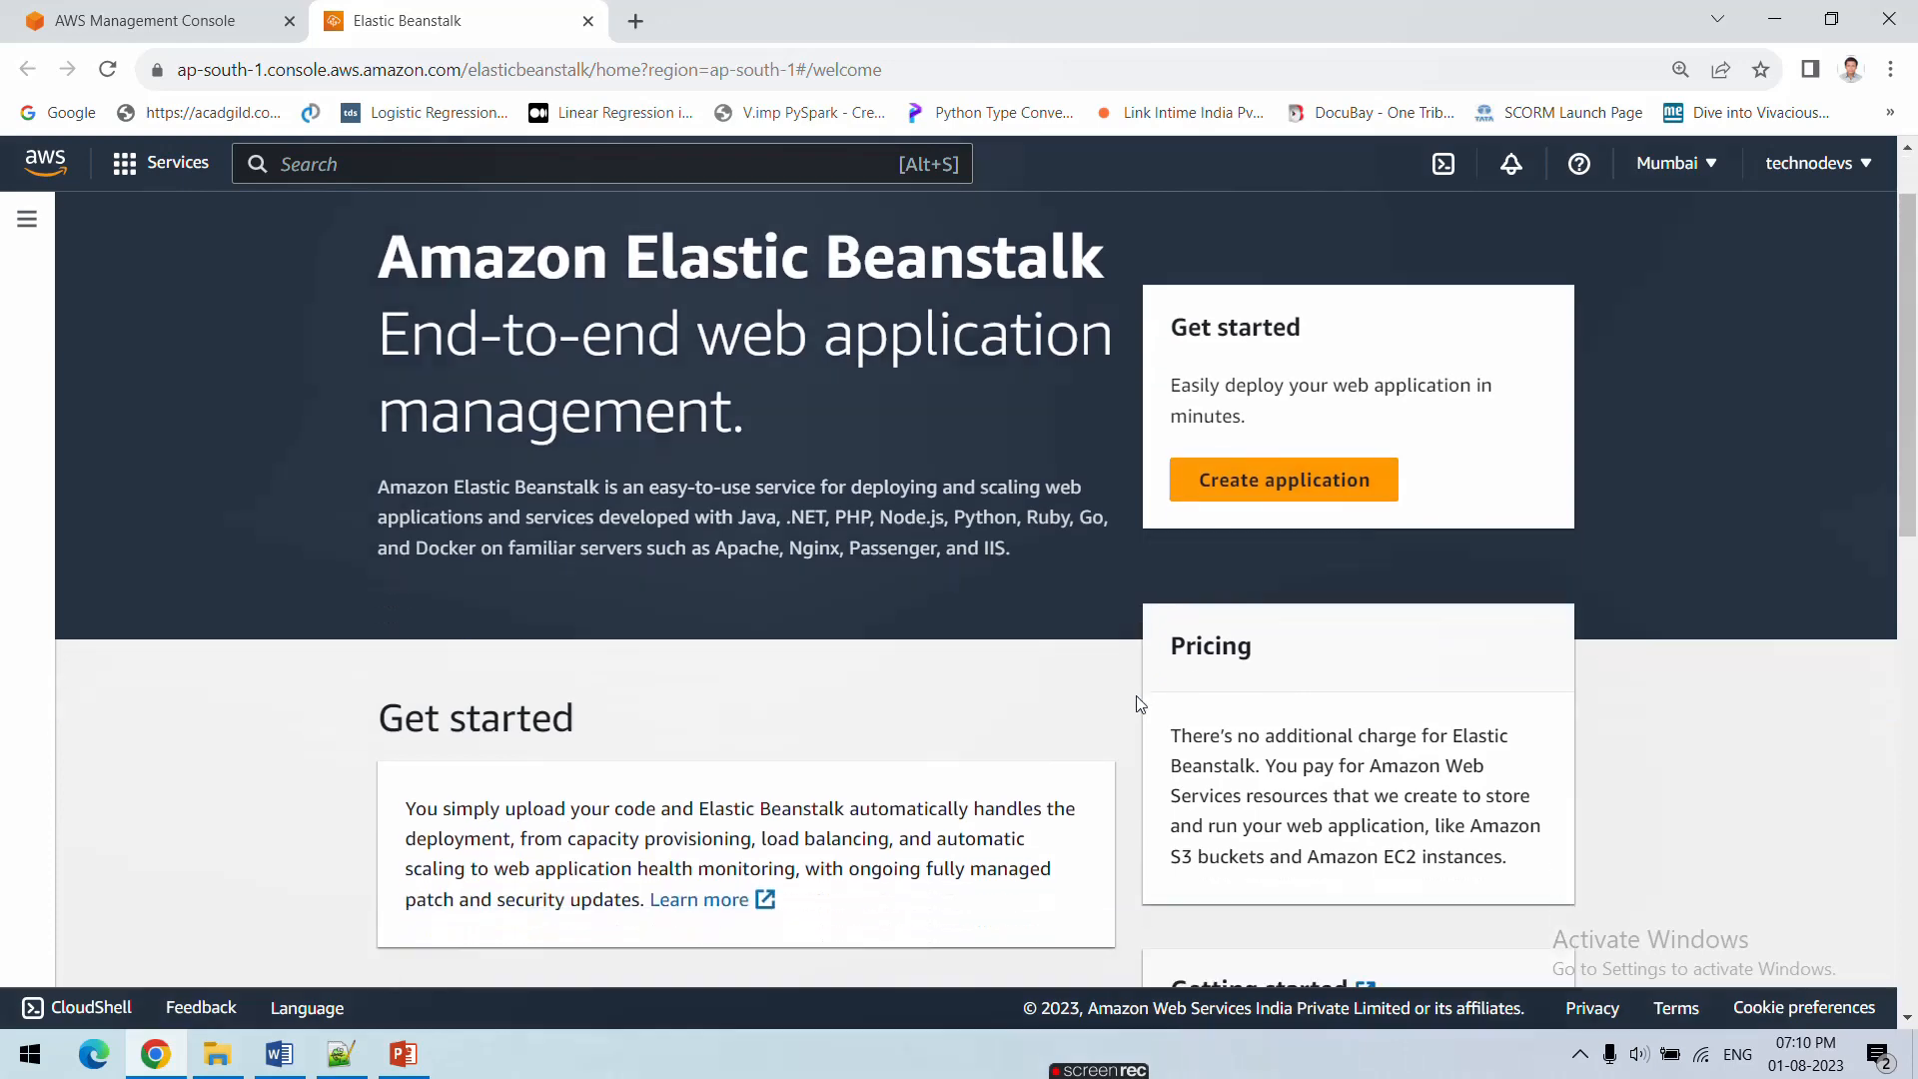
Start creating a new Elastic Beanstalk application and name it Myapp
scroll(1260, 517, up, 1)
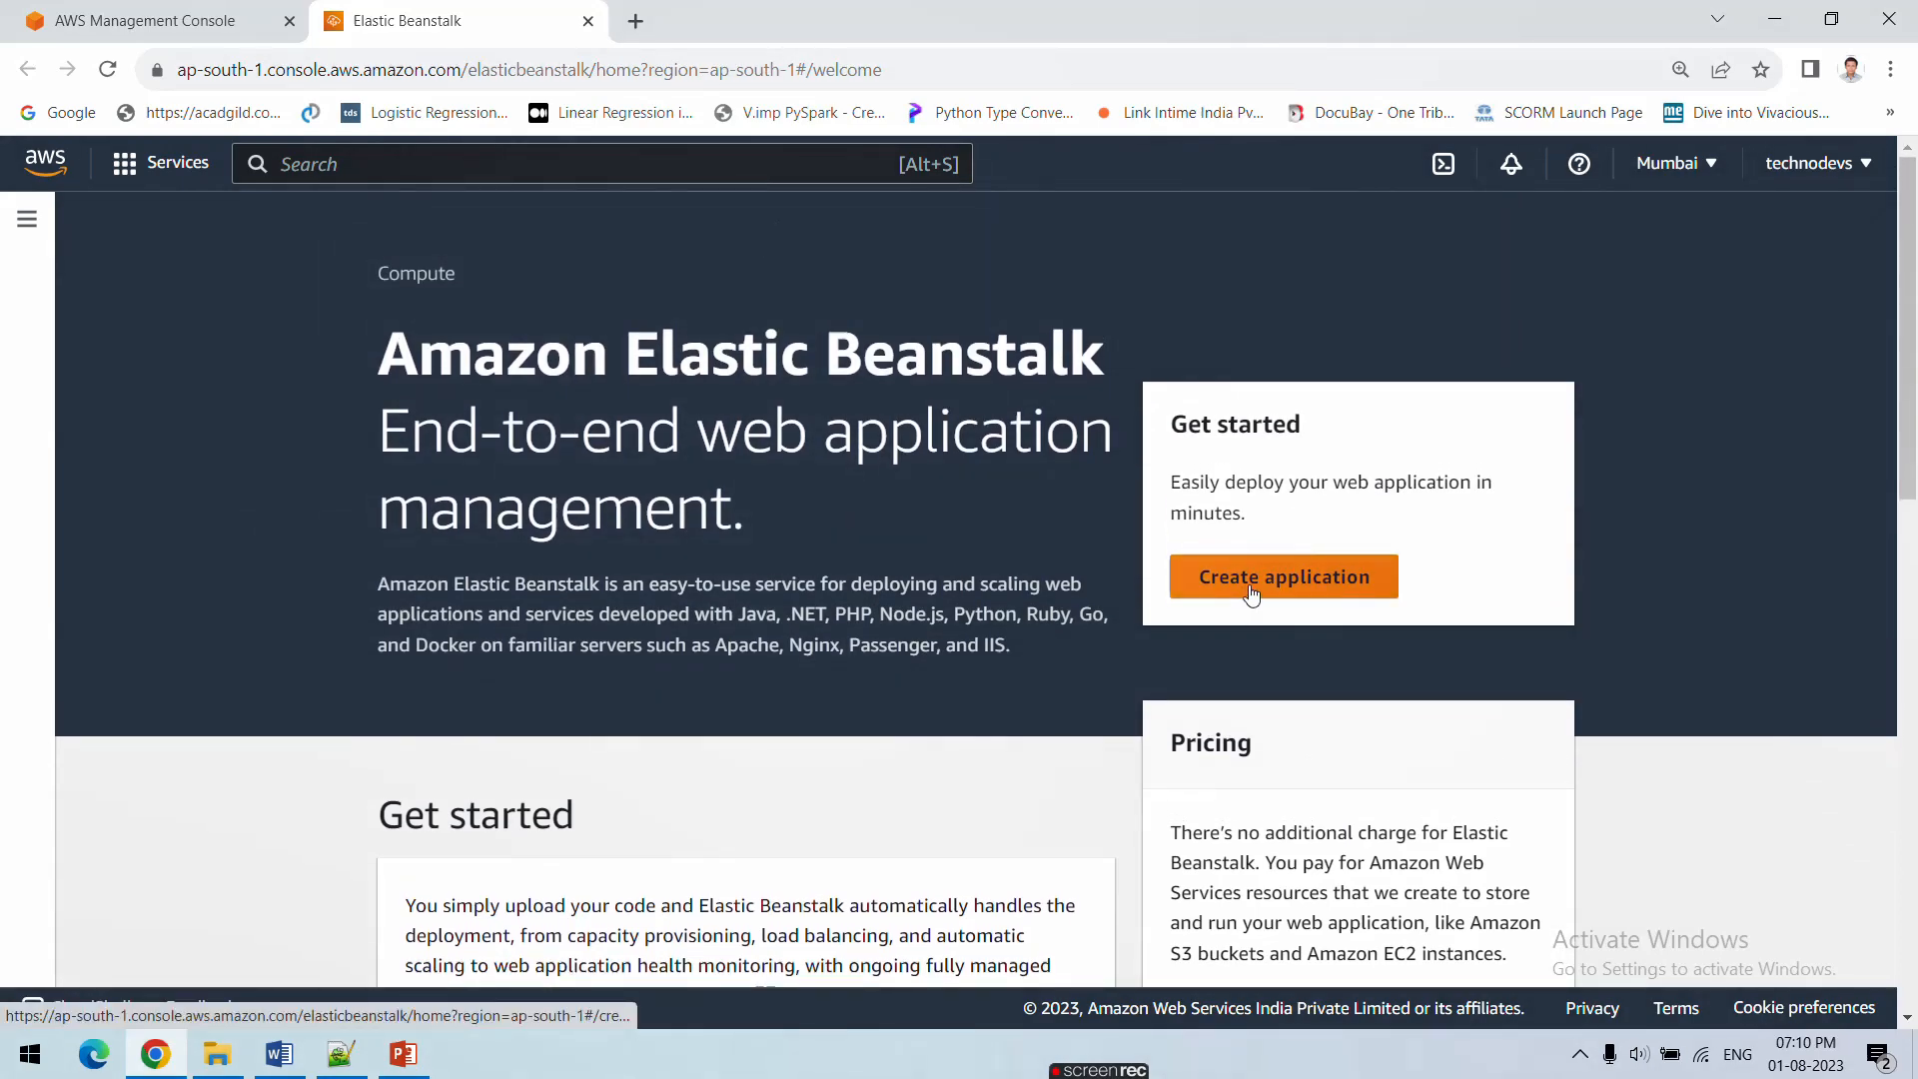
click(1253, 595)
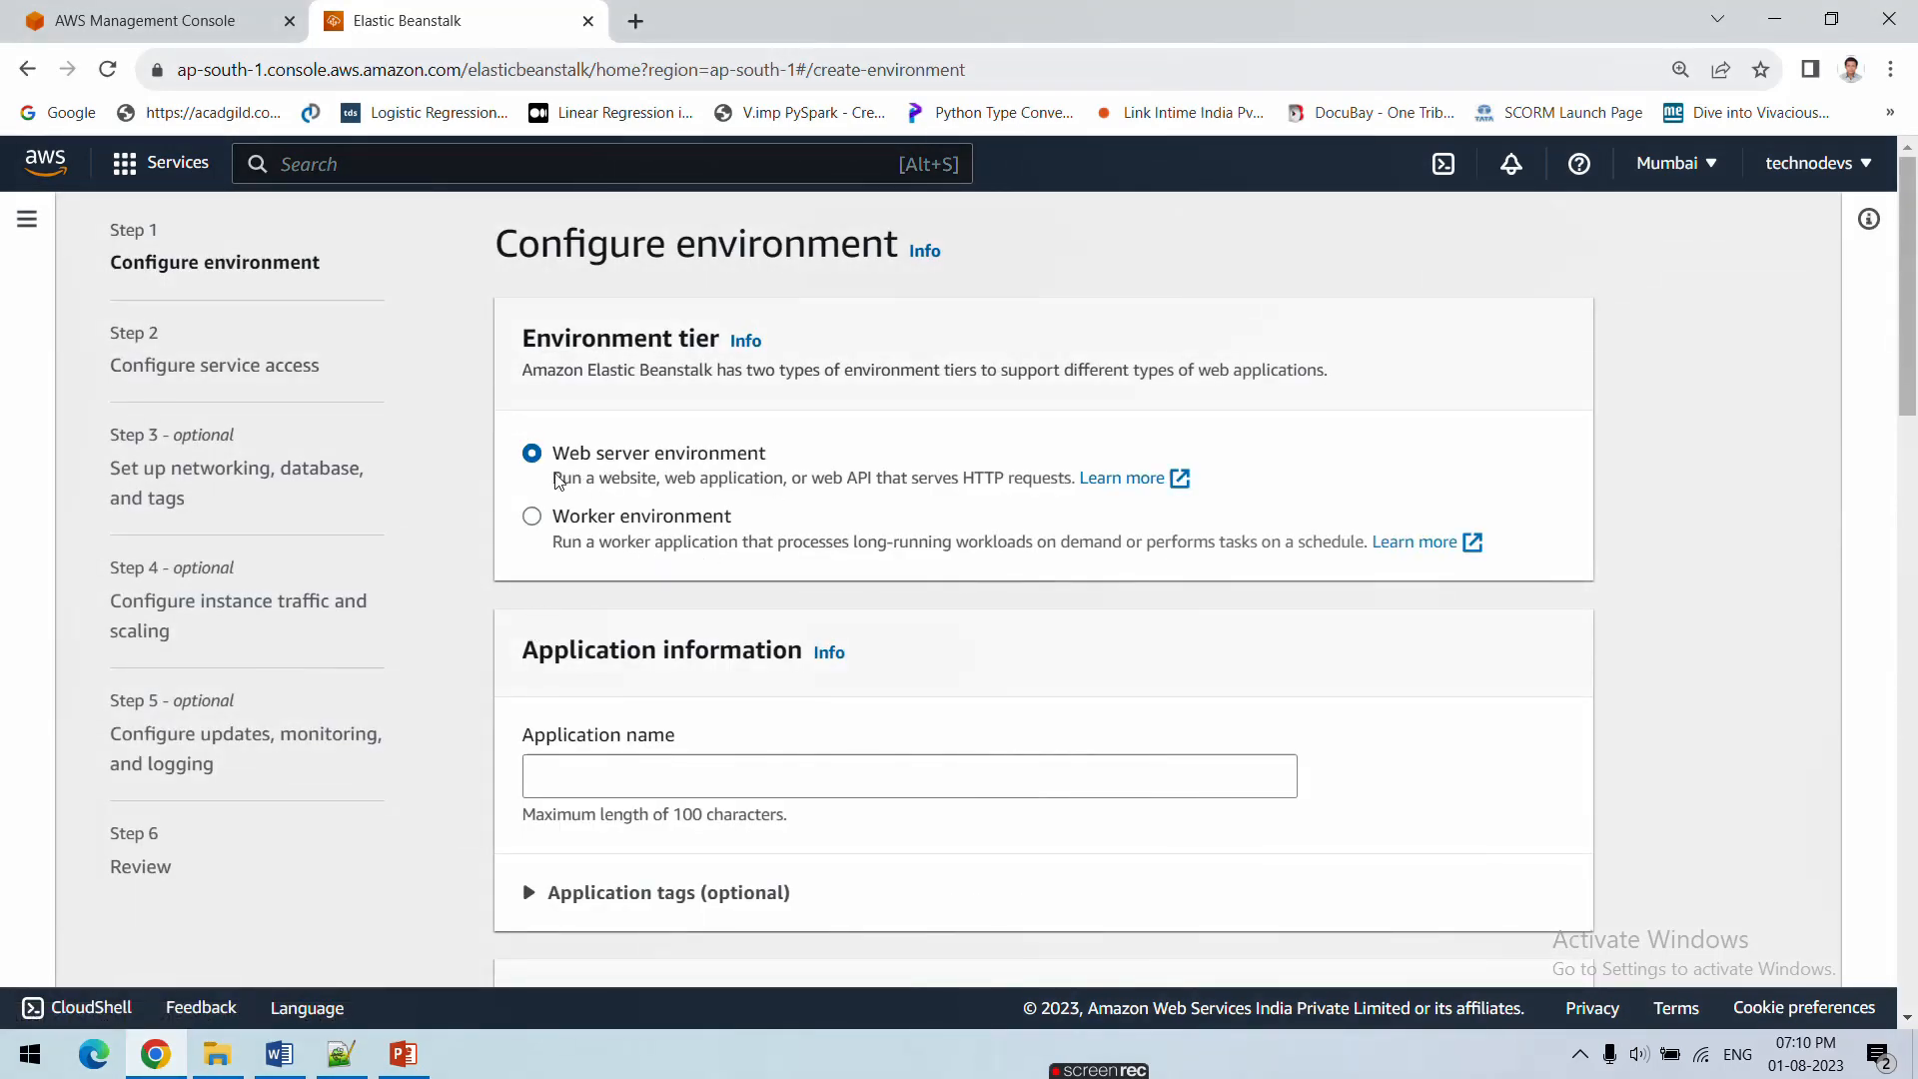
scroll(689, 605, down, 2)
click(659, 523)
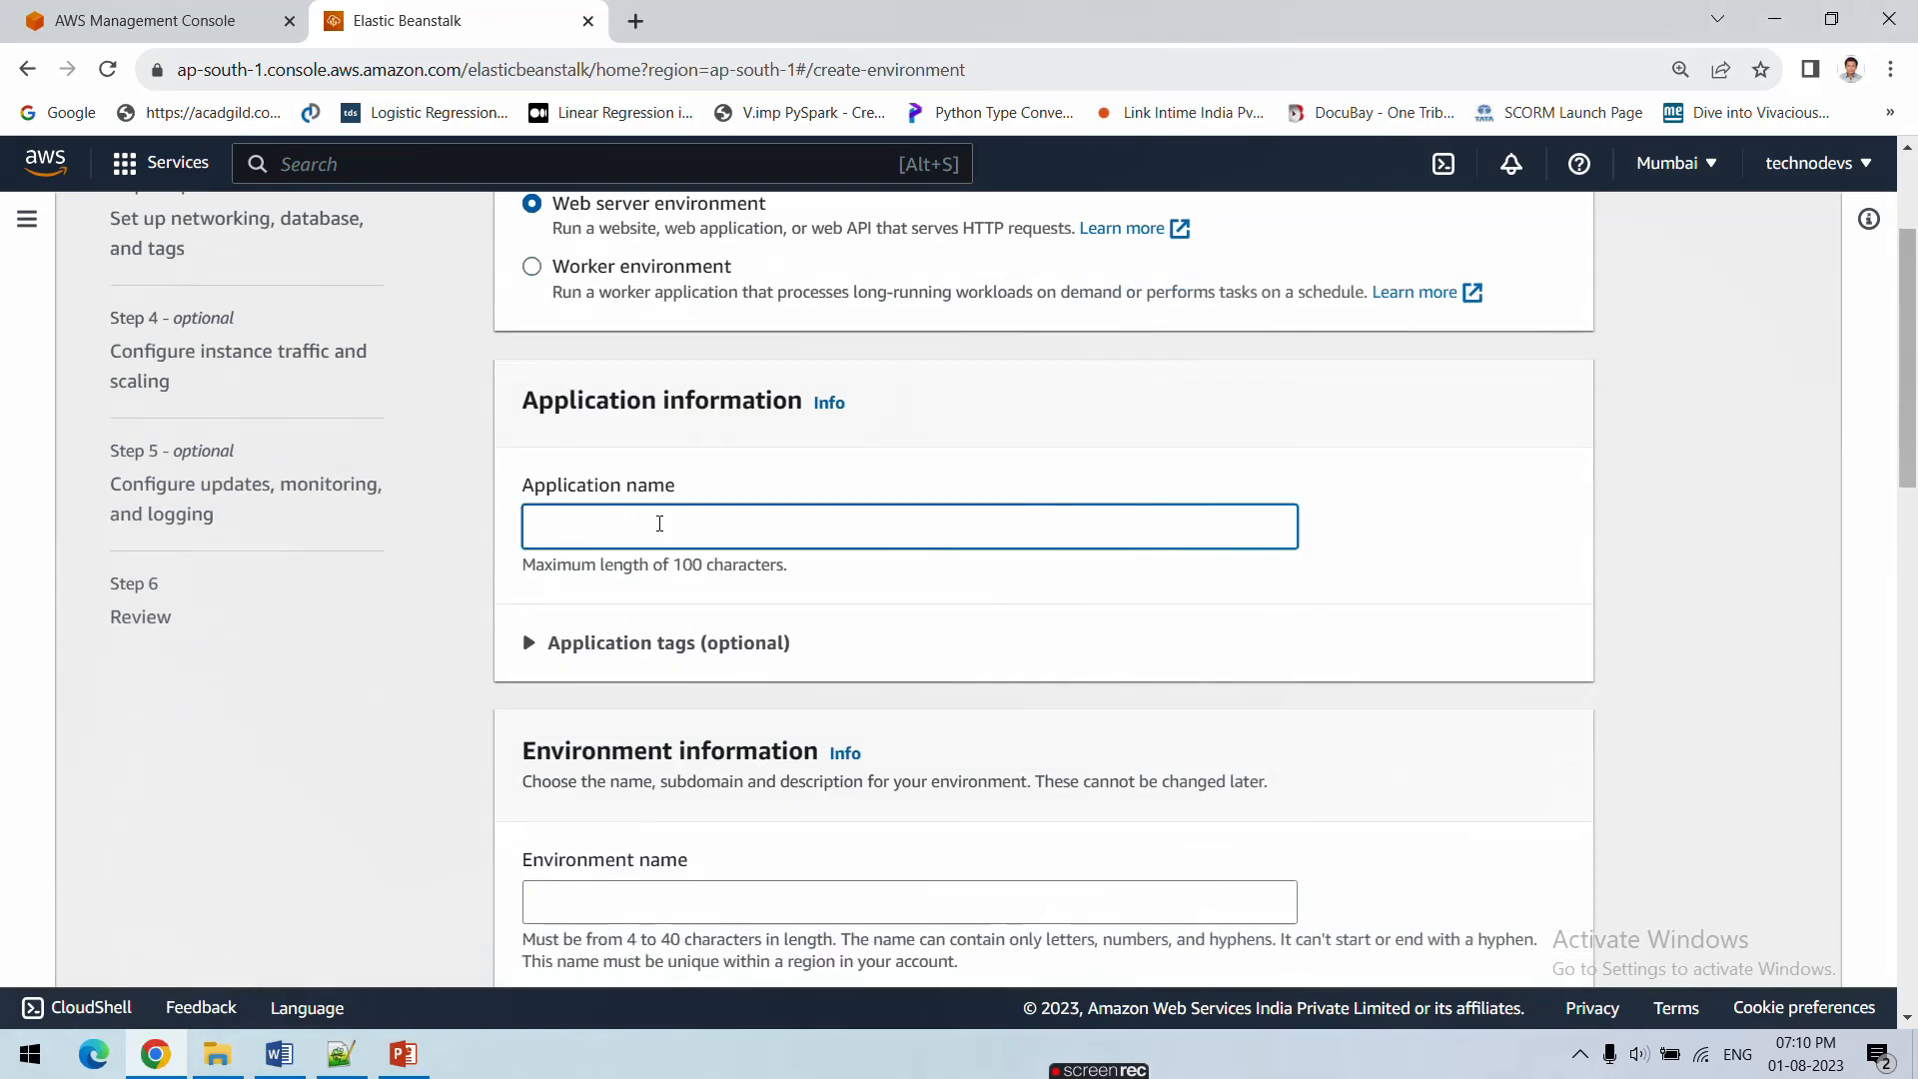
text(Myapp)
scroll(635, 591, down, 4)
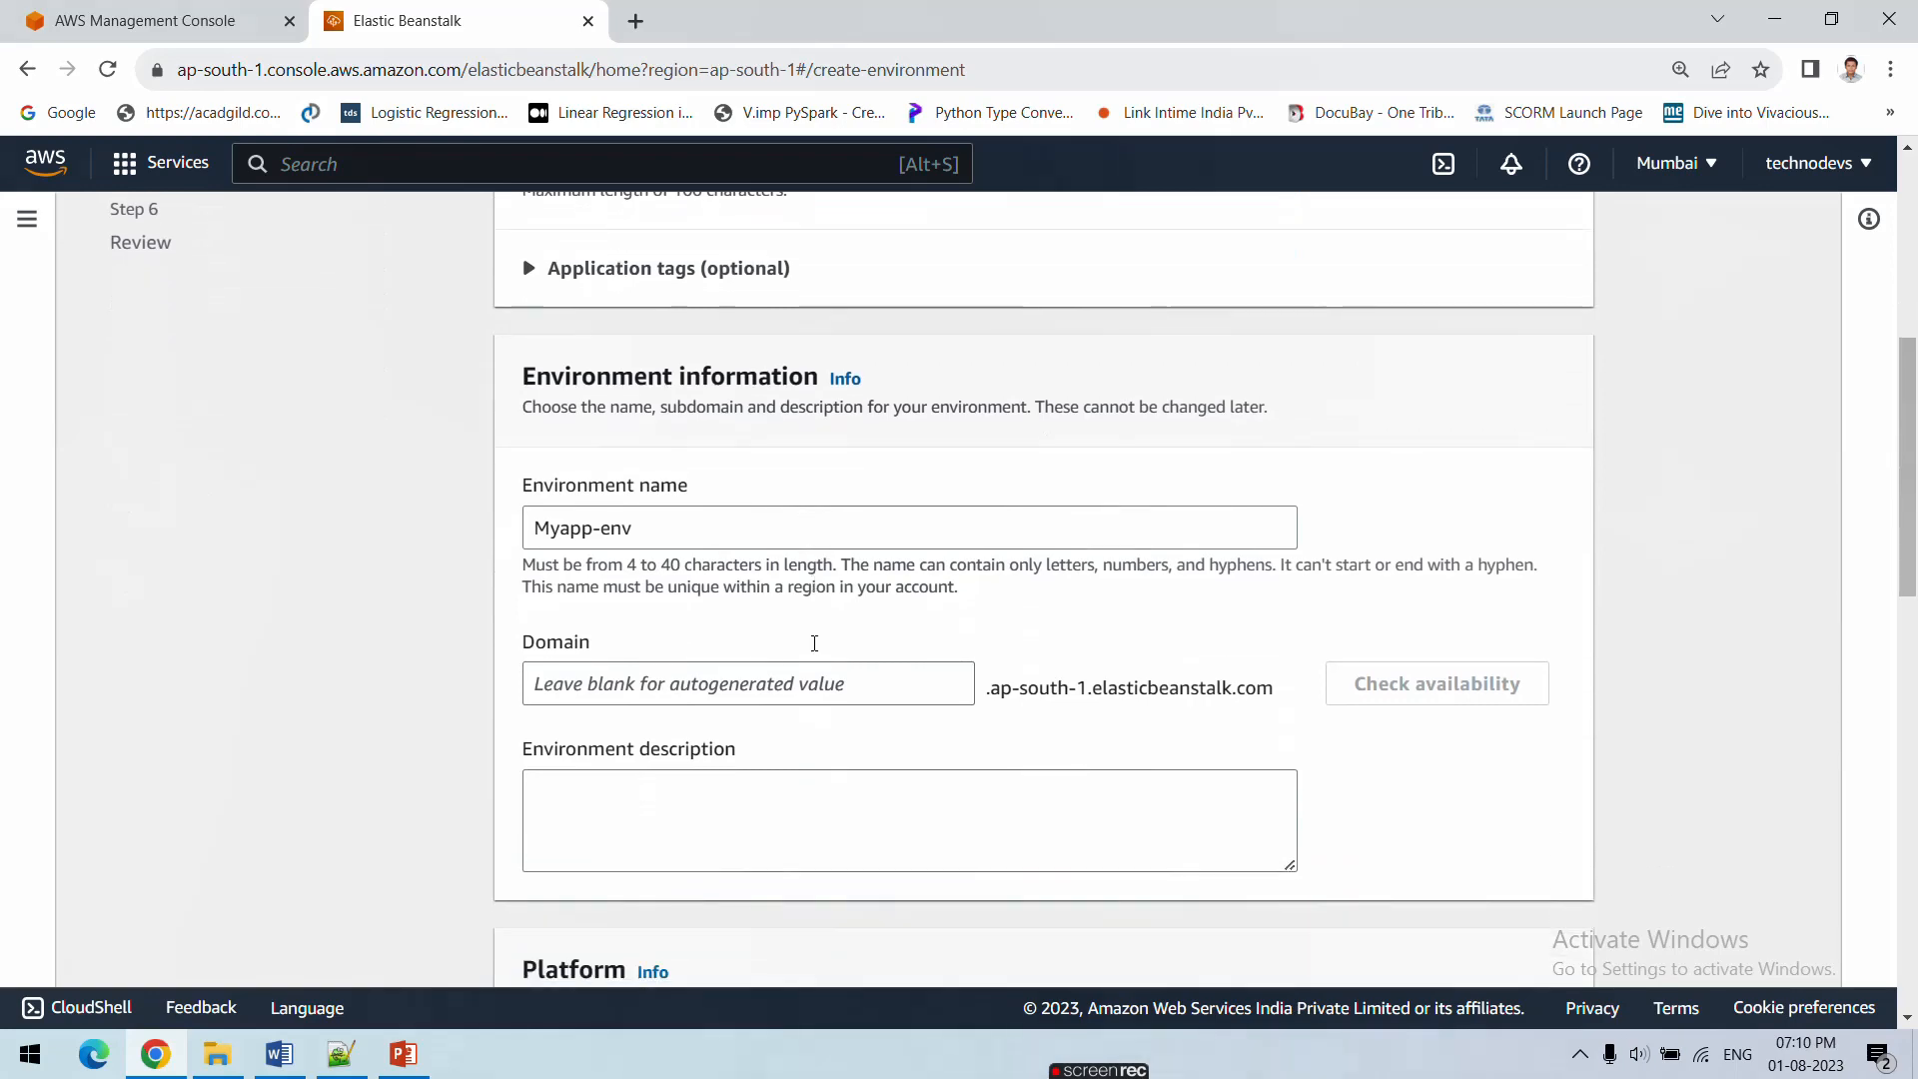
Examine the environment name, domain and description fields in the environment information without changing them
scroll(814, 643, up, 3)
scroll(612, 560, down, 2)
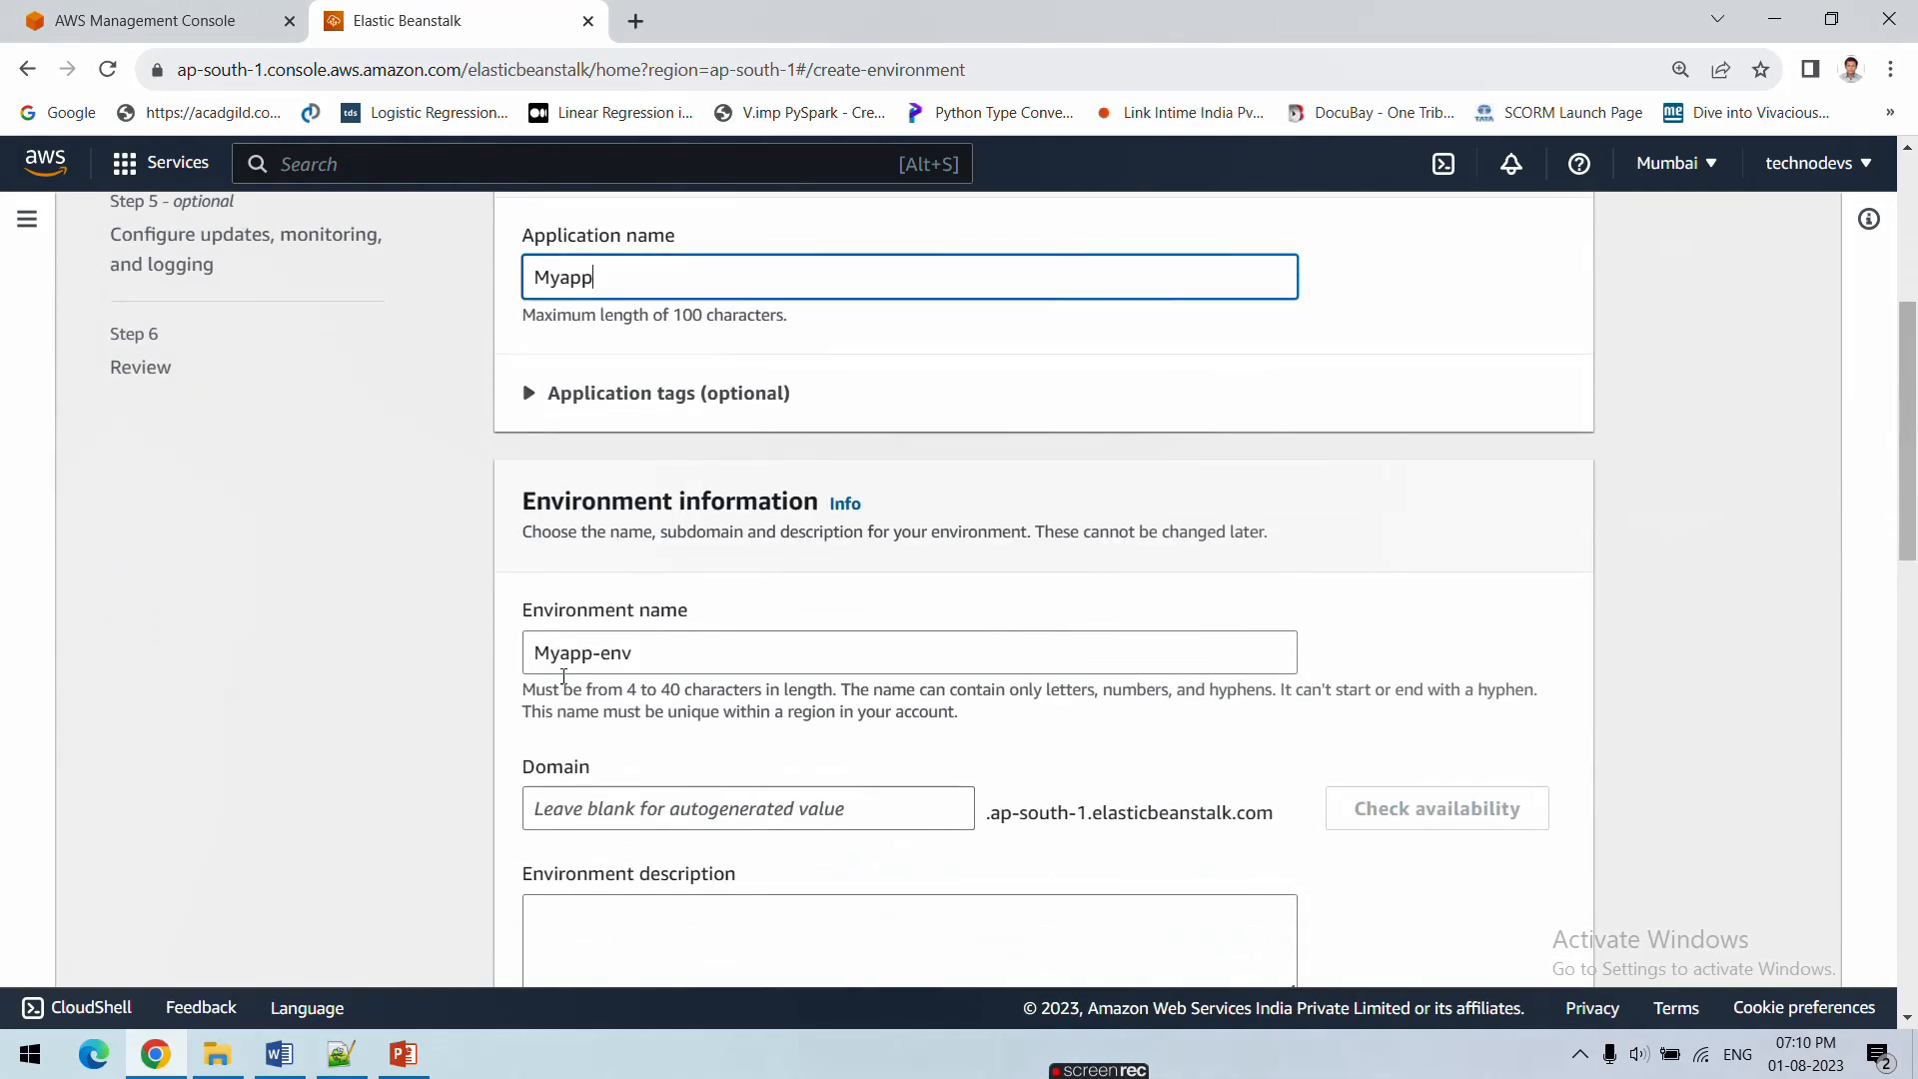
drag(537, 655, 589, 654)
click(595, 653)
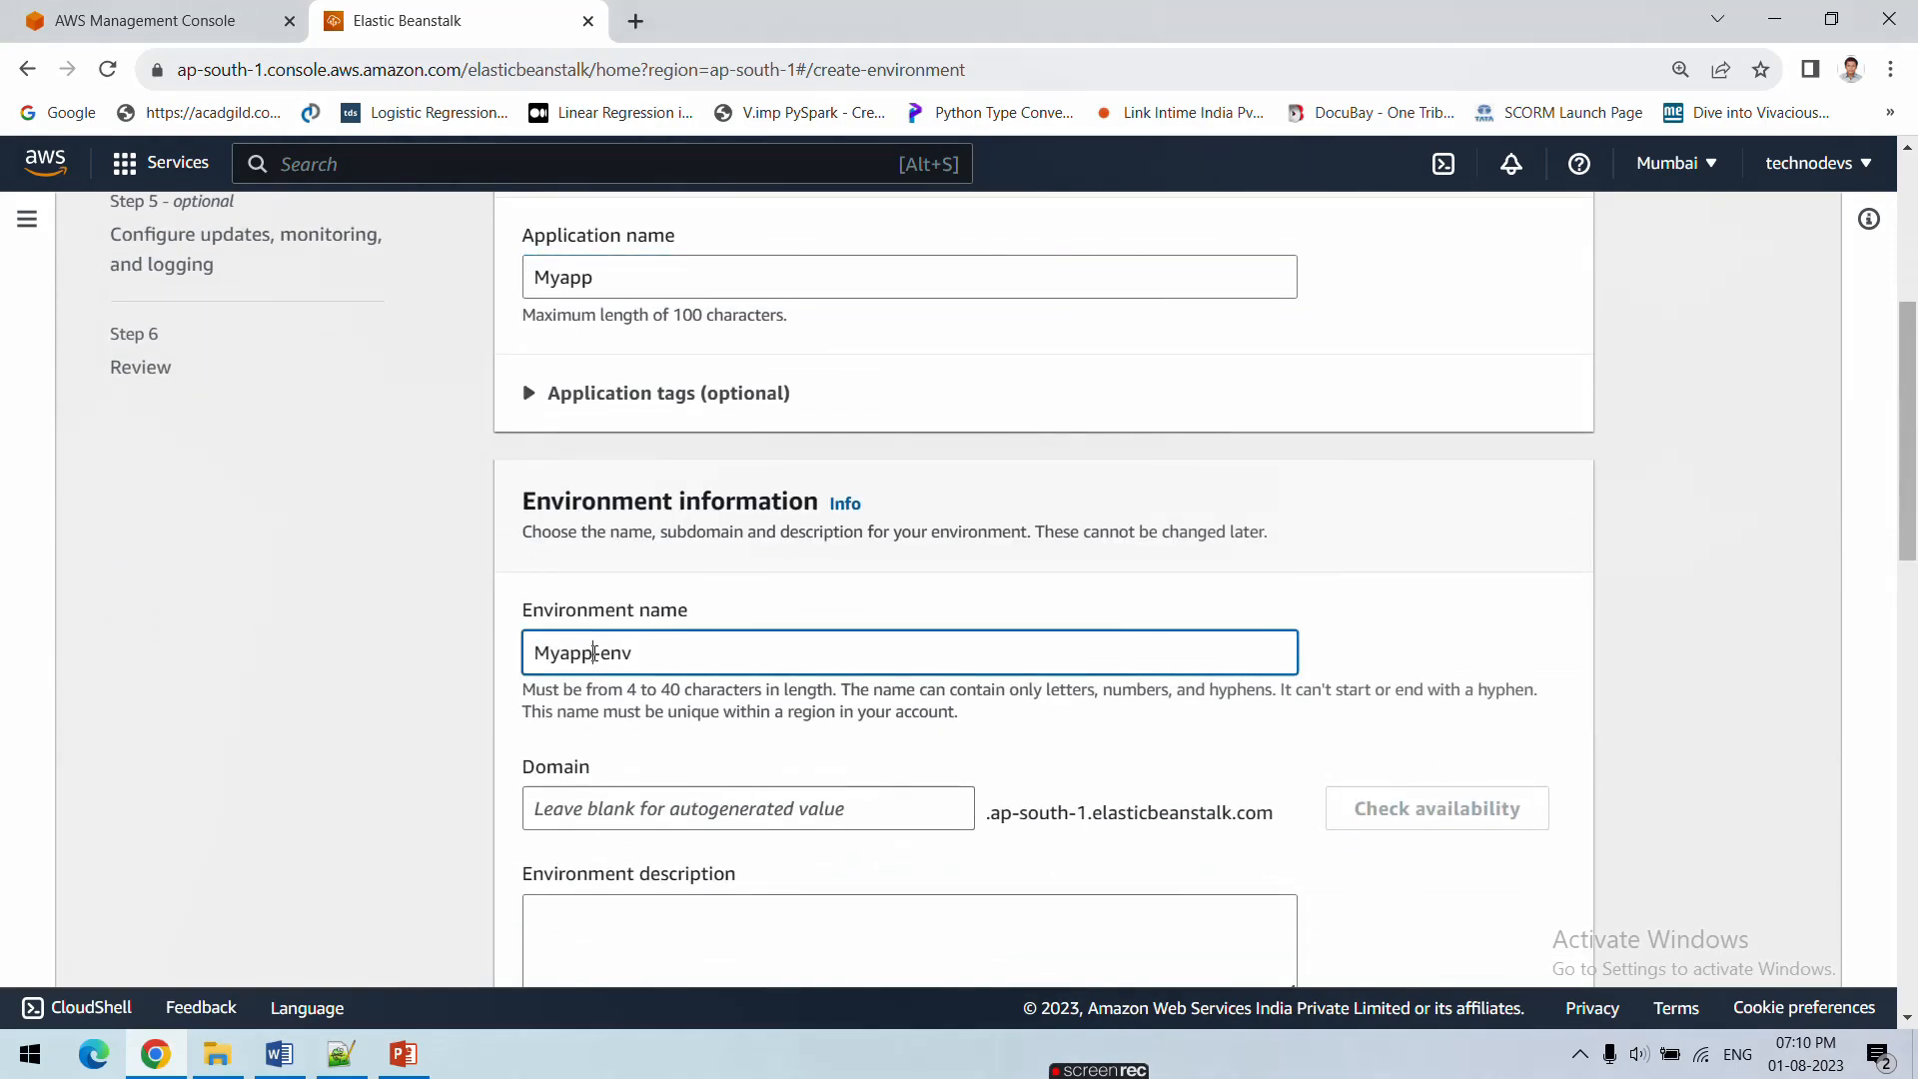
key(Right)
key(shift+Right)
key(shift+Right)
key(shift+Right)
click(642, 656)
drag(642, 656, 519, 658)
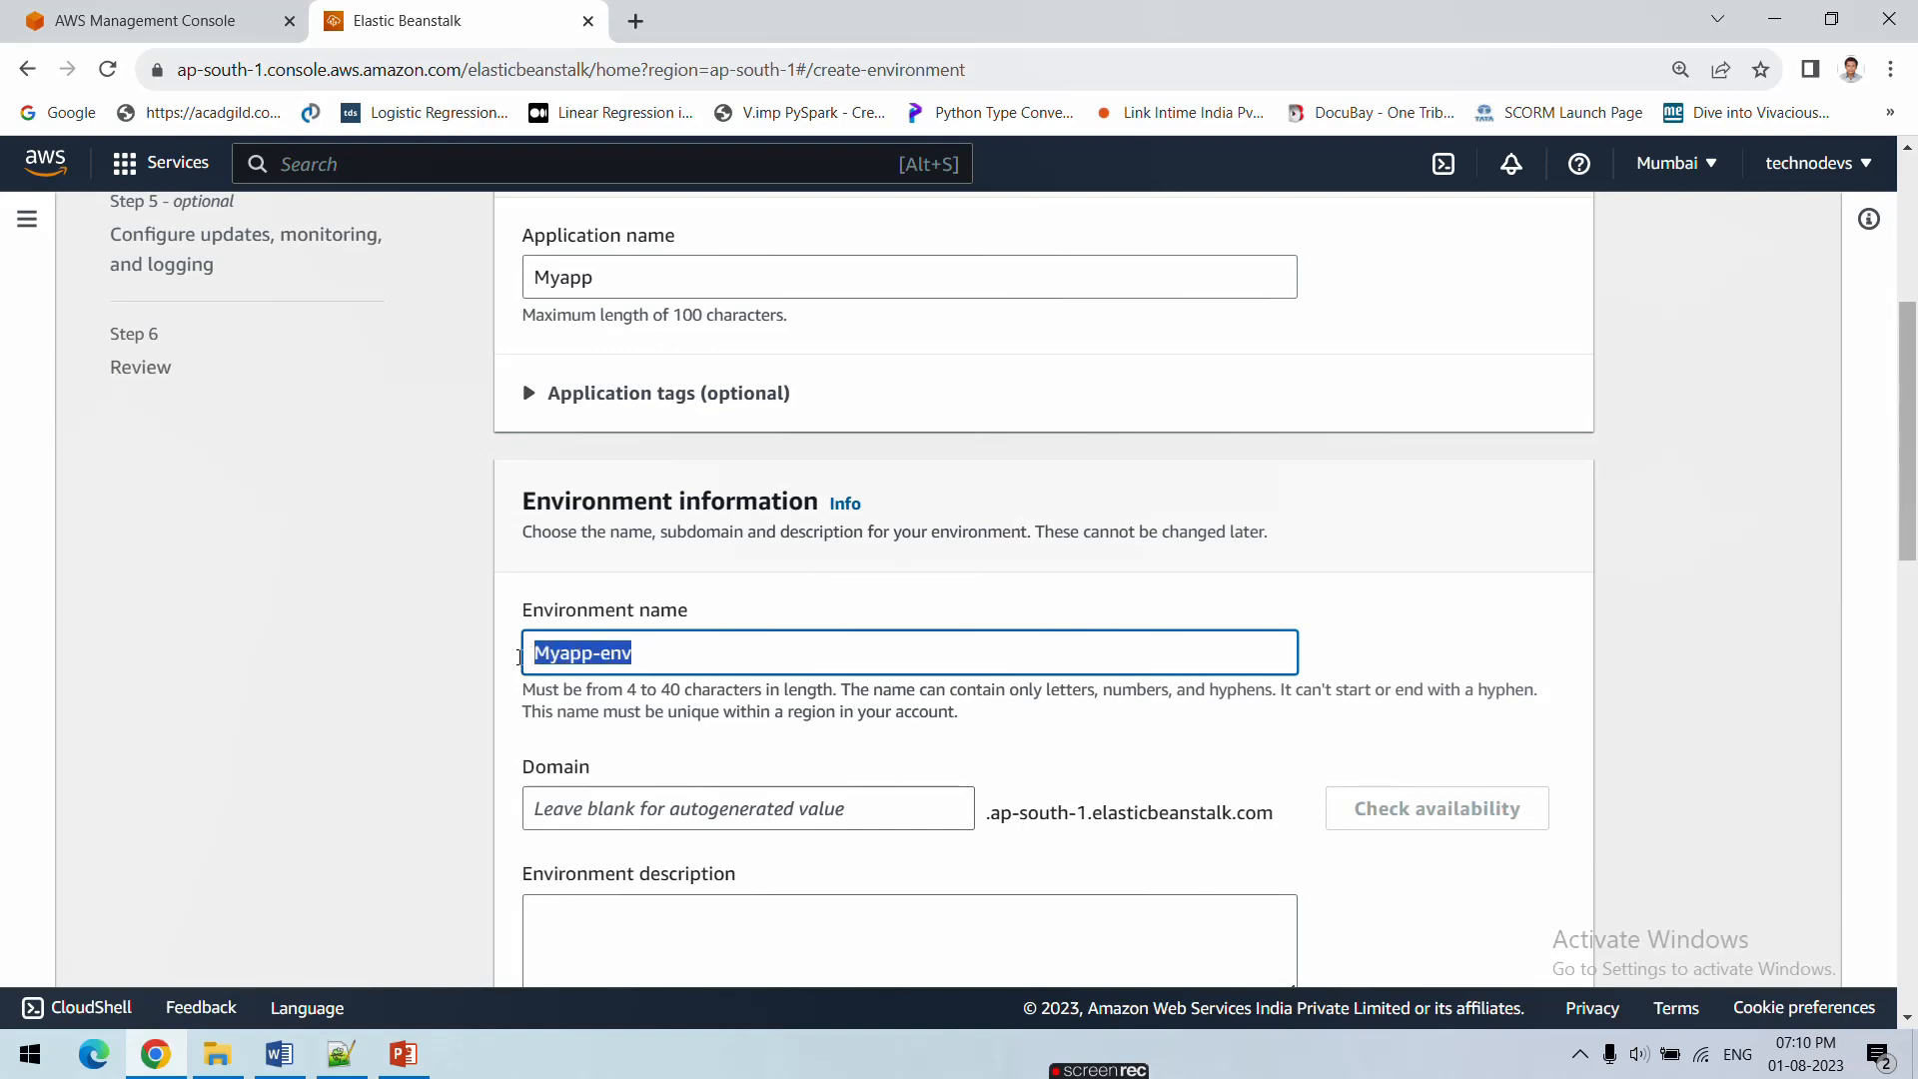
scroll(810, 693, down, 2)
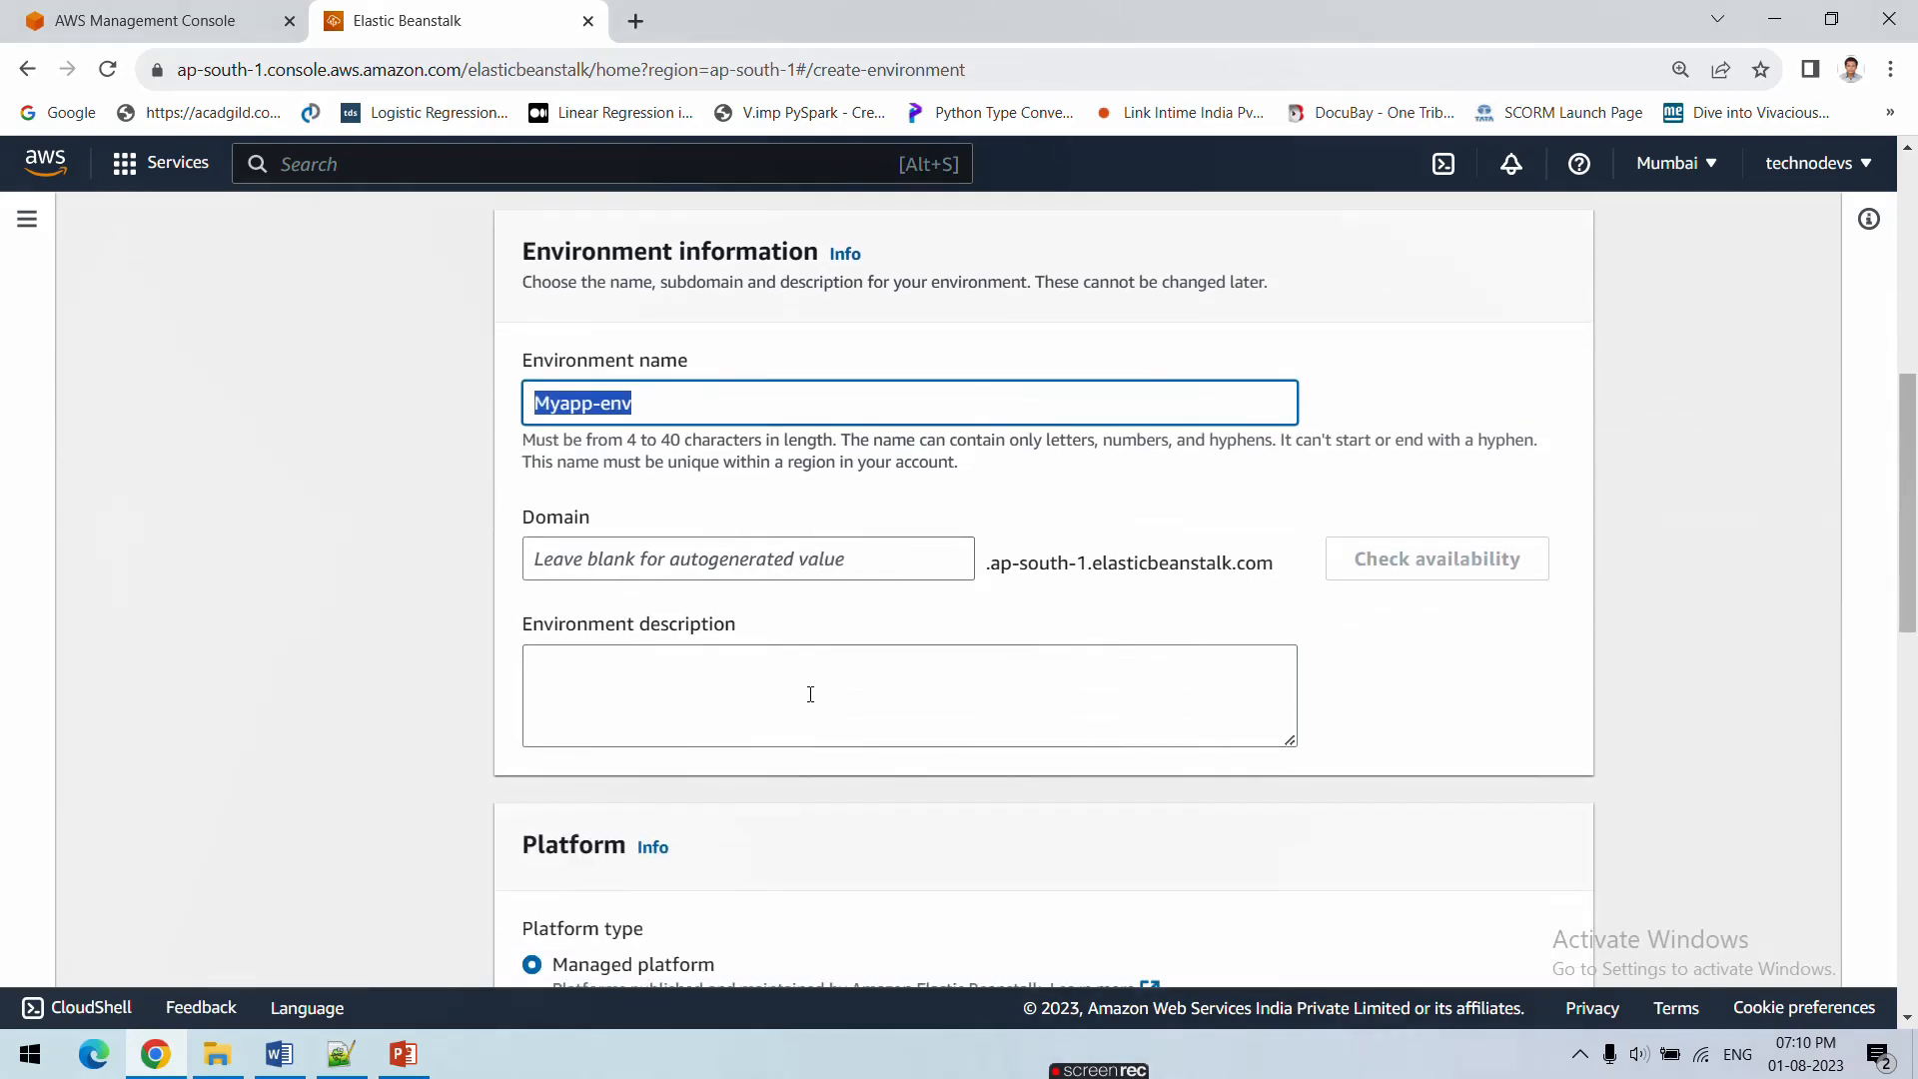
click(718, 668)
click(692, 554)
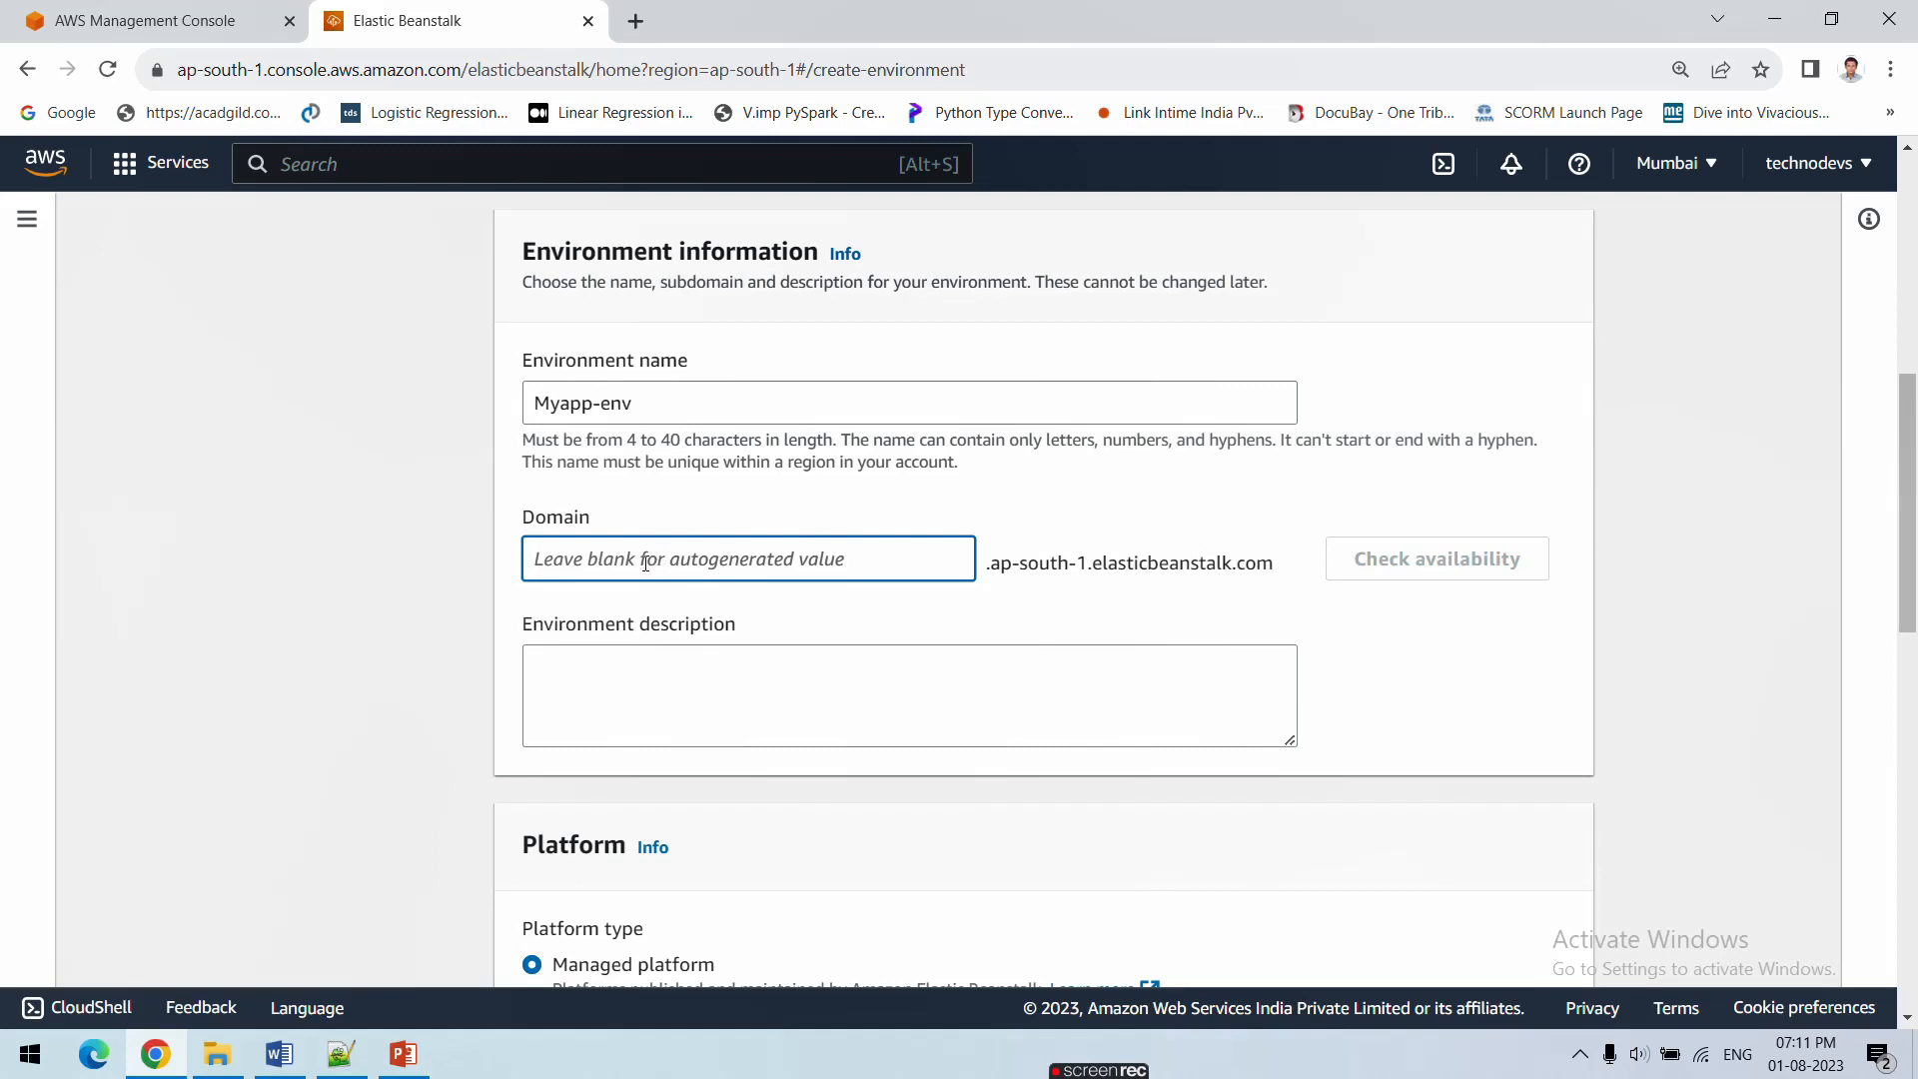
drag(529, 518, 596, 519)
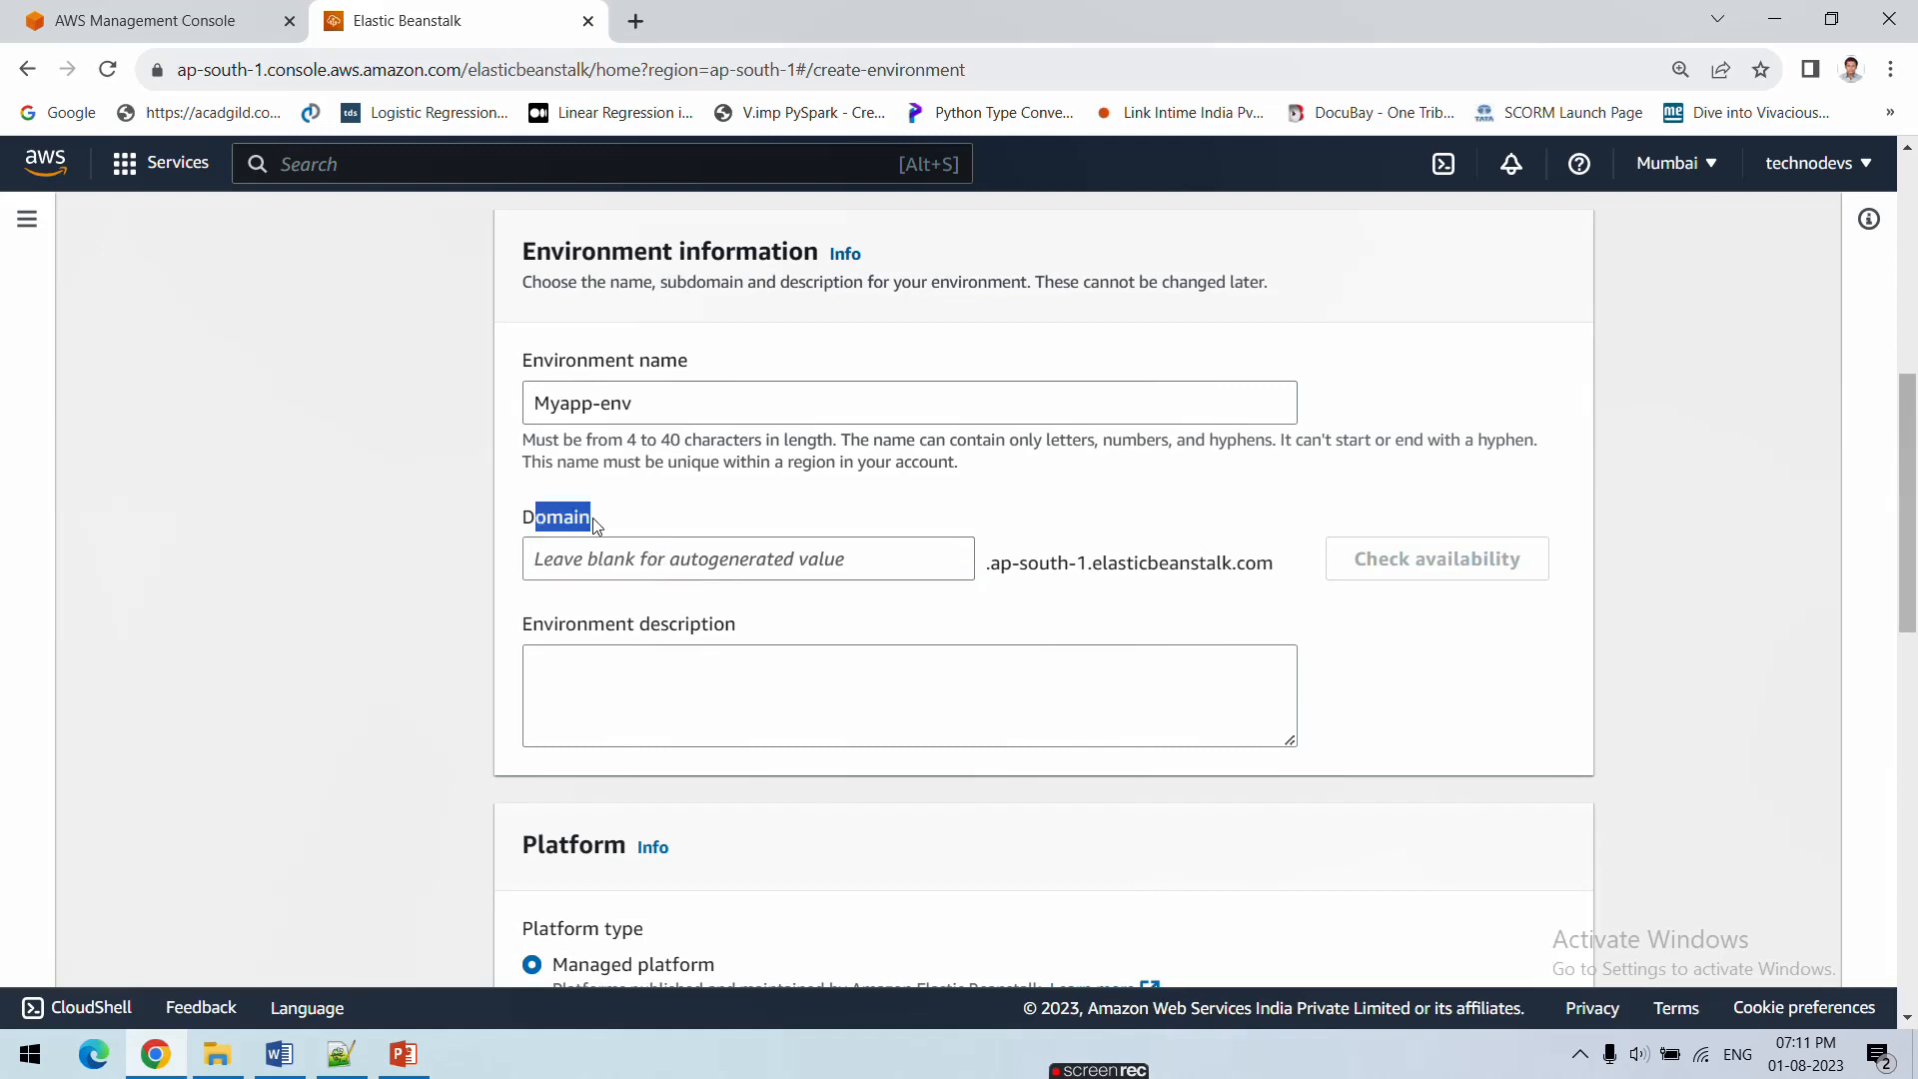
click(617, 569)
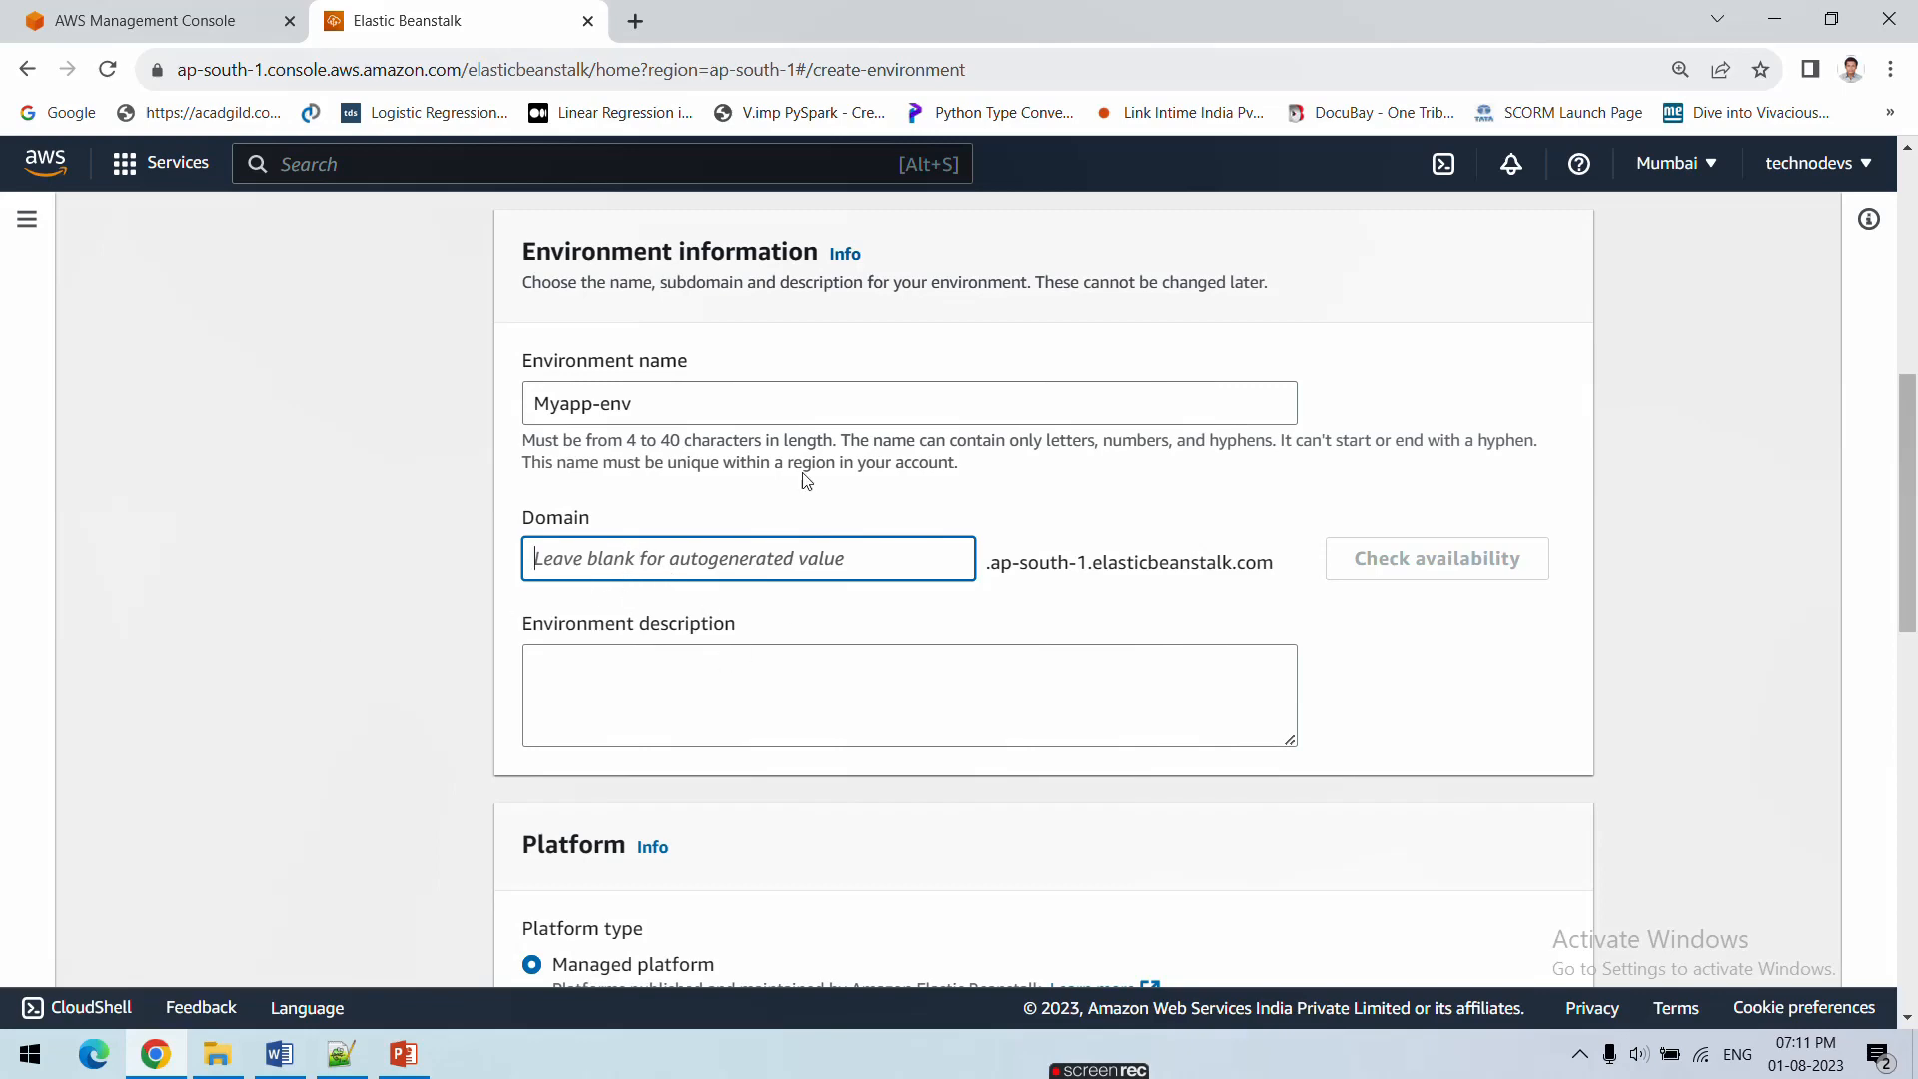
Set the managed platform to Python and its branch to Python 3.9 running on 64bit Amazon Linux 2023
scroll(468, 649, down, 5)
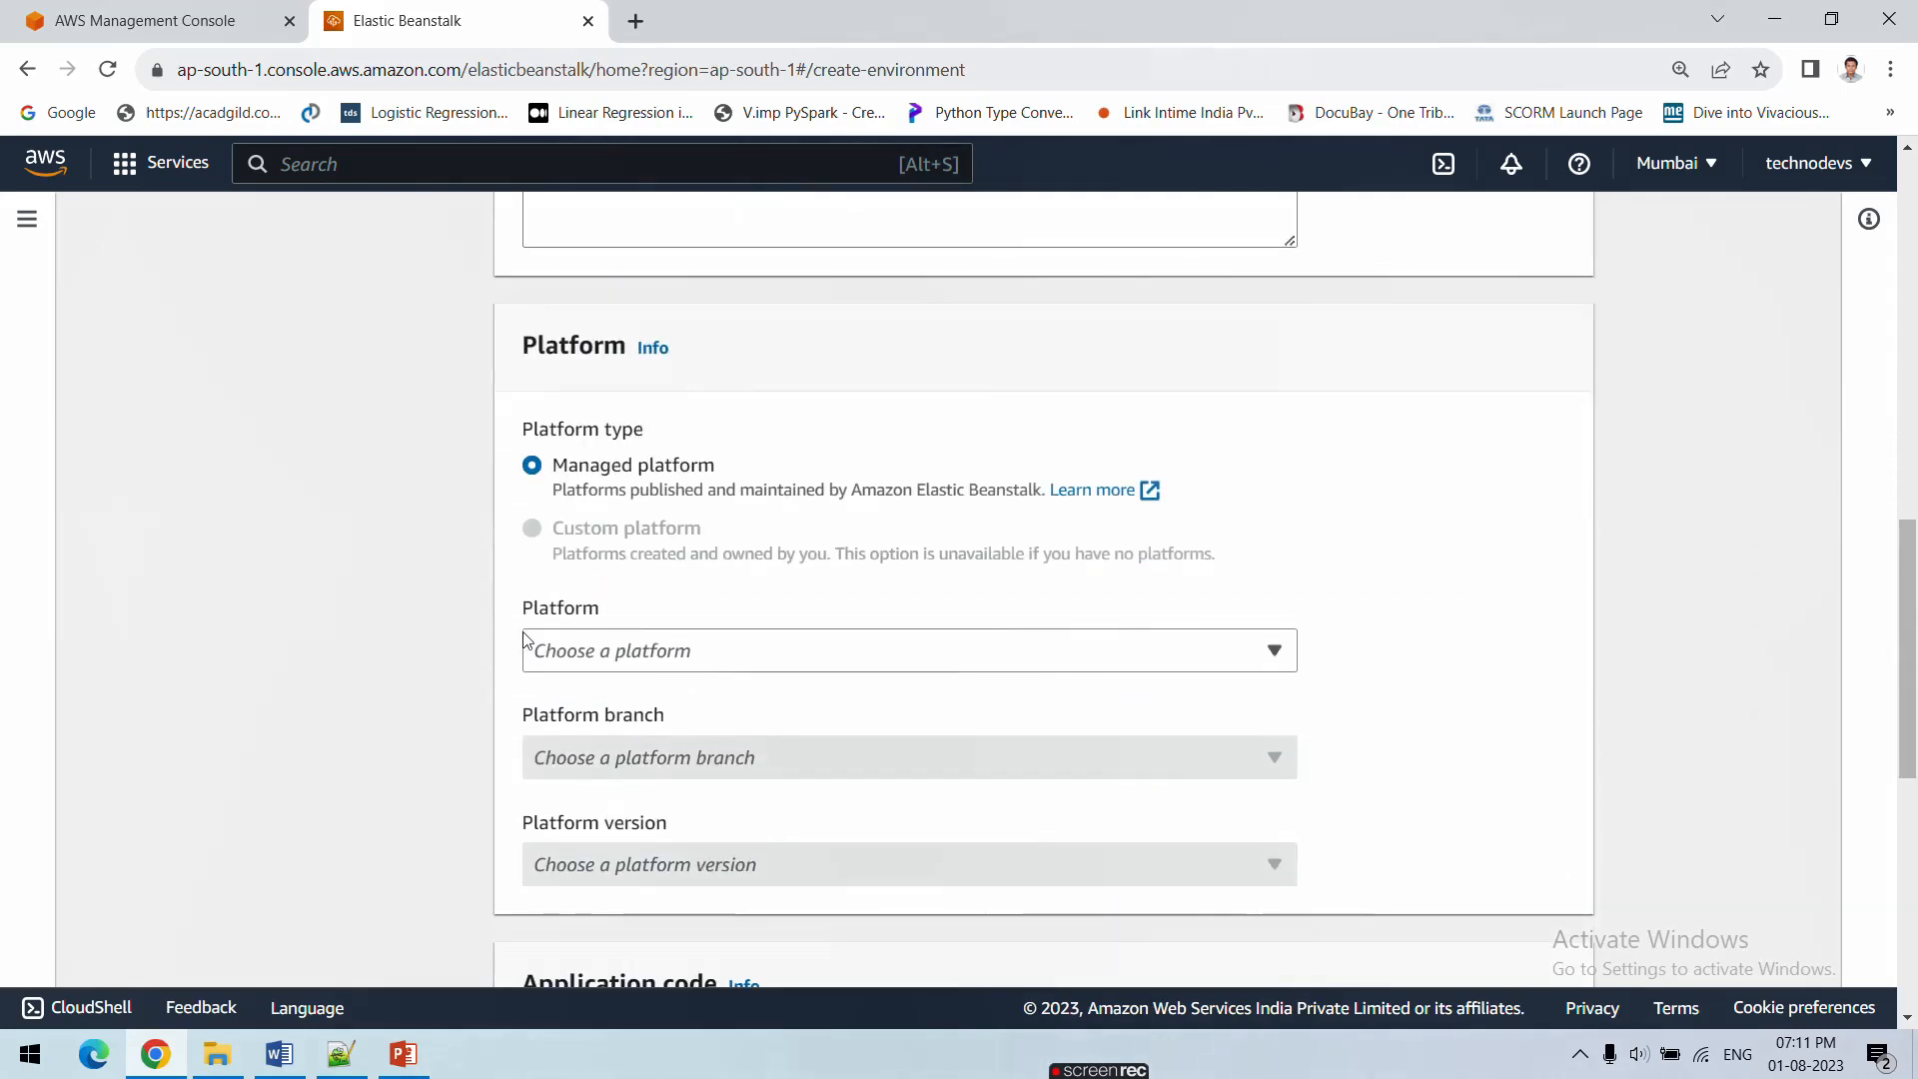
click(584, 653)
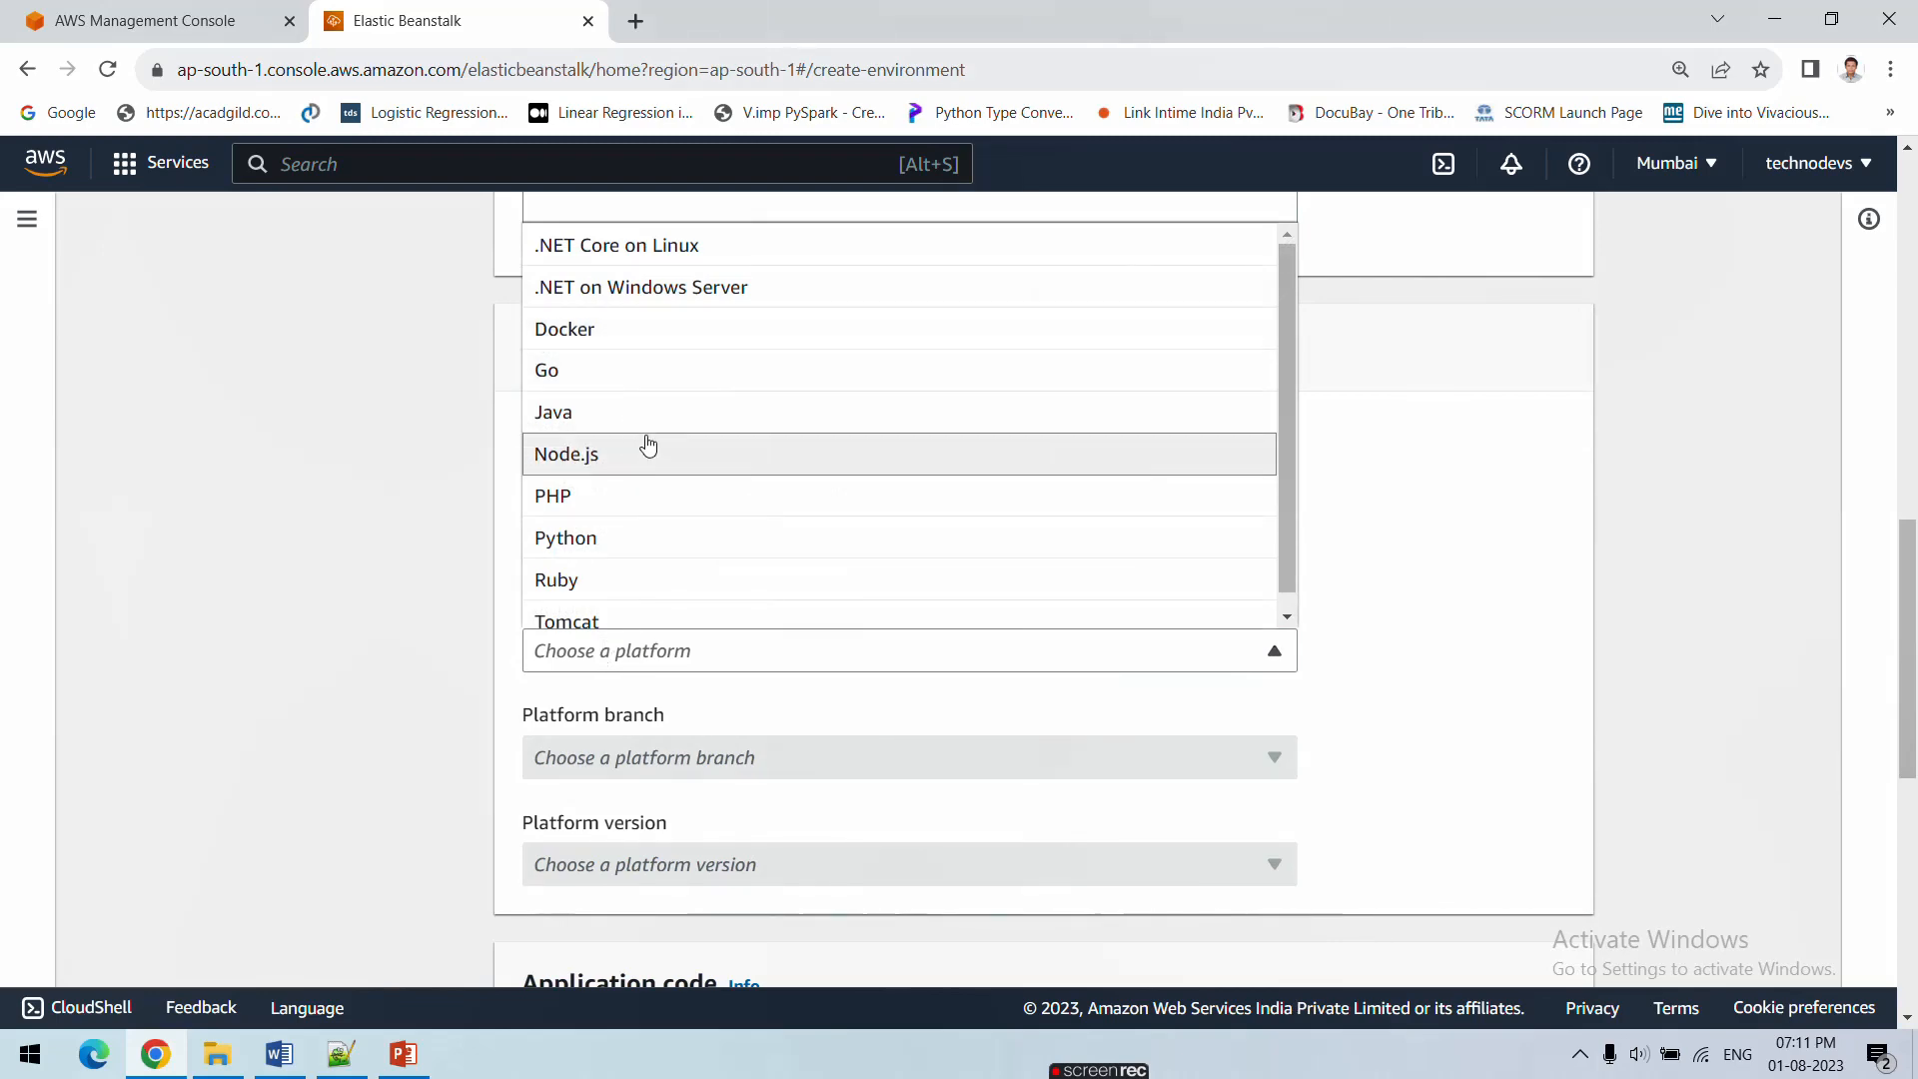
click(604, 536)
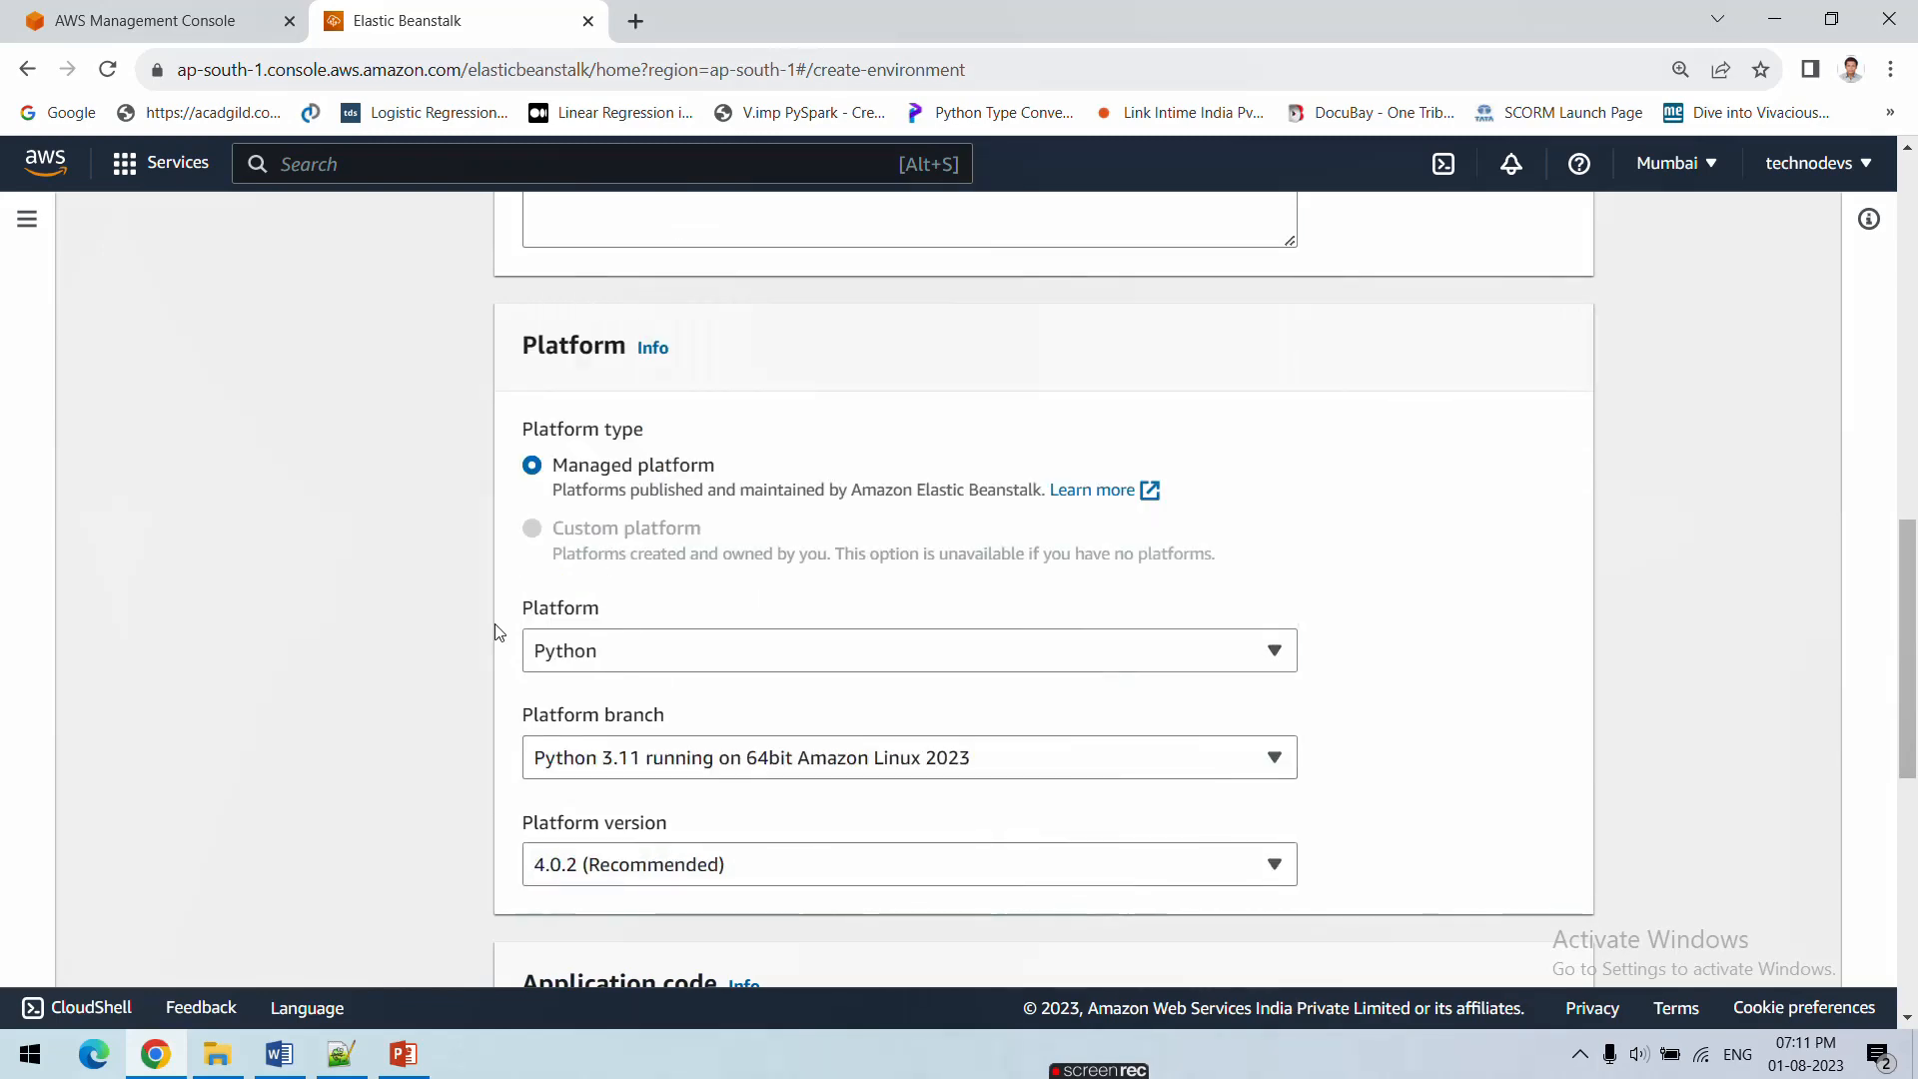
scroll(497, 632, down, 2)
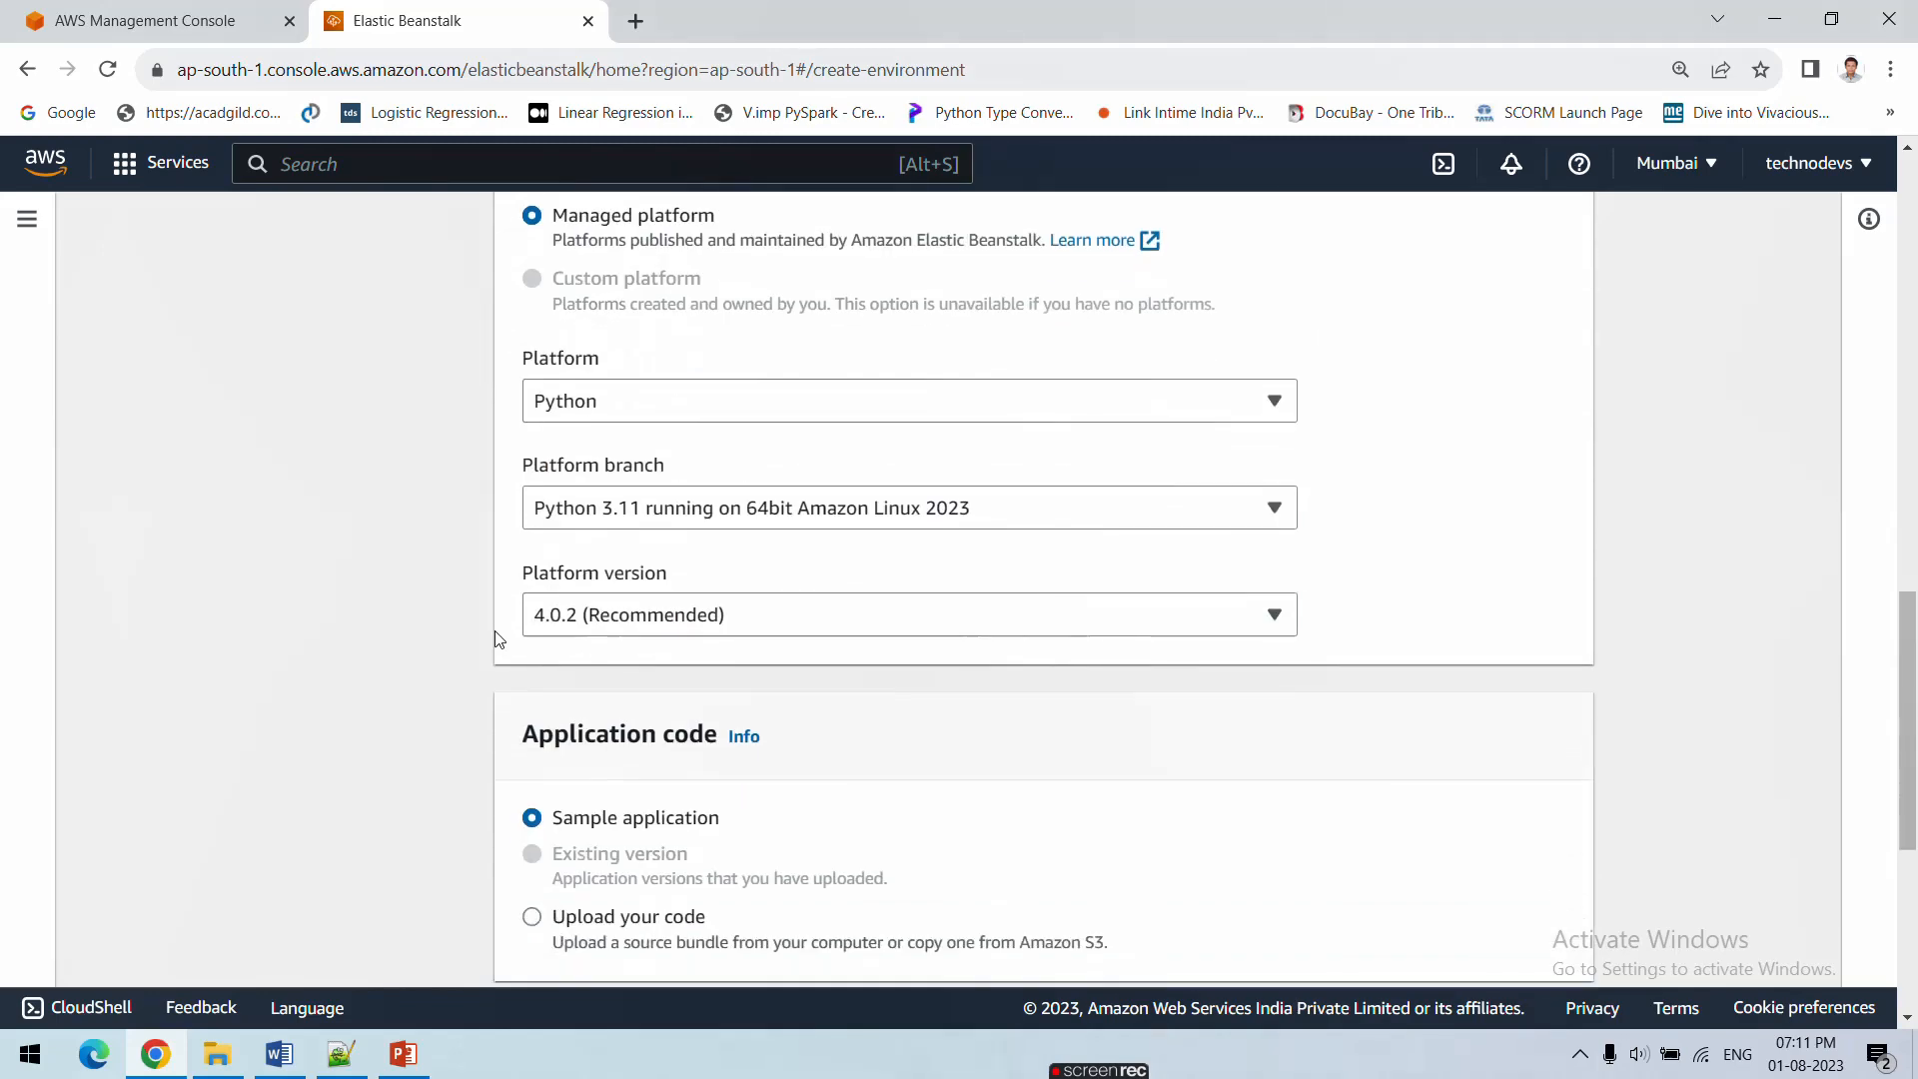
click(612, 529)
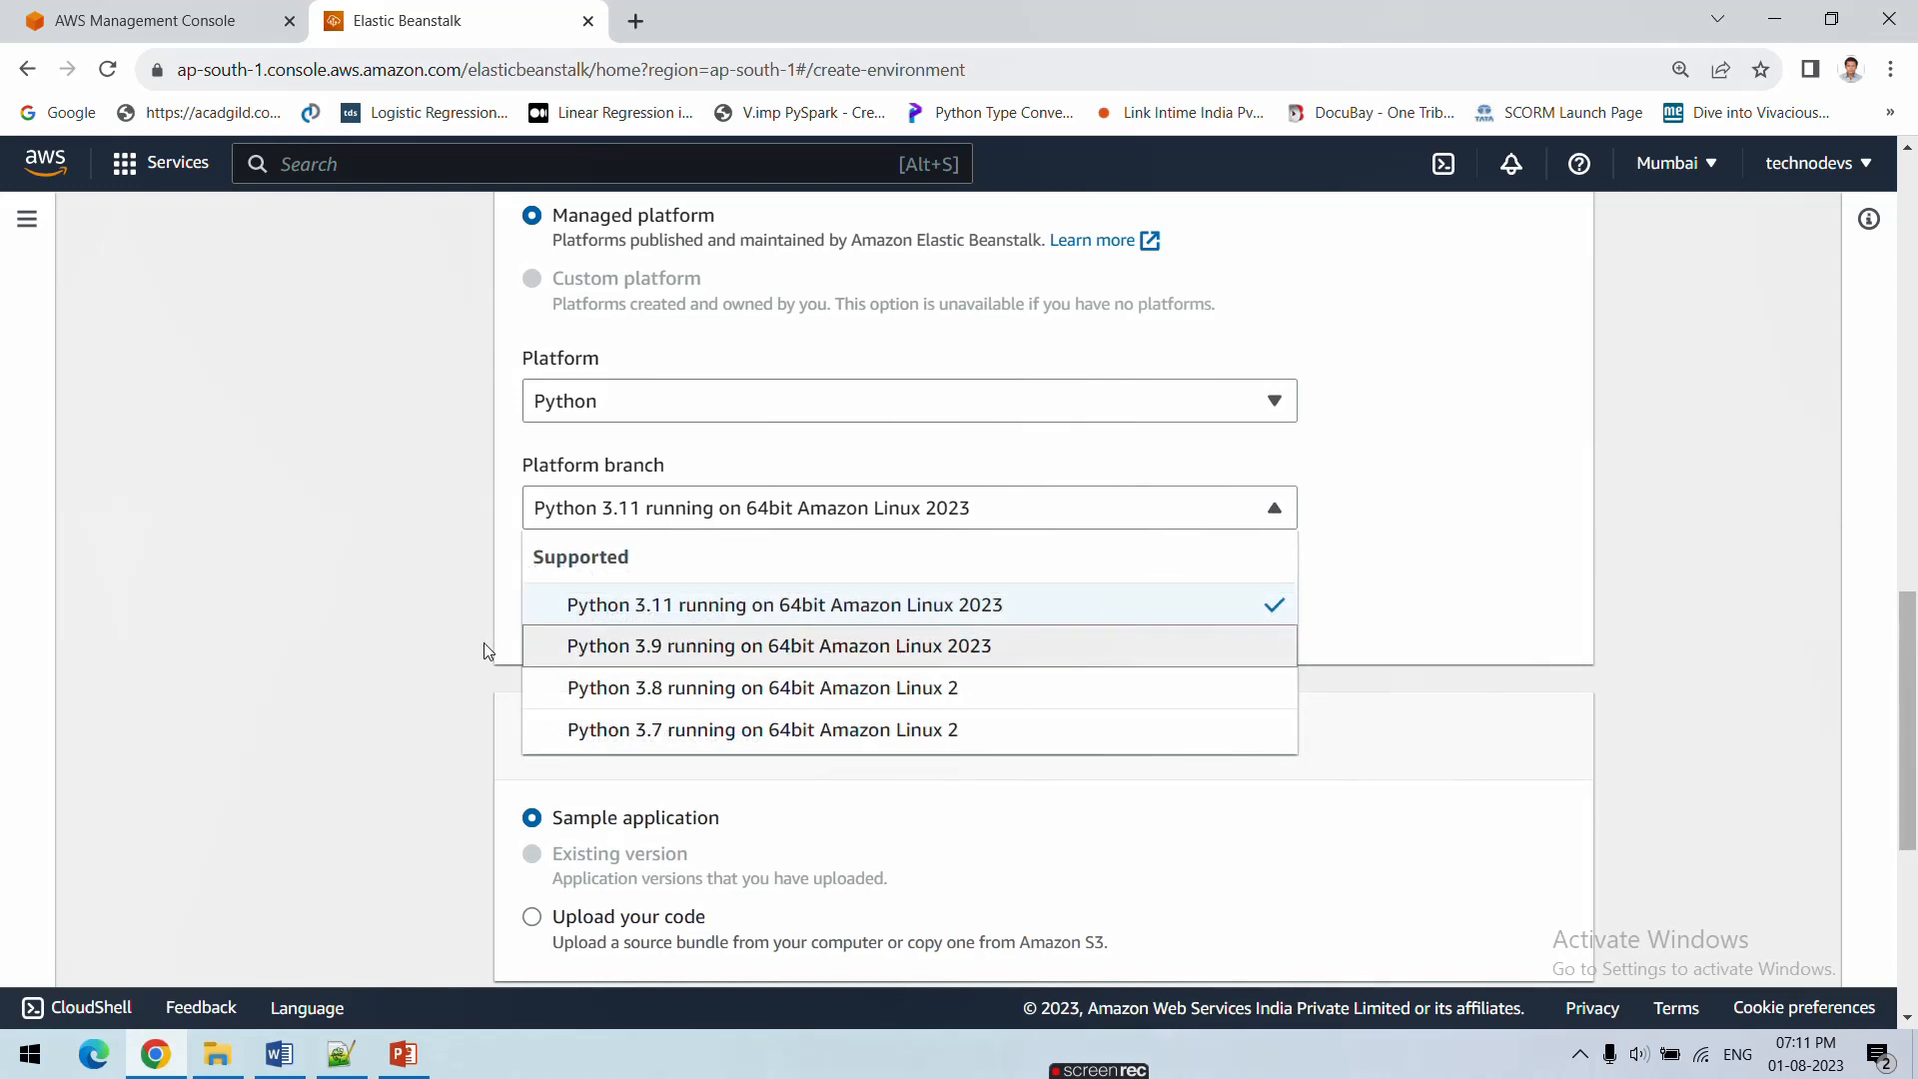
click(691, 654)
scroll(484, 656, down, 4)
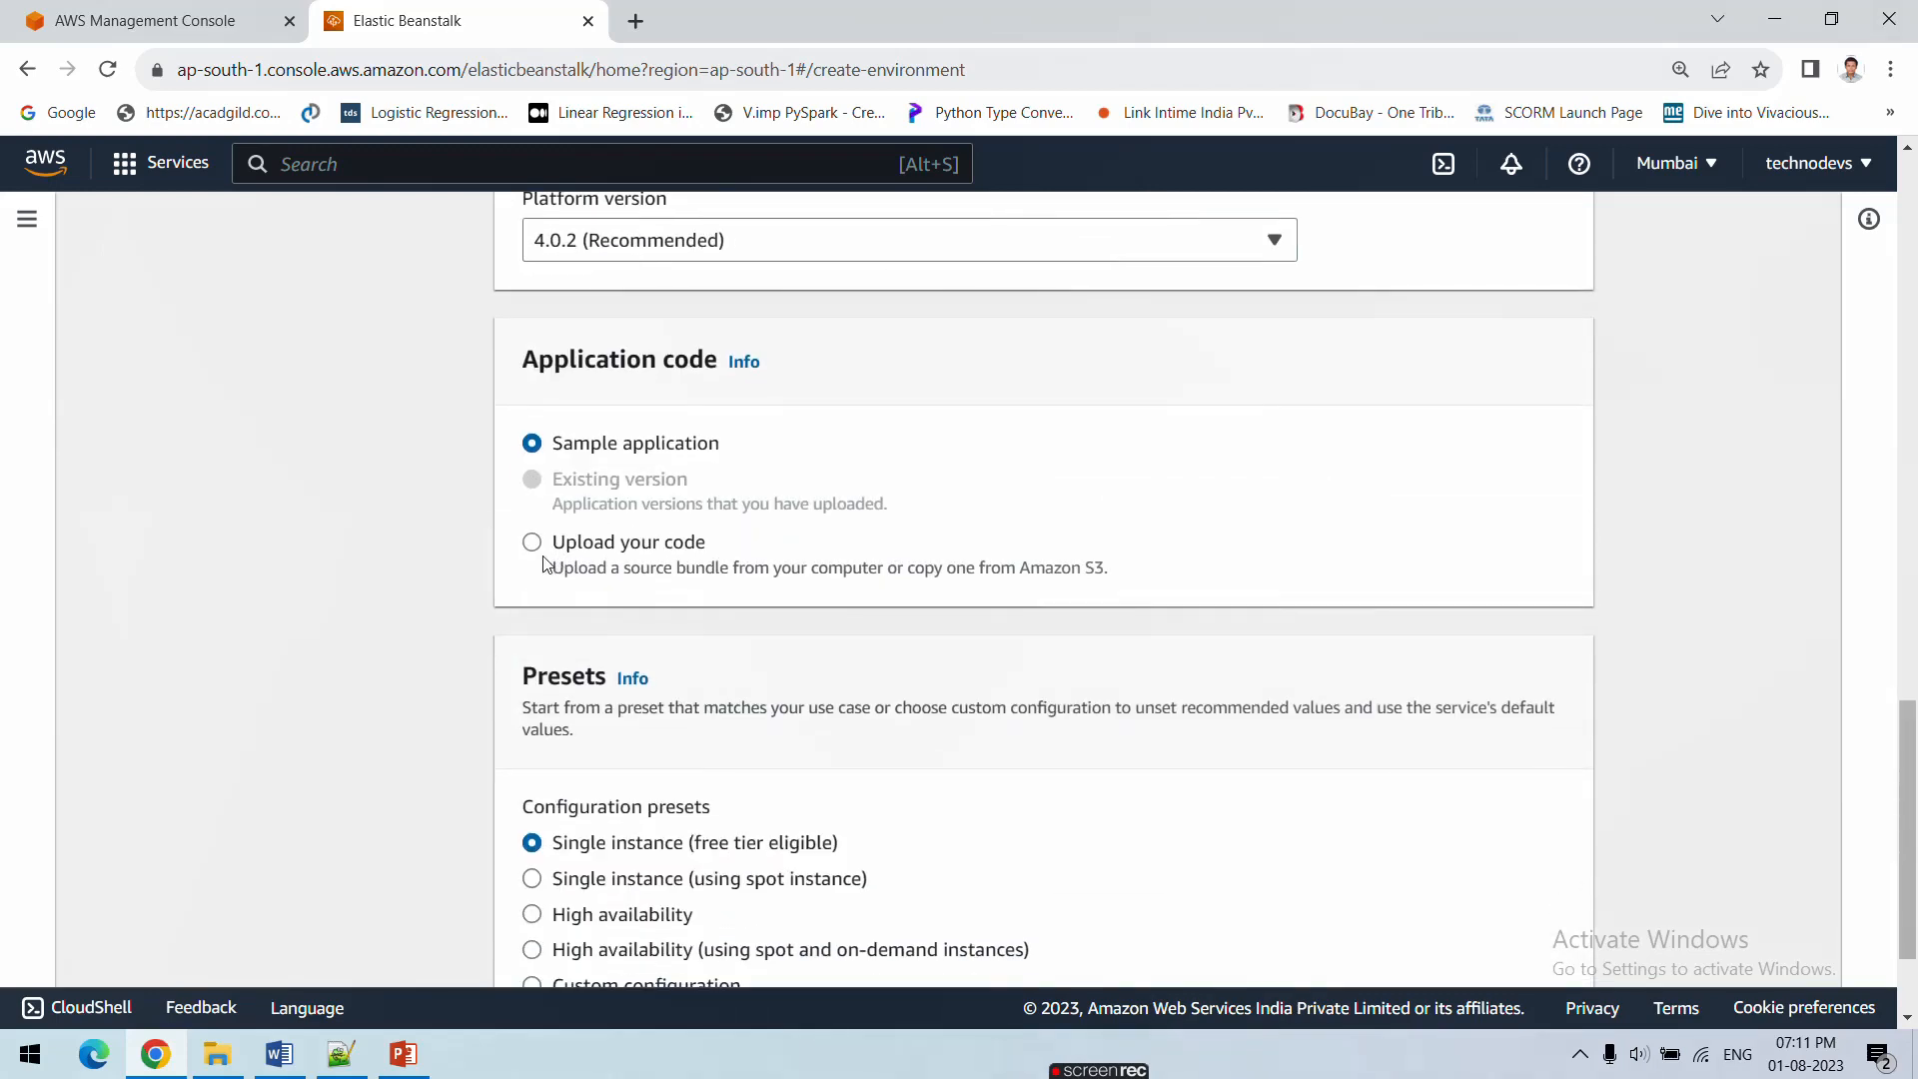
Choose the sample application code with the Single instance (free tier eligible) preset and continue to the service access configuration
click(603, 551)
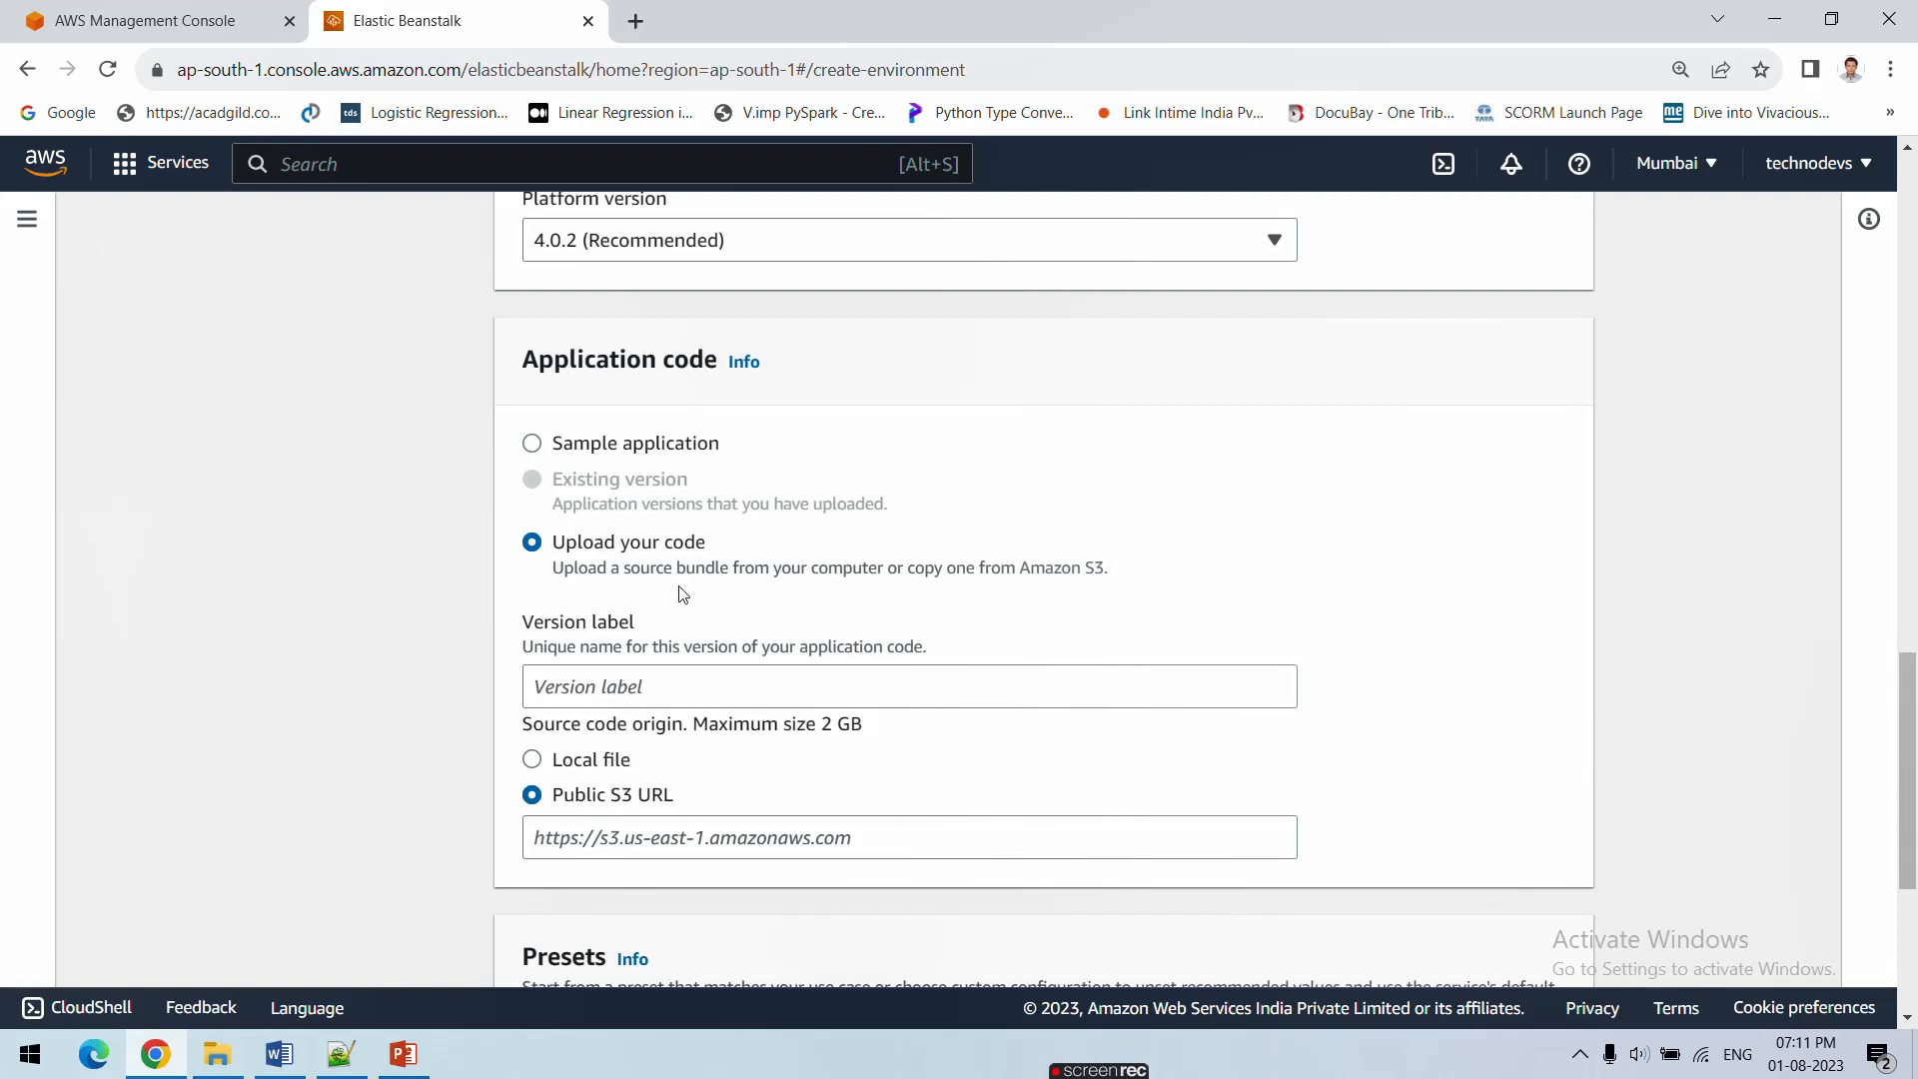
click(555, 452)
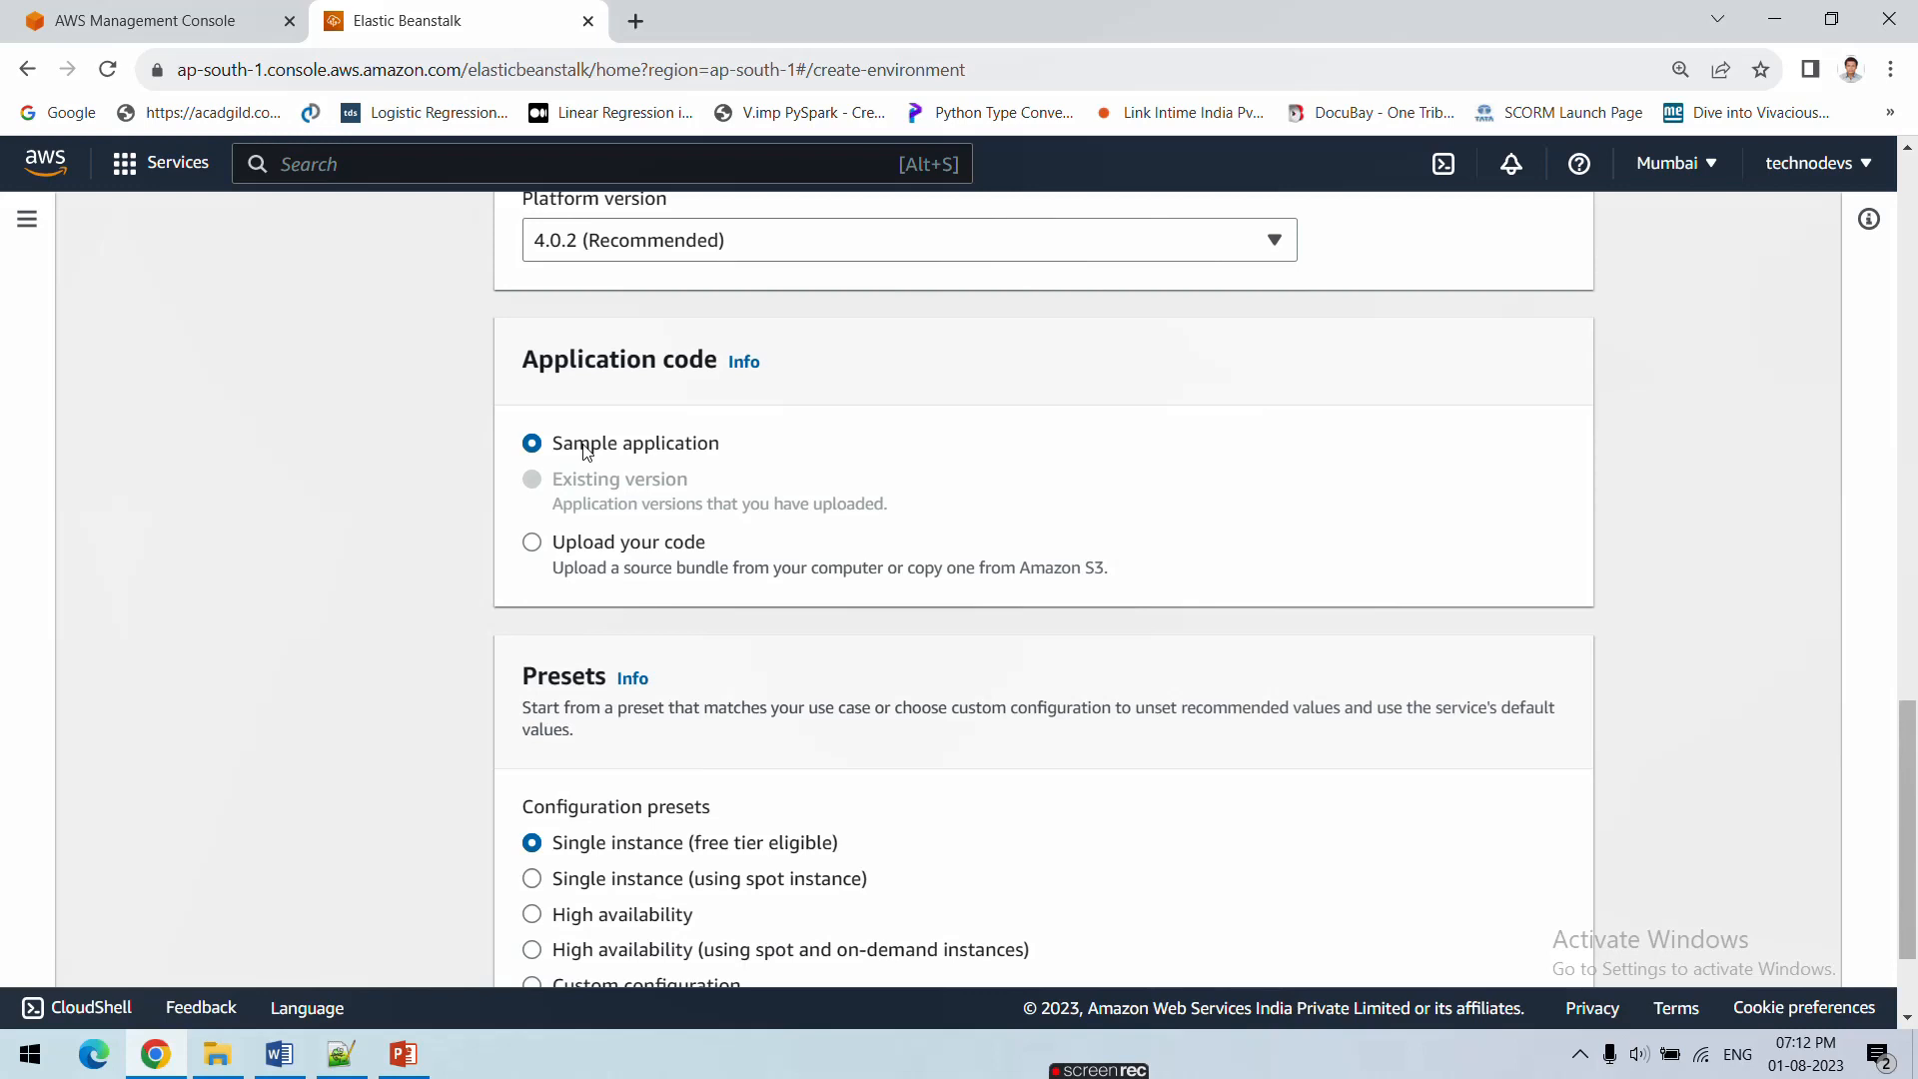
scroll(590, 547, down, 2)
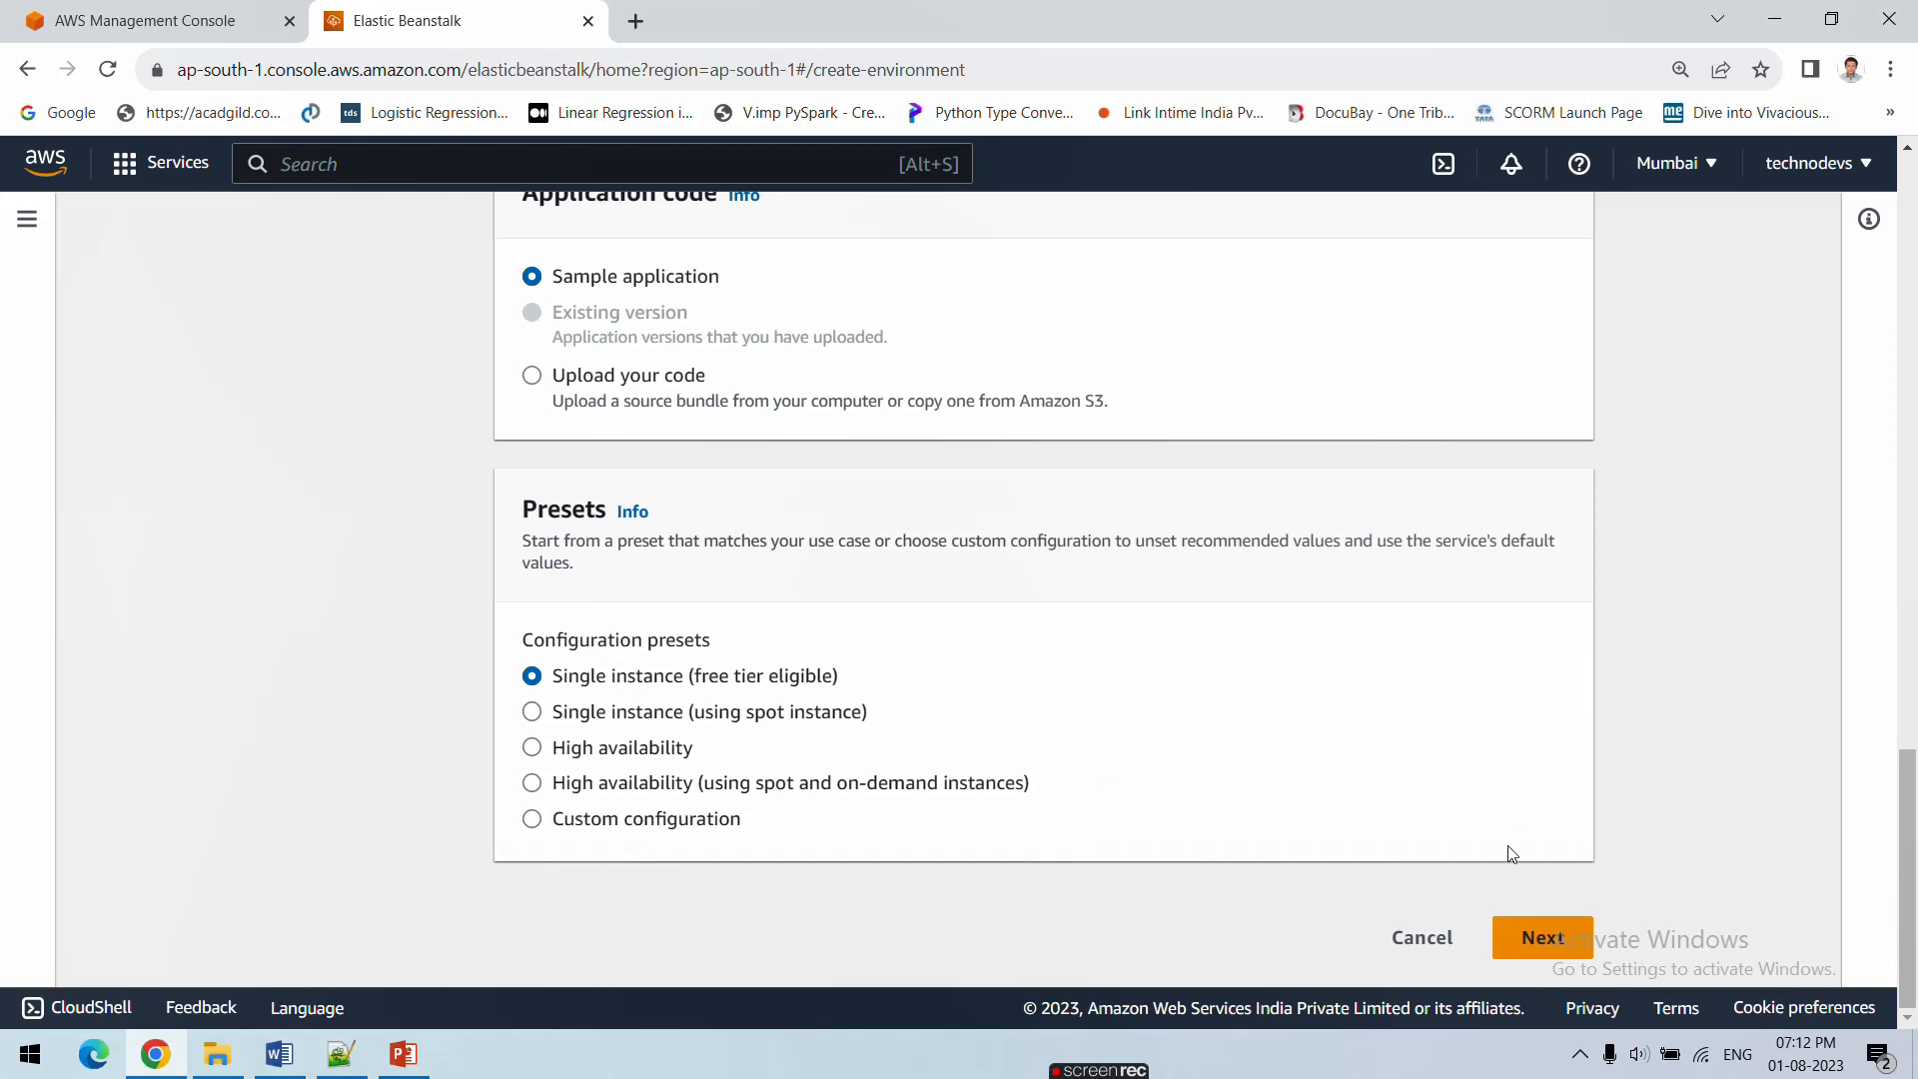
click(590, 761)
click(558, 685)
click(1559, 940)
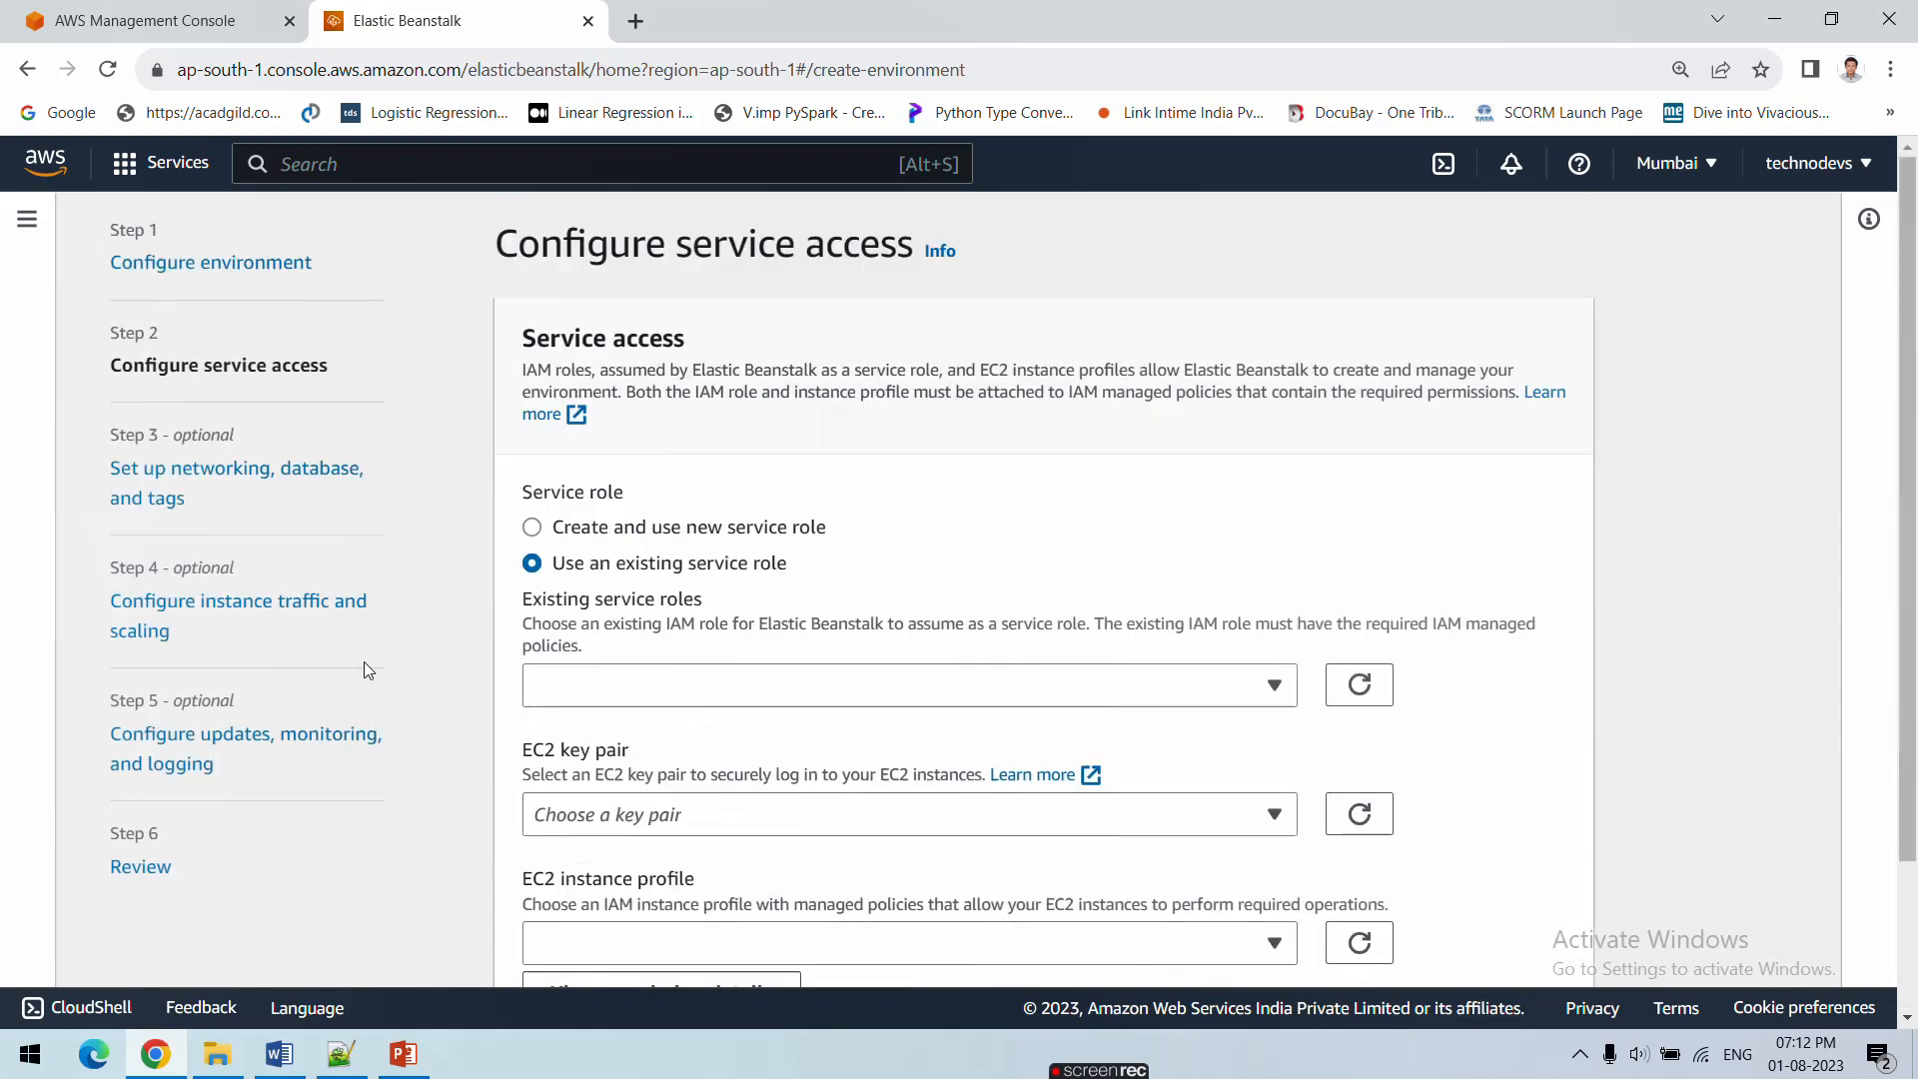
Choose to create and use a new service role, keeping the name aws-elasticbeanstalk-service-role
scroll(482, 676, down, 2)
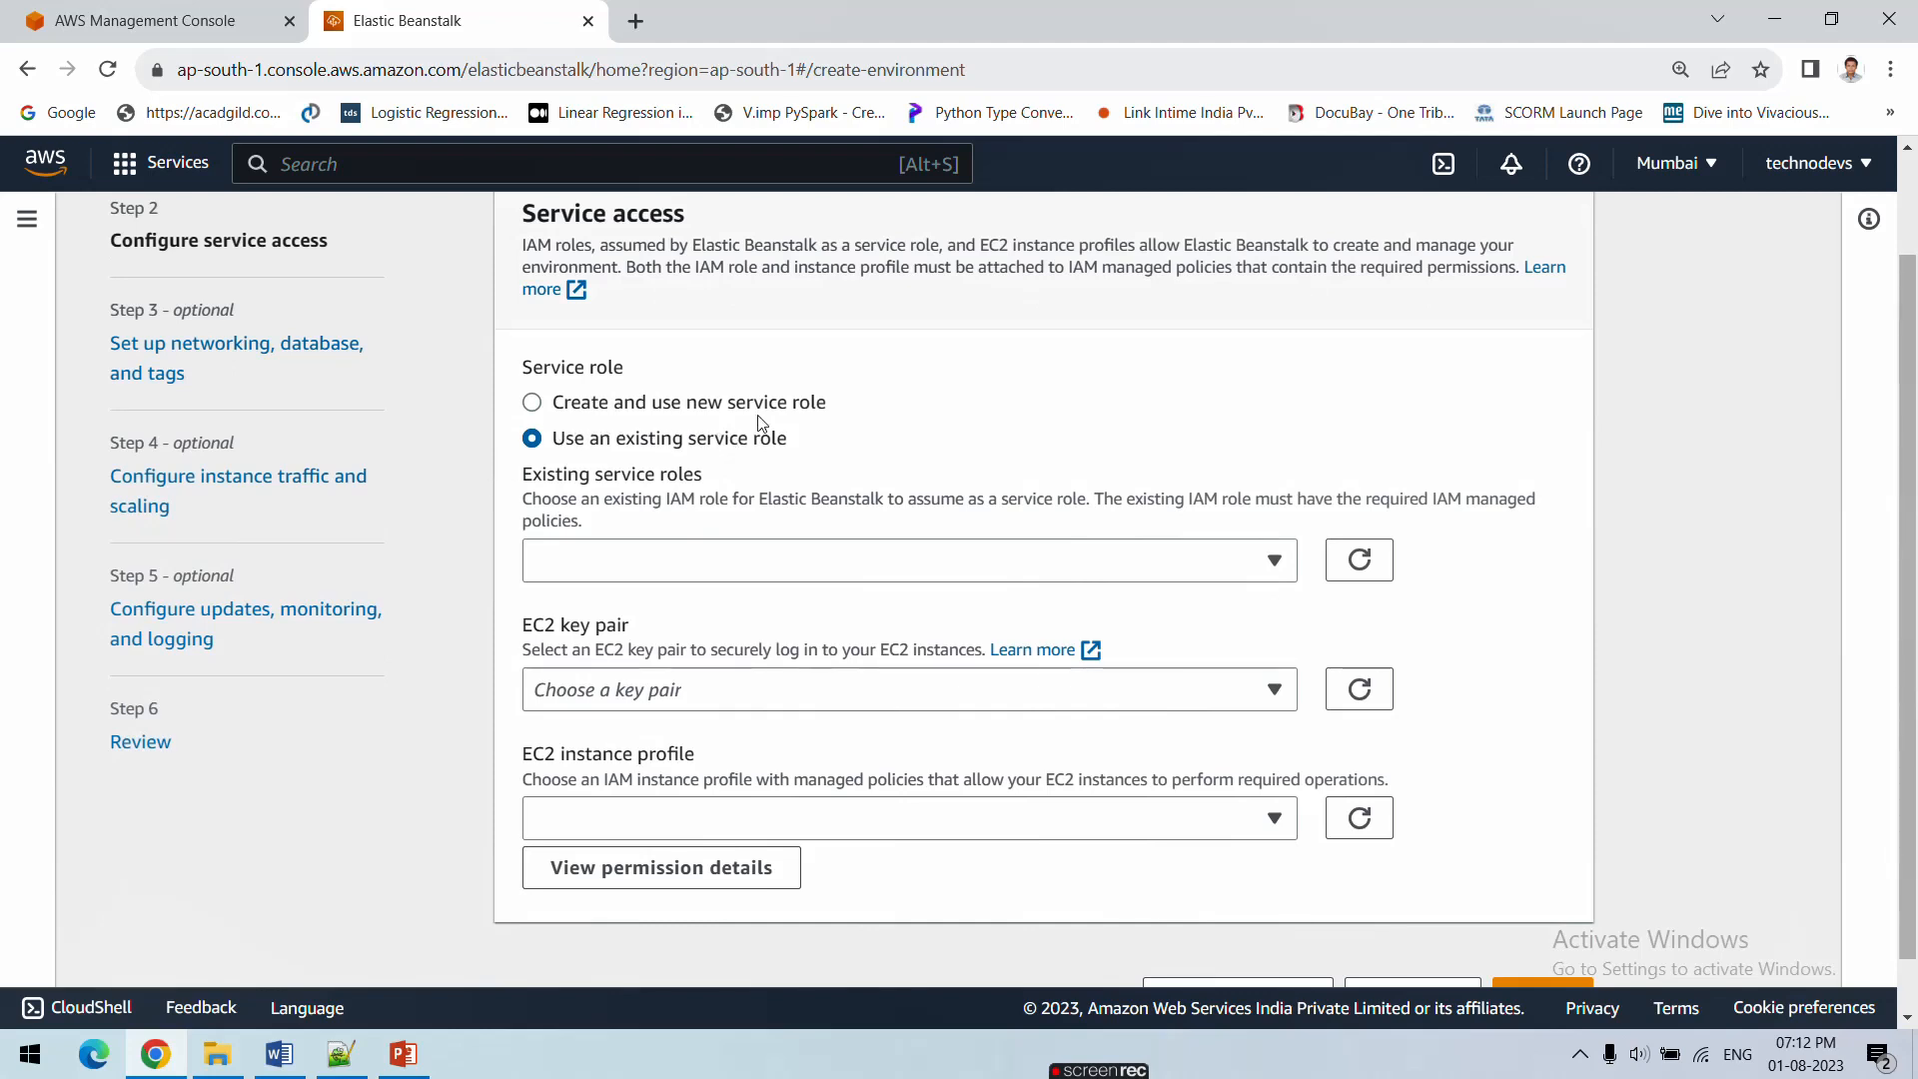
click(810, 555)
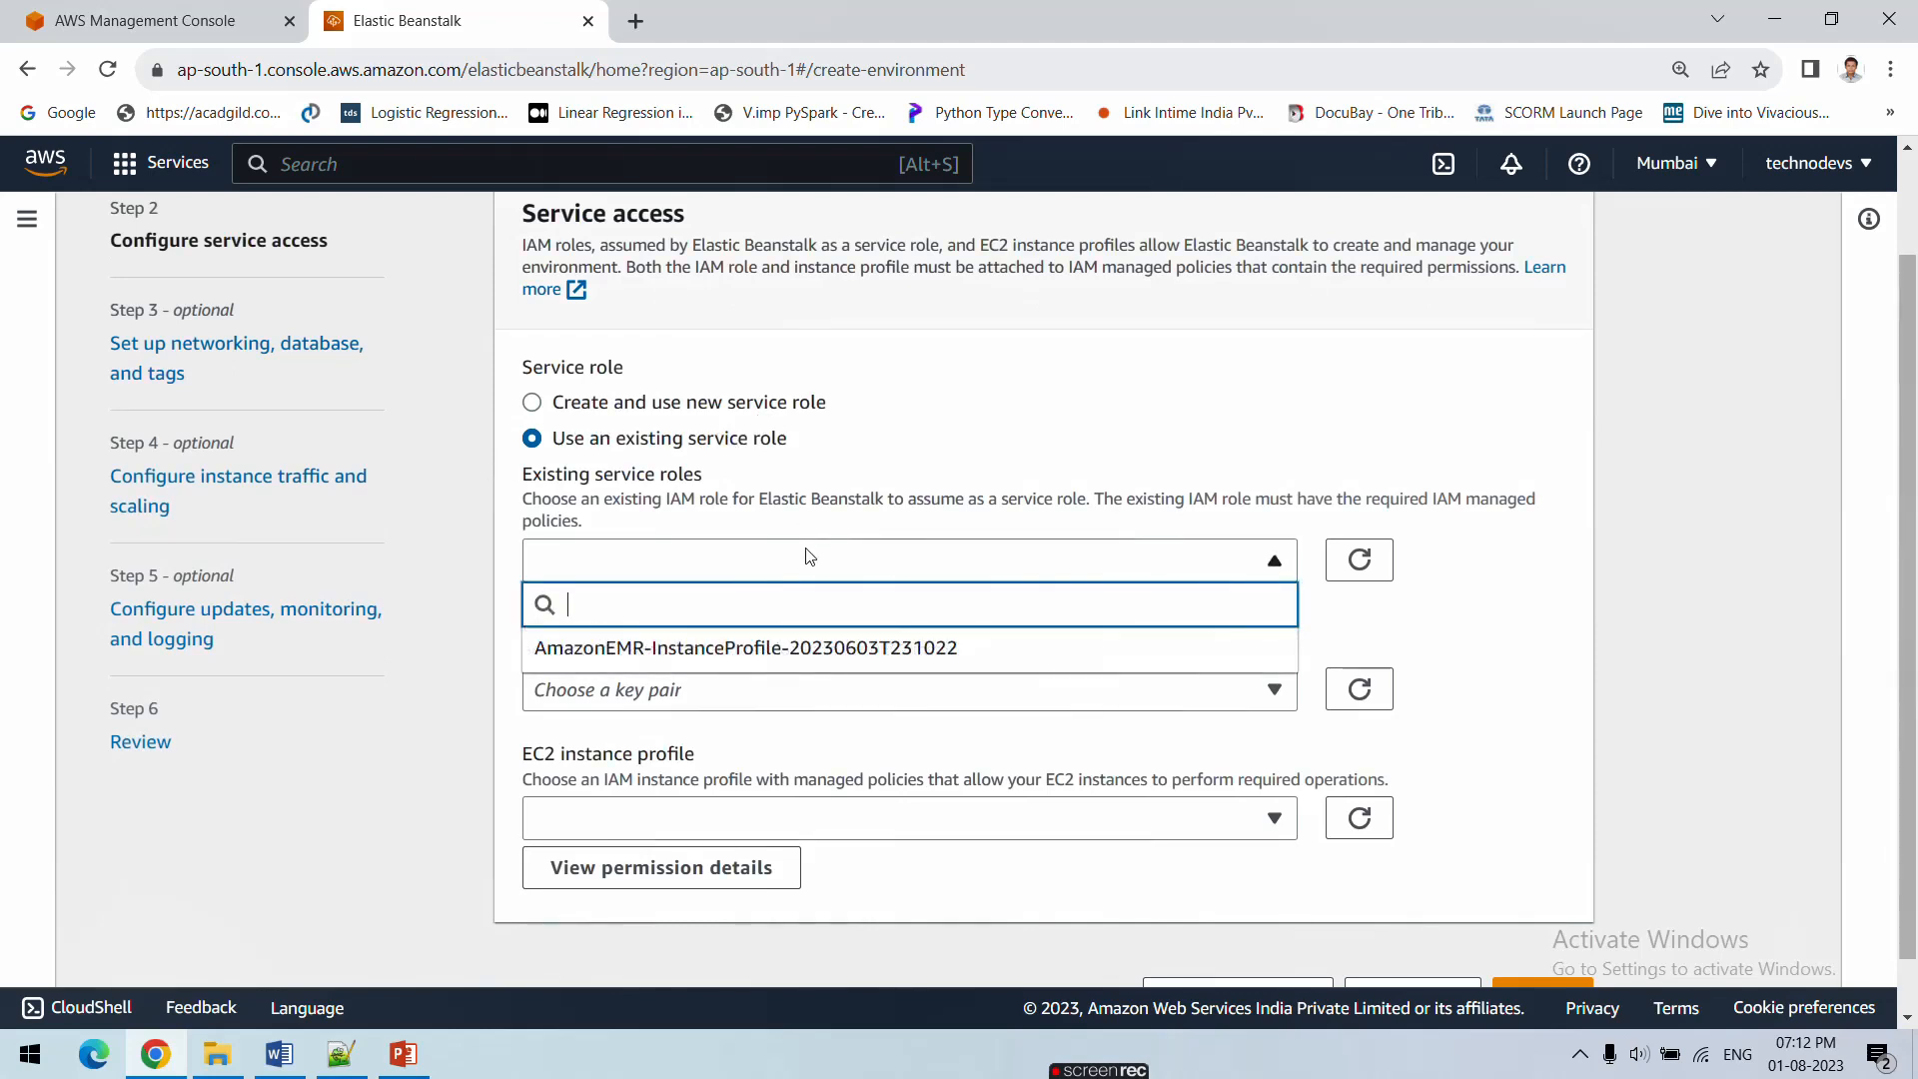
click(809, 556)
click(645, 418)
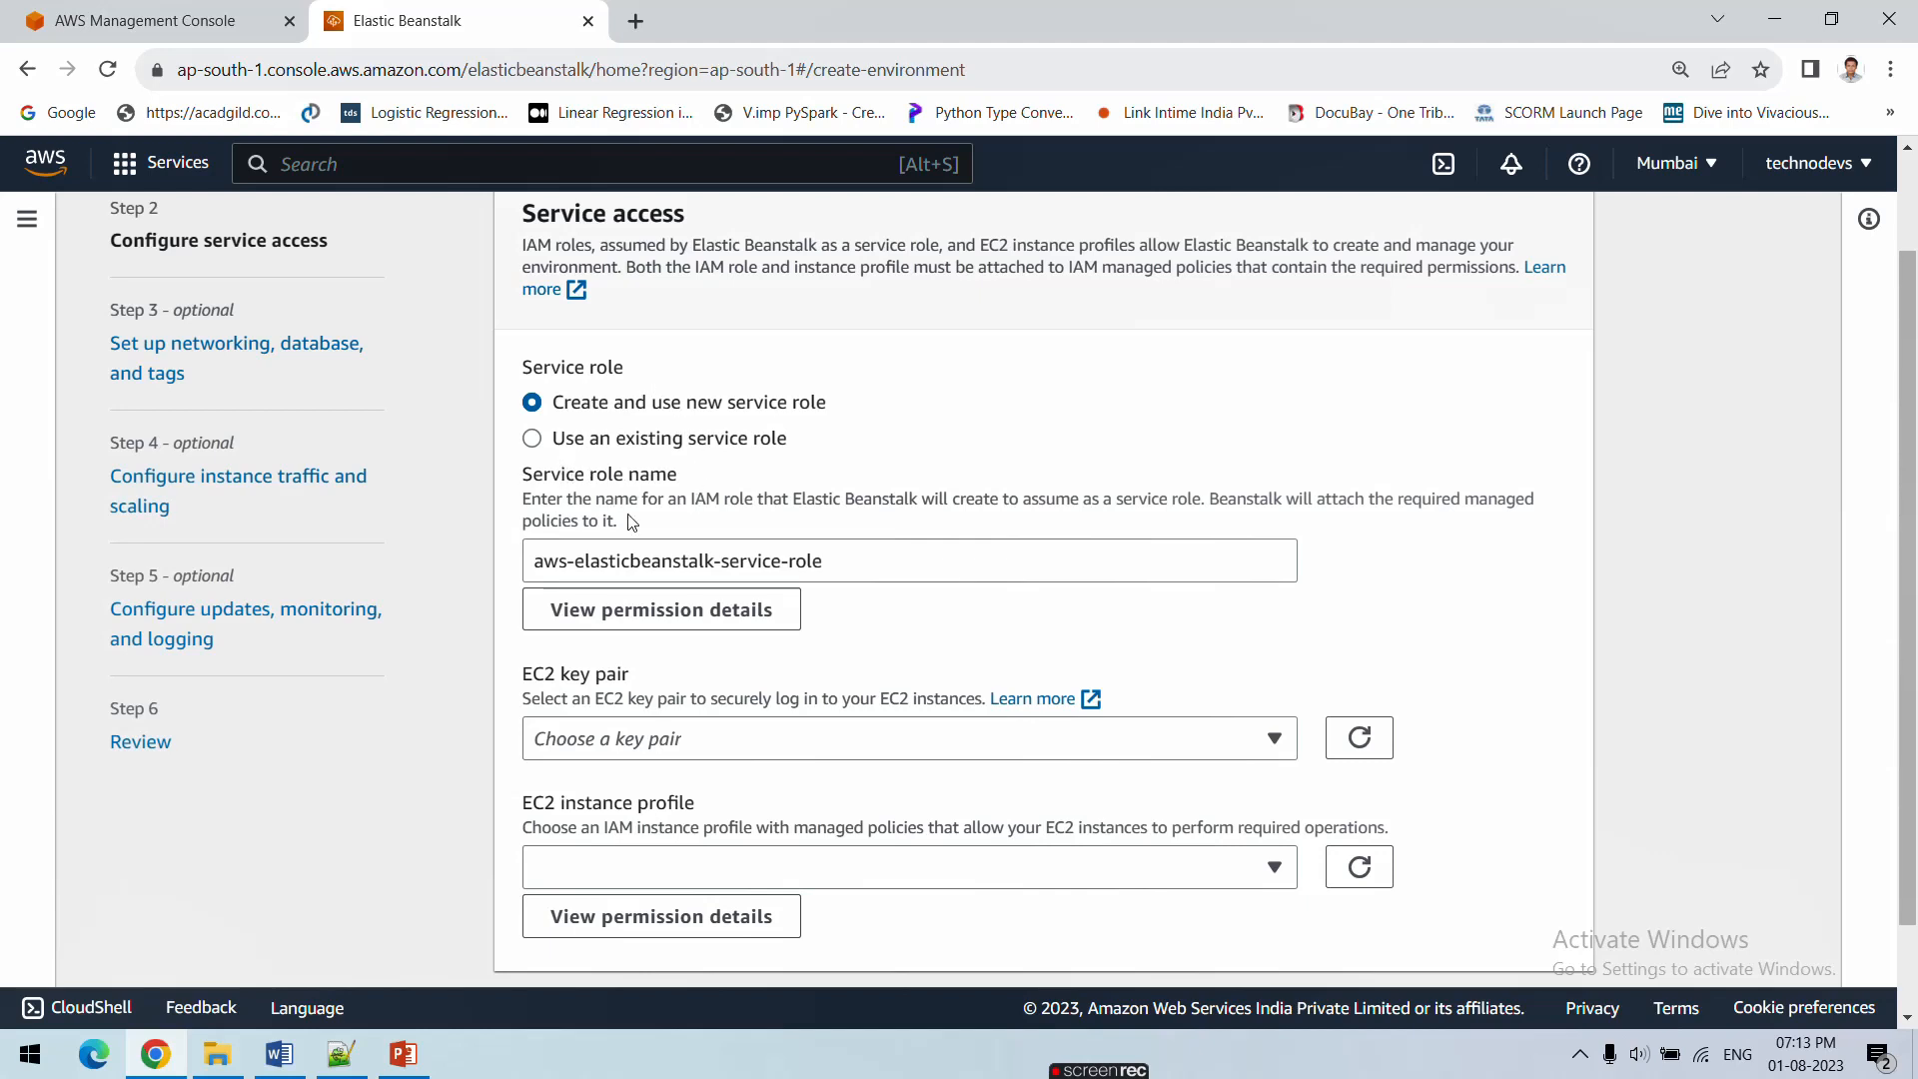
triple_click(848, 557)
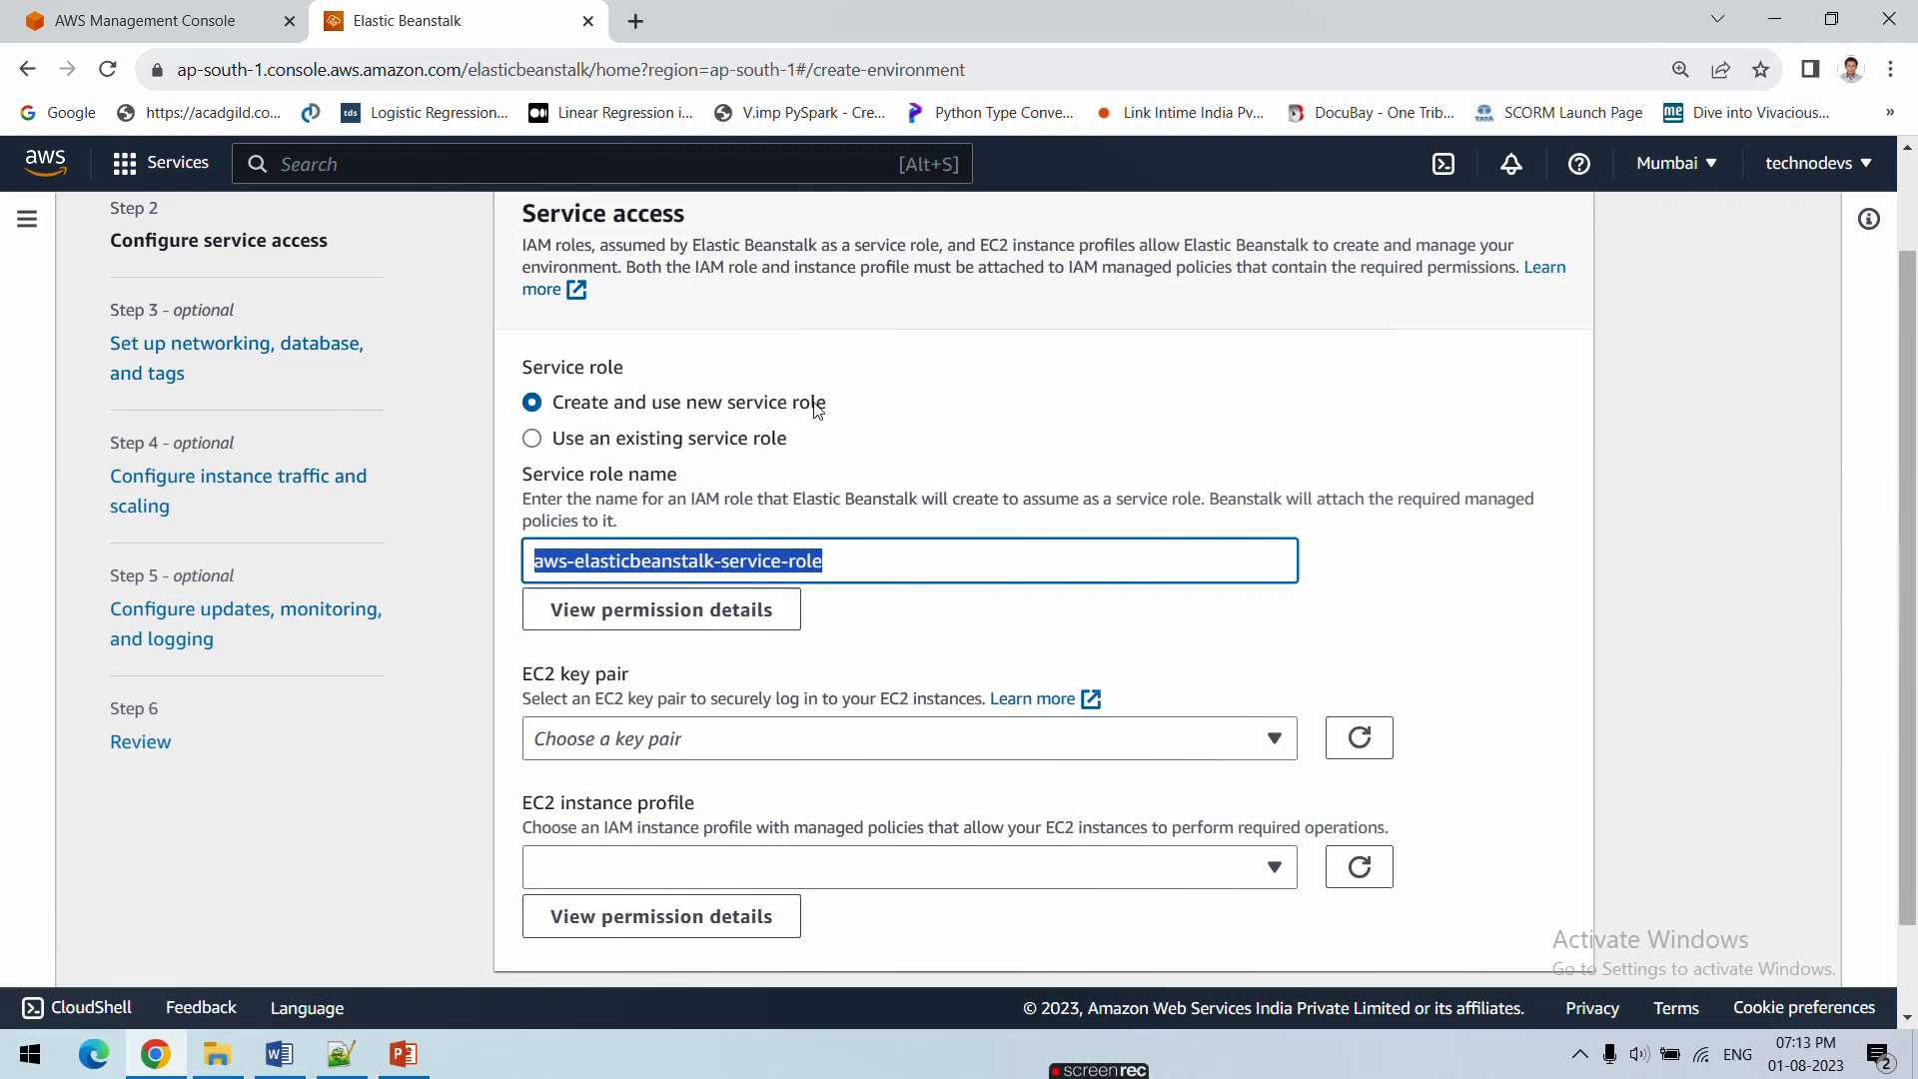
double_click(840, 565)
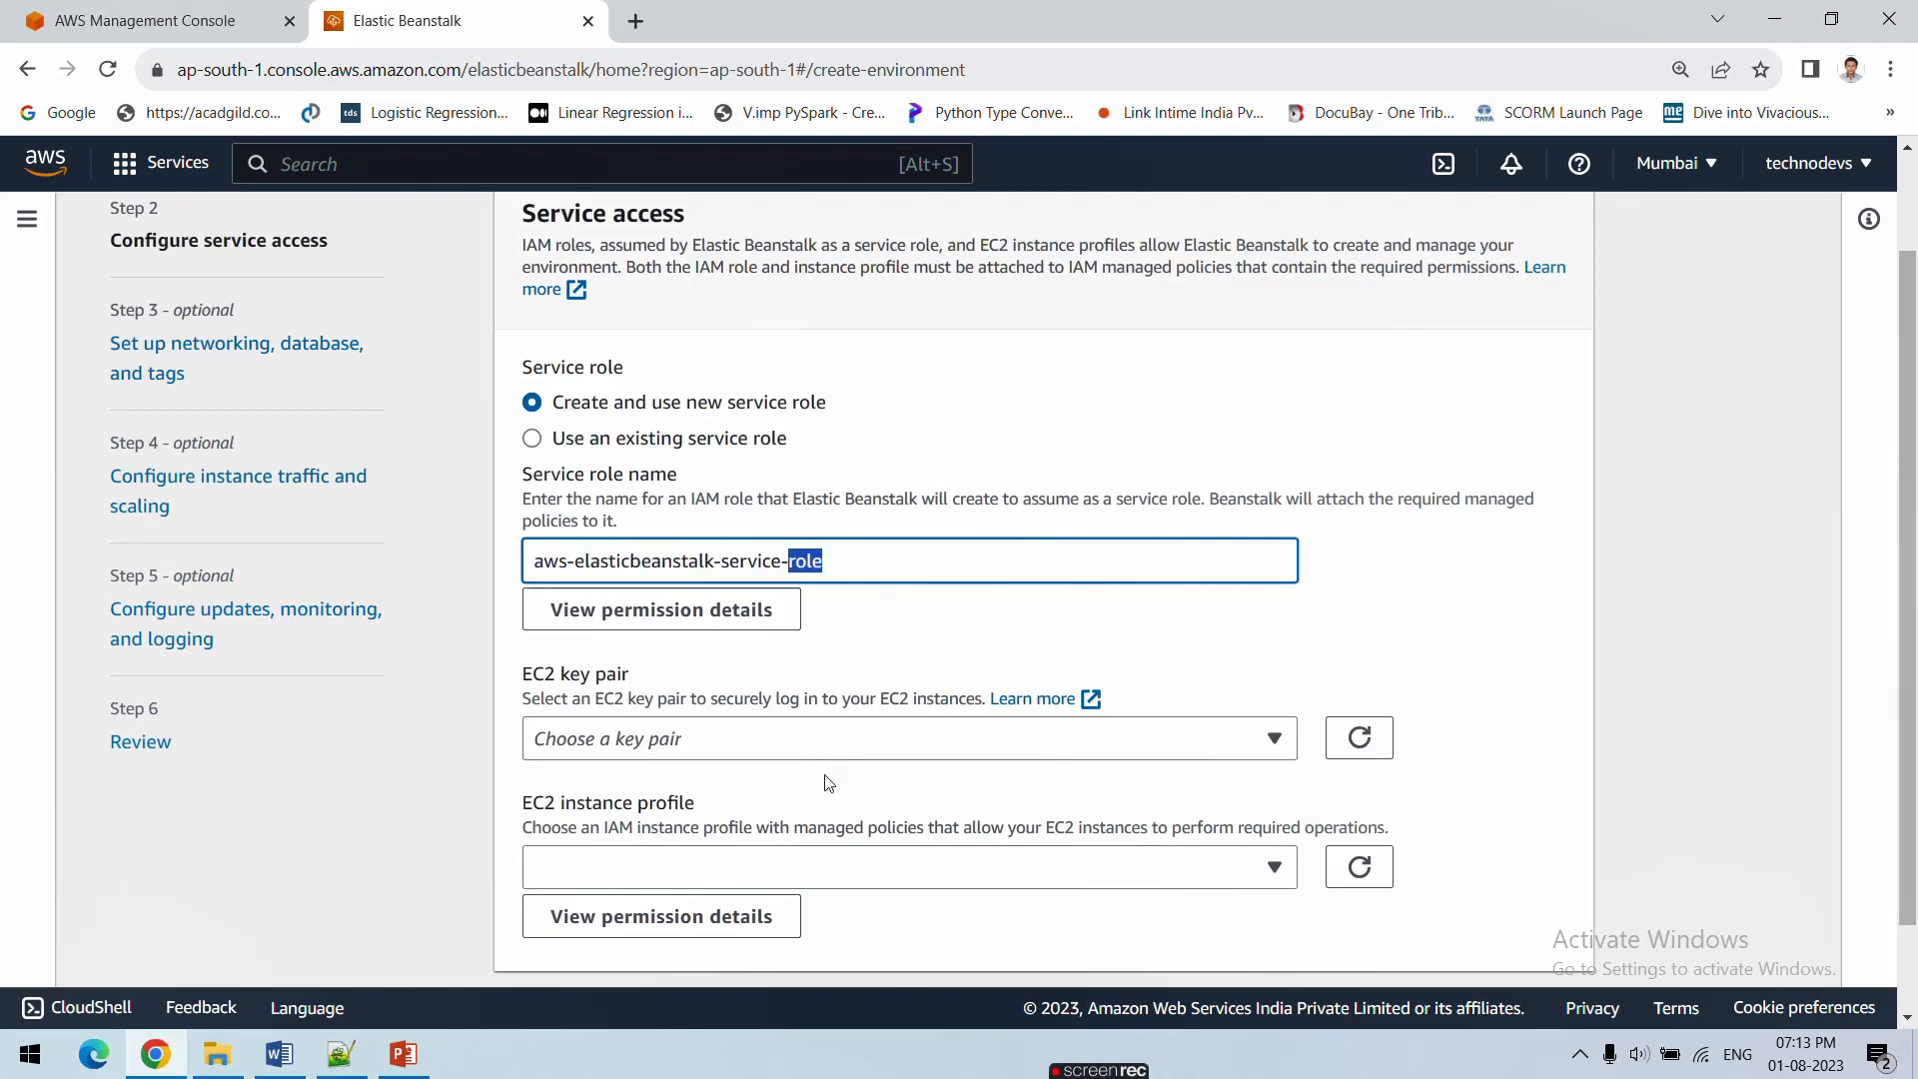
Check which EC2 key pairs are available for the environment's instances
scroll(828, 782, down, 1)
click(694, 630)
click(693, 630)
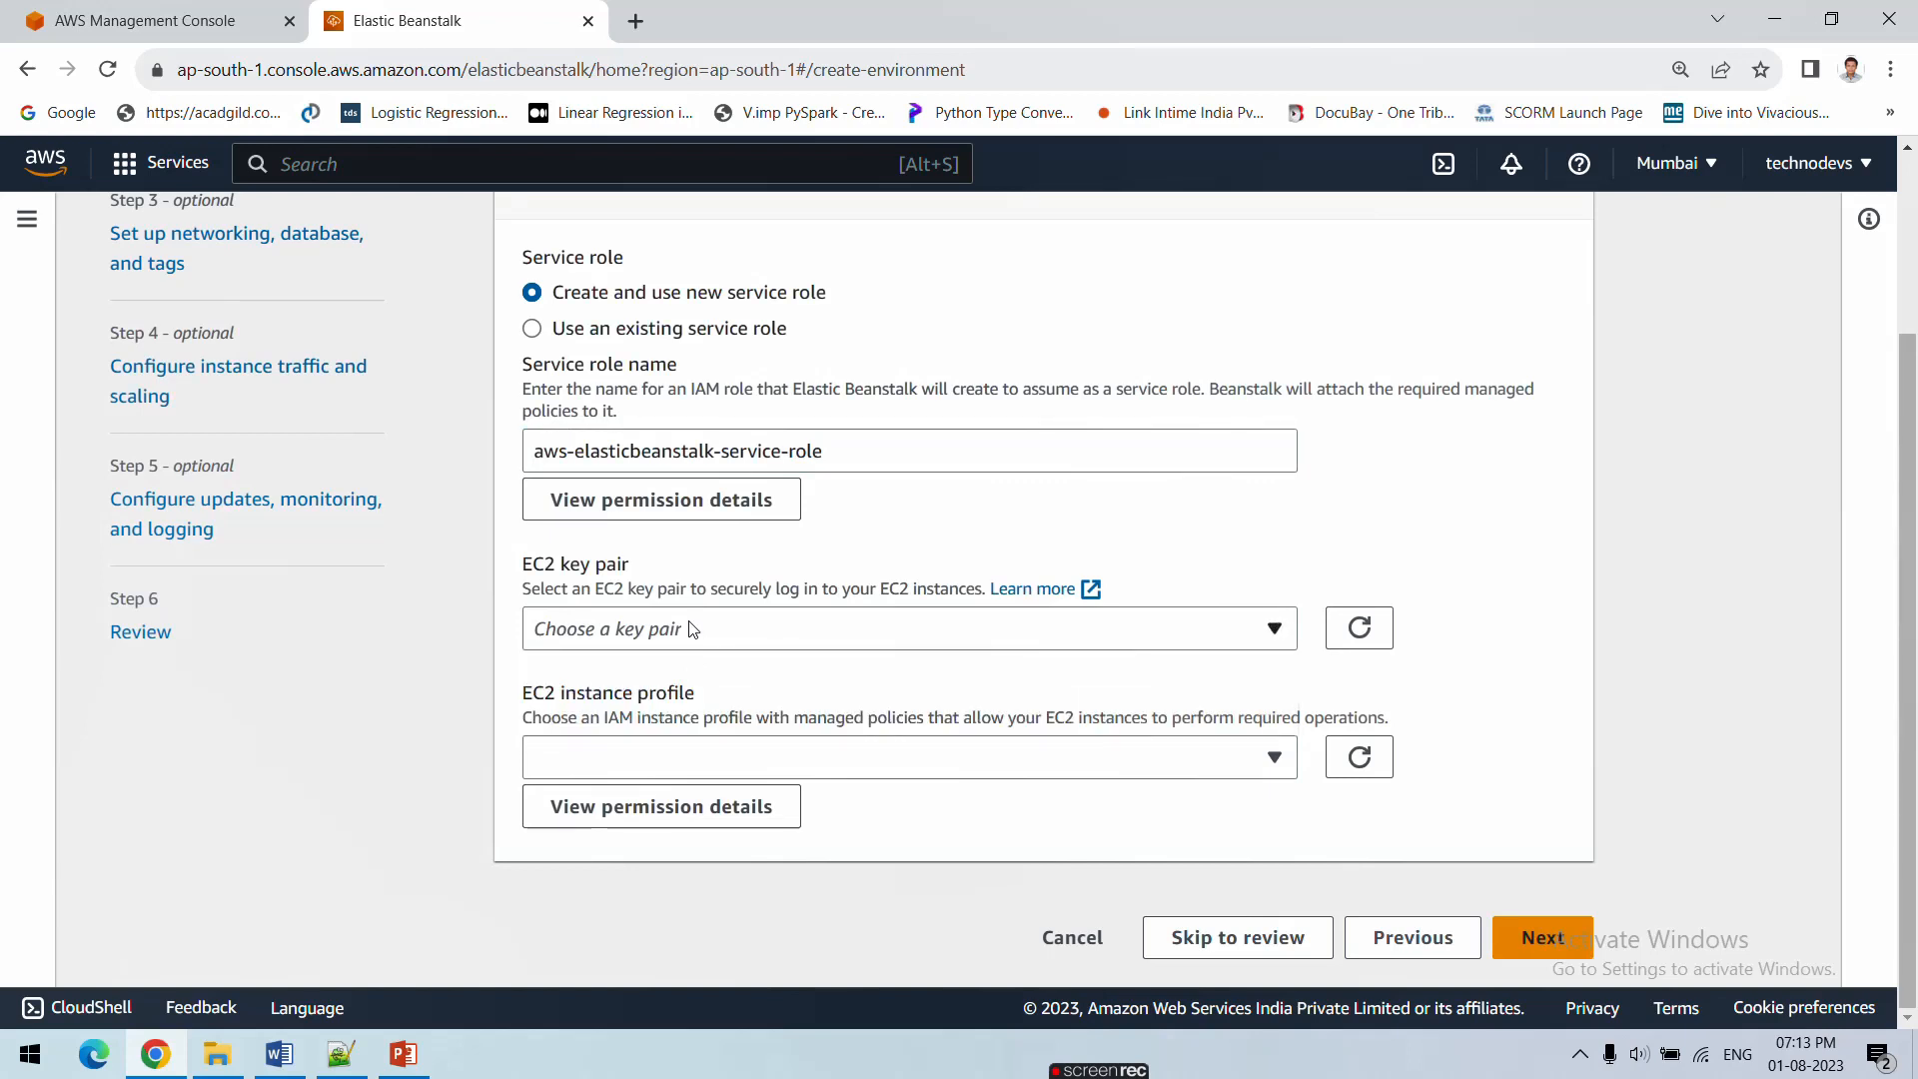
click(692, 630)
click(693, 629)
click(693, 629)
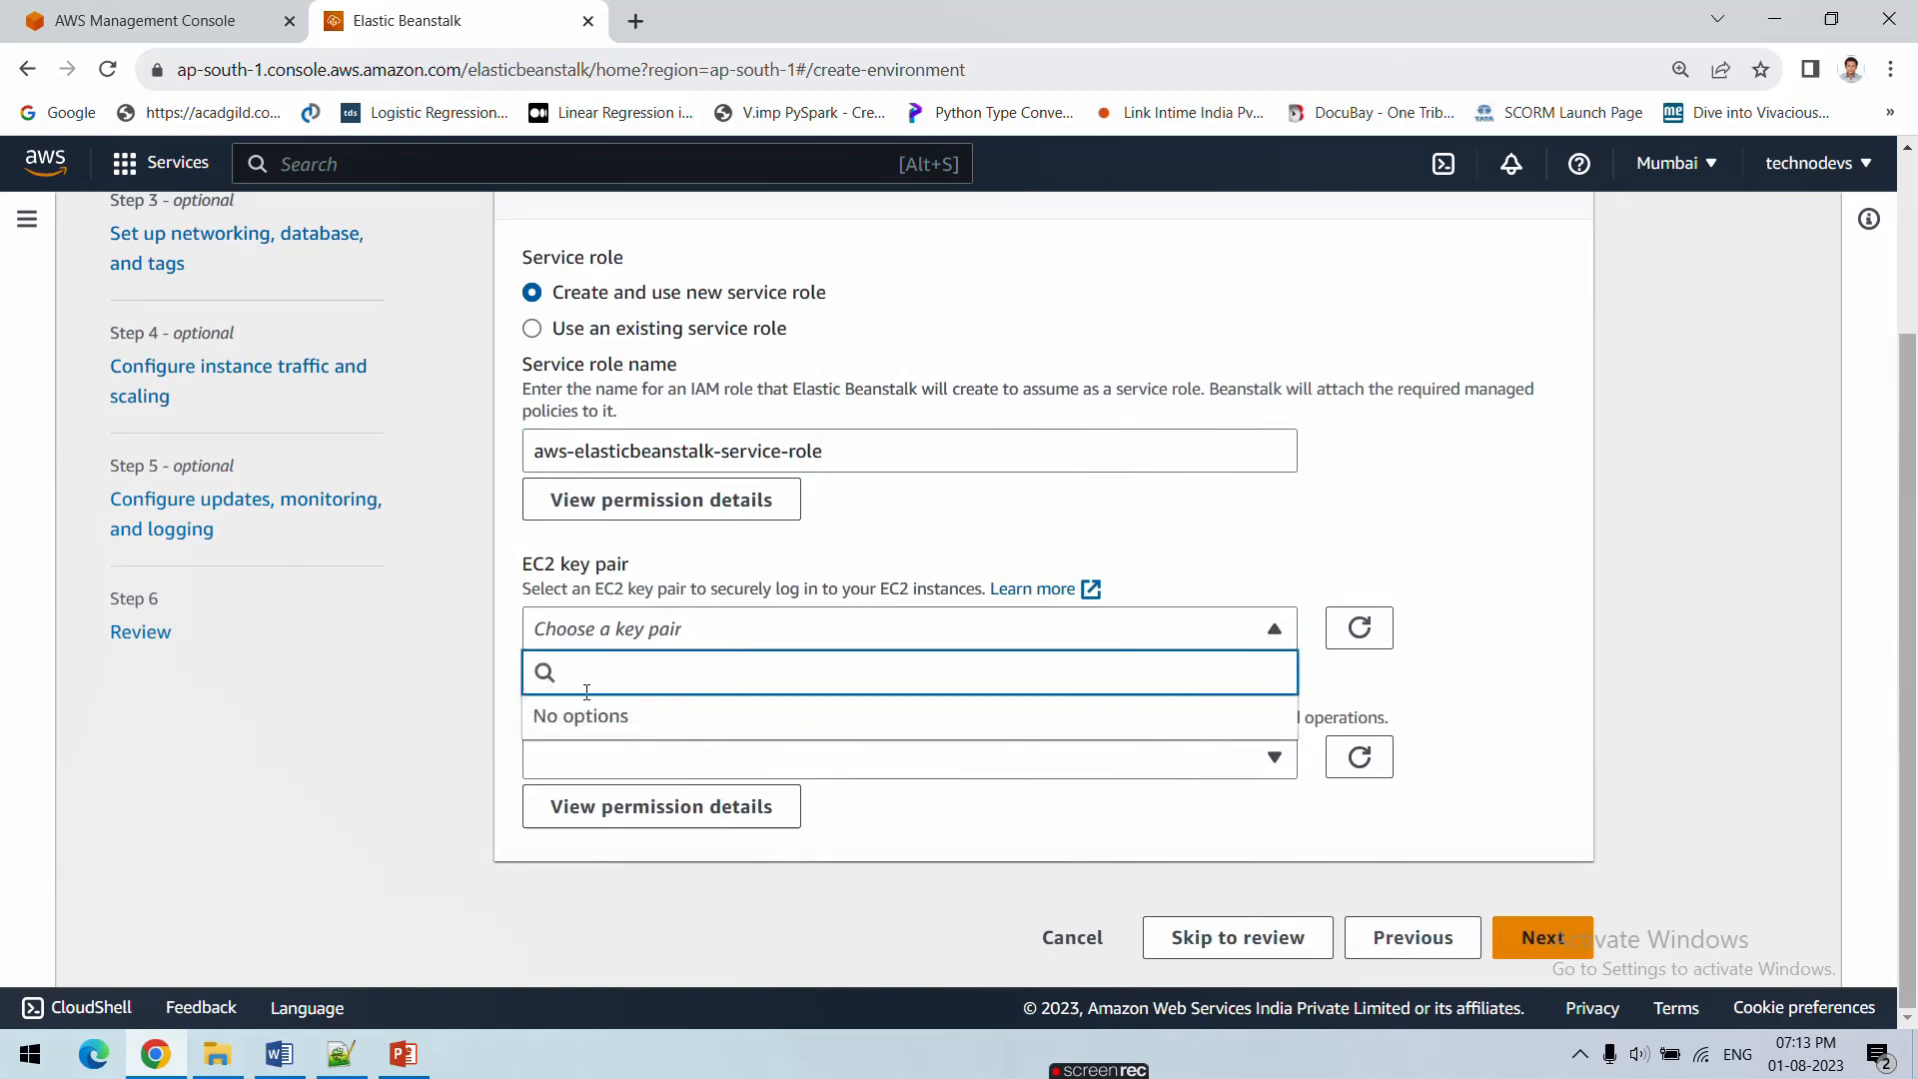
click(639, 646)
click(637, 646)
Switch to the AWS Management Console home and search its services for ec2
click(170, 21)
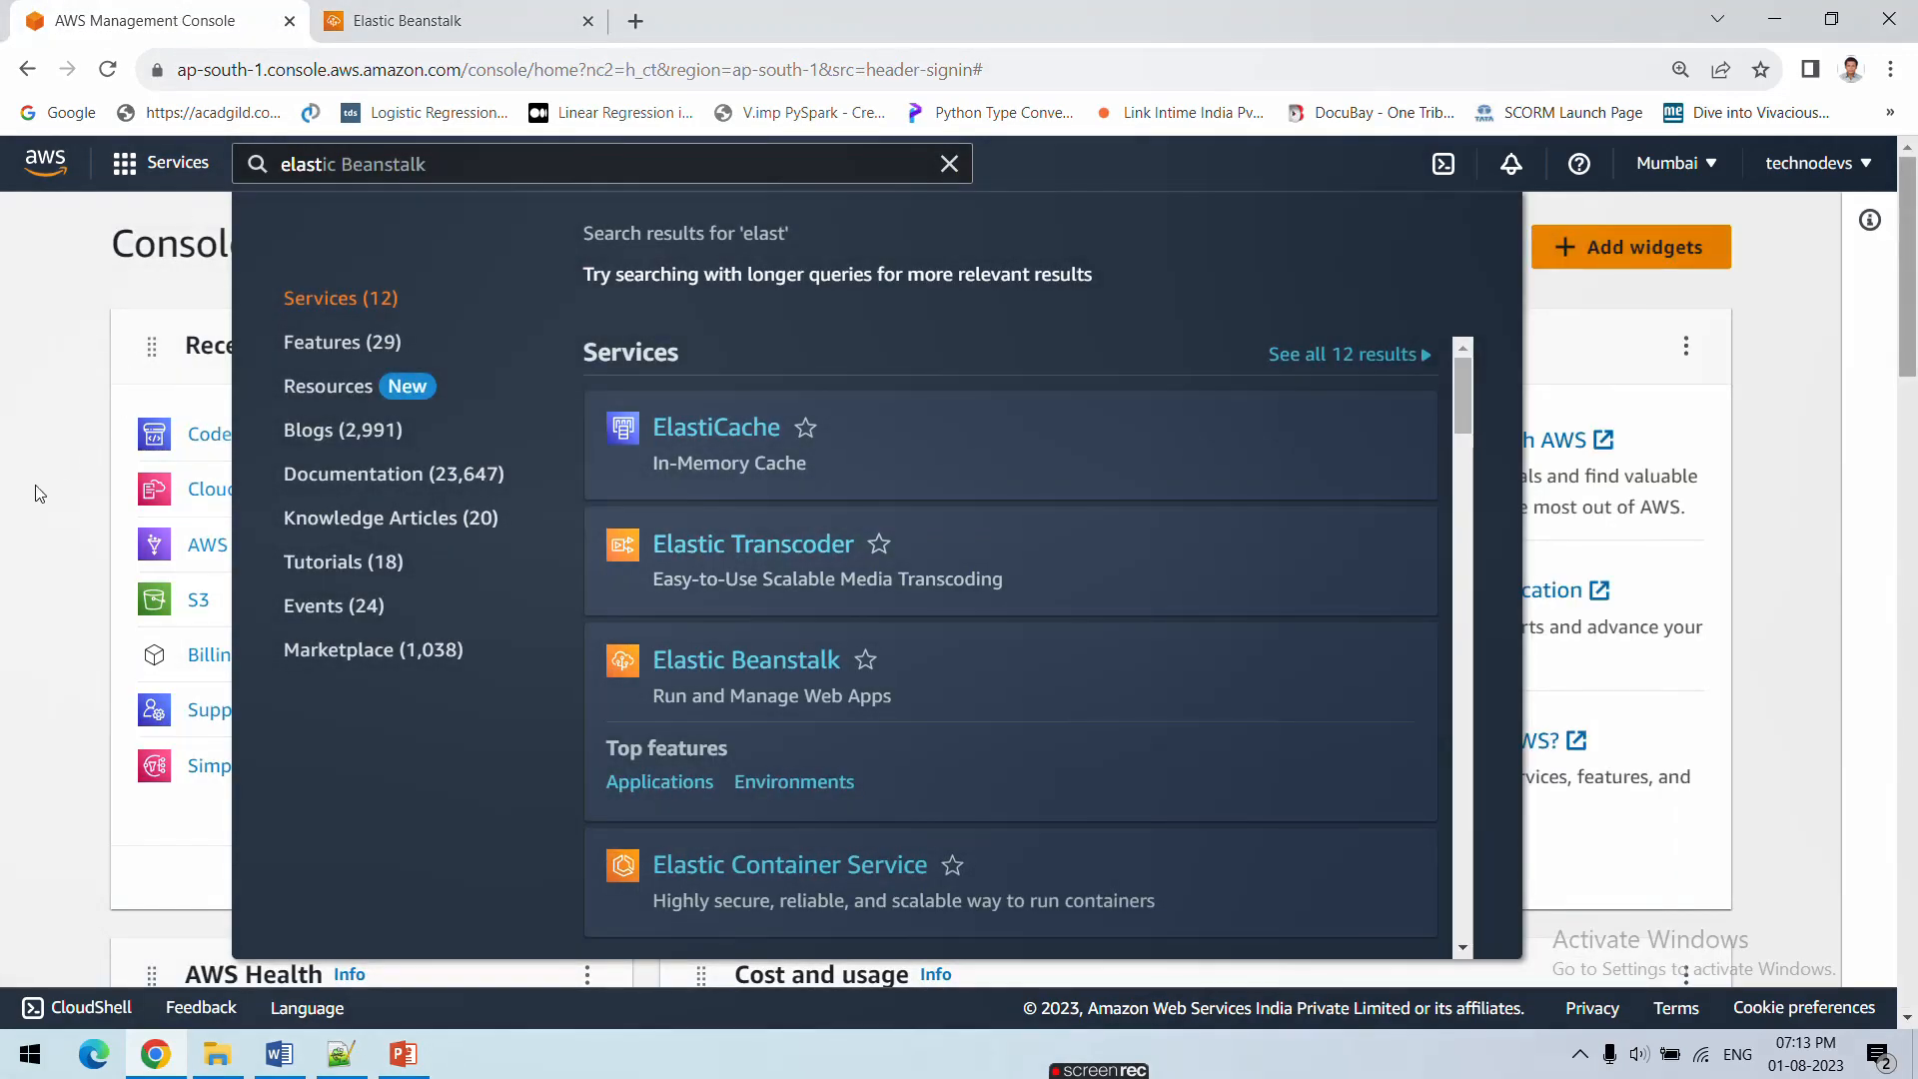
click(40, 495)
click(164, 163)
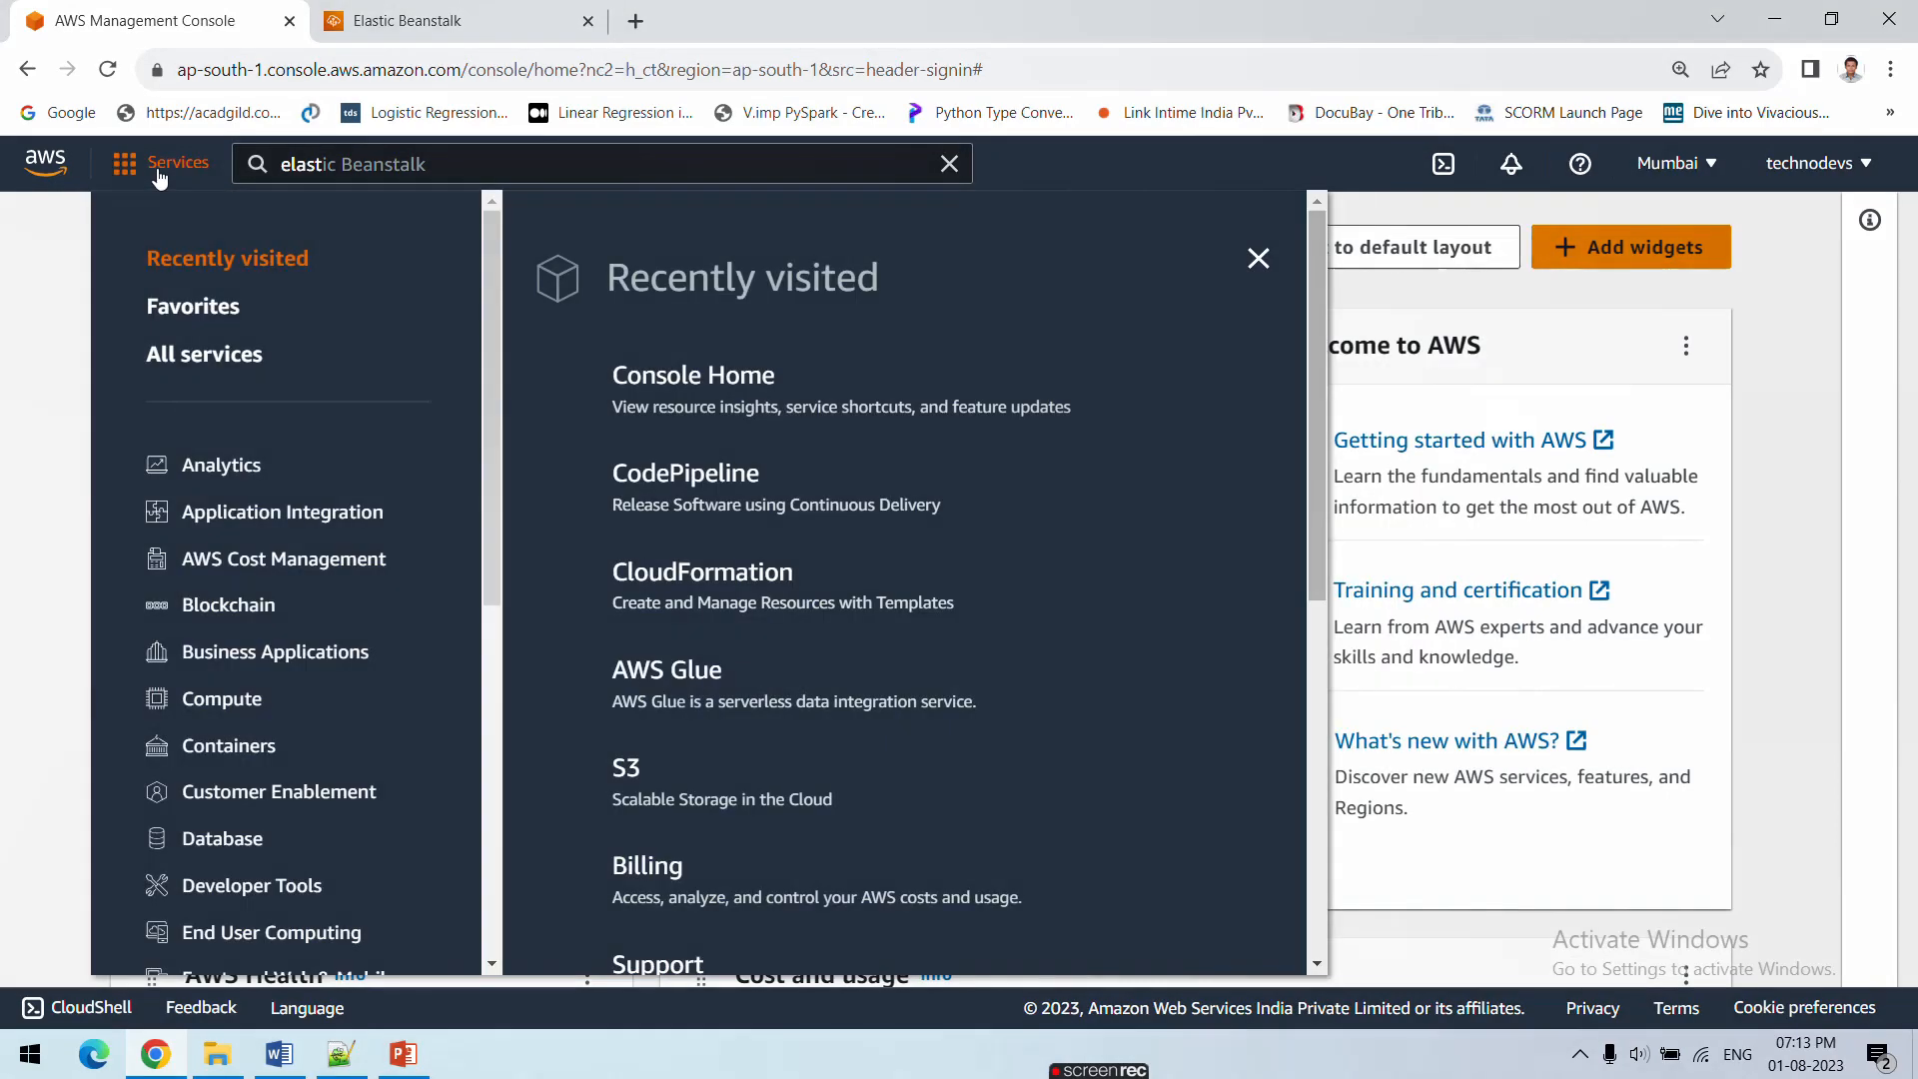
click(358, 166)
double_click(378, 166)
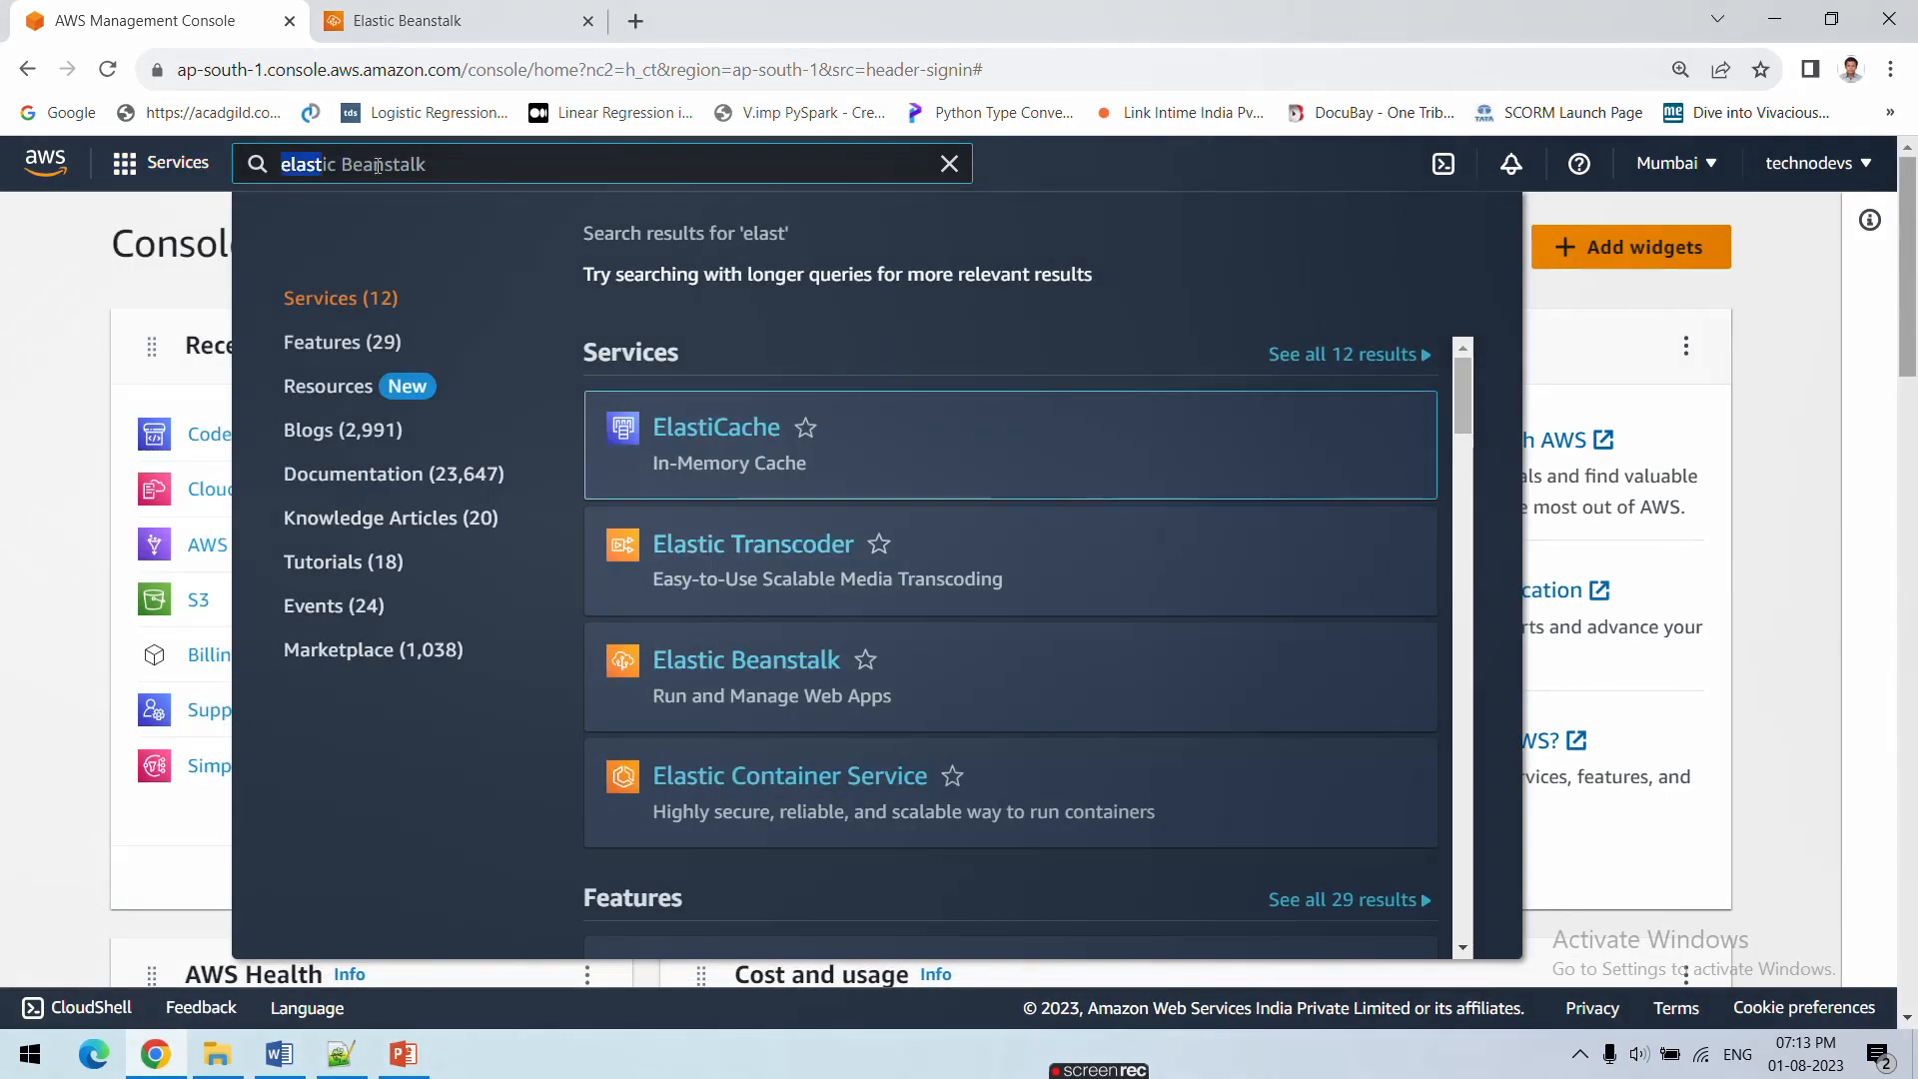
text(ec2)
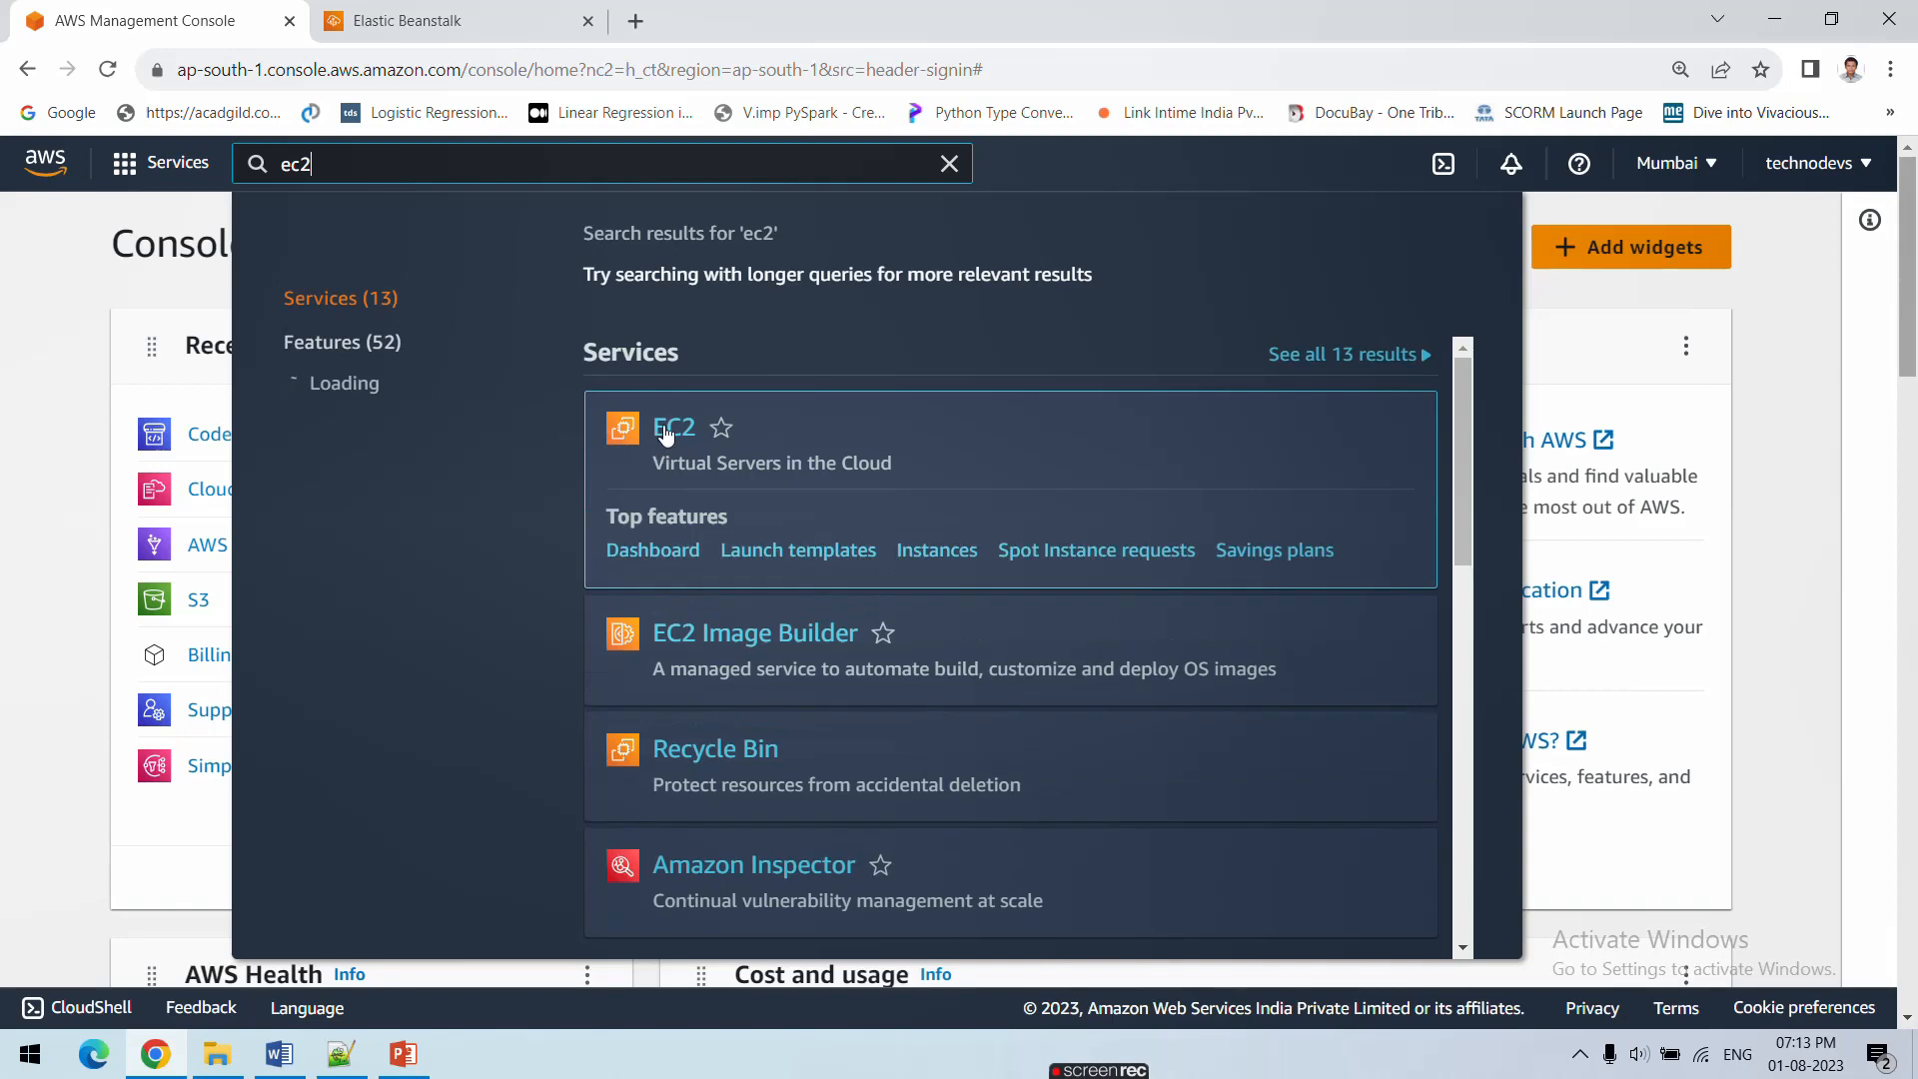
Open the EC2 service in a new browser tab and go to its Key Pairs page
right_click(665, 432)
click(739, 447)
click(719, 20)
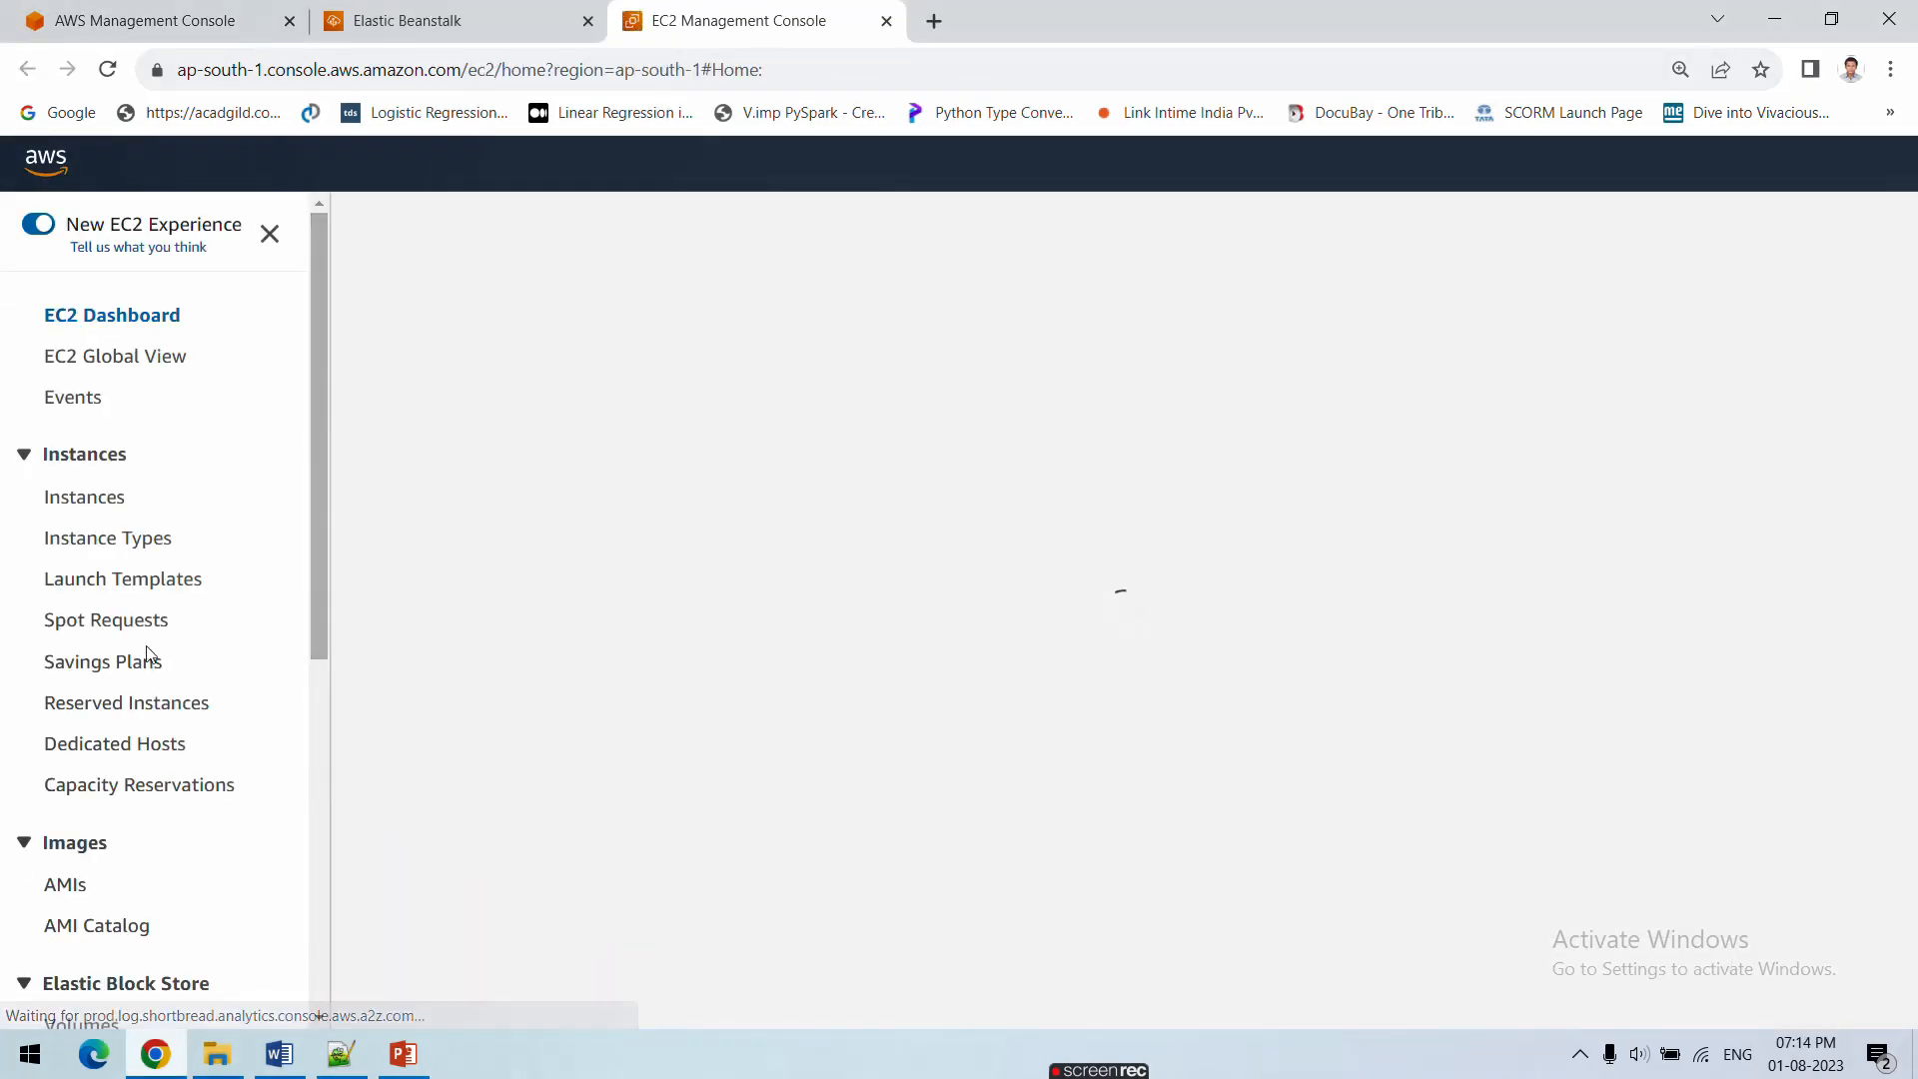
scroll(141, 629, down, 6)
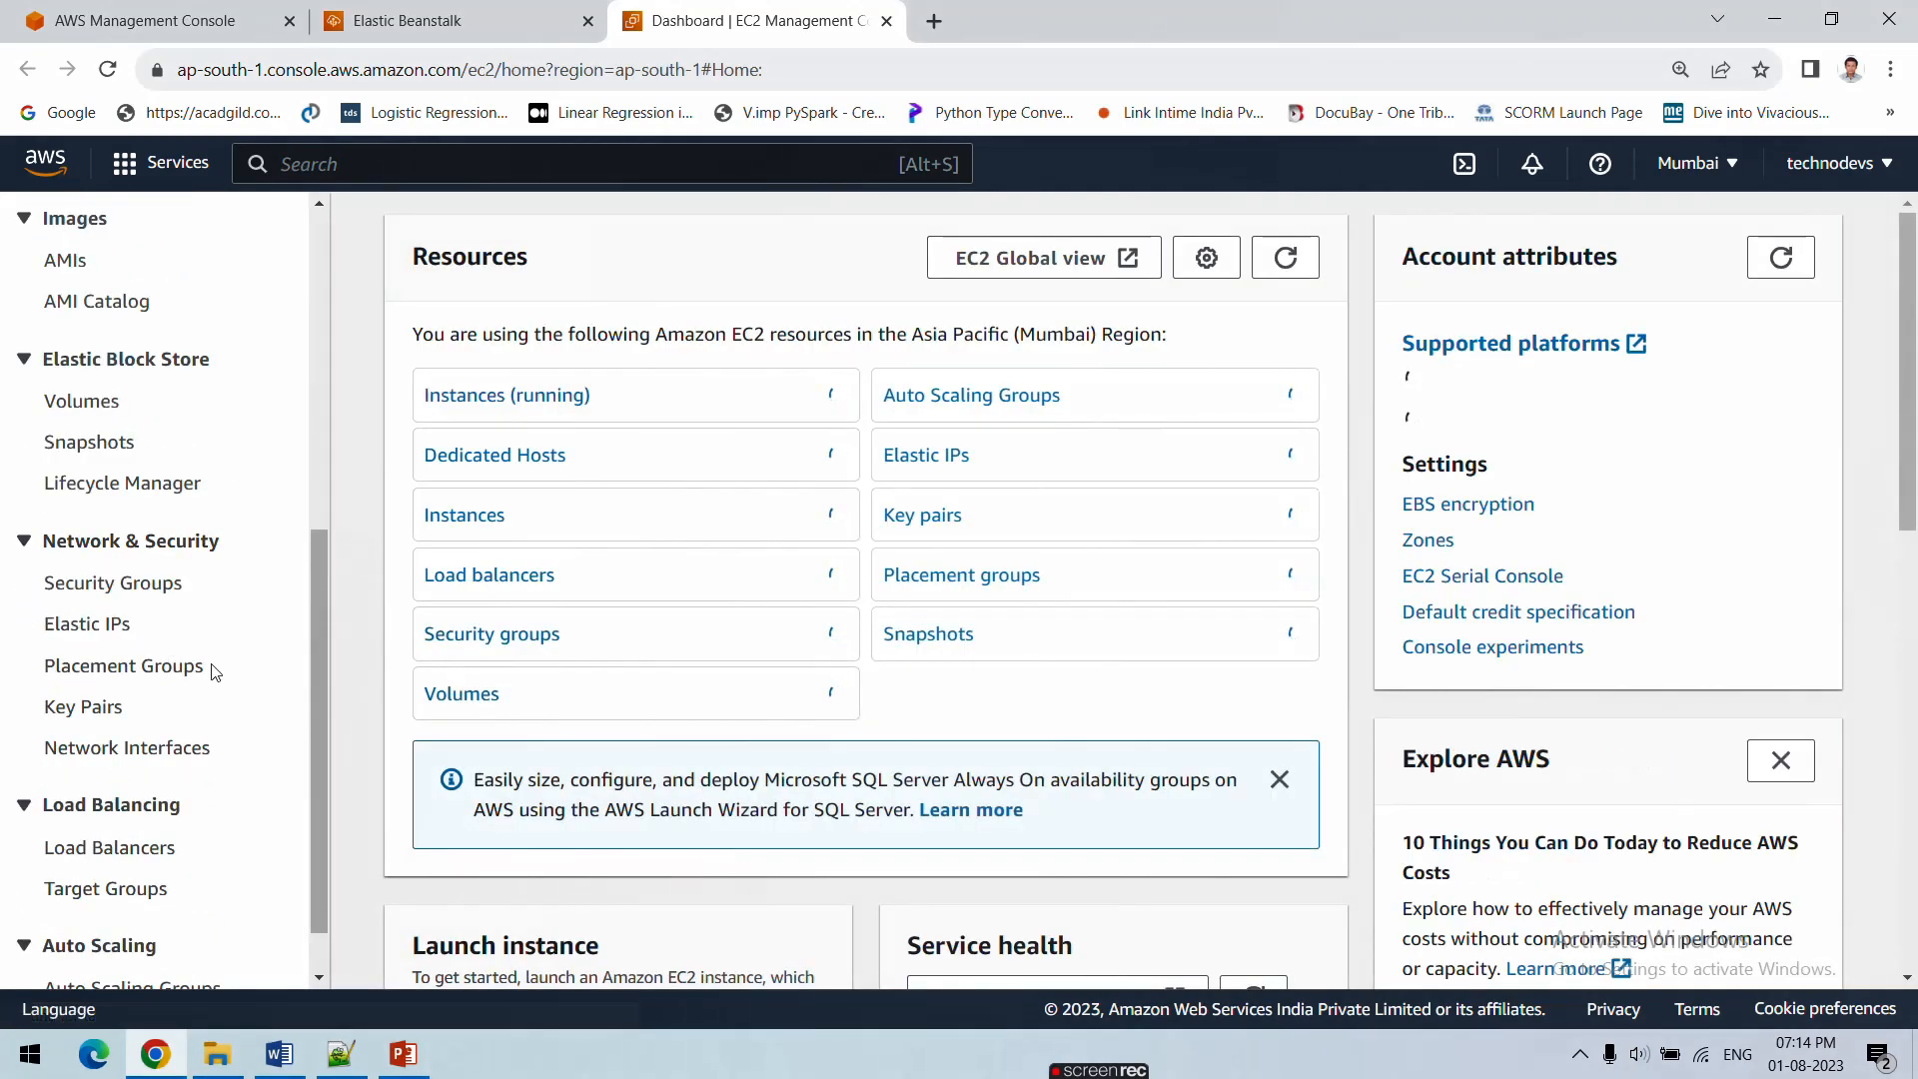
click(88, 707)
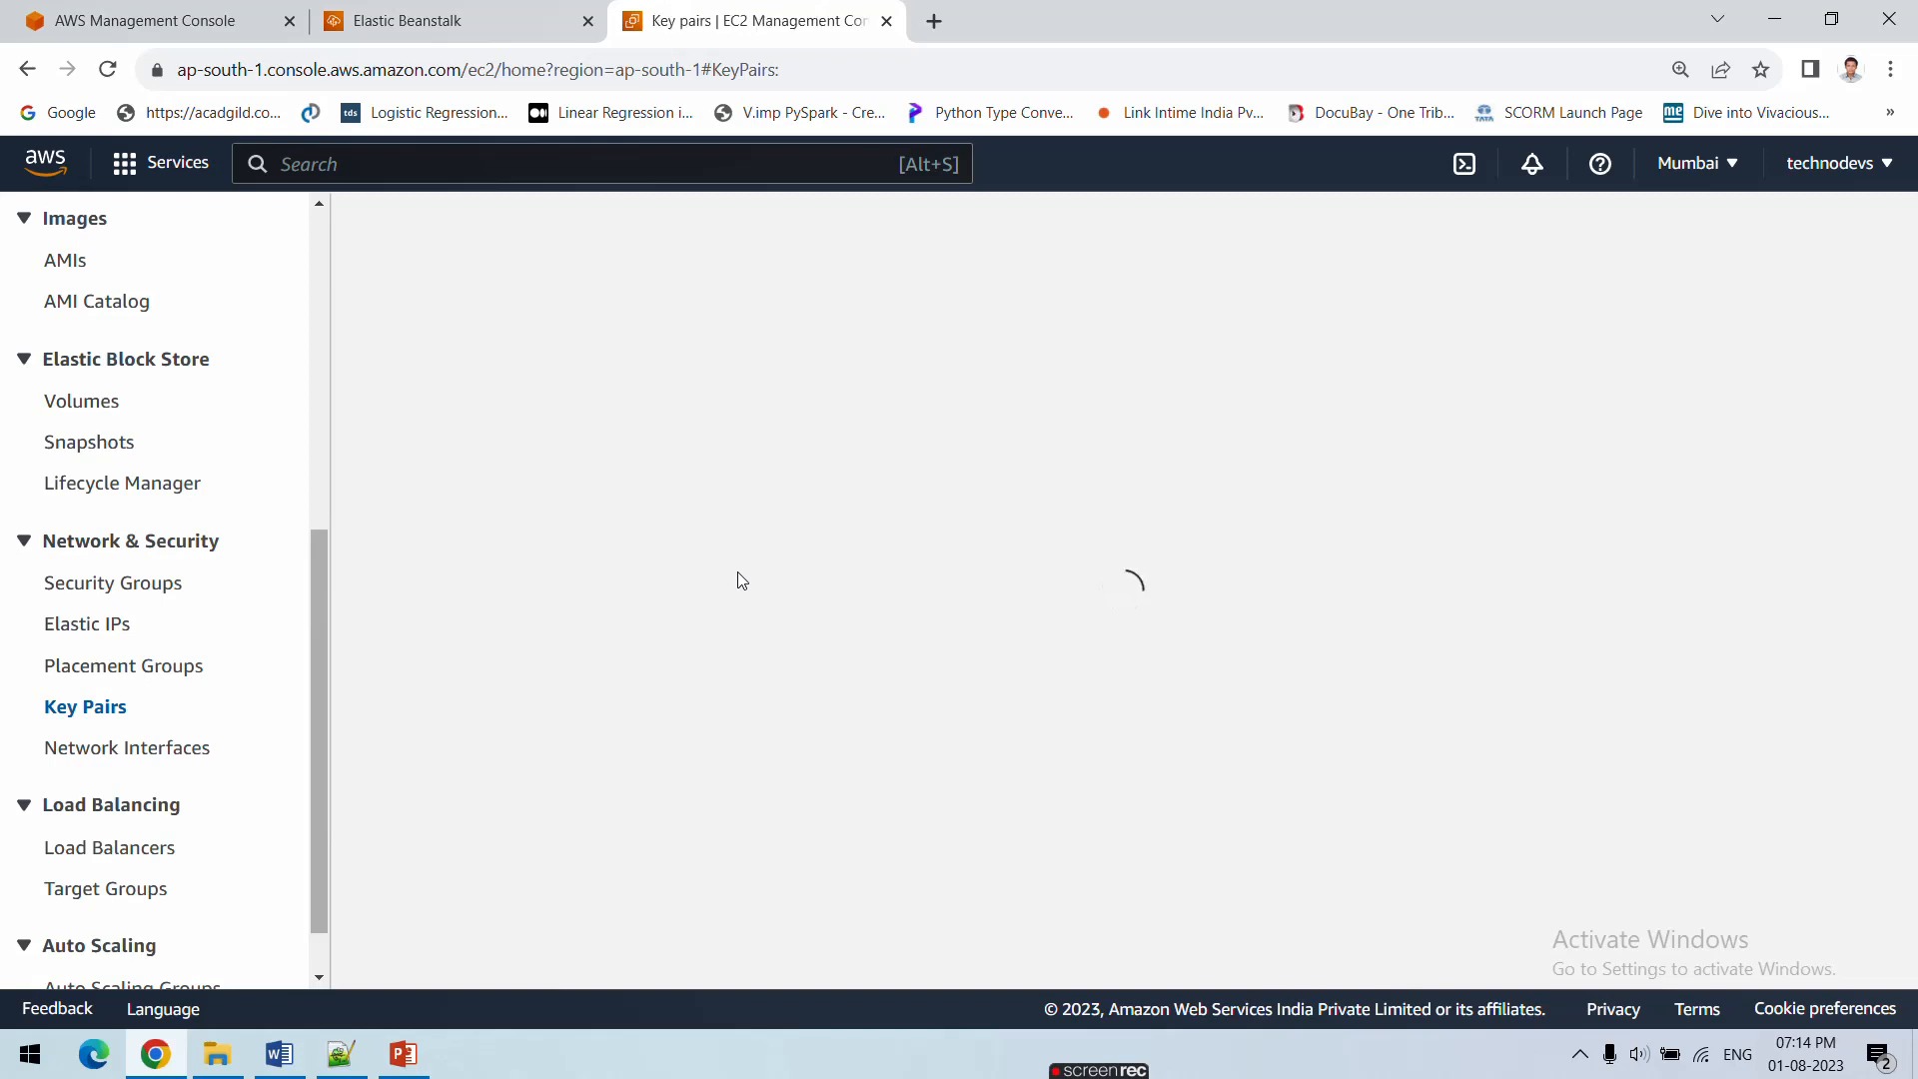
Create an RSA key pair named ram with the .ppk private key file format
click(1764, 231)
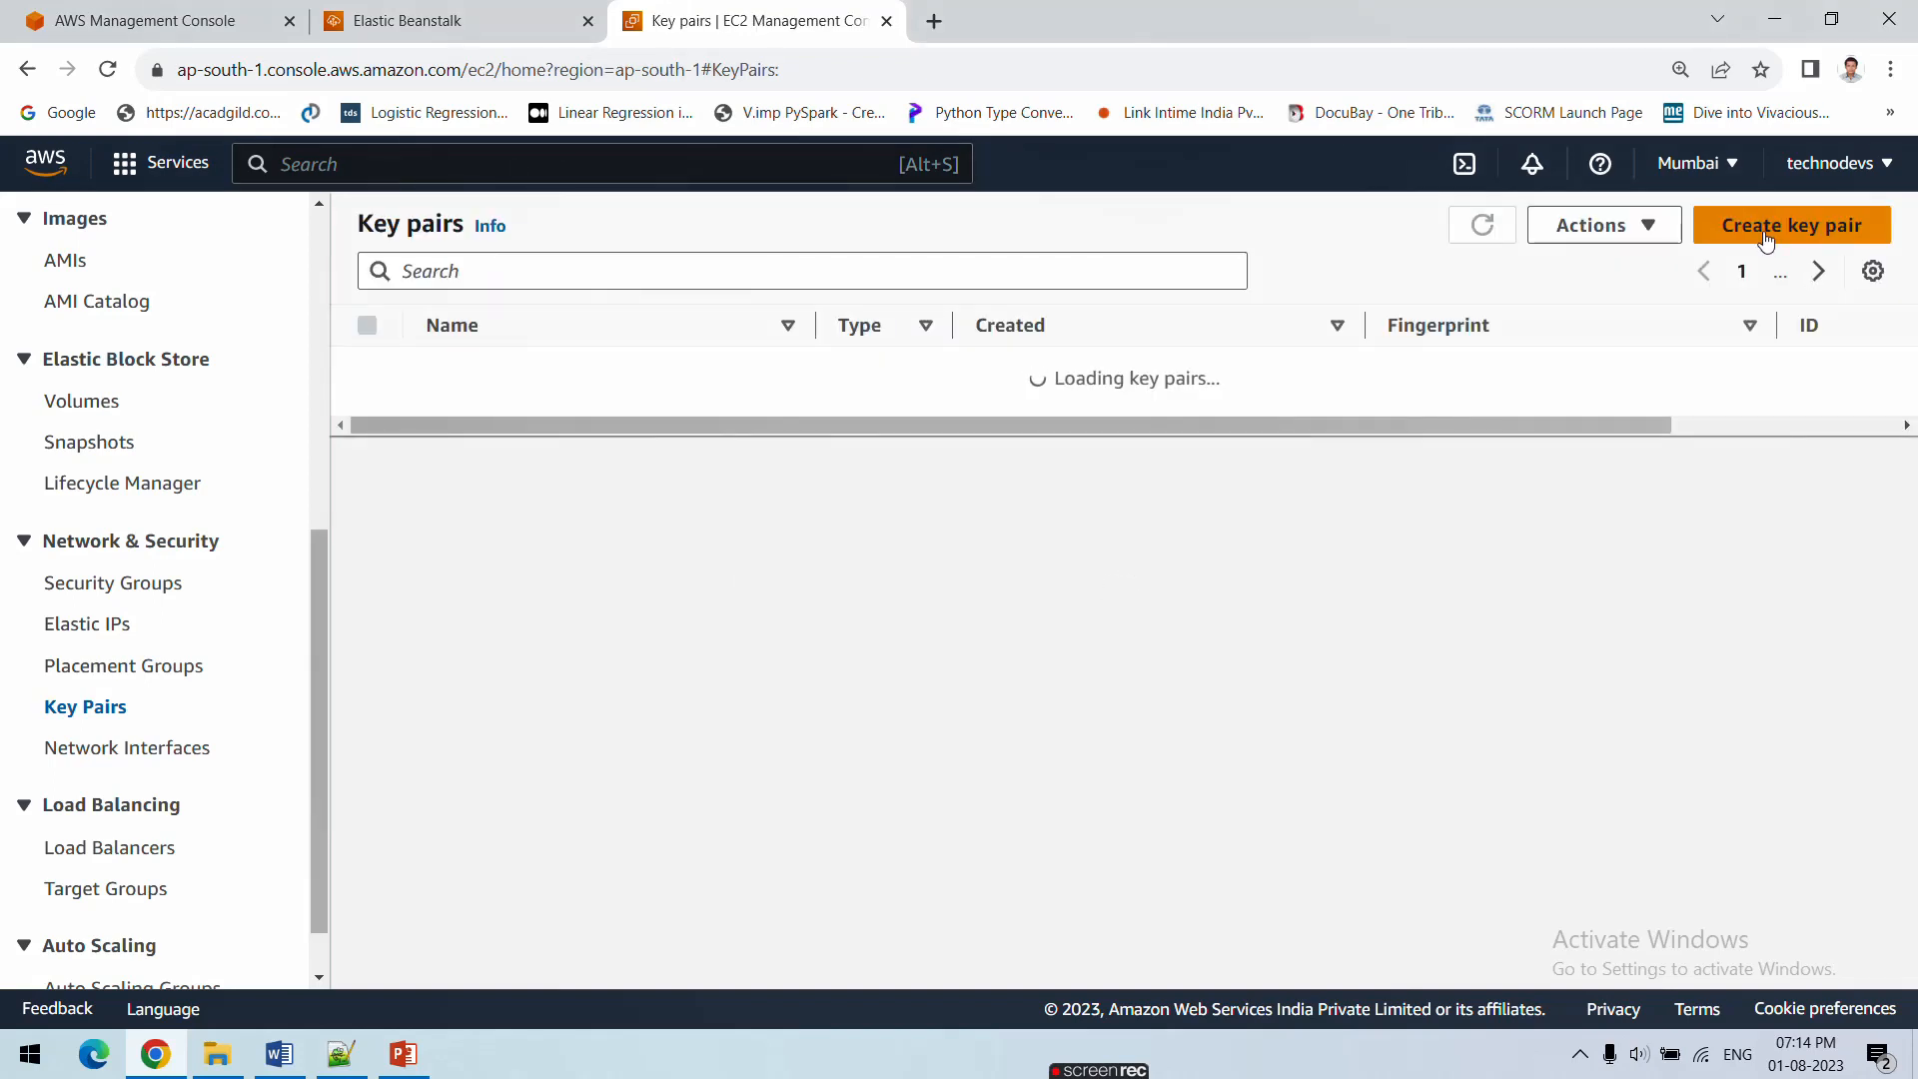
scroll(430, 574, down, 3)
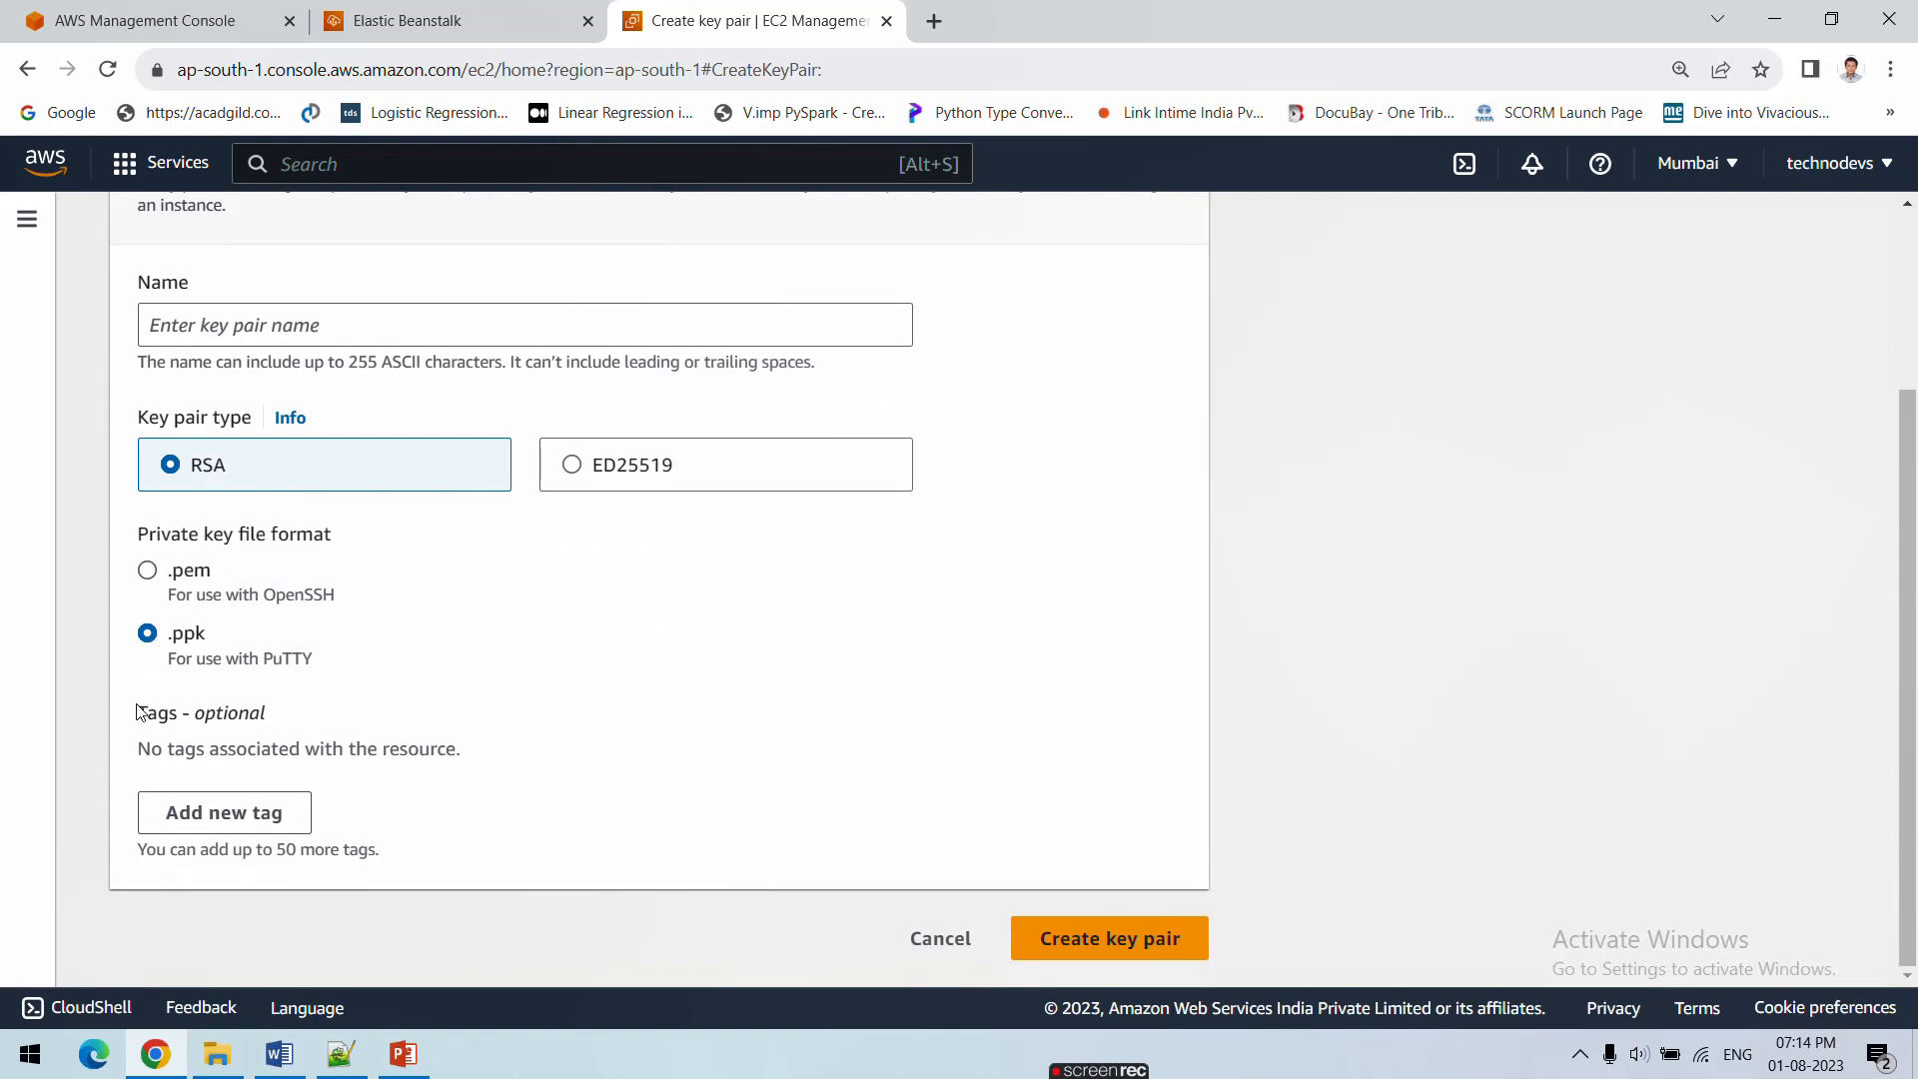
scroll(641, 644, up, 3)
click(444, 578)
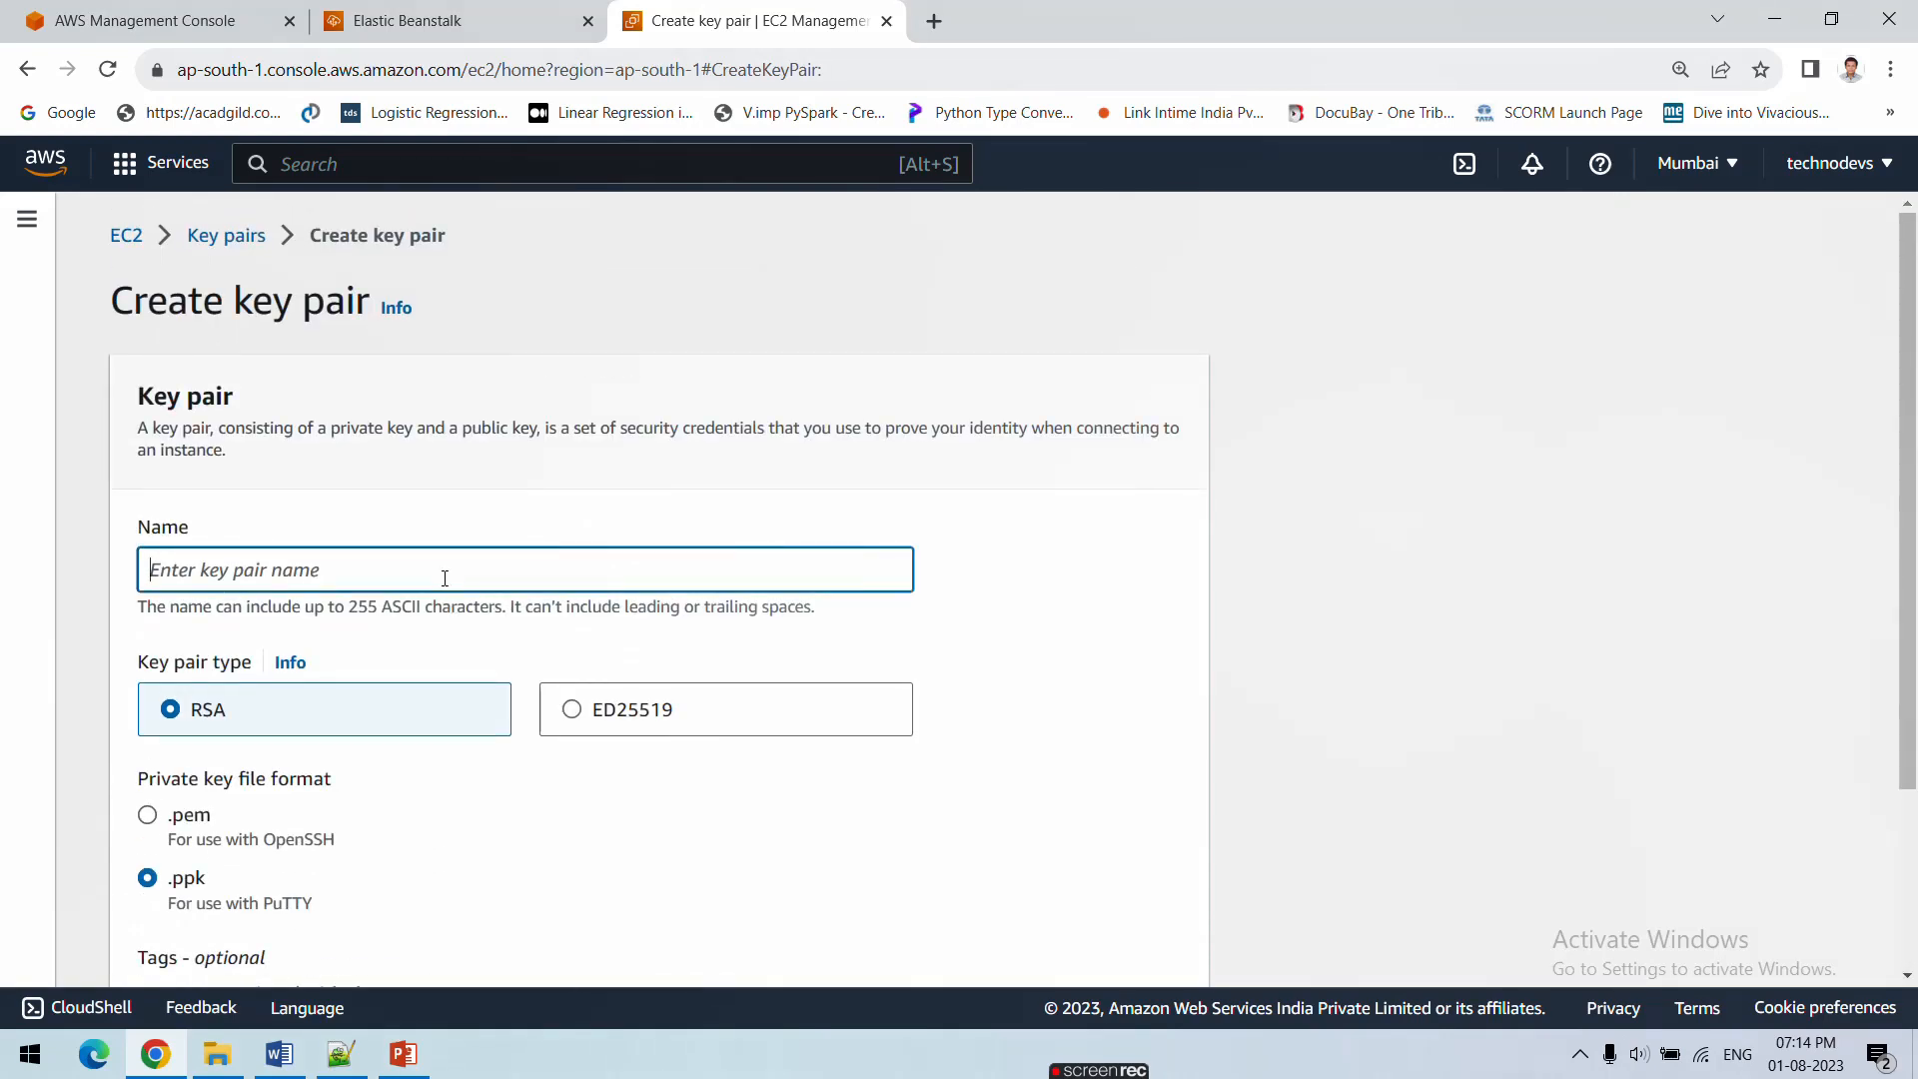
text(ram)
click(1101, 654)
scroll(1099, 659, down, 3)
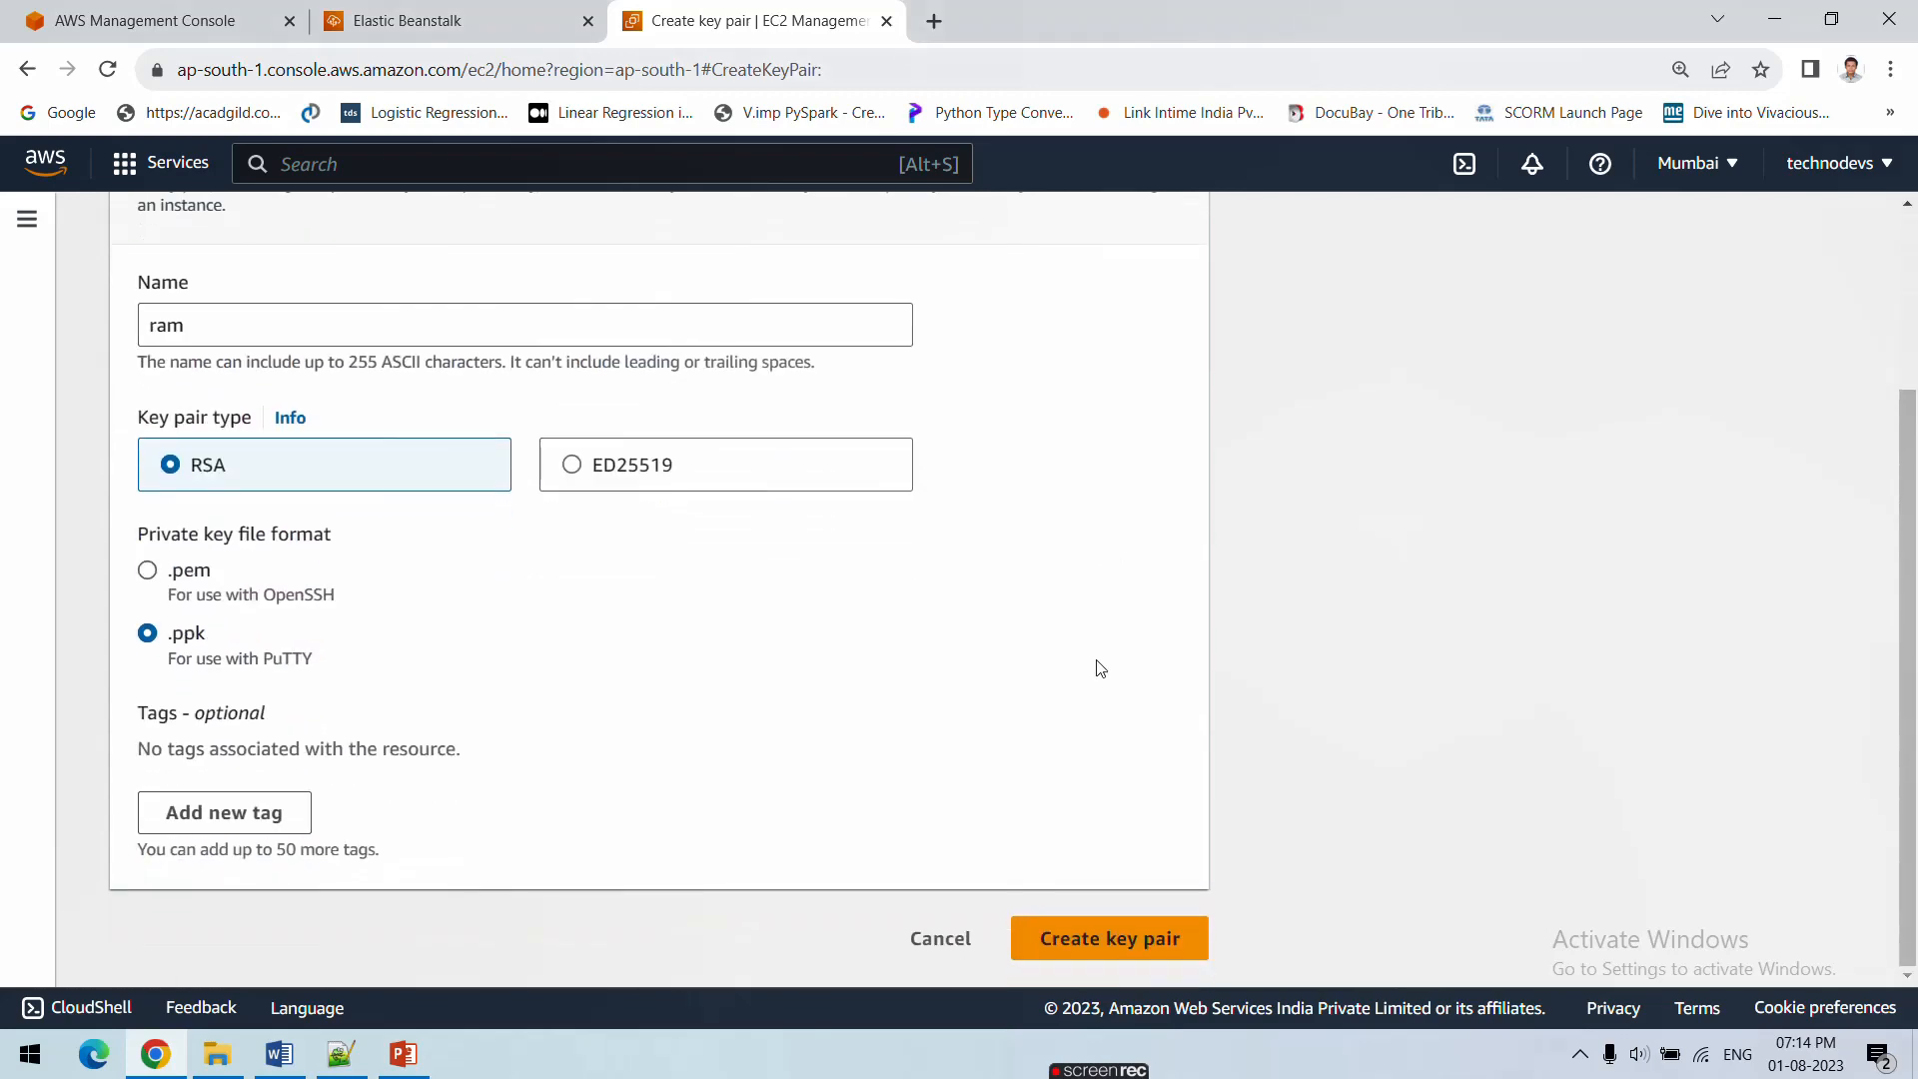
click(1127, 931)
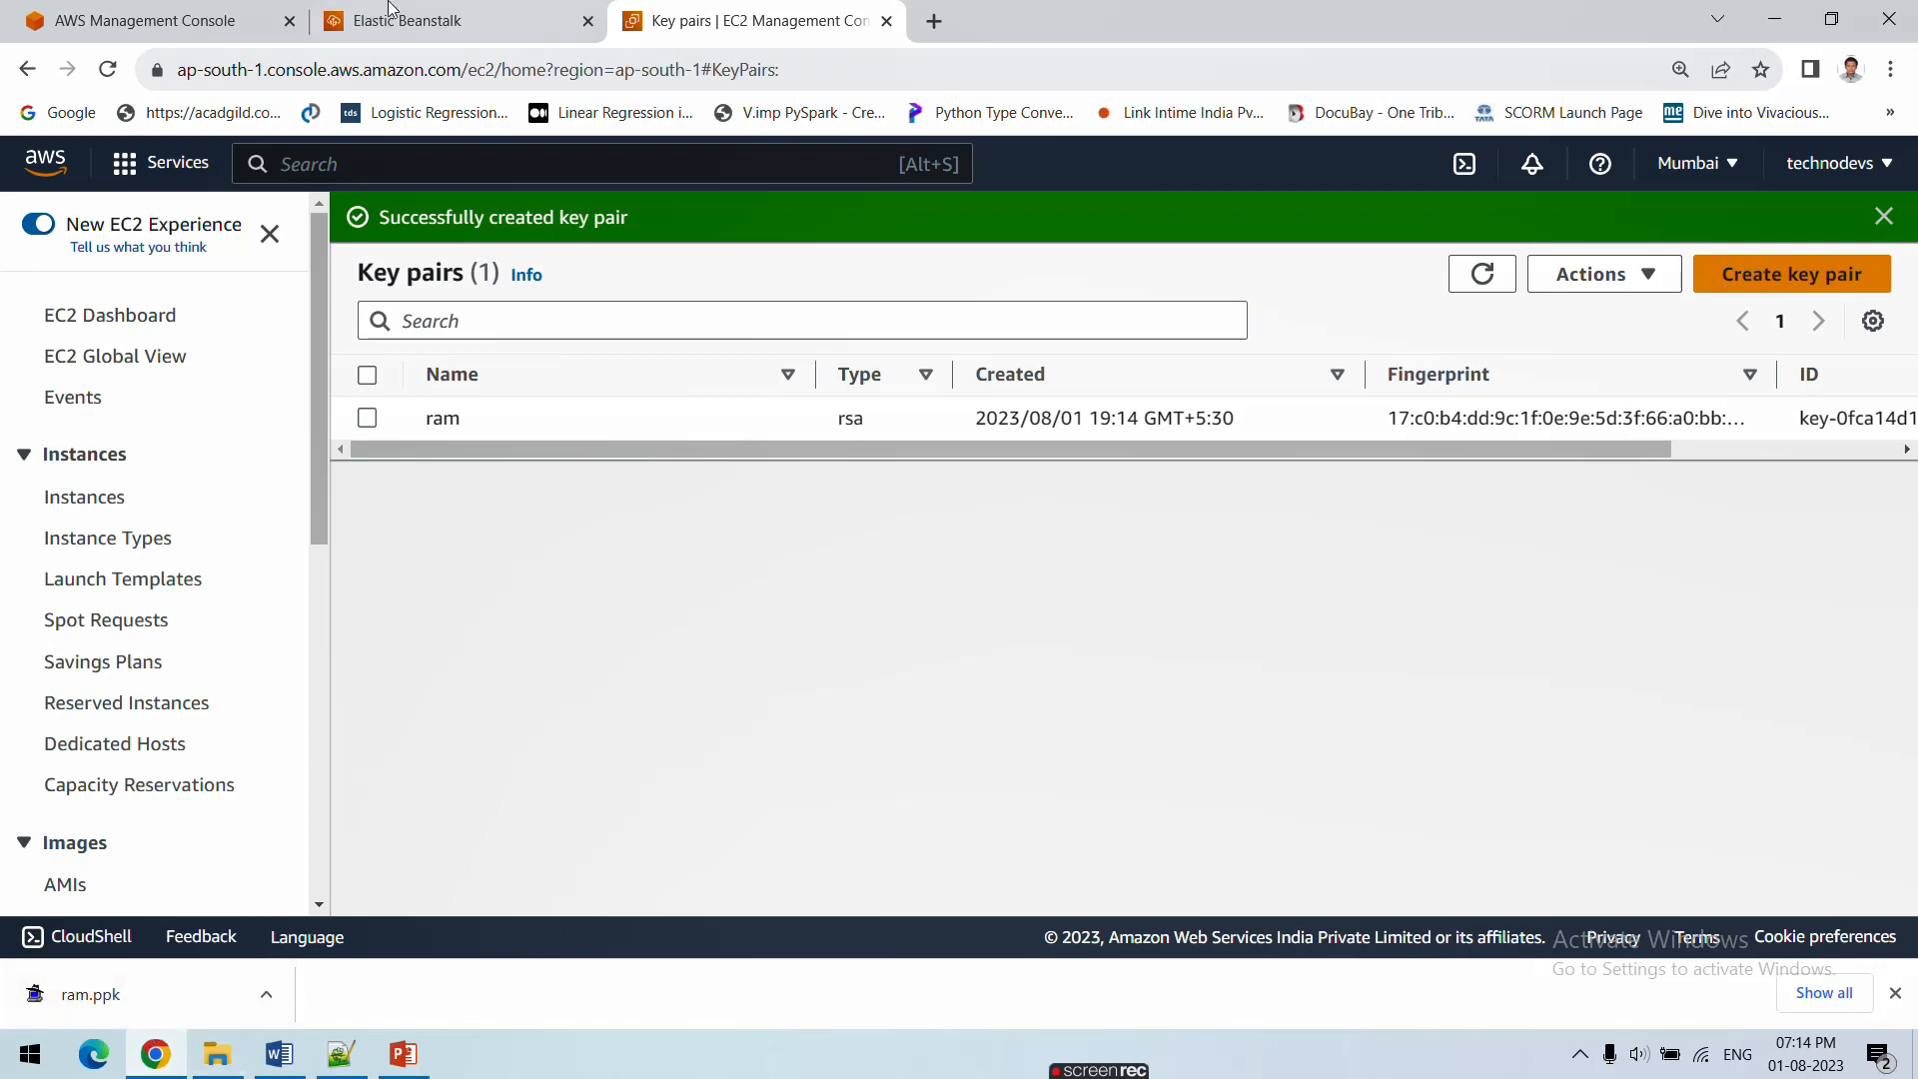
Return to the Elastic Beanstalk setup, refresh the EC2 key pair list and choose ram
click(416, 18)
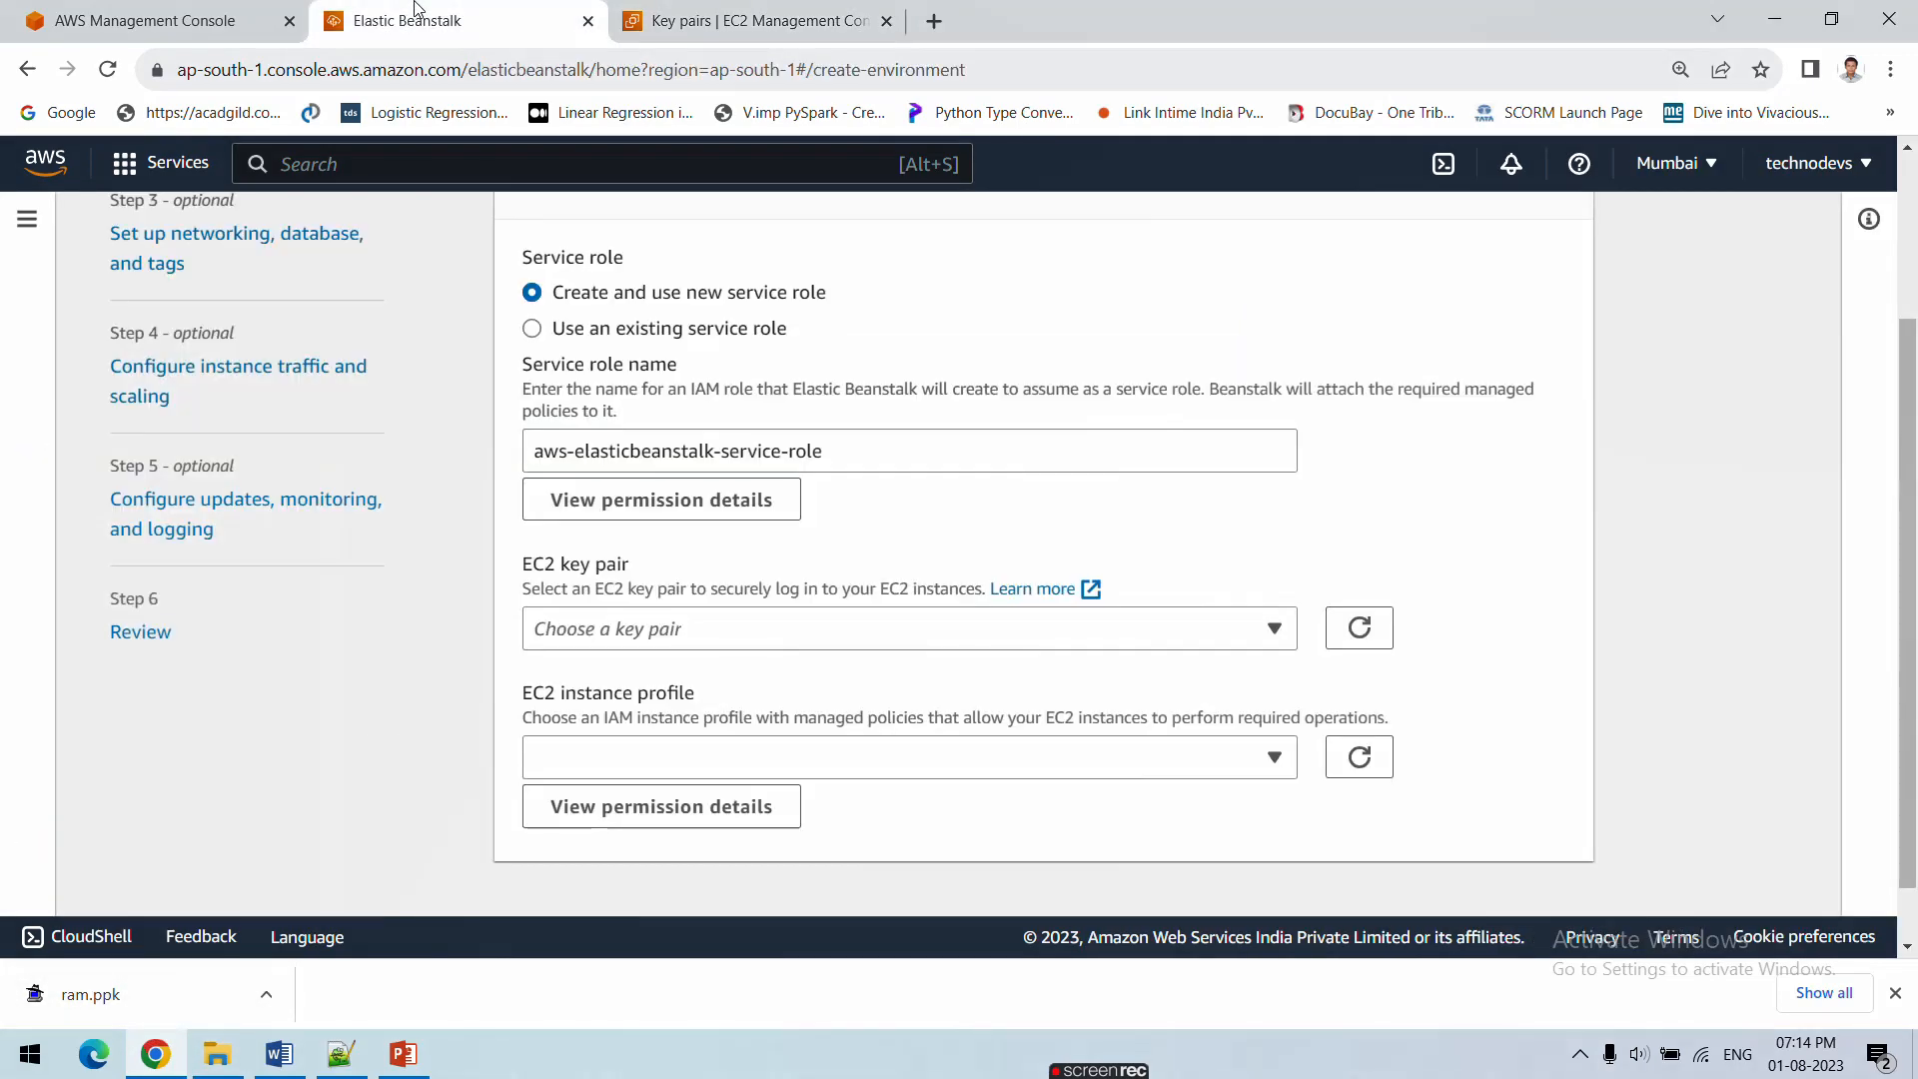
click(680, 639)
click(1359, 636)
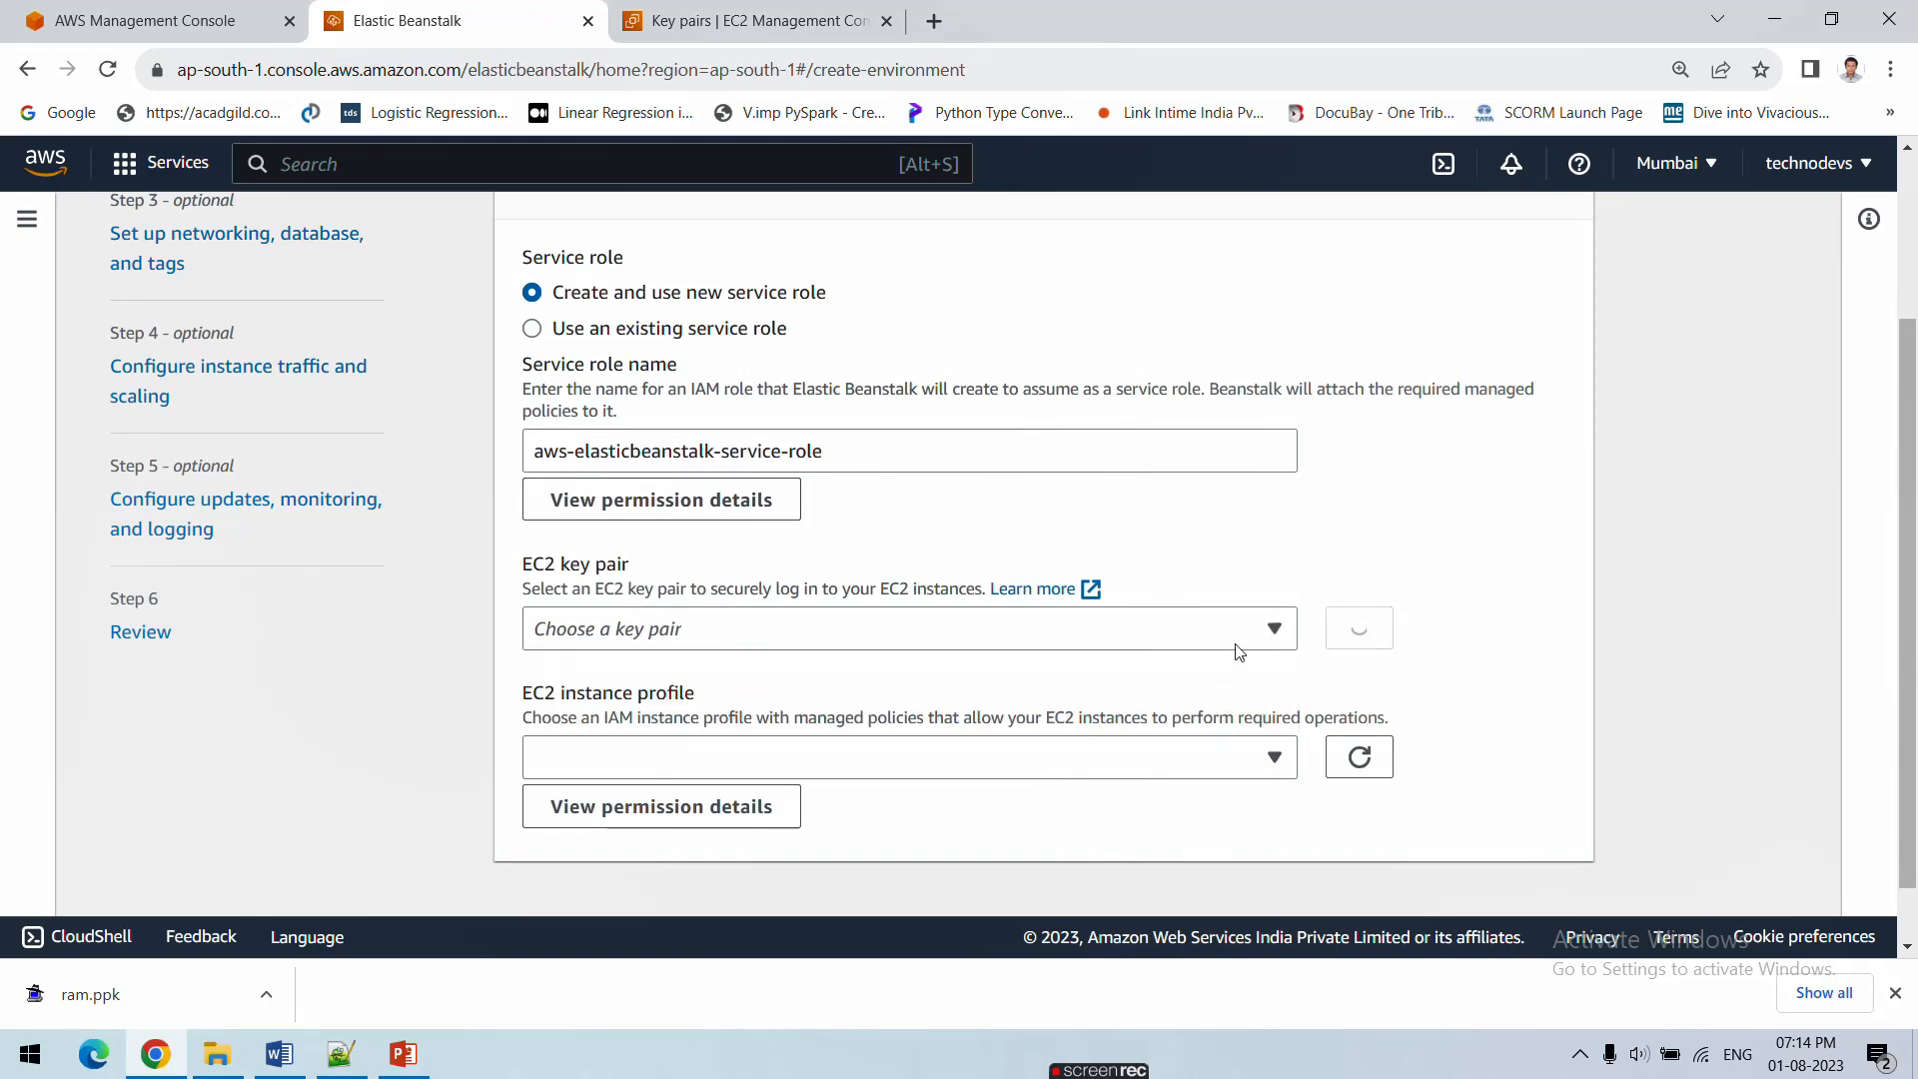
click(1162, 641)
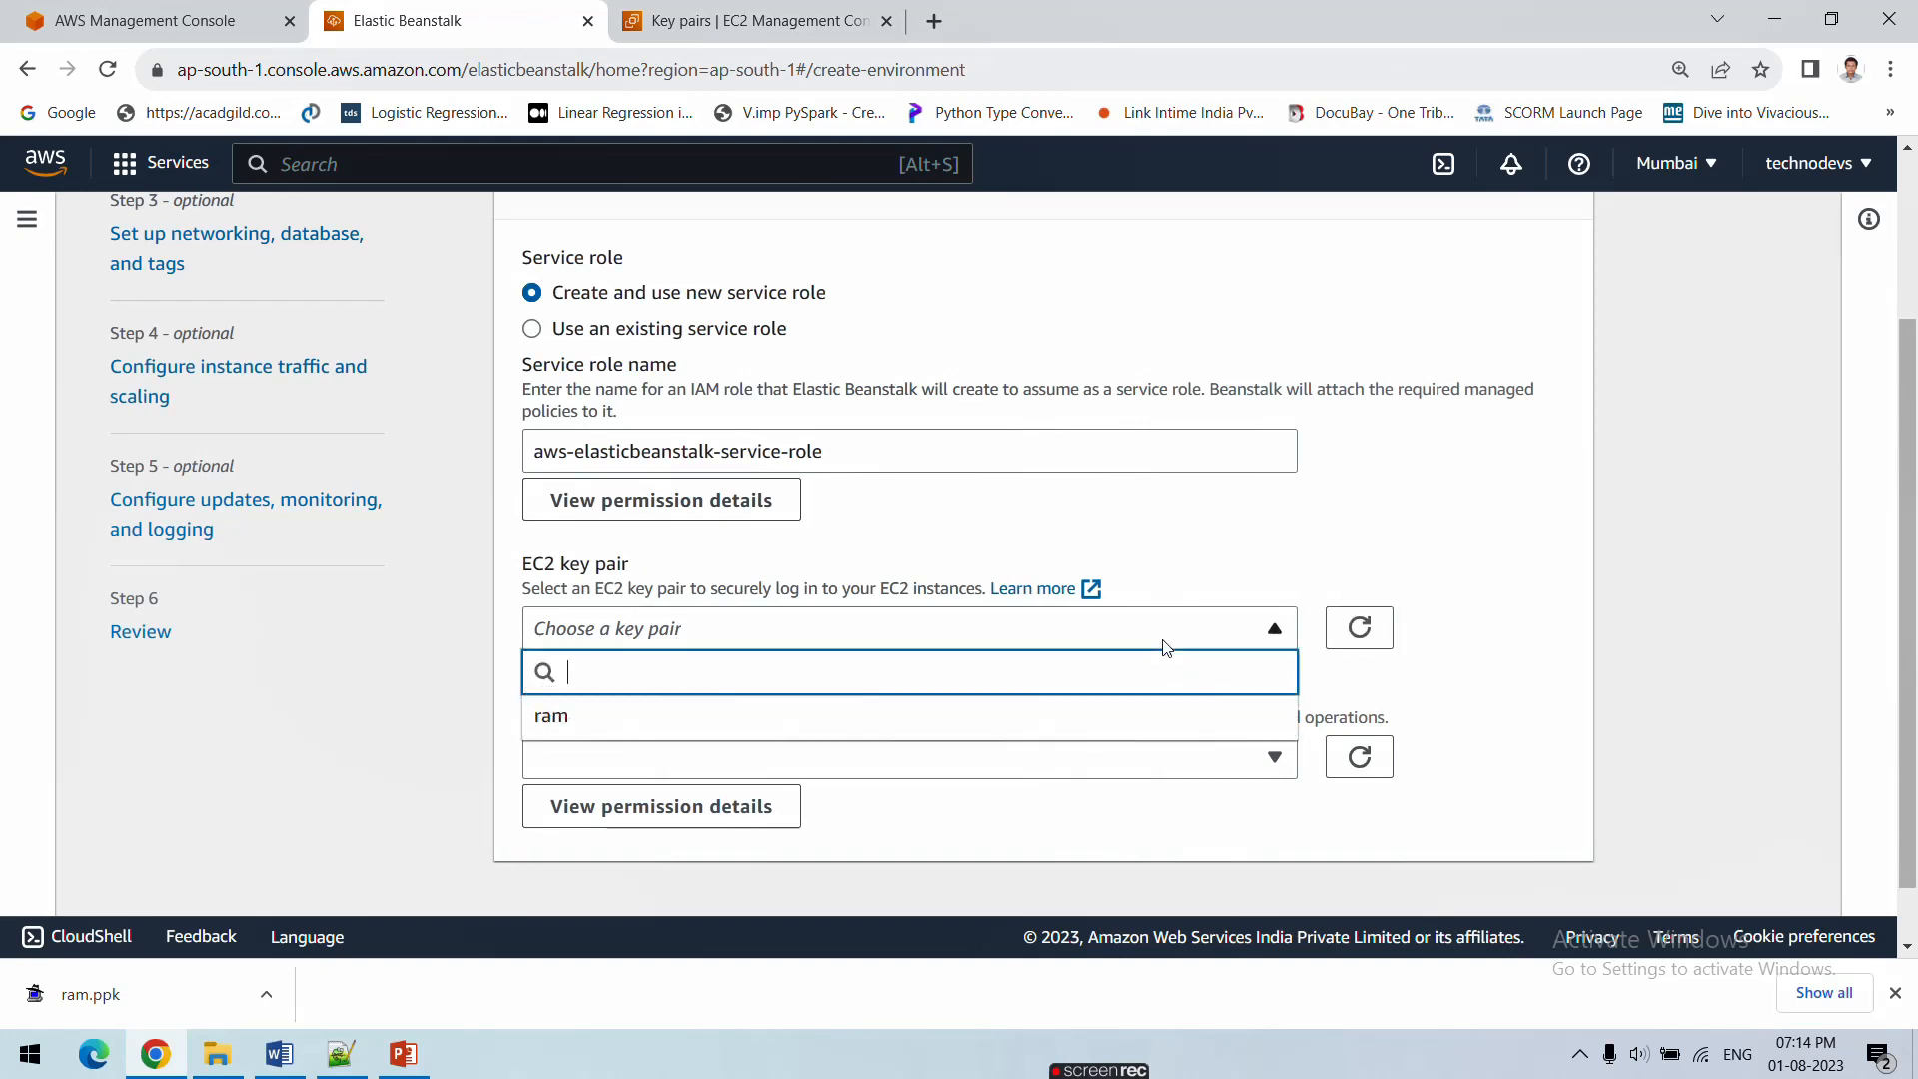
click(566, 728)
Check which EC2 instance profiles are available for the environment
scroll(560, 555, up, 3)
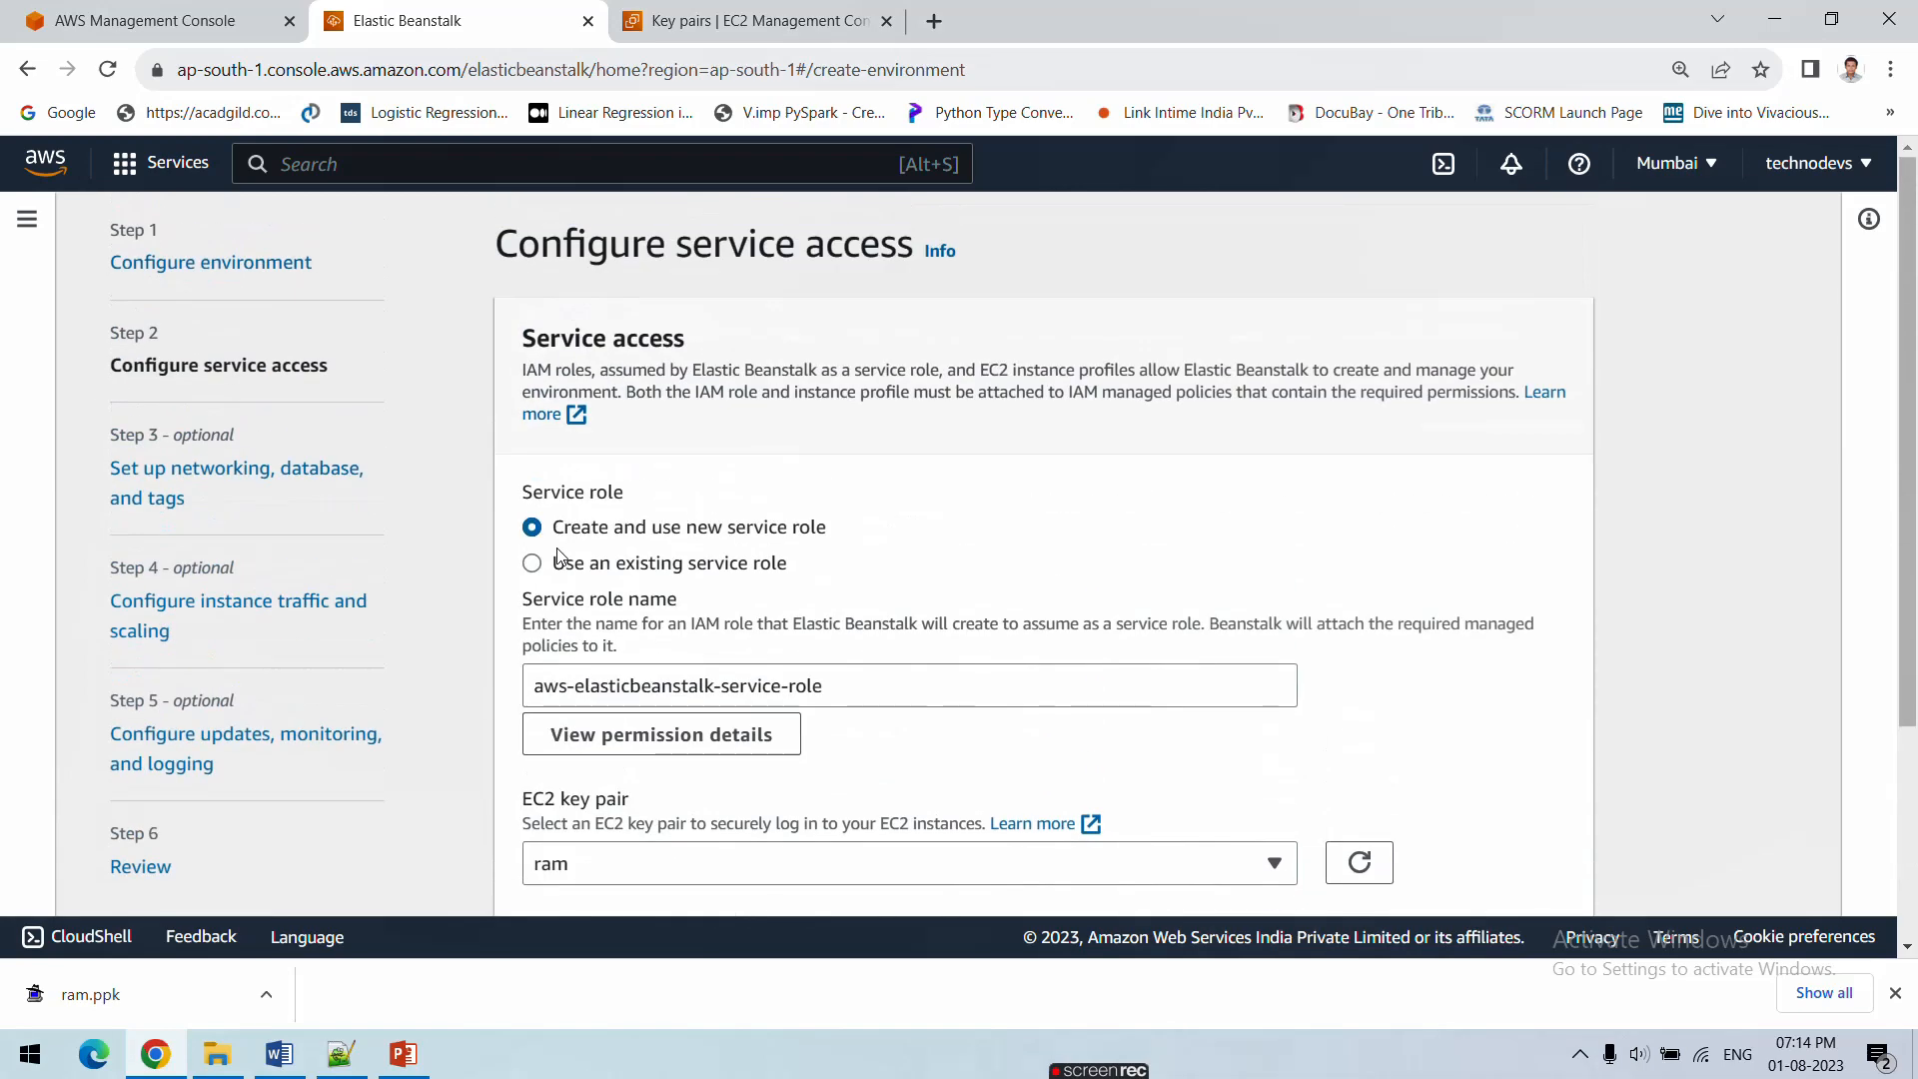
scroll(447, 451, down, 3)
scroll(625, 288, up, 3)
scroll(586, 445, down, 3)
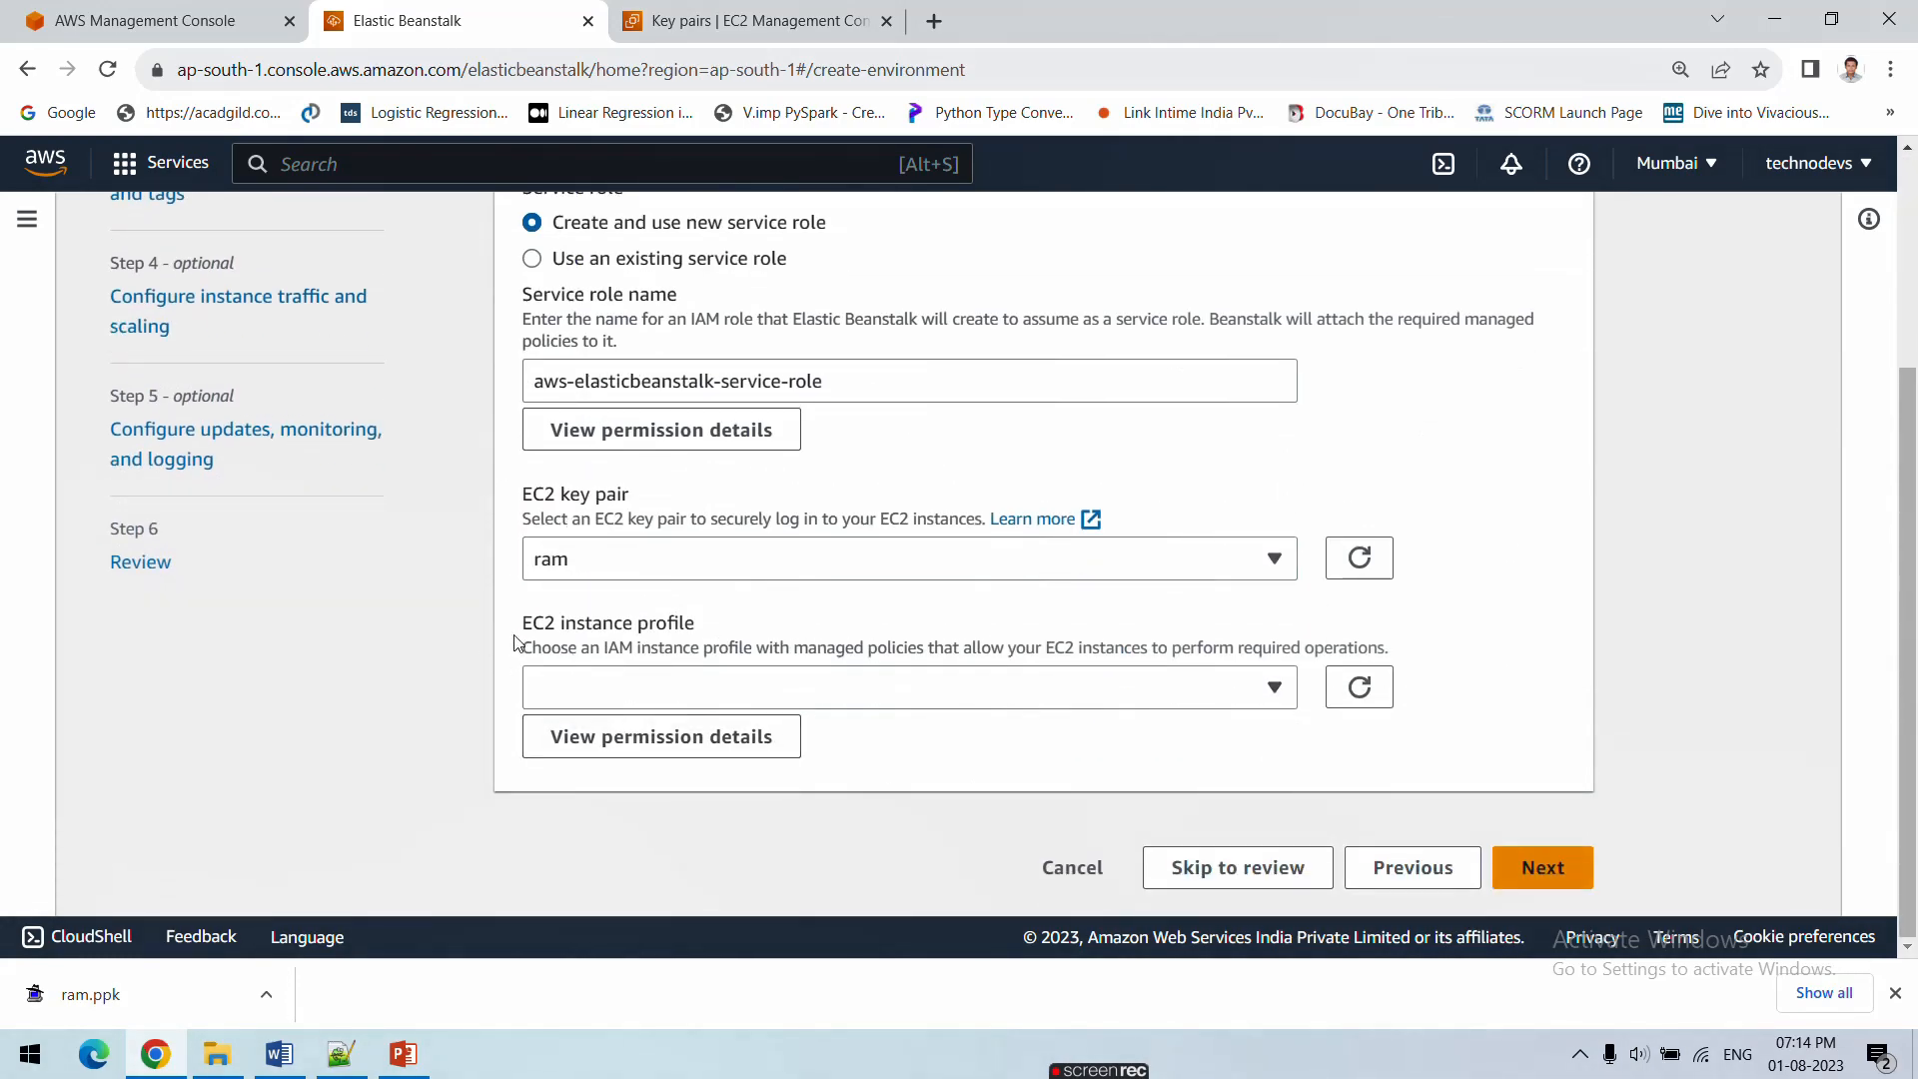
drag(515, 633, 699, 626)
click(736, 679)
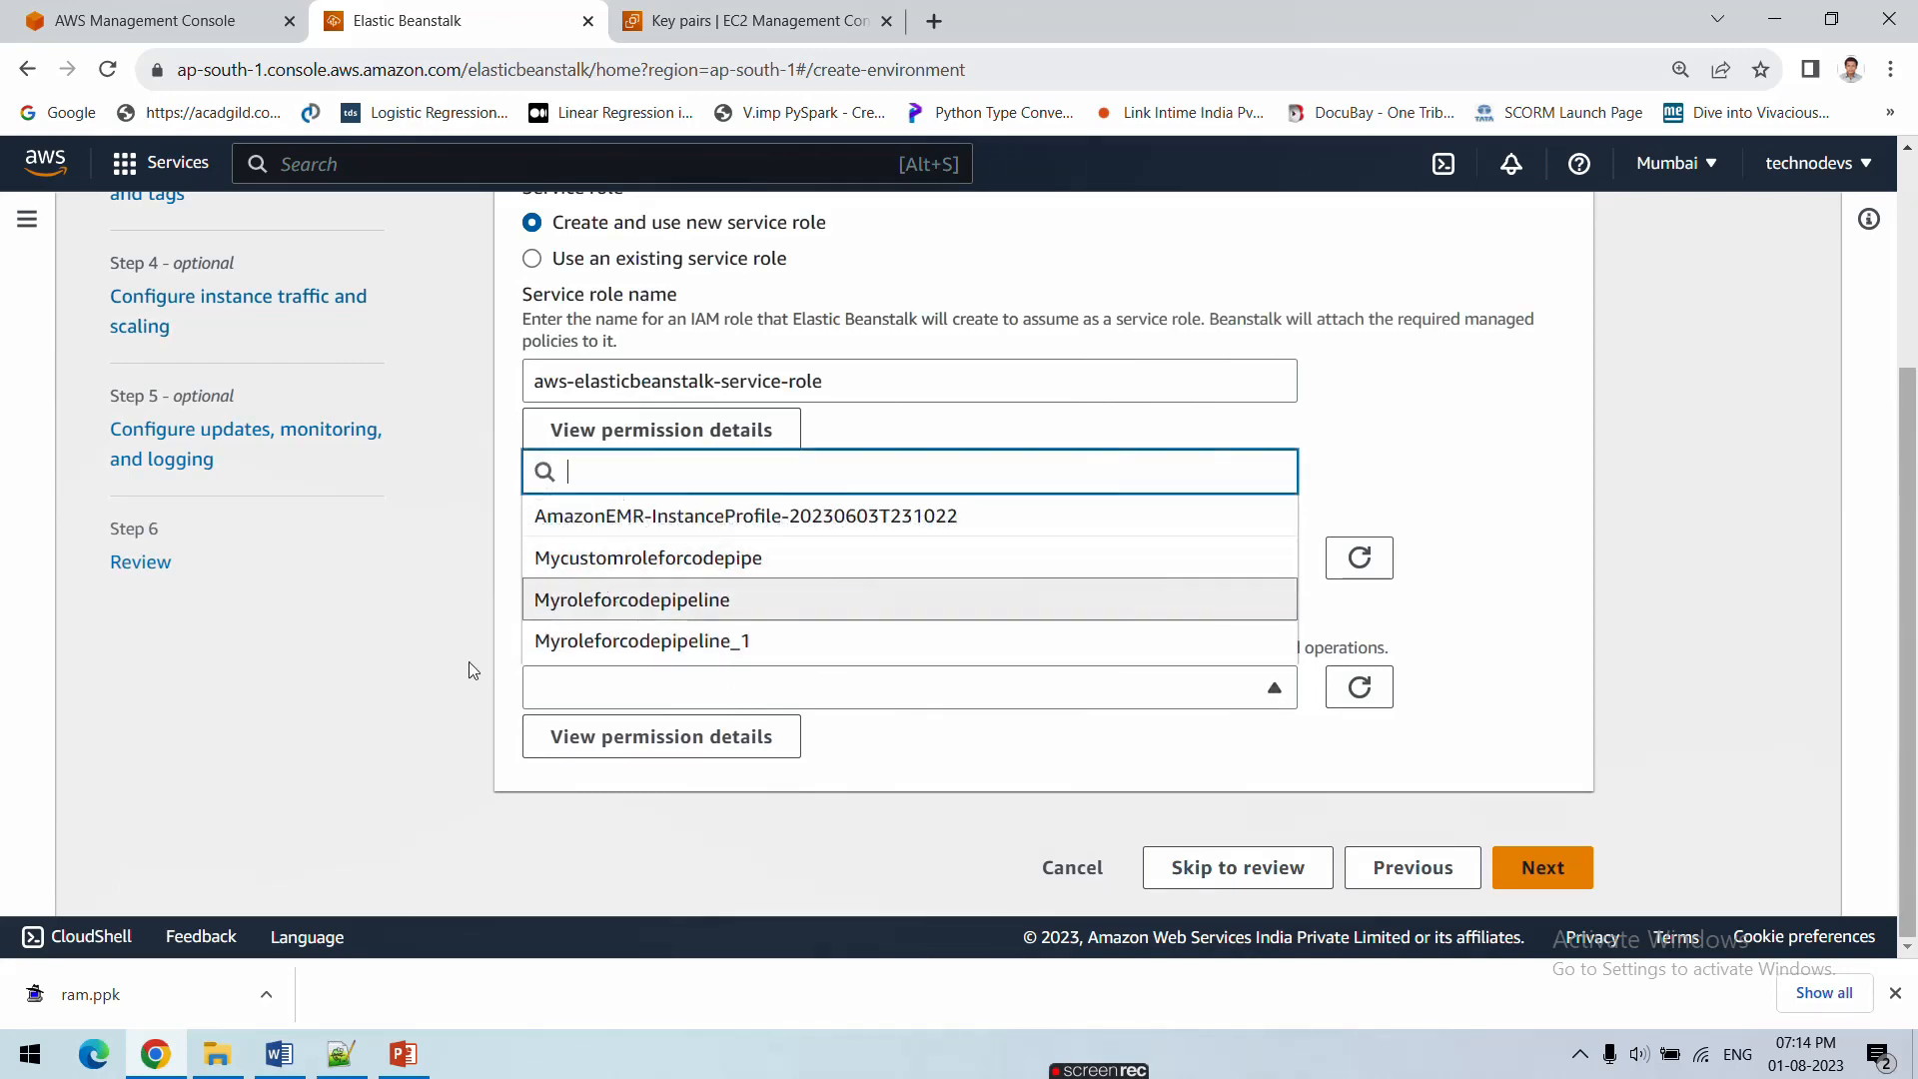
click(422, 714)
Switch to the PowerPoint slide show and read which permissions the IAM role for EC2 needs
click(404, 1054)
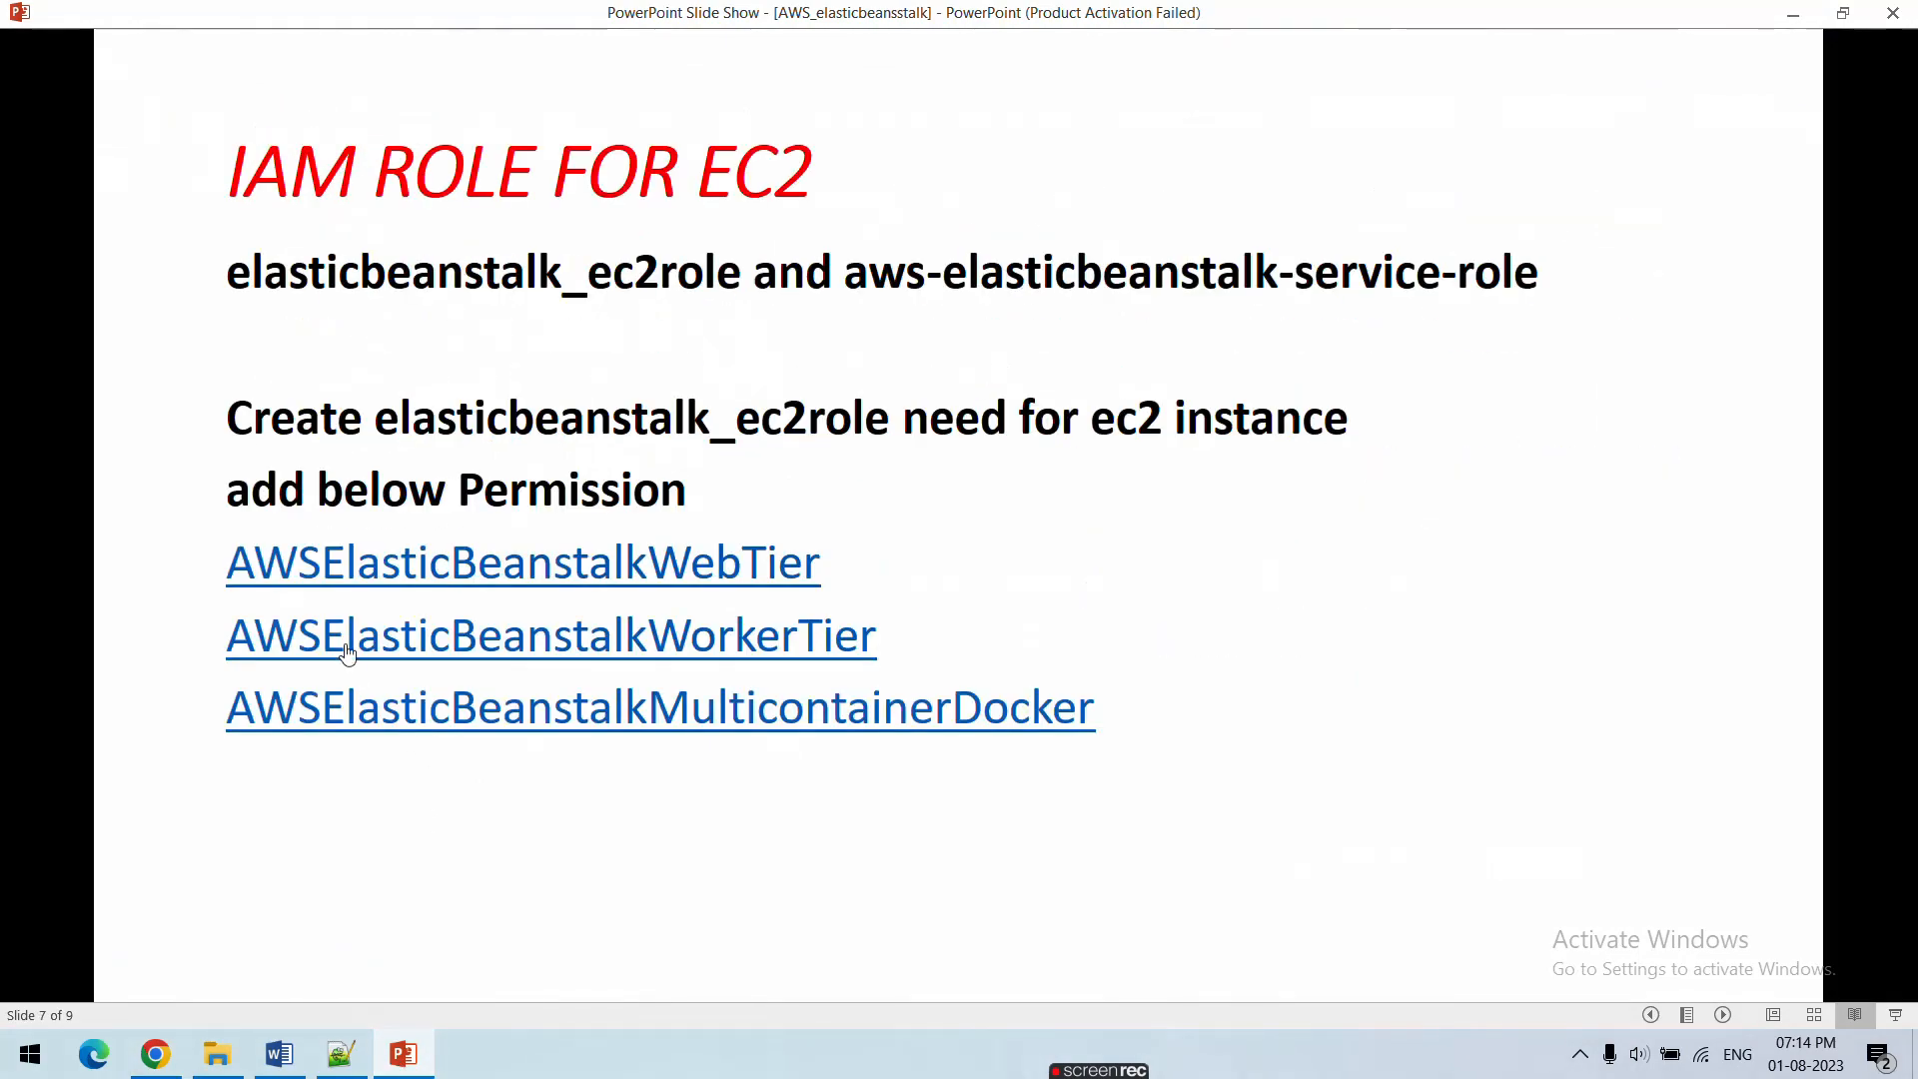
click(842, 570)
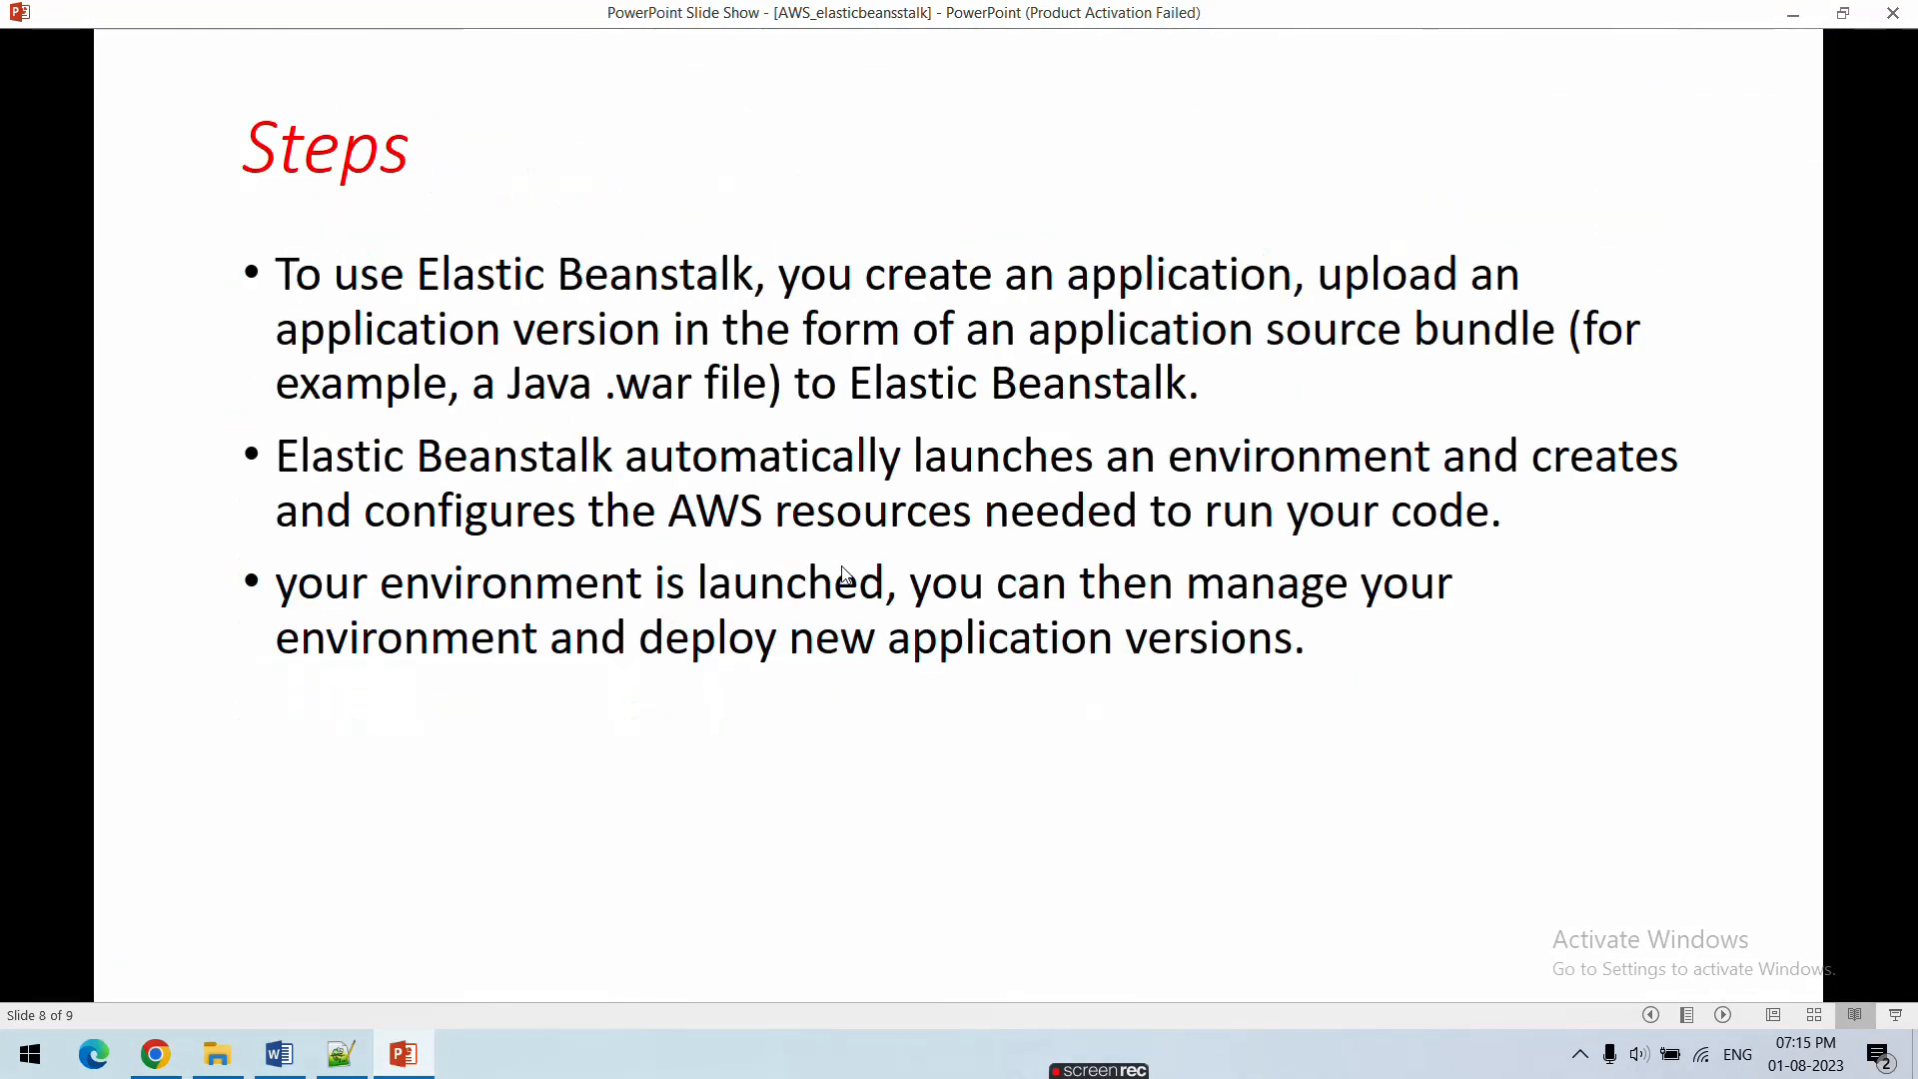
click(819, 595)
click(820, 595)
key(Left)
key(Left)
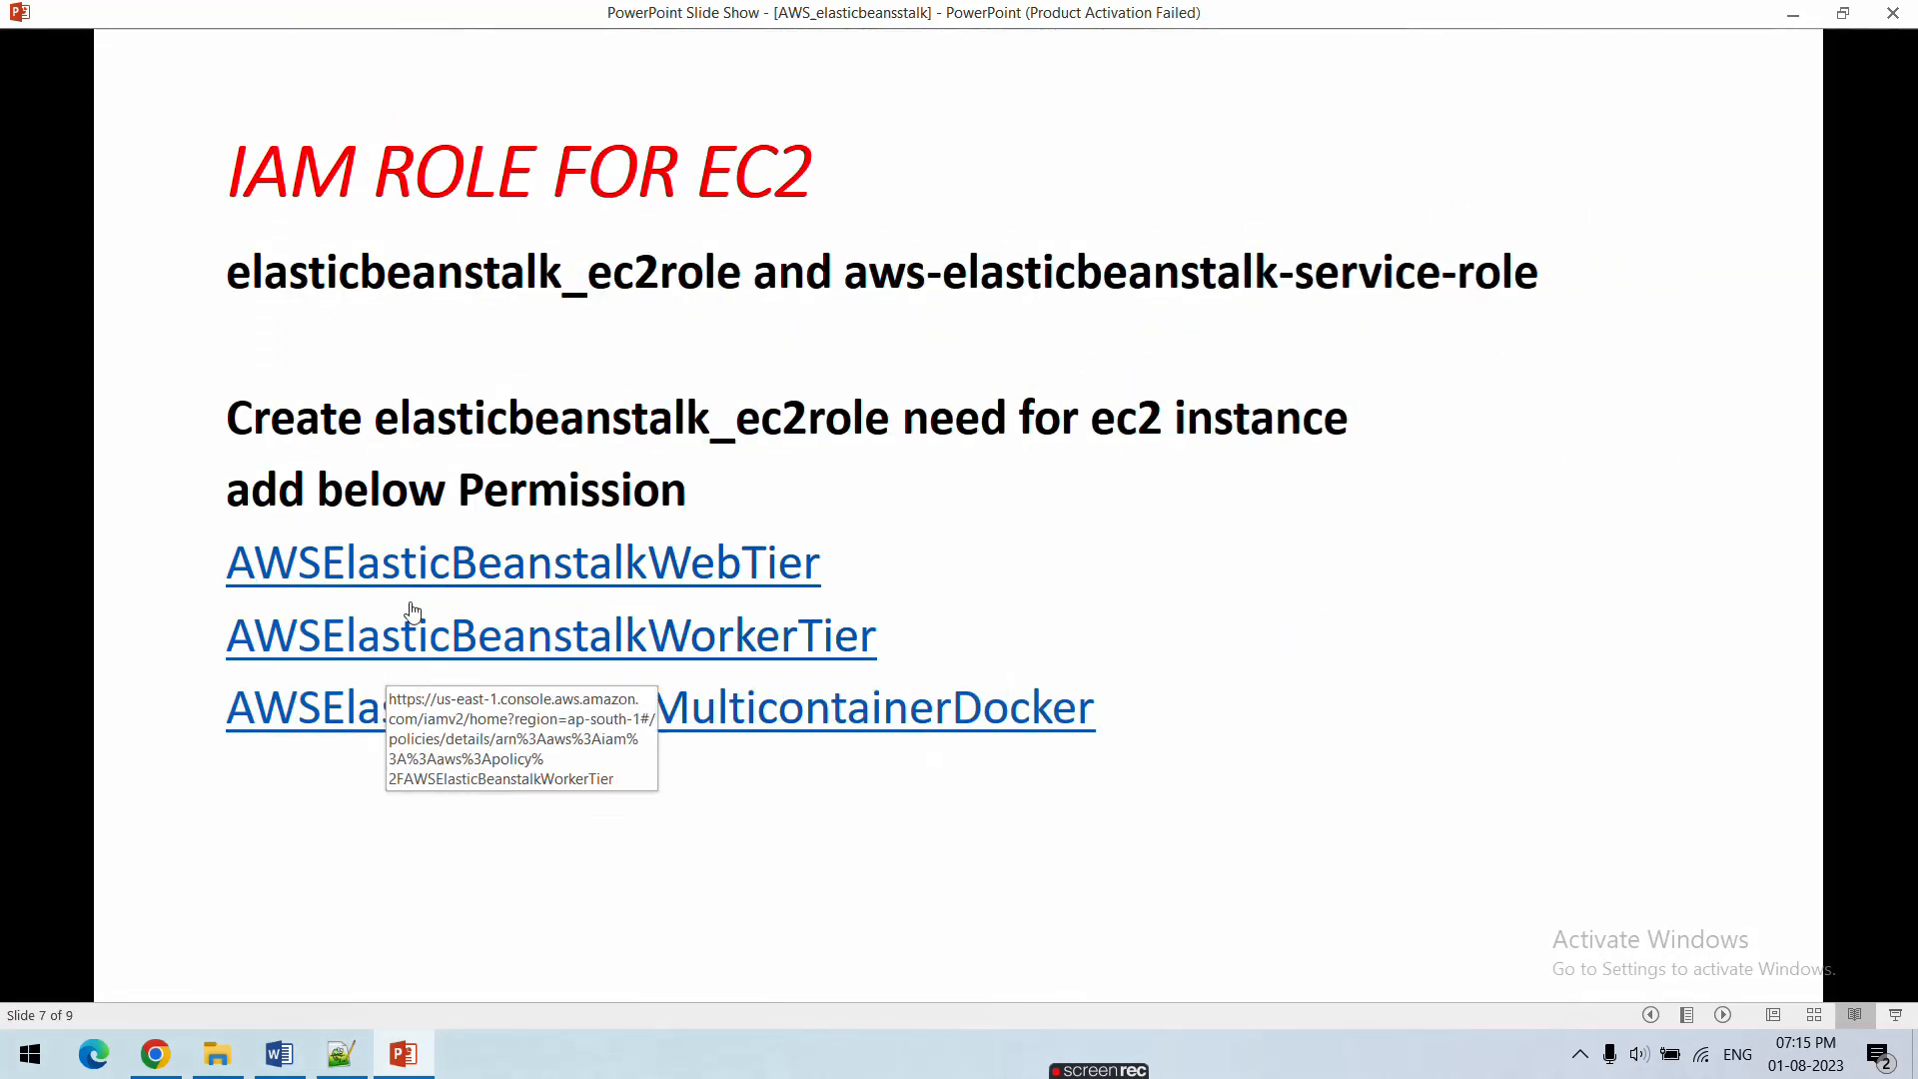
Switch back to Chrome, open IAM from the AWS console home in a new browser tab and go to its Roles page
click(152, 1056)
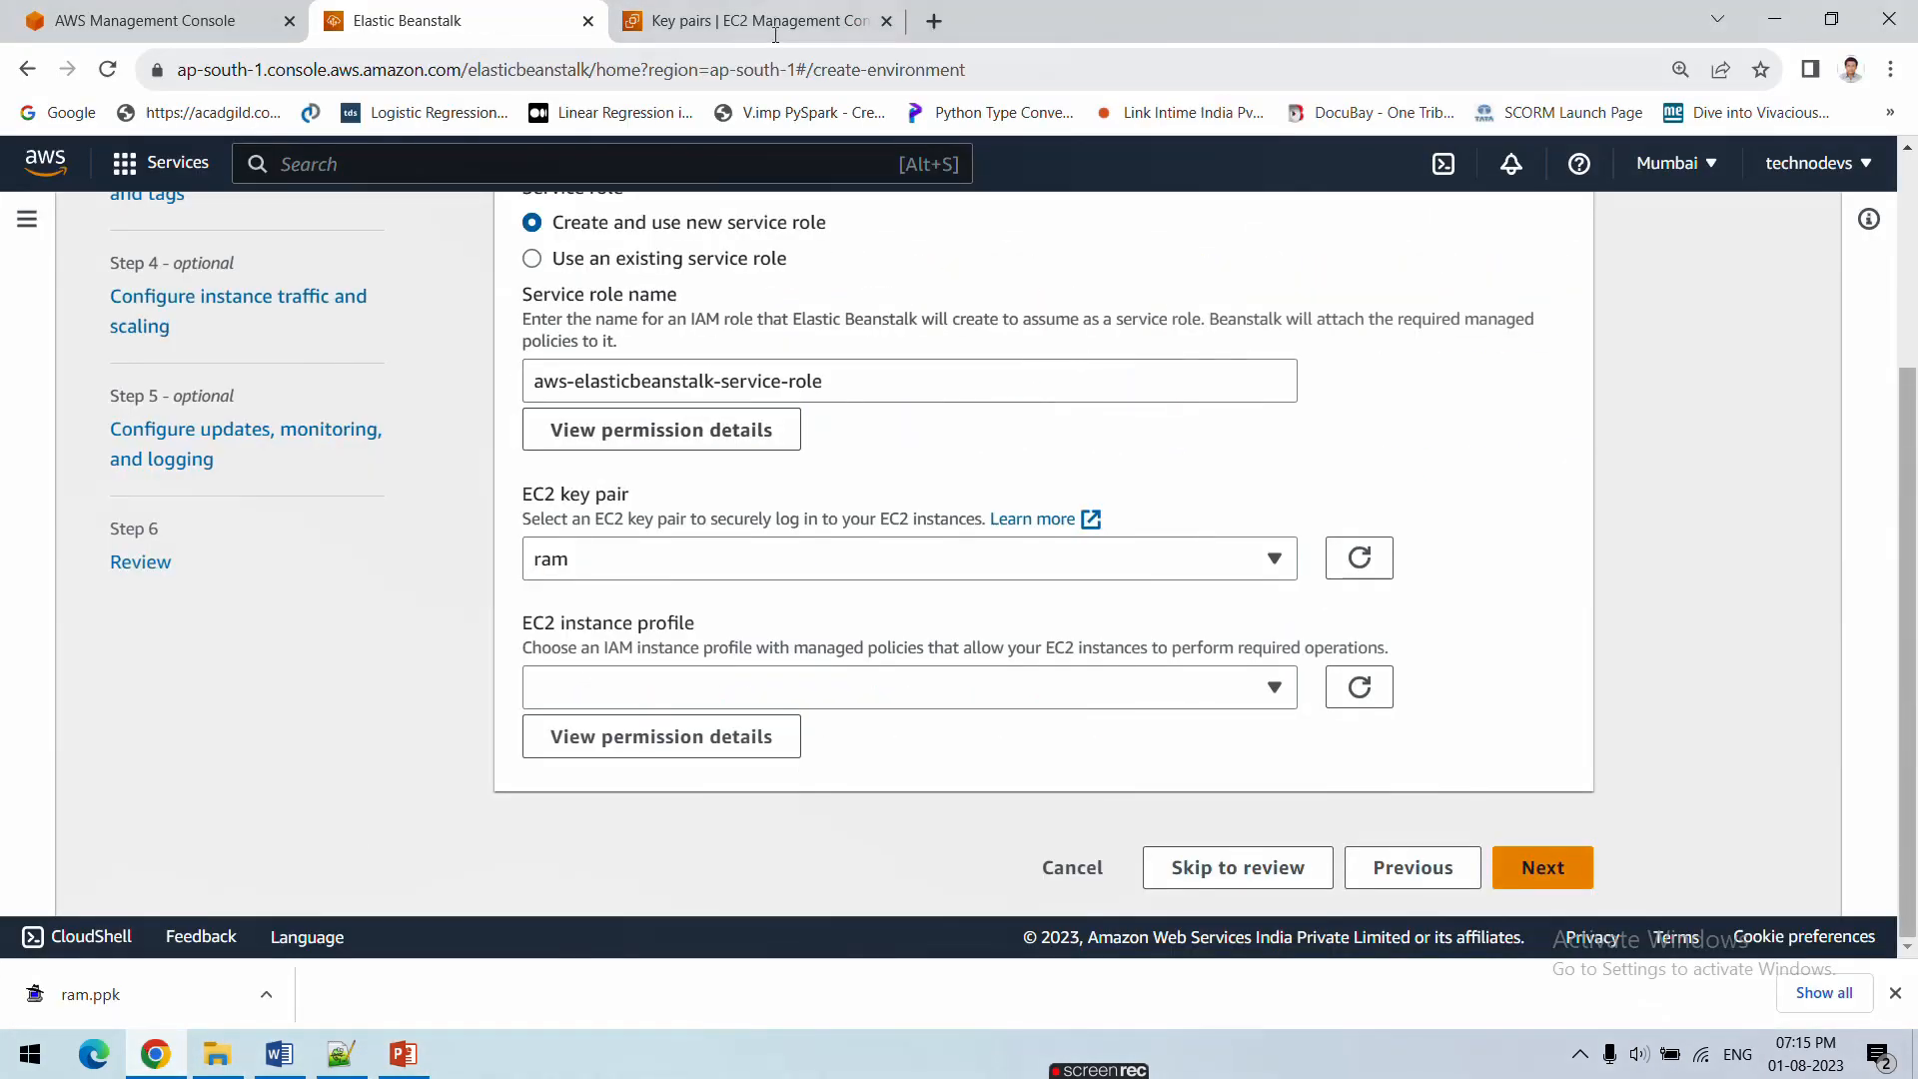
click(150, 20)
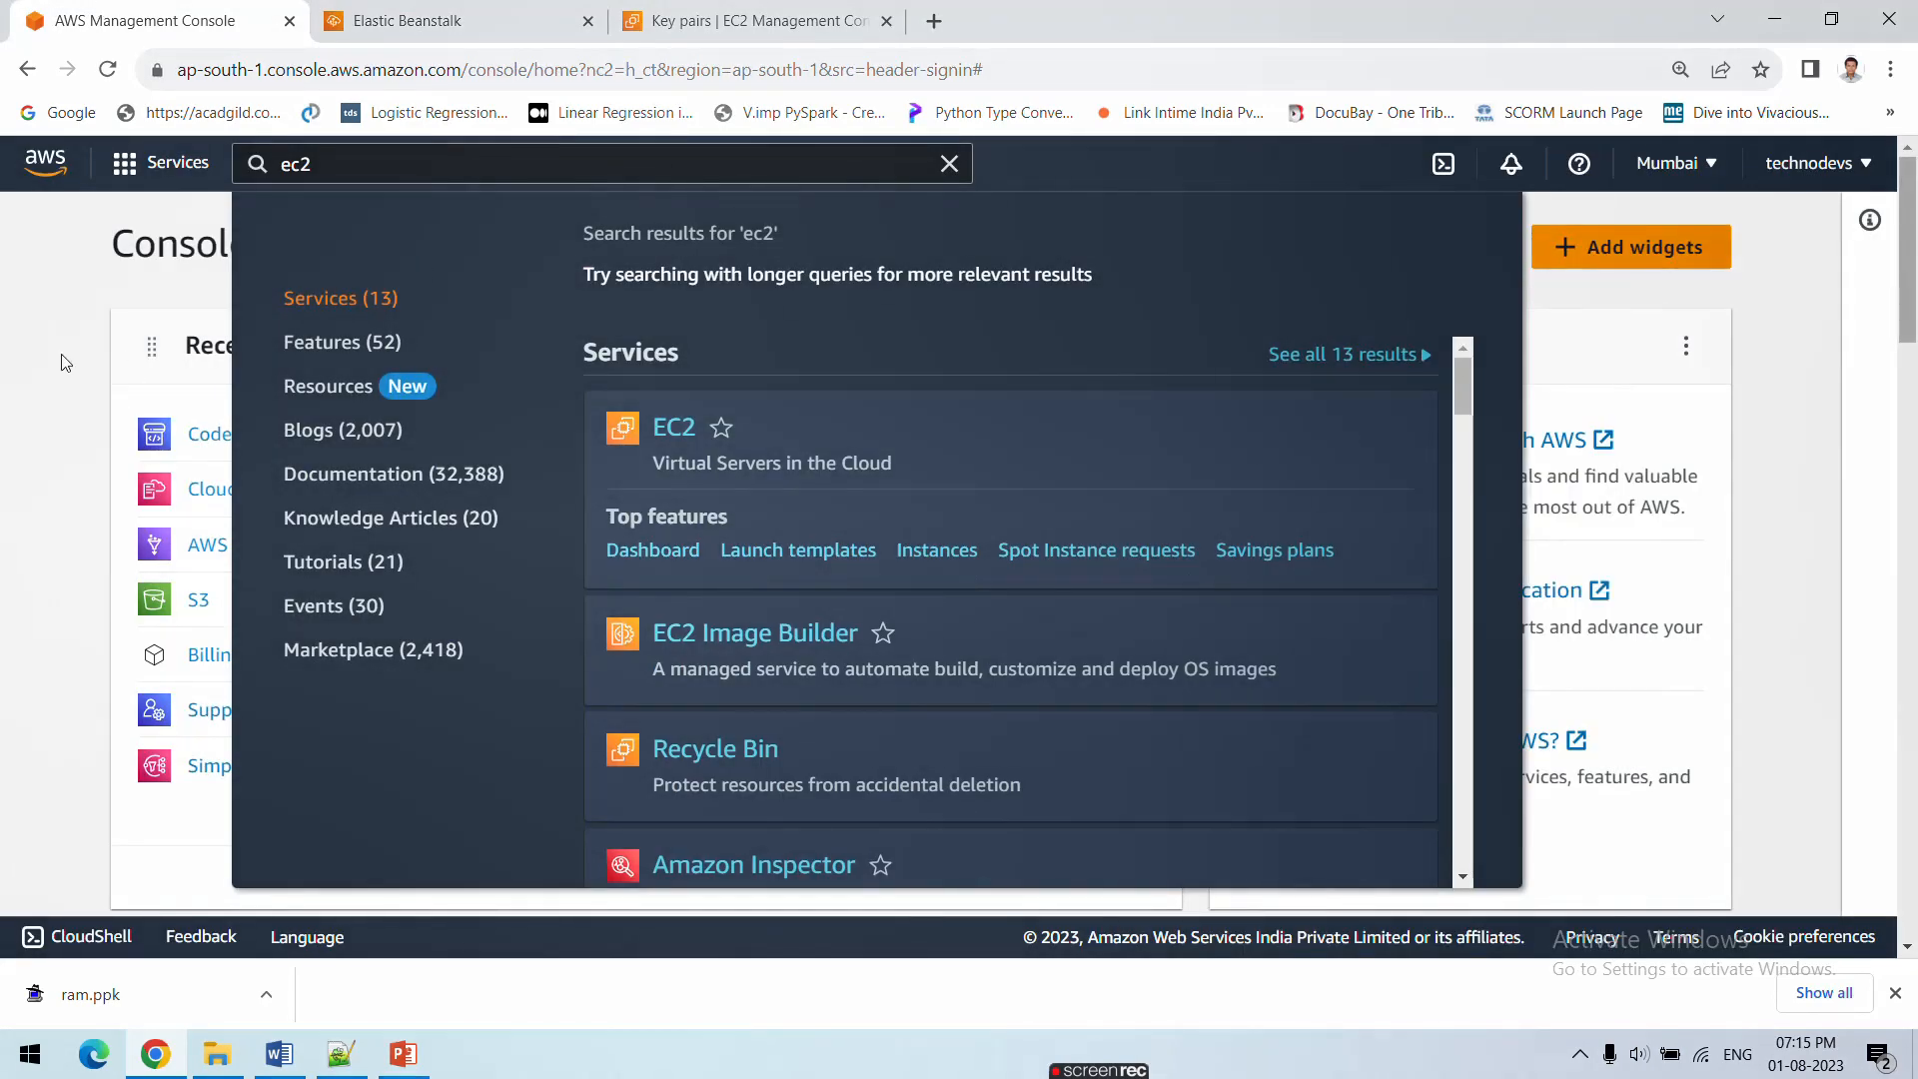
click(20, 353)
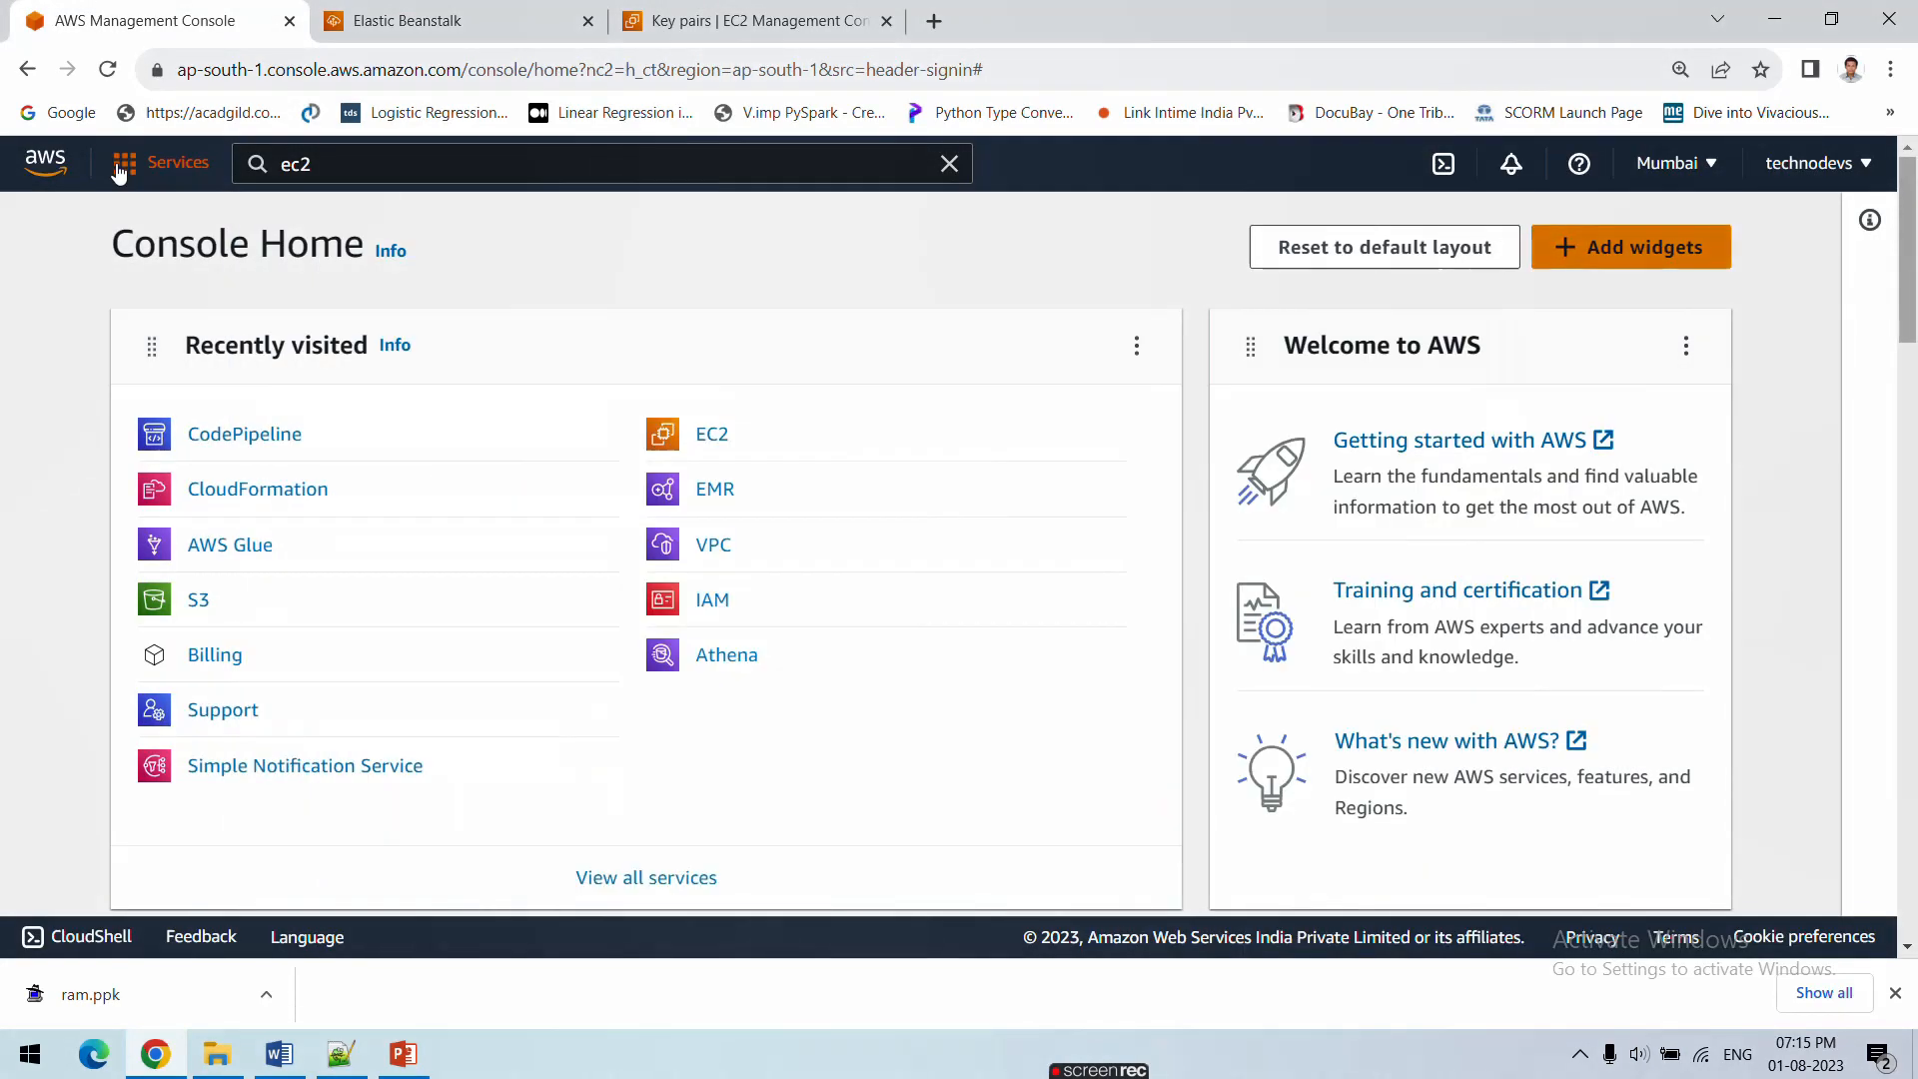
right_click(706, 612)
click(767, 623)
click(1022, 10)
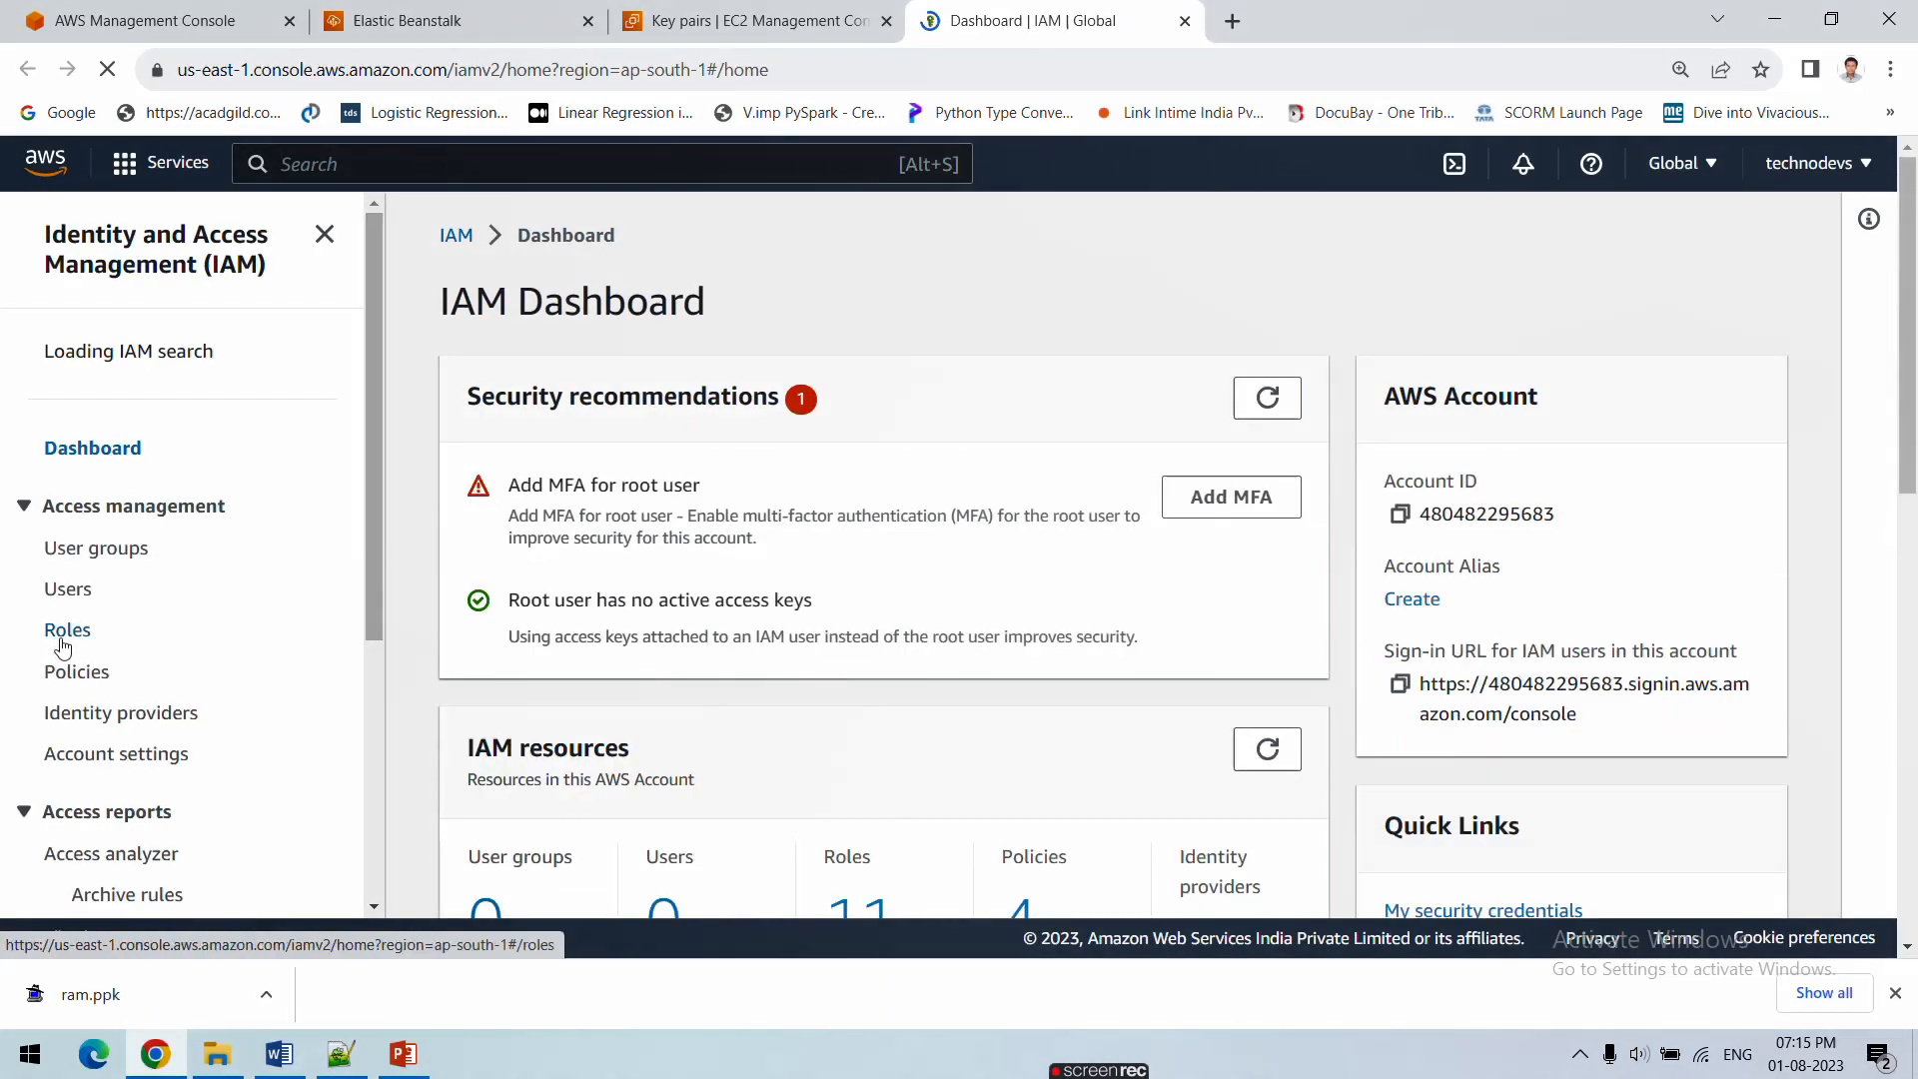
click(62, 639)
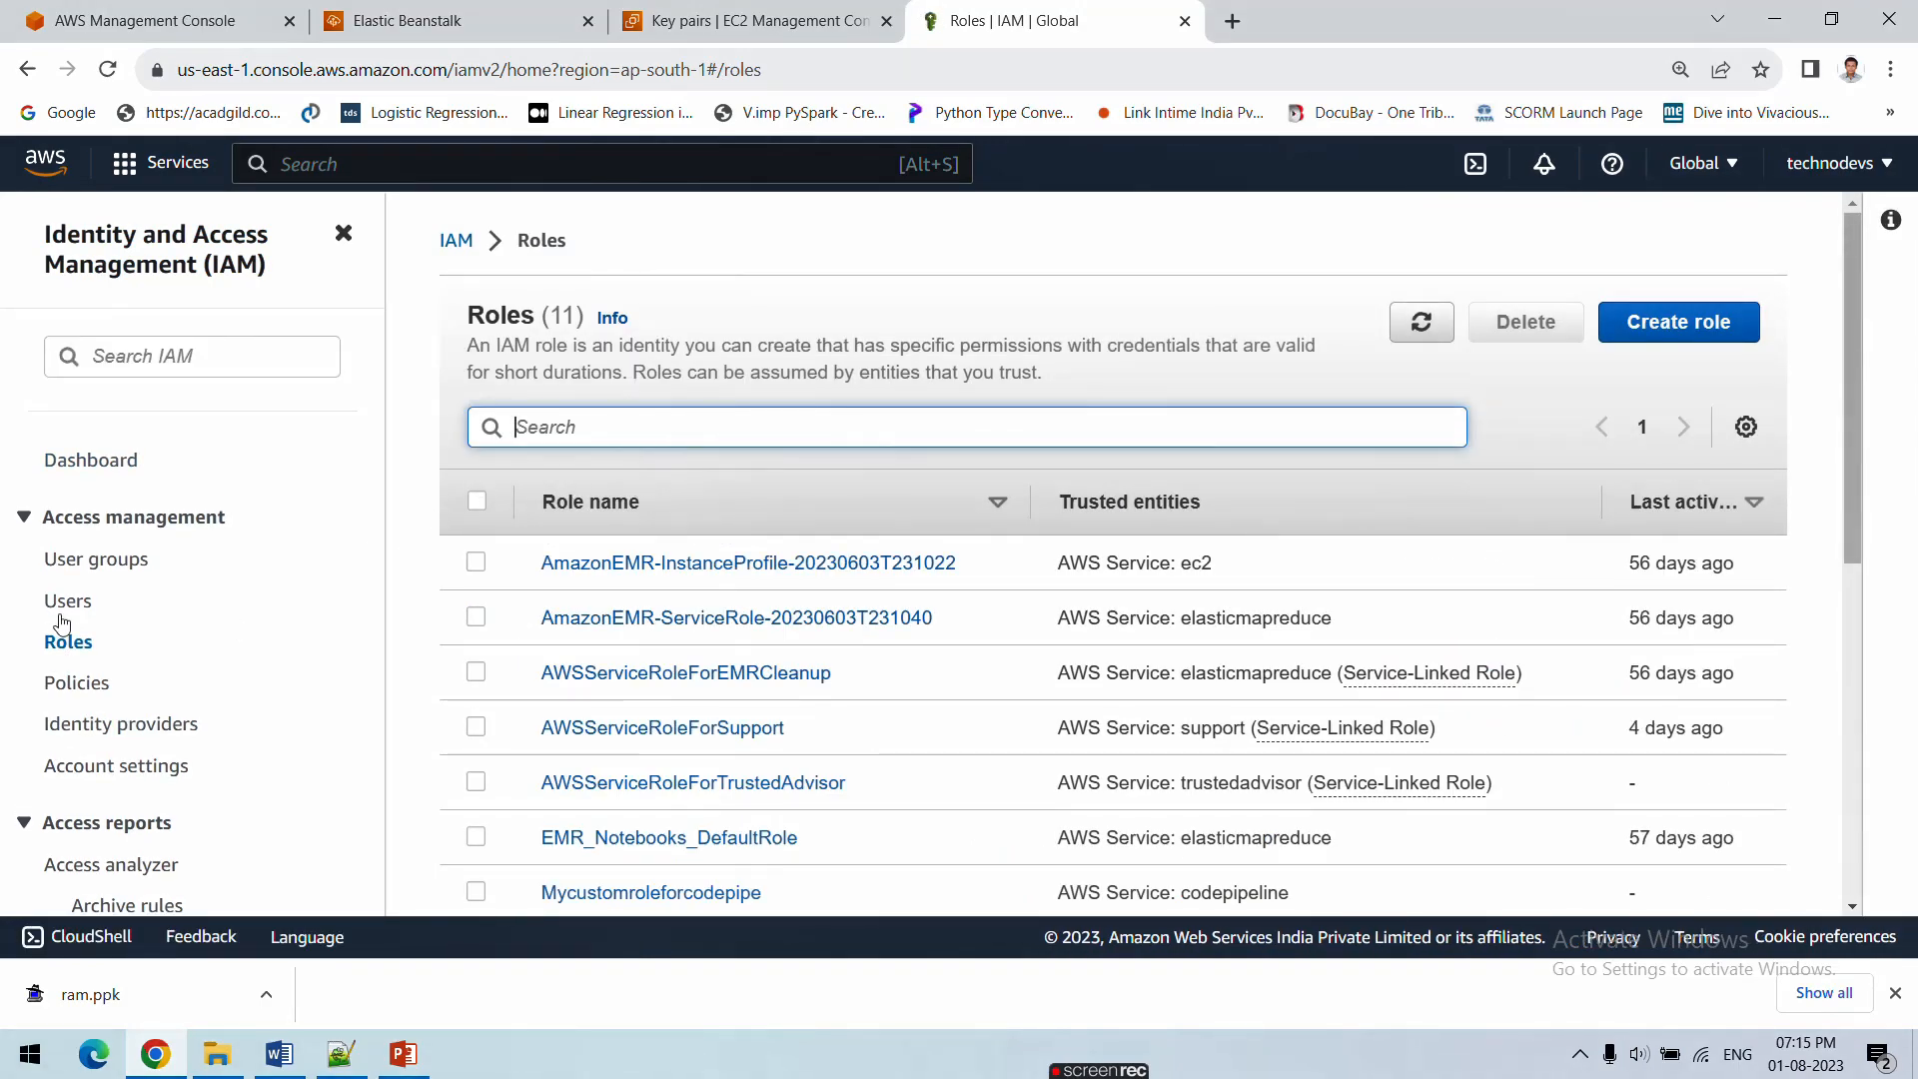
Start a new IAM role for an AWS service with the EC2 use case and continue to adding permissions
click(1694, 335)
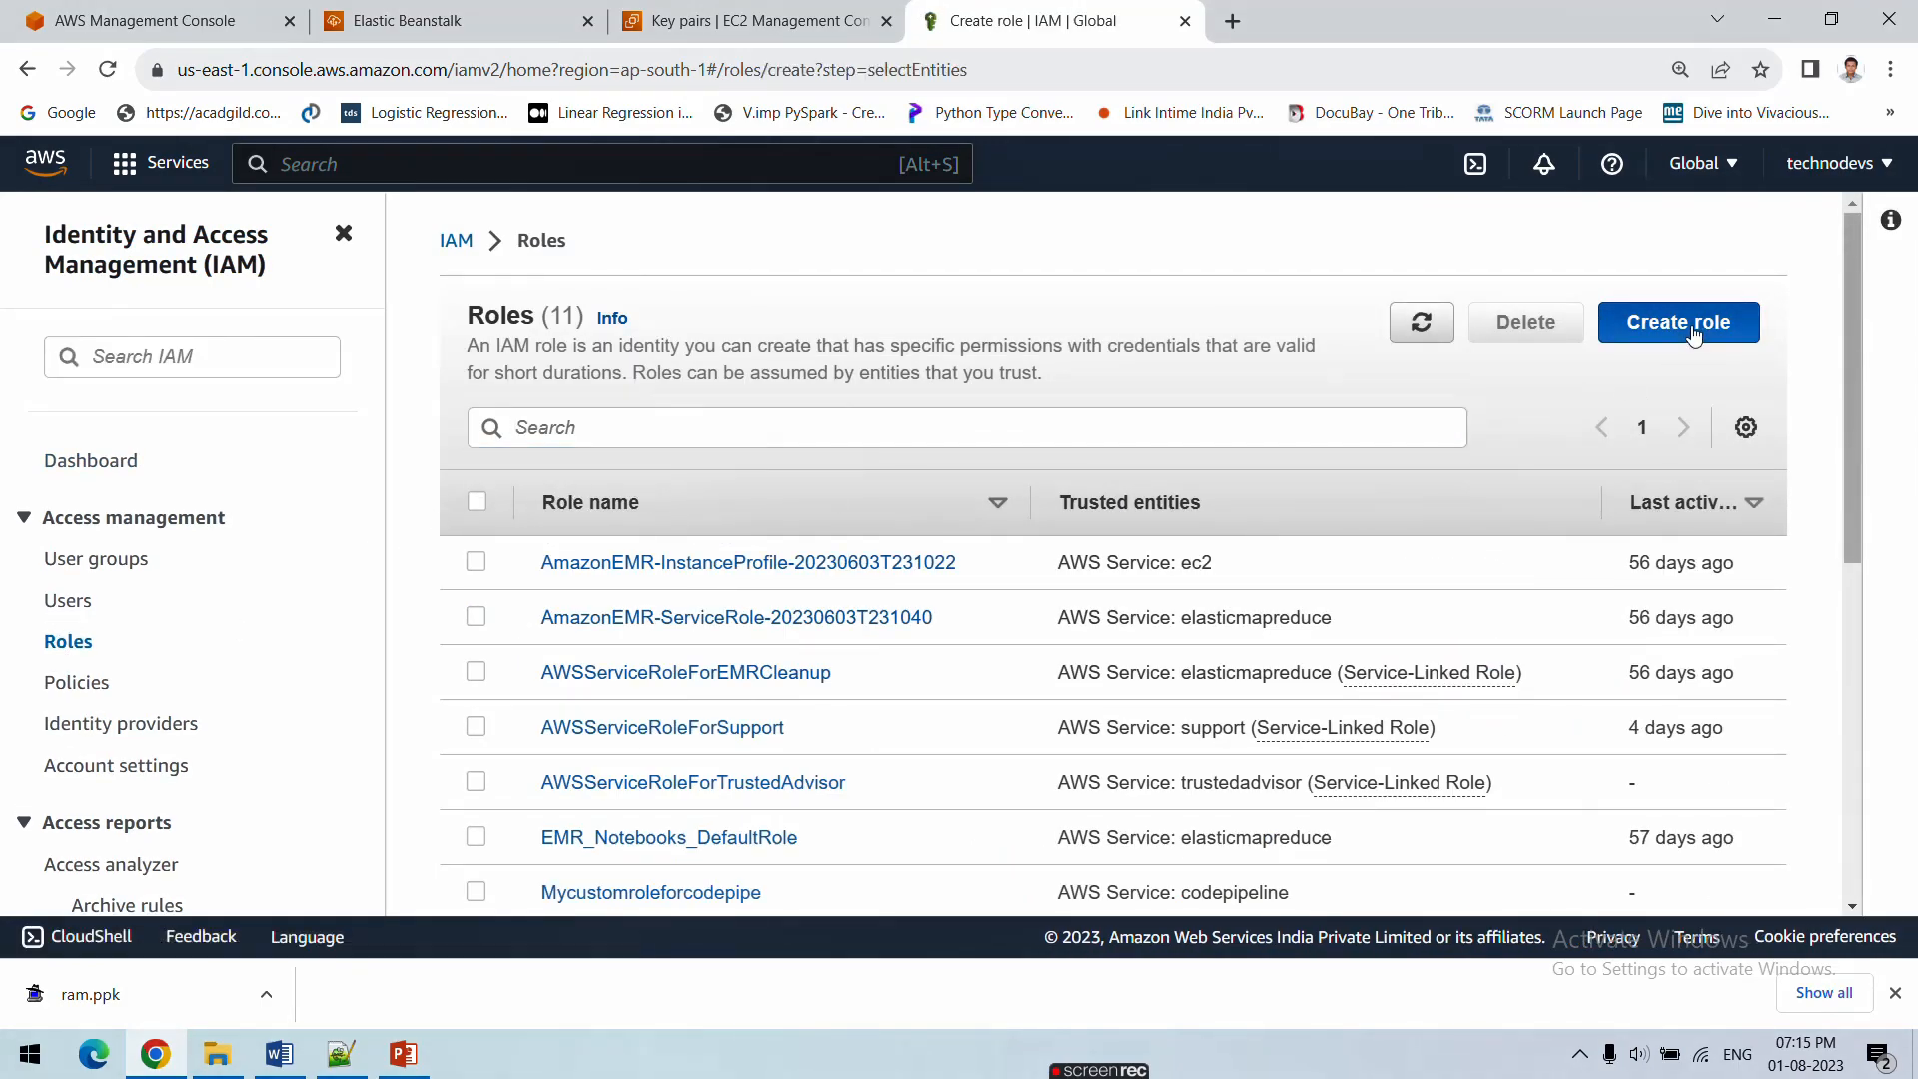
scroll(964, 557, down, 3)
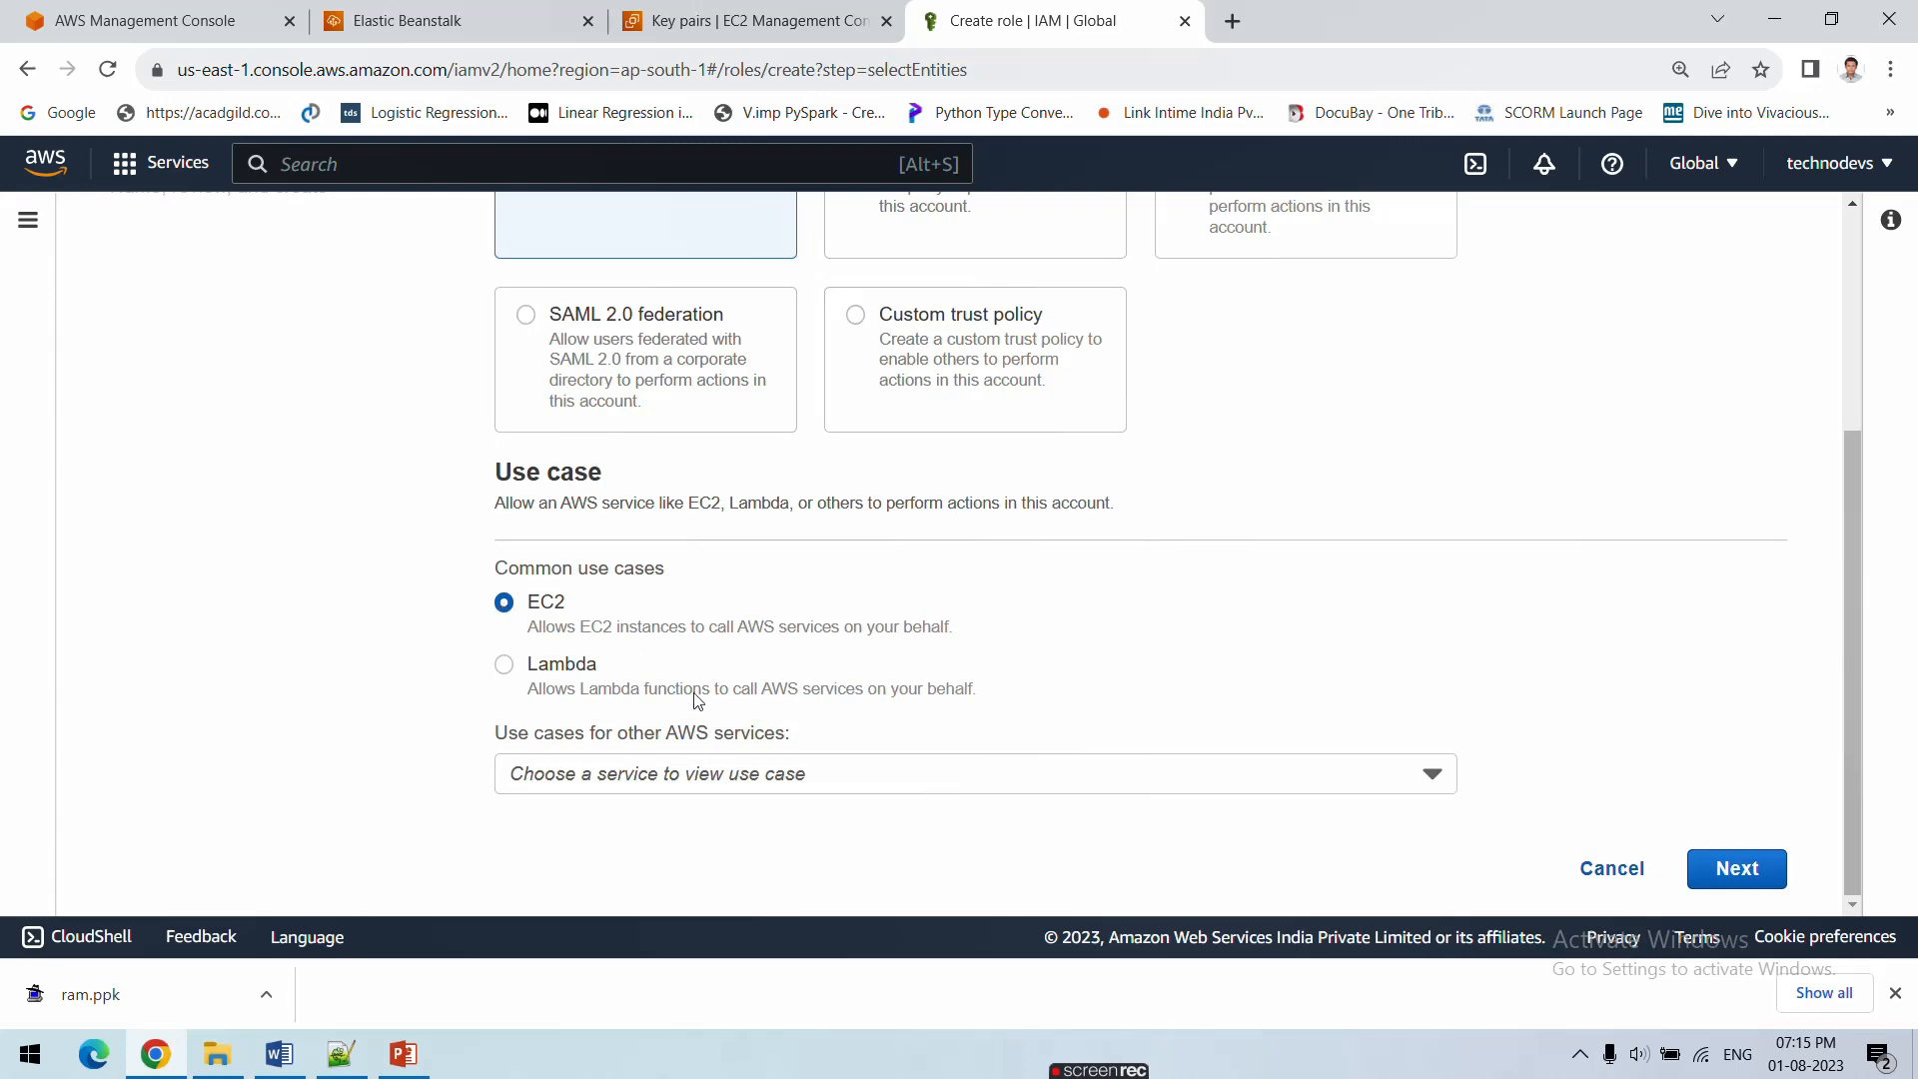
click(757, 782)
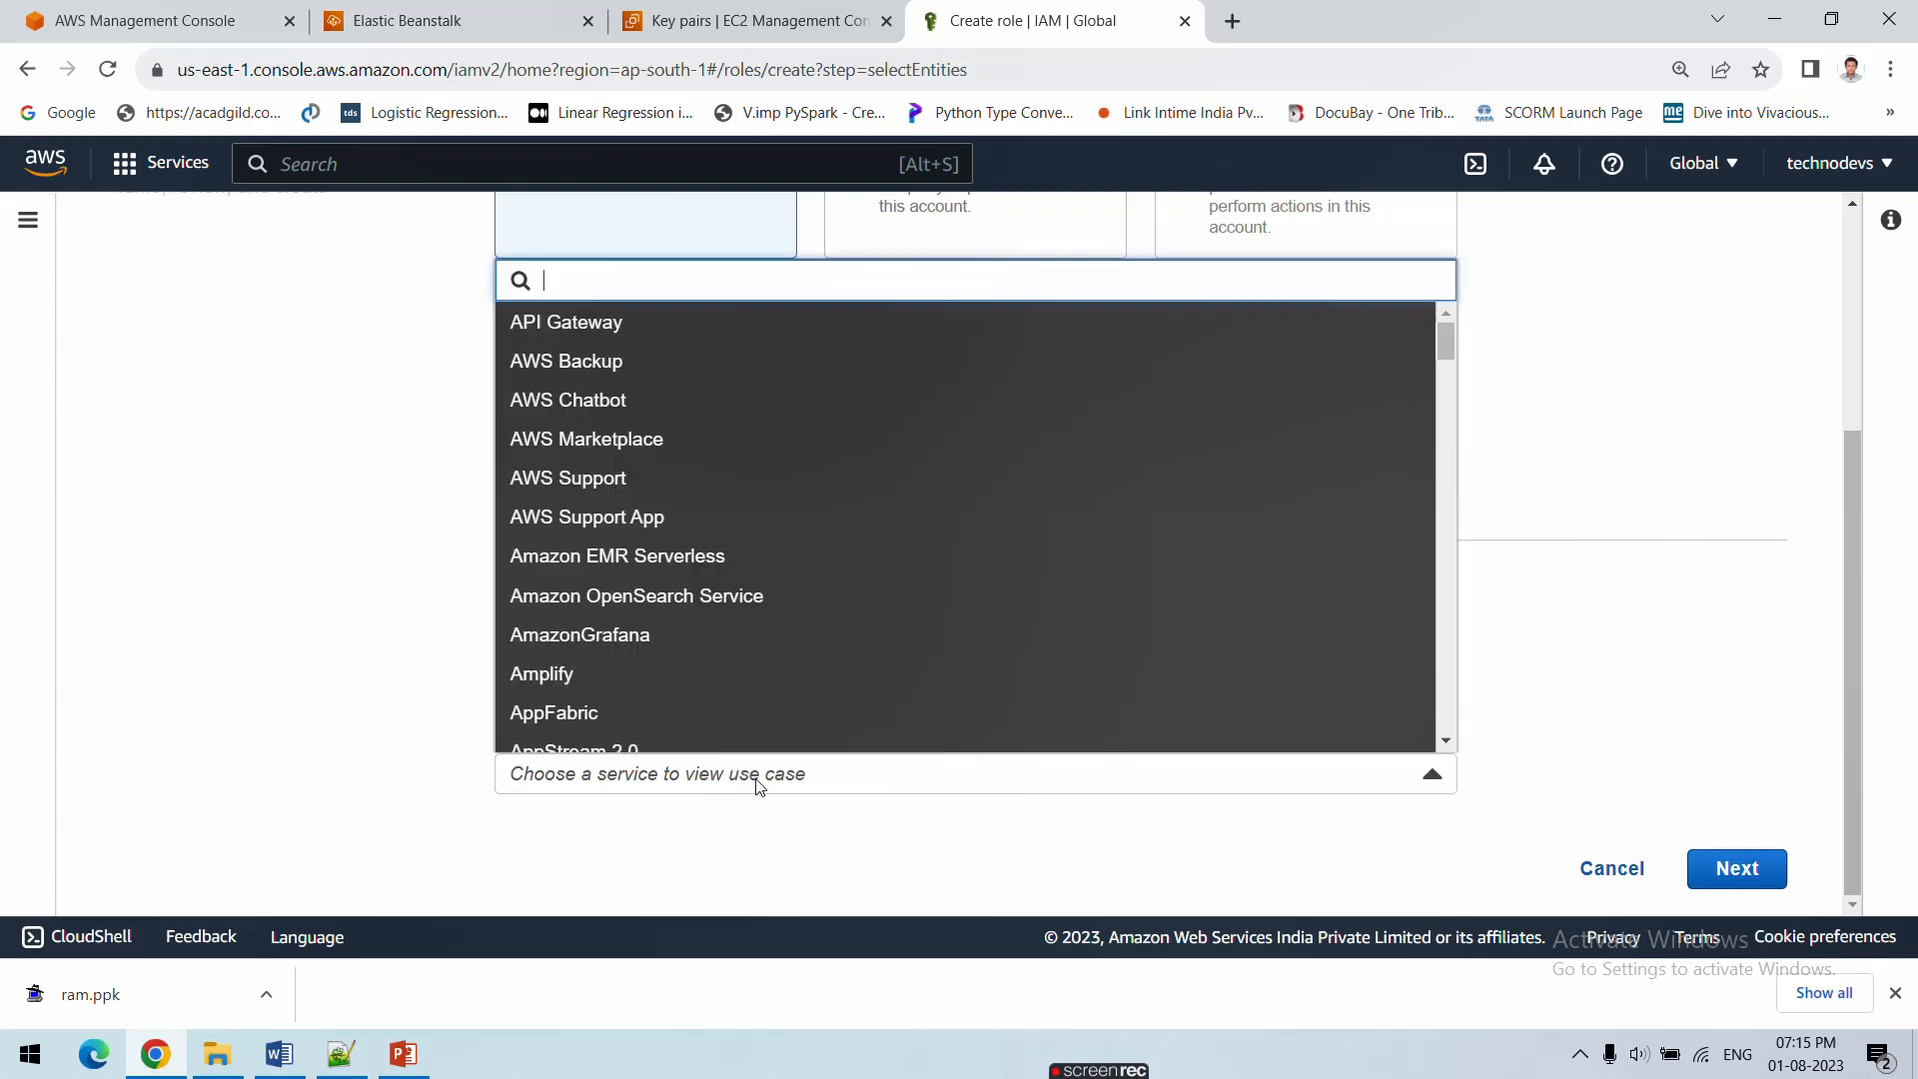
click(350, 786)
click(1738, 869)
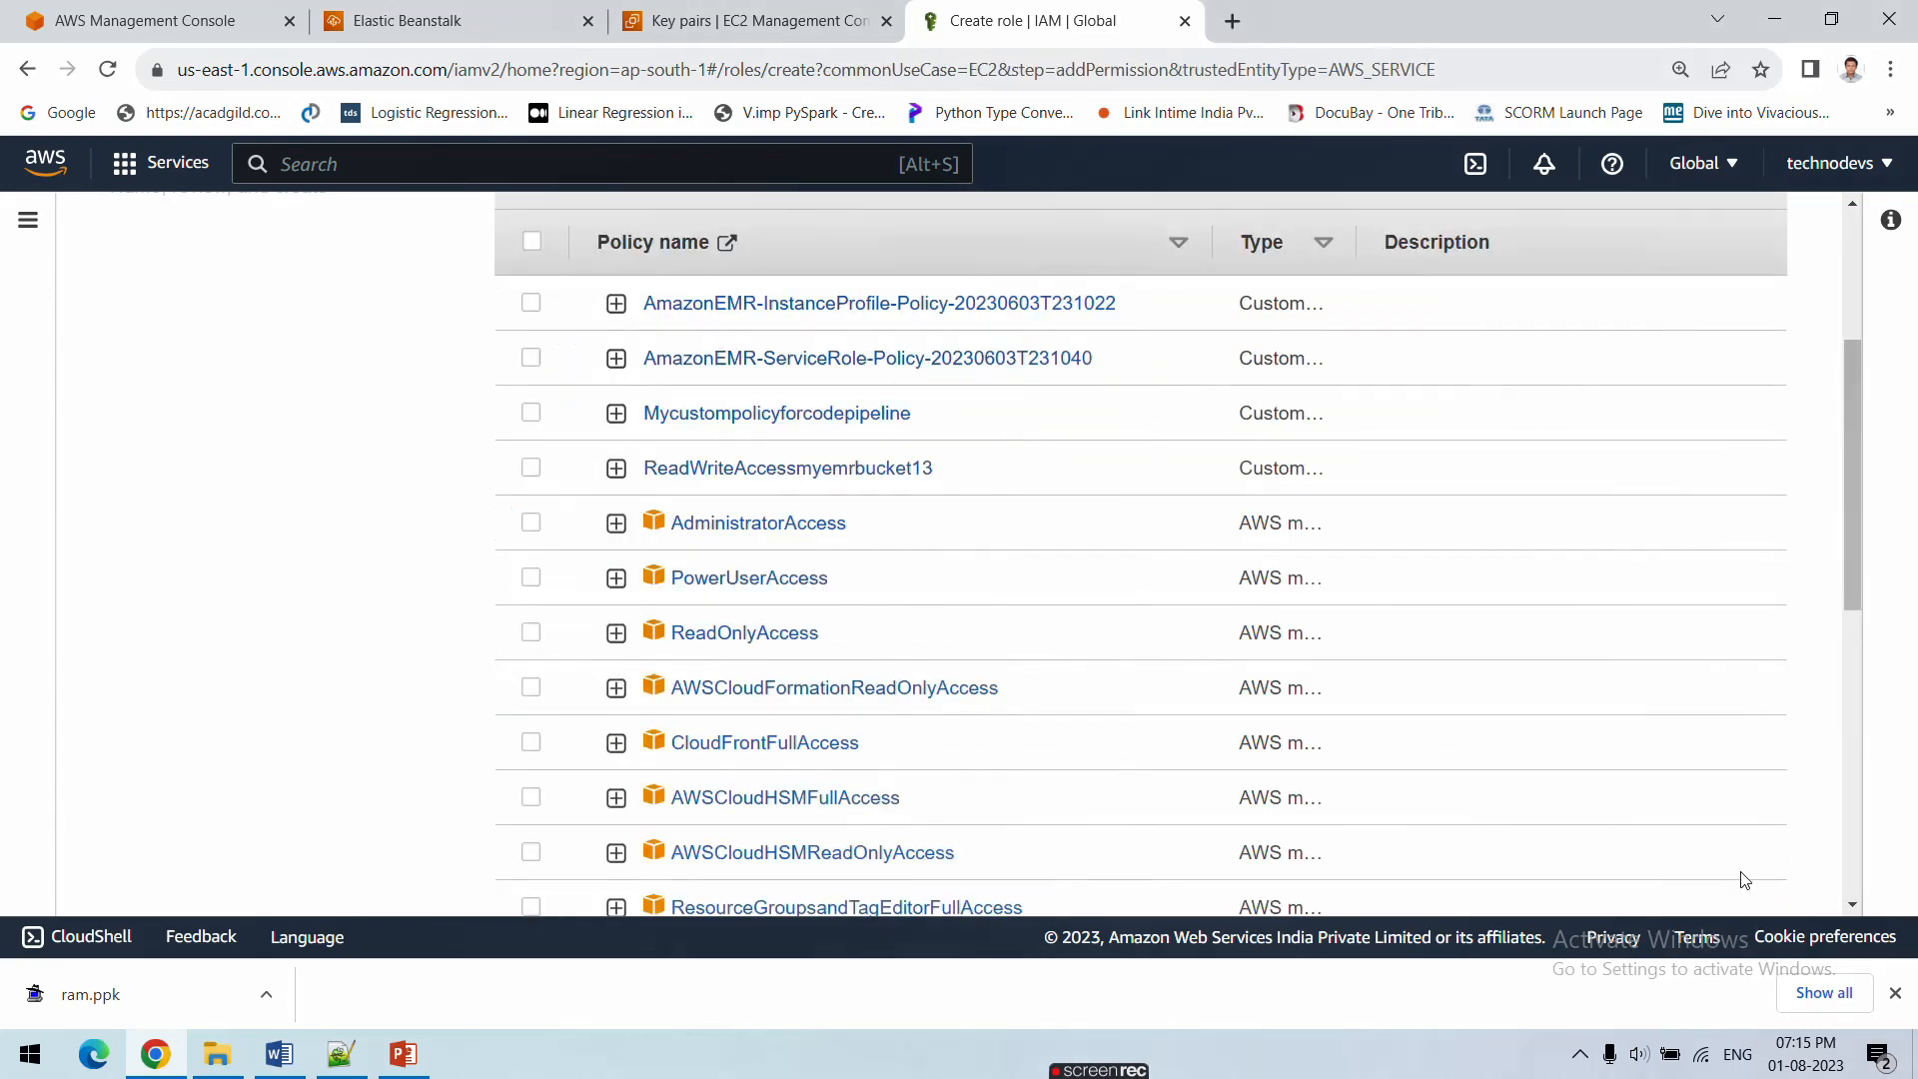
Check the required policy names on the PowerPoint slide and filter the permissions policies by AWSELAS
scroll(848, 487, up, 3)
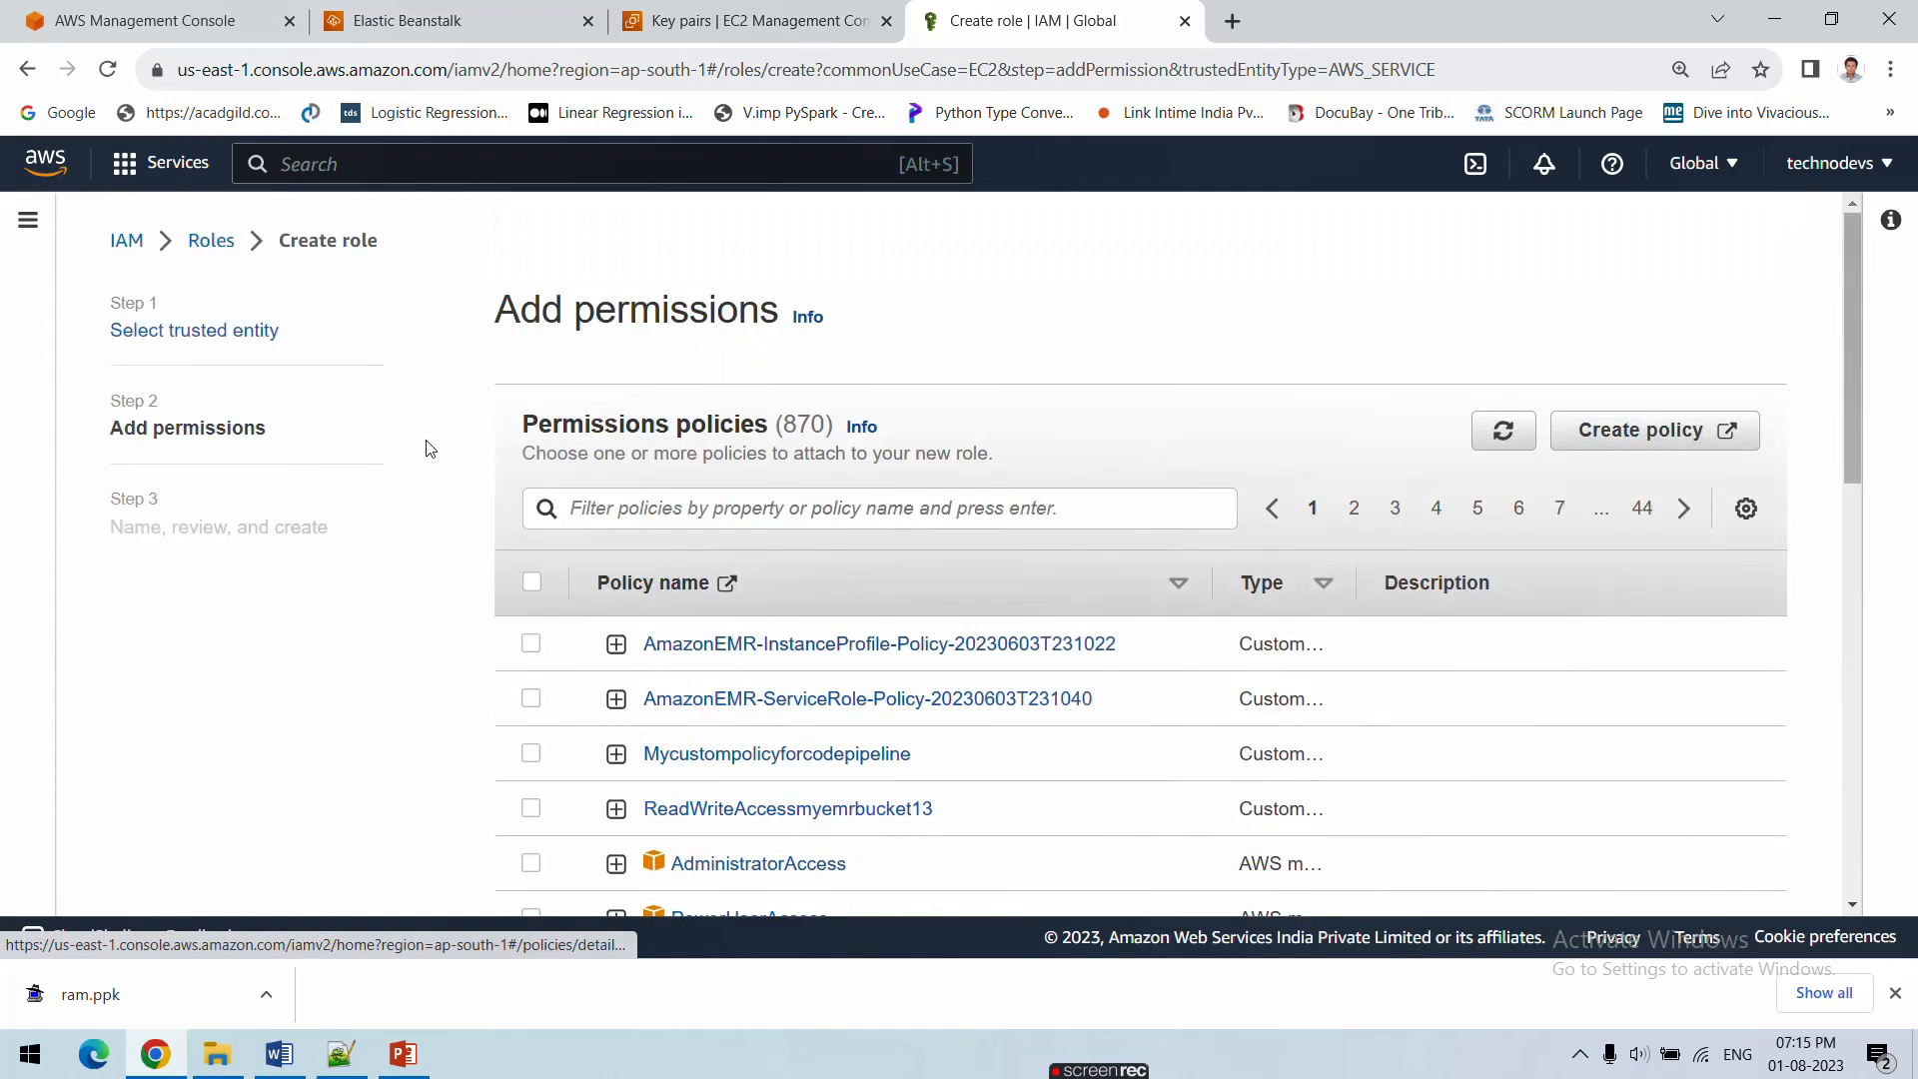
click(659, 516)
click(420, 1067)
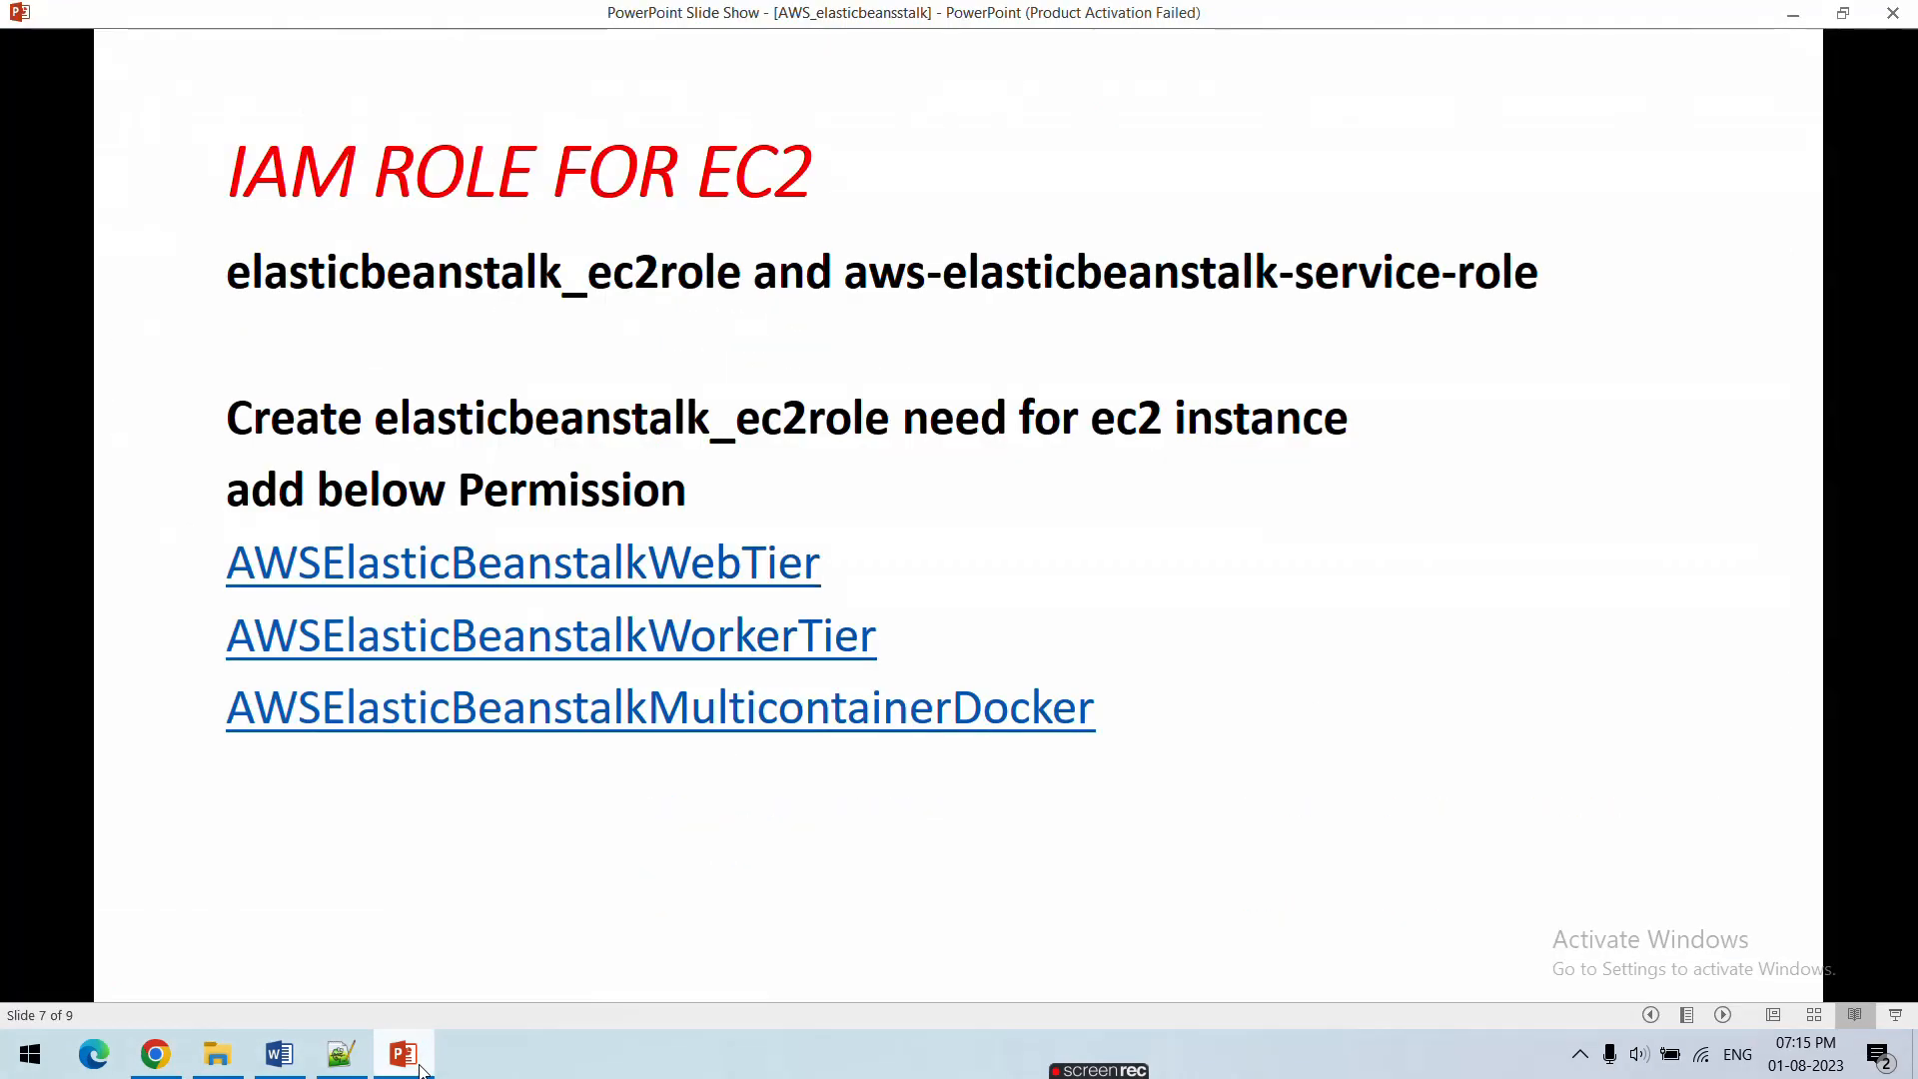
click(421, 1067)
text(AW)
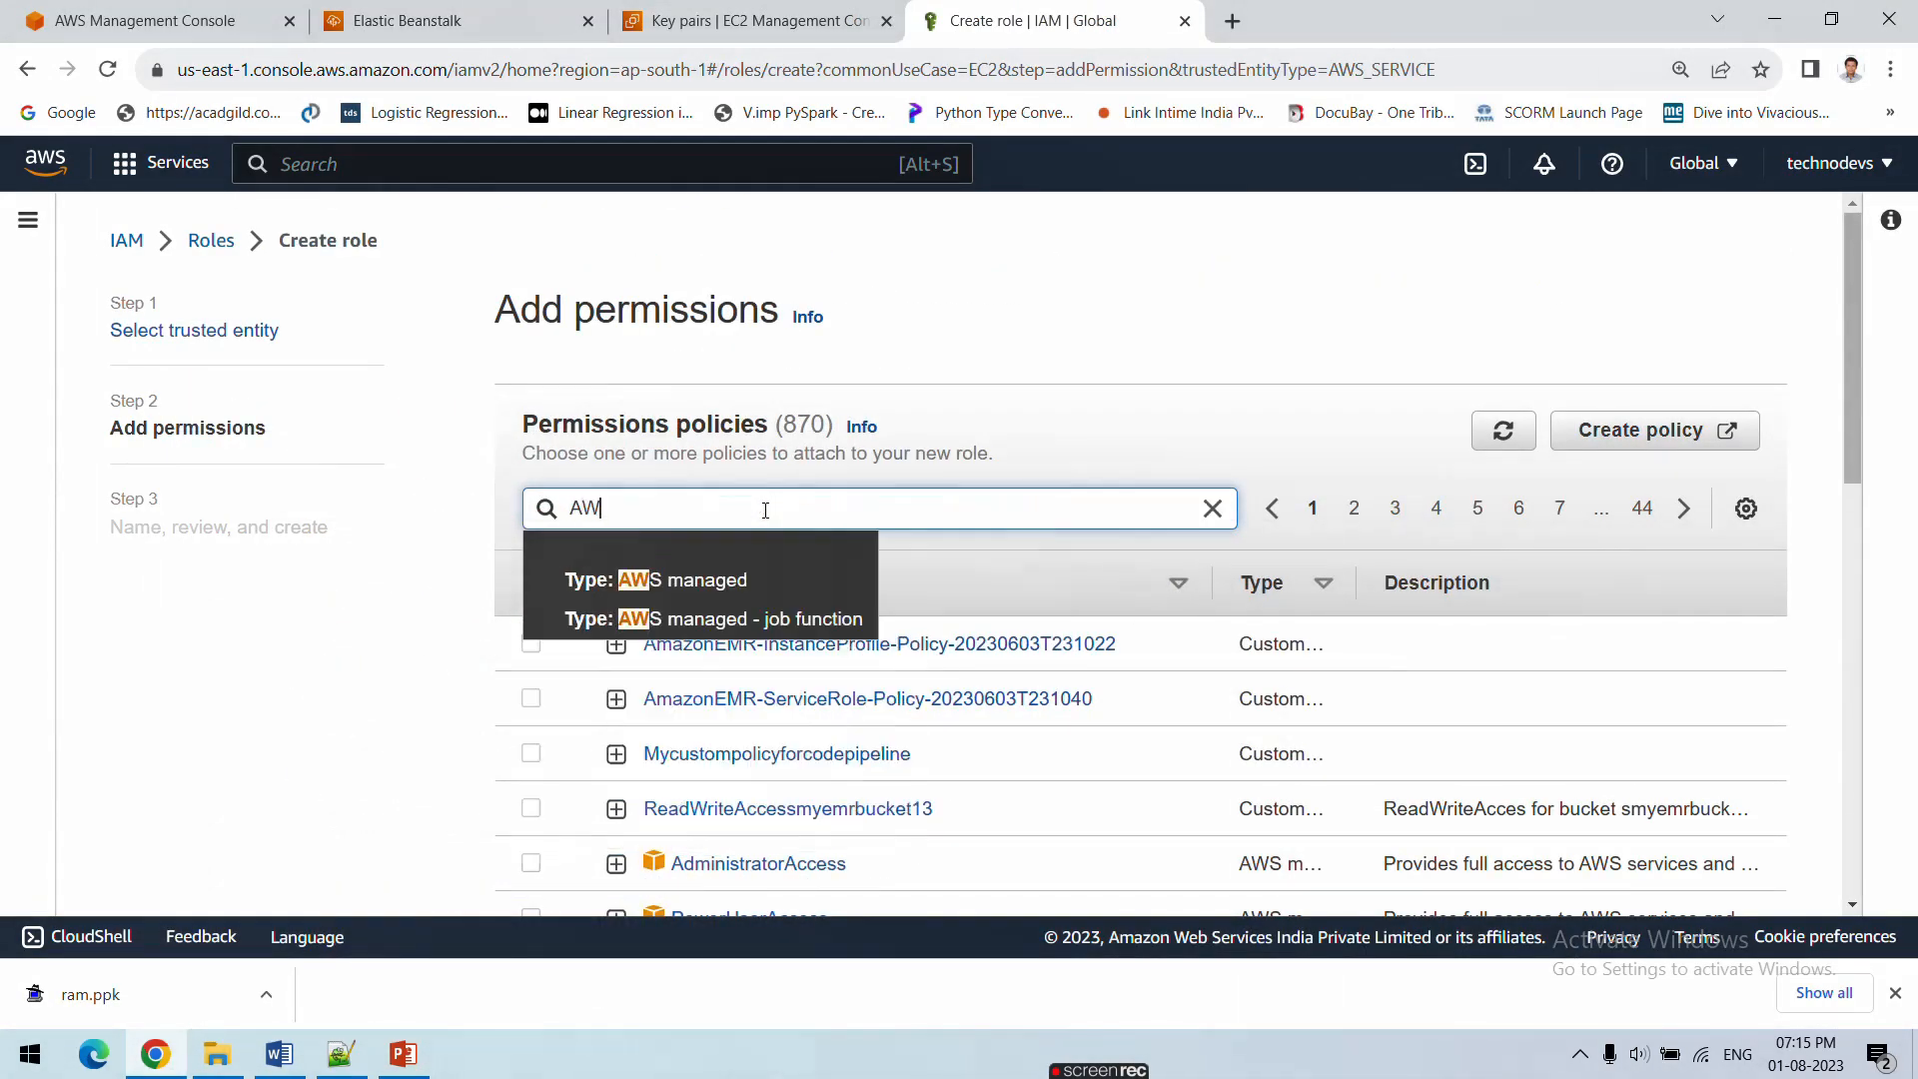
text(SELA)
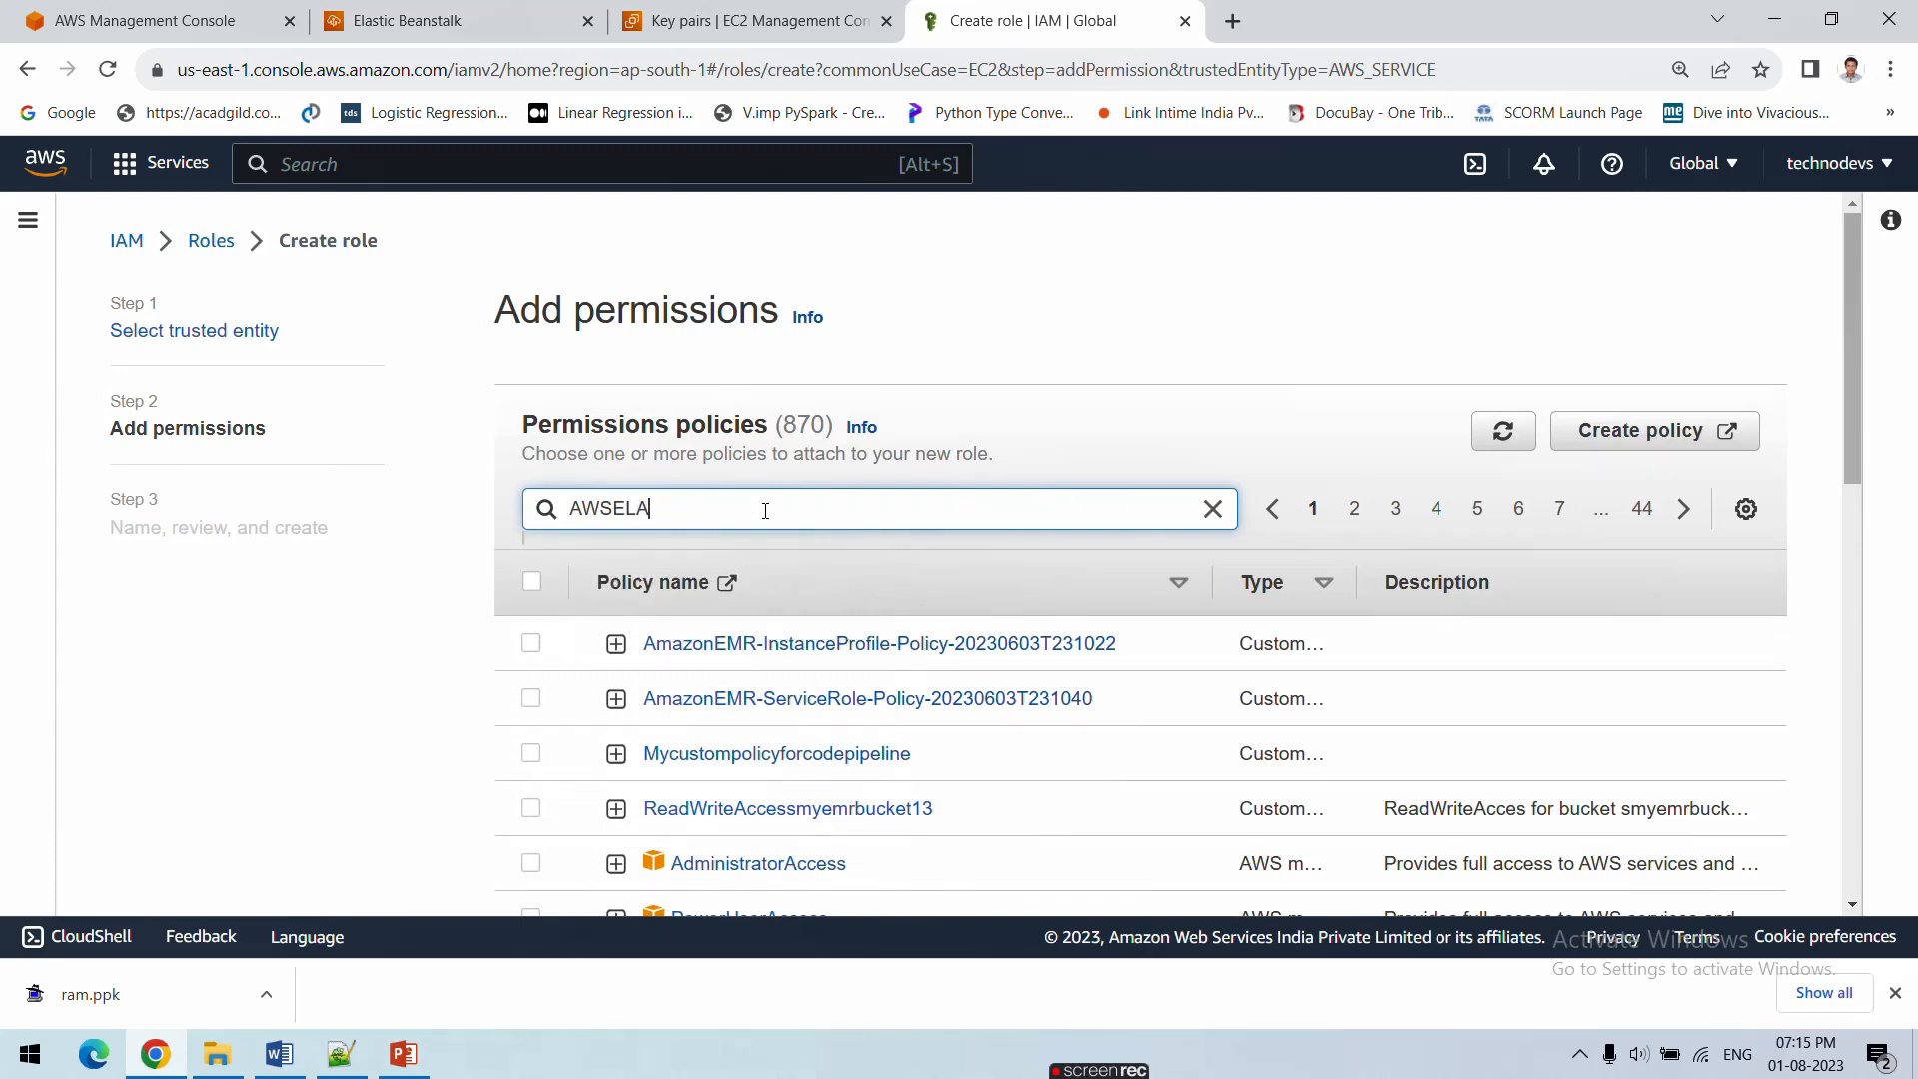
text(S)
key(Return)
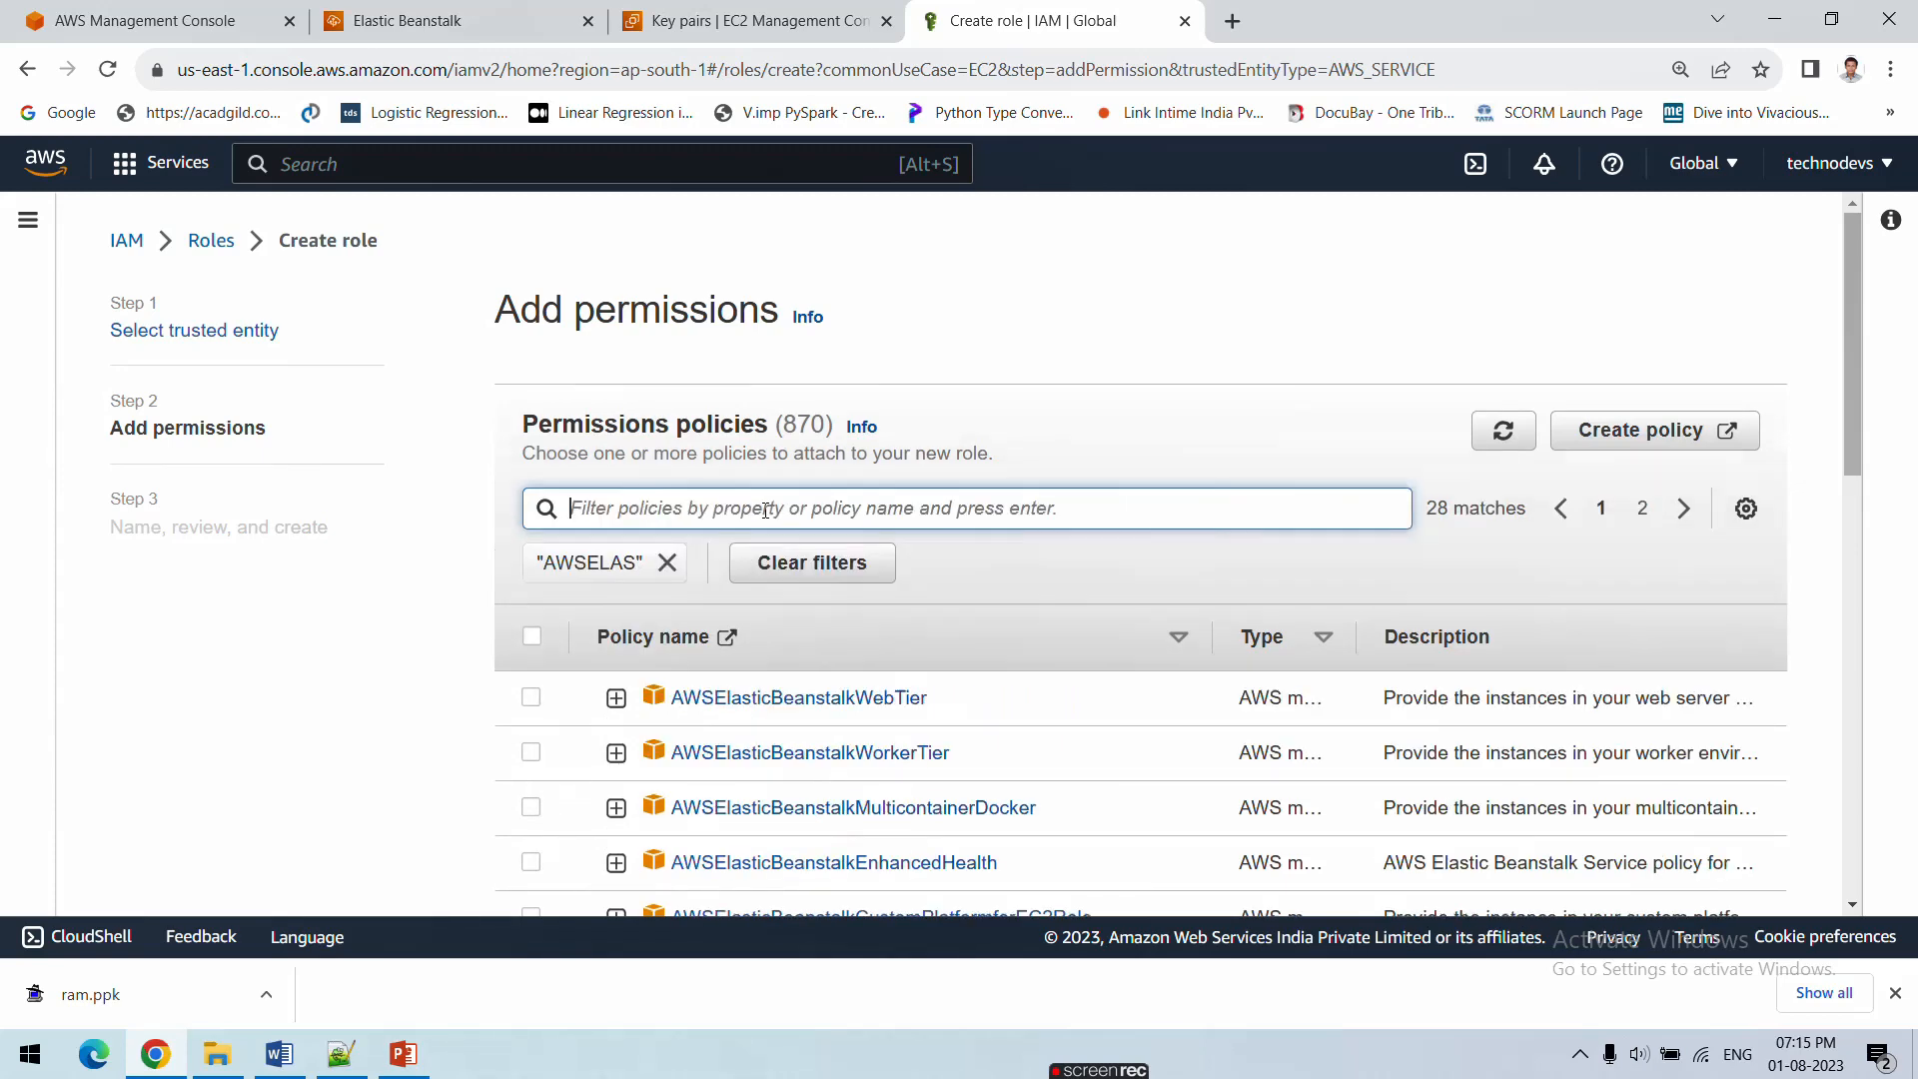
Select the AWSElasticBeanstalkWebTier and AWSElasticBeanstalkWorkerTier policies for the role and narrow the policy name column
scroll(805, 737, down, 1)
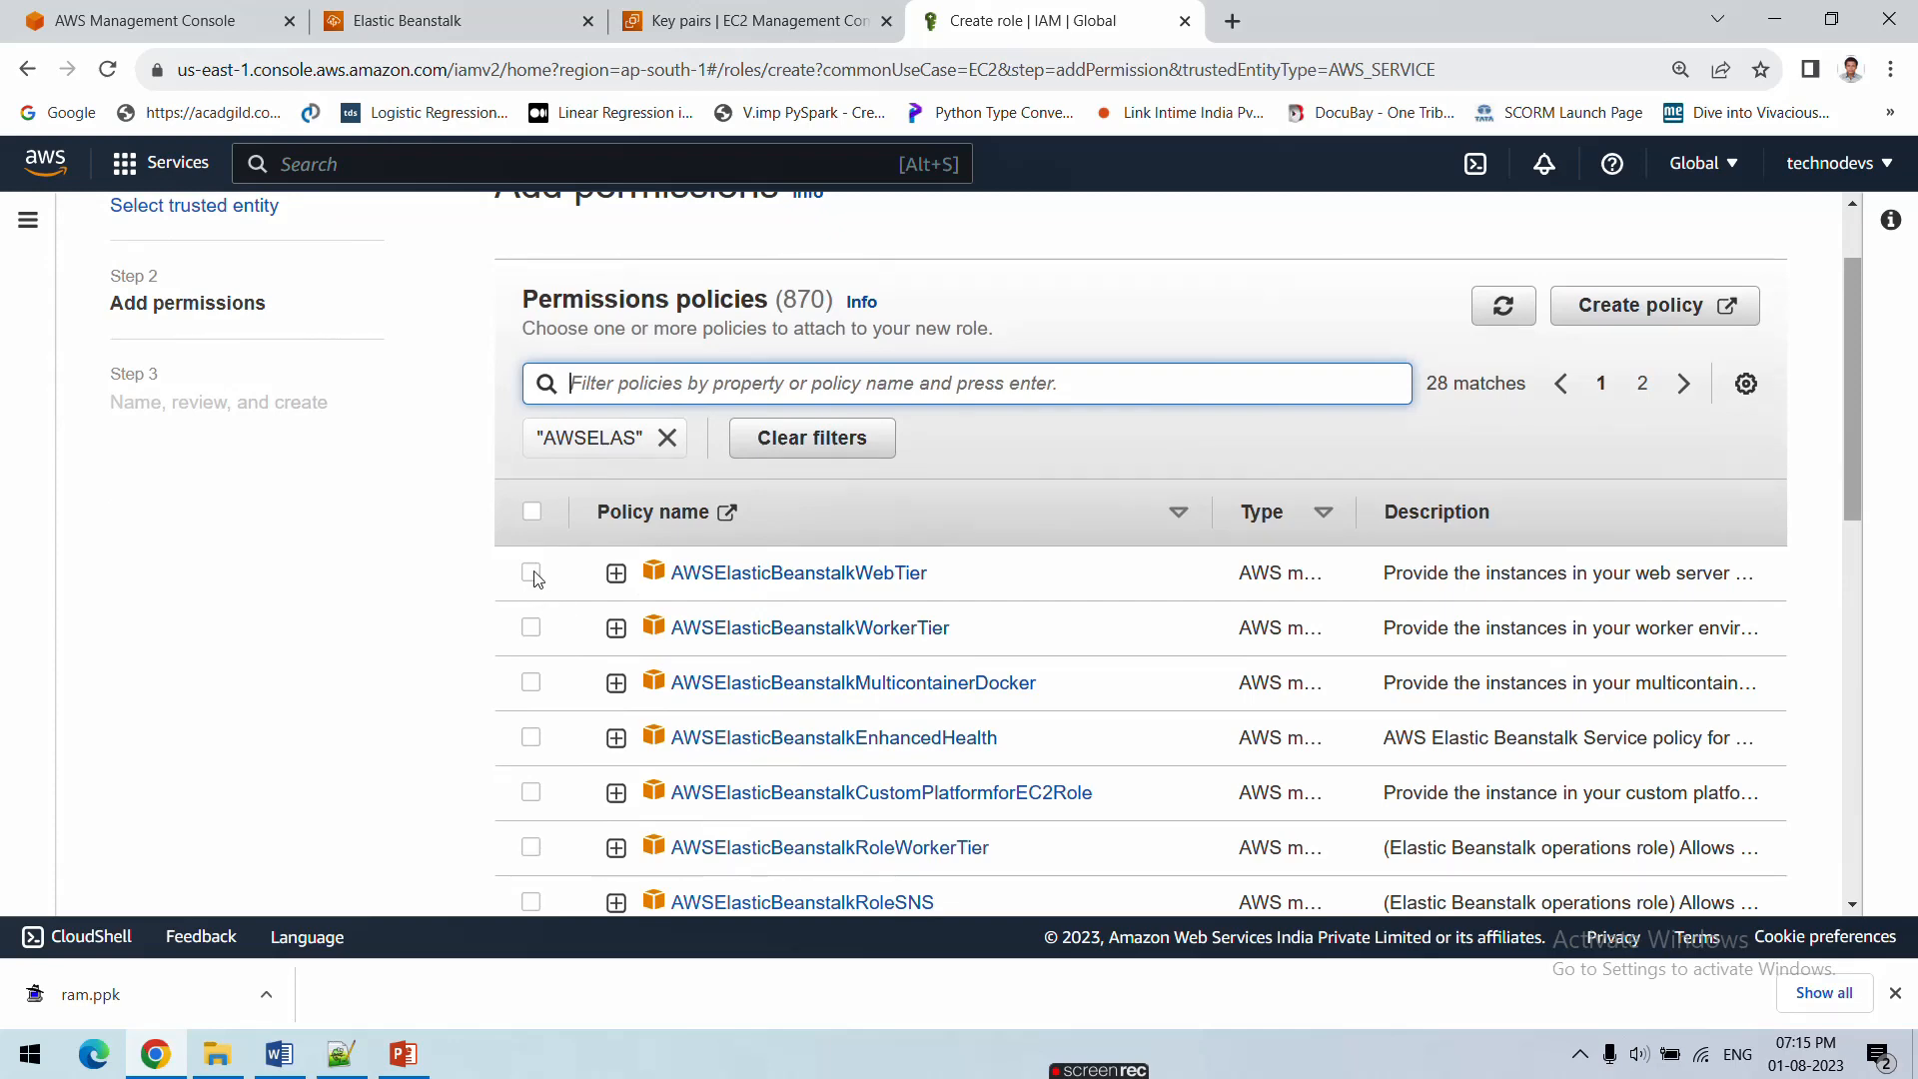
click(533, 574)
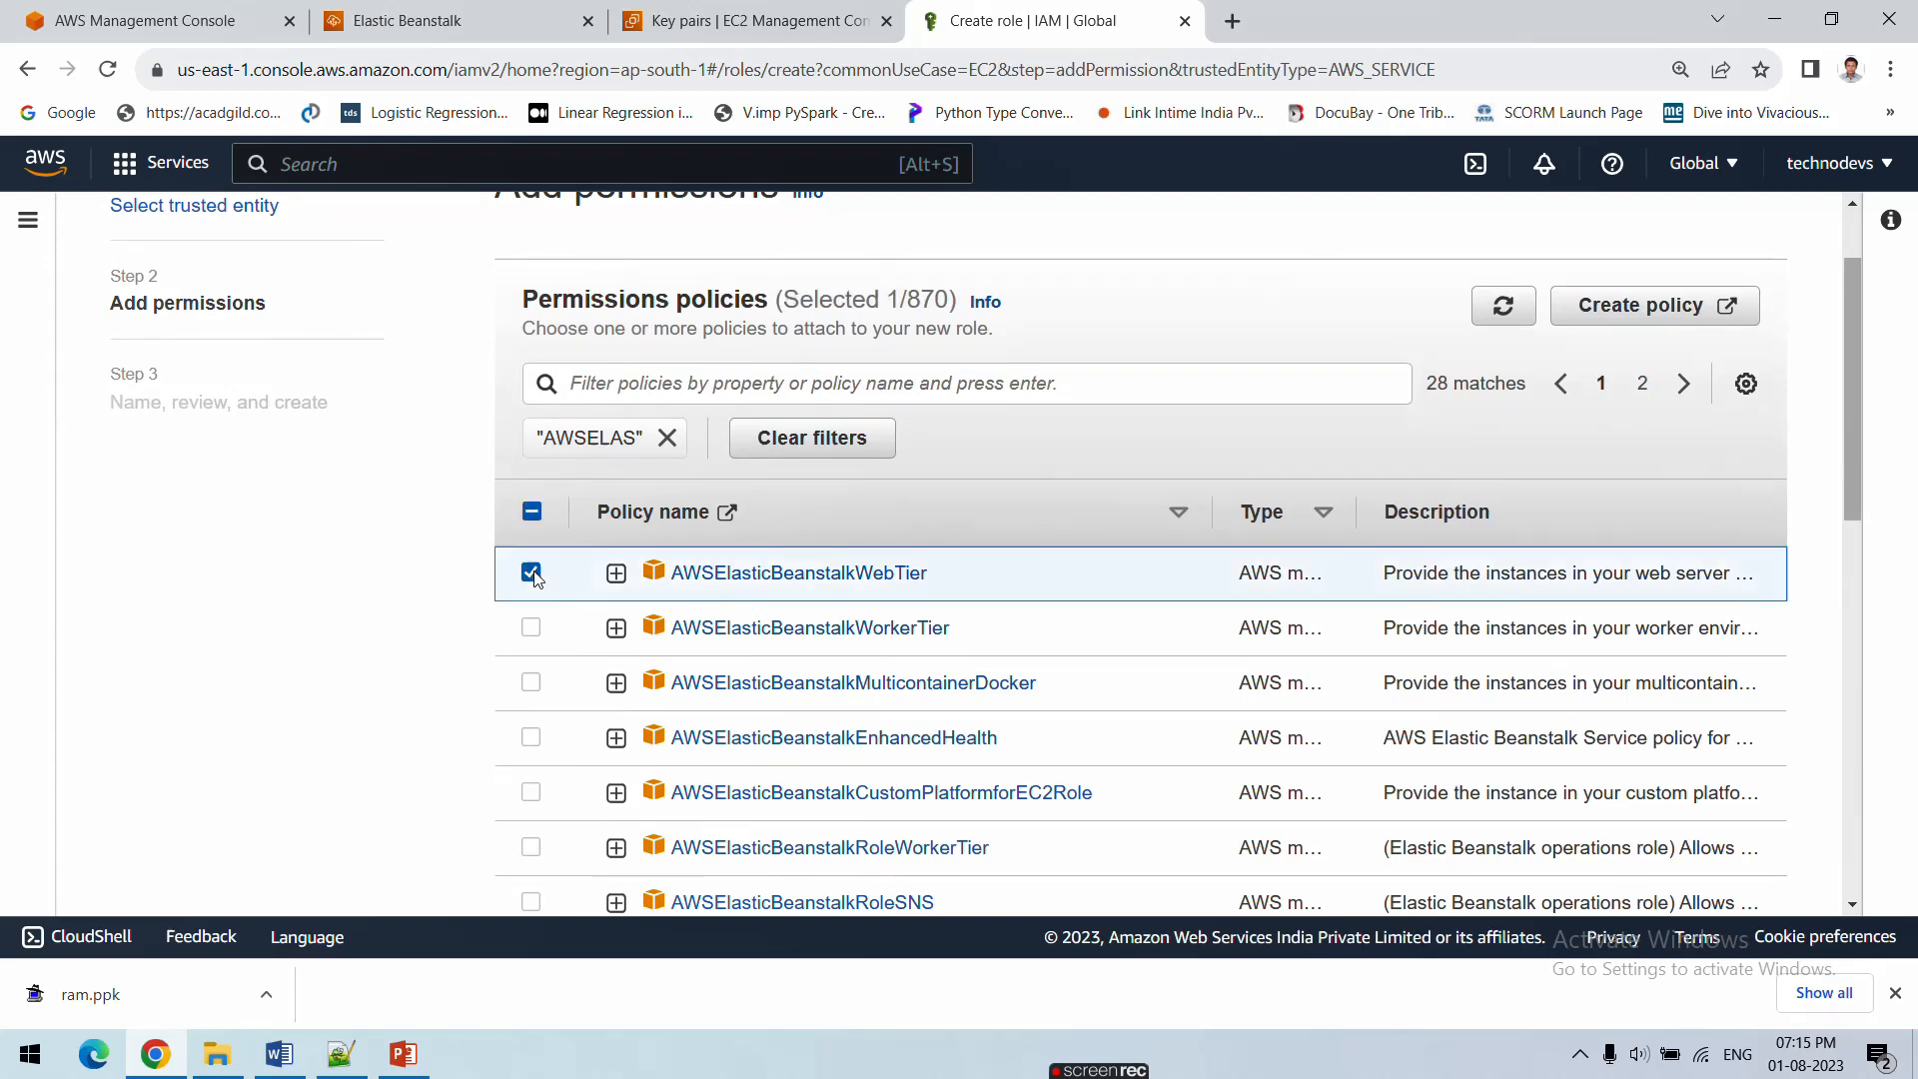
click(532, 629)
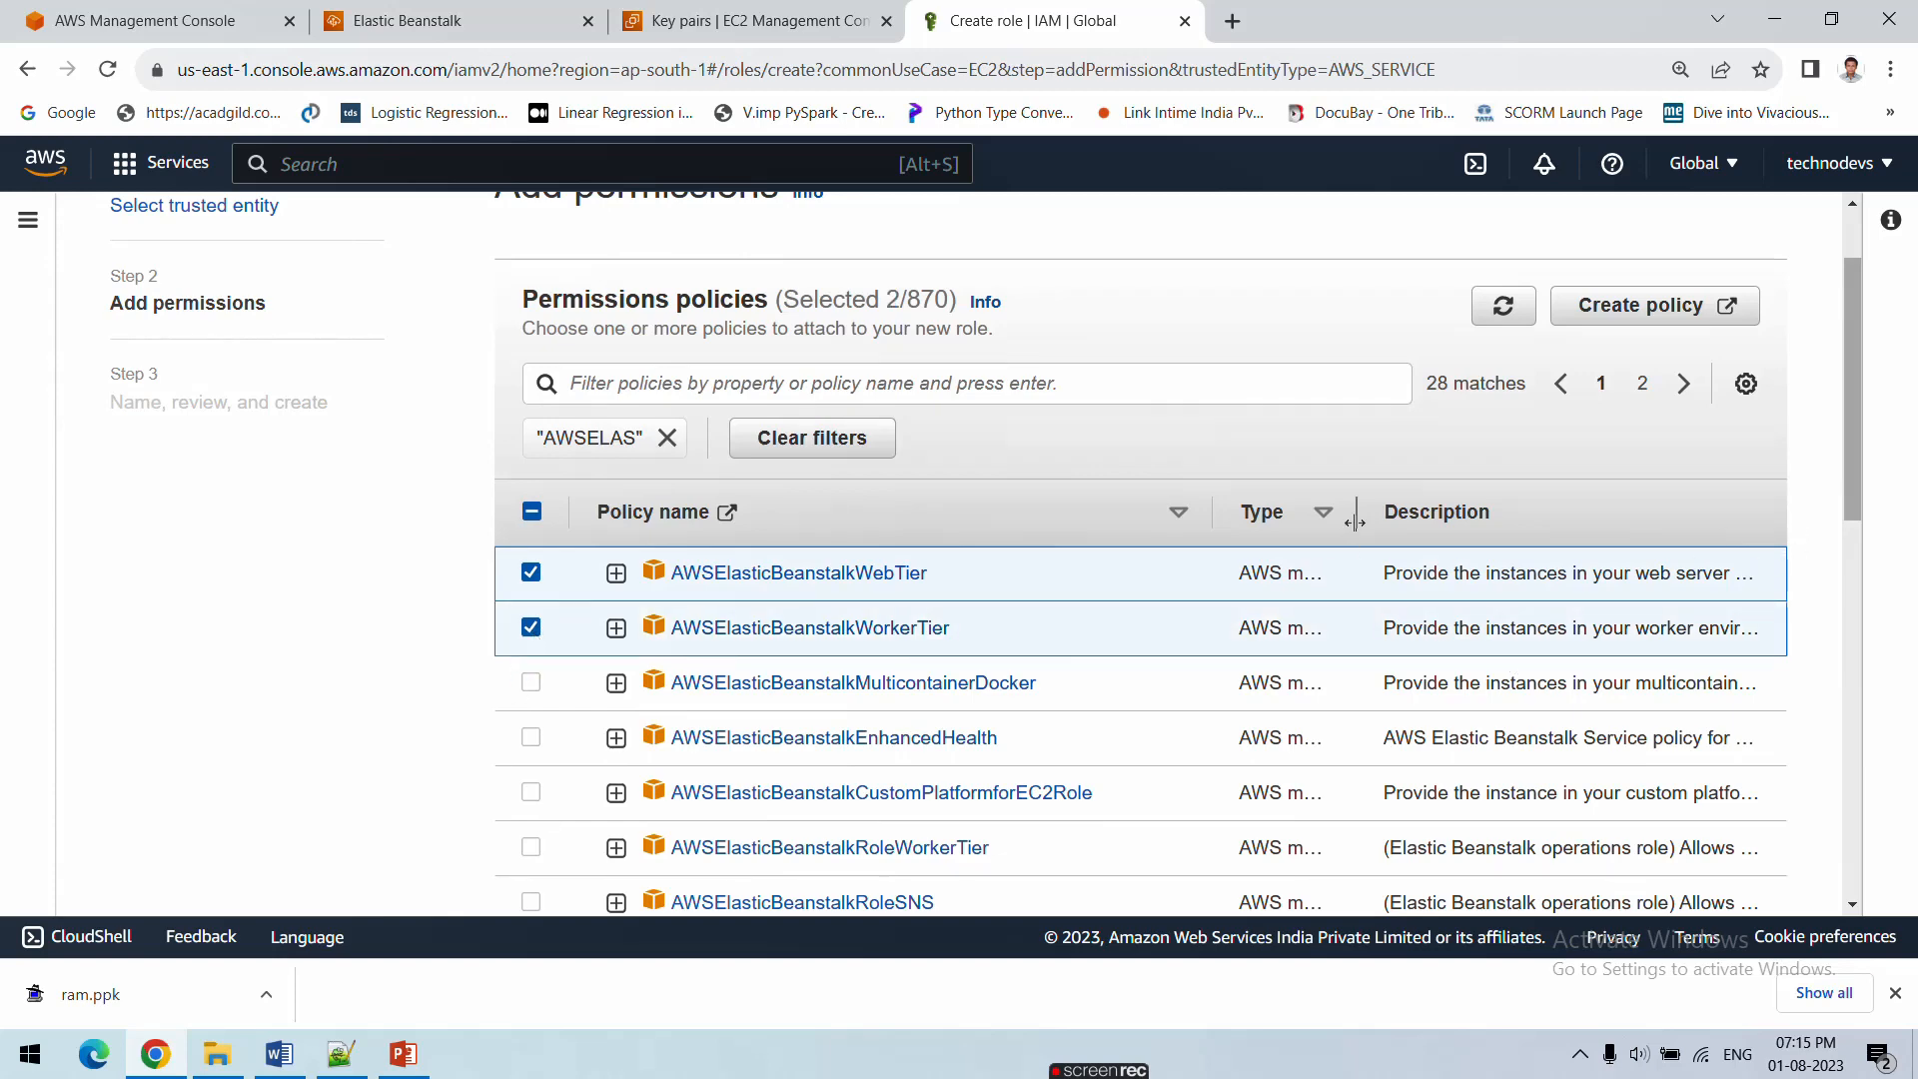
drag(1211, 518, 1028, 527)
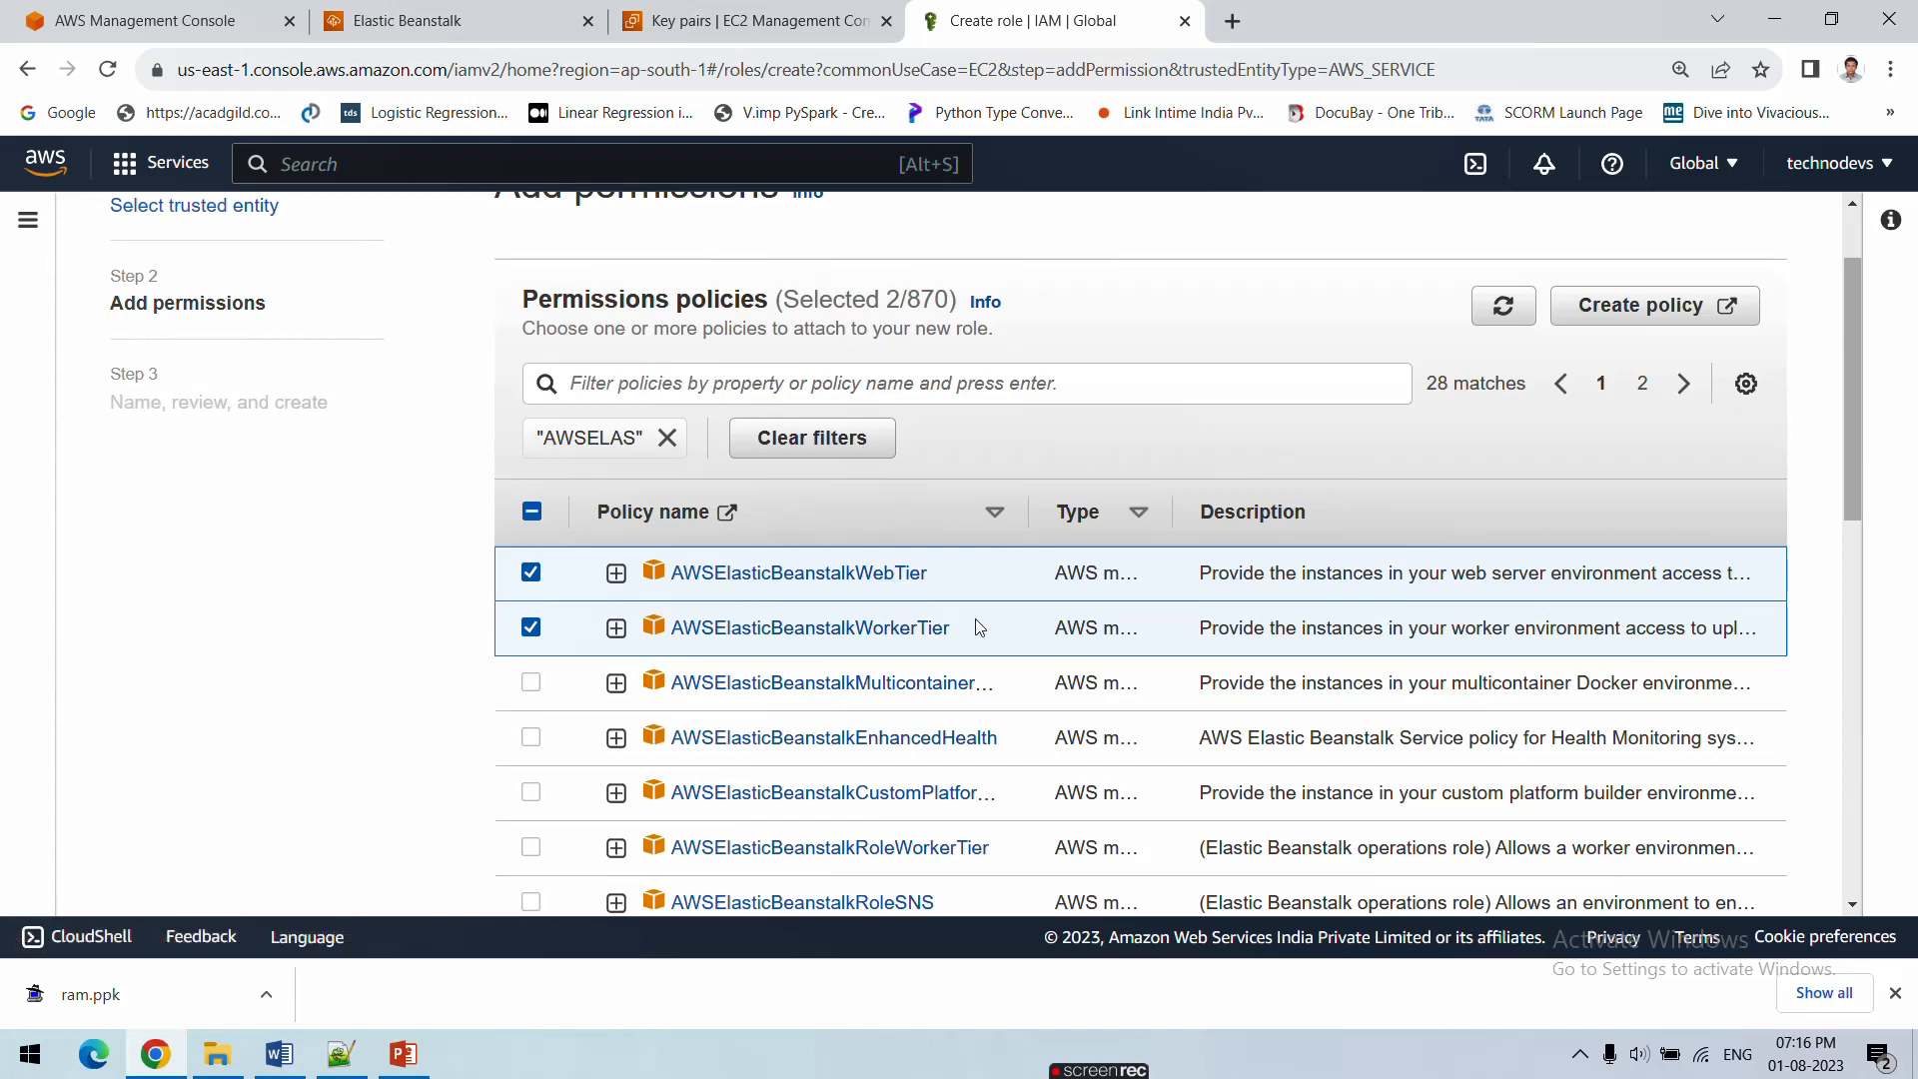
Switch to the PowerPoint slide and compare the selected policies with the permissions it lists
drag(982, 627, 651, 644)
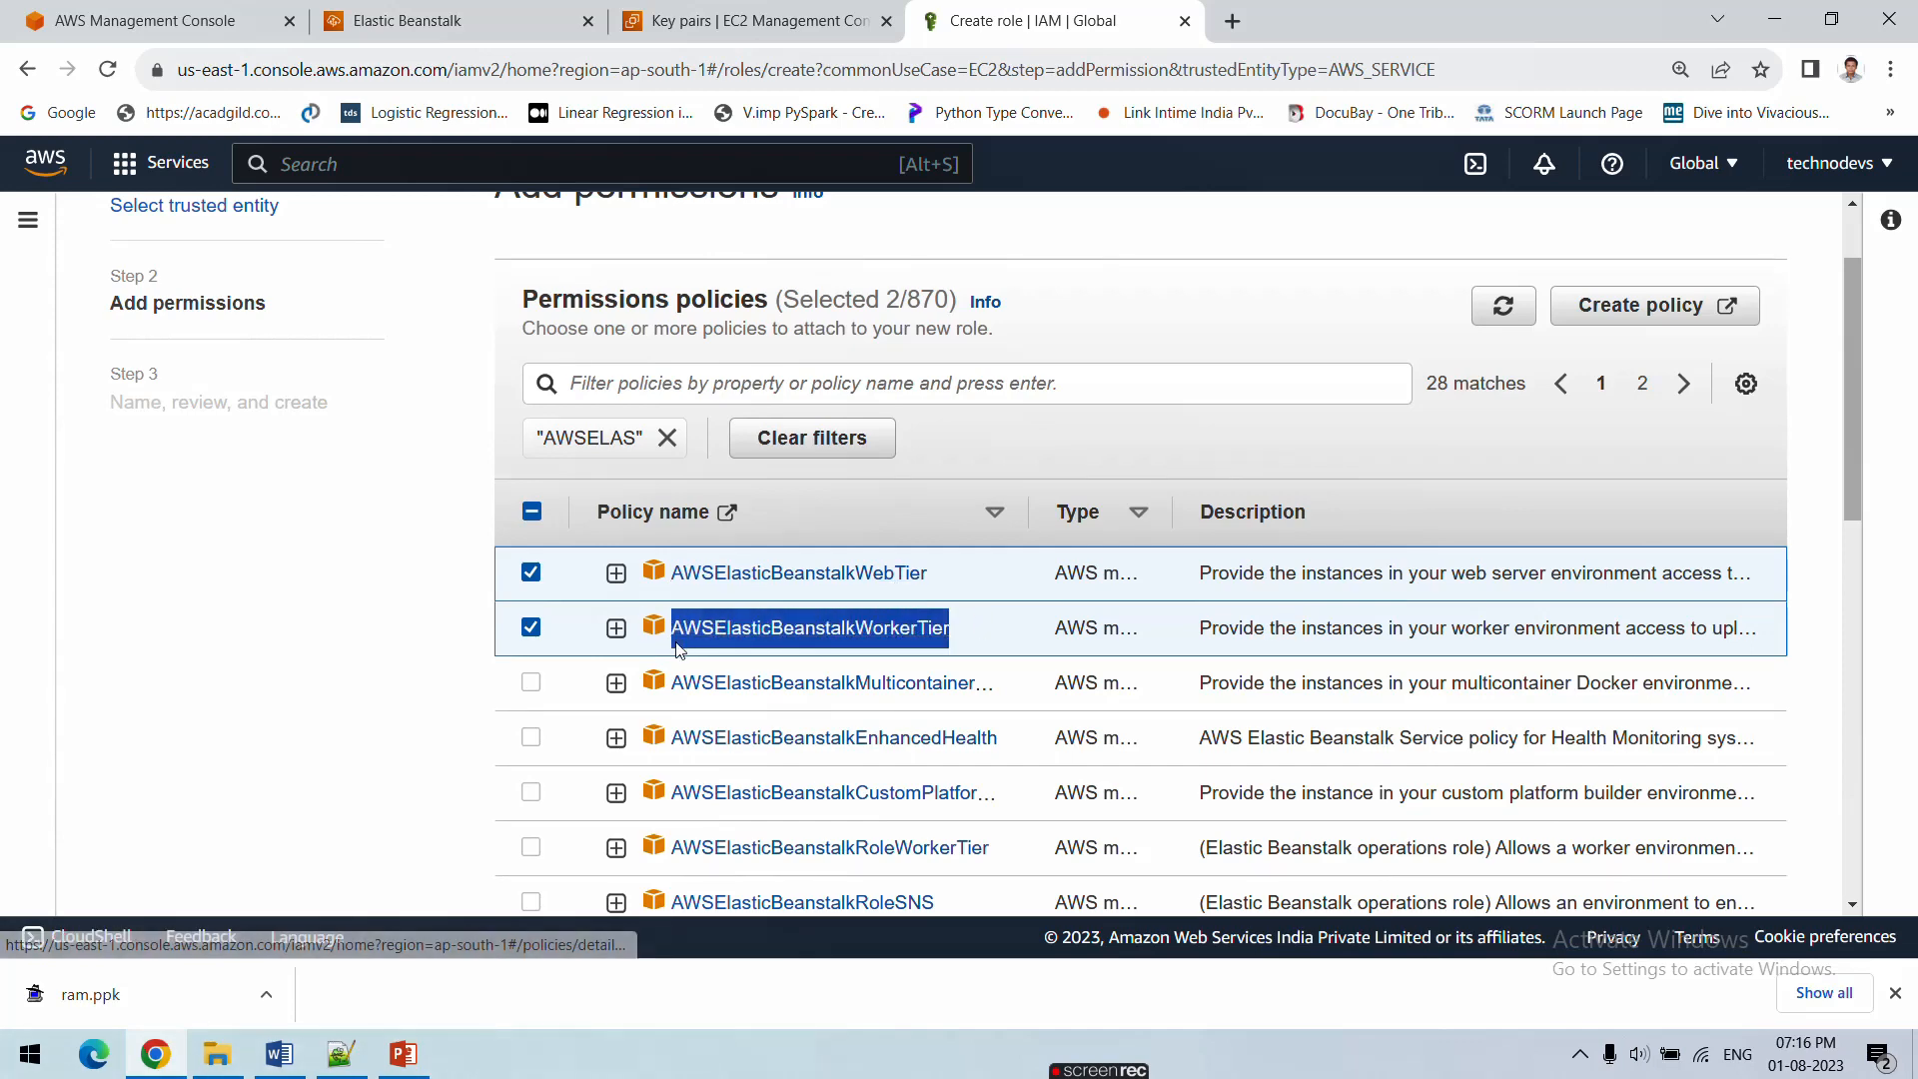
click(408, 715)
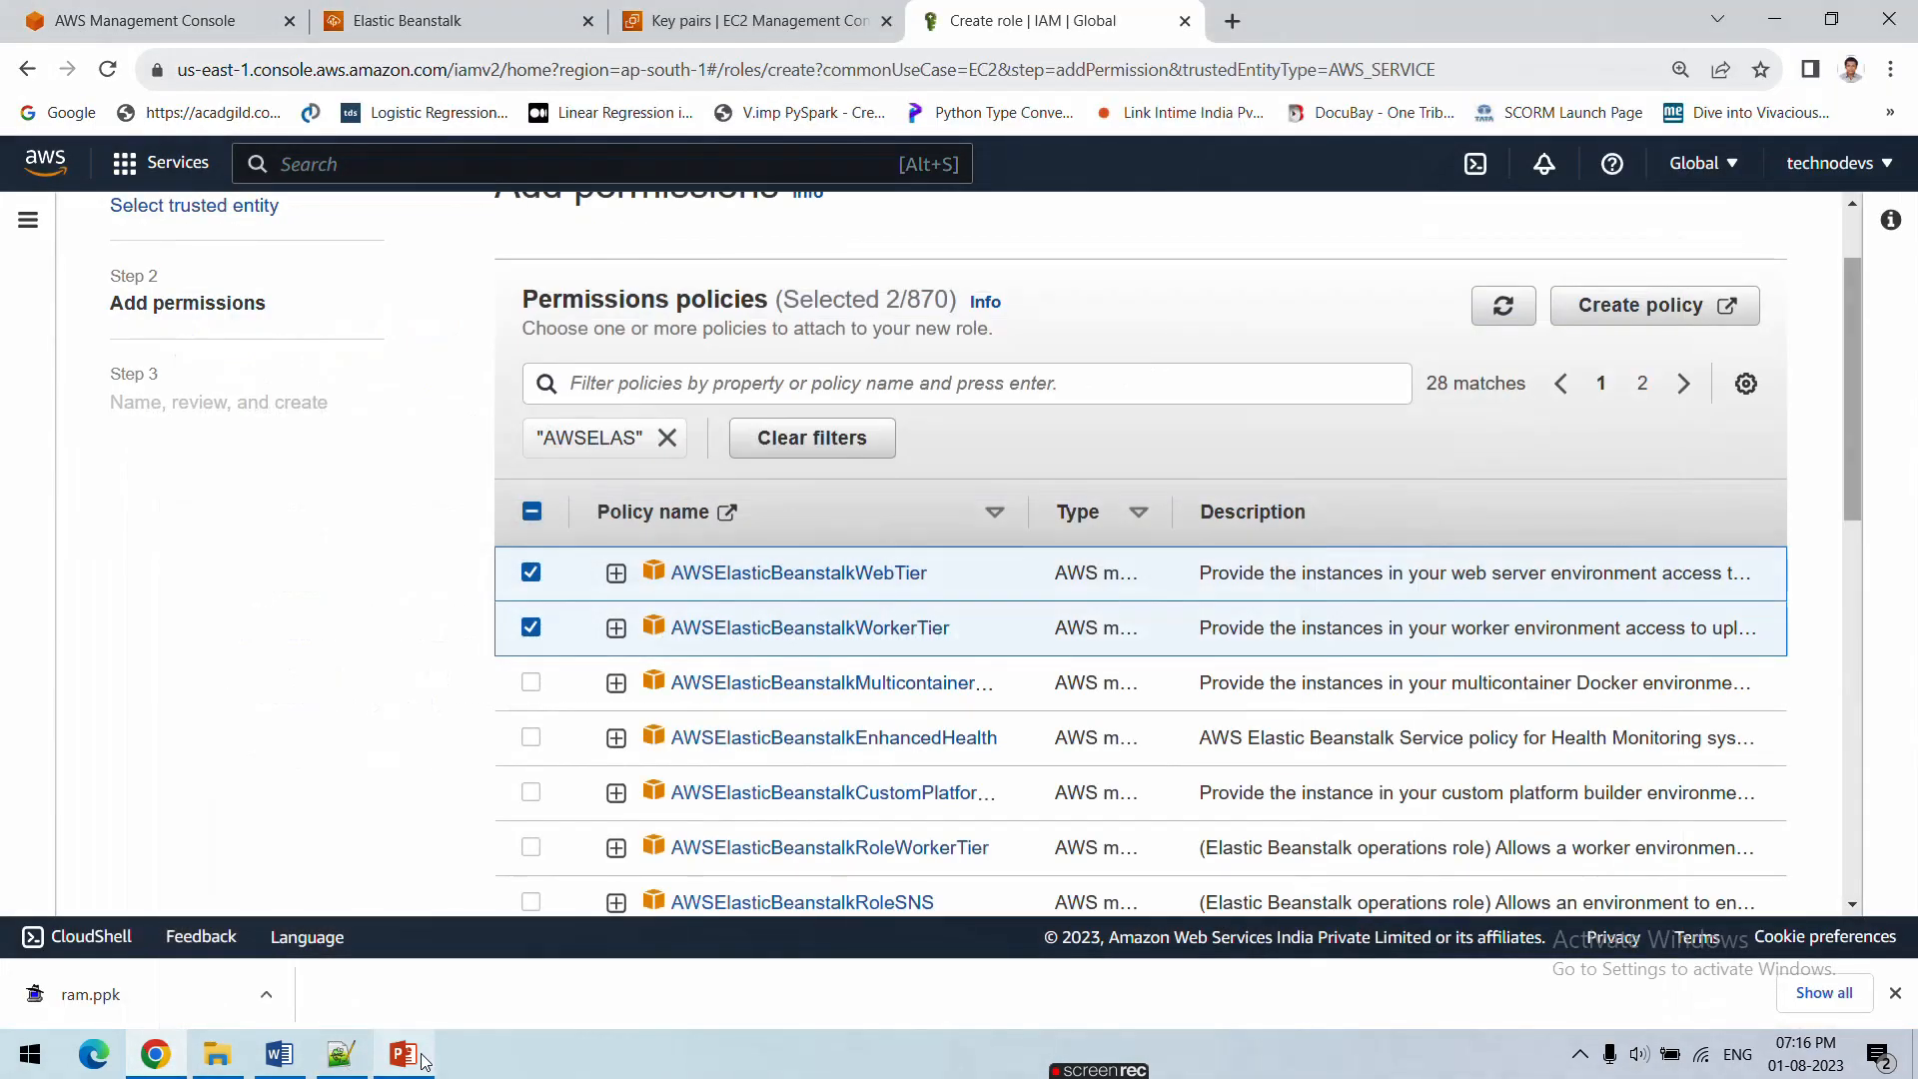
click(419, 1057)
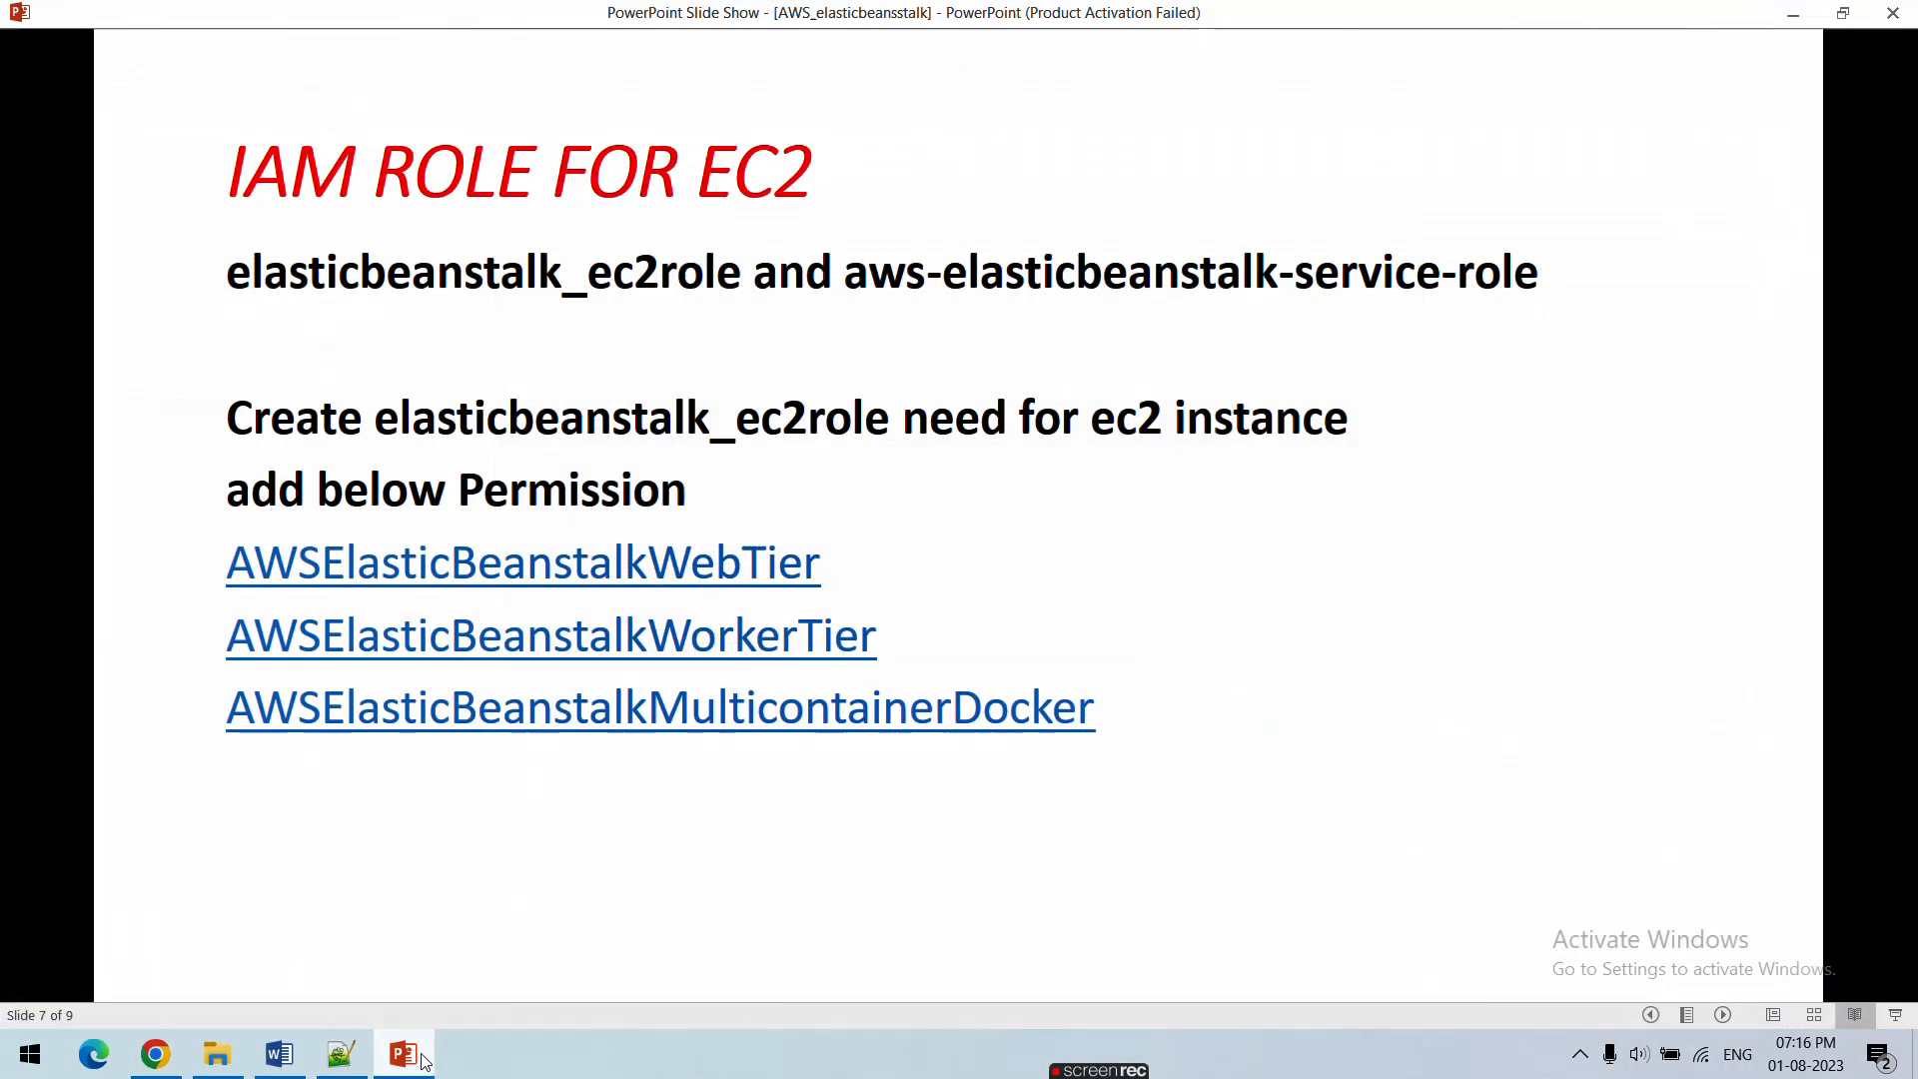
Return to the role's permissions list in Chrome, add the AWSElasticBeanstalkMulticontainerDocker policy, and widen the policy name and type columns
click(423, 1057)
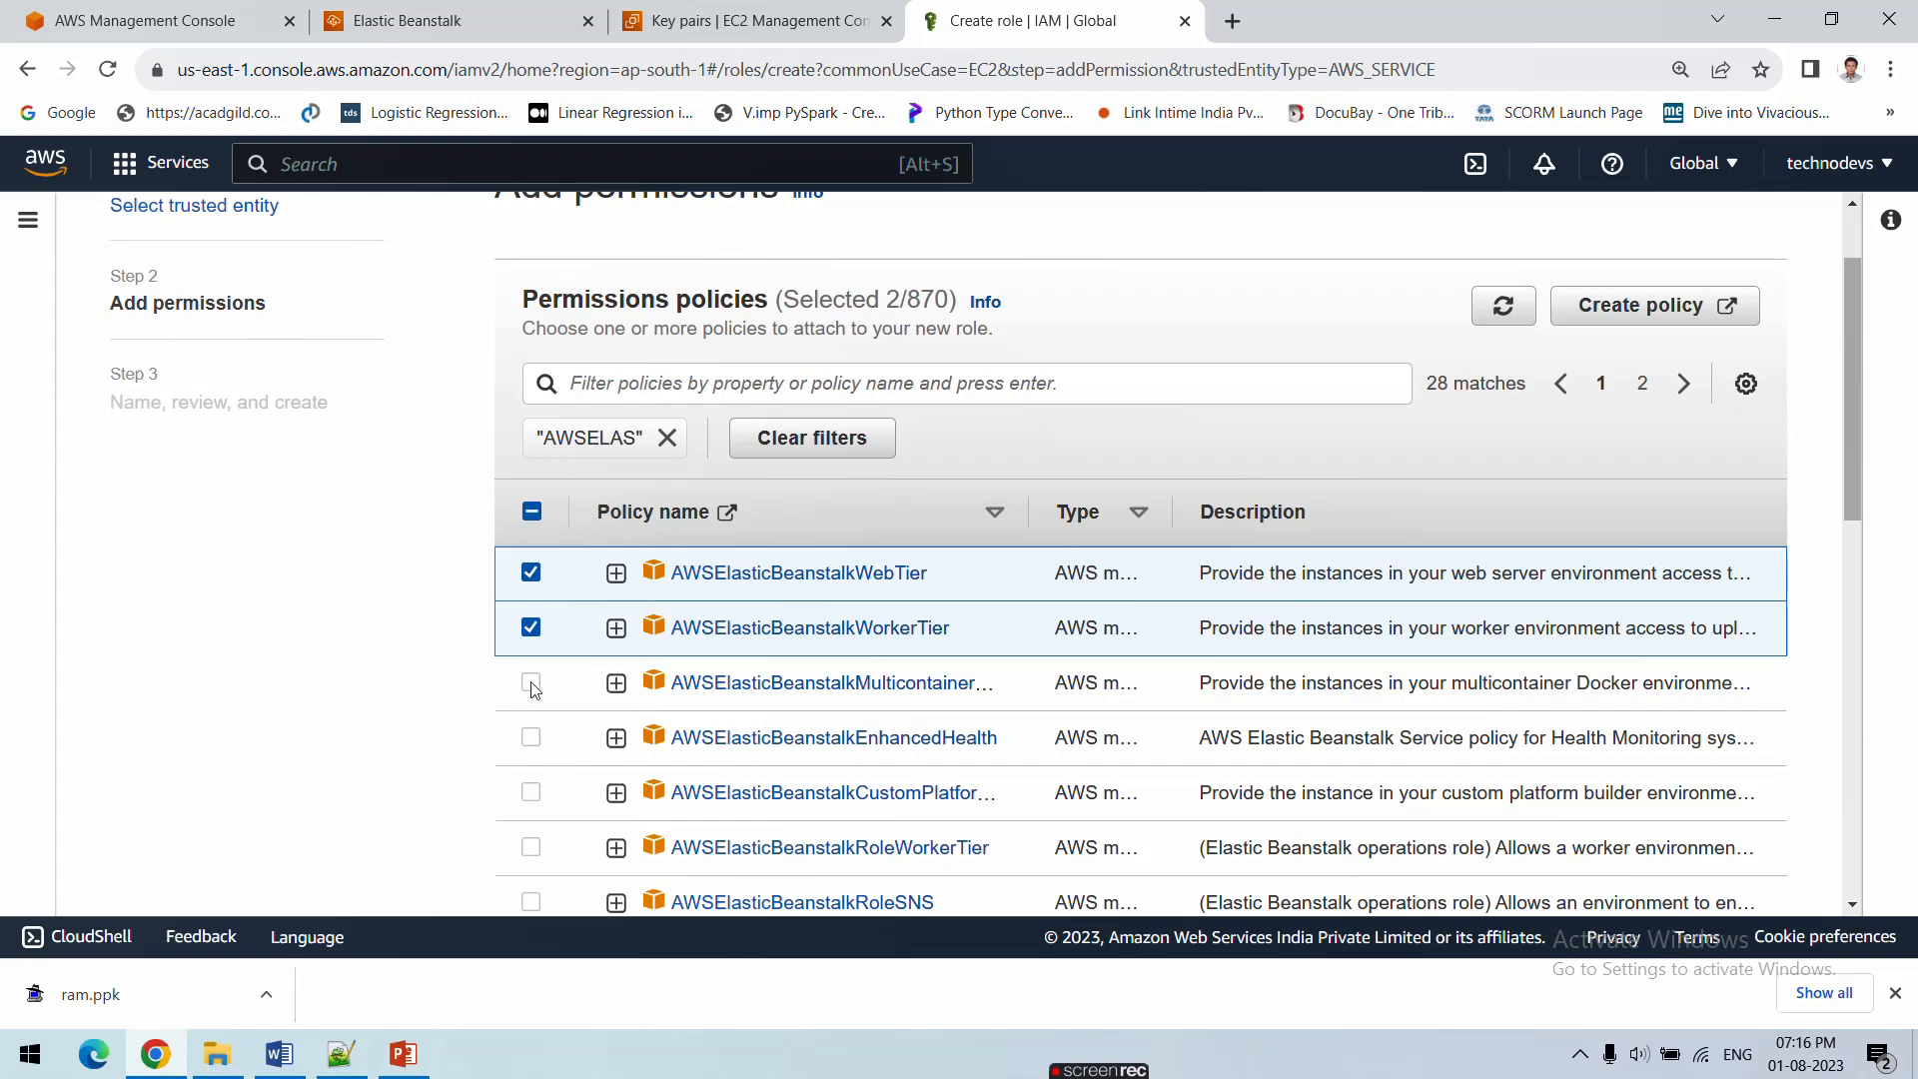
click(532, 684)
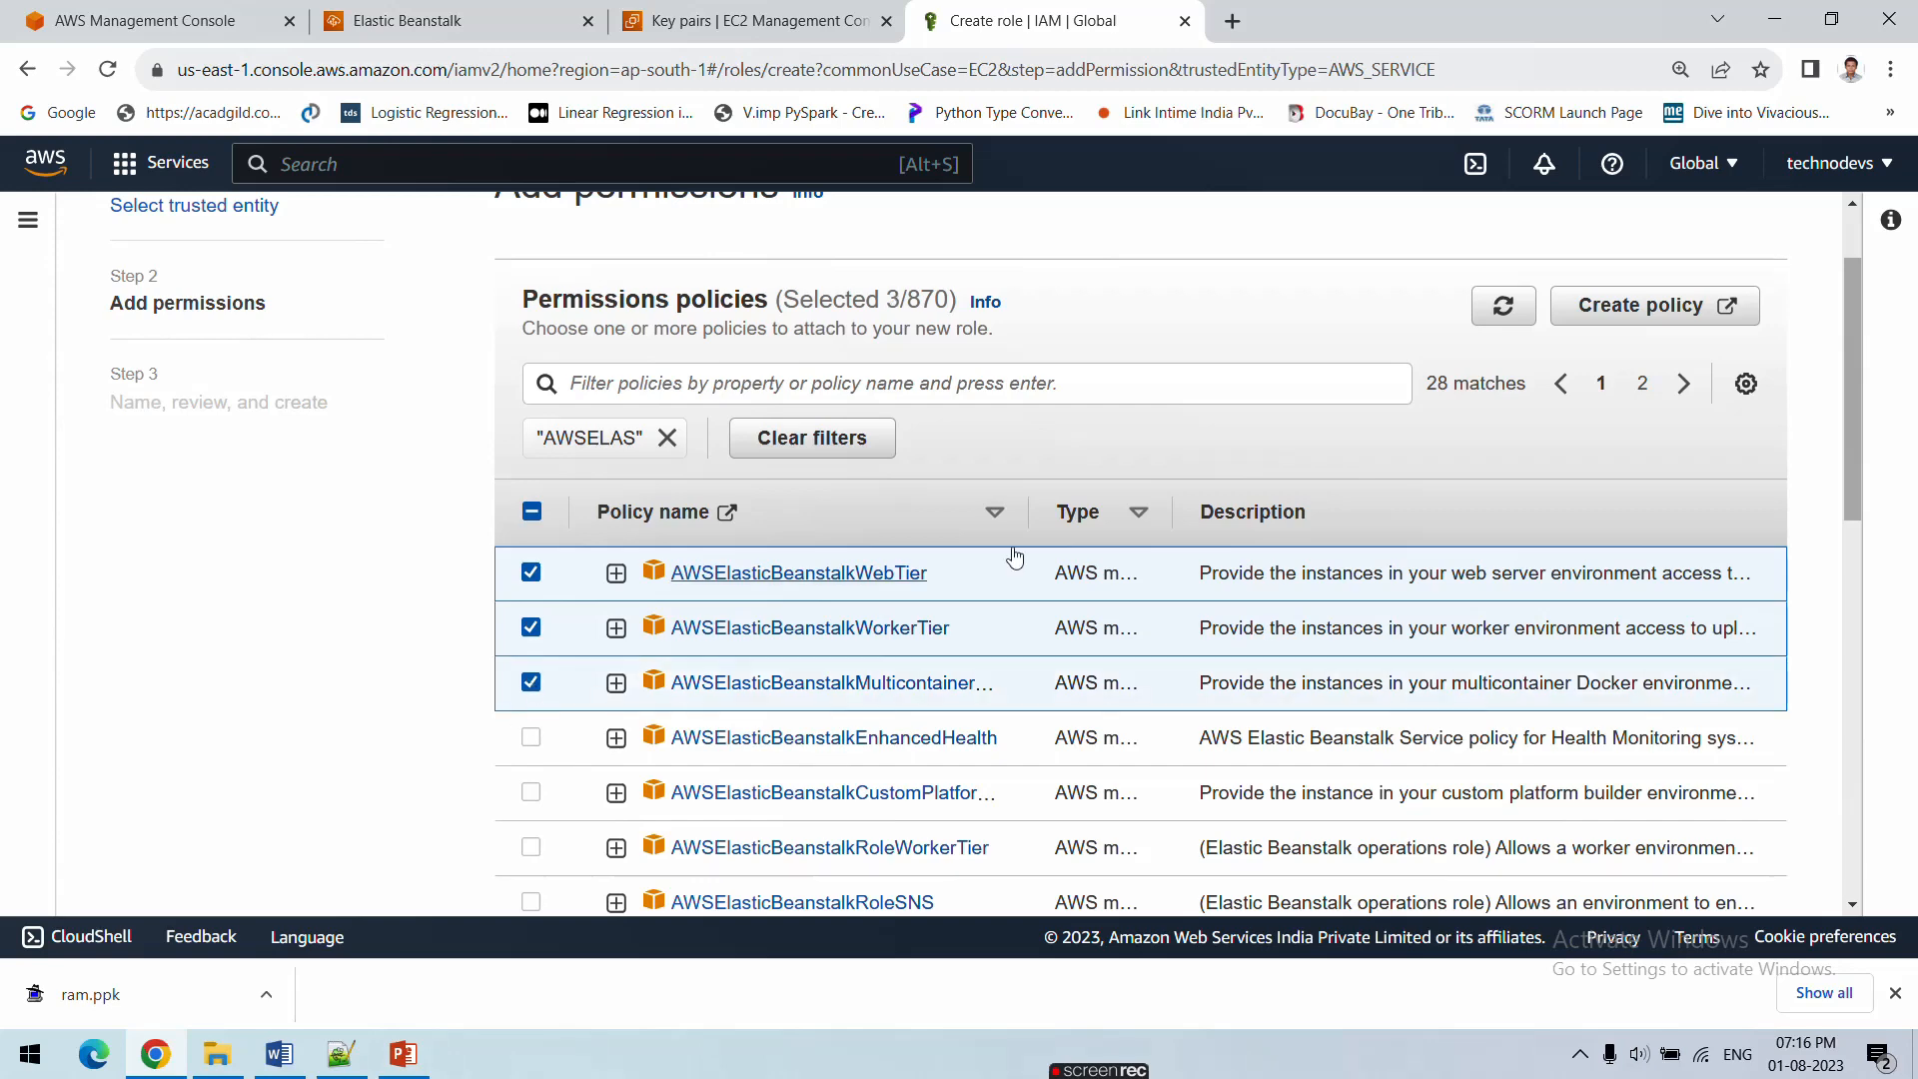
drag(1027, 514, 1056, 518)
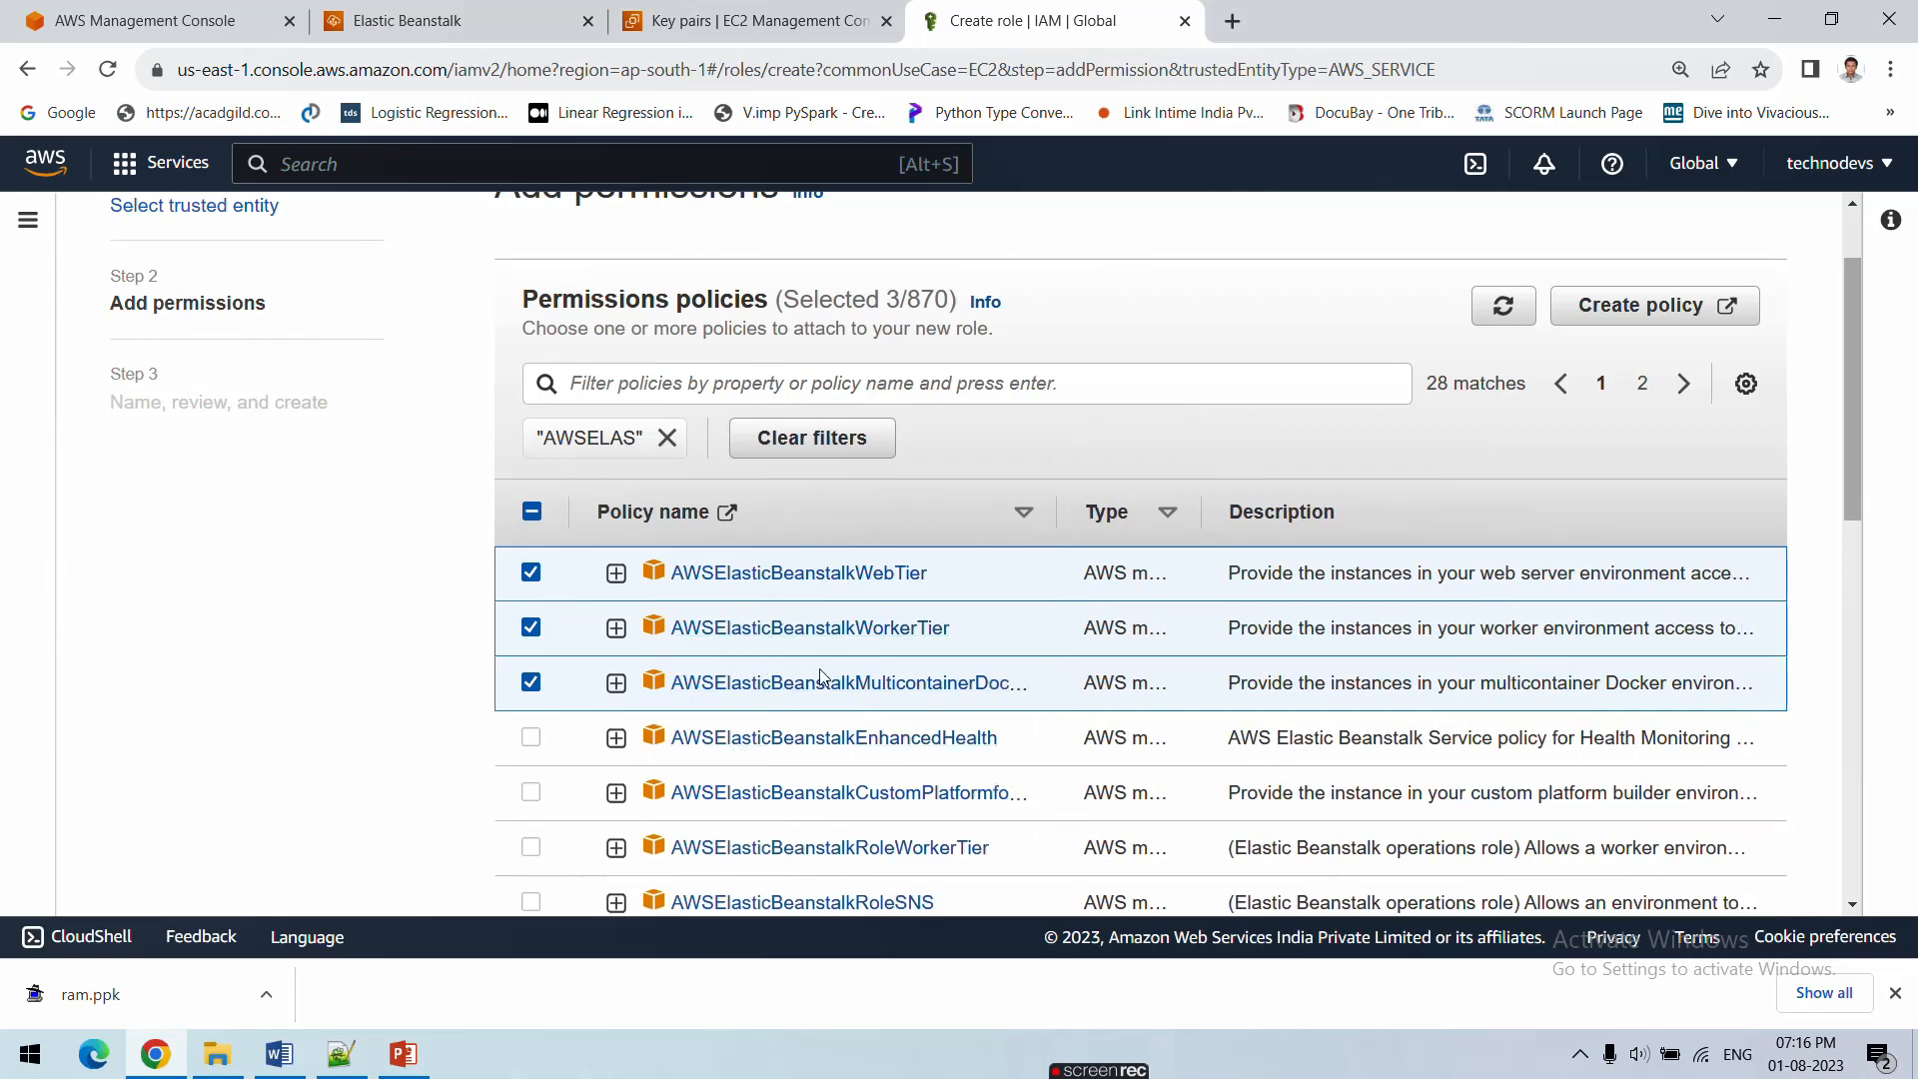
drag(1058, 511, 1108, 514)
drag(1253, 513, 1371, 518)
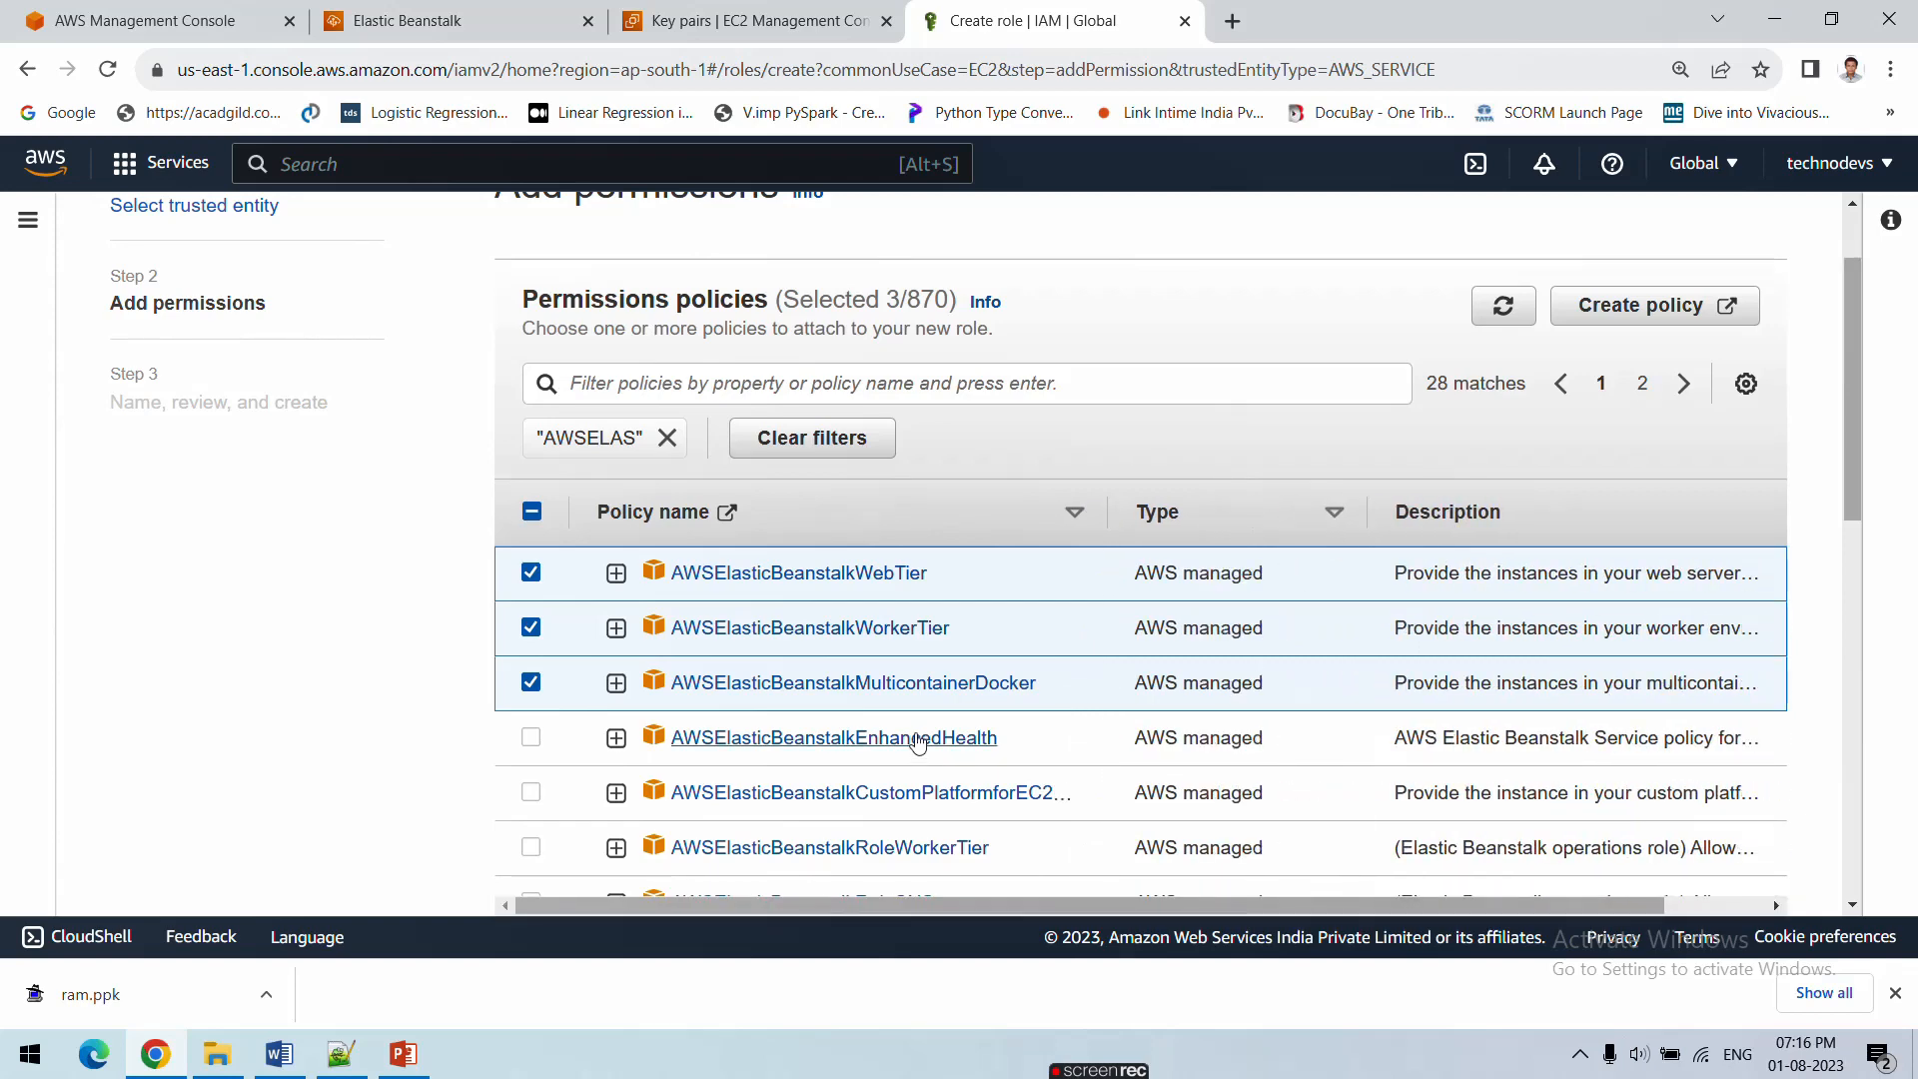
drag(964, 579, 678, 582)
Continue to the role details, enter Myec2role as the role name, and check the role naming on the PowerPoint slide
scroll(622, 611, down, 10)
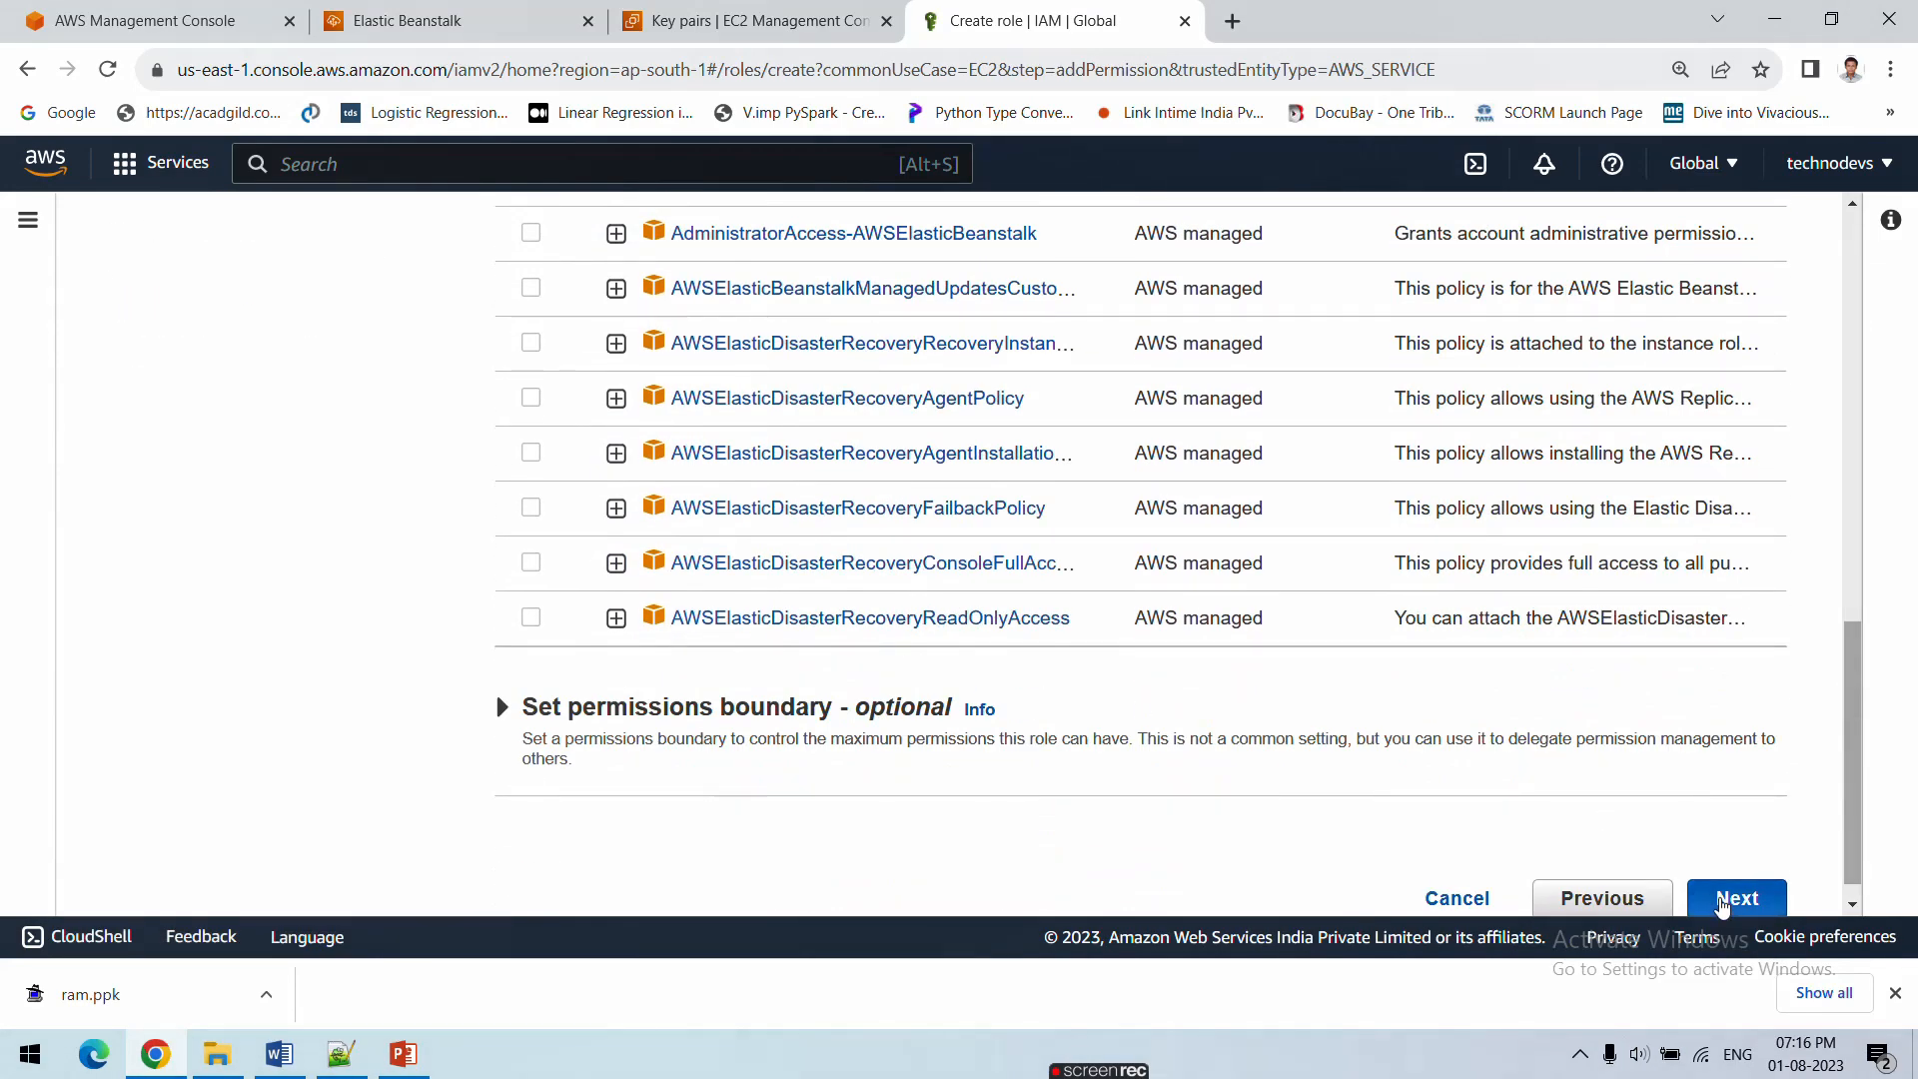
click(1720, 900)
click(636, 447)
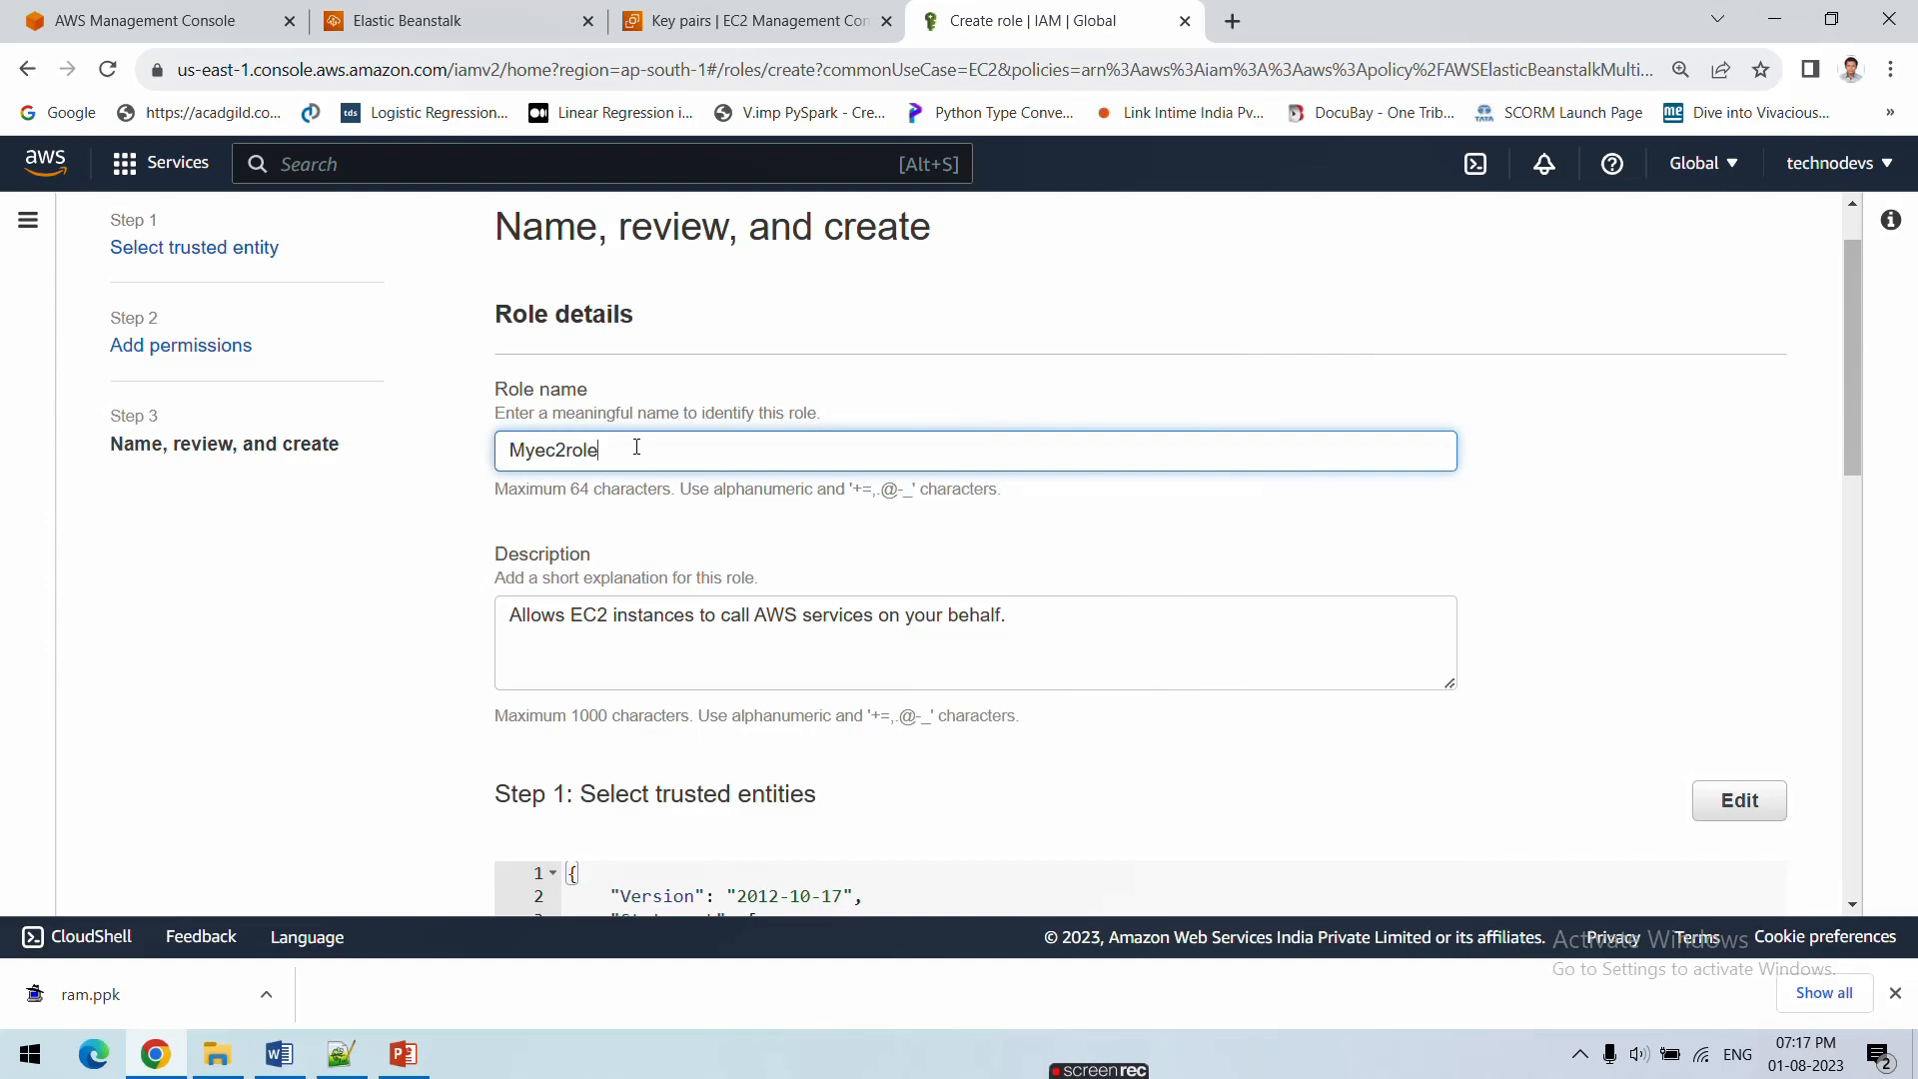
click(404, 1055)
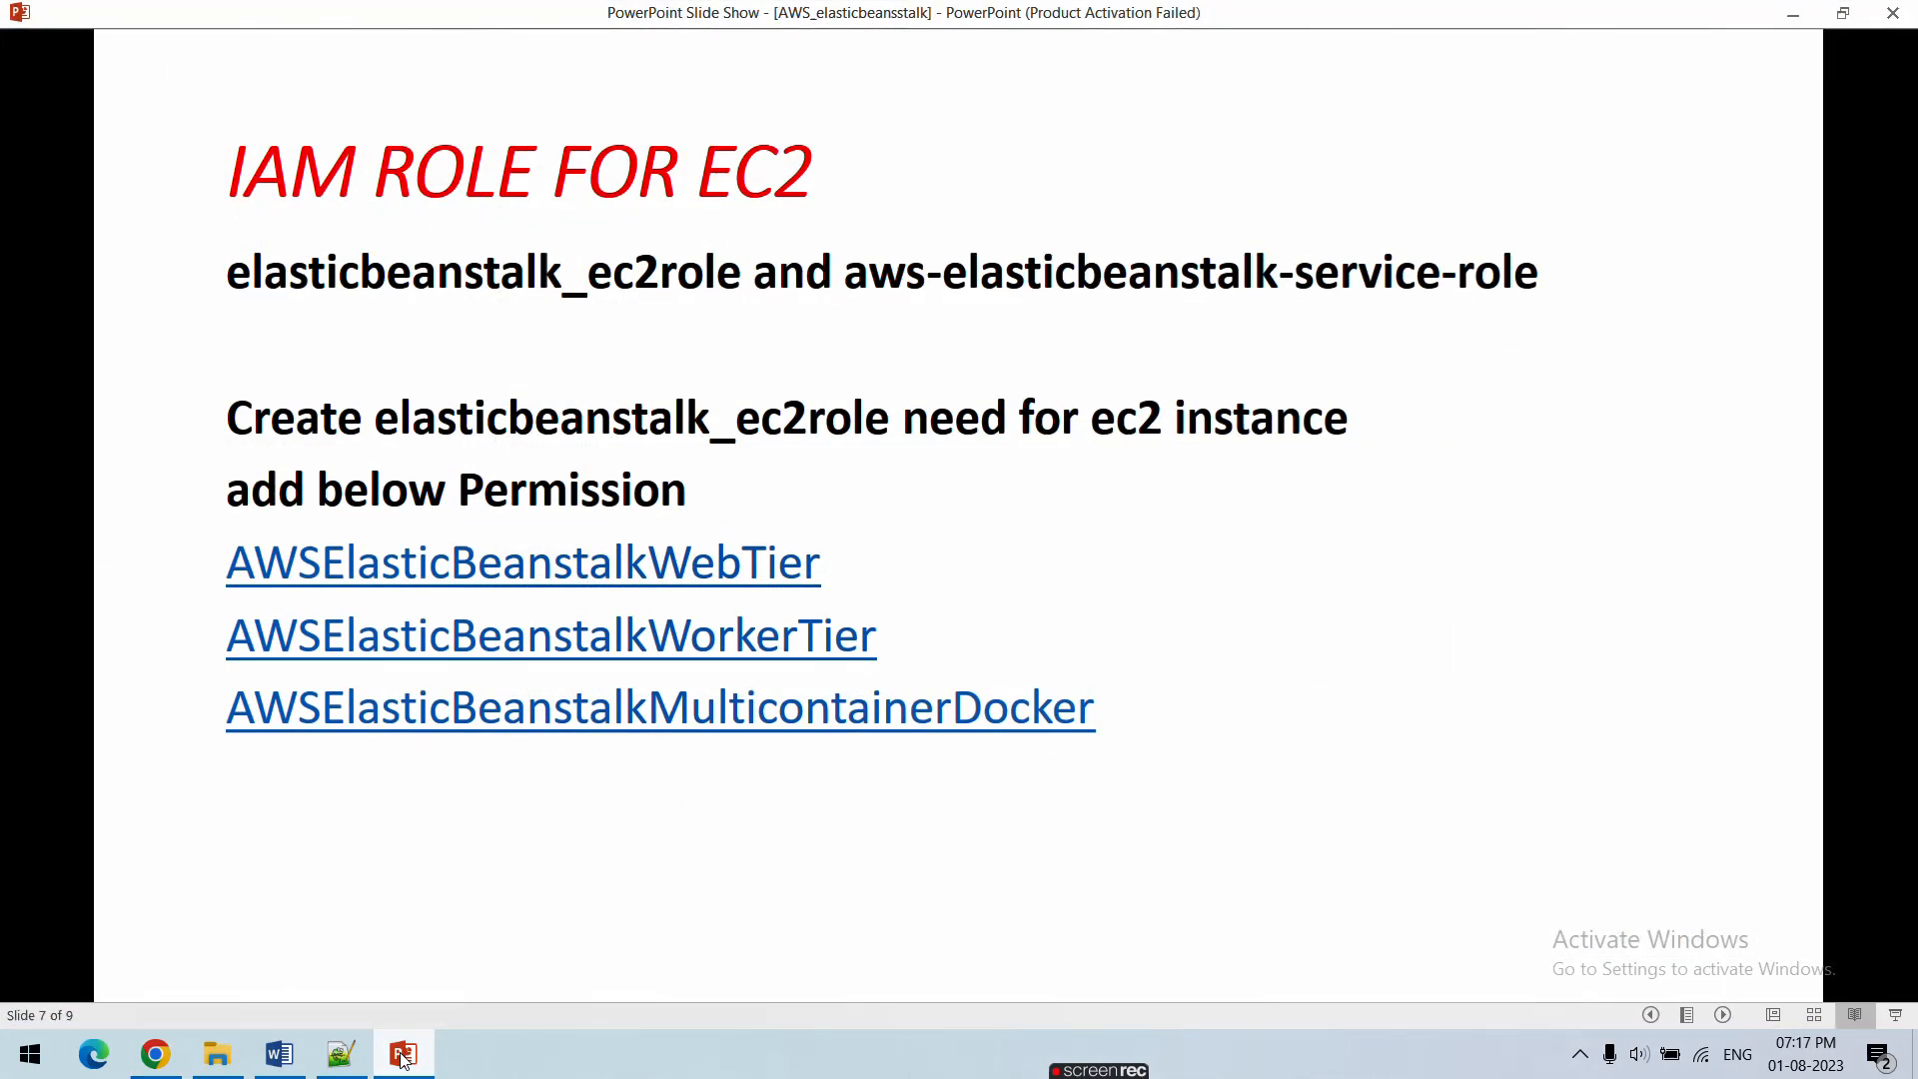
click(404, 1055)
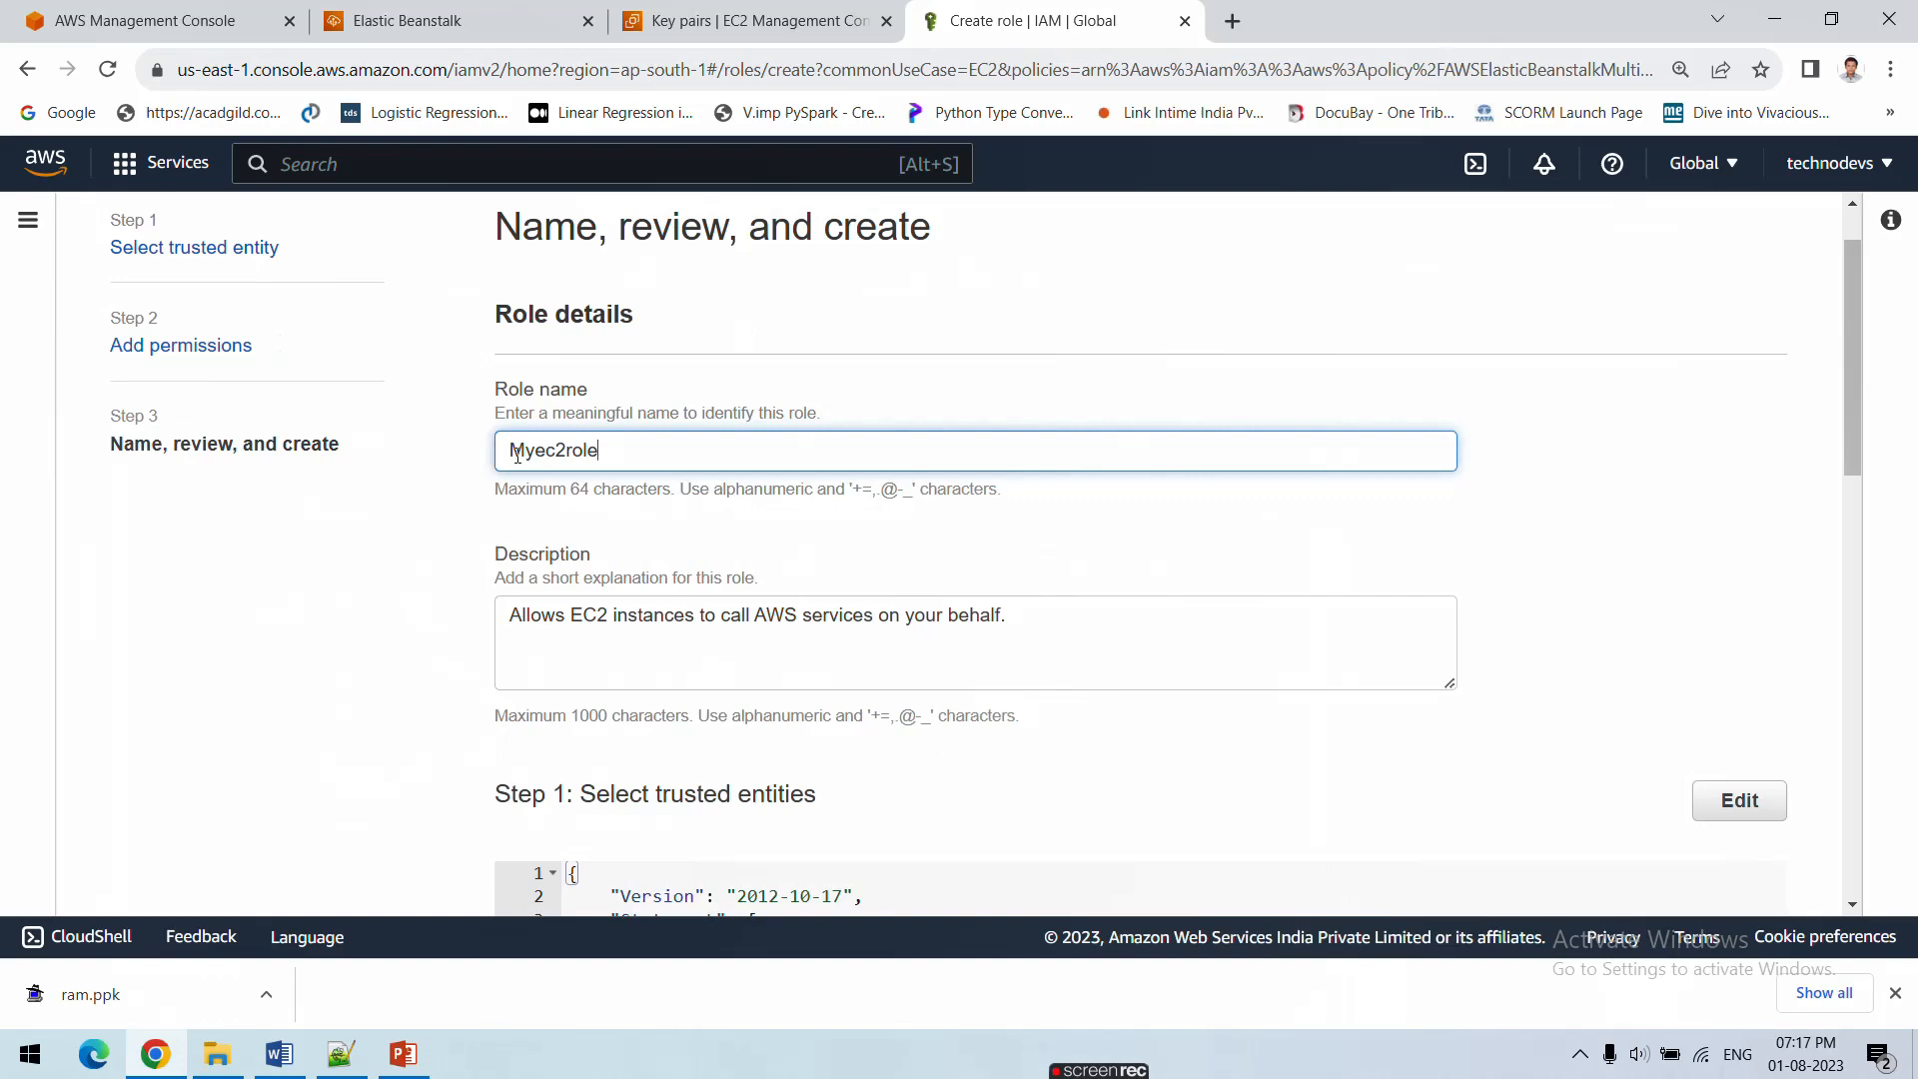
Change the role name to elasticbeanstalk_myec2role and create the role
text(e)
text(lasticb)
text(e)
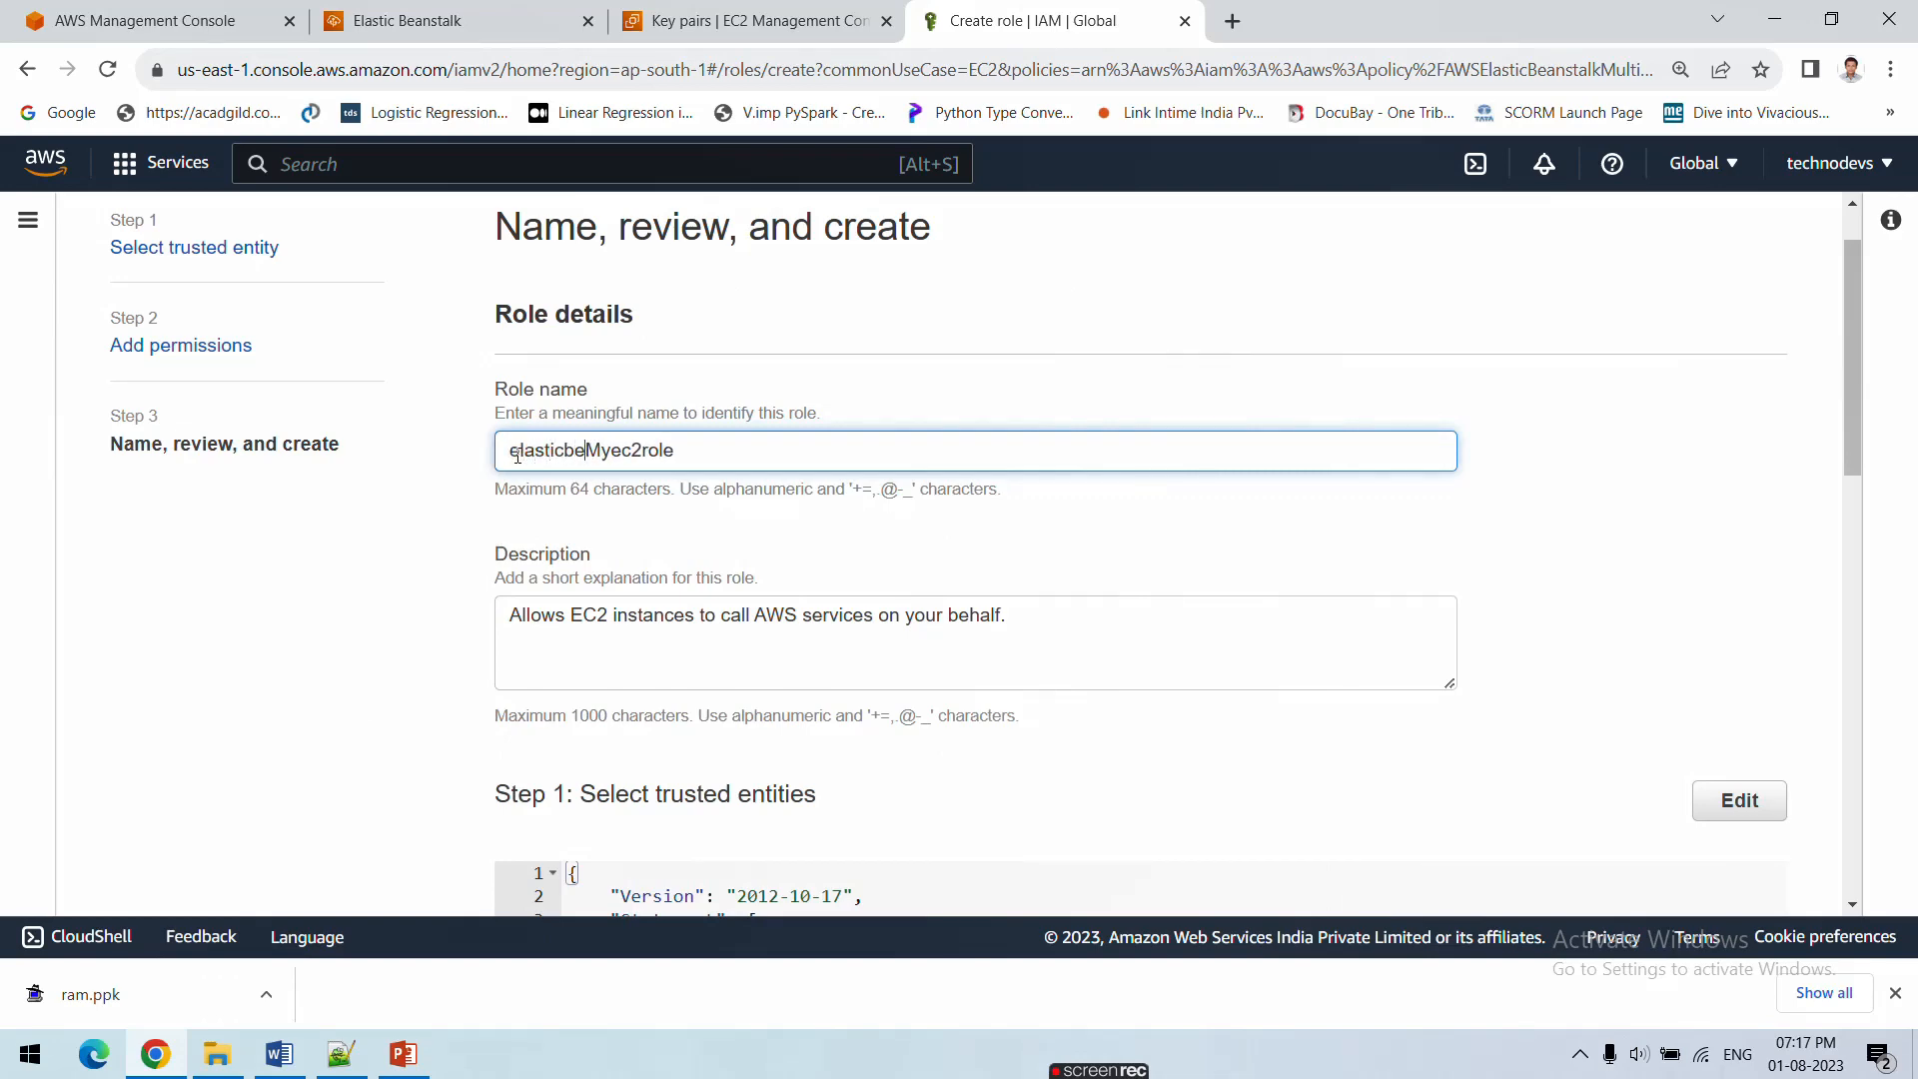
text(anstalk_)
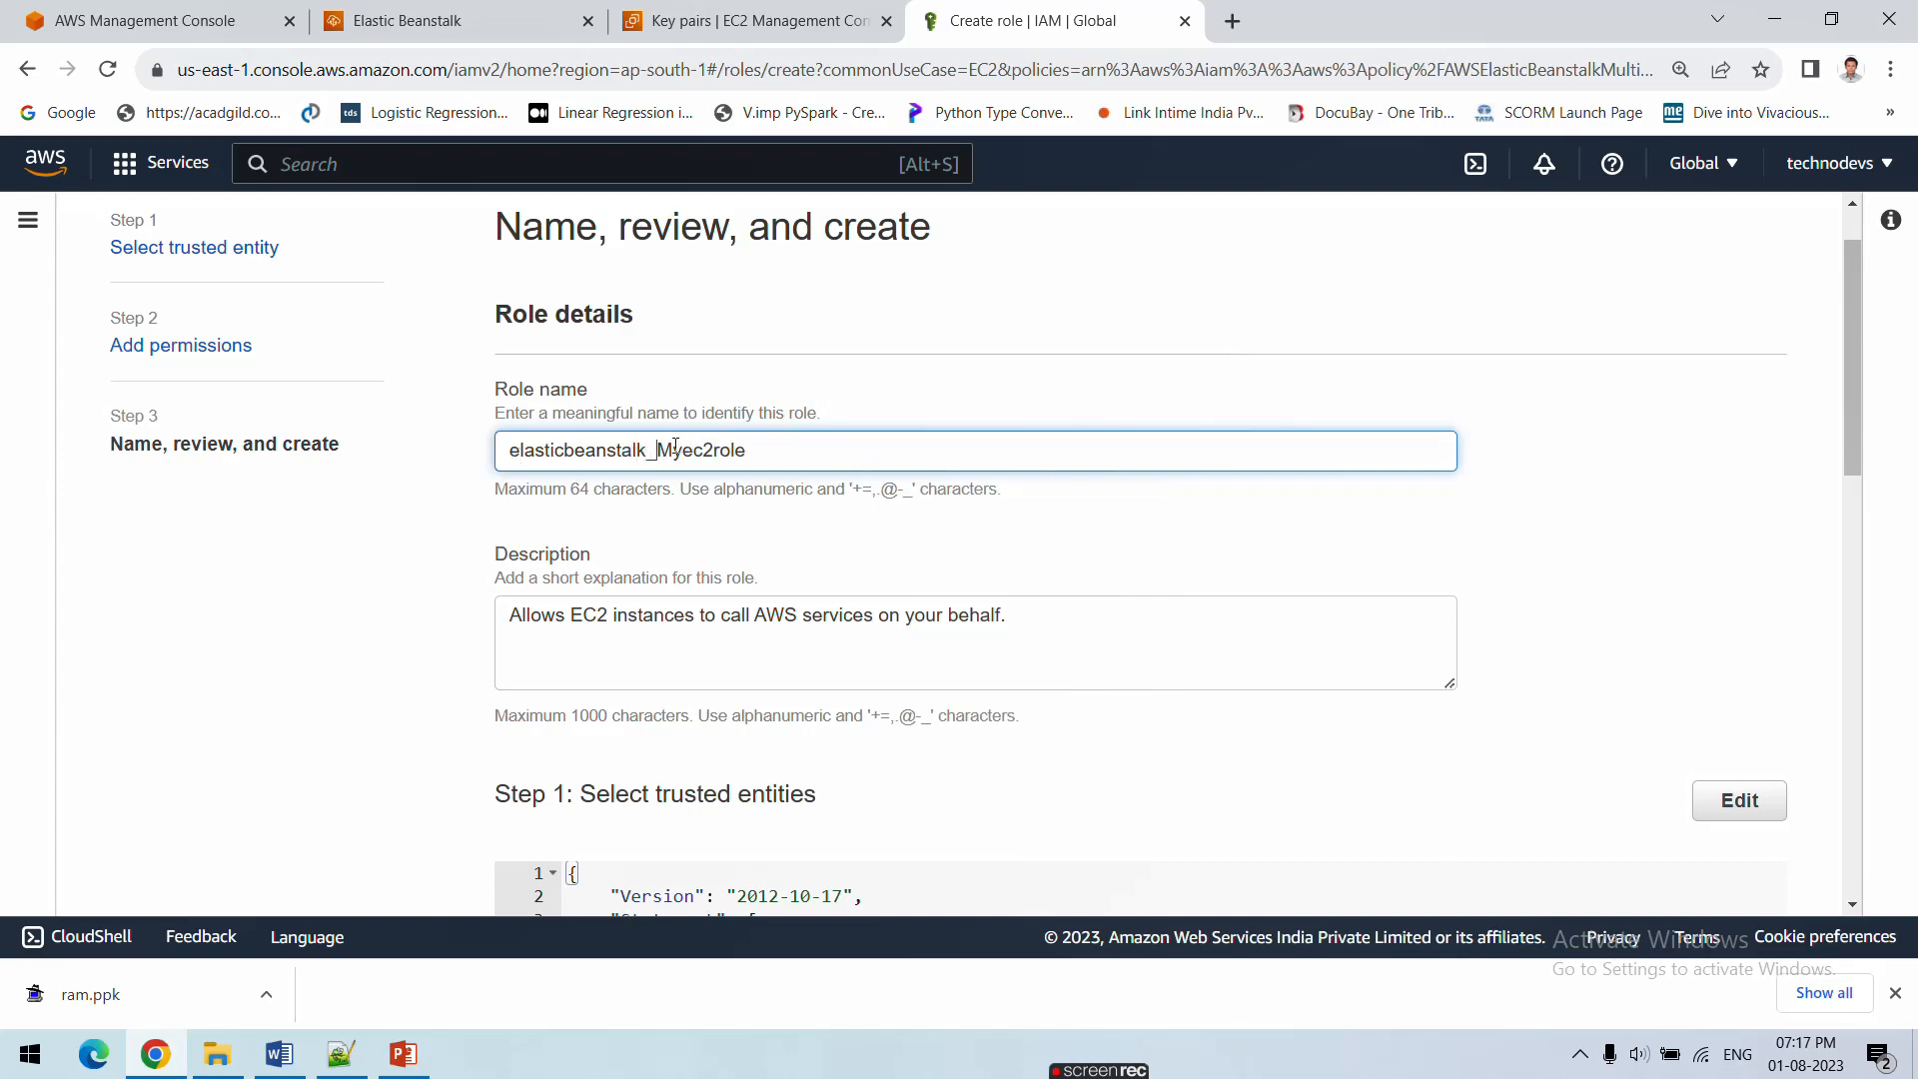
key(Delete)
text(m)
scroll(1121, 595, down, 13)
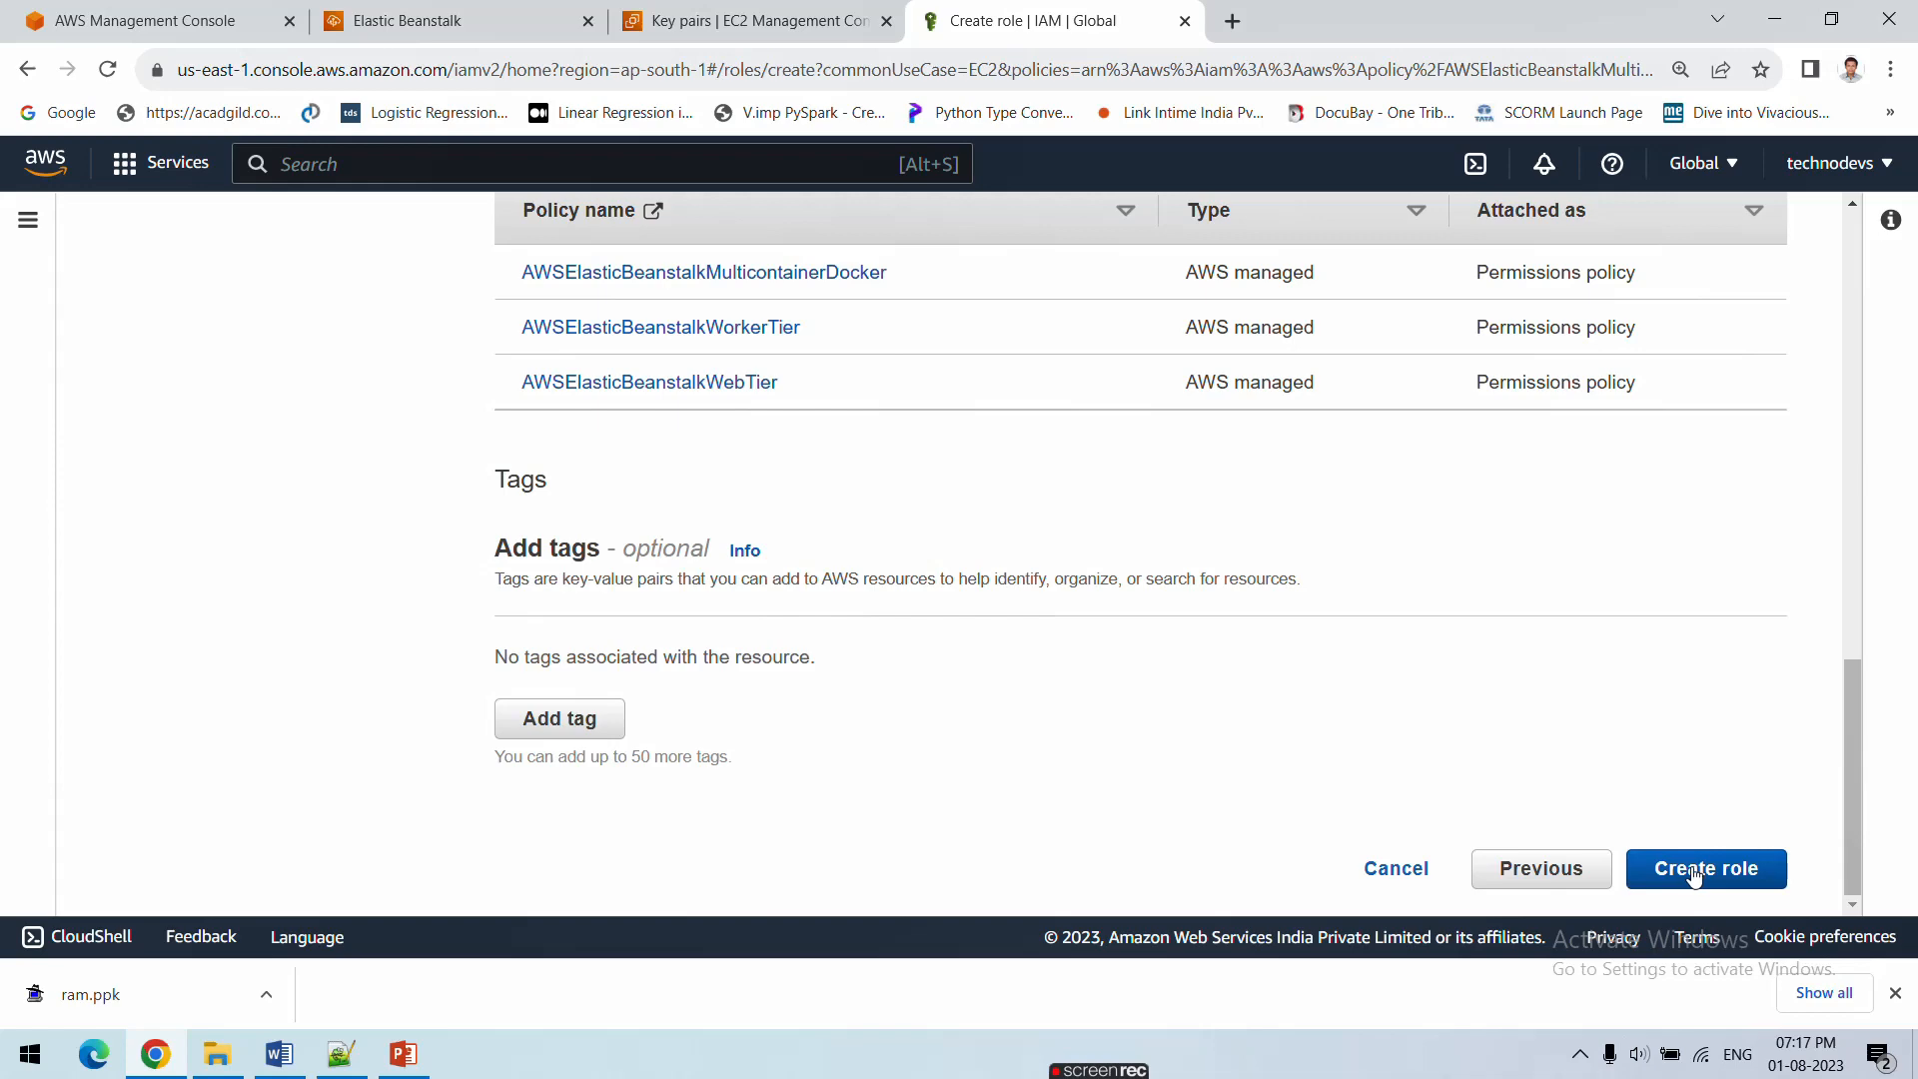
click(1692, 874)
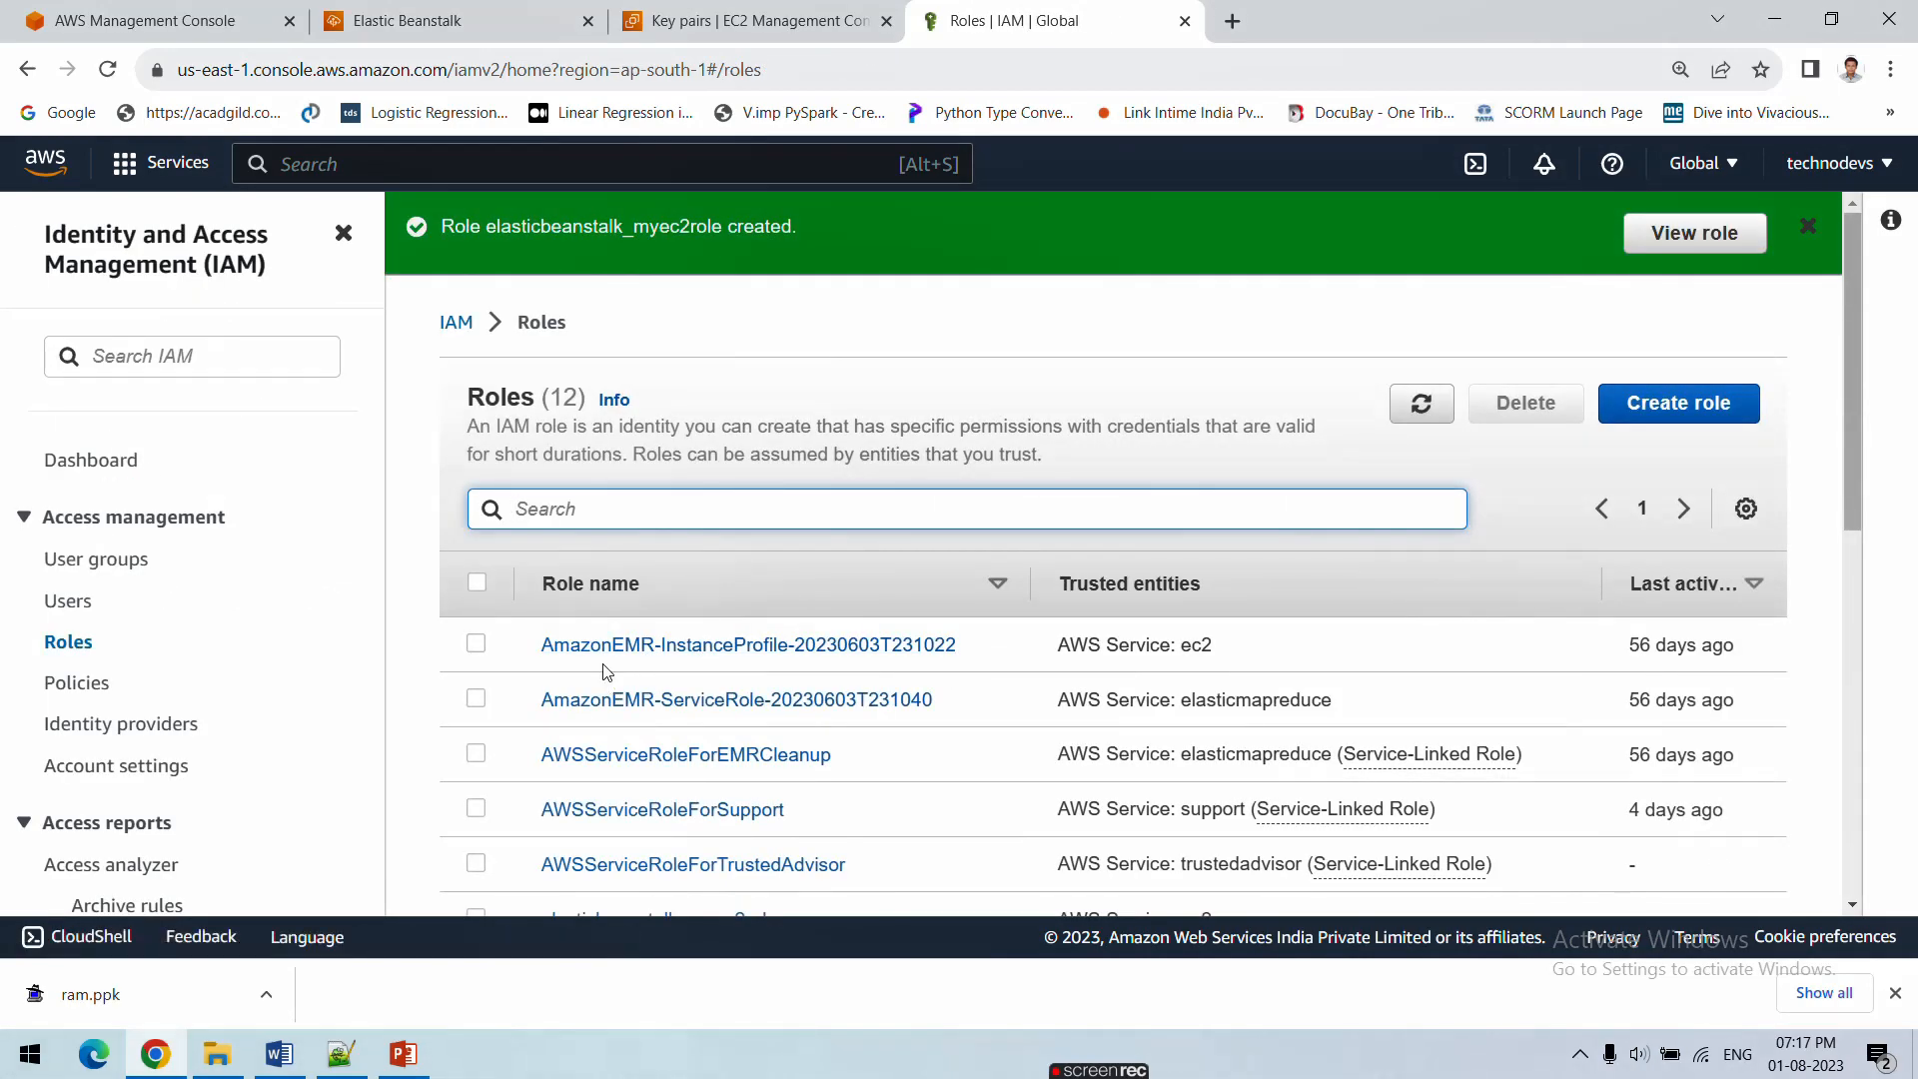
Search the IAM roles for elas and open elasticbeanstalk_myec2role to view its attached policies
text(elas)
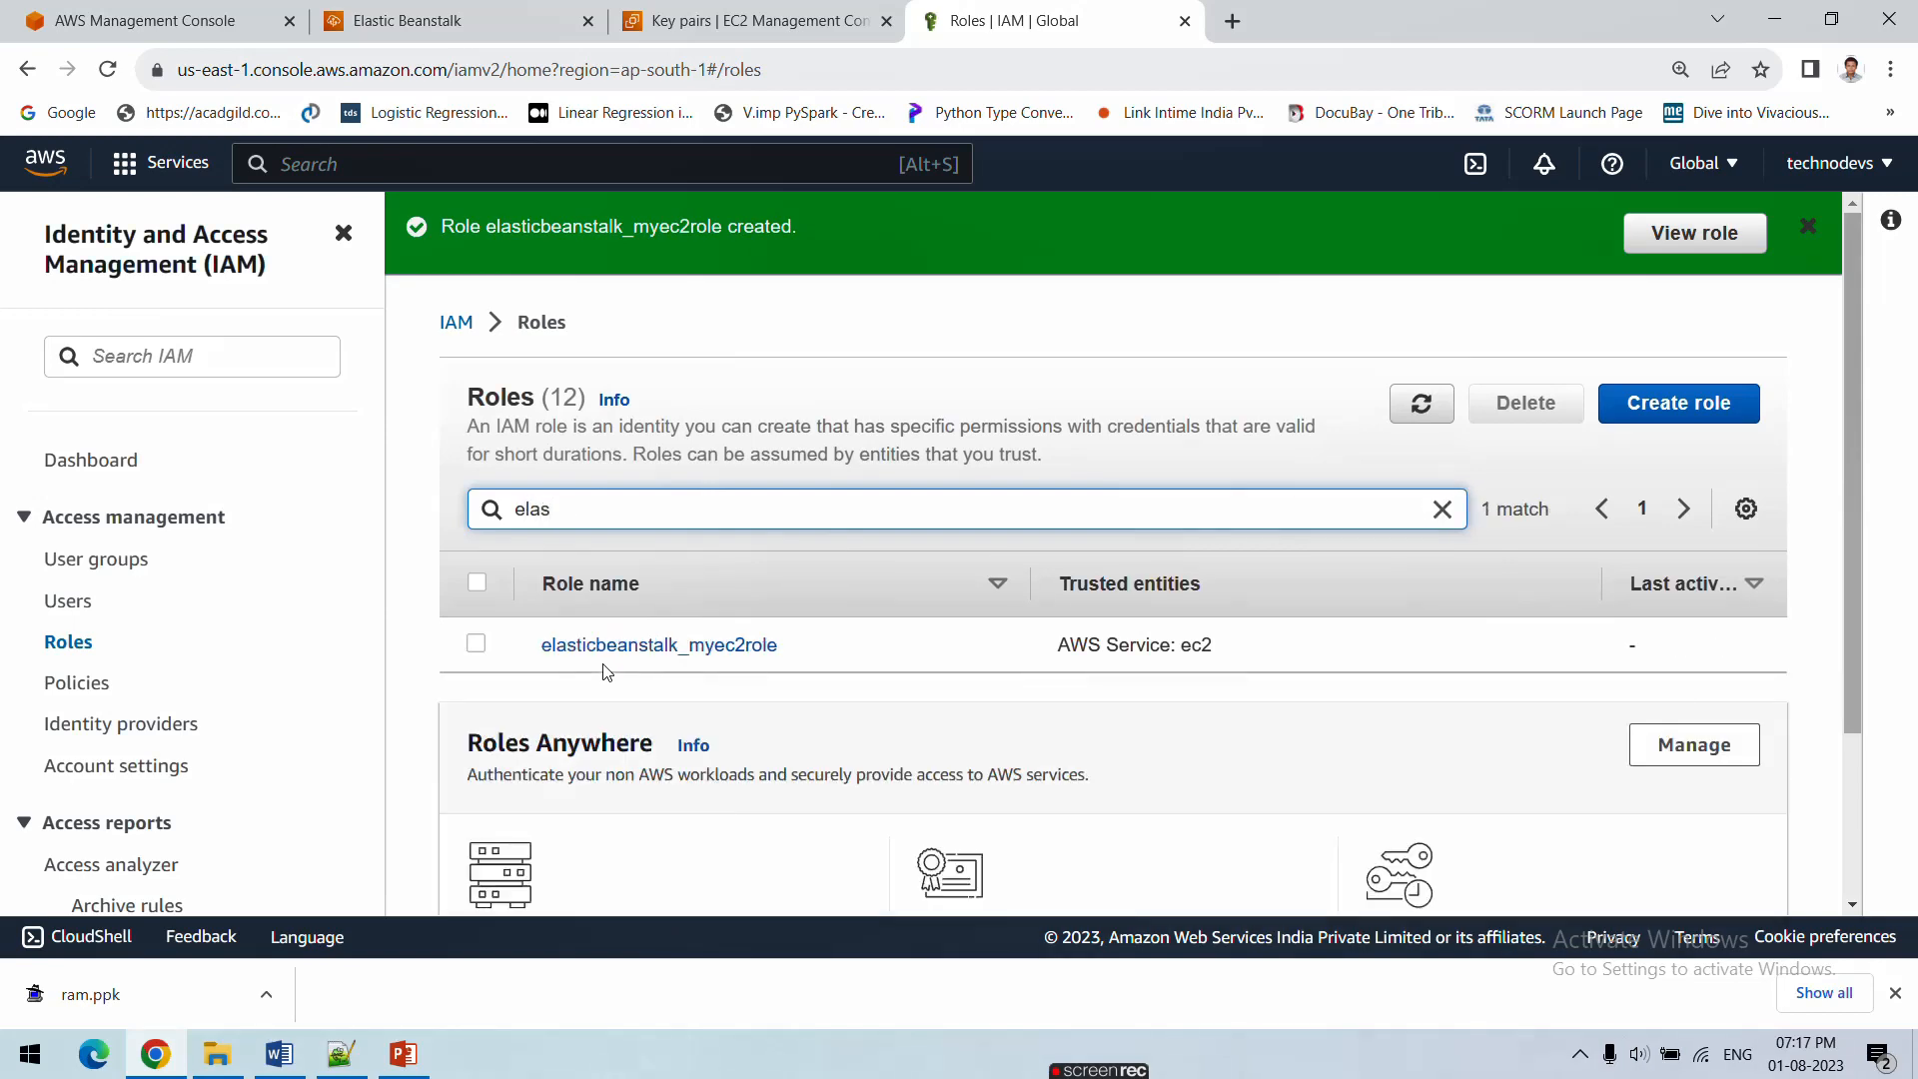
click(703, 650)
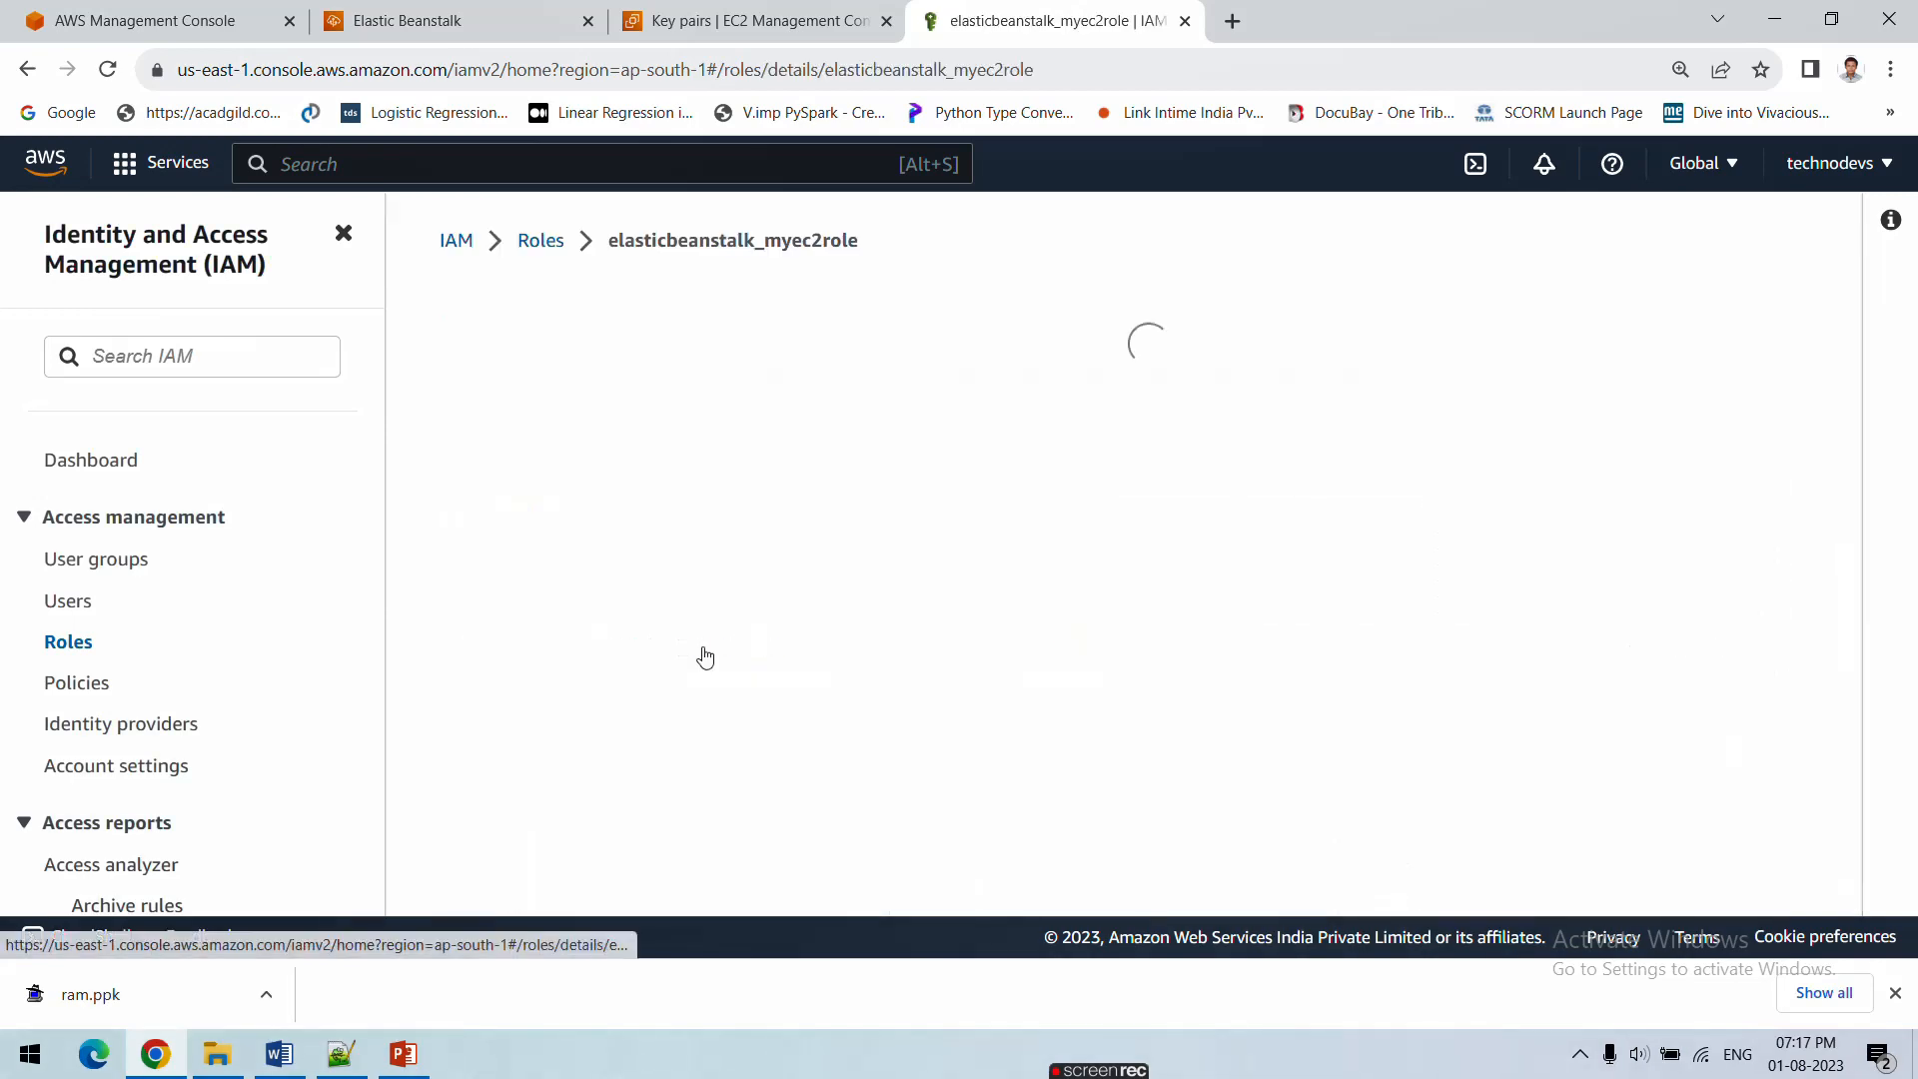
scroll(660, 679, down, 8)
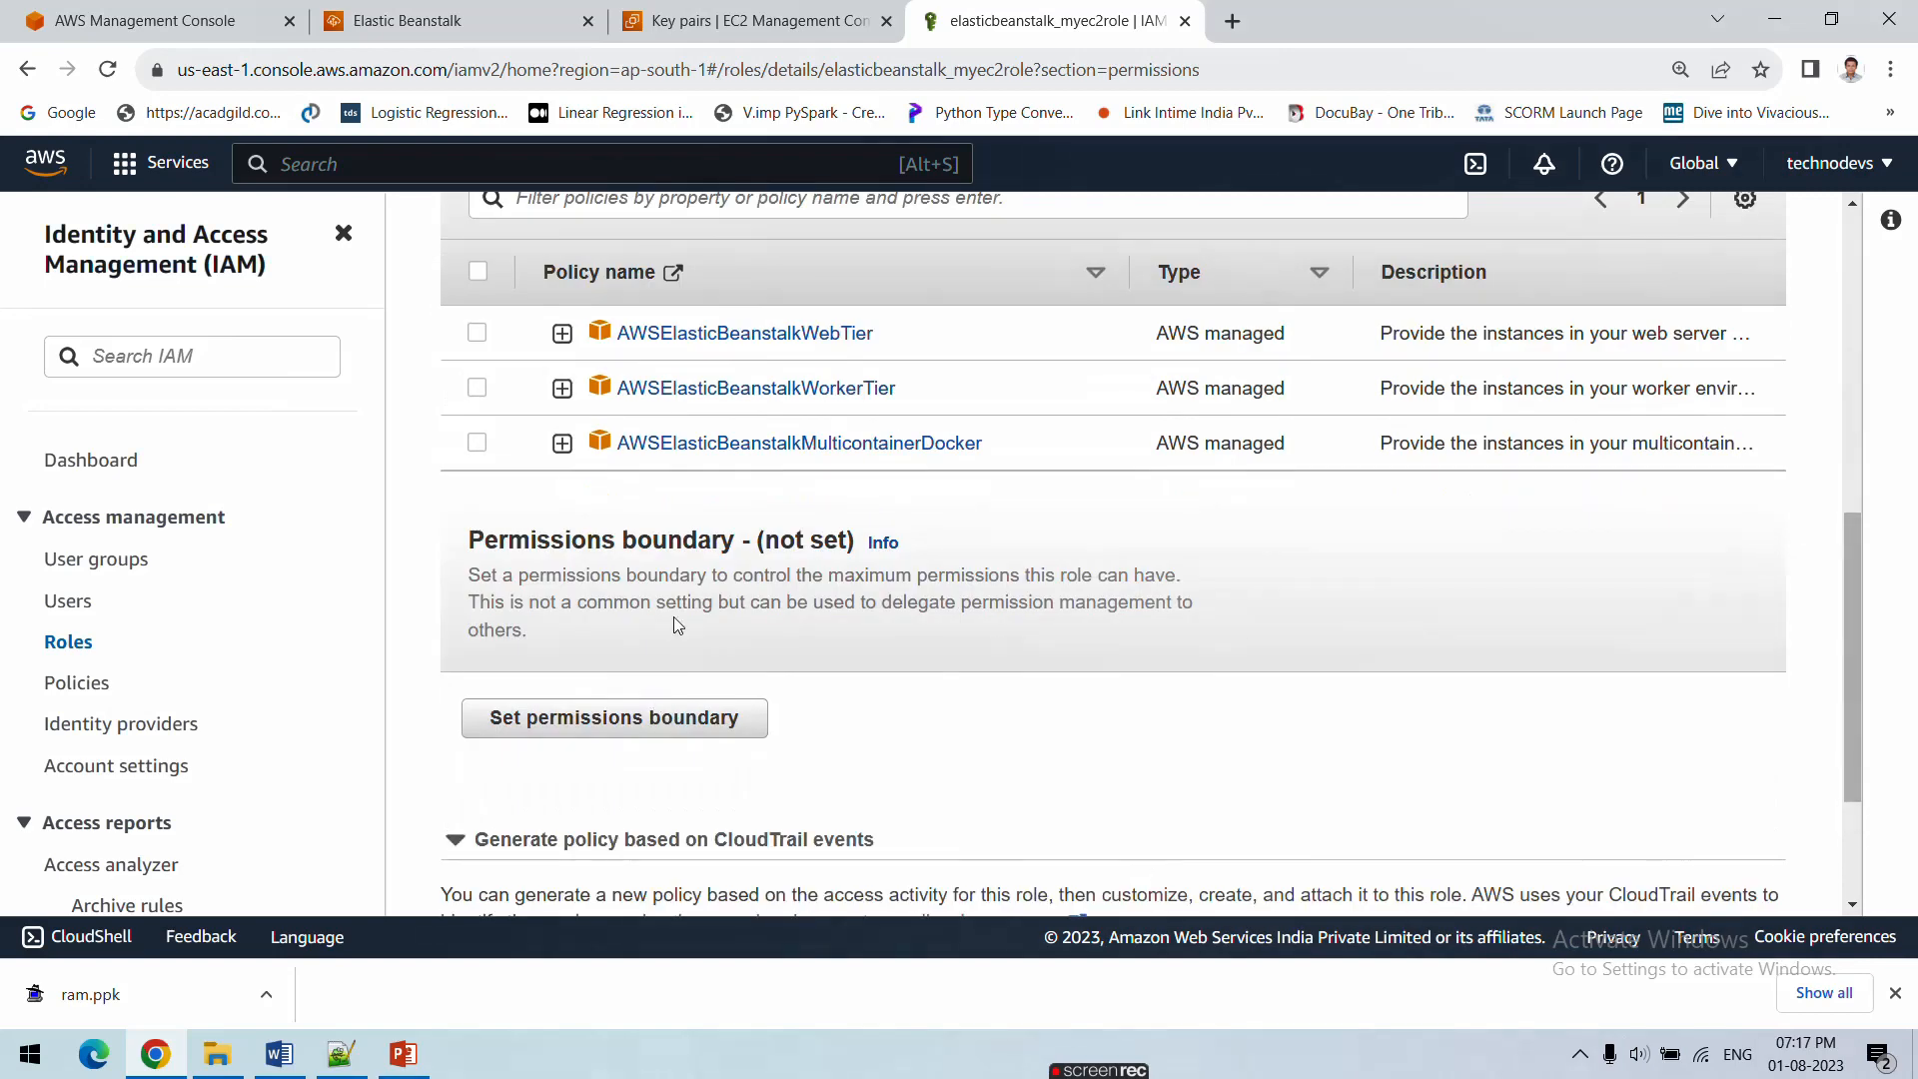
Expand the AWSElasticBeanstalkWebTier policy and examine its JSON statements for S3, X-Ray, CloudWatch logs and Elastic Beanstalk health access
click(563, 334)
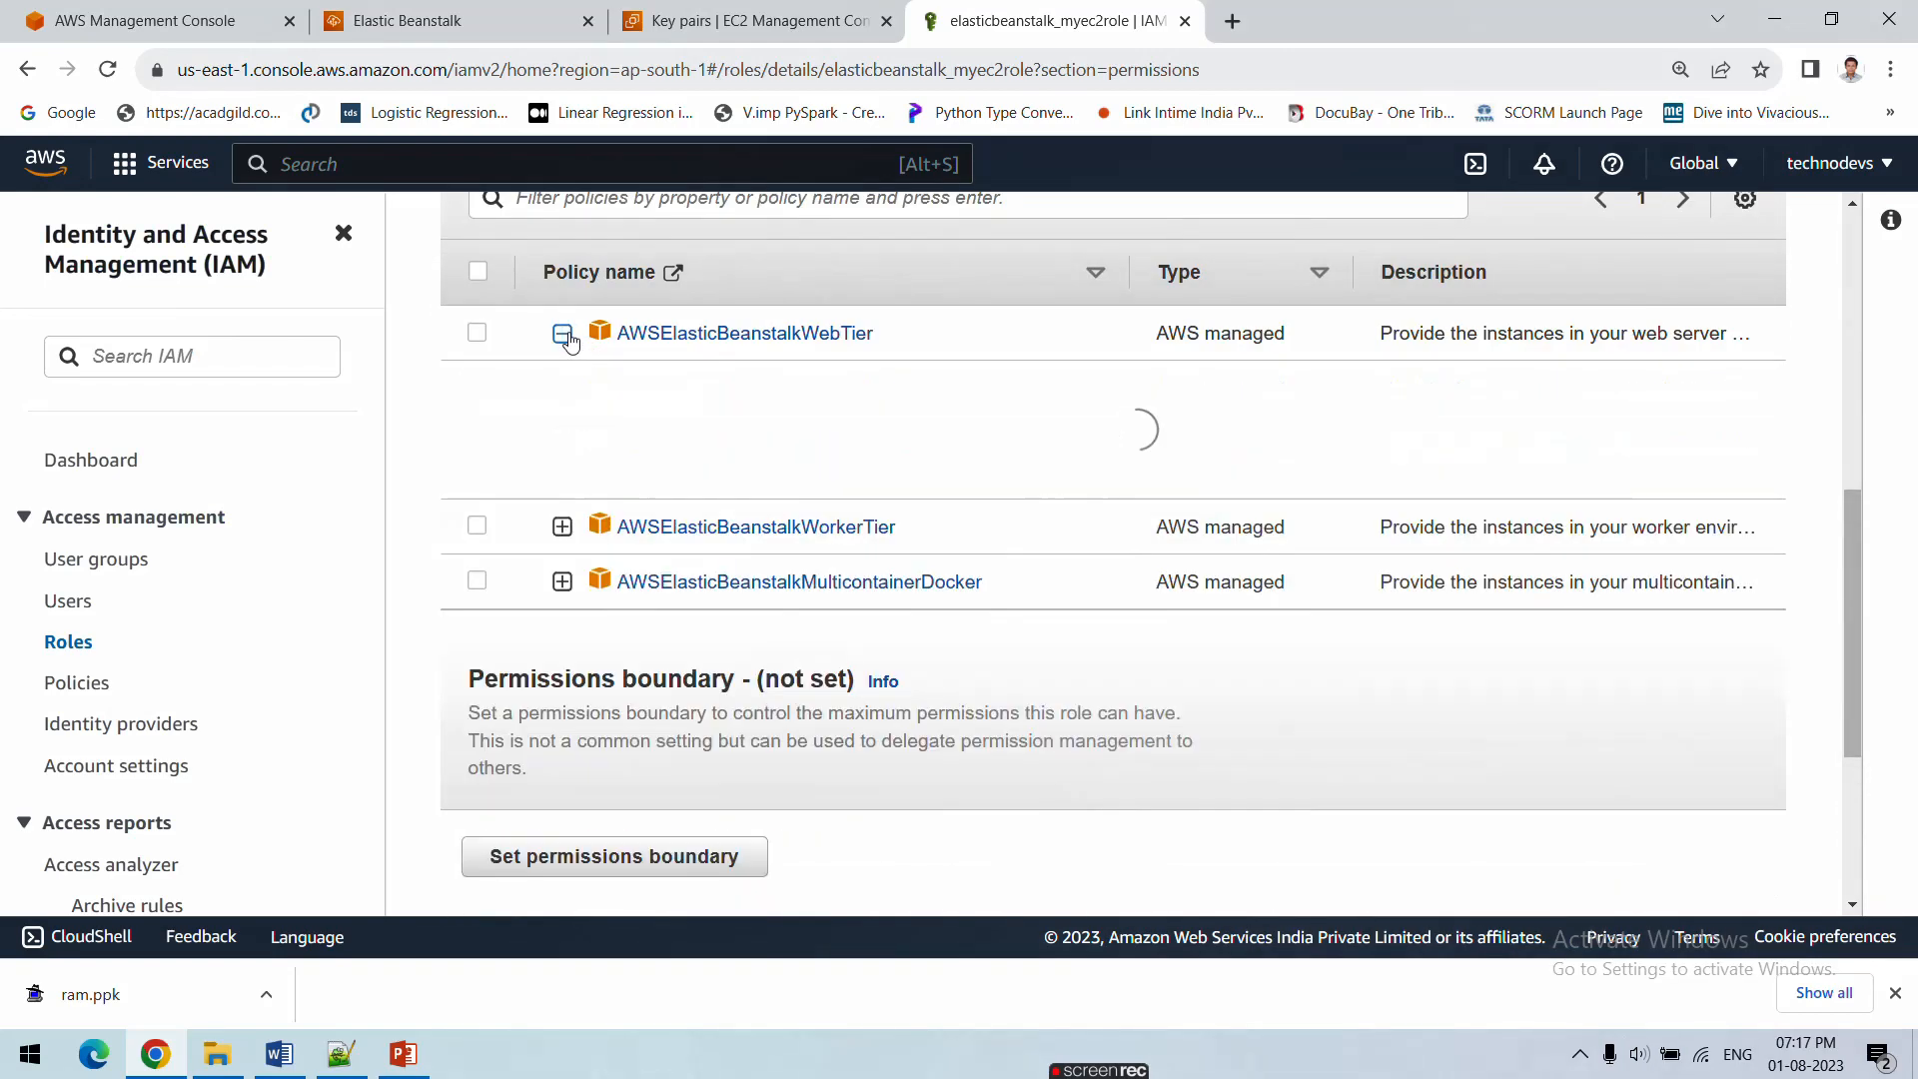
scroll(719, 603, down, 2)
scroll(552, 651, up, 2)
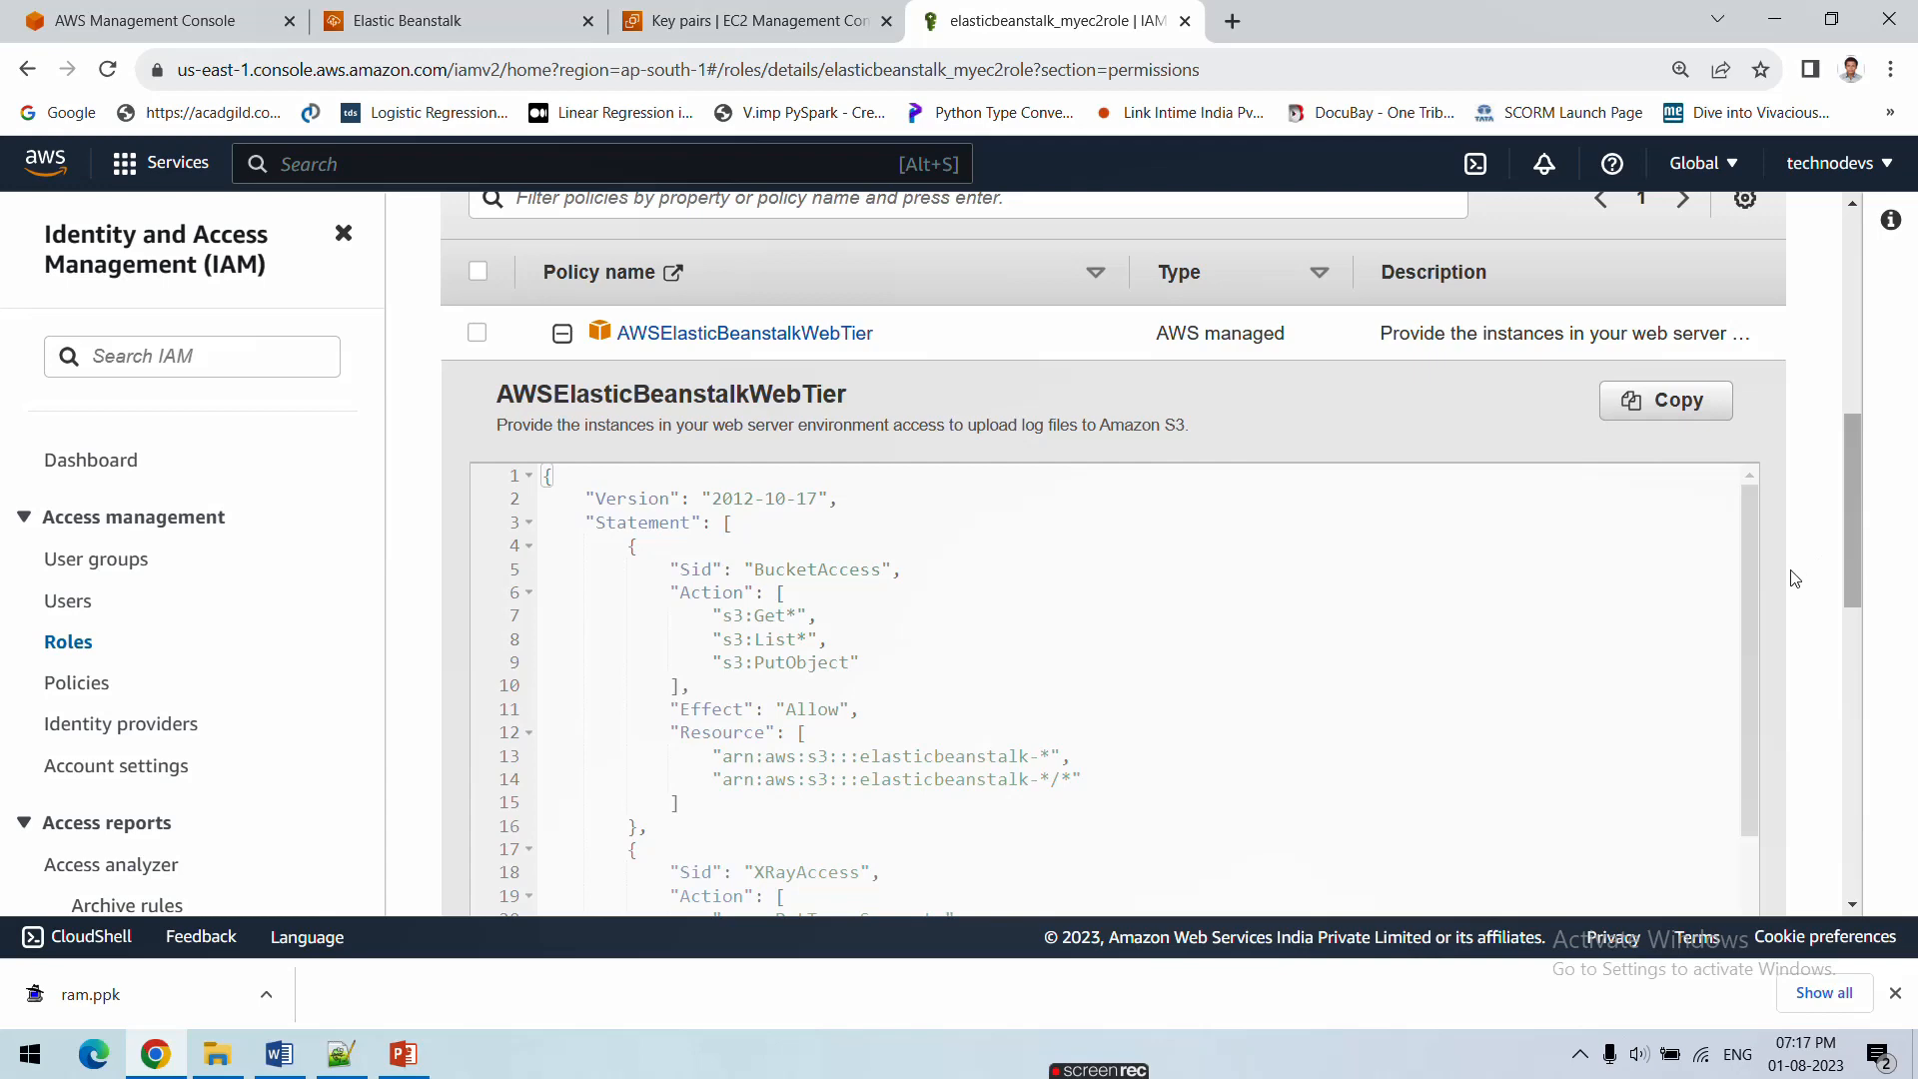
scroll(1796, 580, down, 3)
scroll(899, 554, down, 1)
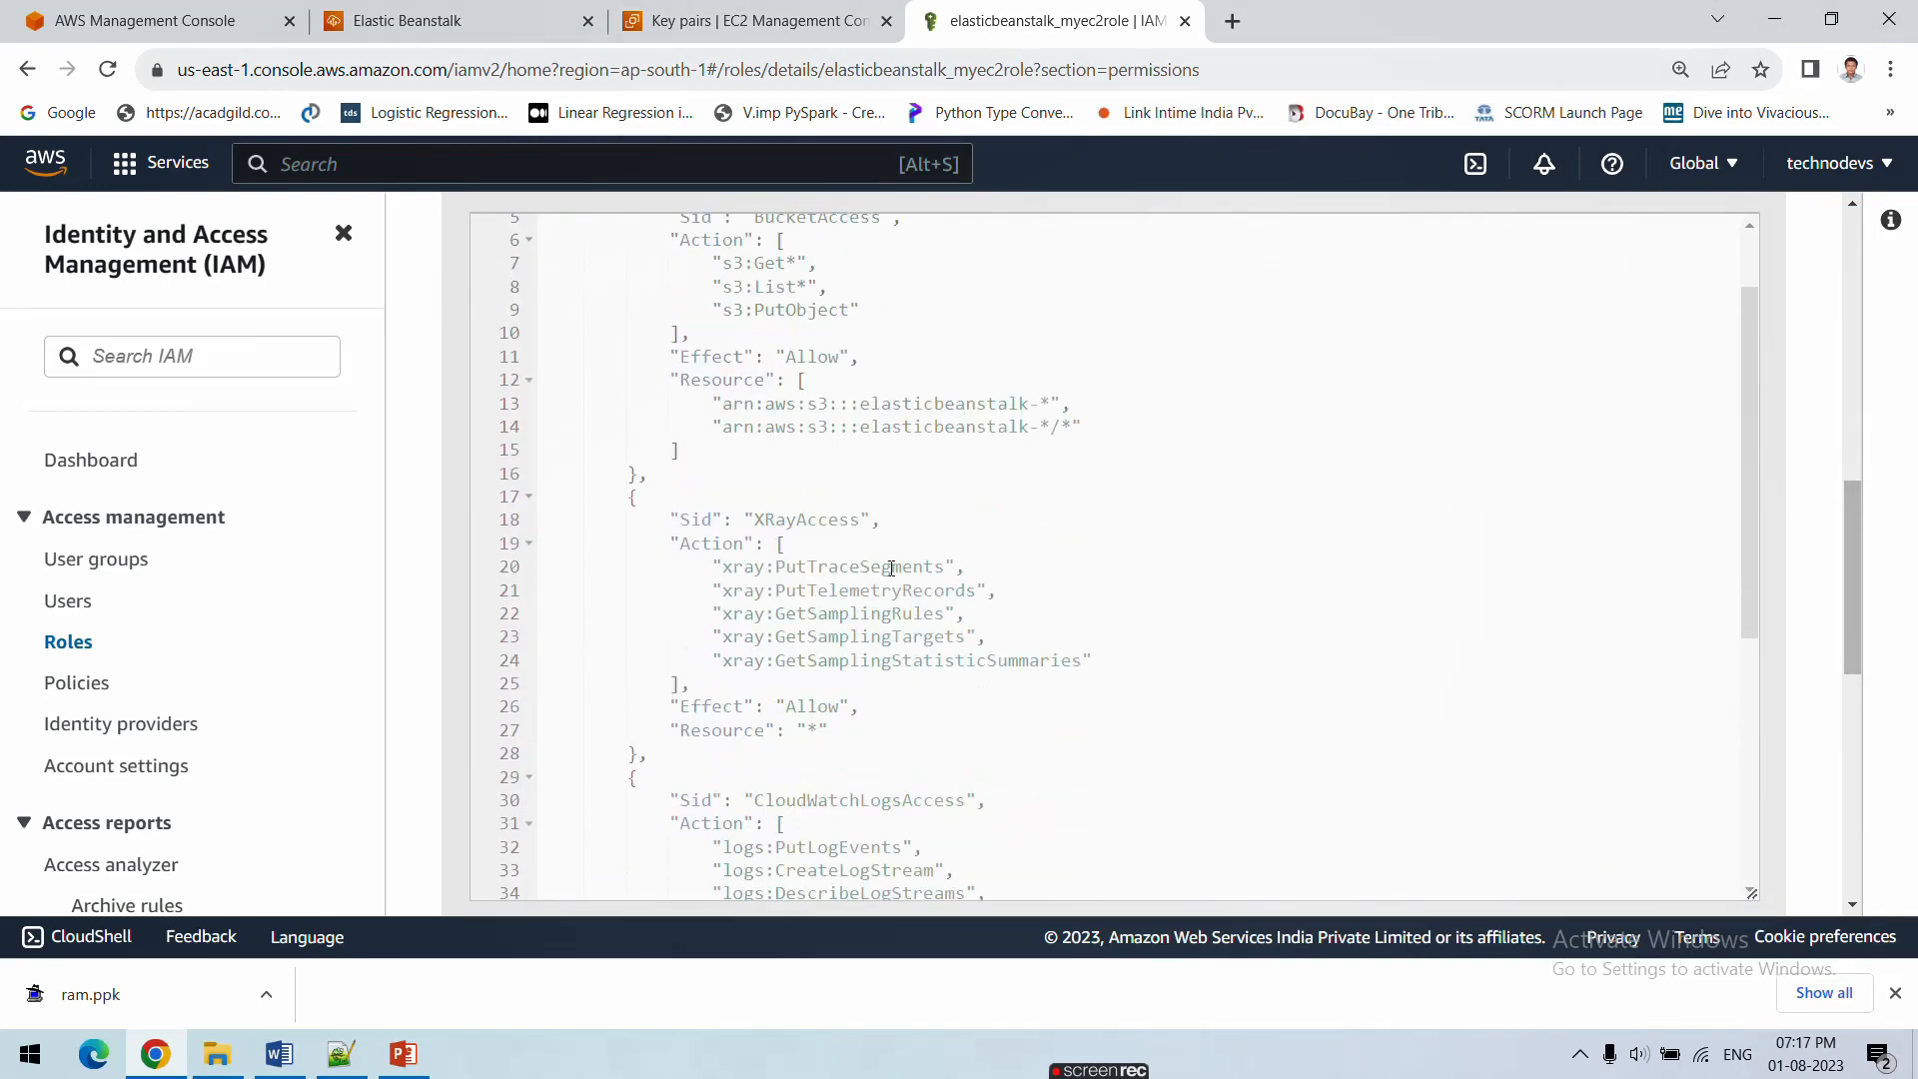
scroll(826, 539, up, 3)
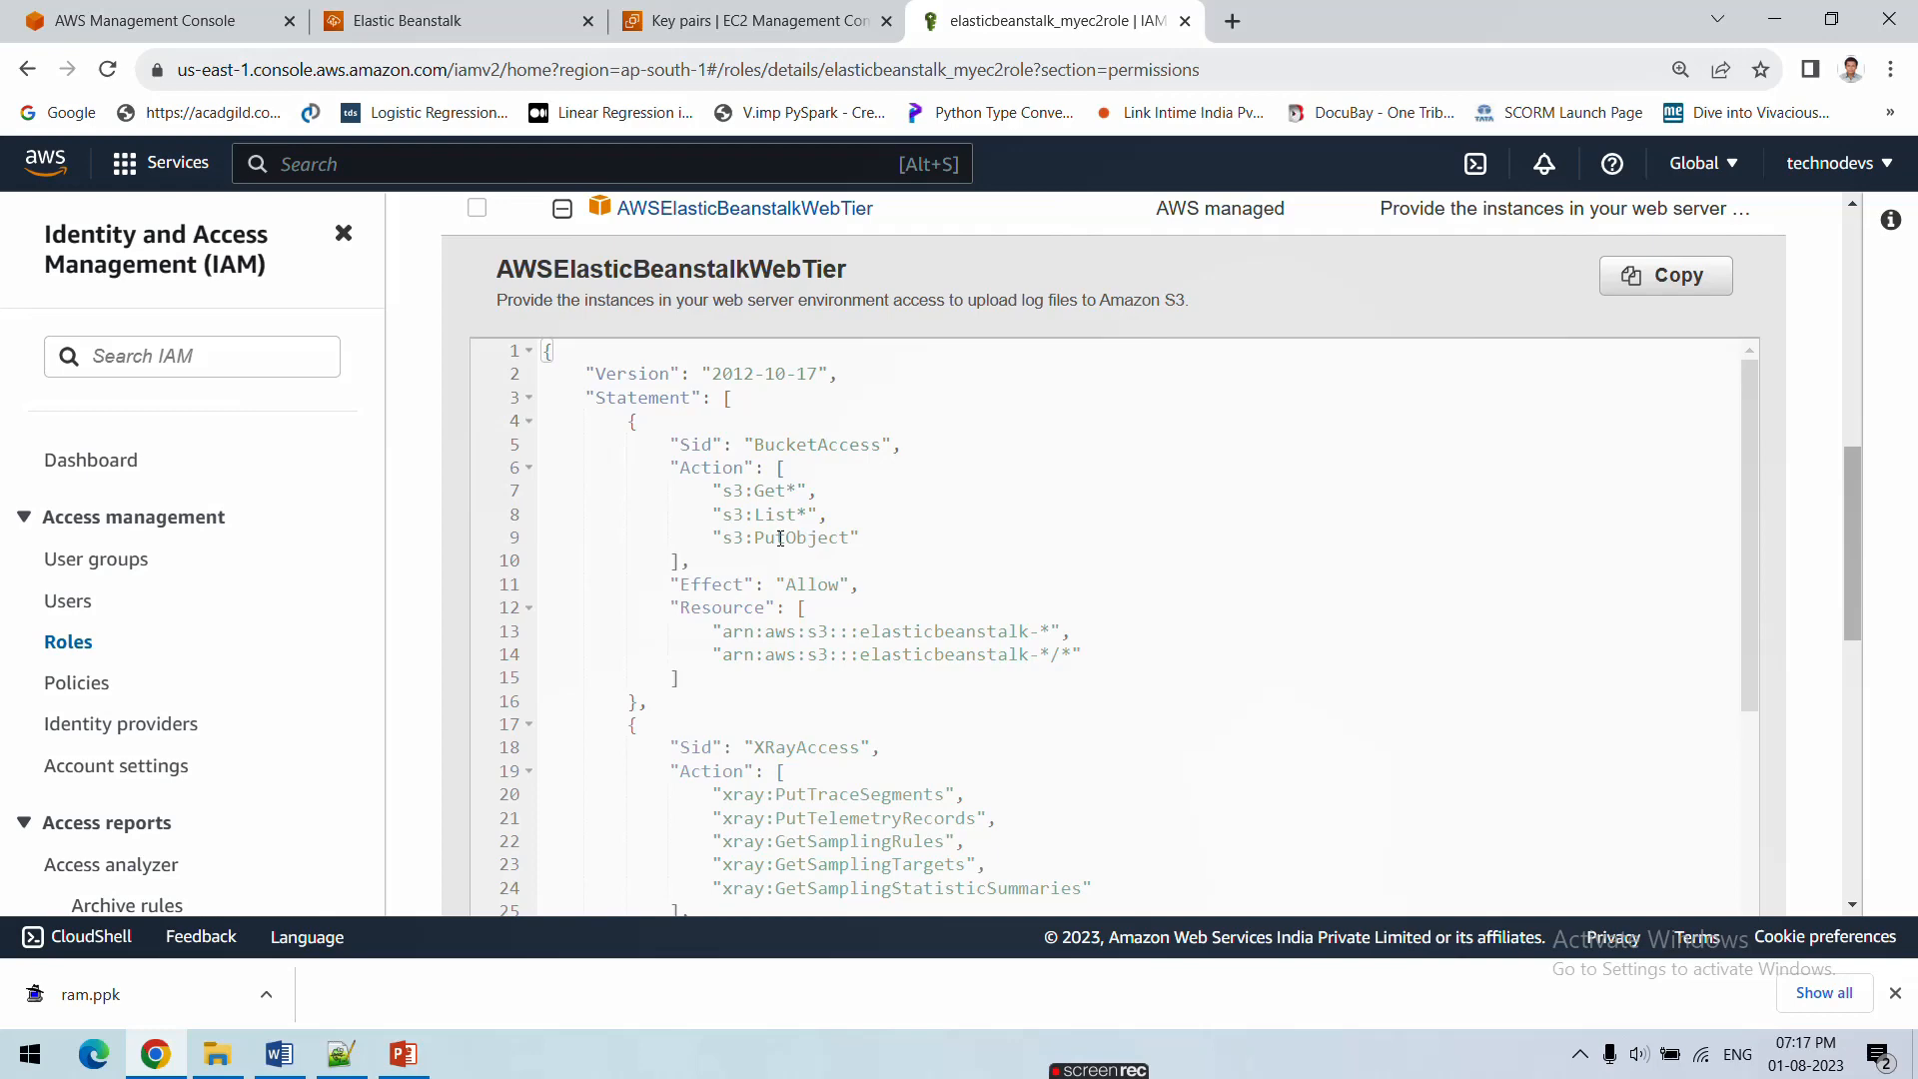
double_click(946, 634)
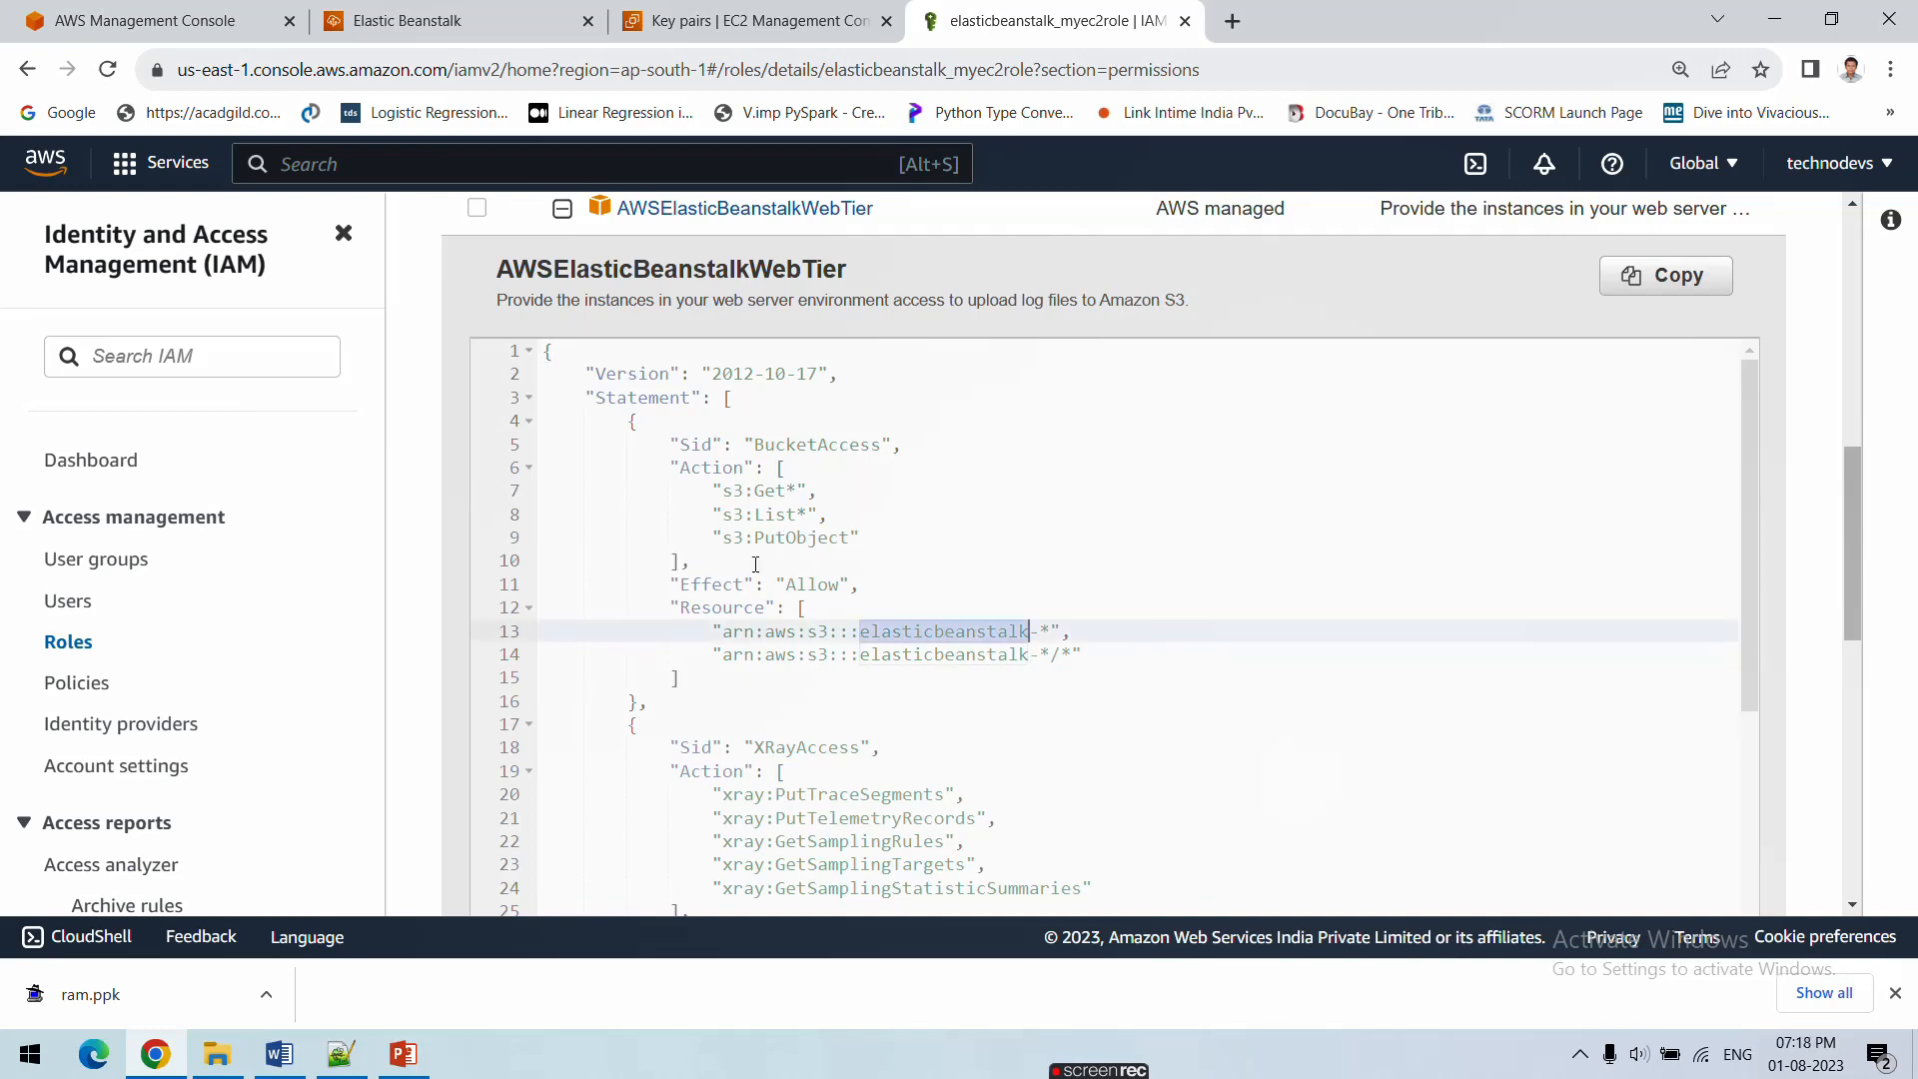
scroll(757, 566, down, 5)
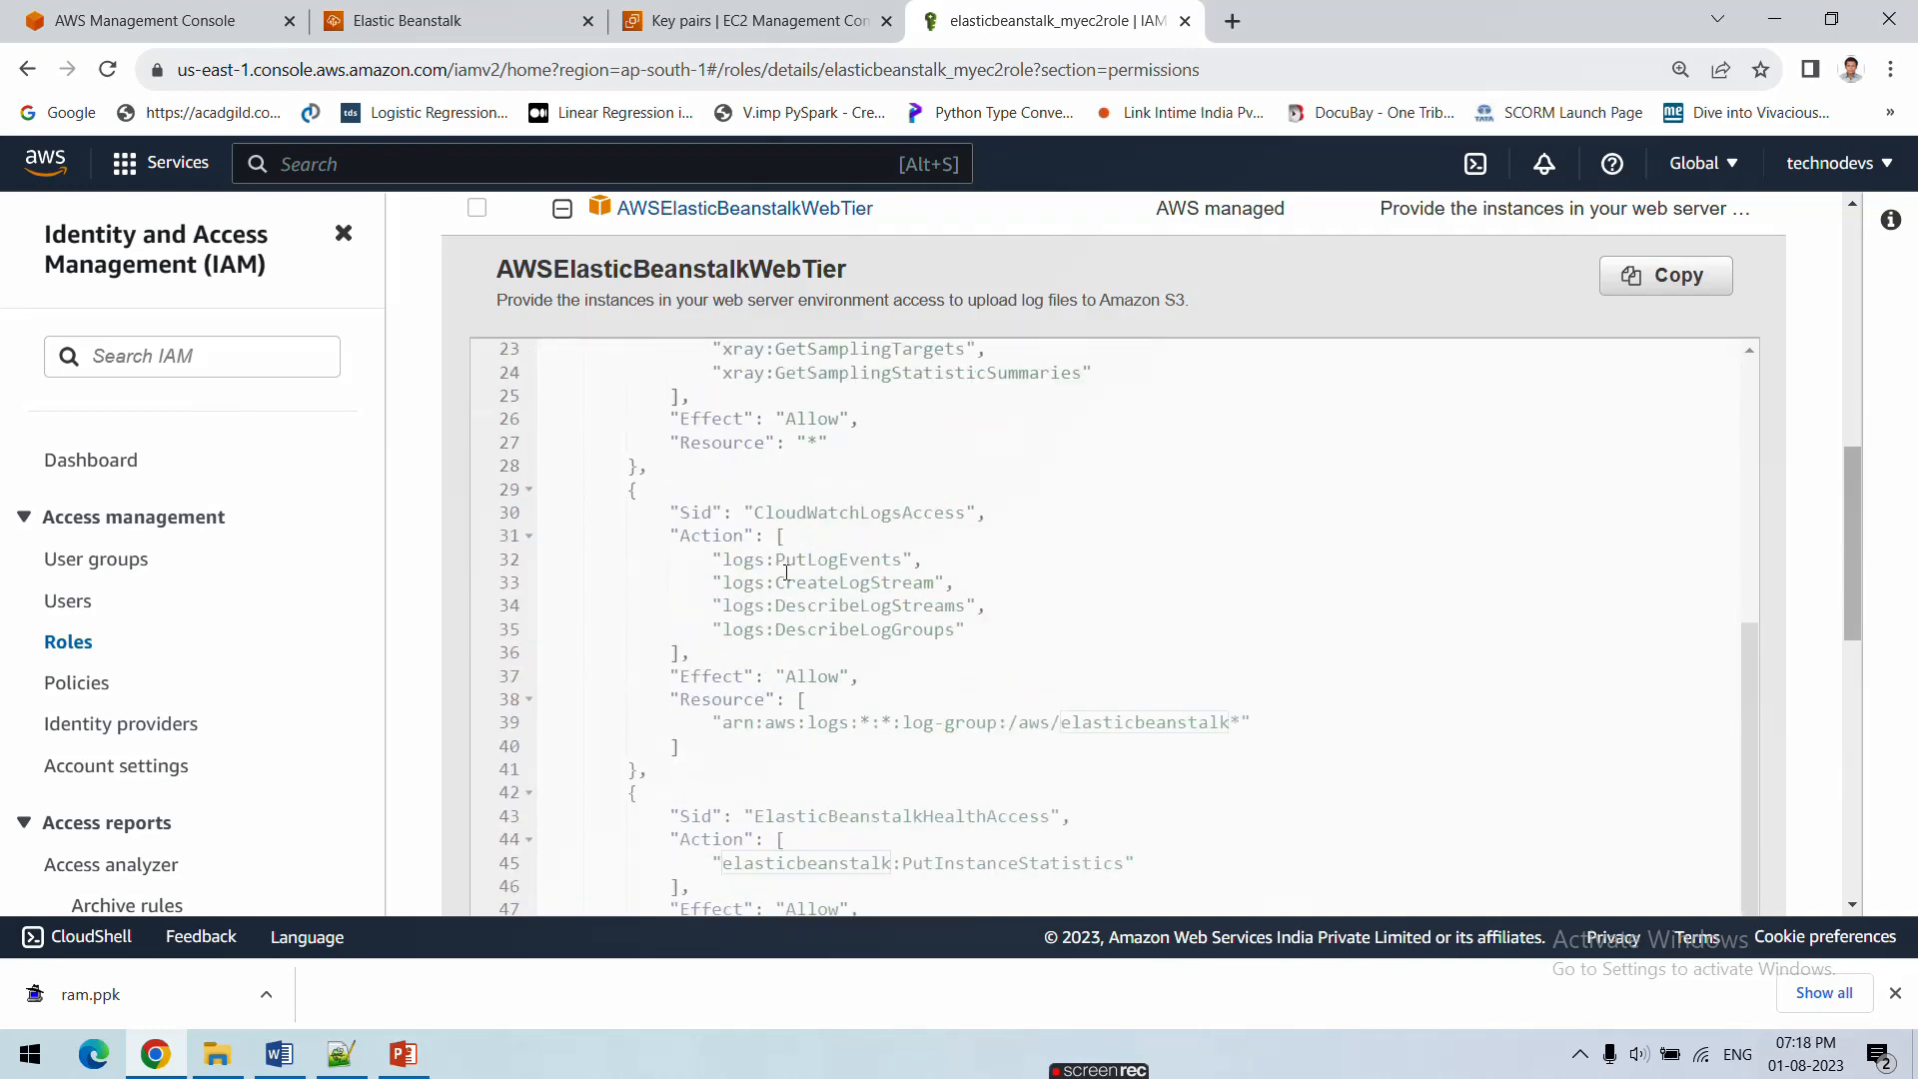
scroll(787, 573, down, 5)
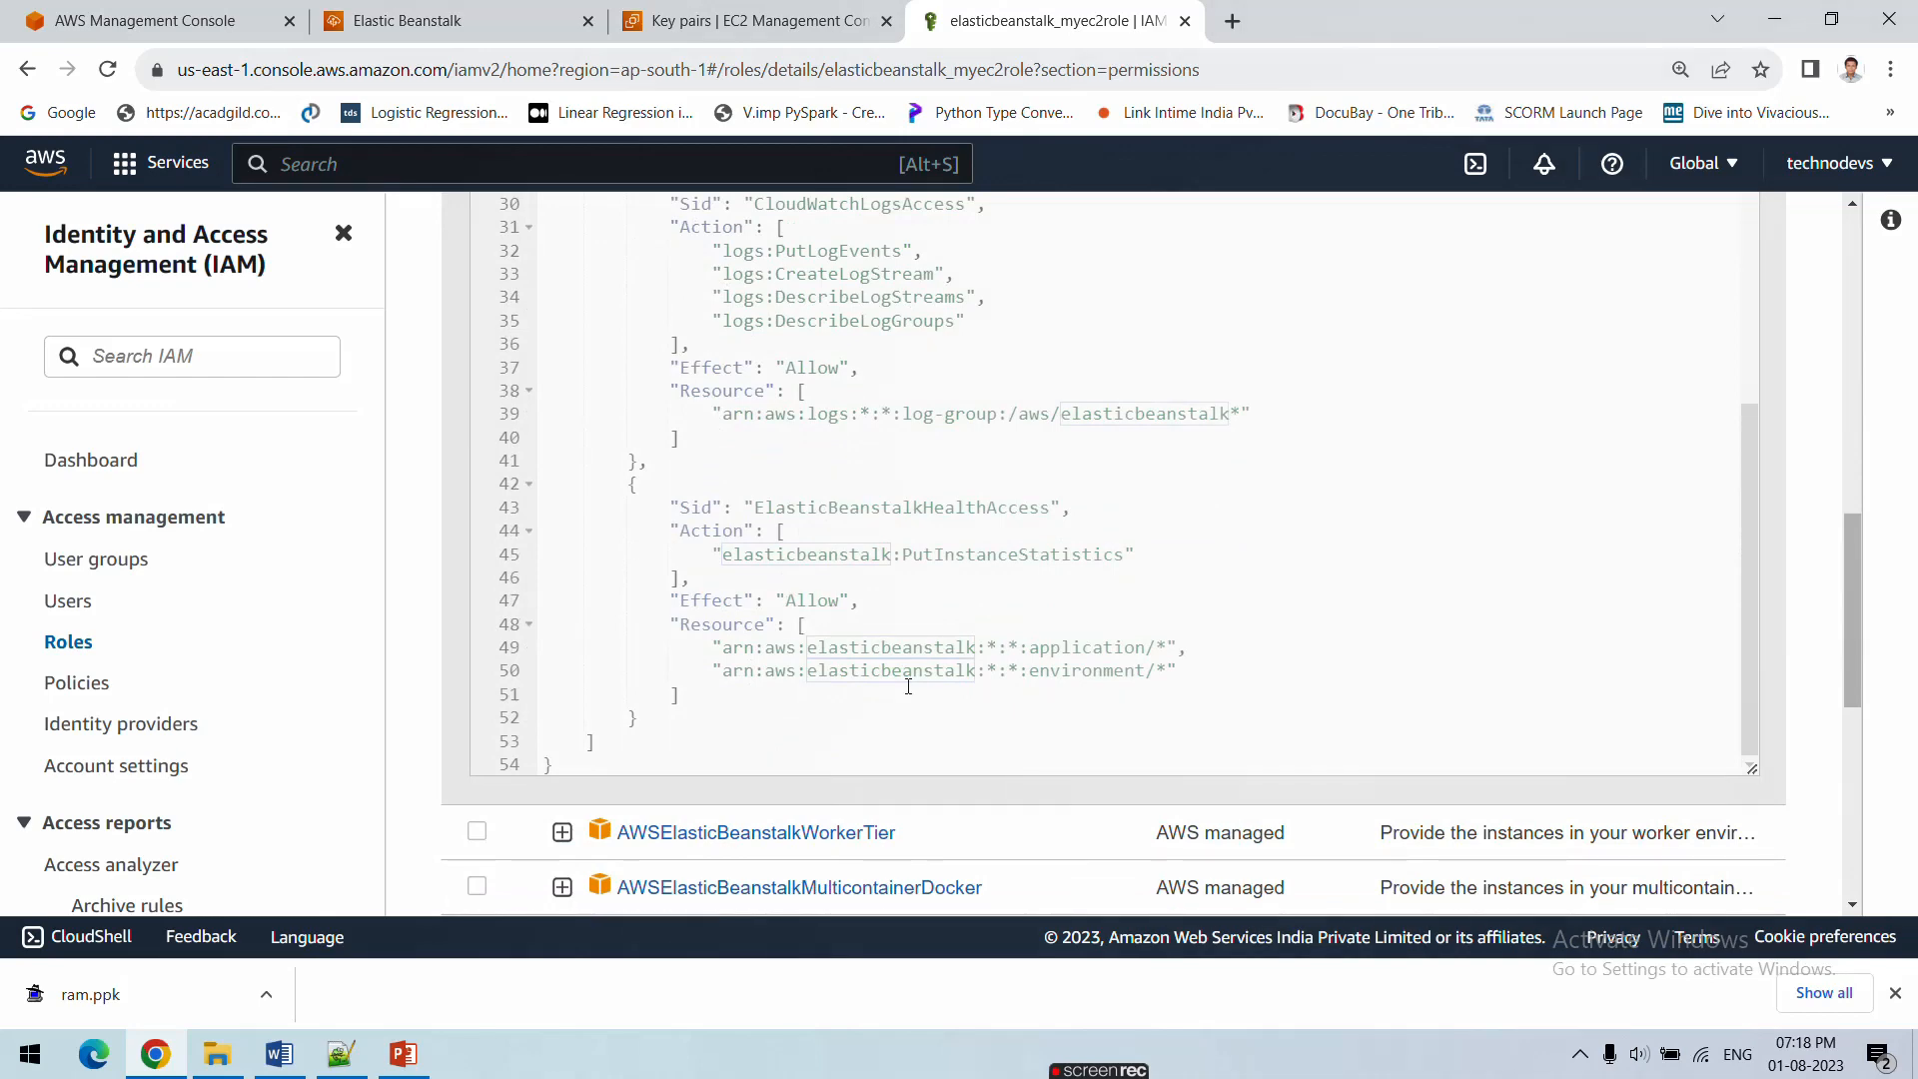
scroll(859, 581, up, 10)
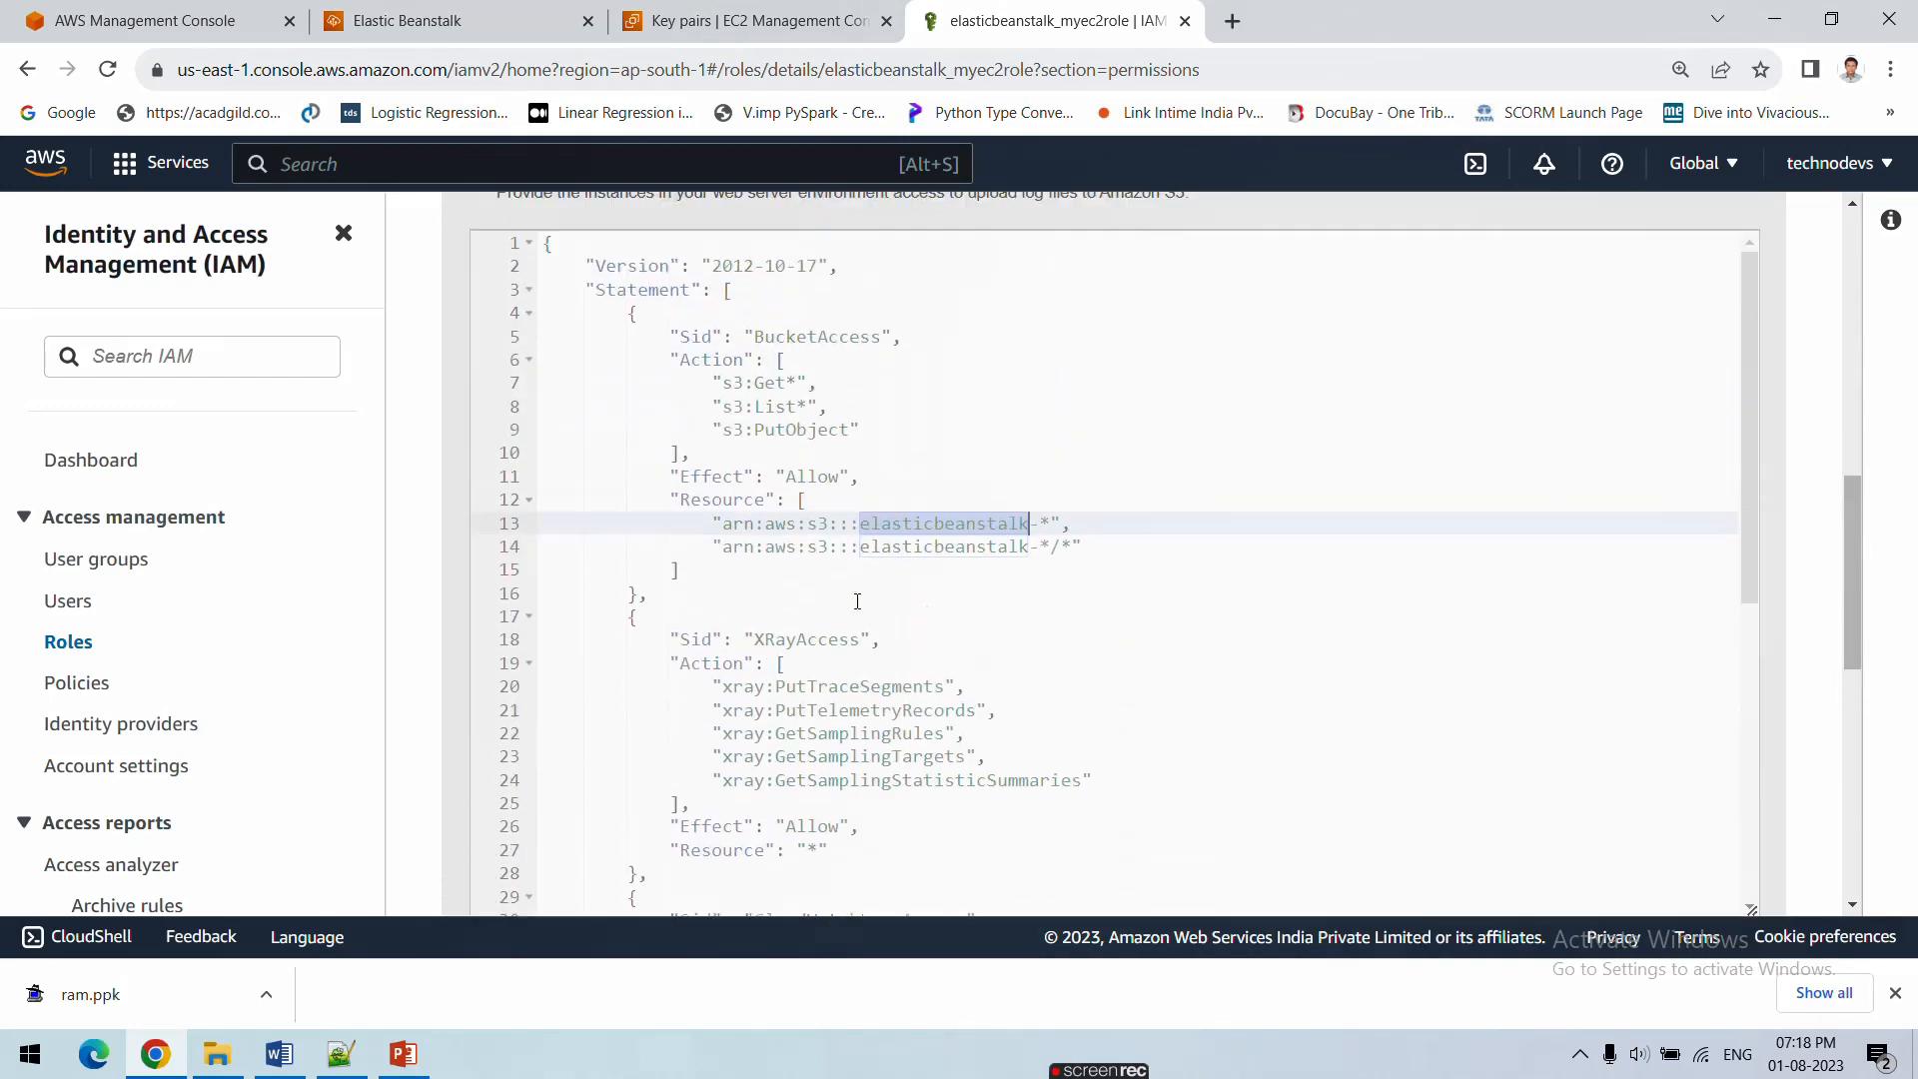
Return to the Elastic Beanstalk setup, refresh the instance profiles, and continue with elasticbeanstalk_myec2role as the EC2 instance profile
click(740, 20)
click(449, 20)
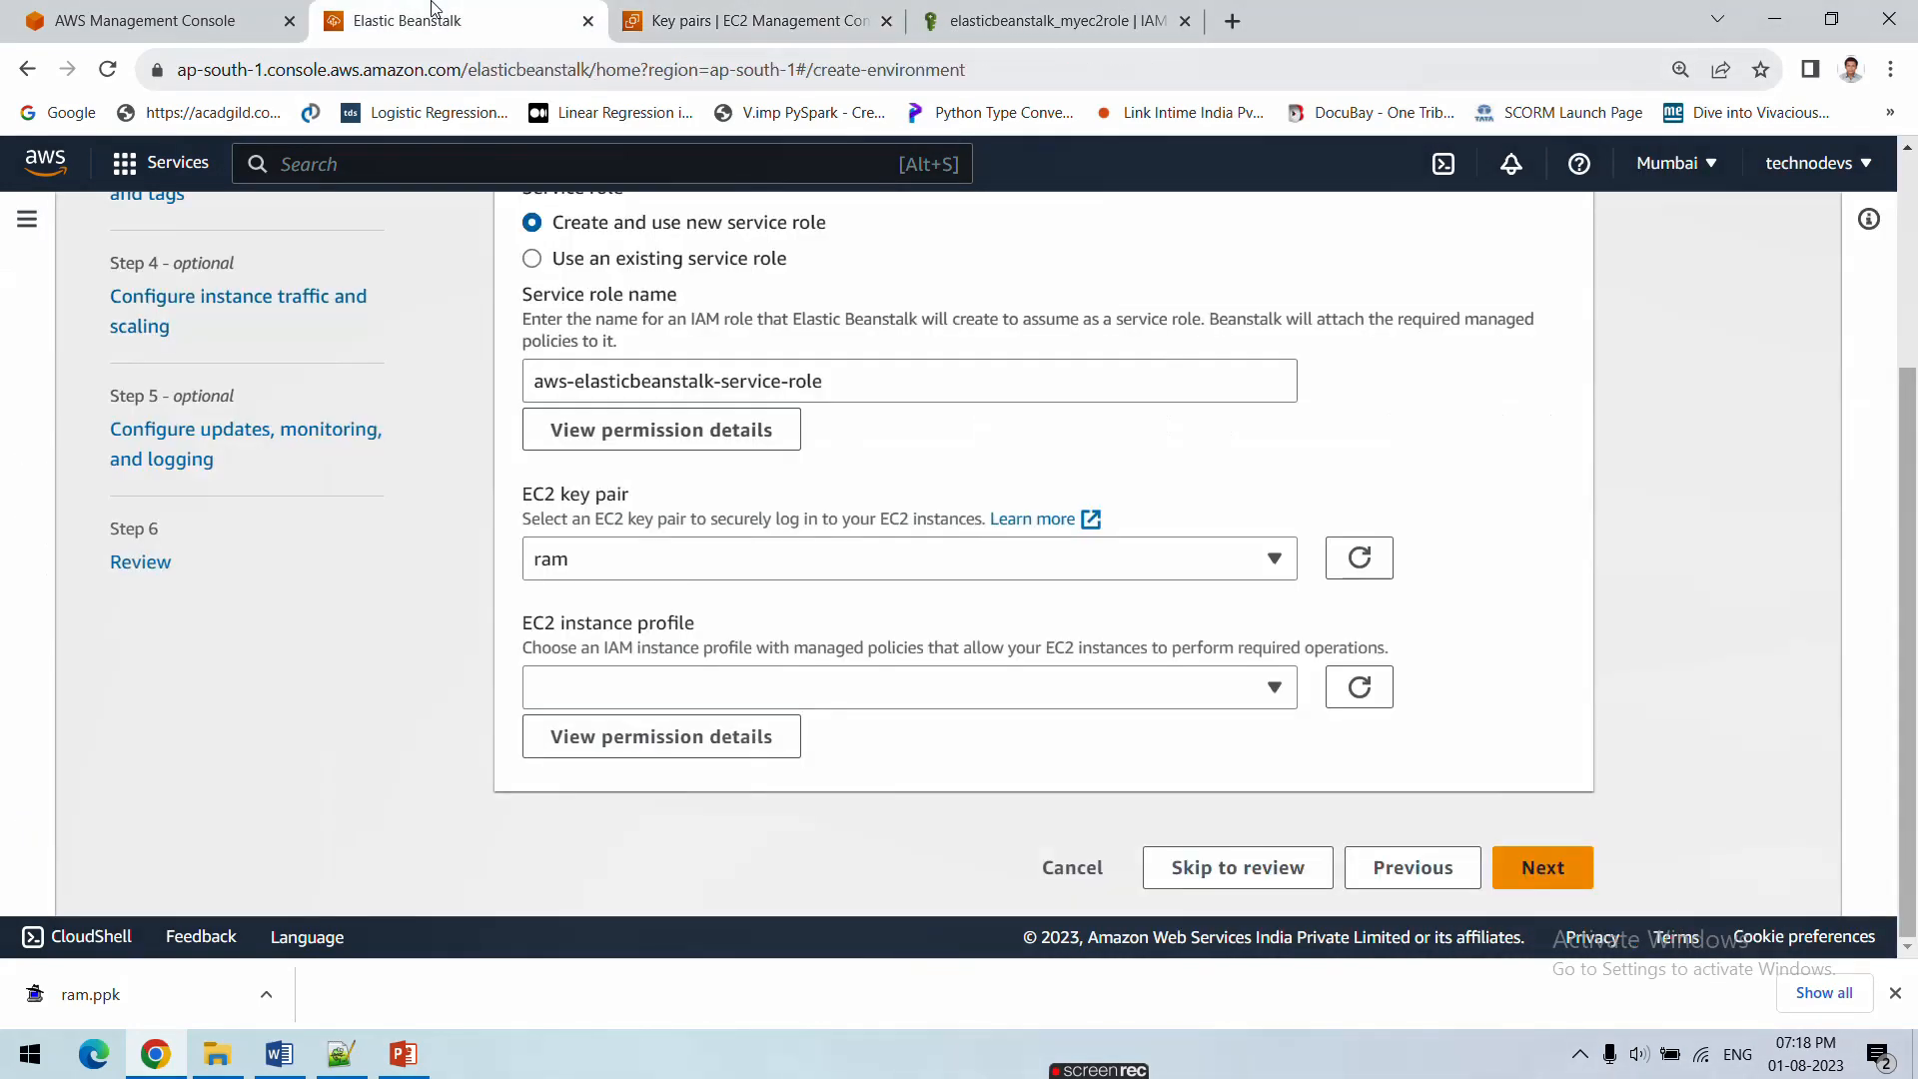
click(976, 694)
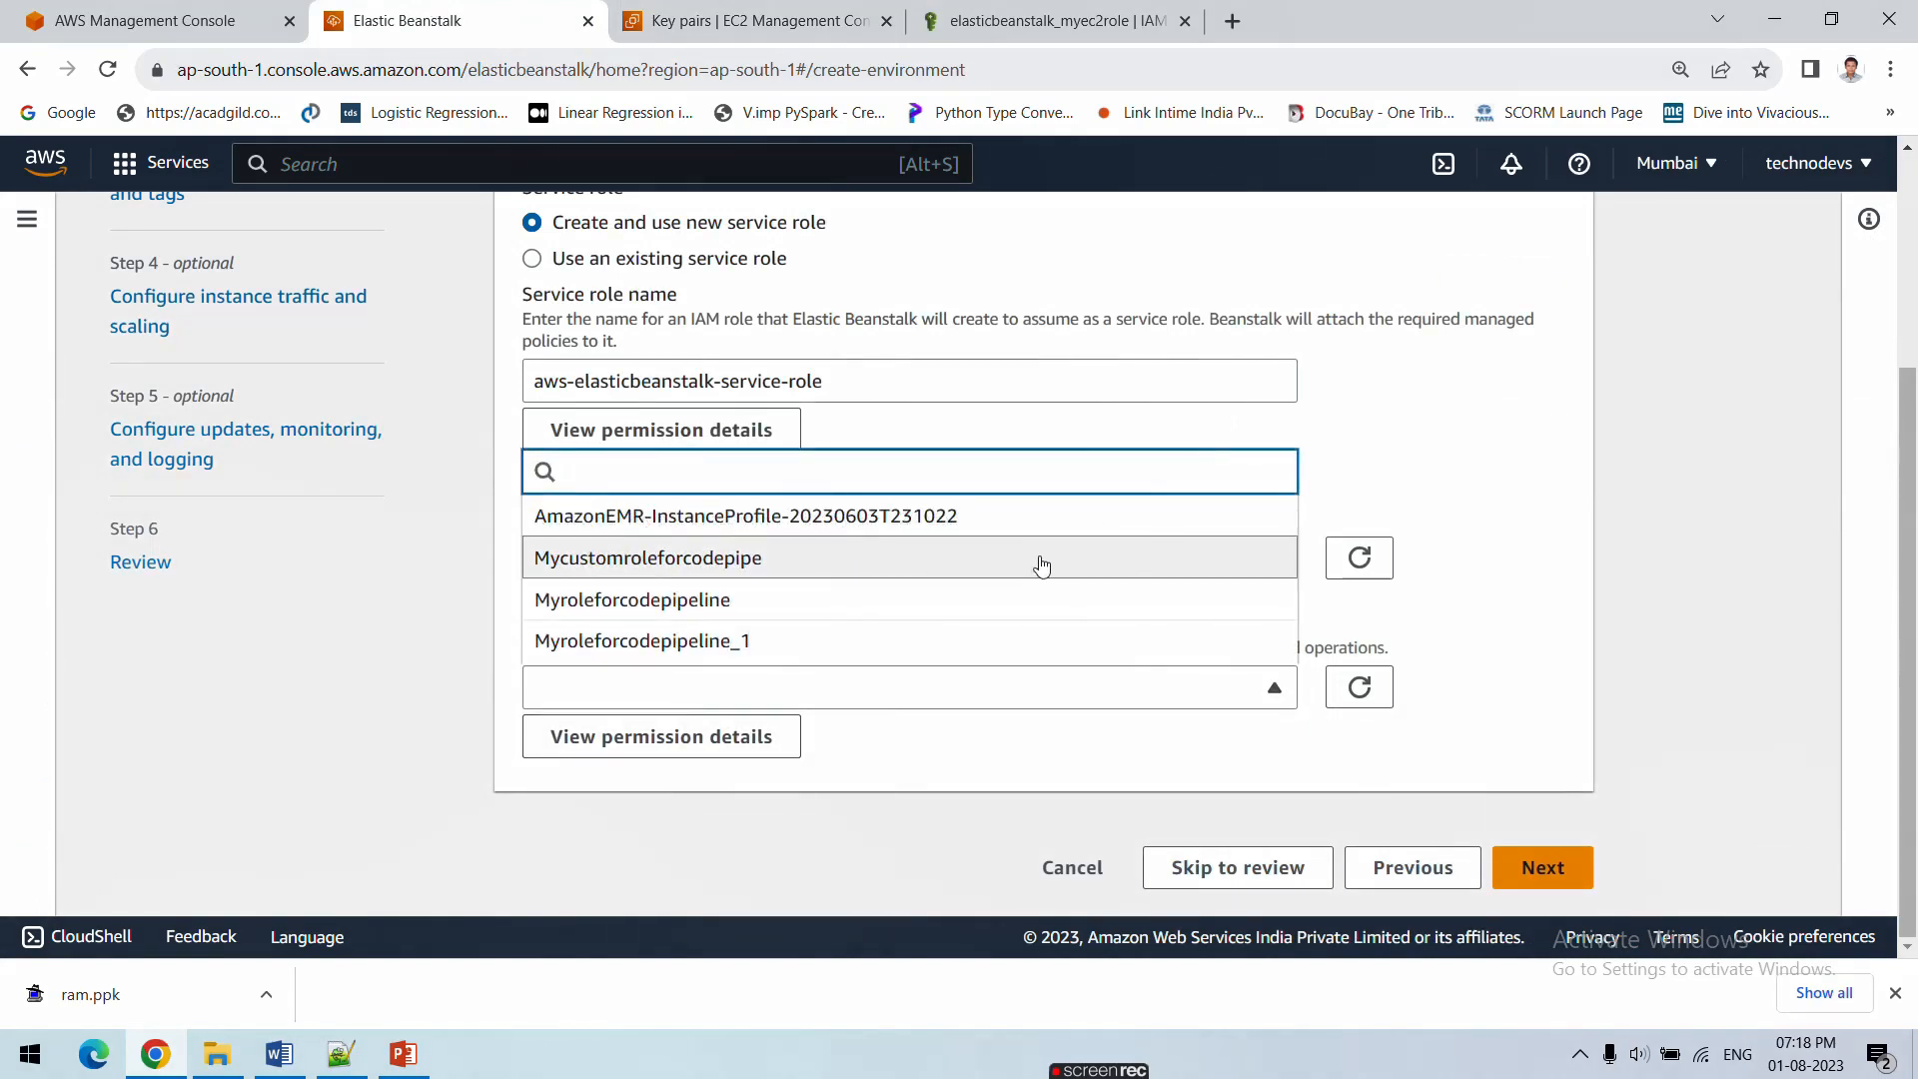
click(1360, 689)
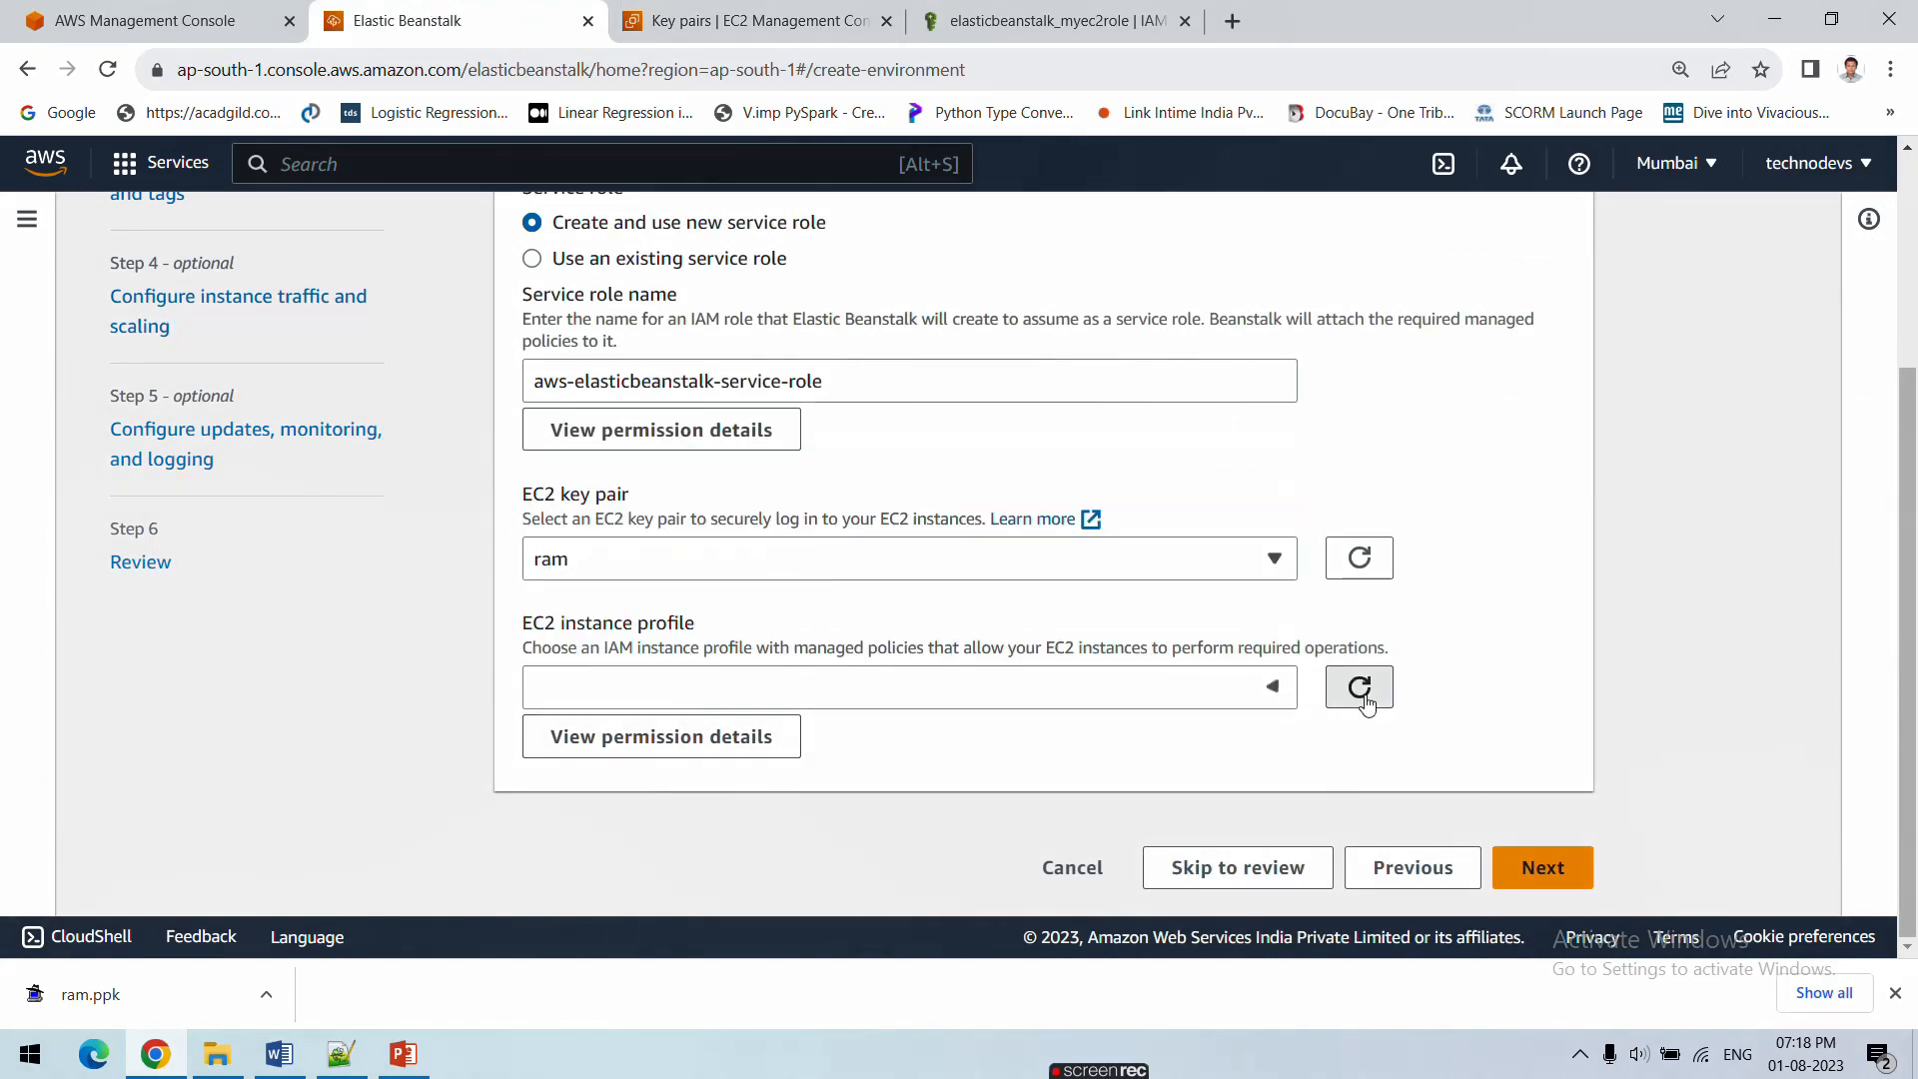
click(1186, 711)
scroll(823, 578, up, 1)
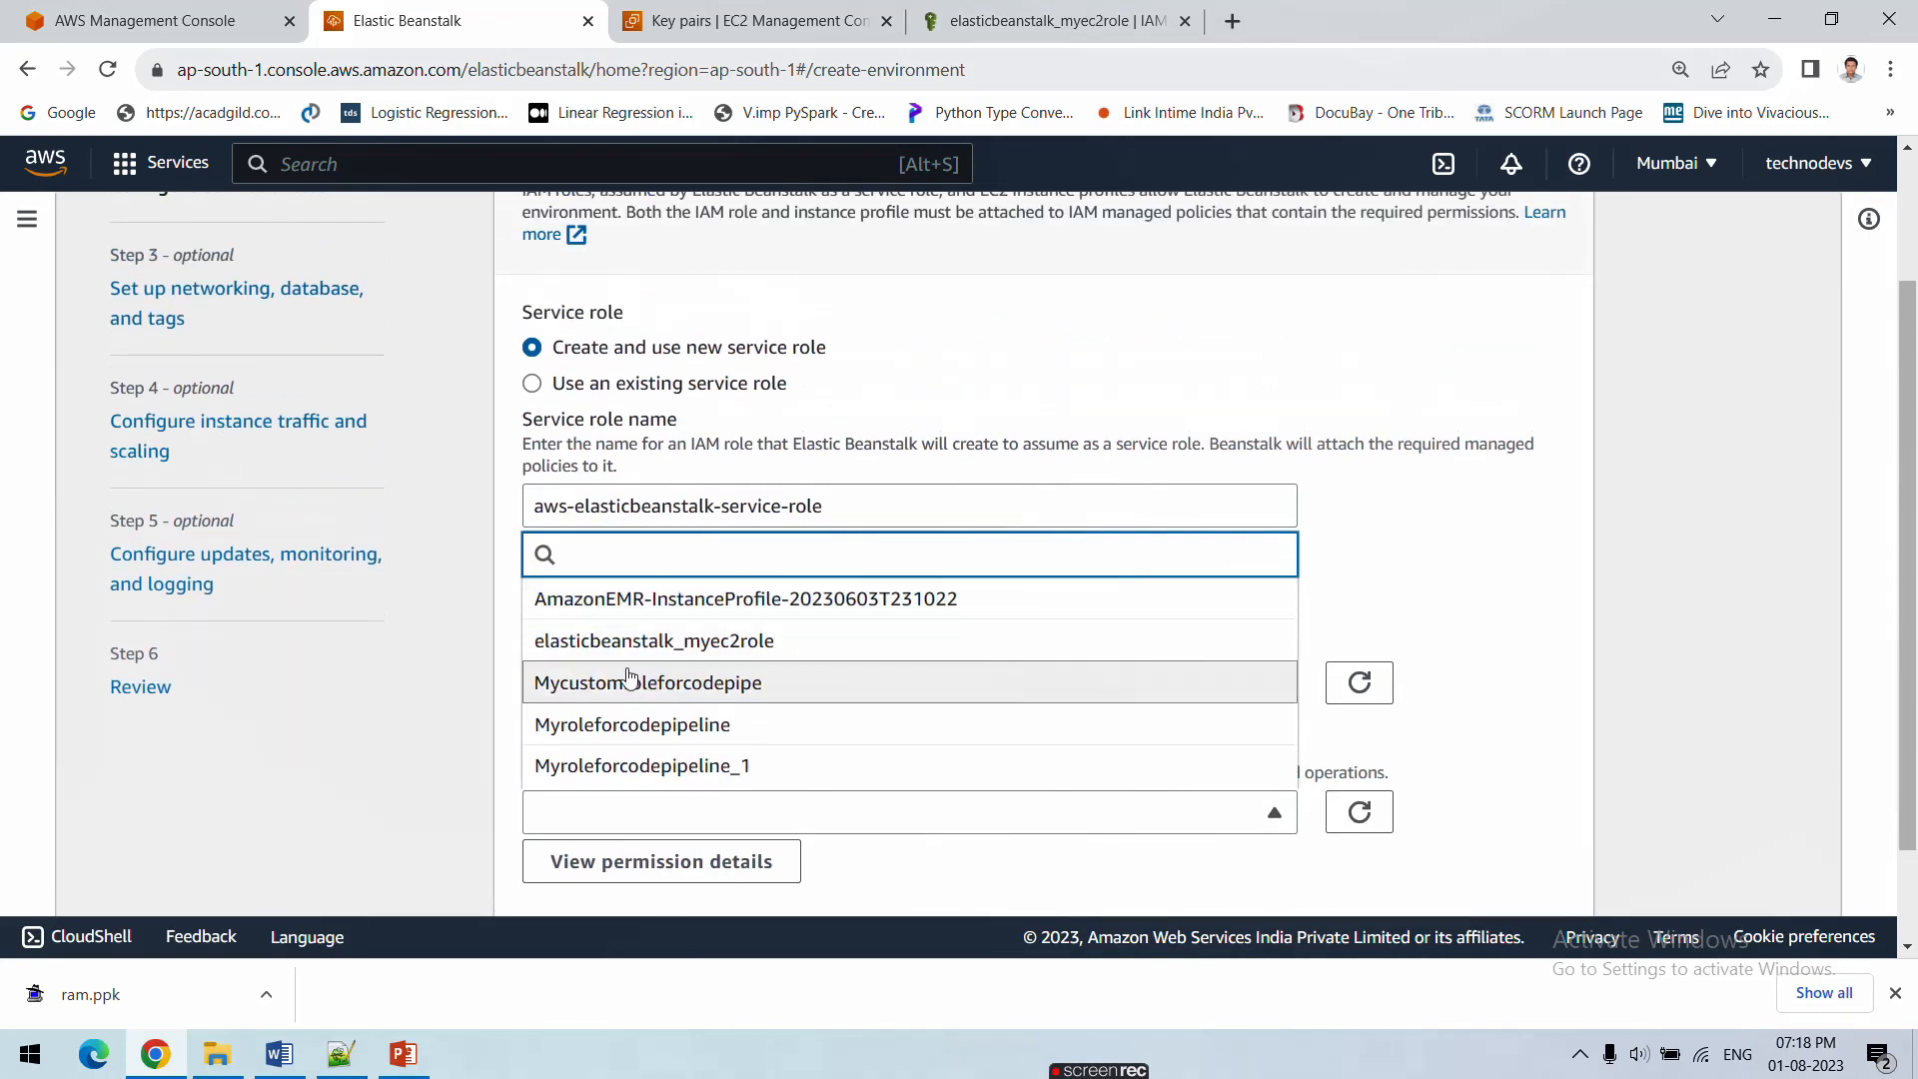
click(668, 652)
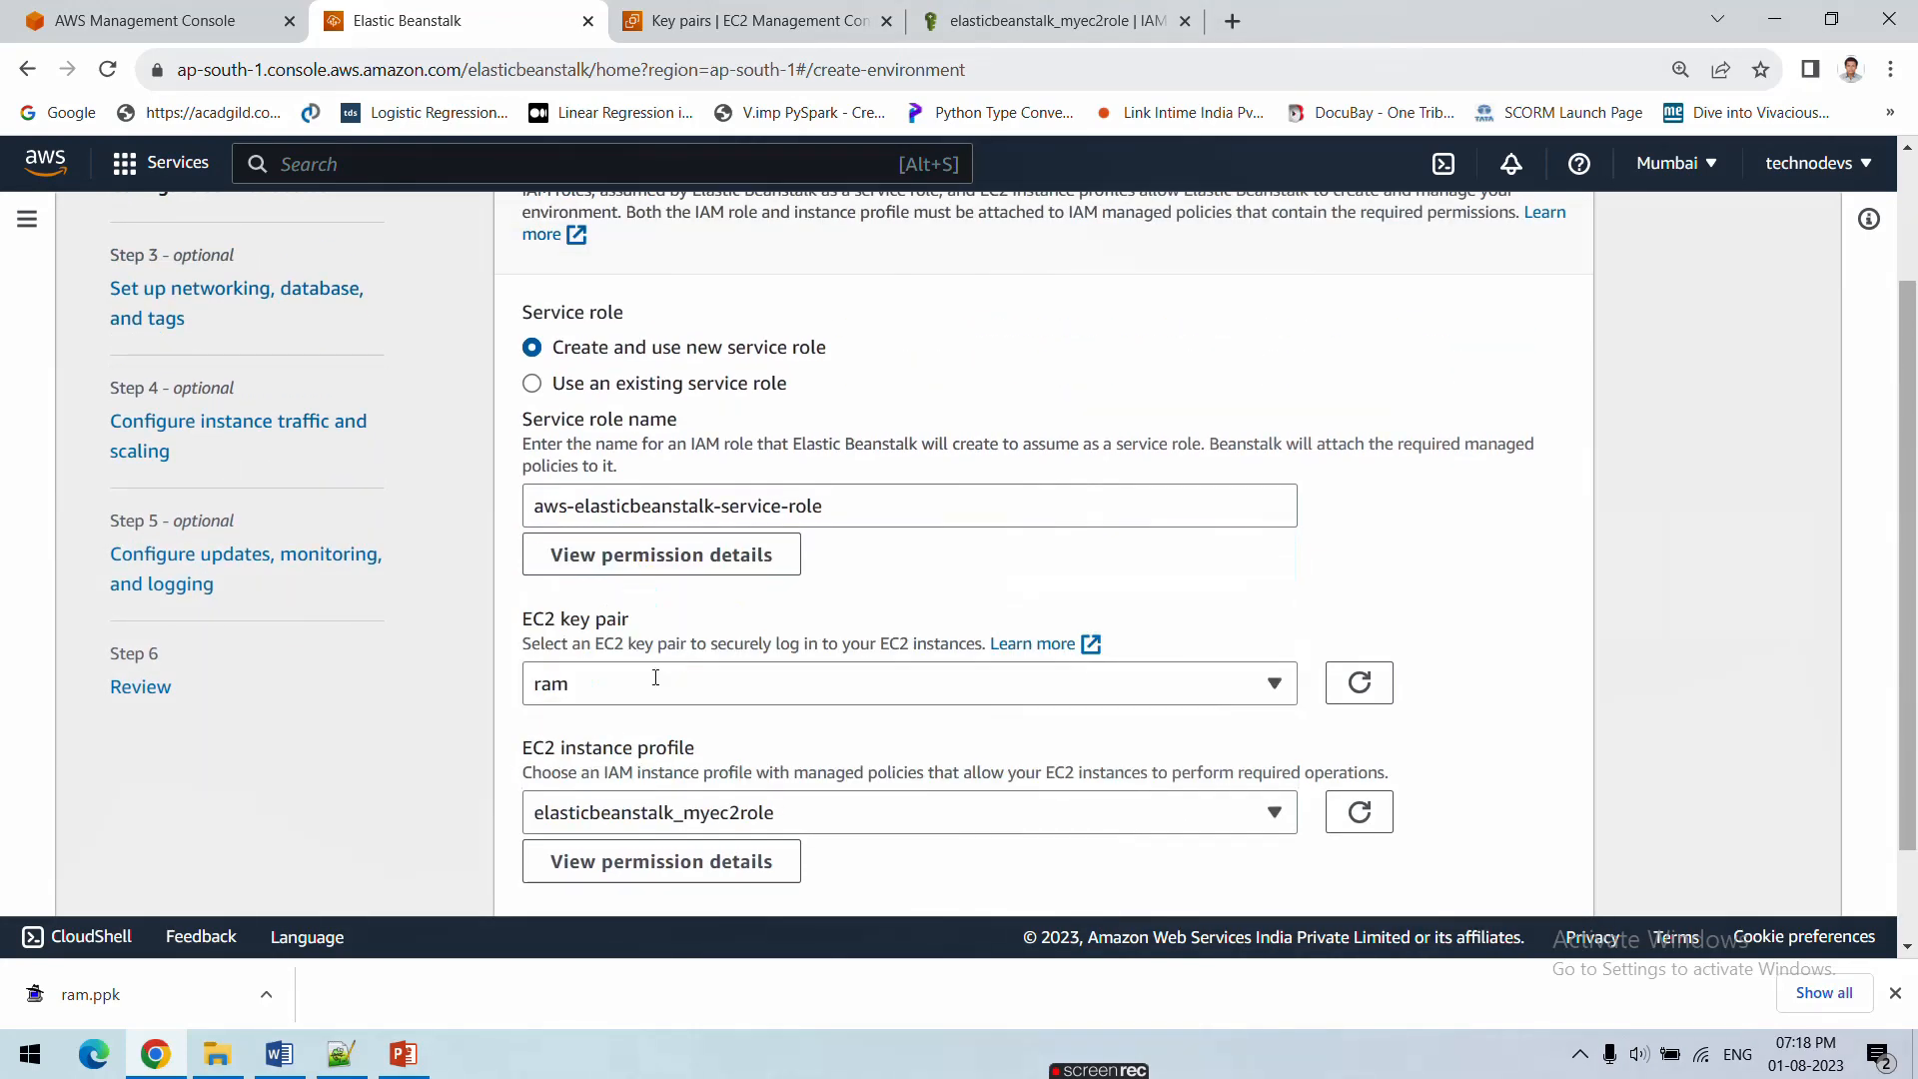
scroll(577, 754, down, 1)
click(1528, 873)
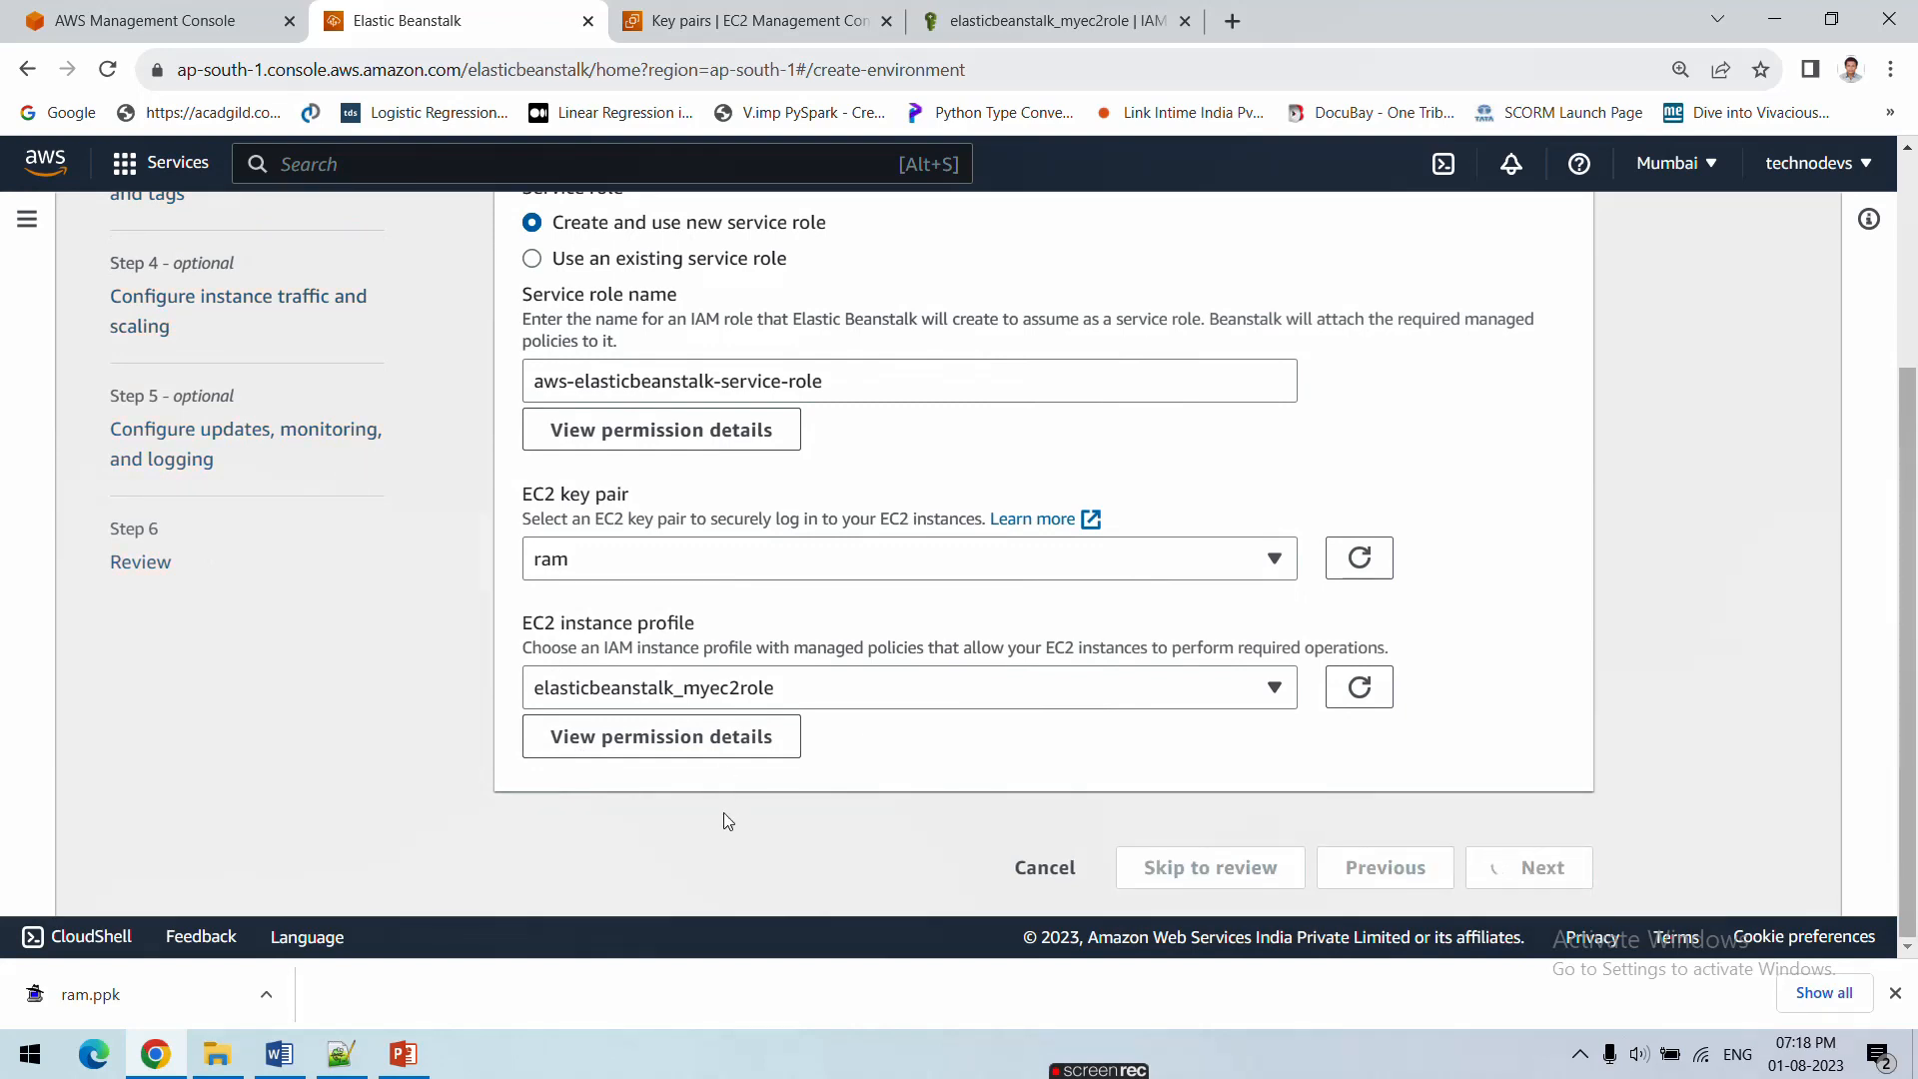
Select the VPC vpc-0aa7bb5c25b39d6c7 (172.31.0.0/16) for the environment
scroll(725, 820, down, 1)
click(719, 400)
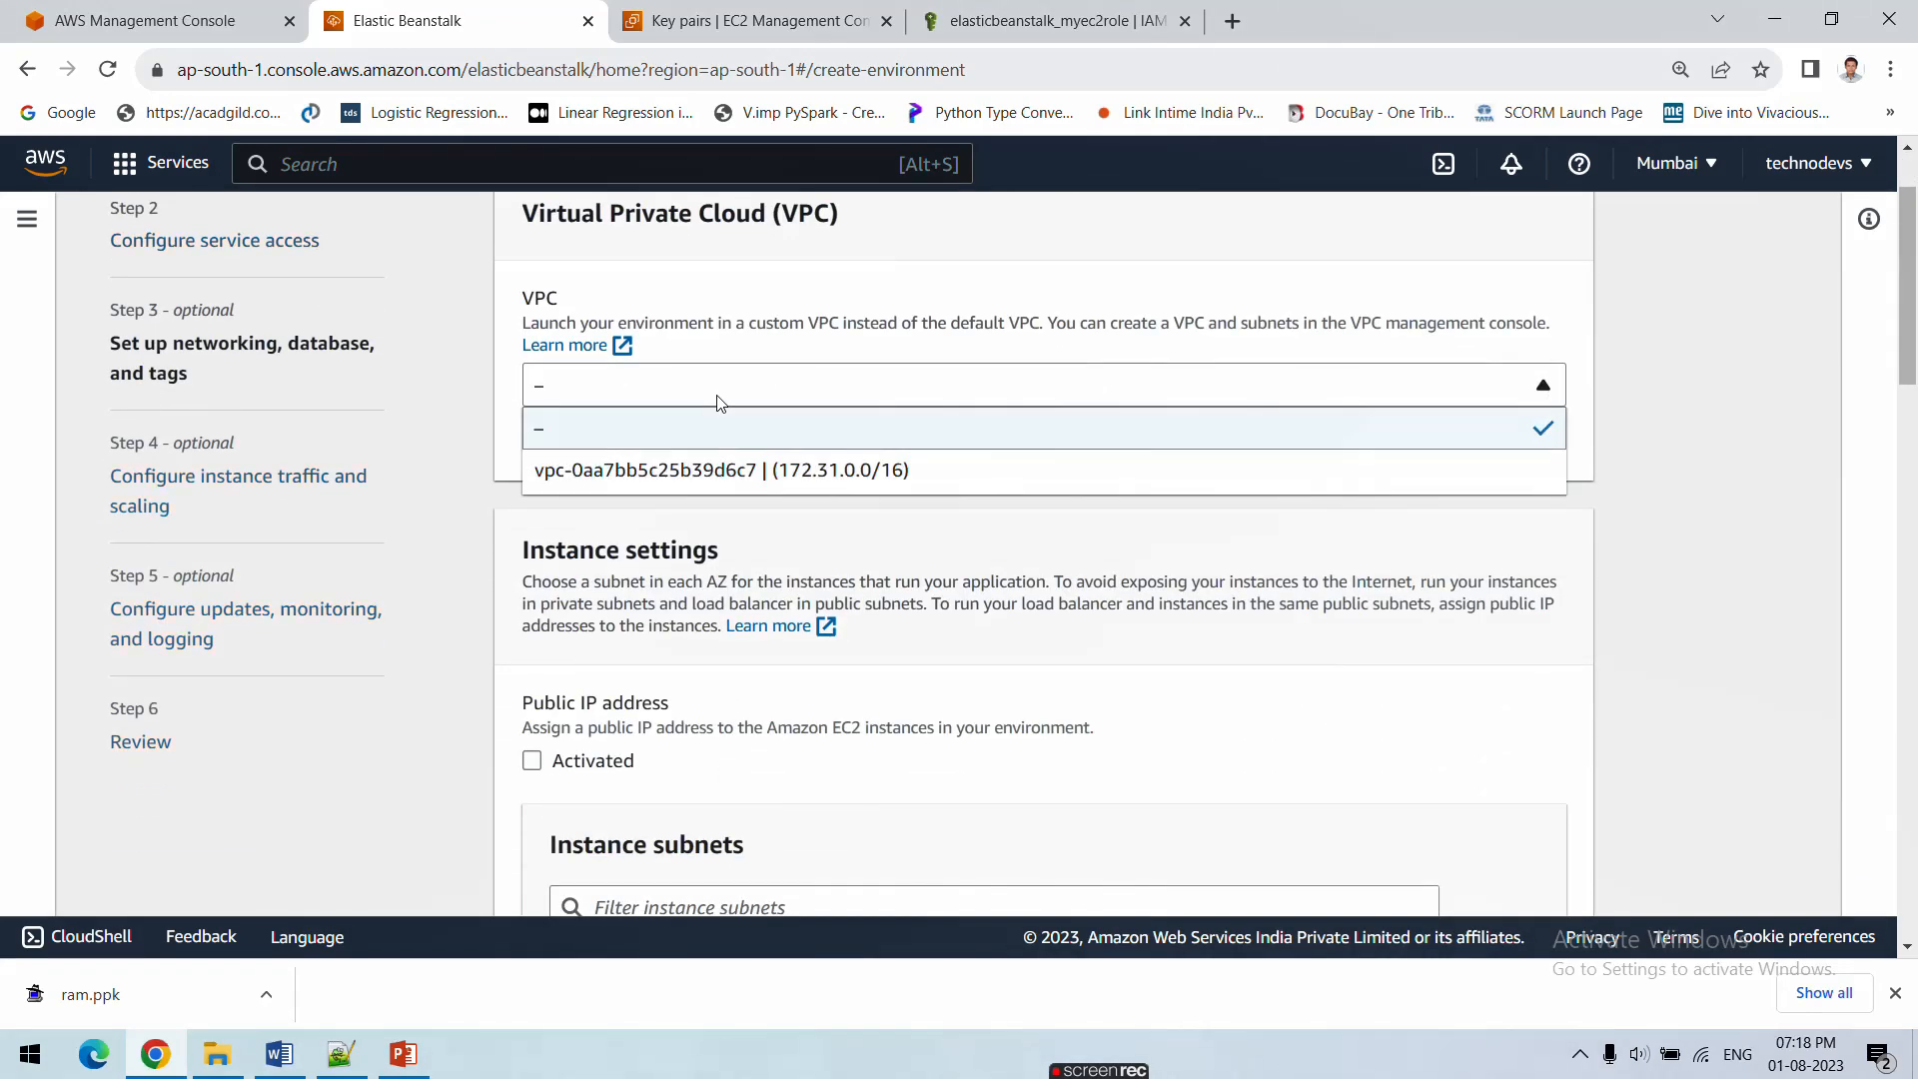
click(726, 469)
Activate the public IP address for the EC2 instances and select all three instance subnets: ap-south-1c, ap-south-1a and ap-south-1b
scroll(620, 670, down, 2)
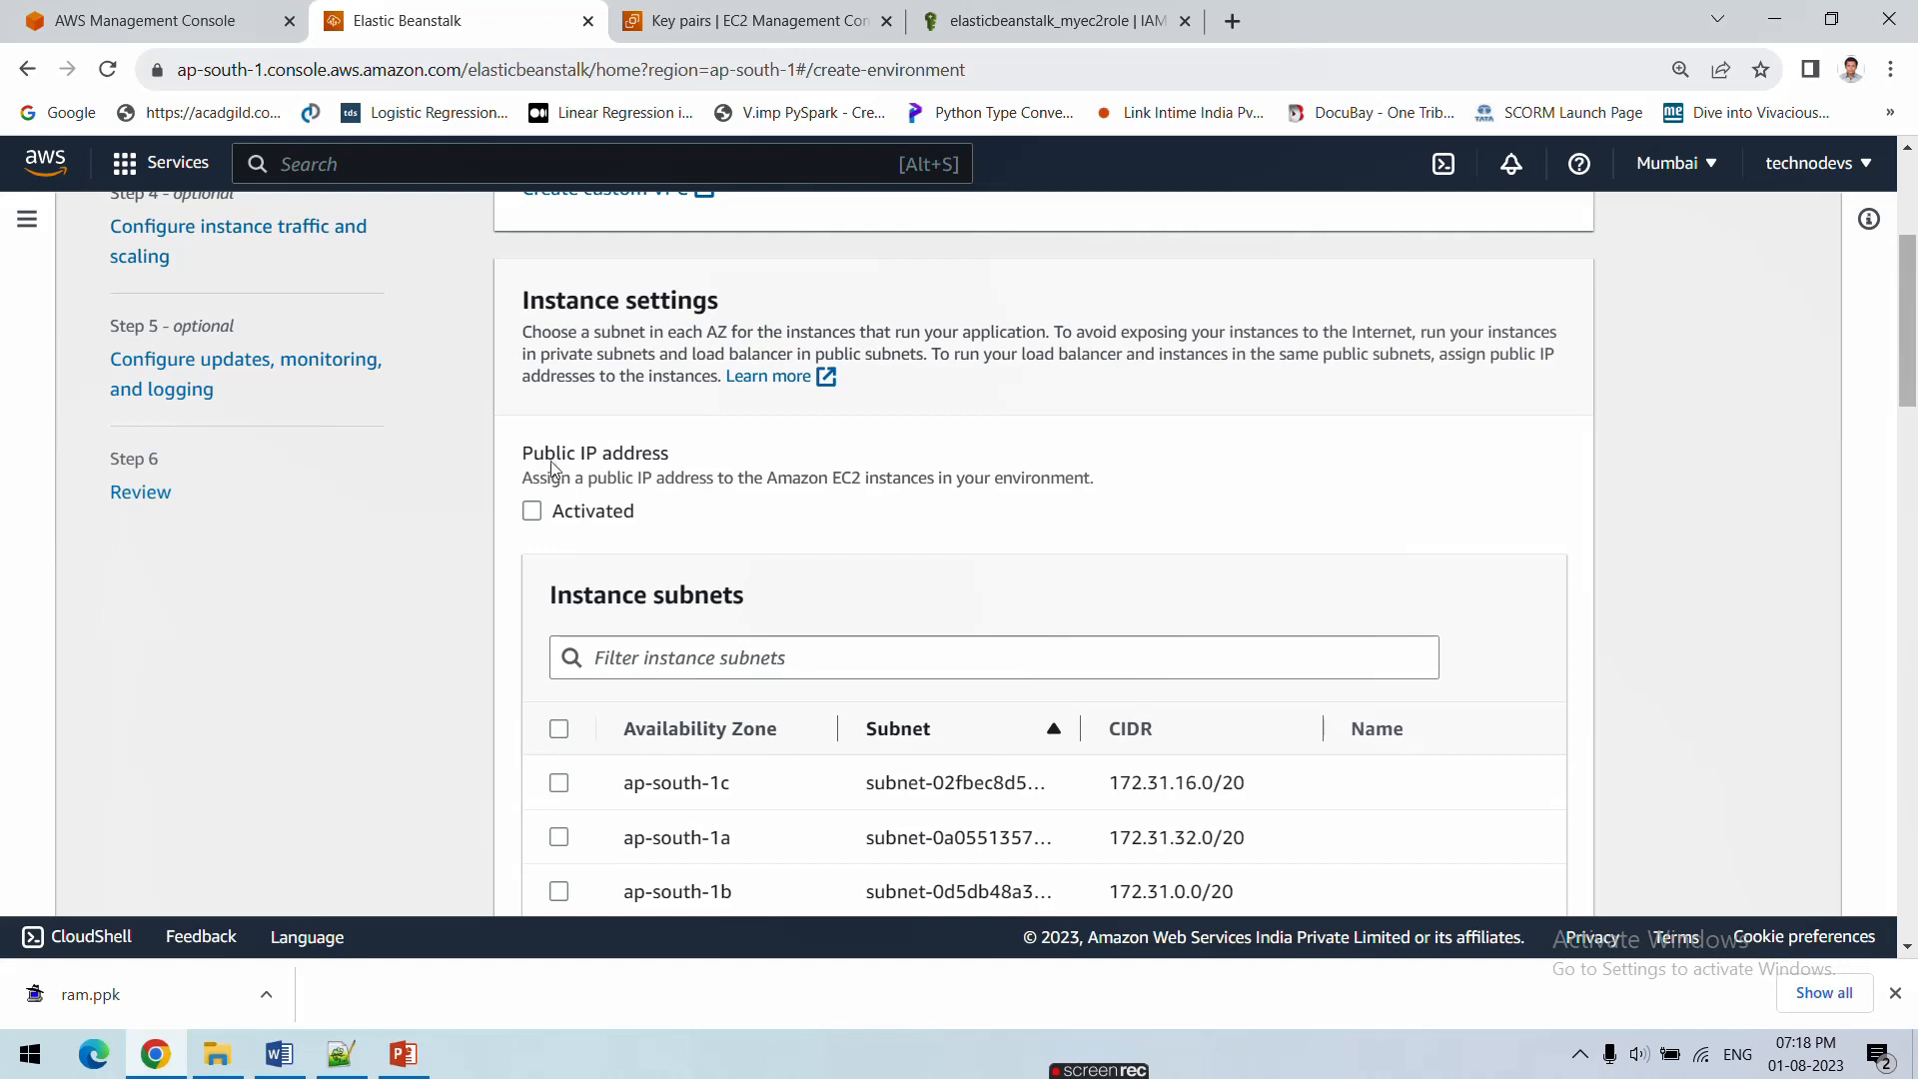
click(556, 518)
scroll(602, 567, down, 2)
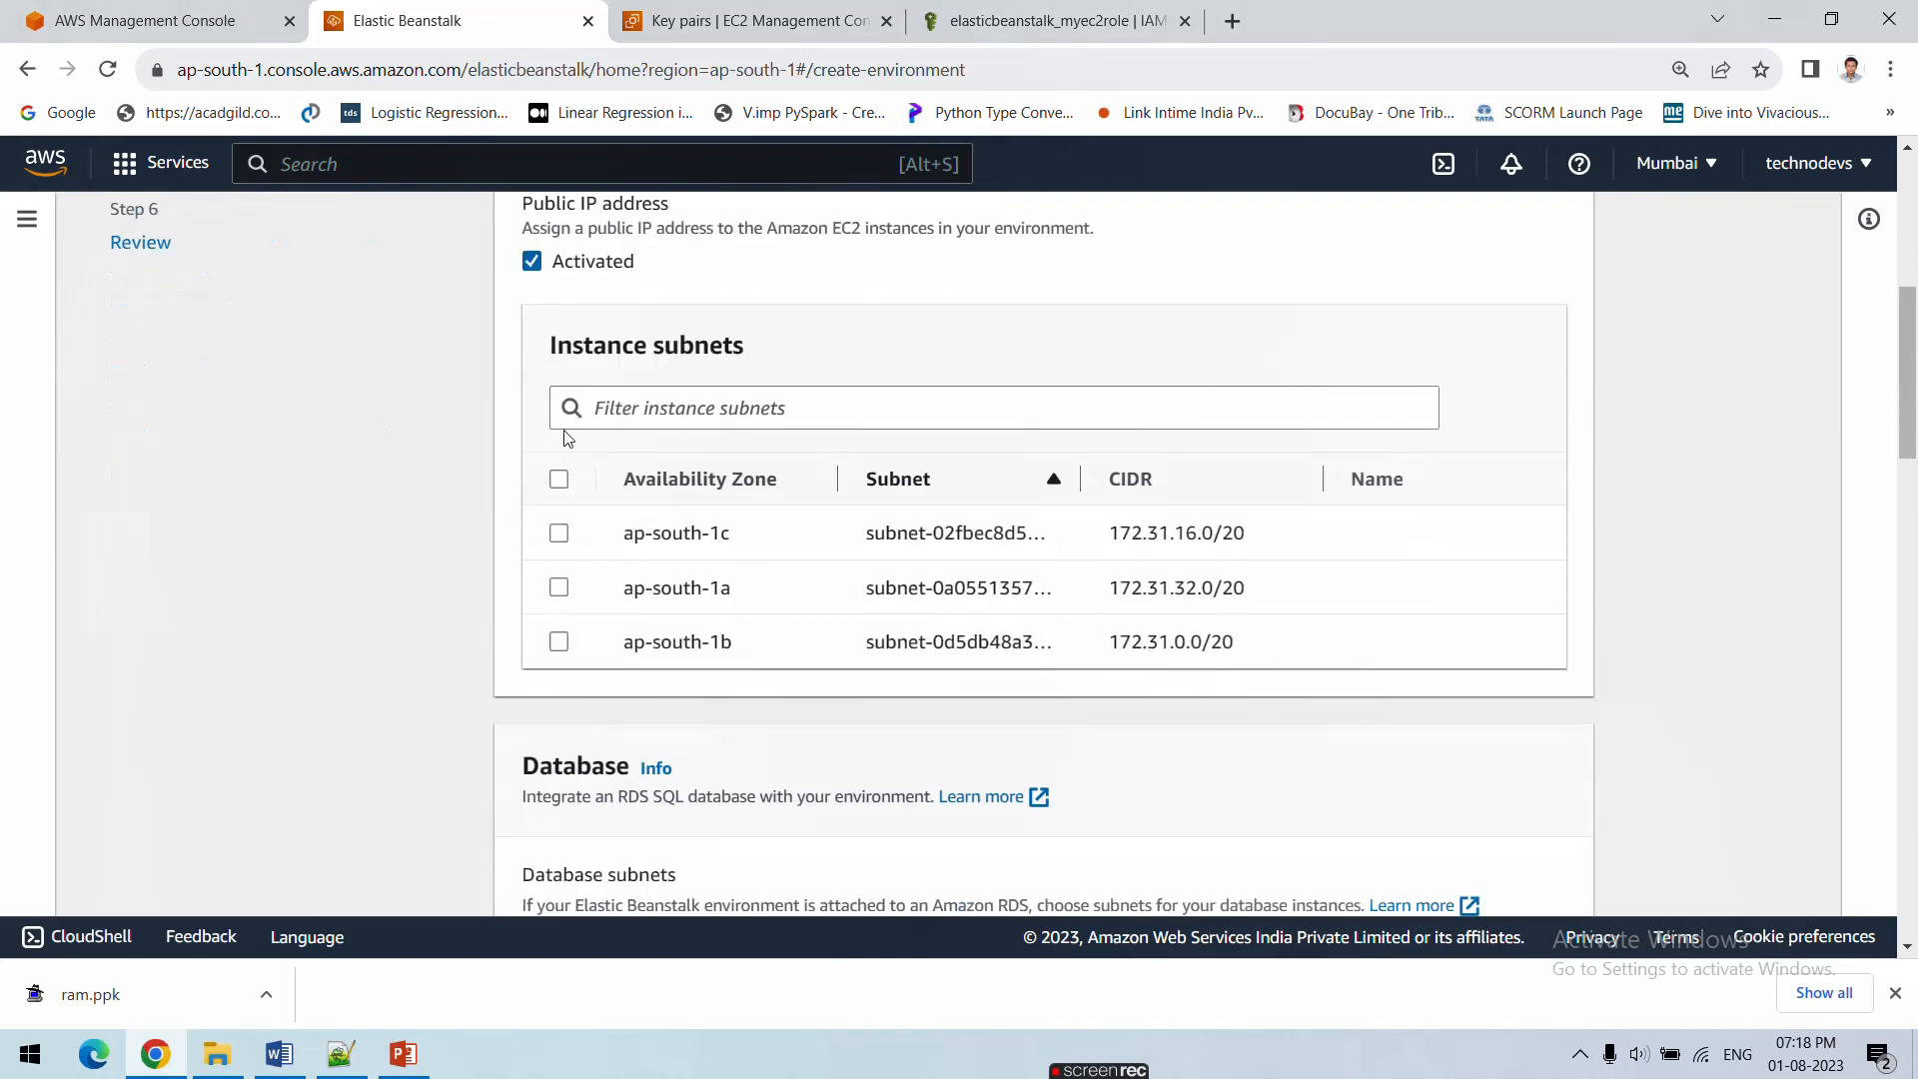
click(559, 481)
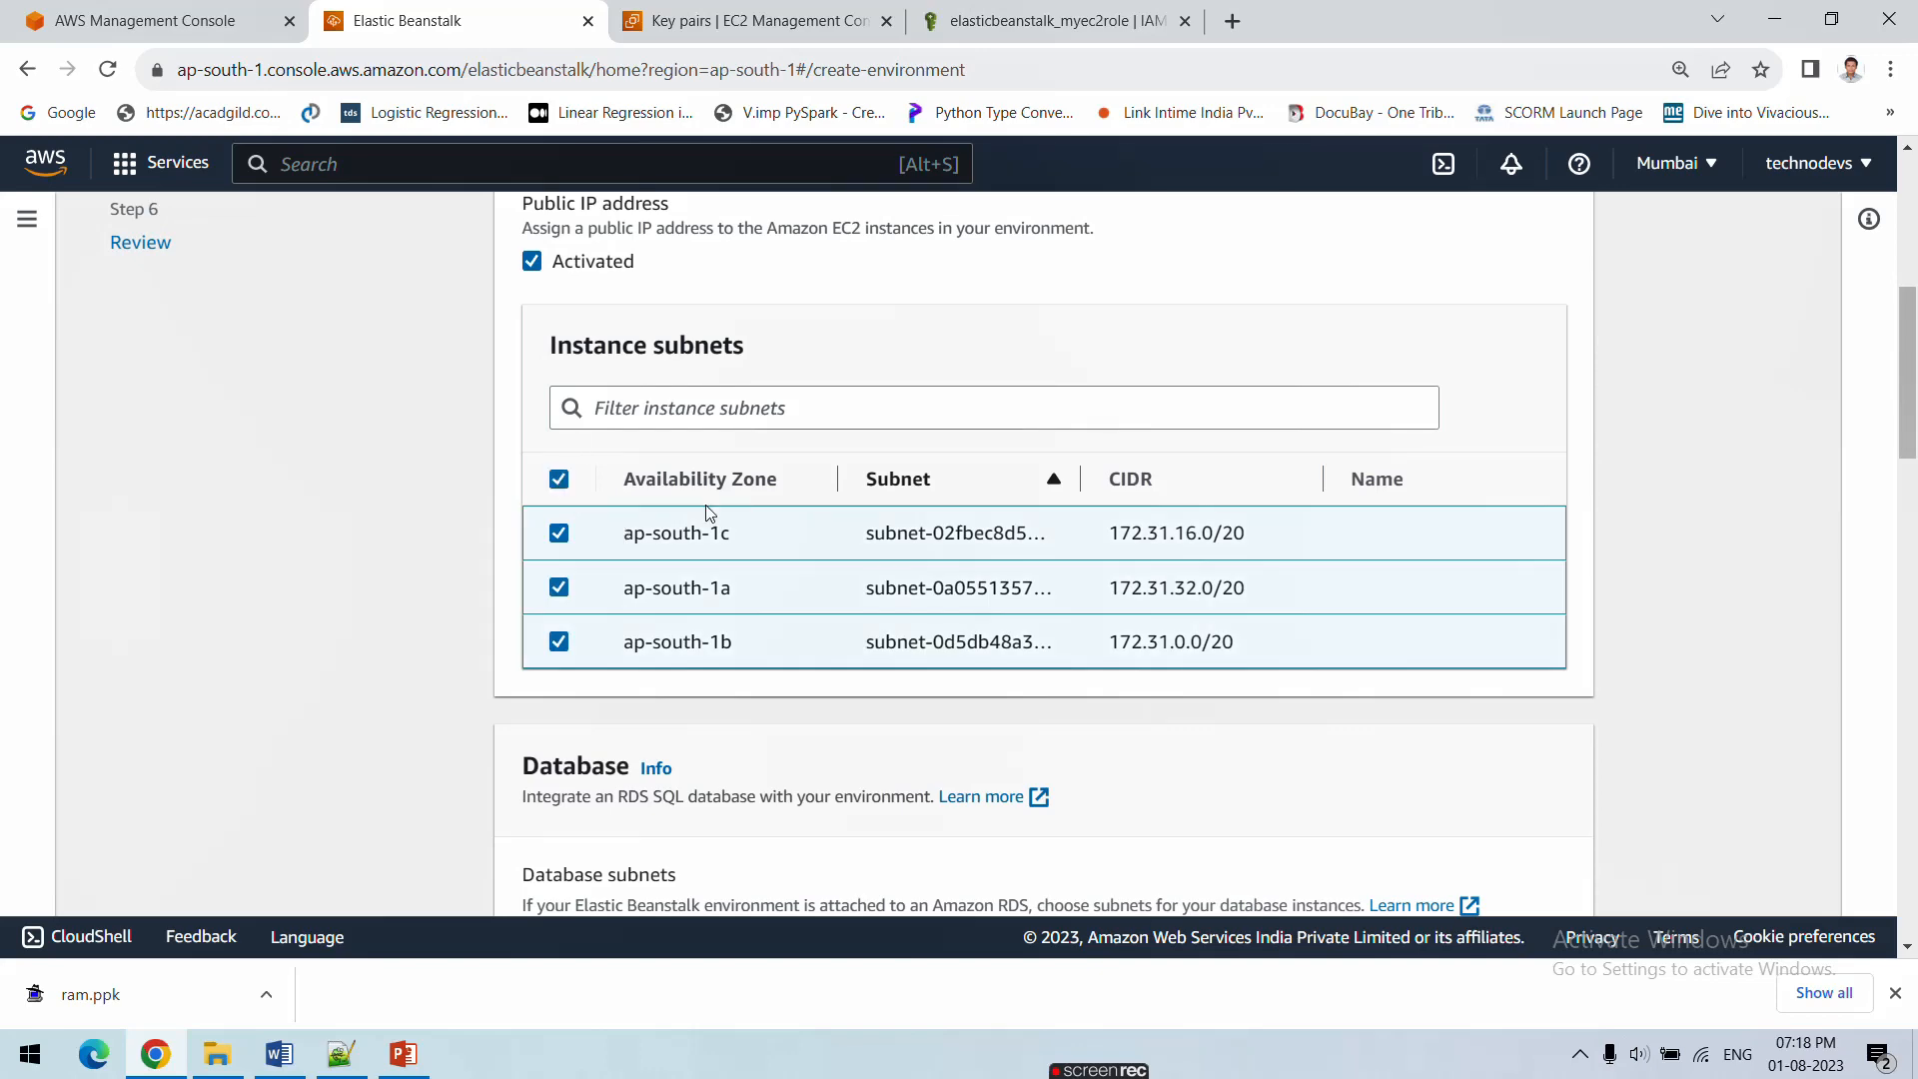
Examine the optional database section, including the database subnets, the snapshot restore option and the engine settings
scroll(710, 524, up, 2)
scroll(717, 574, down, 7)
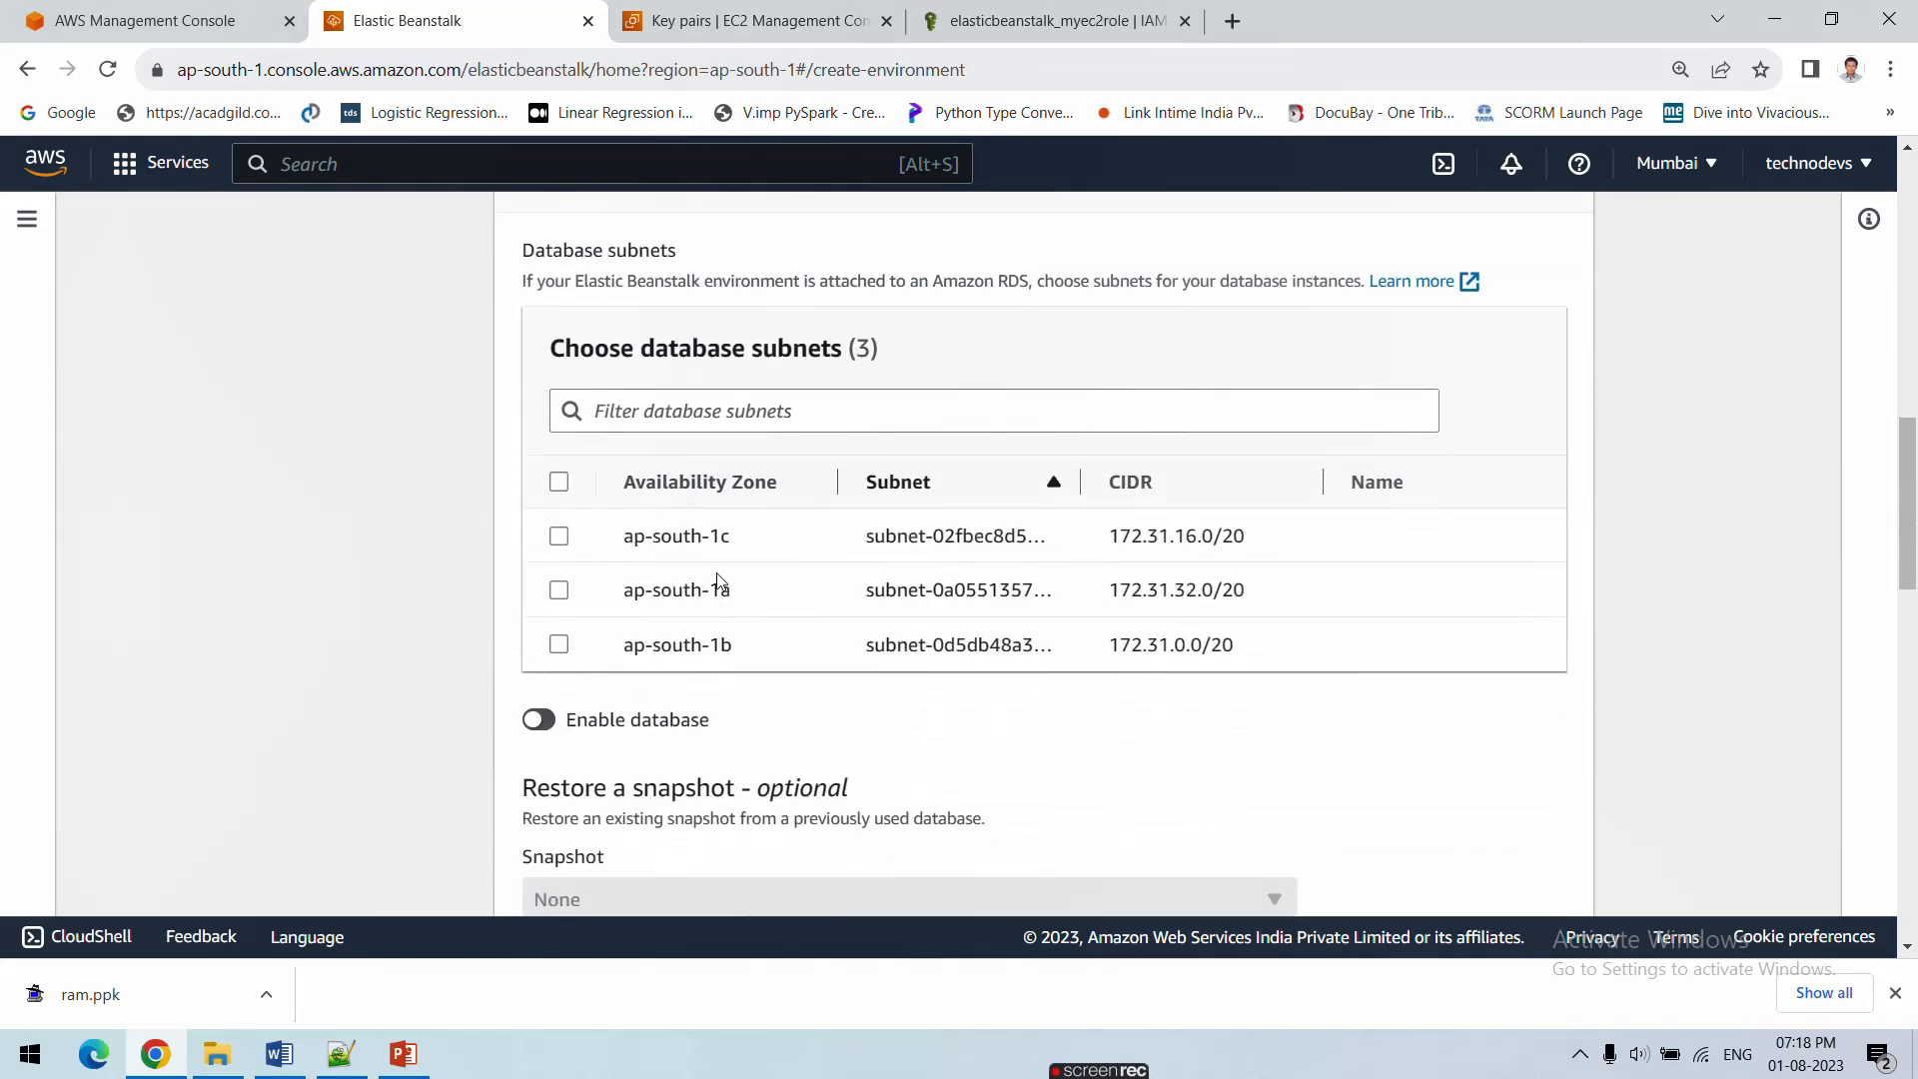
scroll(719, 584, up, 1)
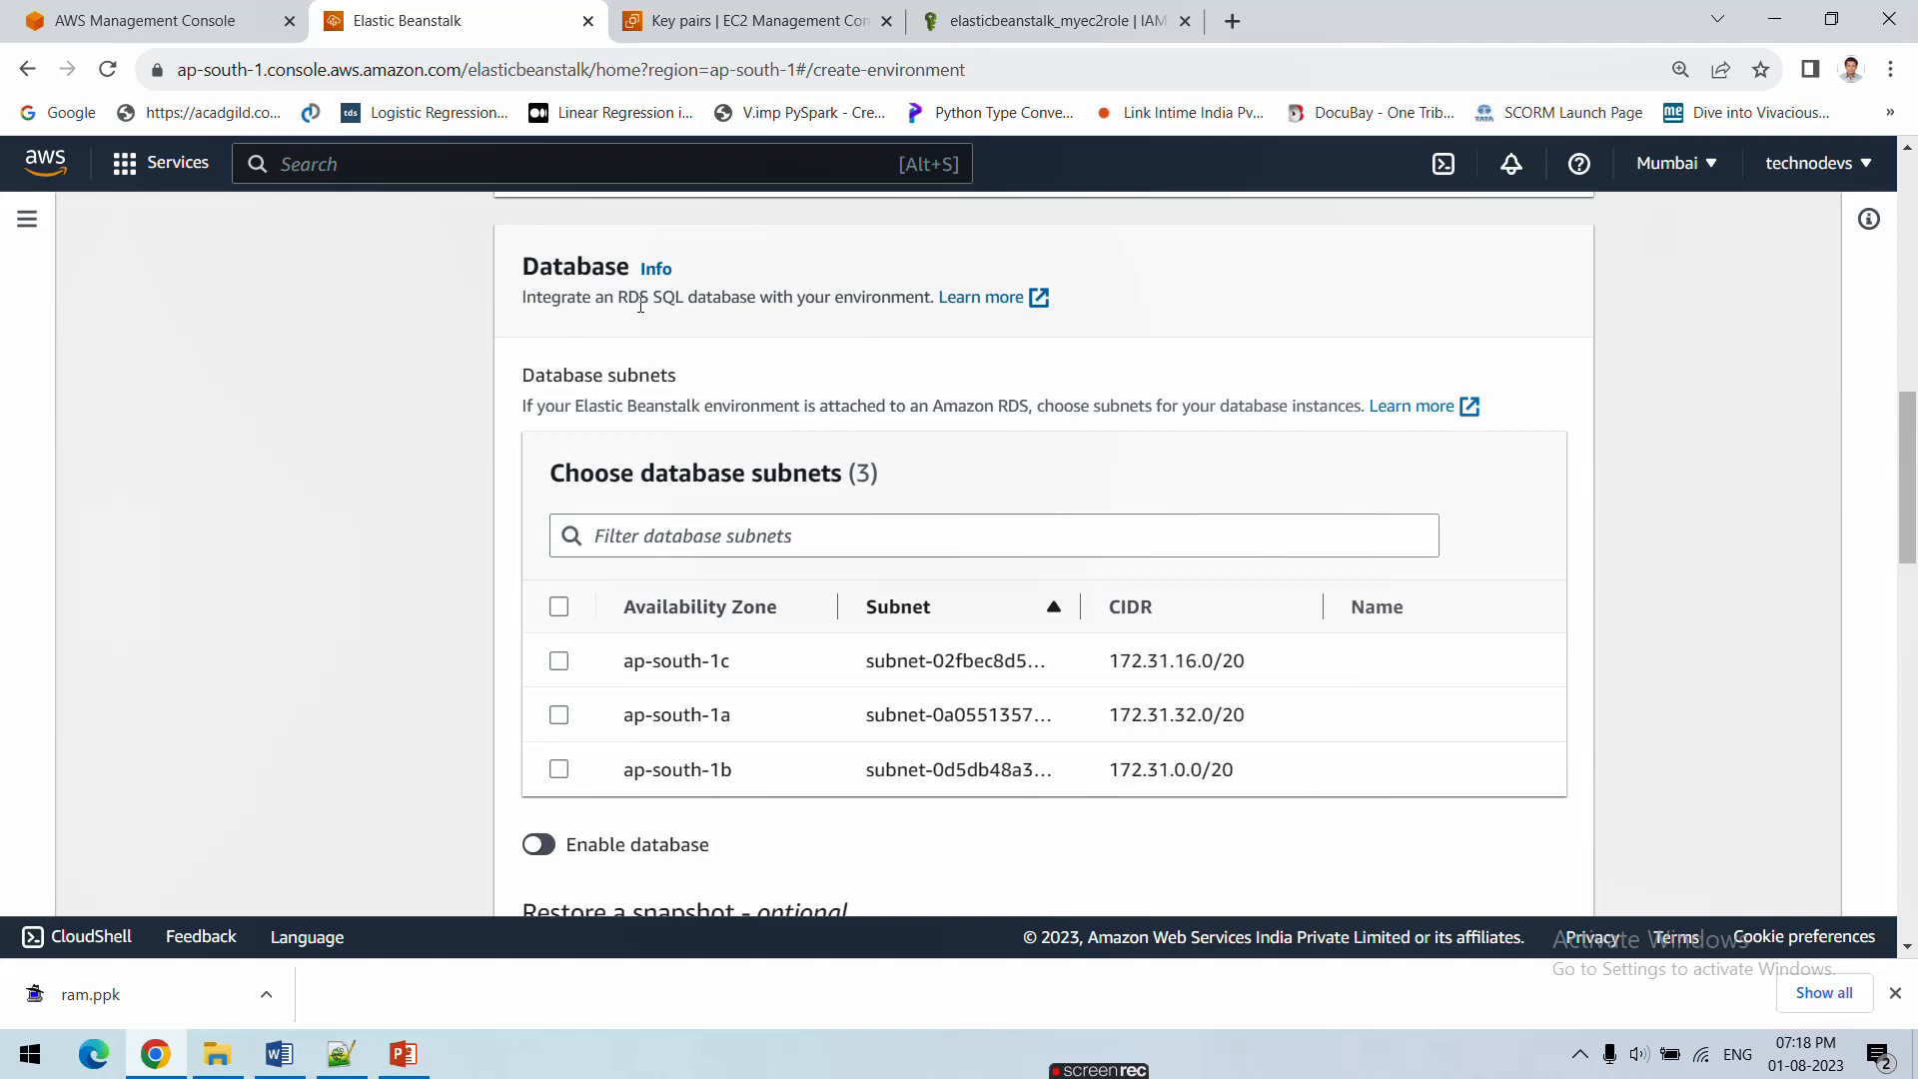
drag(525, 300, 786, 299)
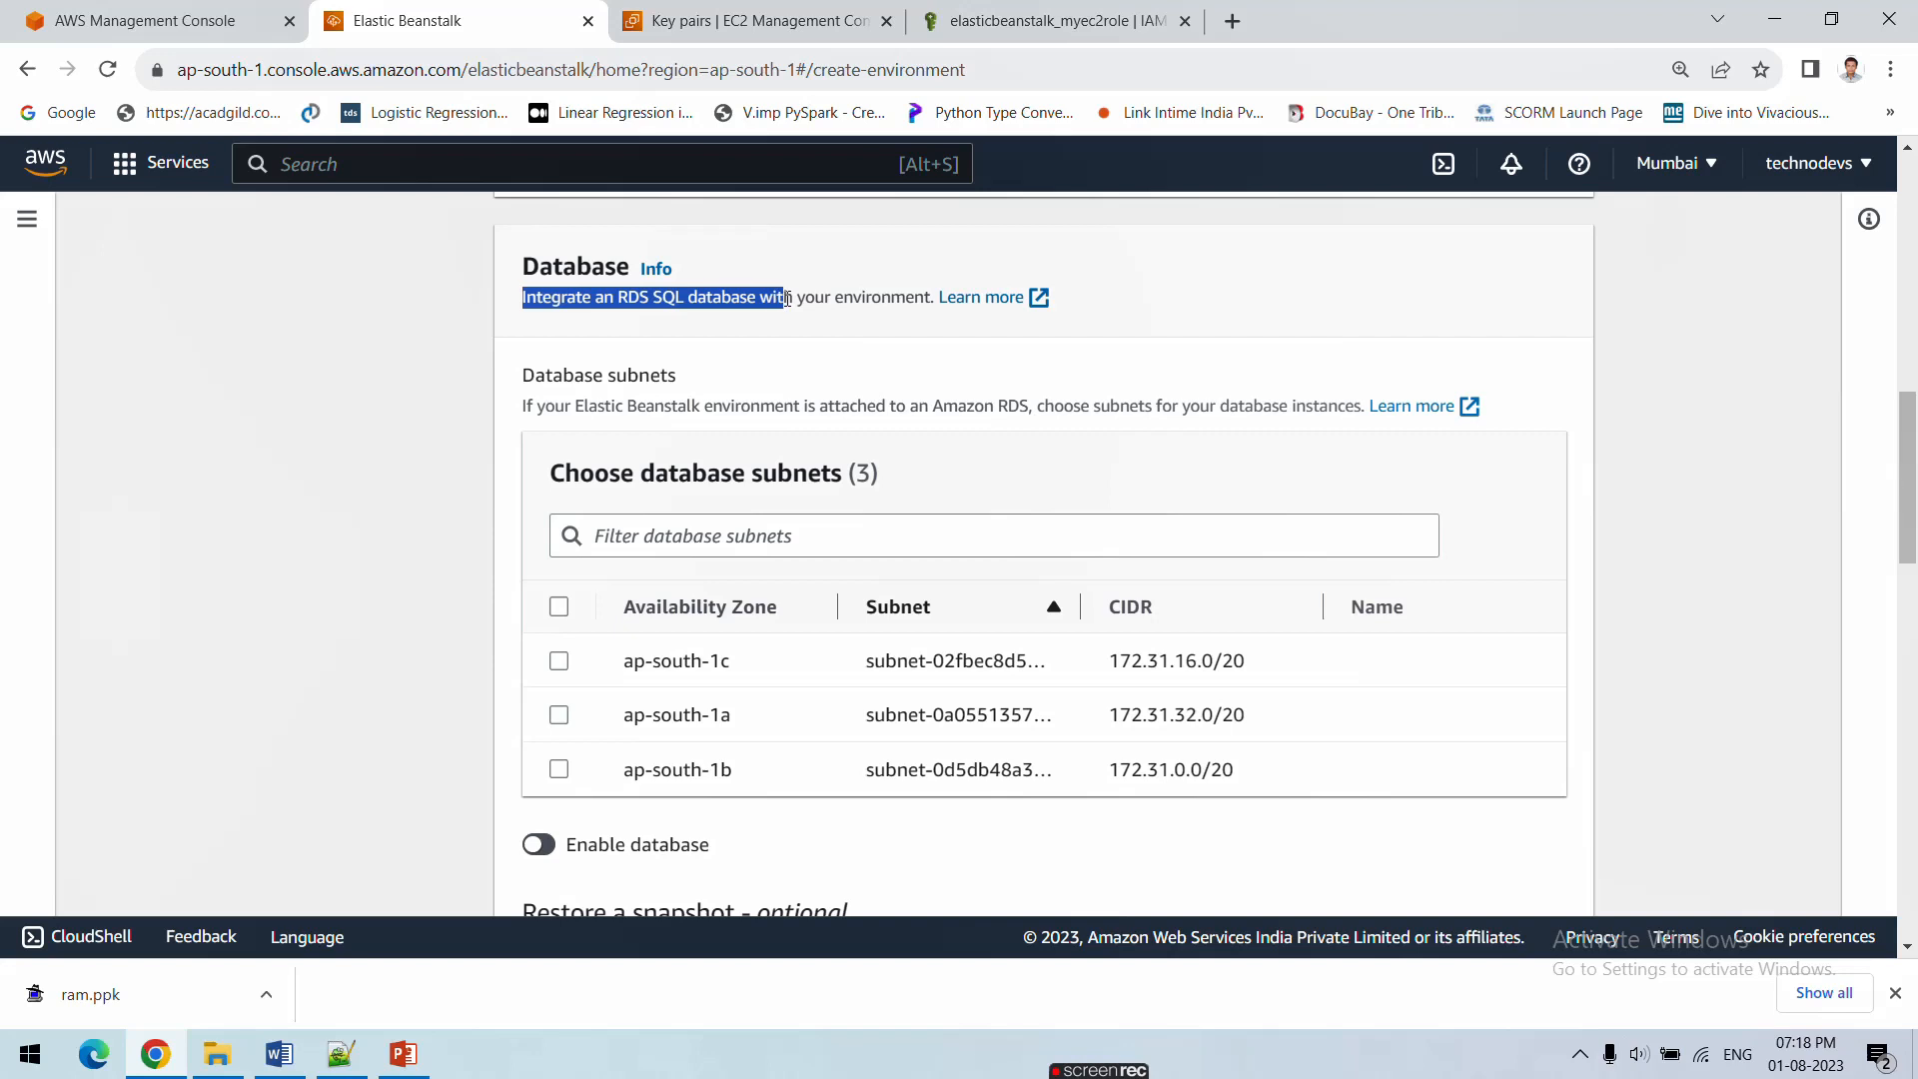
scroll(714, 570, down, 1)
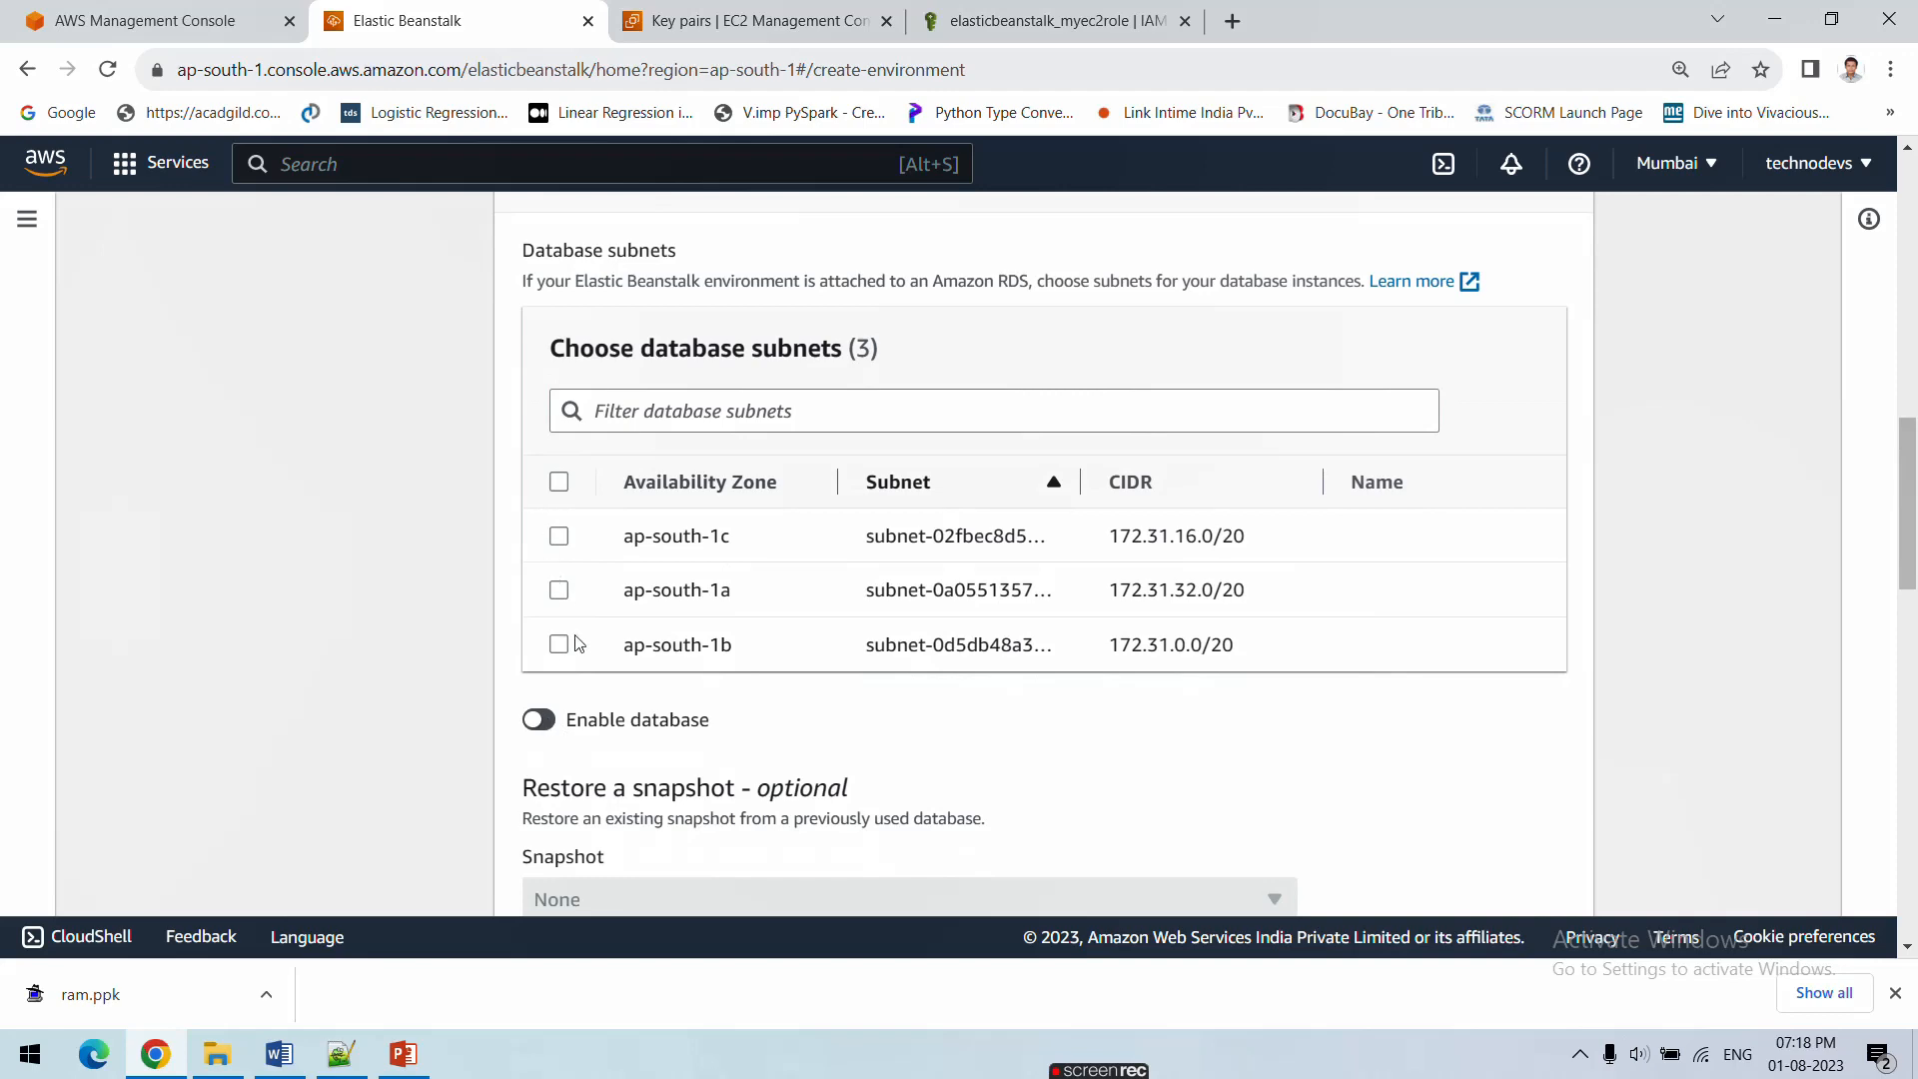
scroll(575, 647, down, 5)
scroll(577, 652, up, 3)
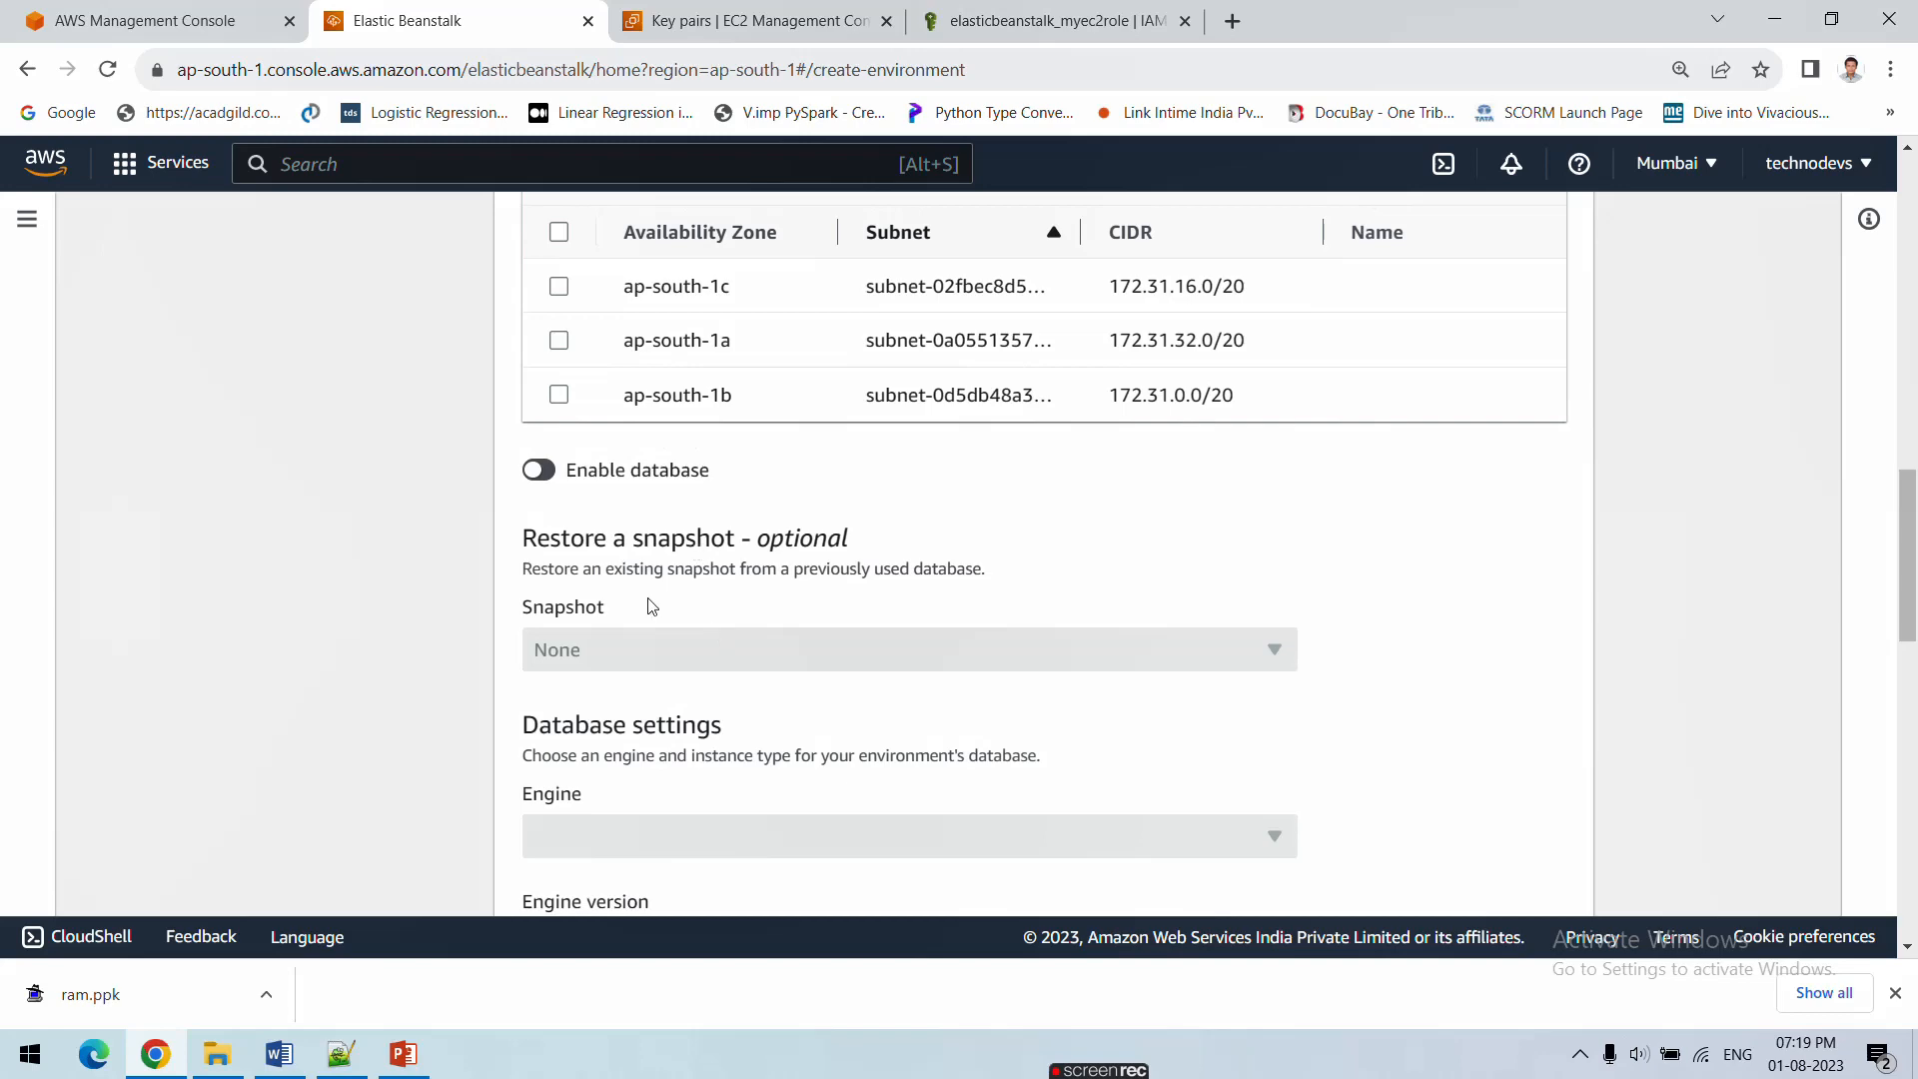
scroll(590, 540, up, 4)
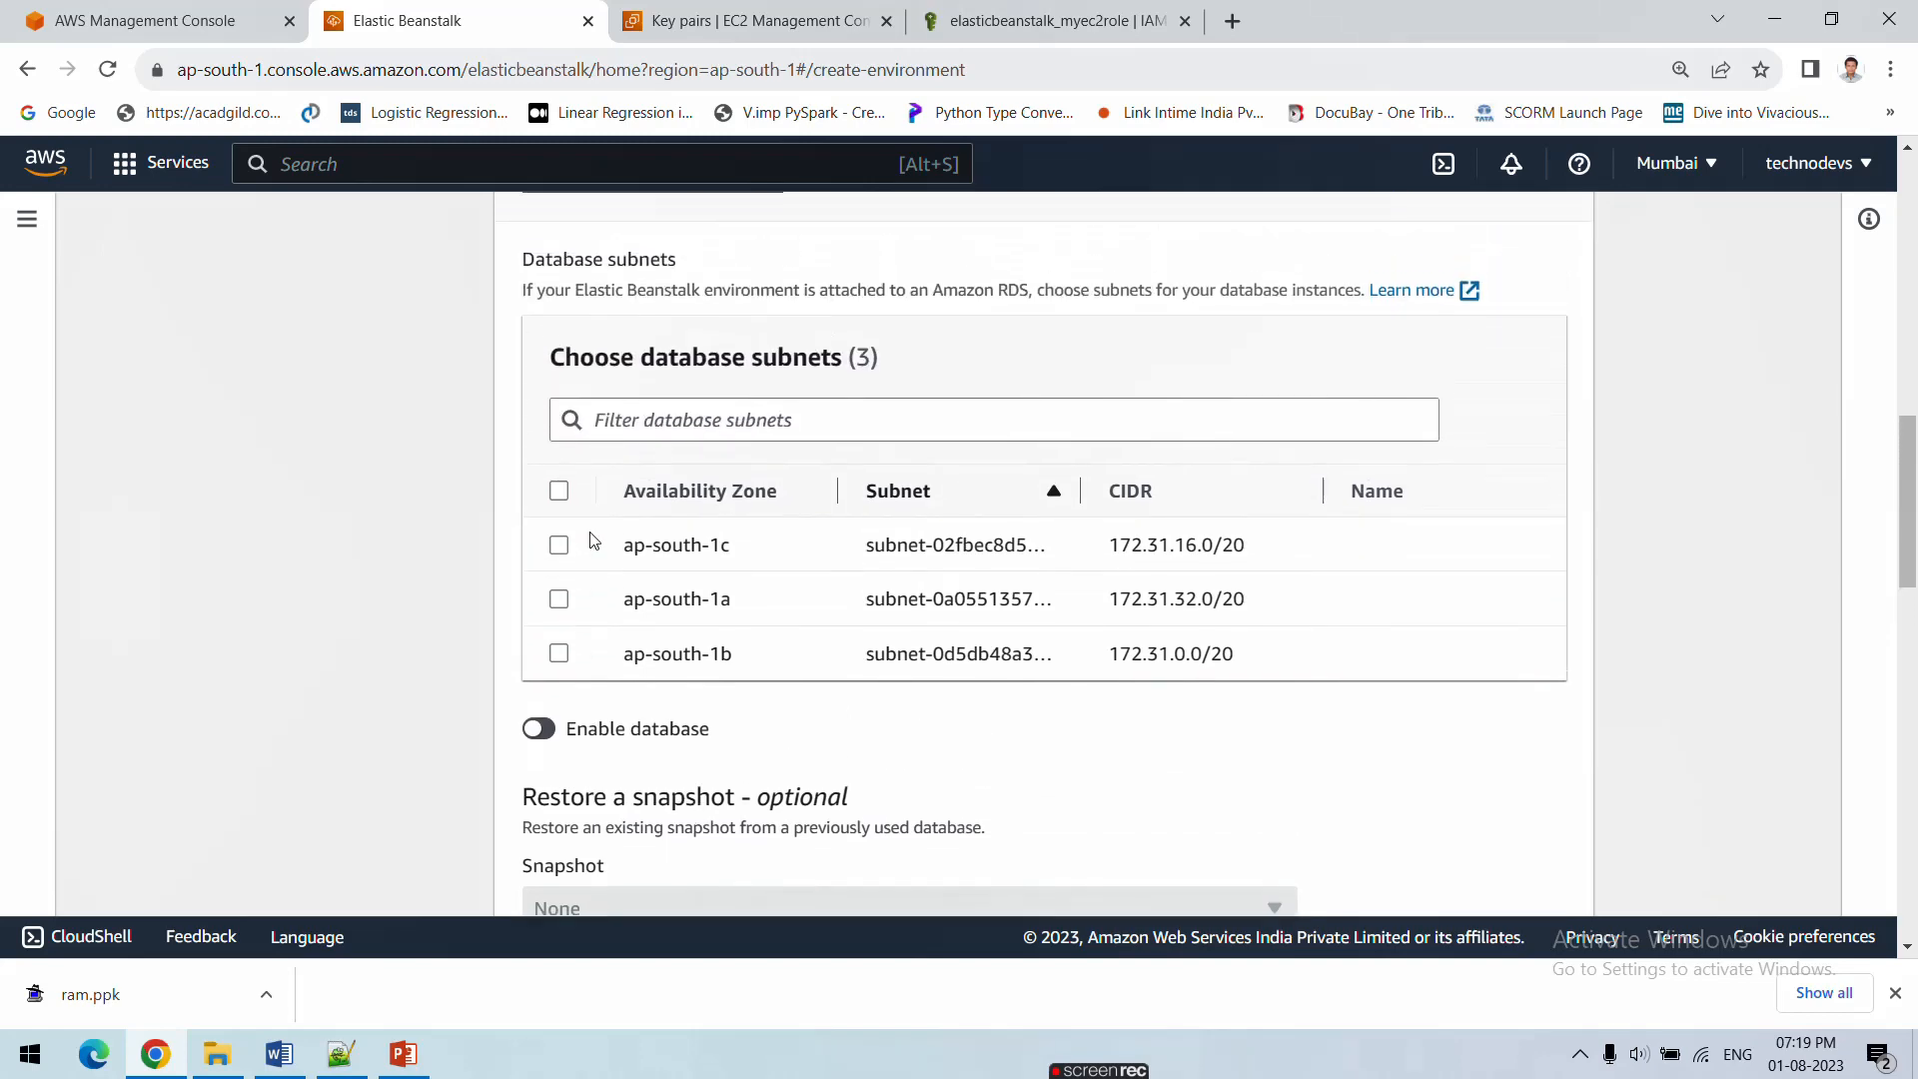
scroll(594, 586, down, 6)
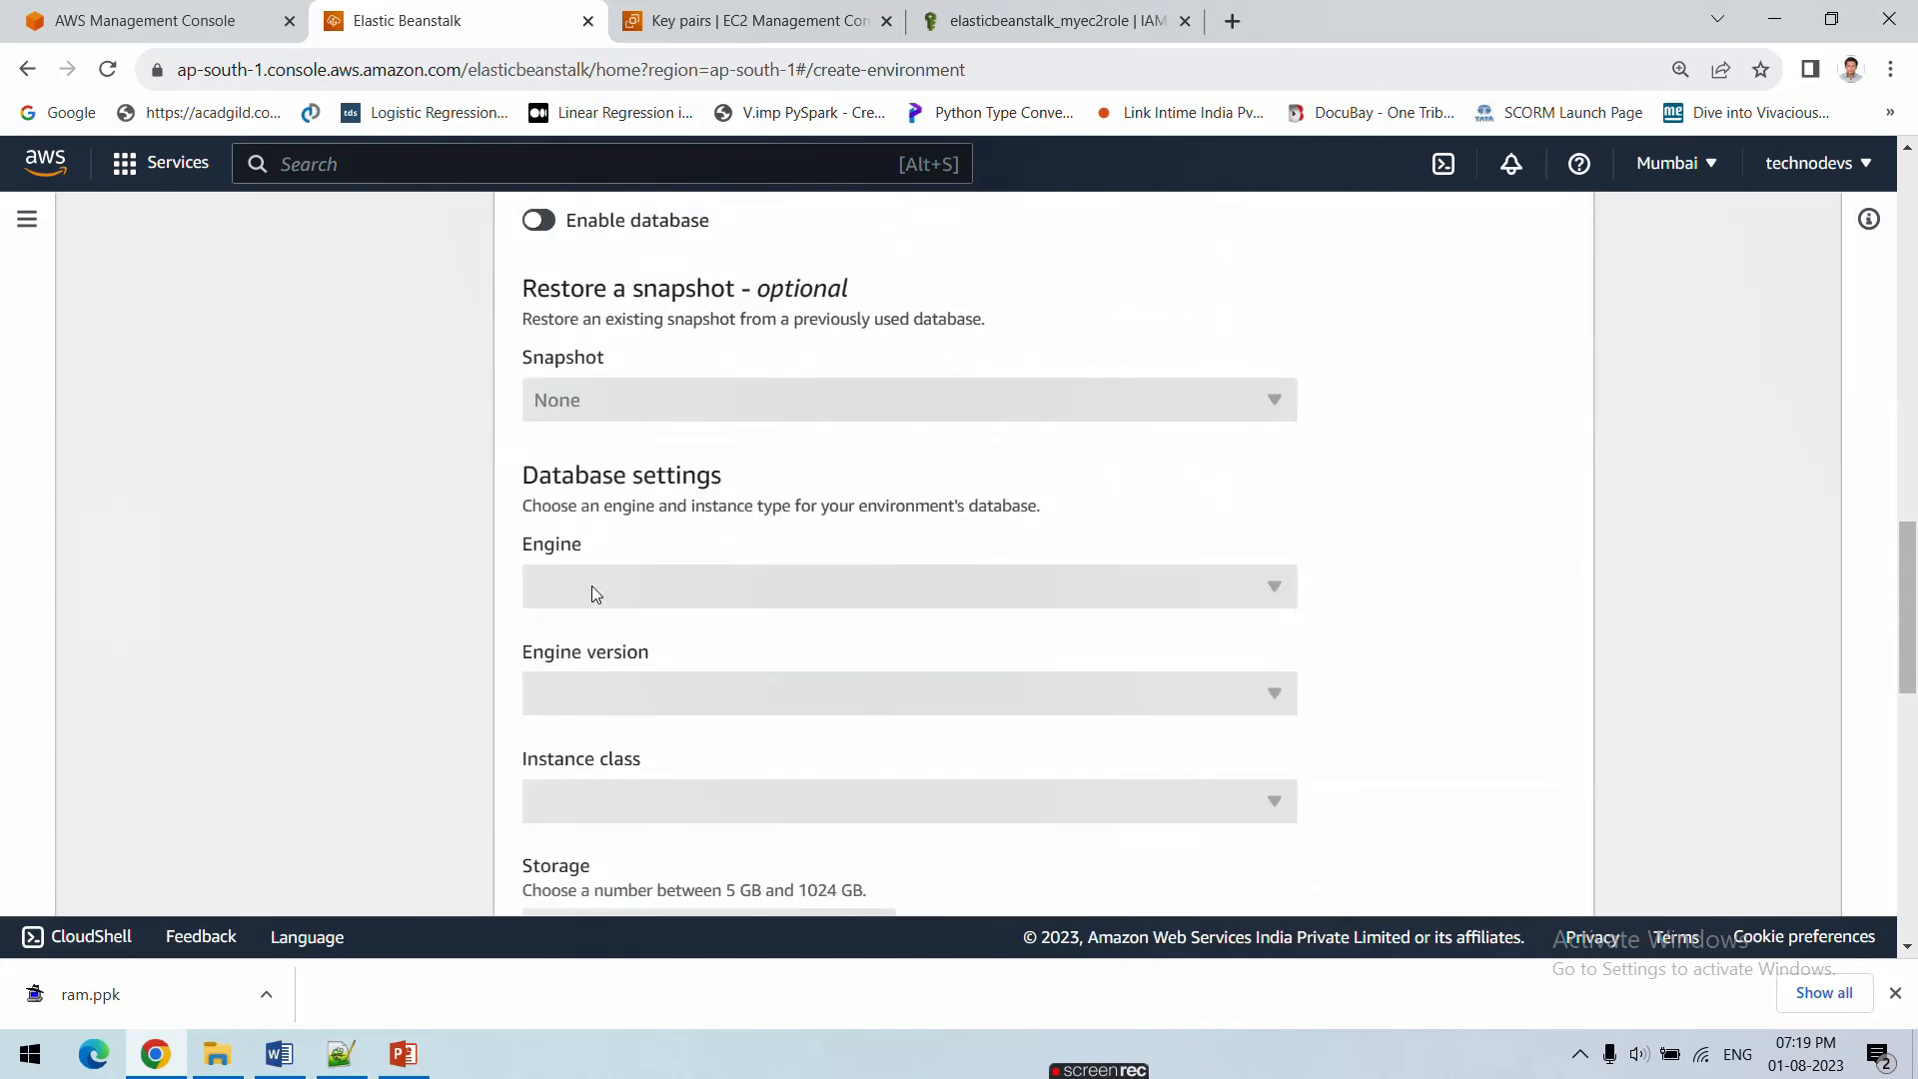
scroll(591, 585, up, 3)
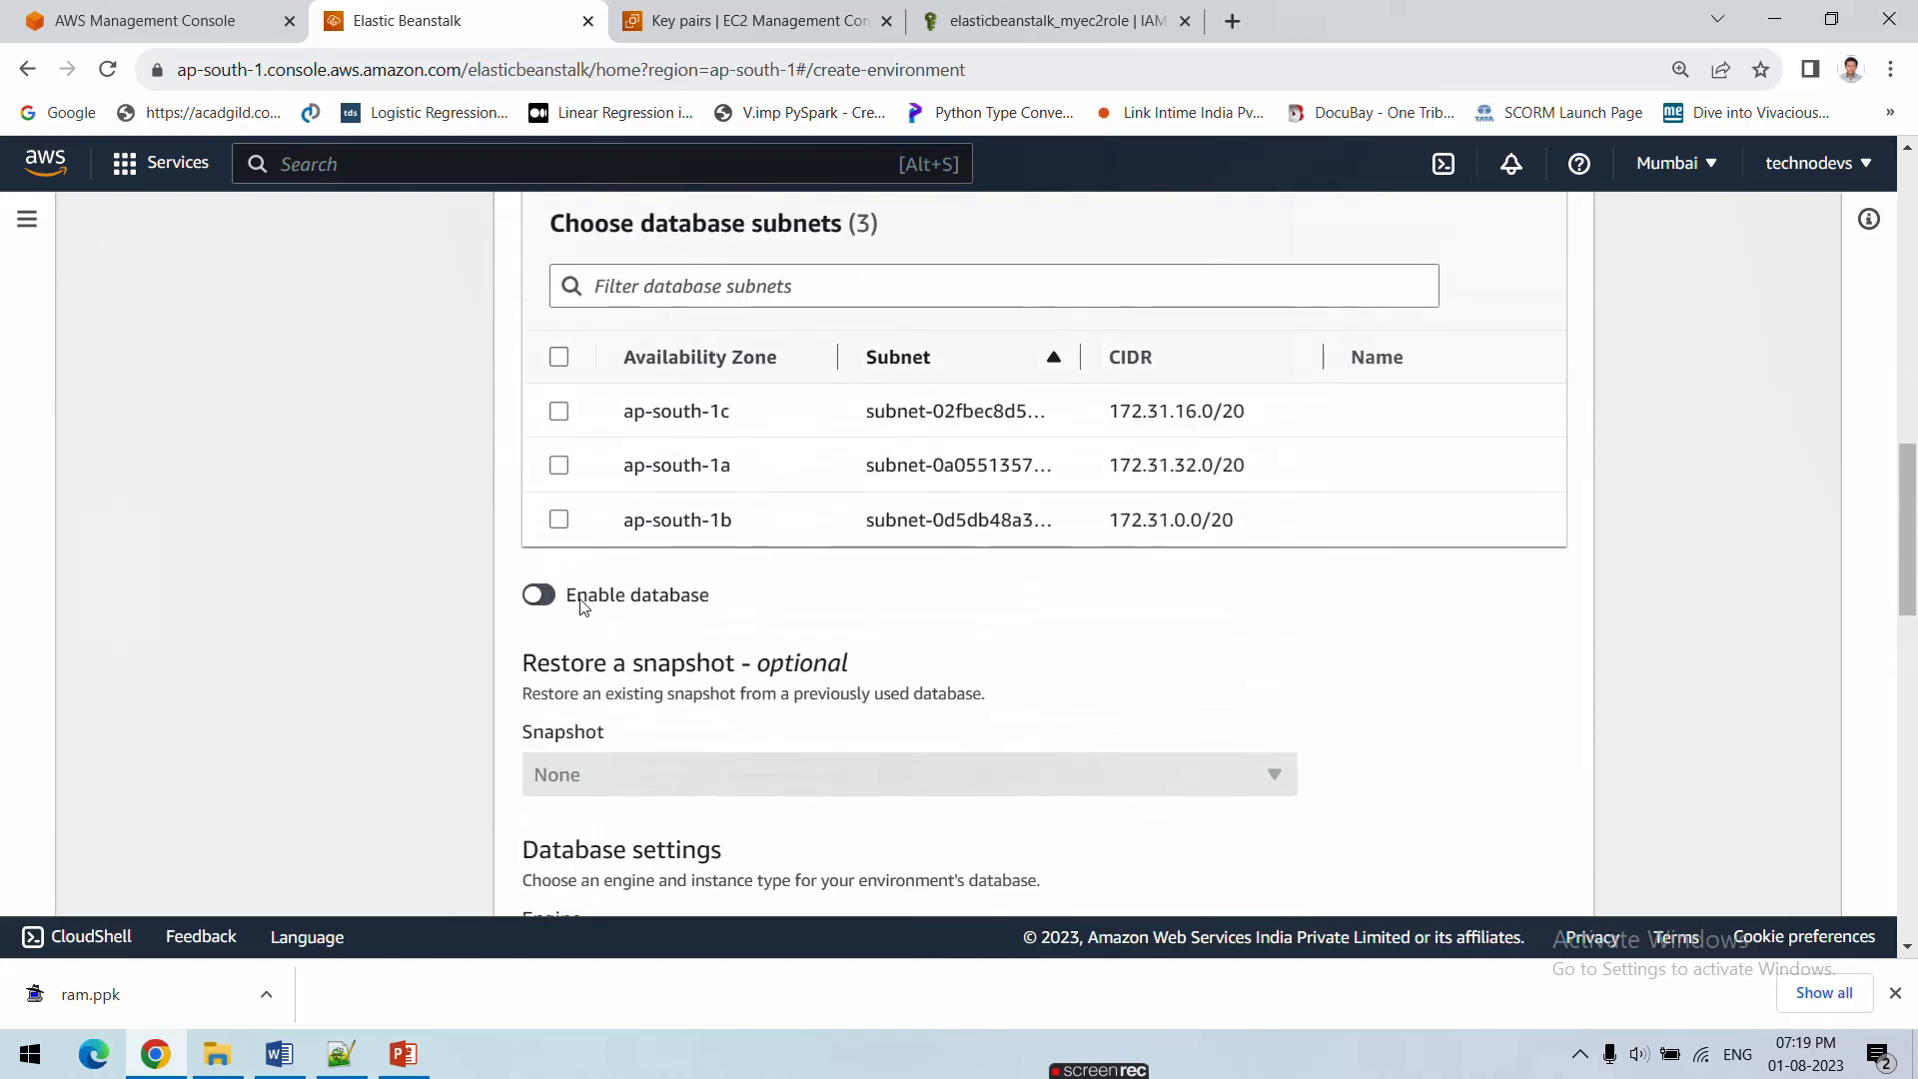
Try enabling the environment's database, review the available engines and database settings, and disable the database again
click(538, 595)
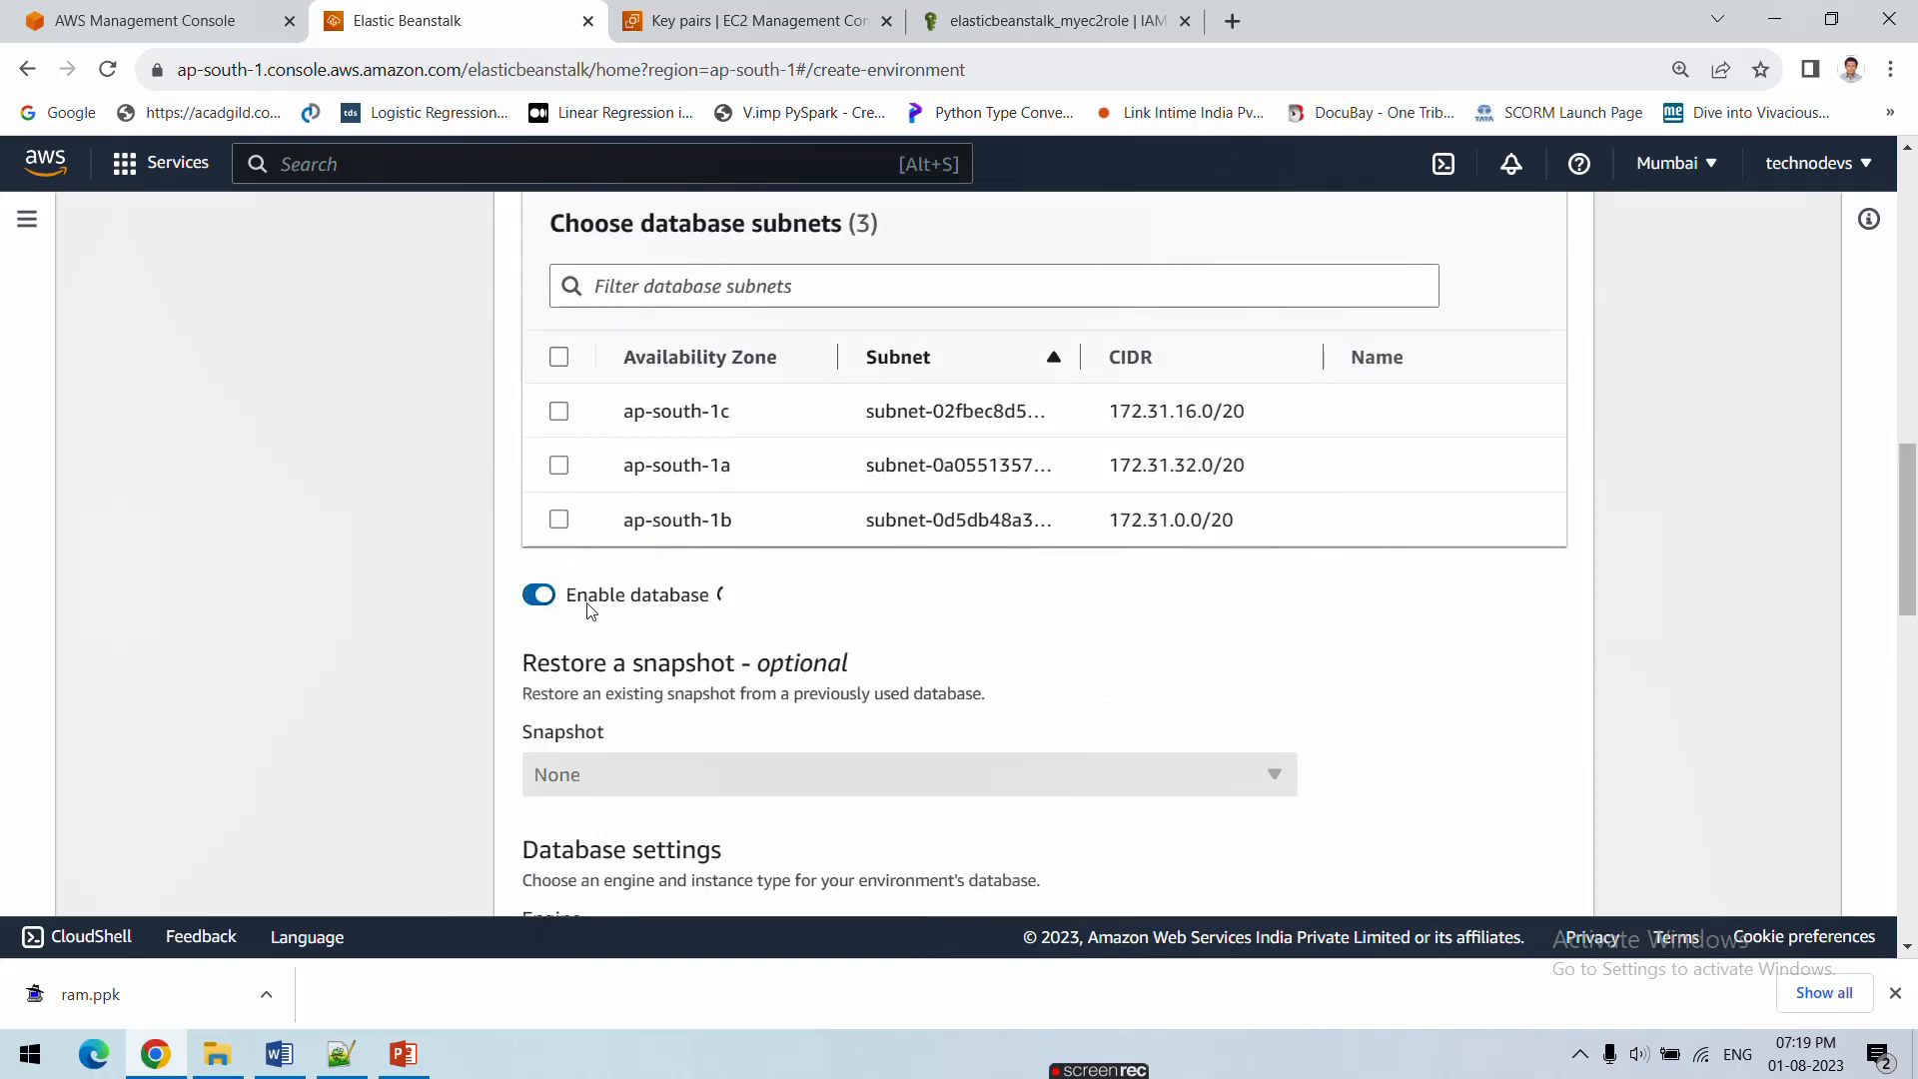
scroll(585, 609, down, 2)
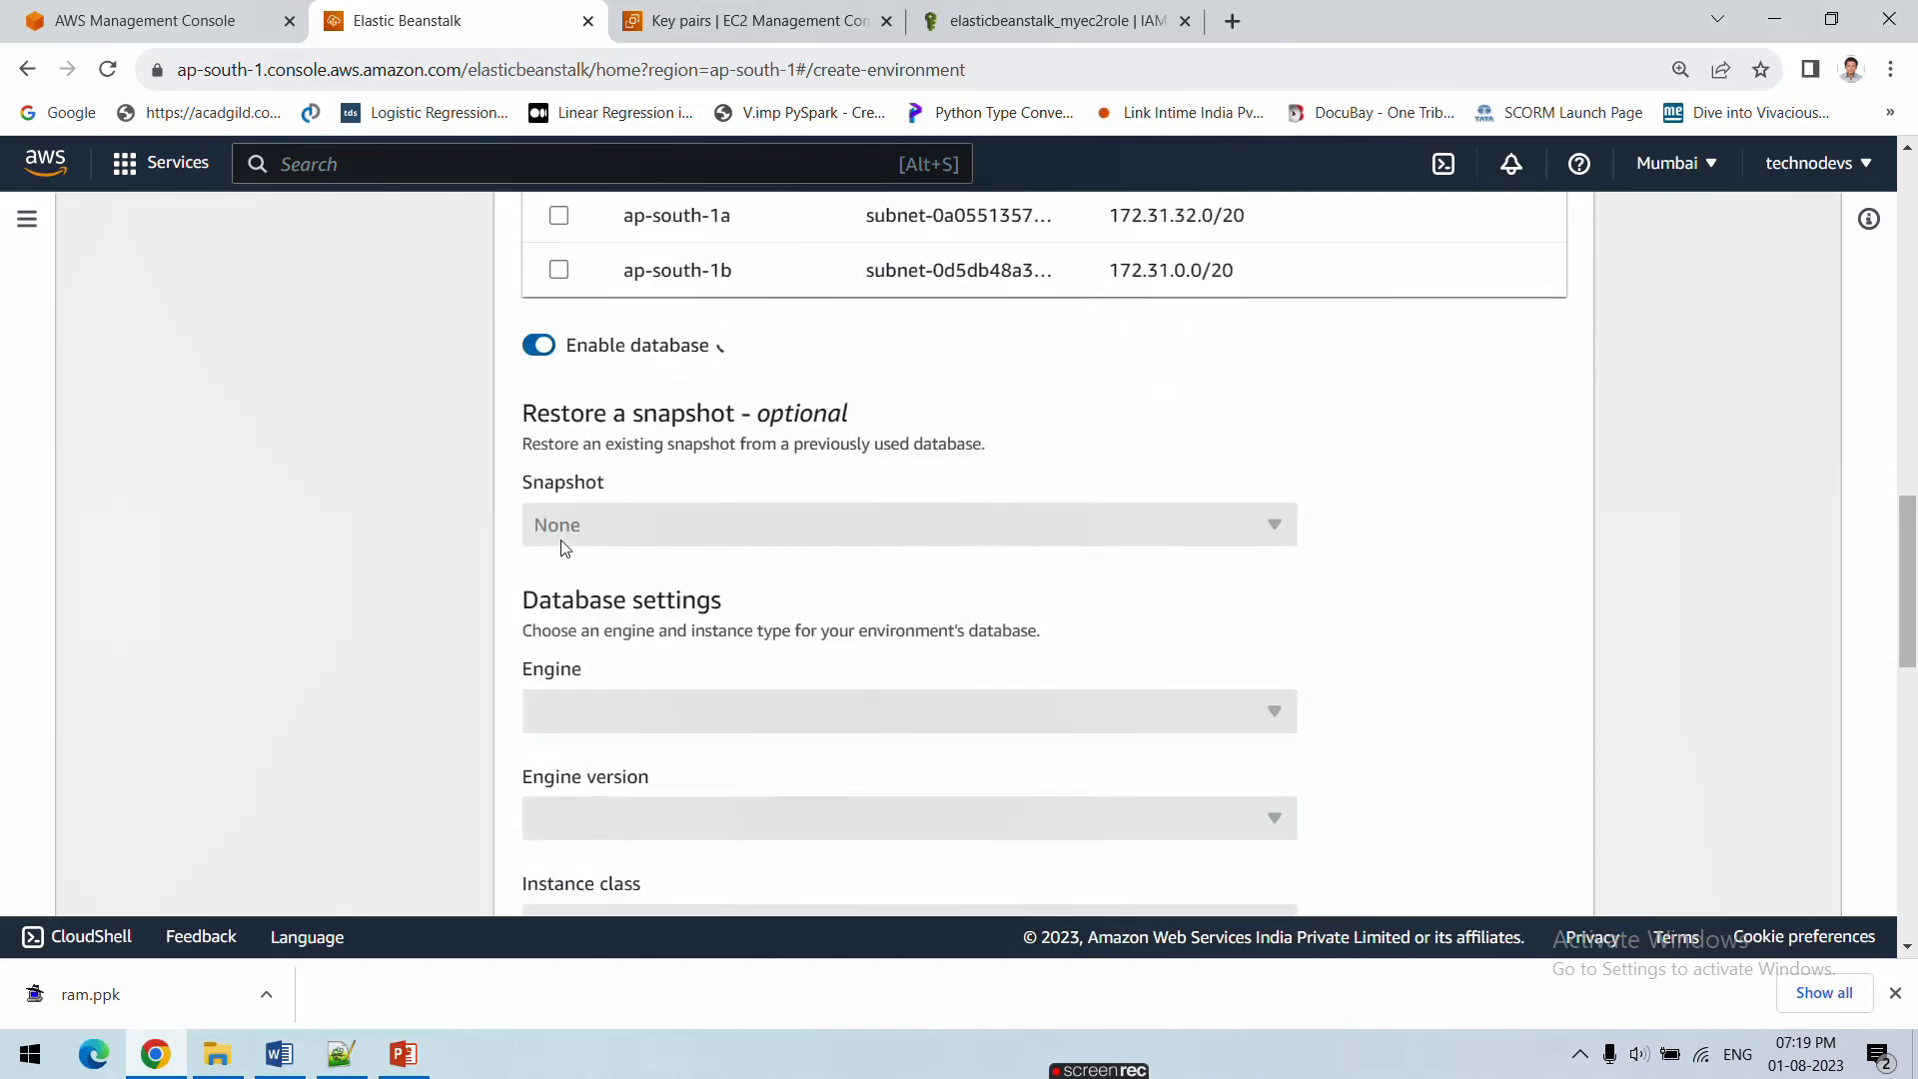
scroll(561, 559, down, 2)
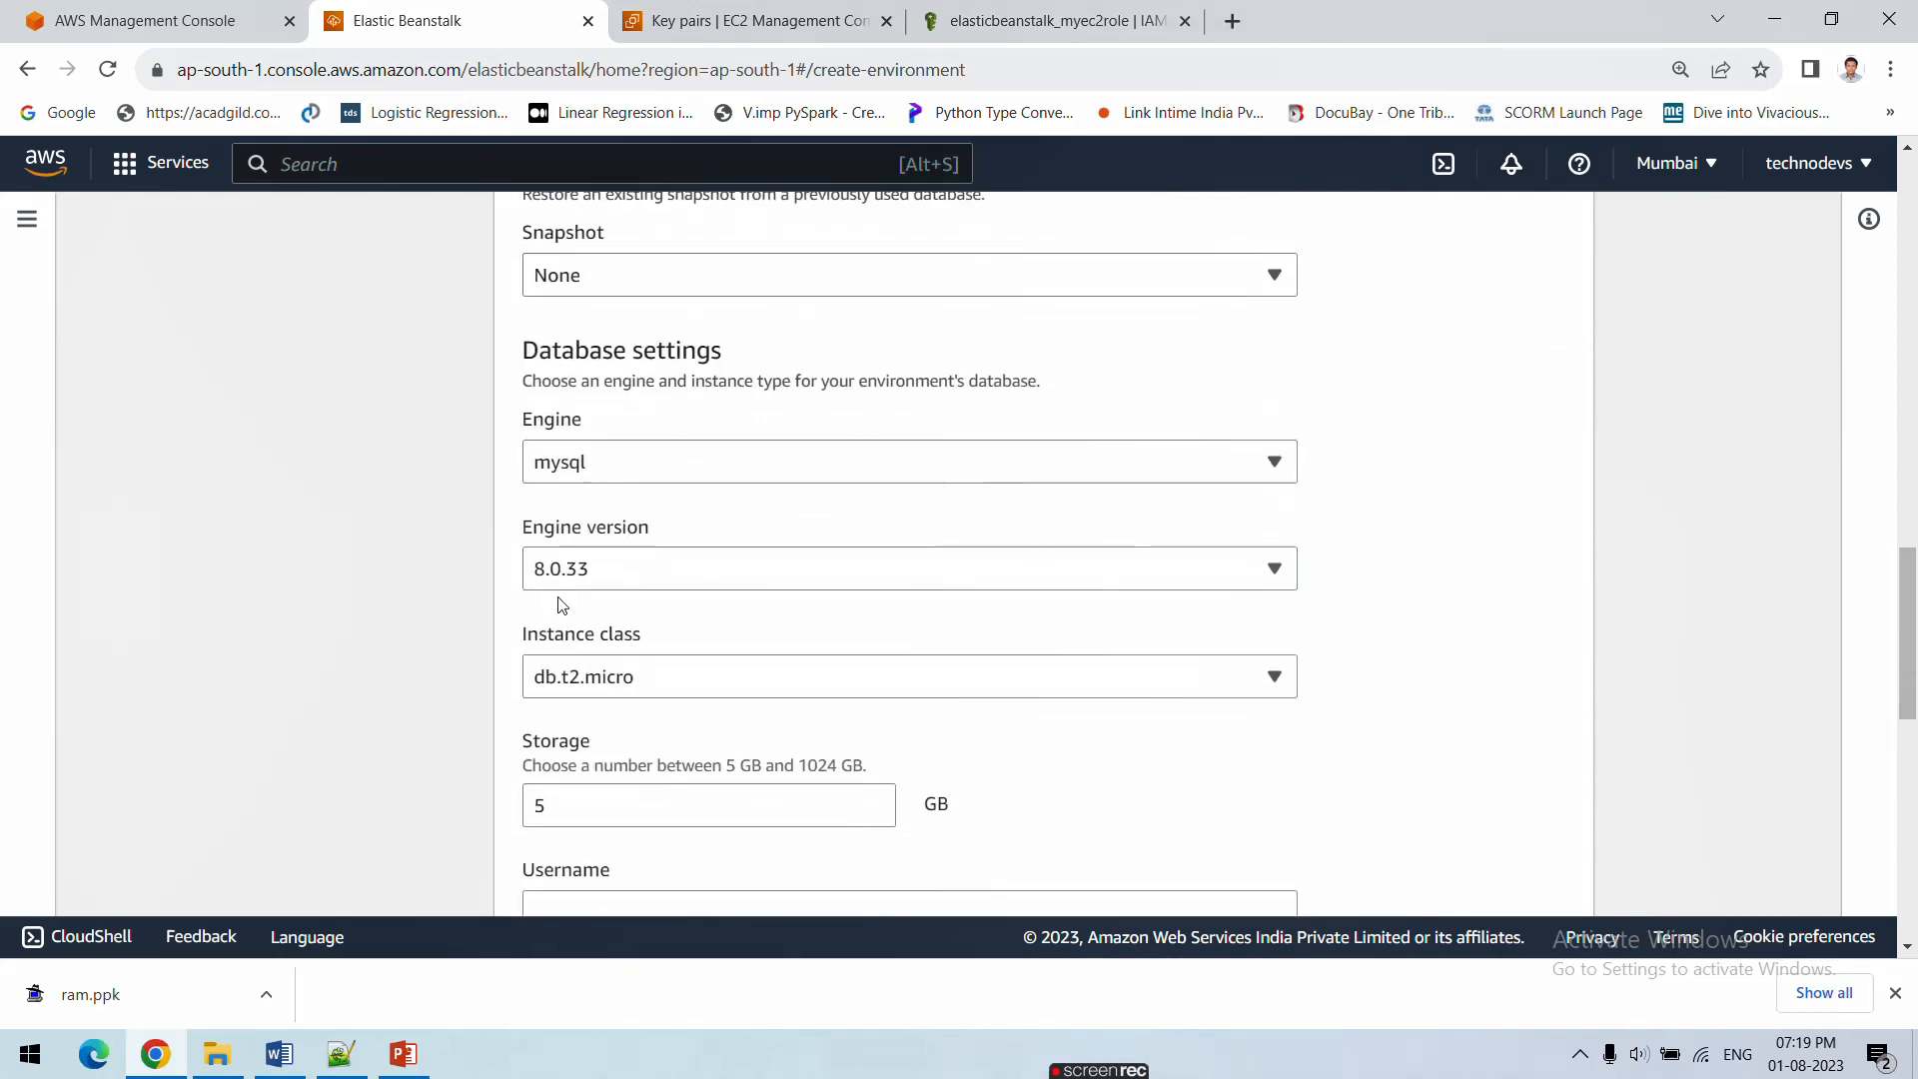
click(578, 474)
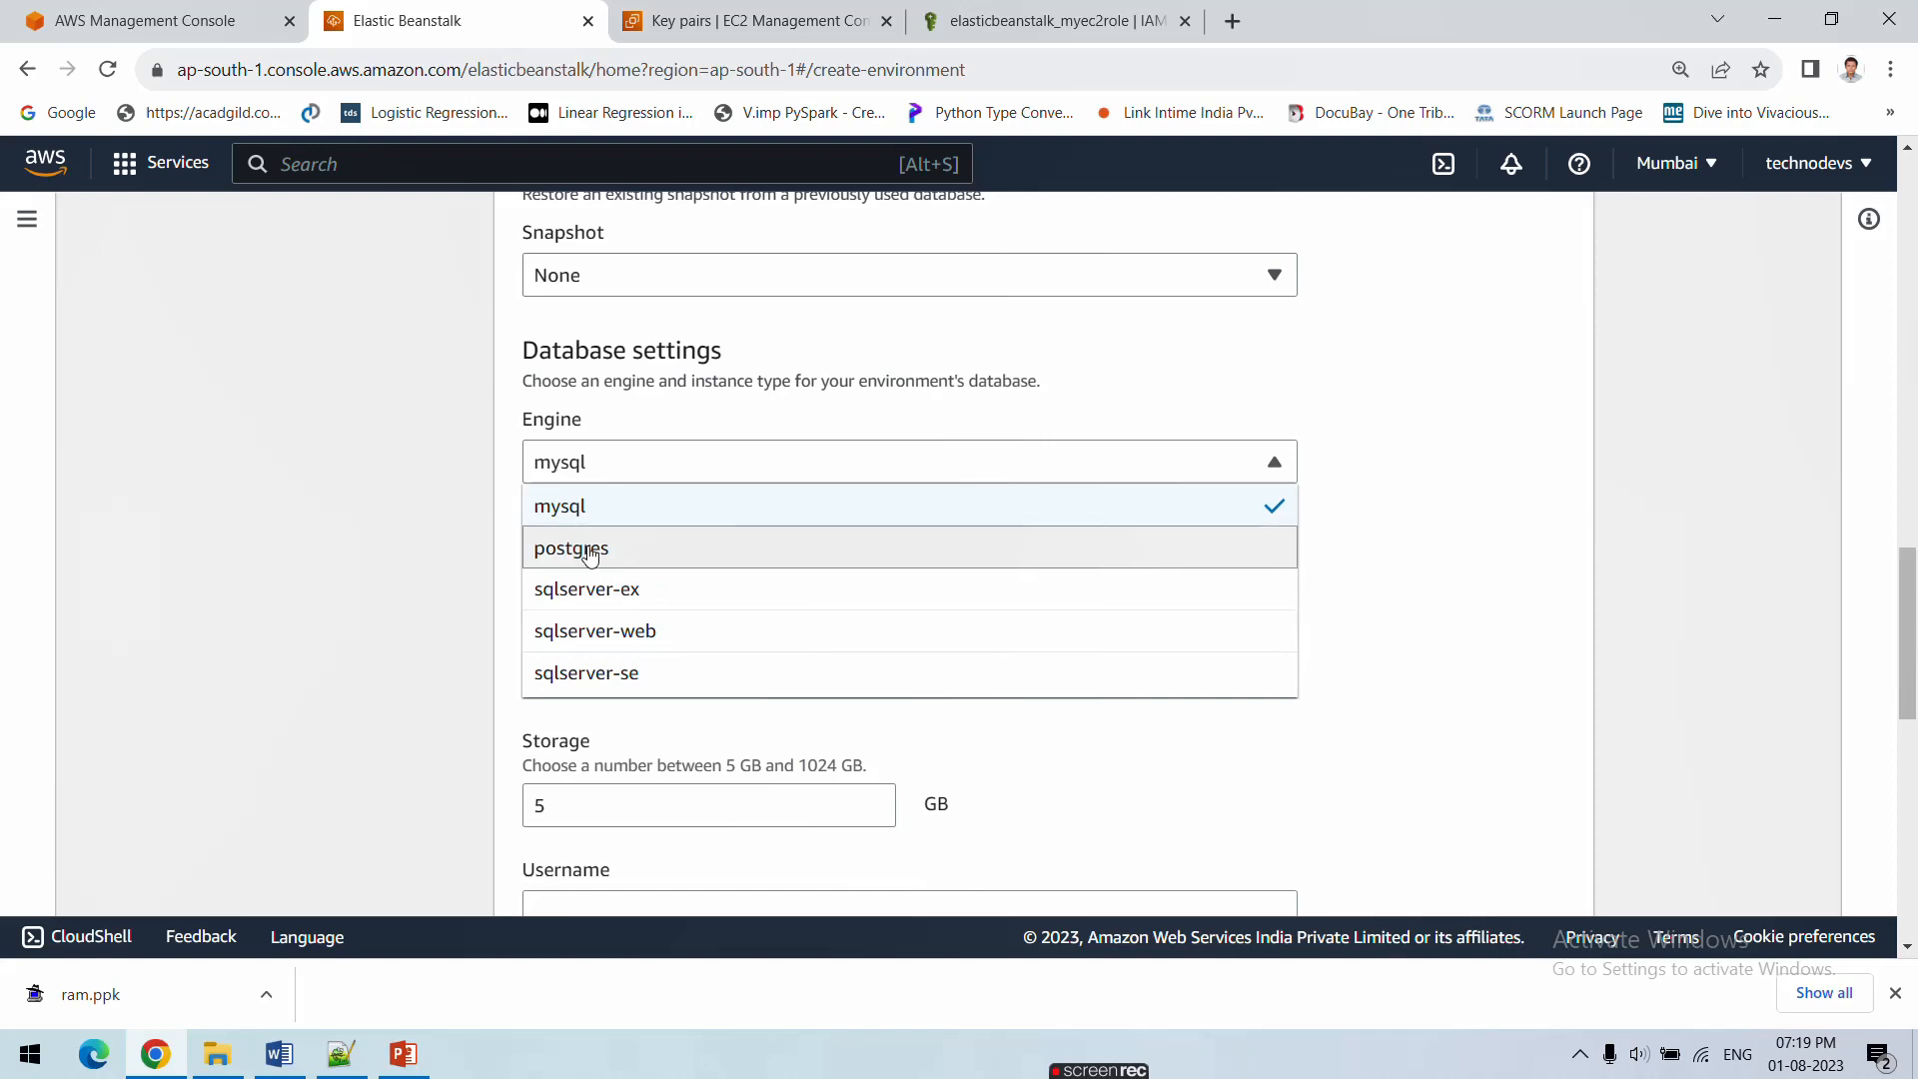
scroll(600, 625, down, 2)
scroll(595, 574, up, 2)
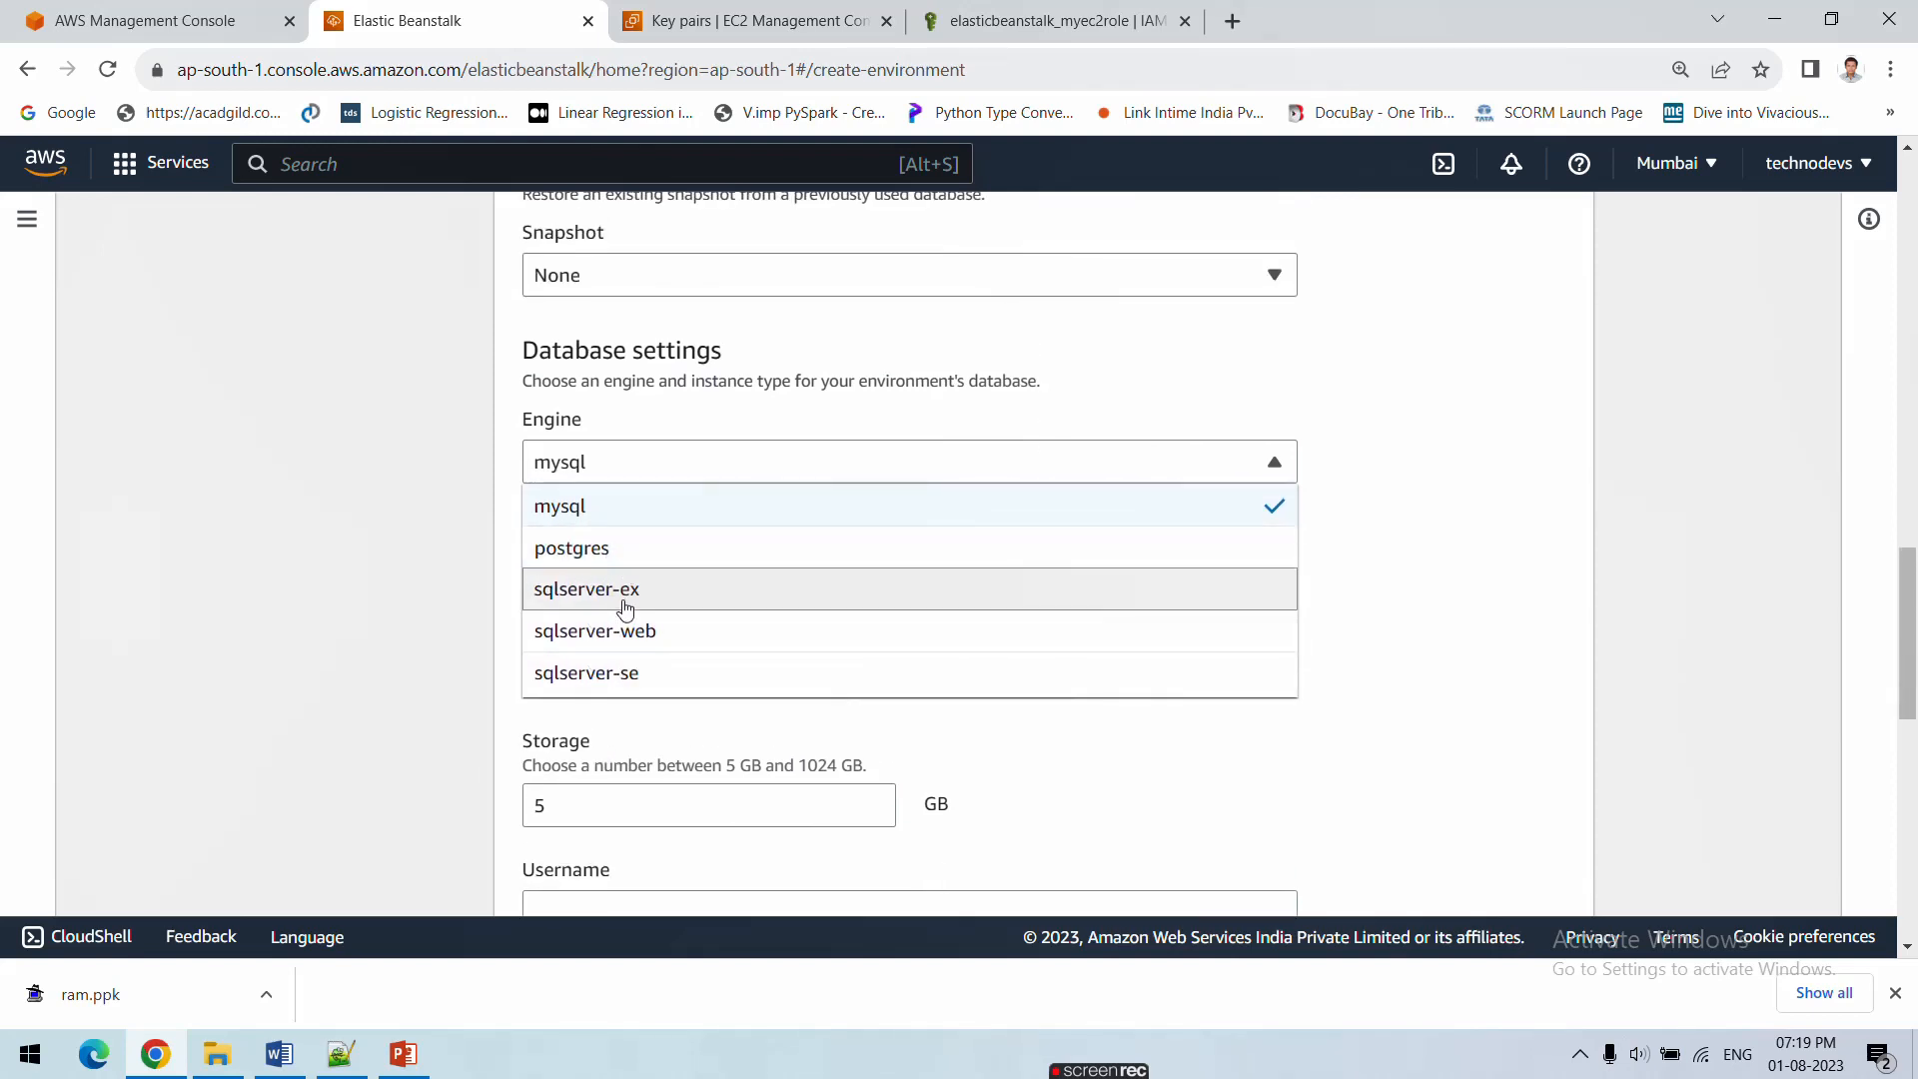
click(443, 497)
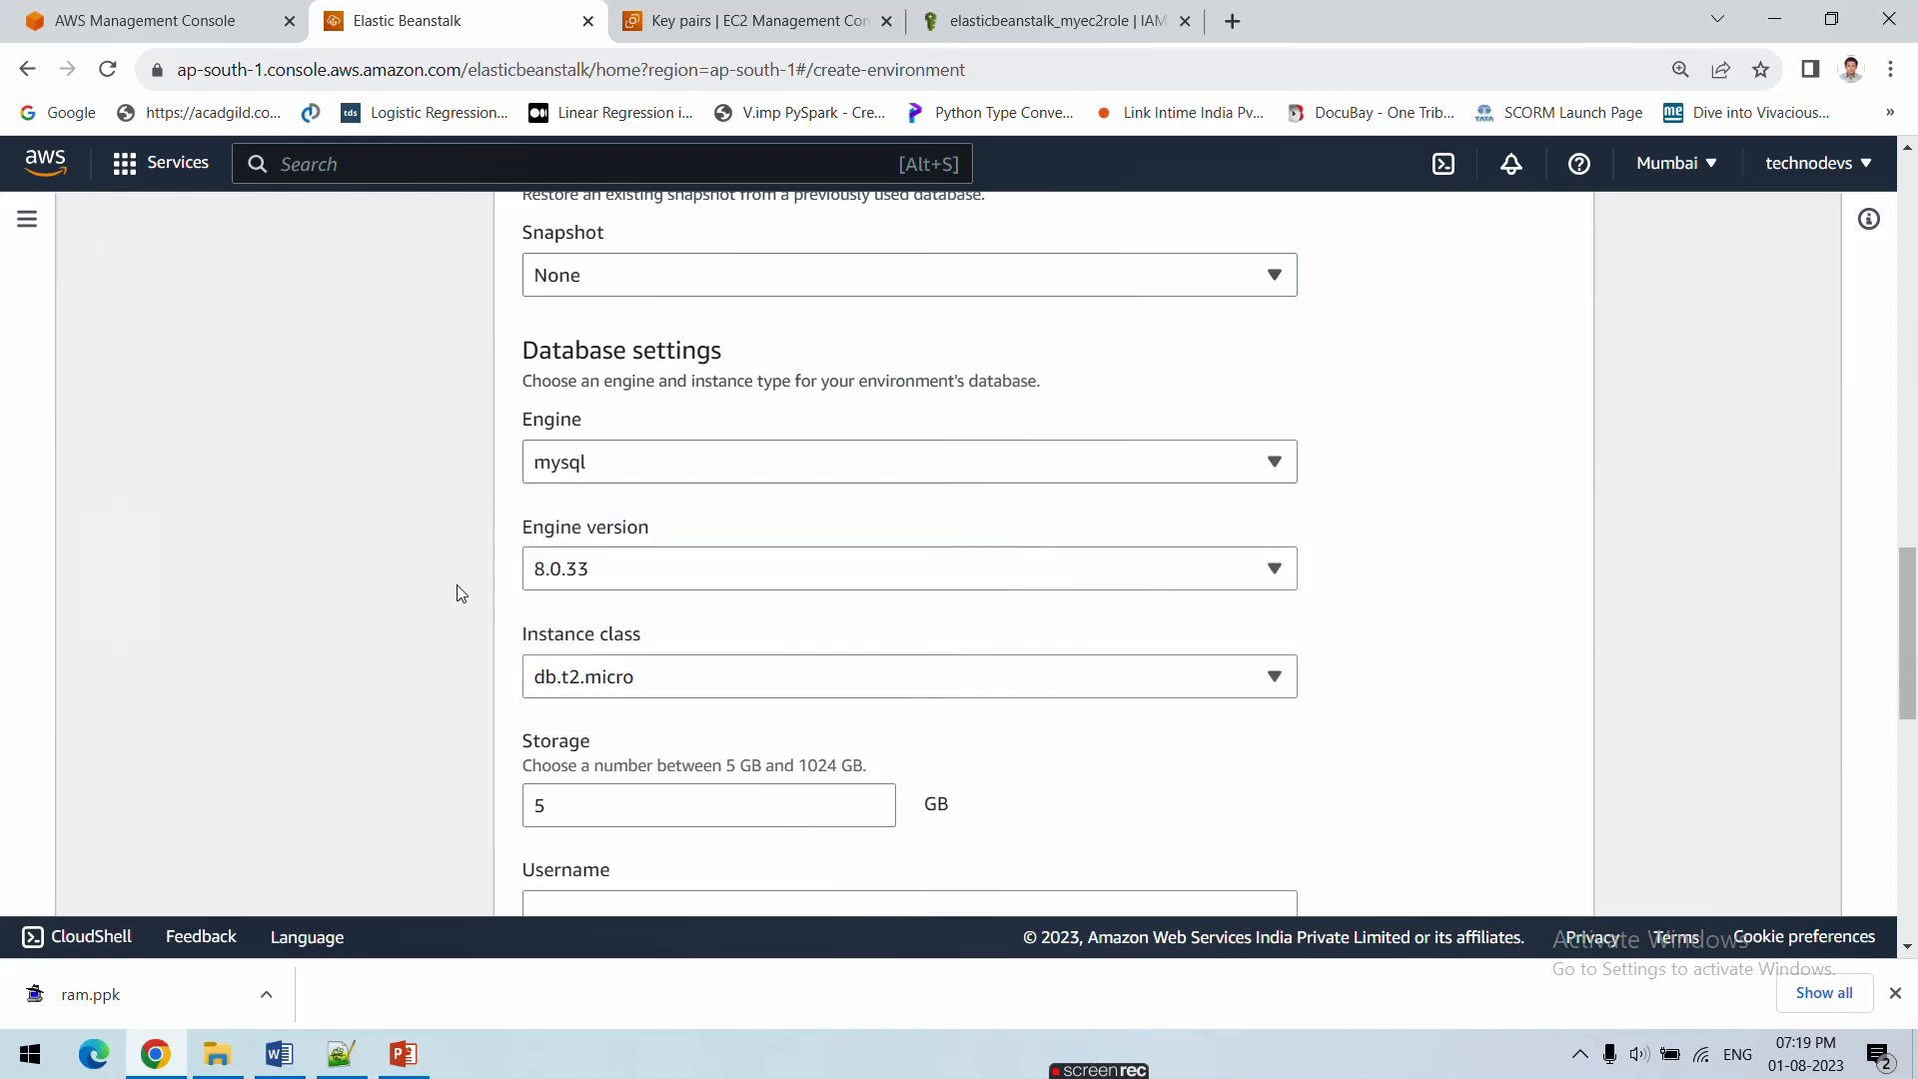
scroll(457, 589, down, 3)
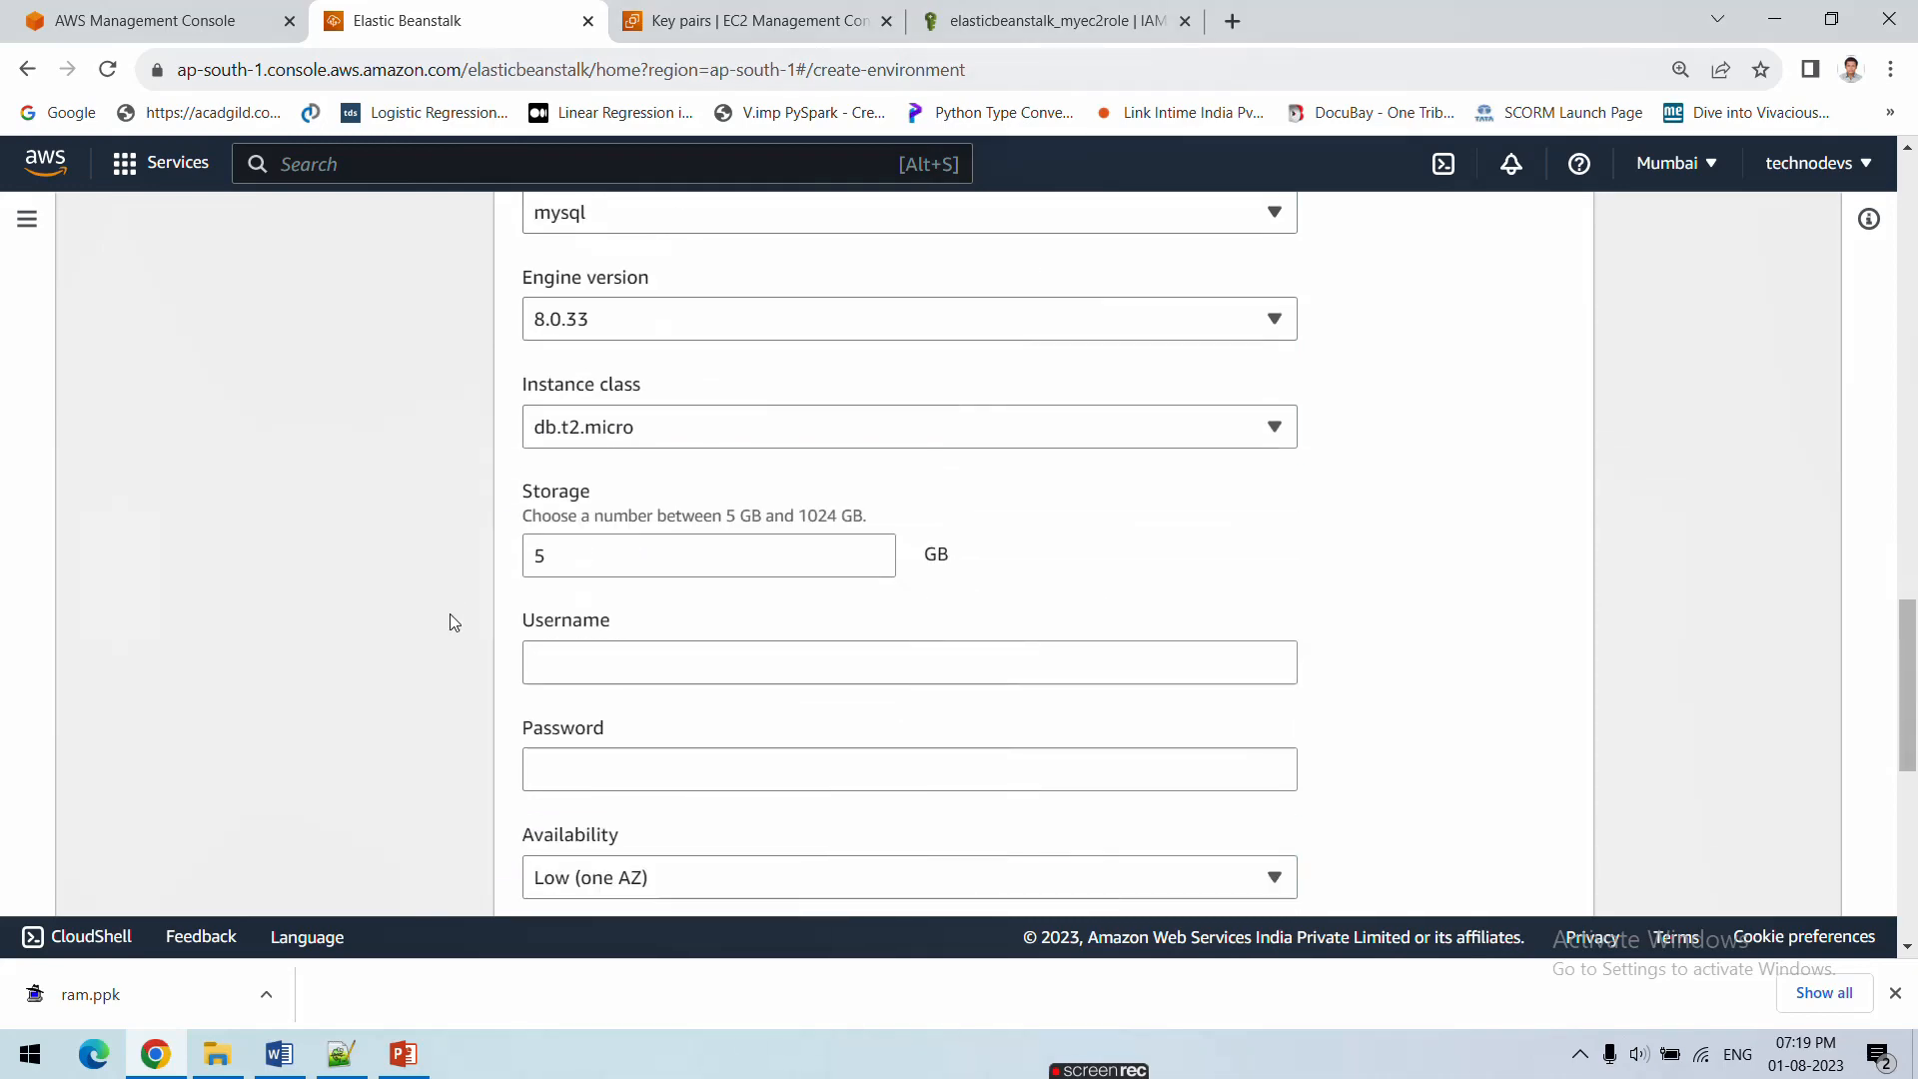
scroll(450, 615, up, 6)
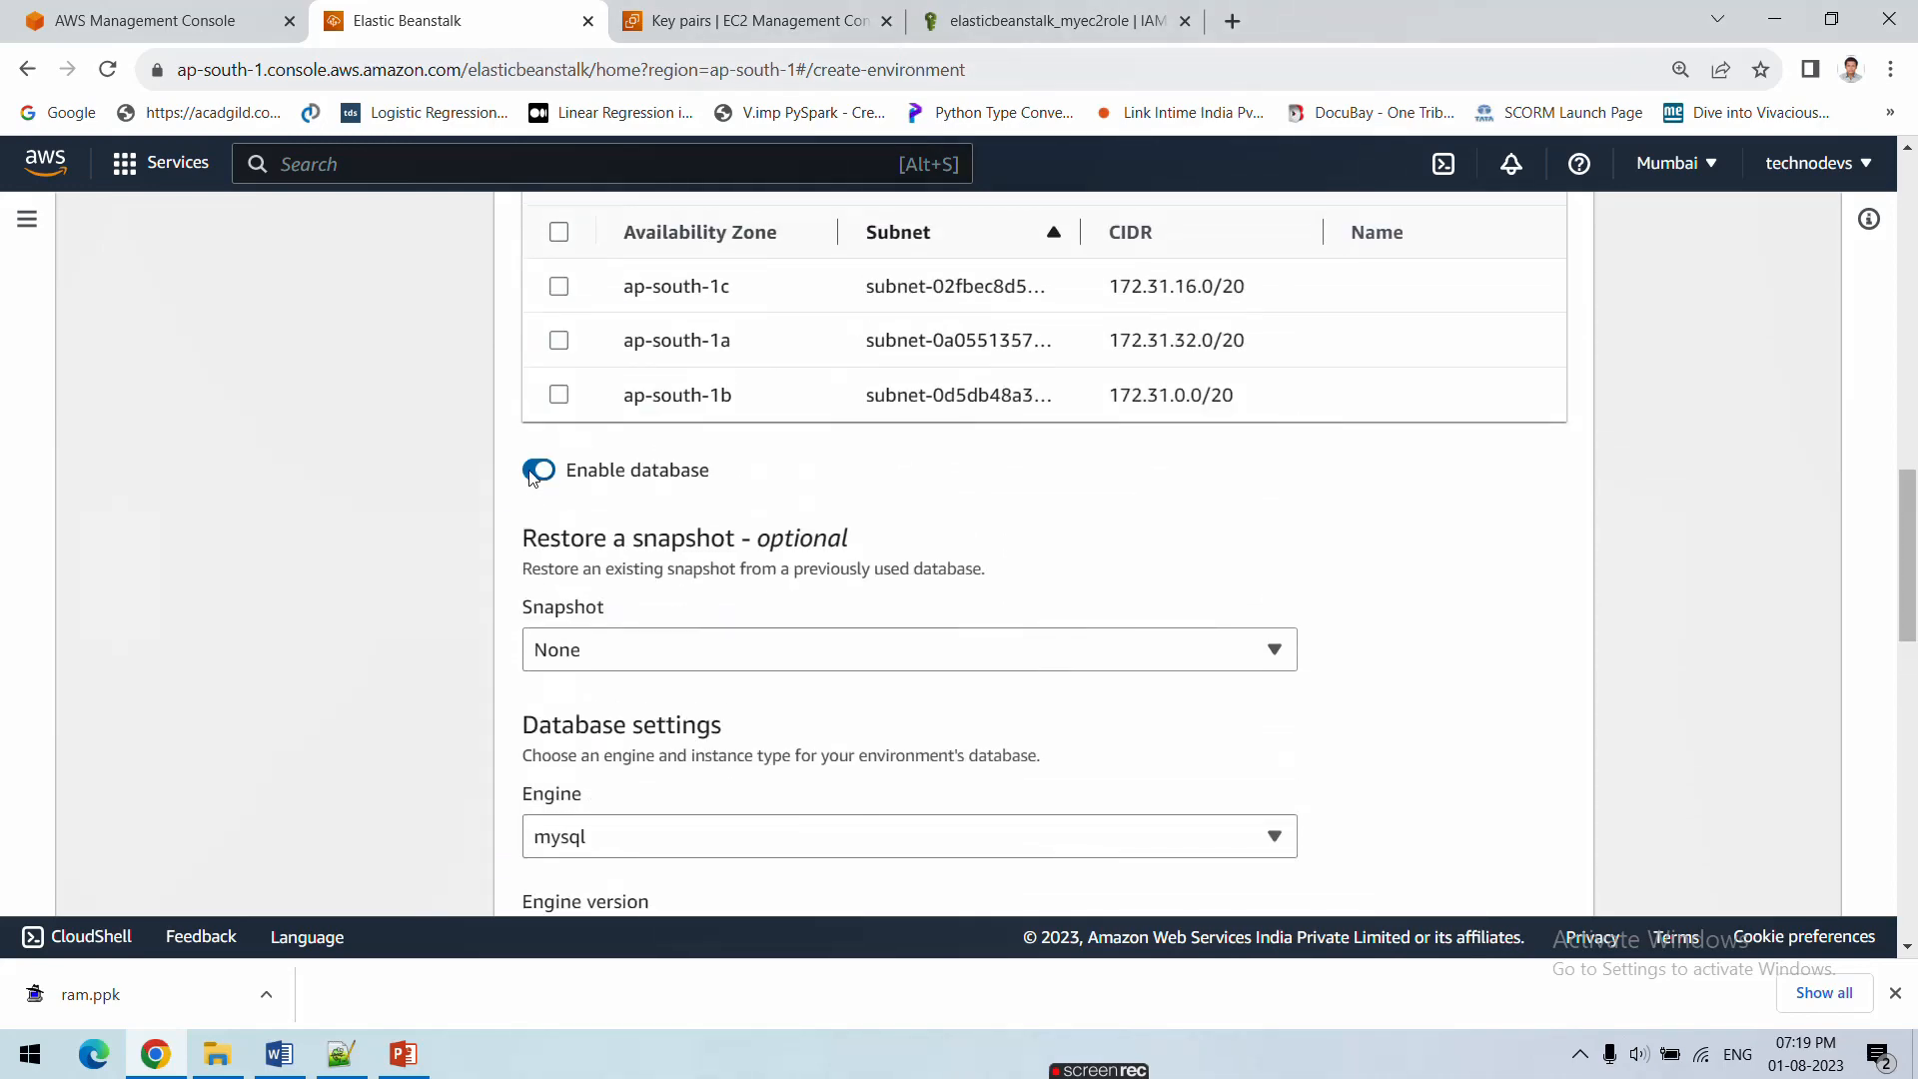
click(538, 470)
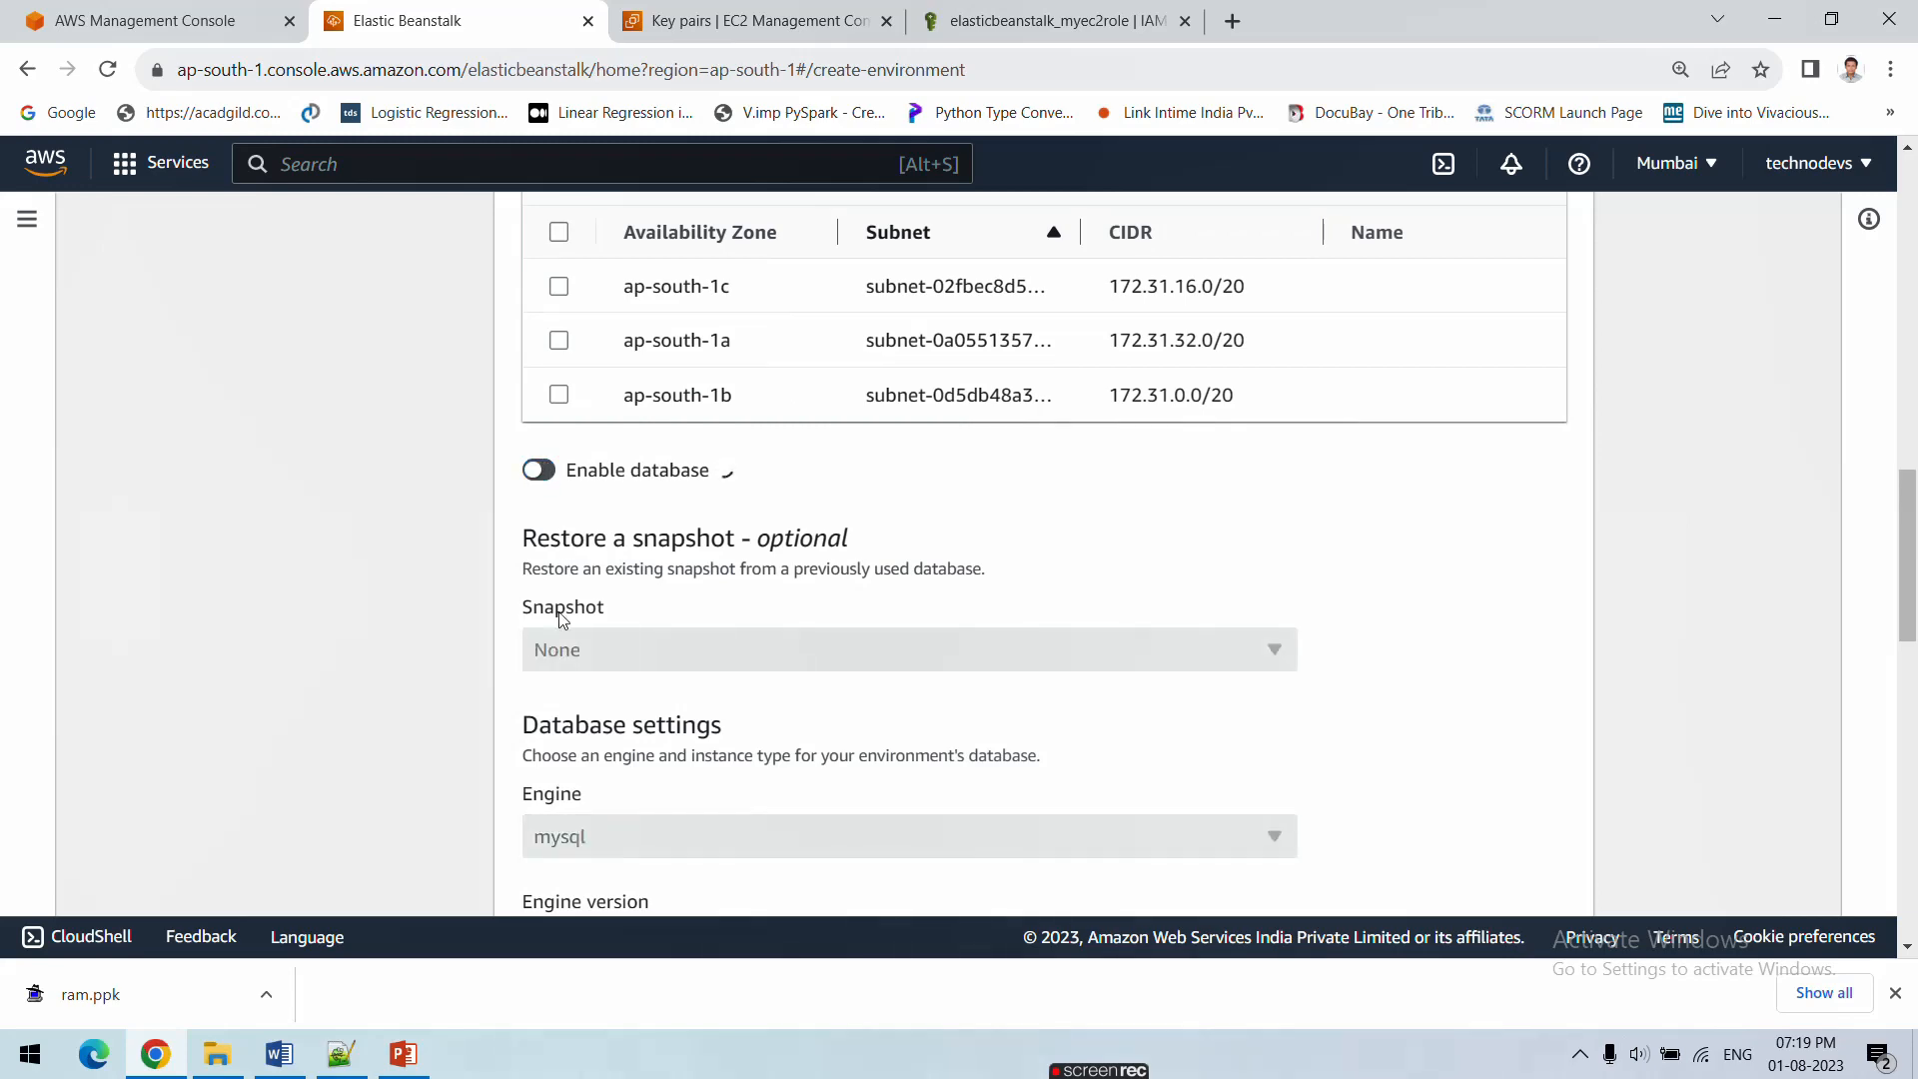
Continue past the database deletion policy and tags to the instance traffic and scaling configuration, without adding any tags
scroll(562, 612, down, 2)
scroll(559, 619, down, 10)
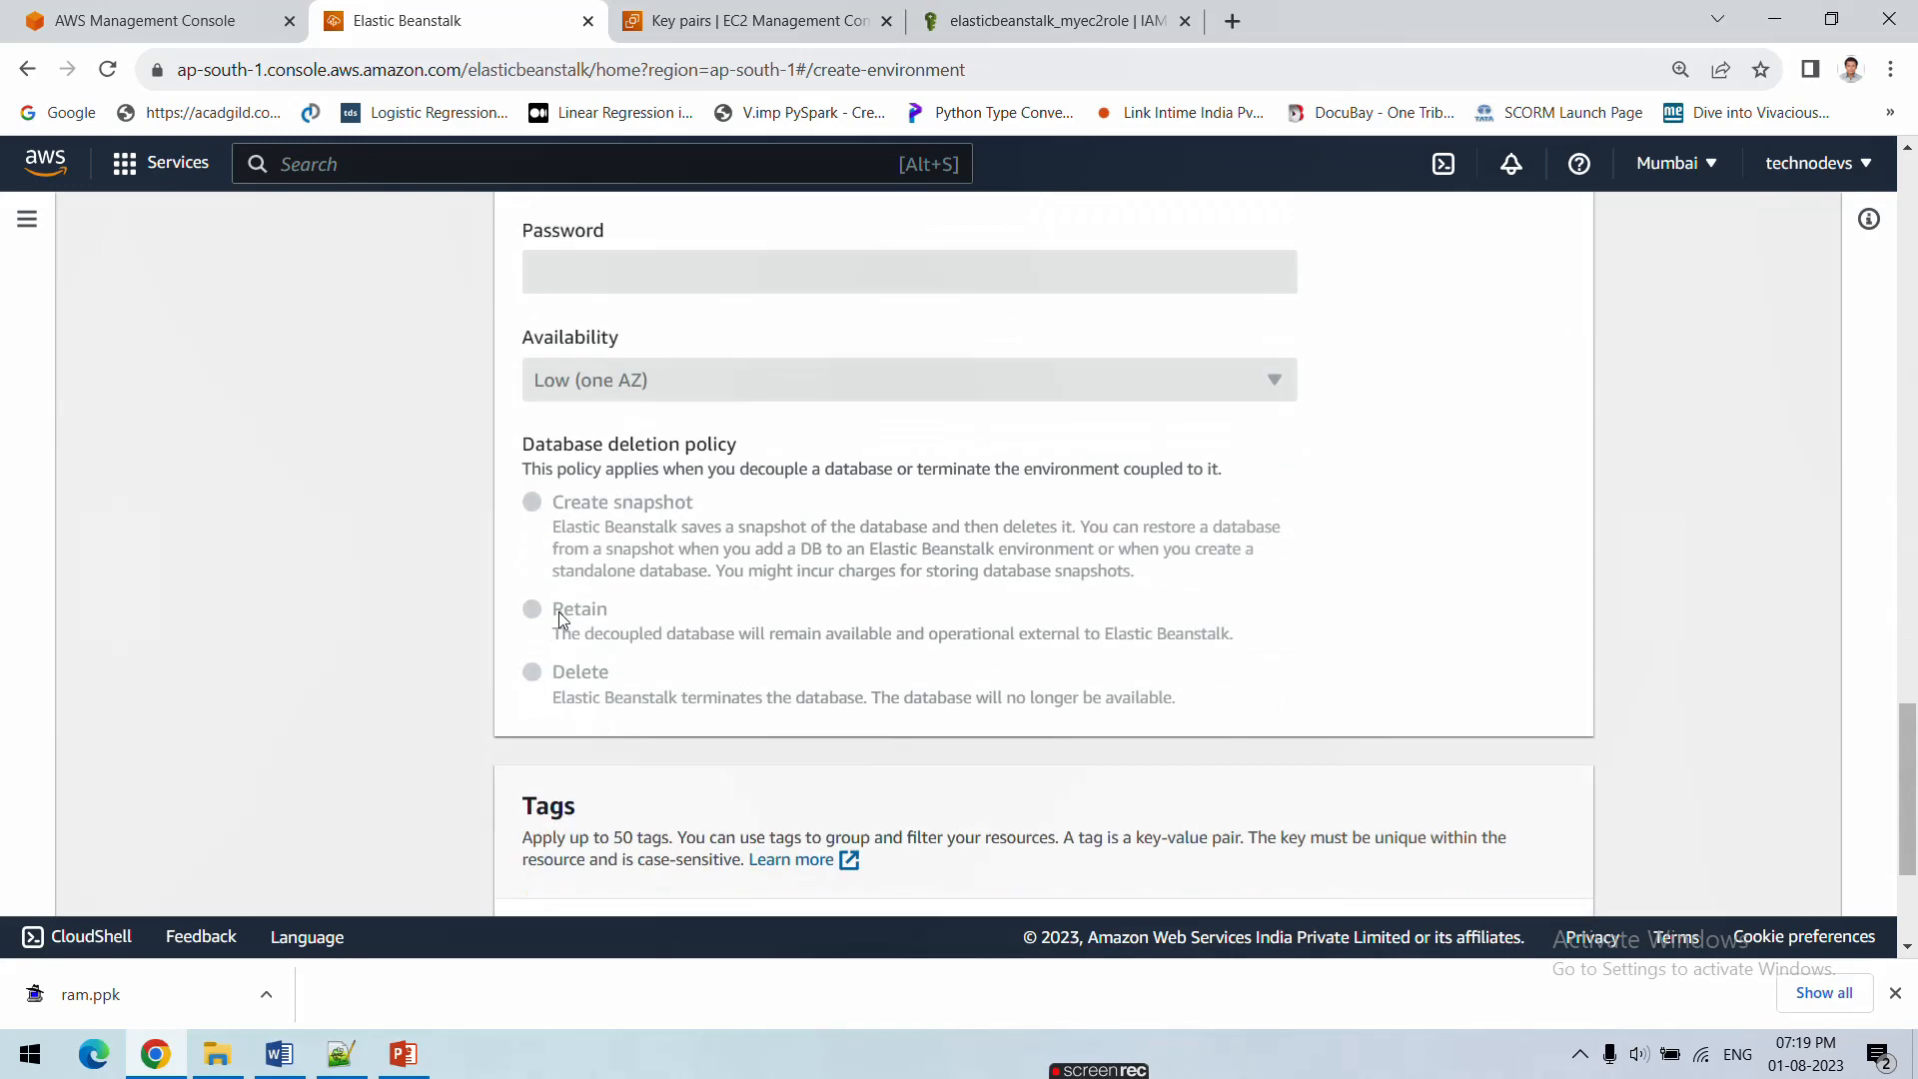
scroll(560, 619, down, 1)
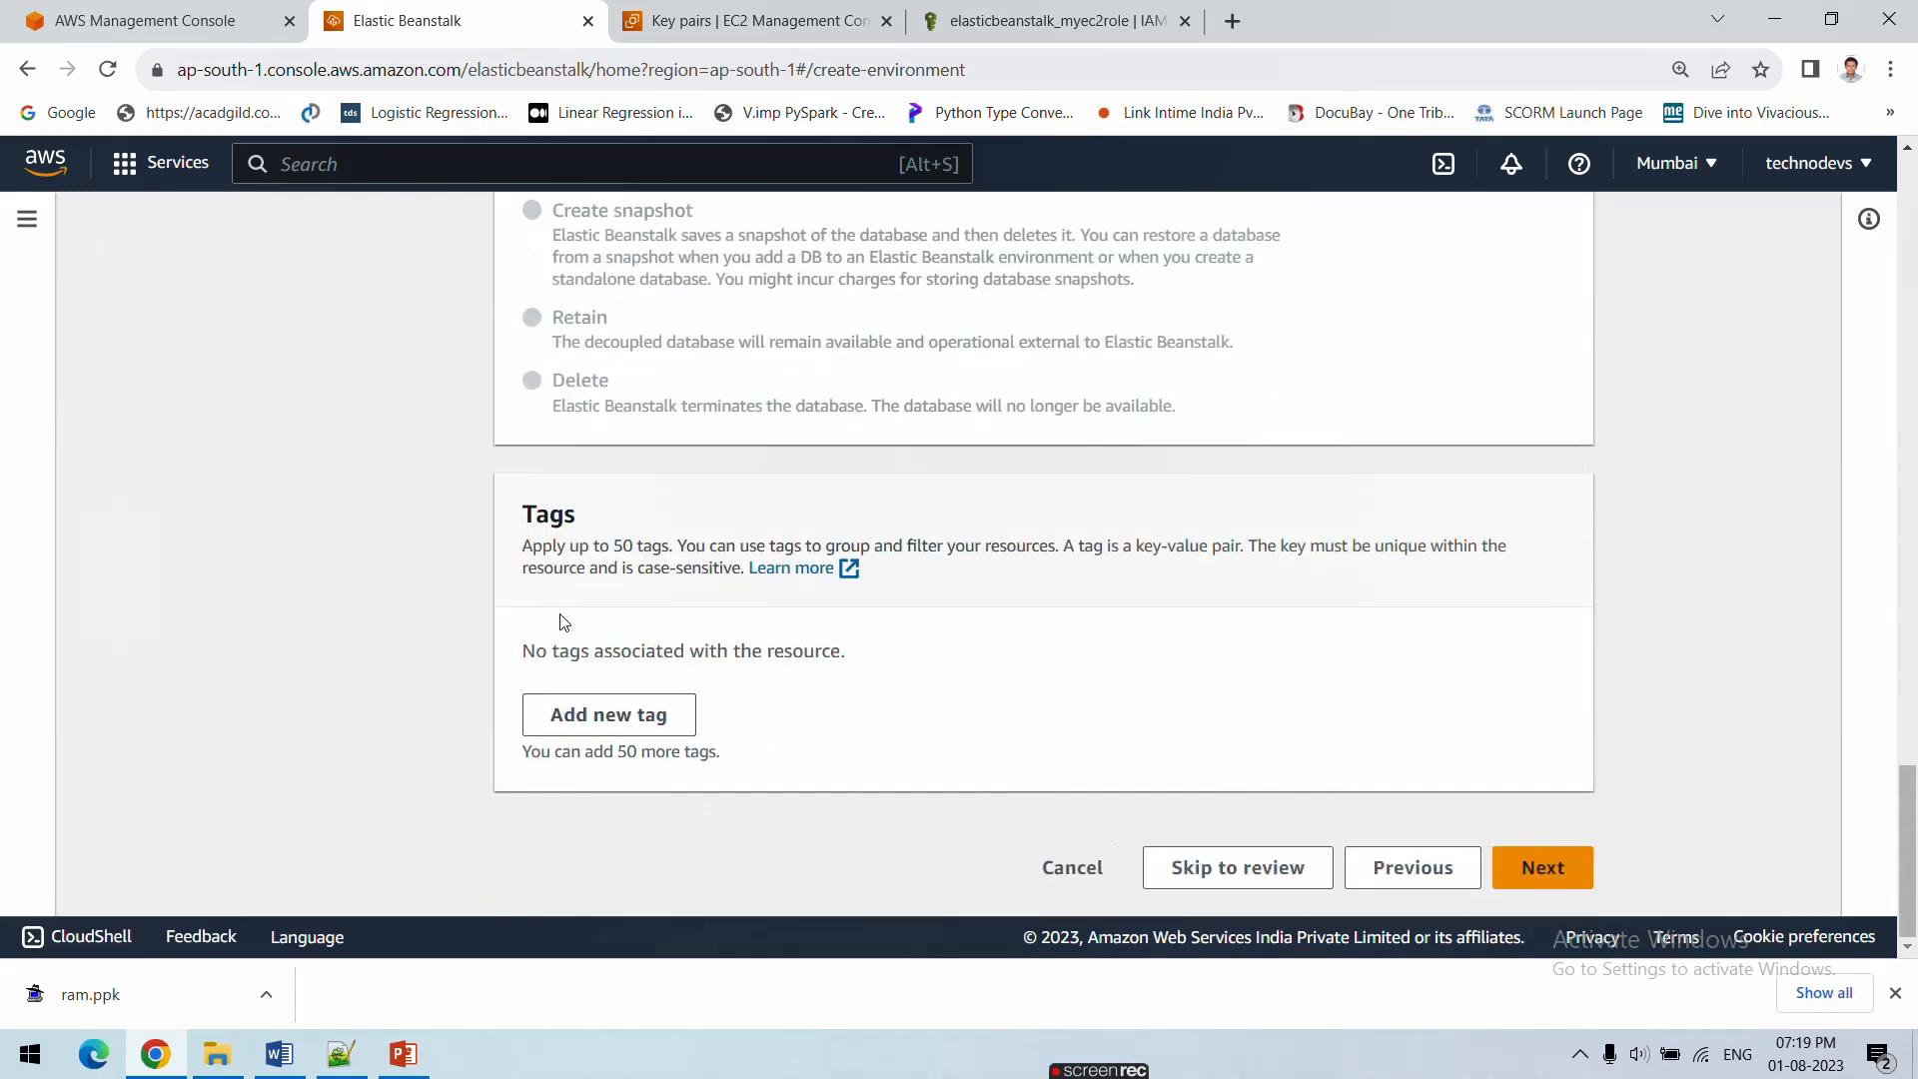
click(1552, 885)
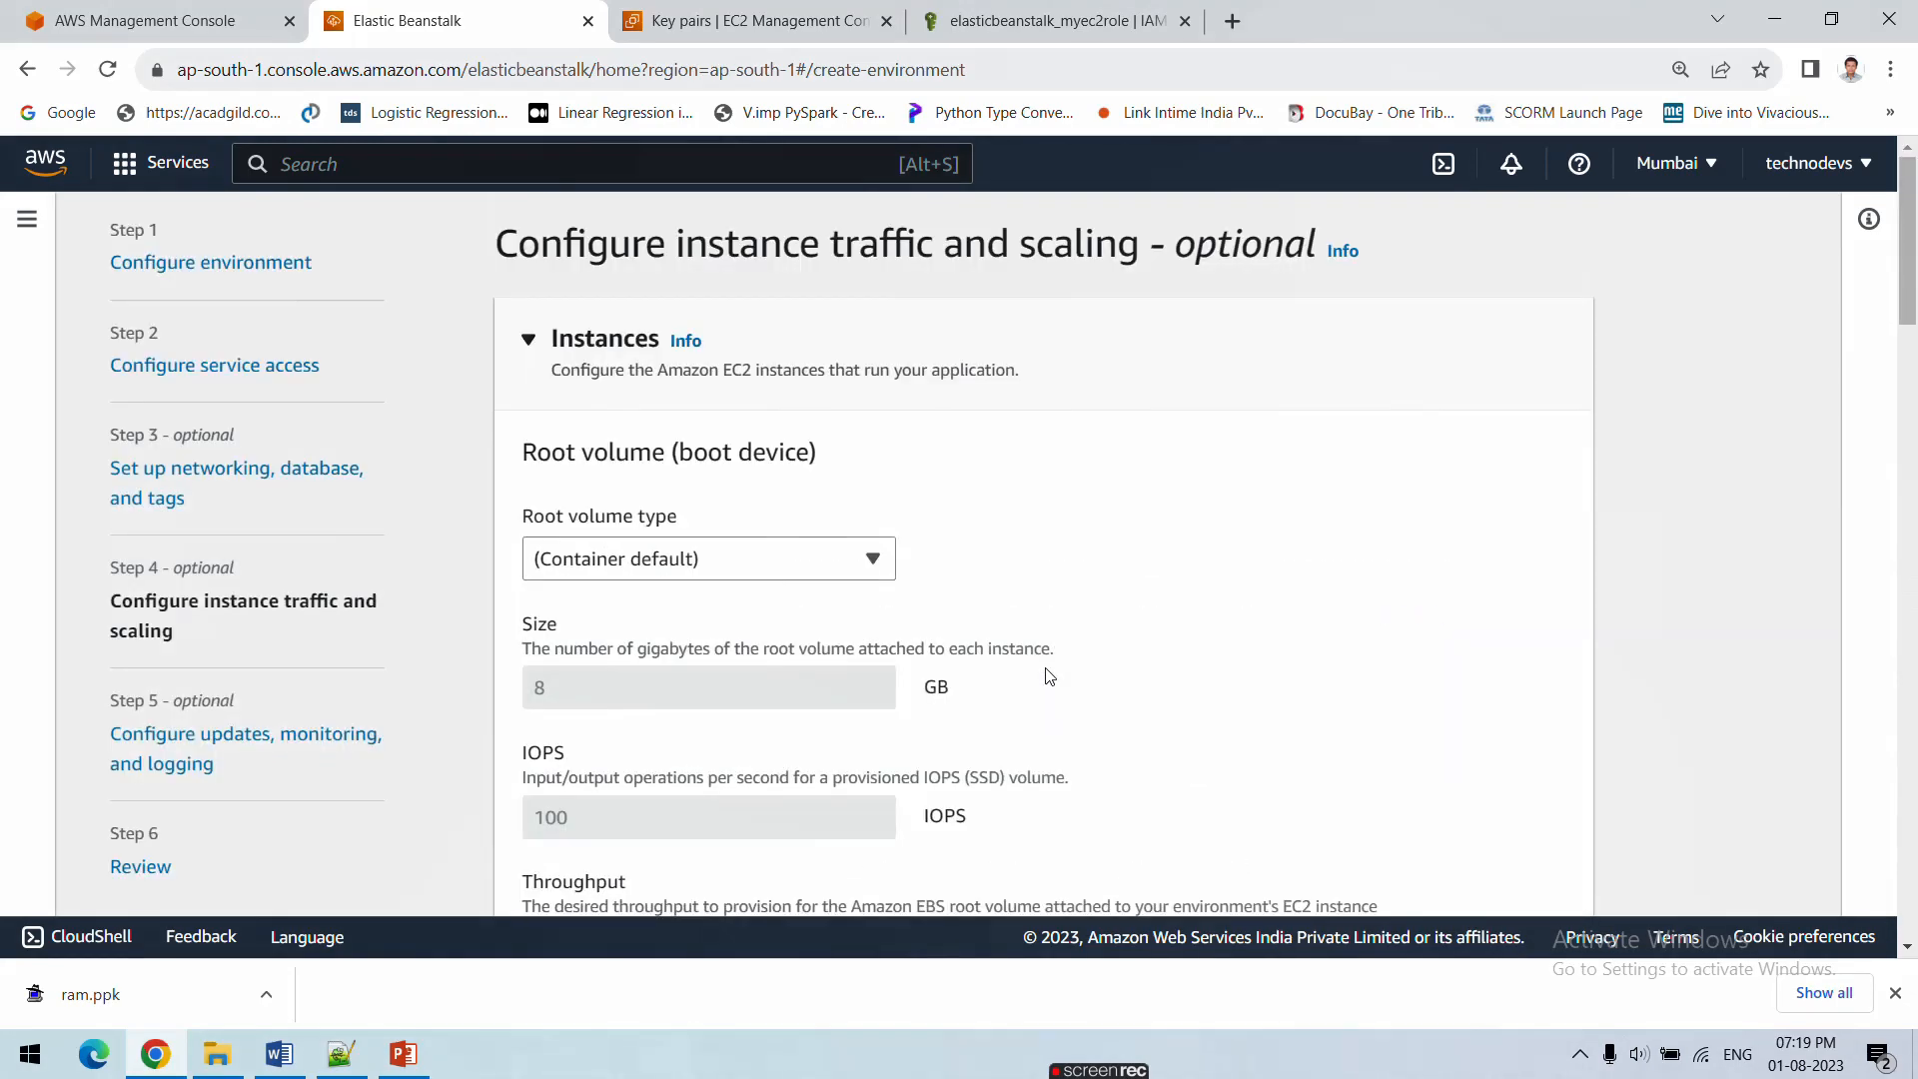
Select the default security group for the environment's EC2 instances
scroll(1048, 677, down, 4)
scroll(1048, 680, up, 4)
scroll(1048, 681, down, 10)
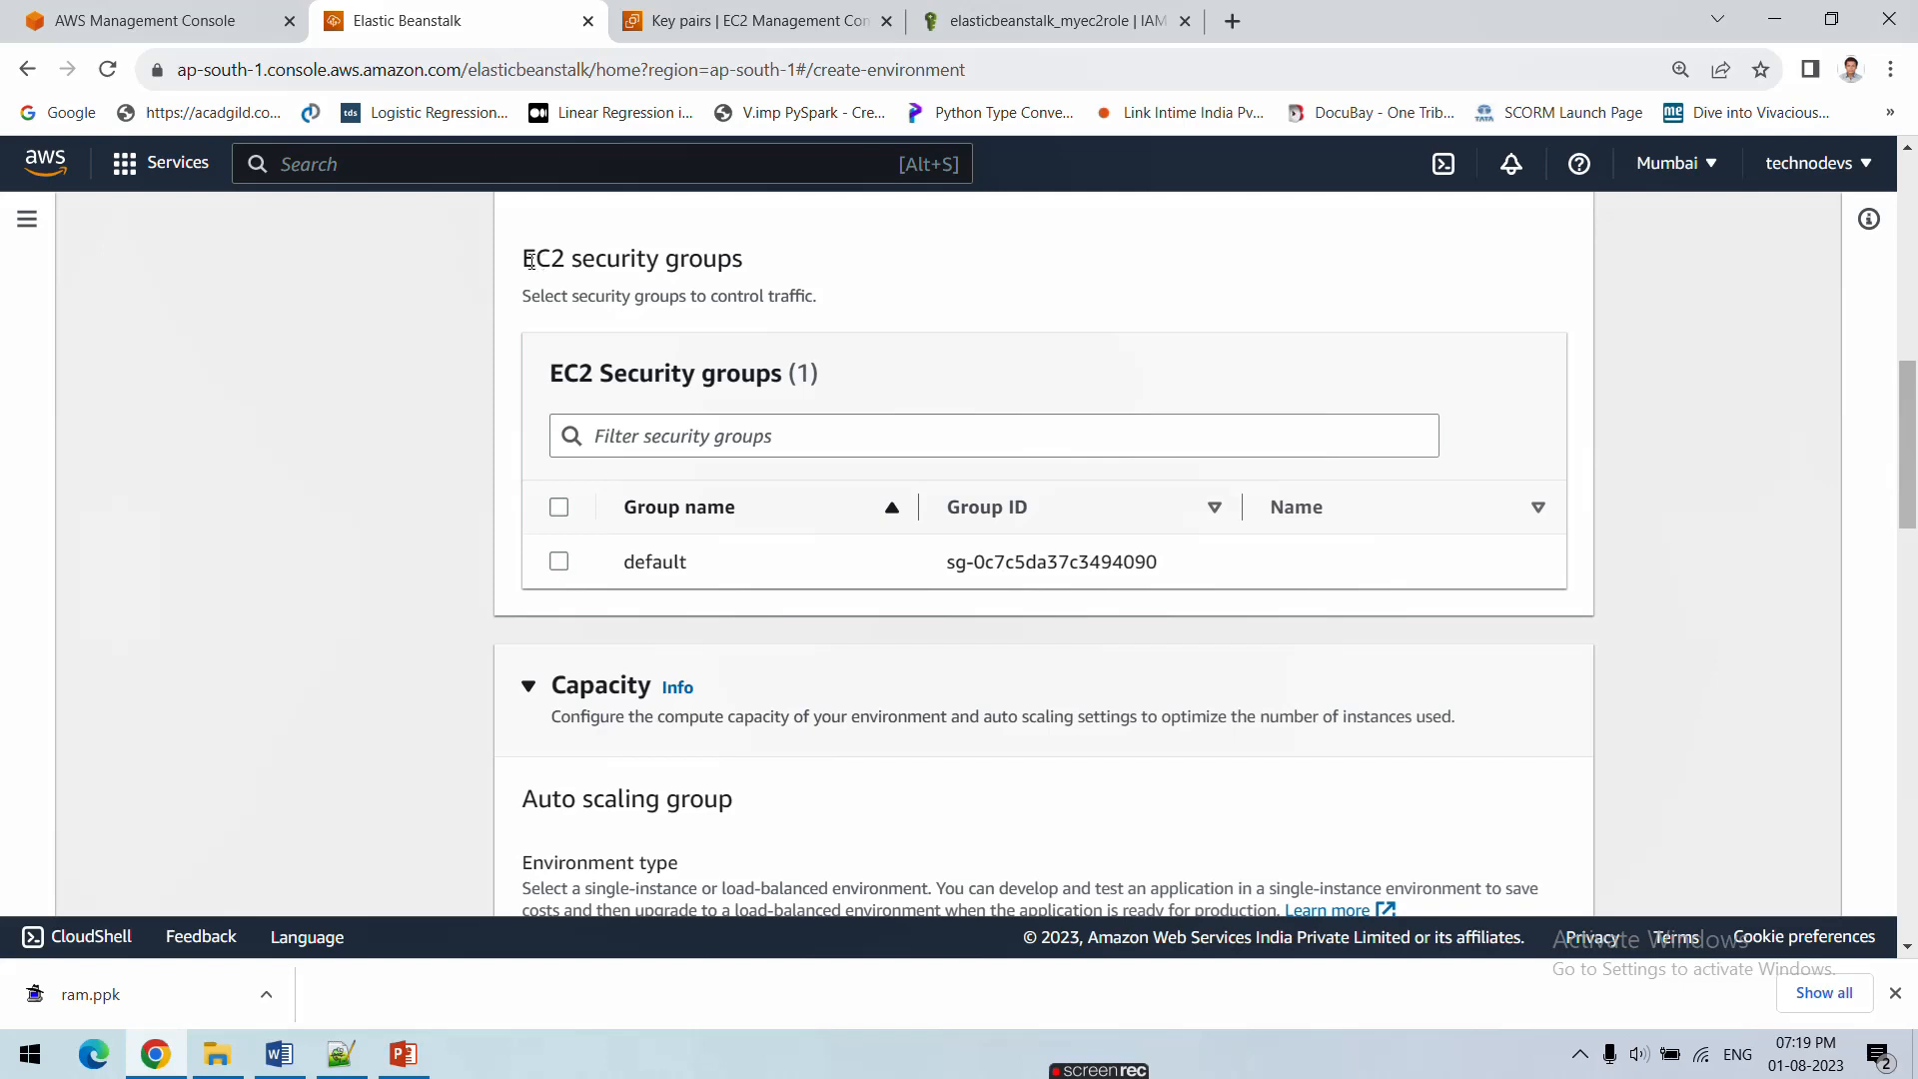
drag(529, 259, 567, 260)
click(558, 564)
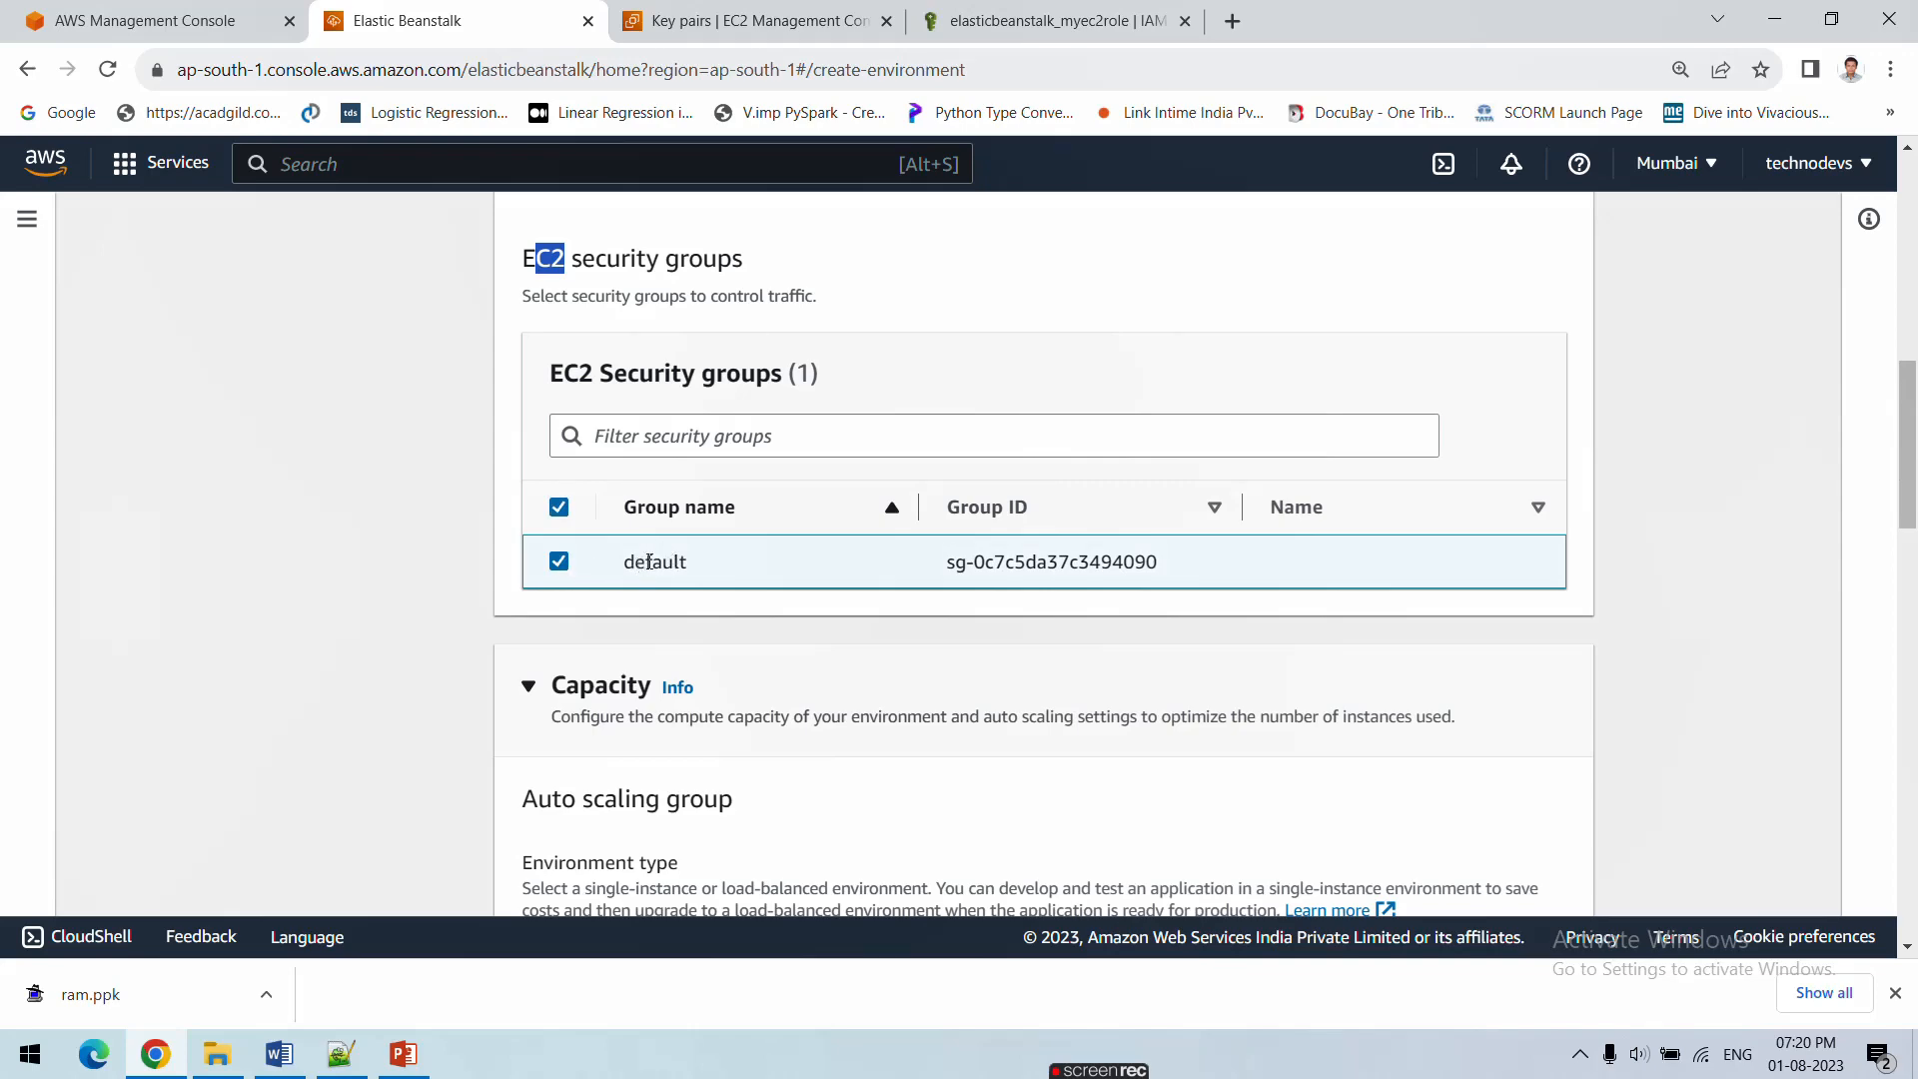
Examine the capacity settings: fleet composition, spot pricing, processor architecture, the list of x86 instance types, and the AMI ID
scroll(699, 592, down, 5)
scroll(699, 593, down, 4)
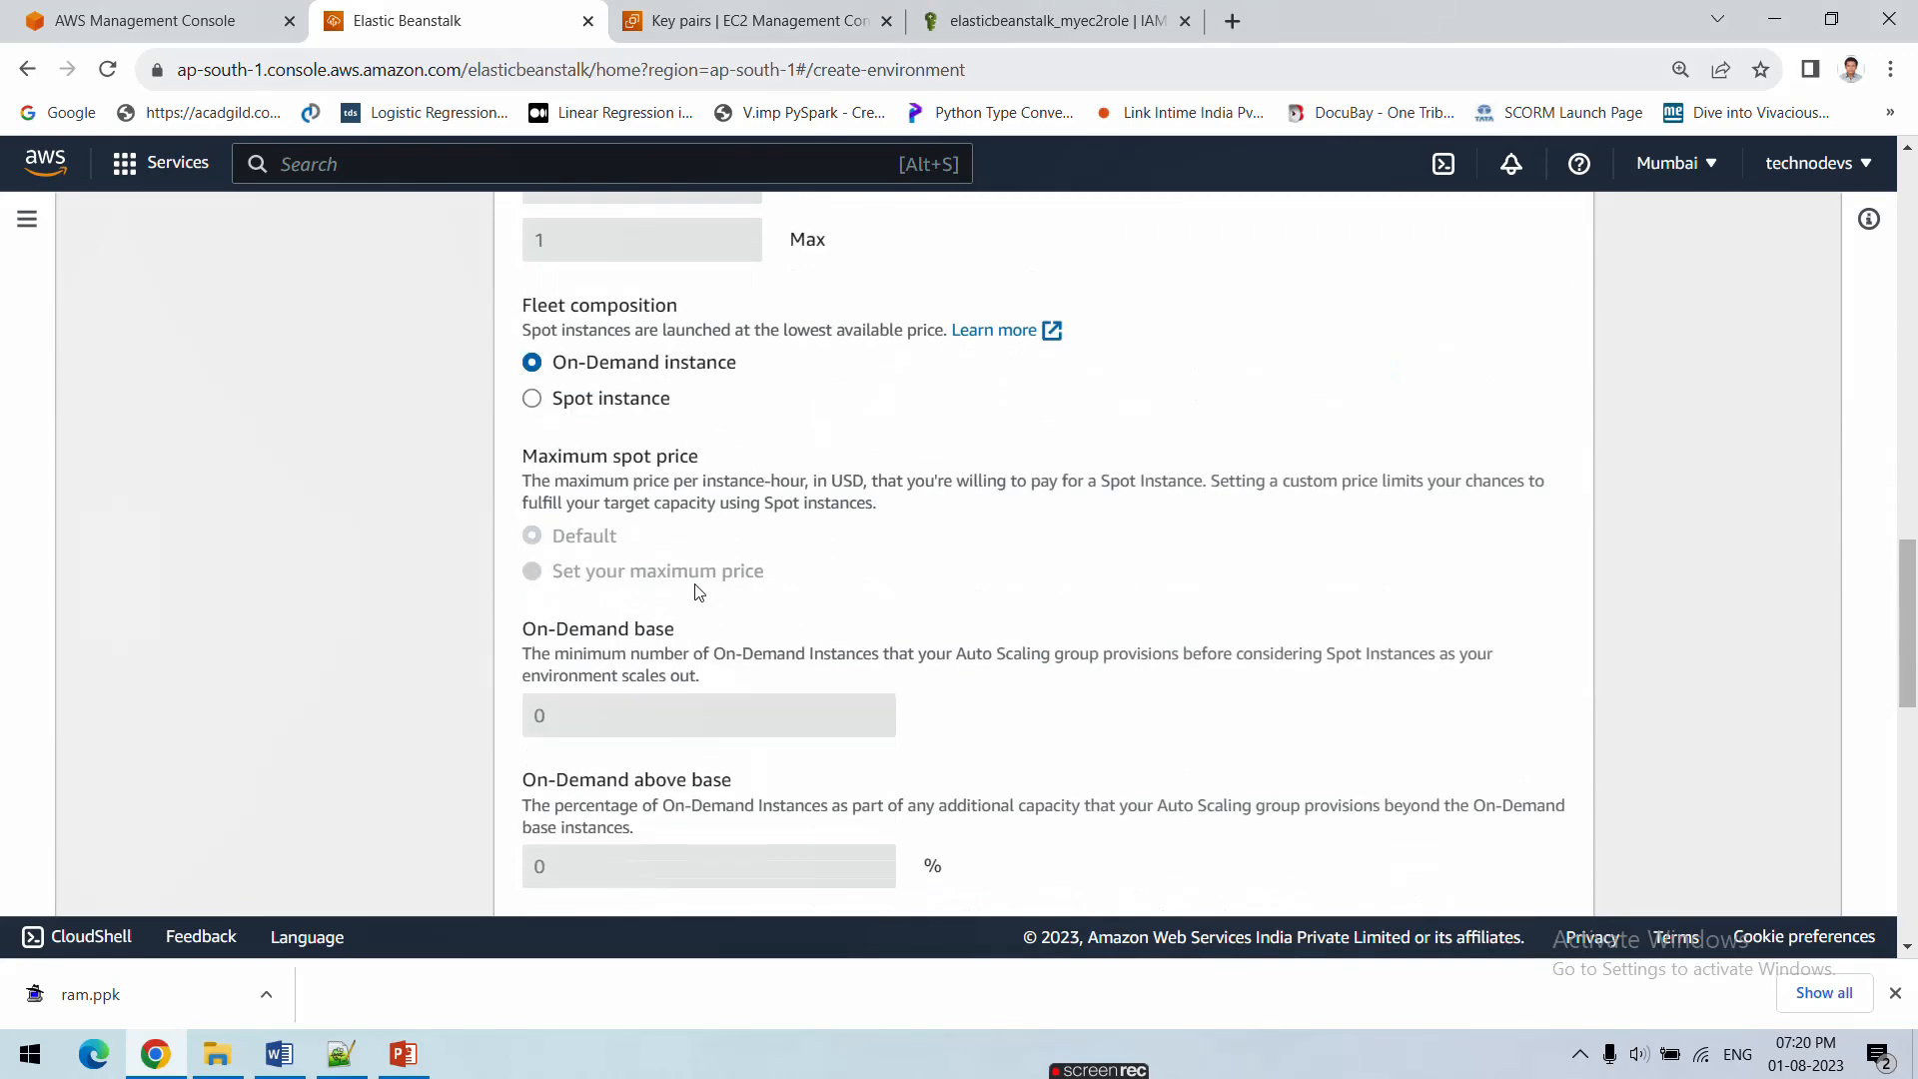
scroll(696, 592, down, 5)
scroll(613, 430, up, 8)
scroll(630, 478, down, 9)
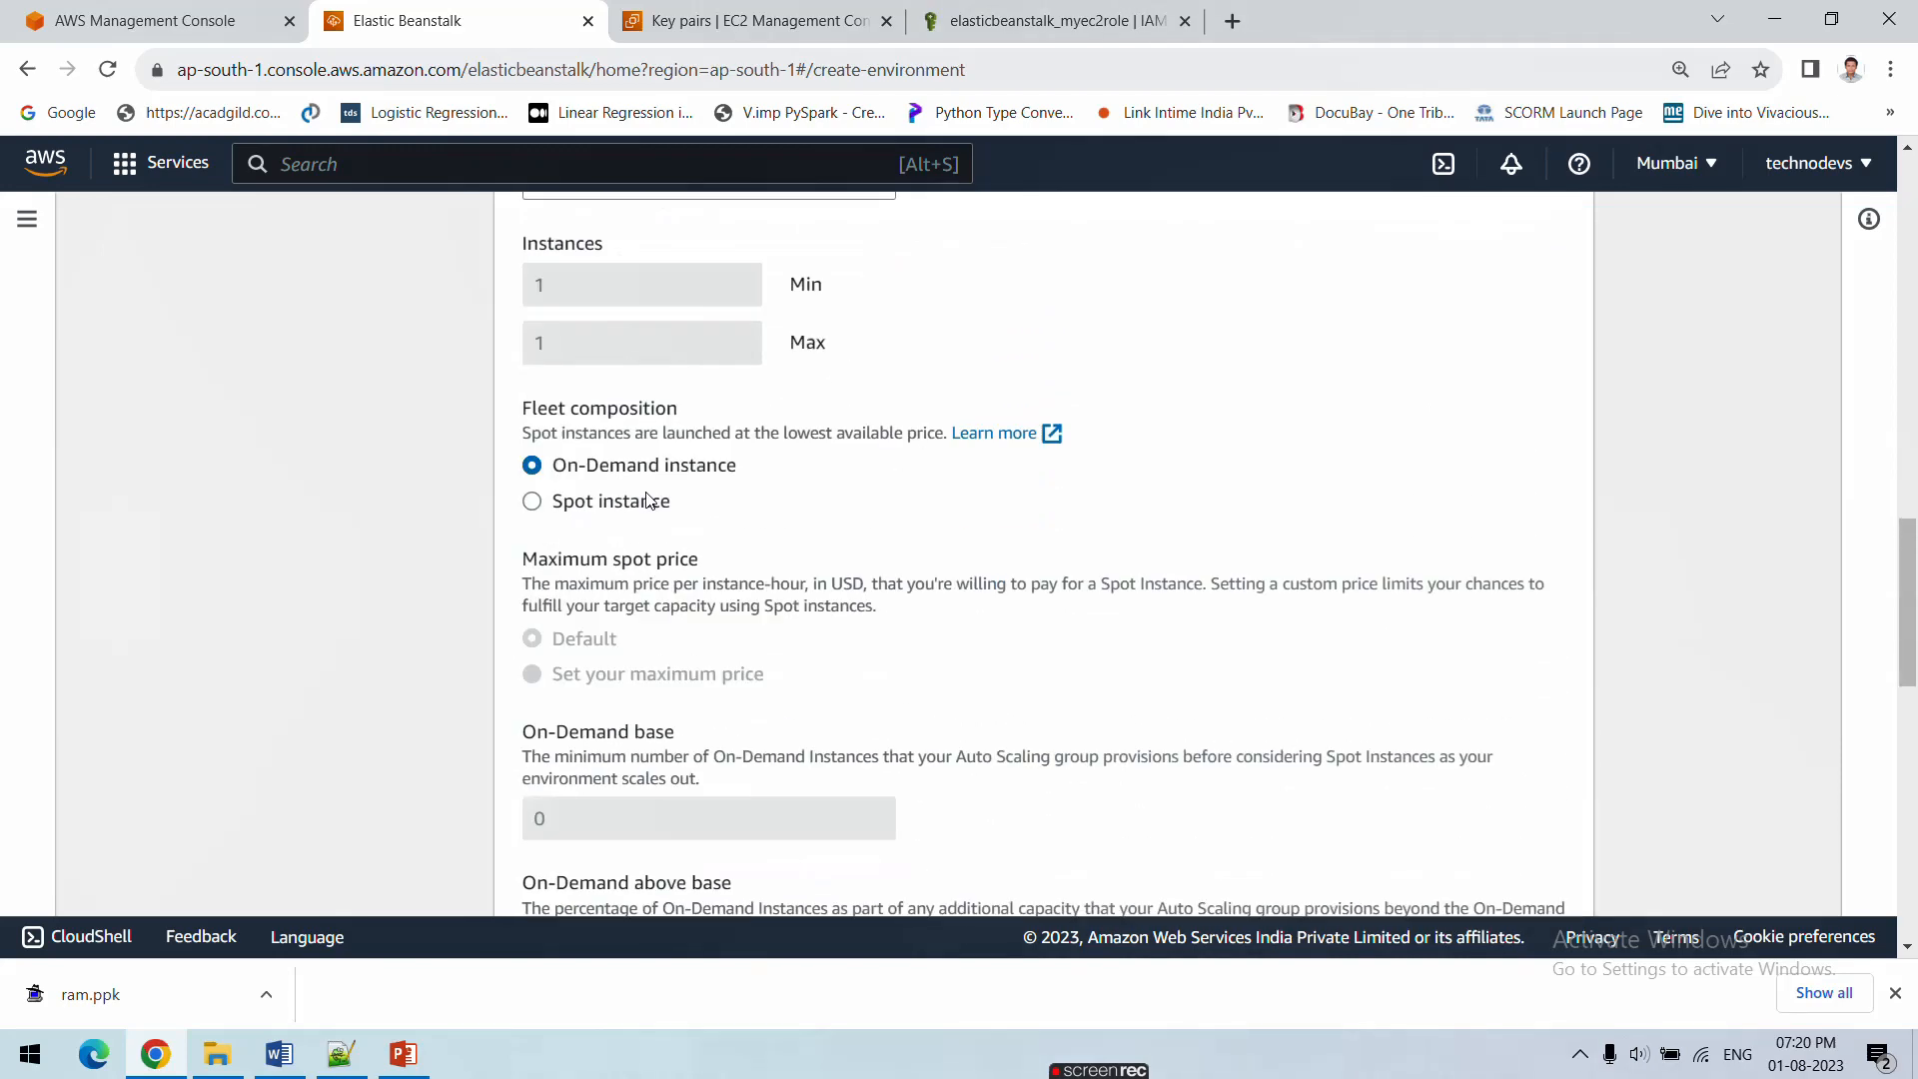
scroll(655, 564, down, 5)
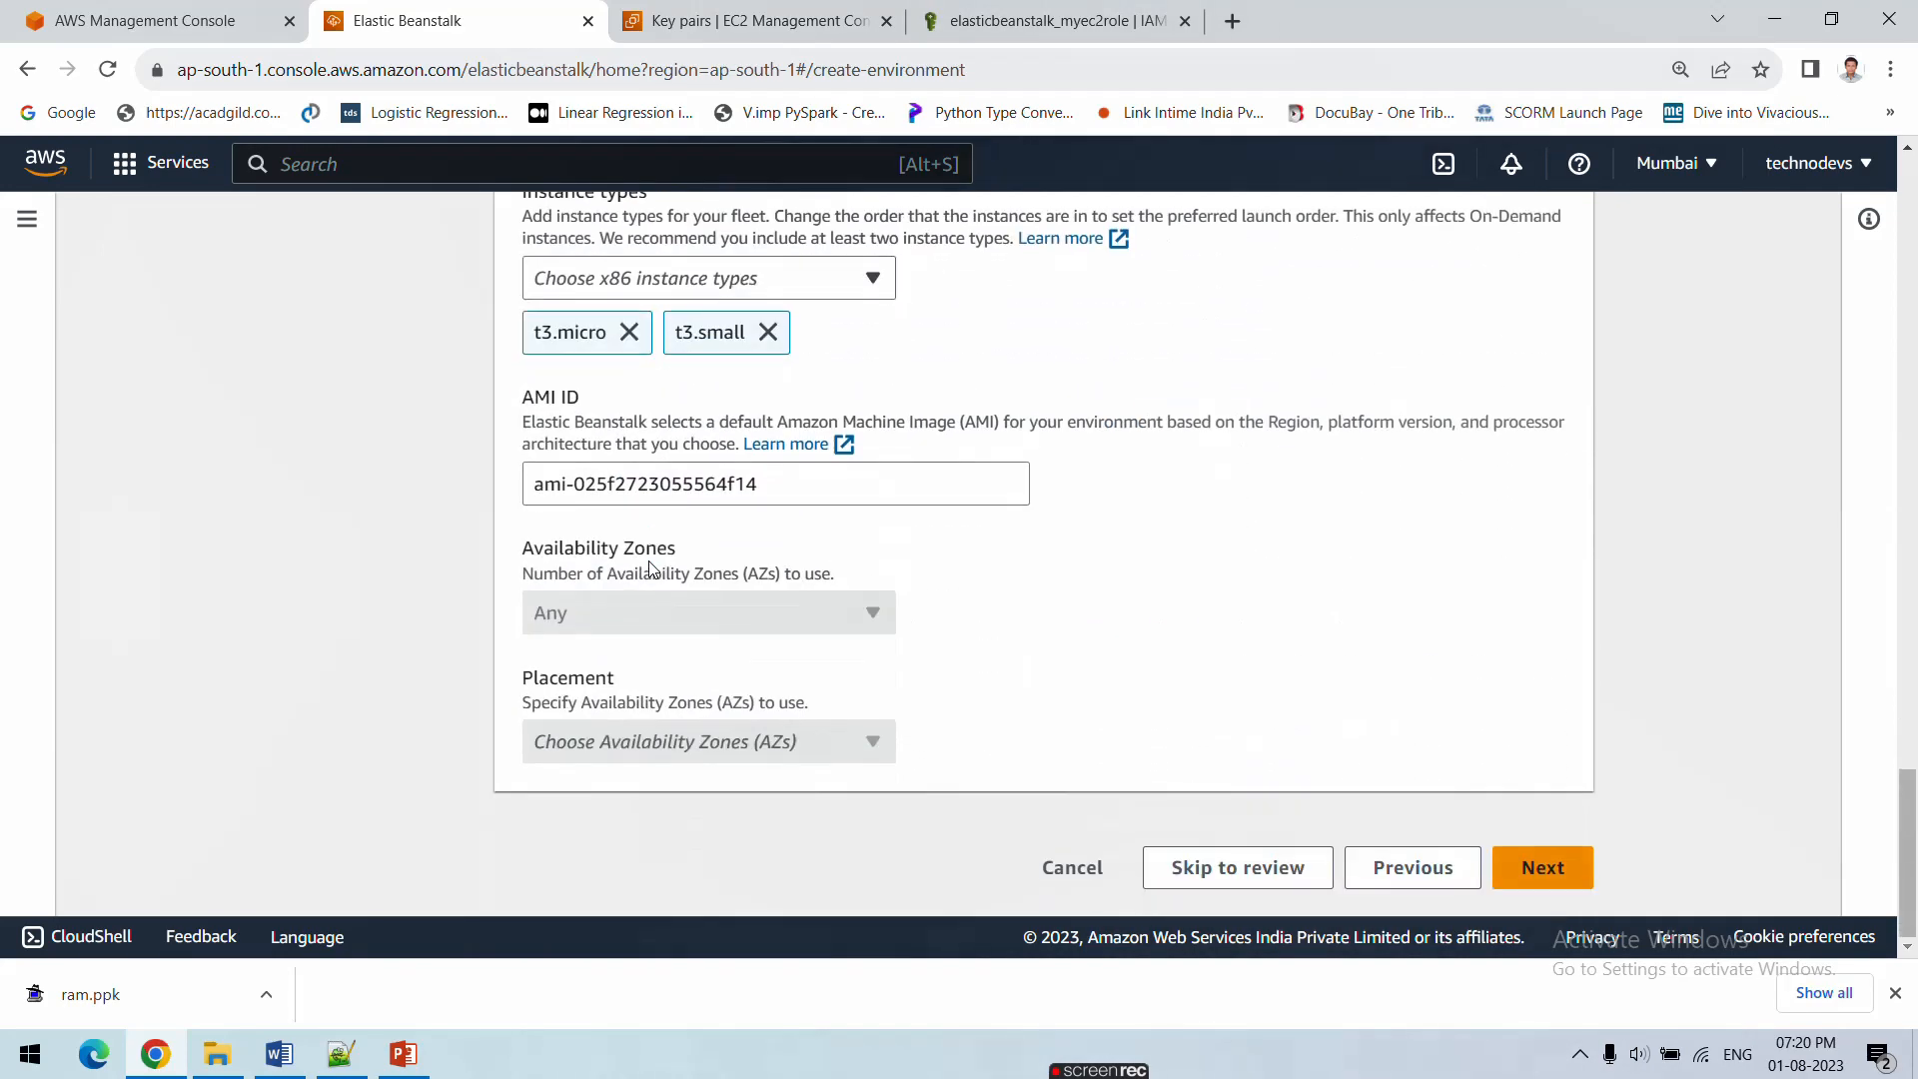
scroll(650, 568, up, 4)
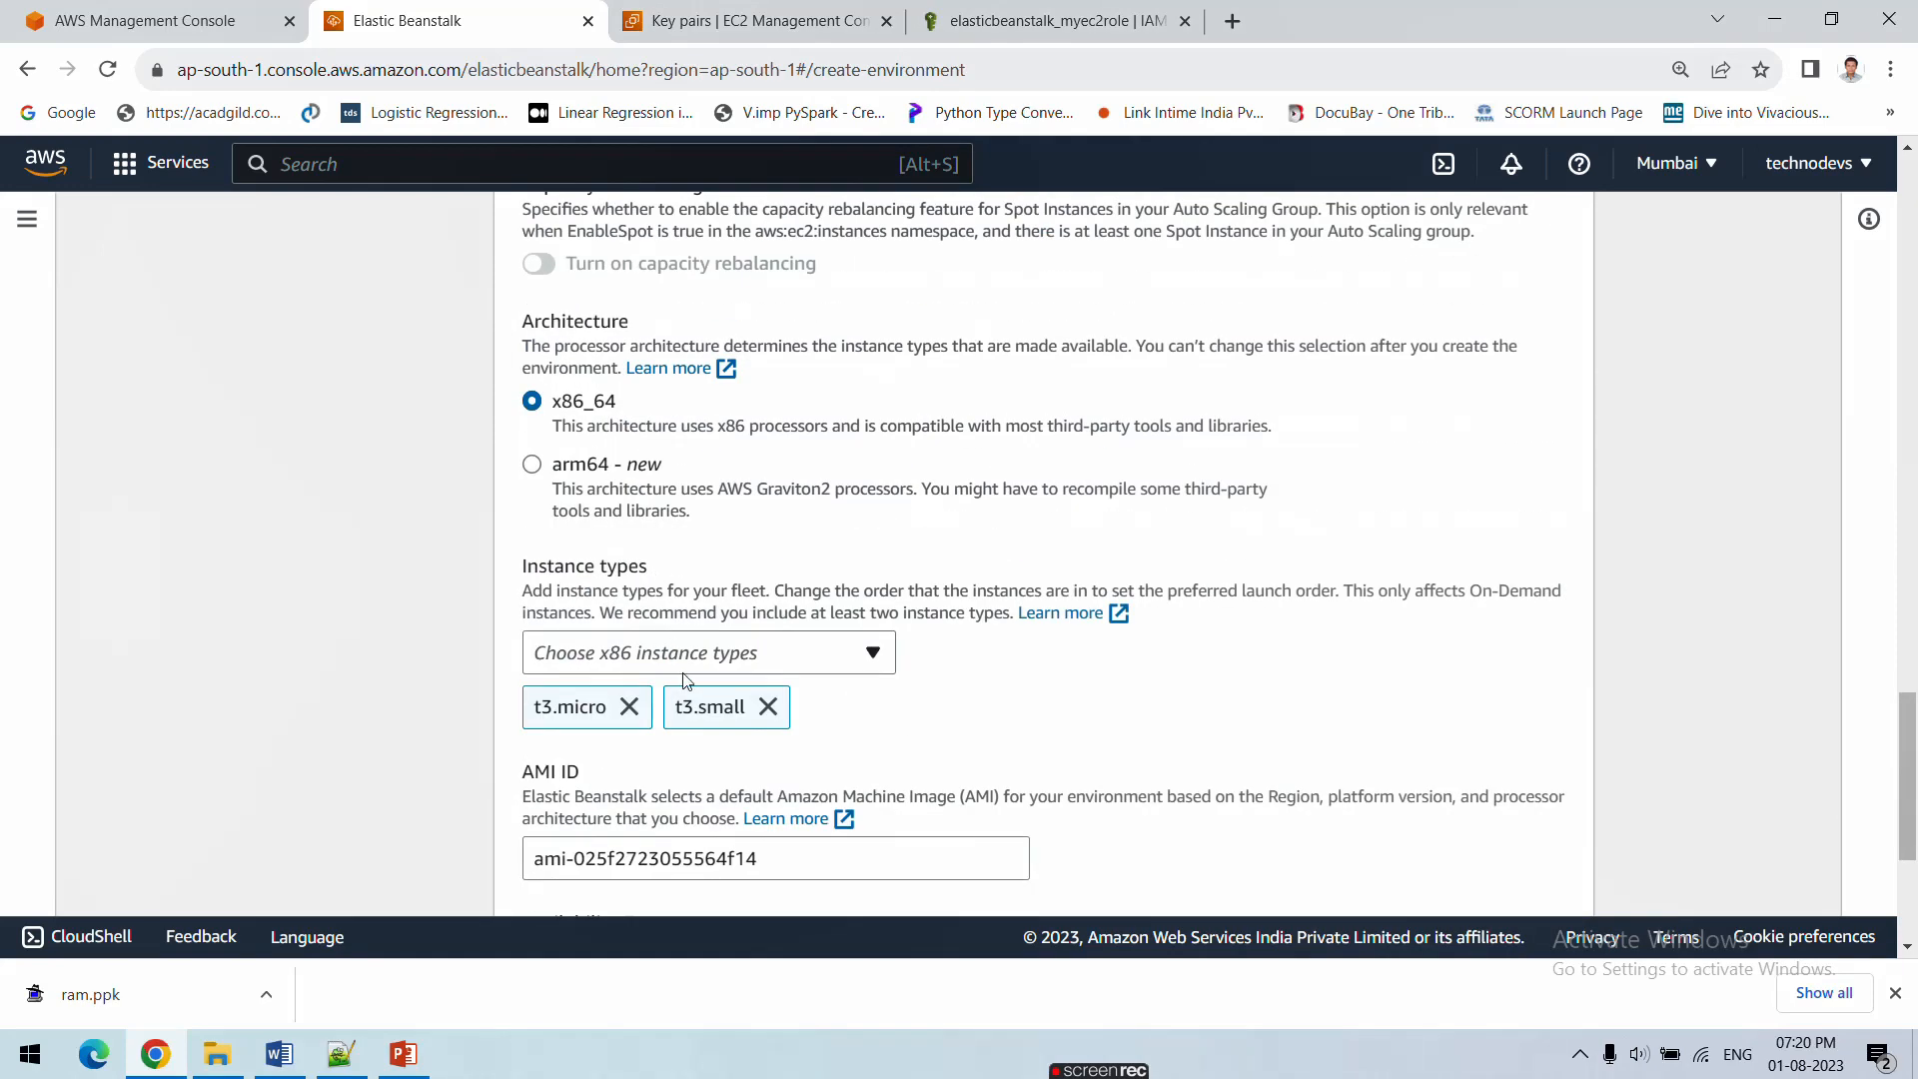
click(716, 662)
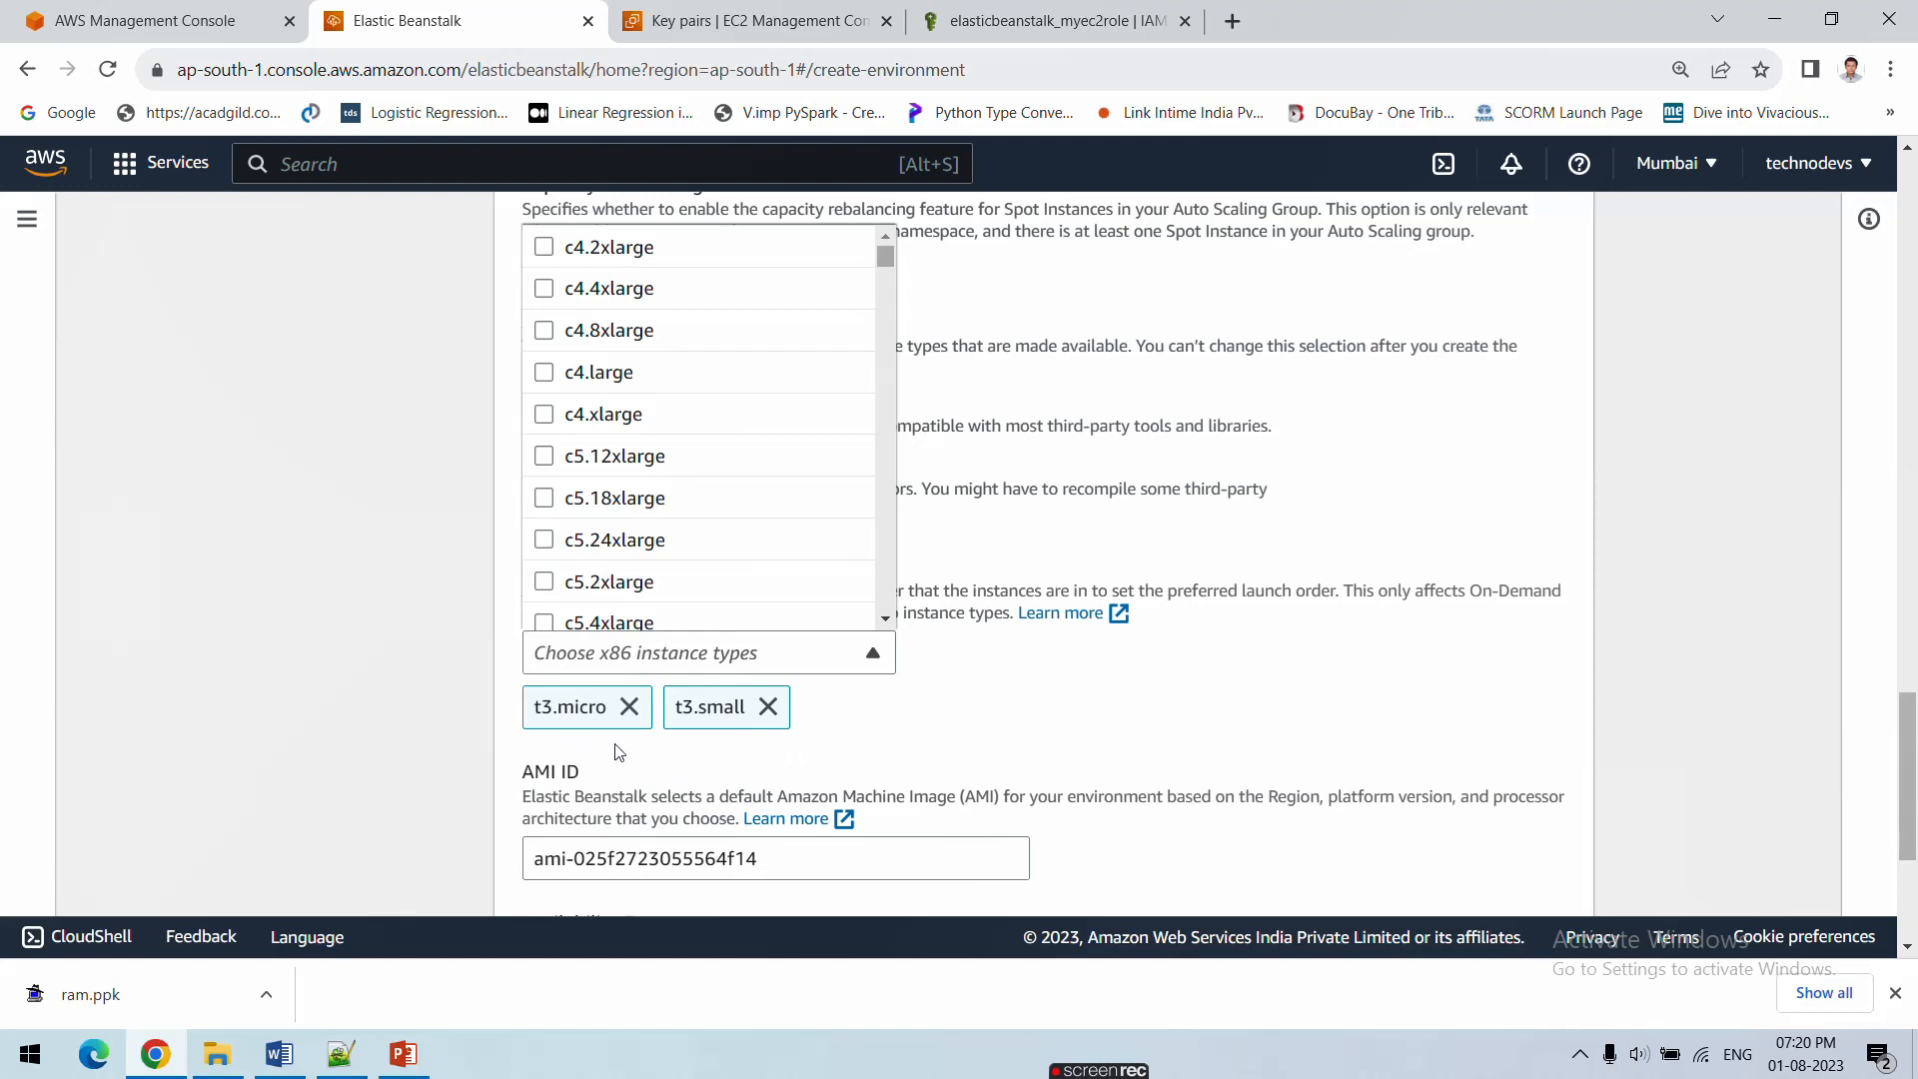
click(922, 757)
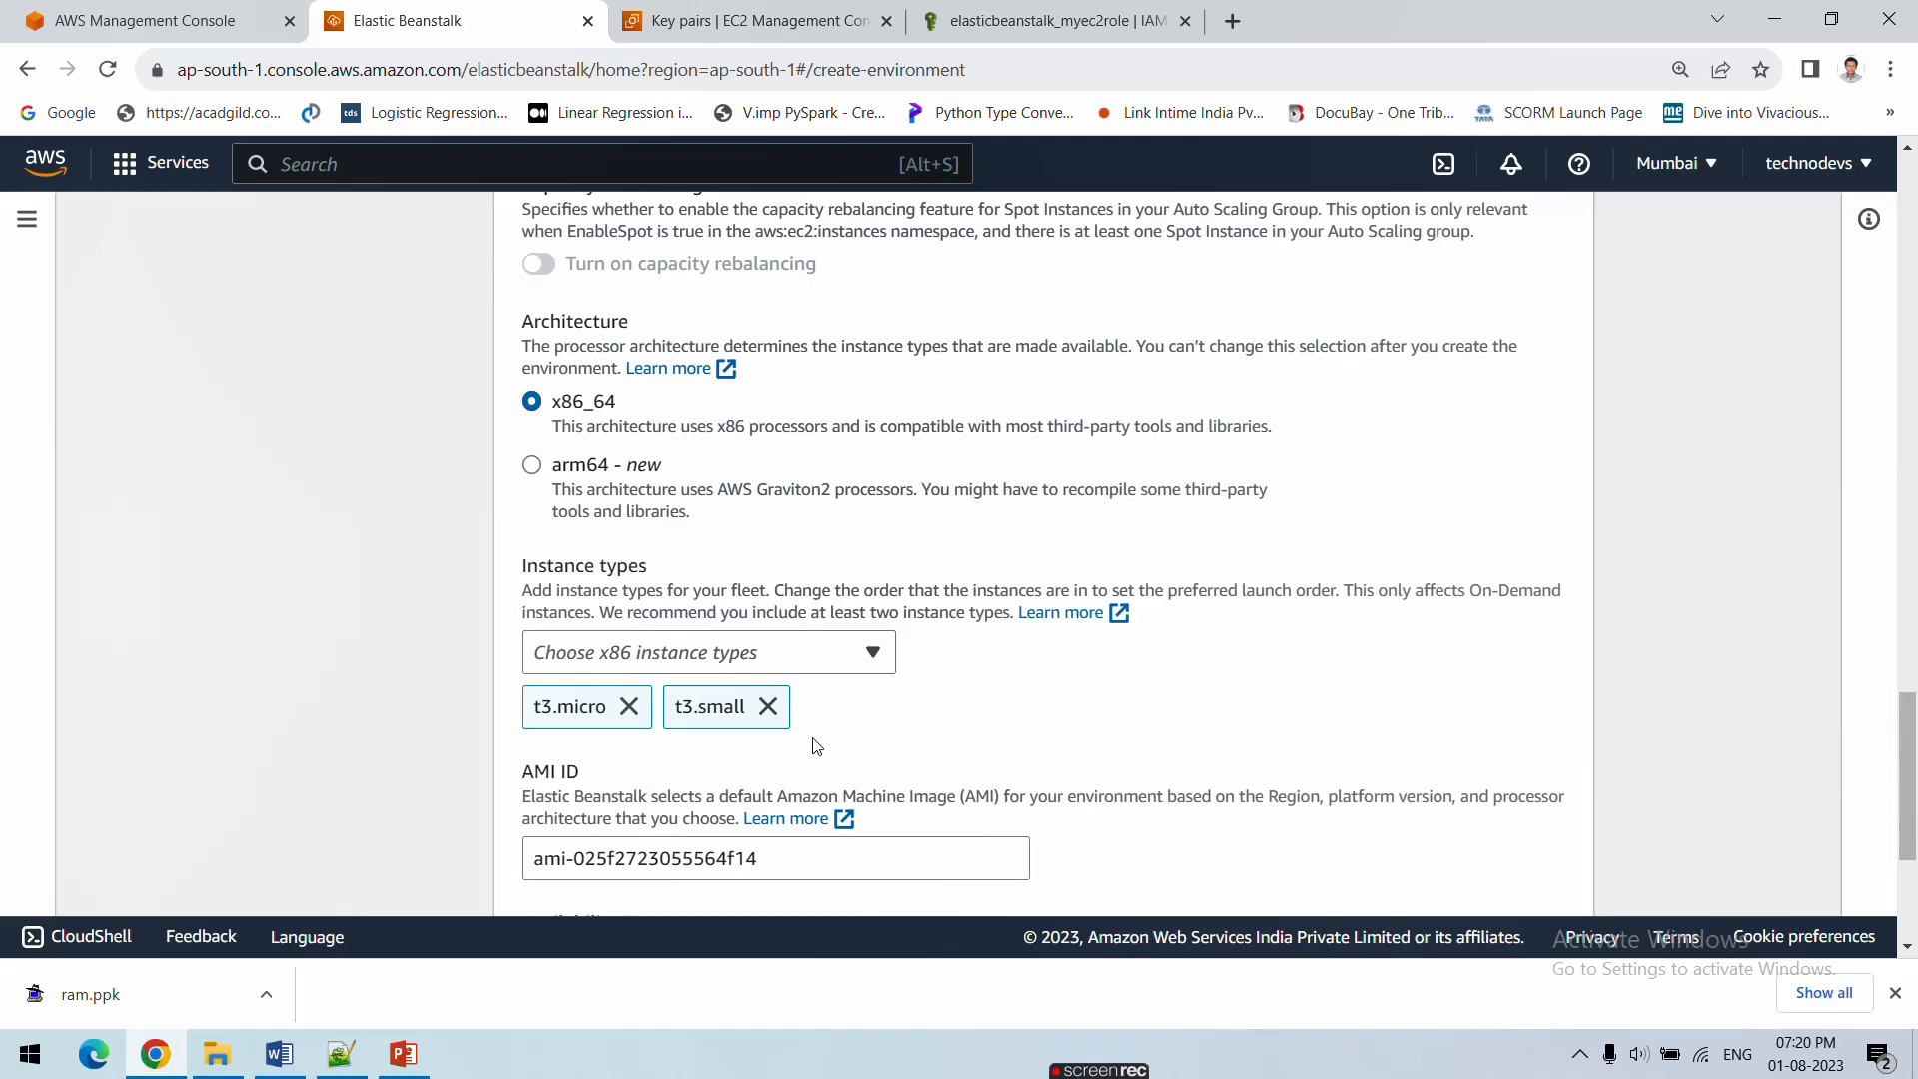
Try the Load balanced environment type for the Auto Scaling group and return it to Single instance
scroll(846, 724, up, 8)
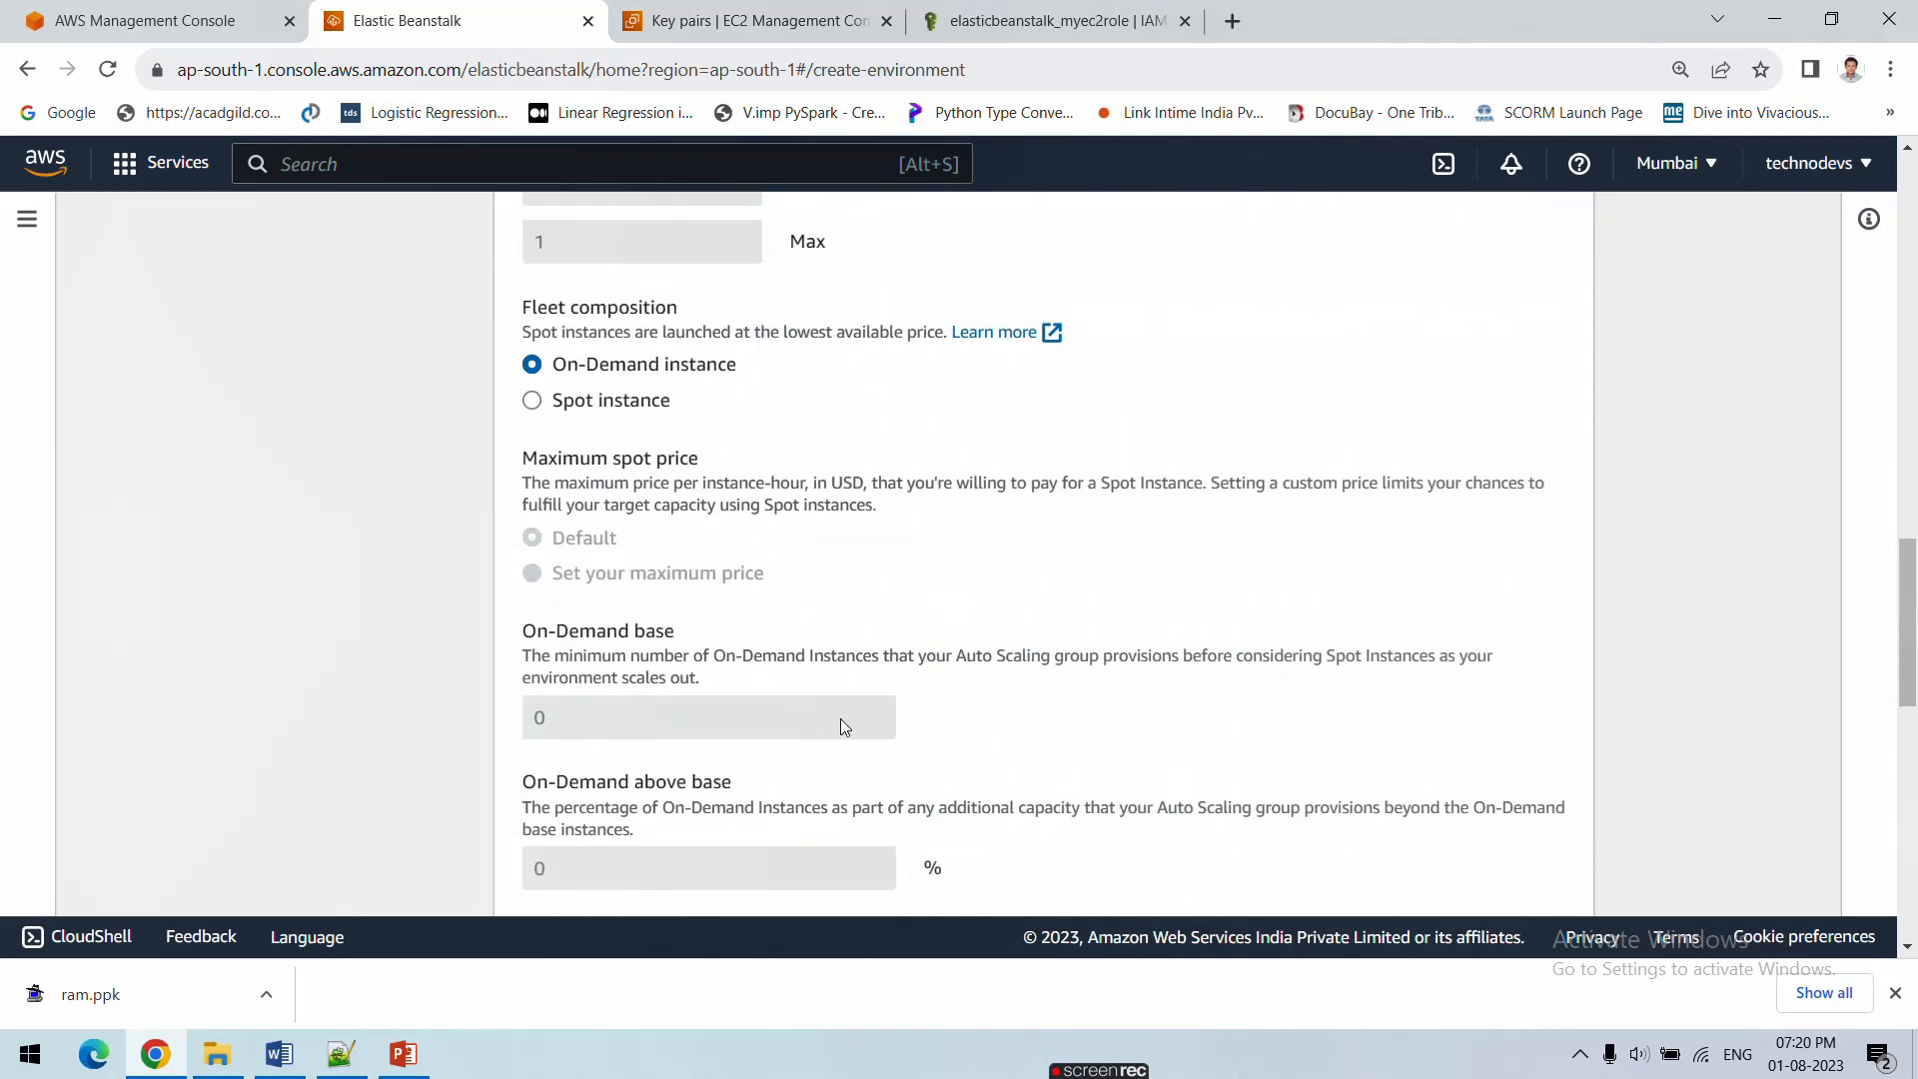
scroll(842, 717, up, 5)
click(775, 589)
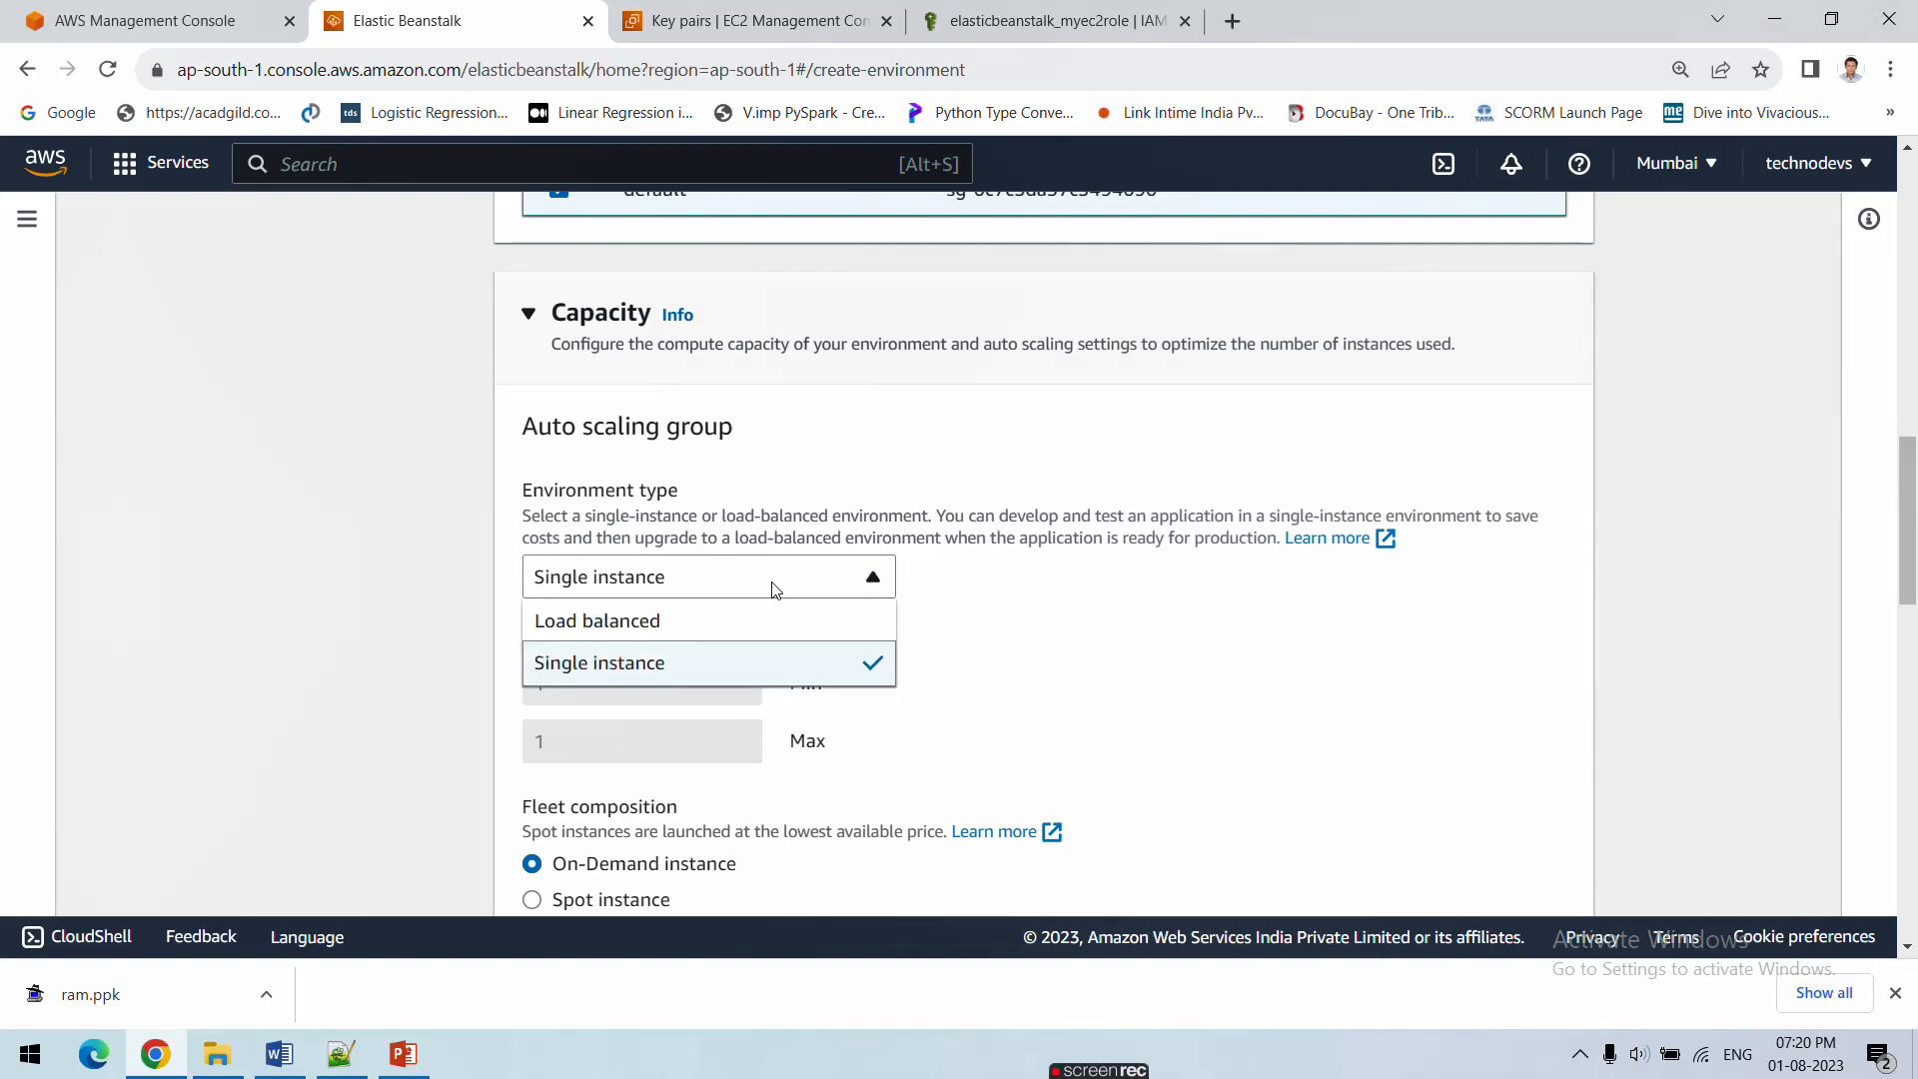
click(726, 624)
scroll(729, 629, down, 3)
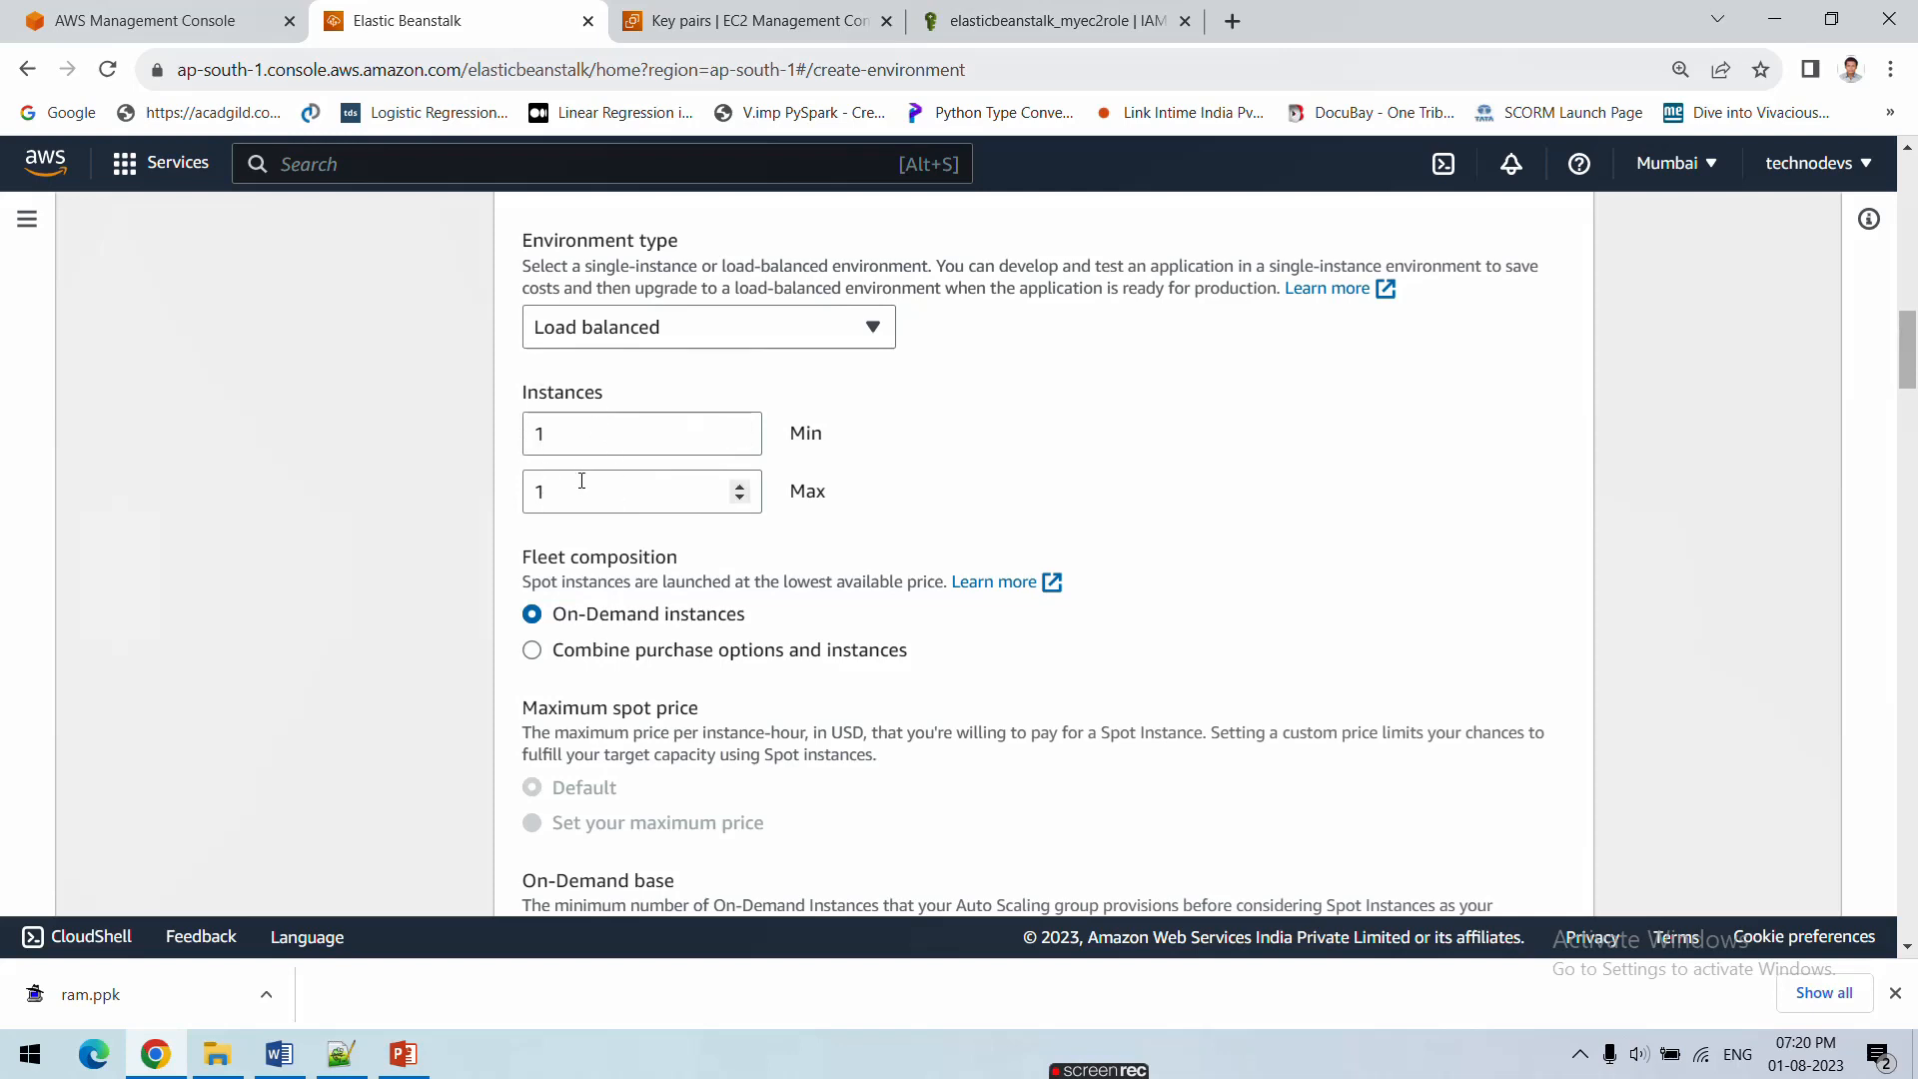
click(608, 339)
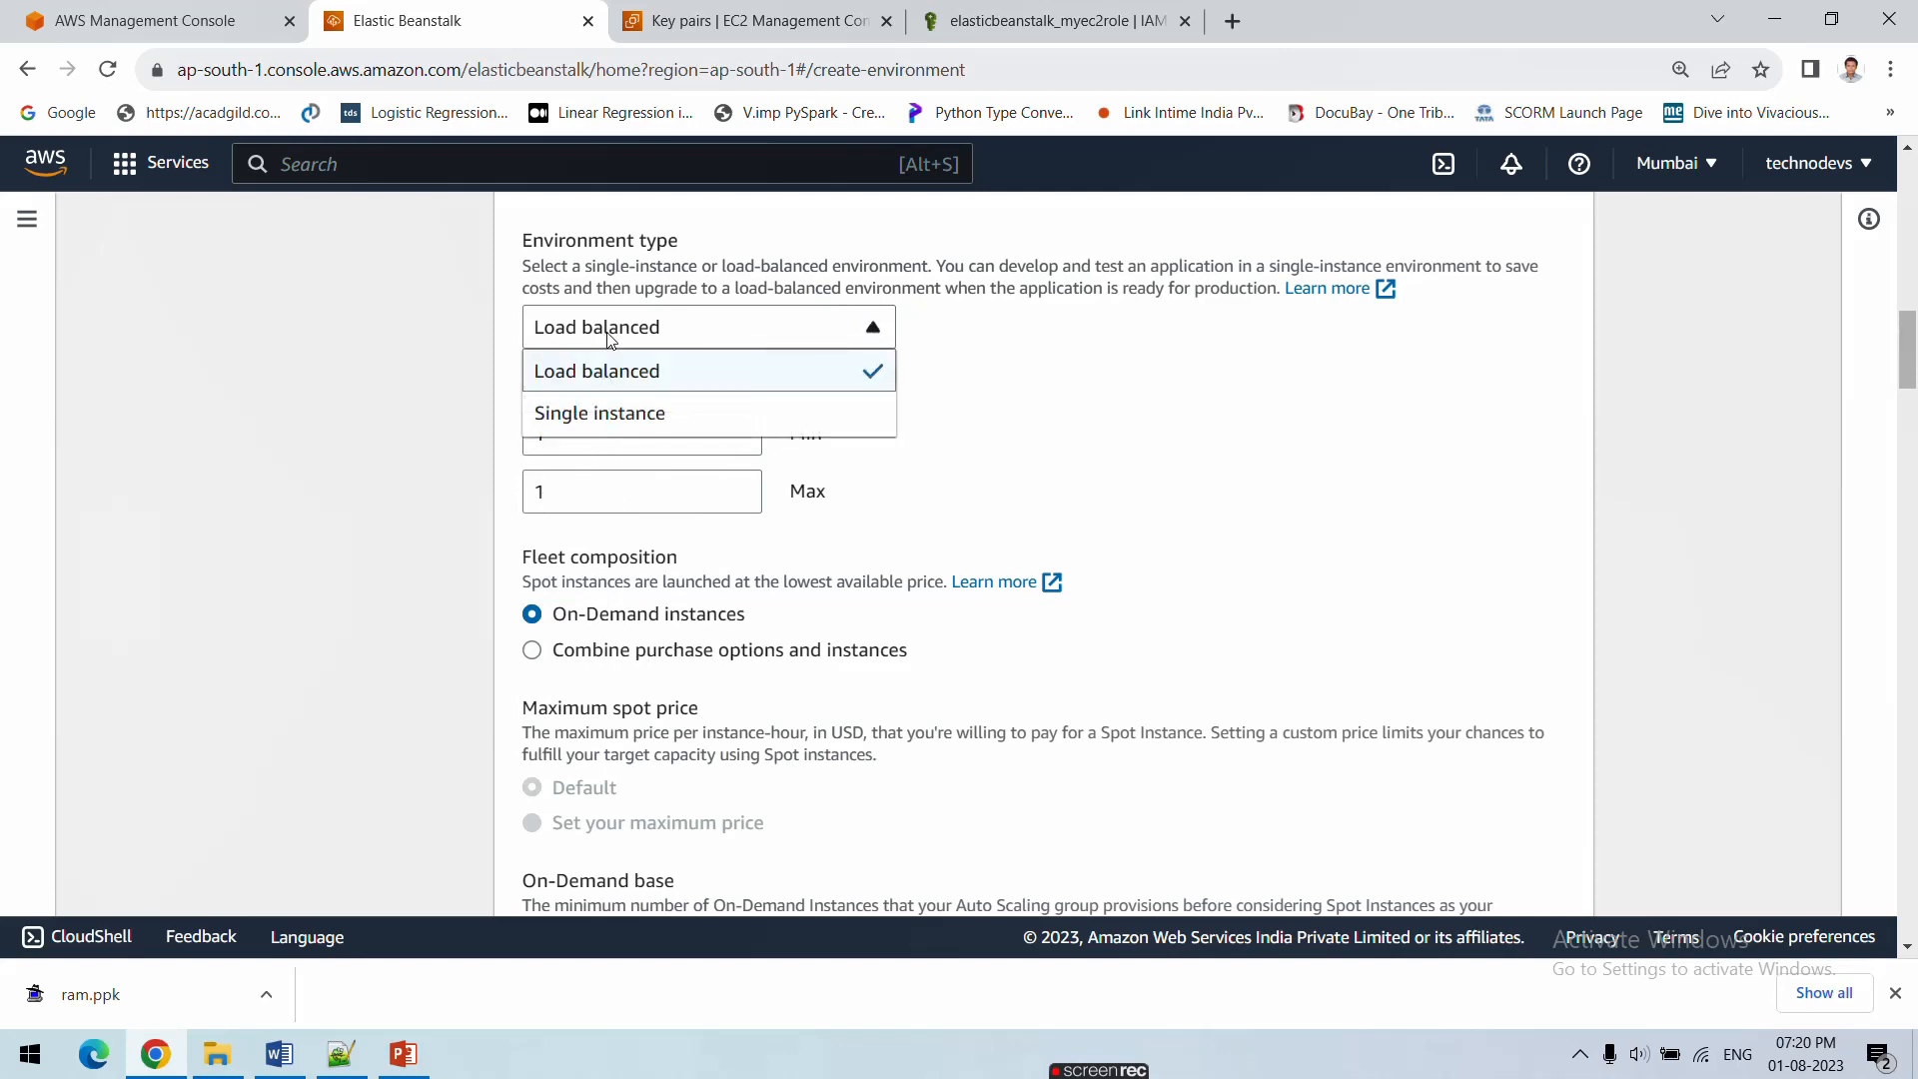
click(615, 420)
Accept the remaining capacity settings and continue to the updates, monitoring and logging configuration
scroll(627, 424, down, 15)
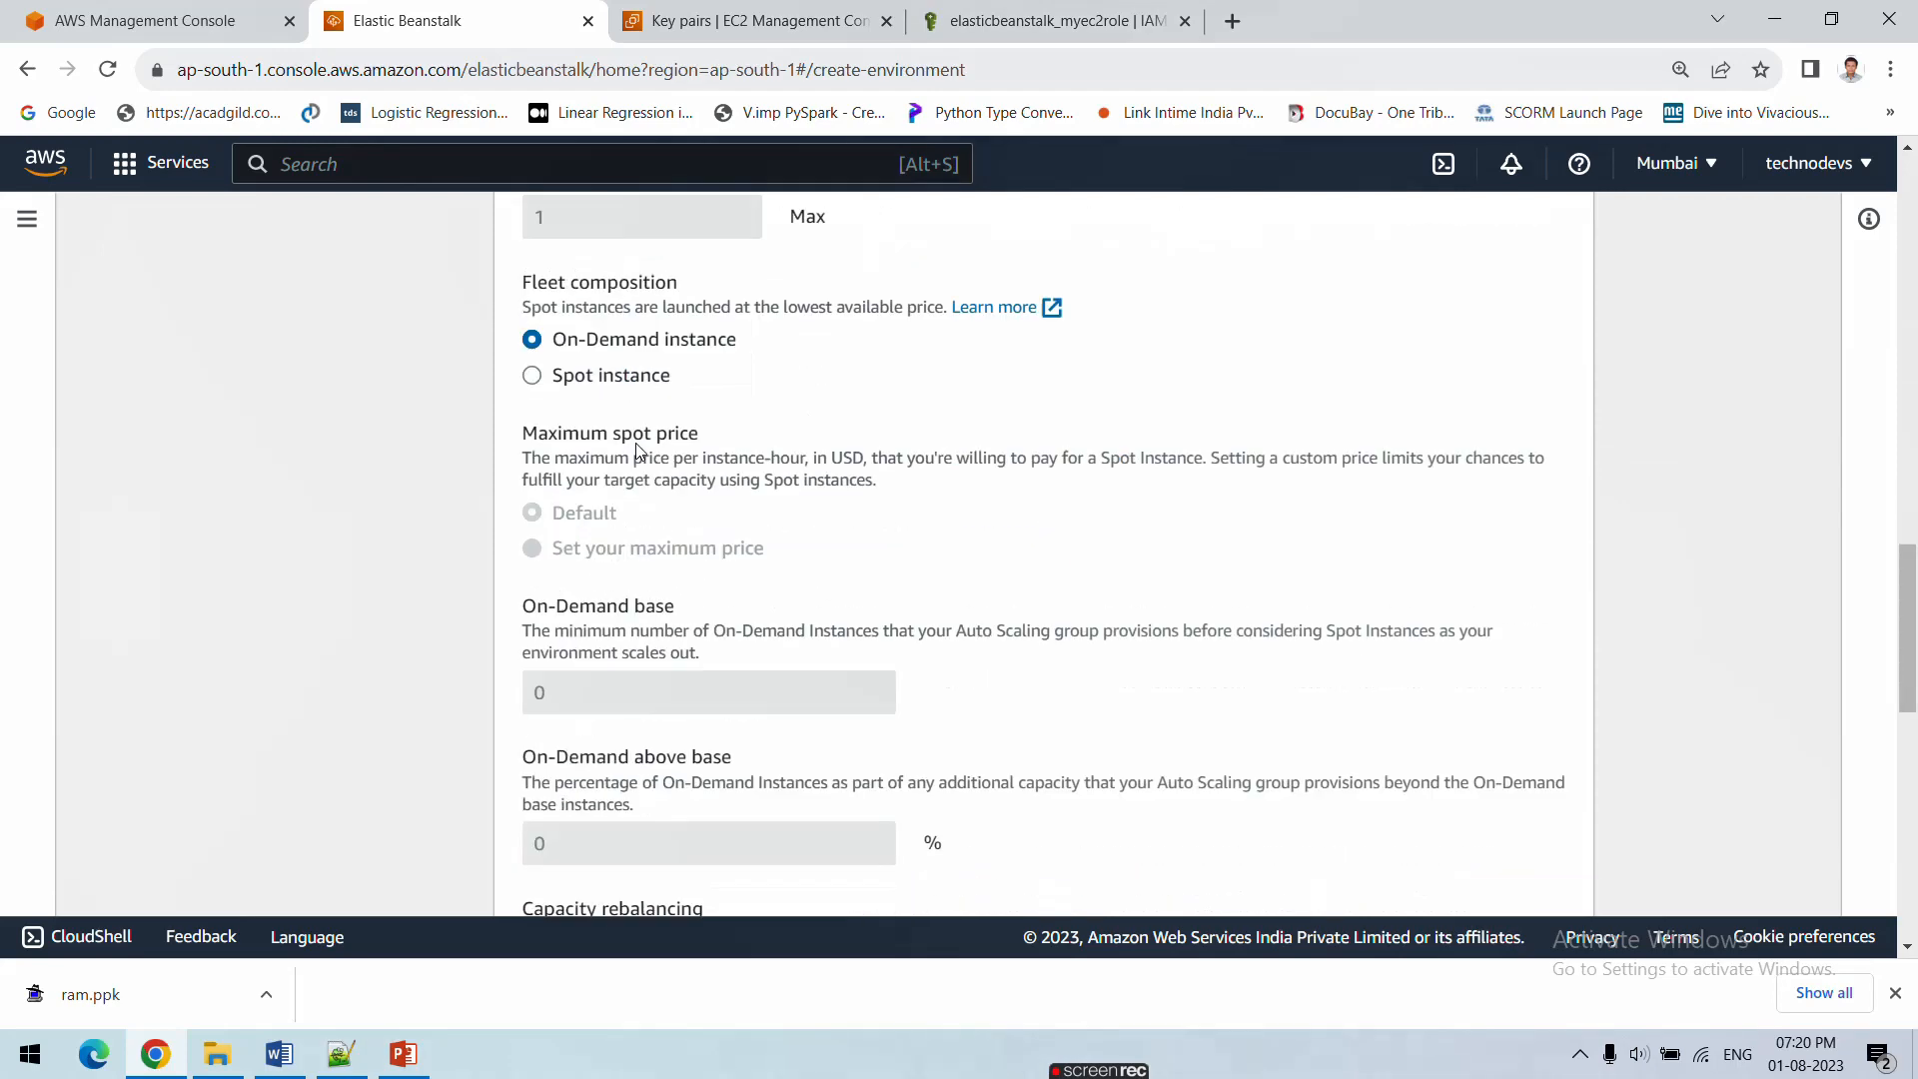
scroll(641, 452, down, 1)
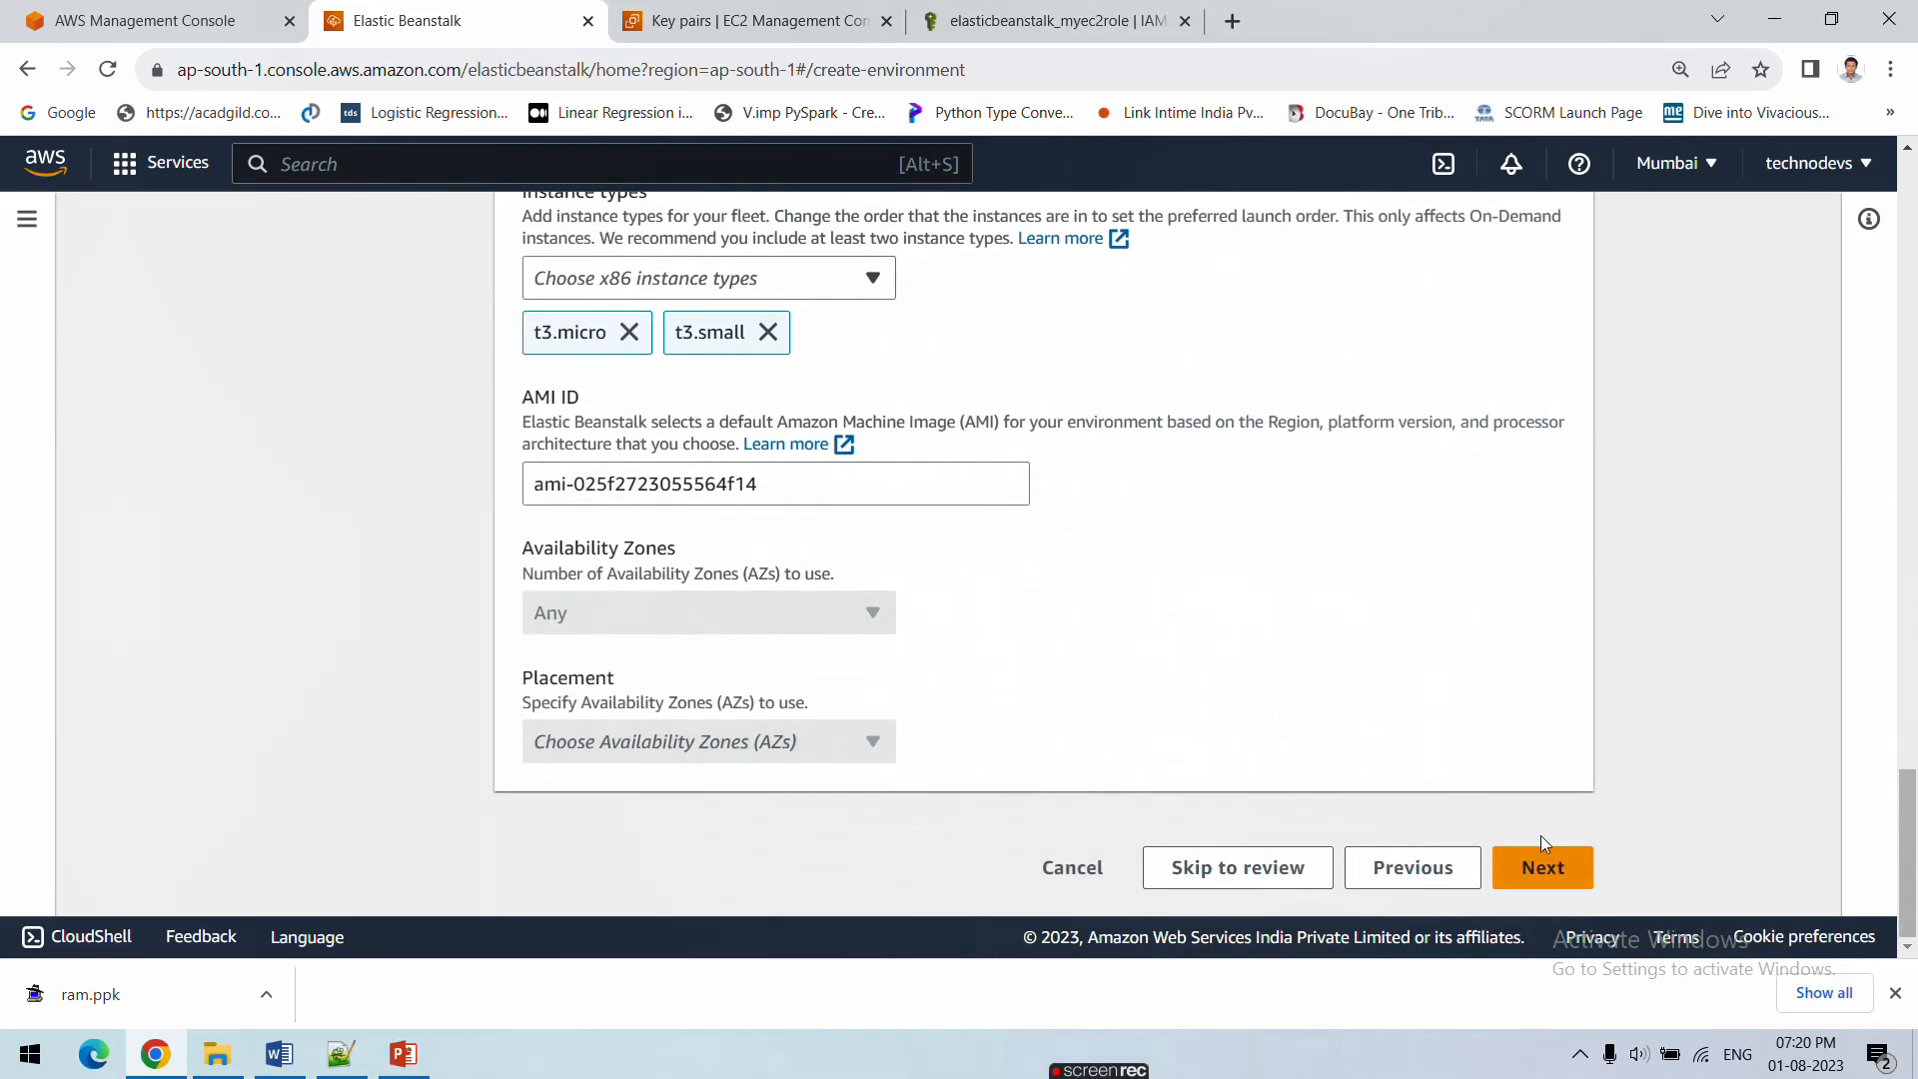
click(1544, 877)
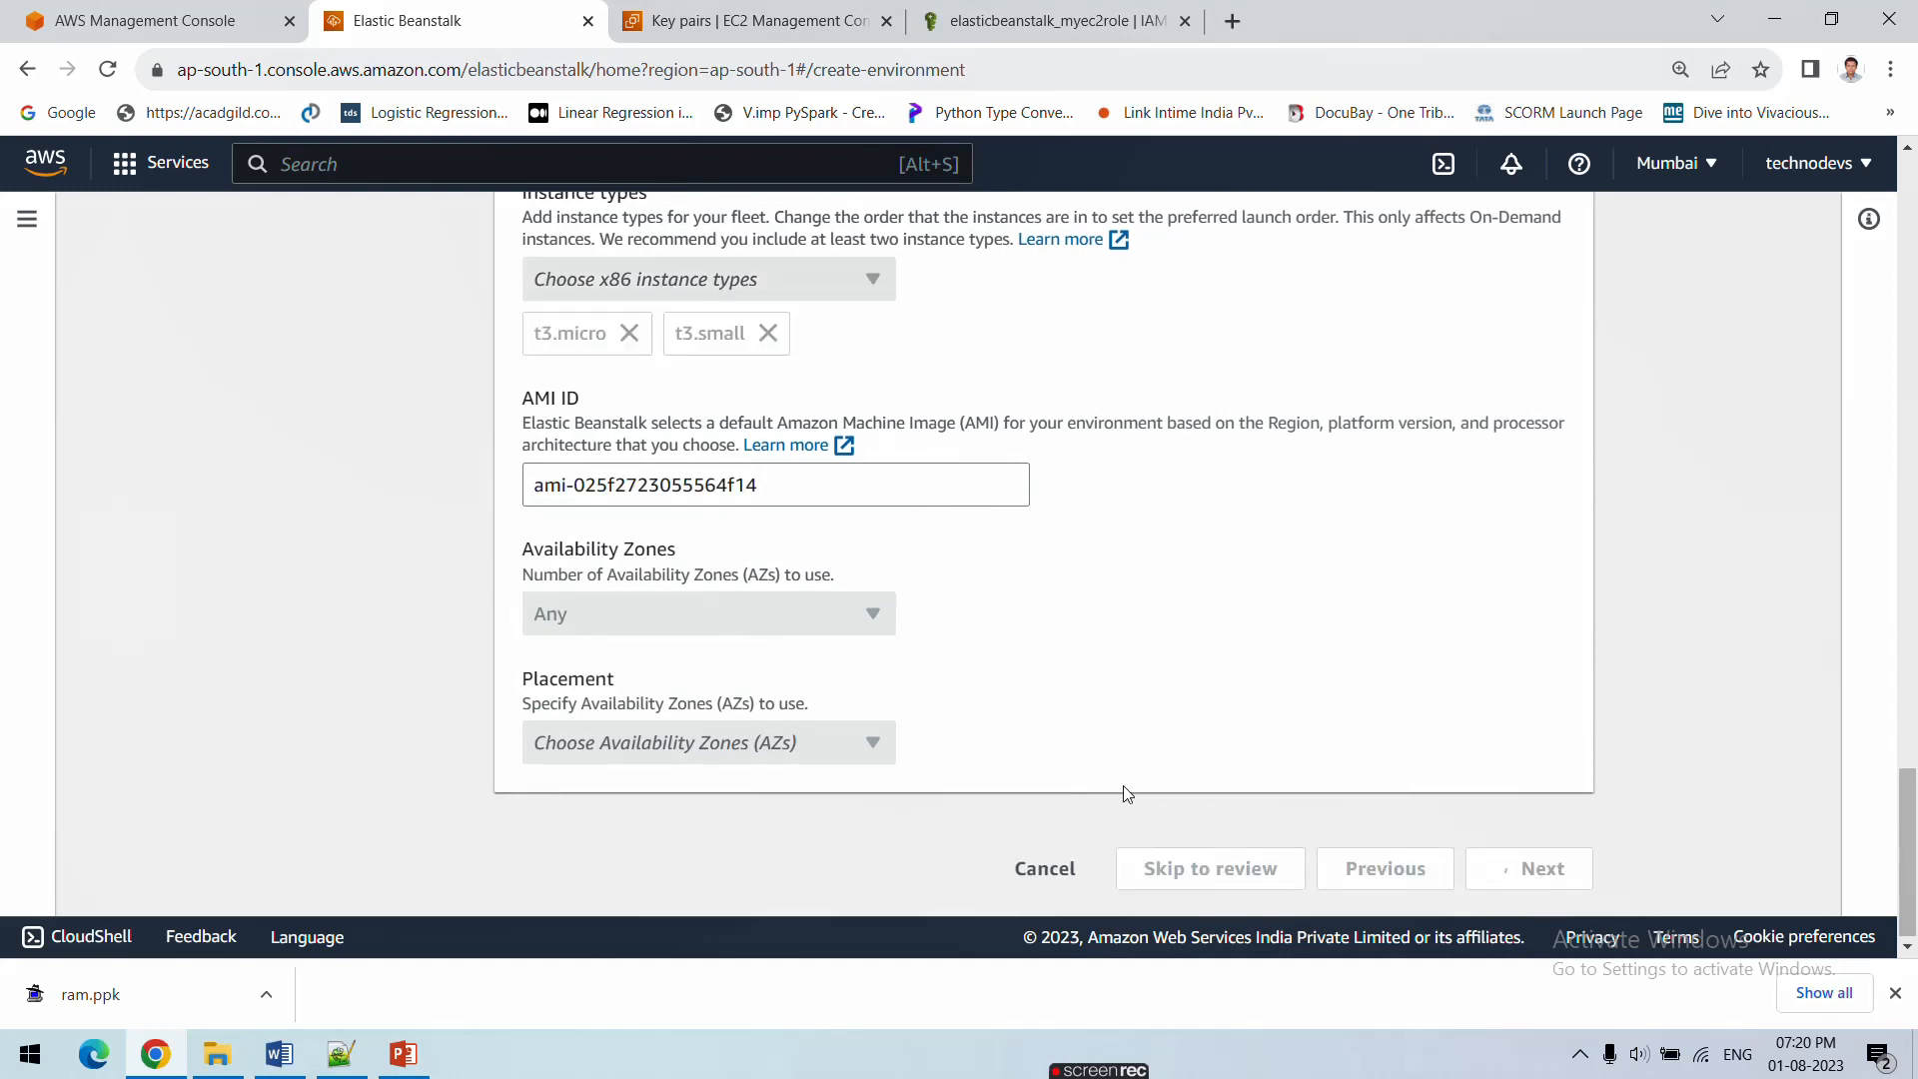
Activate health event log streaming to CloudWatch Logs and set its lifecycle to Delete logs upon termination
scroll(1128, 795, down, 3)
scroll(966, 625, up, 2)
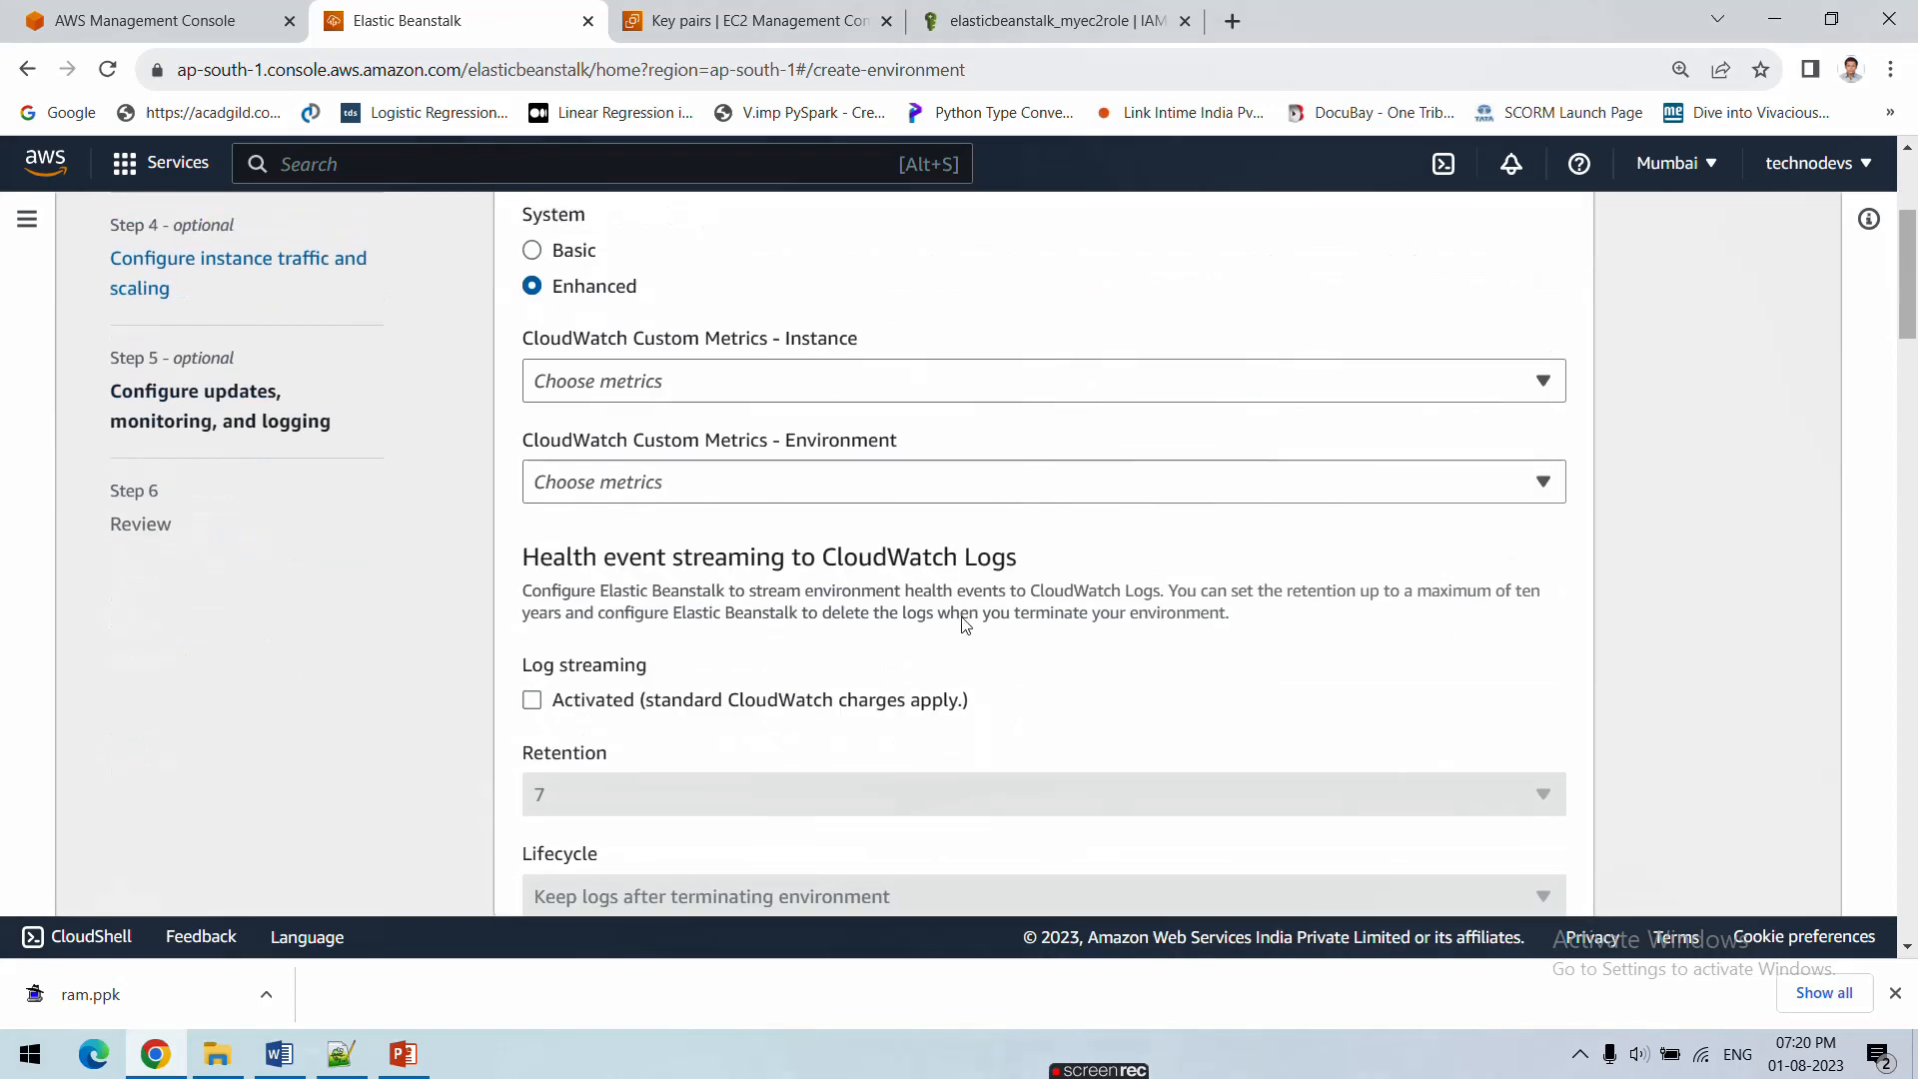
click(829, 609)
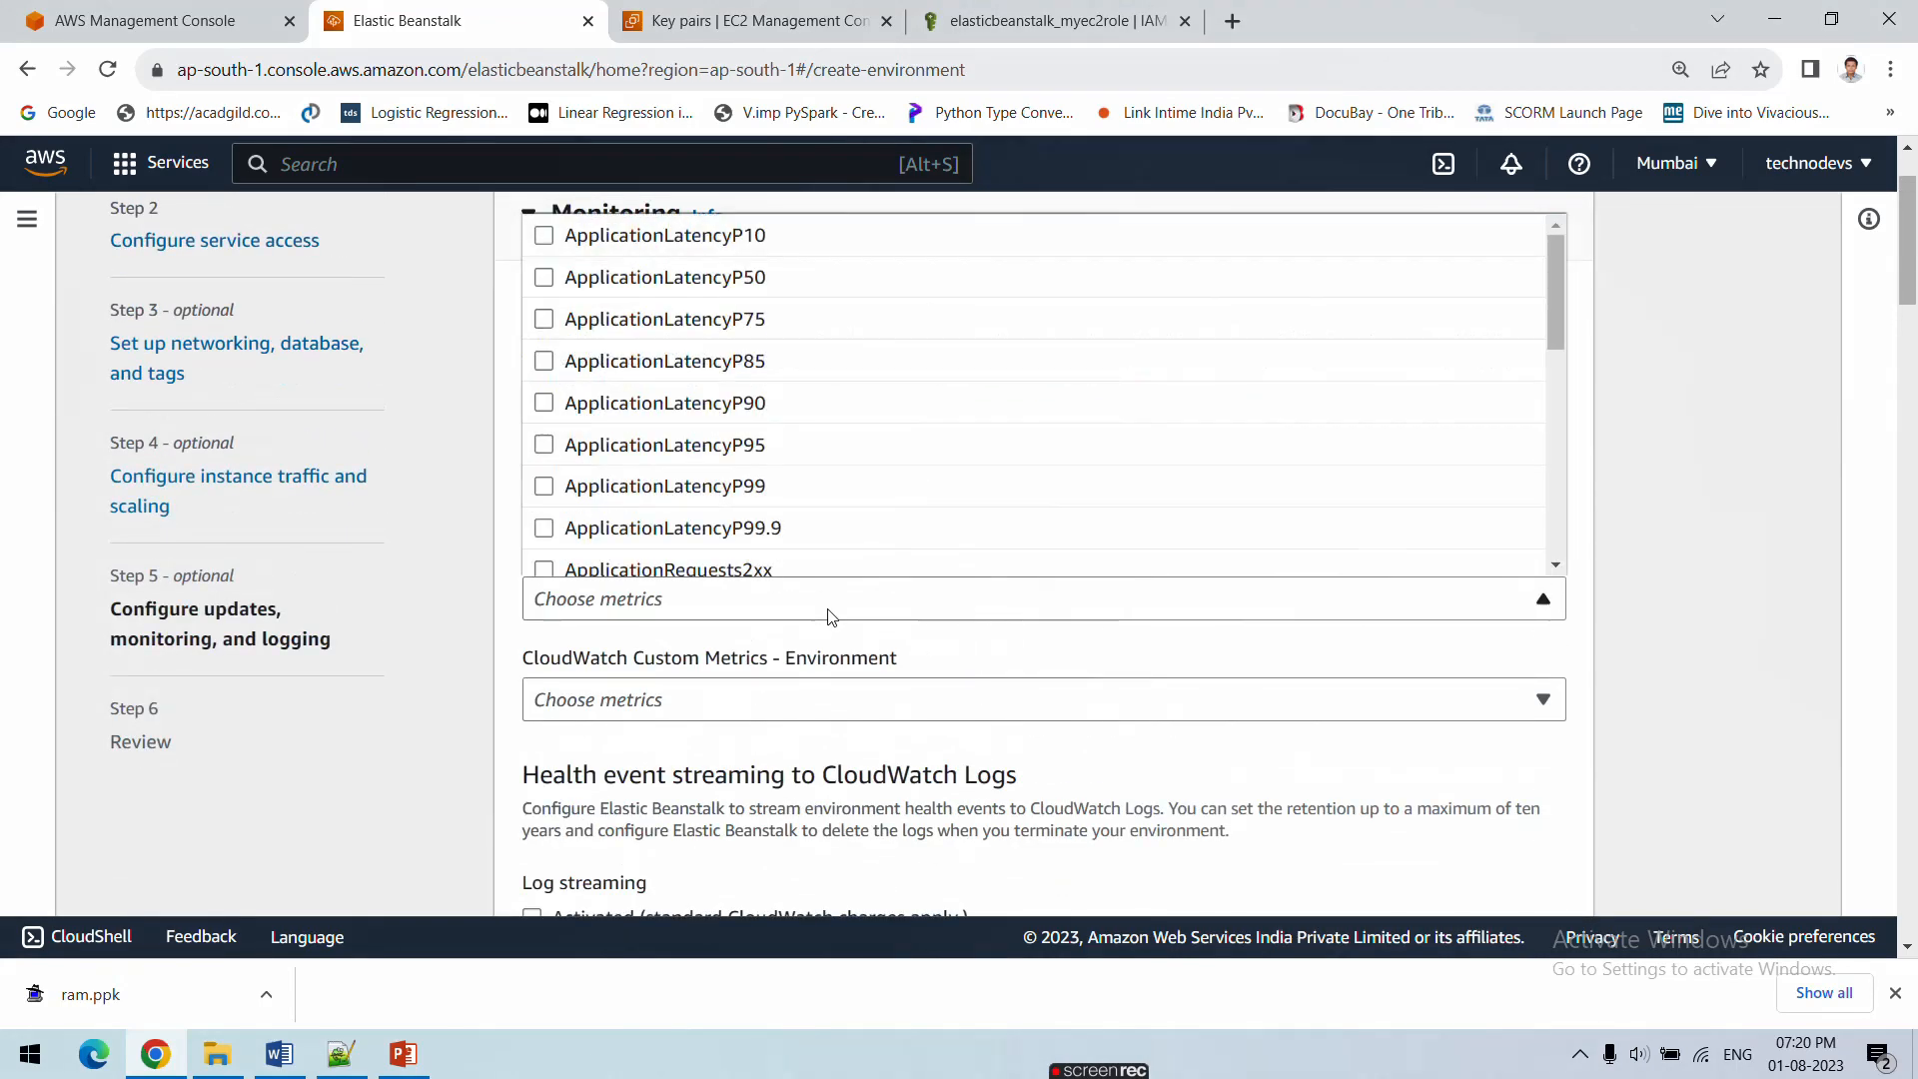
click(827, 613)
scroll(826, 692, down, 5)
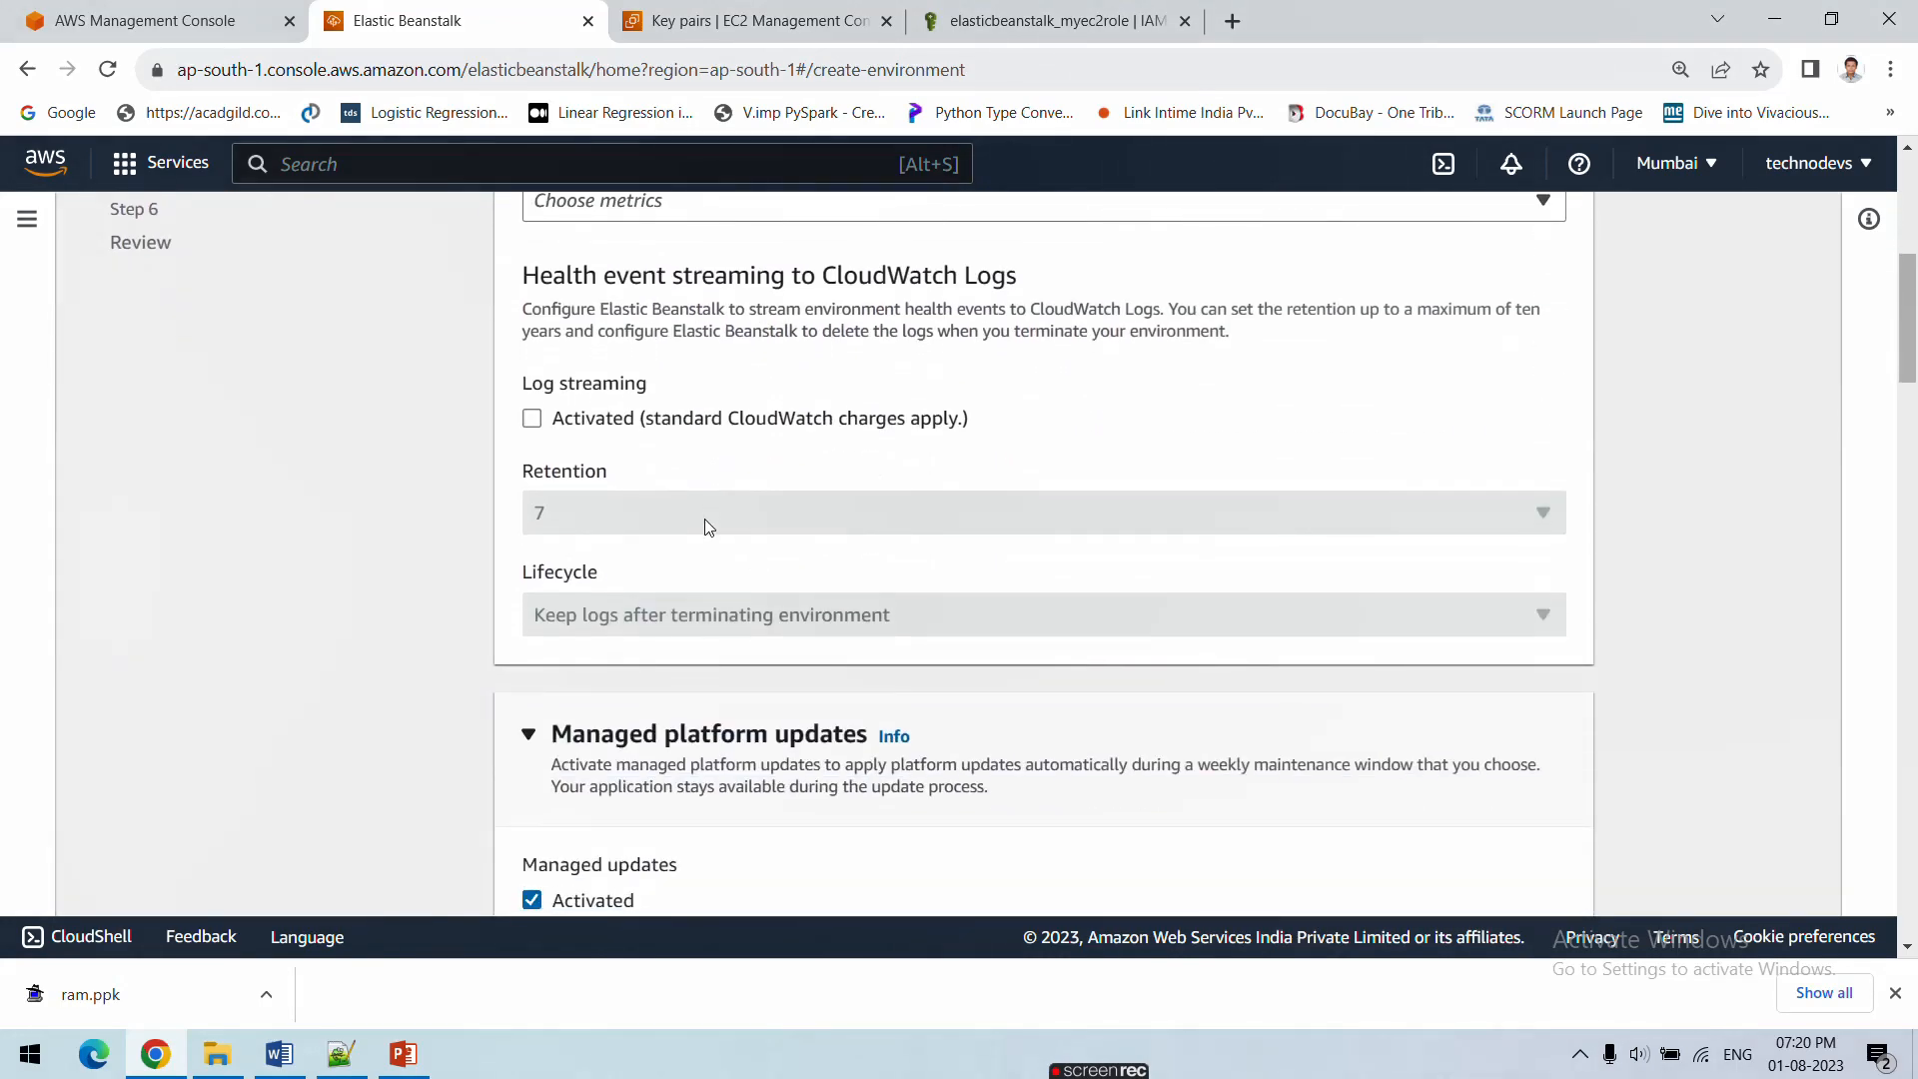
click(532, 419)
click(591, 532)
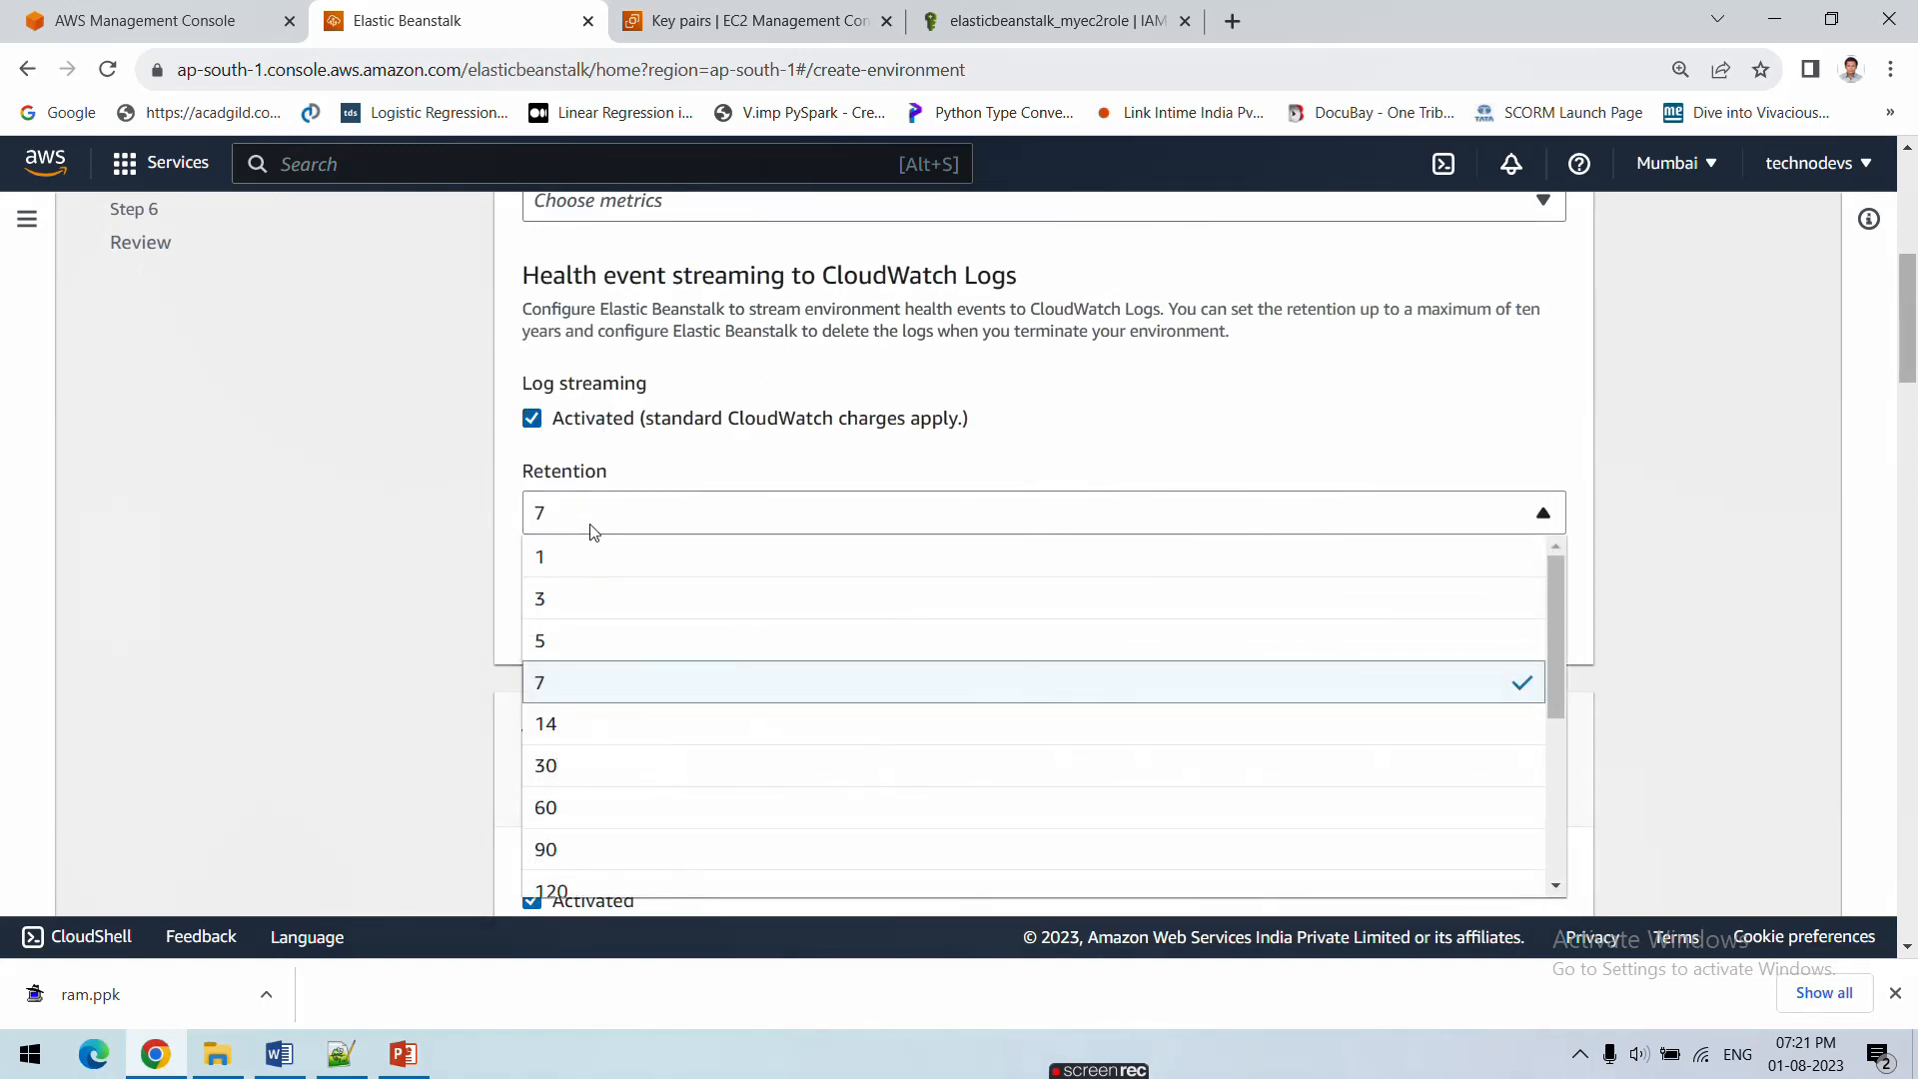
click(592, 532)
click(632, 617)
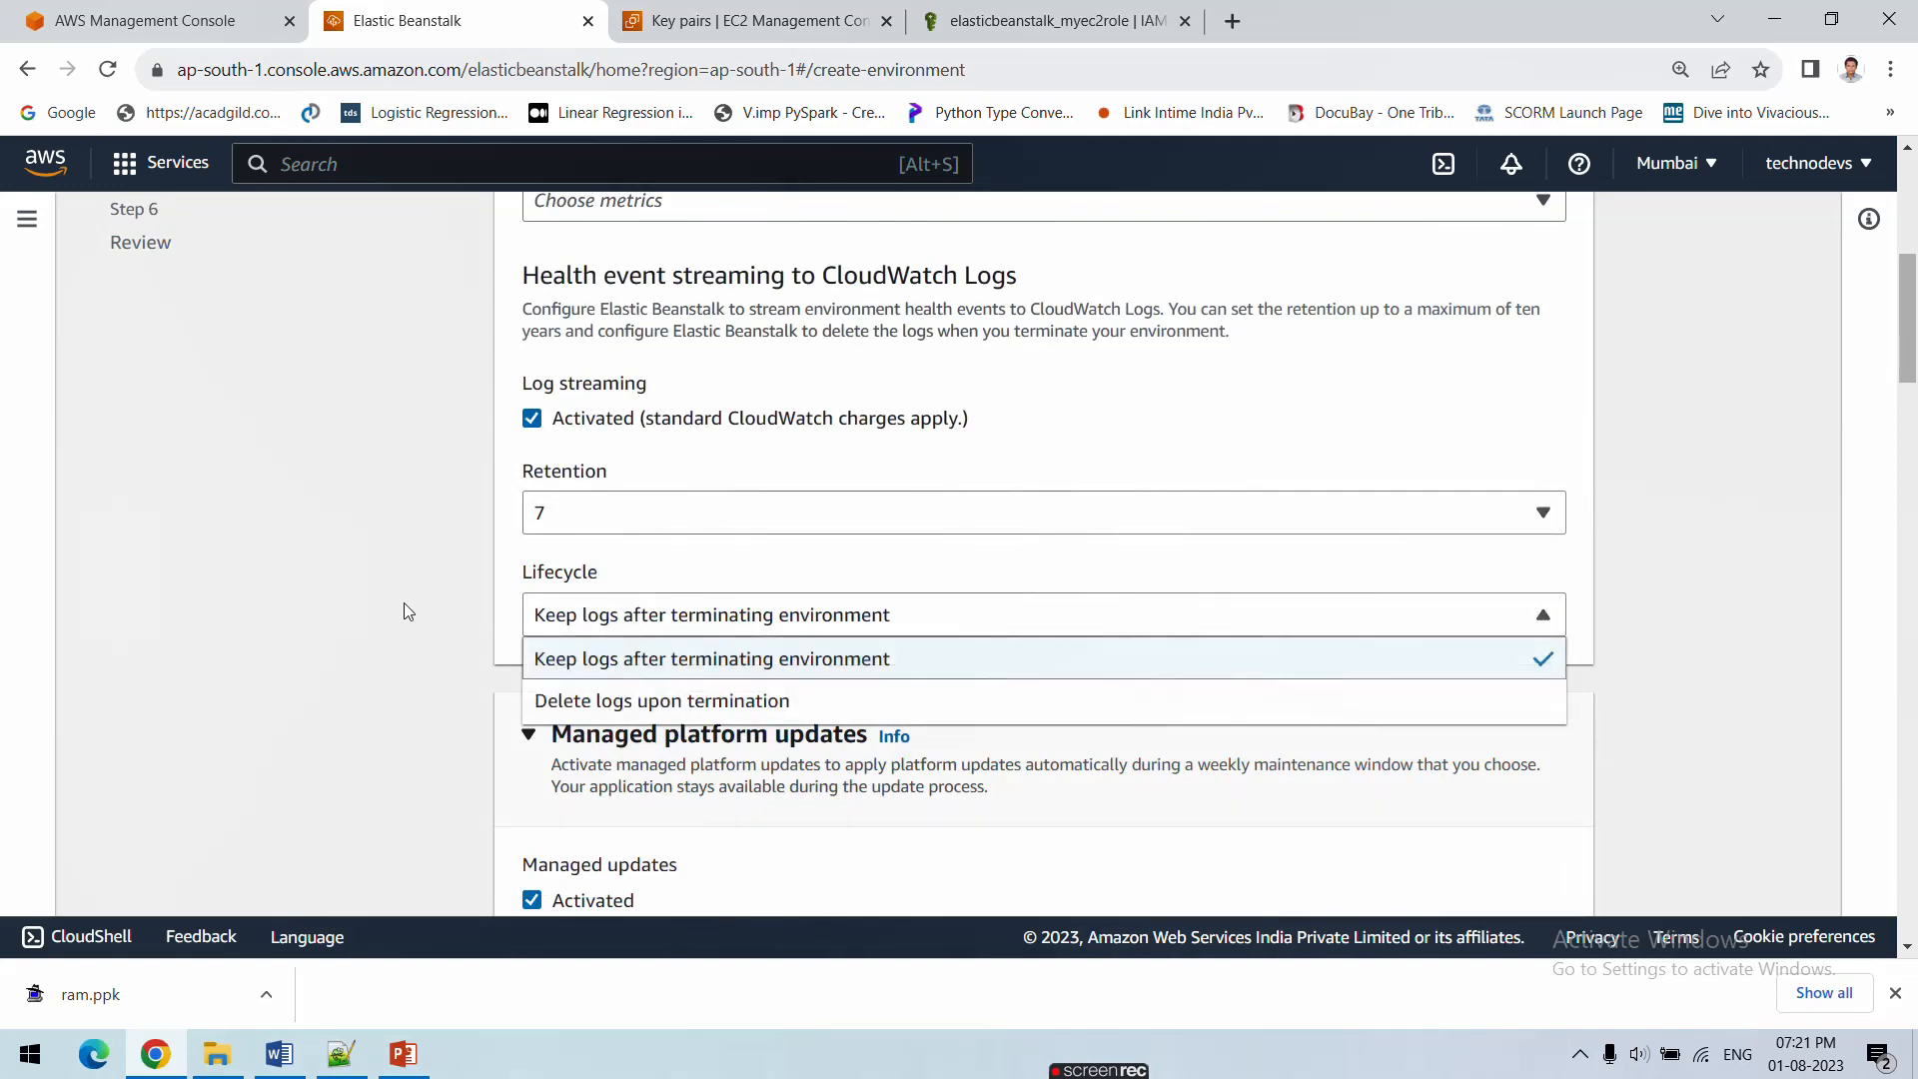
scroll(644, 590, down, 1)
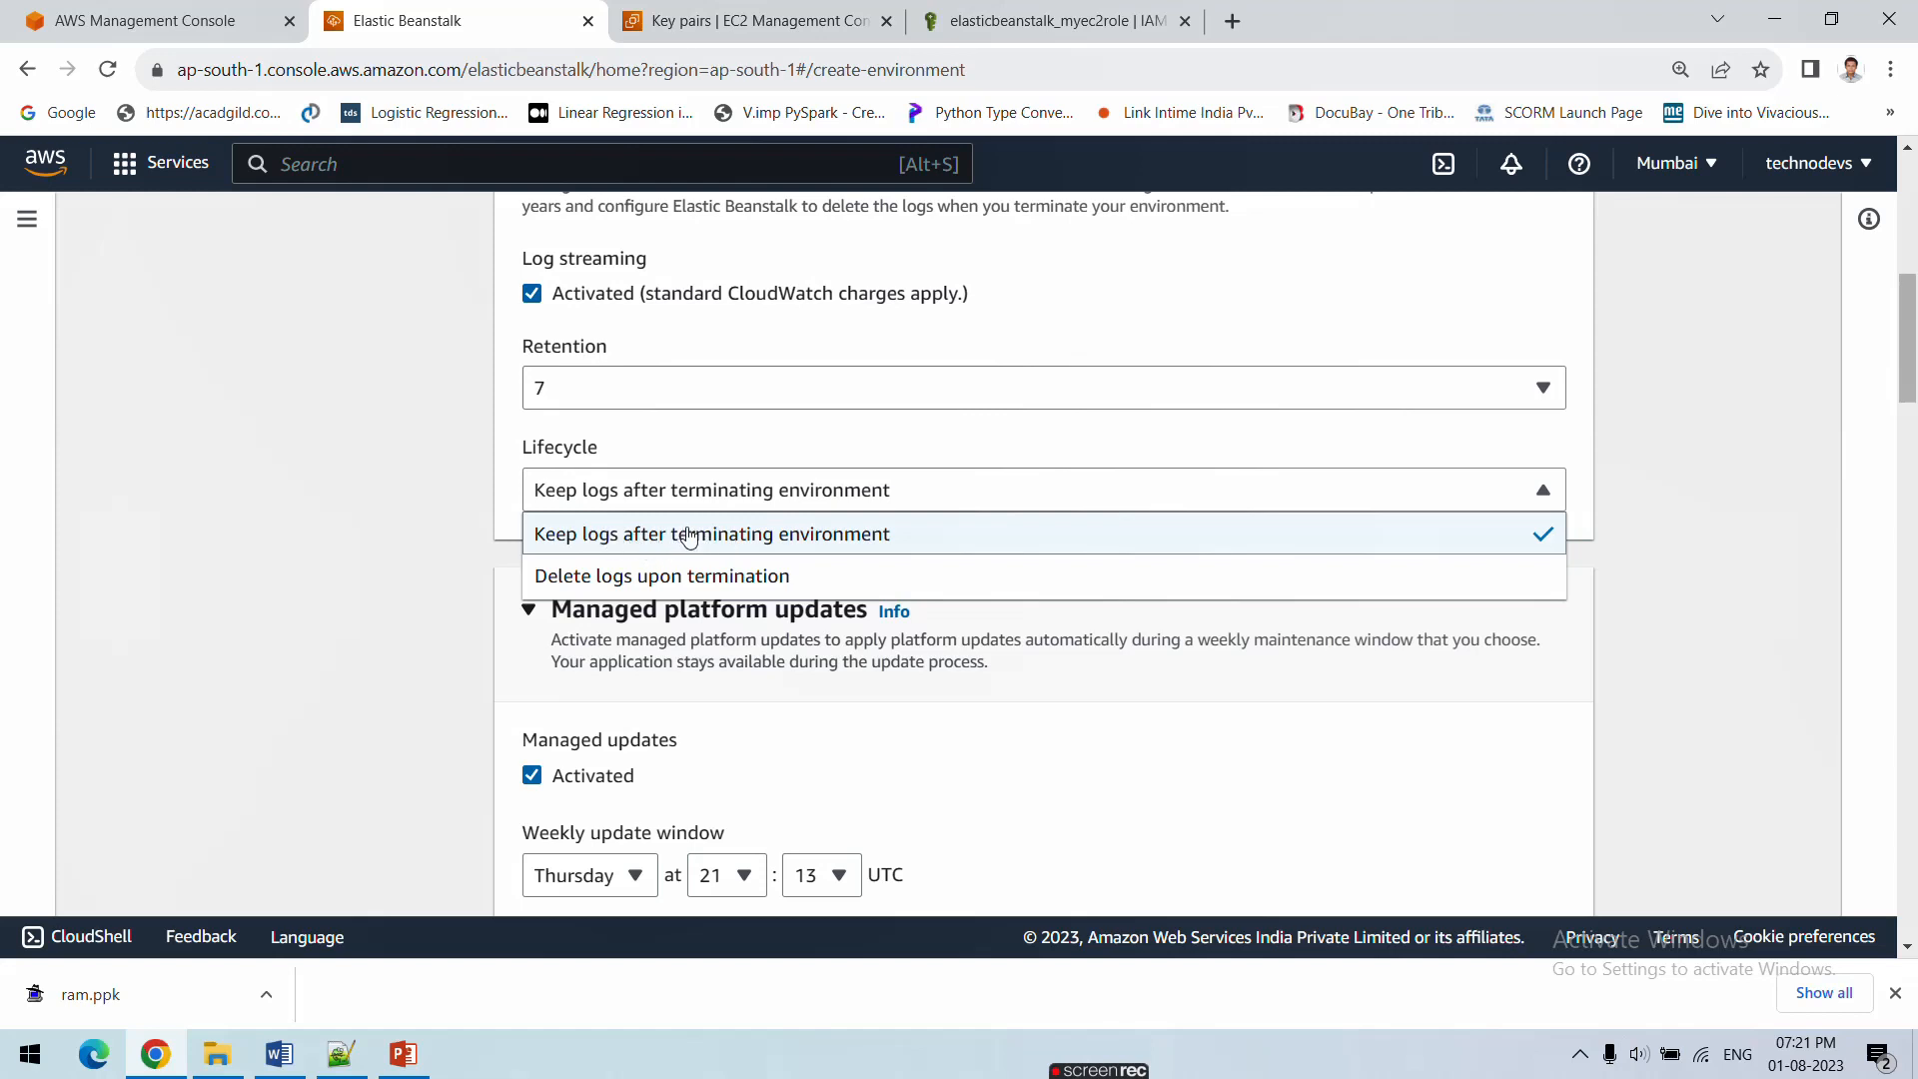
click(647, 578)
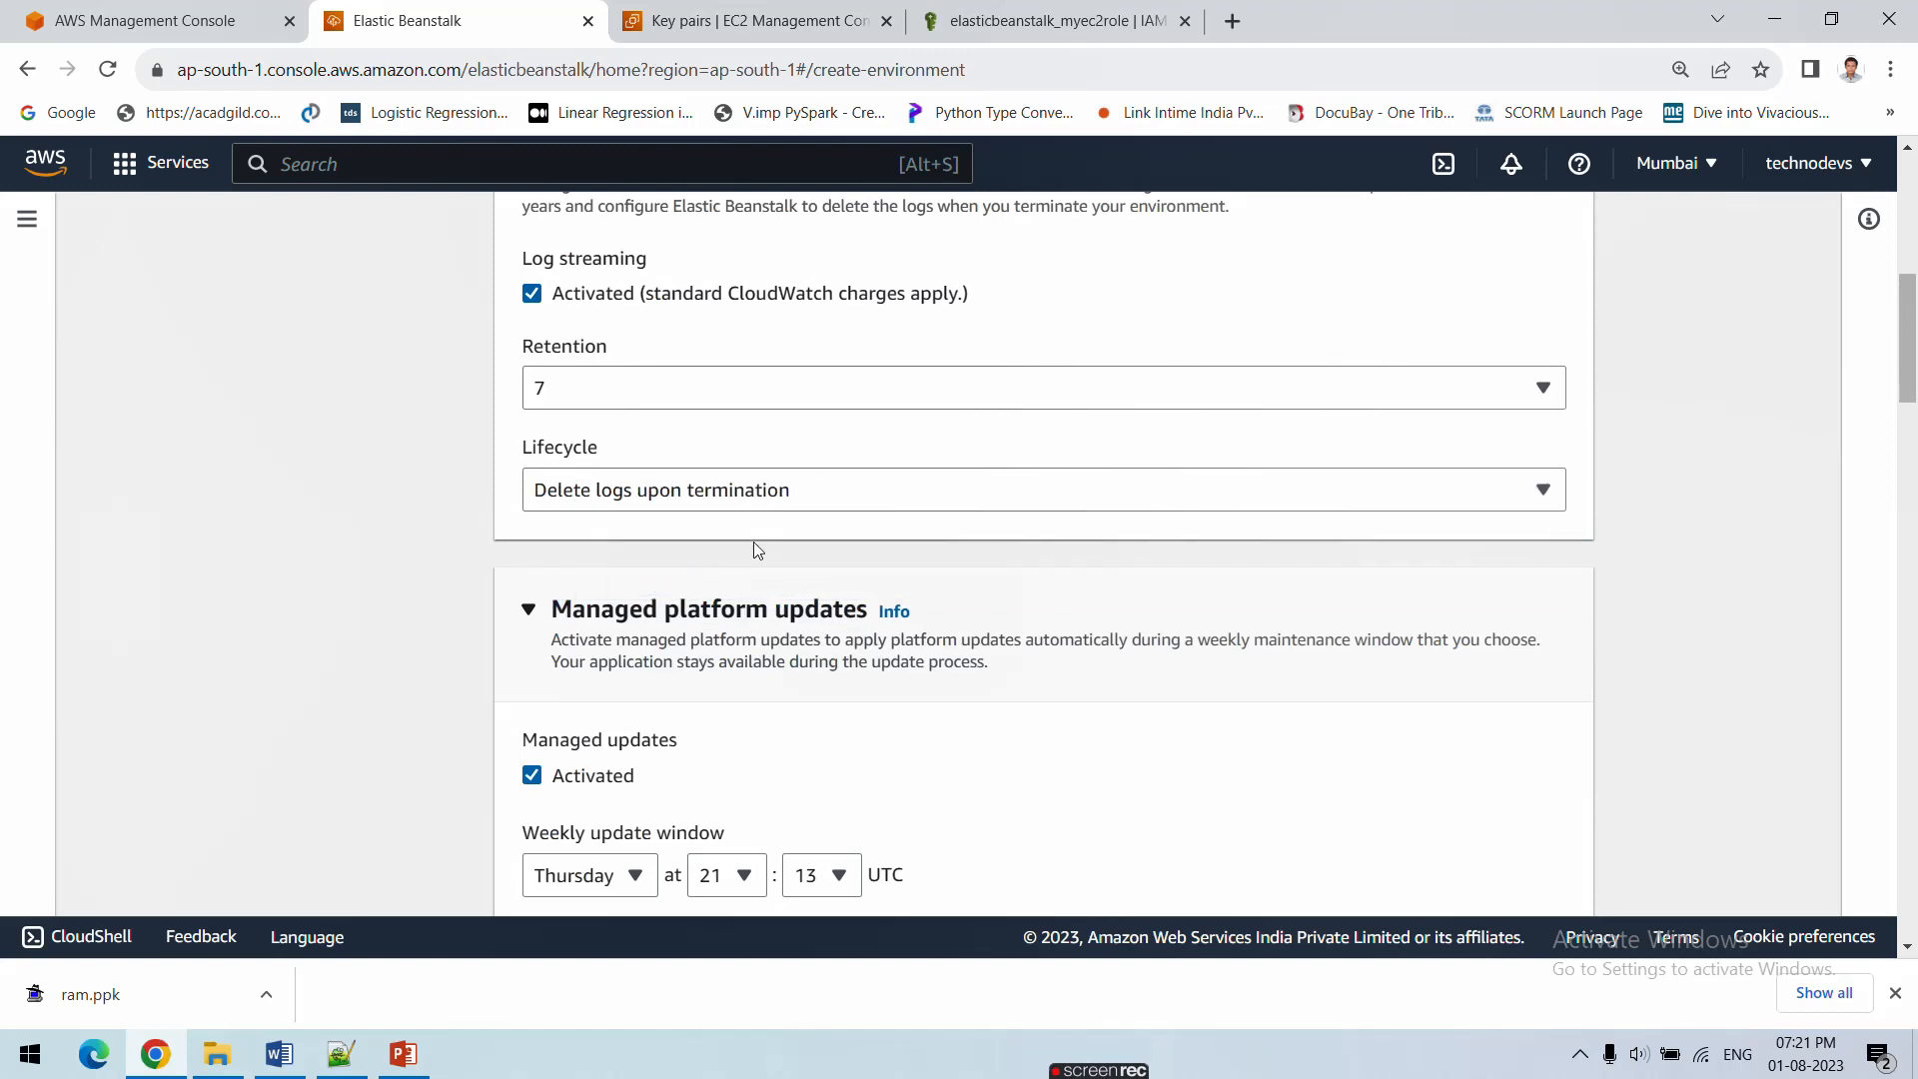
Check the update level options for managed platform updates and deactivate managed updates
scroll(745, 578, down, 3)
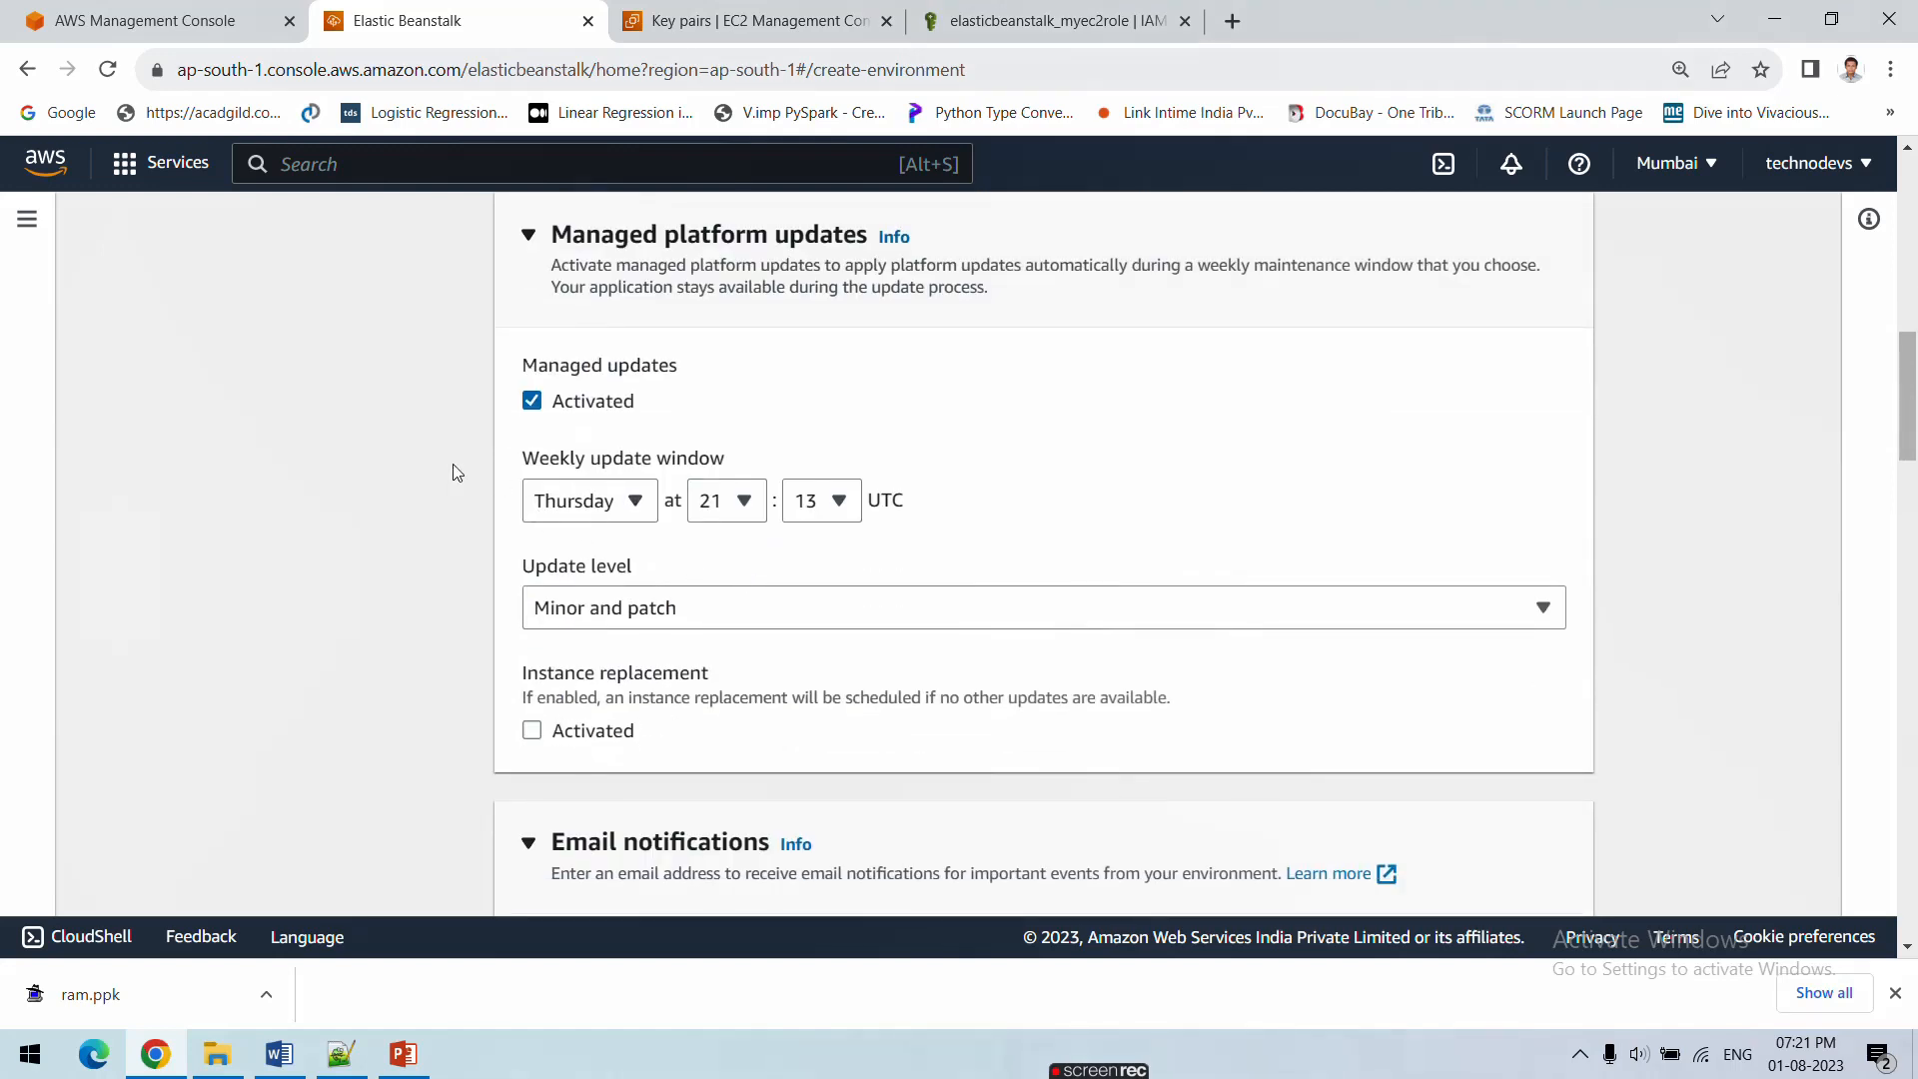
scroll(512, 450, up, 1)
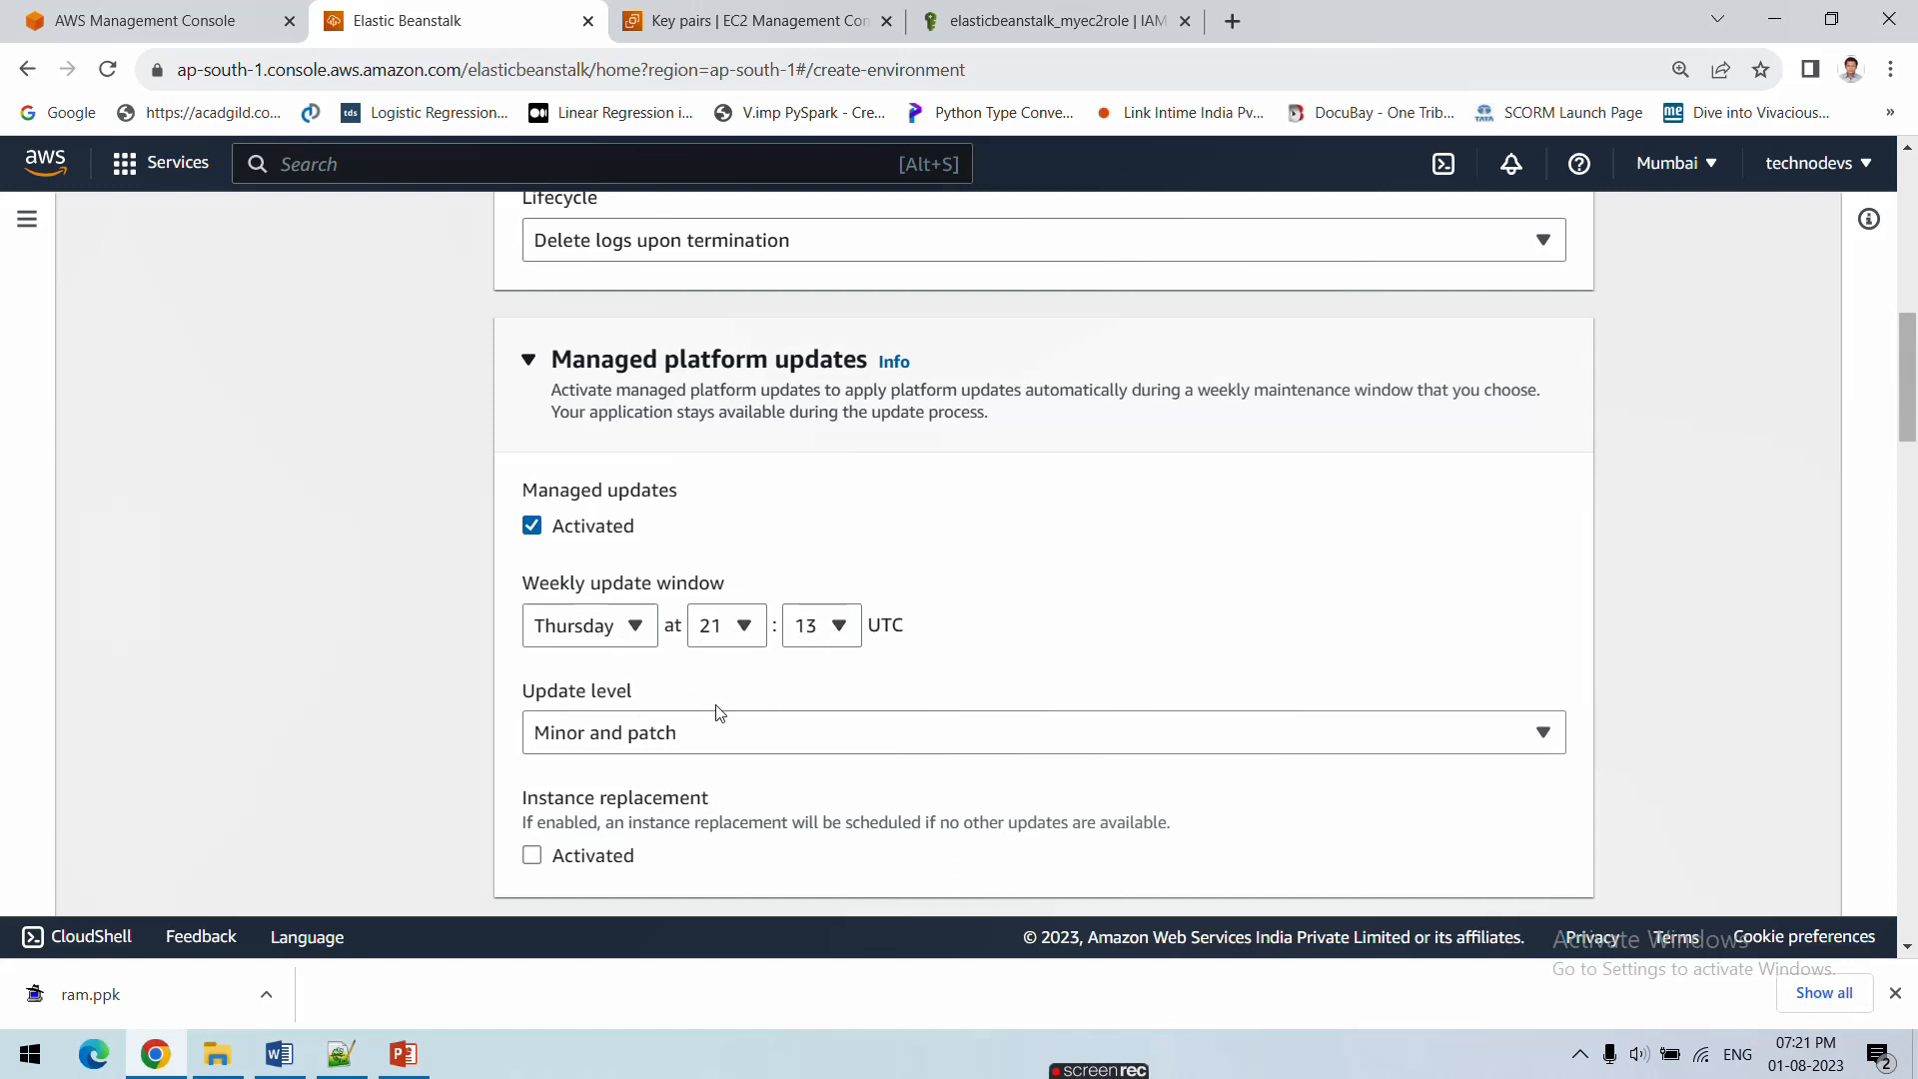
click(635, 739)
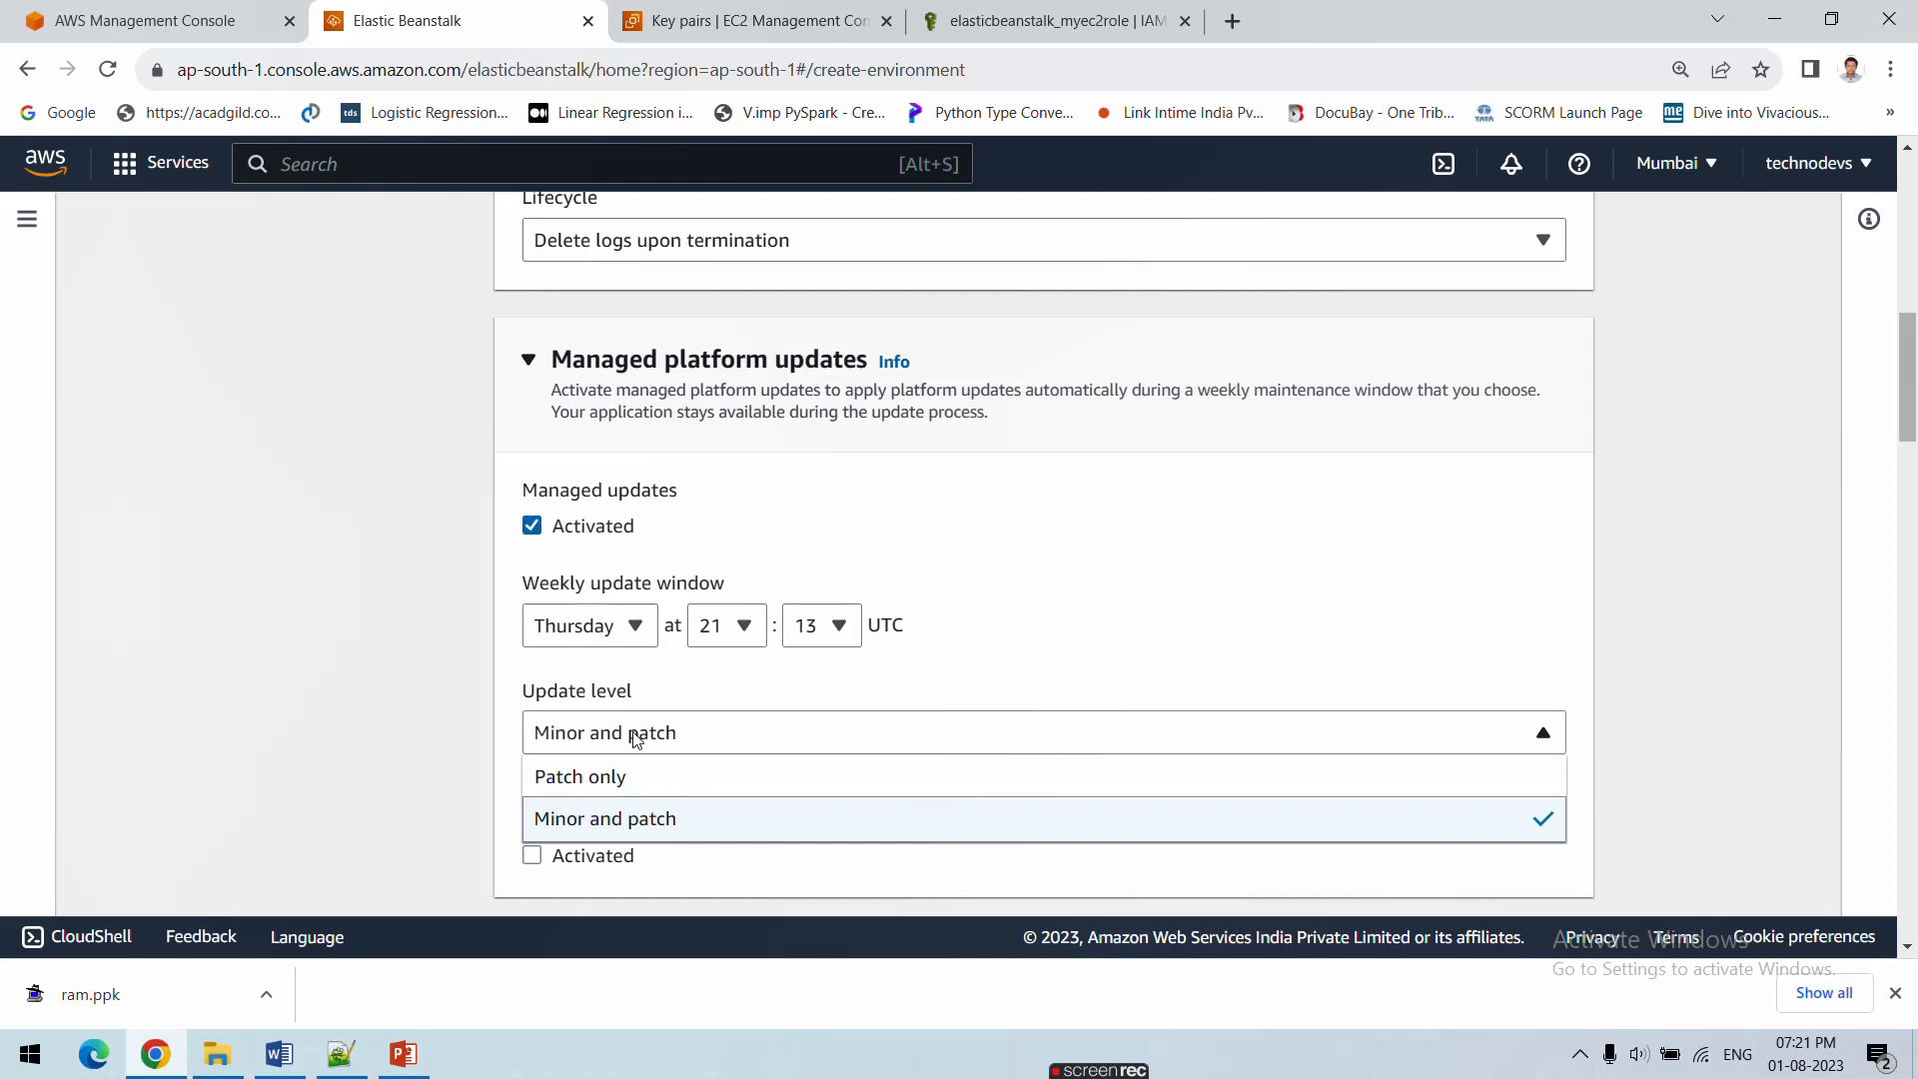
click(635, 739)
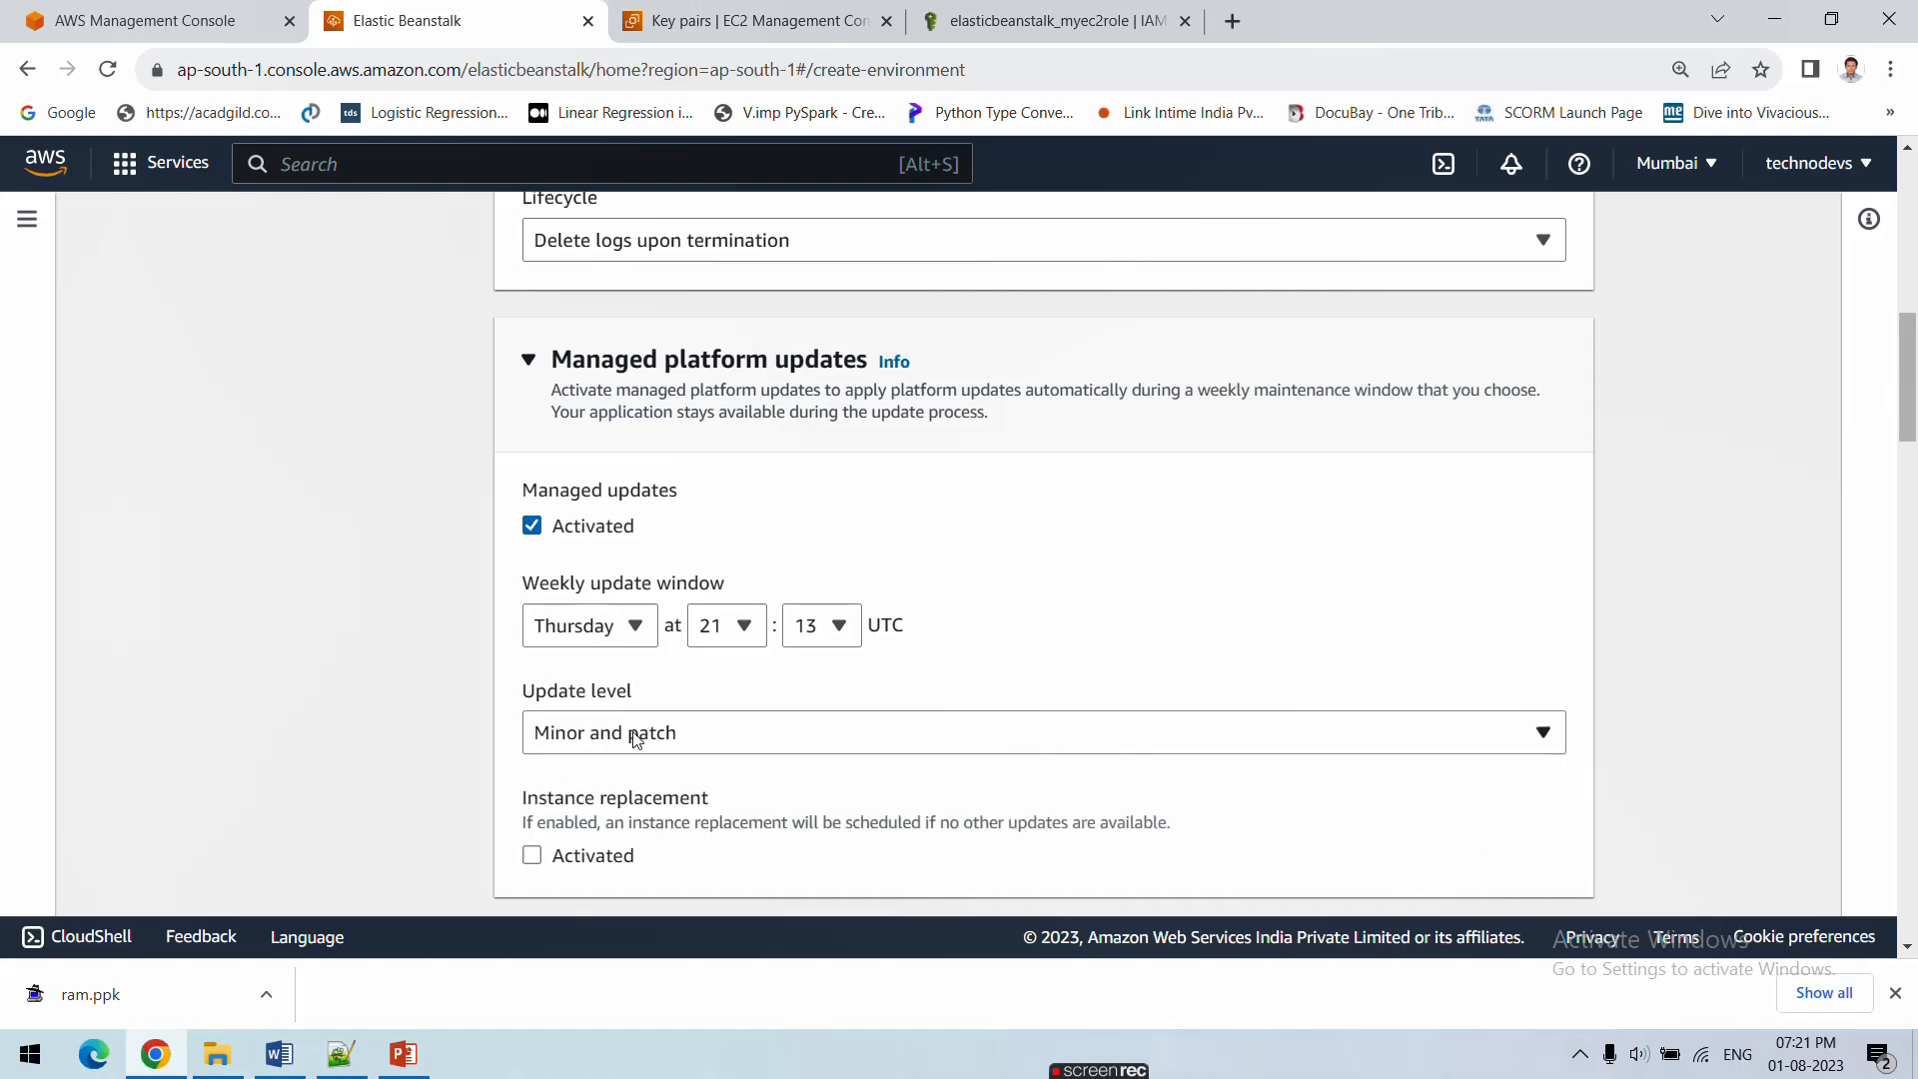
click(532, 527)
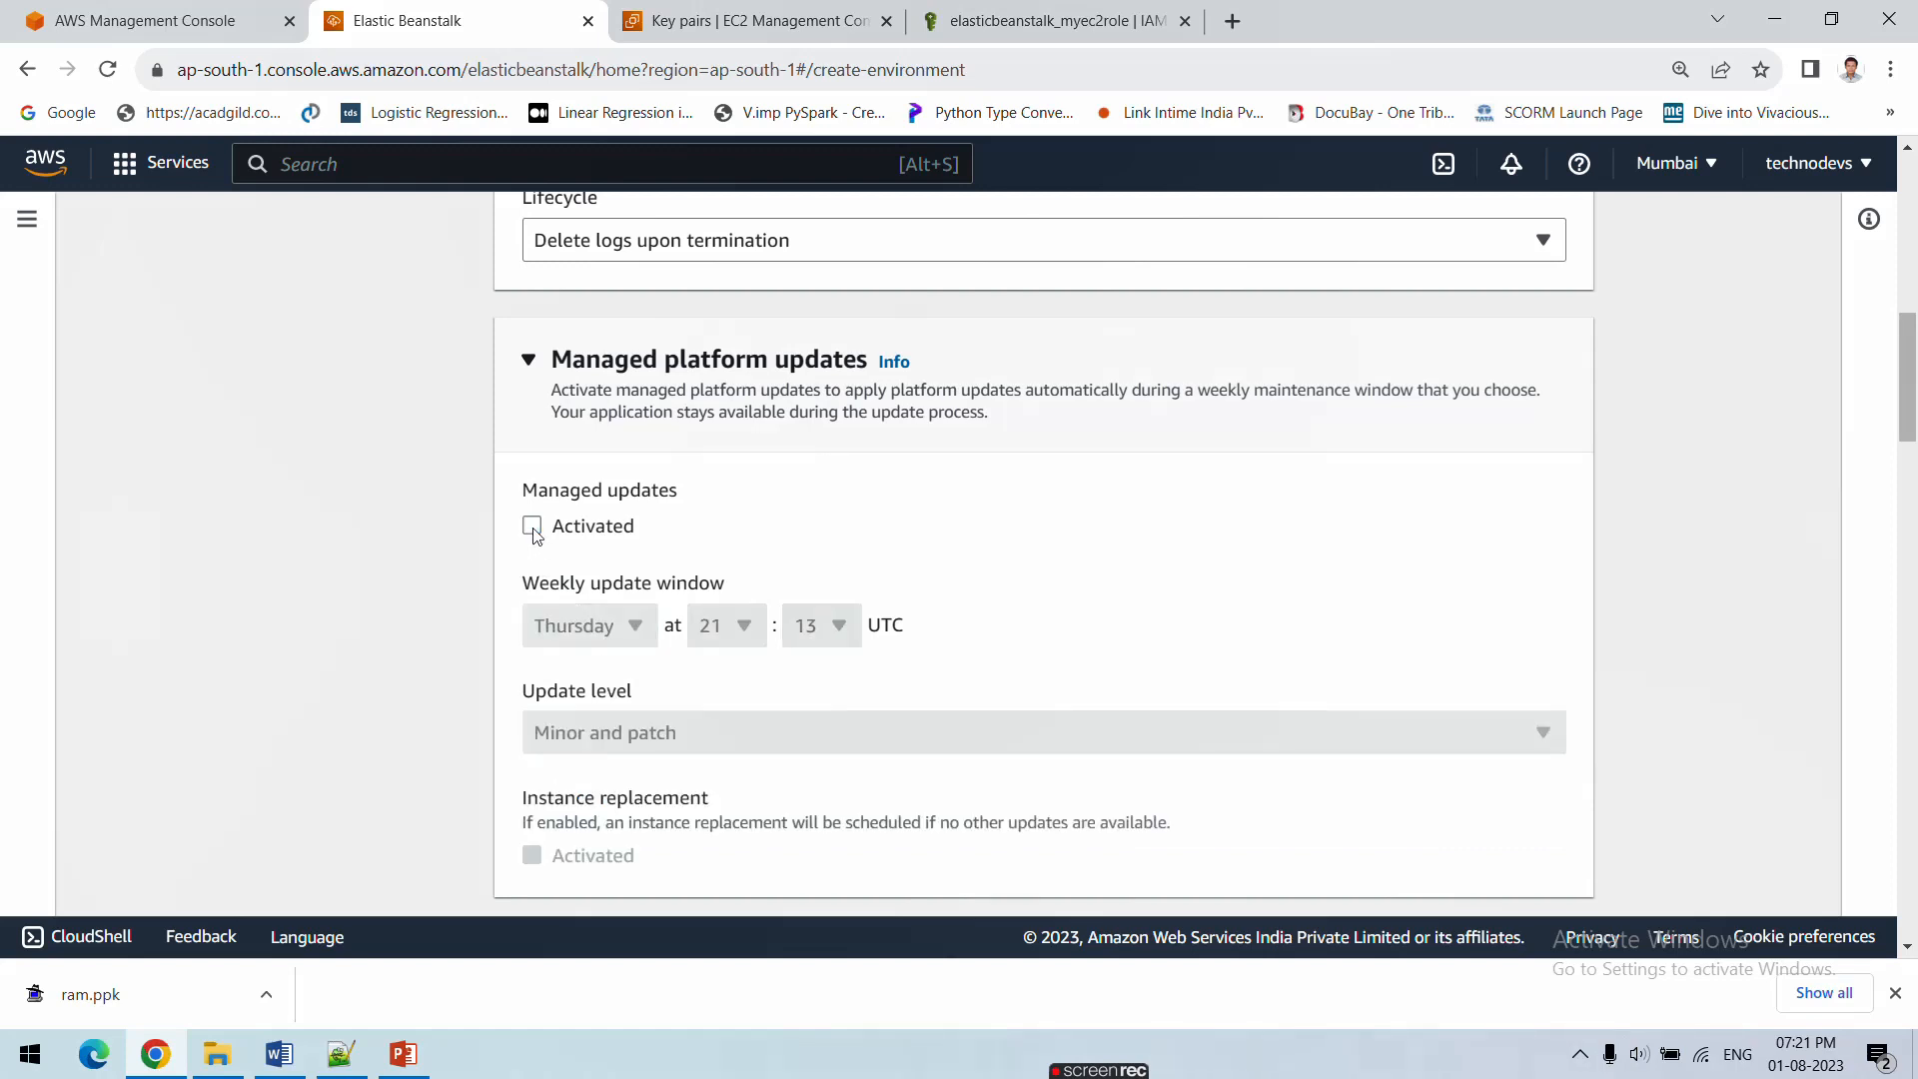
click(532, 527)
click(532, 528)
Examine the email notification settings and the deployment policy, batch size and rolling update type options
scroll(513, 644, down, 5)
scroll(514, 647, down, 1)
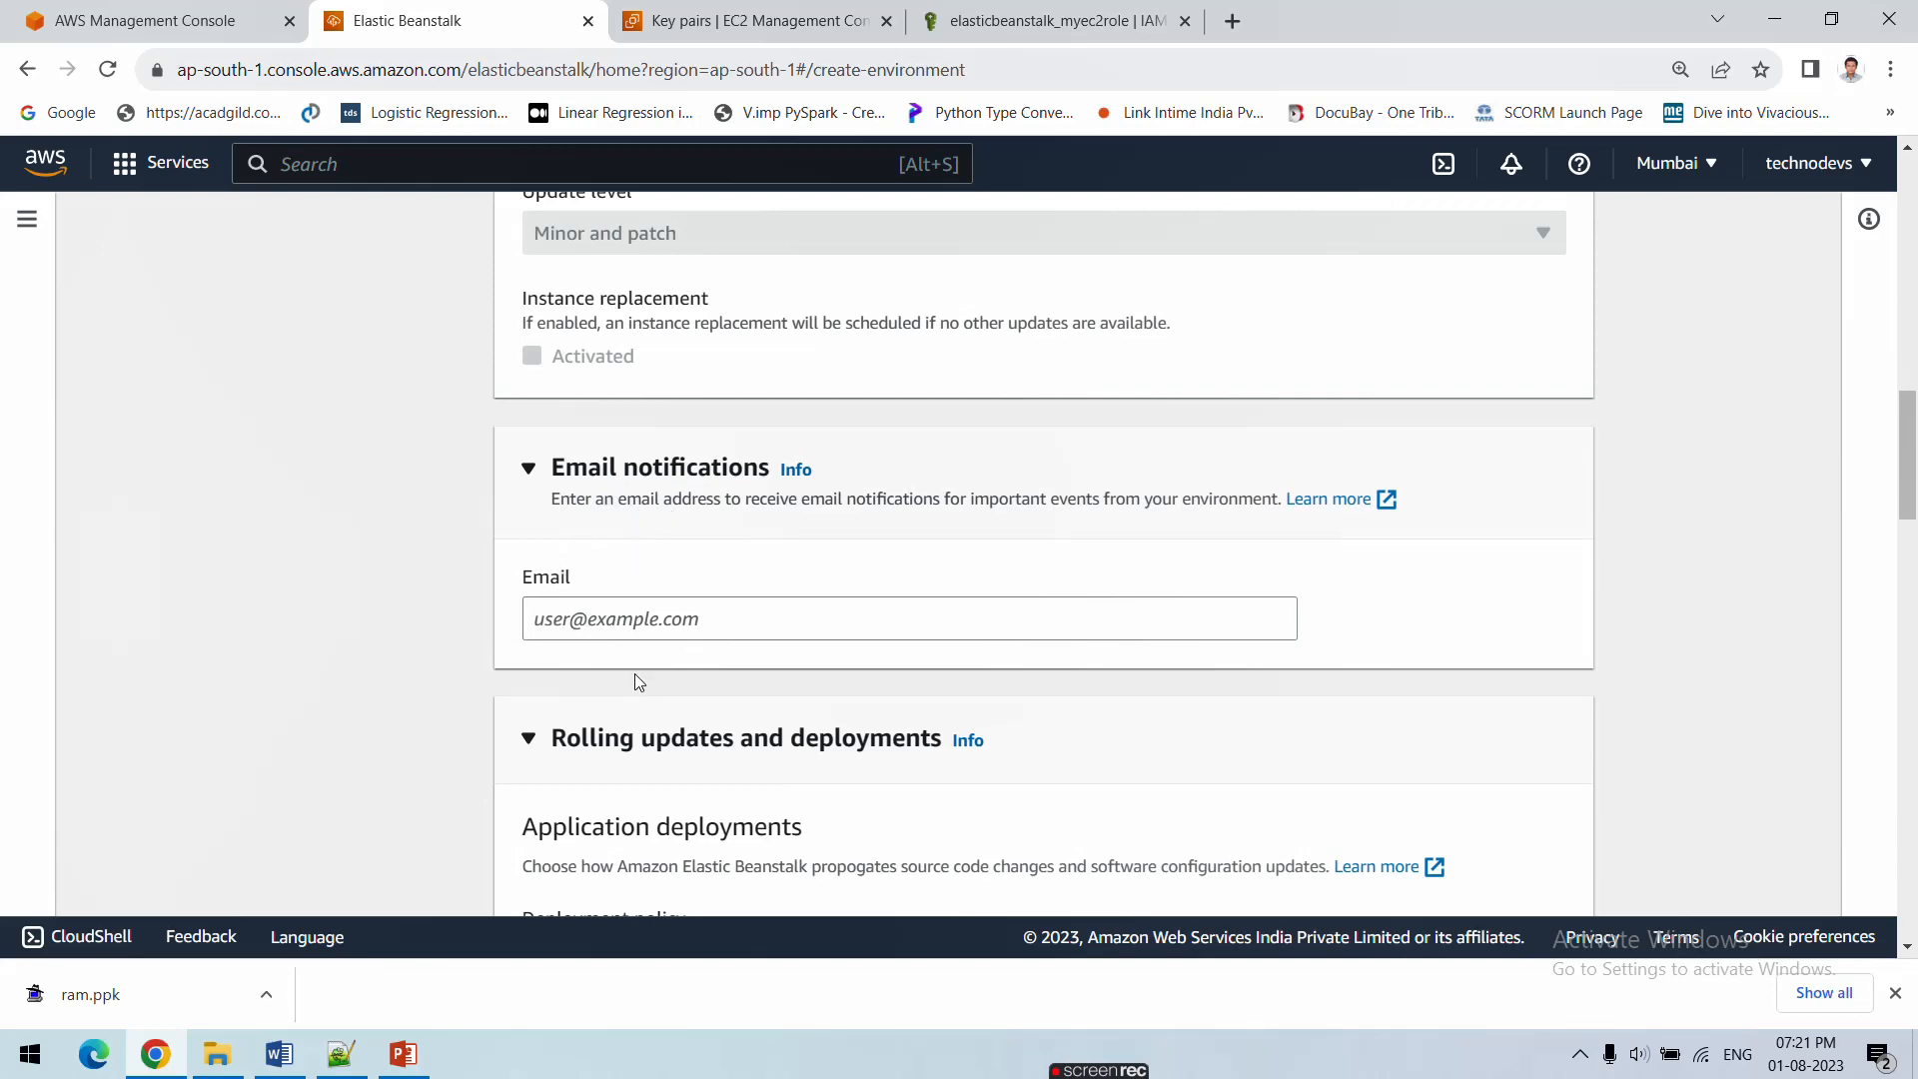
scroll(636, 677, down, 3)
scroll(625, 649, down, 3)
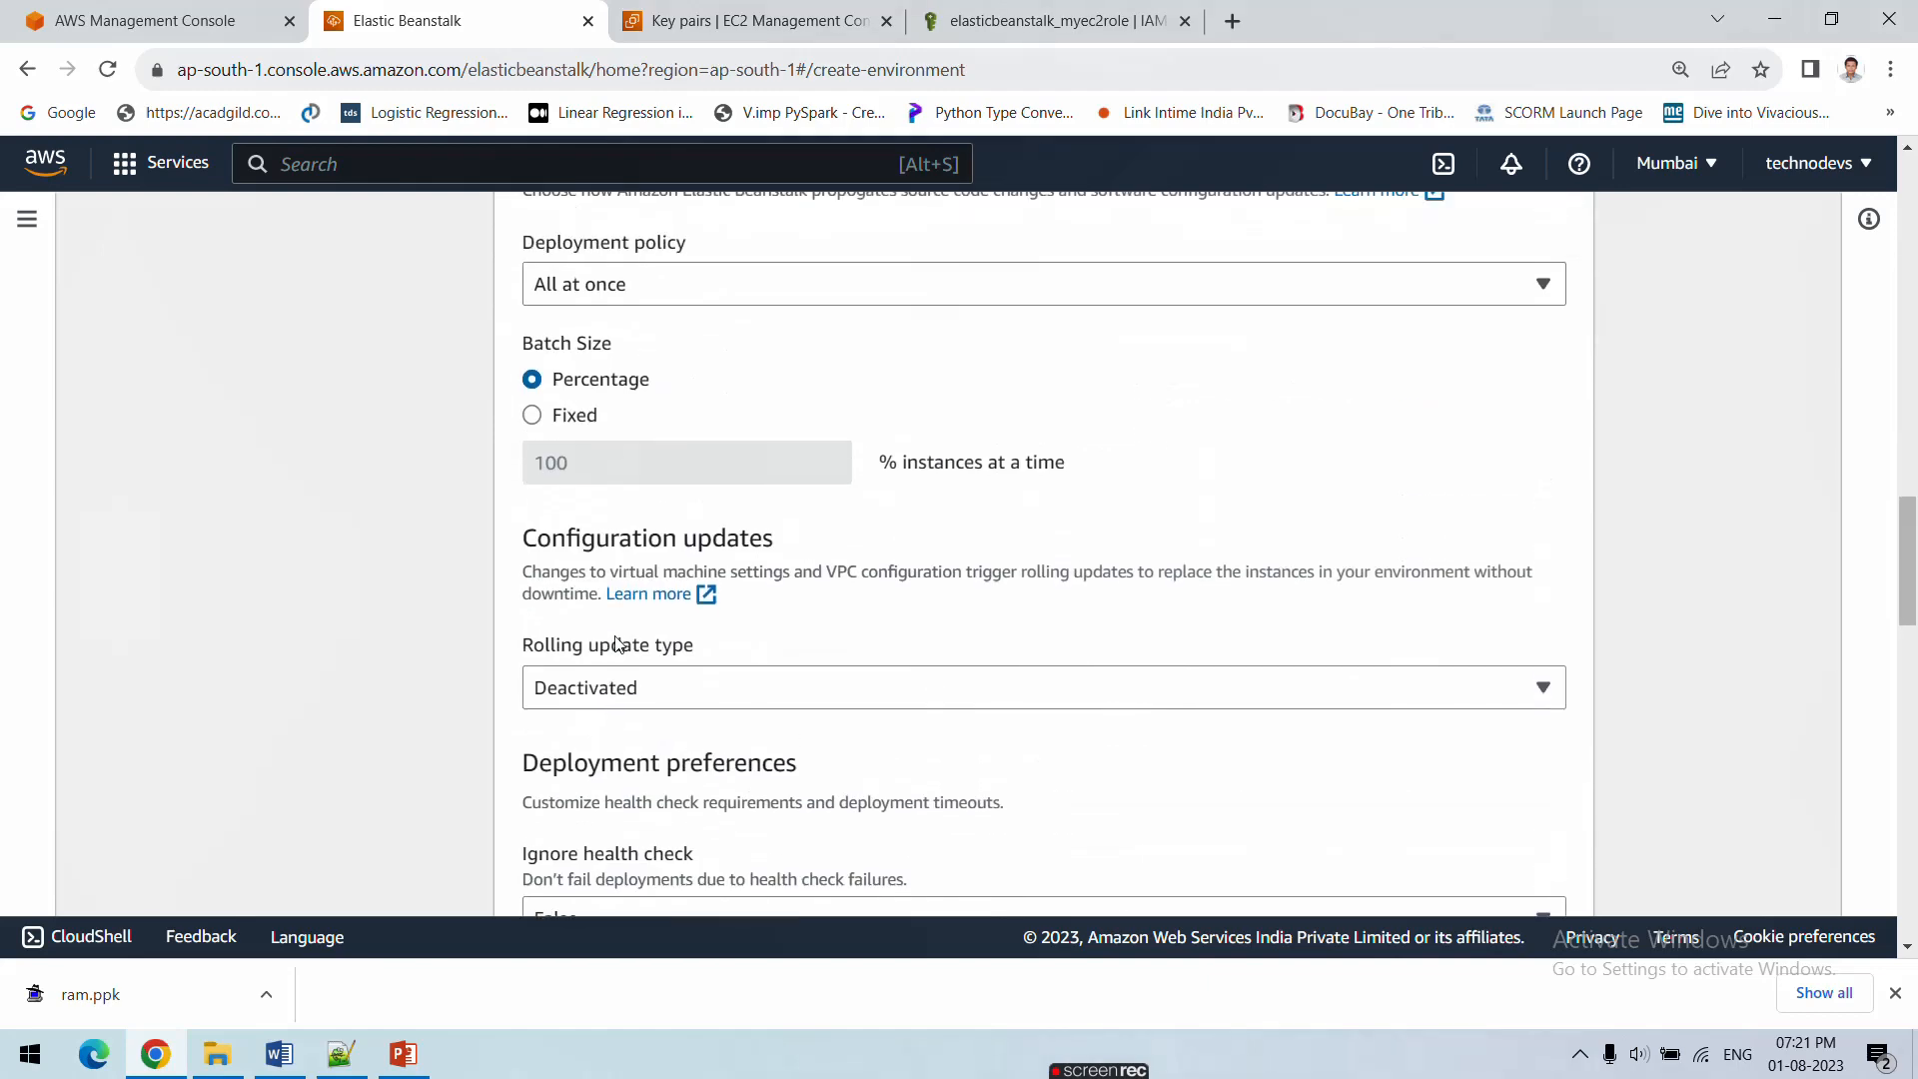
scroll(617, 626, up, 2)
click(618, 470)
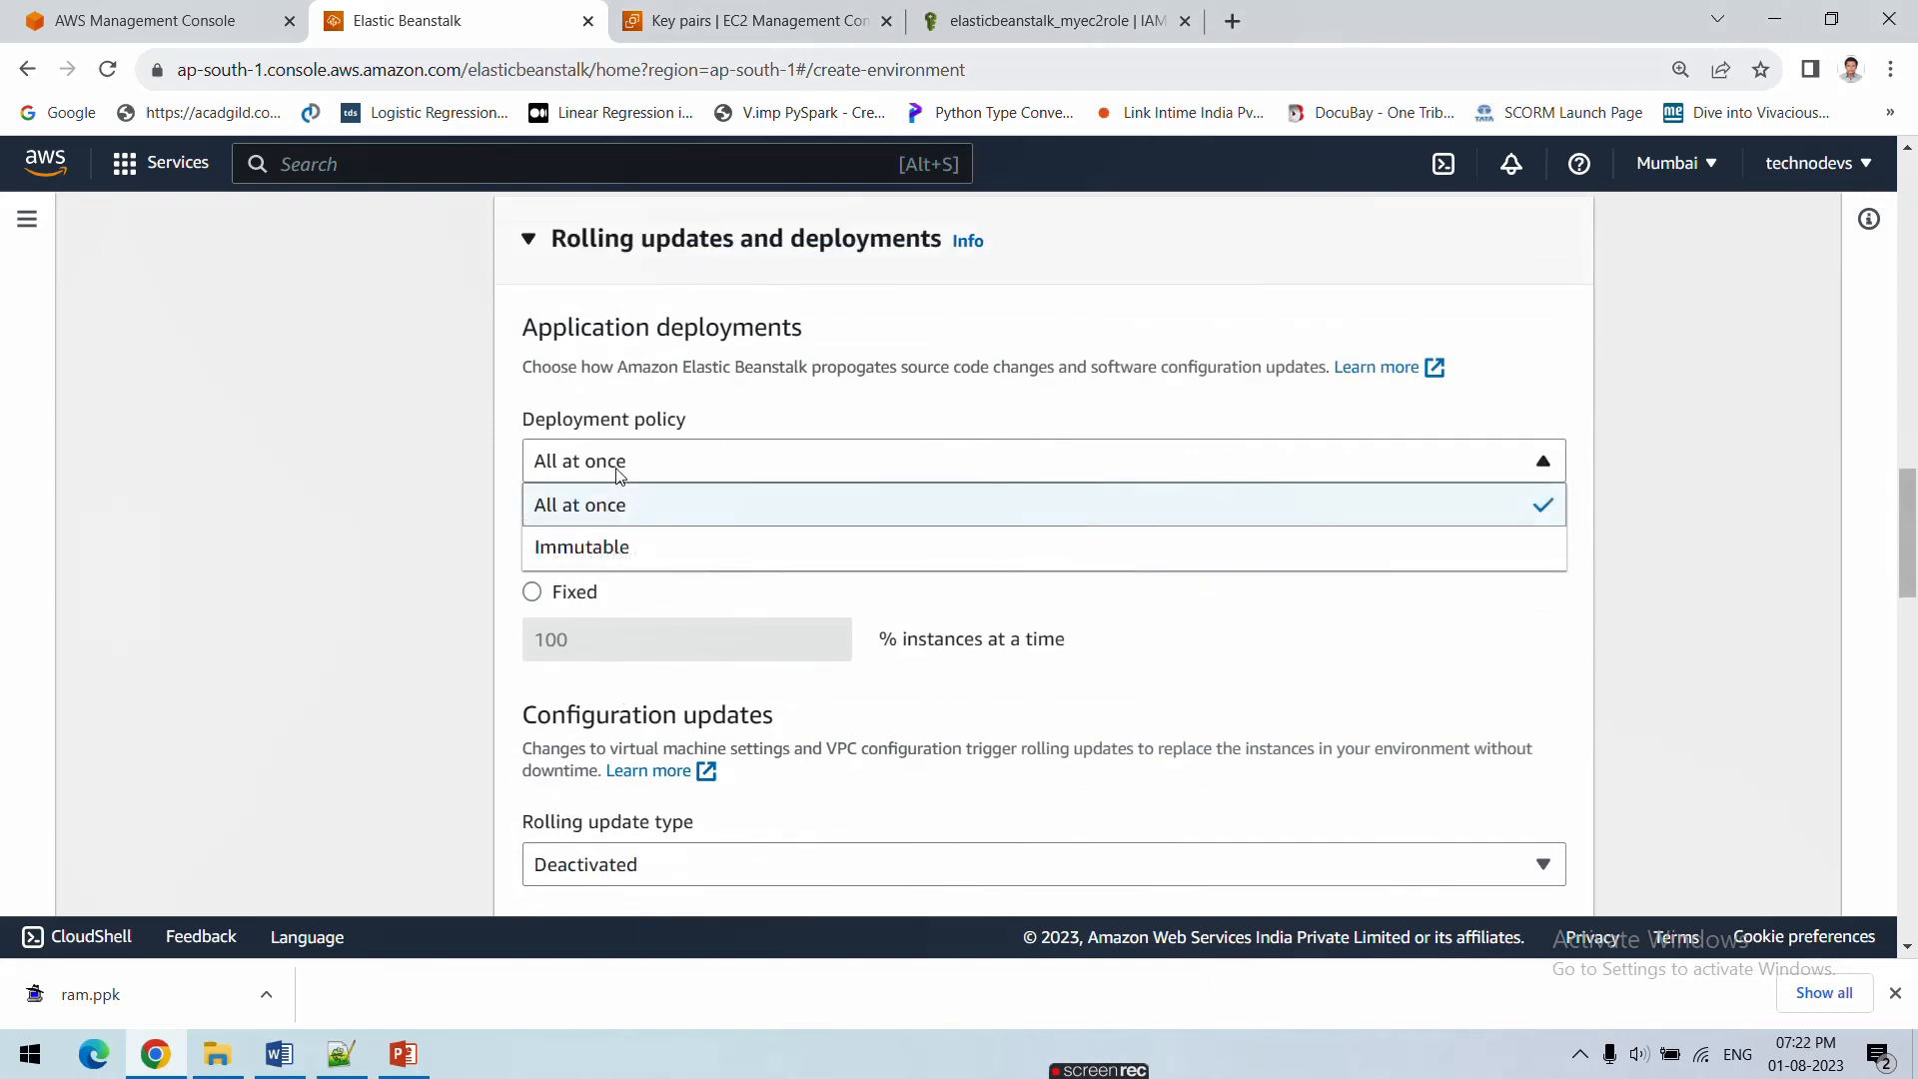
click(644, 470)
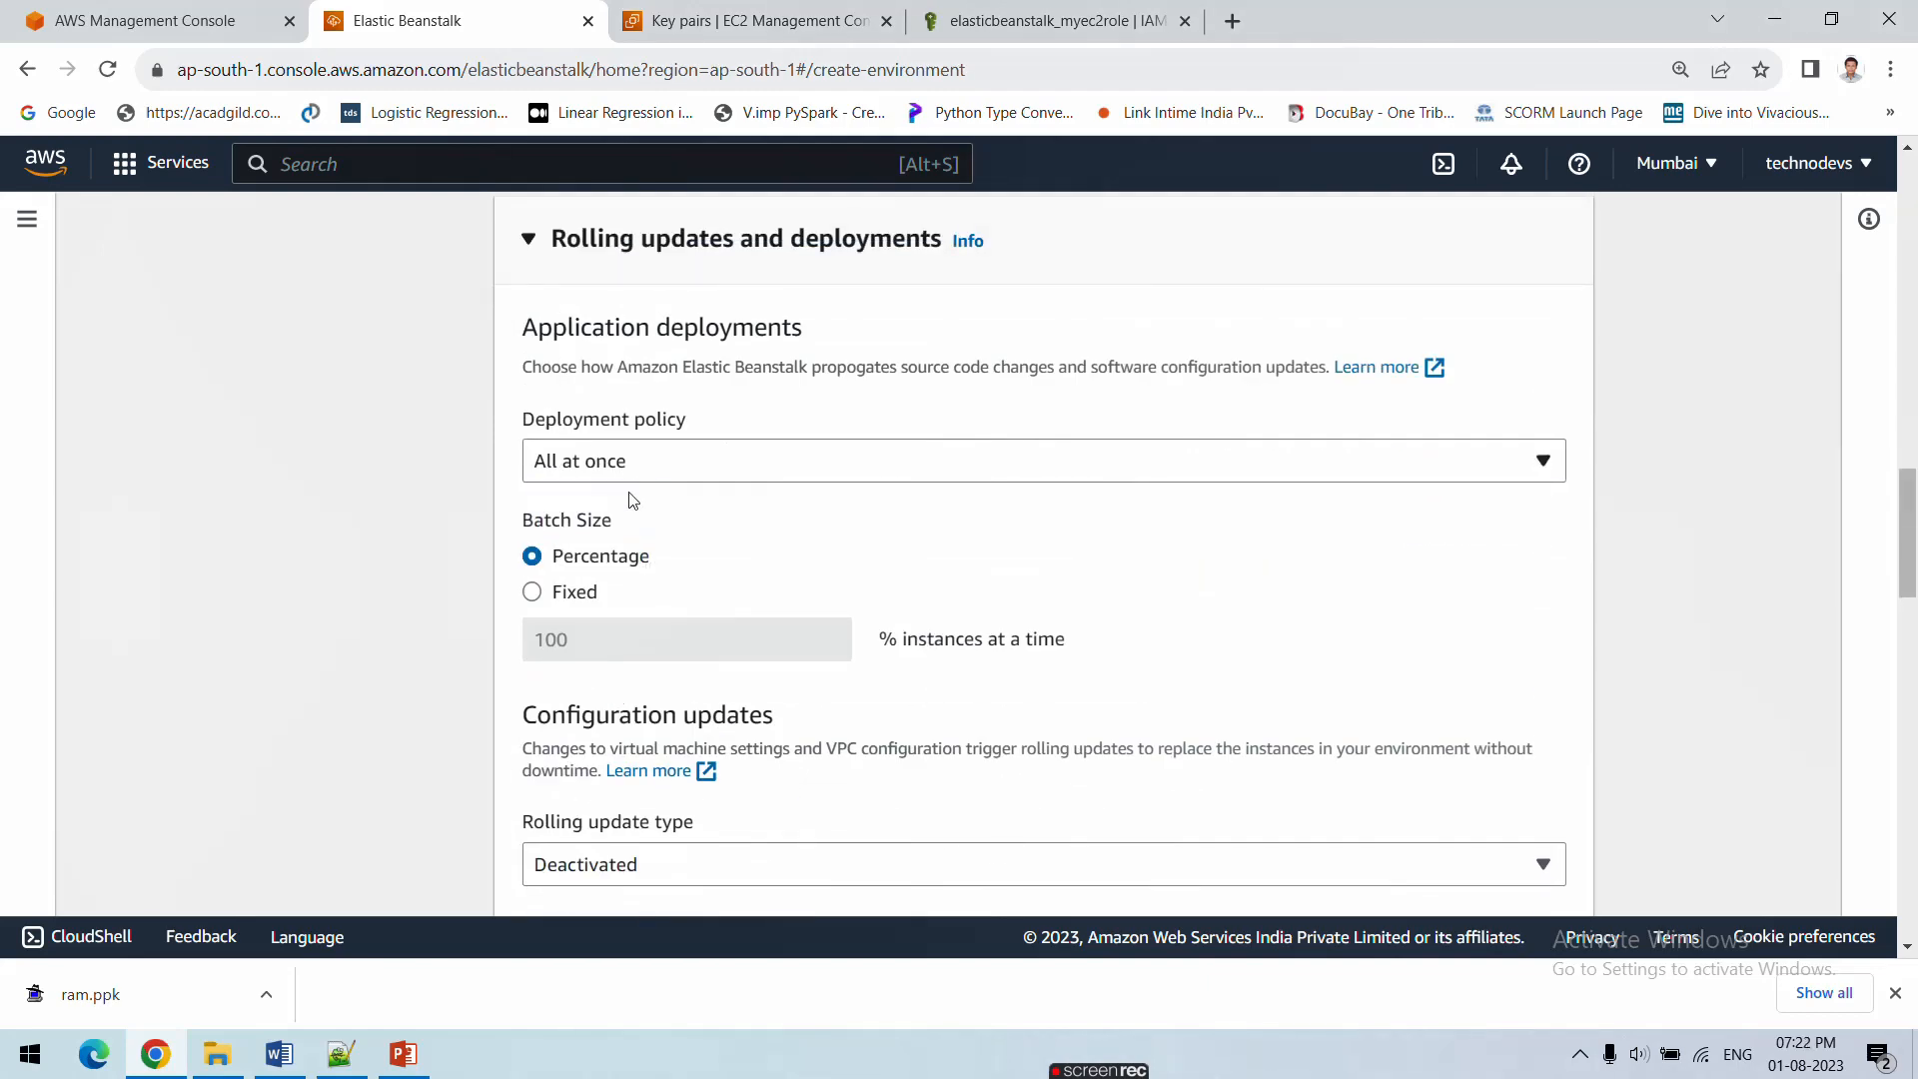
click(687, 474)
click(687, 474)
scroll(644, 633, down, 1)
scroll(644, 633, down, 2)
click(639, 616)
click(647, 621)
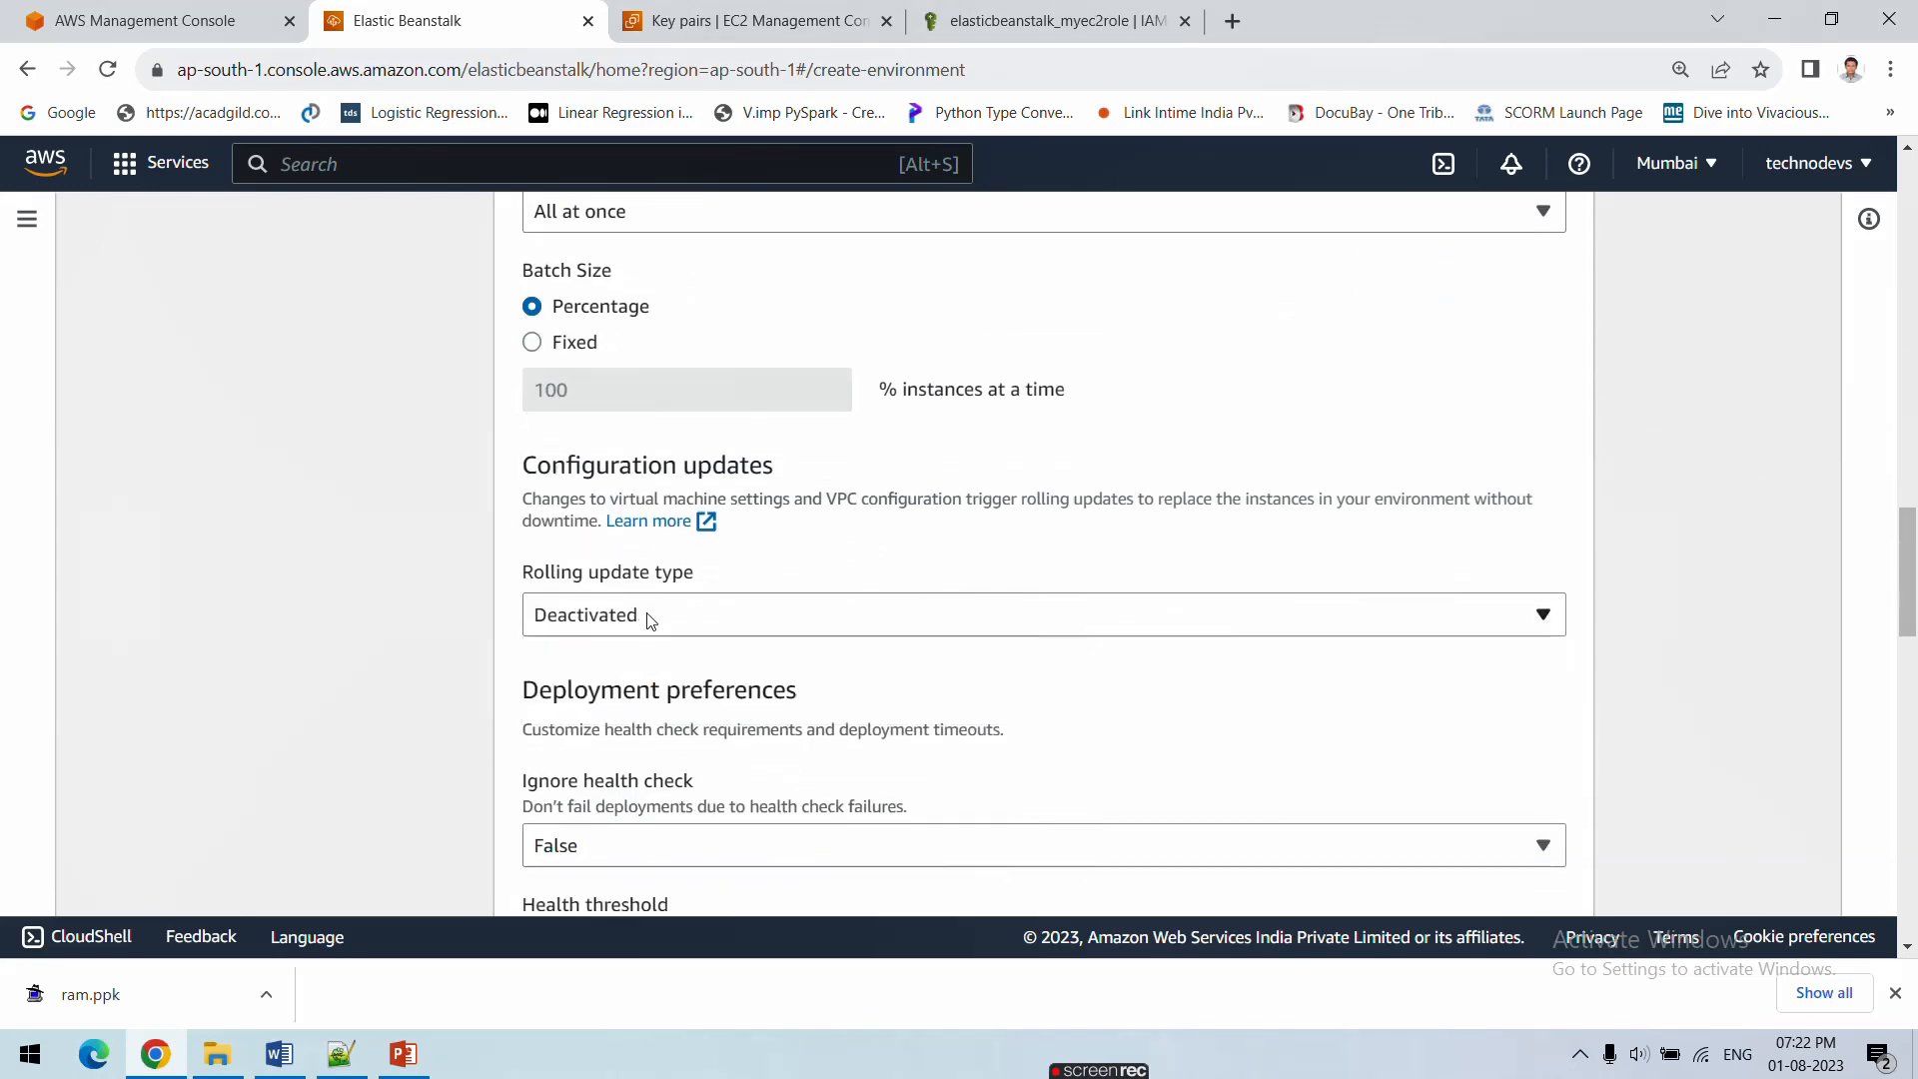
Review the deployment preferences and choose False for Ignore health check
scroll(689, 663, down, 3)
scroll(689, 659, up, 2)
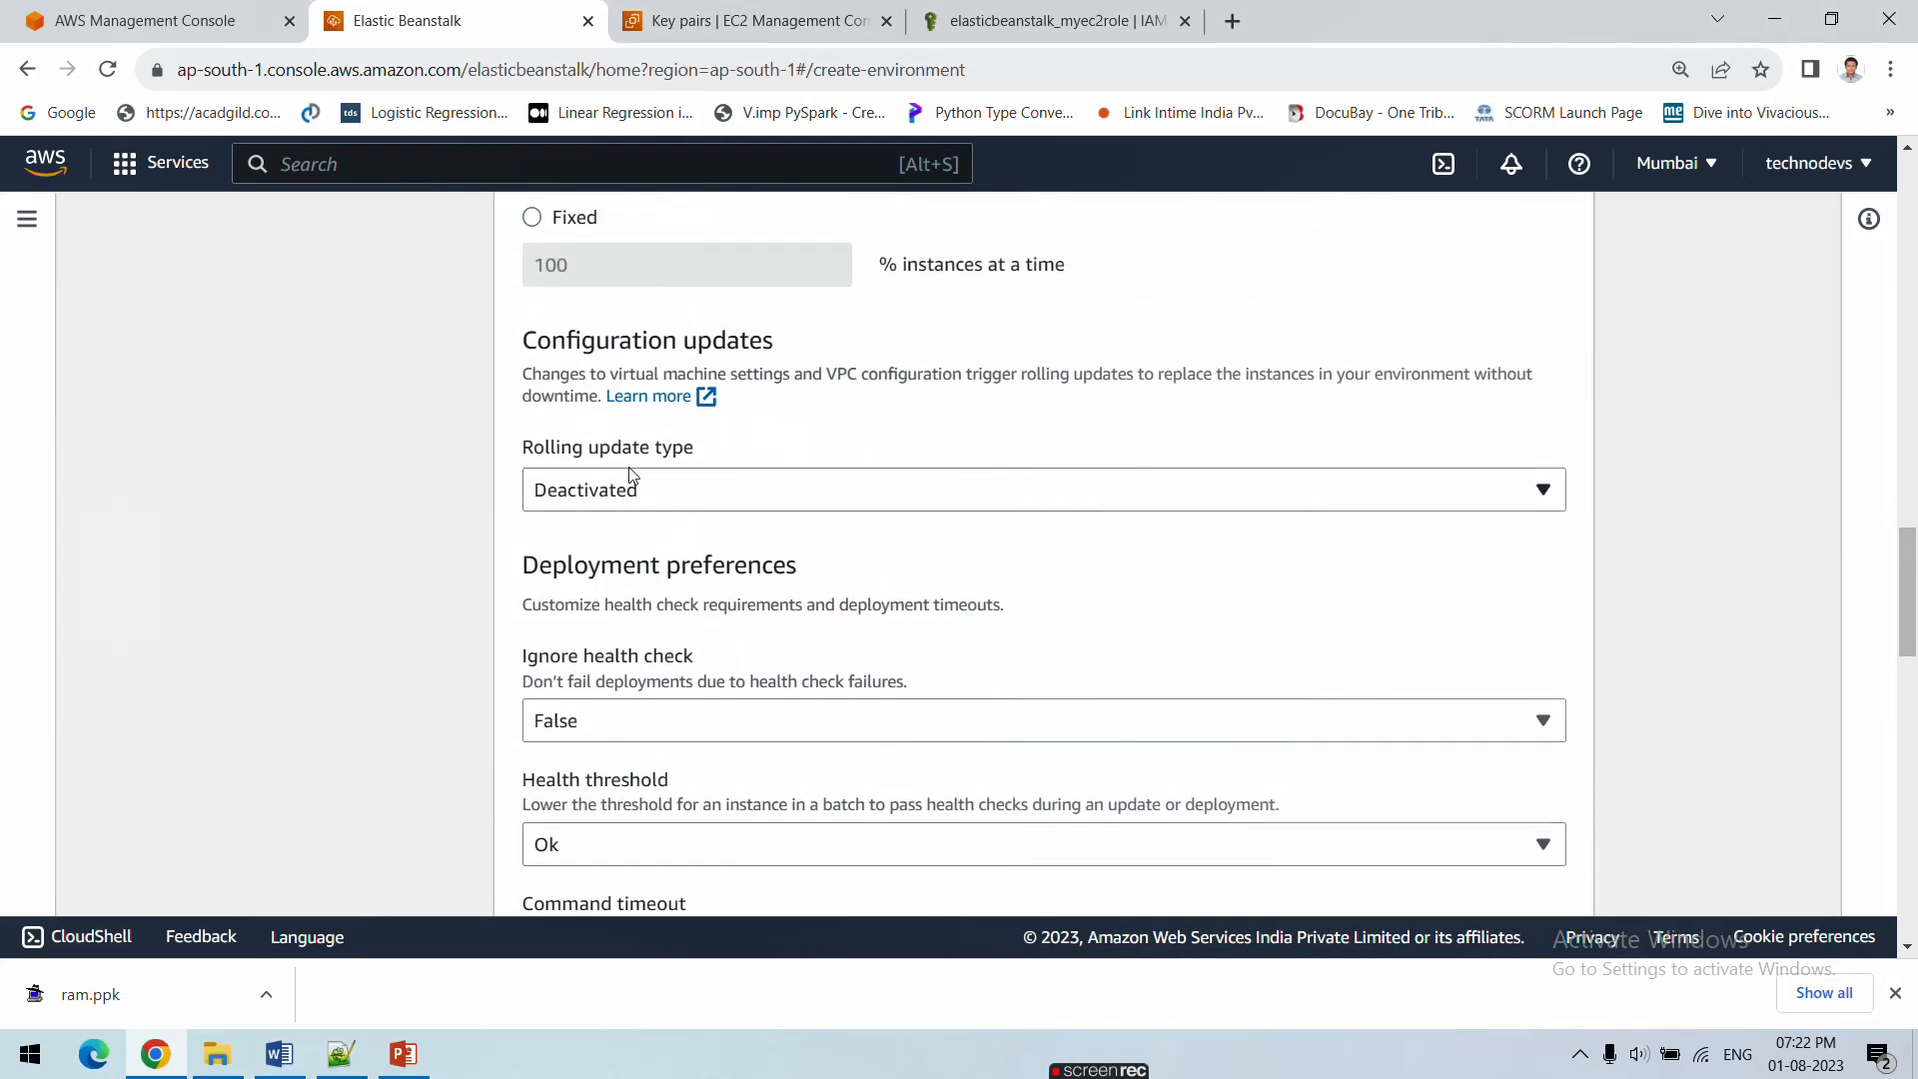
scroll(629, 565, down, 2)
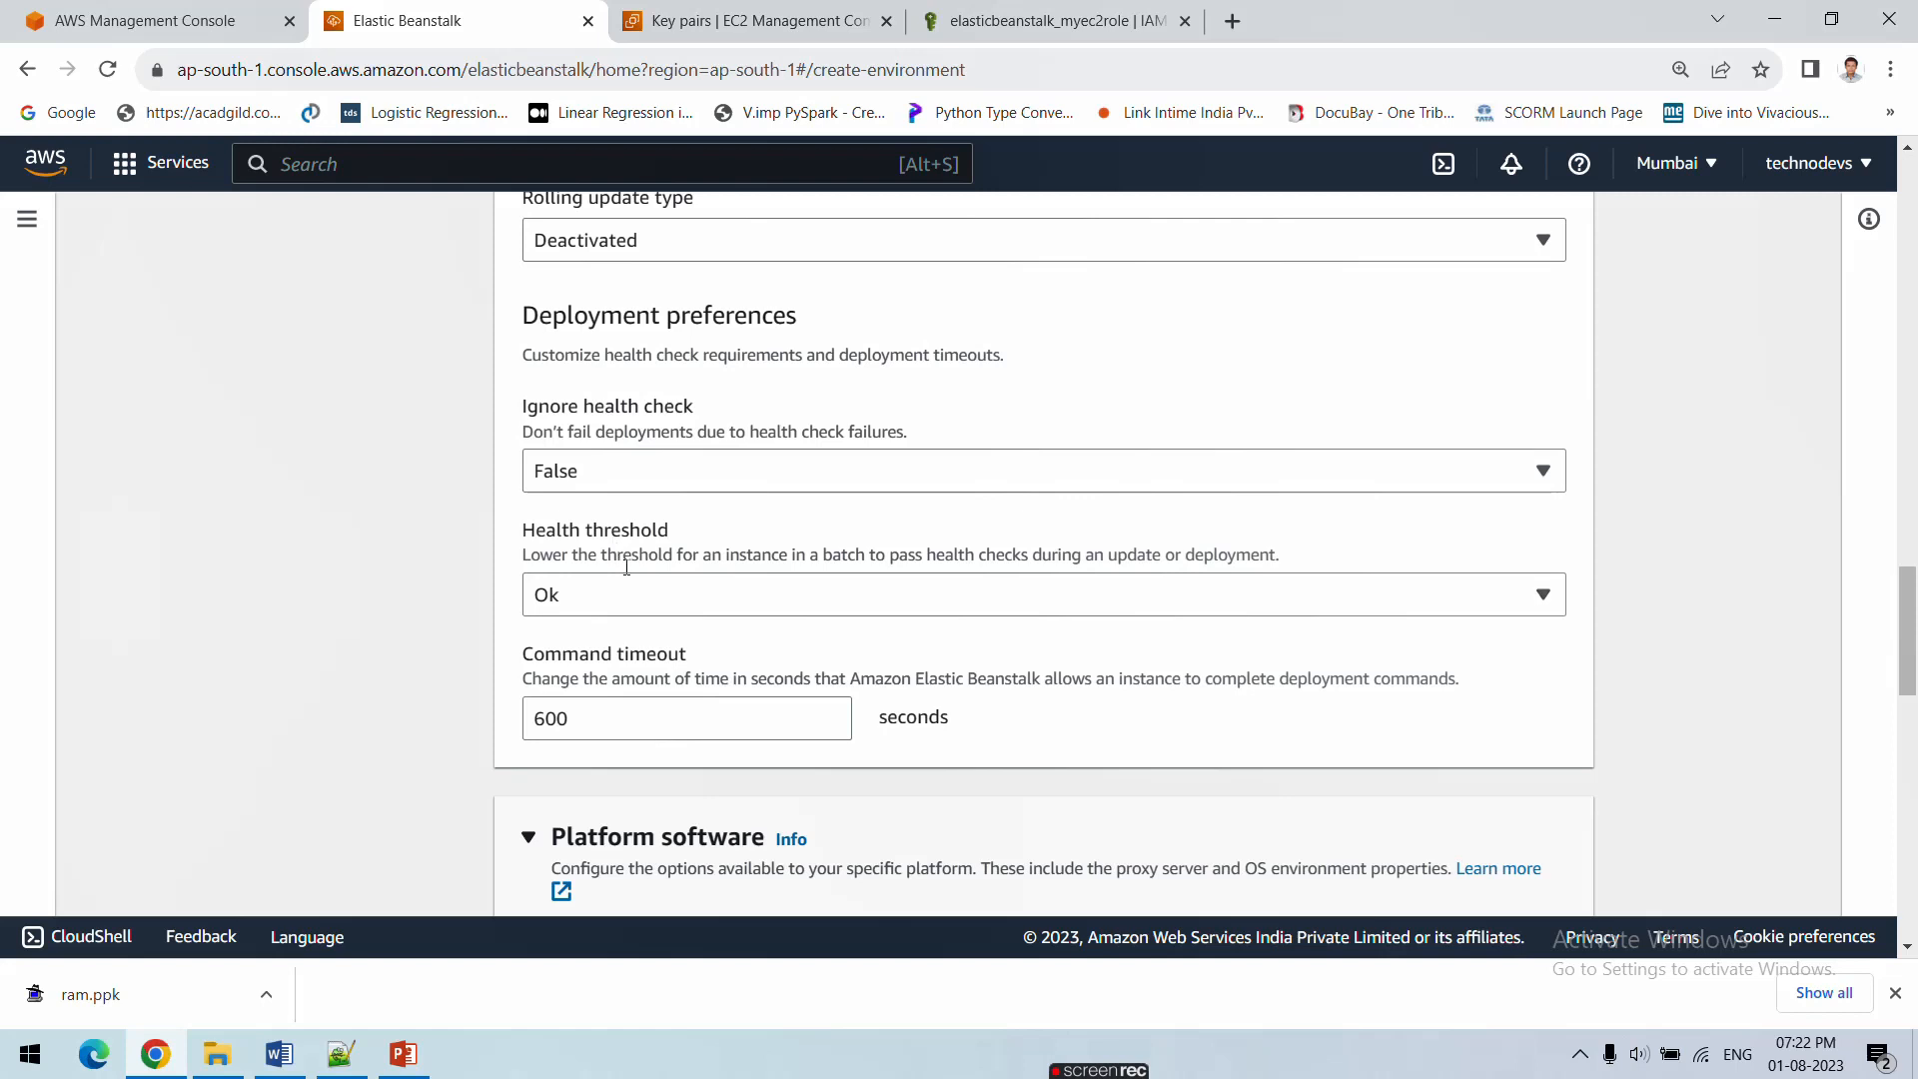
click(639, 475)
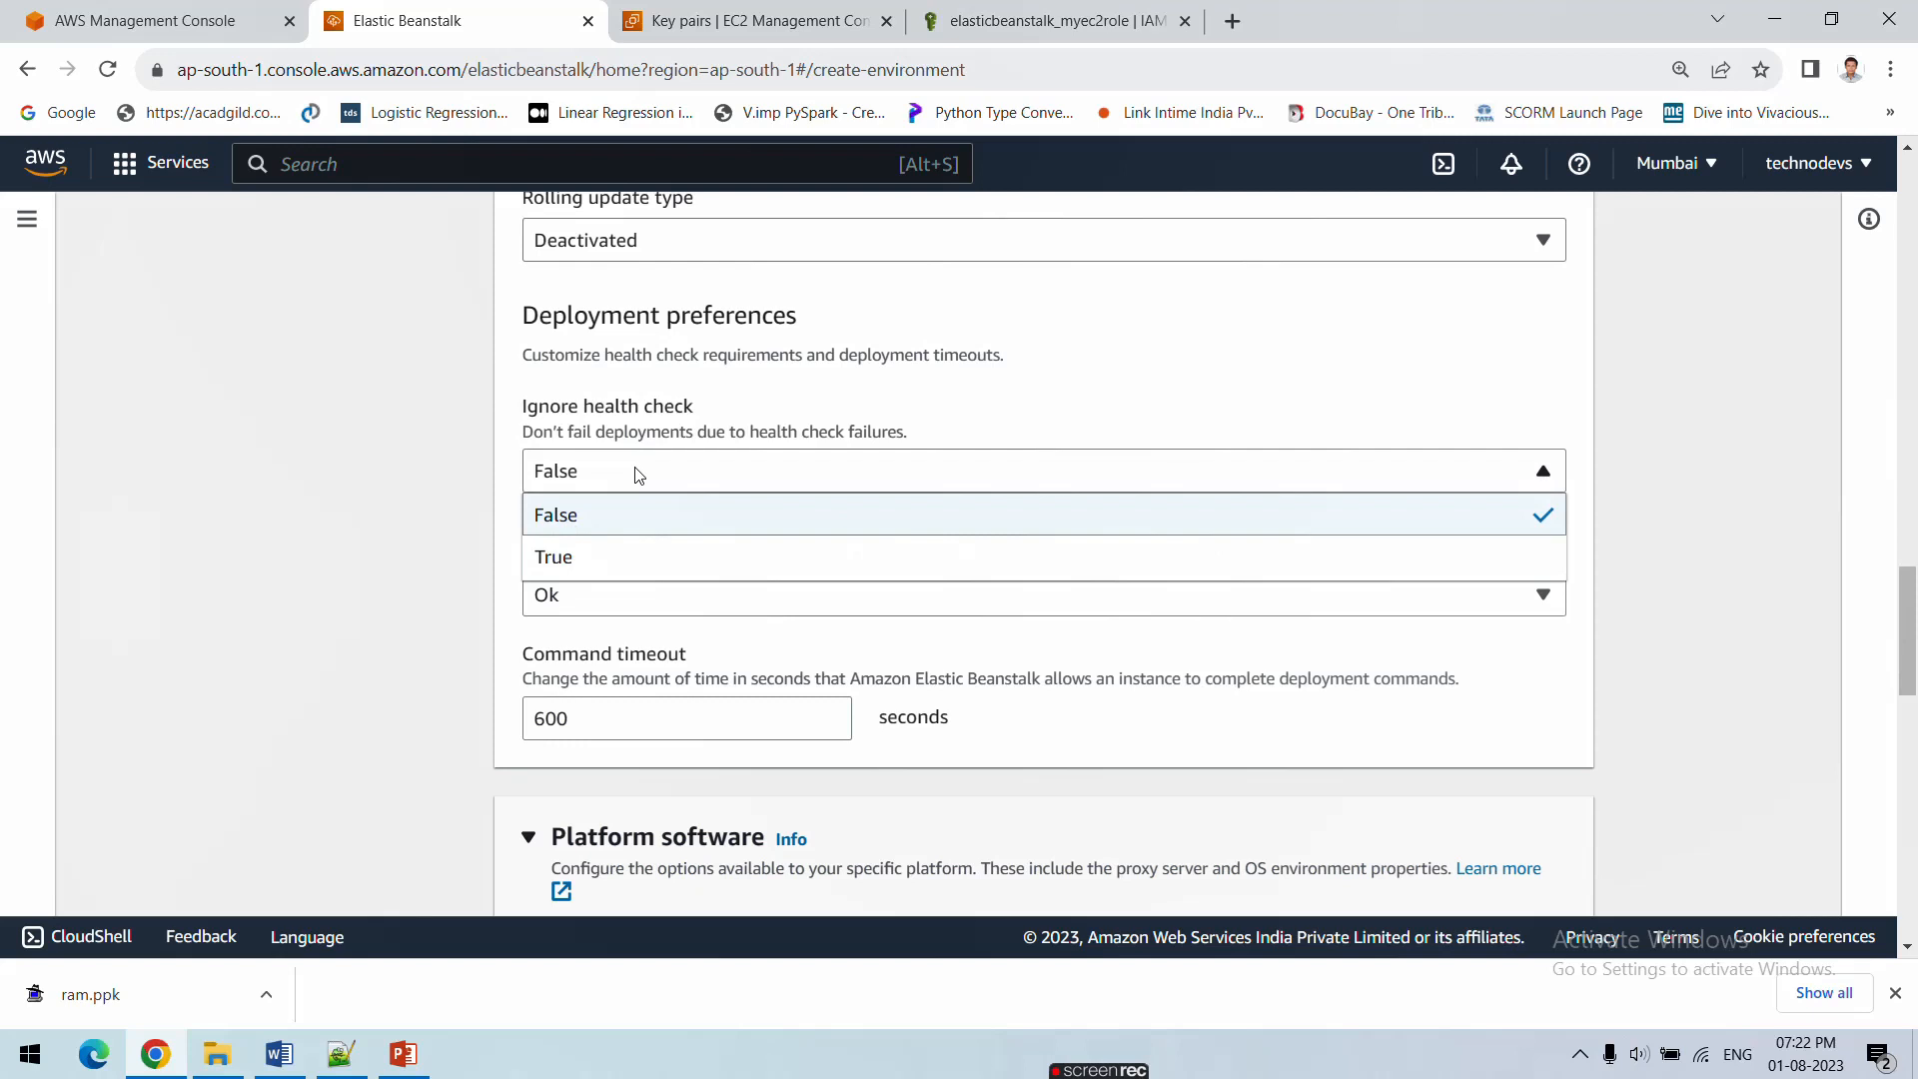
click(639, 475)
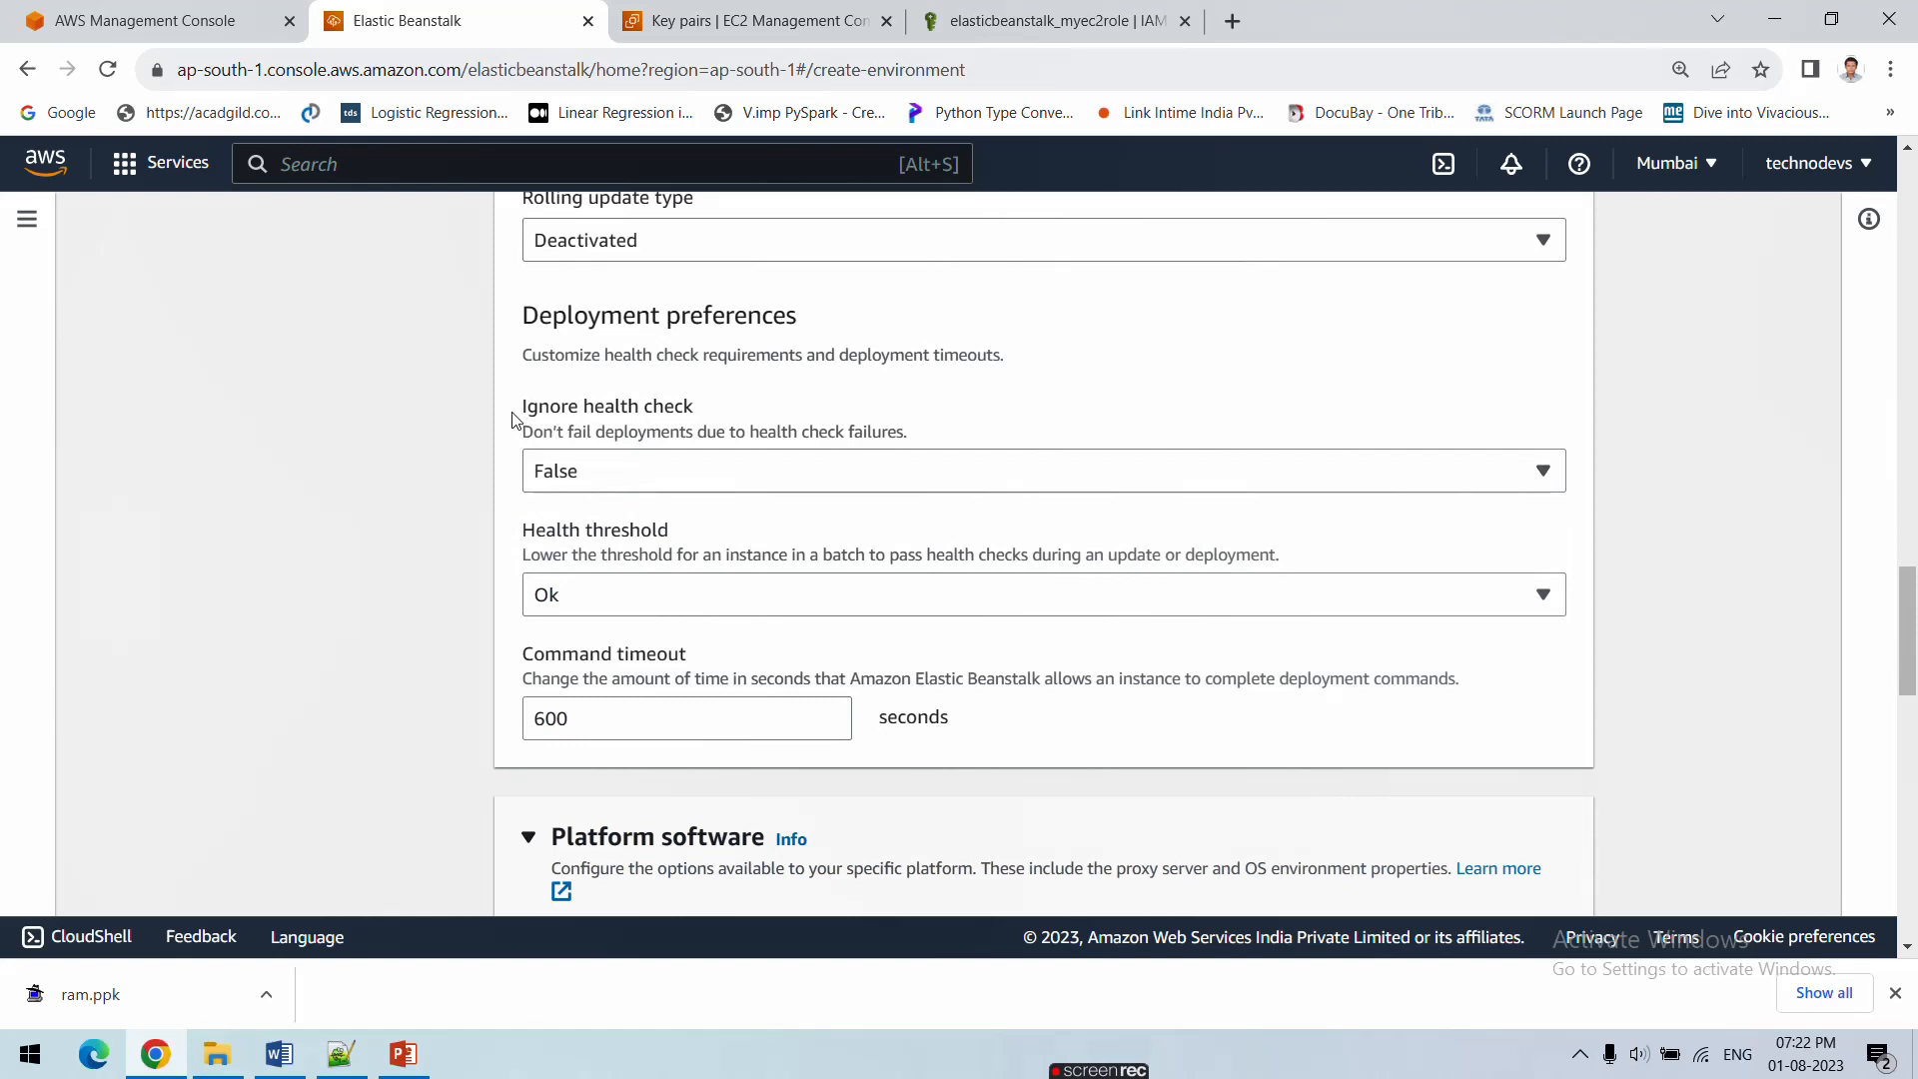
click(656, 477)
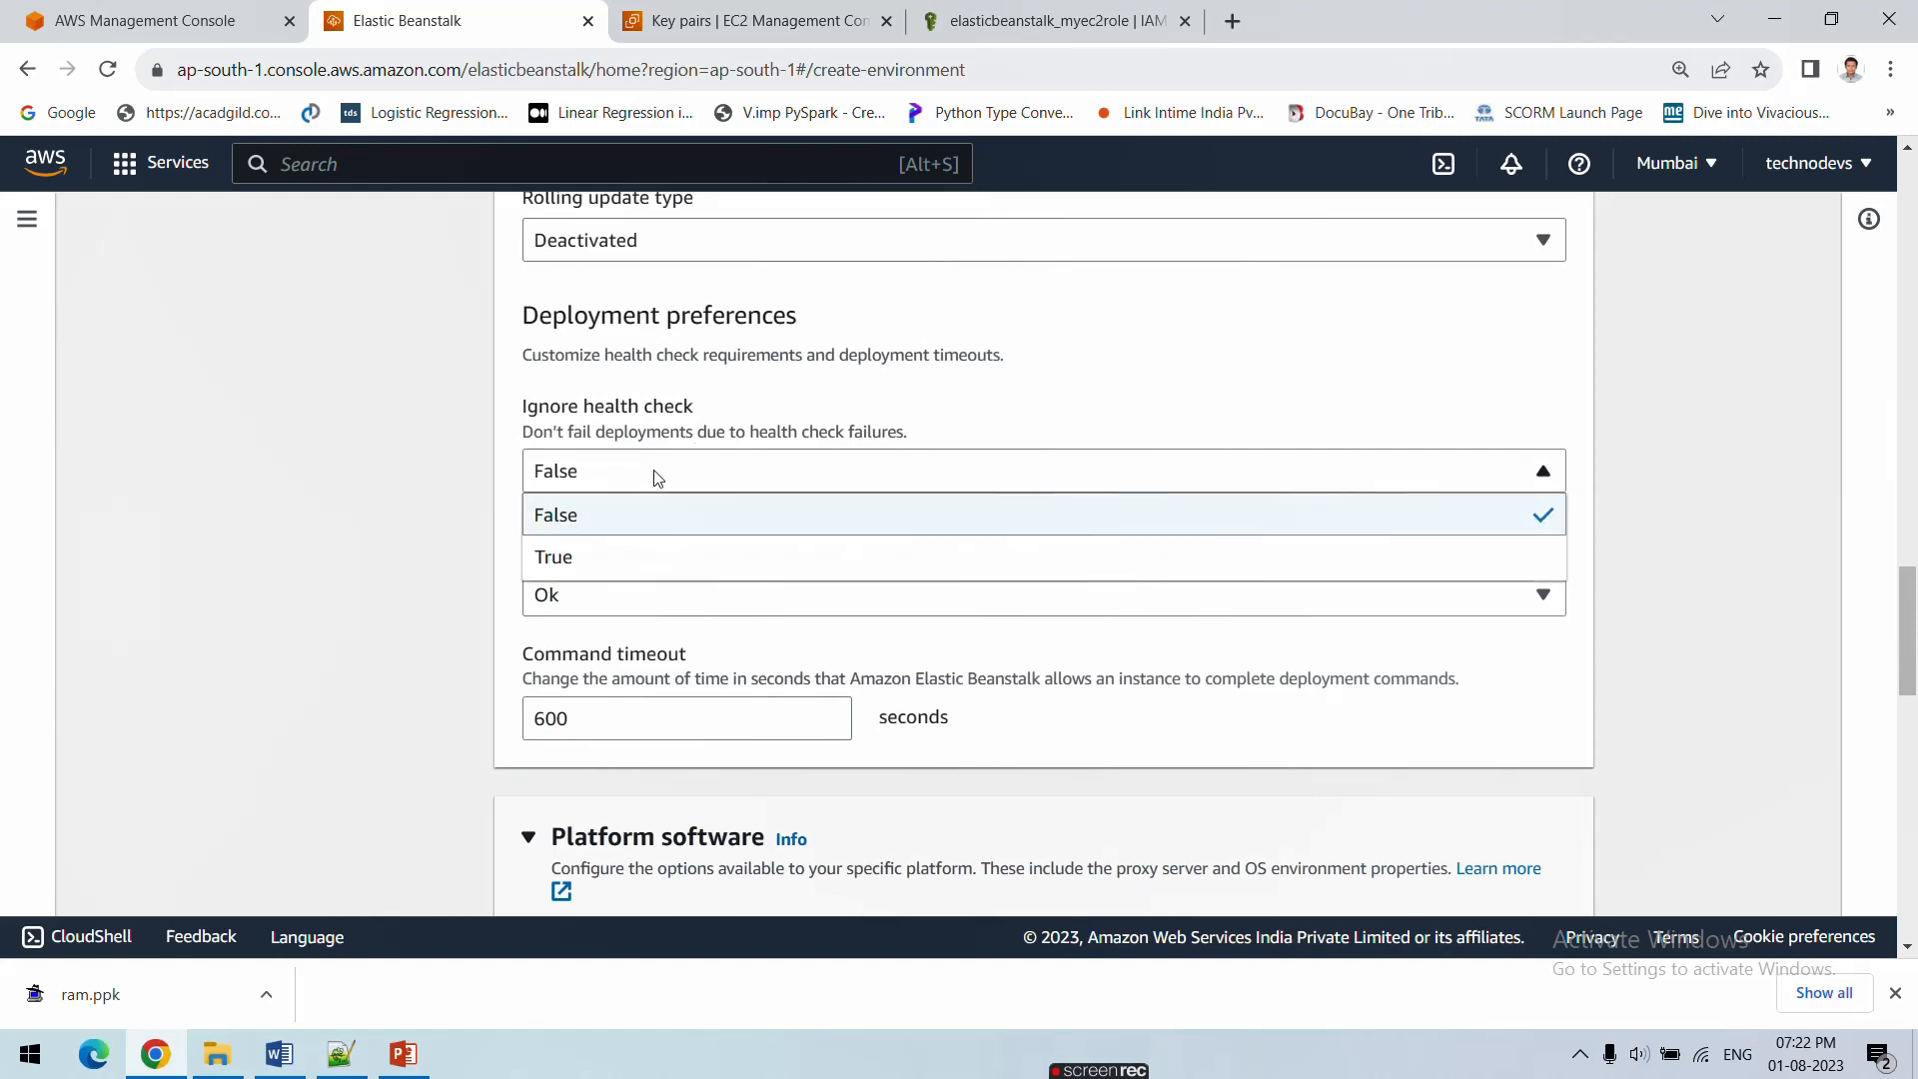
click(603, 525)
Set the deployment command timeout to 300 seconds
scroll(599, 604, down, 1)
scroll(599, 610, down, 1)
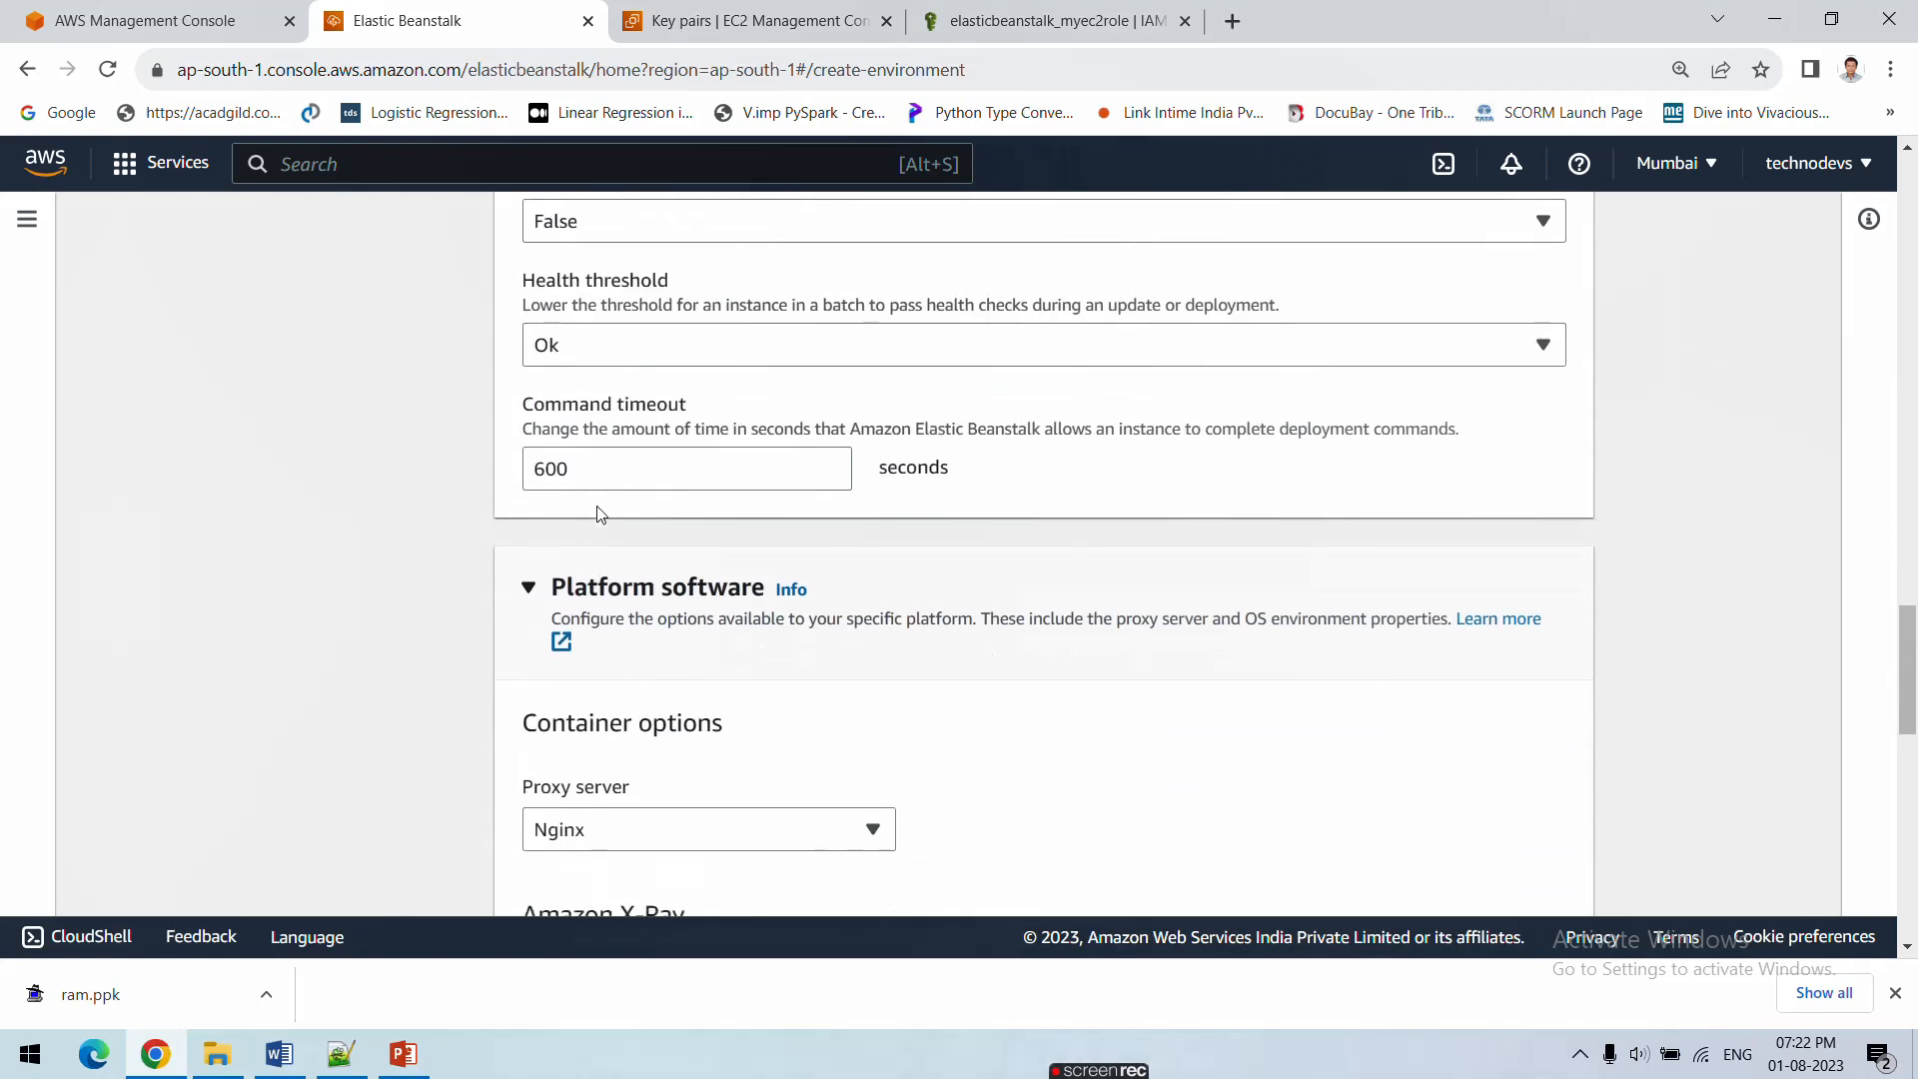
click(598, 466)
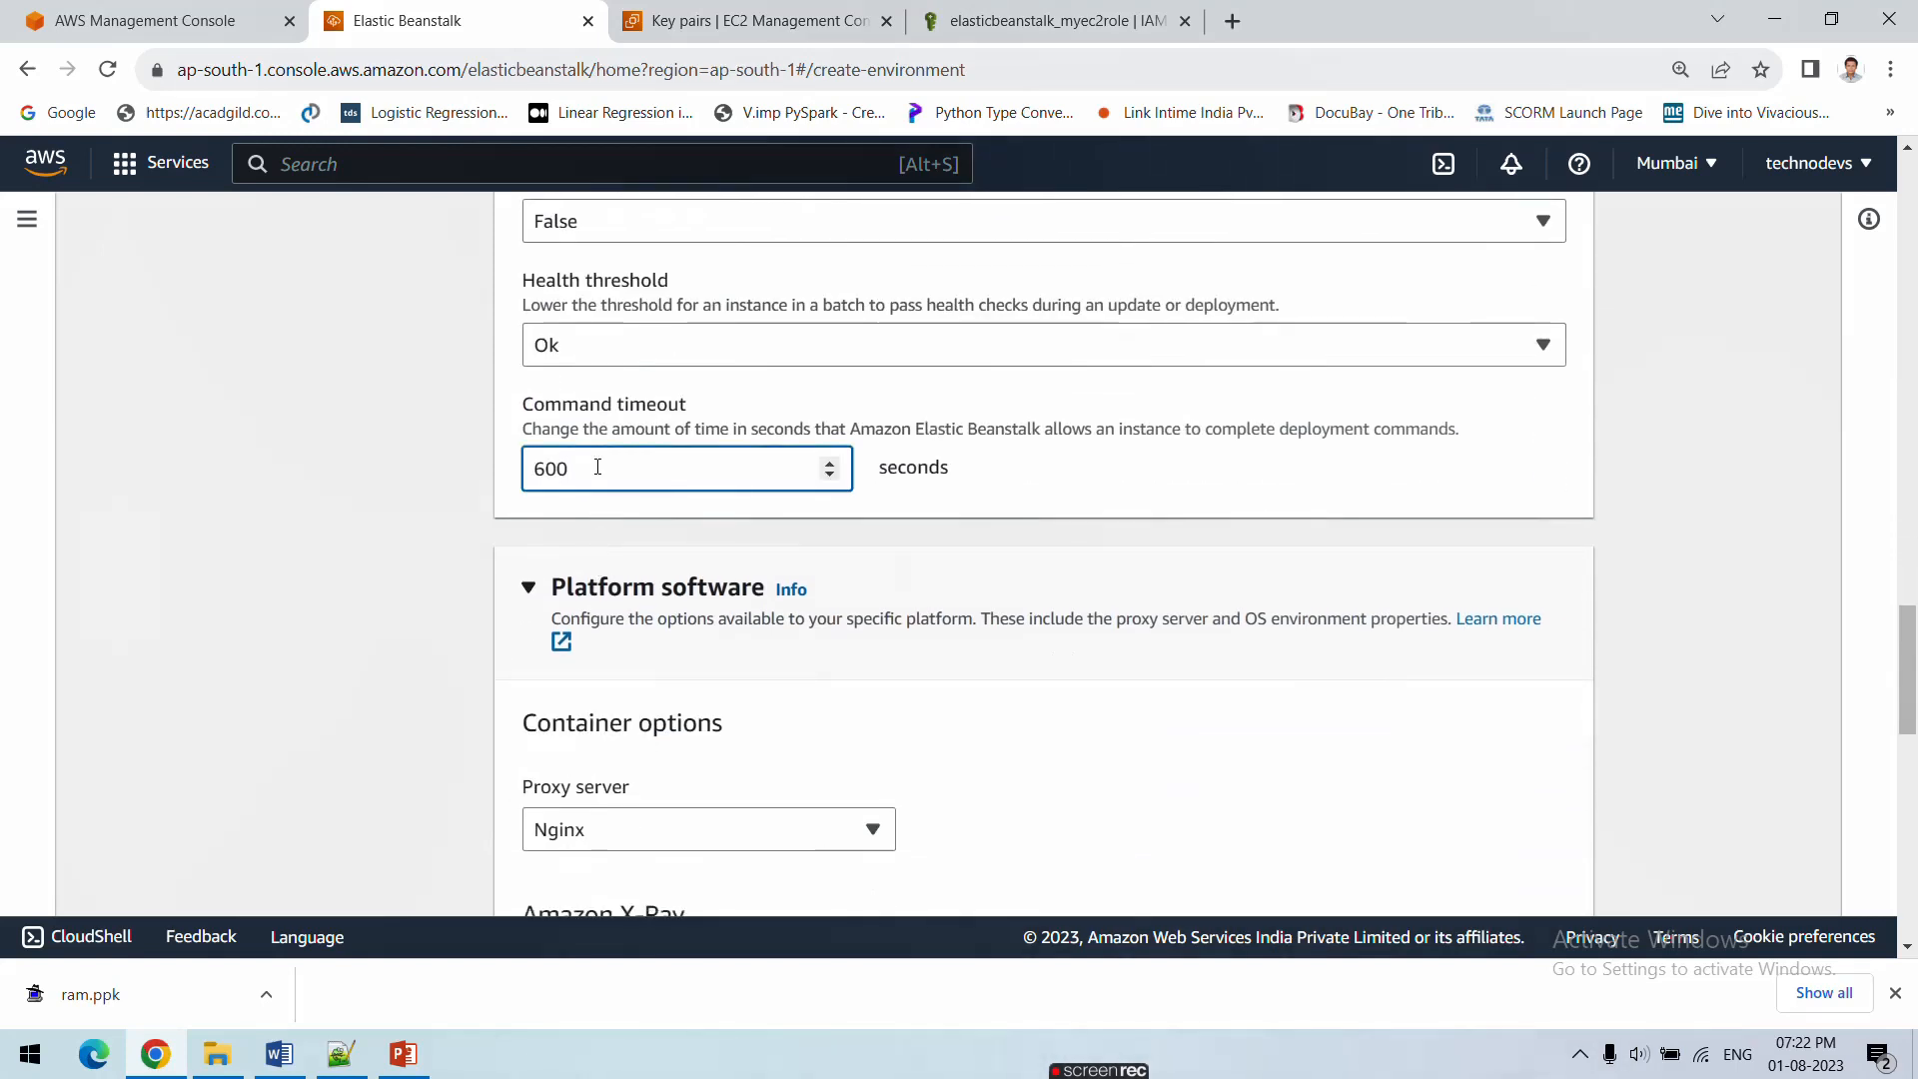
double_click(598, 466)
text(300)
Choose Nginx as the proxy server in the platform software's container options
scroll(476, 596, down, 3)
click(582, 469)
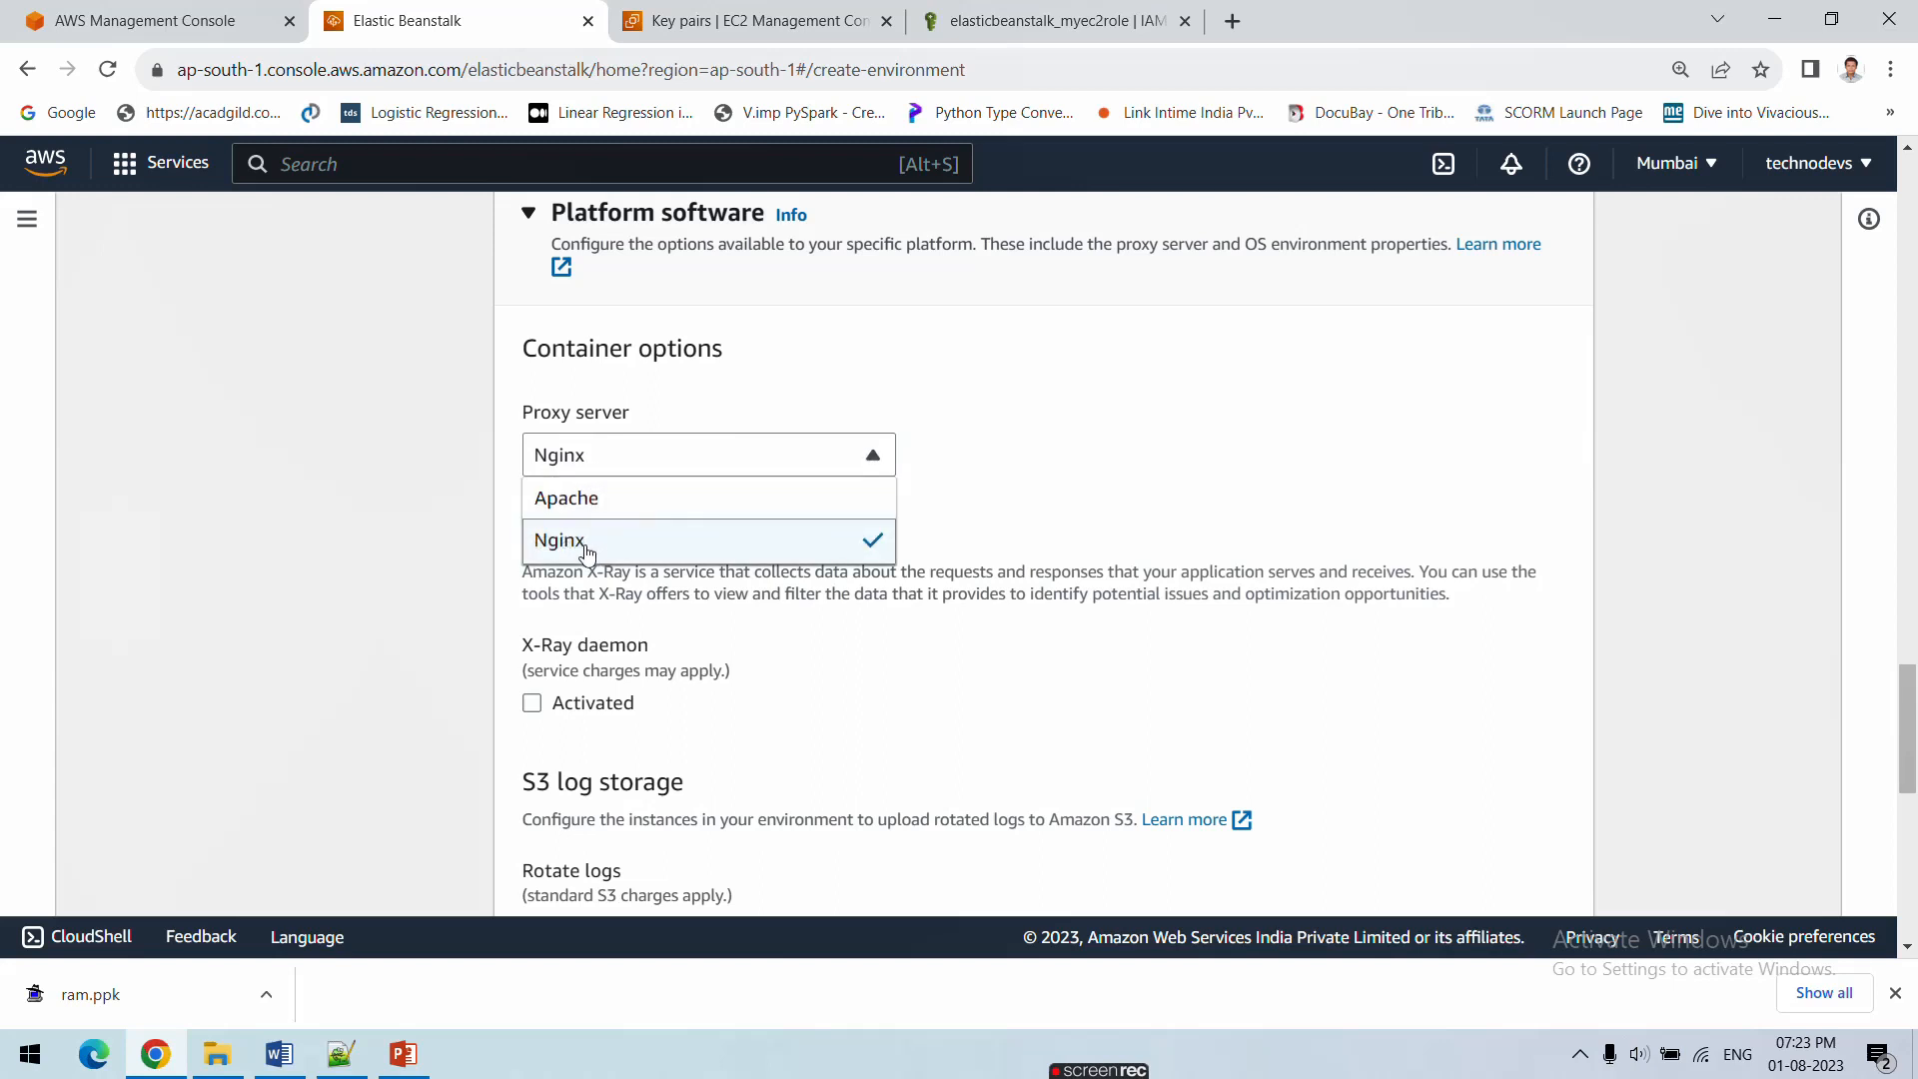
click(665, 543)
Copy the PYTHONPATH environment property value /var/app/venv/staging-LQM1lest/bin into a new Notepad++ document
scroll(660, 549, down, 5)
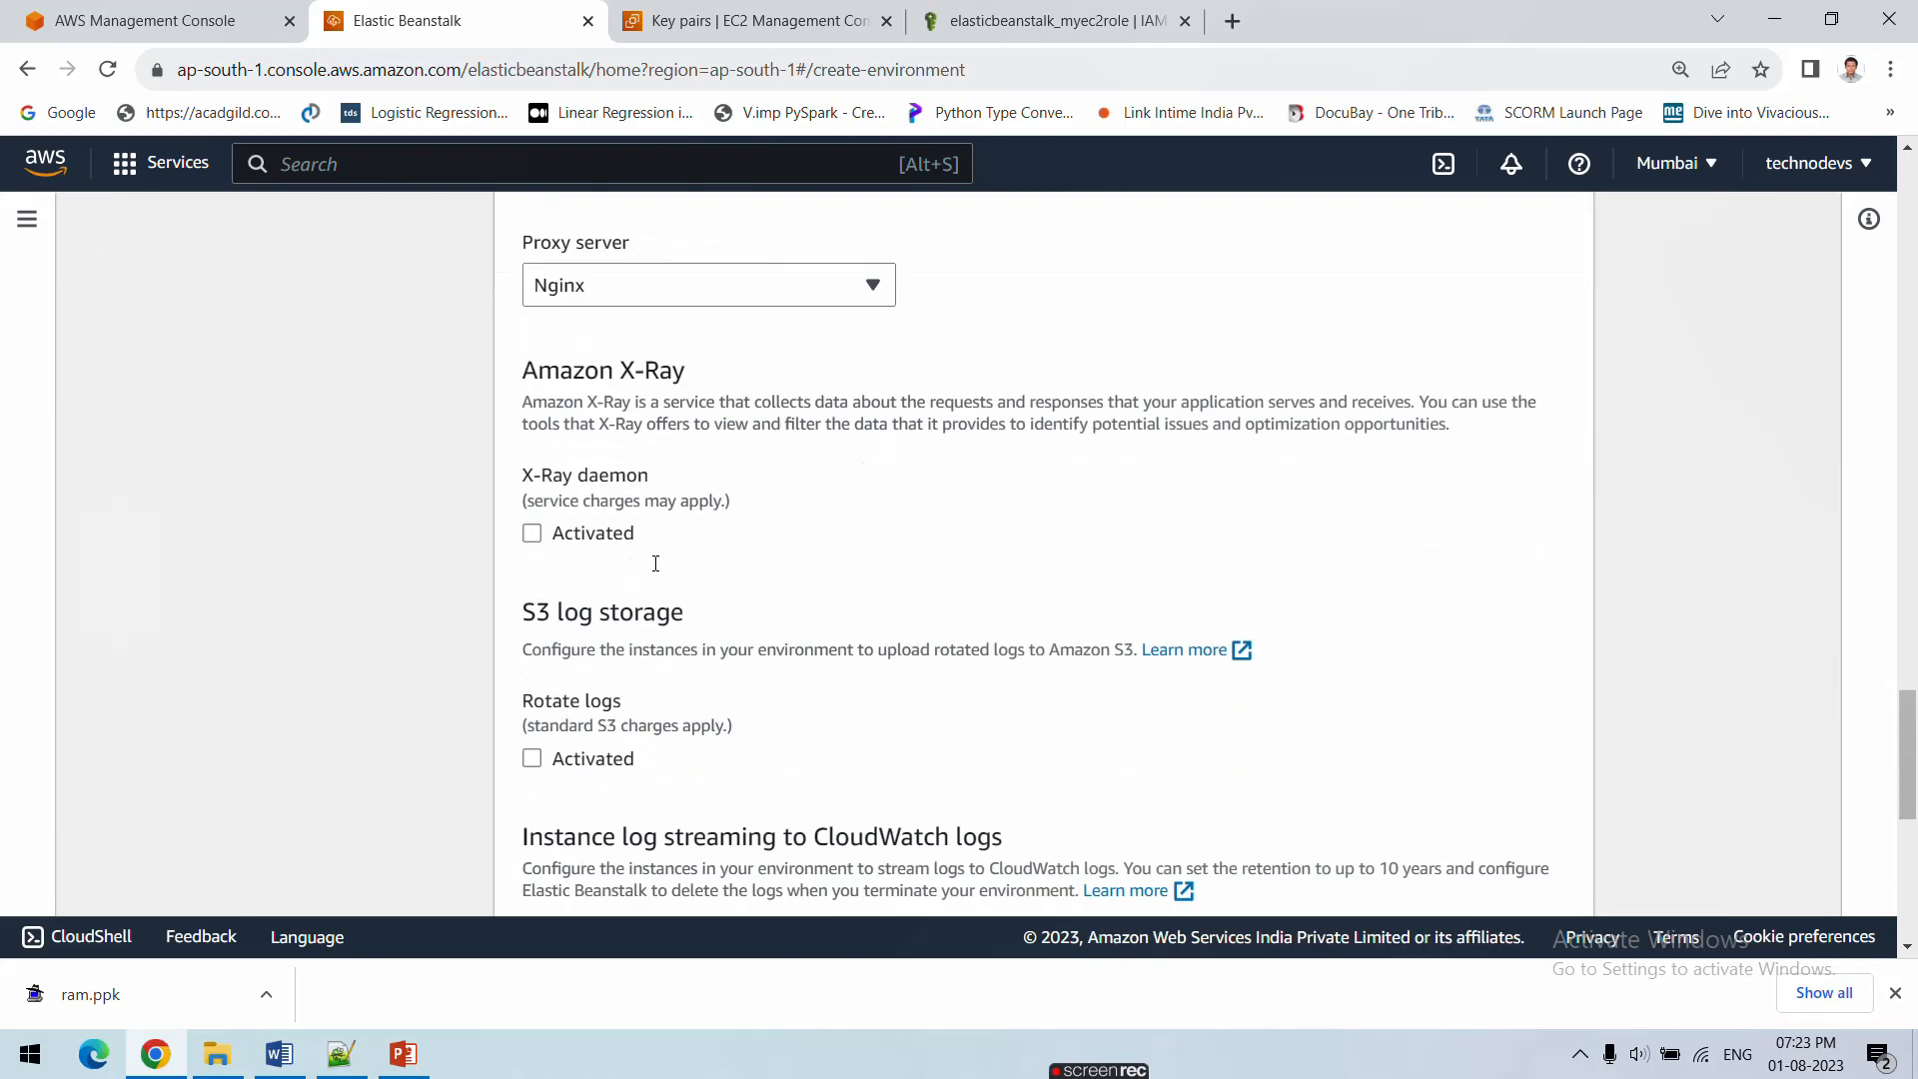
scroll(624, 489, down, 4)
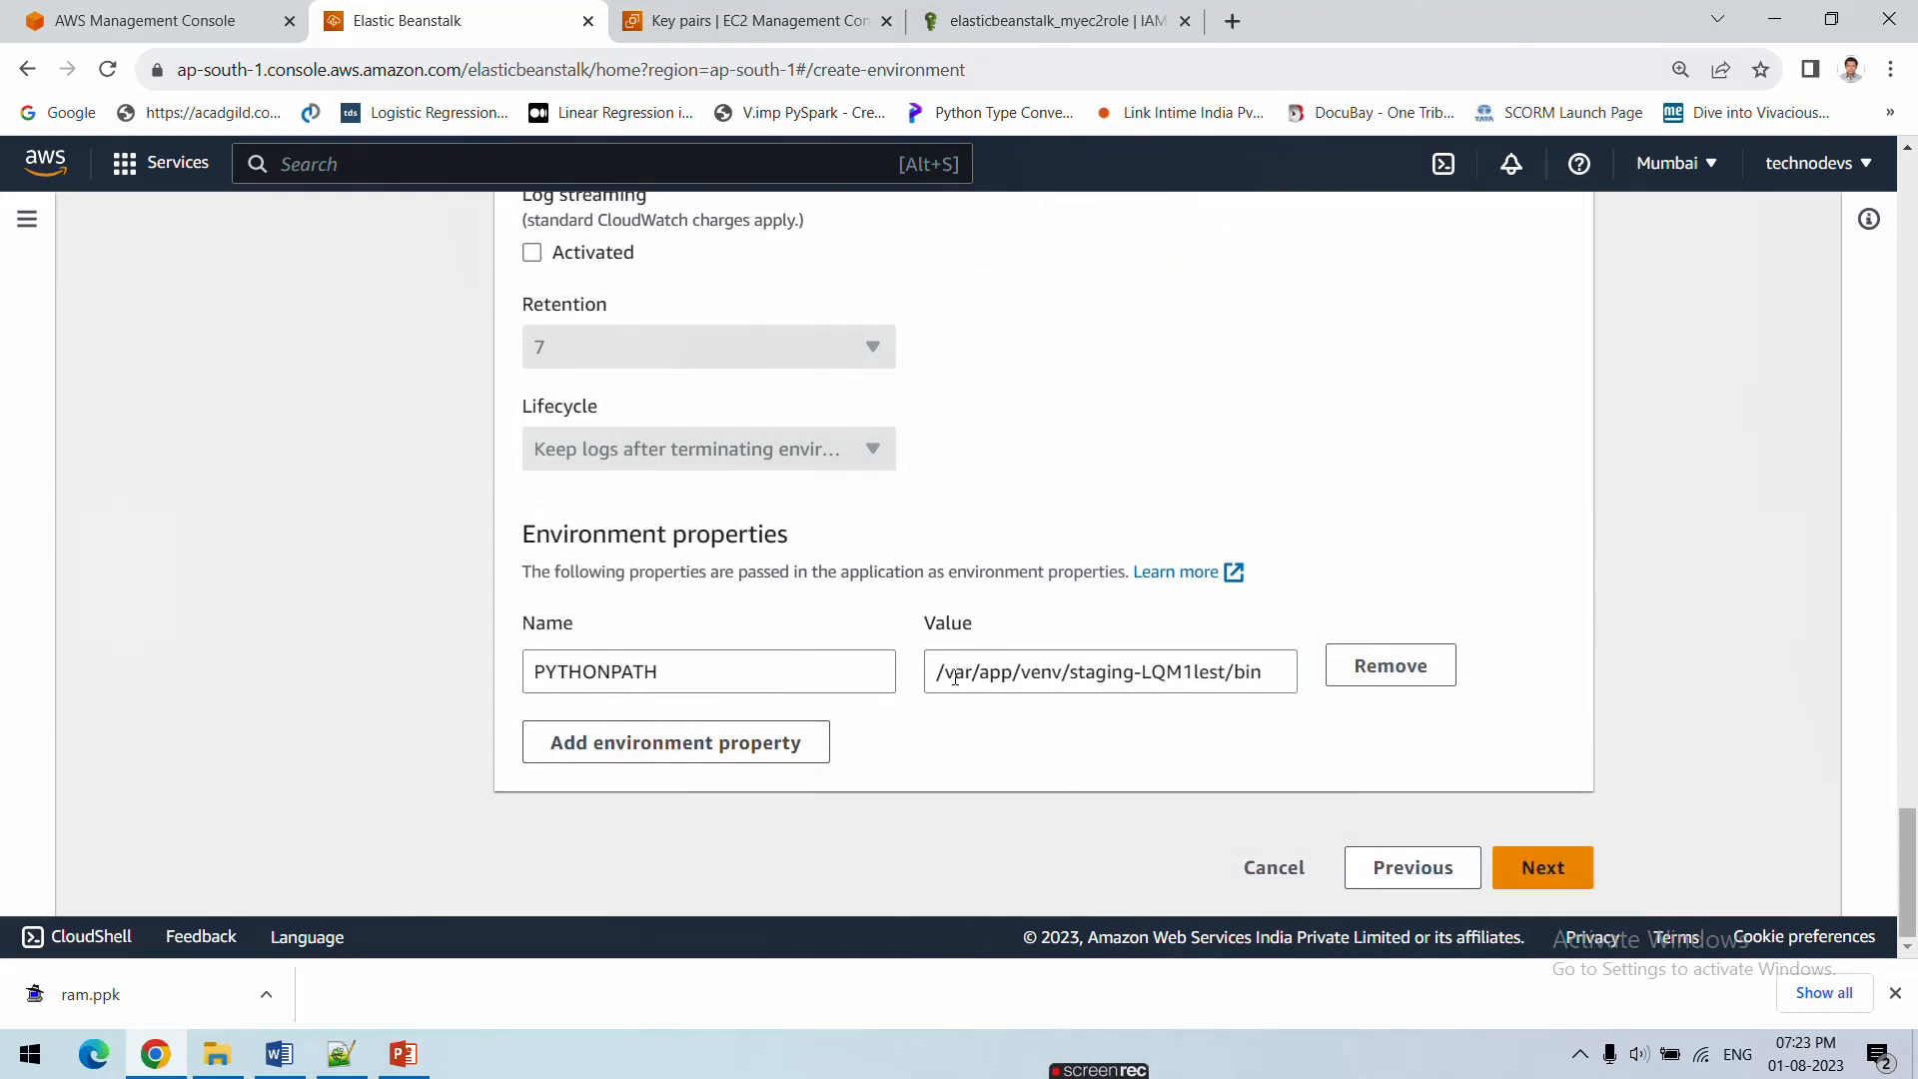
mouse_move(946, 681)
mouse_down()
mouse_move(1283, 673)
mouse_move(923, 676)
mouse_up()
key(ctrl+c)
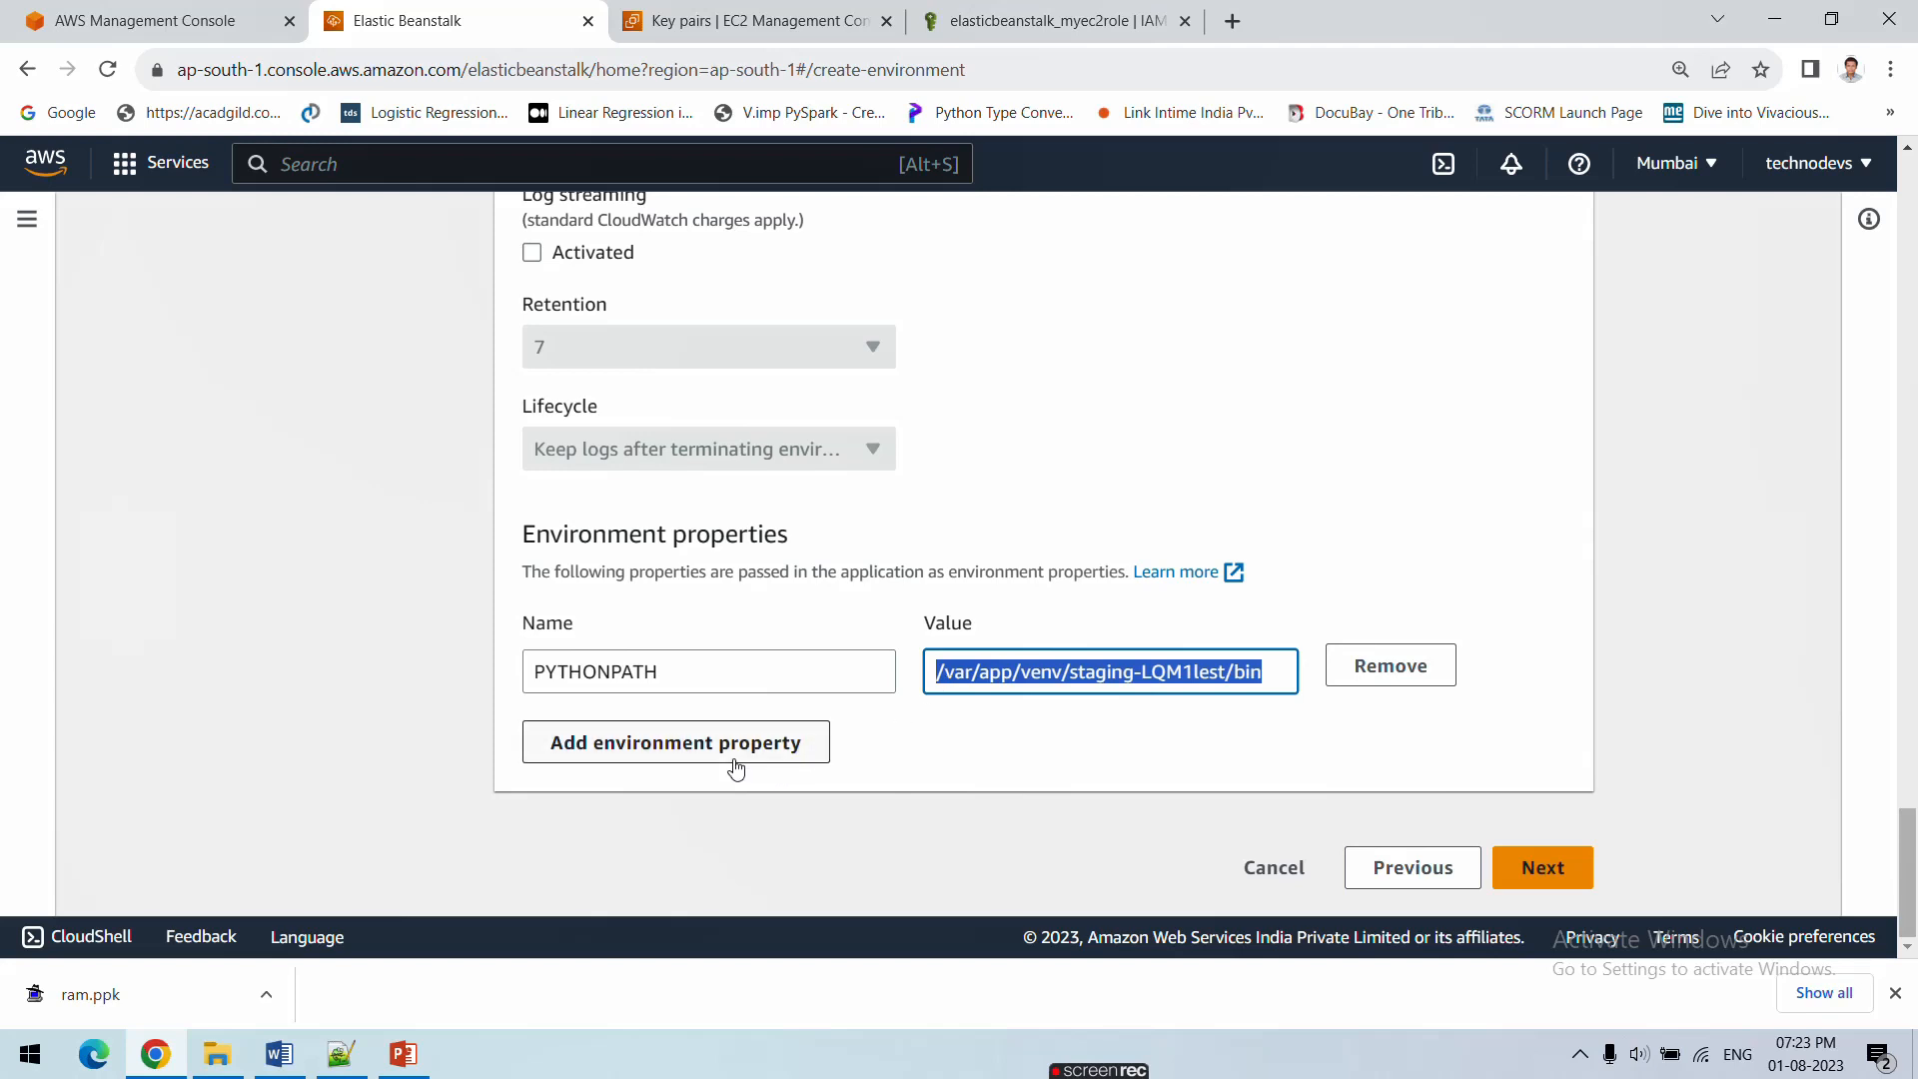
click(345, 1057)
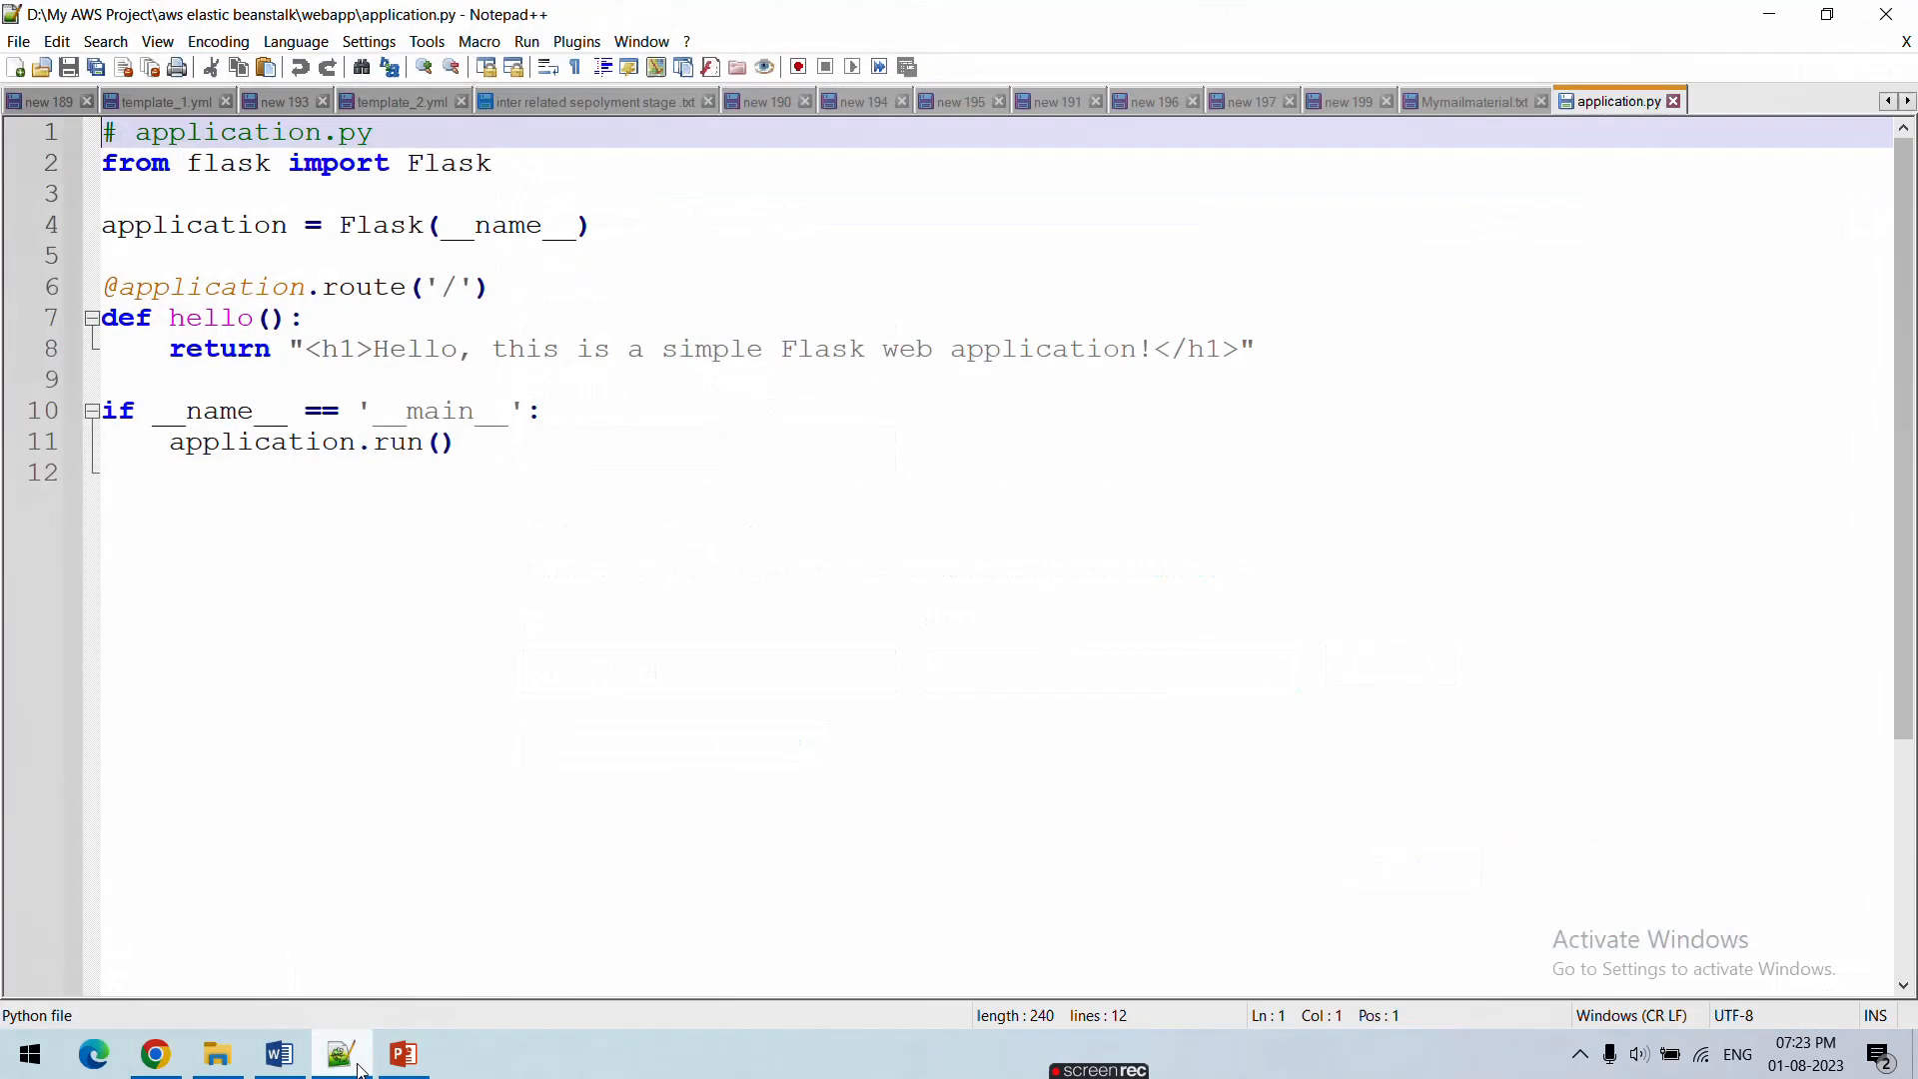
double_click(1734, 101)
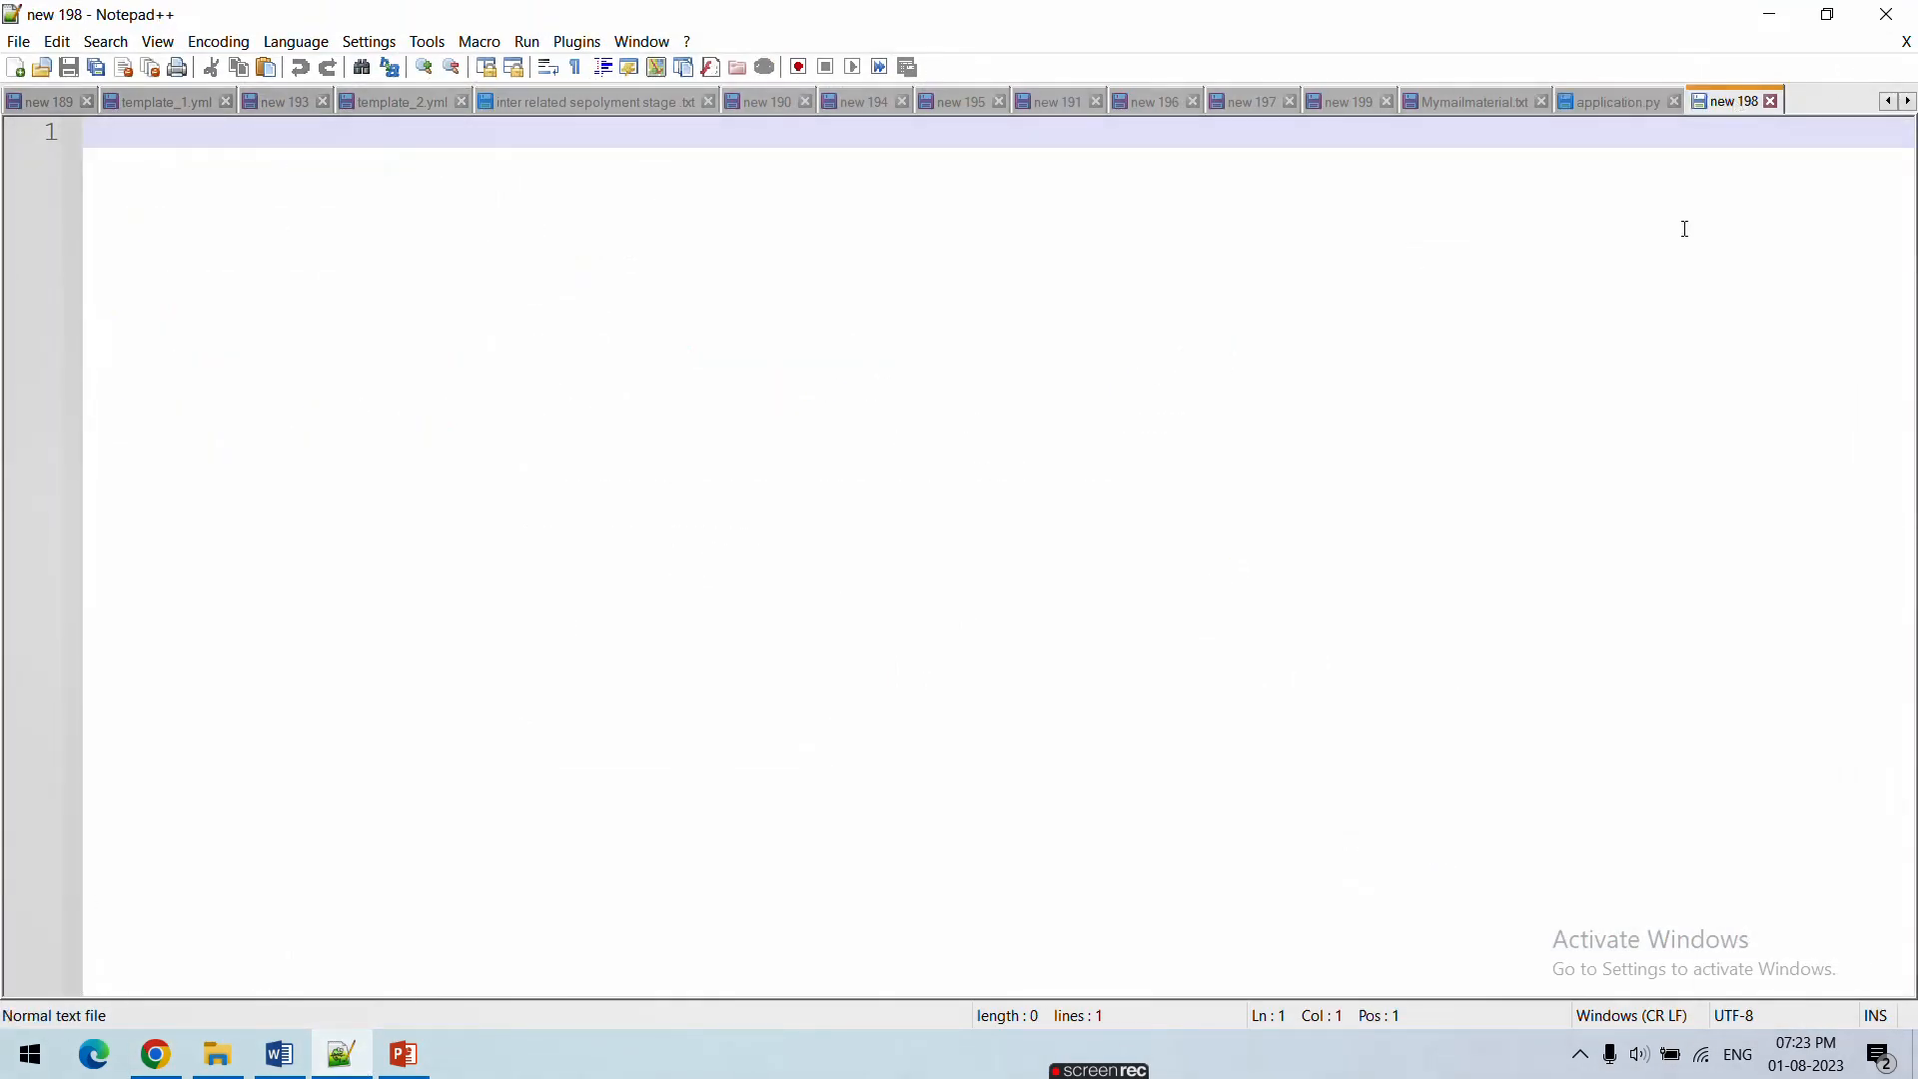
key(ctrl+v)
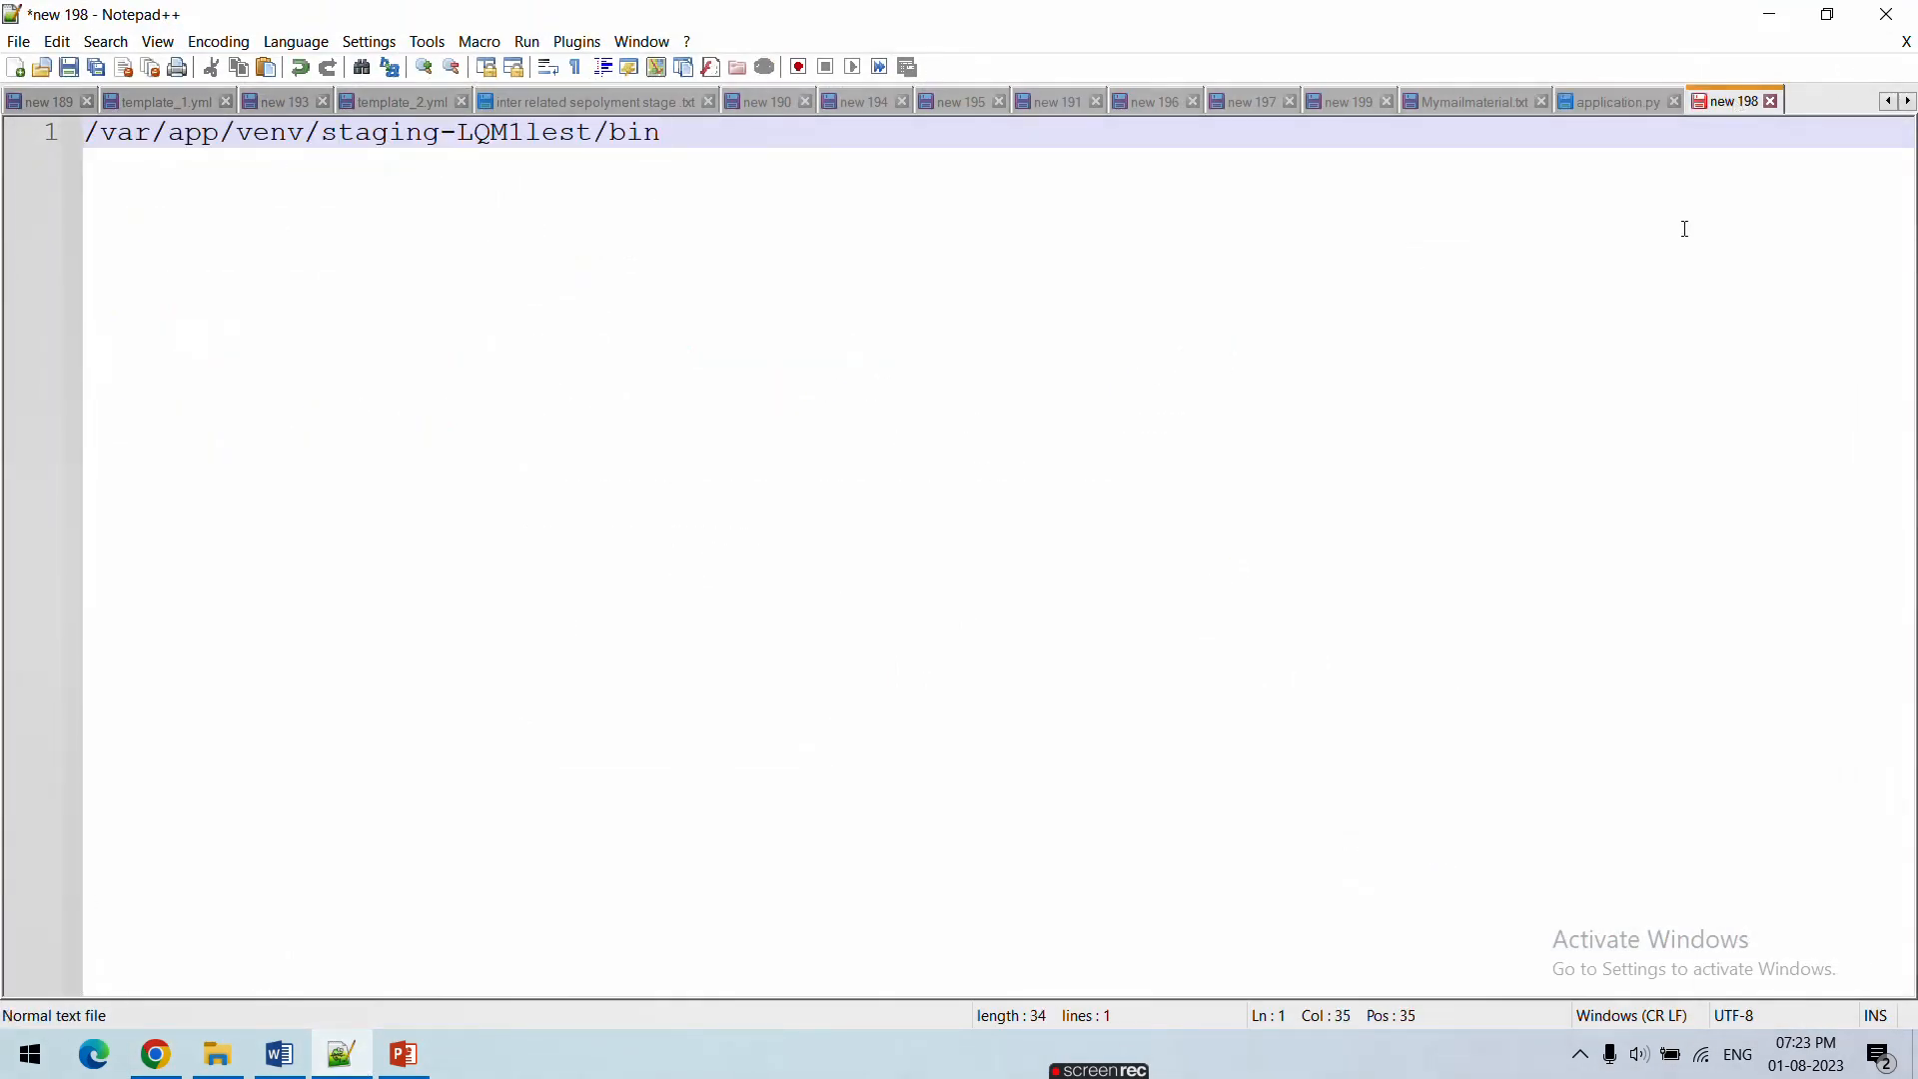
click(1766, 16)
Continue to the review page, go through the configuration summary and submit it to create the environment
click(1509, 873)
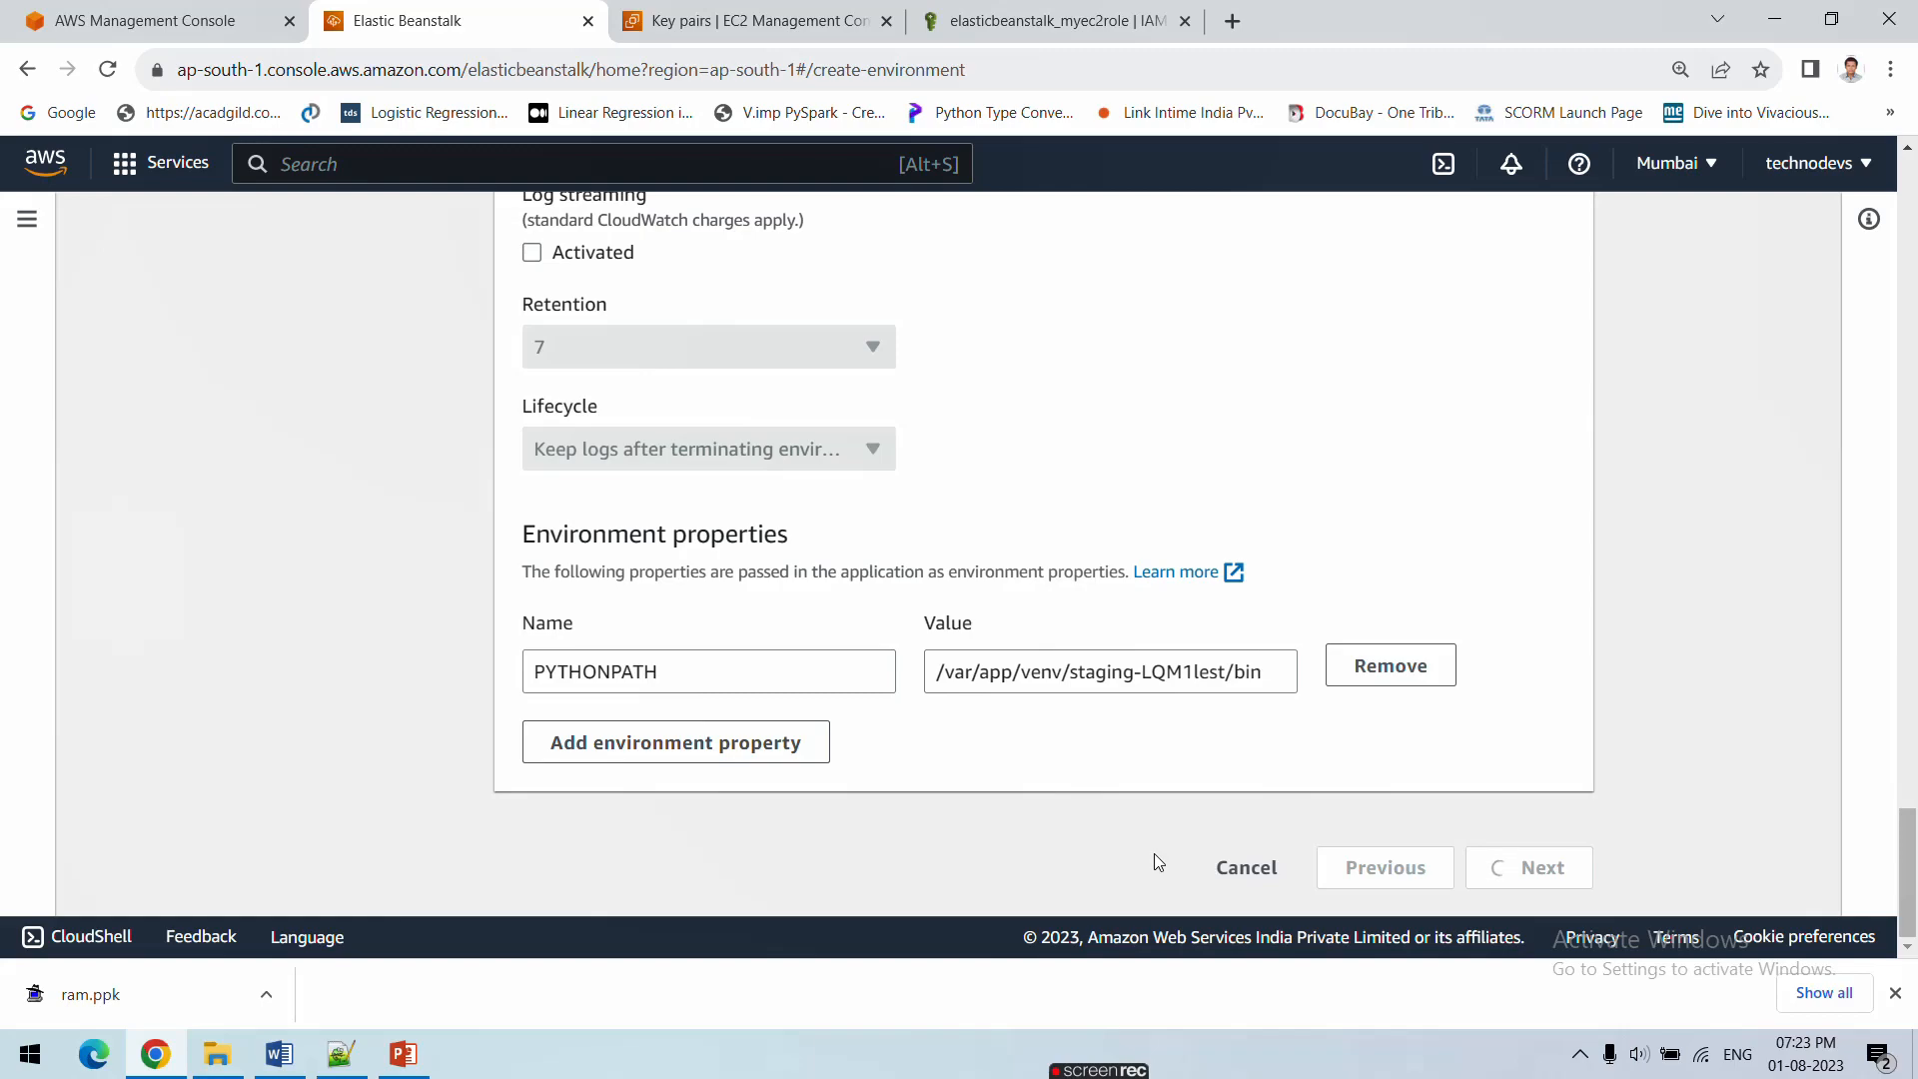
scroll(1156, 861, down, 12)
scroll(1162, 868, down, 15)
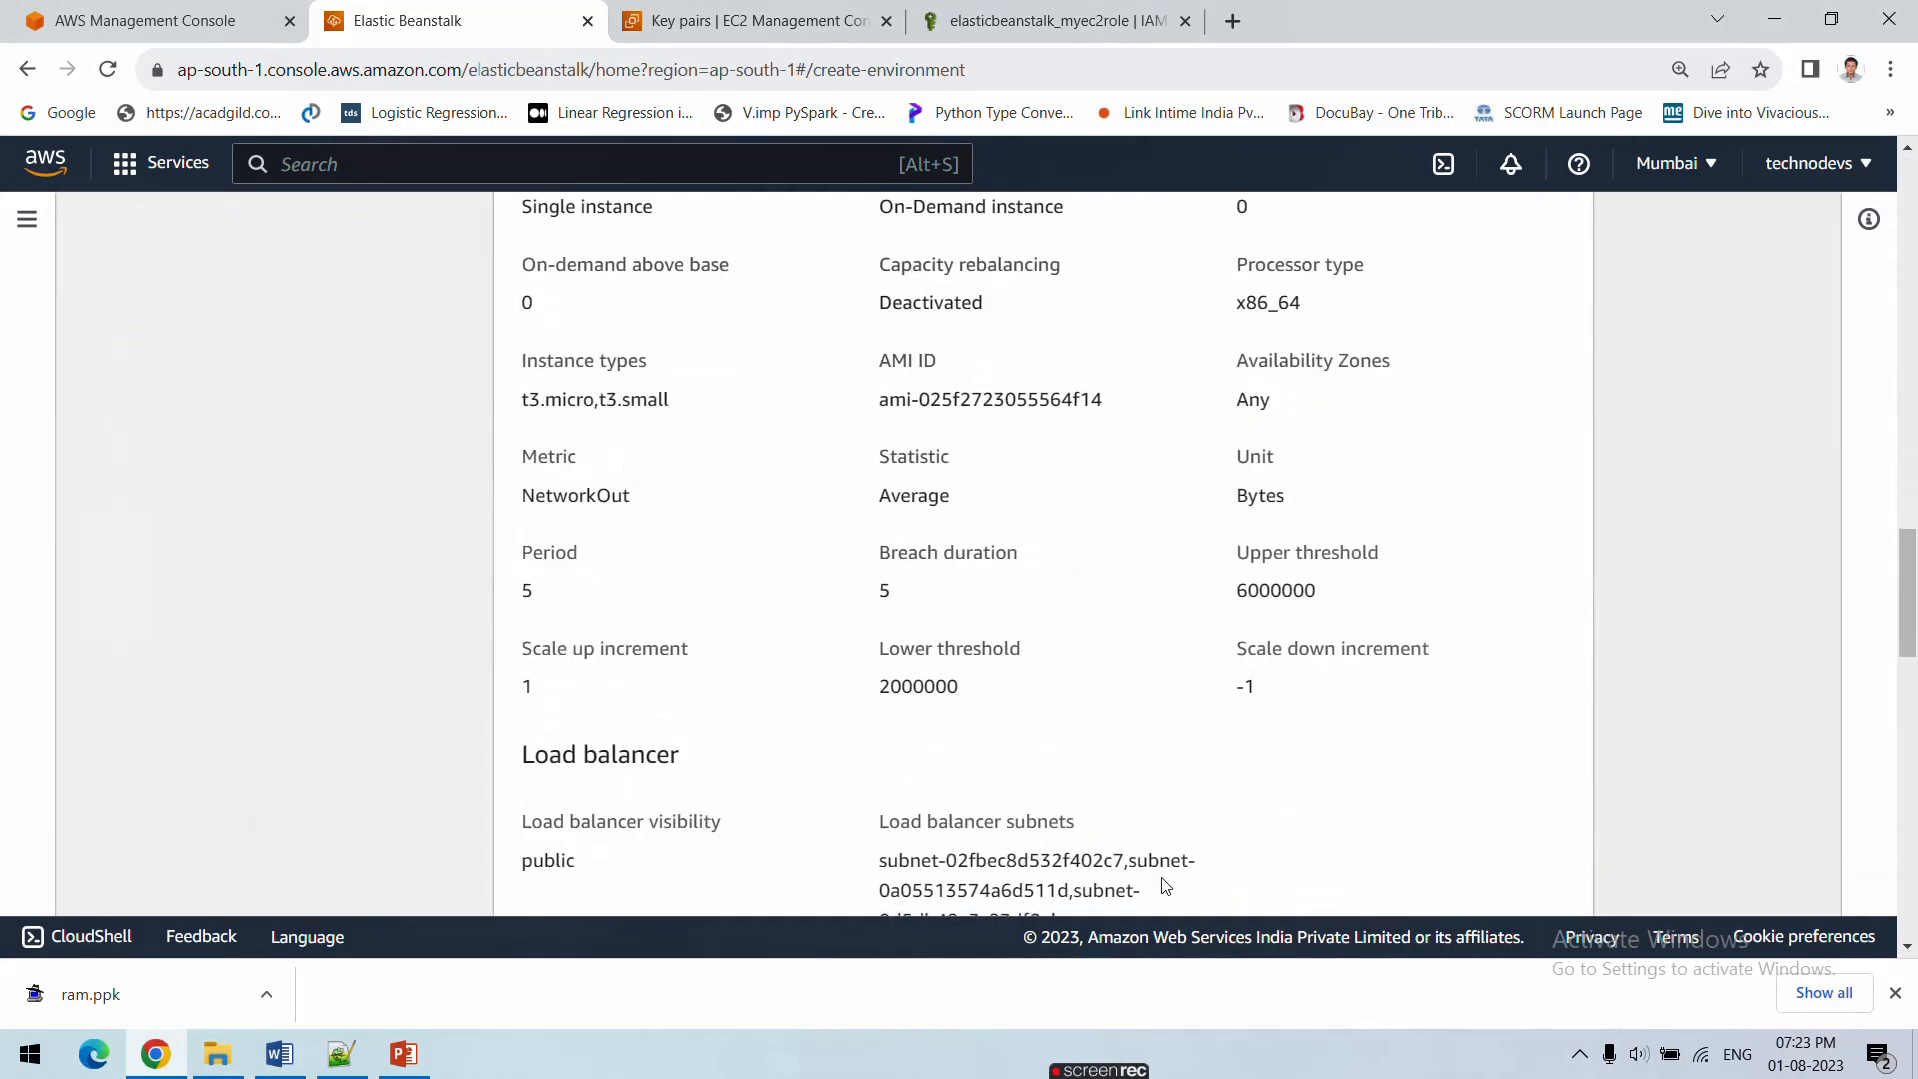
click(1552, 886)
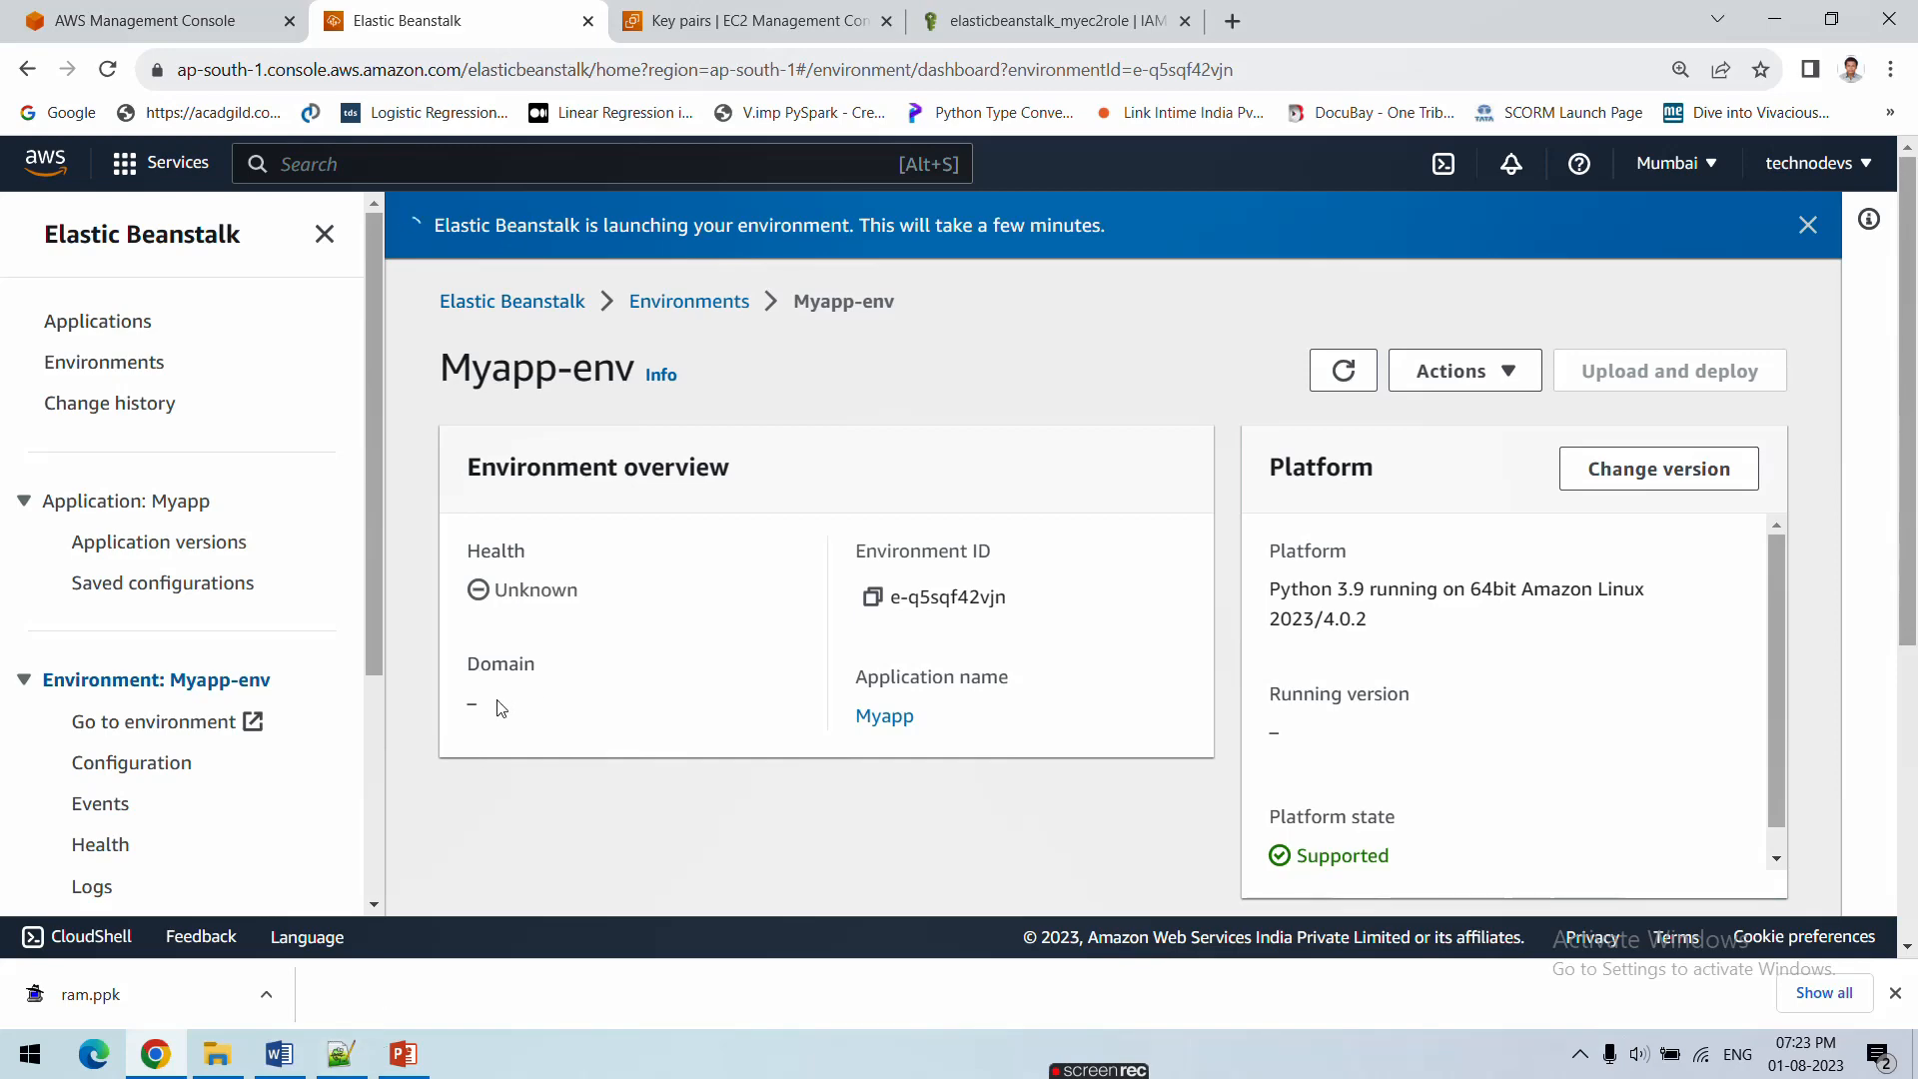
Open application.py from the webapp folder in Notepad++ and examine its Flask import, hello function and returned message
click(217, 1061)
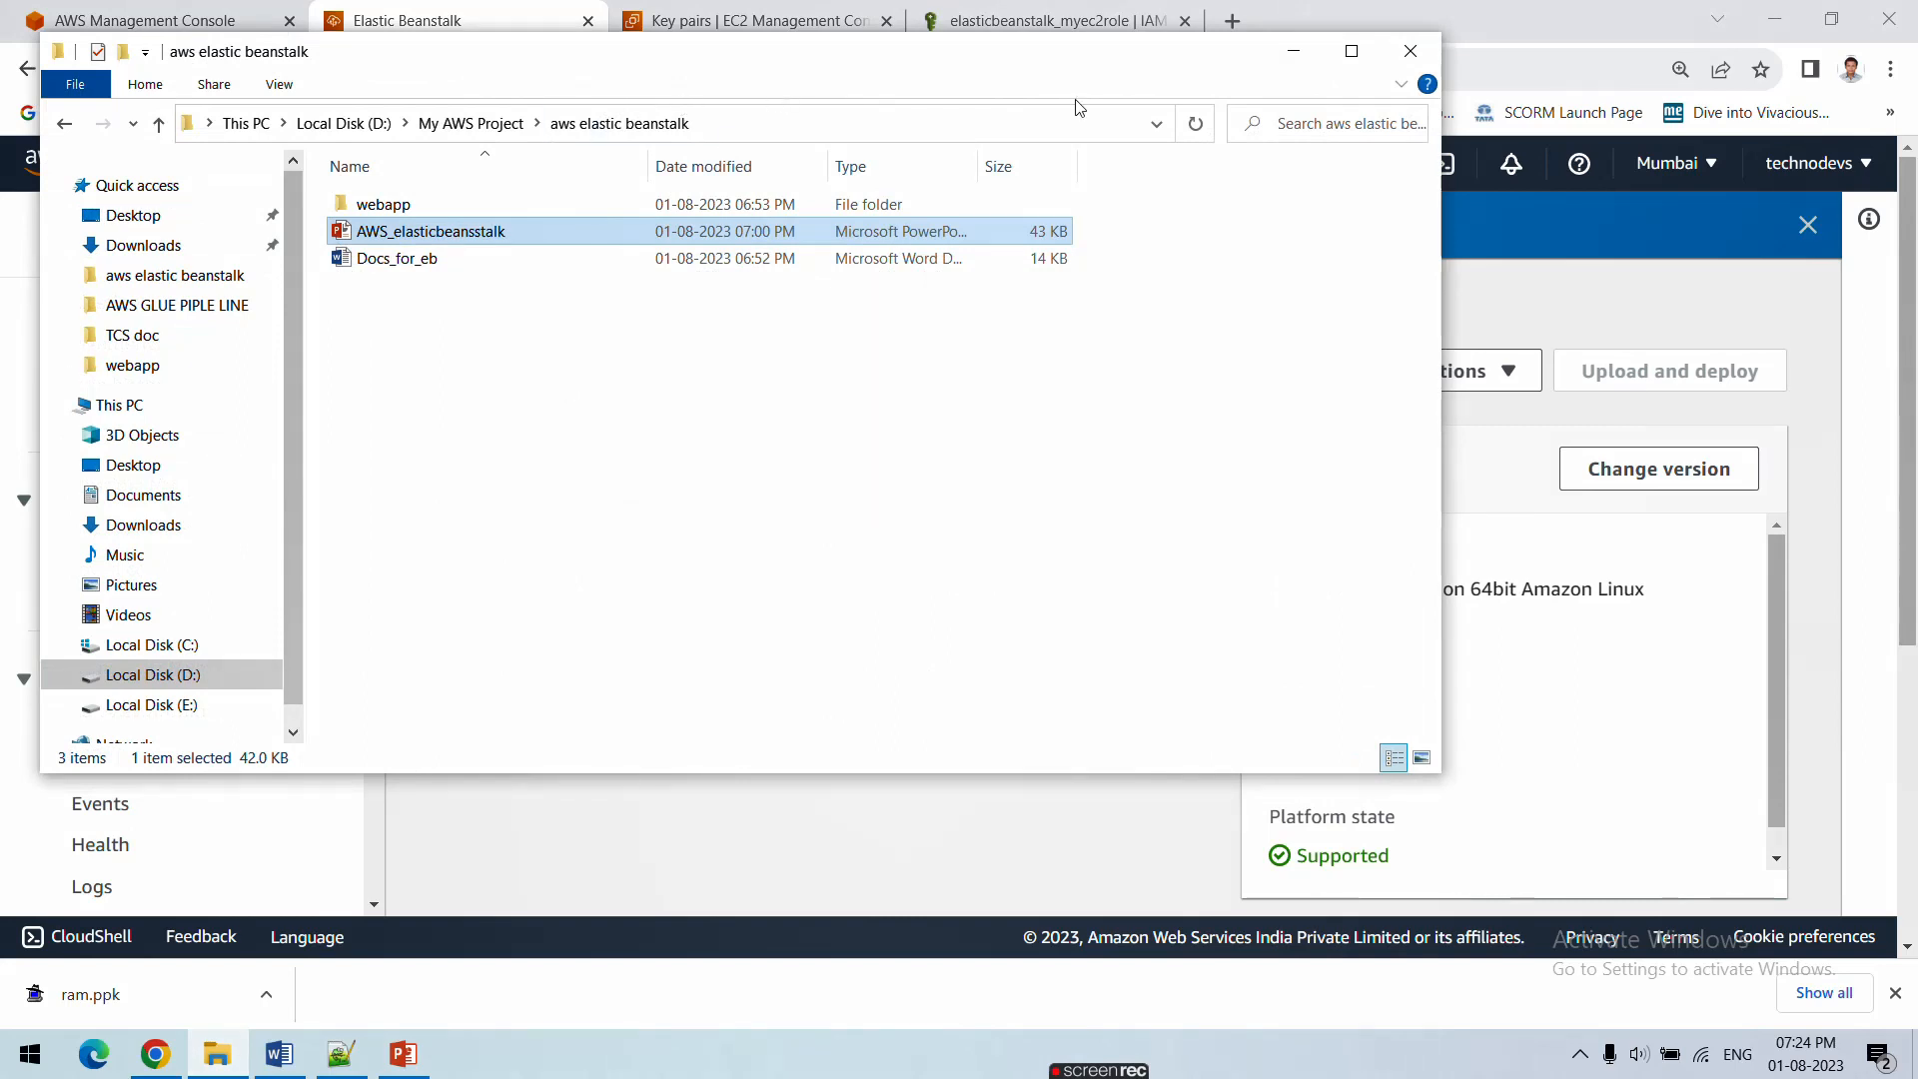
click(1352, 51)
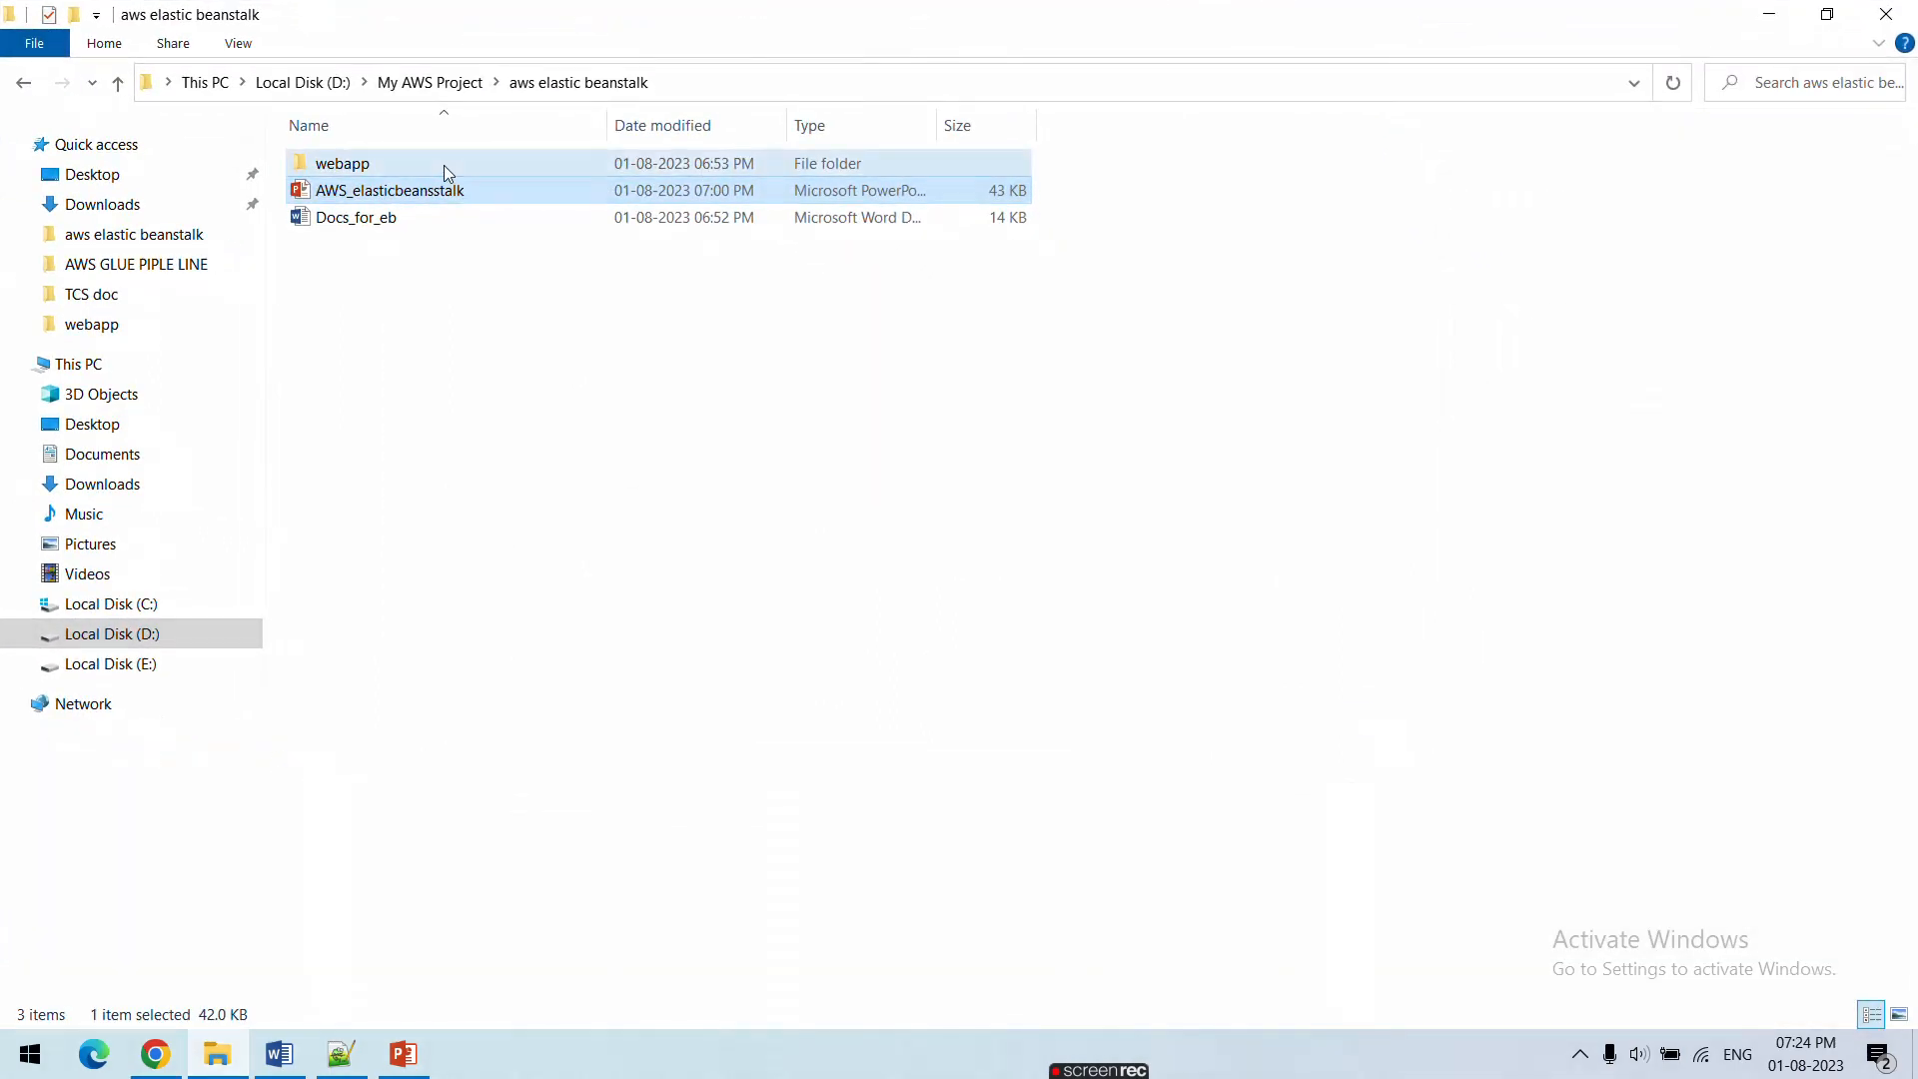
double_click(443, 165)
click(448, 172)
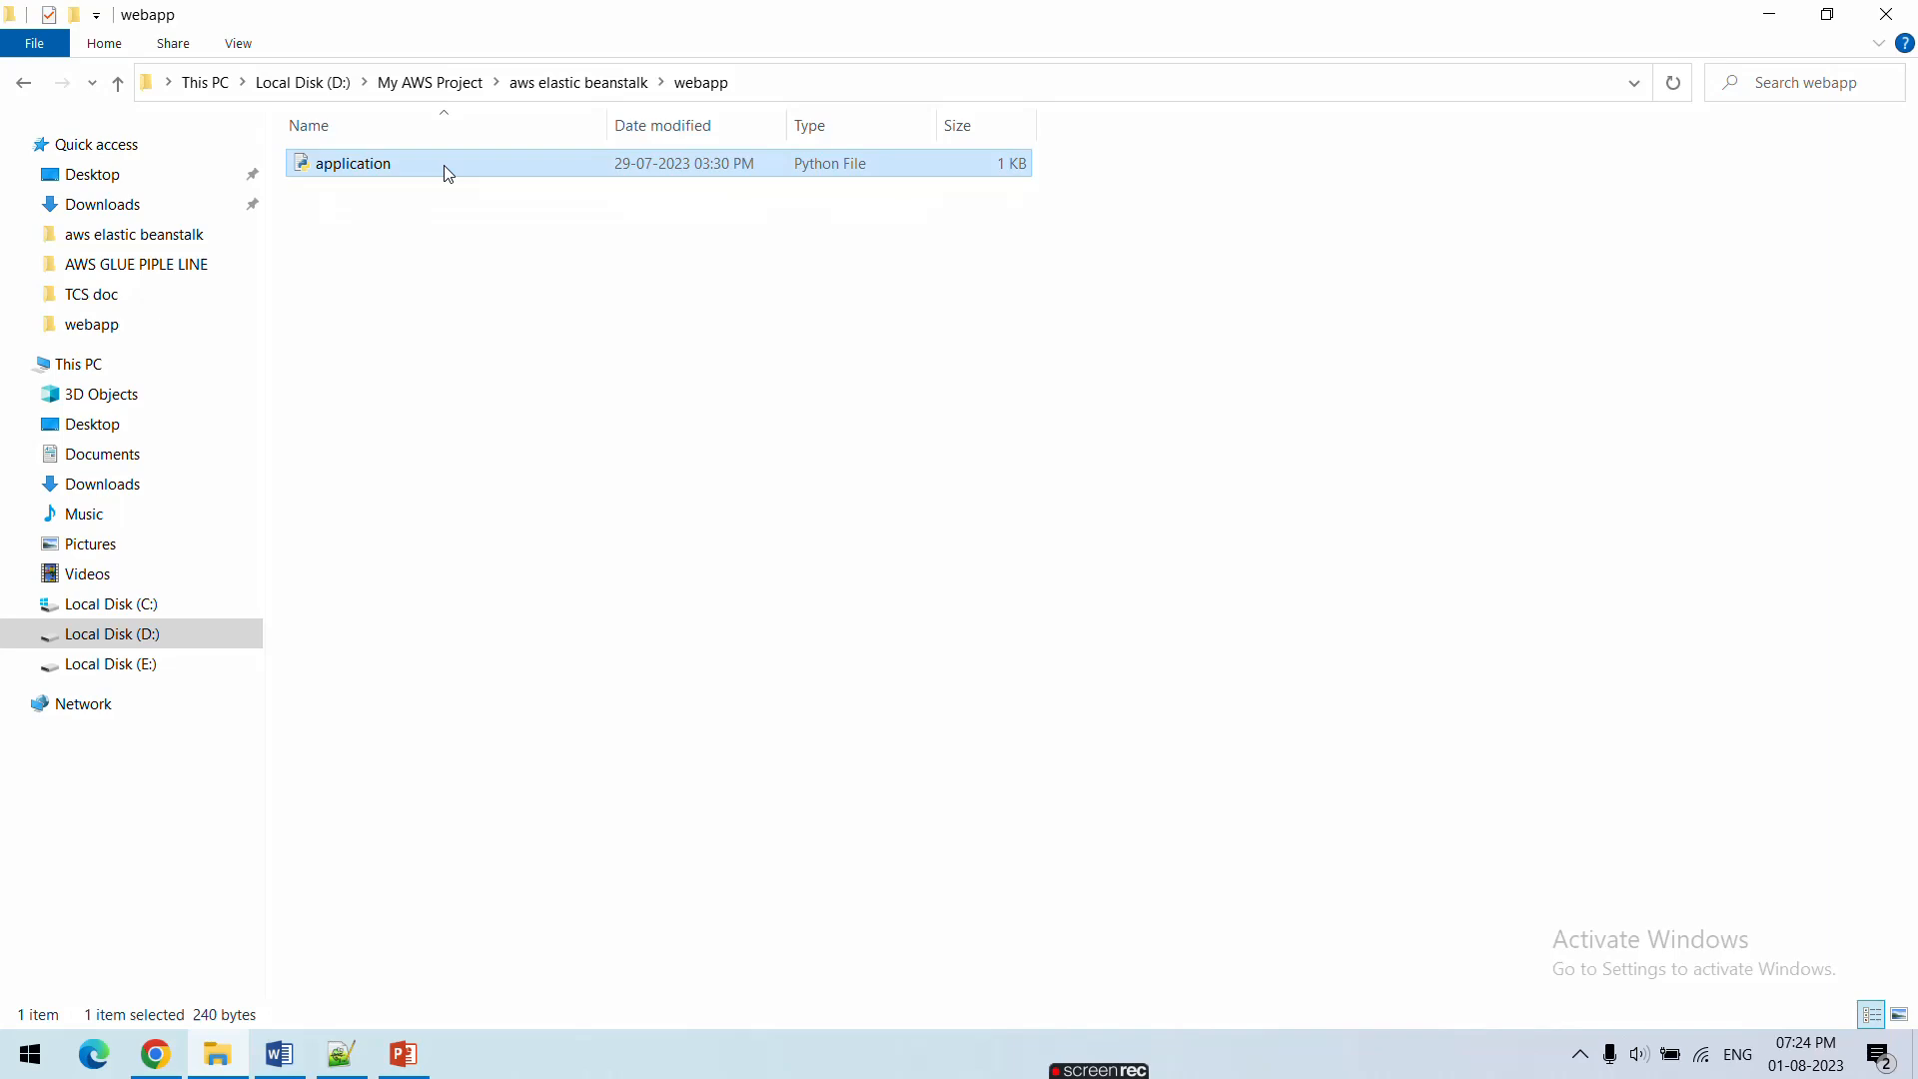
right_click(446, 165)
click(540, 270)
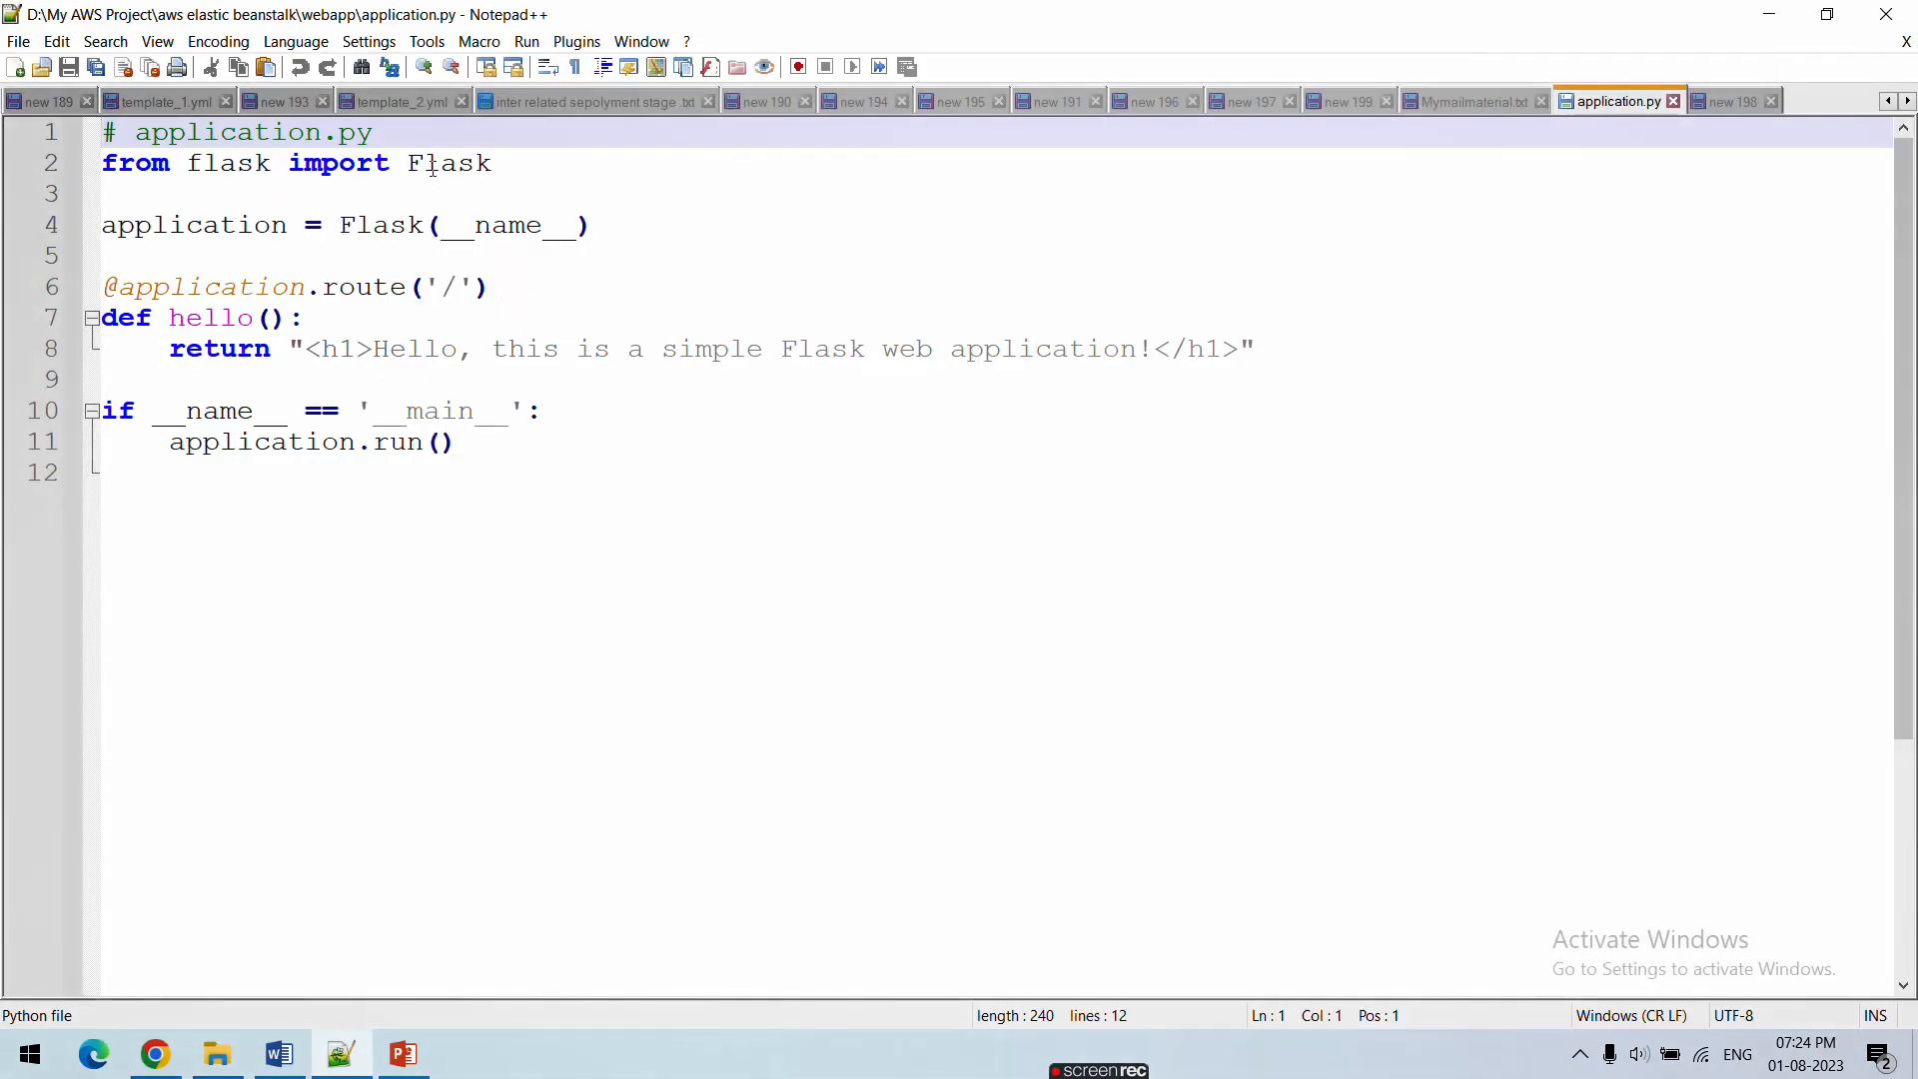
double_click(450, 163)
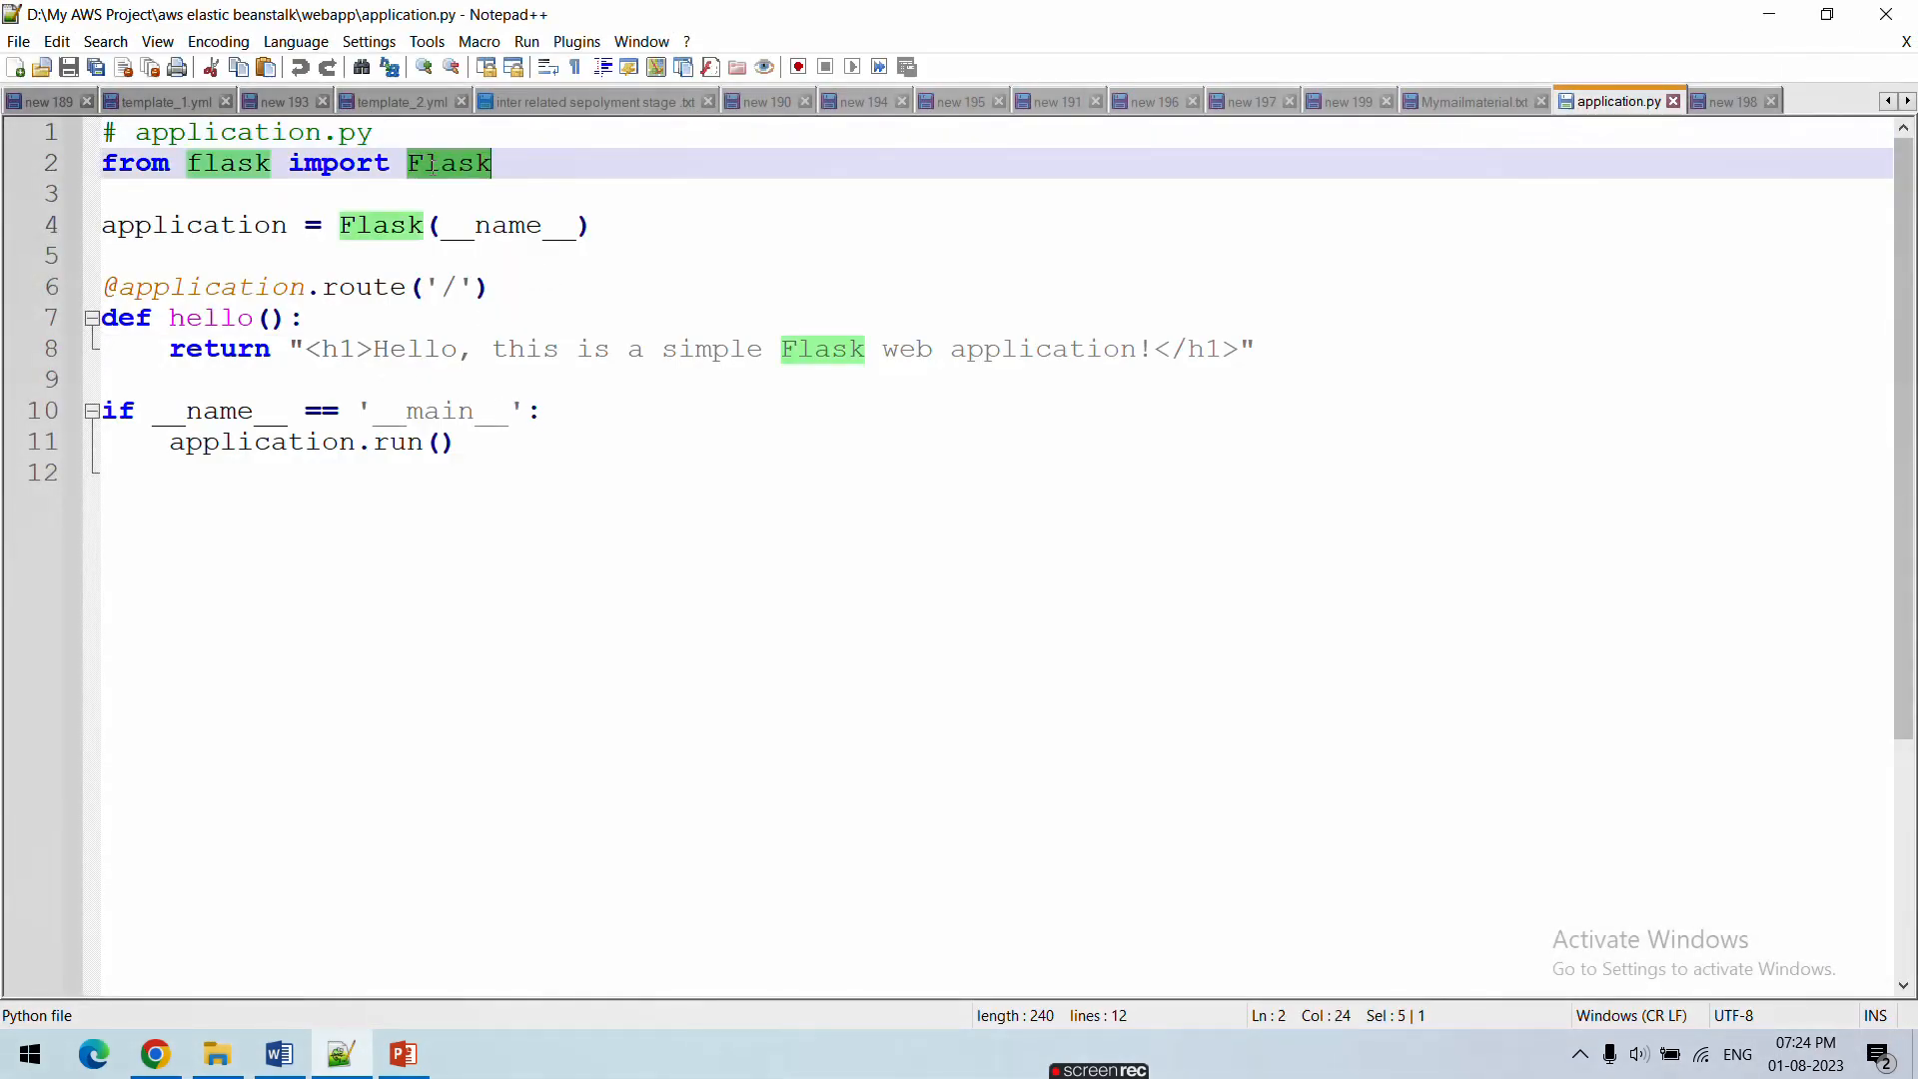
double_click(210, 320)
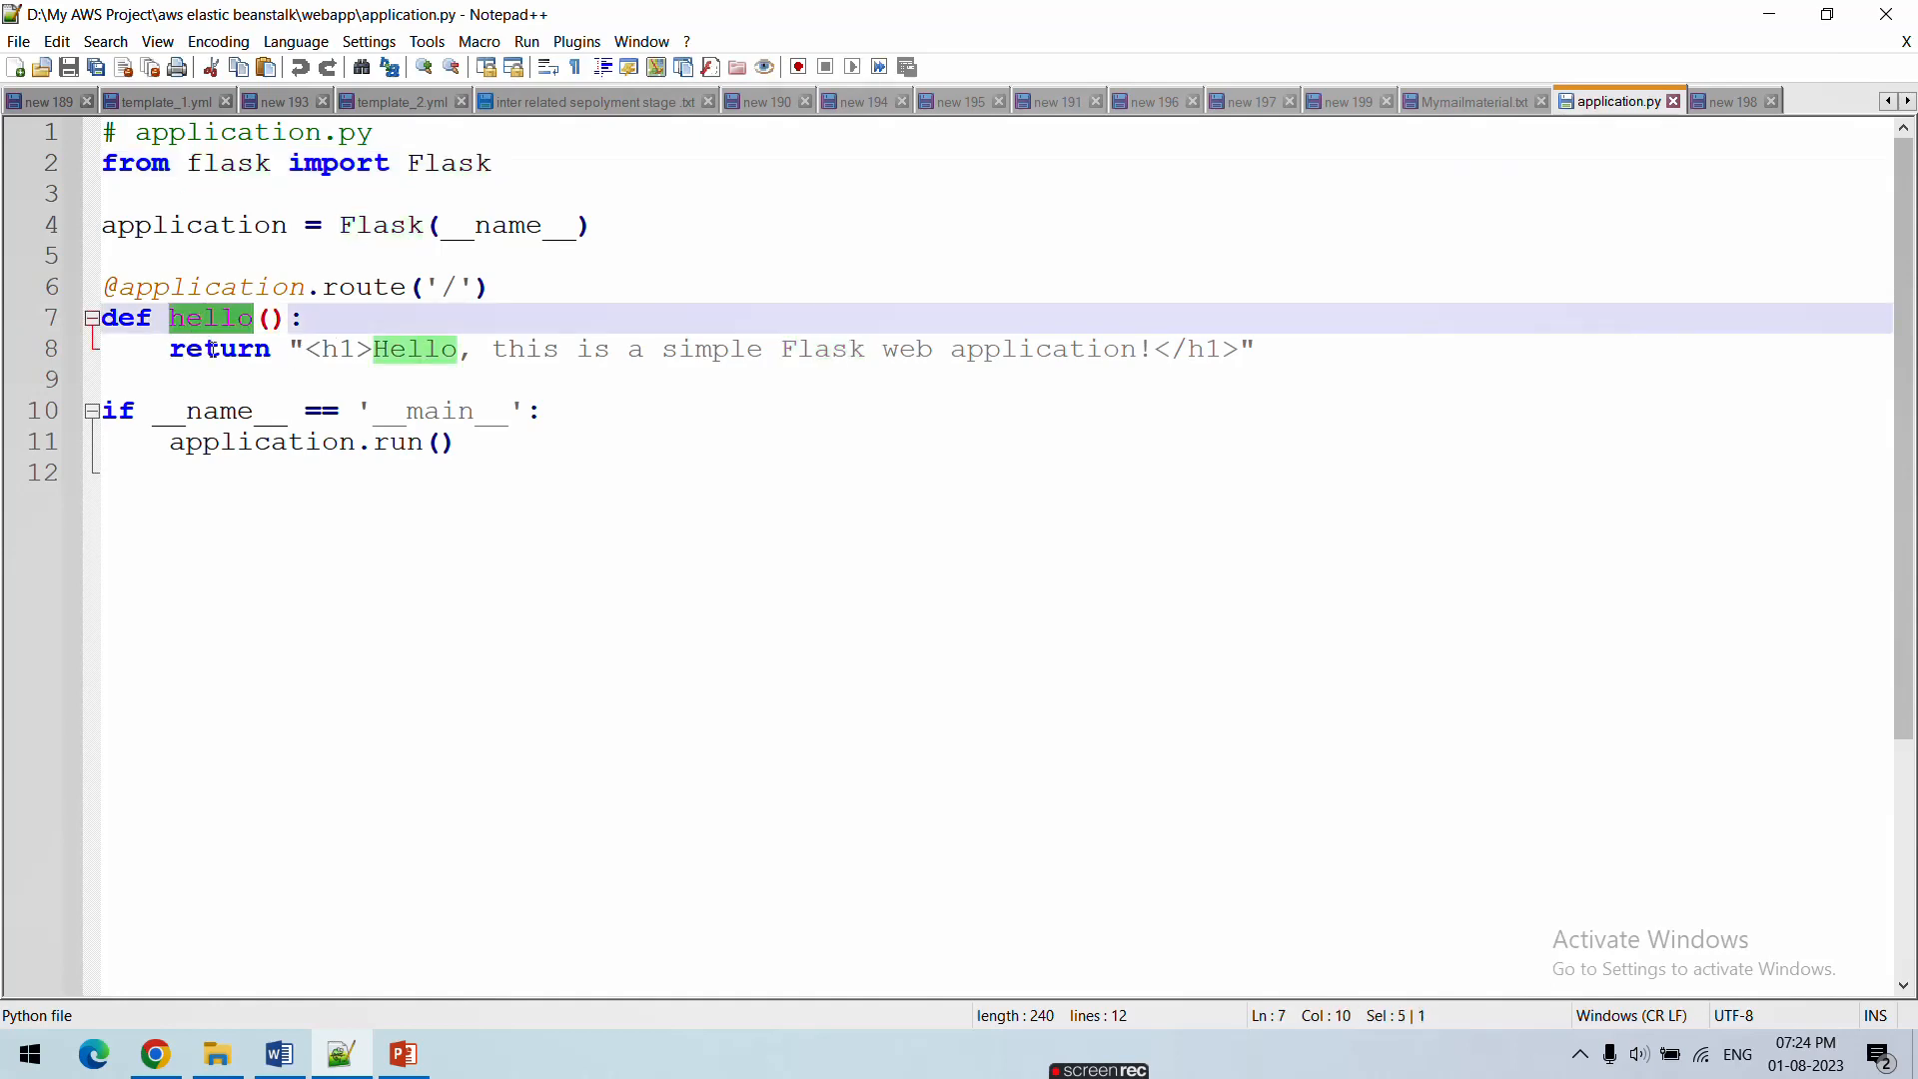
click(491, 350)
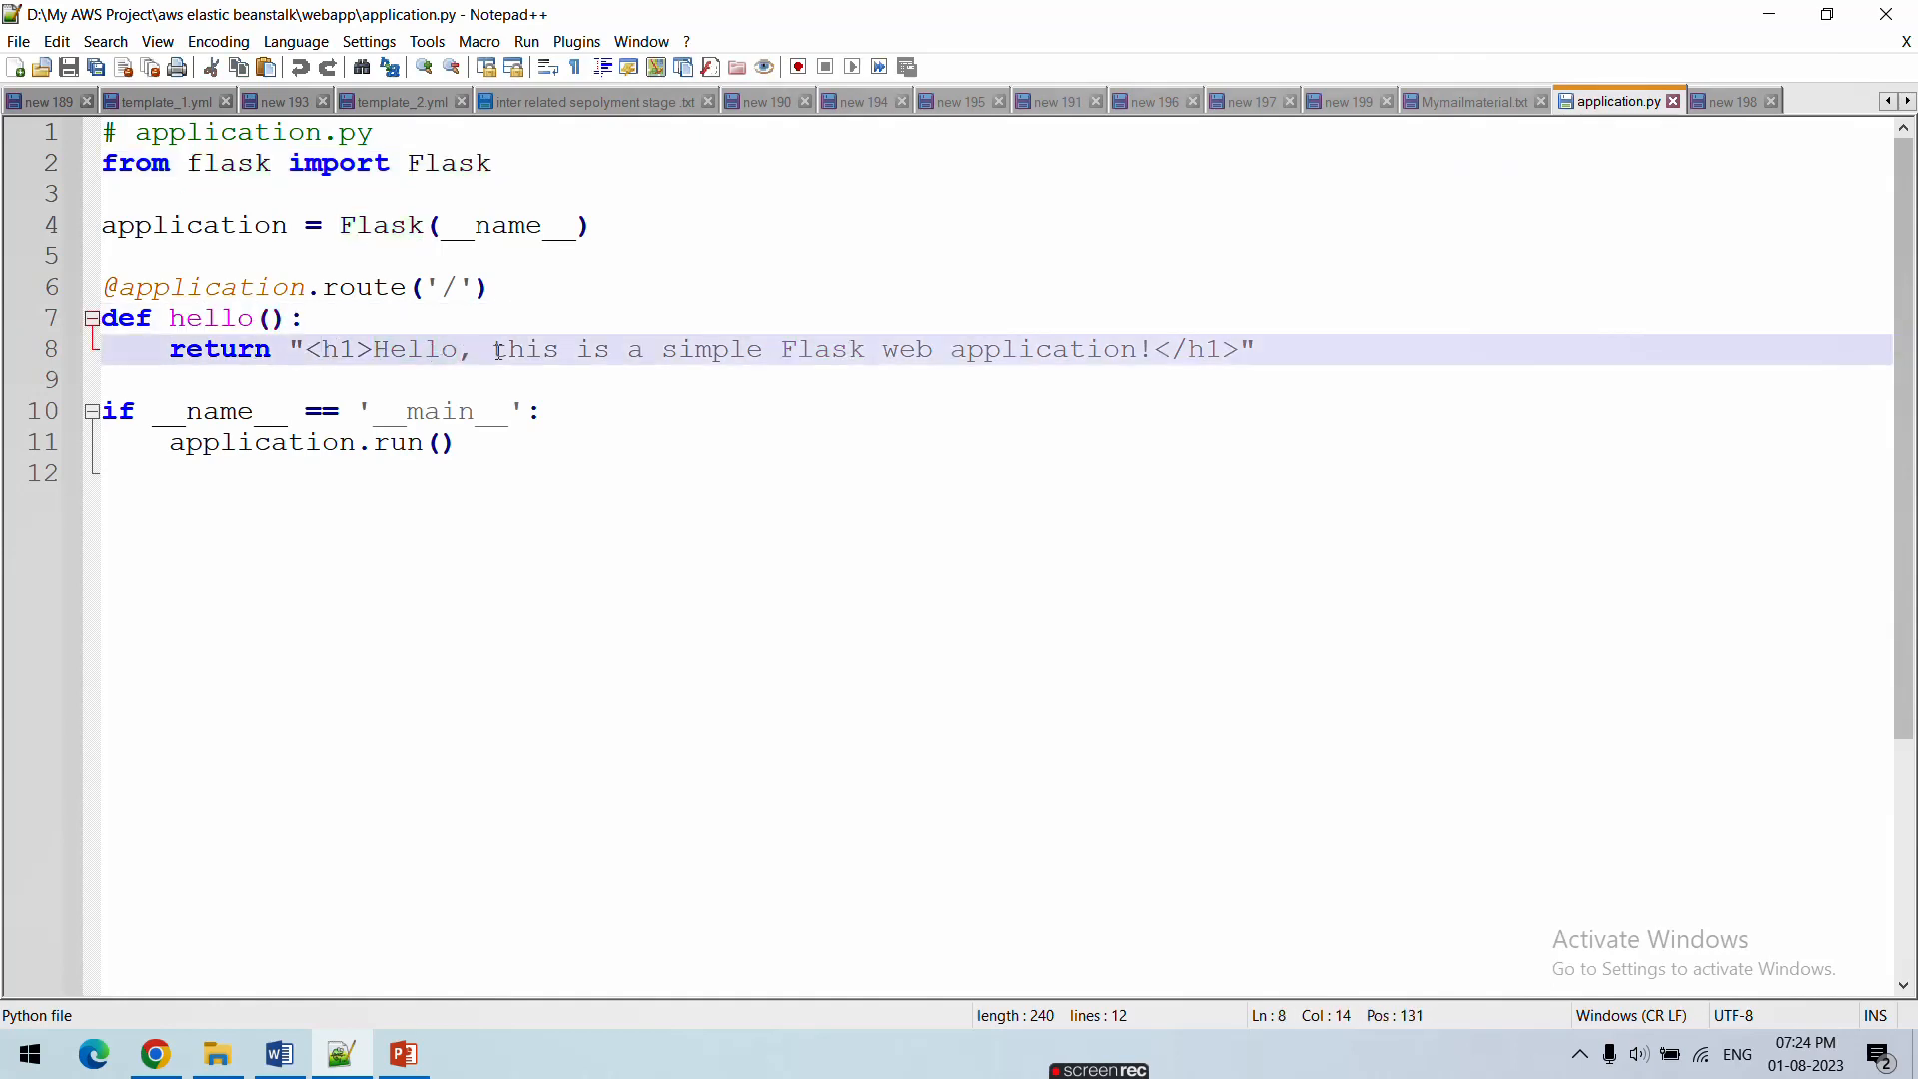
drag(550, 351, 1144, 339)
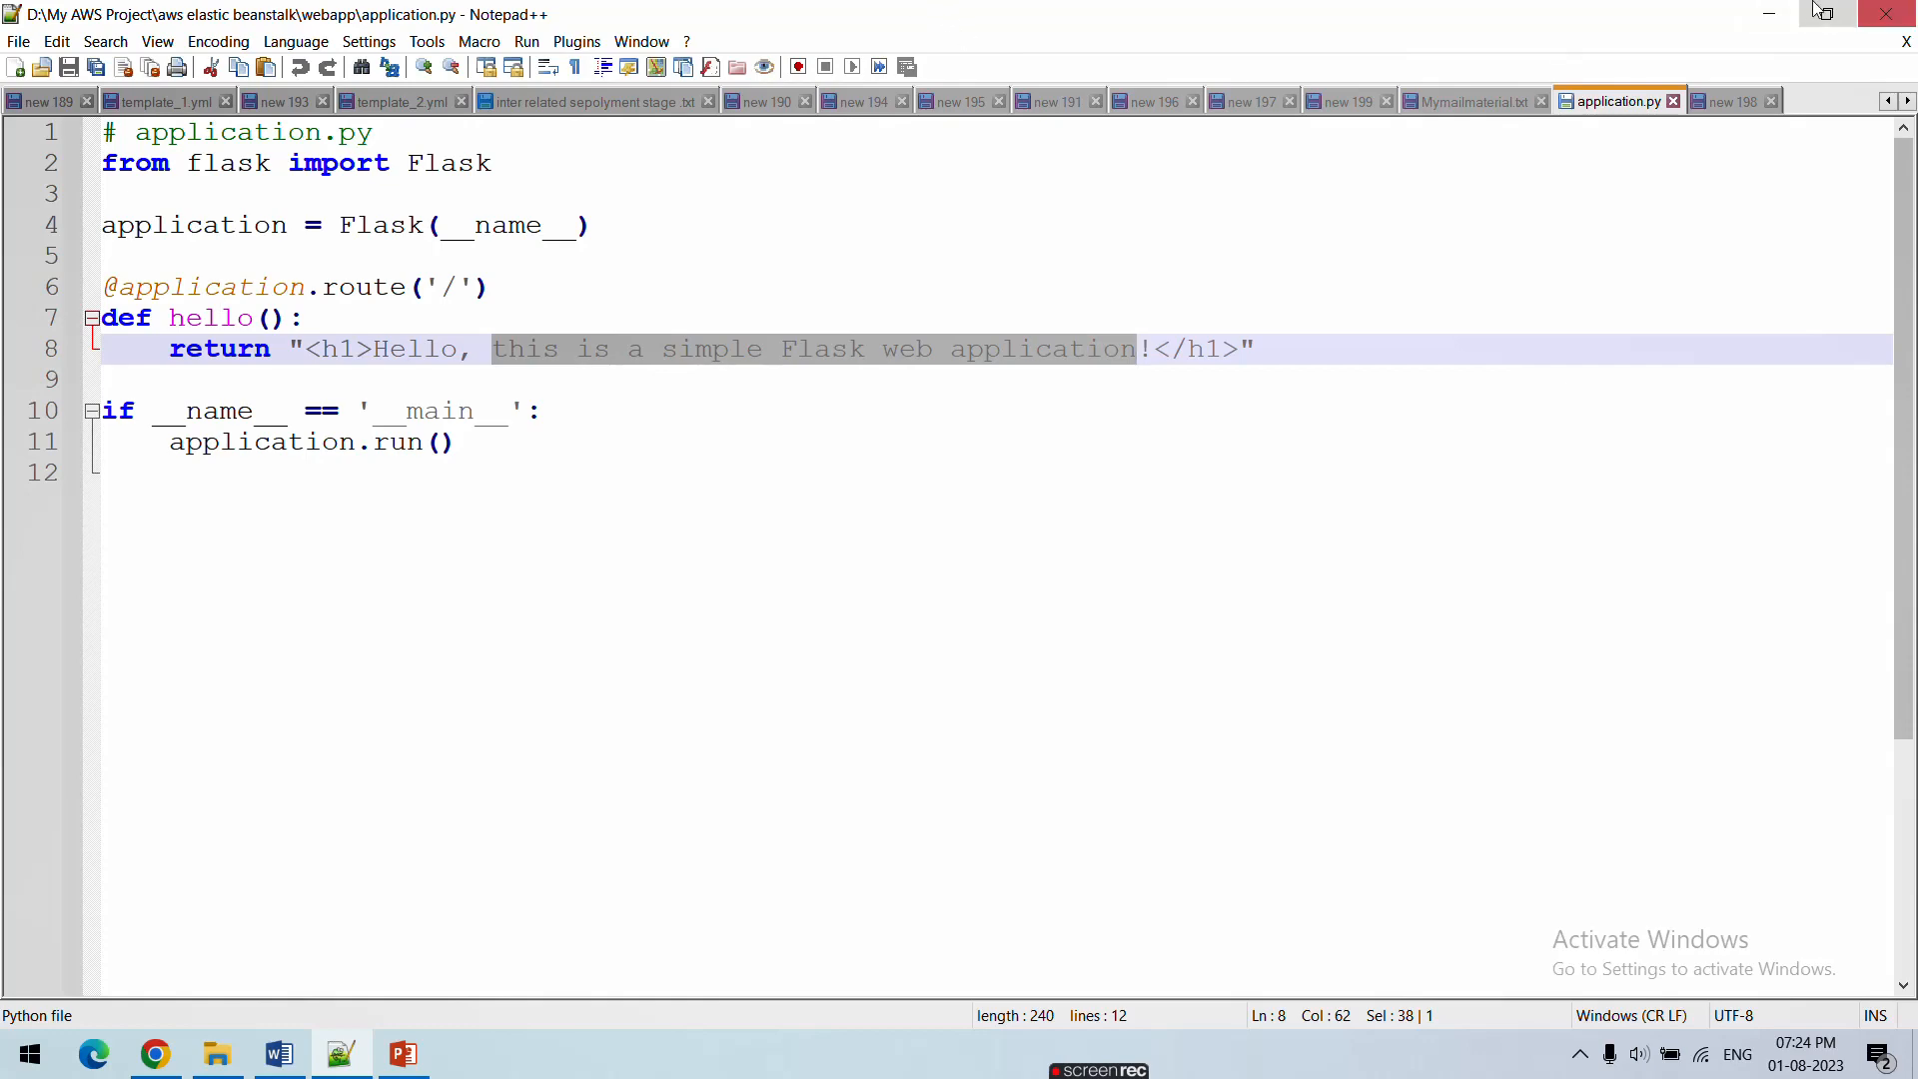
click(1780, 10)
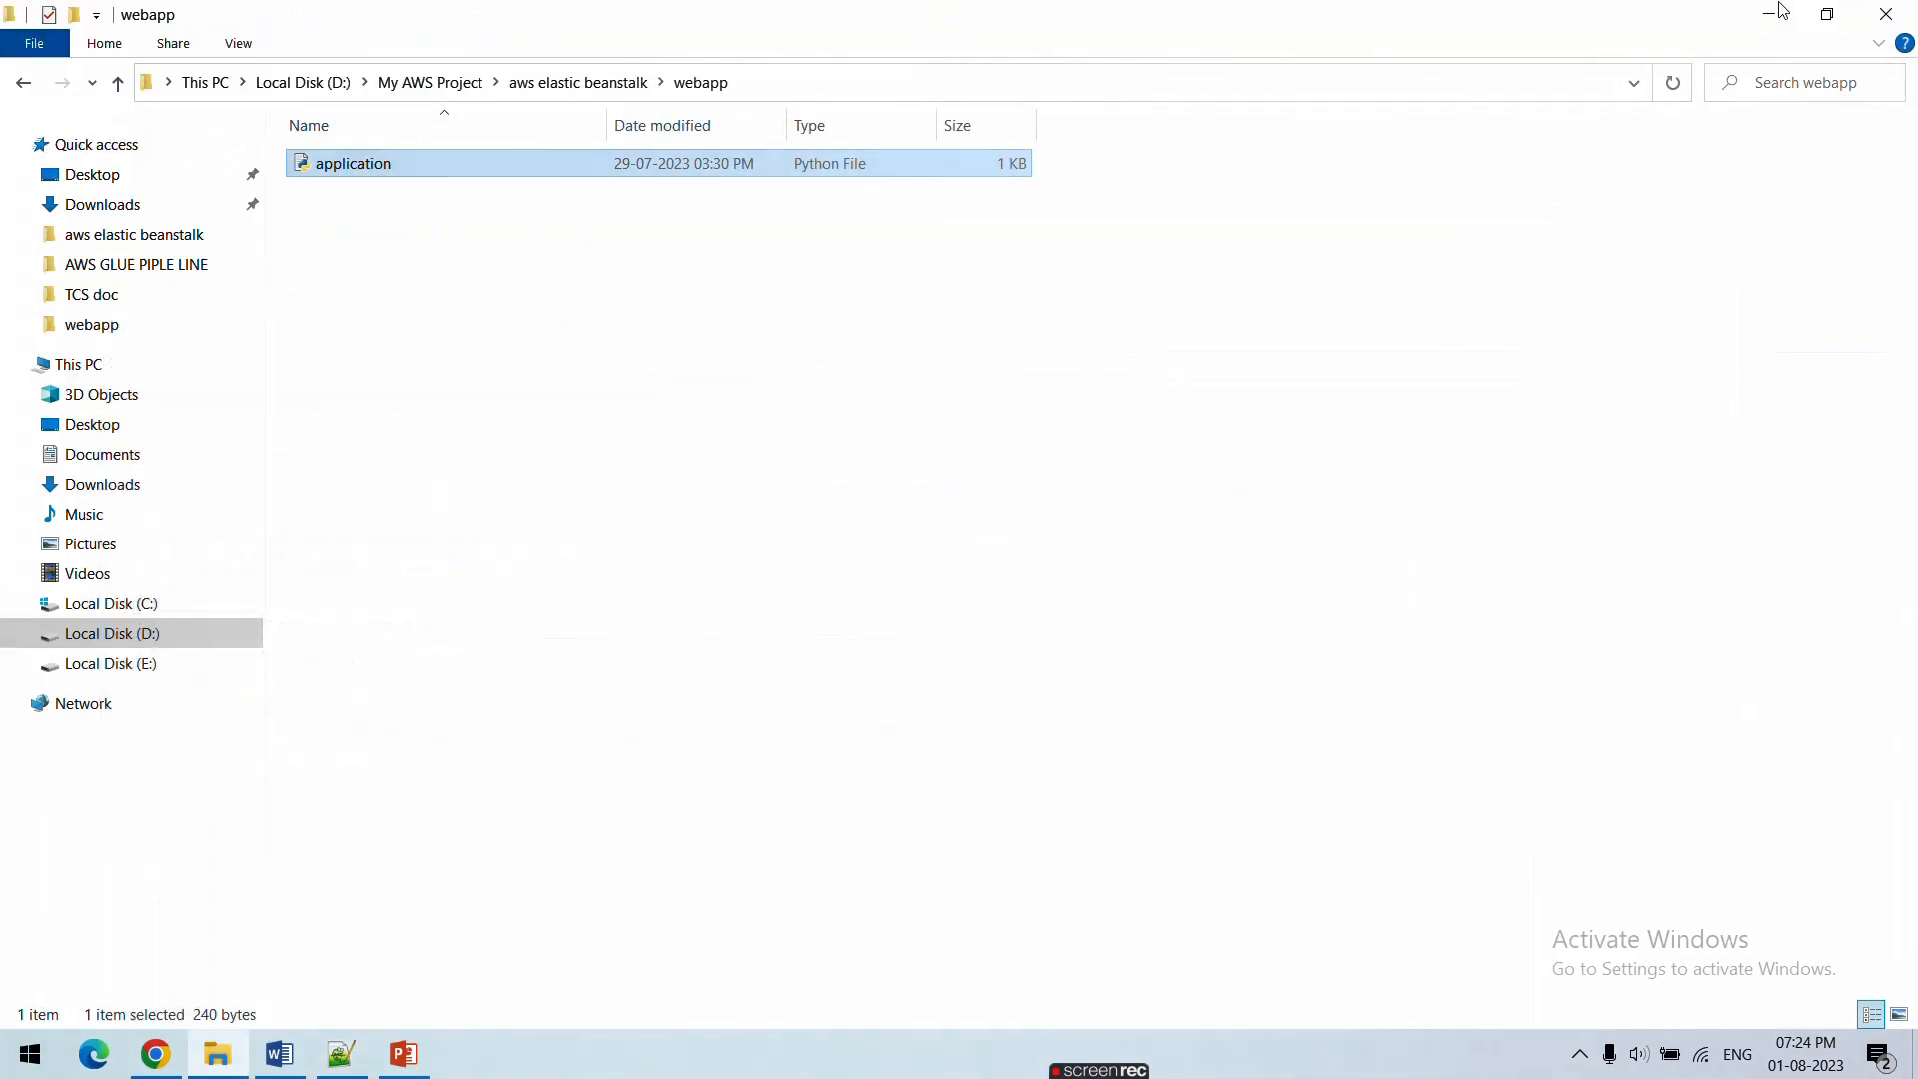
click(666, 315)
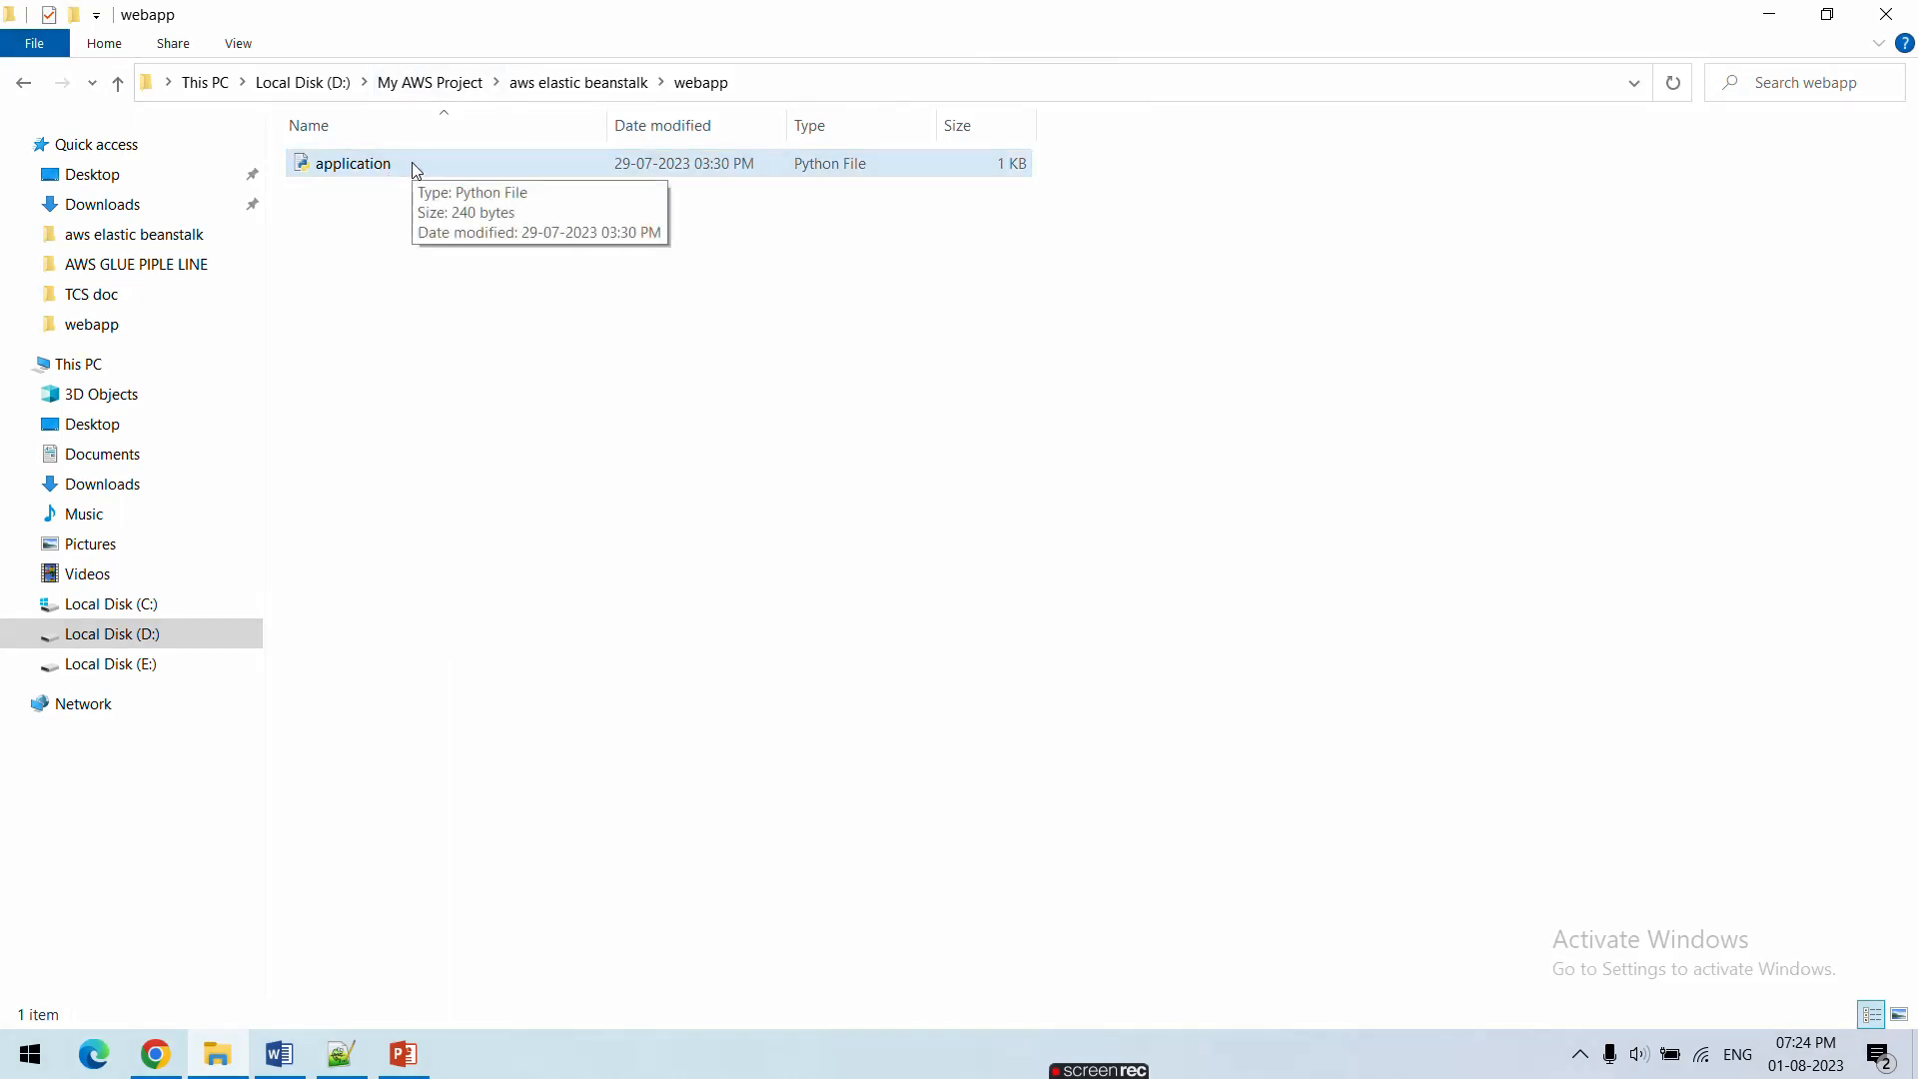
Review the PYTHONPATH value saved in the unsaved Notepad++ document, particularly its bin folder, and return to the webapp folder
click(340, 1054)
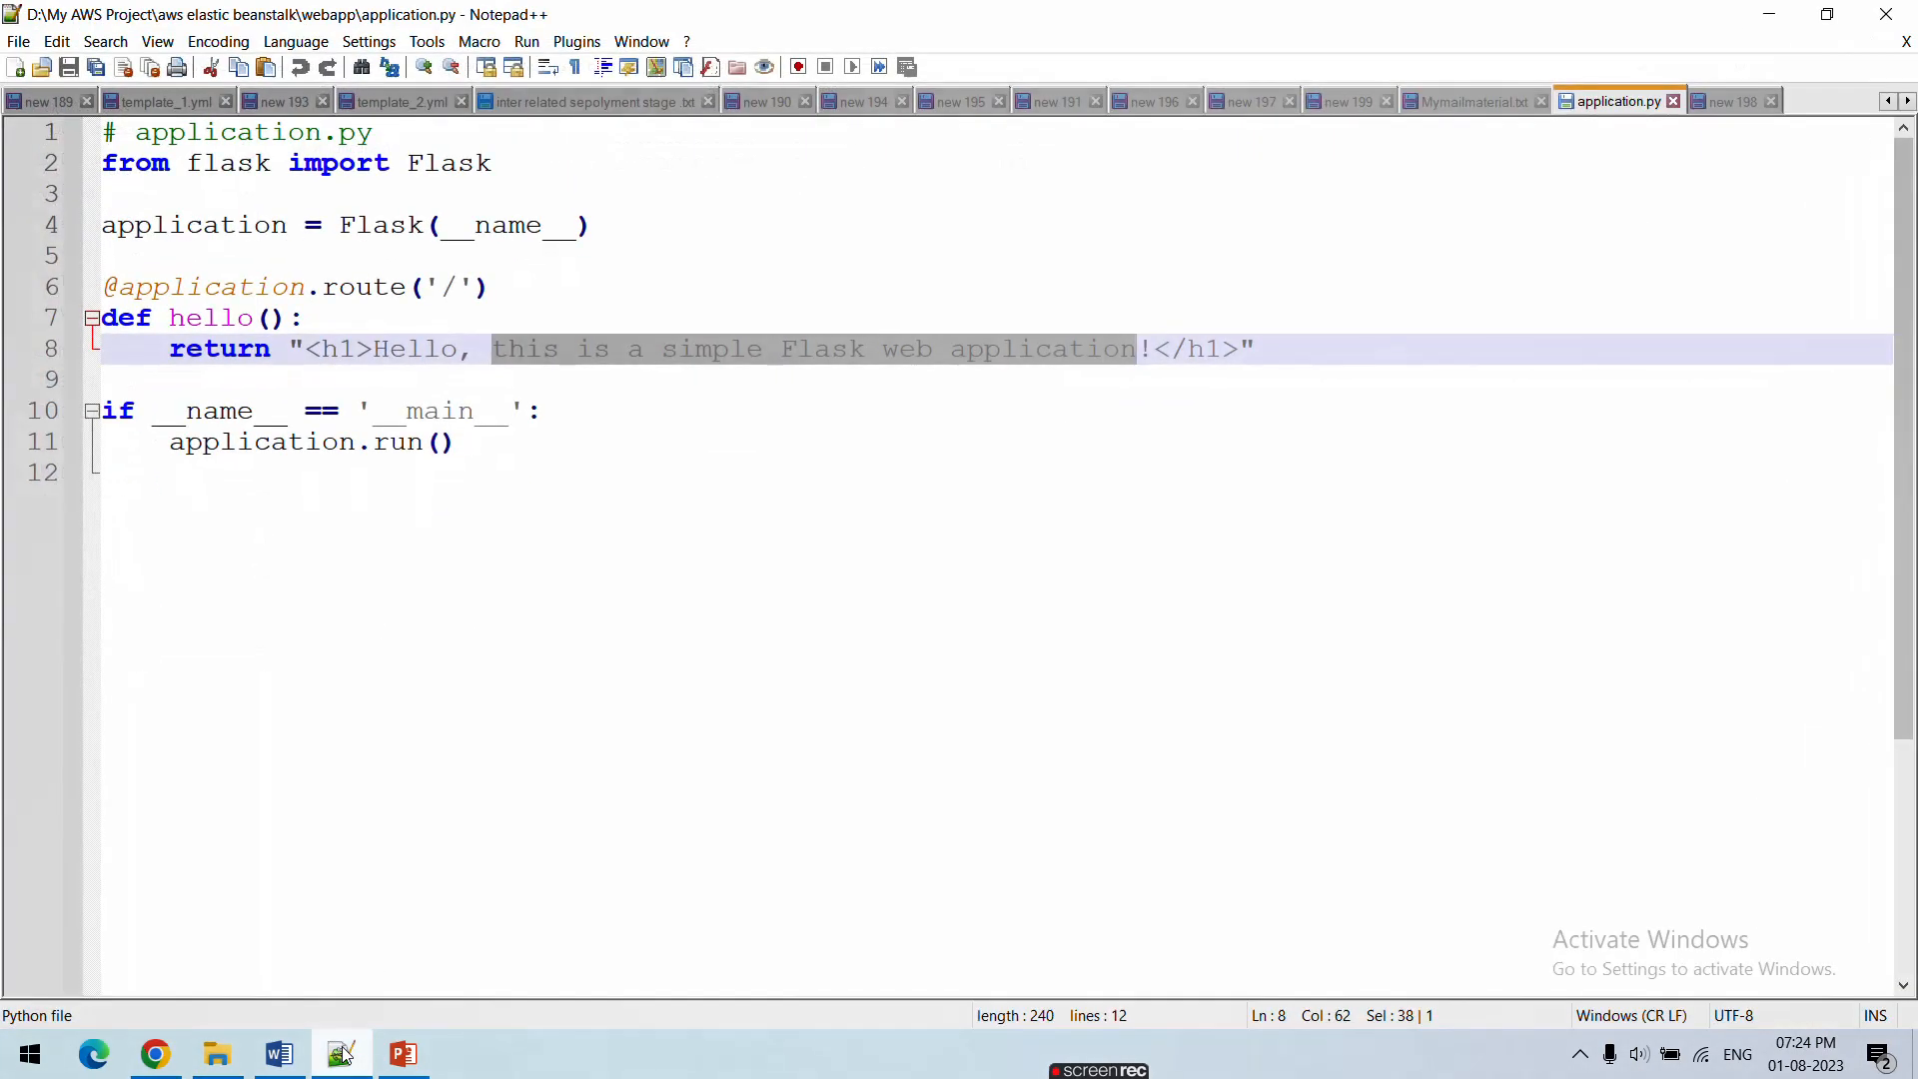
click(1735, 102)
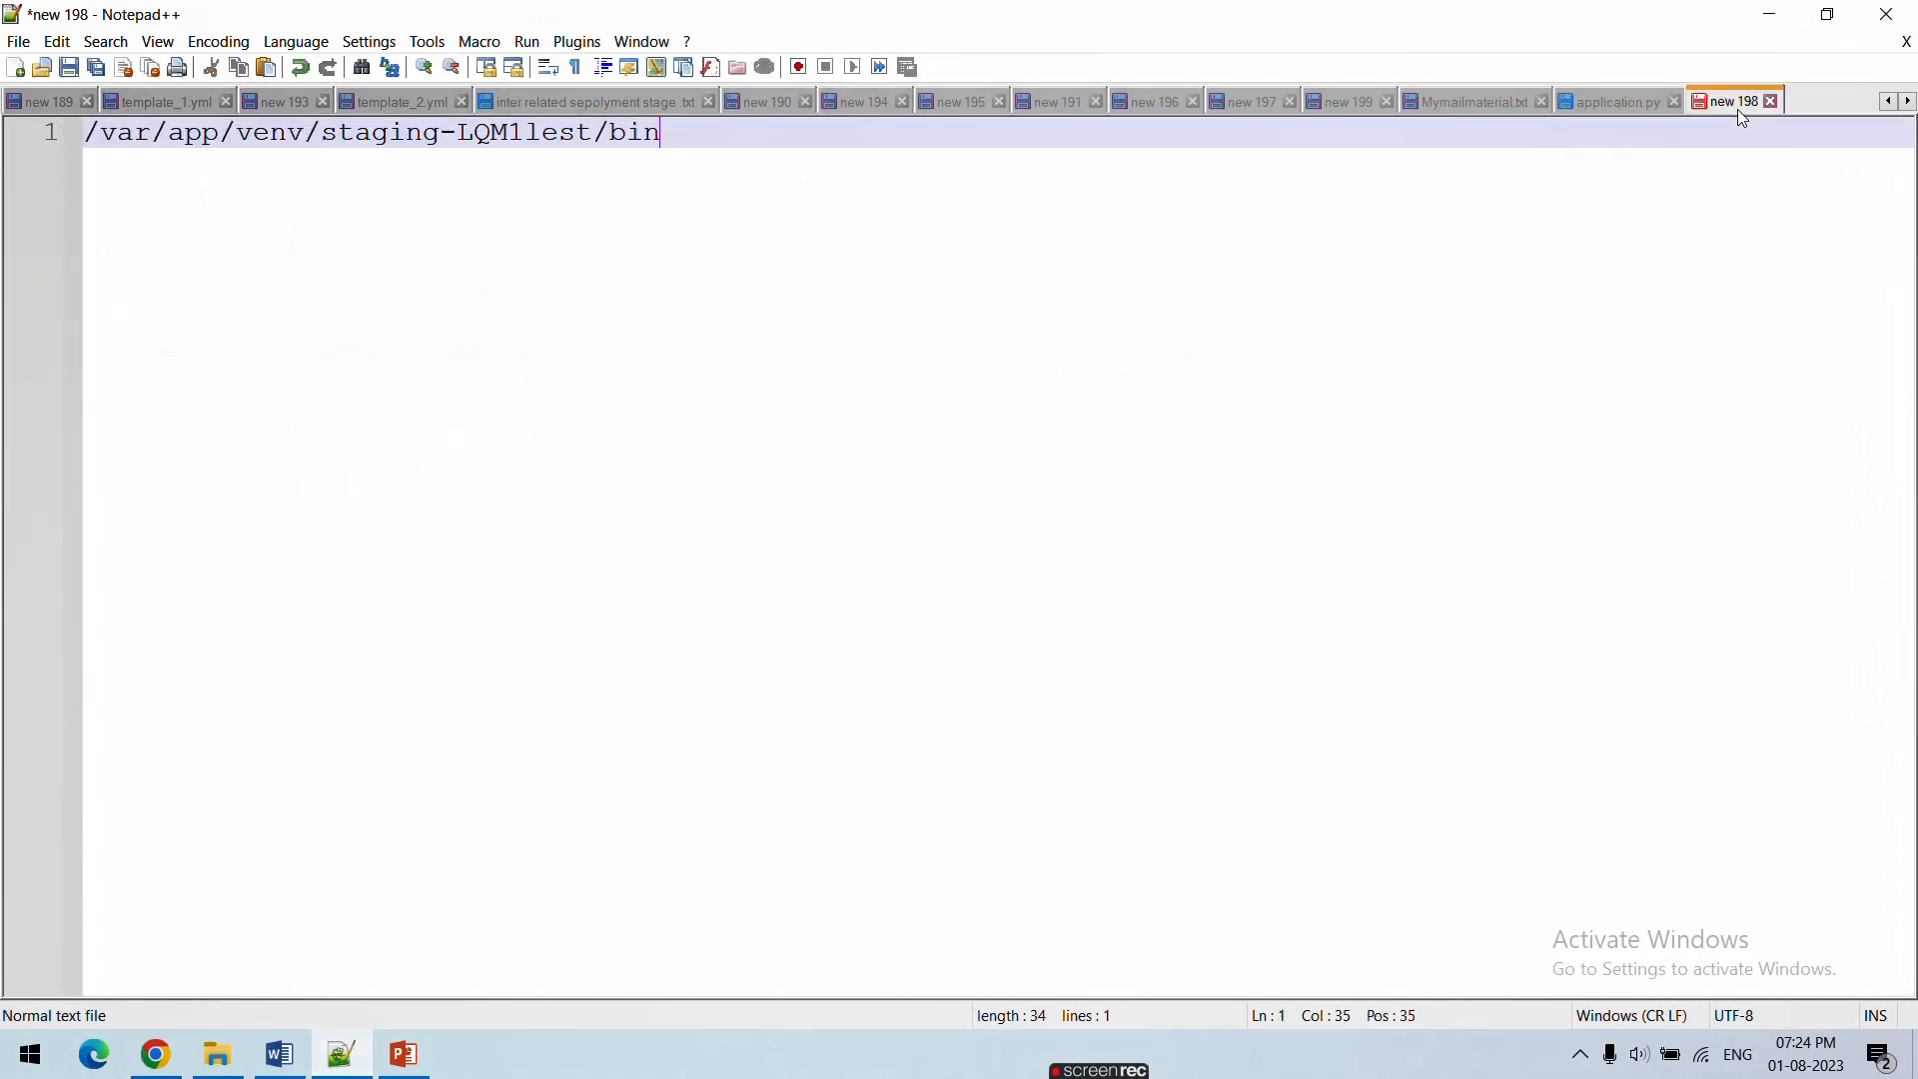
triple_click(729, 140)
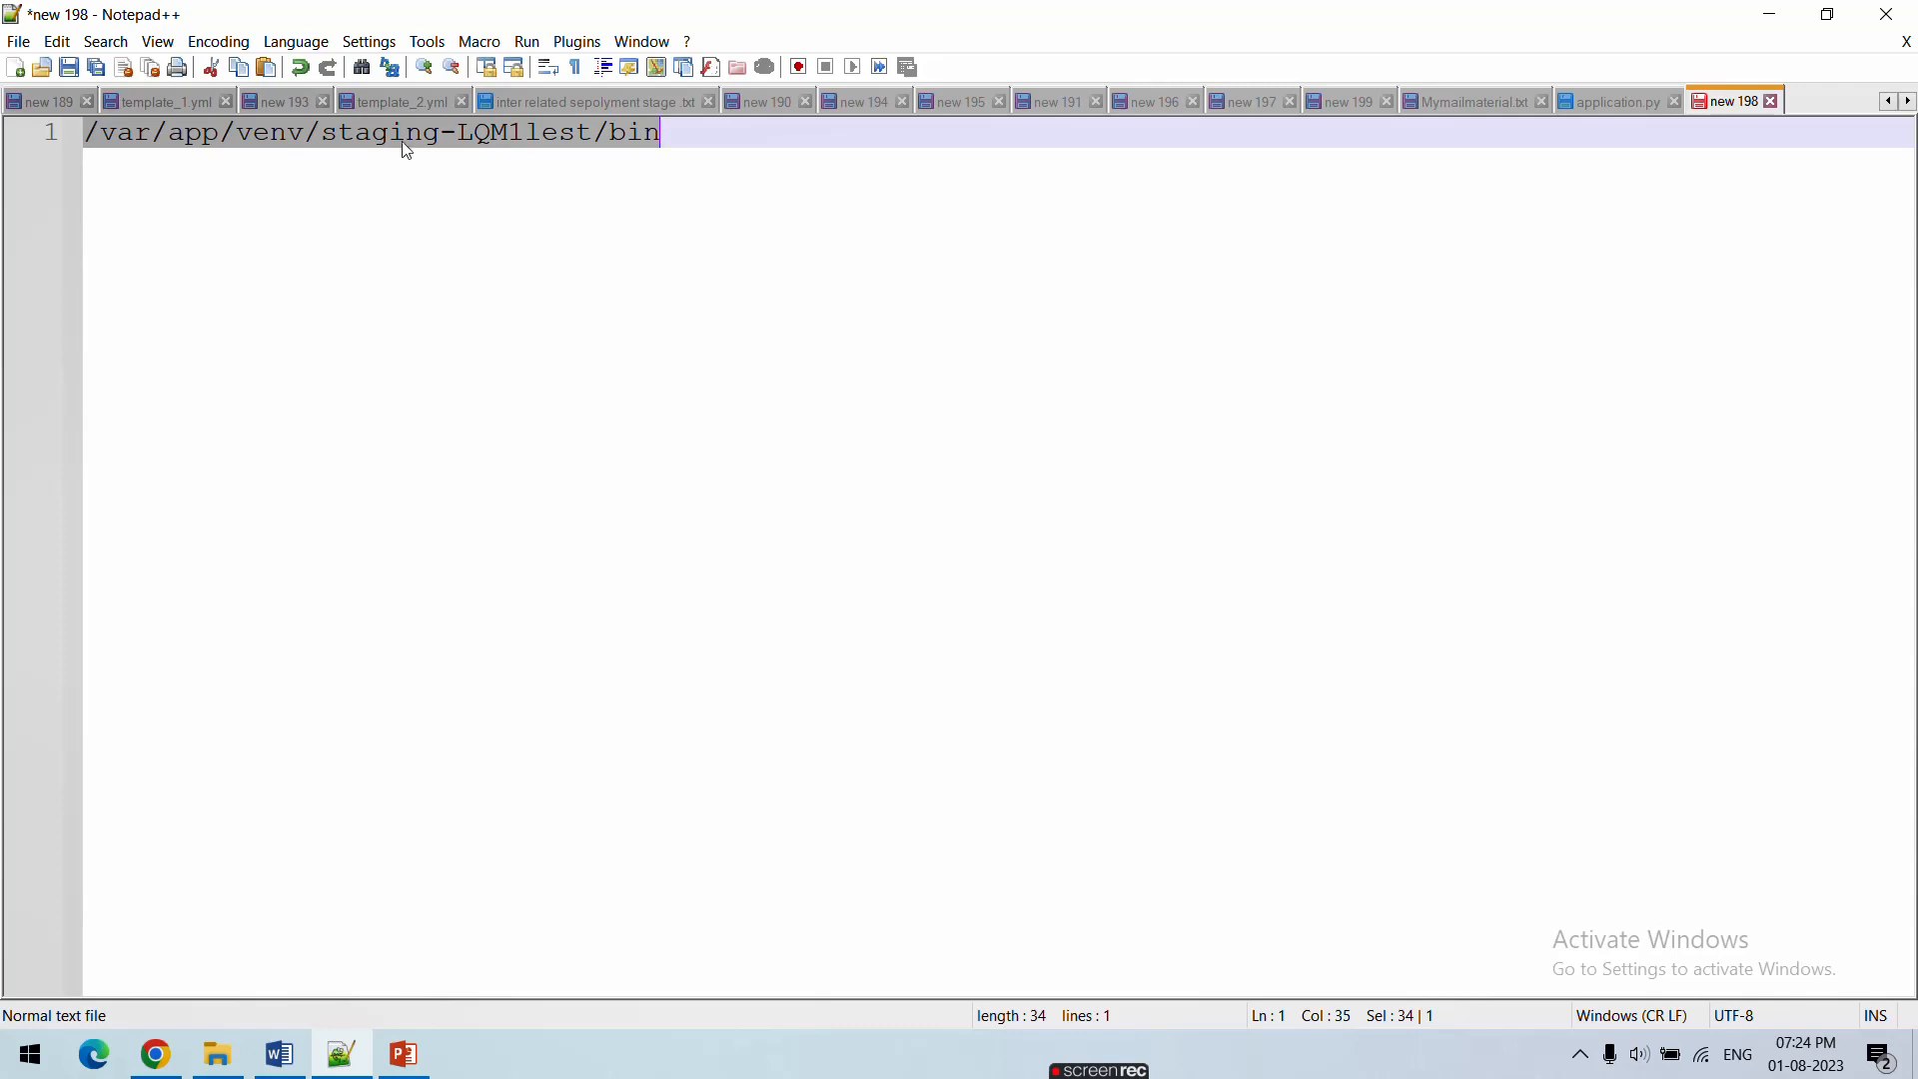
click(501, 156)
double_click(500, 156)
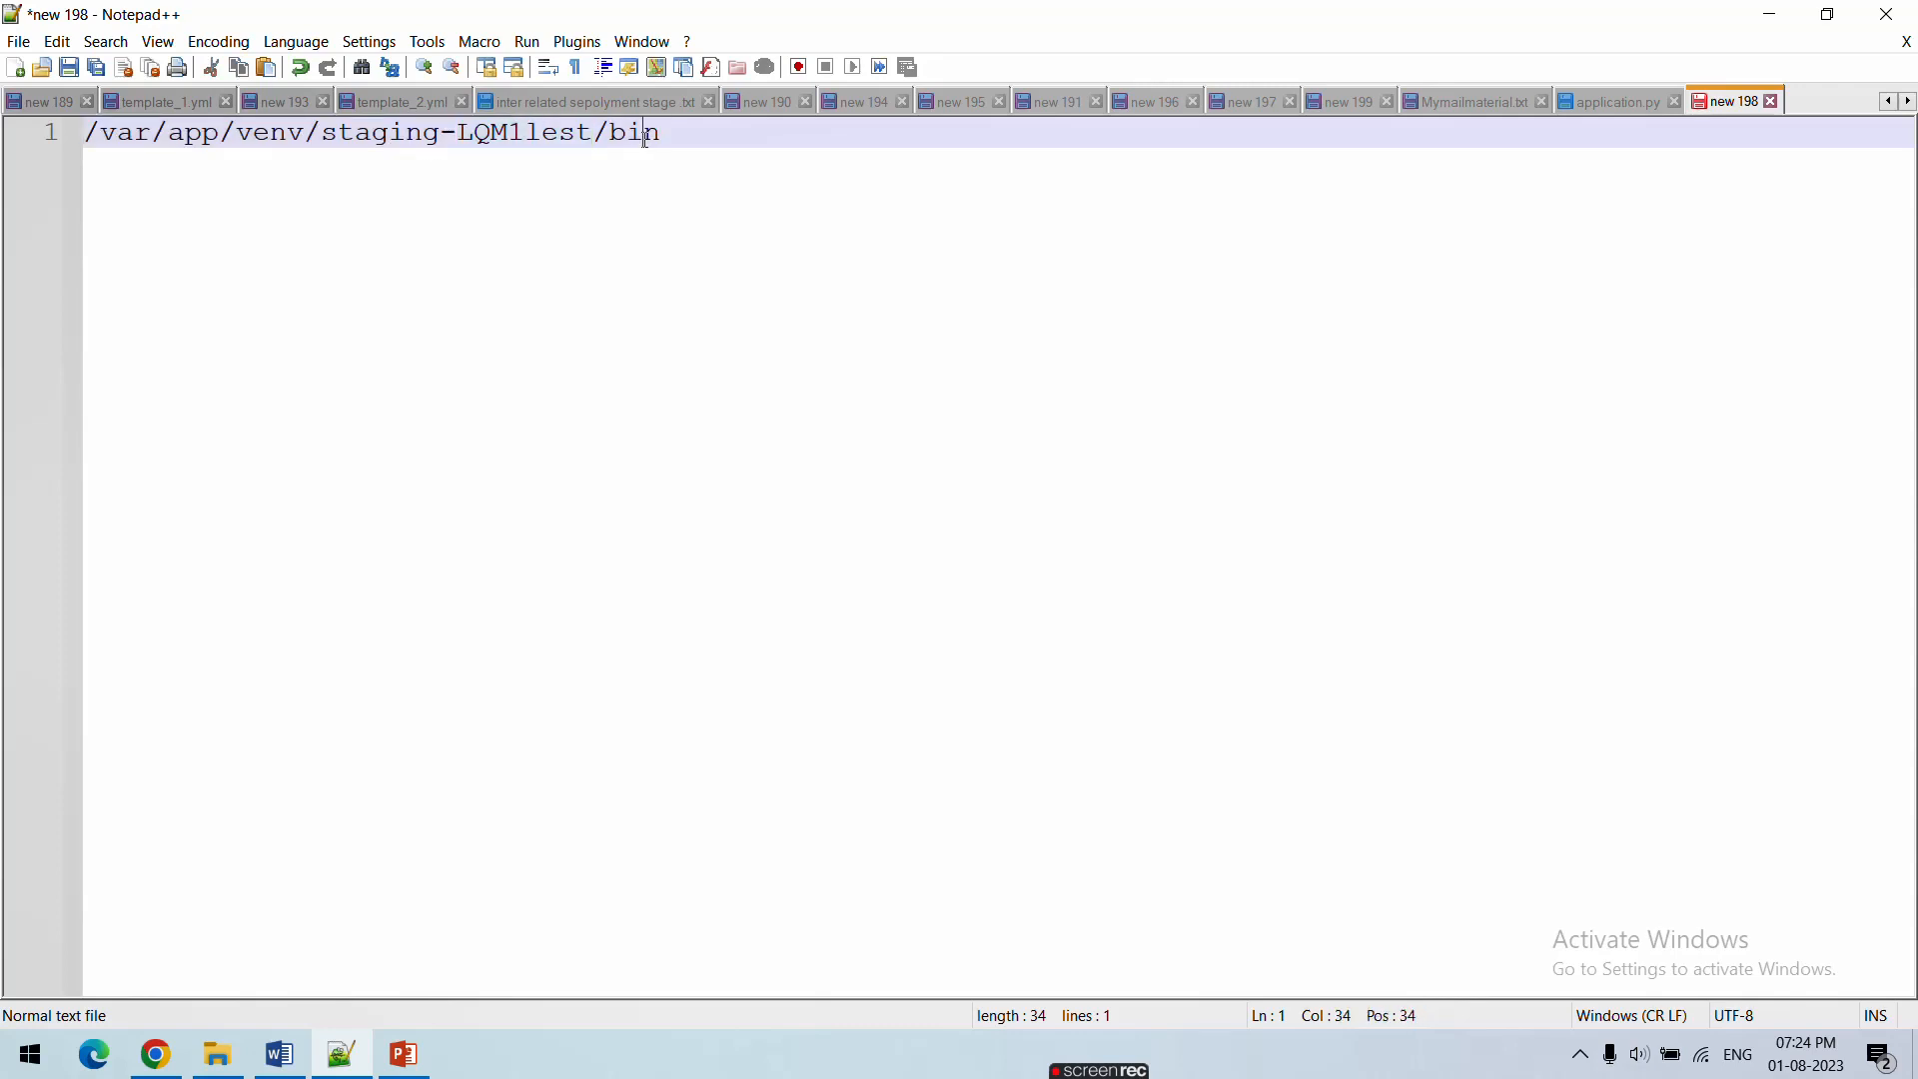
double_click(635, 133)
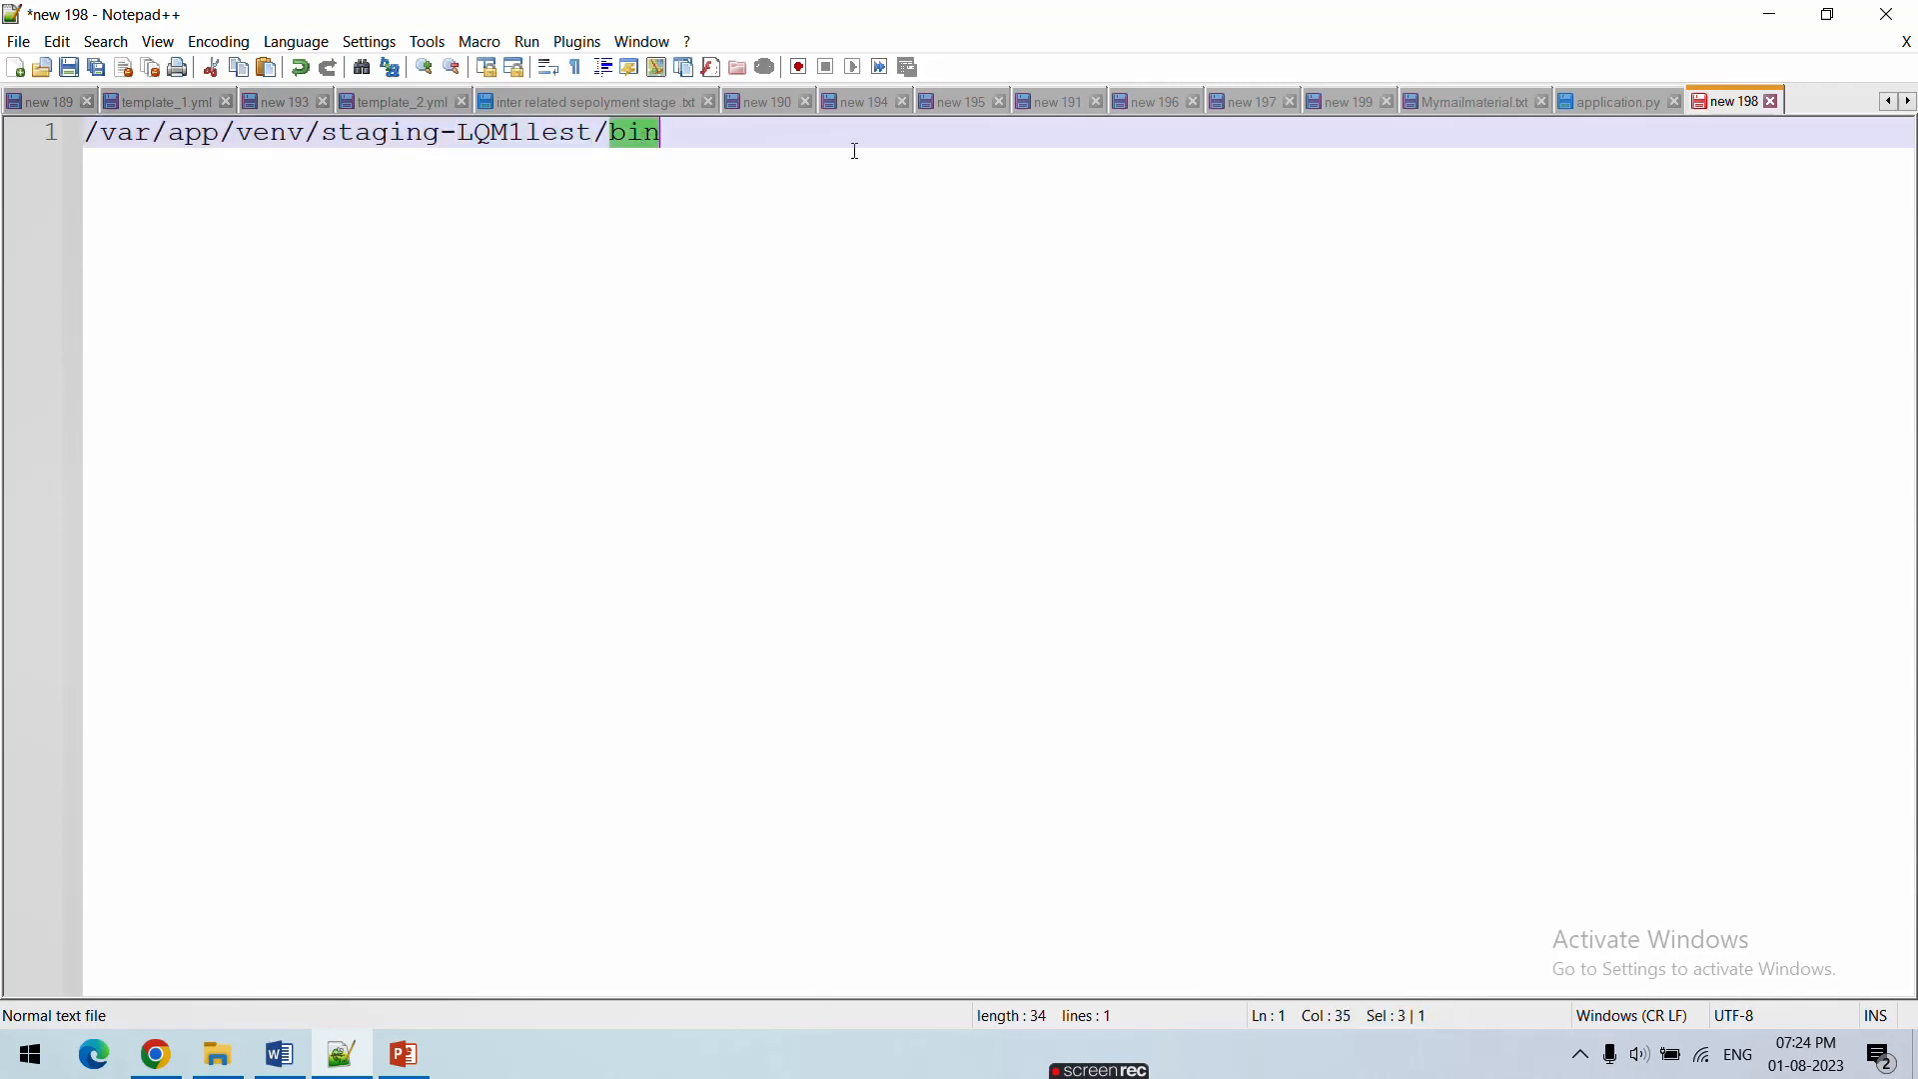
click(1769, 13)
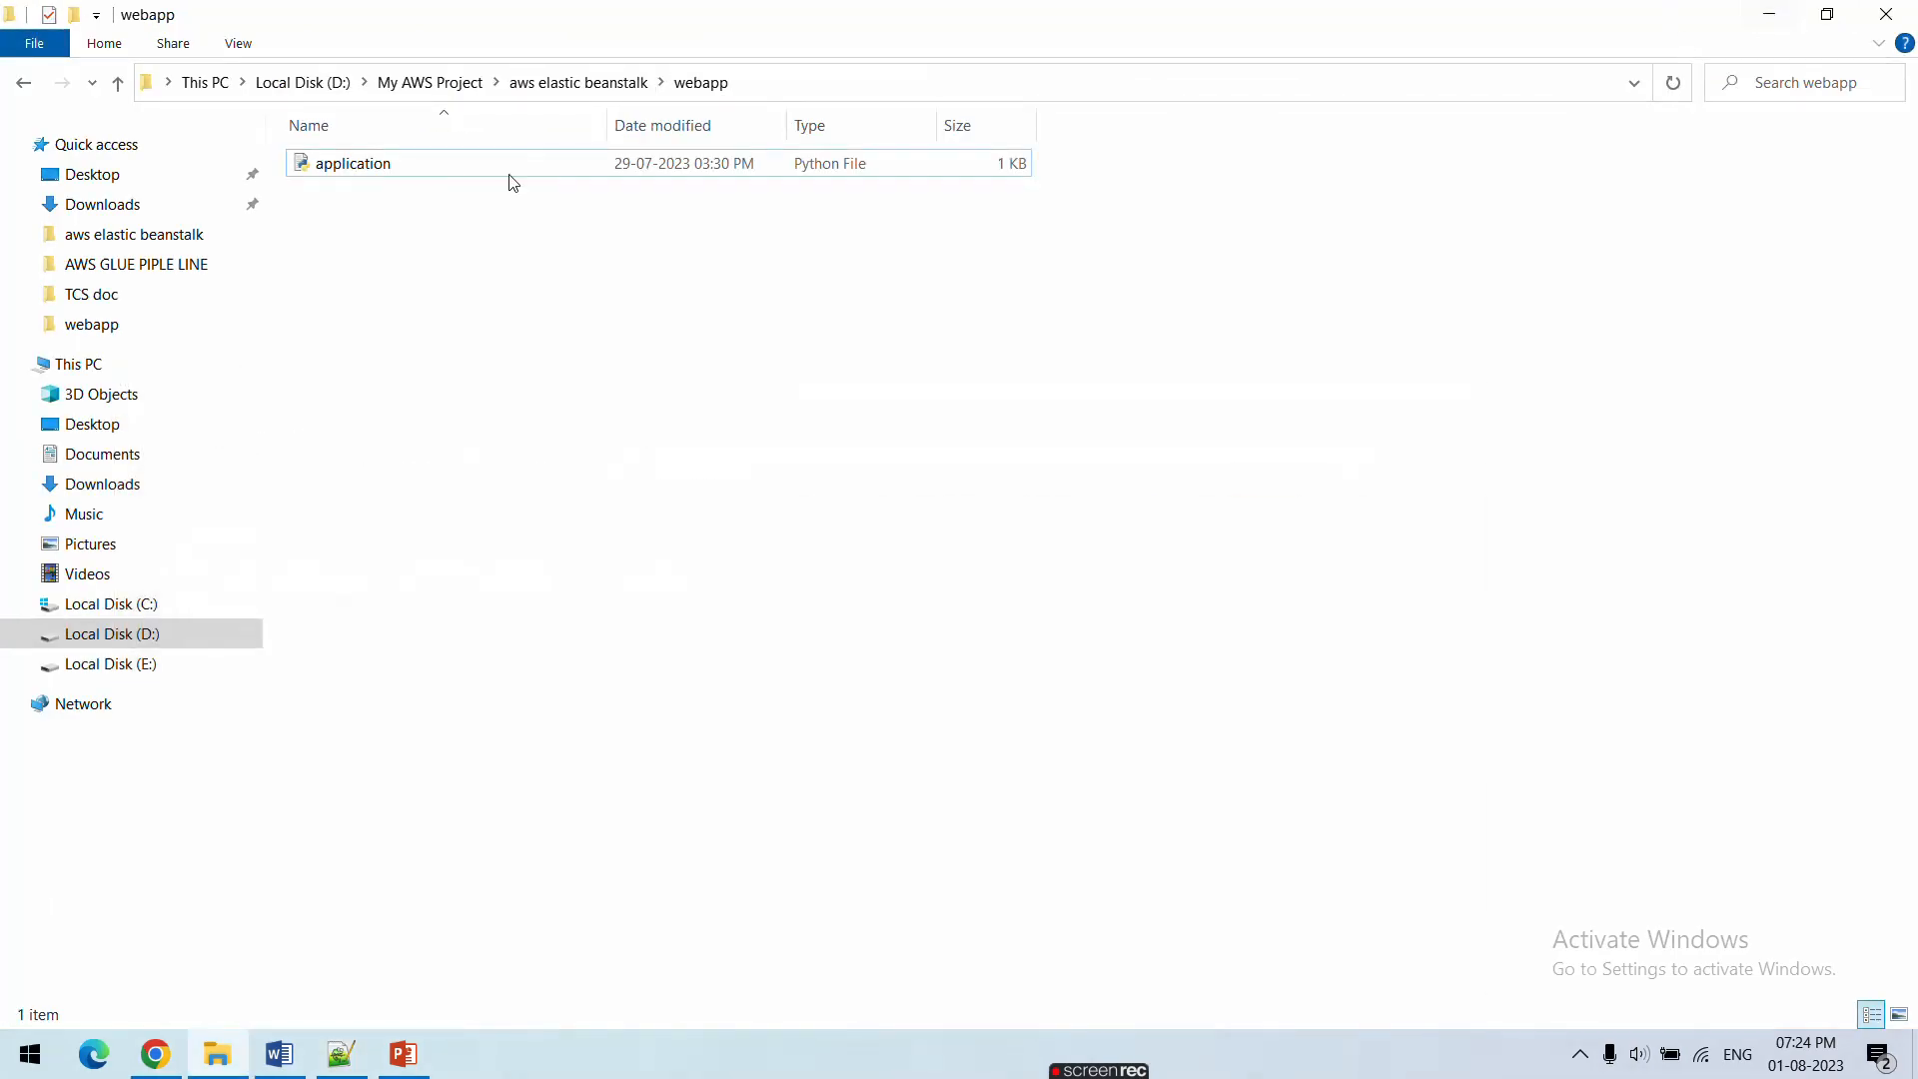
click(392, 163)
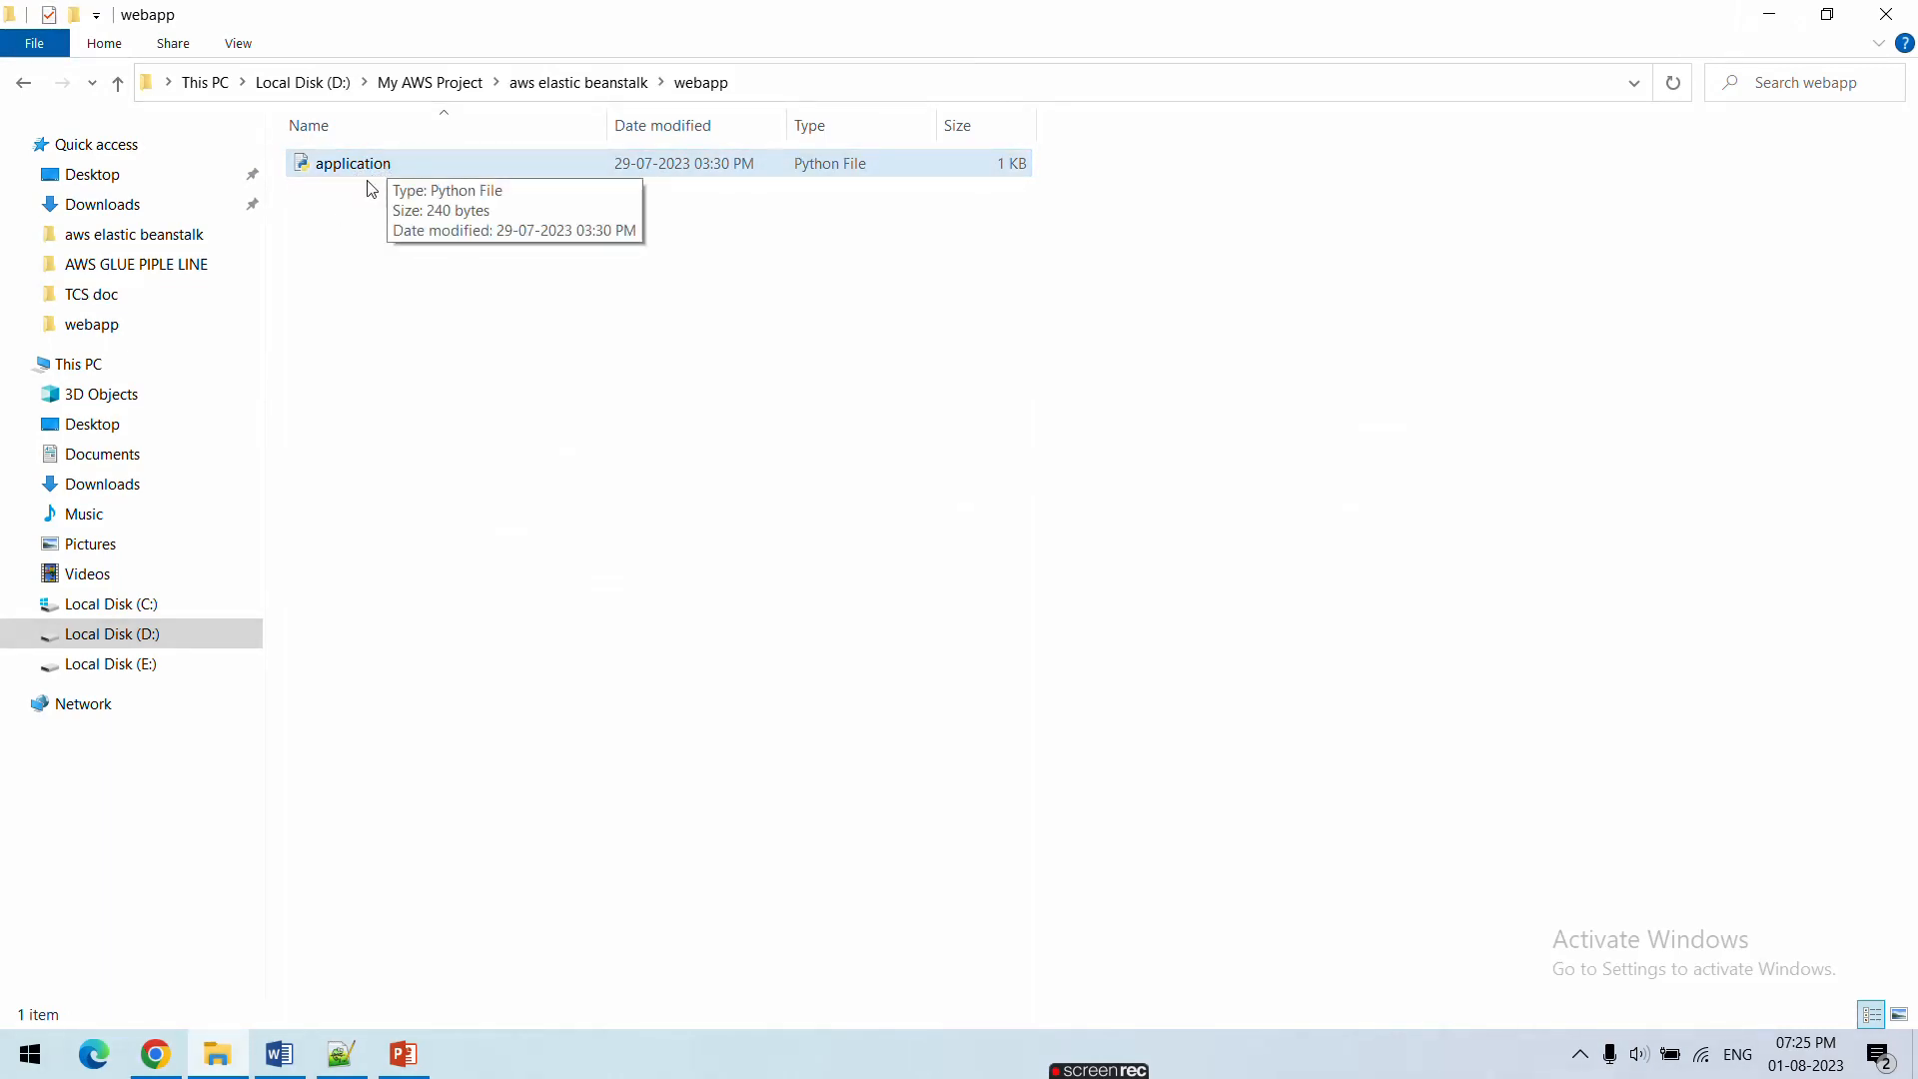
click(366, 311)
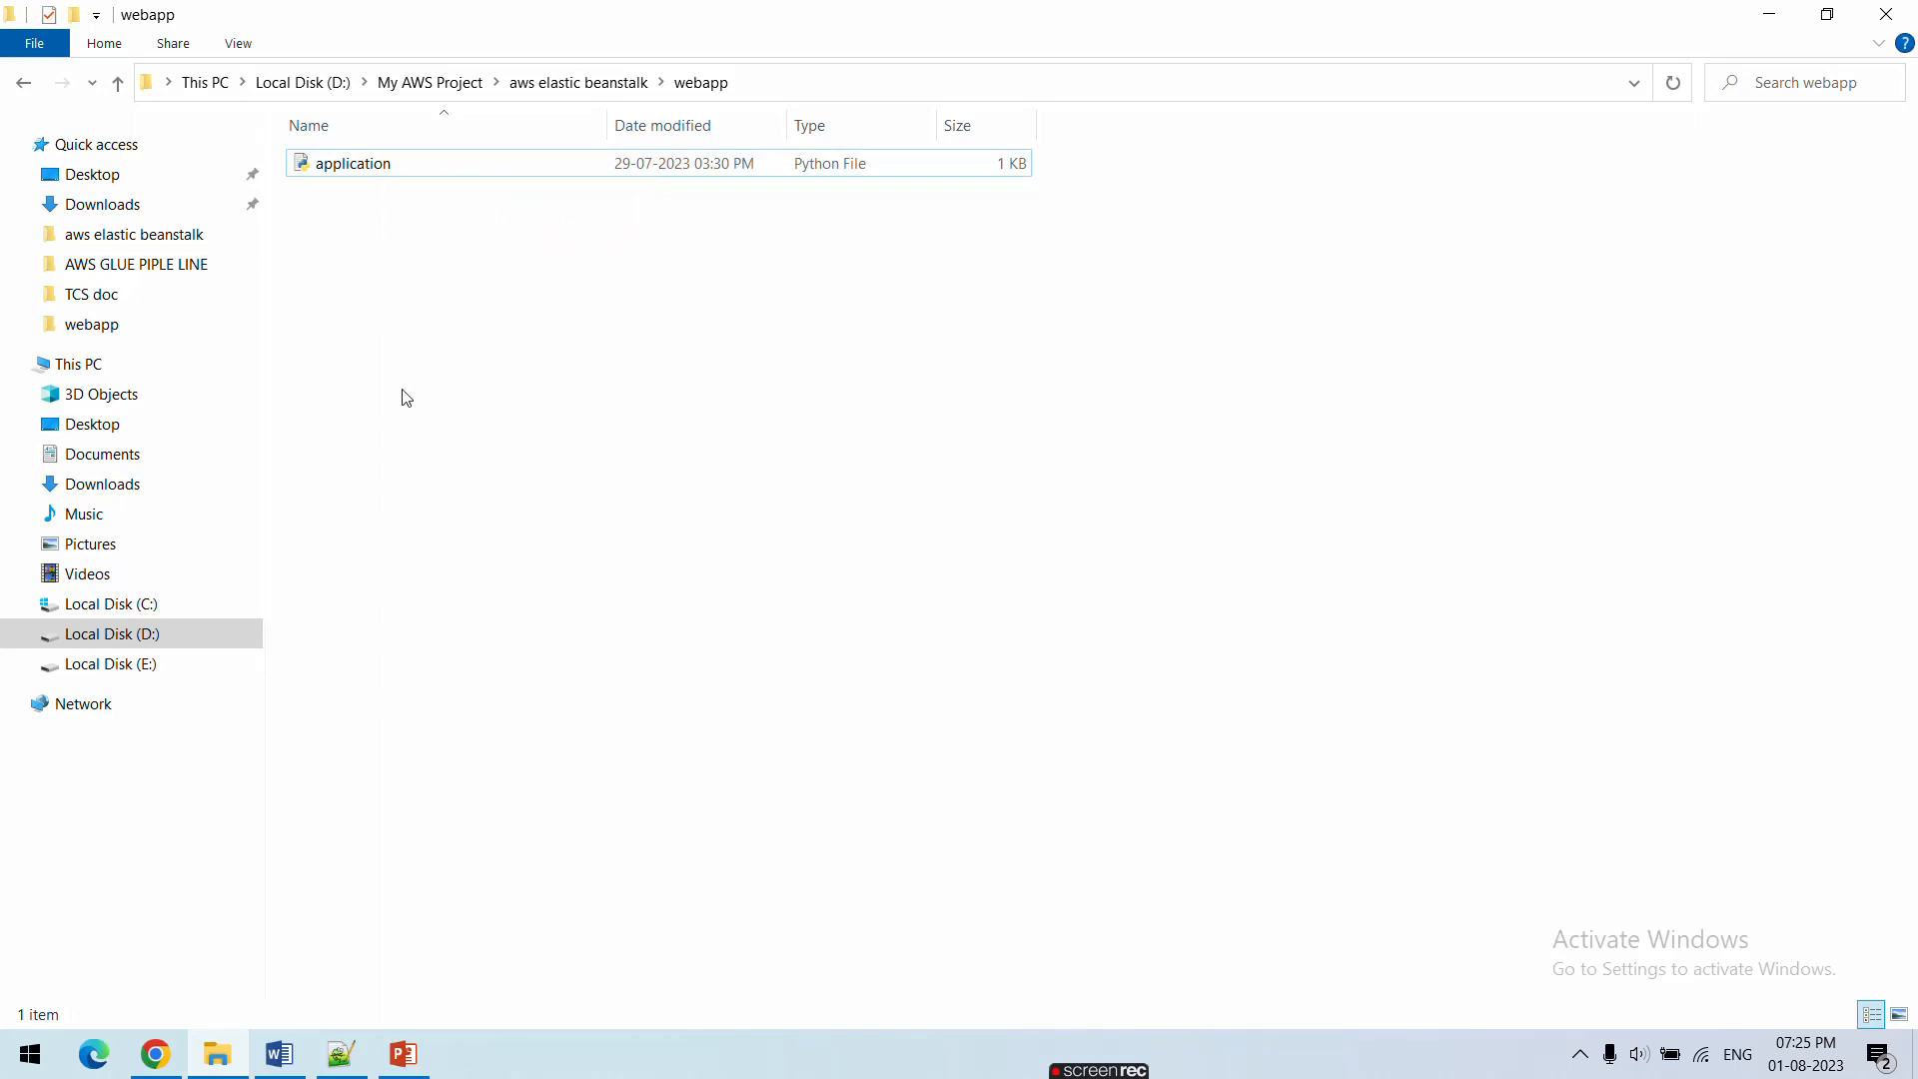
Open a Command Prompt window and place it below the application file in the webapp folder
click(27, 1065)
text(cm)
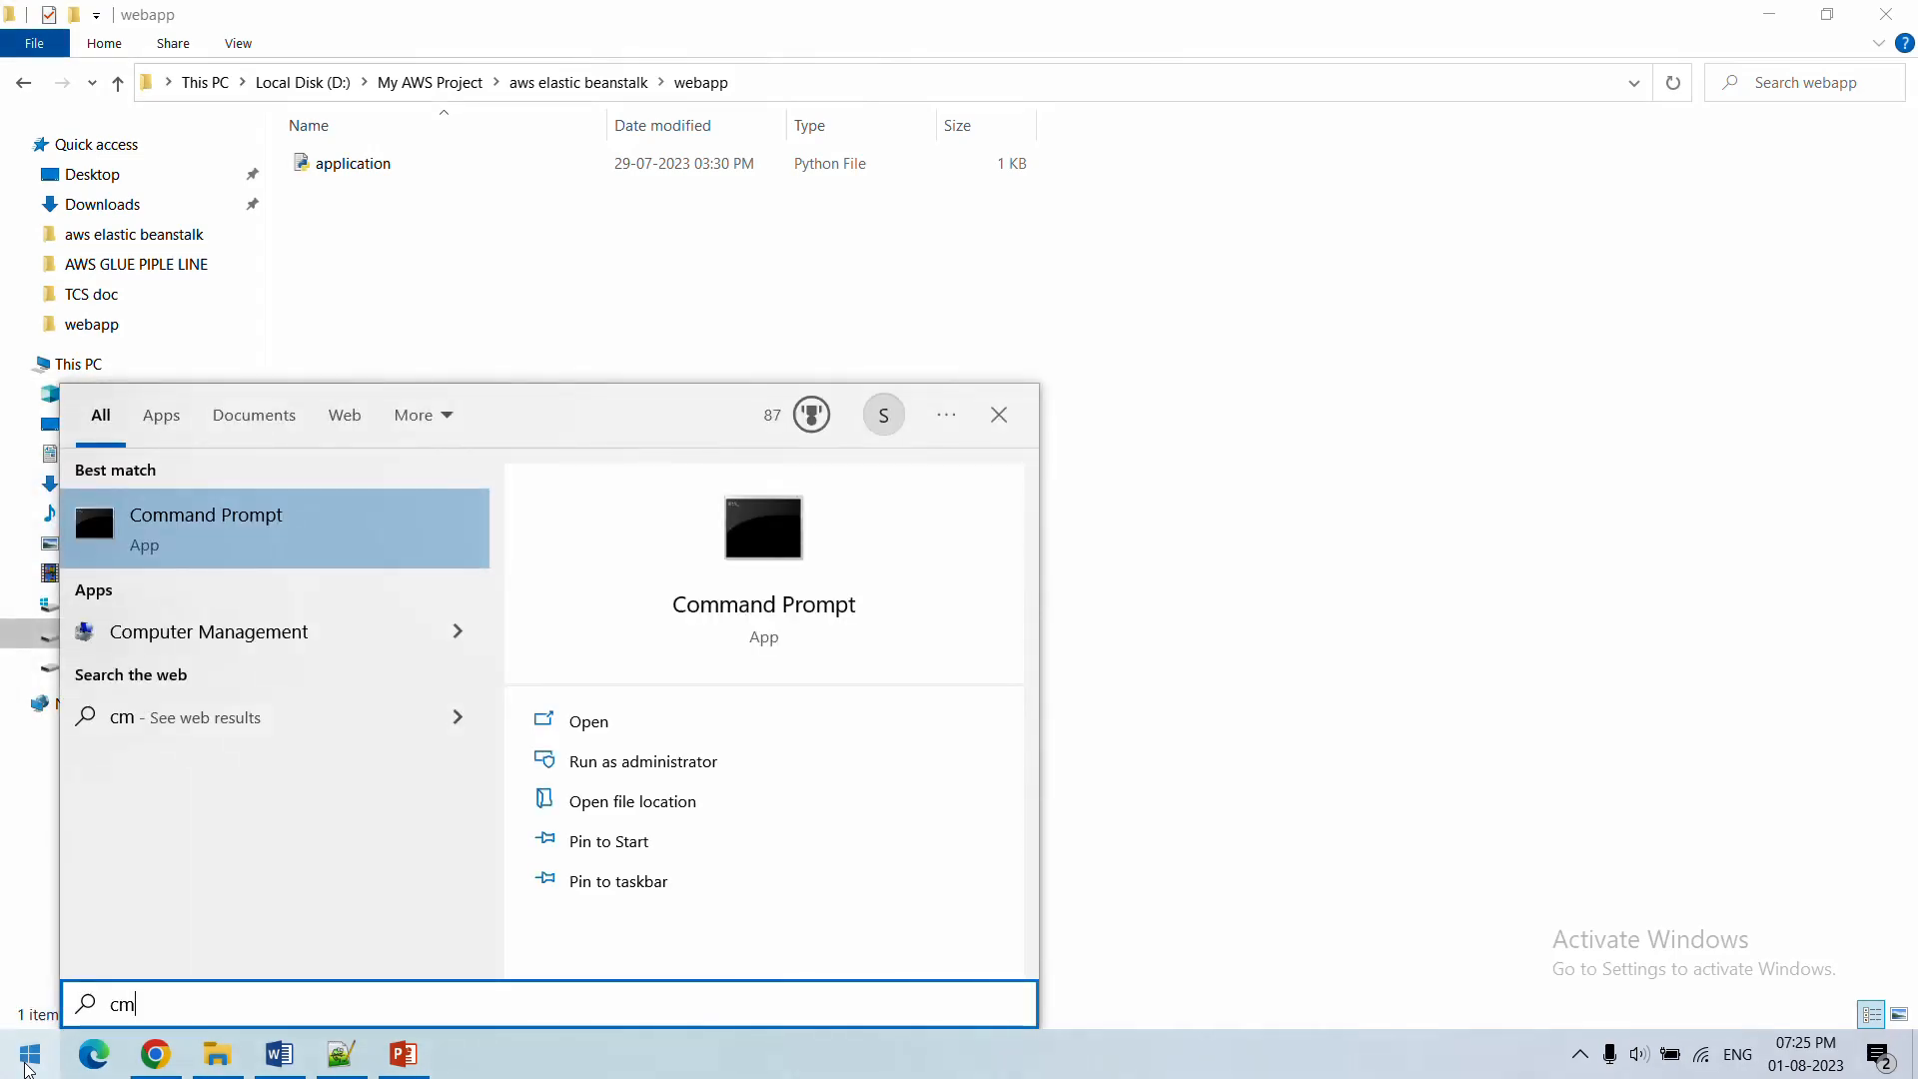
key(Return)
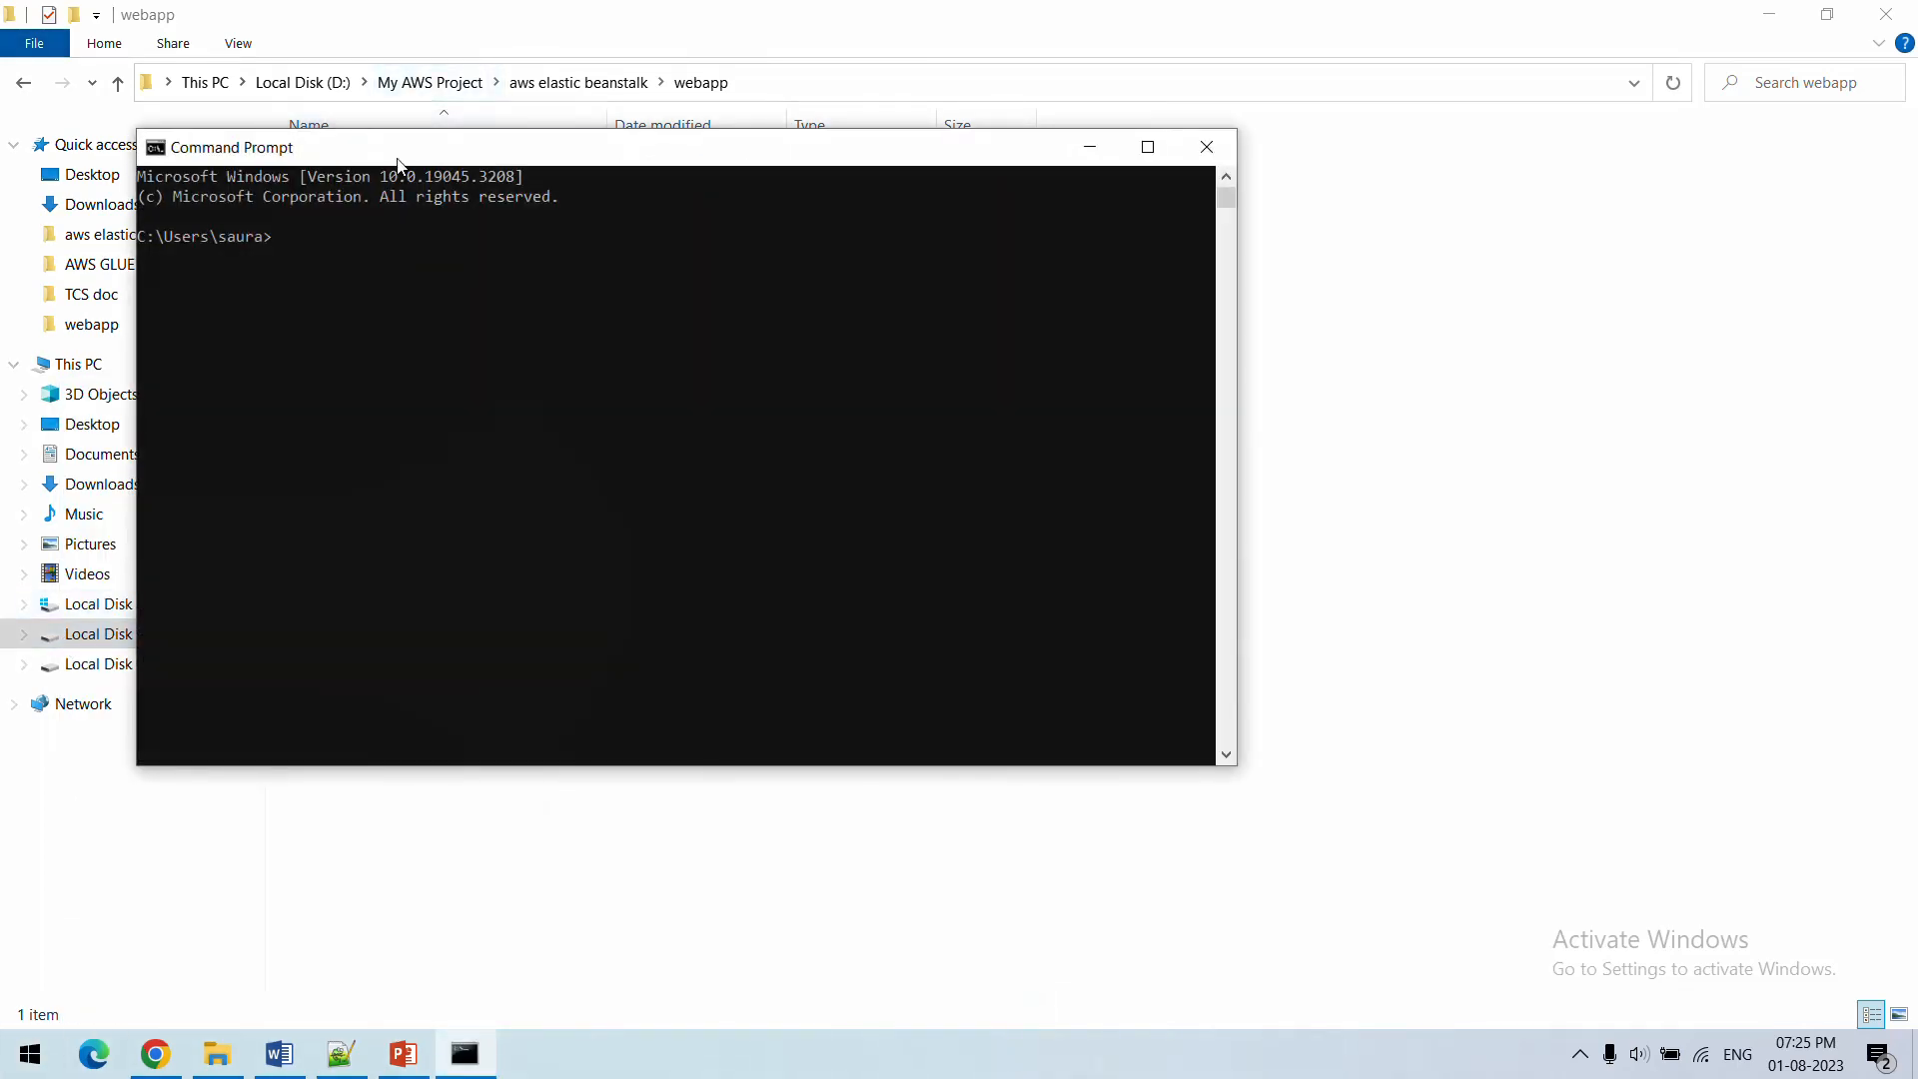
drag(400, 161, 594, 285)
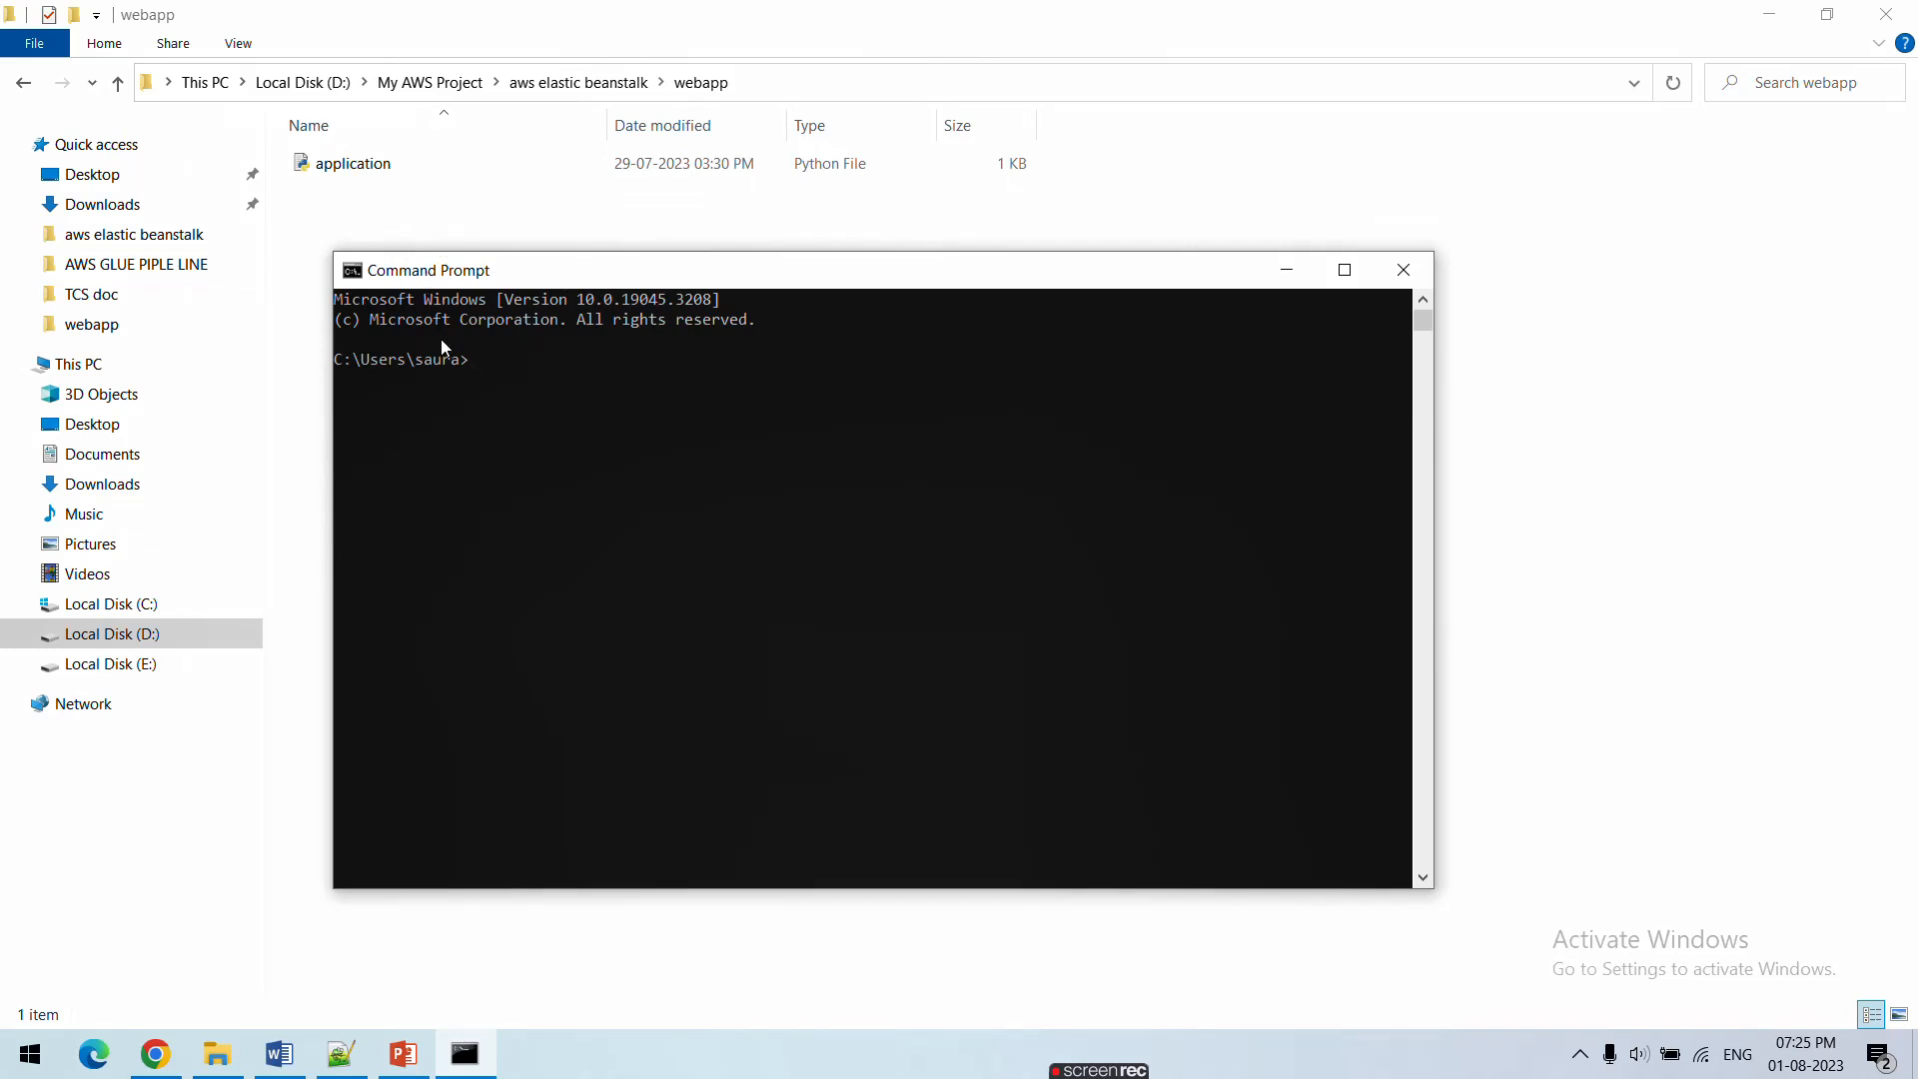
Try to run the Docs_for_eb command cd /d D:\My AWS Project\aws elastic binstalk\webapp\ in Command Prompt
click(279, 1054)
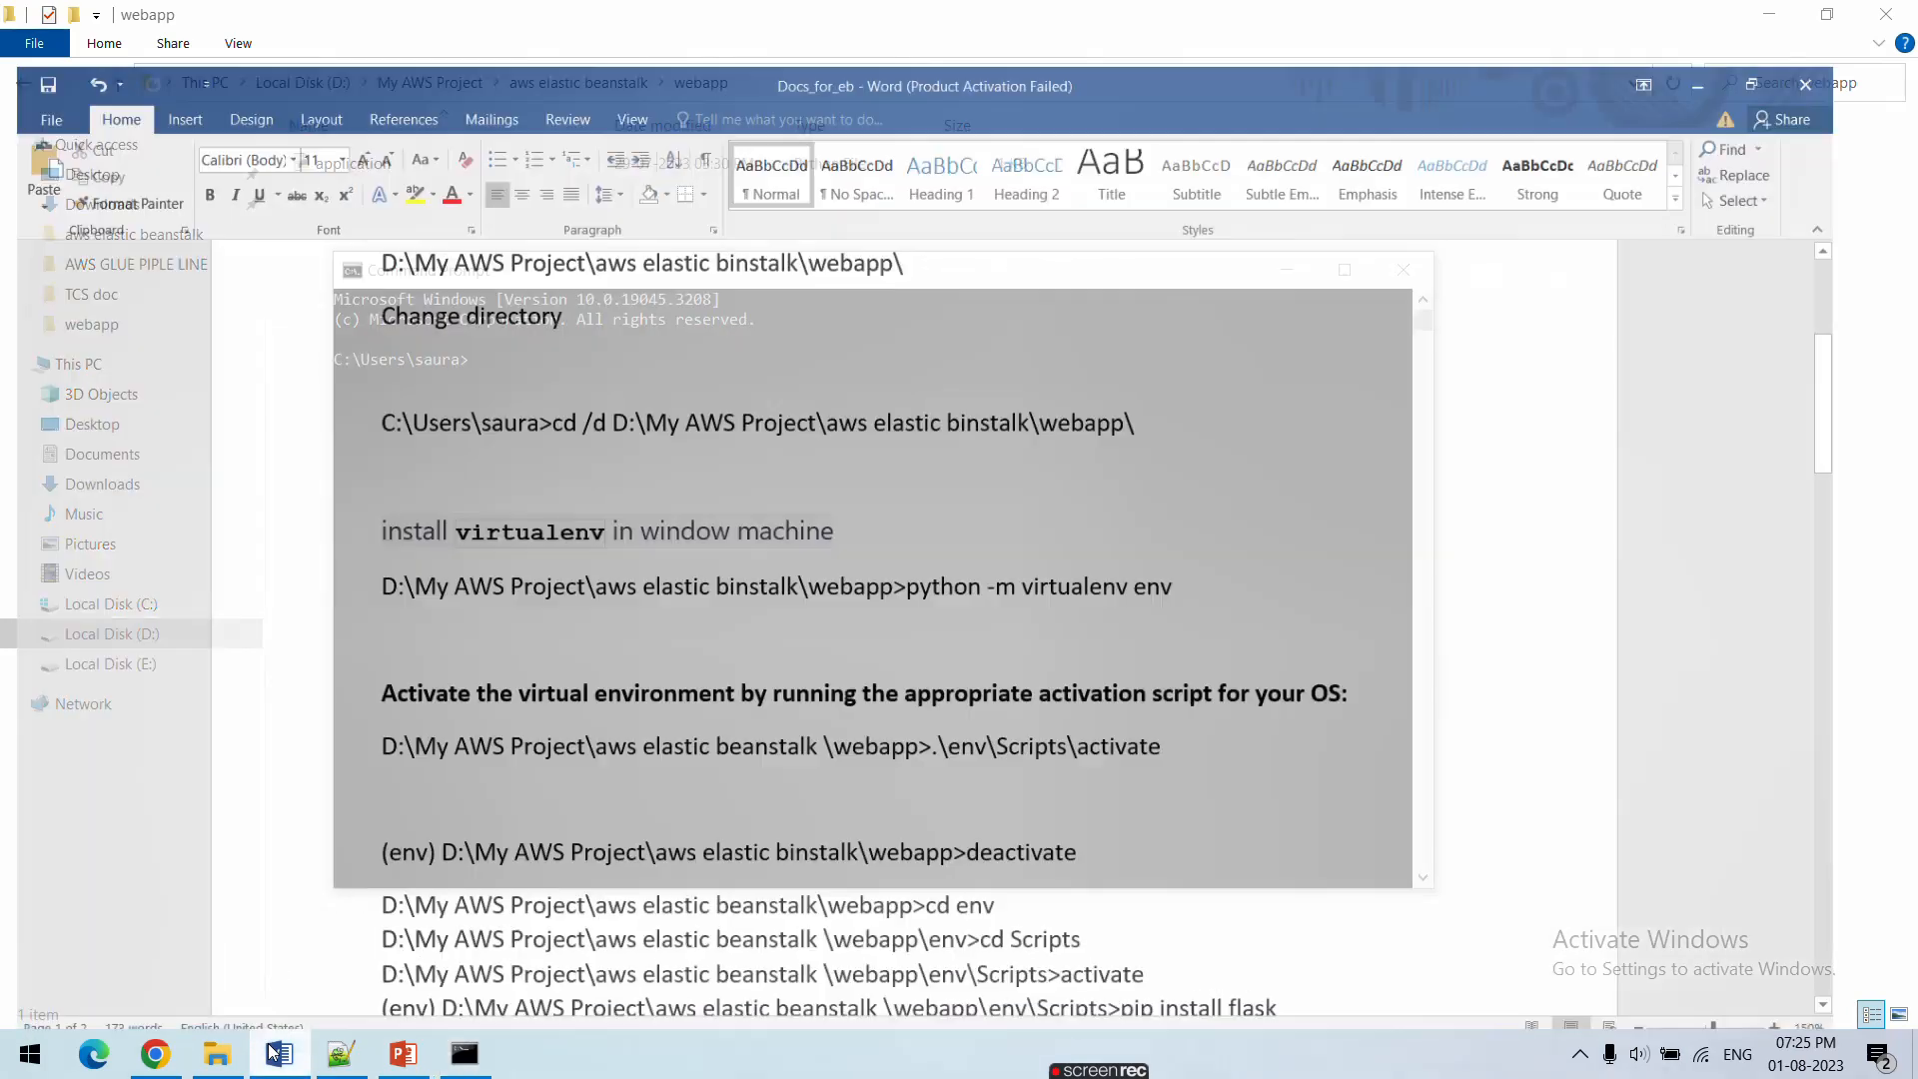
scroll(454, 632, up, 3)
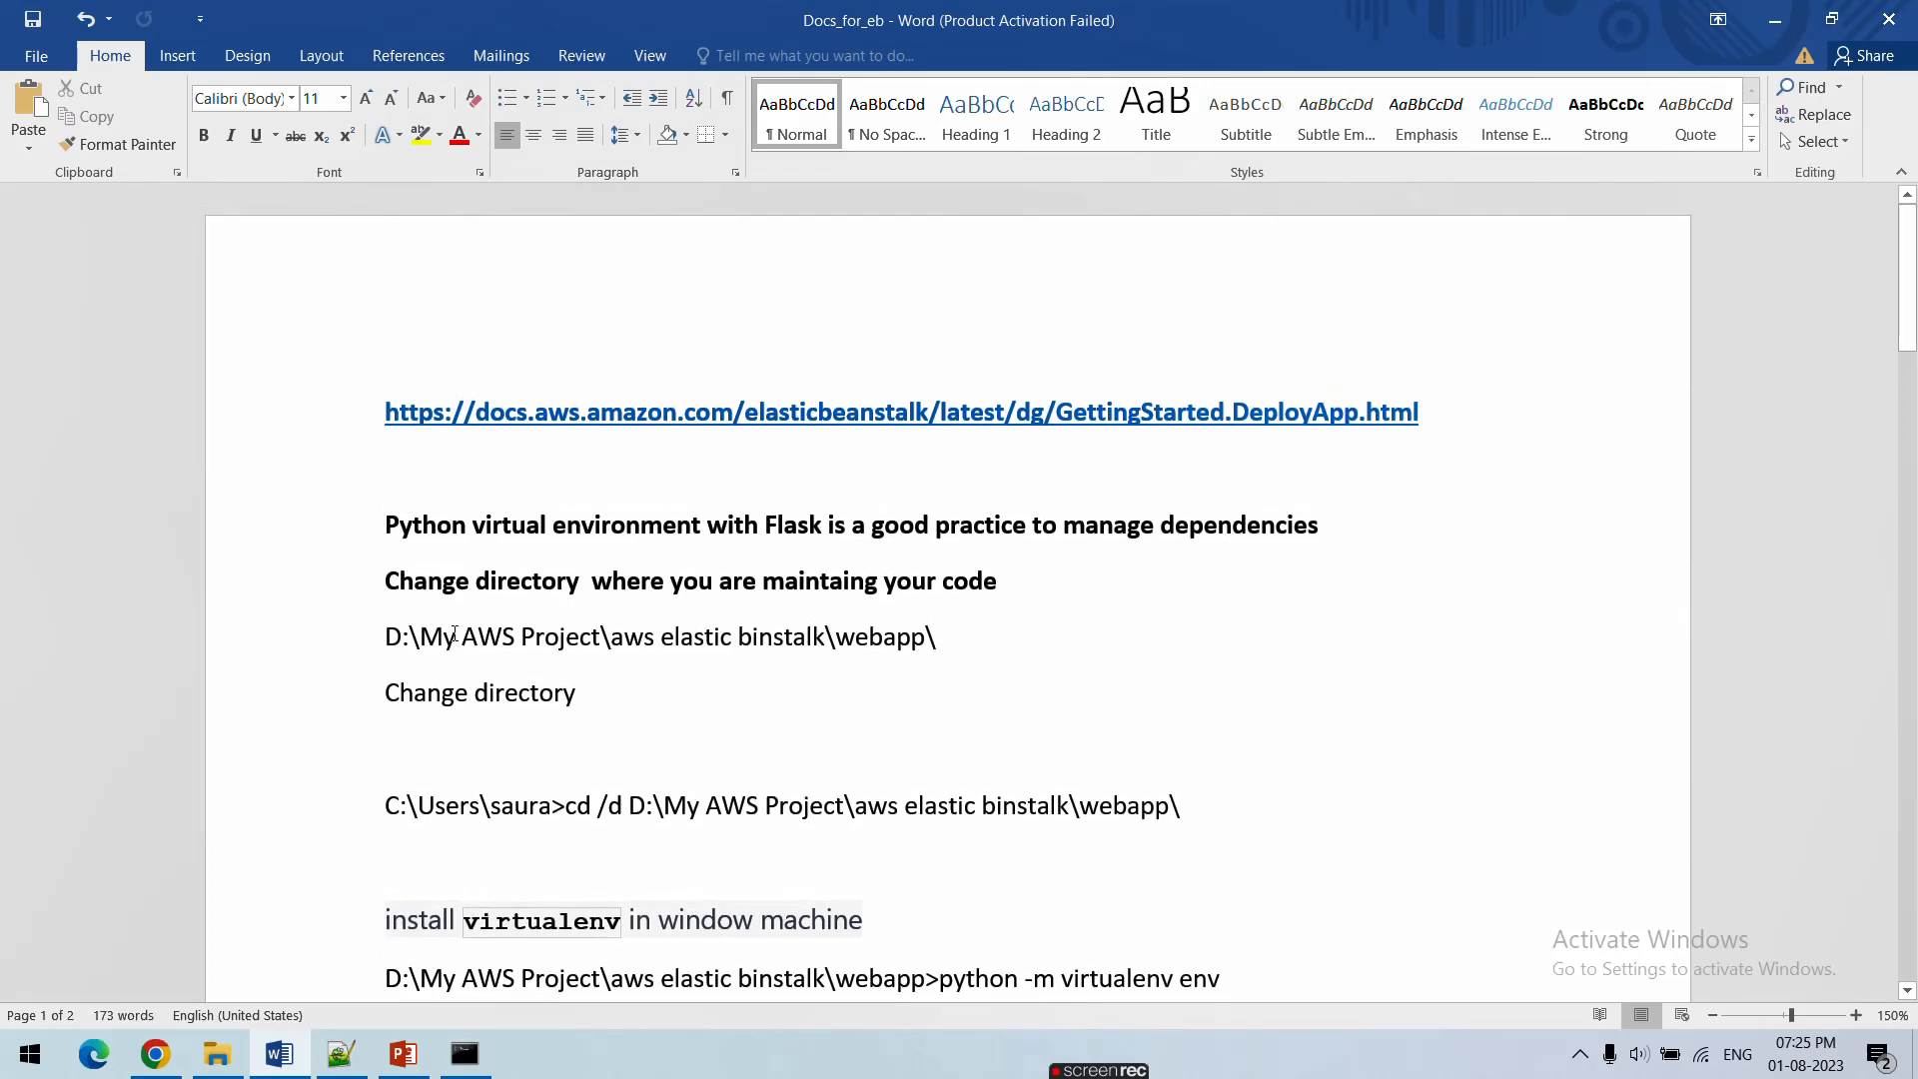
scroll(433, 519, down, 3)
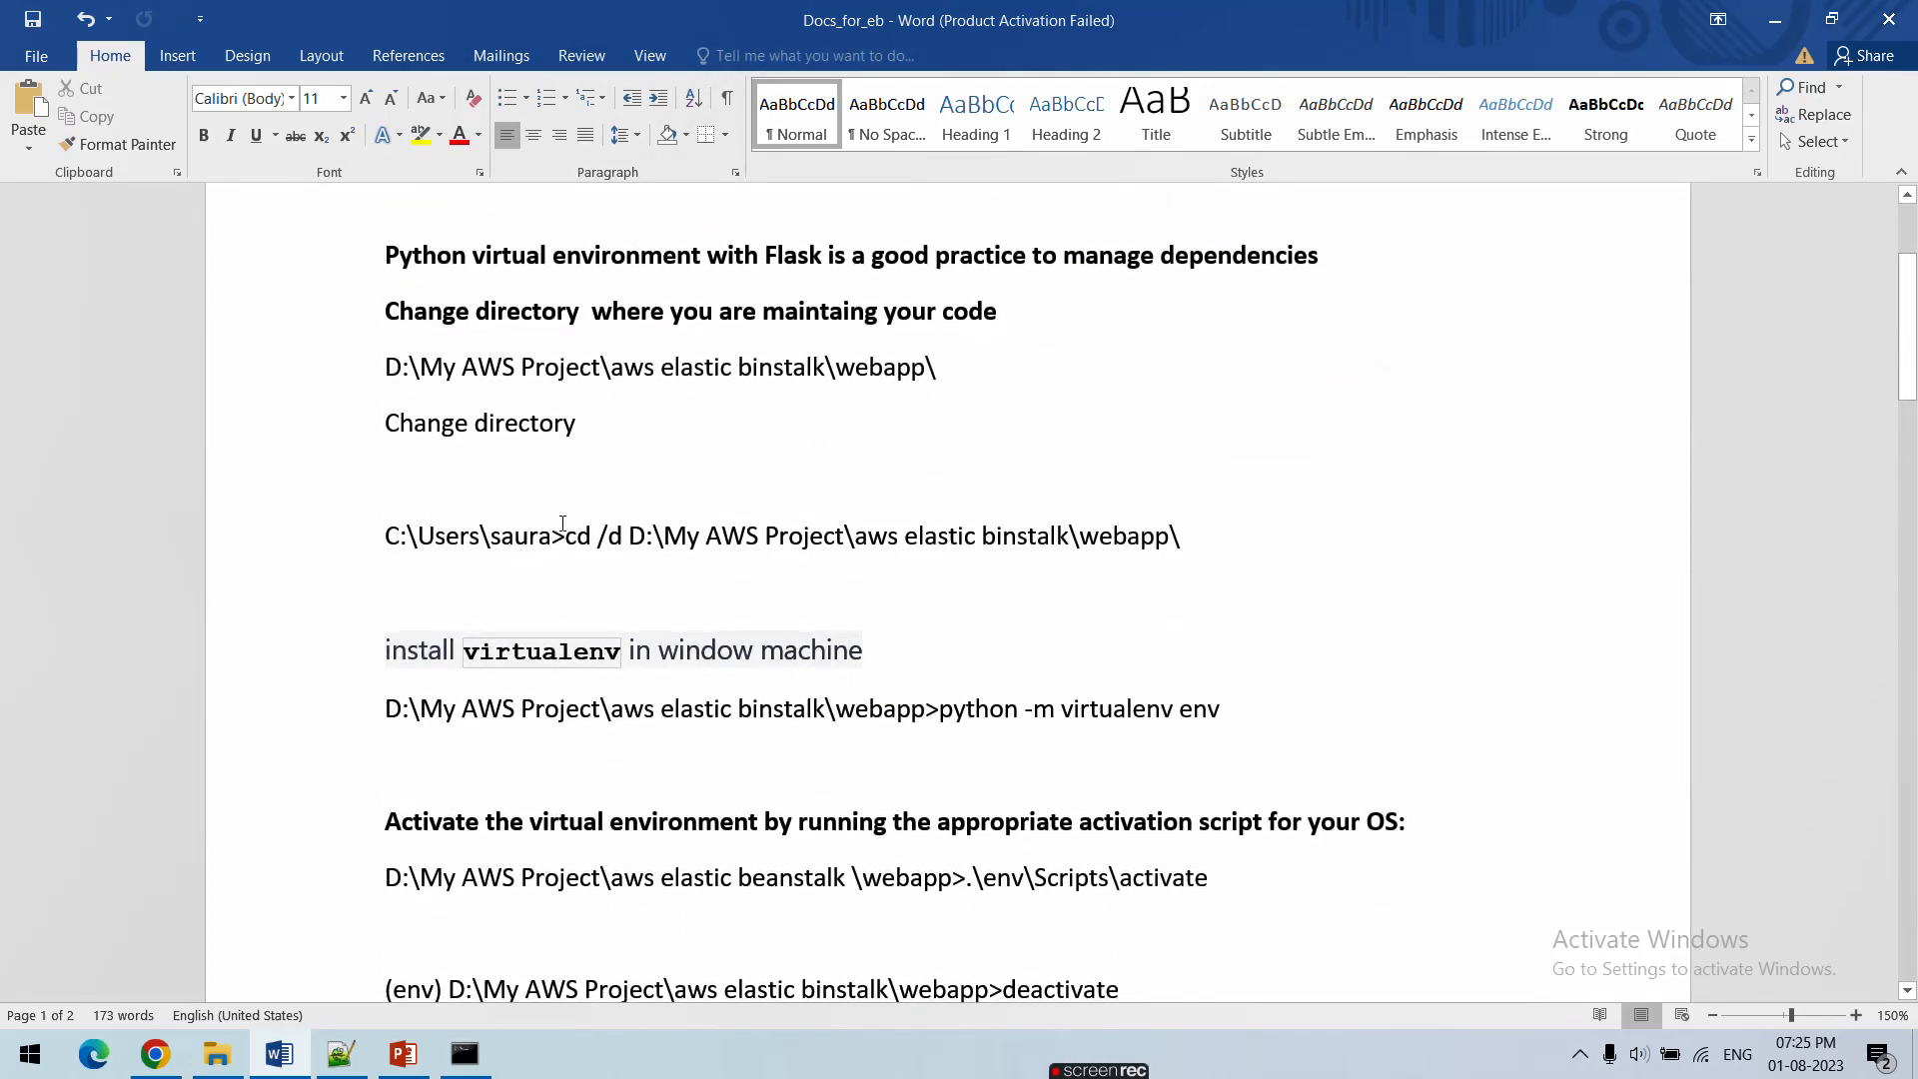
drag(563, 523, 1213, 537)
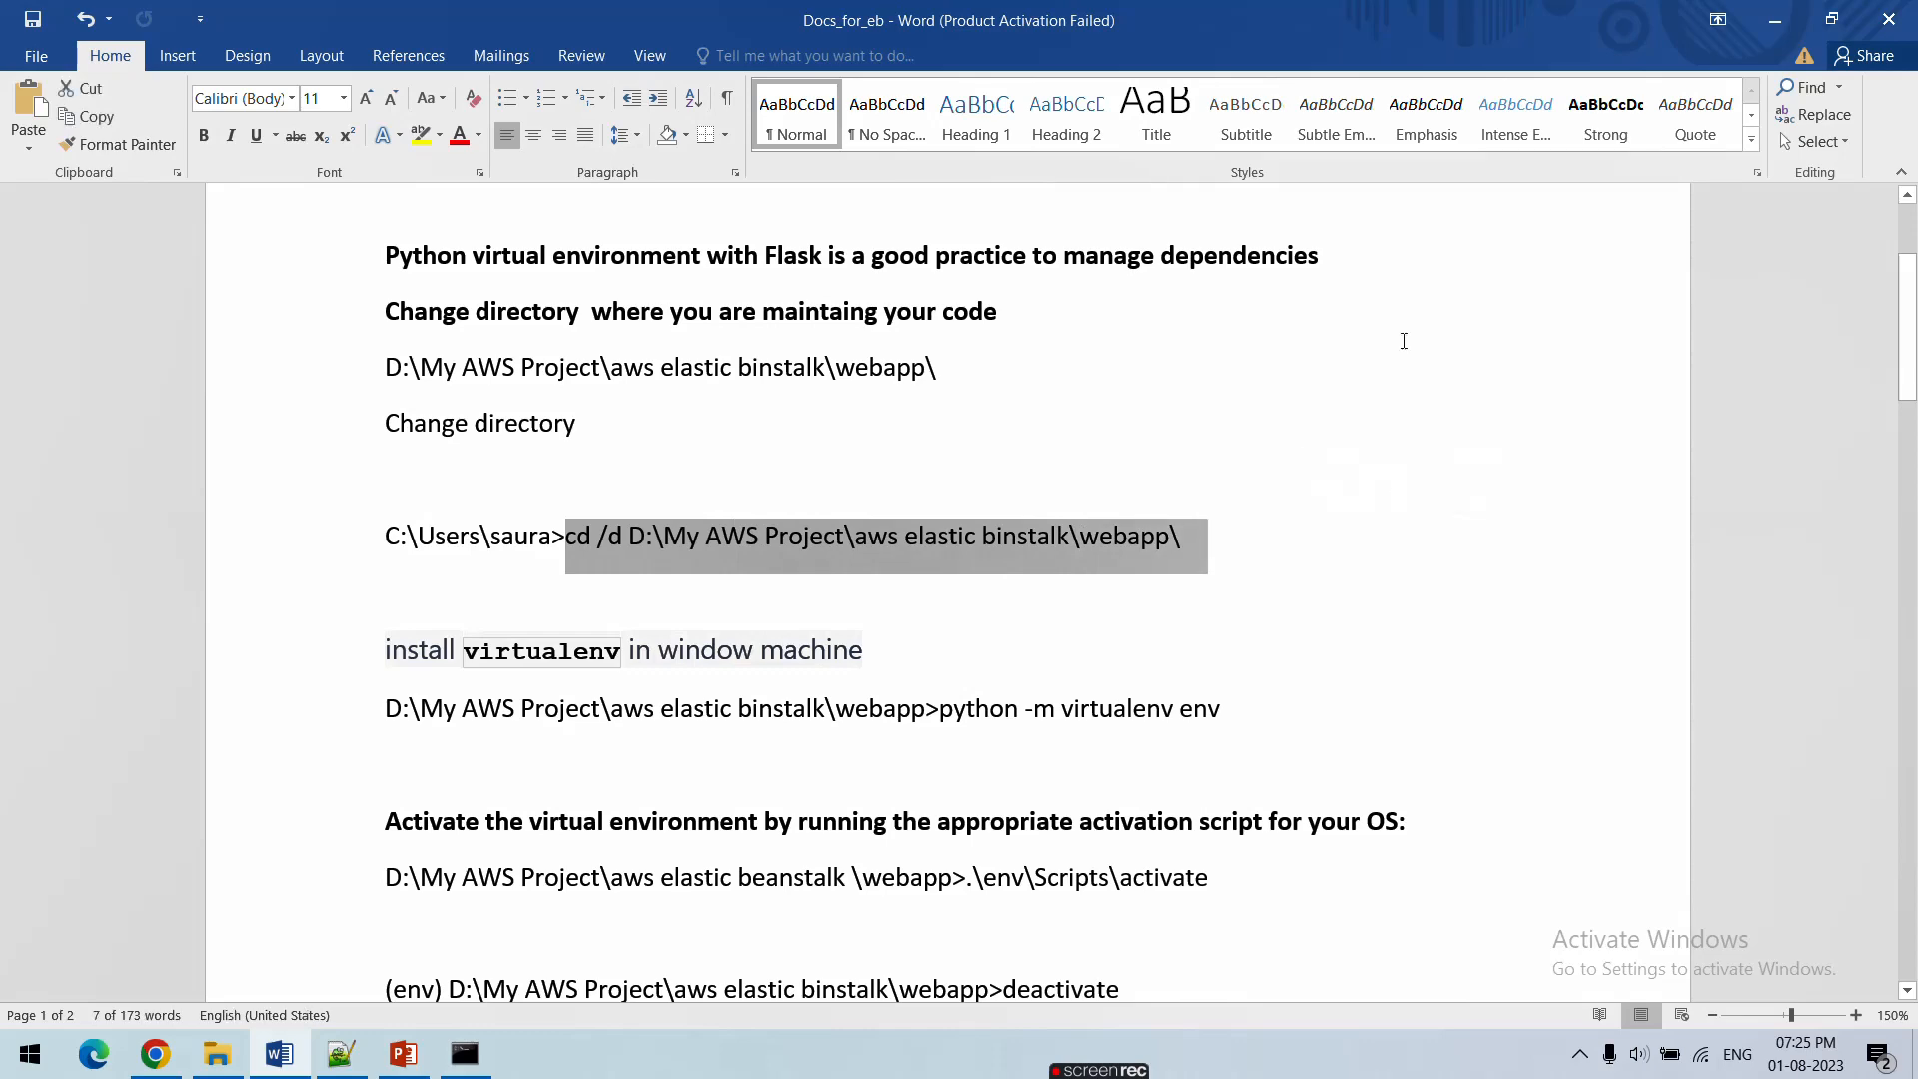
click(1774, 20)
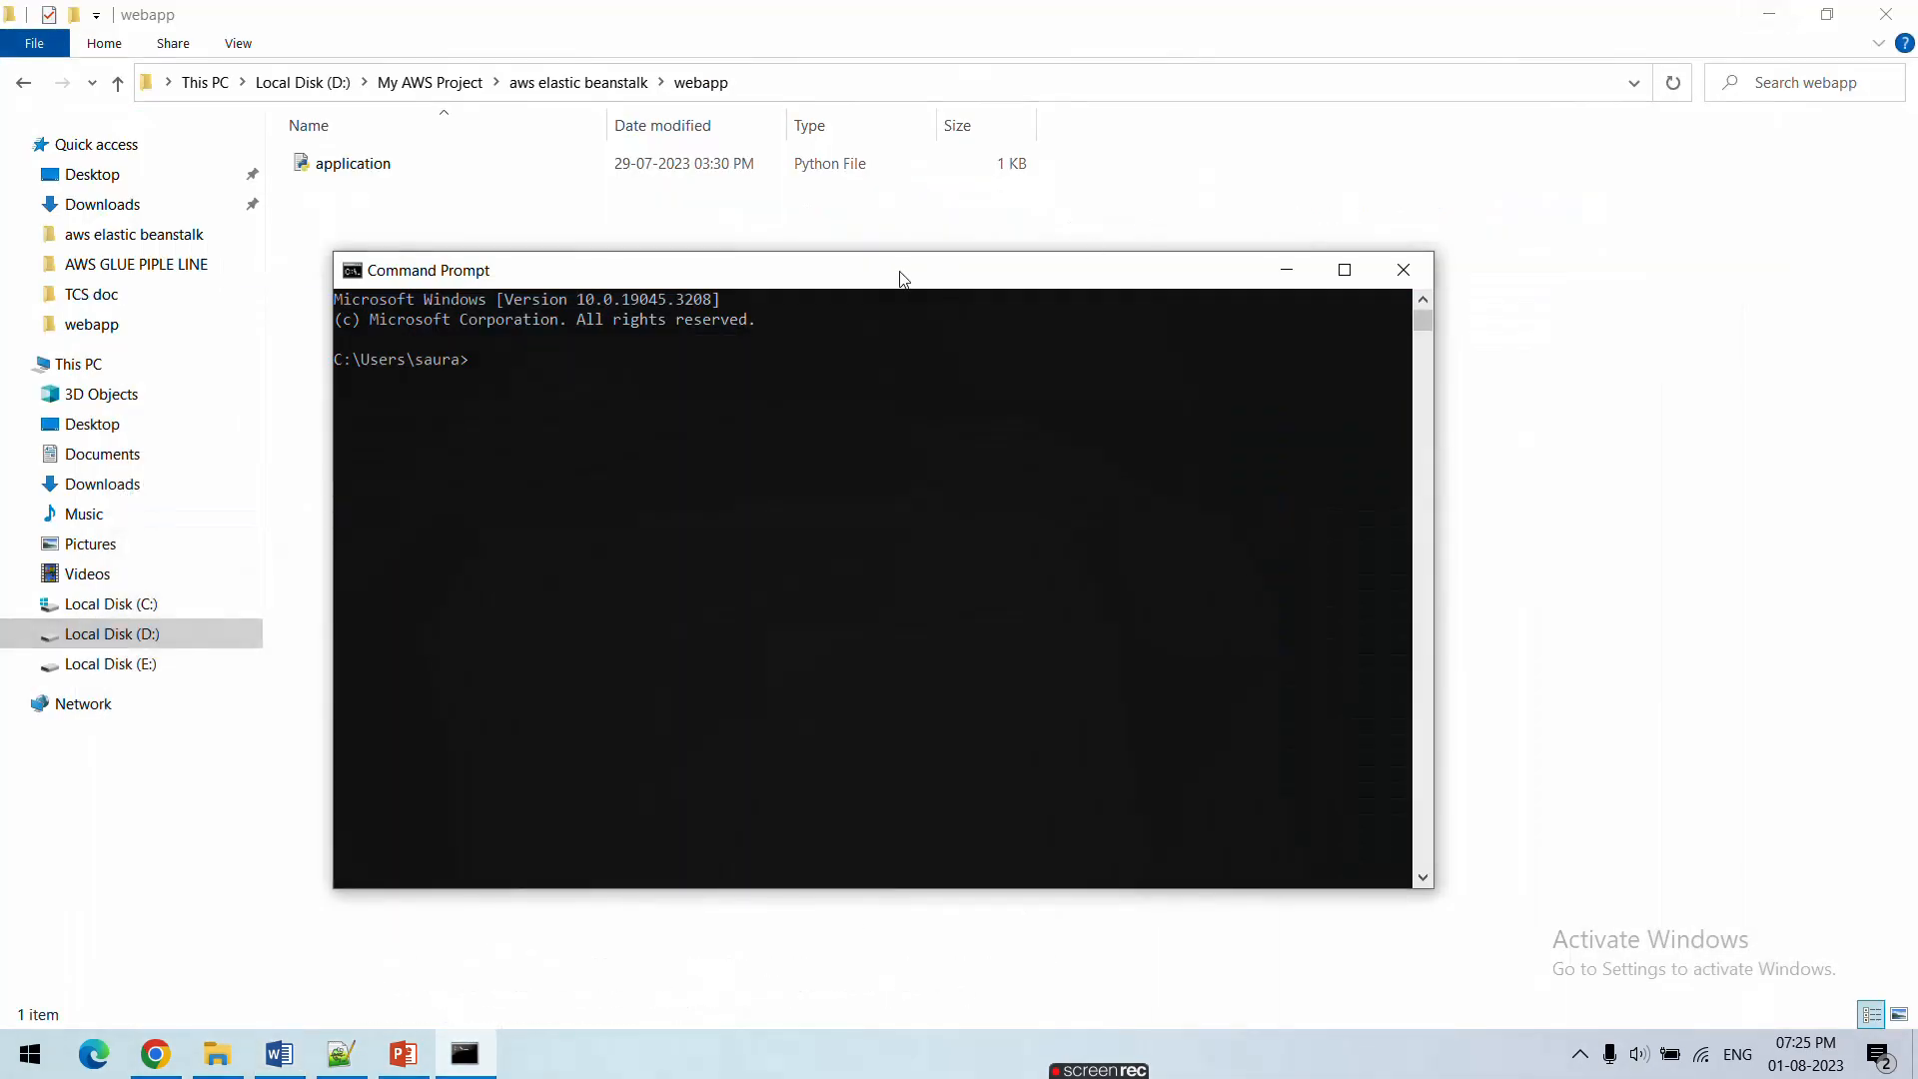
click(750, 87)
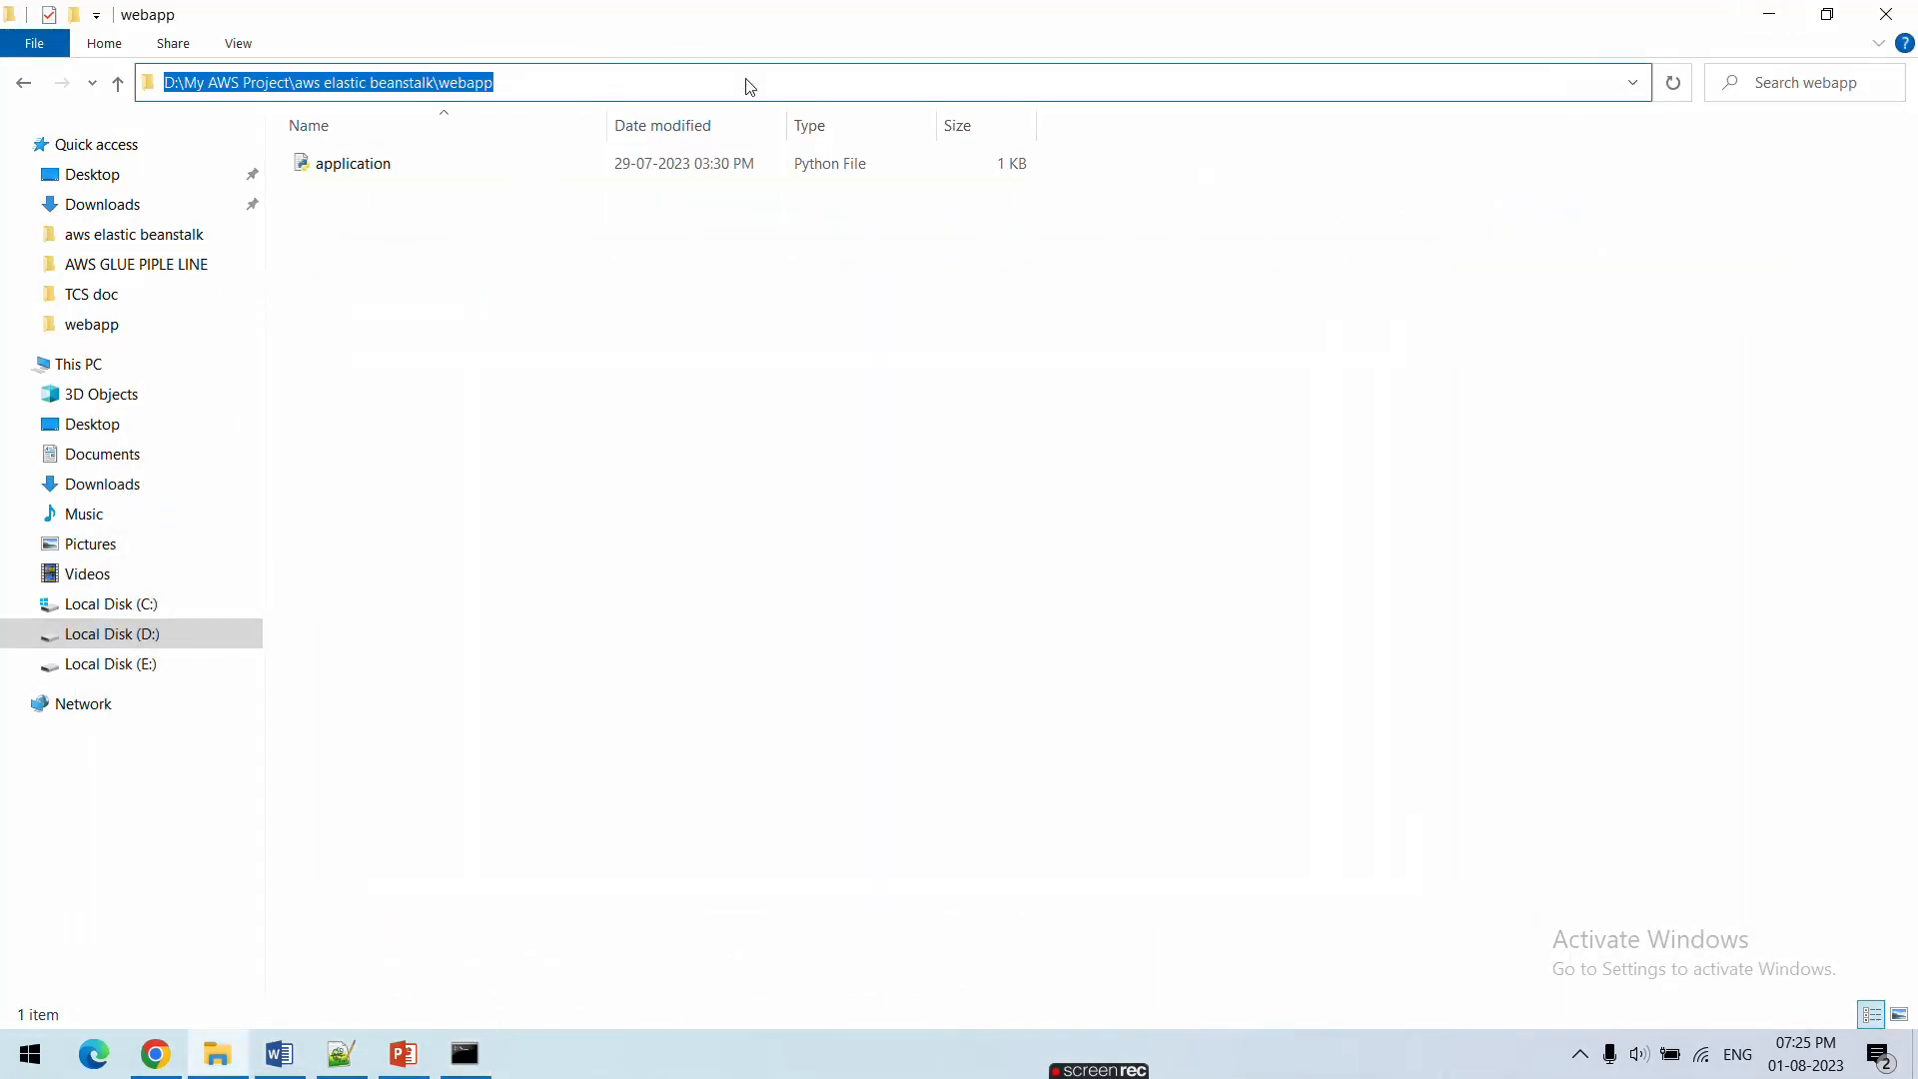
click(466, 1054)
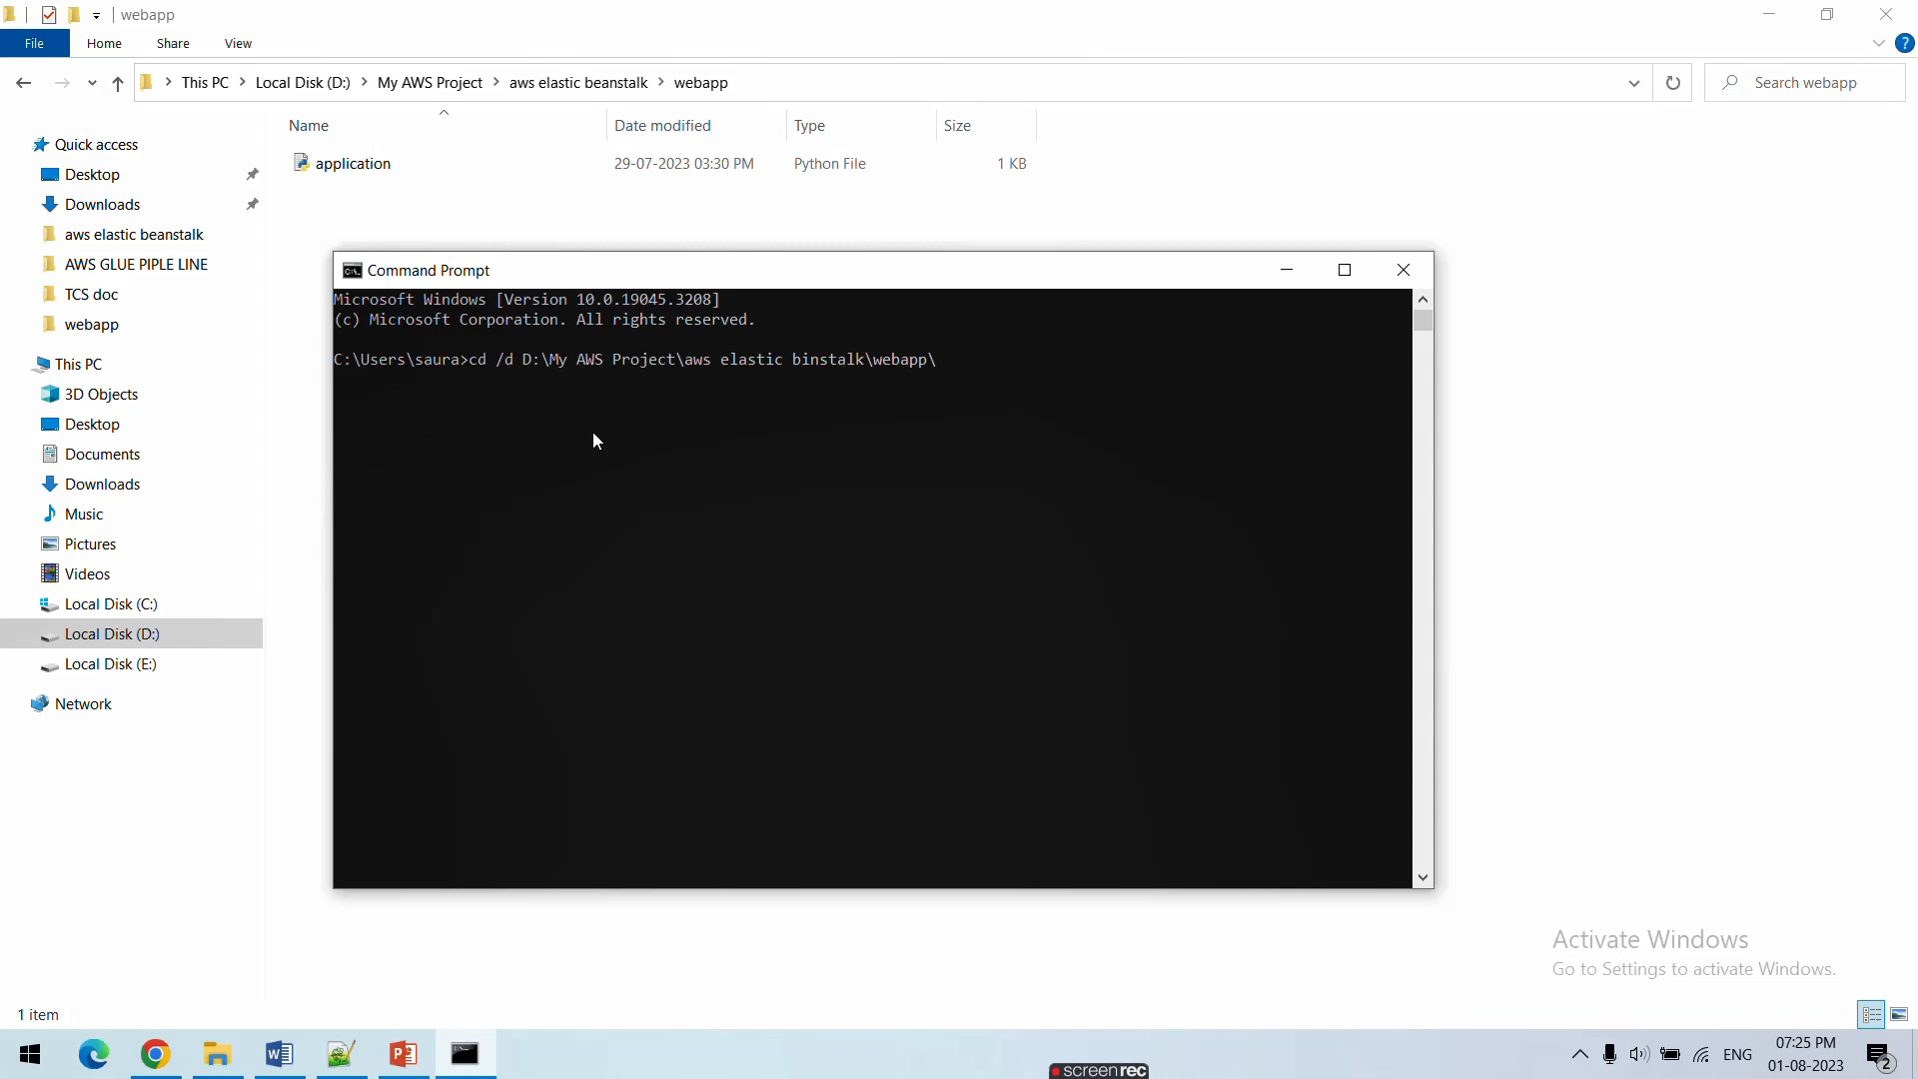
key(Return)
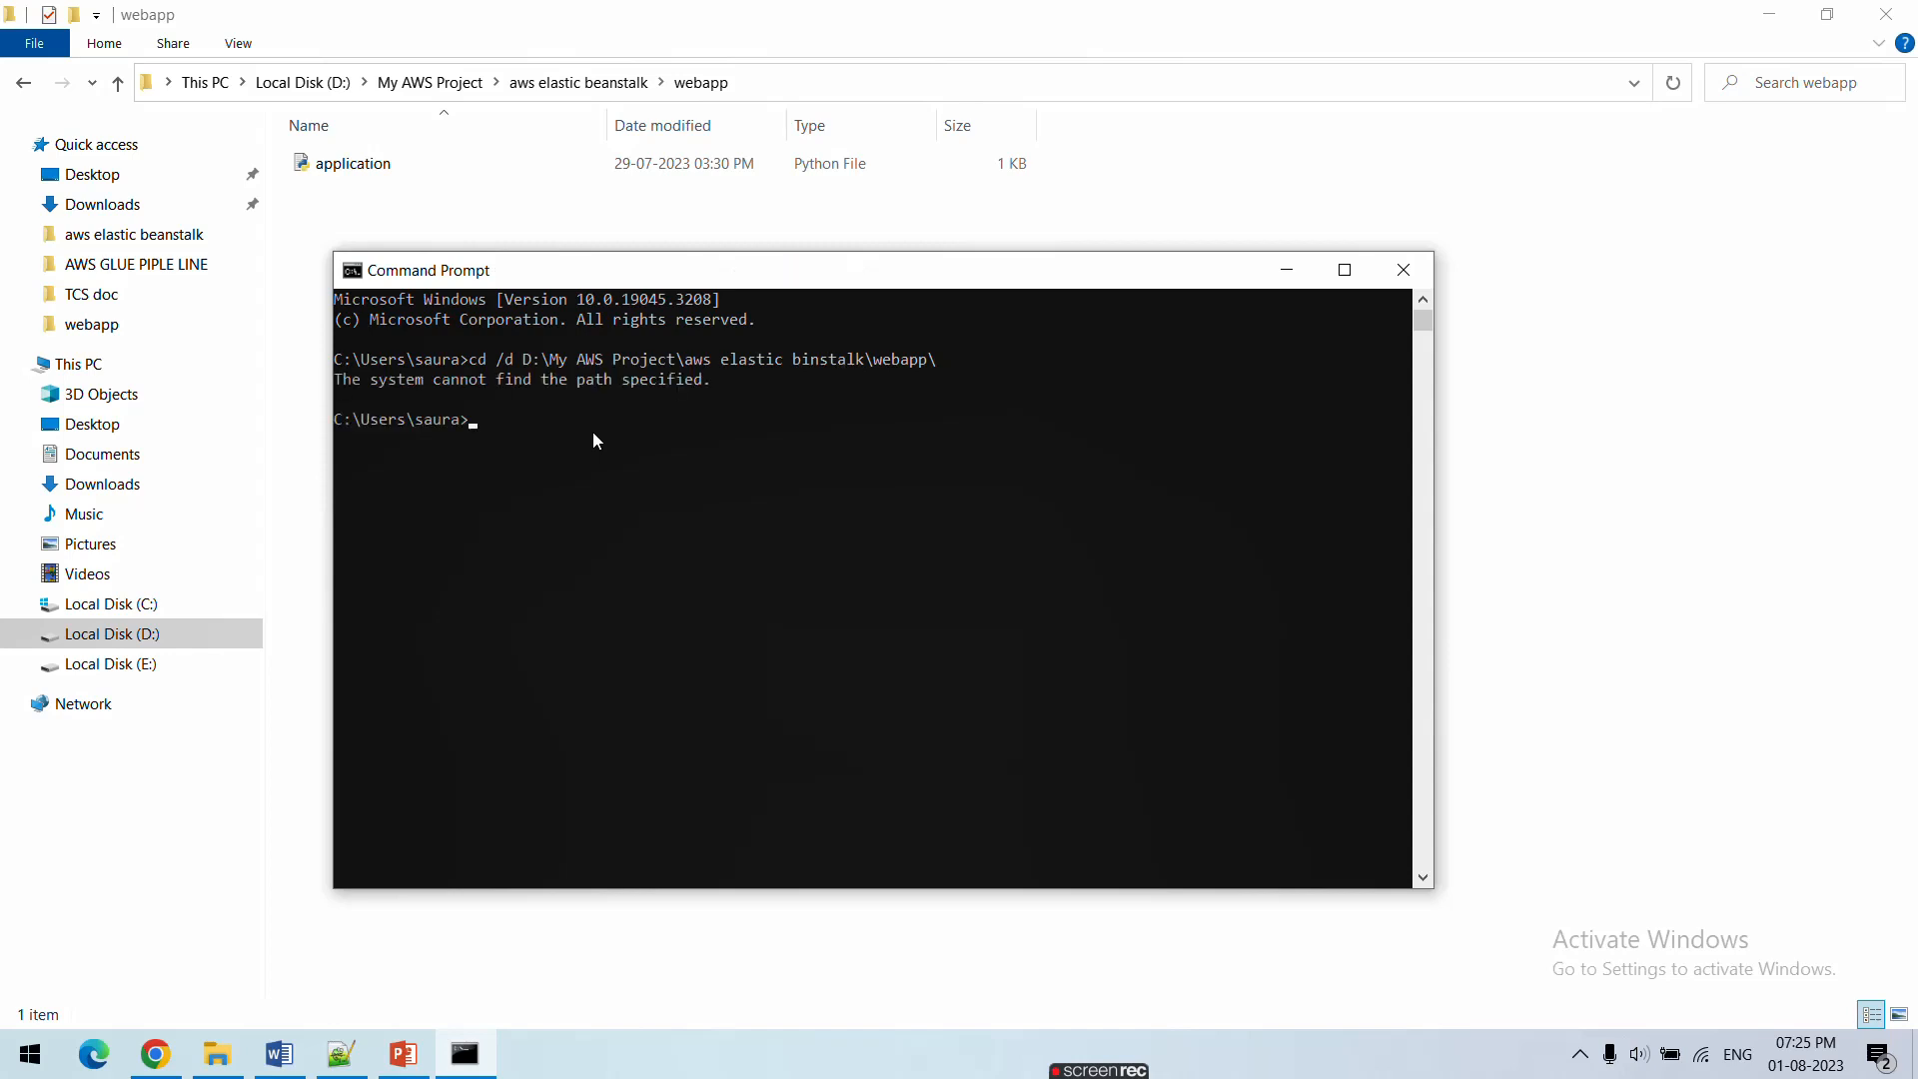
Correct binstalk to beanstalk in the previous command and change the directory to D:\My AWS Project\aws elastic beanstalk\webapp\
key(Up)
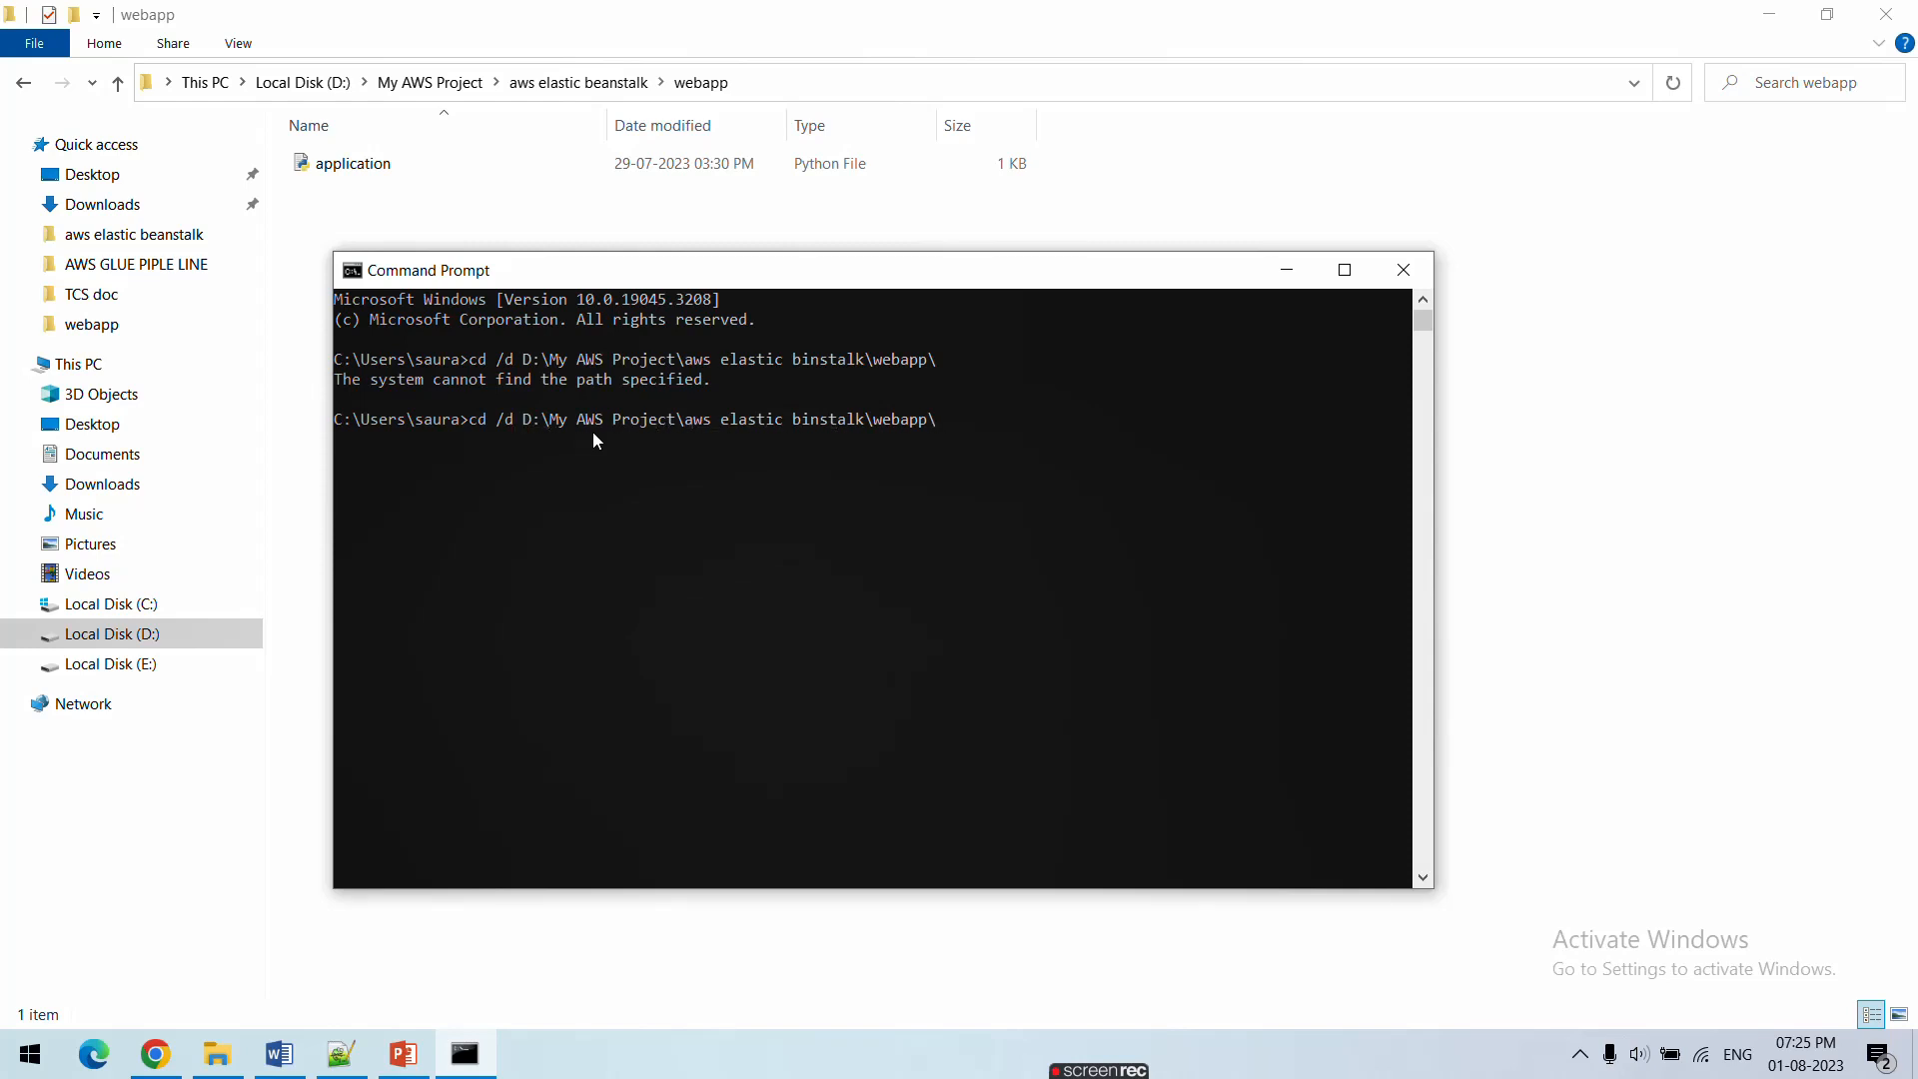
key(Right)
key(Right)
key(Right)
key(Right)
key(Right)
key(Right)
key(Right)
key(Right)
key(Right)
key(Right)
key(Right)
key(Right)
key(Right)
key(Right)
key(BackSpace)
text(ea)
key(Return)
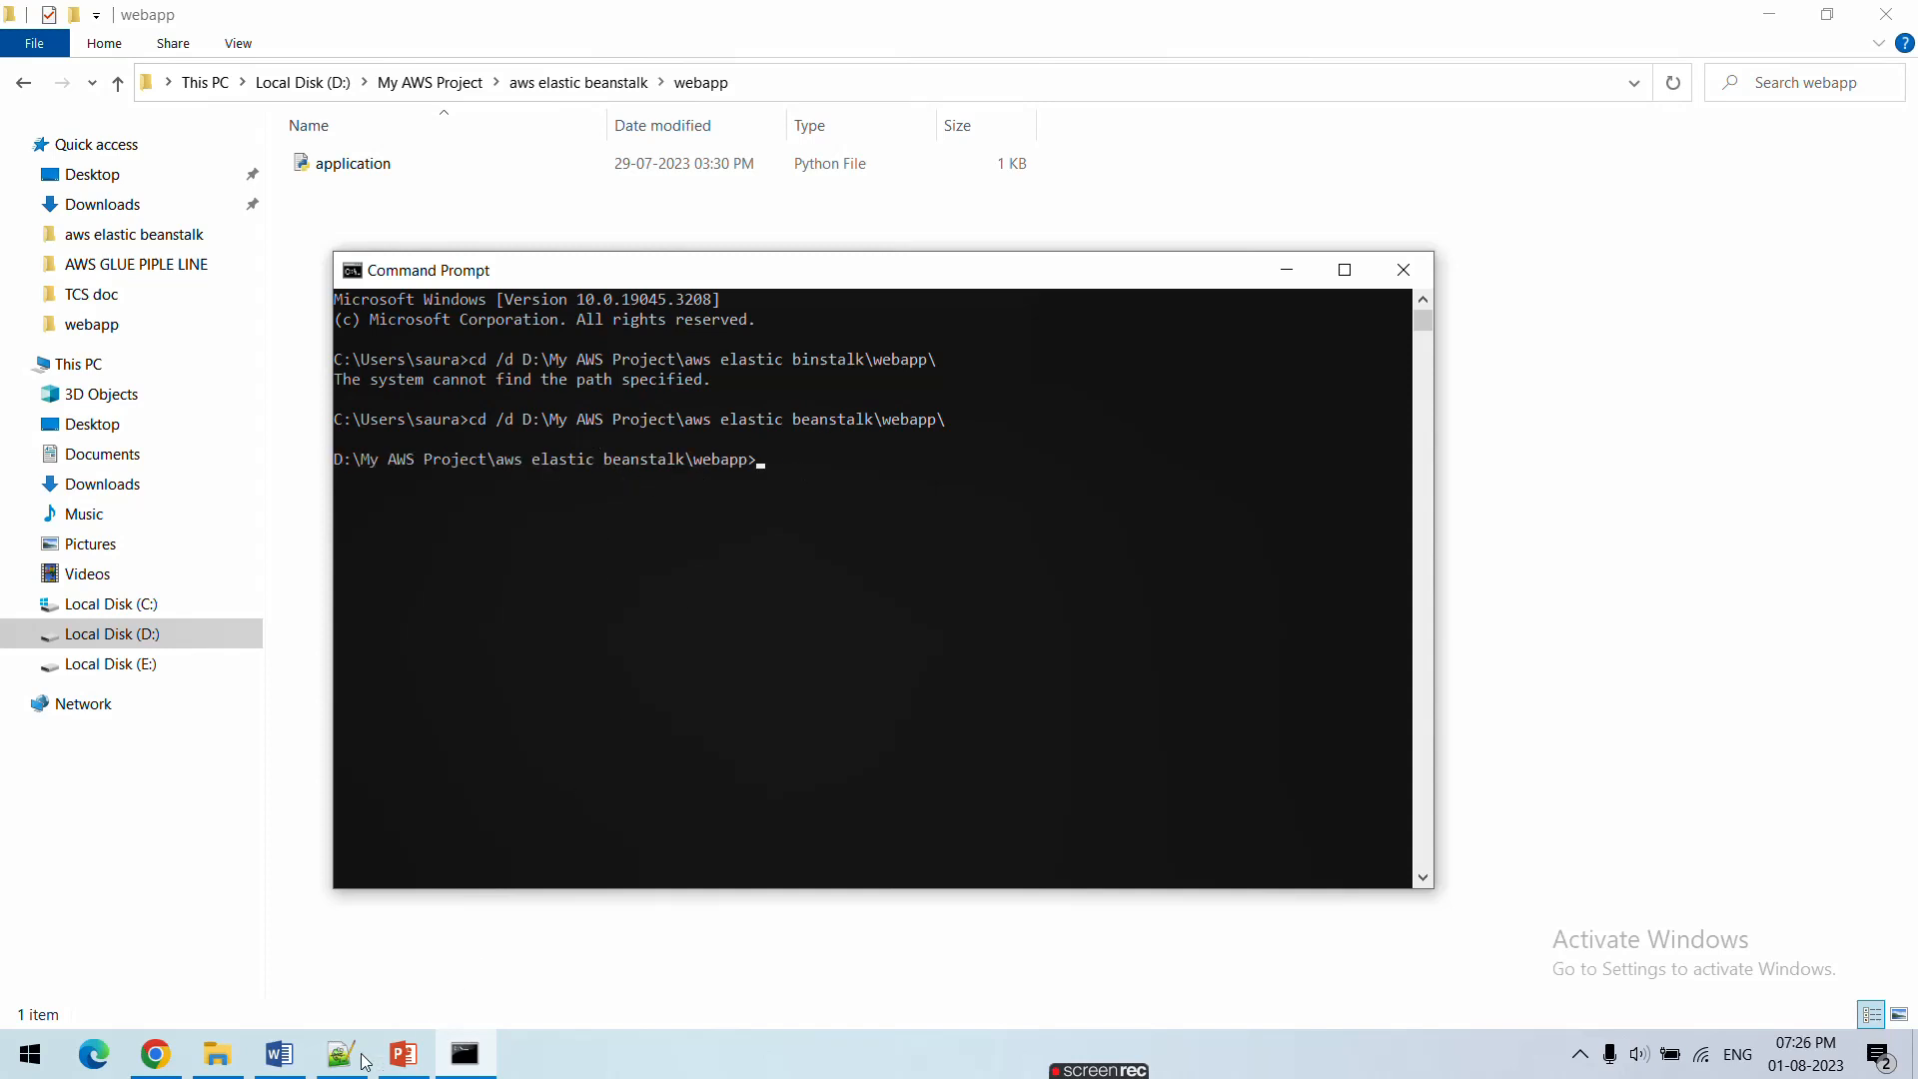
Copy the python -m virtualenv env command from the virtualenv section of the Docs_for_eb Word document
click(281, 1056)
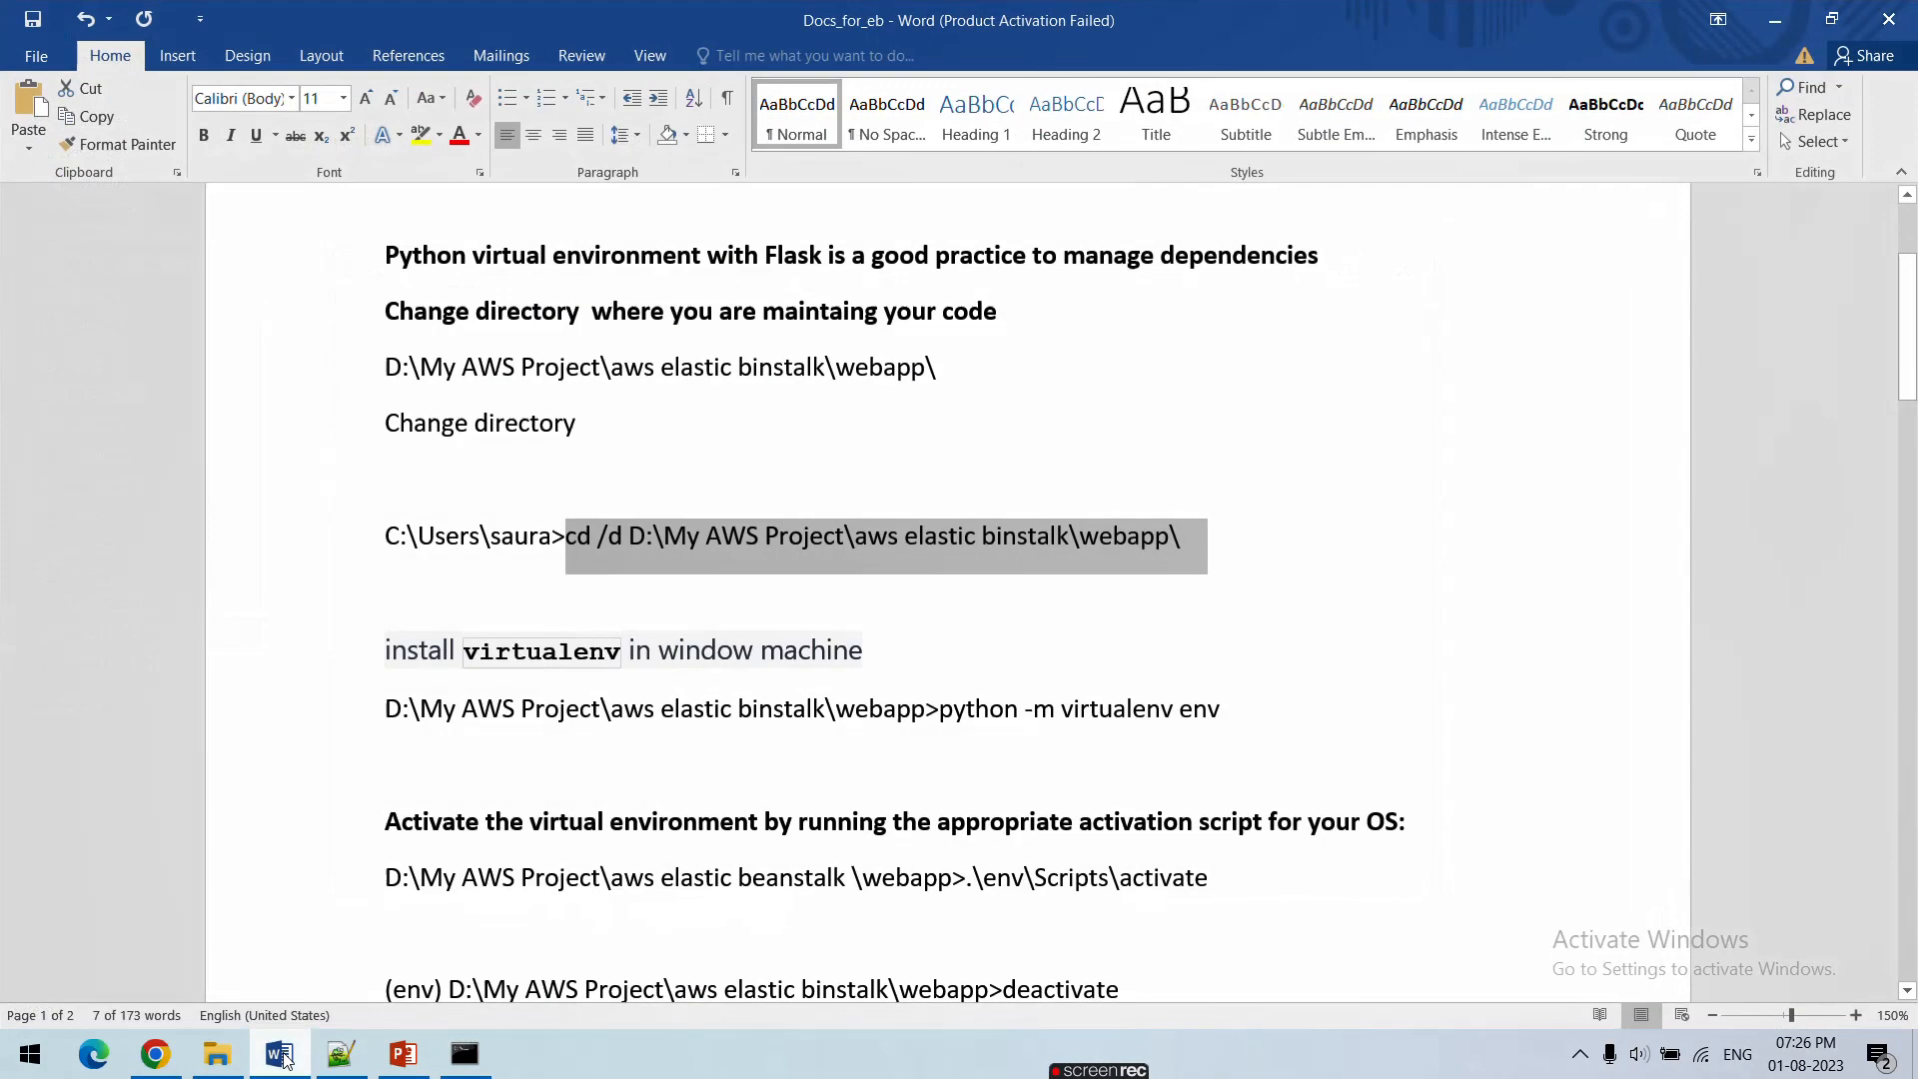
click(283, 1057)
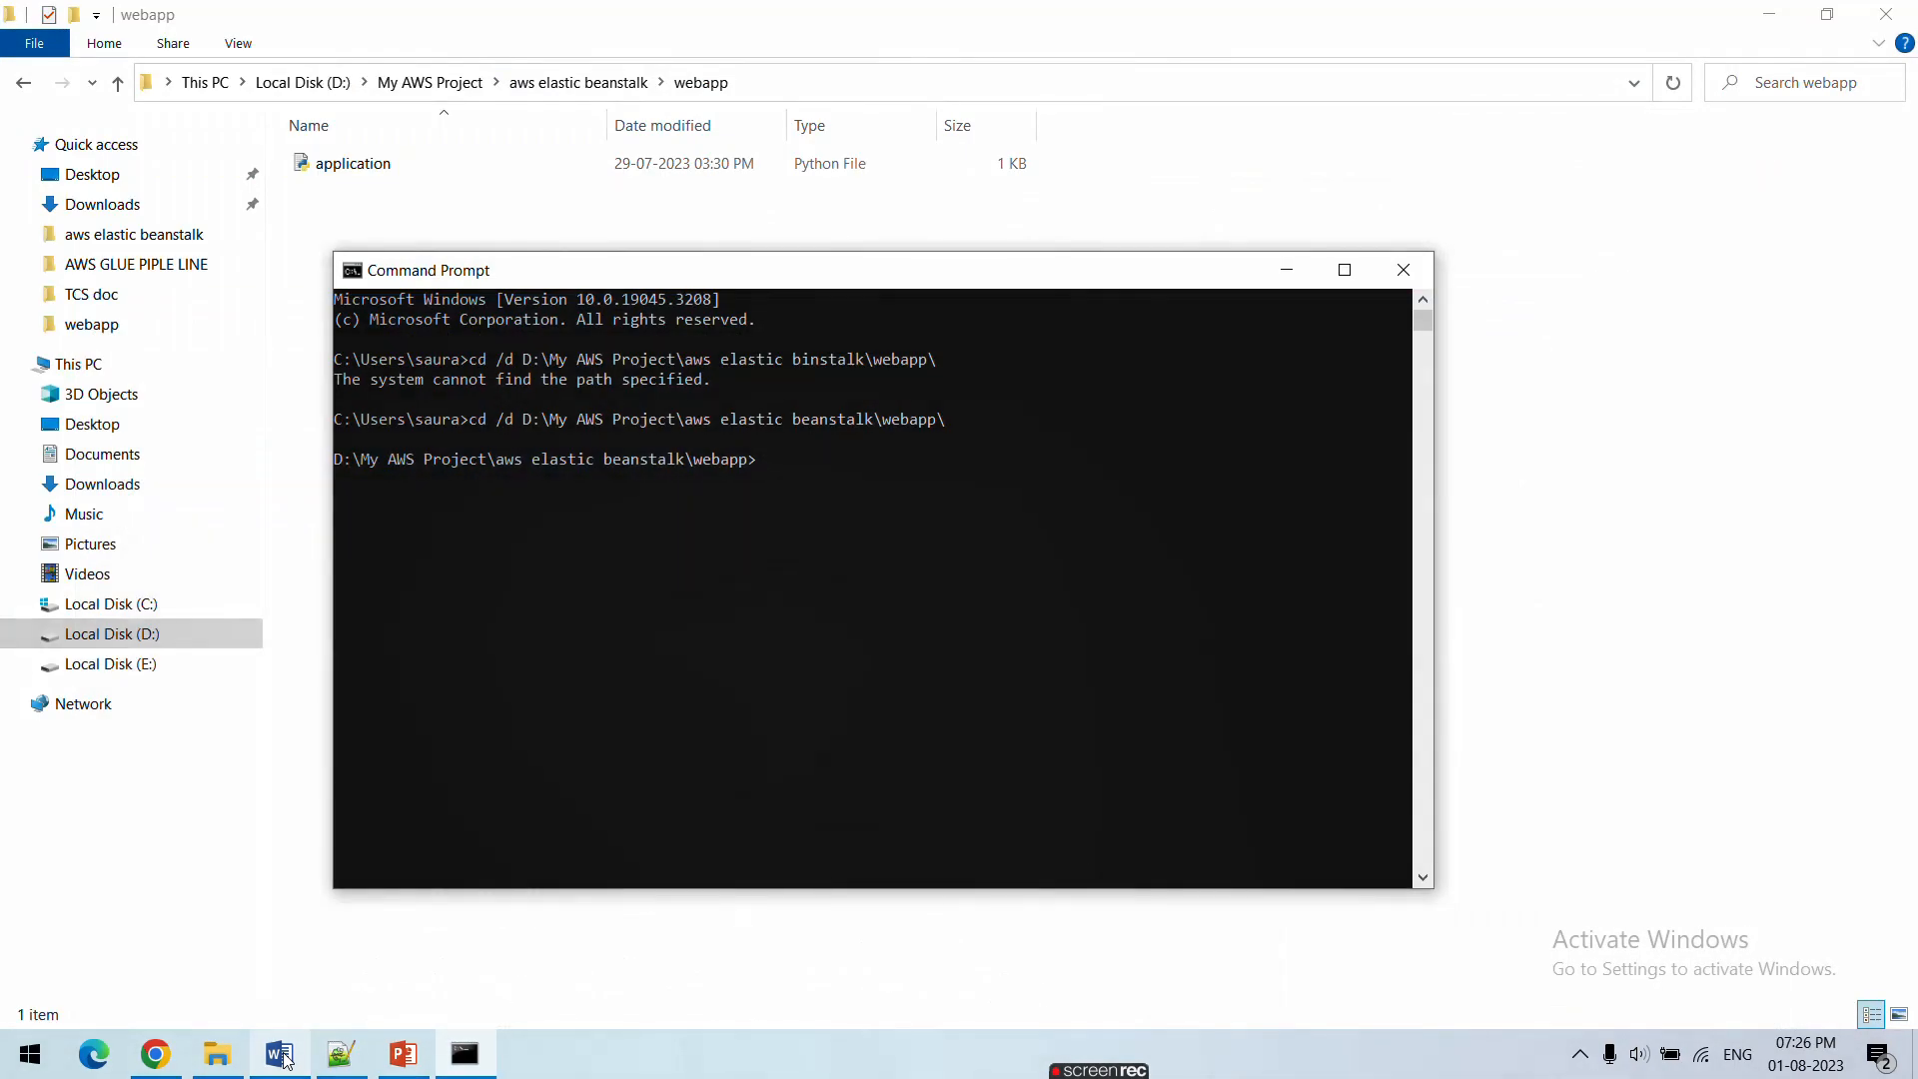
click(284, 1057)
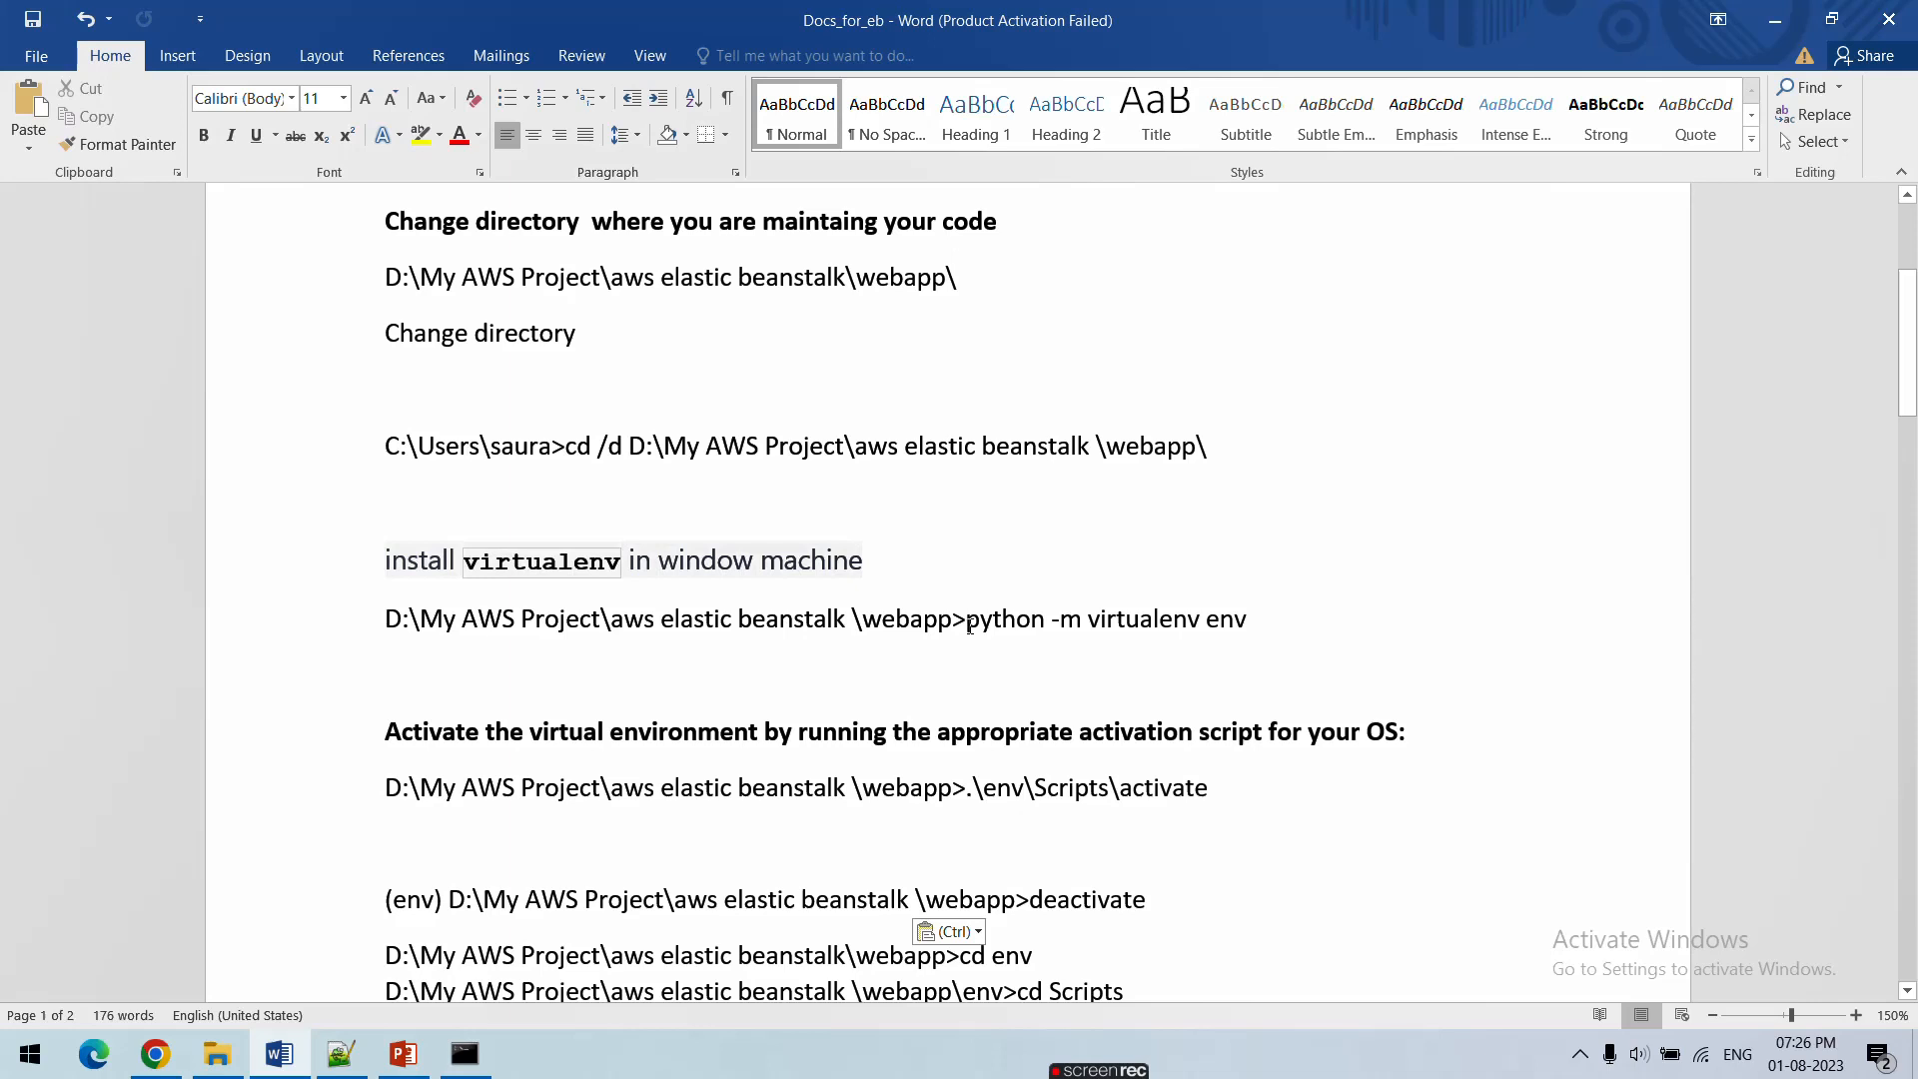
drag(965, 625, 1226, 626)
key(ctrl+c)
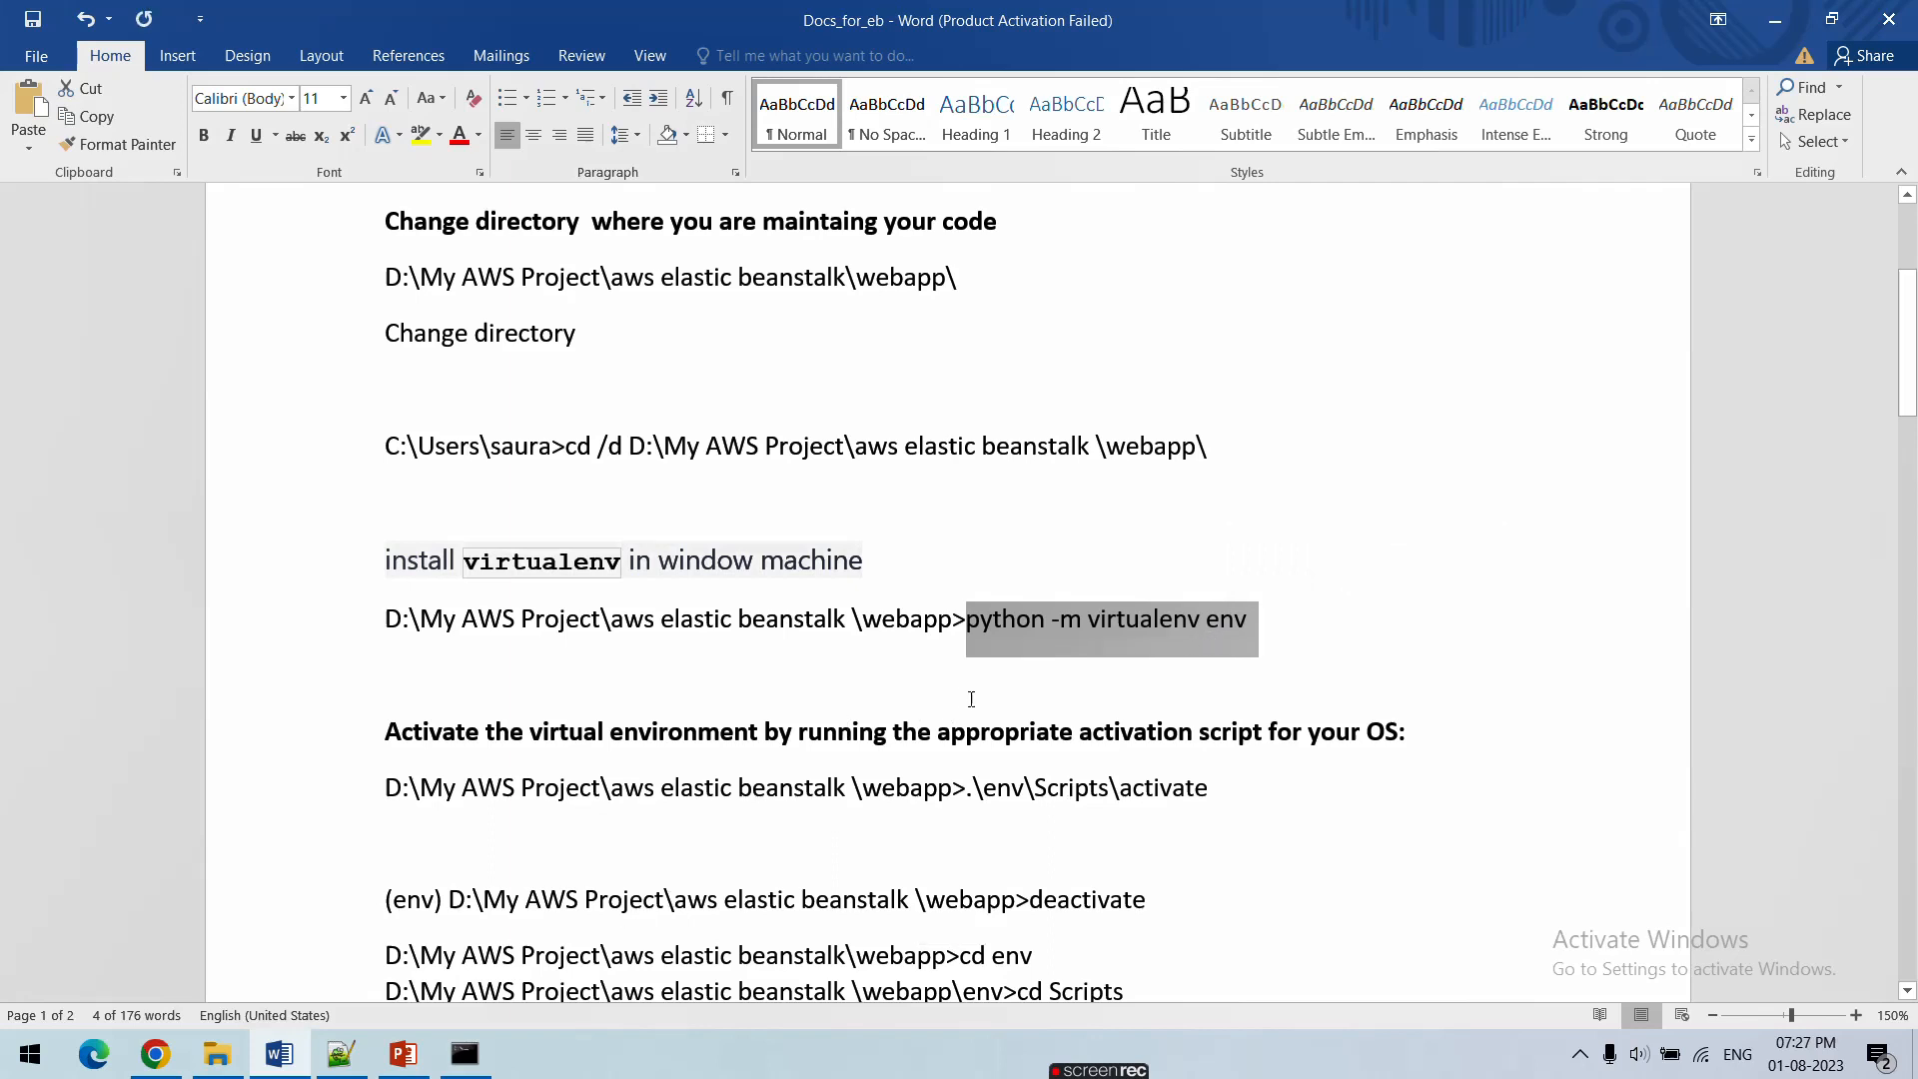
Try to run the copied virtualenv command from the webapp directory in Command Prompt
click(469, 1071)
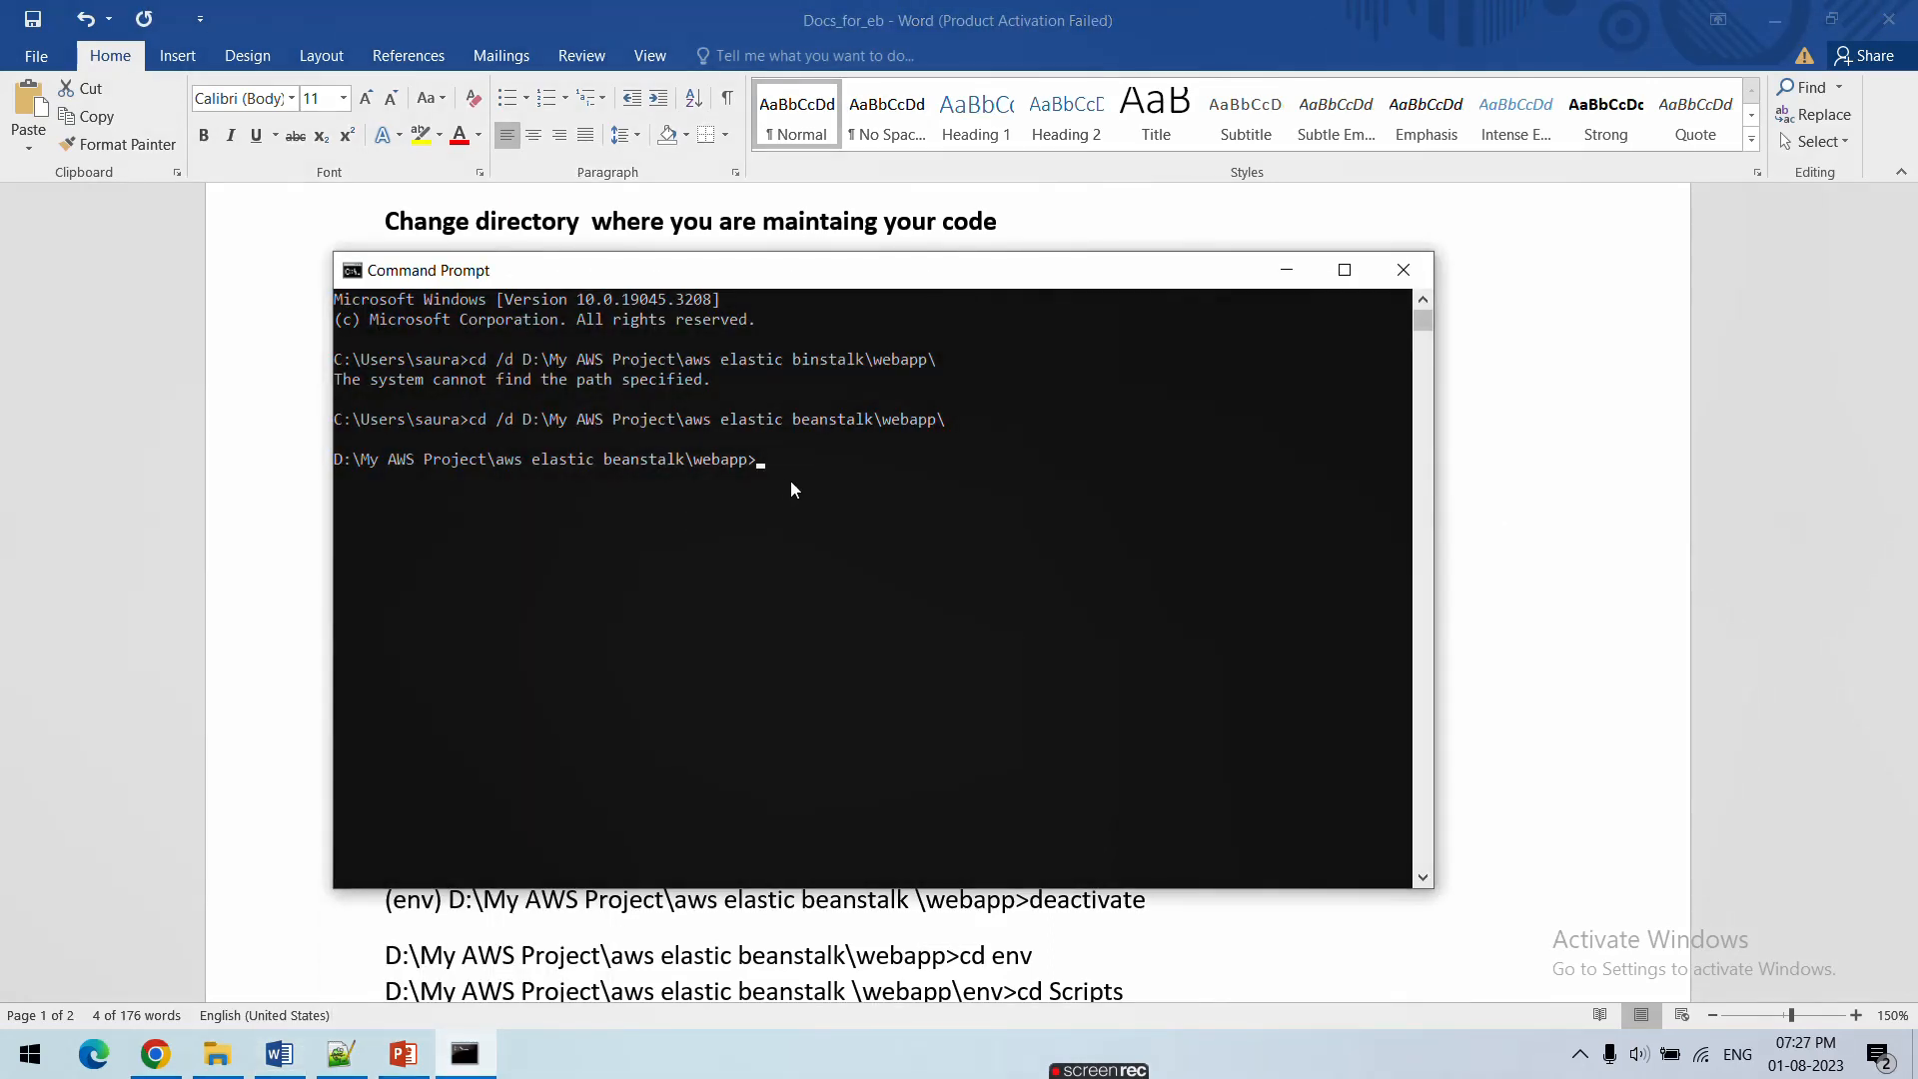
key(ctrl+v)
key(Return)
Restore the missing p in the previous command and run python -m virtualenv env
key(Up)
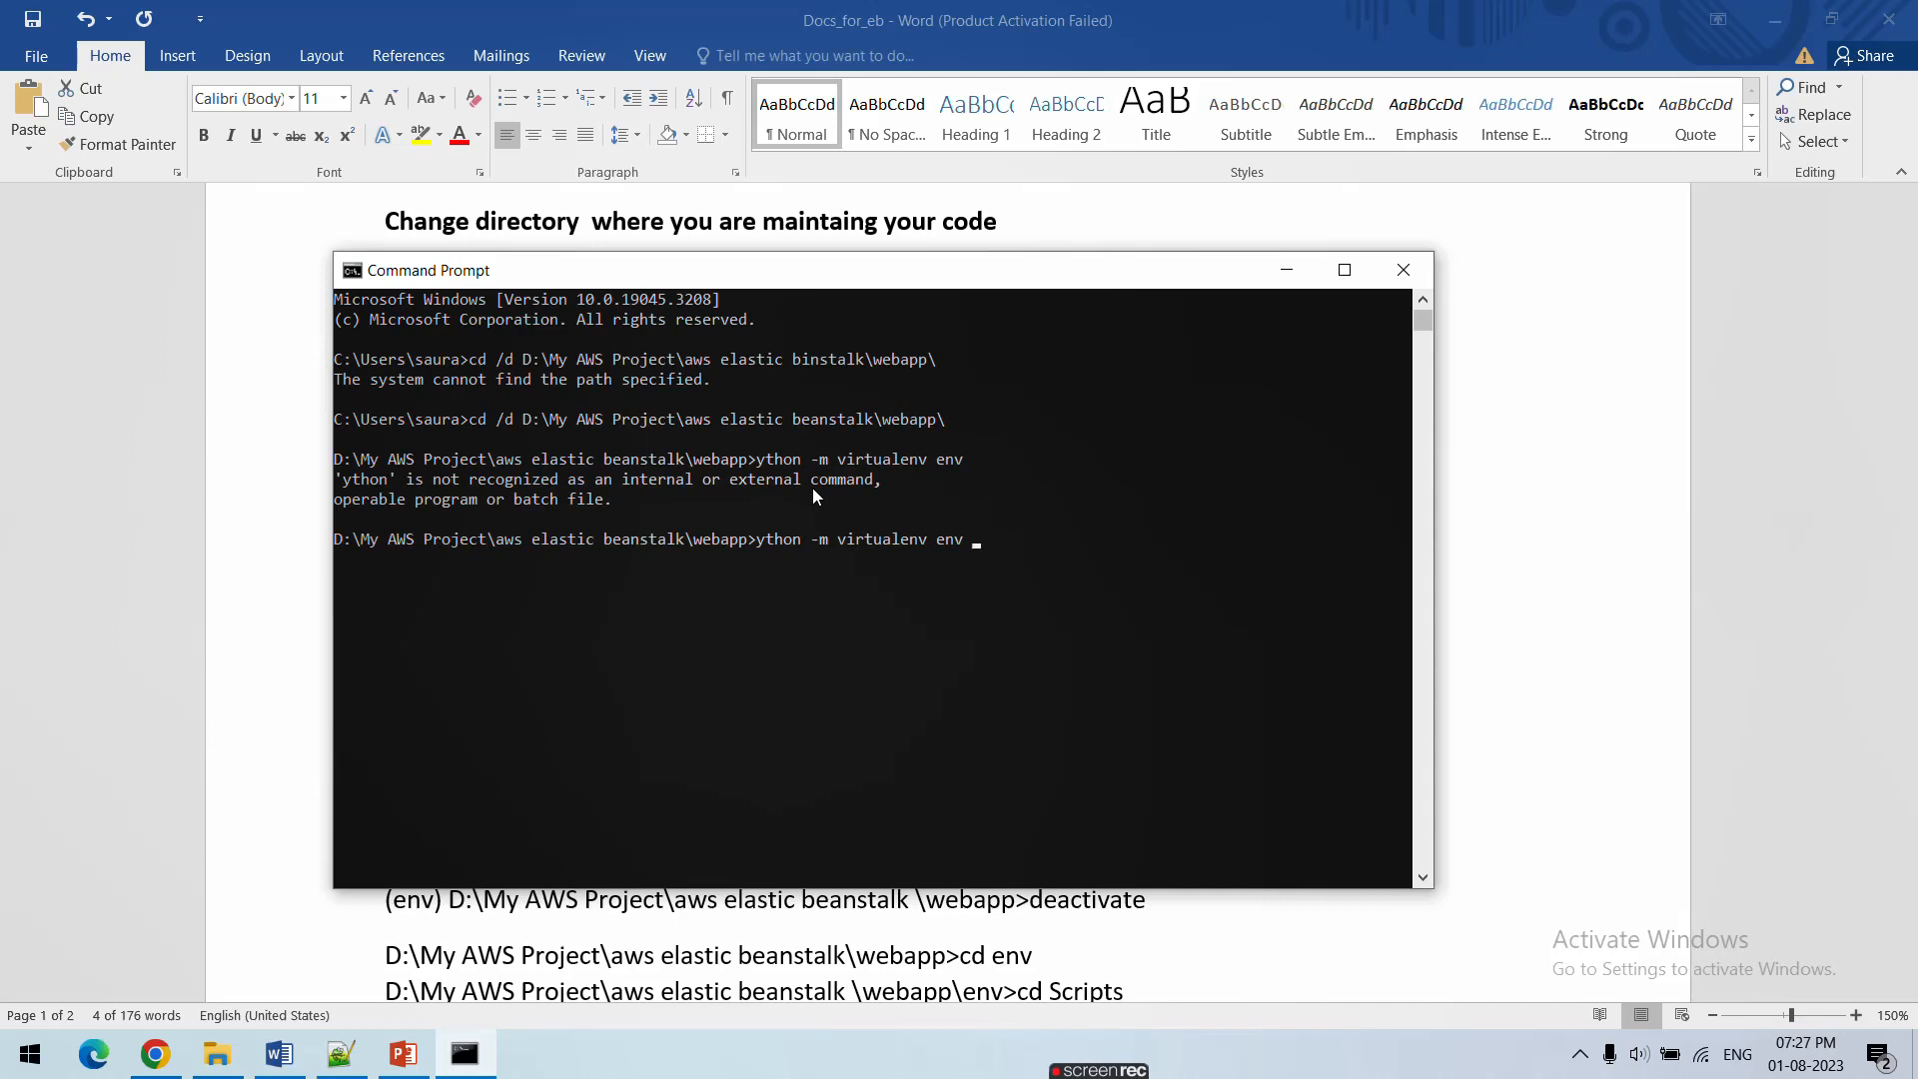
key(Left)
key(Left)
key(Left)
text(p)
key(Return)
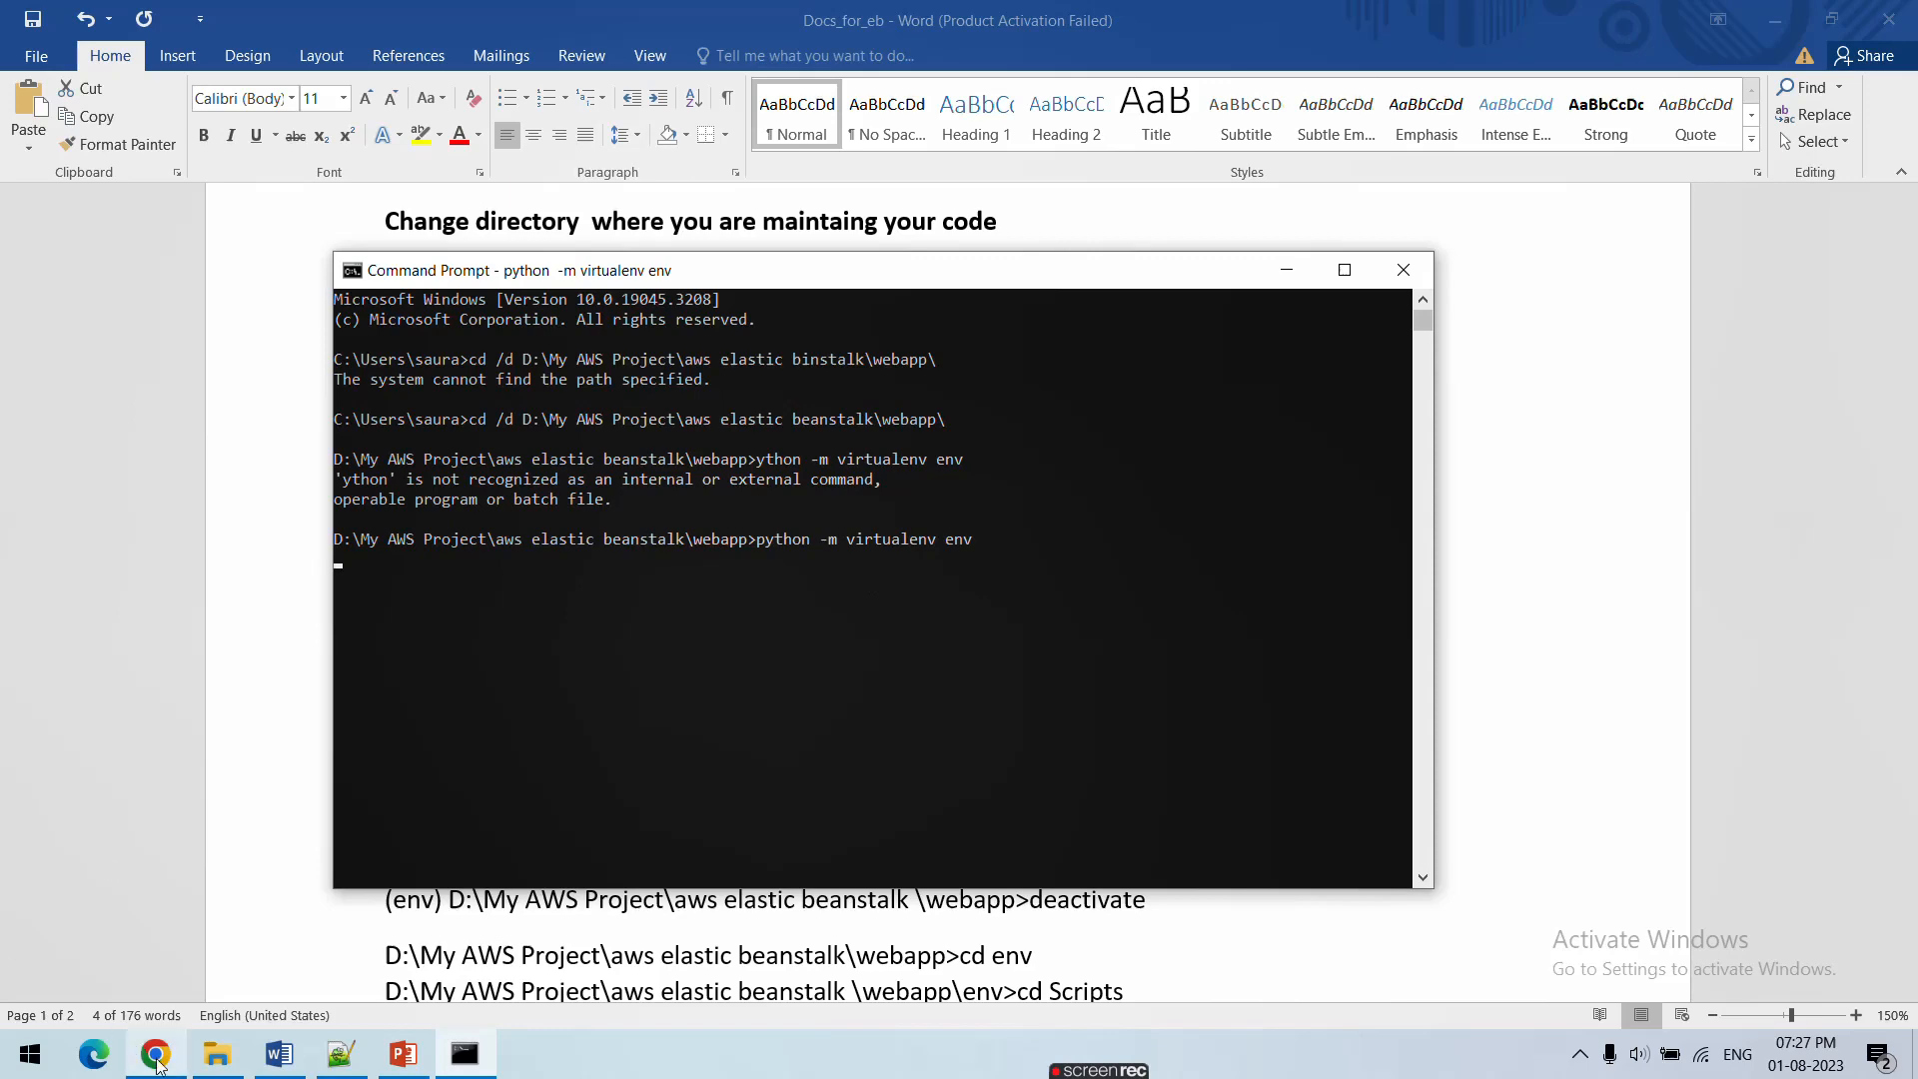
Check the webapp folder in File Explorer and examine the output of the virtualenv command in Command Prompt
click(218, 1061)
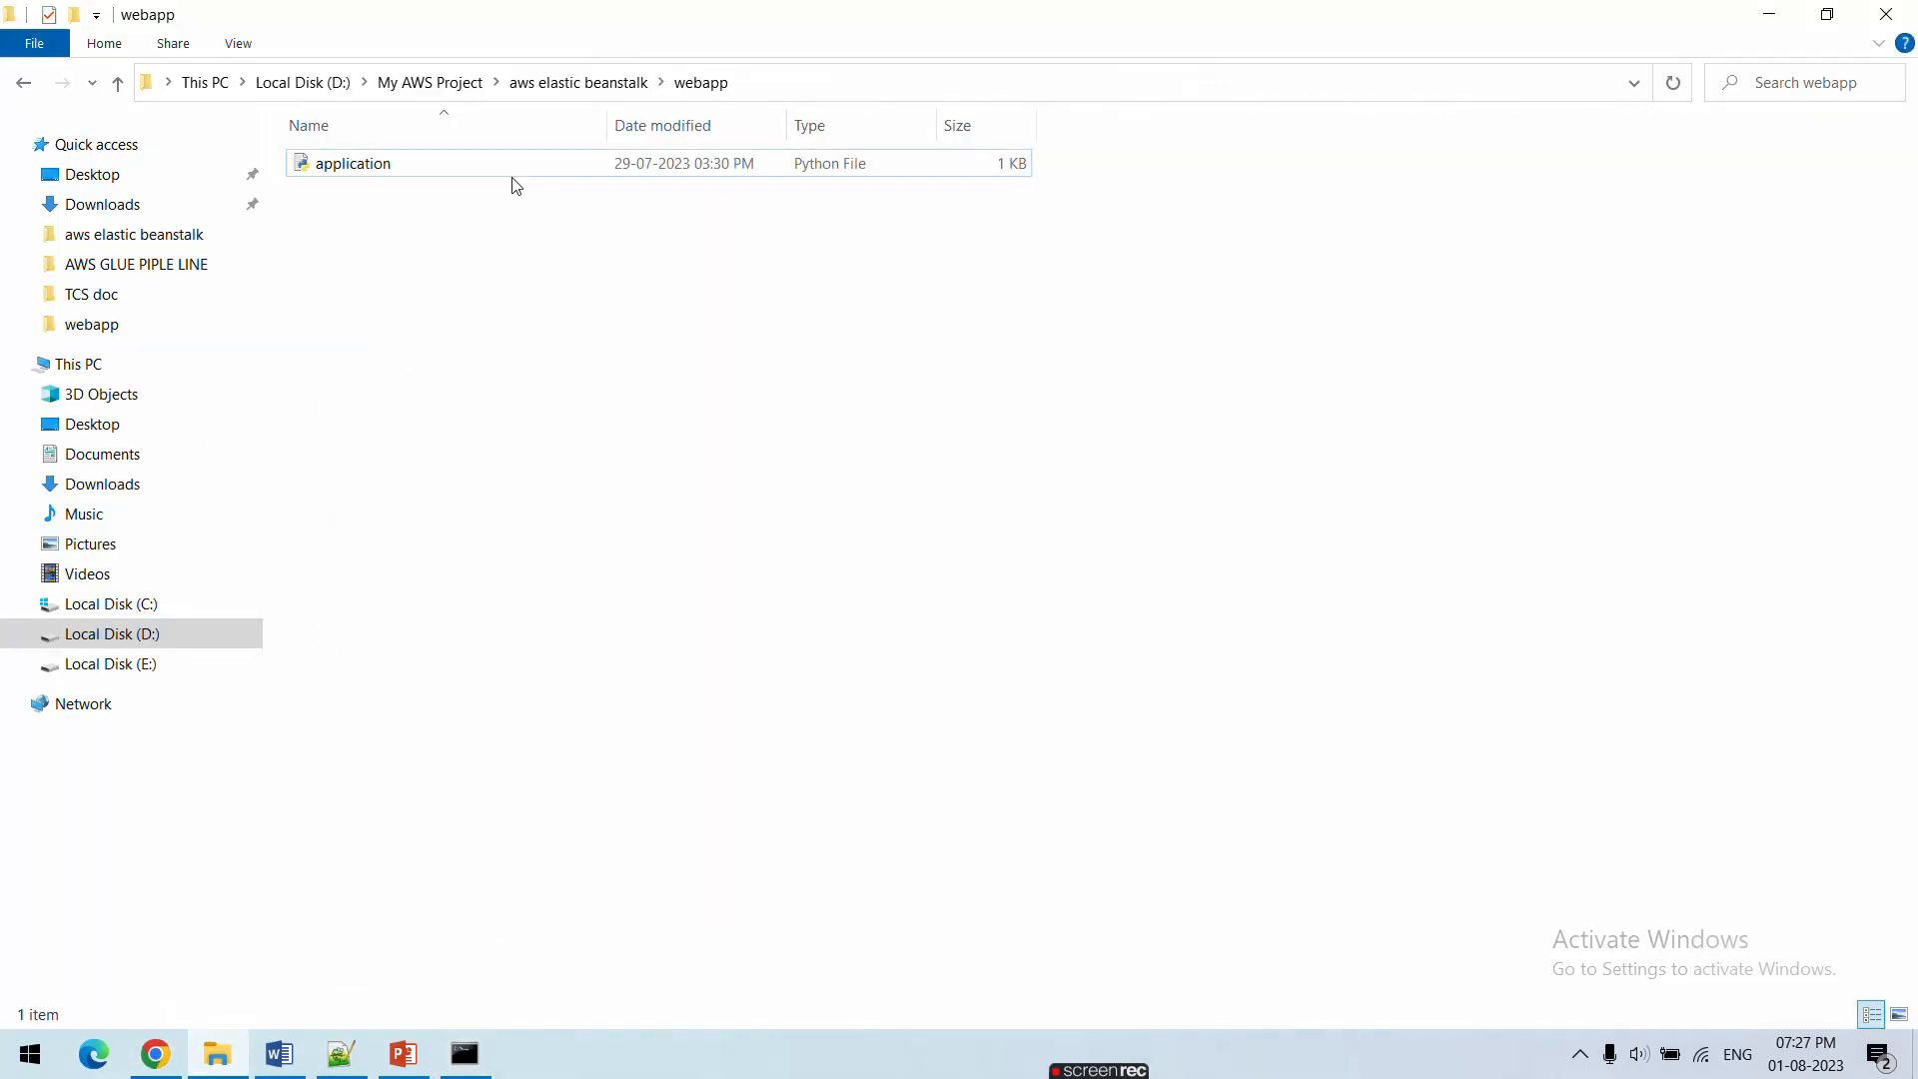
click(1769, 13)
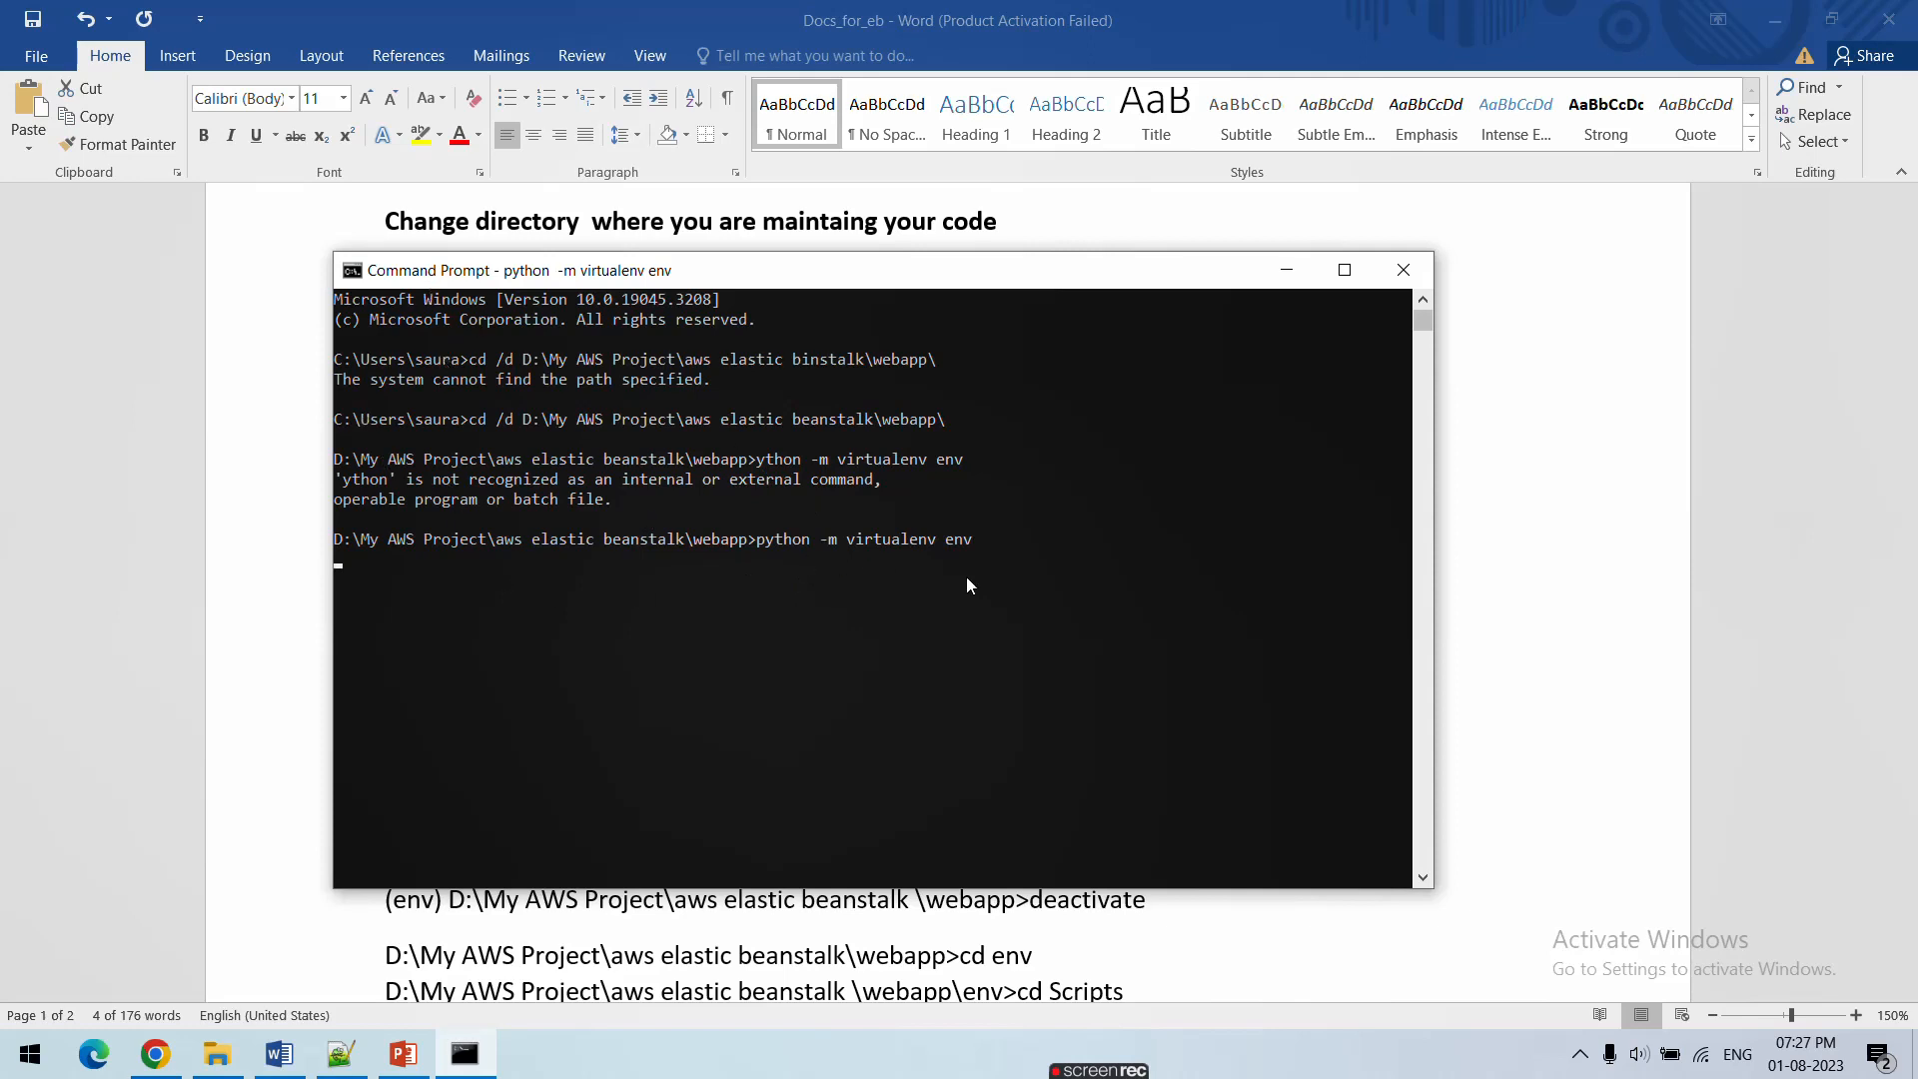
click(1286, 271)
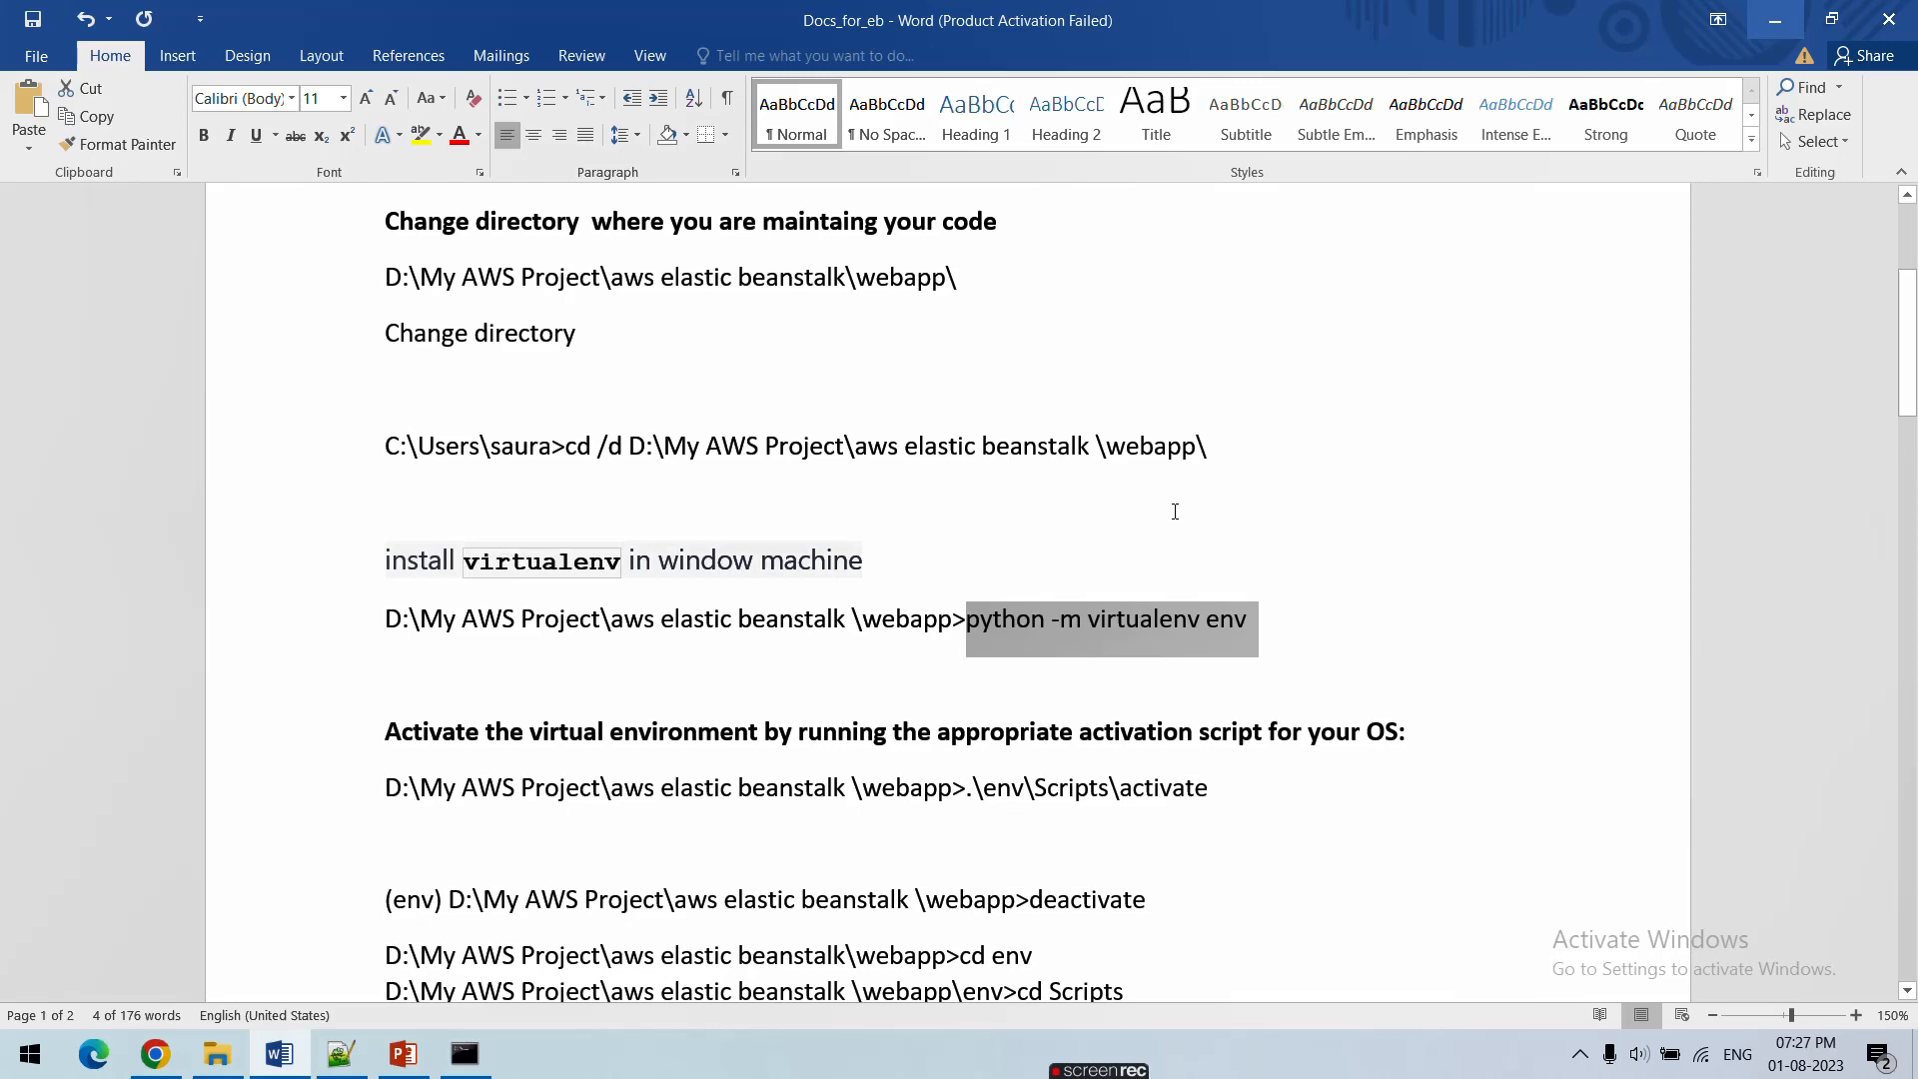
click(472, 1045)
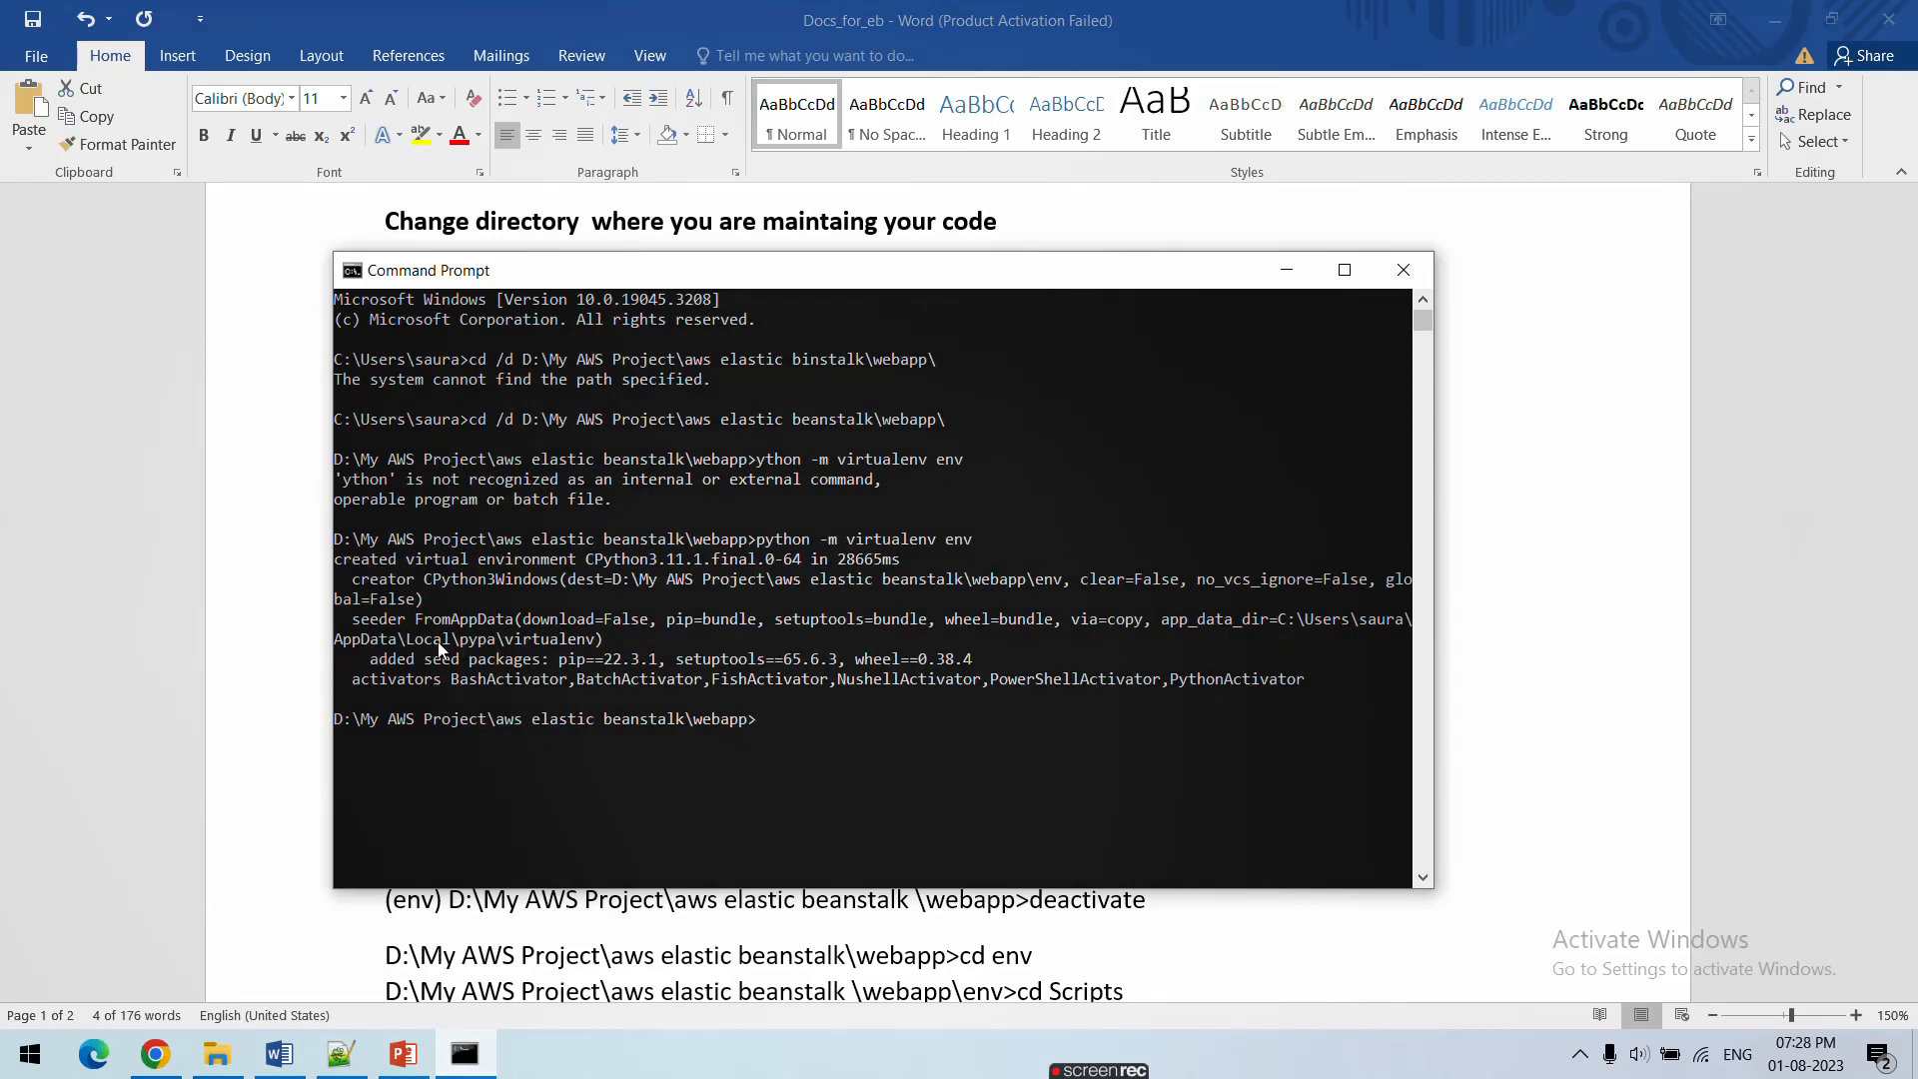
drag(397, 599, 435, 647)
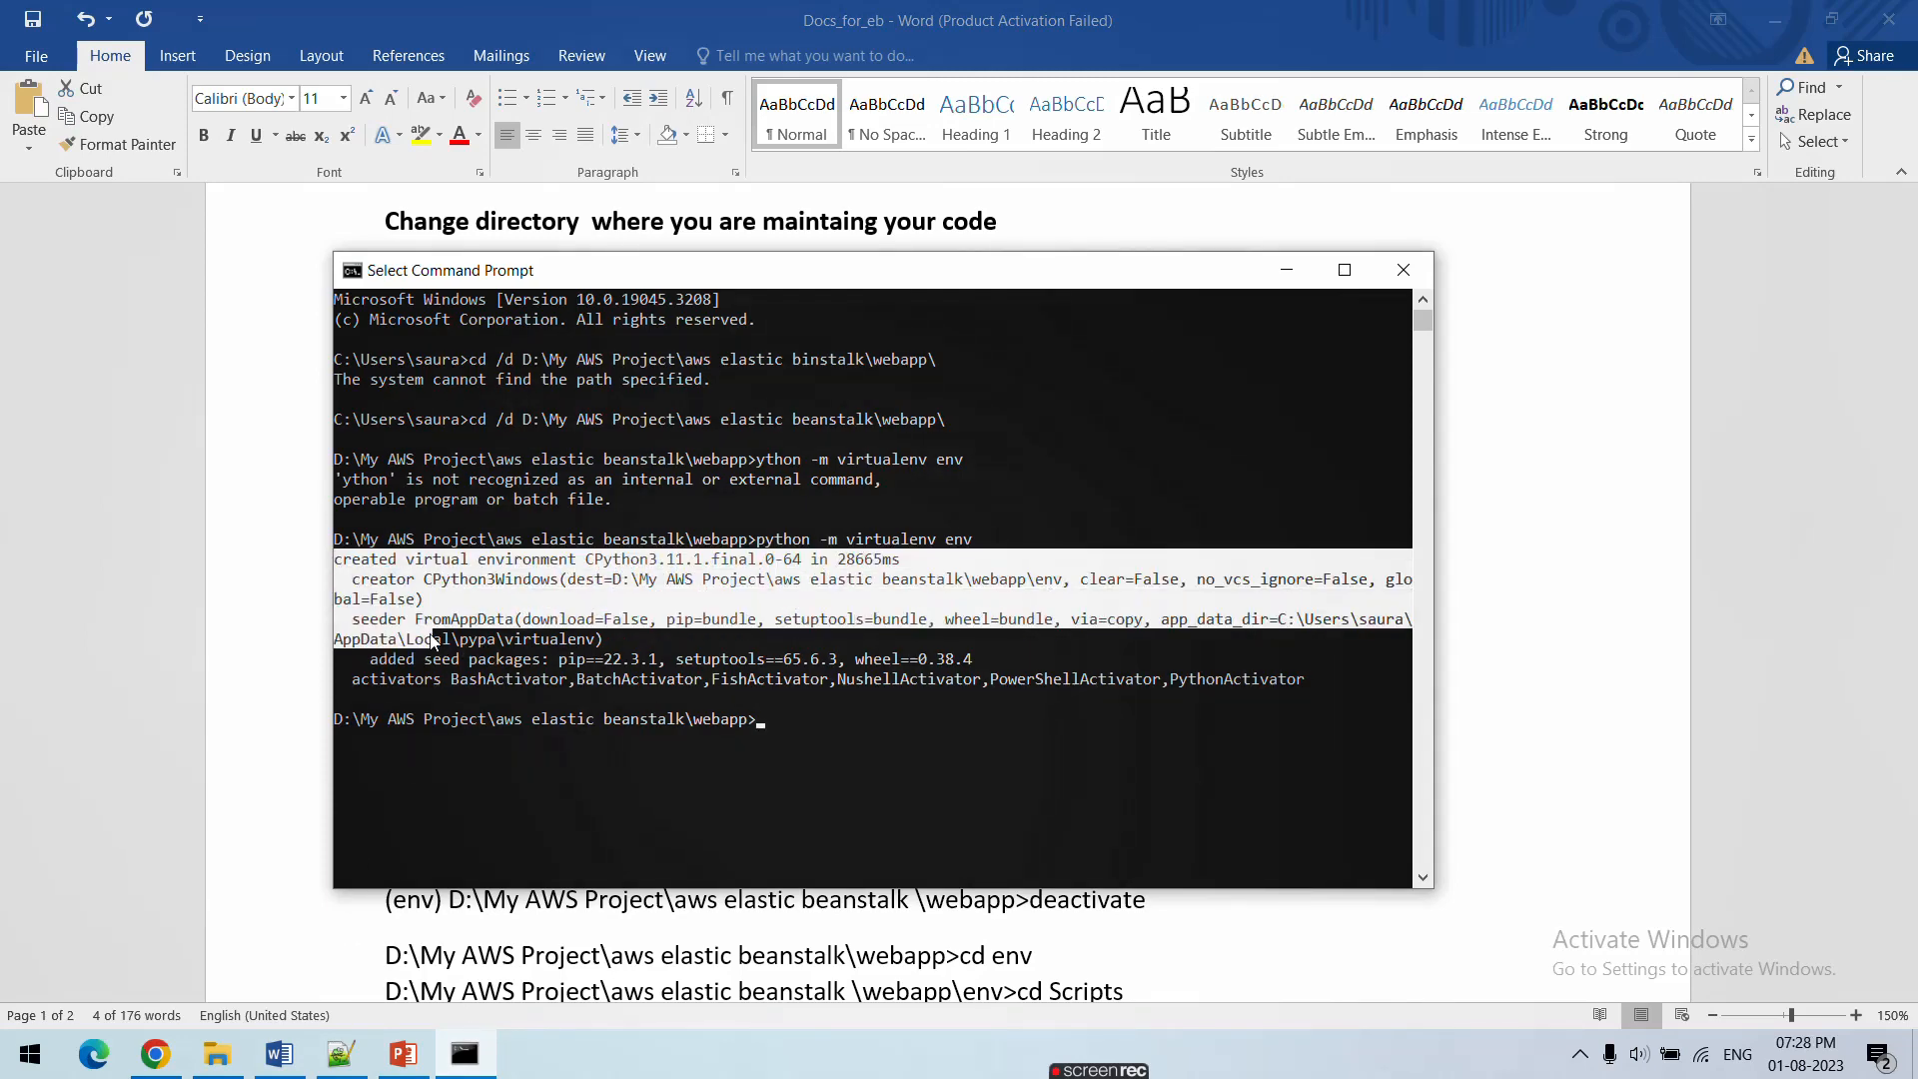
Check the webapp folder in File Explorer for the env folder
click(217, 1055)
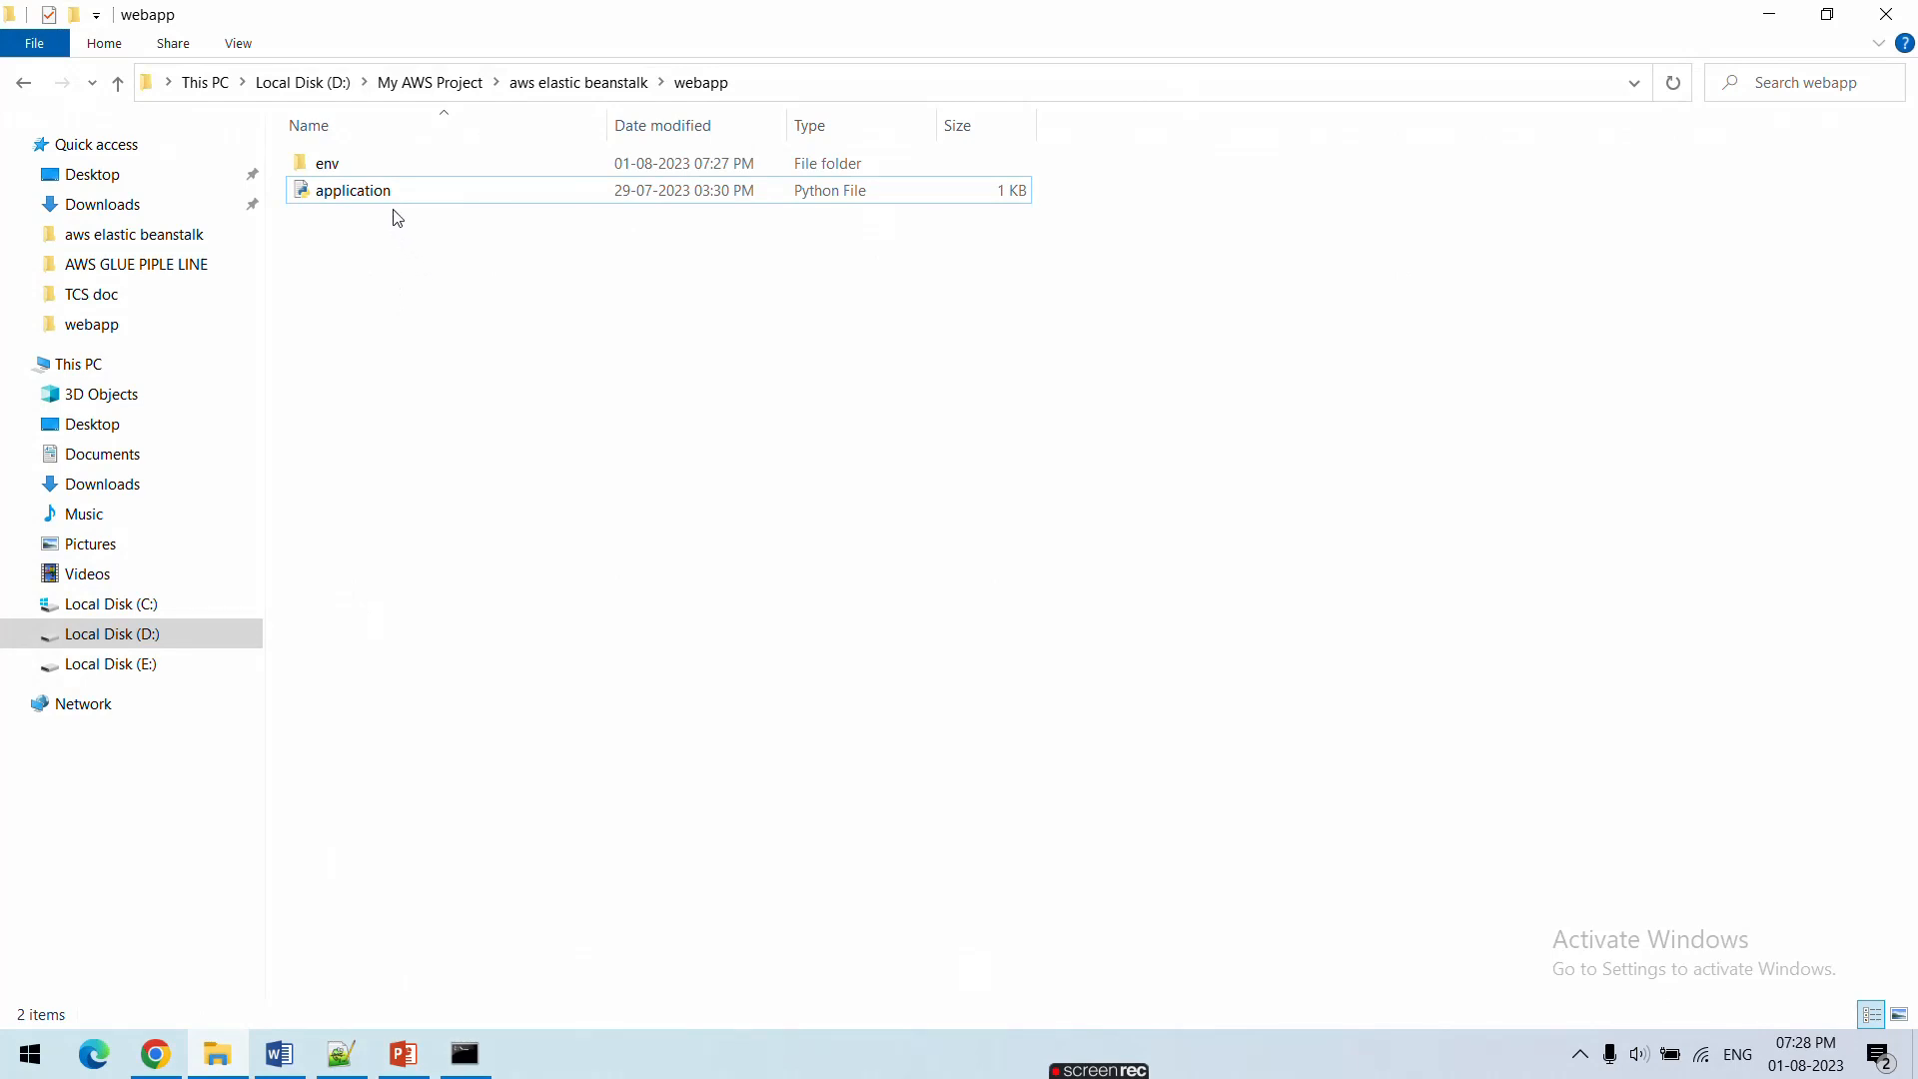
click(378, 163)
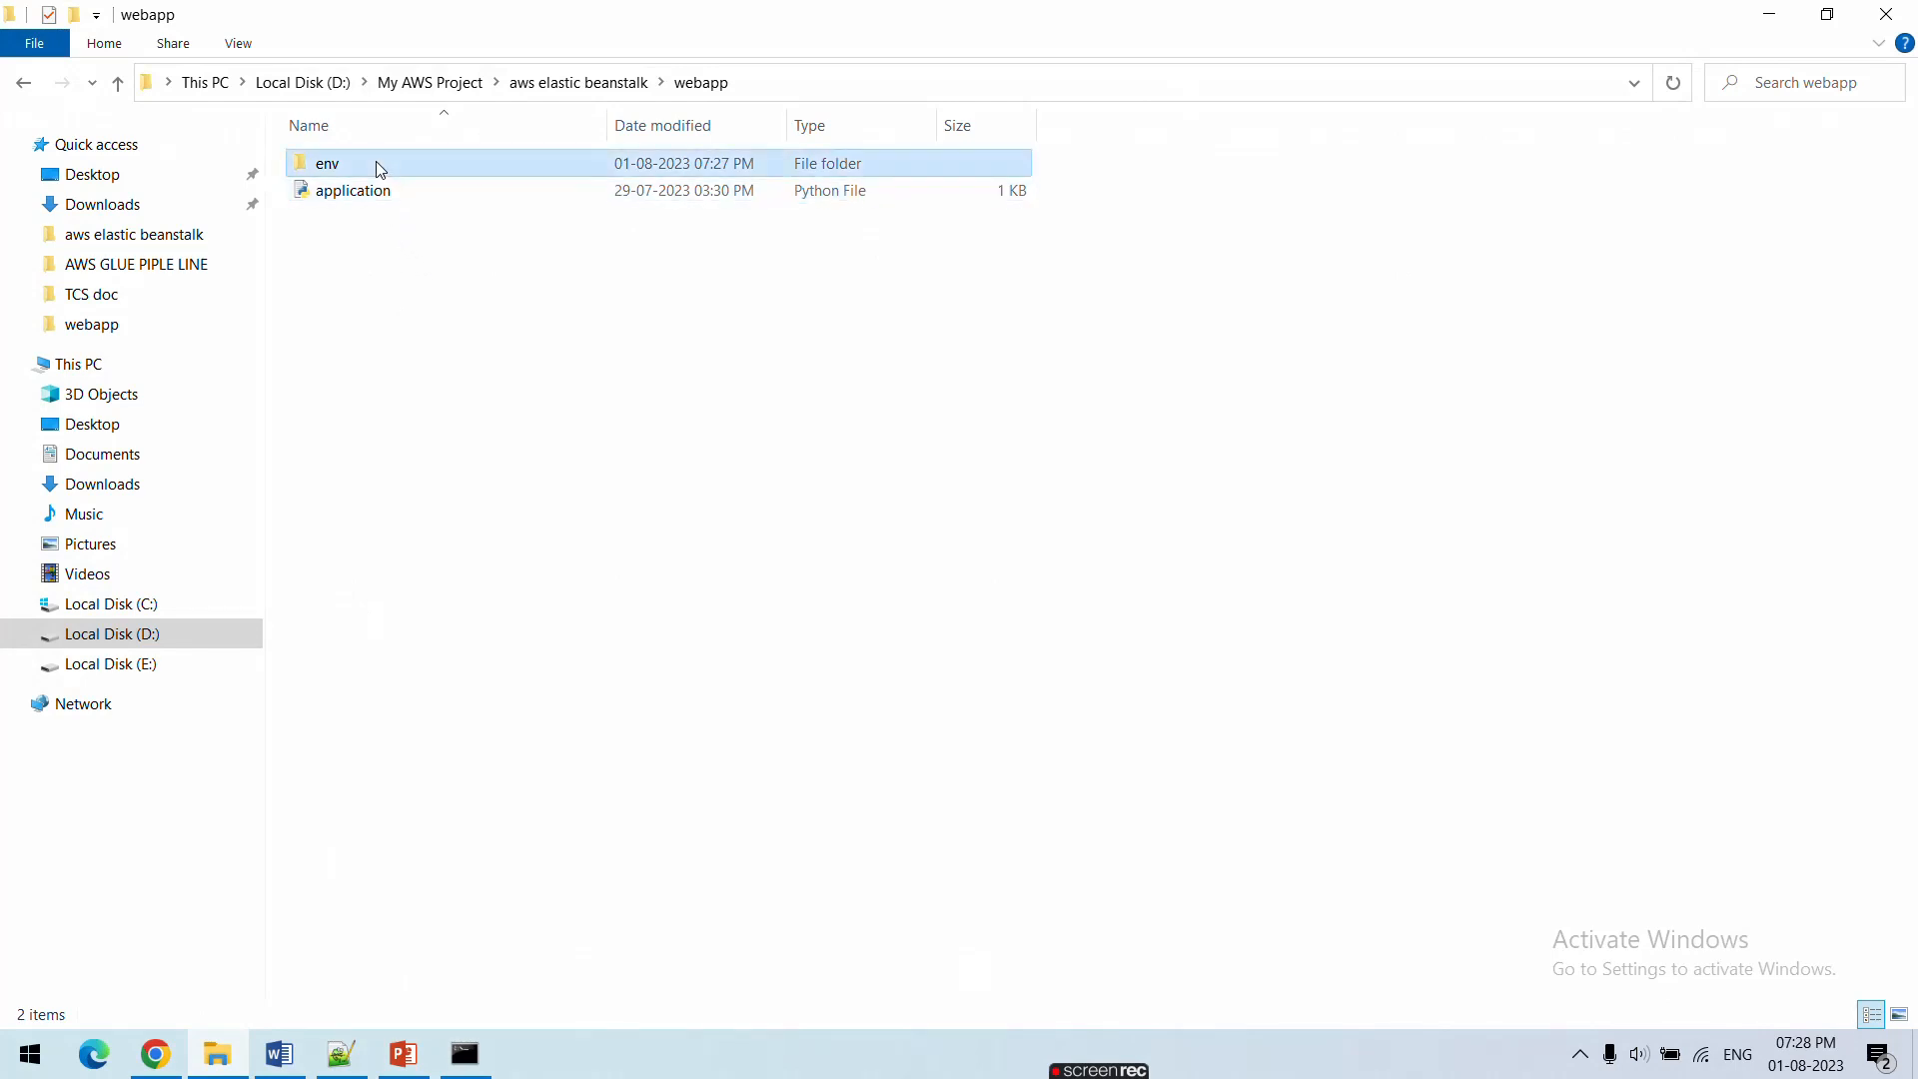
click(827, 77)
click(559, 312)
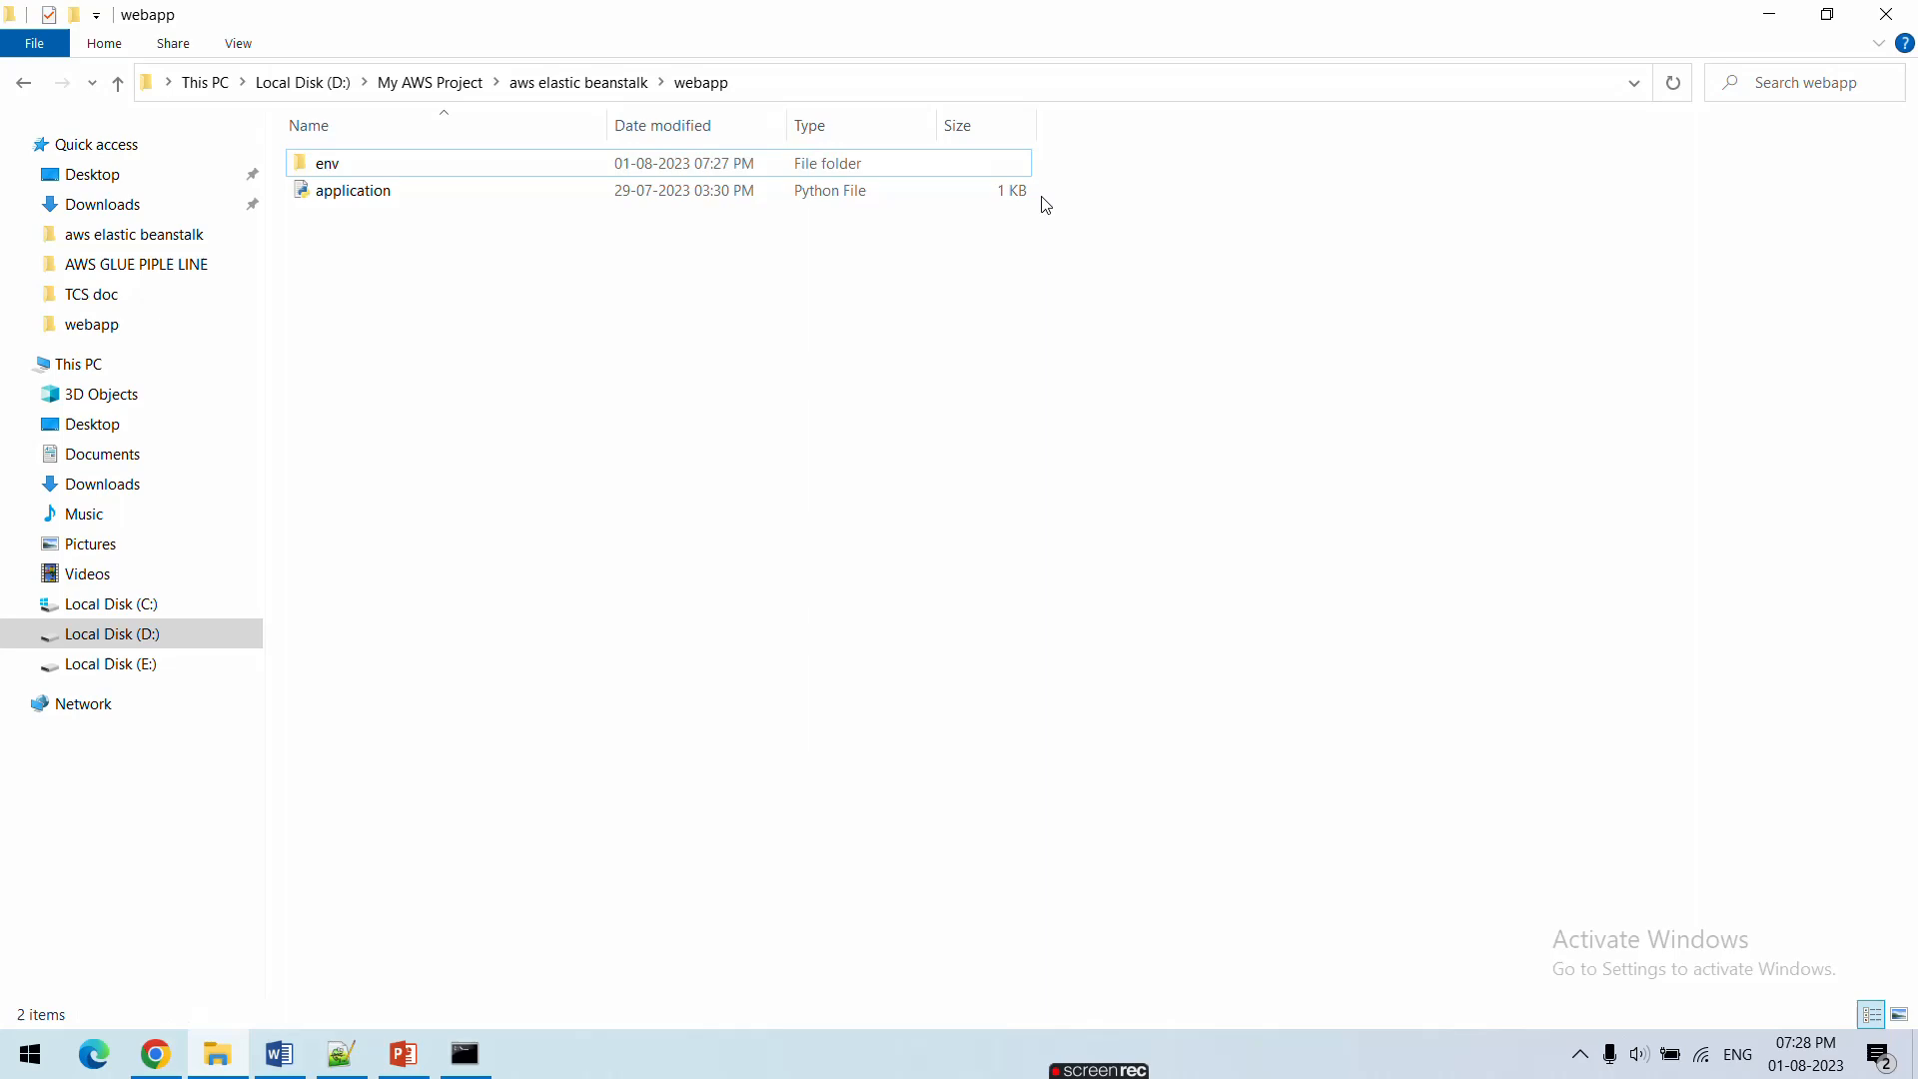
click(1767, 15)
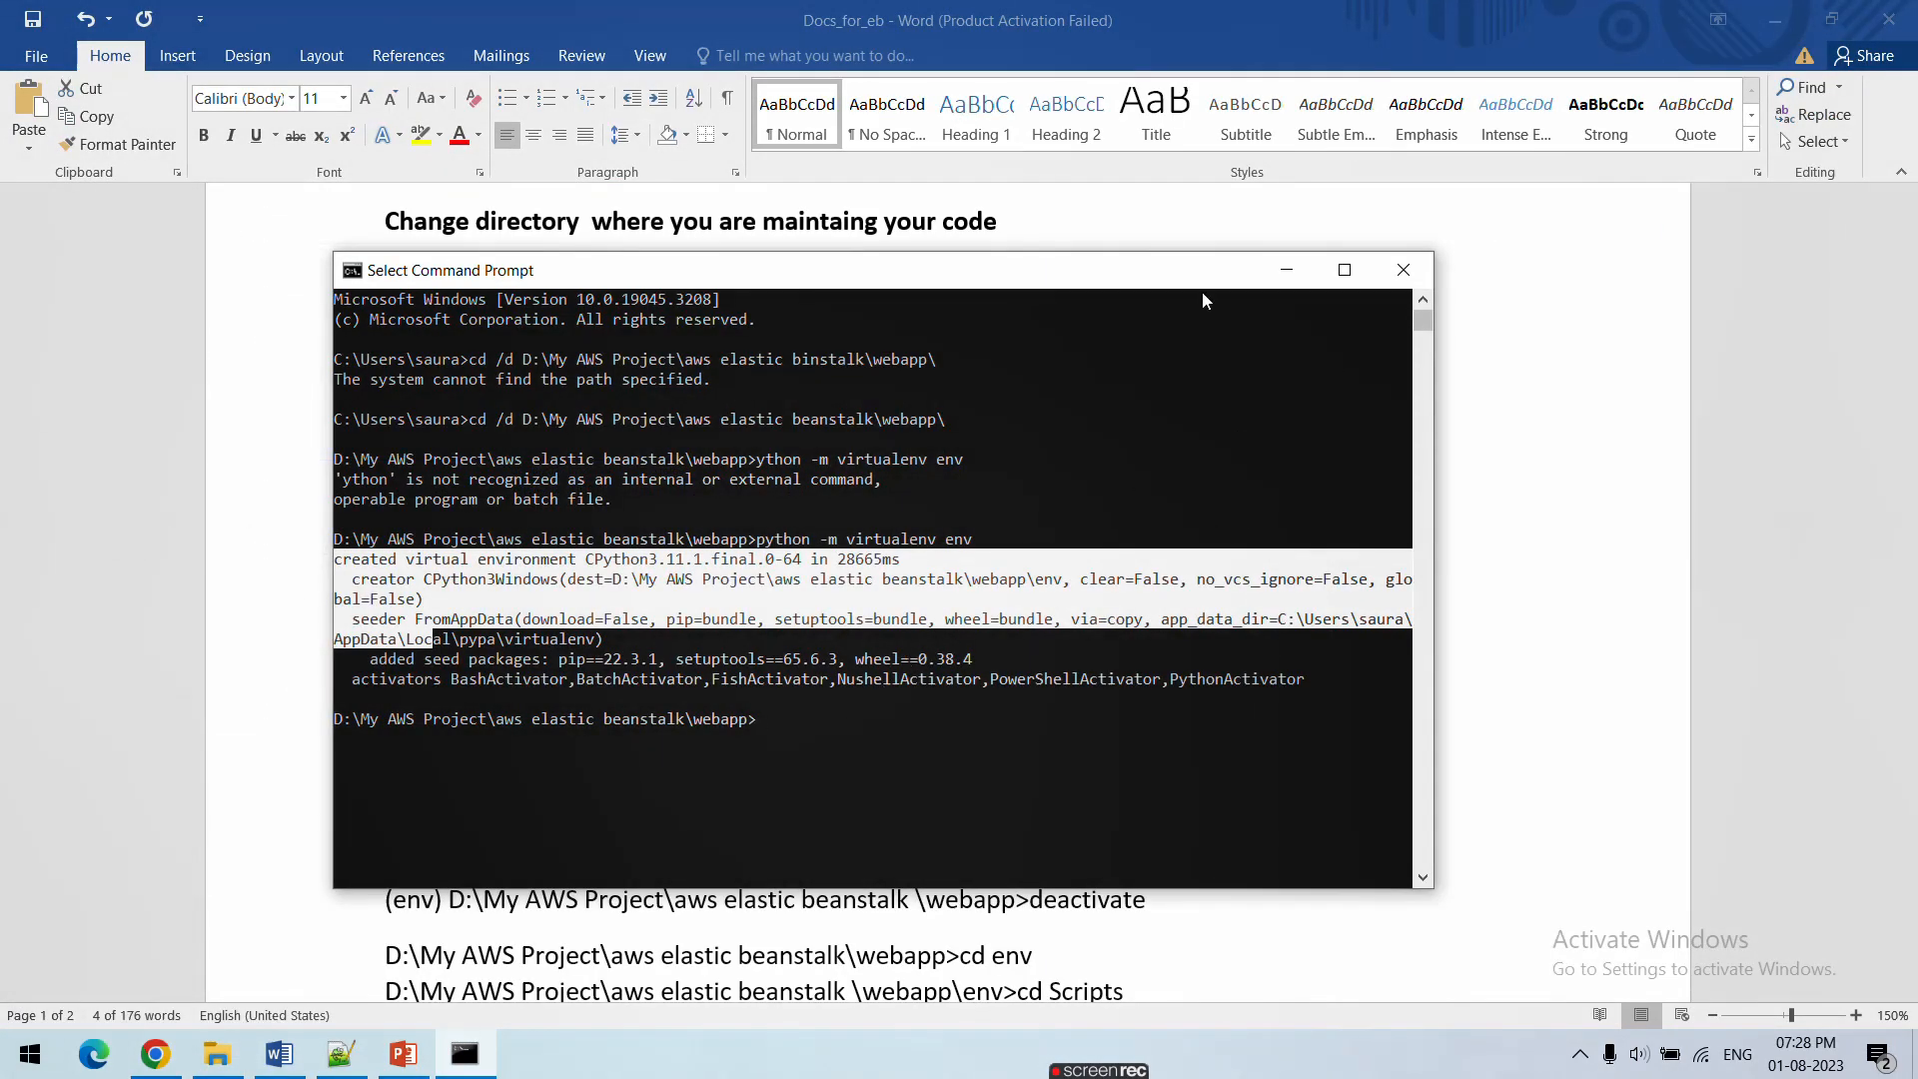
Copy the .\env\Scripts\activate command from the activation section of the Docs_for_eb Word document
click(1286, 270)
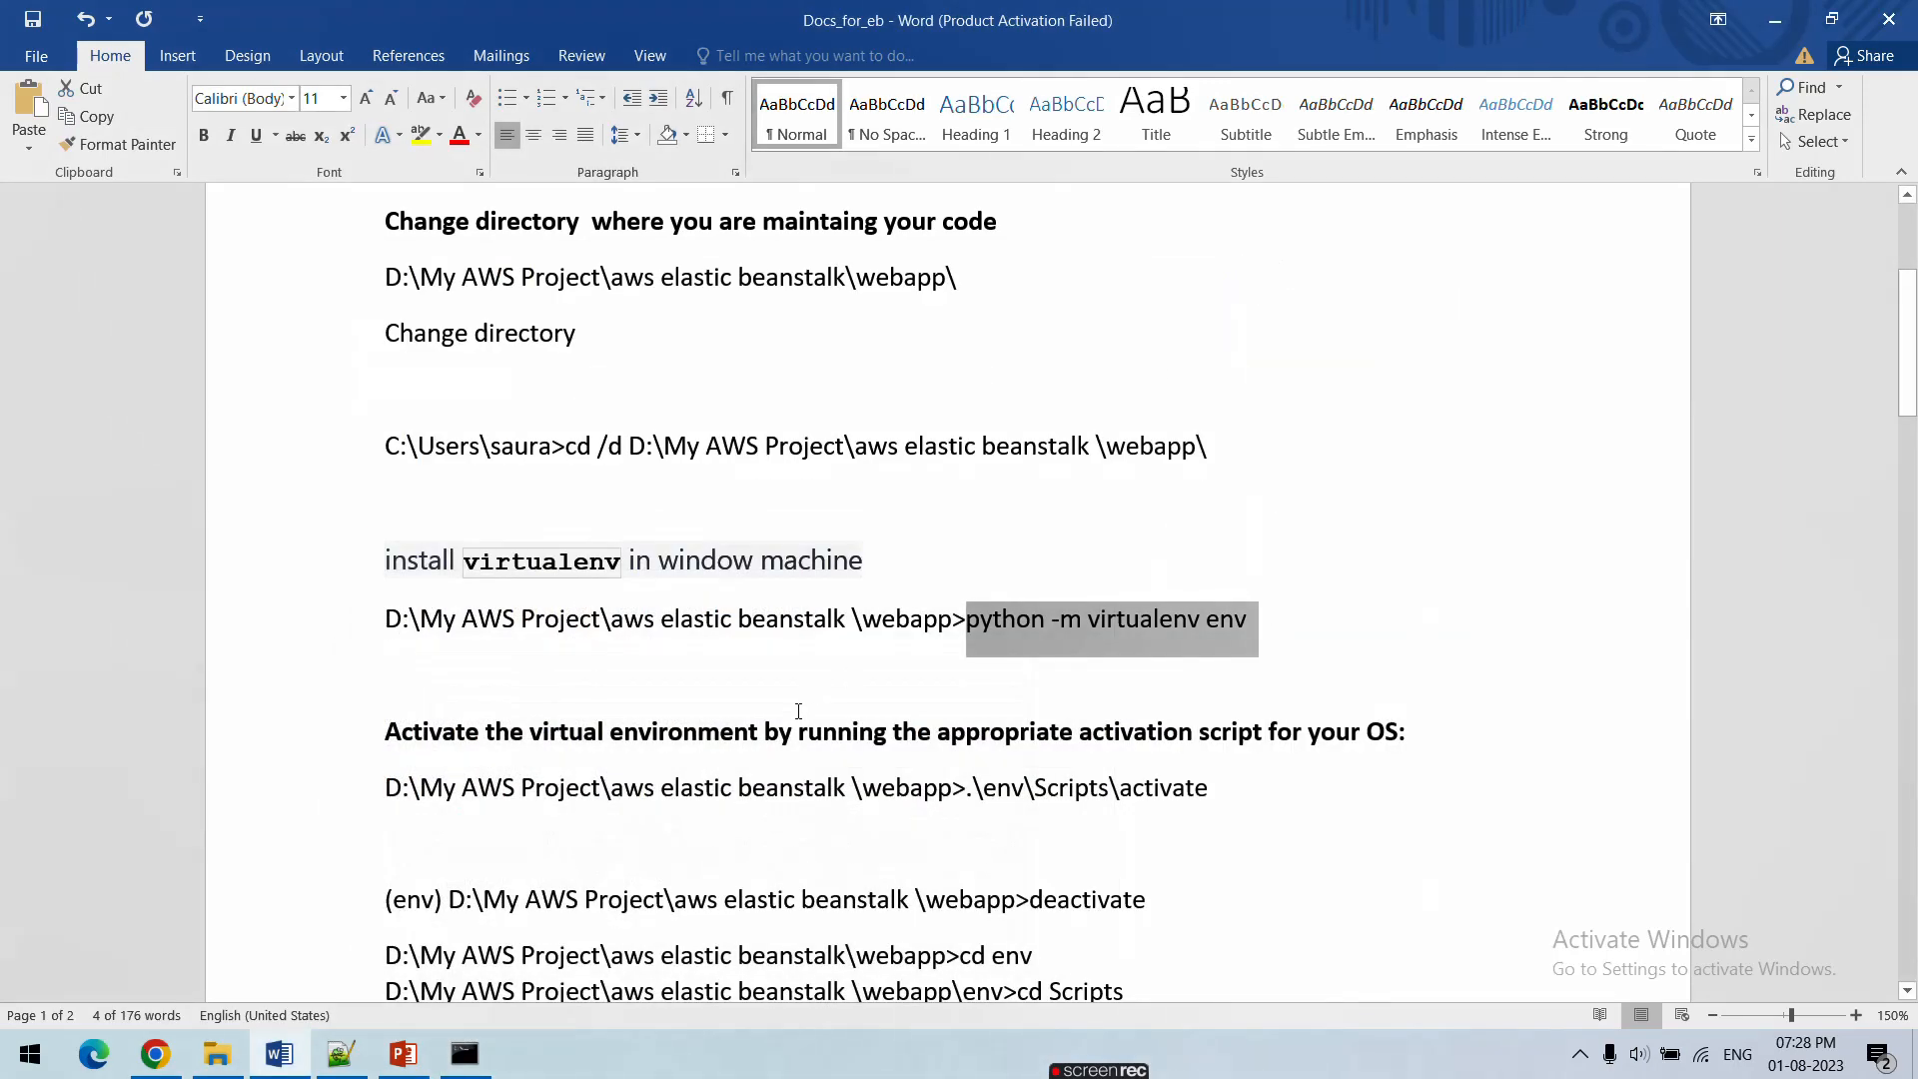
scroll(798, 711, down, 3)
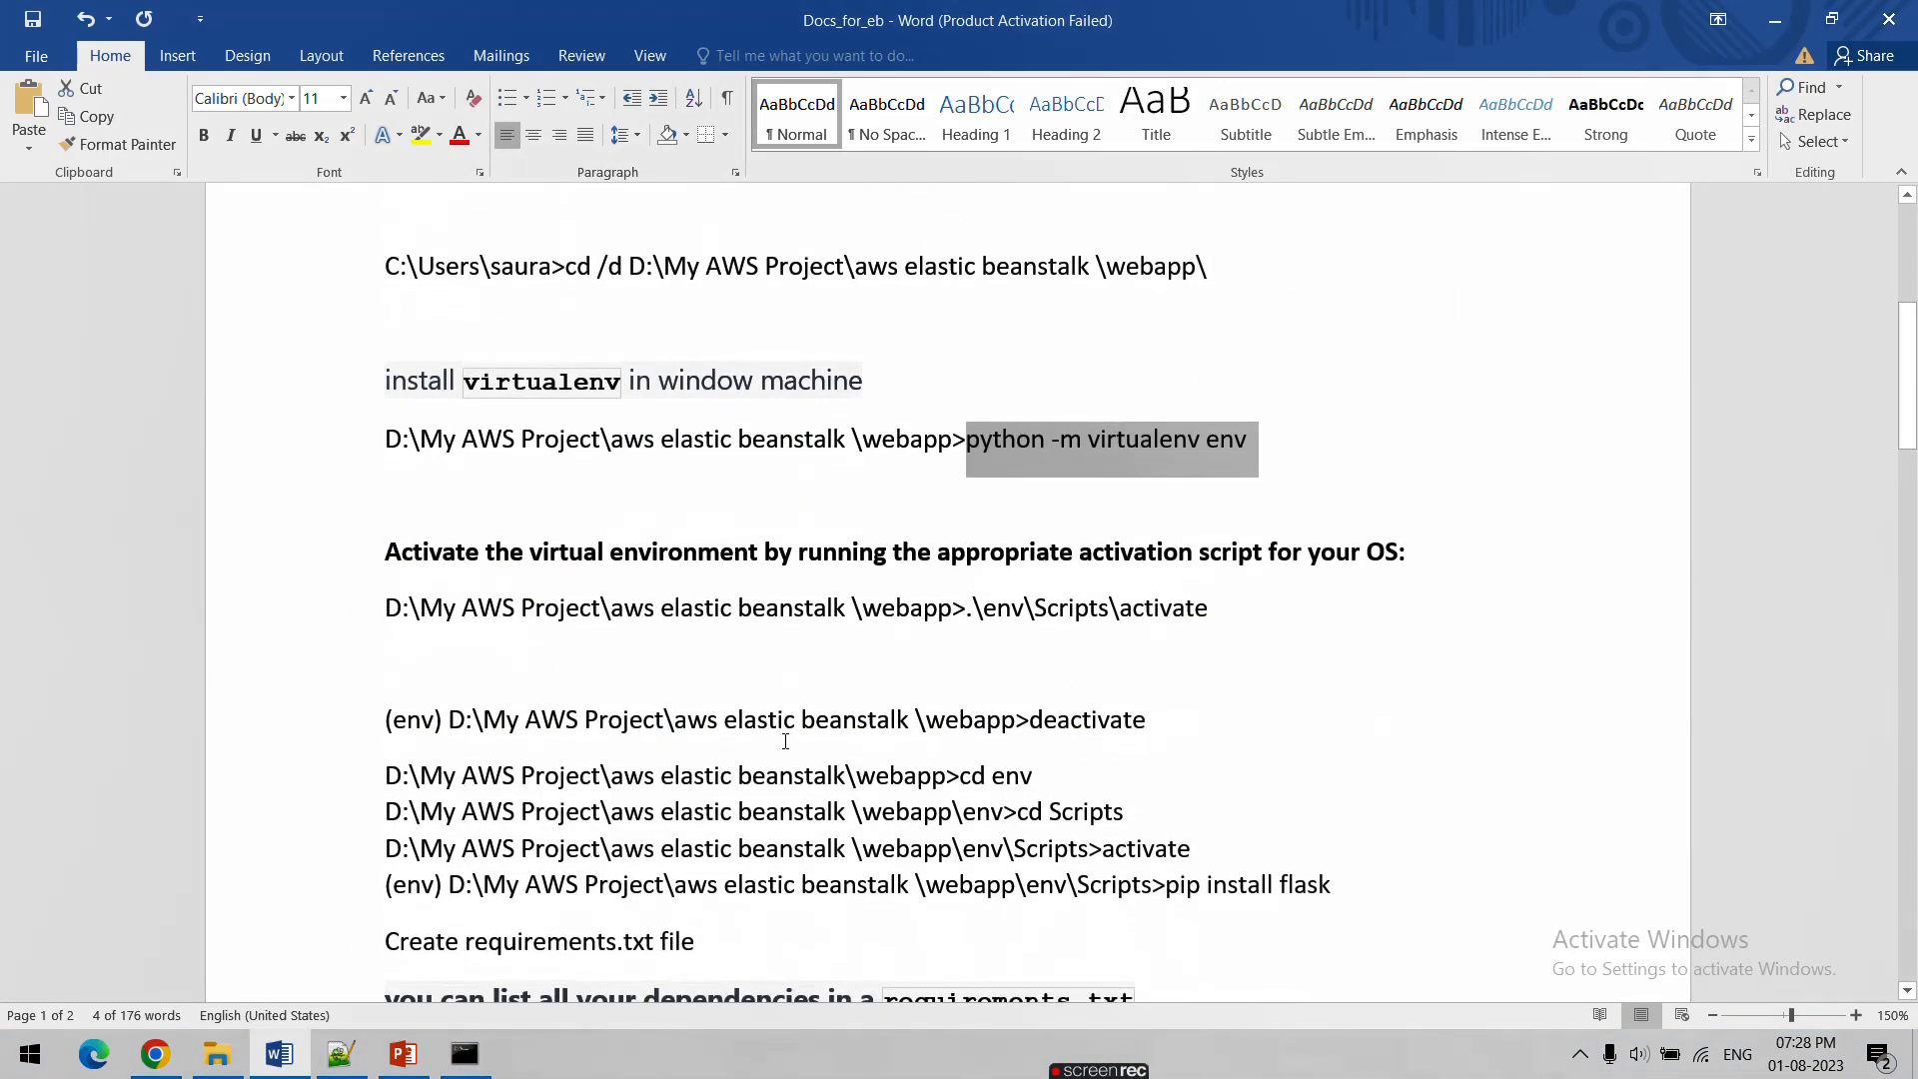
scroll(786, 740, down, 1)
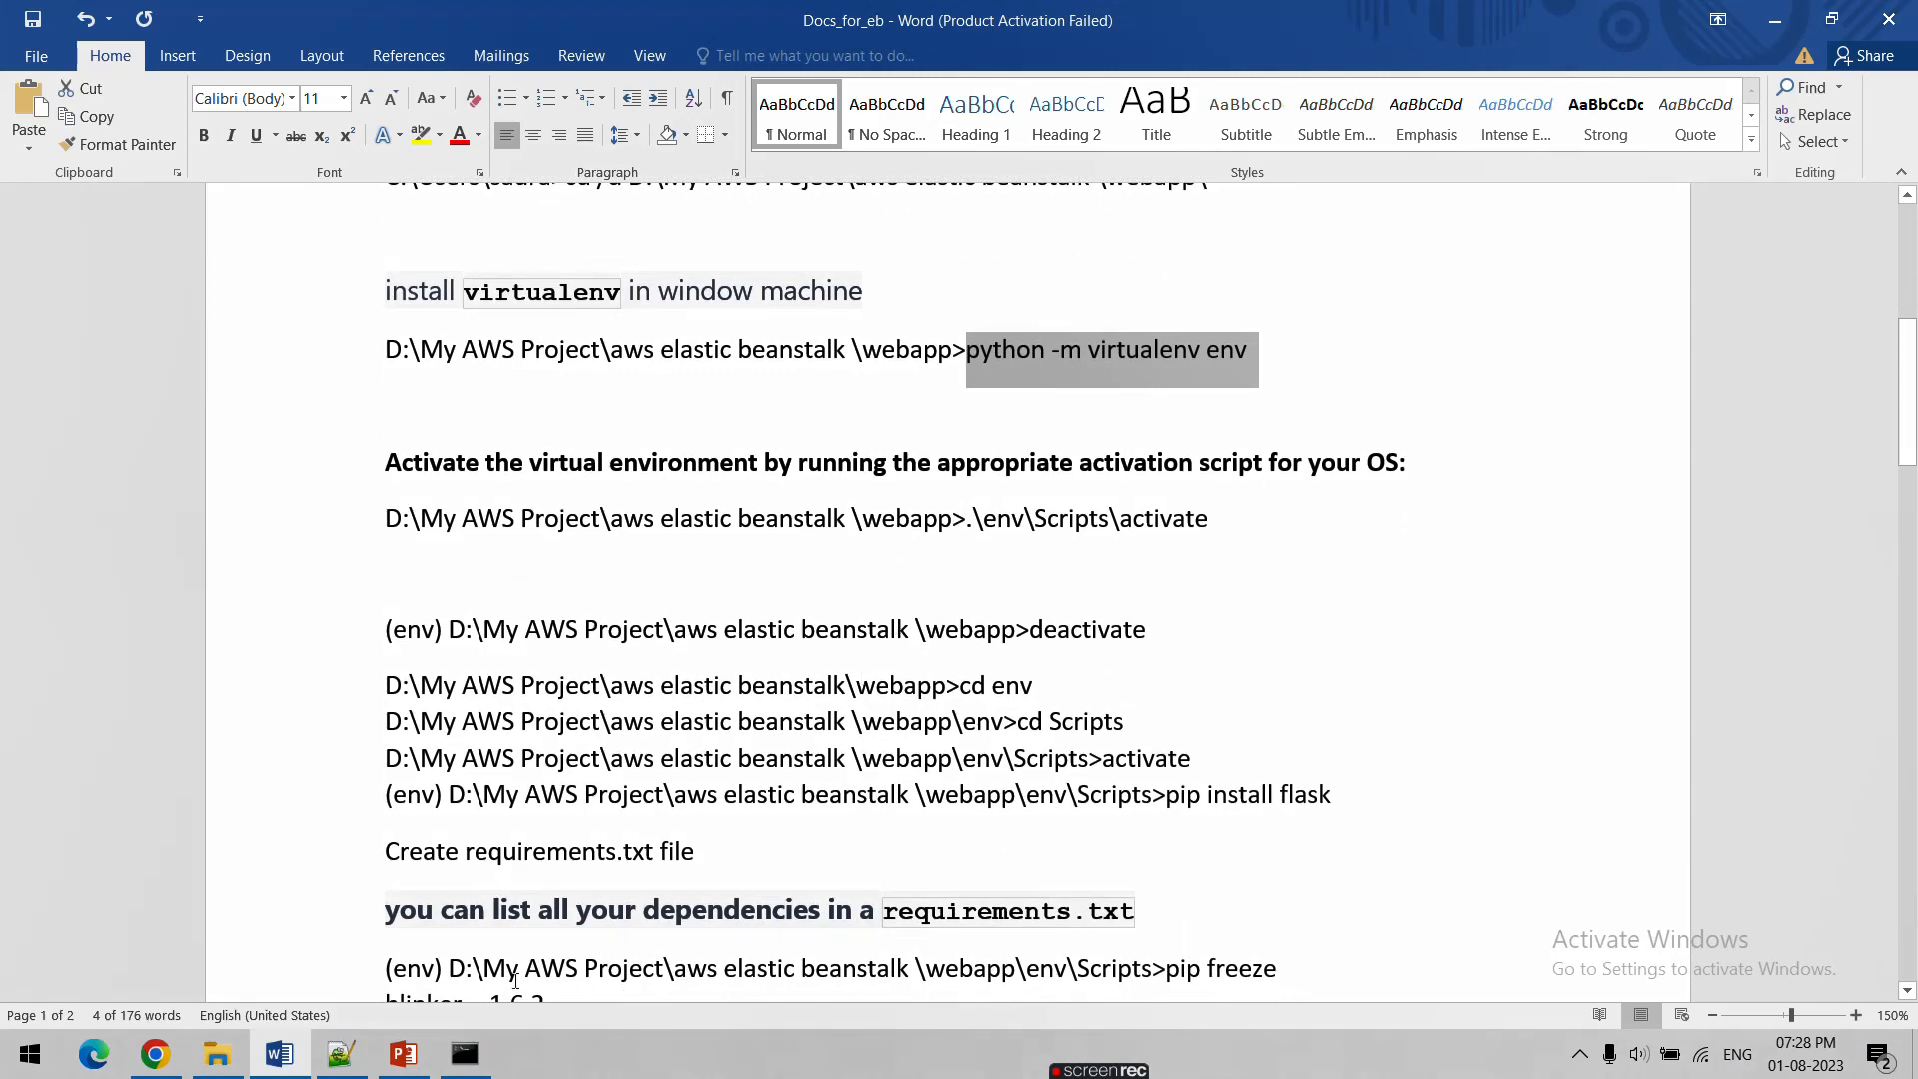
drag(968, 531, 1207, 517)
click(1031, 535)
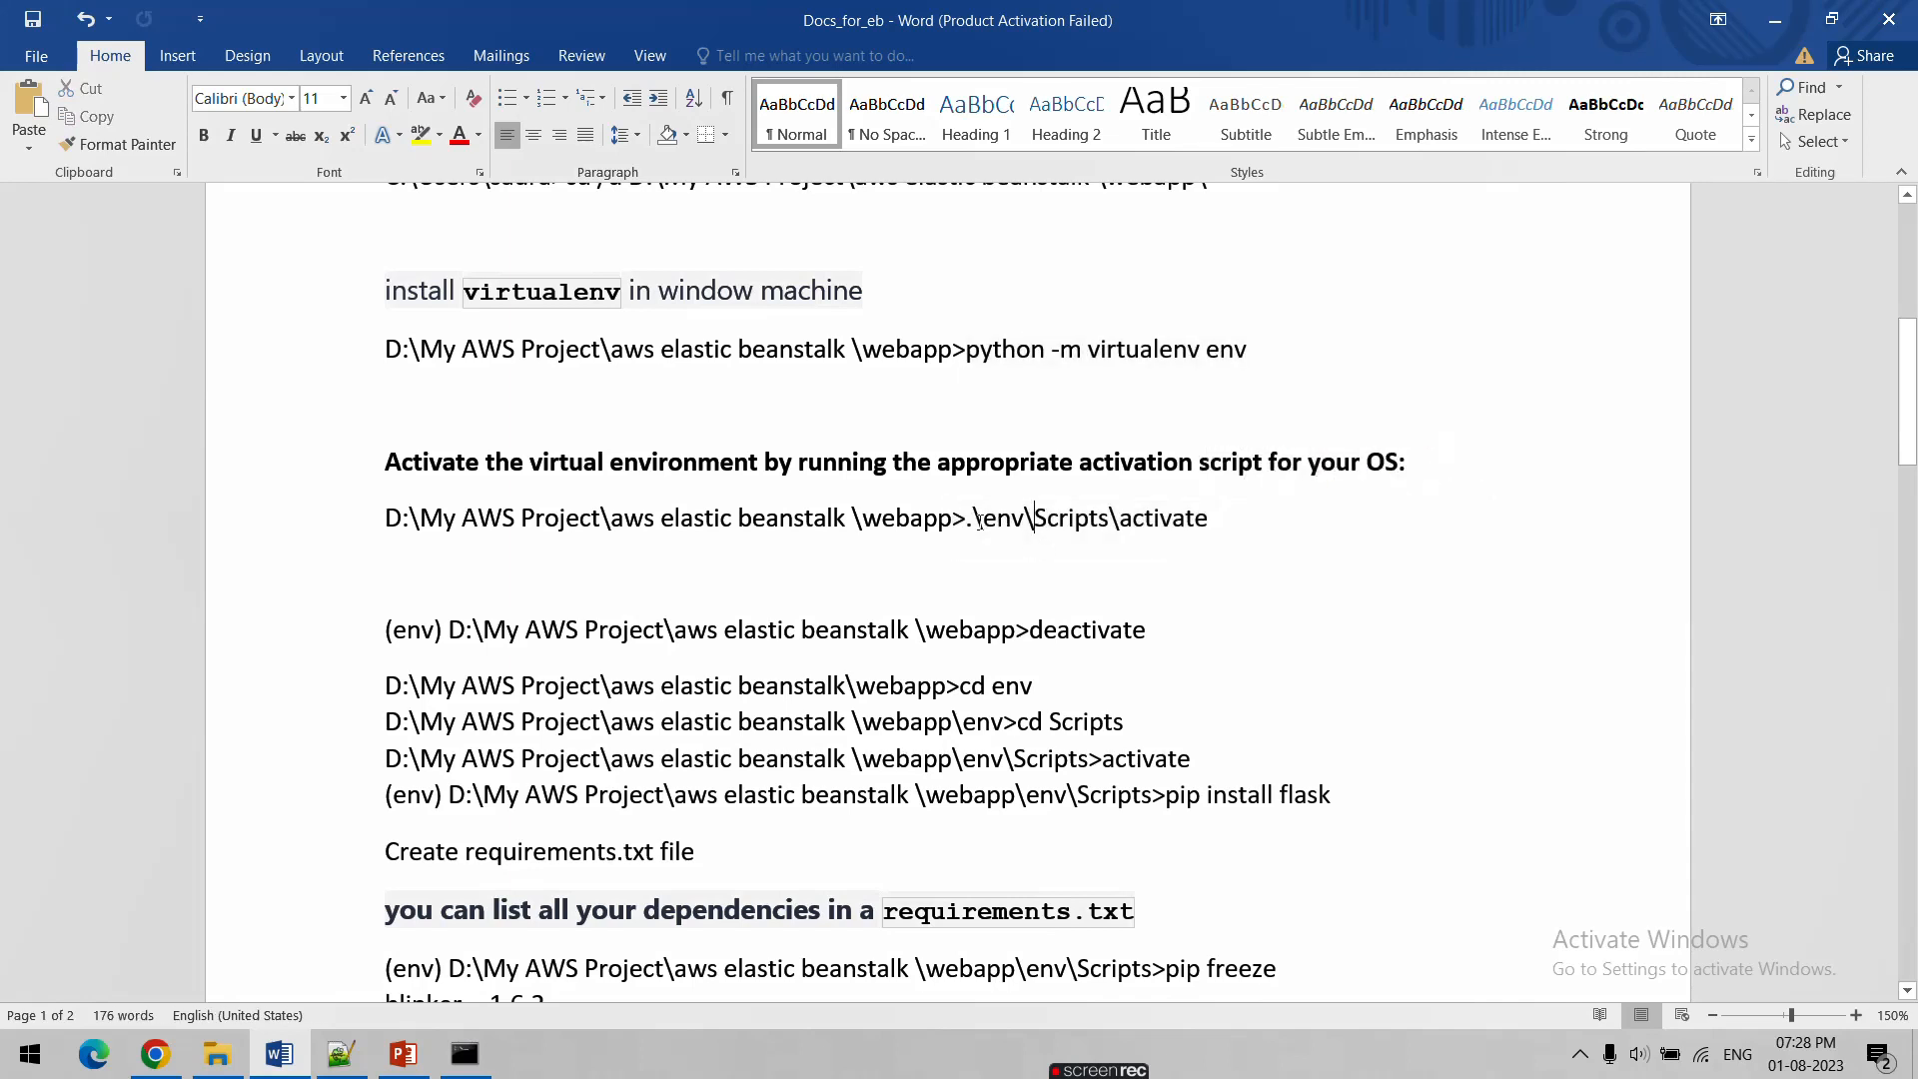
drag(971, 522, 1049, 521)
click(1099, 520)
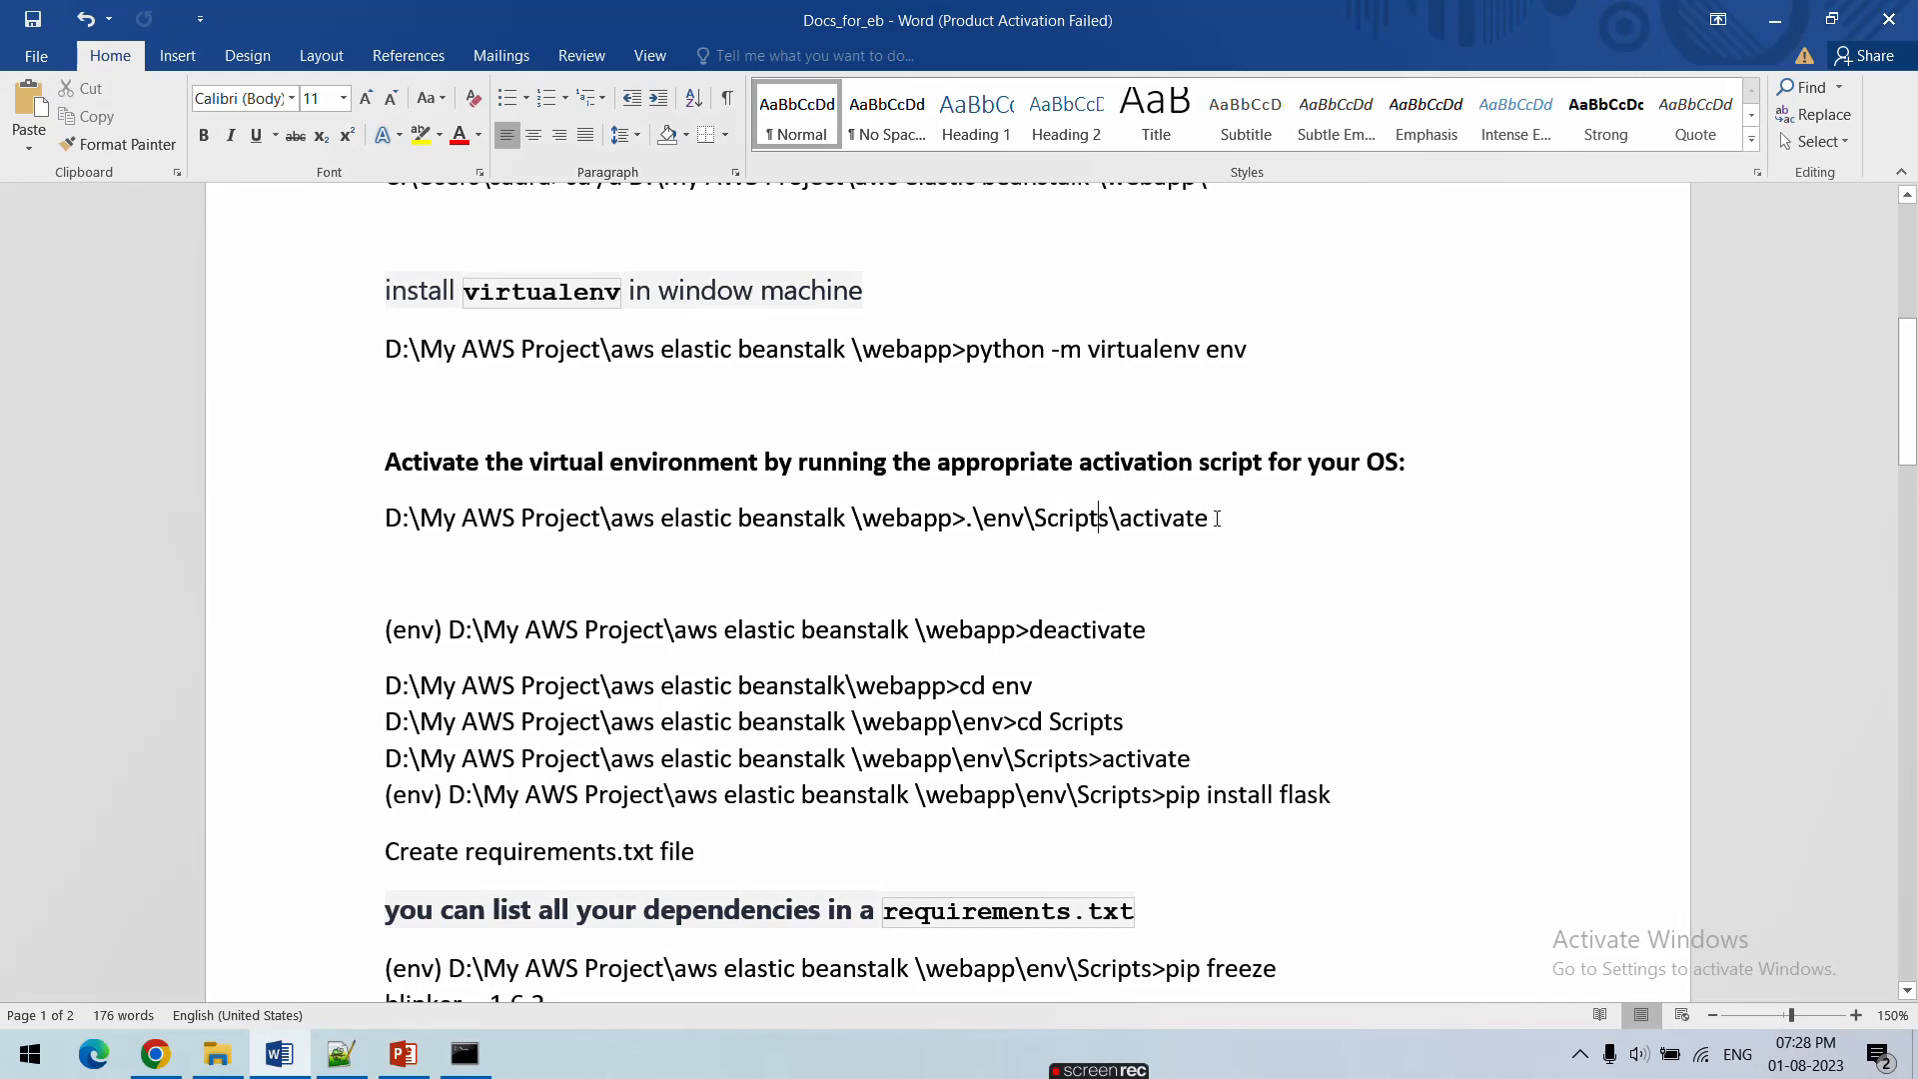
drag(1219, 520, 966, 519)
key(ctrl+c)
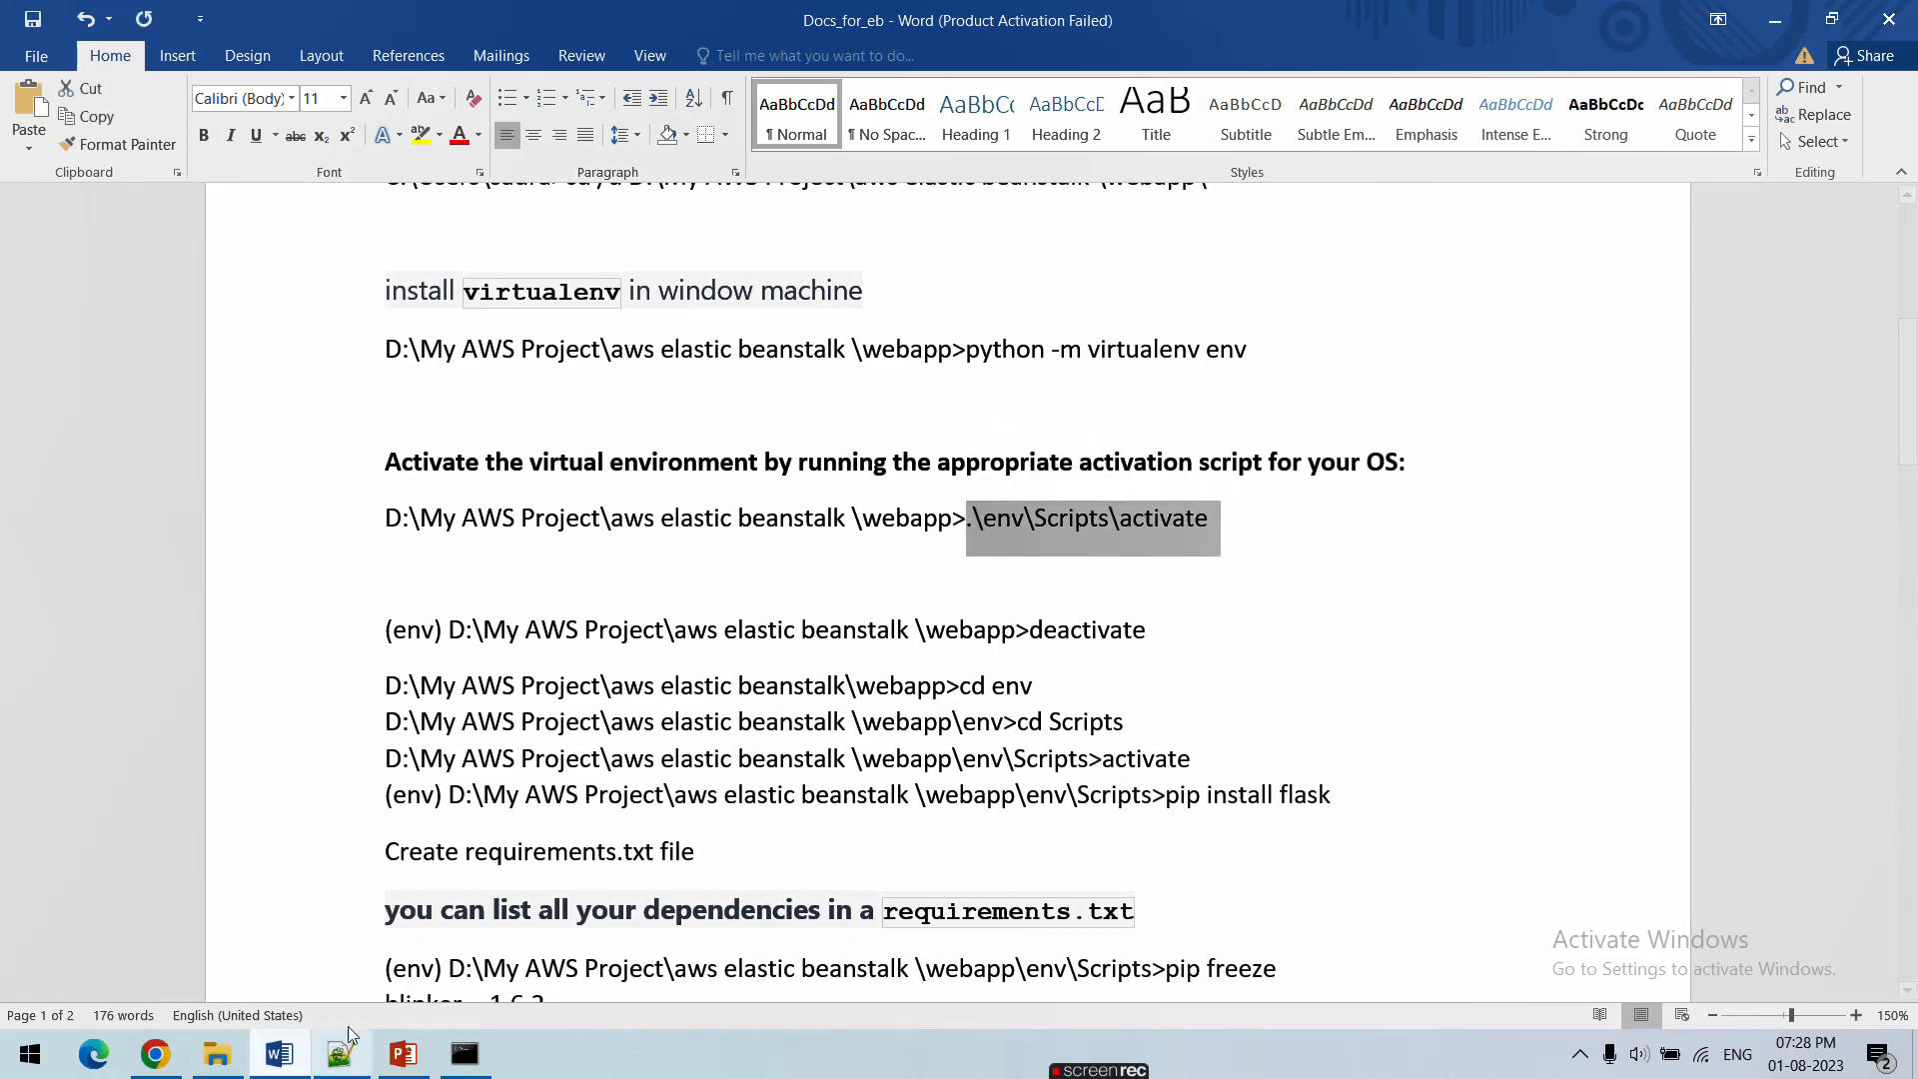
Try to paste the copied activation command at the webapp prompt in Command Prompt
click(481, 1065)
click(754, 720)
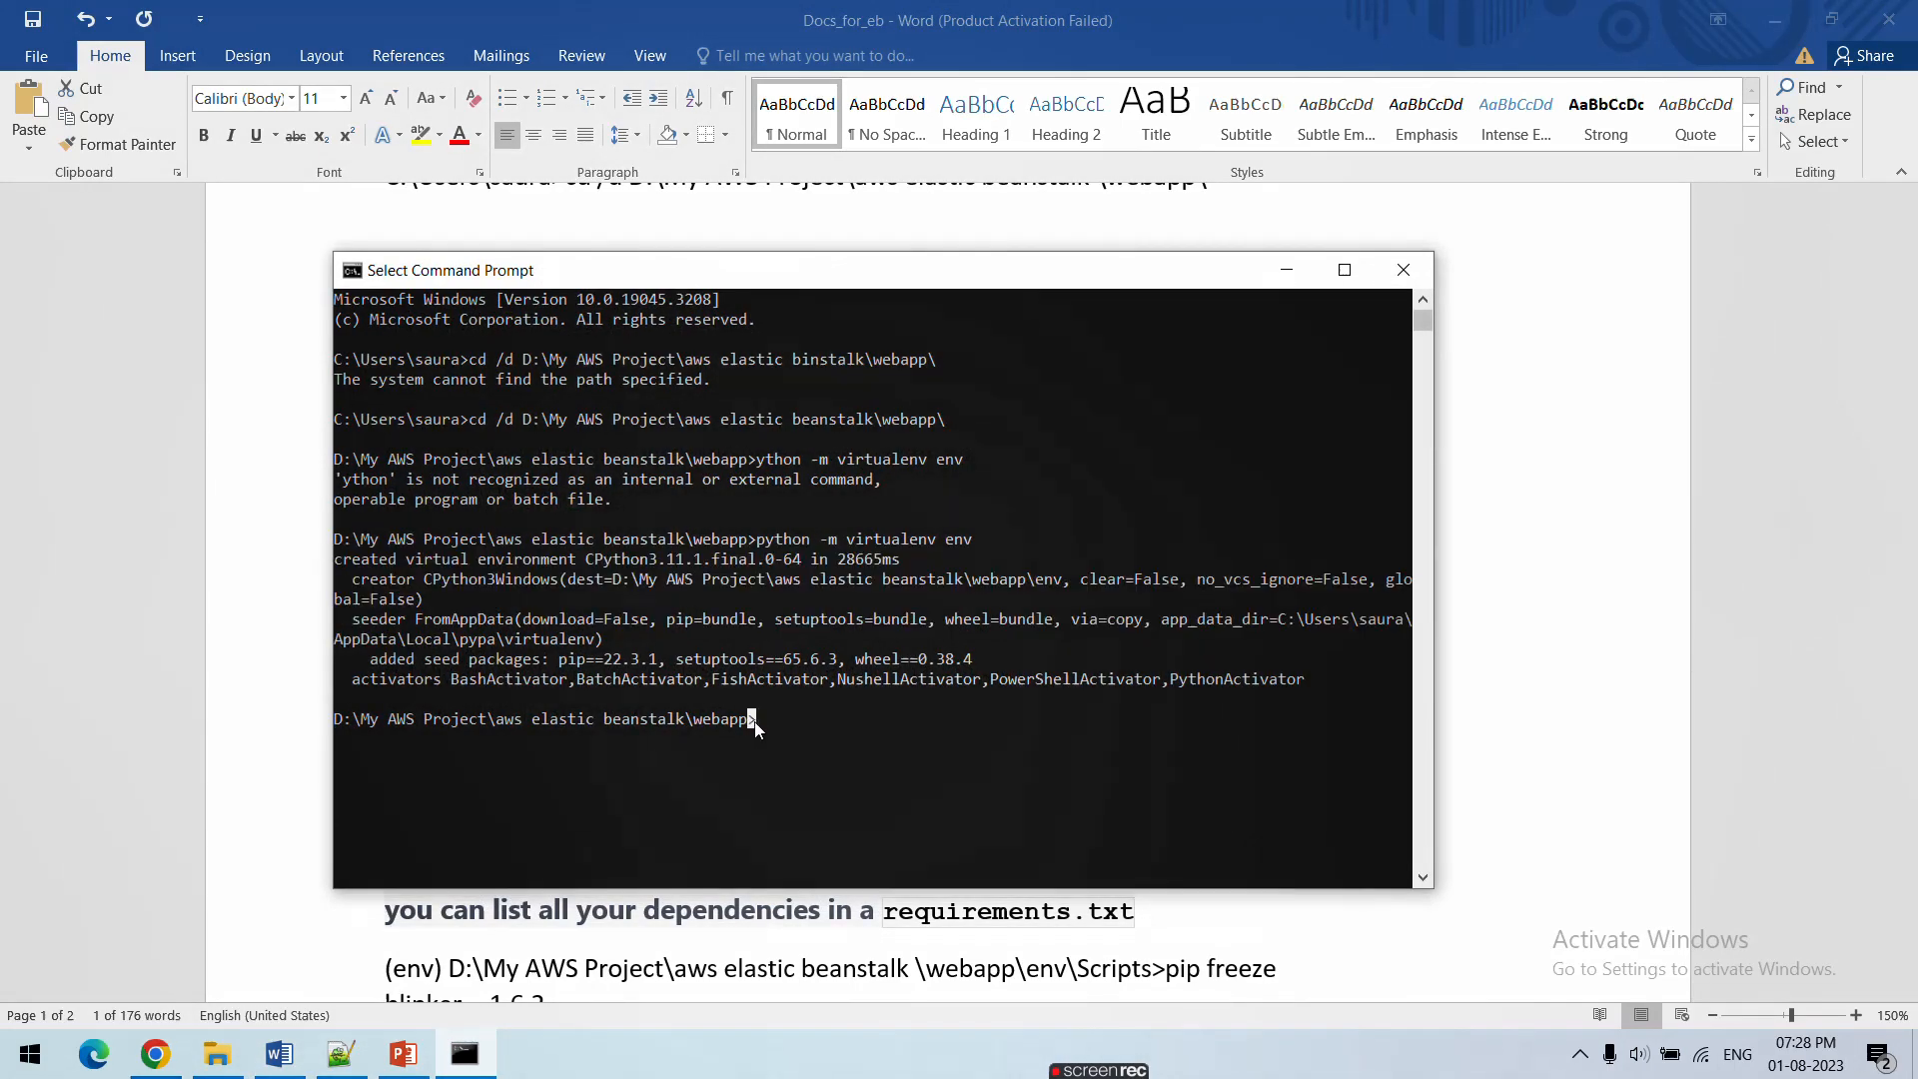
right_click(783, 725)
key(BackSpace)
click(359, 275)
mouse_move(445, 453)
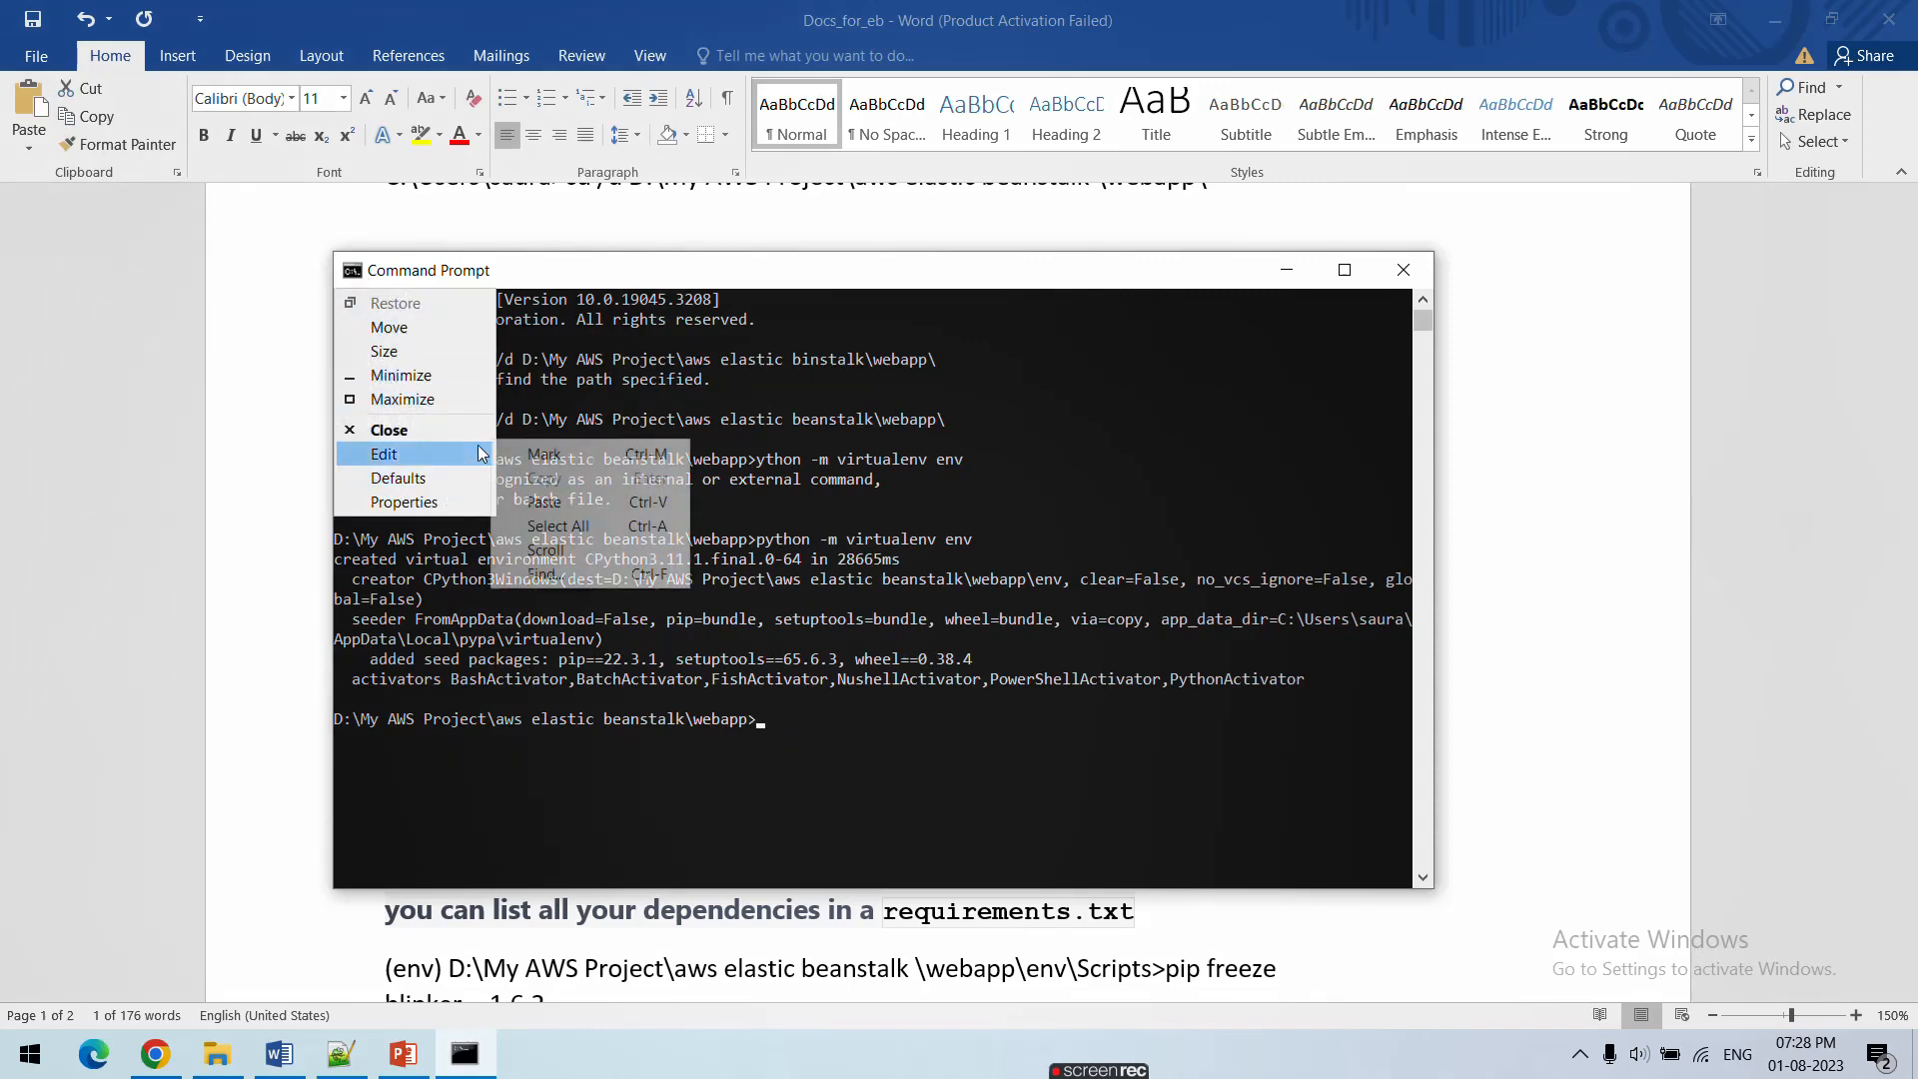
click(580, 501)
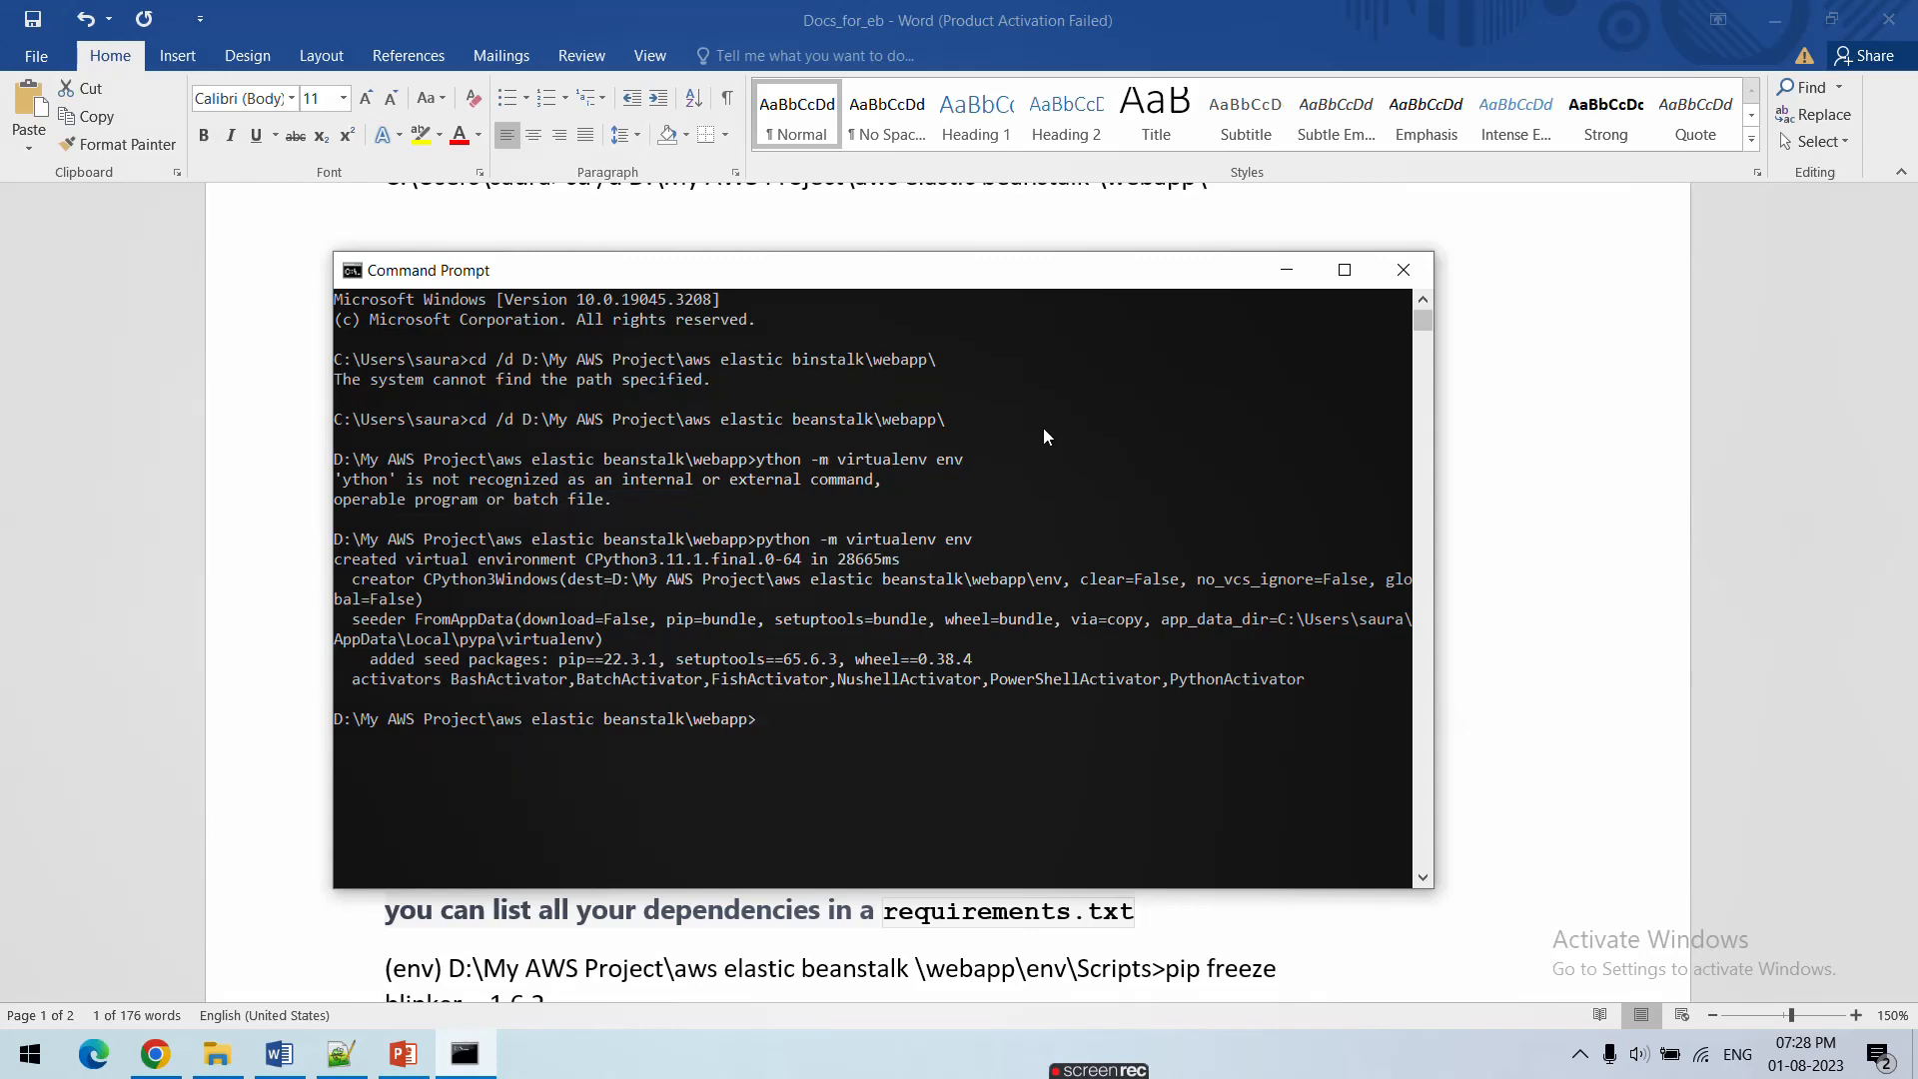
Dock the Command Prompt window beside the Word document and run .\env\Scripts\activate from the webapp directory
drag(1036, 269, 1913, 209)
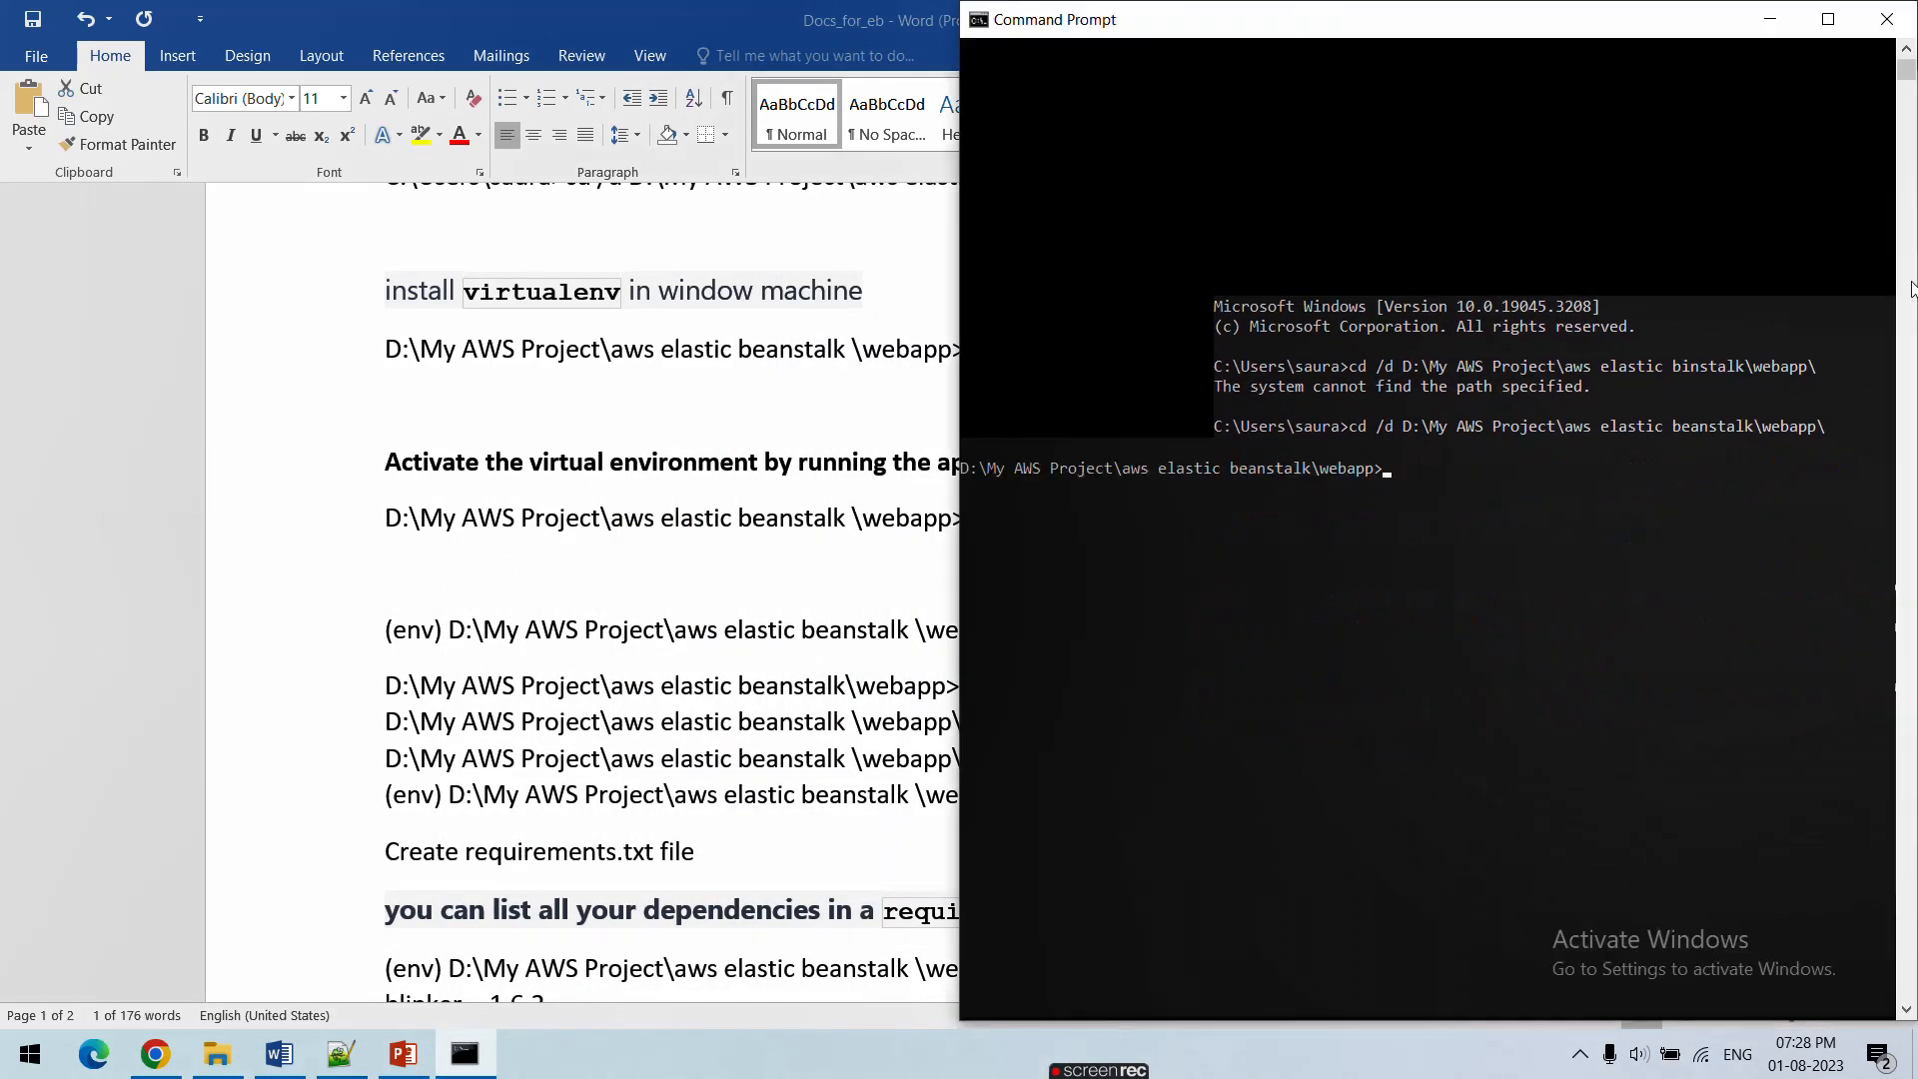
click(798, 571)
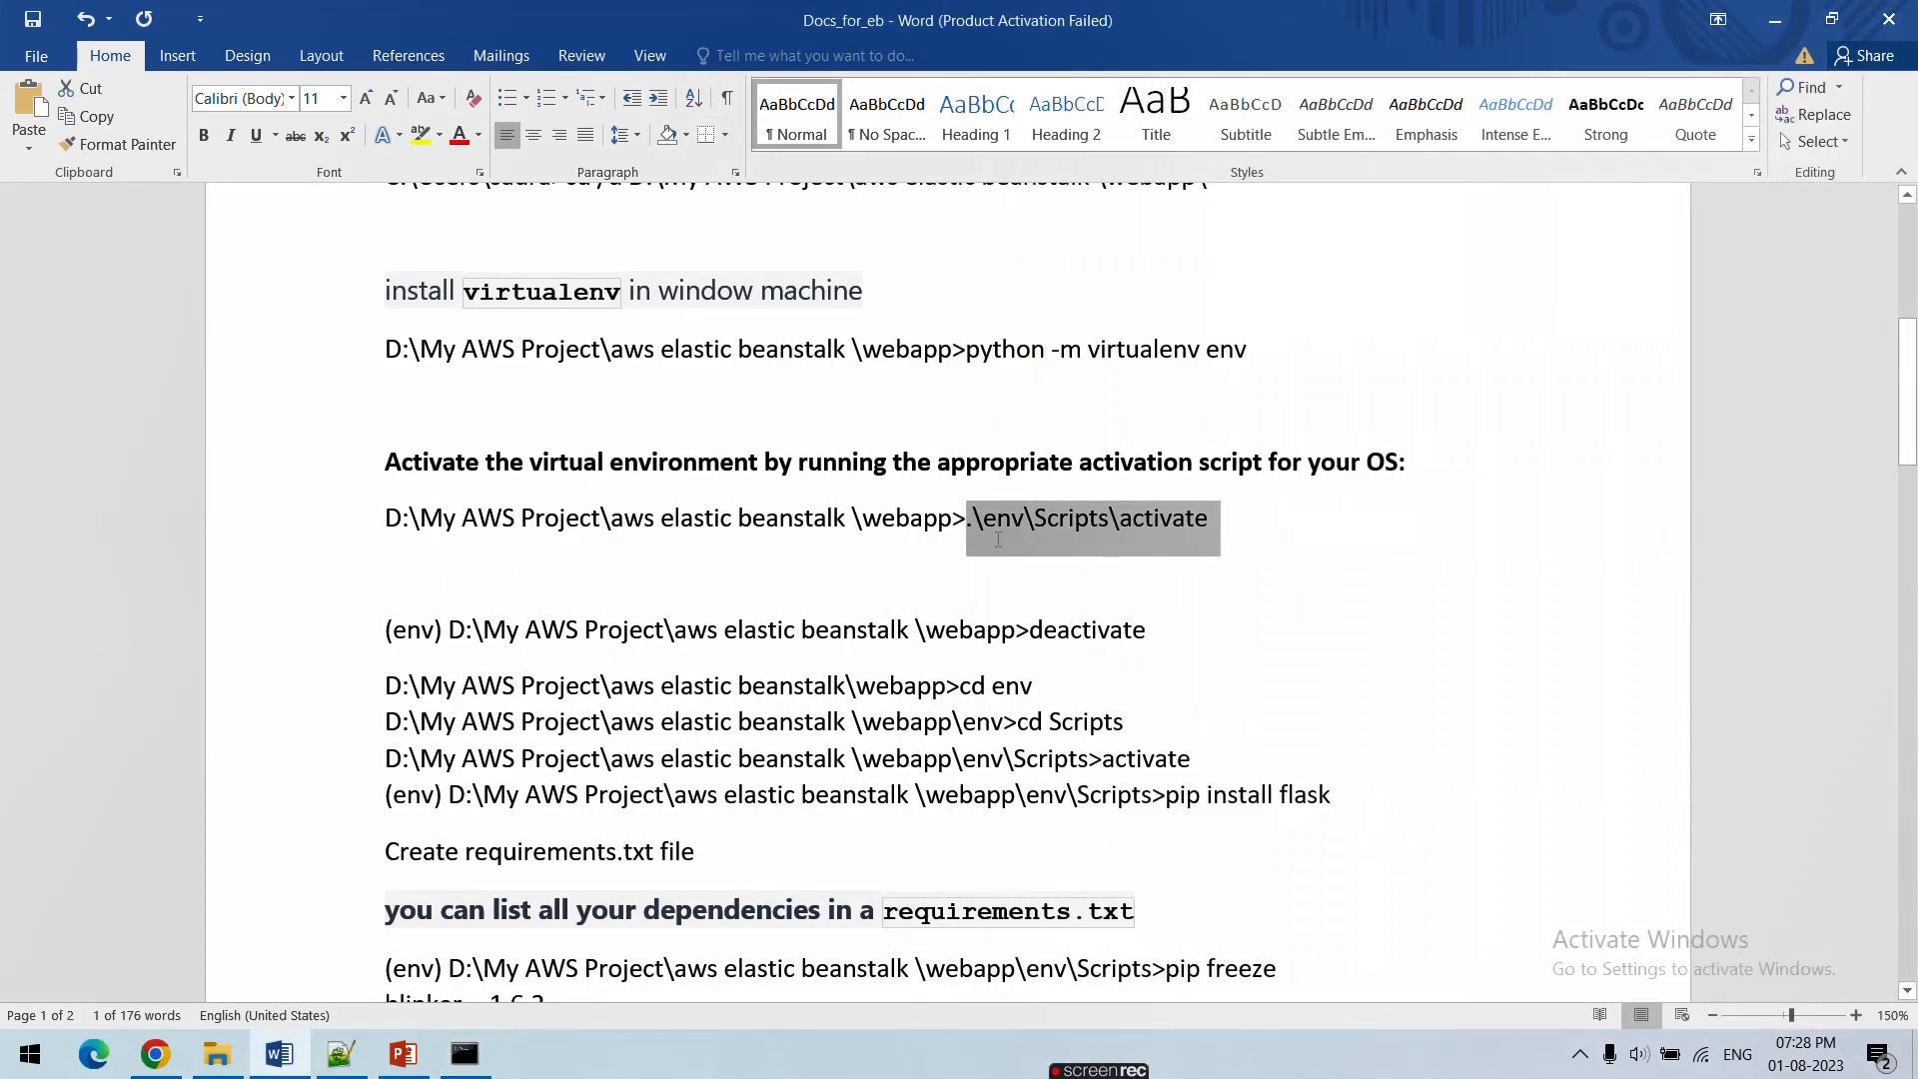
click(464, 1054)
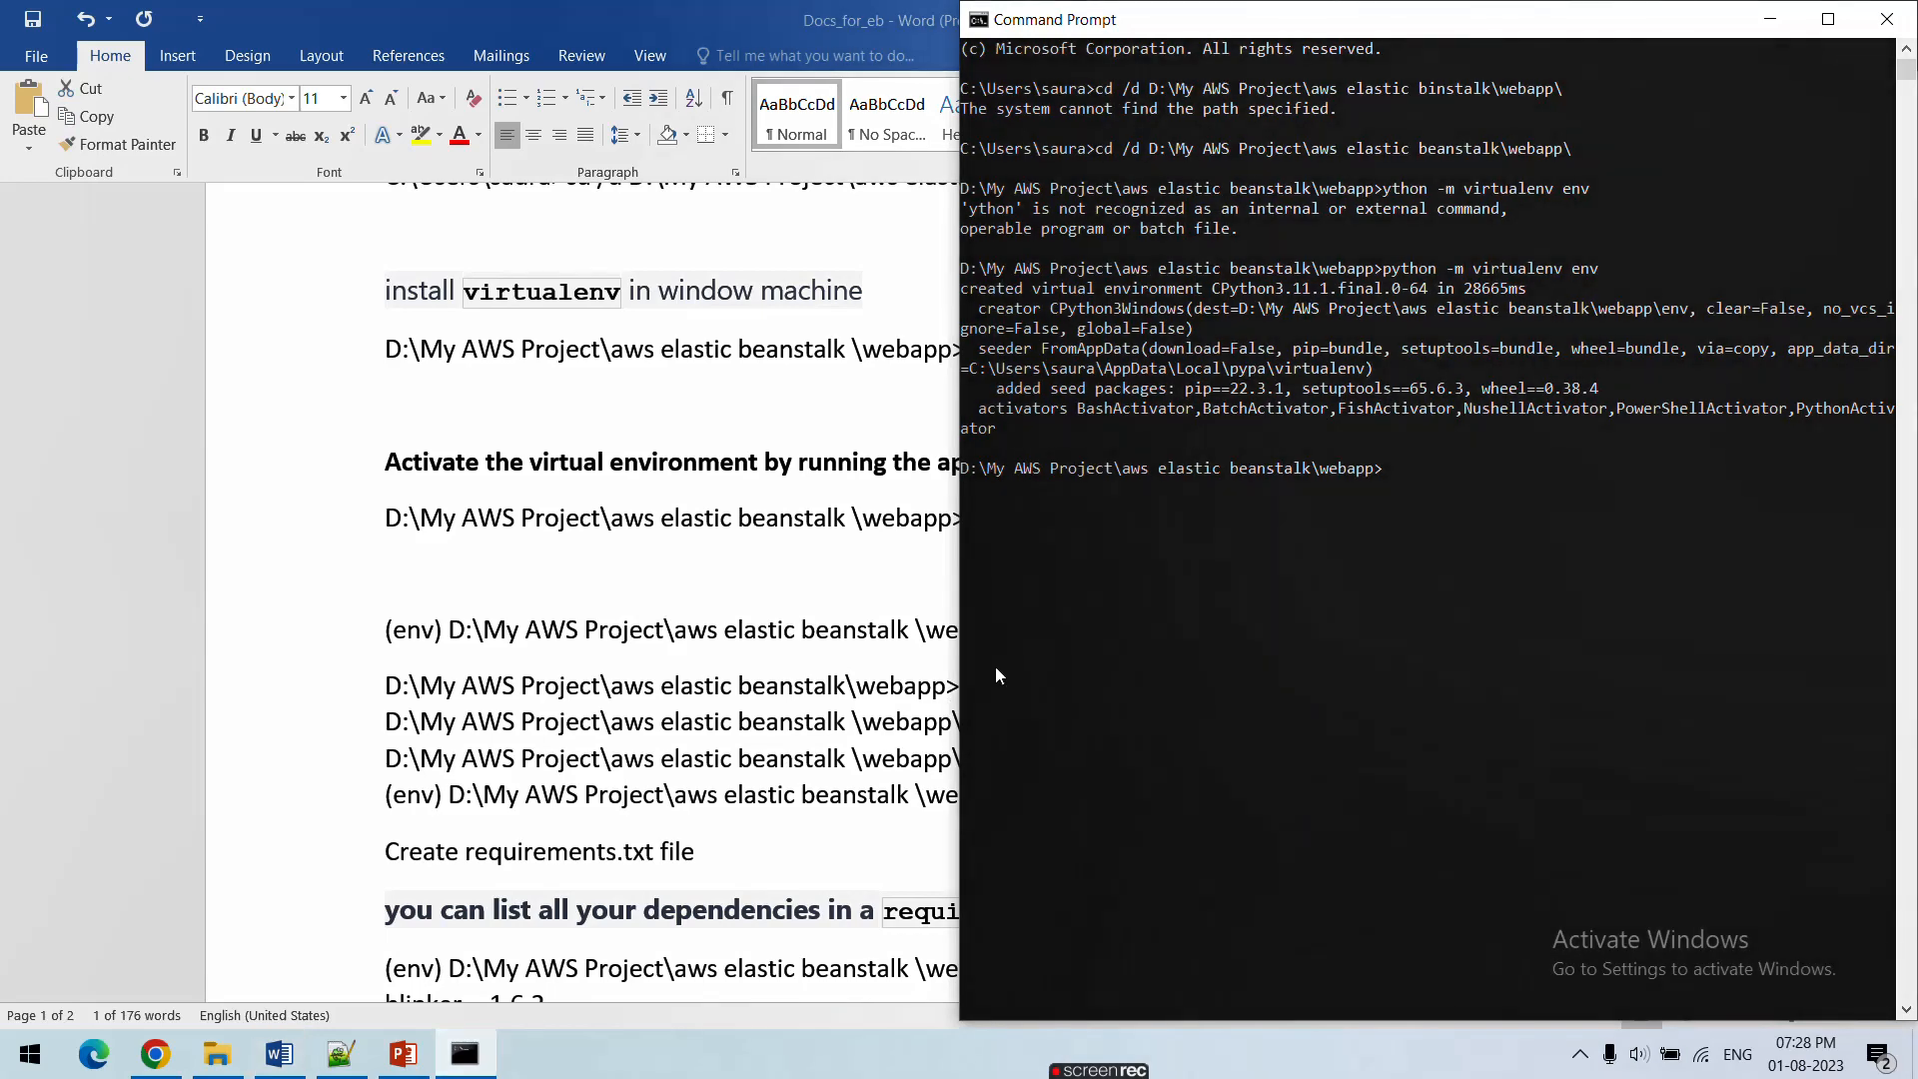
key(ctrl+v)
key(Left)
key(Left)
key(Left)
key(Left)
key(Left)
key(Left)
key(Left)
key(Left)
key(Left)
key(Left)
key(Left)
key(Left)
key(Left)
key(Left)
key(Left)
key(Left)
key(Left)
key(Left)
key(Left)
key(Left)
key(Right)
key(Right)
key(Right)
key(Right)
key(Right)
key(Right)
key(Right)
key(Right)
key(Right)
key(Right)
key(Right)
key(Right)
key(Right)
key(Right)
key(Right)
key(Right)
key(Return)
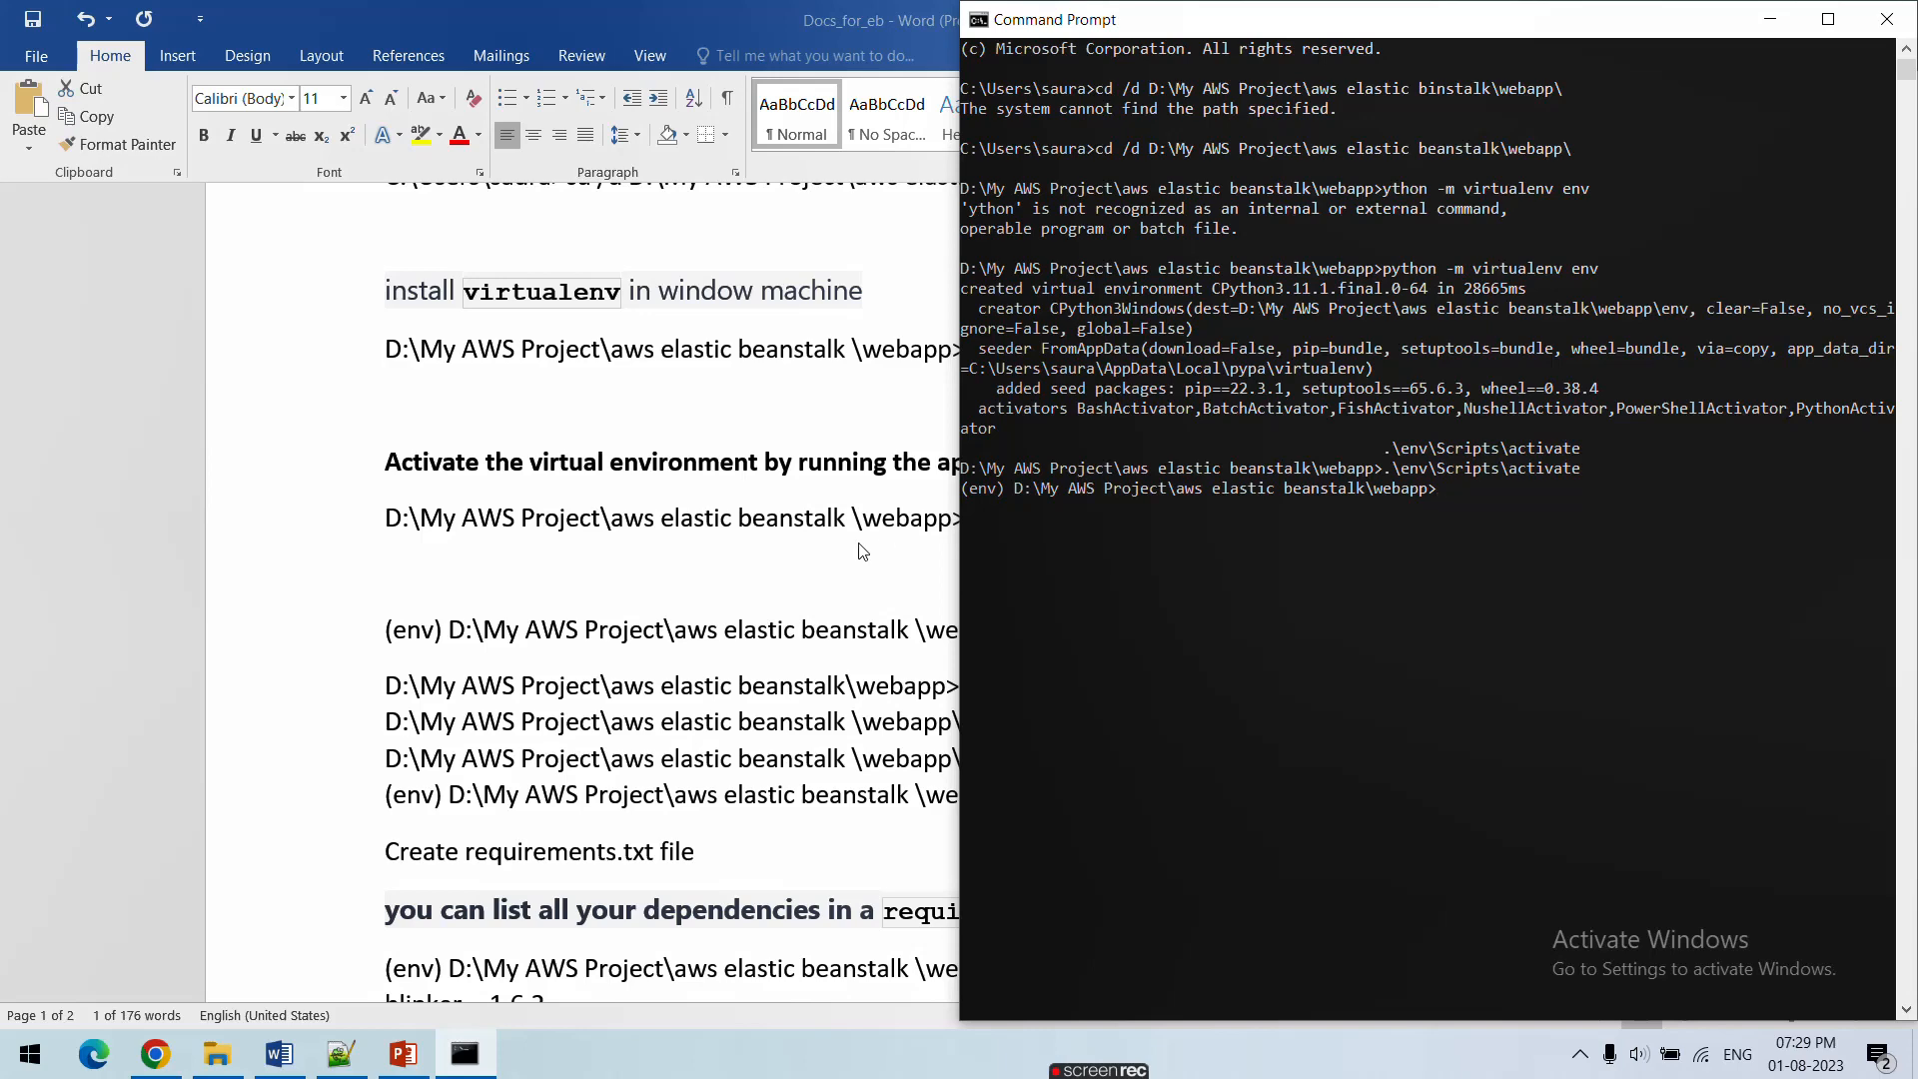
Copy the deactivate command from the Docs_for_eb Word document
key(alt+Tab)
scroll(1040, 679, down, 1)
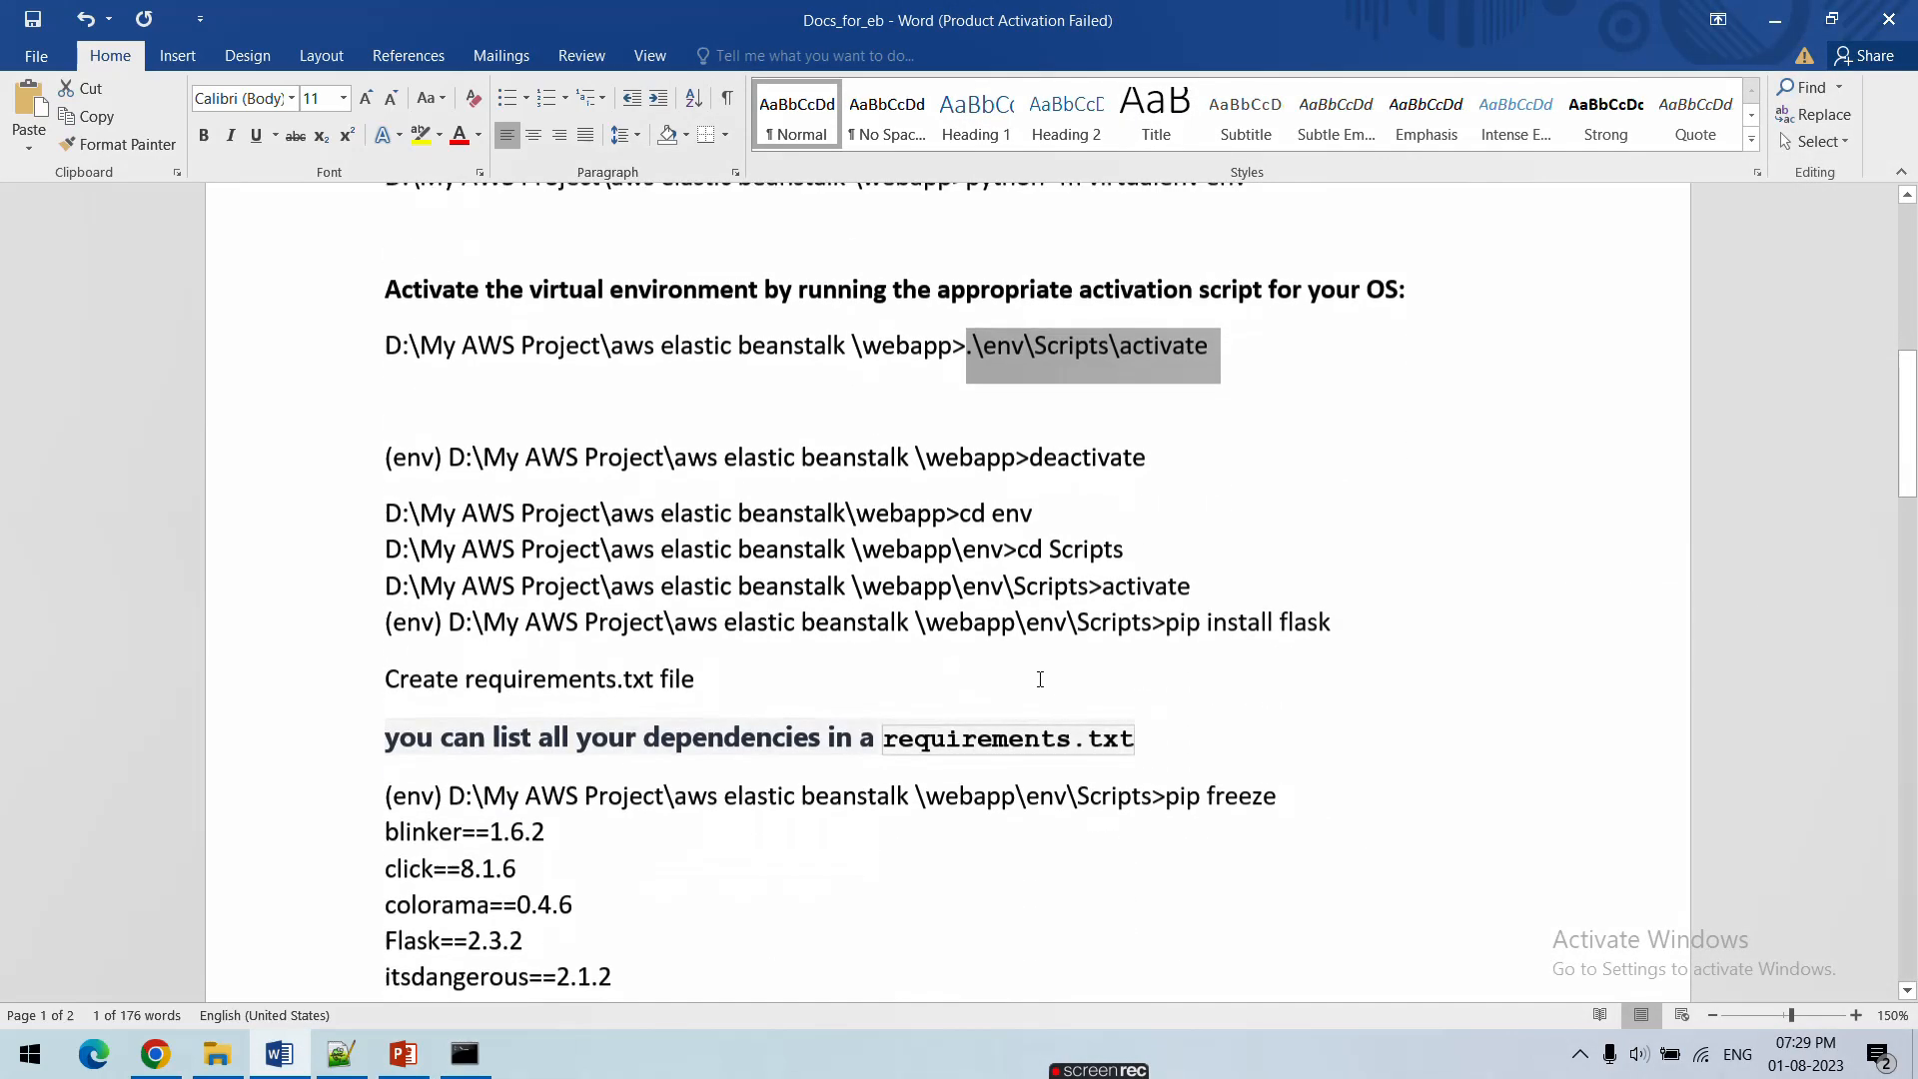
double_click(1071, 469)
key(ctrl+c)
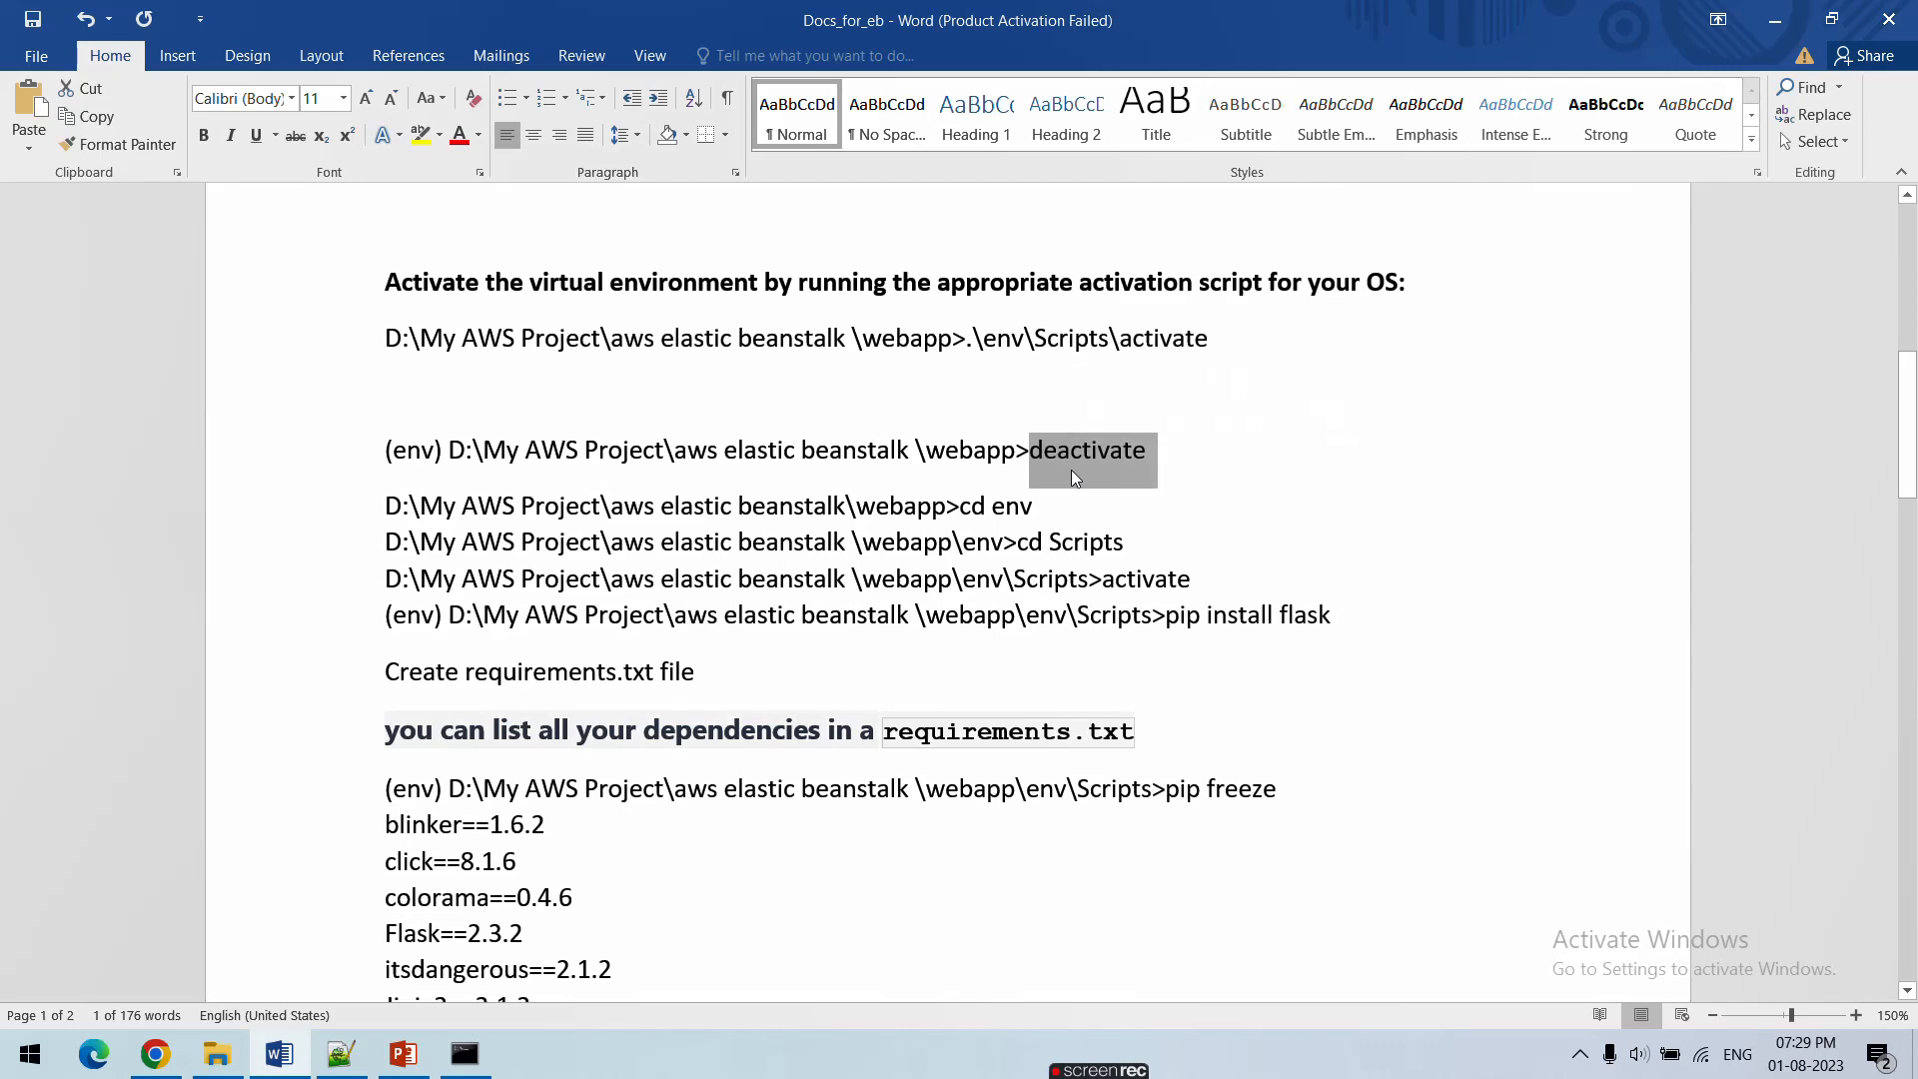
Run deactivate in Command Prompt to leave the virtual environment, with the window maximized
click(464, 1054)
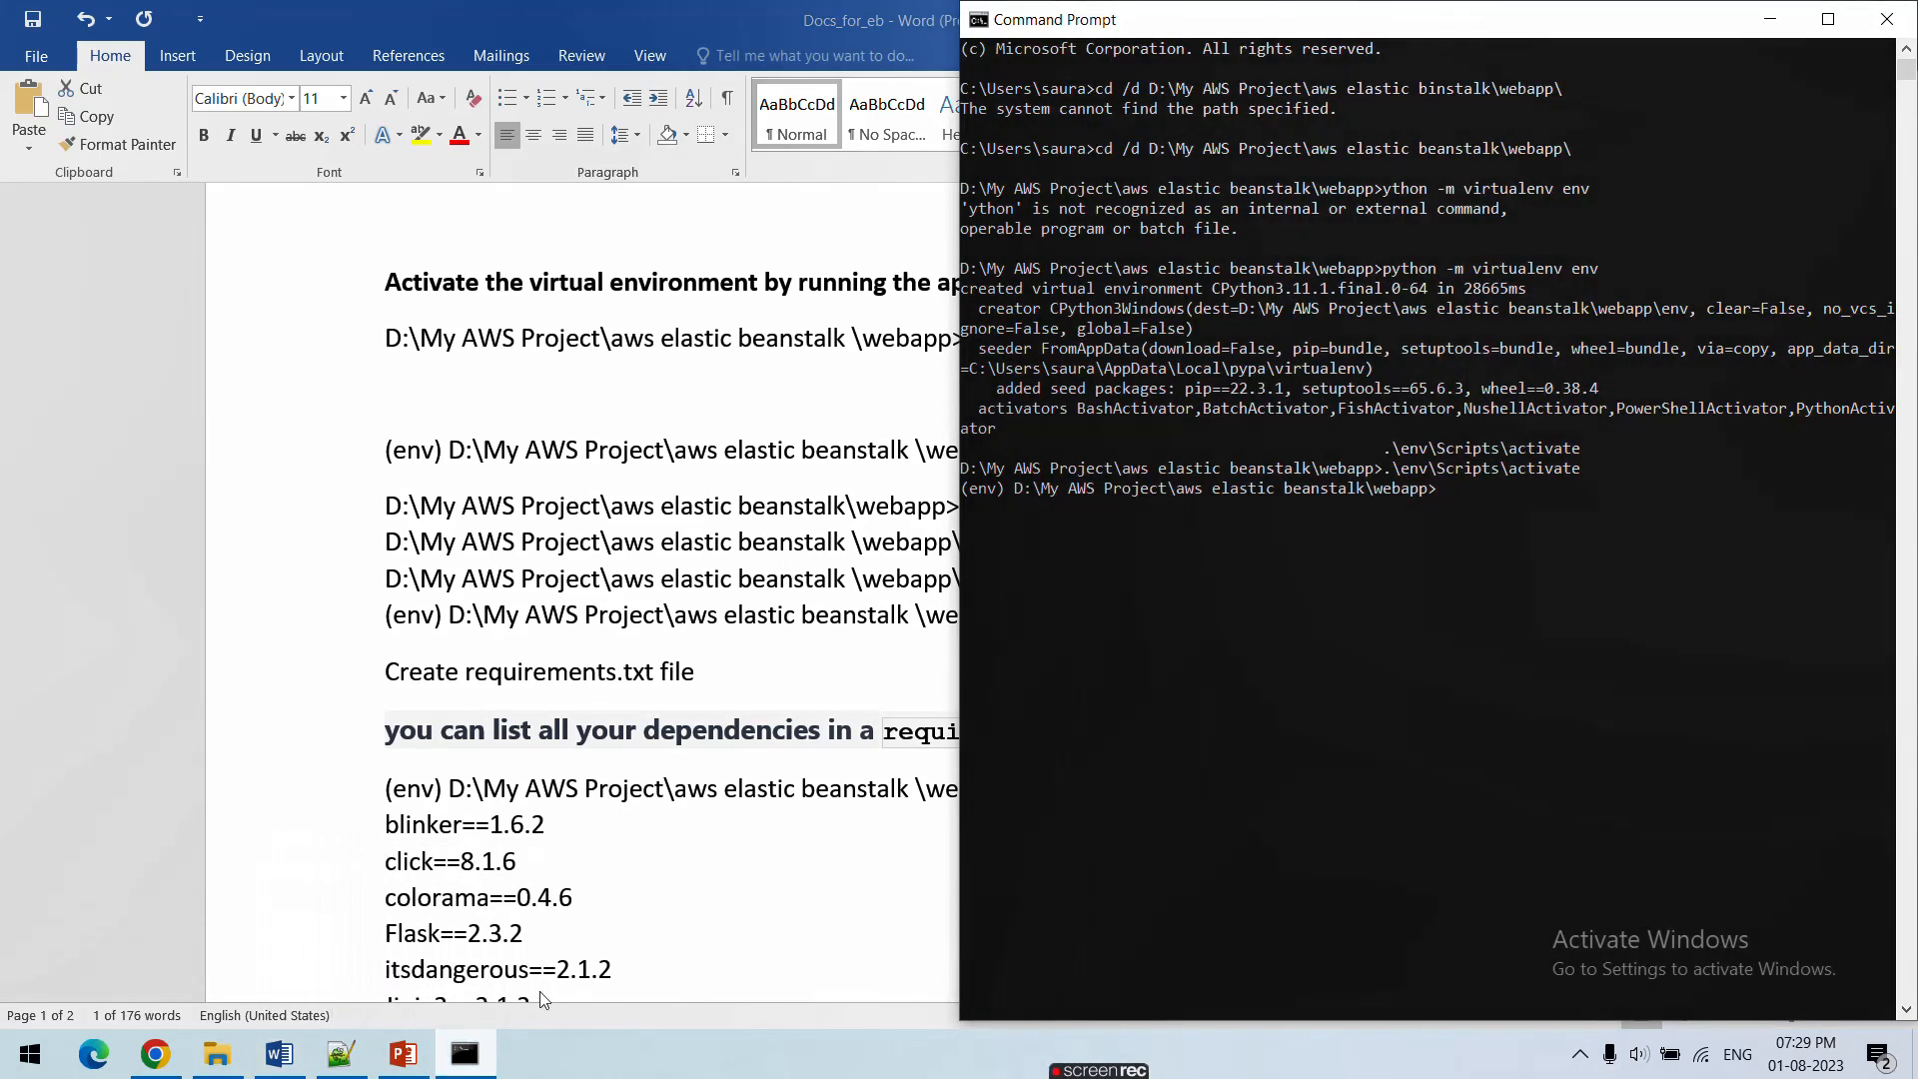
key(ctrl+v)
double_click(1465, 33)
key(super+Up)
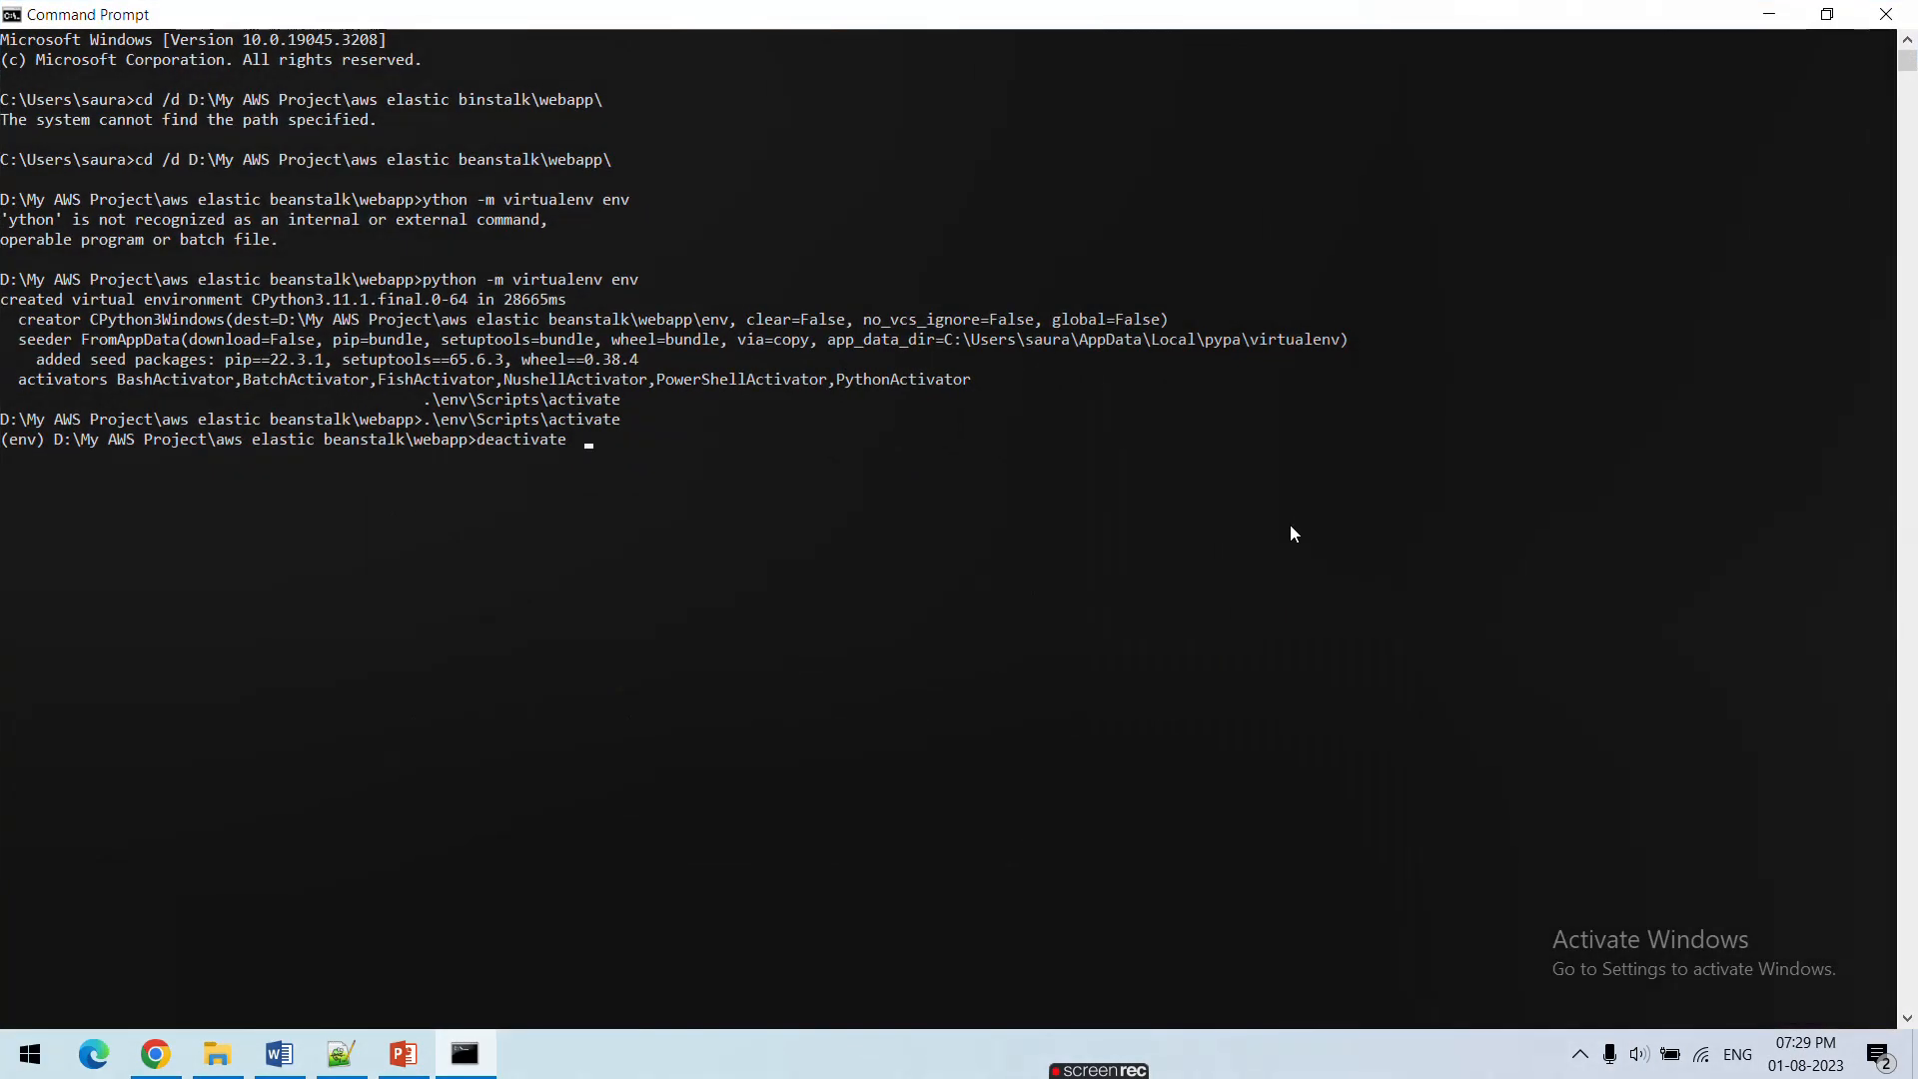
key(Return)
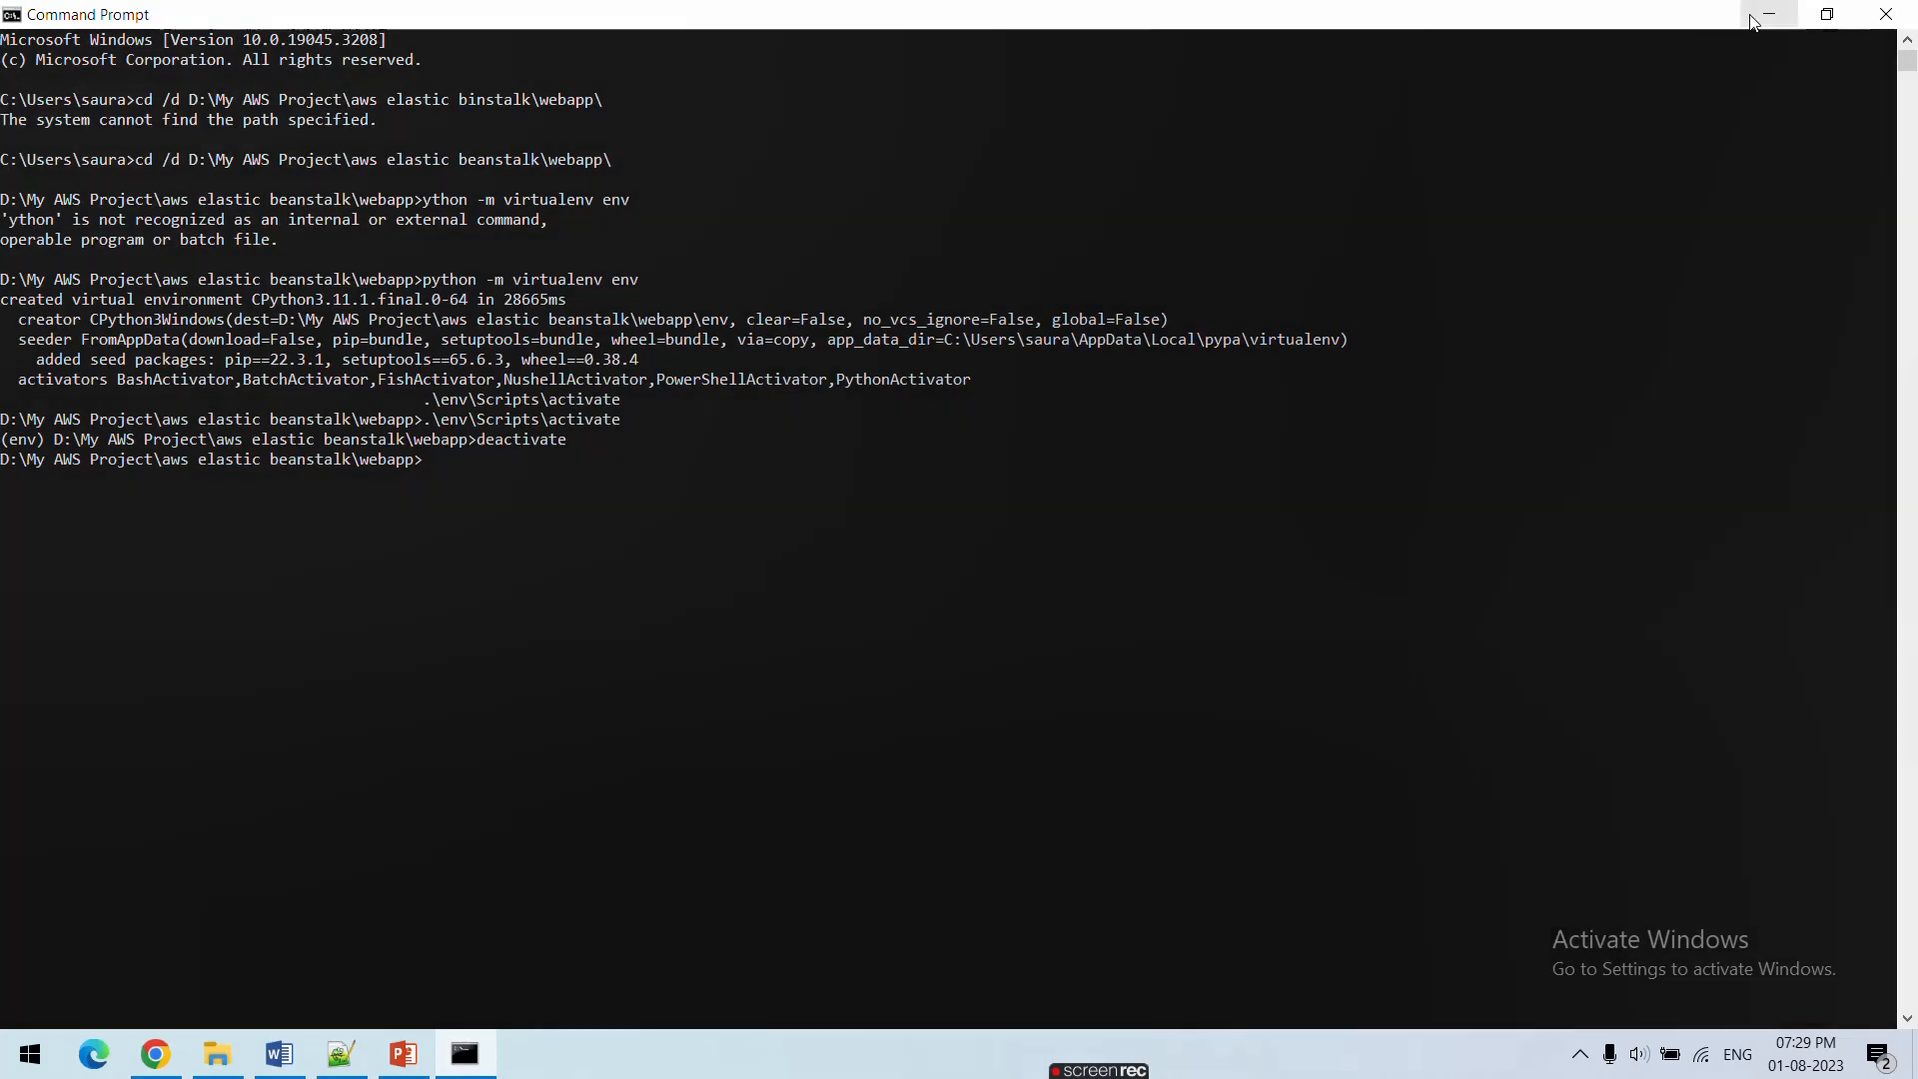
Check the directory commands in the Docs_for_eb Word document and run cd env from the webapp directory in Command Prompt
click(1766, 15)
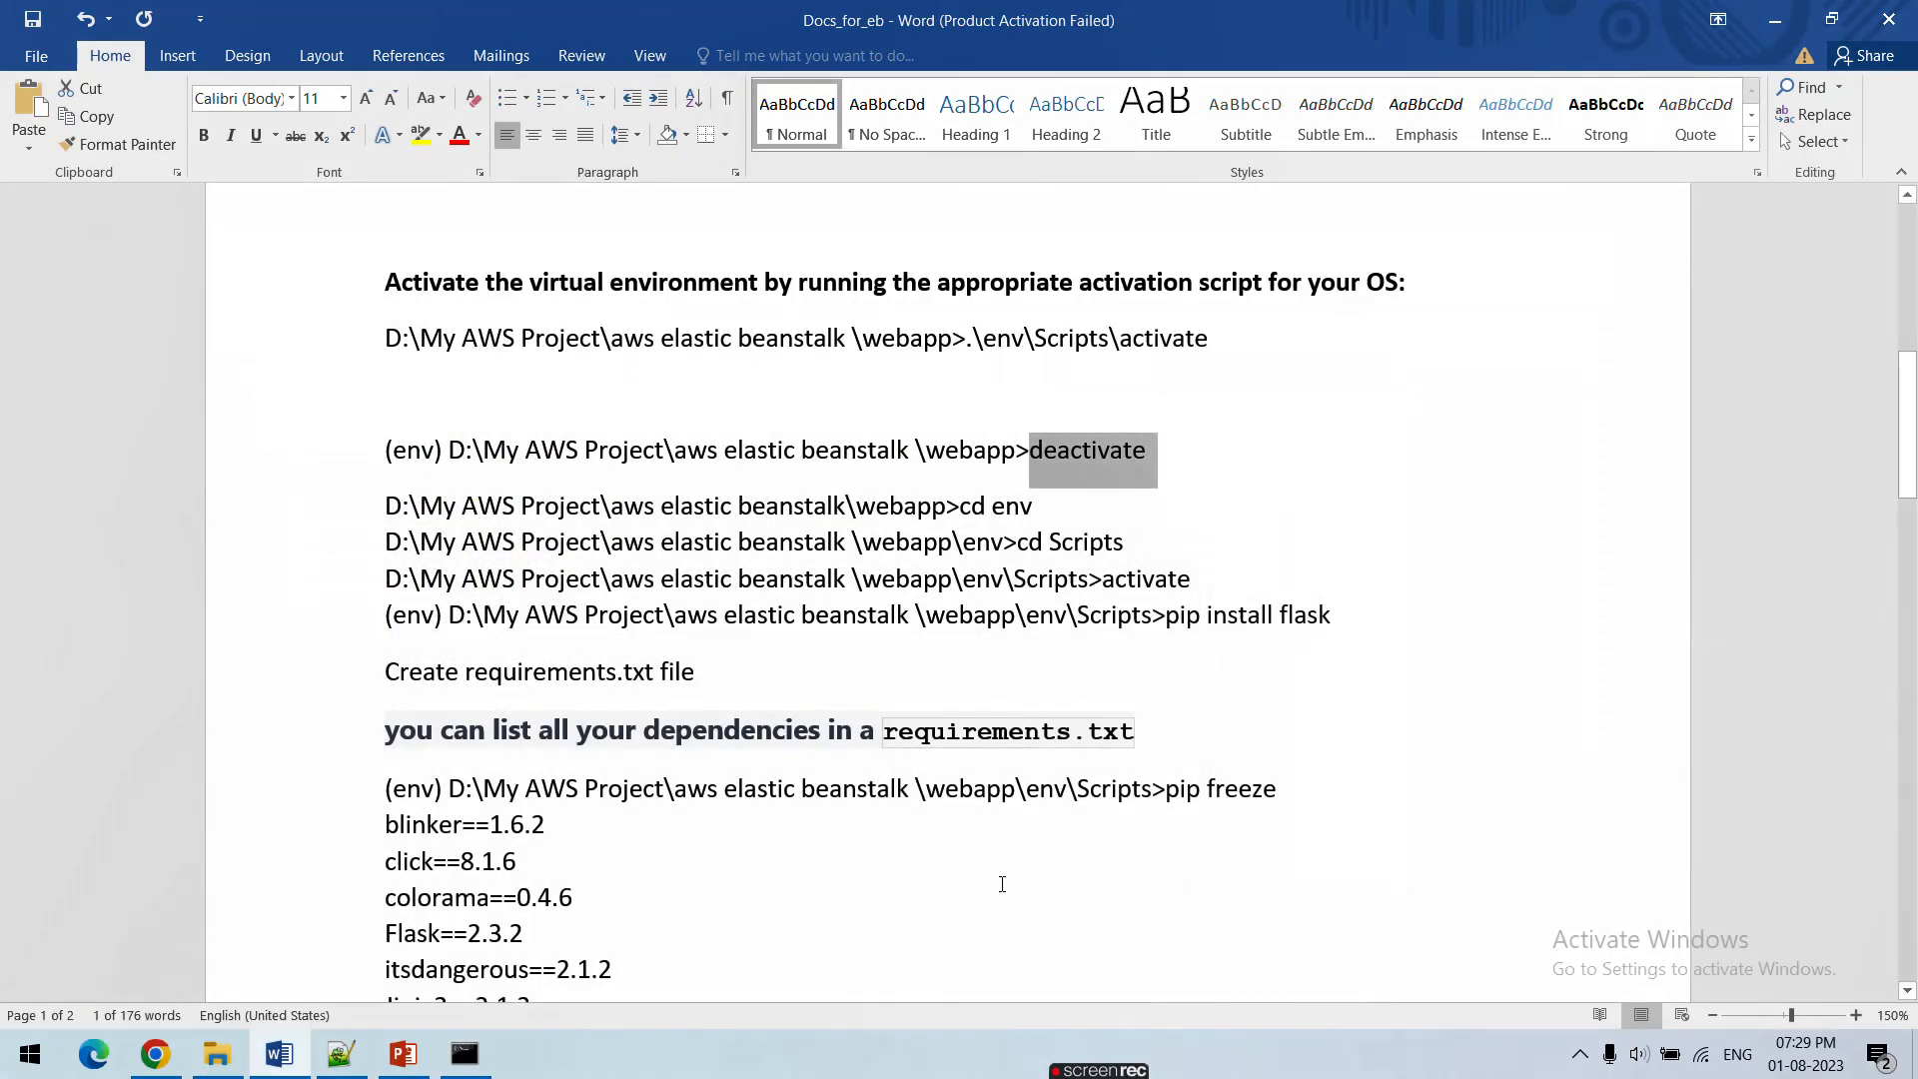
scroll(1045, 852, down, 1)
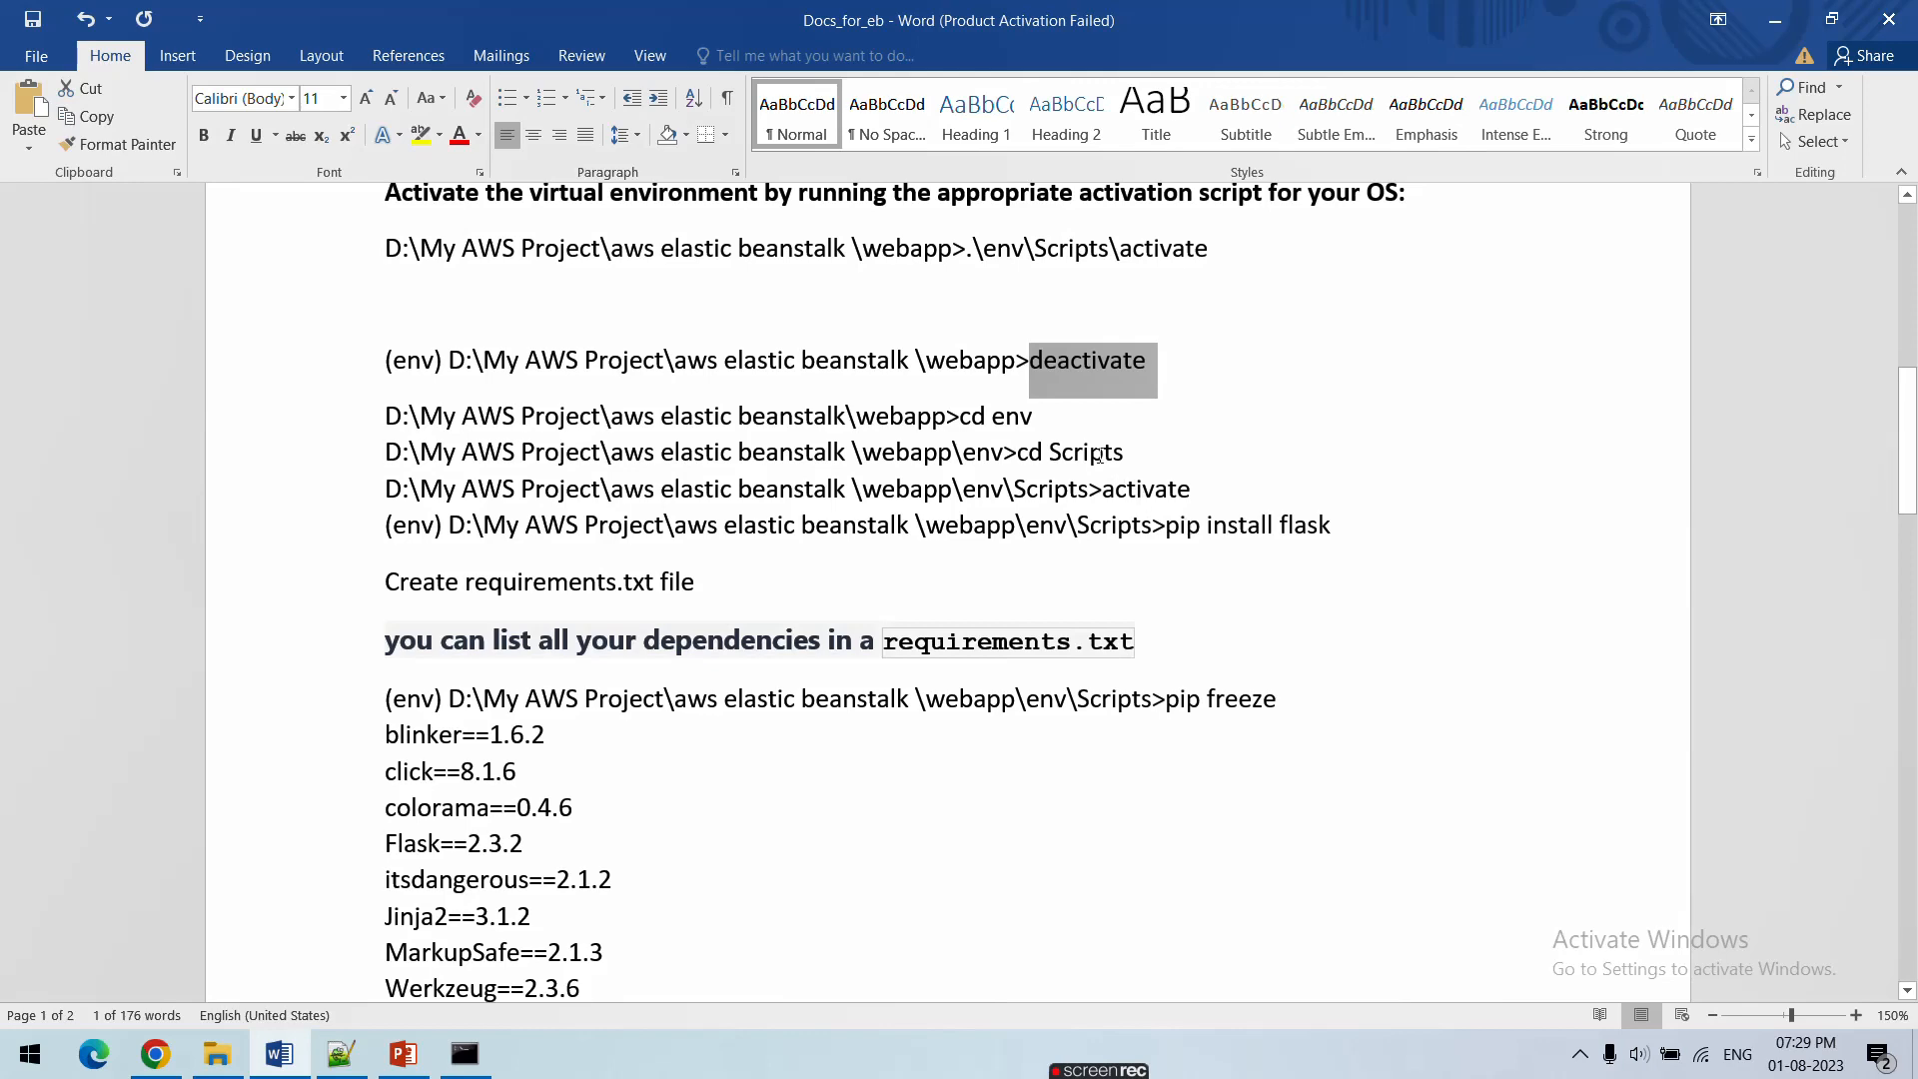
click(464, 1054)
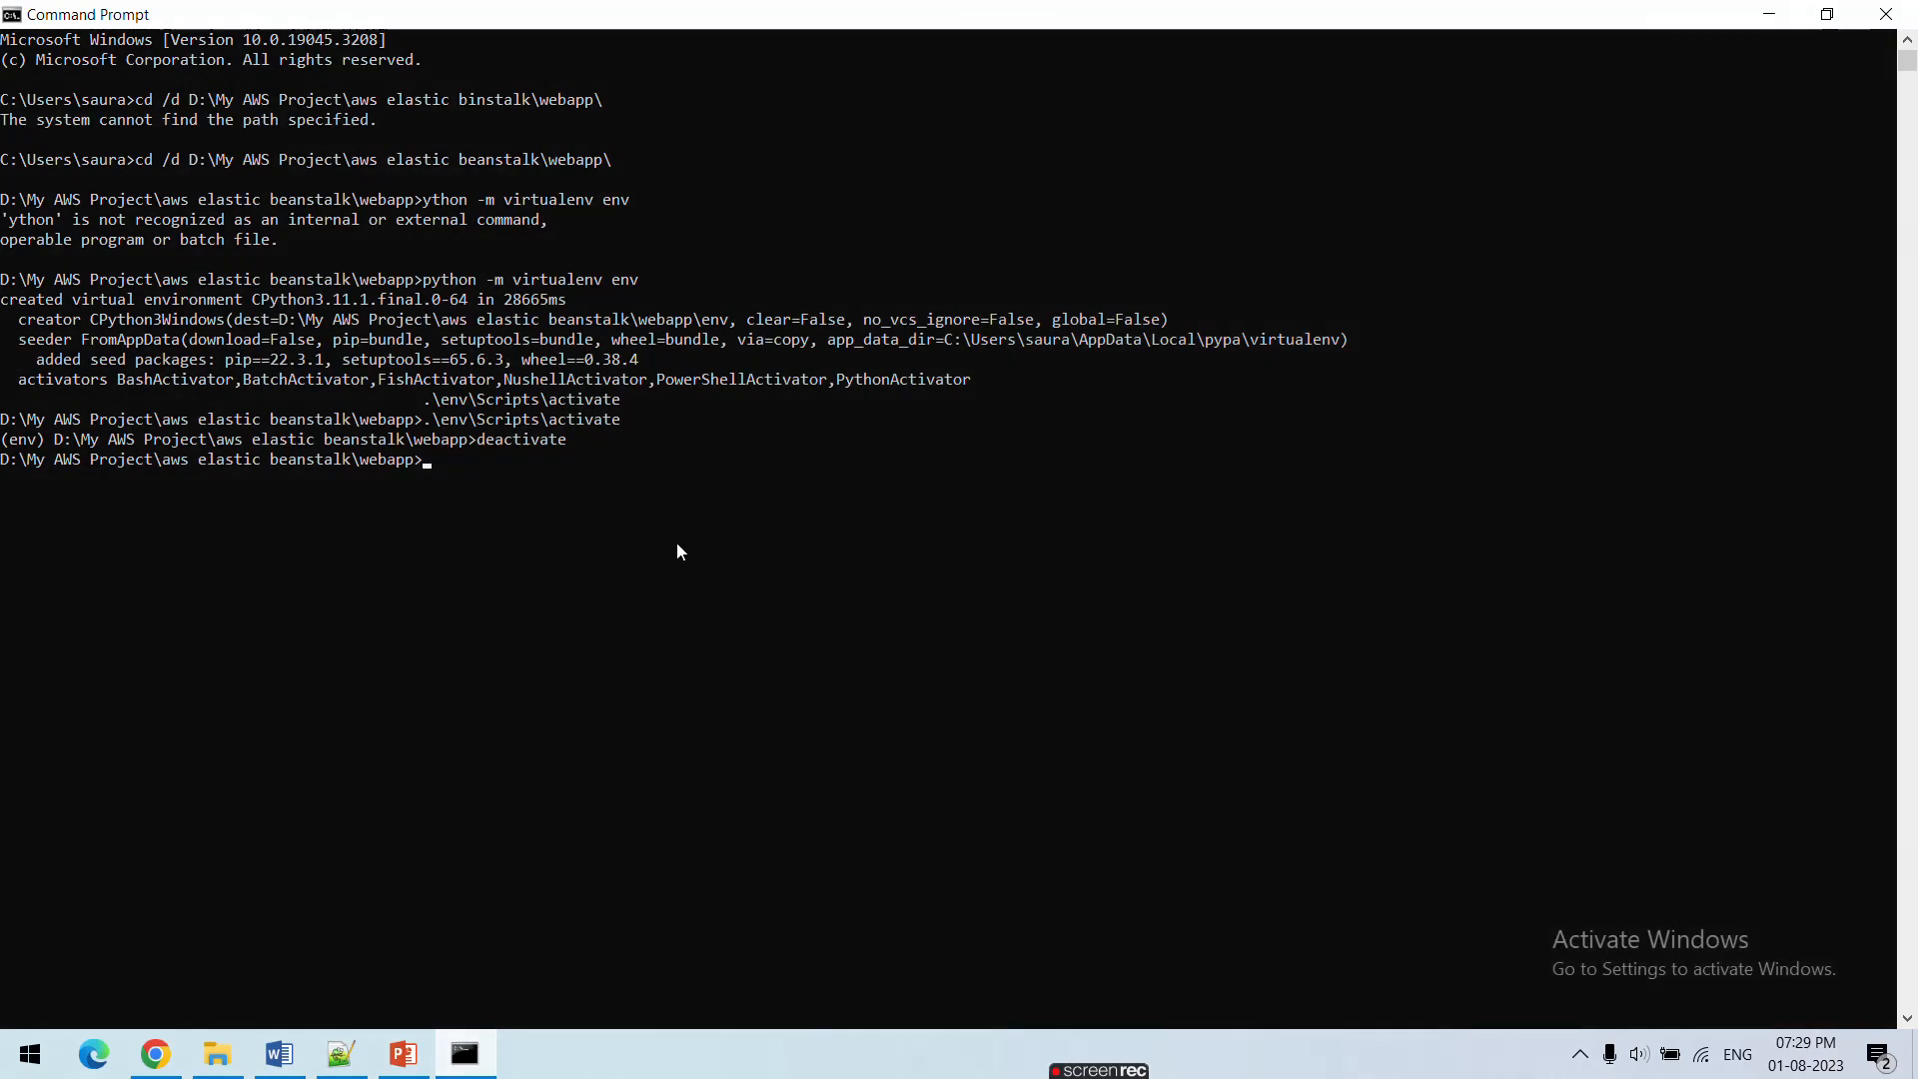
text(cd env)
key(Return)
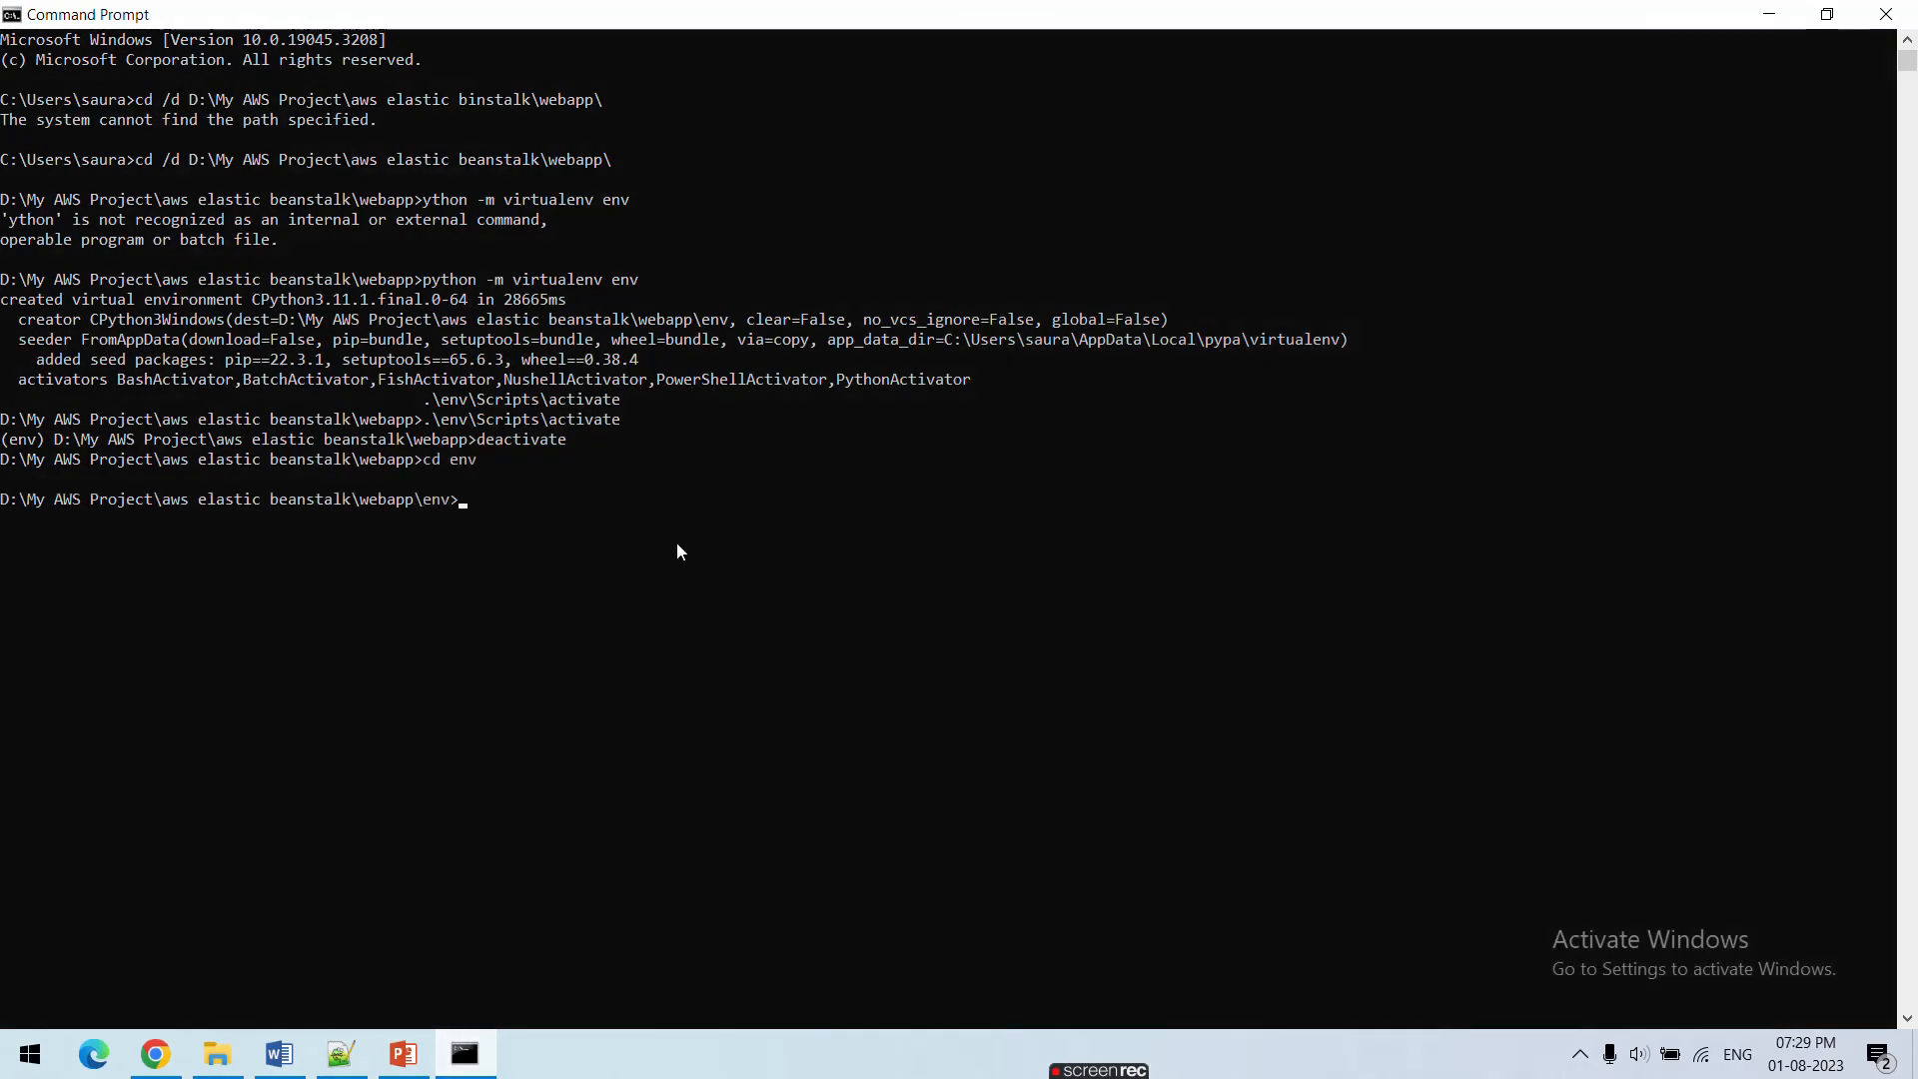
Change into the Scripts directory inside env by running cd Scripts
text(cd Scr)
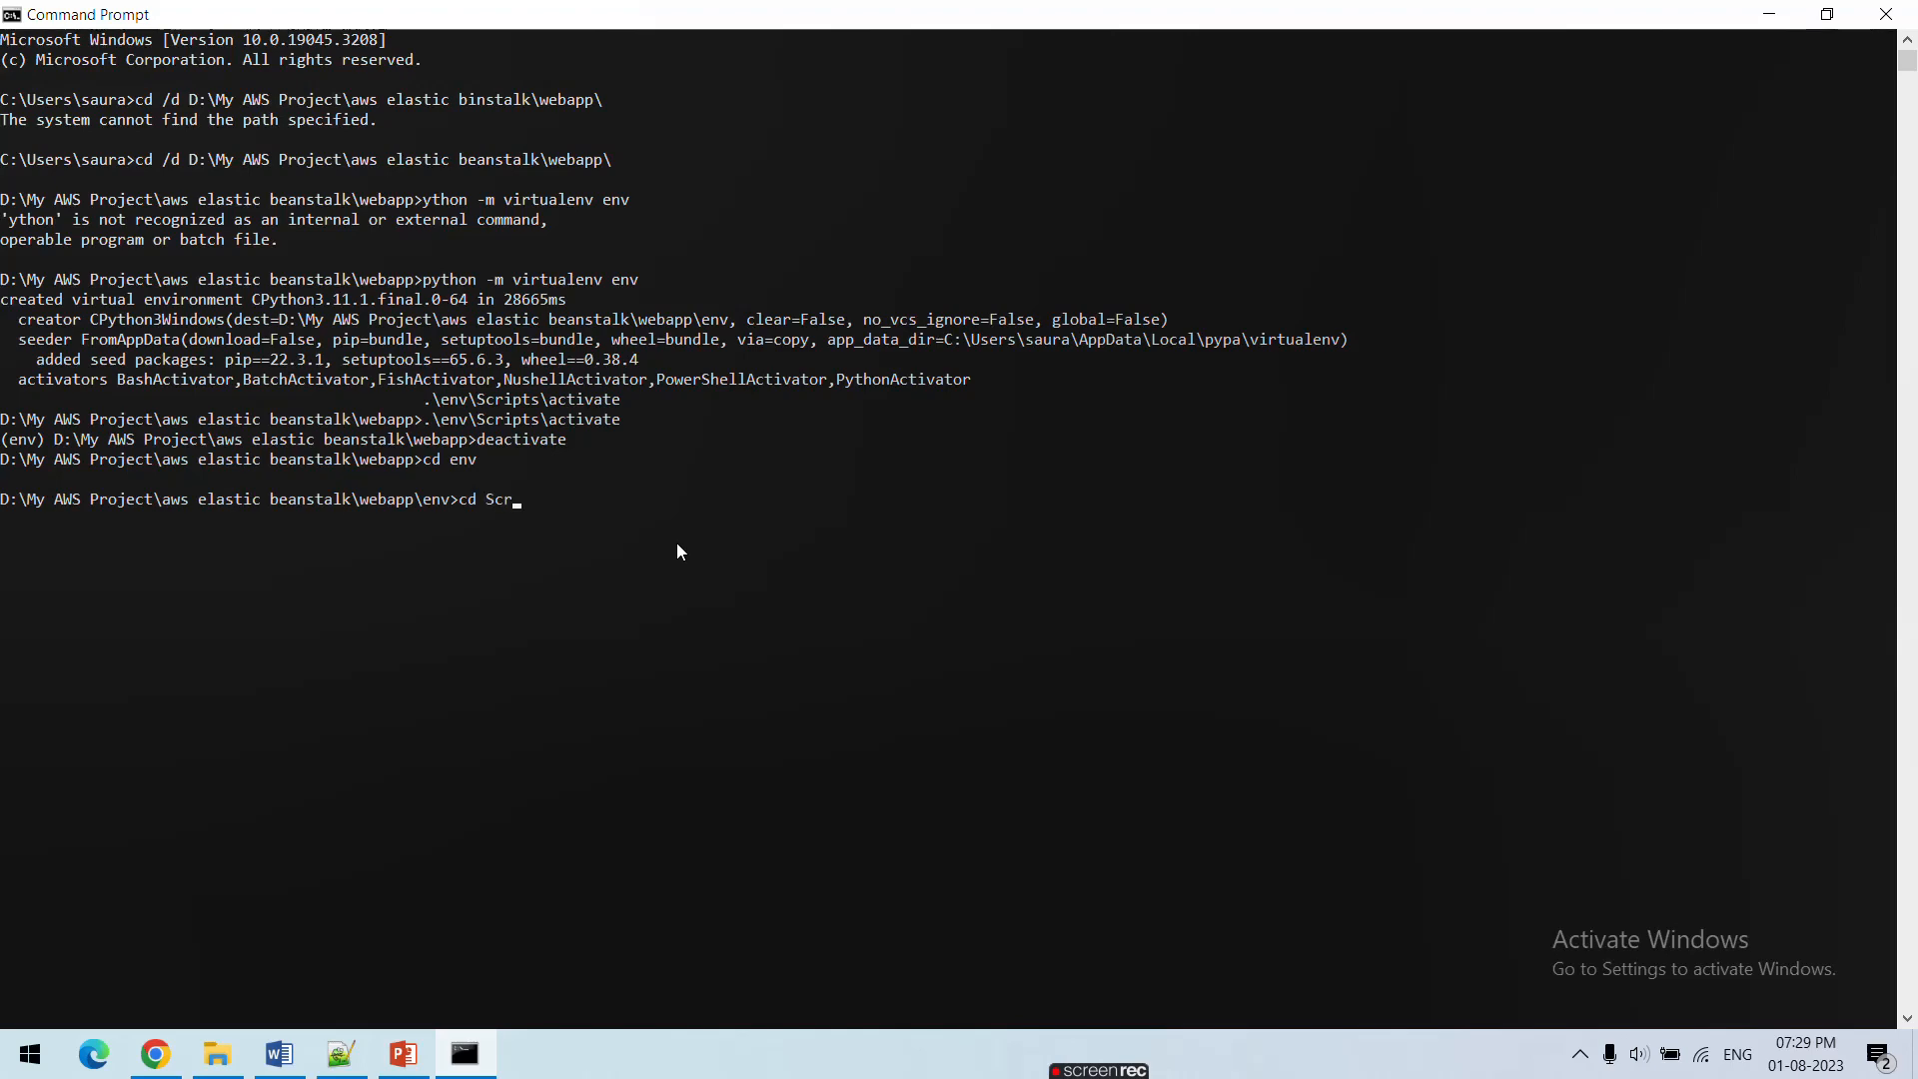
text(ipt4)
key(BackSpace)
text(s)
key(Return)
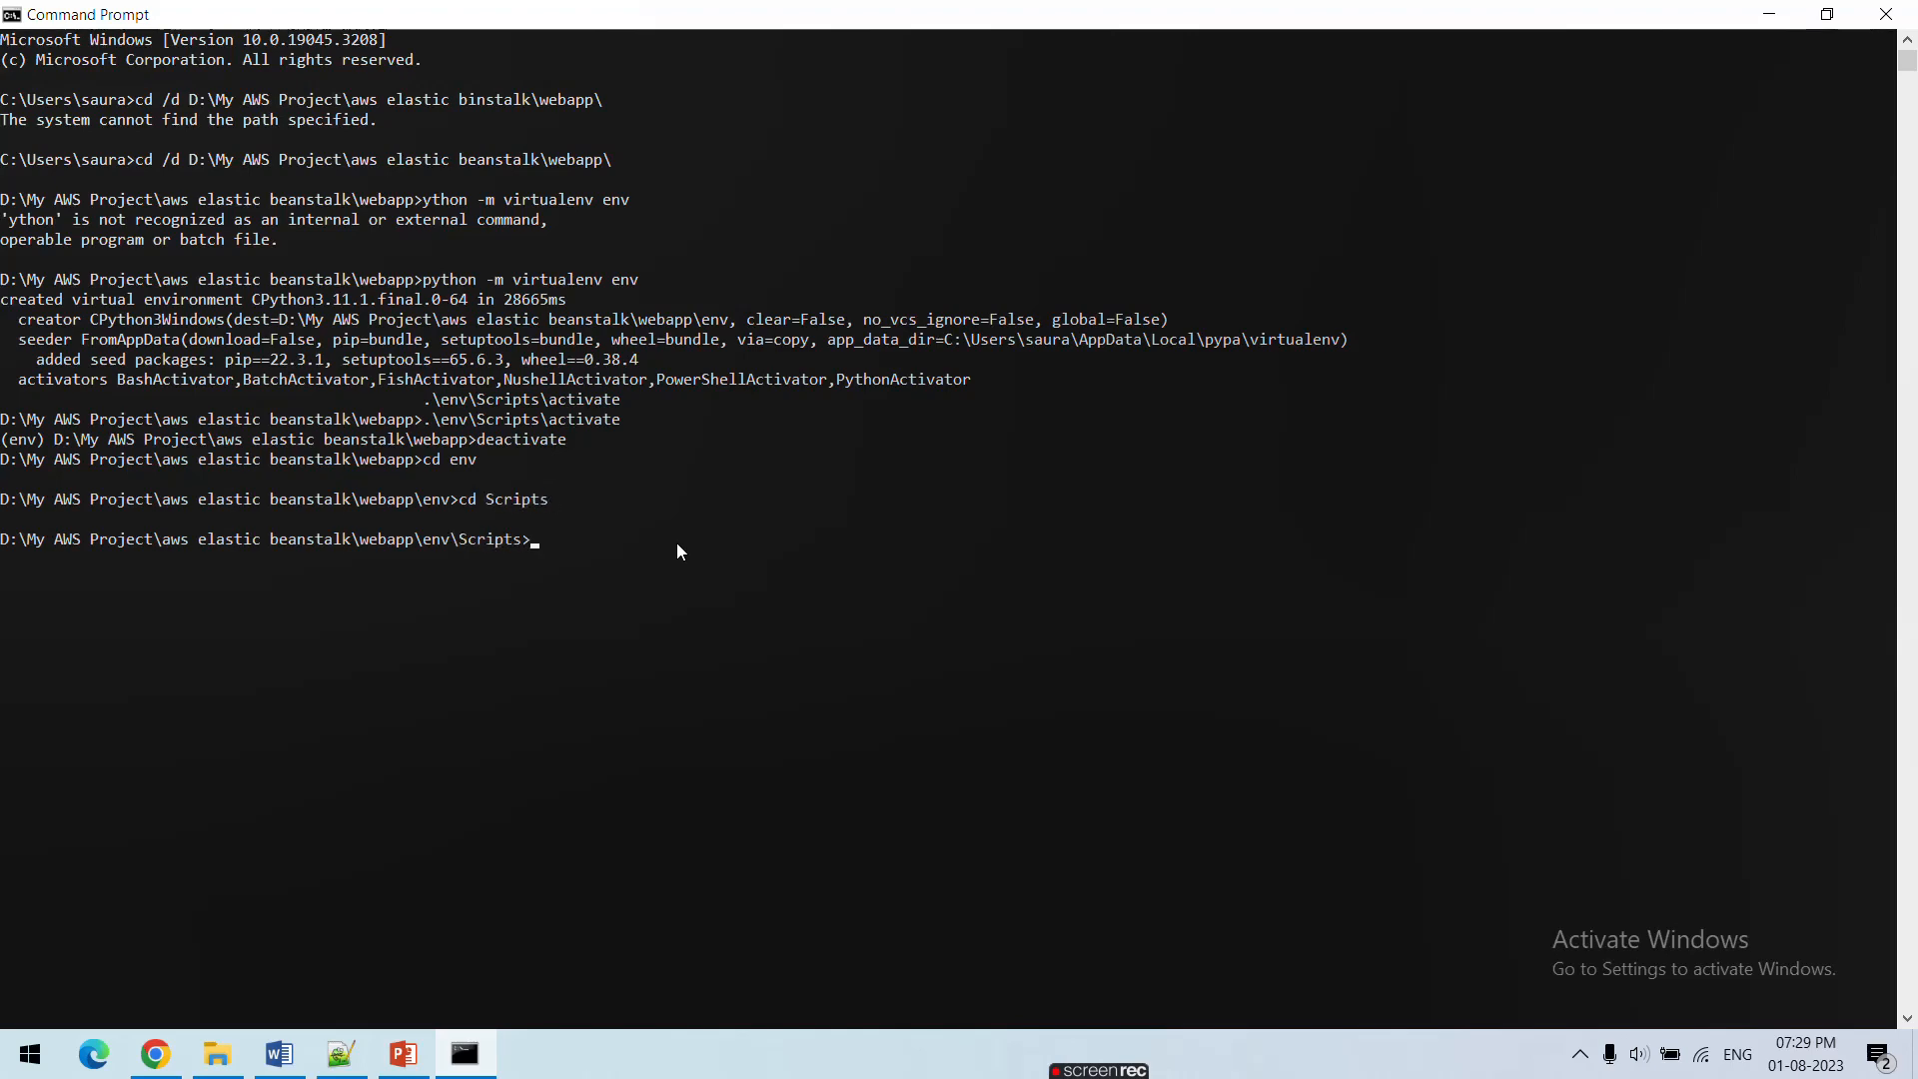
Try to run cd activate from the Scripts directory
text(cd activate)
key(Return)
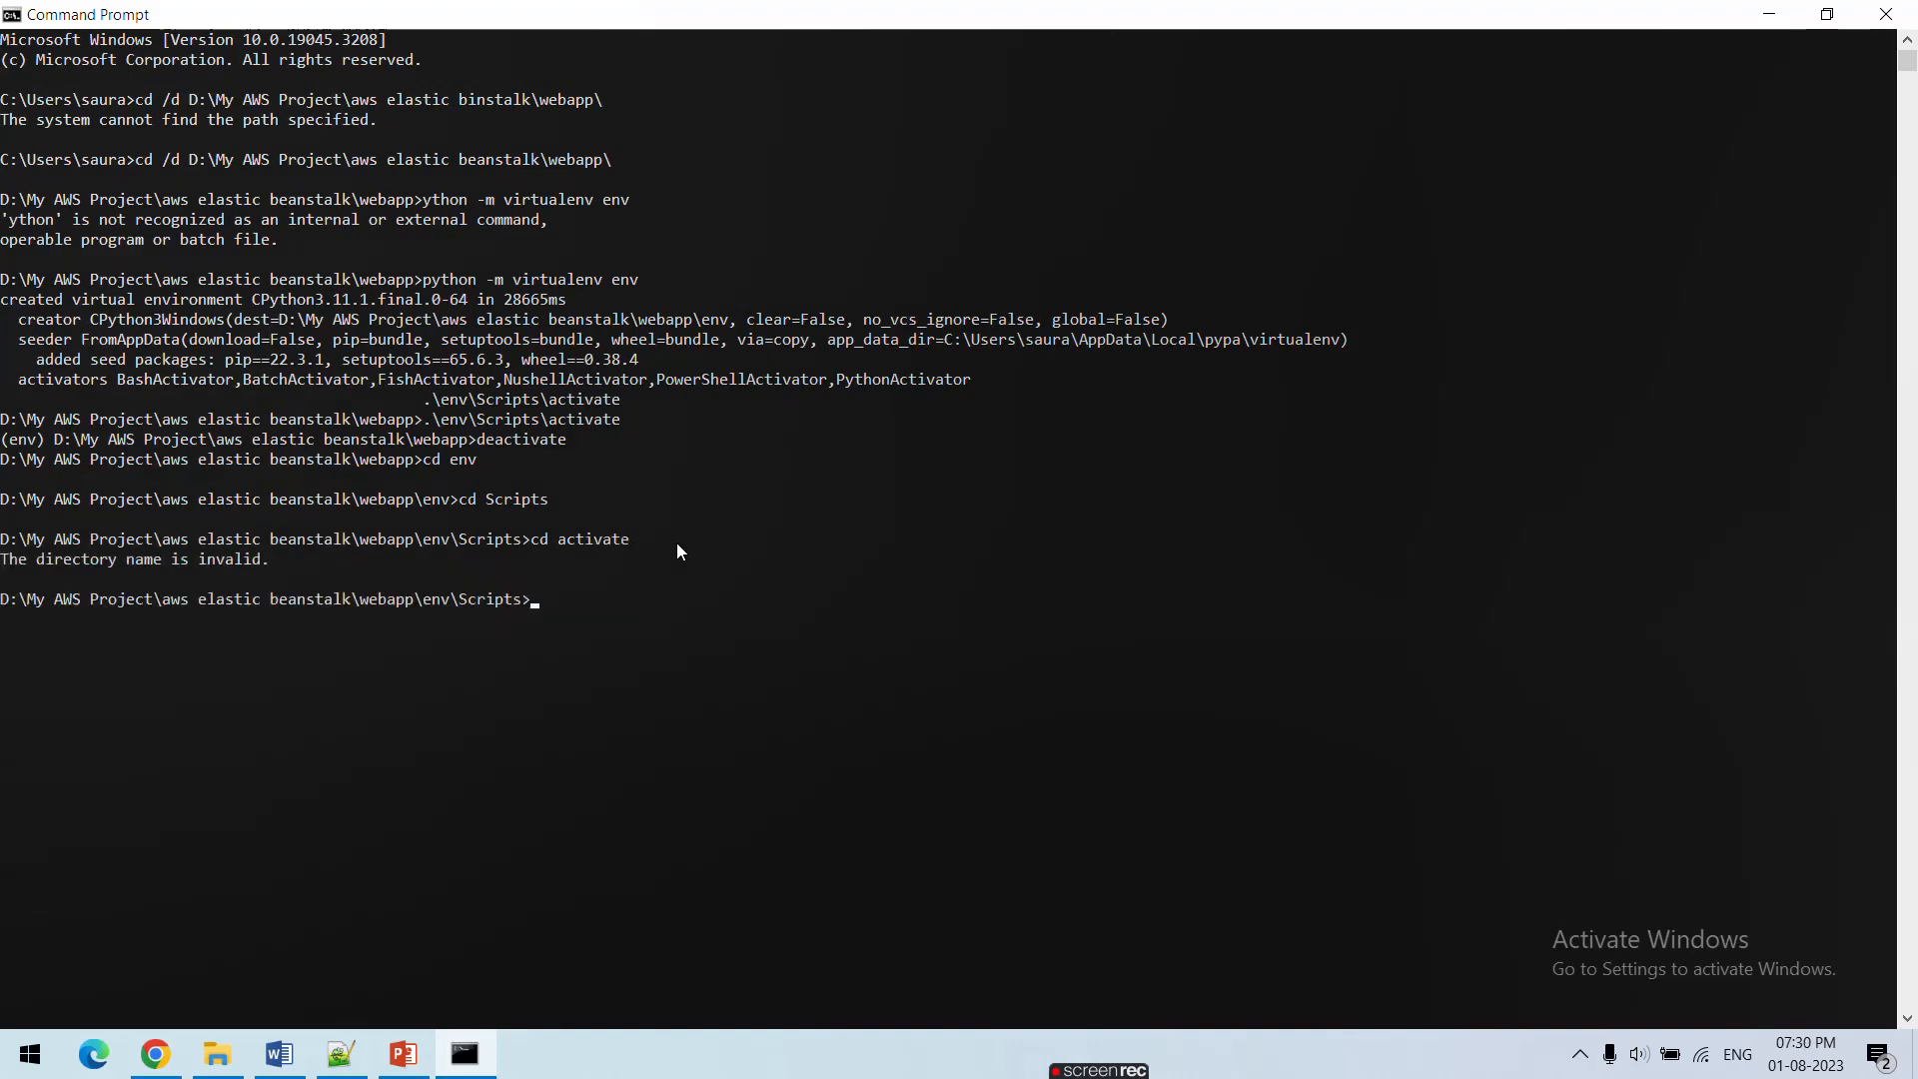
Check the activation command in the Docs_for_eb Word document and run activate from env\Scripts in Command Prompt
click(155, 1054)
click(441, 1052)
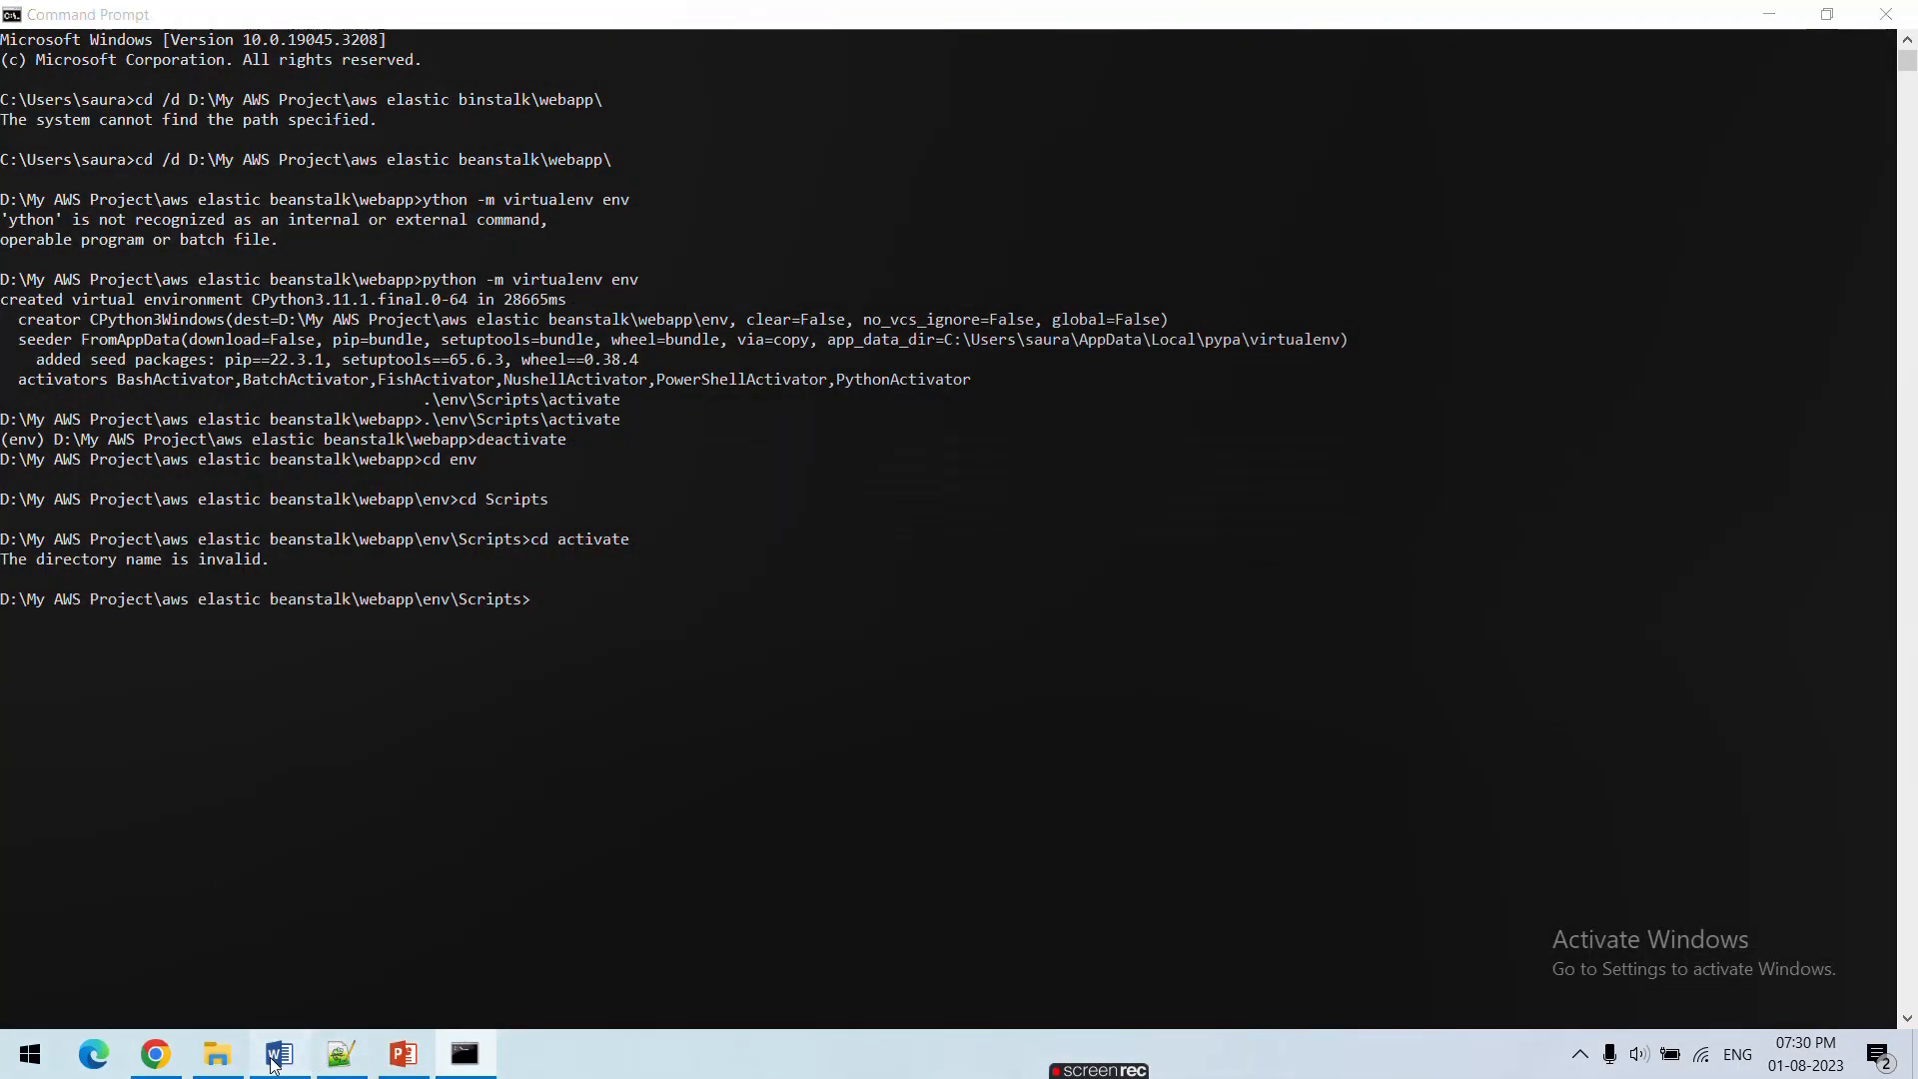
click(276, 1059)
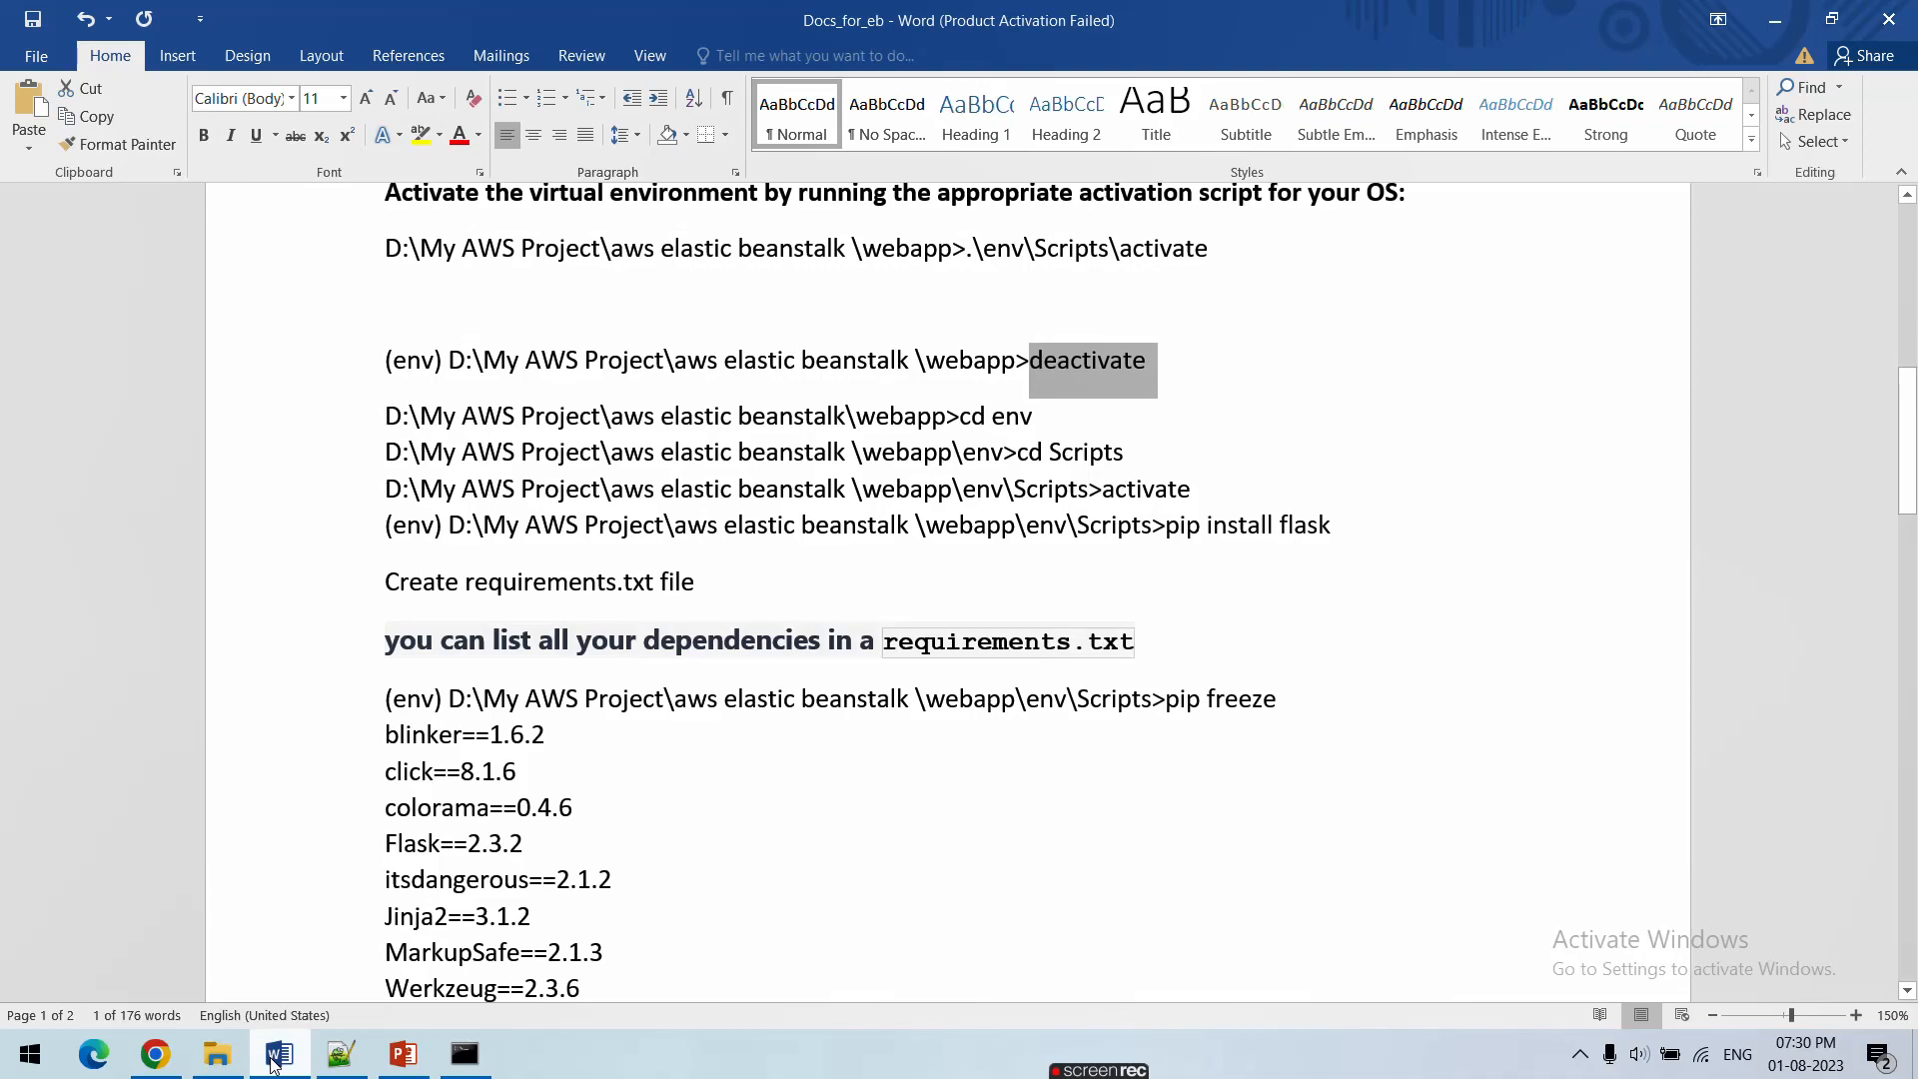
click(465, 1054)
text(act)
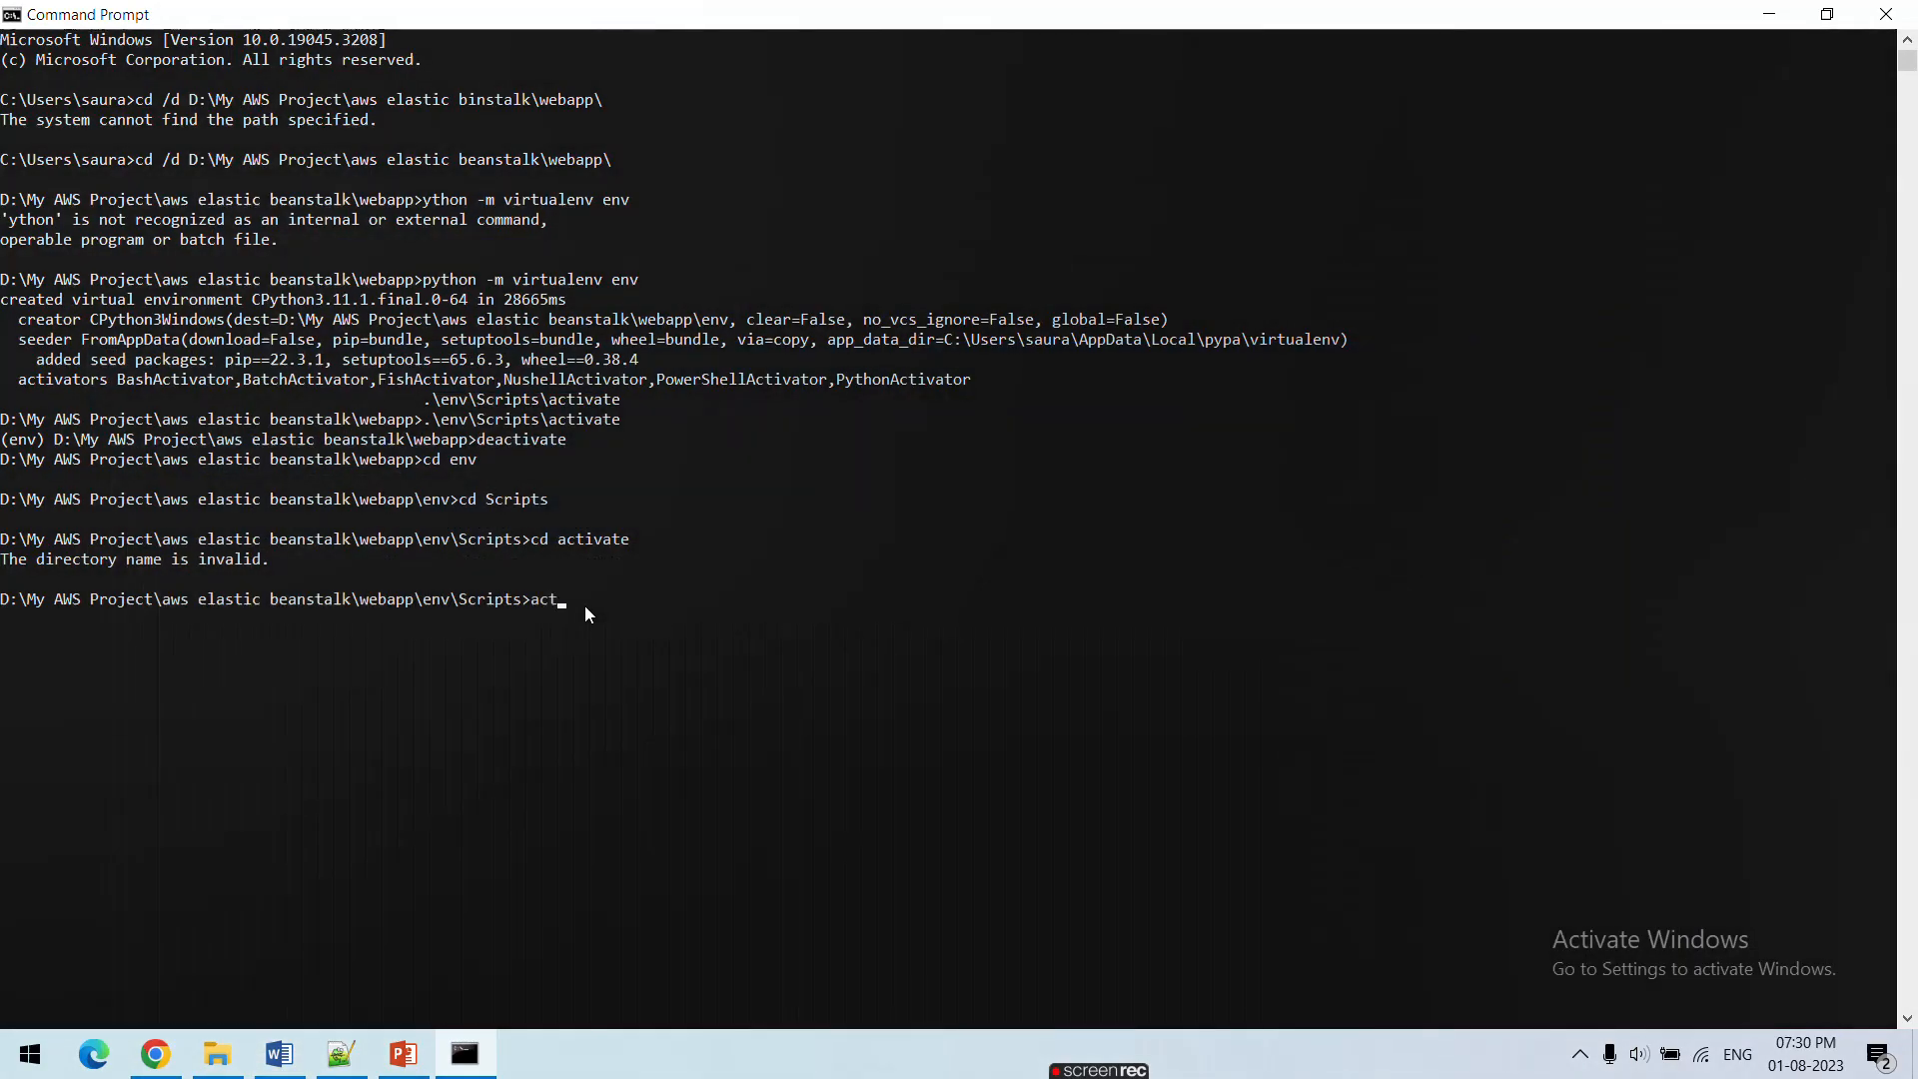
text(ivate)
key(Return)
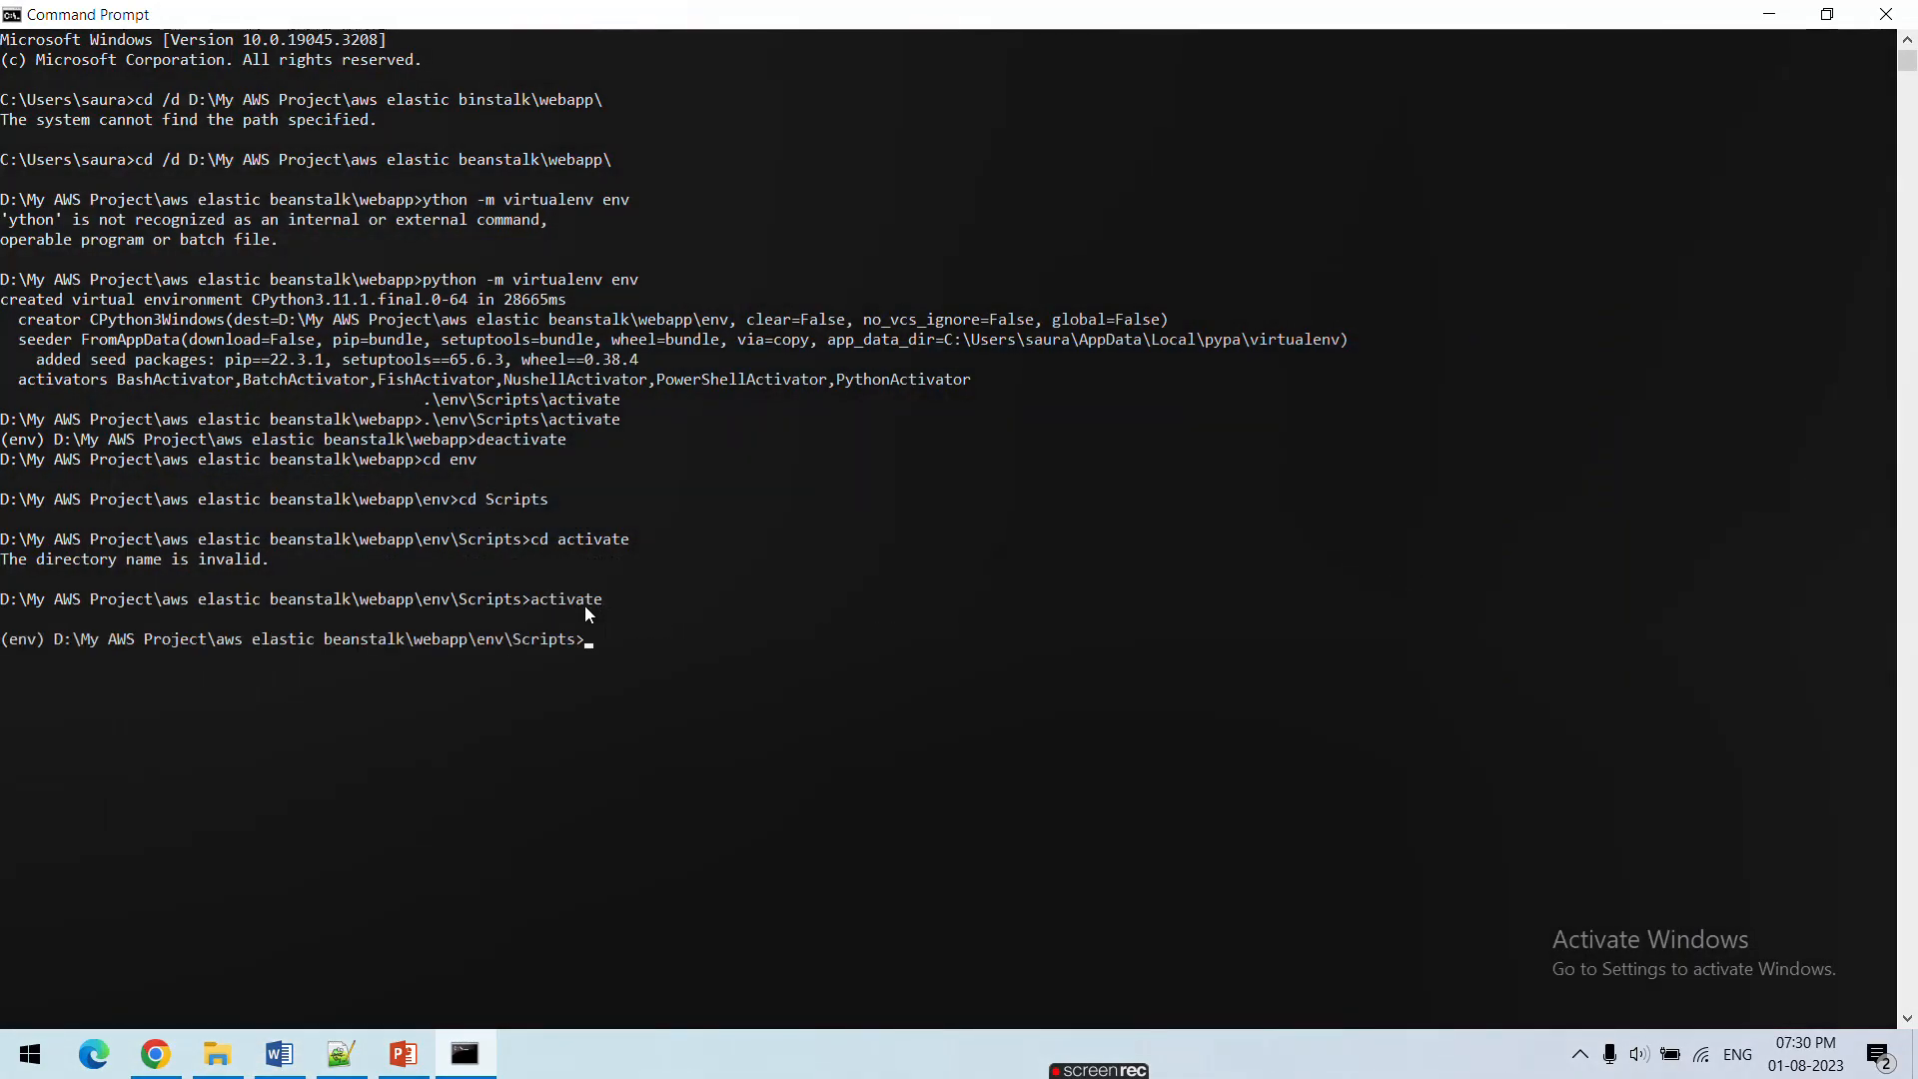
Check the install command in Docs_for_eb and run pip install flask in the activated environment in Command Prompt
click(160, 1059)
click(160, 1059)
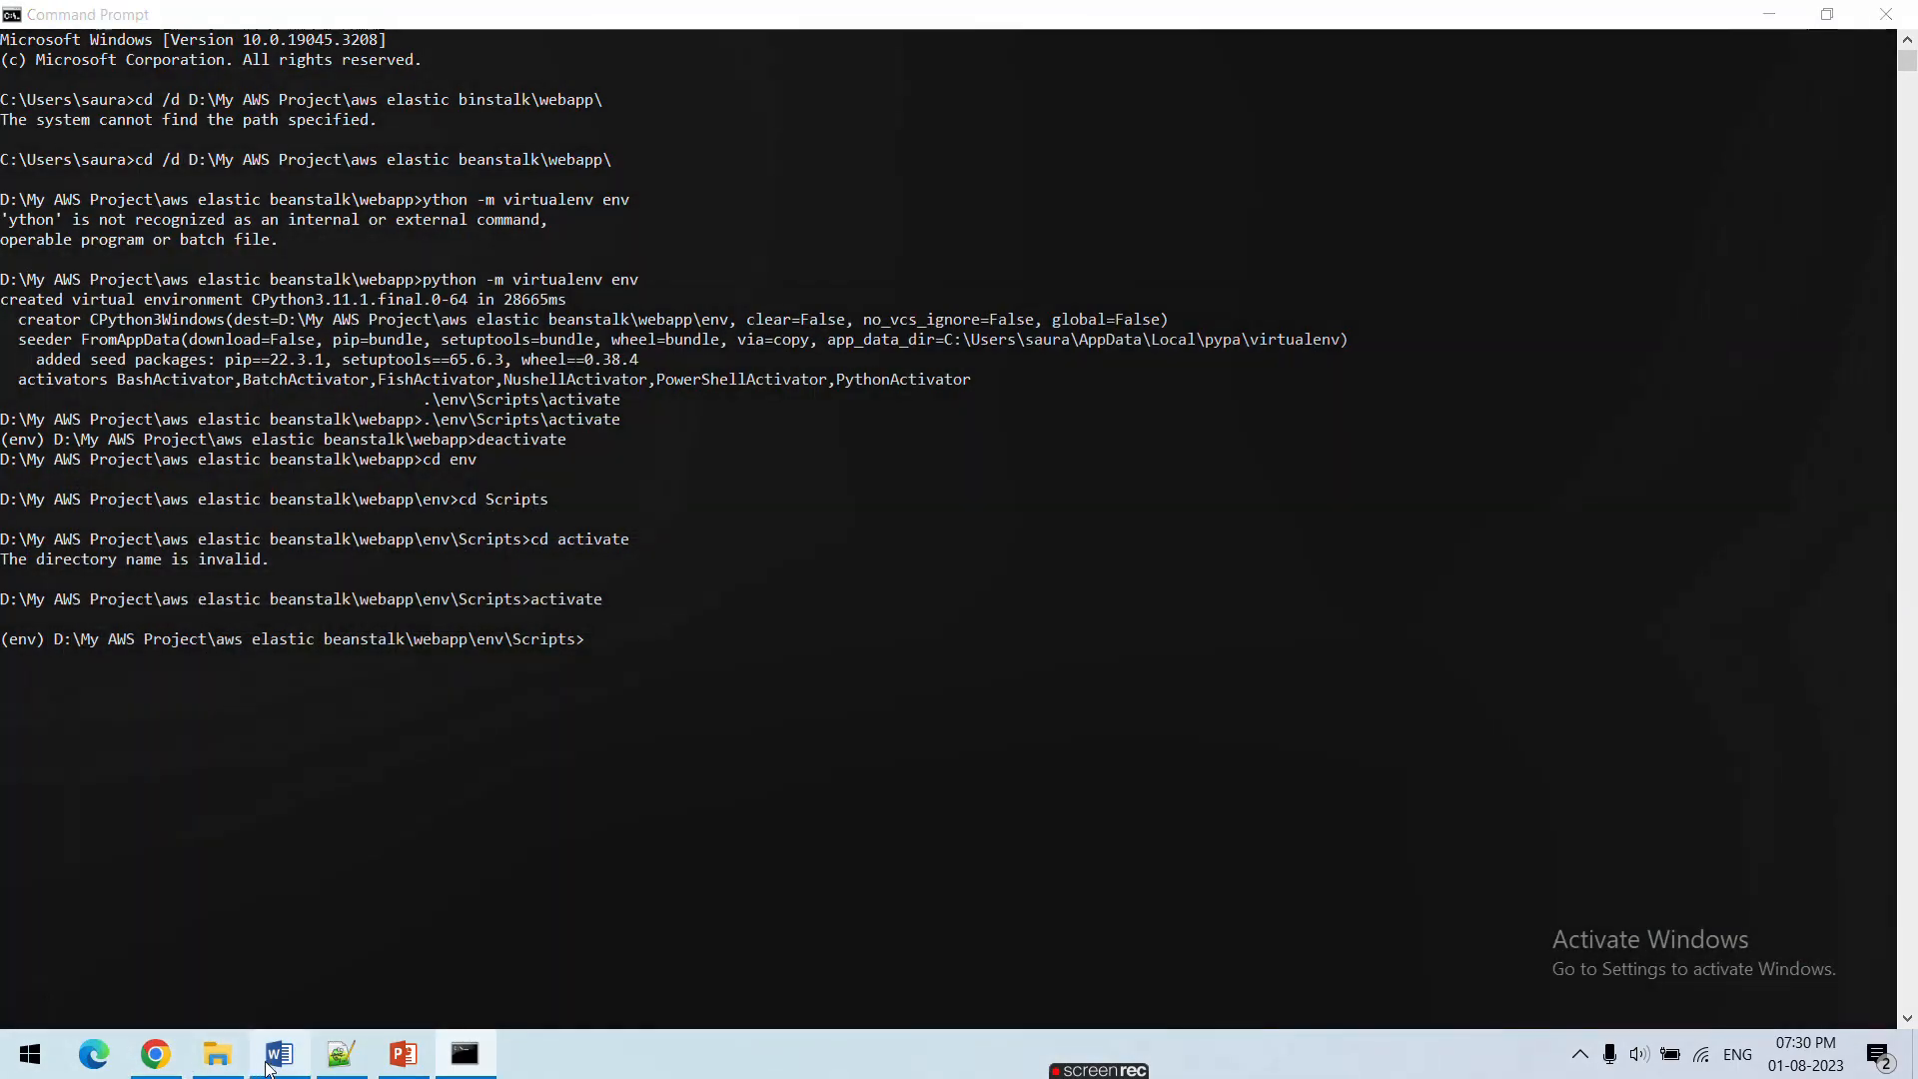
click(271, 1061)
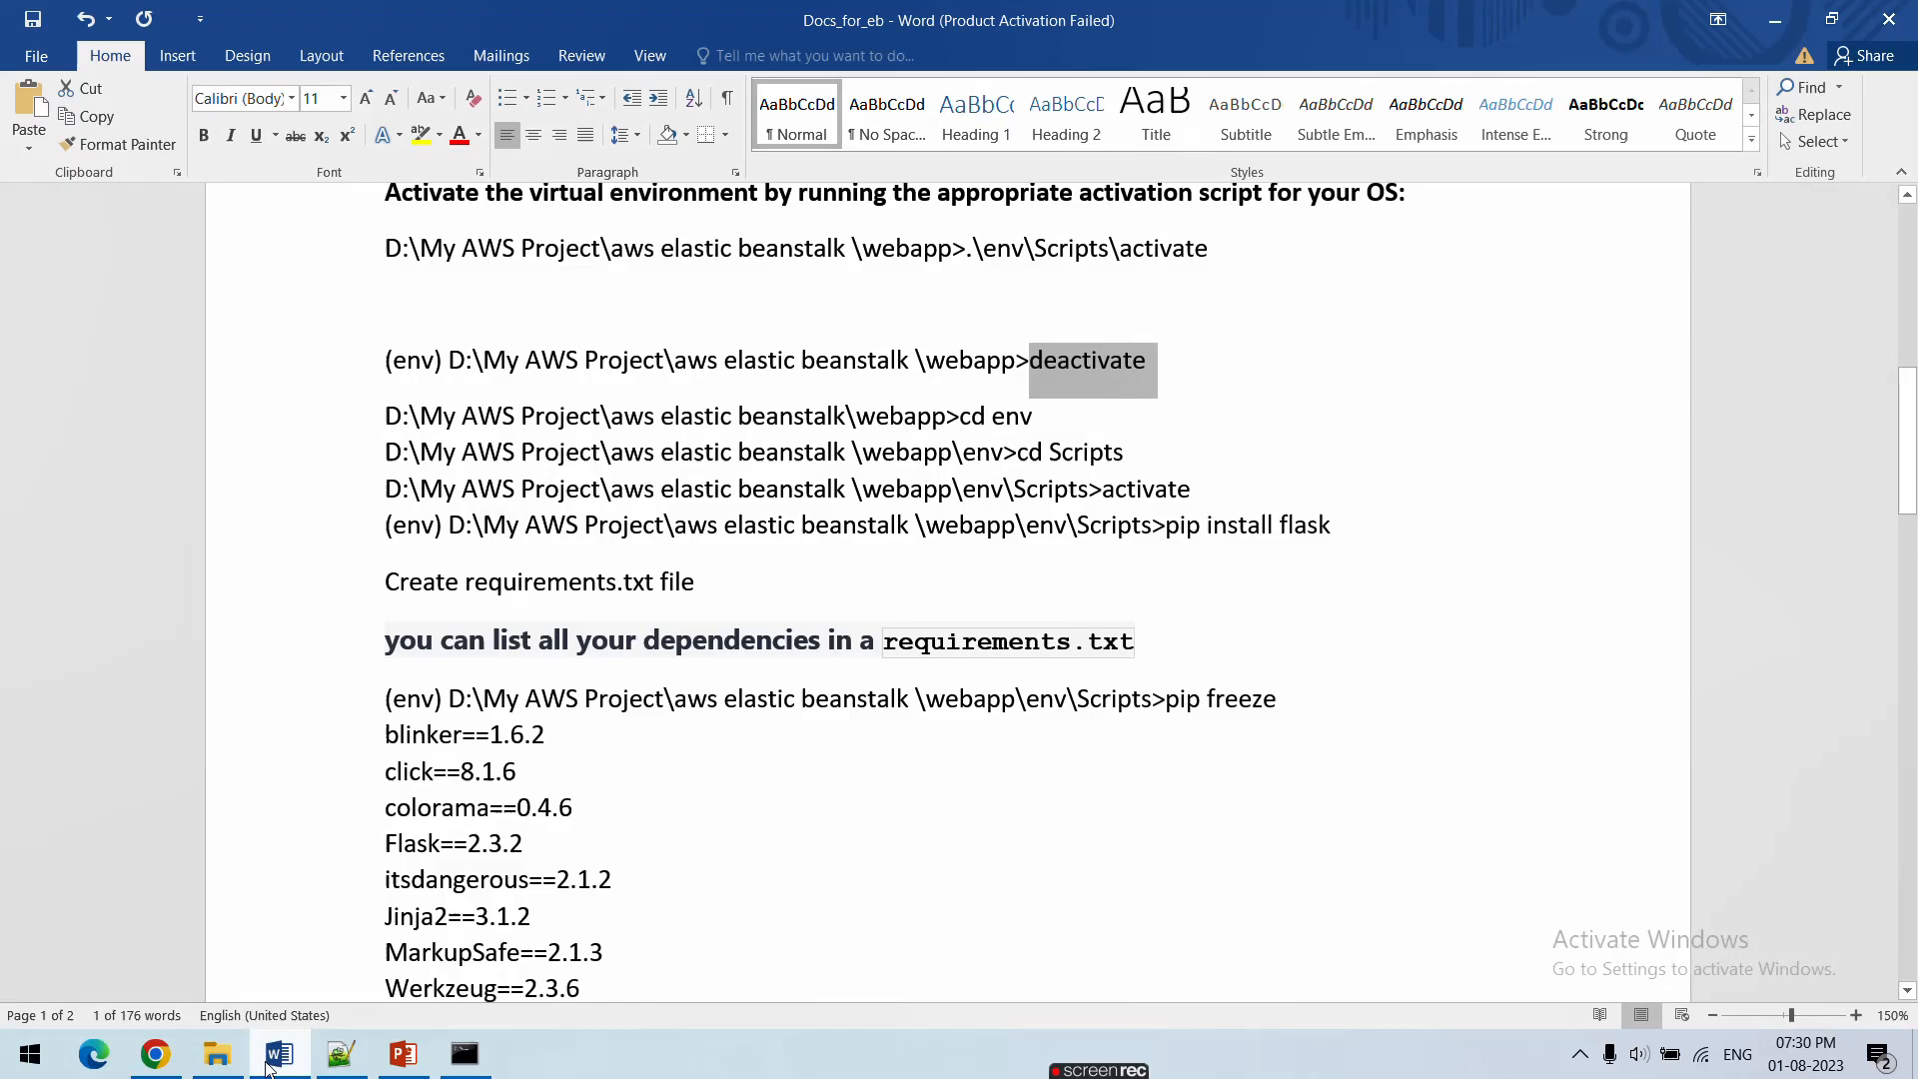
click(272, 1057)
text(pip)
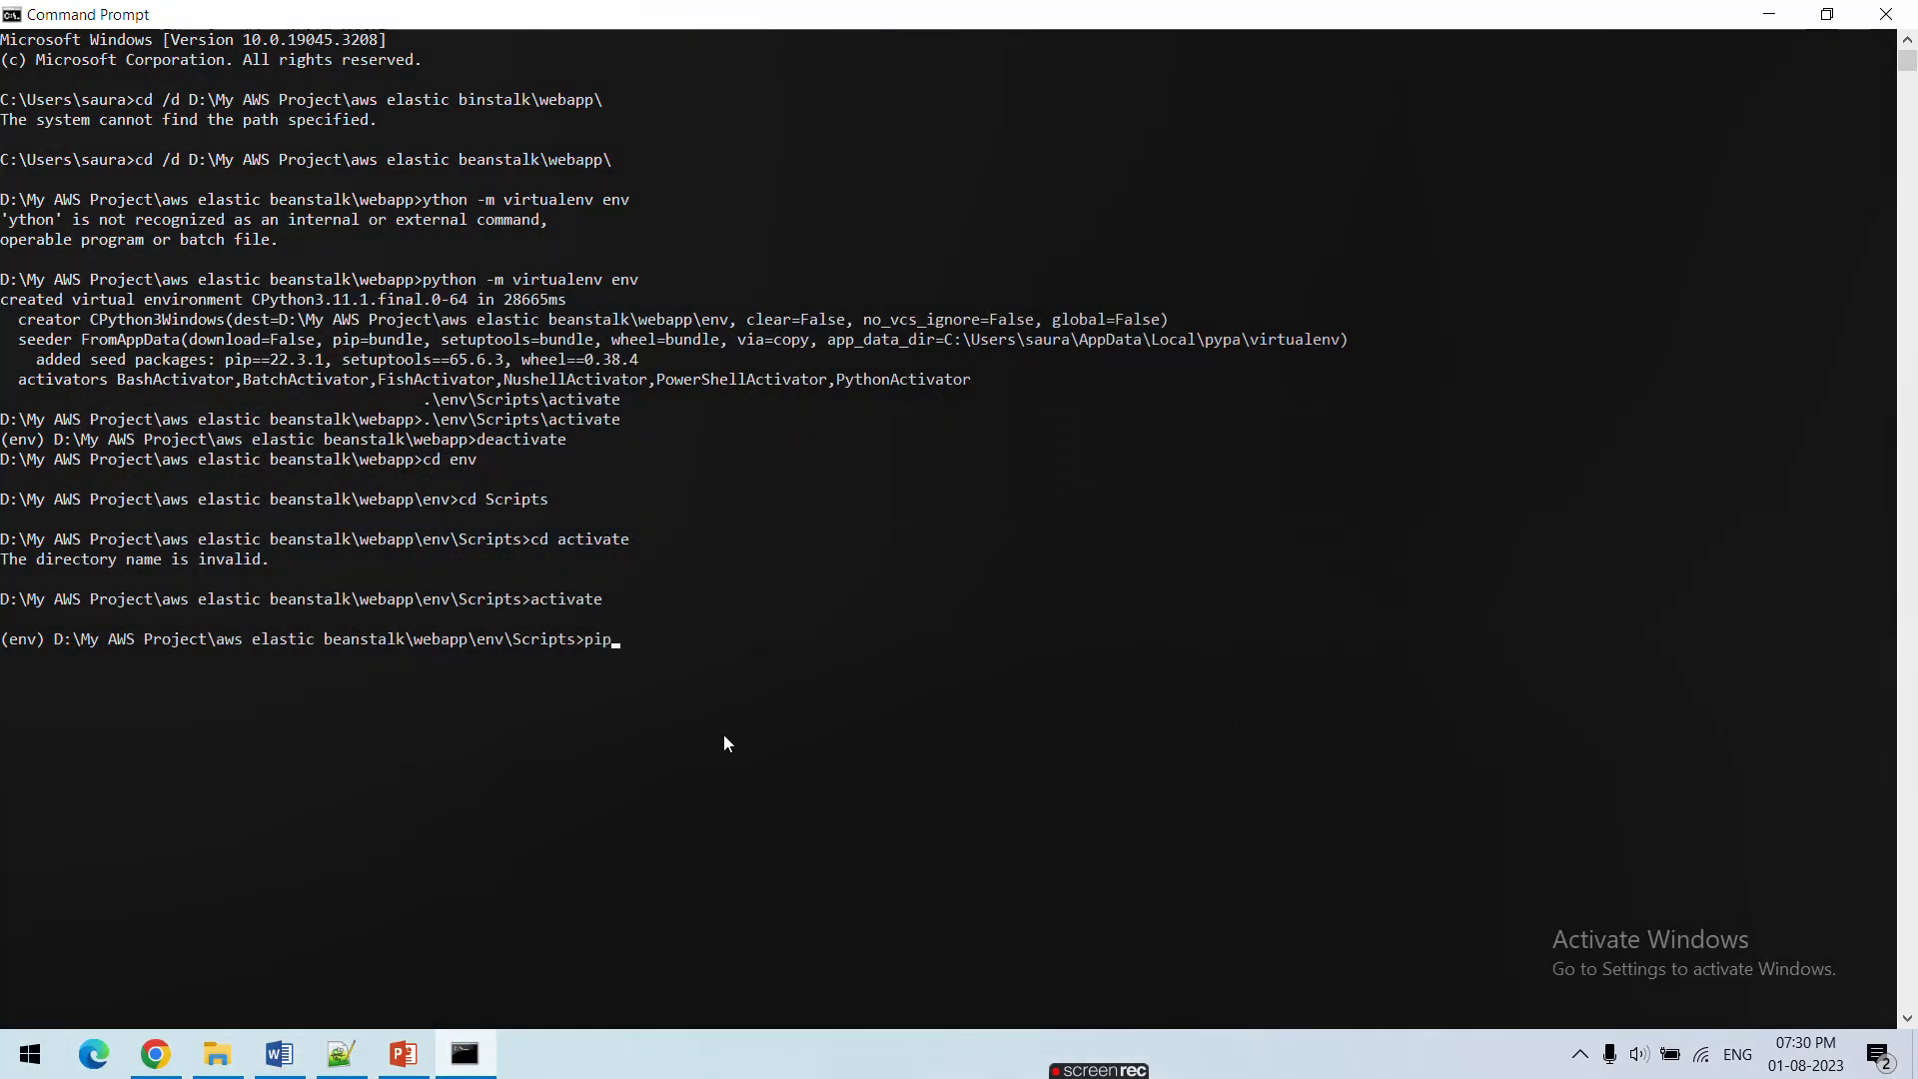
text( install falsk)
key(BackSpace)
key(BackSpace)
key(BackSpace)
key(BackSpace)
text(lask)
key(Return)
Examine the requirements.txt instructions in Docs_for_eb, the Flask code in application.py in Notepad++, and the Flask installation output in Command Prompt
click(281, 1055)
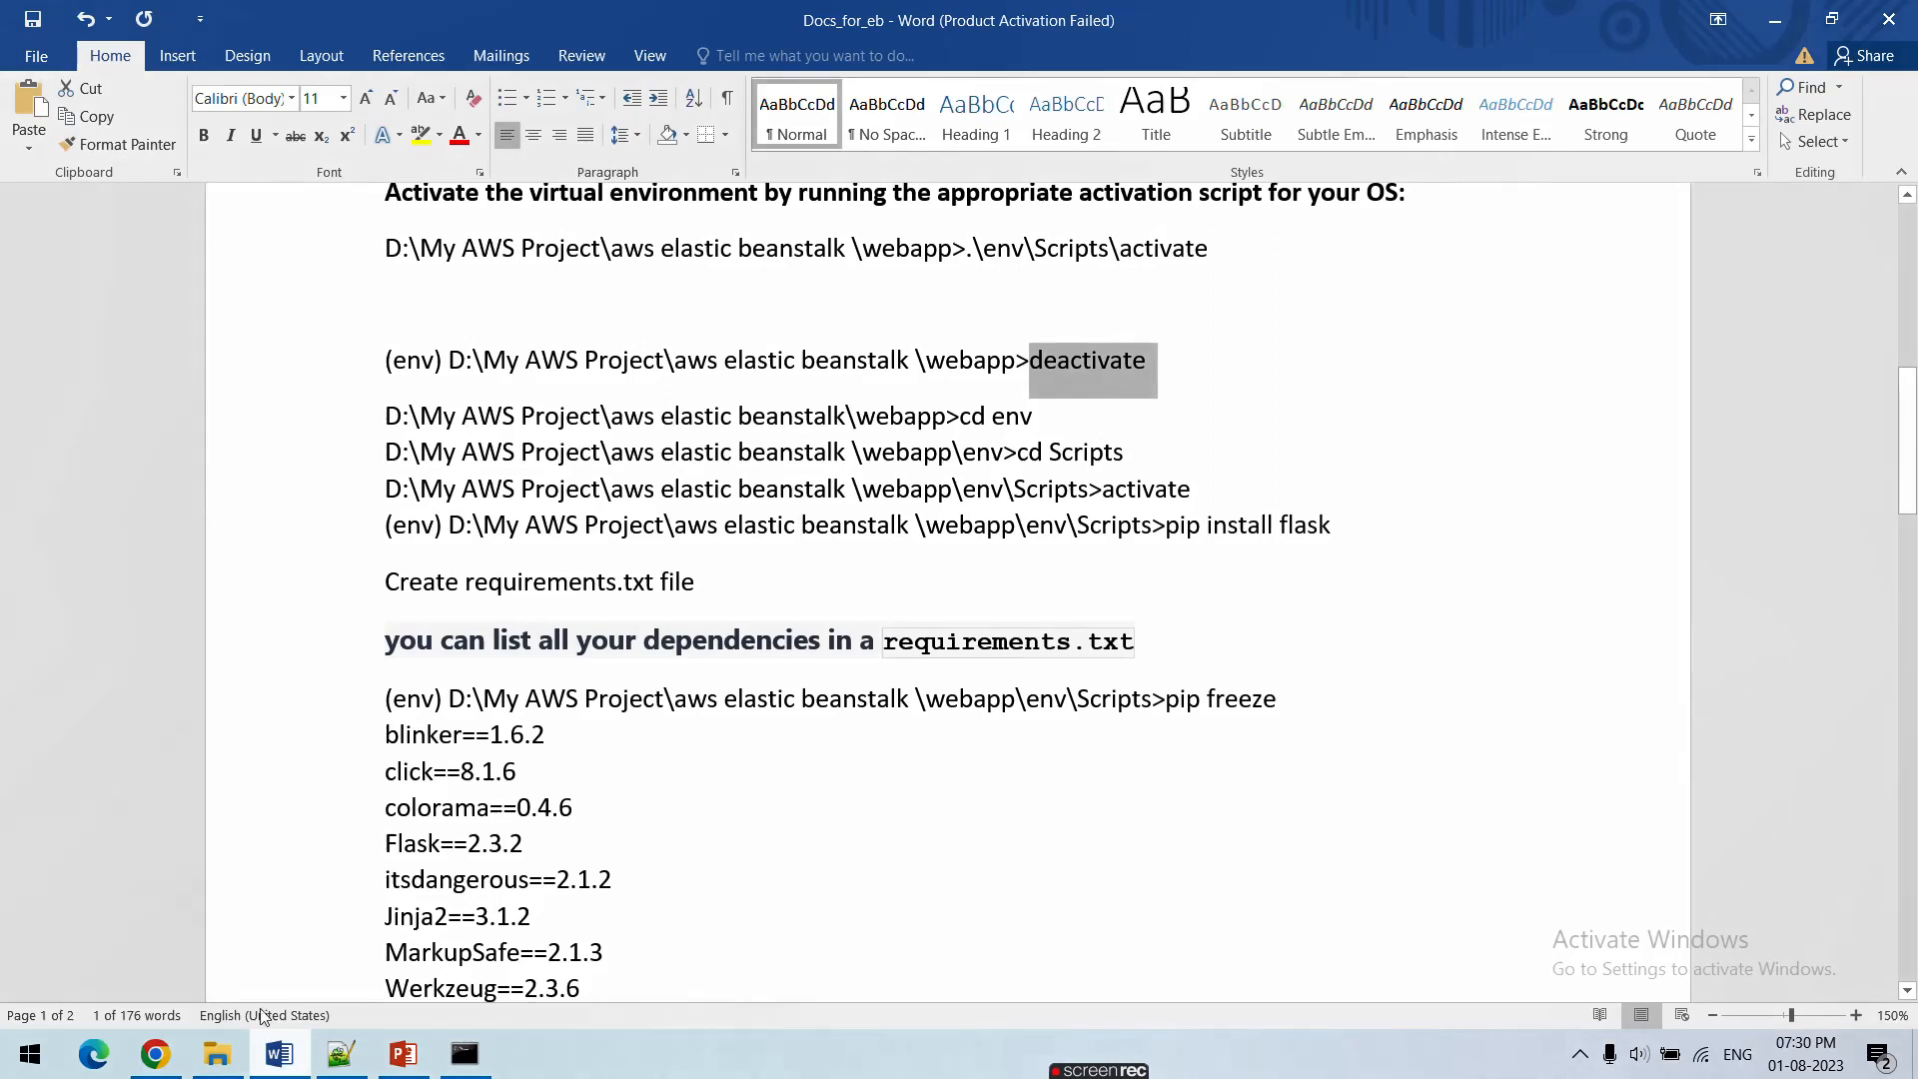
scroll(489, 791, down, 3)
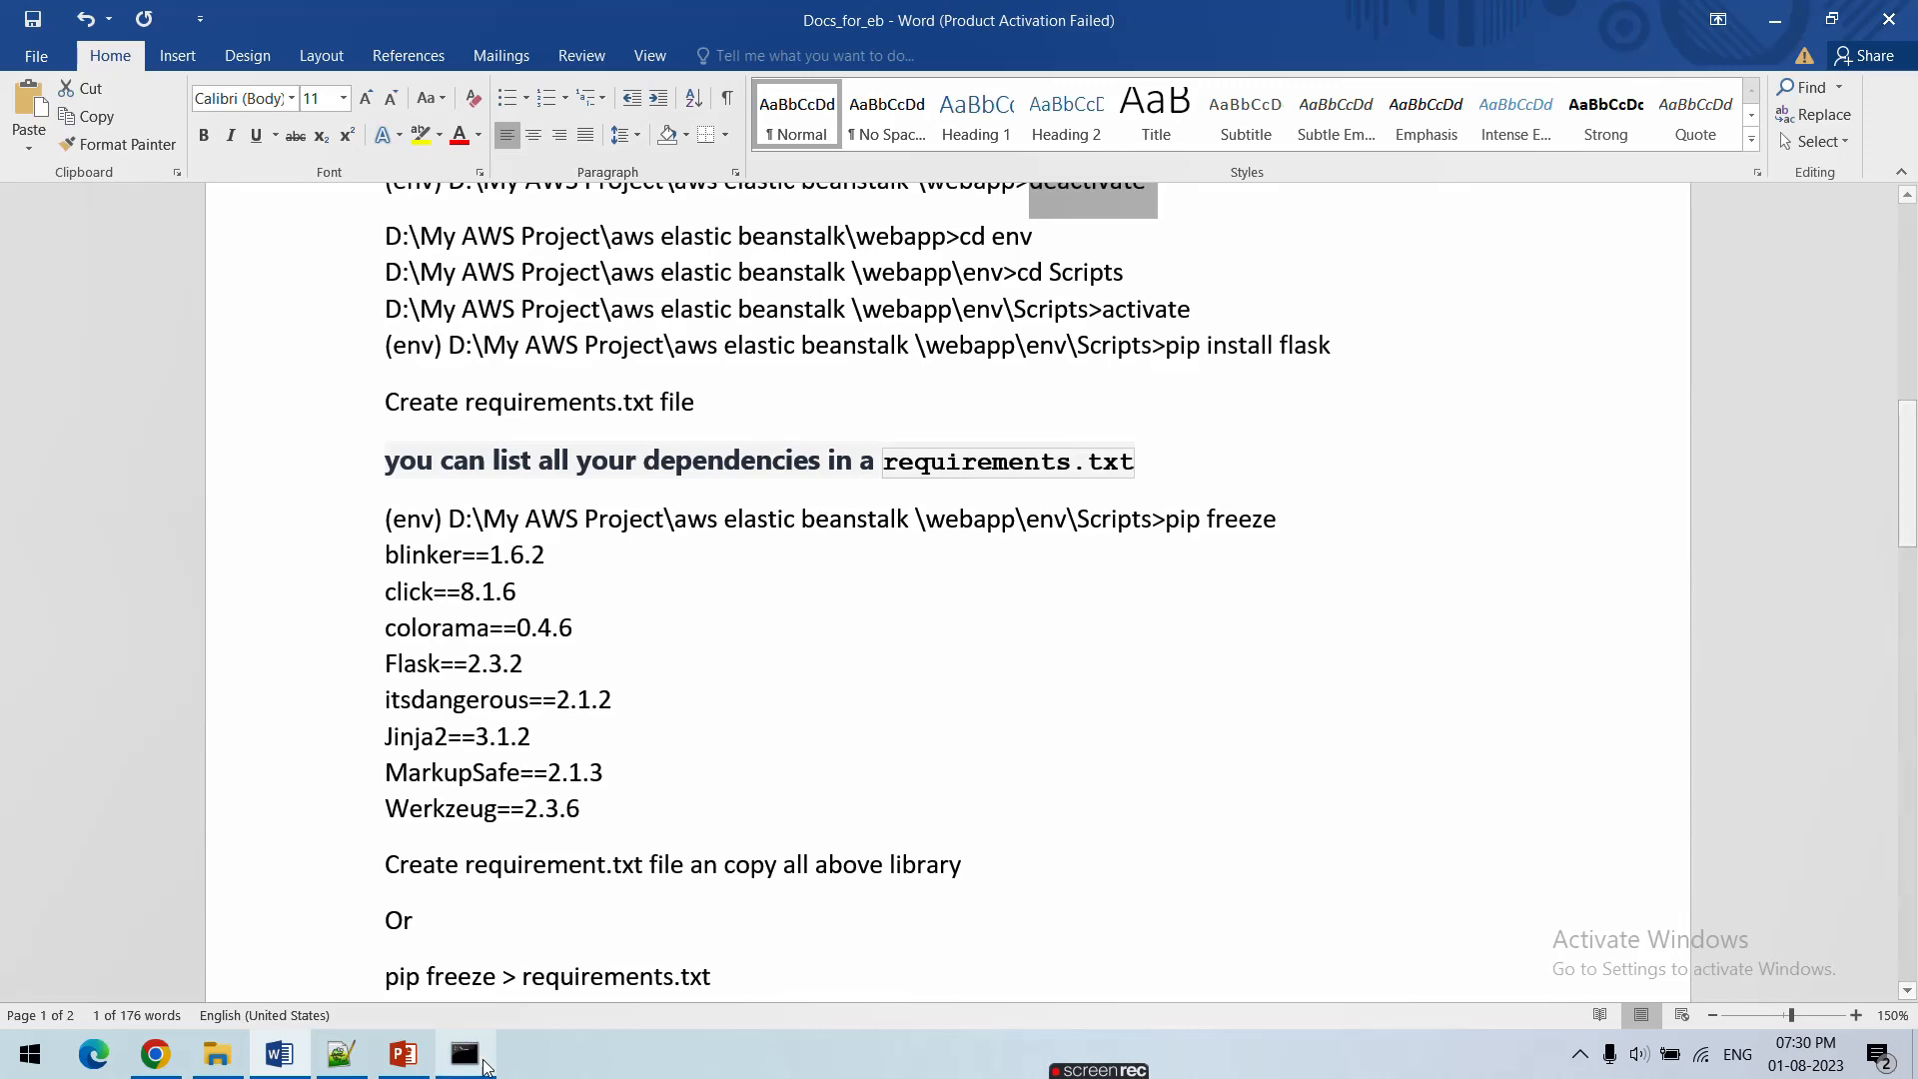
click(343, 1052)
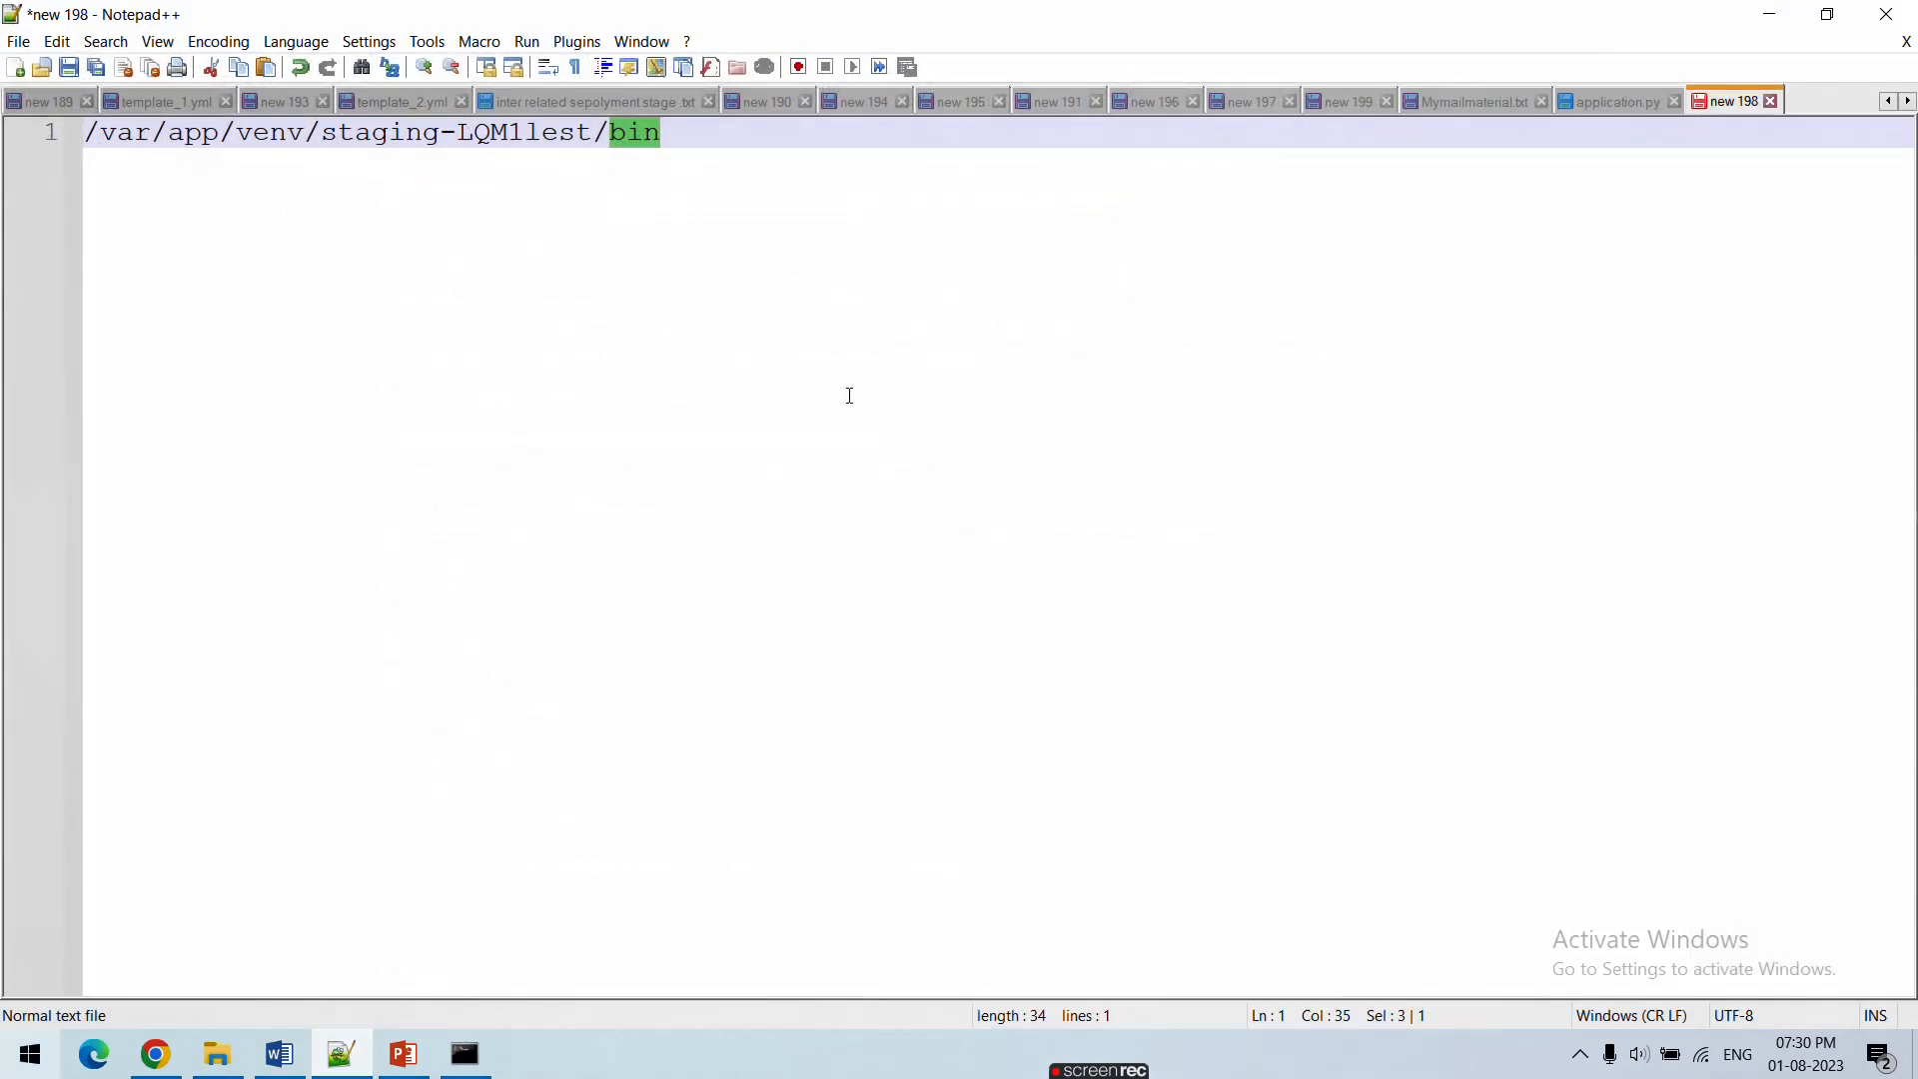
click(1616, 120)
click(1618, 106)
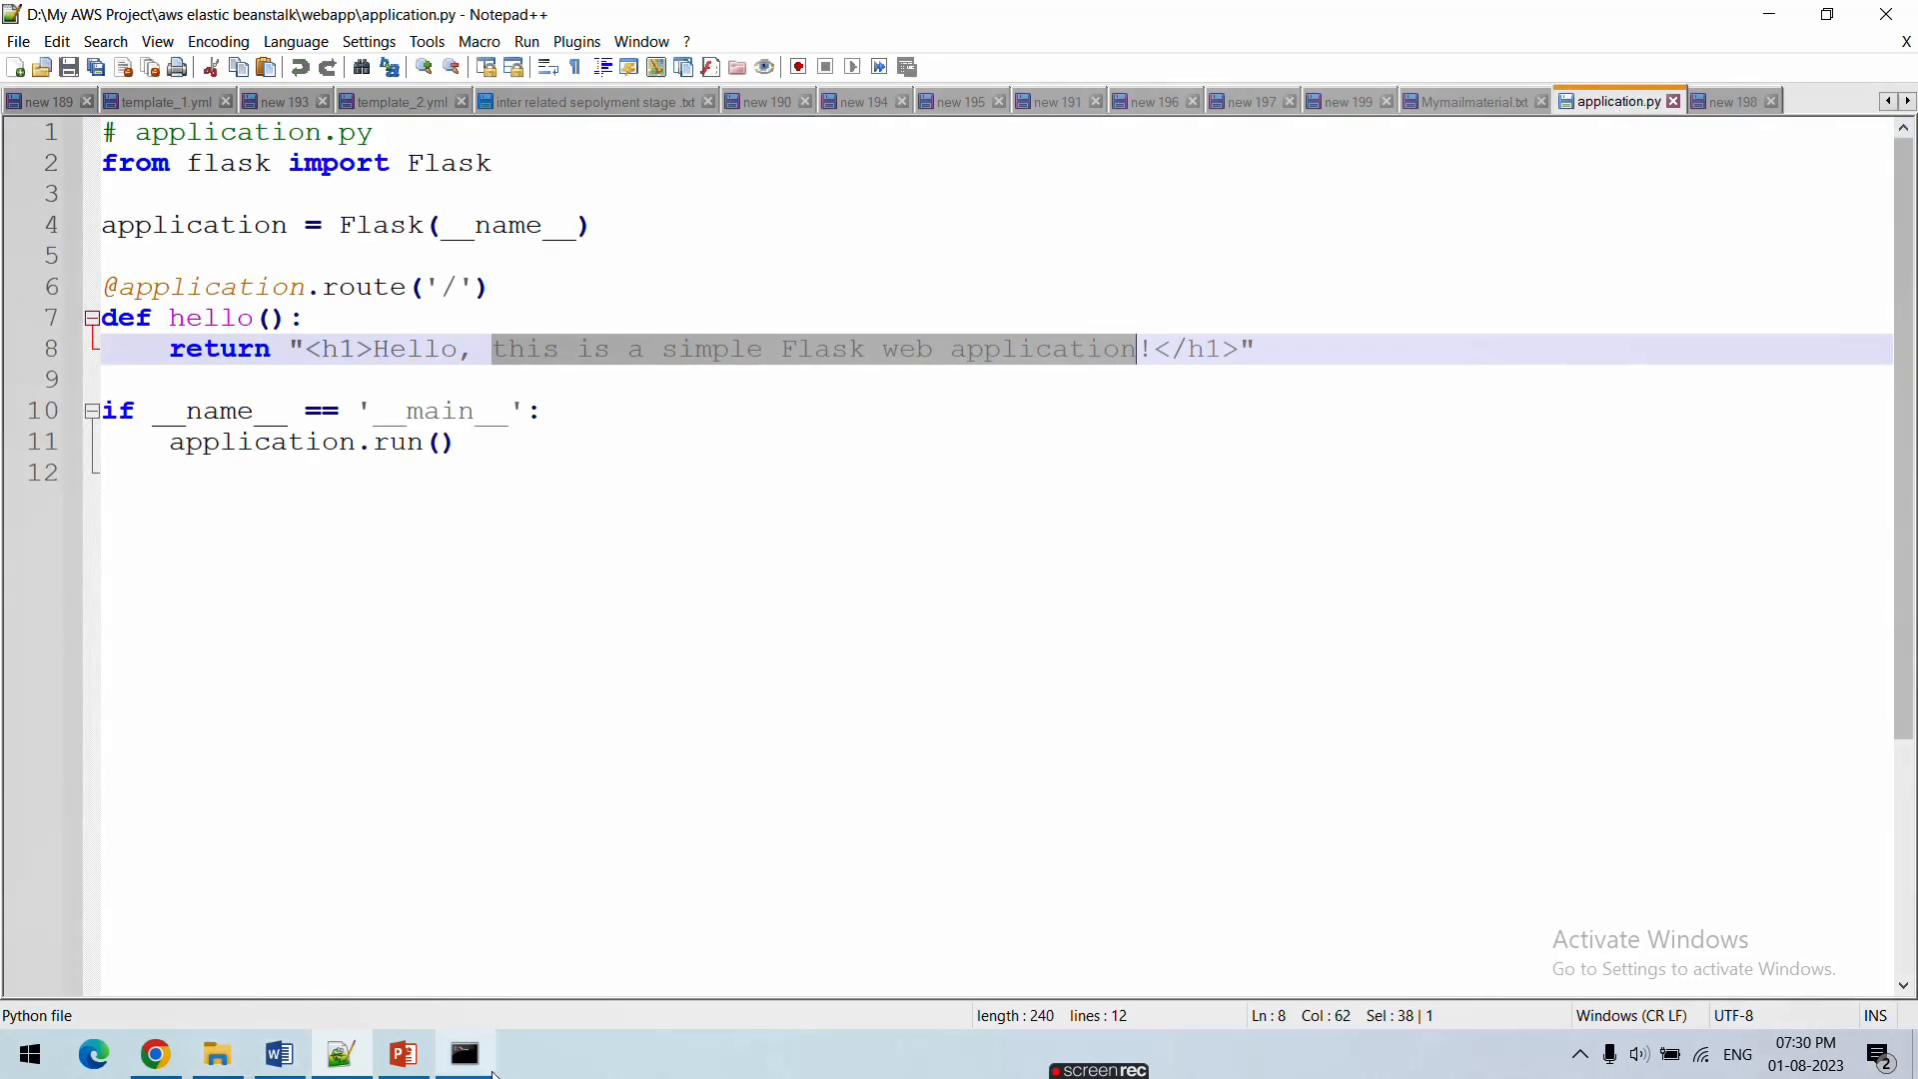
click(464, 1054)
click(155, 1054)
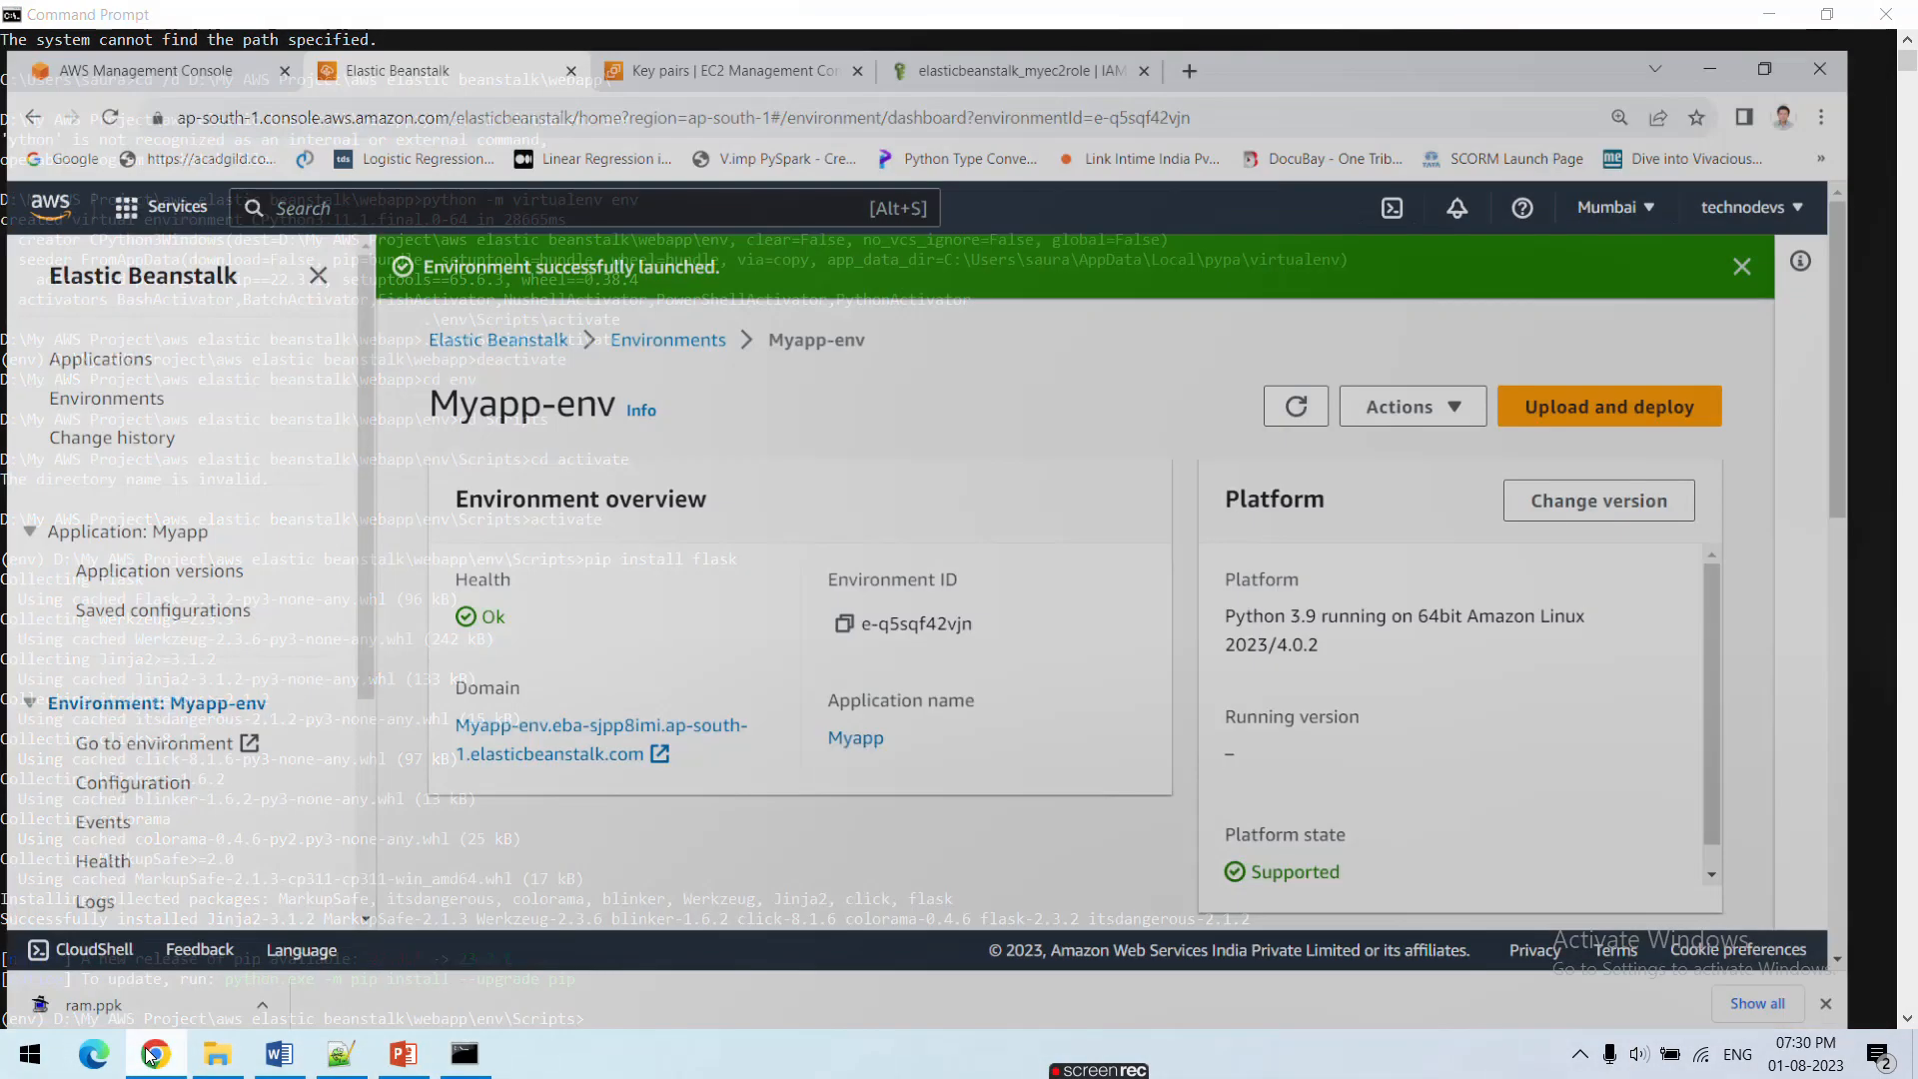
click(341, 1057)
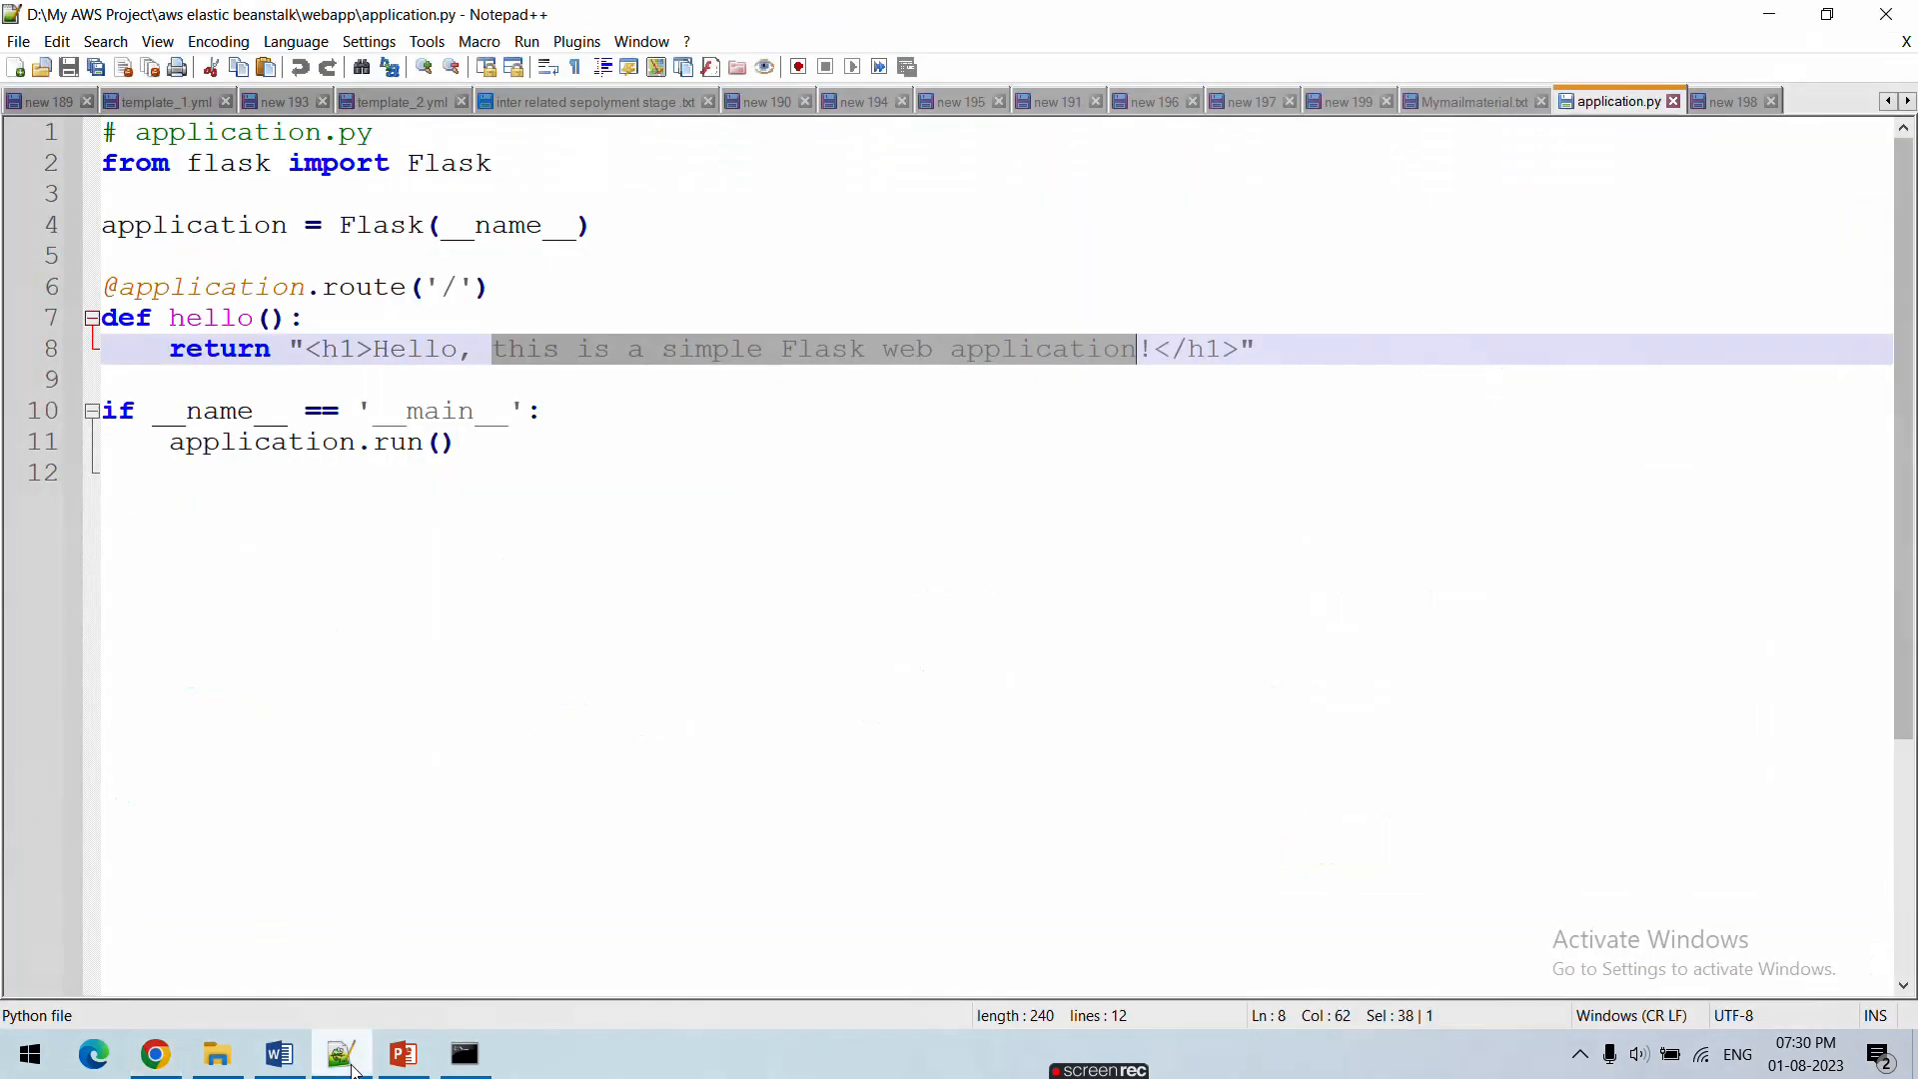
click(297, 1061)
scroll(1127, 423, up, 2)
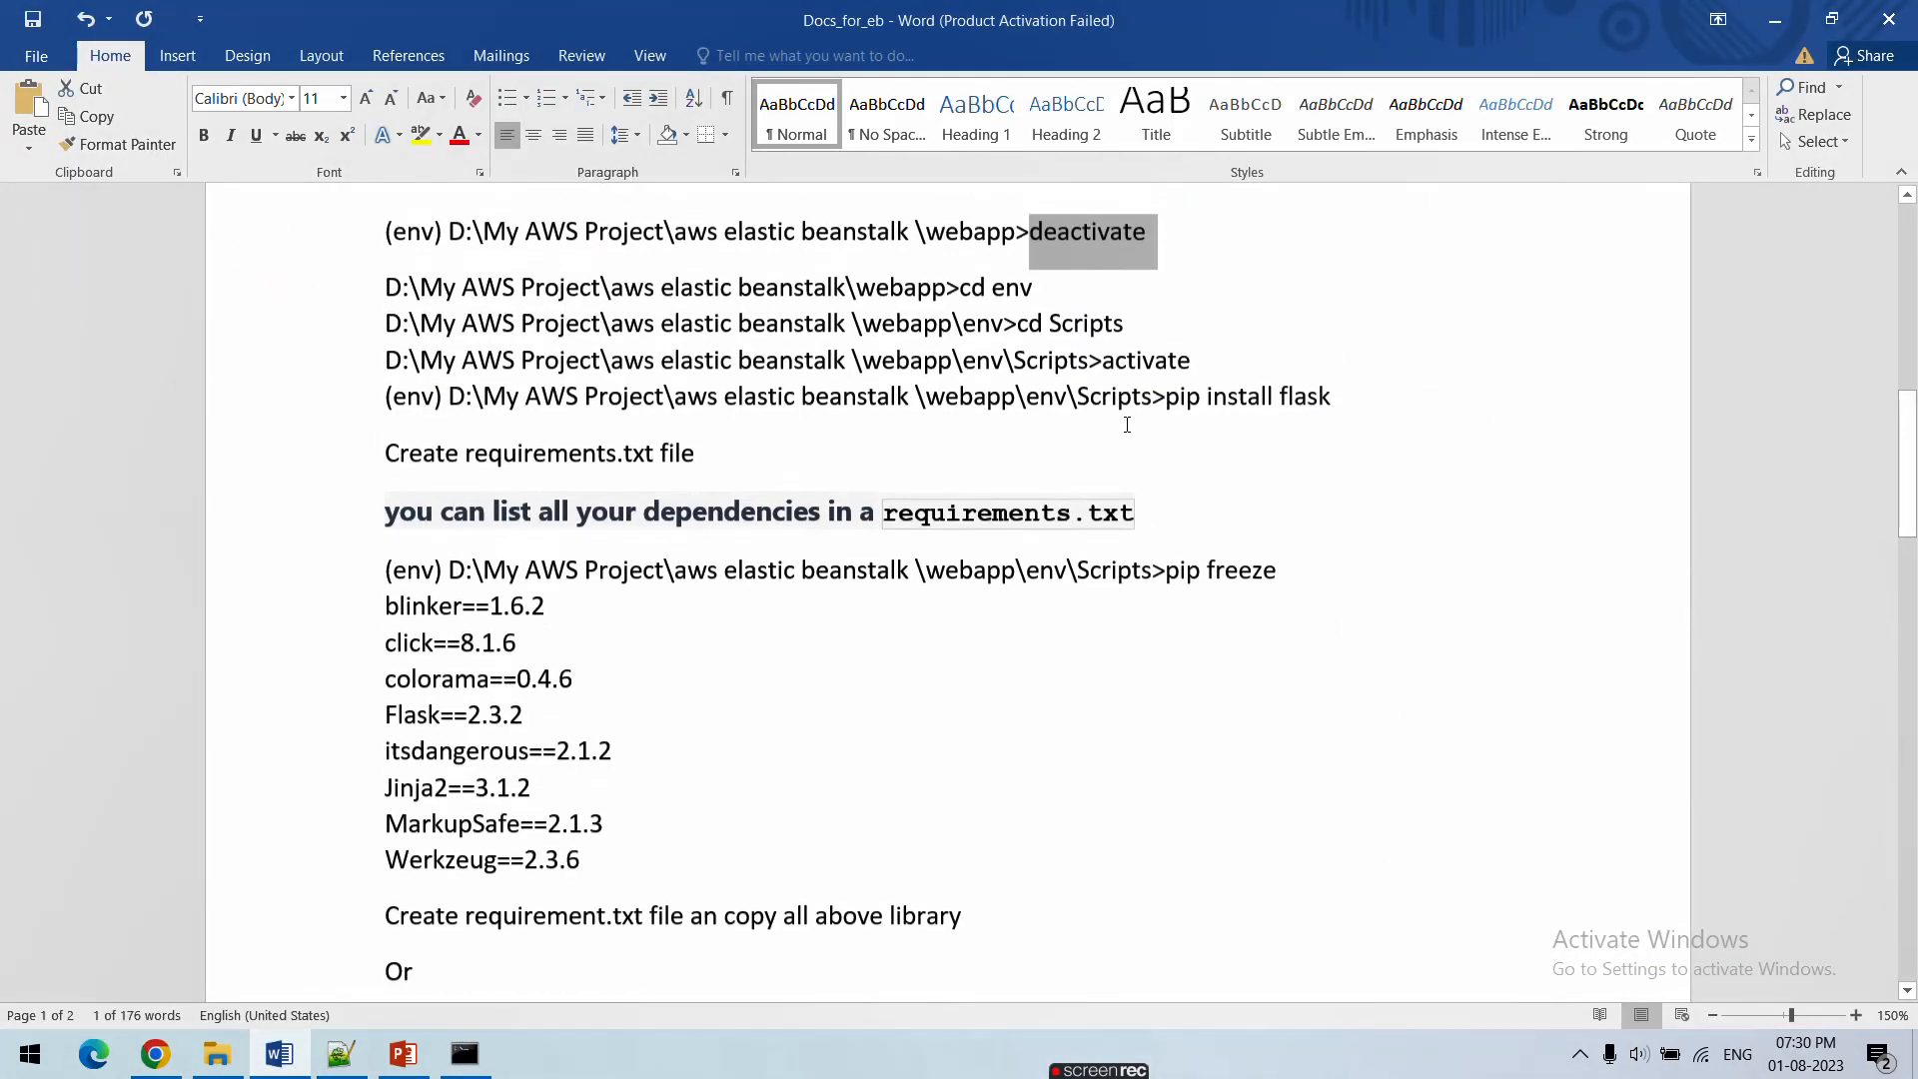
scroll(1127, 488, down, 2)
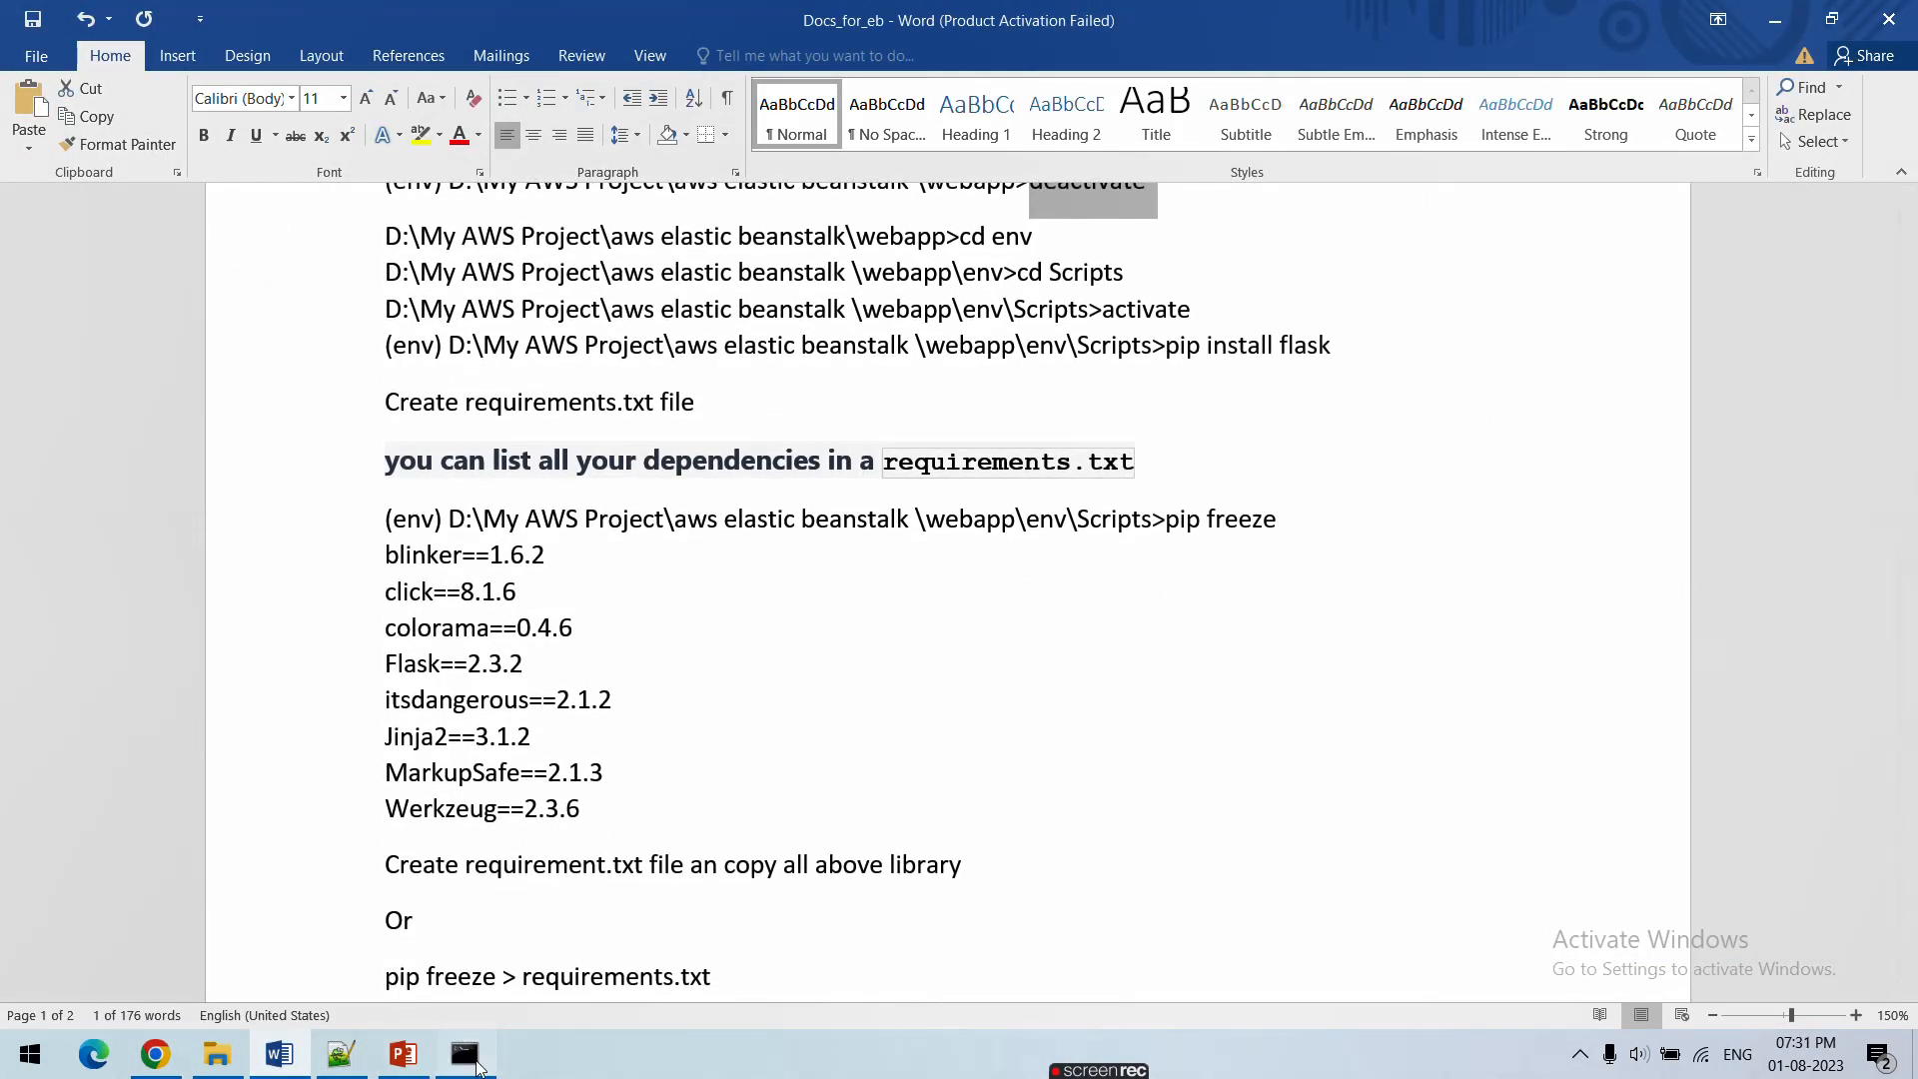
click(468, 1059)
scroll(587, 801, down, 3)
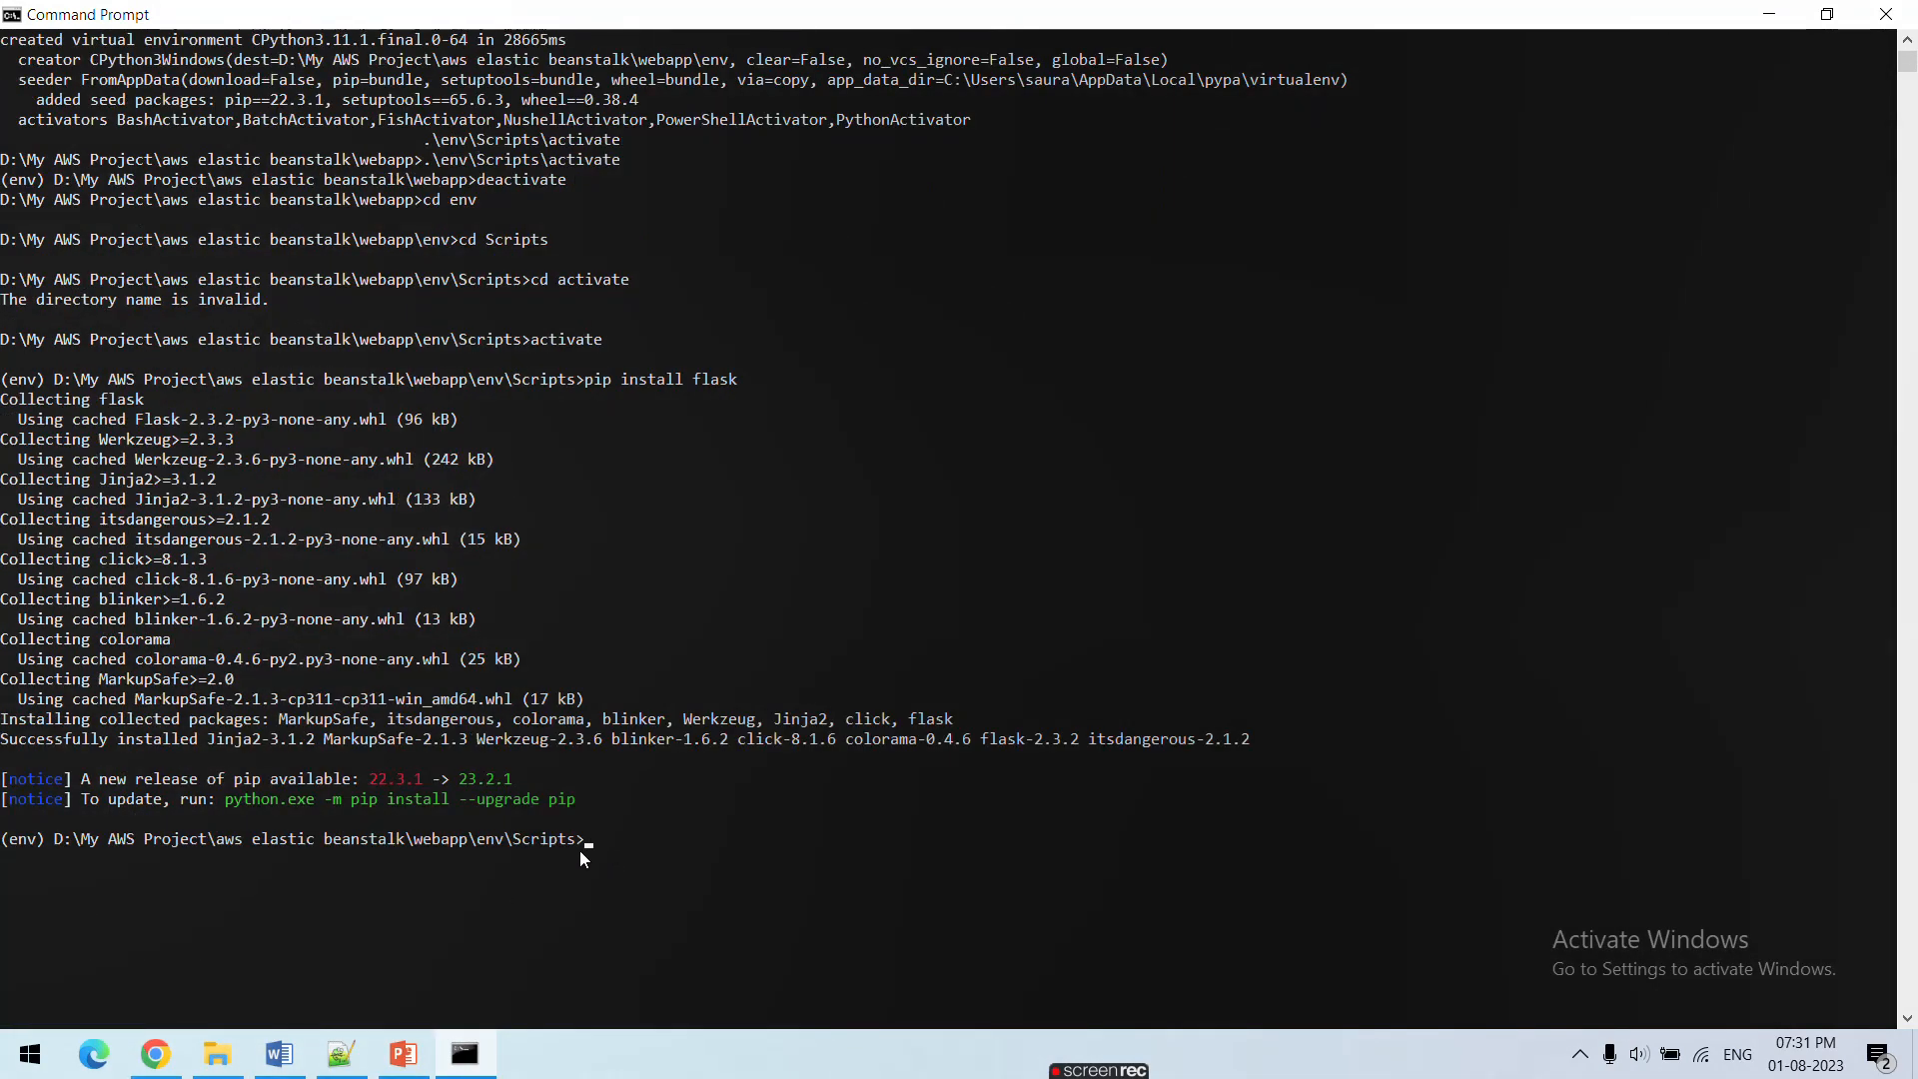
Copy pip freeze from Docs_for_eb, run it from env\Scripts in Command Prompt, and temporarily highlight the listed packages
click(275, 1065)
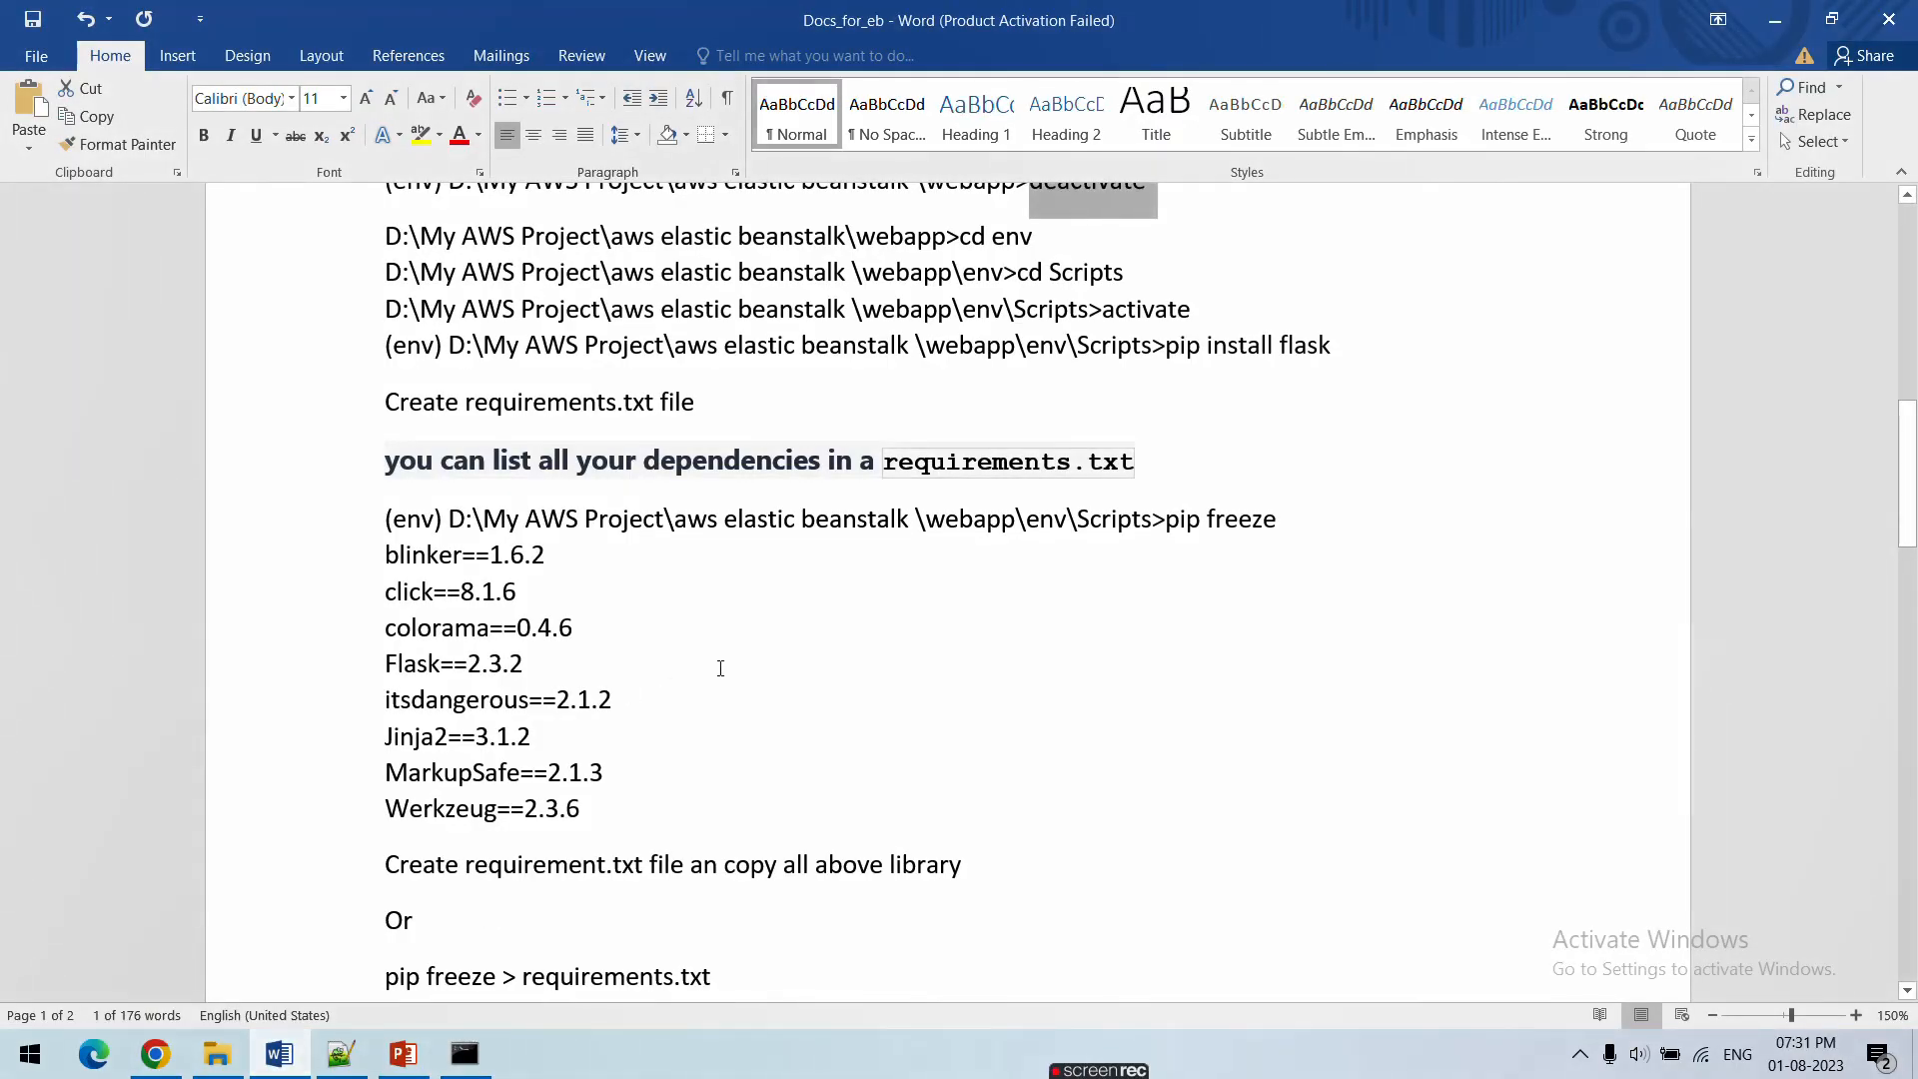
scroll(1207, 442, down, 1)
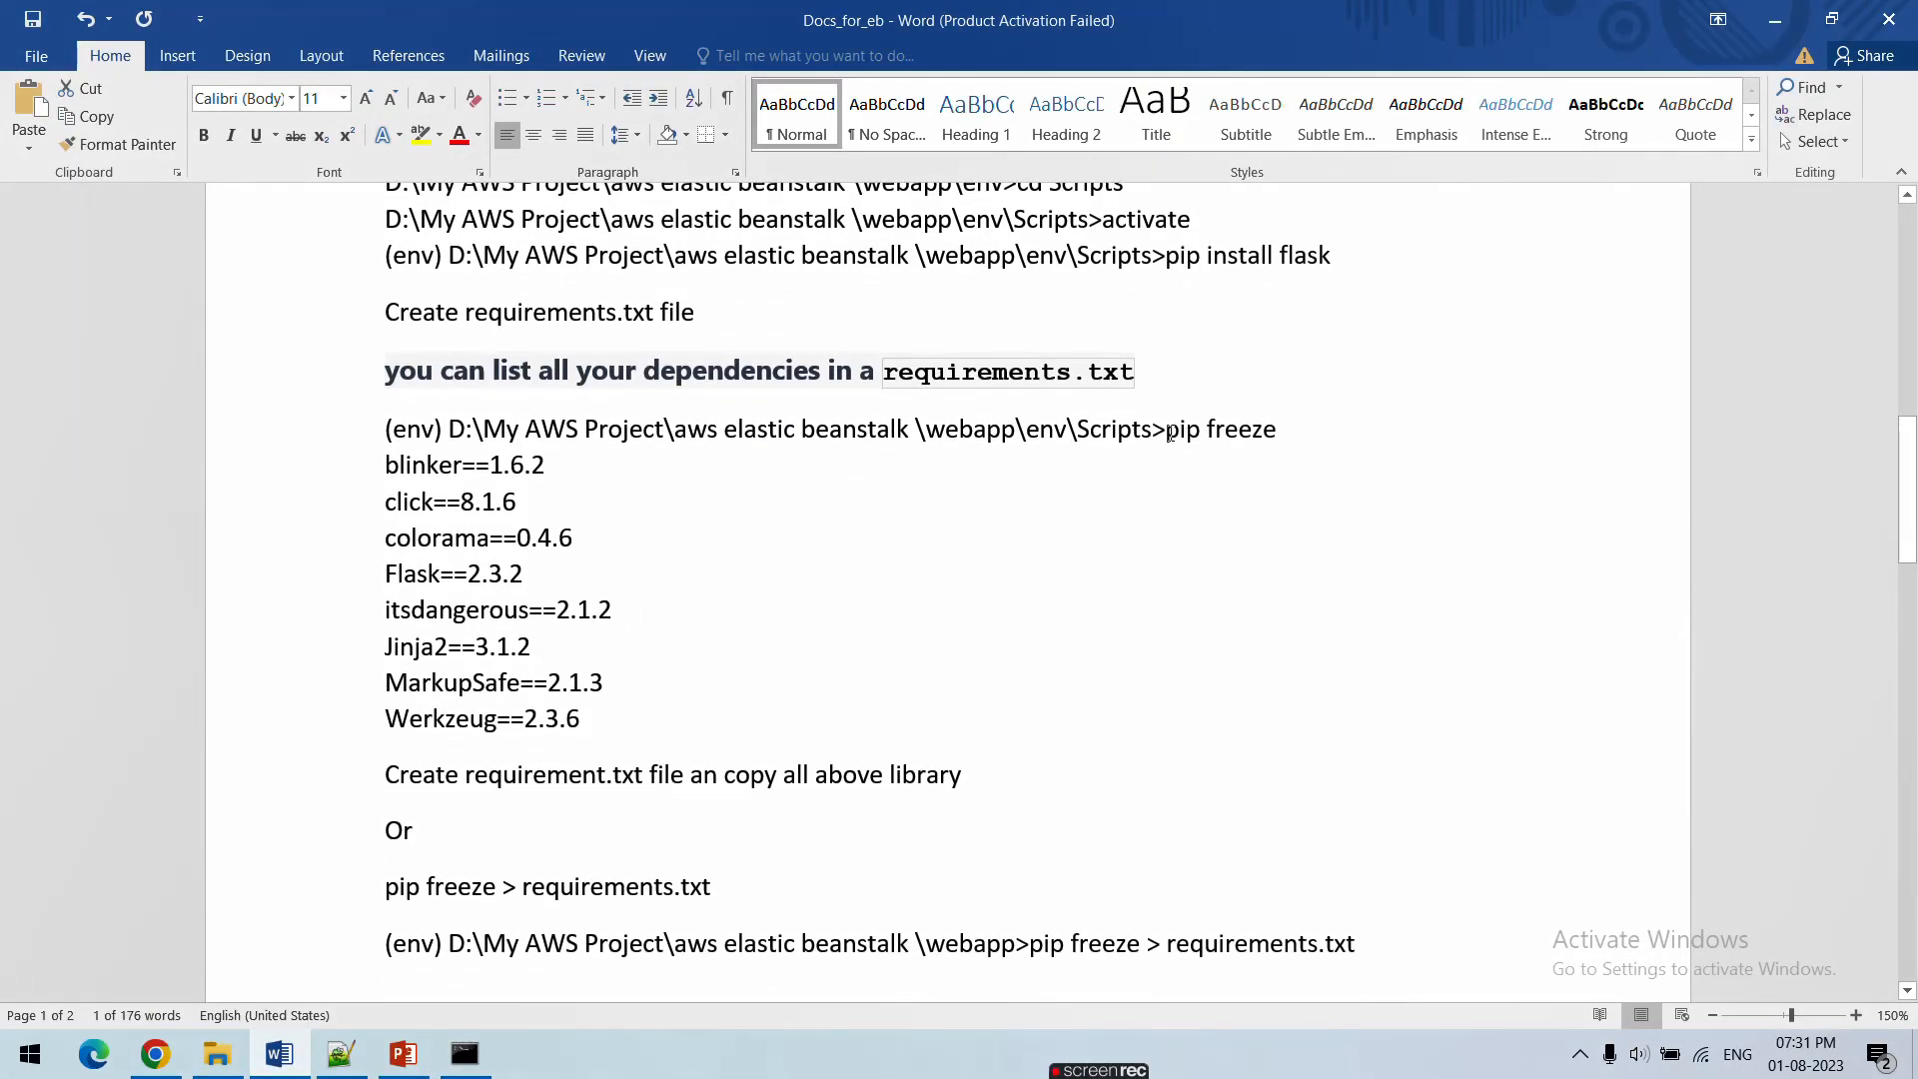
drag(1166, 432, 1274, 423)
key(ctrl+c)
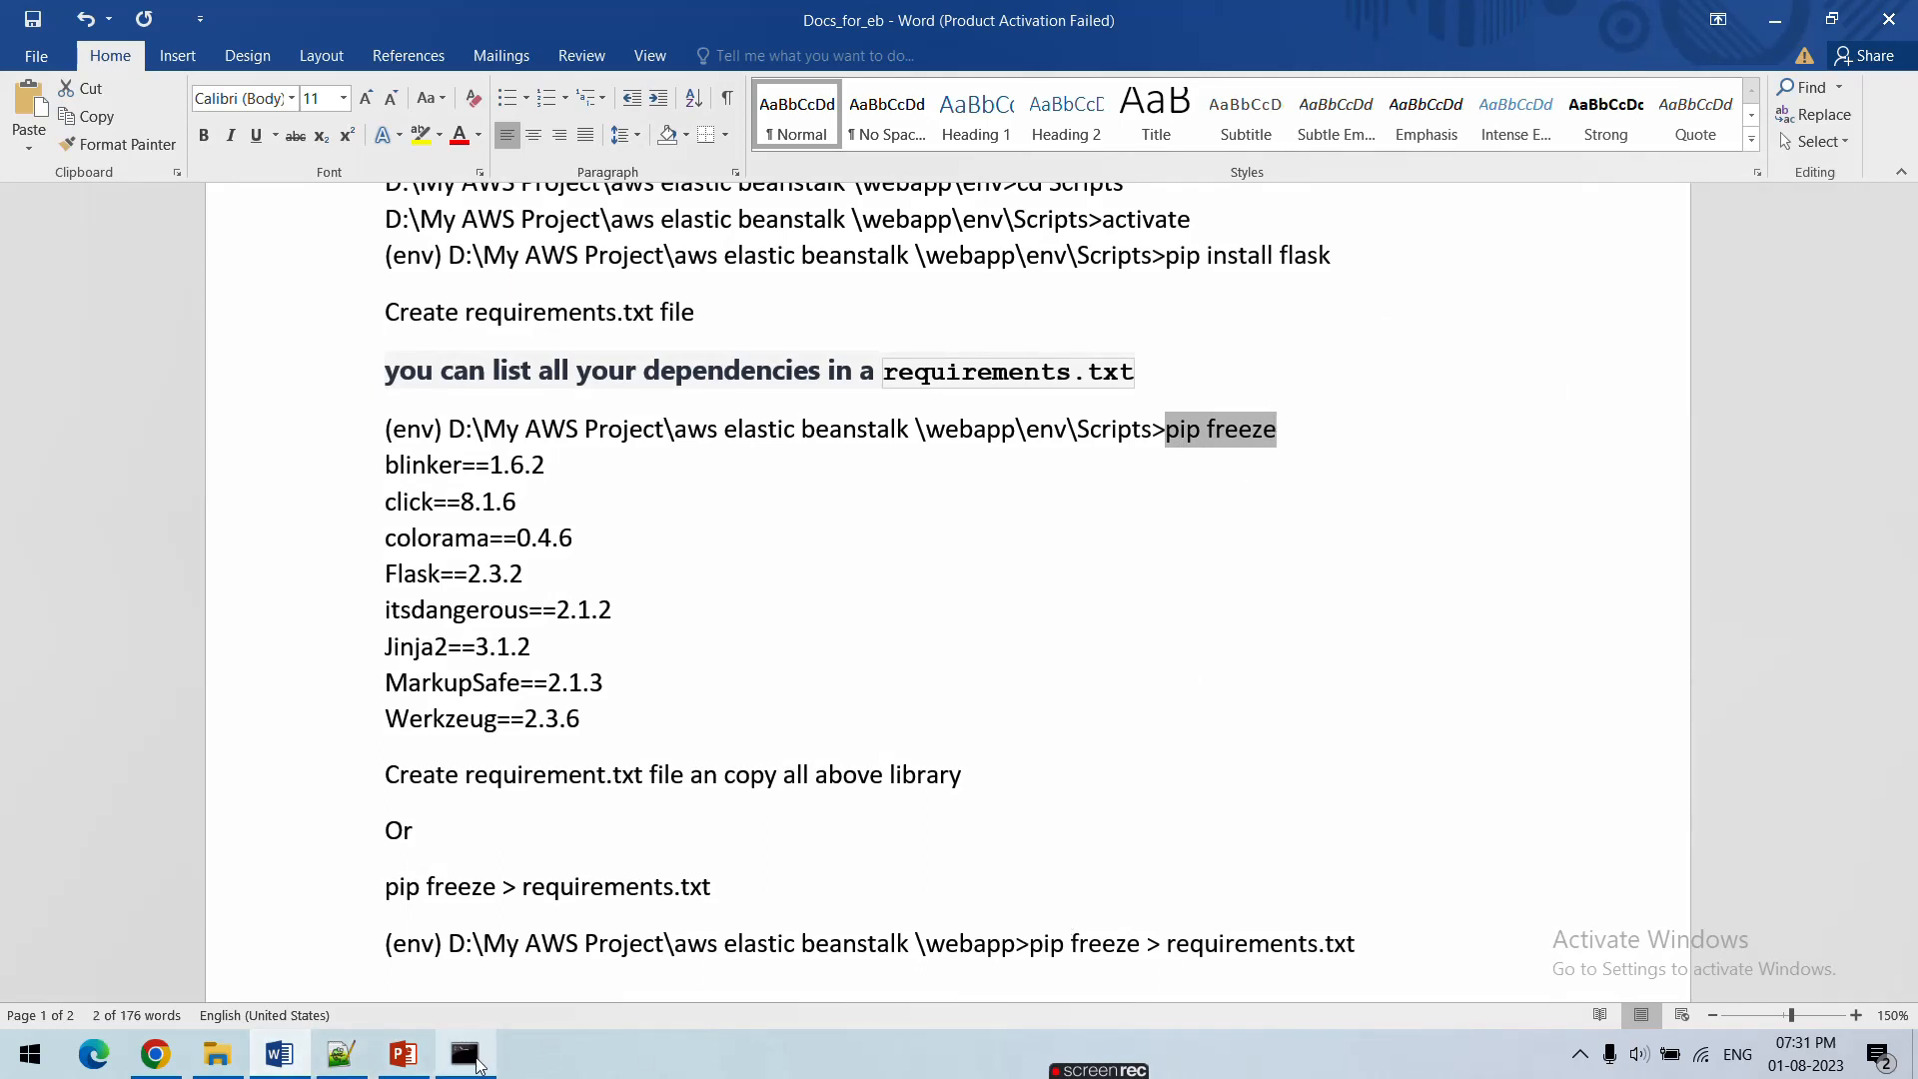
click(466, 1056)
key(ctrl+v)
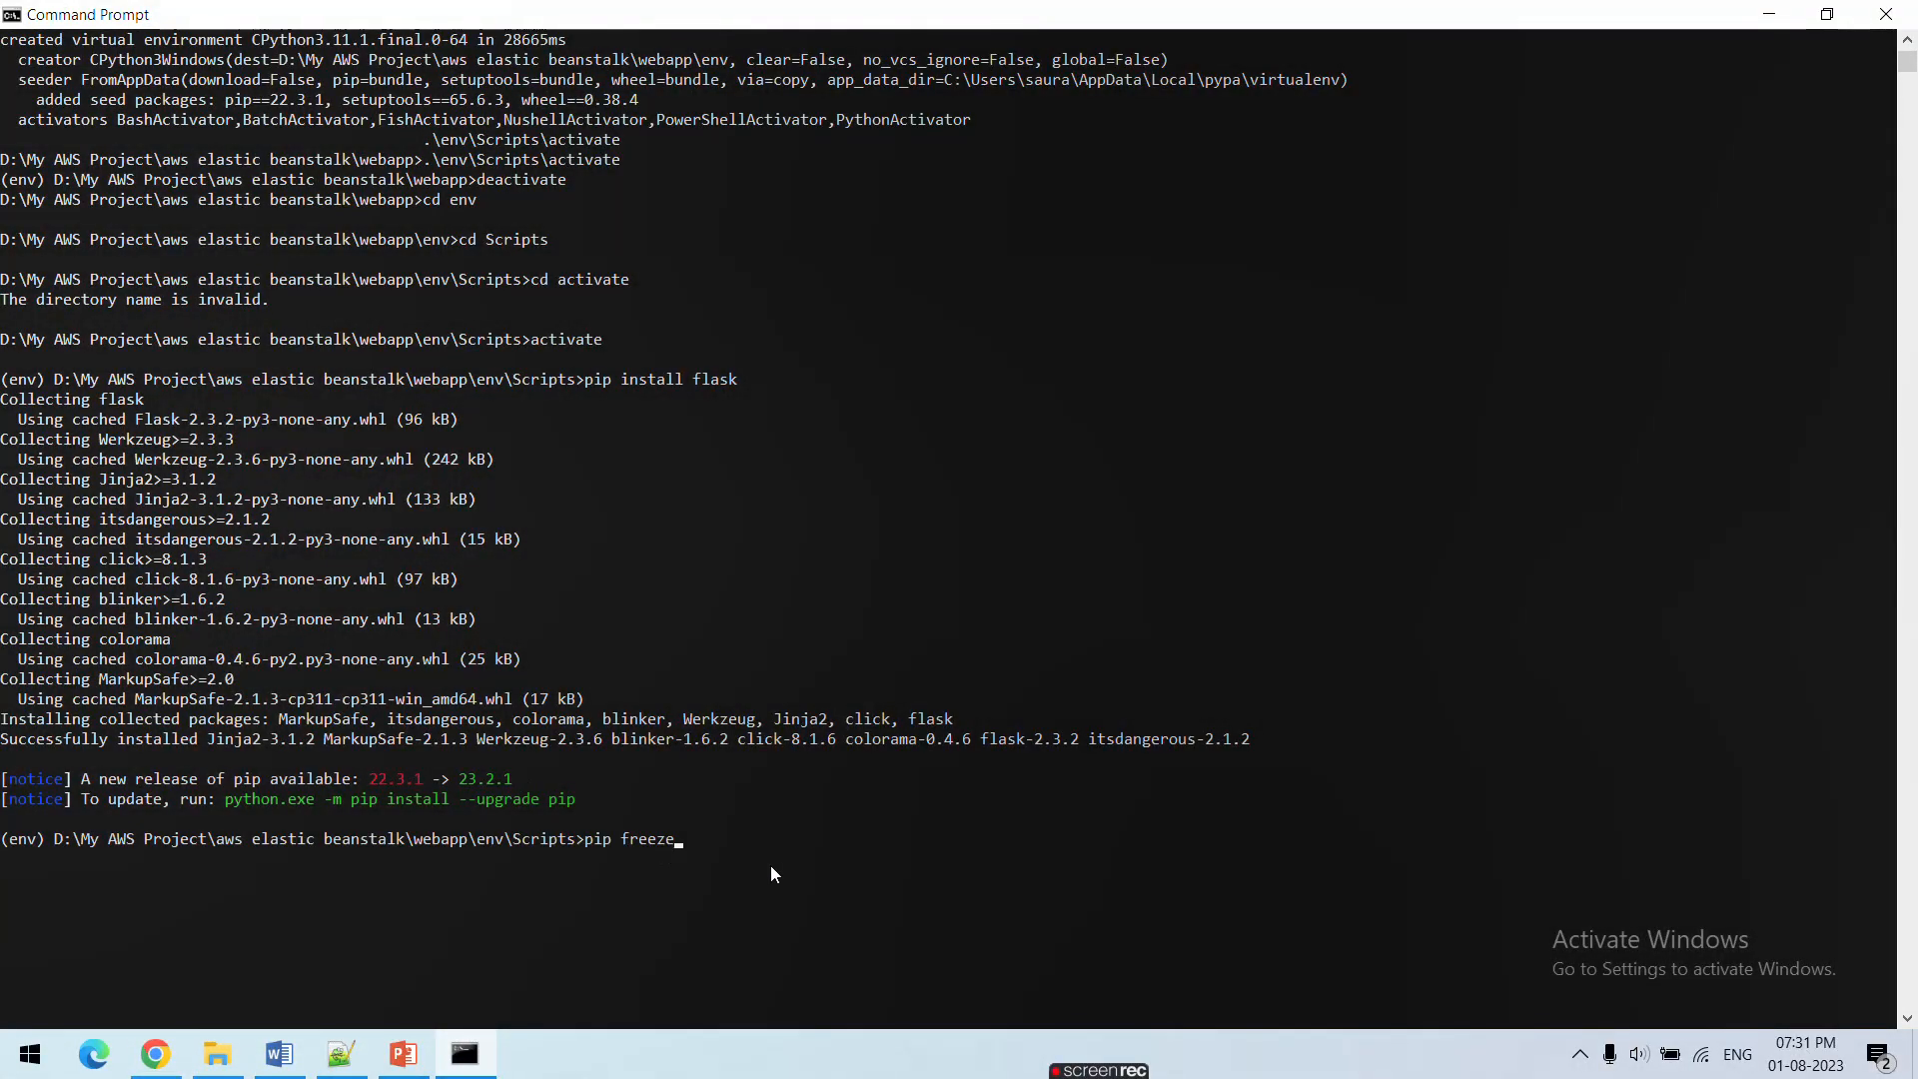
key(Return)
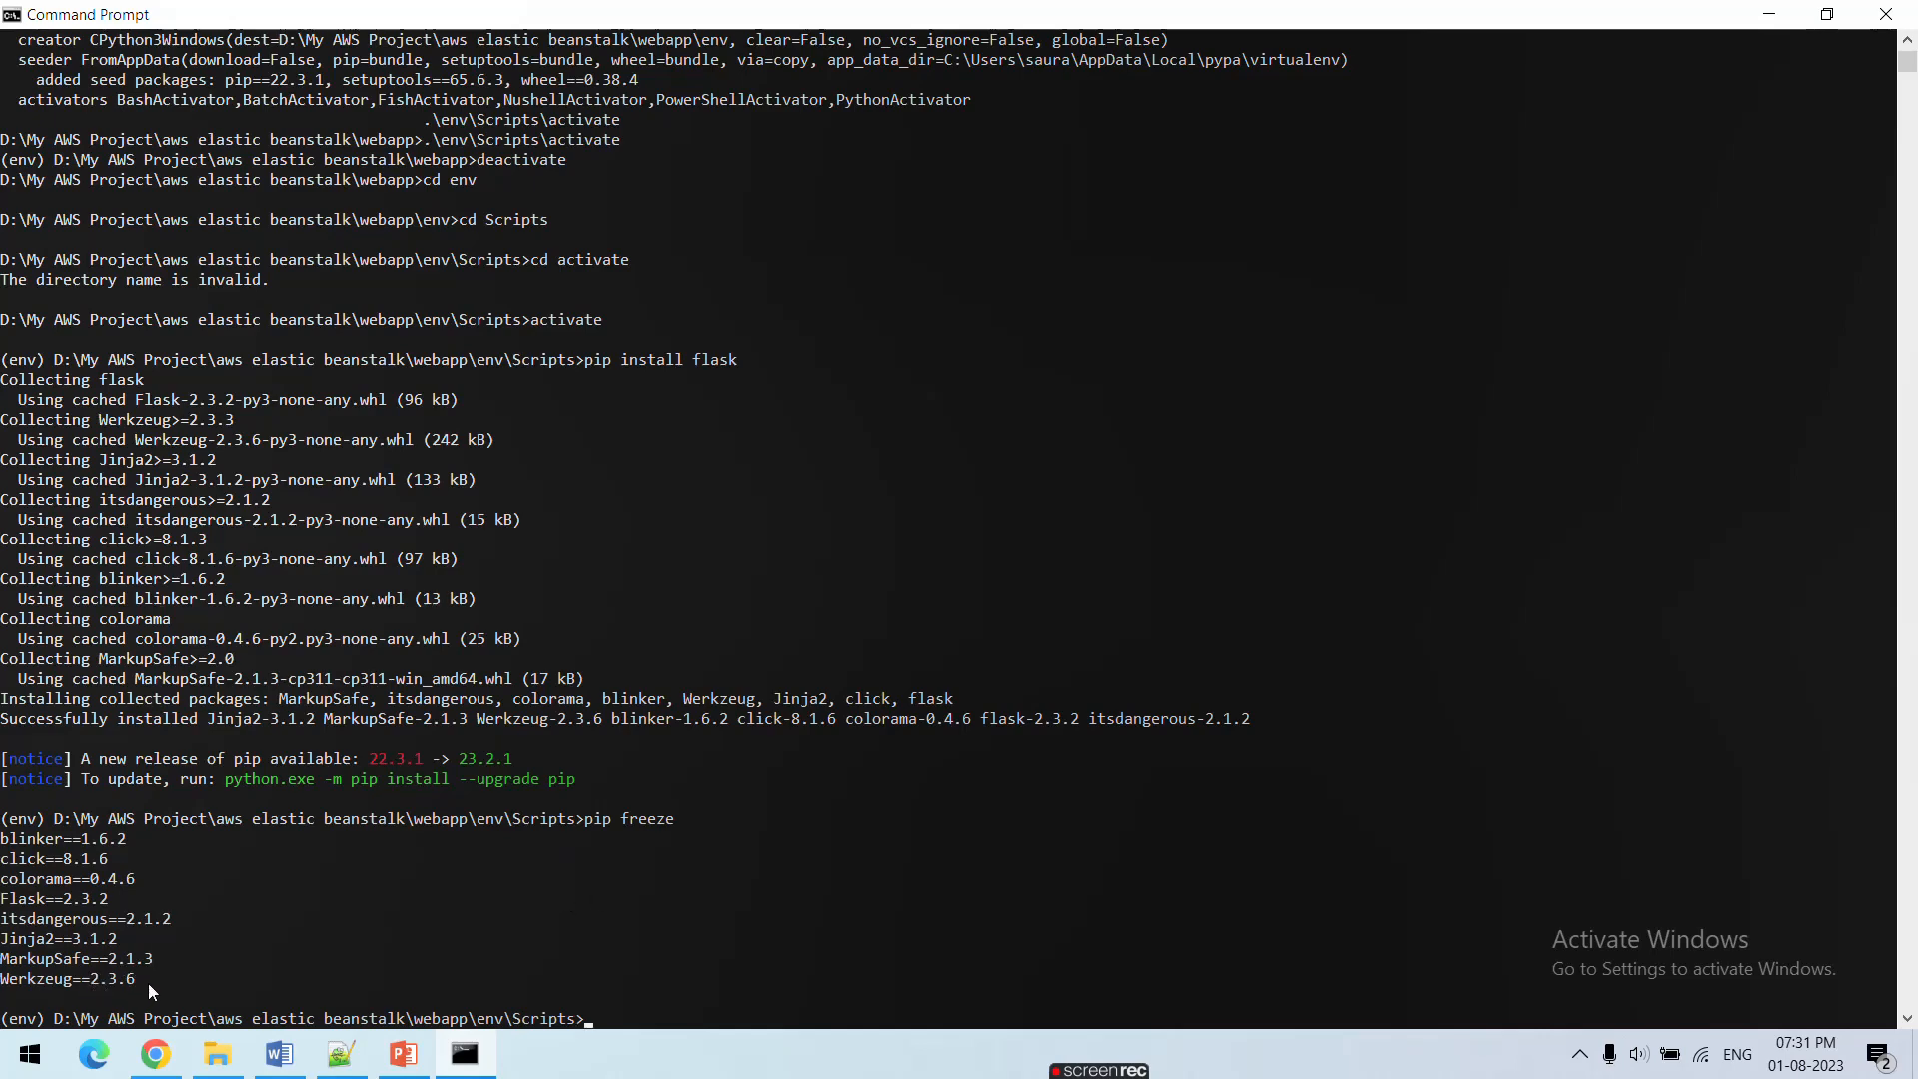
drag(142, 980, 5, 839)
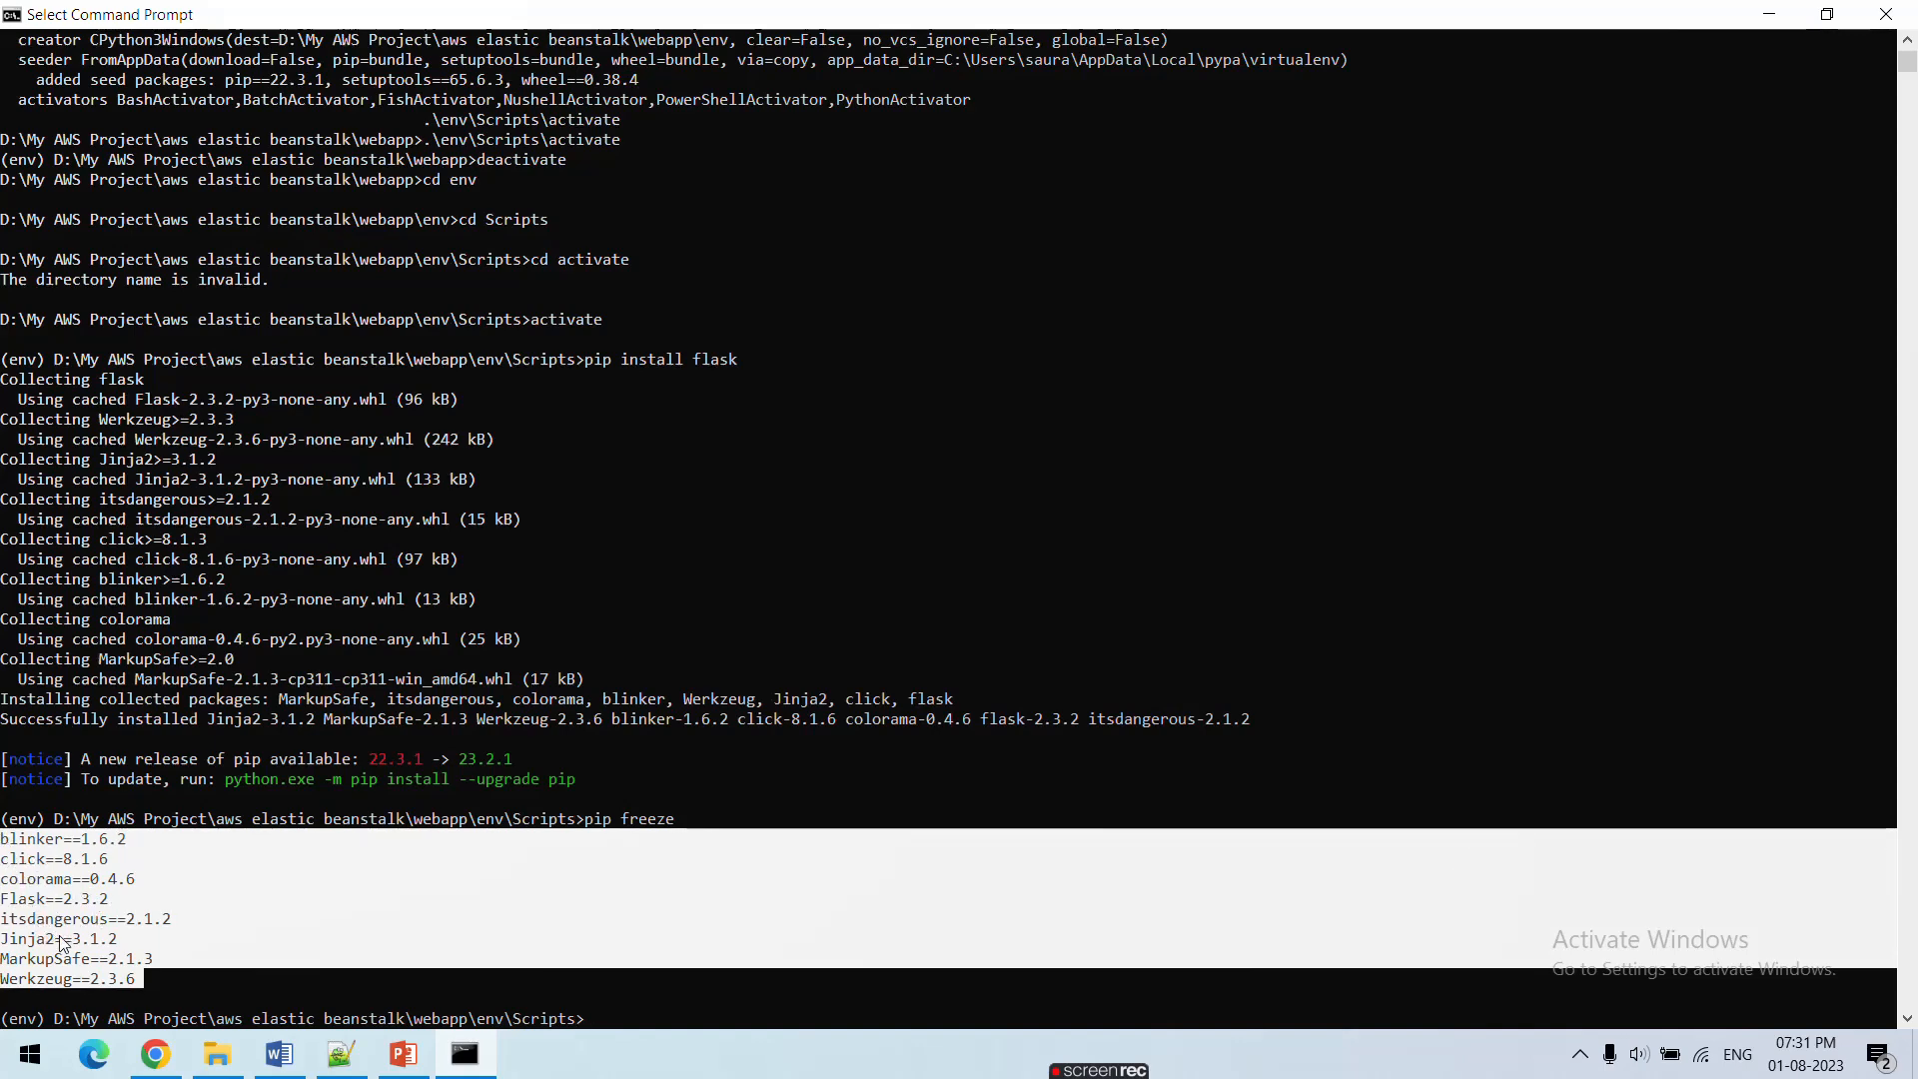
click(589, 1021)
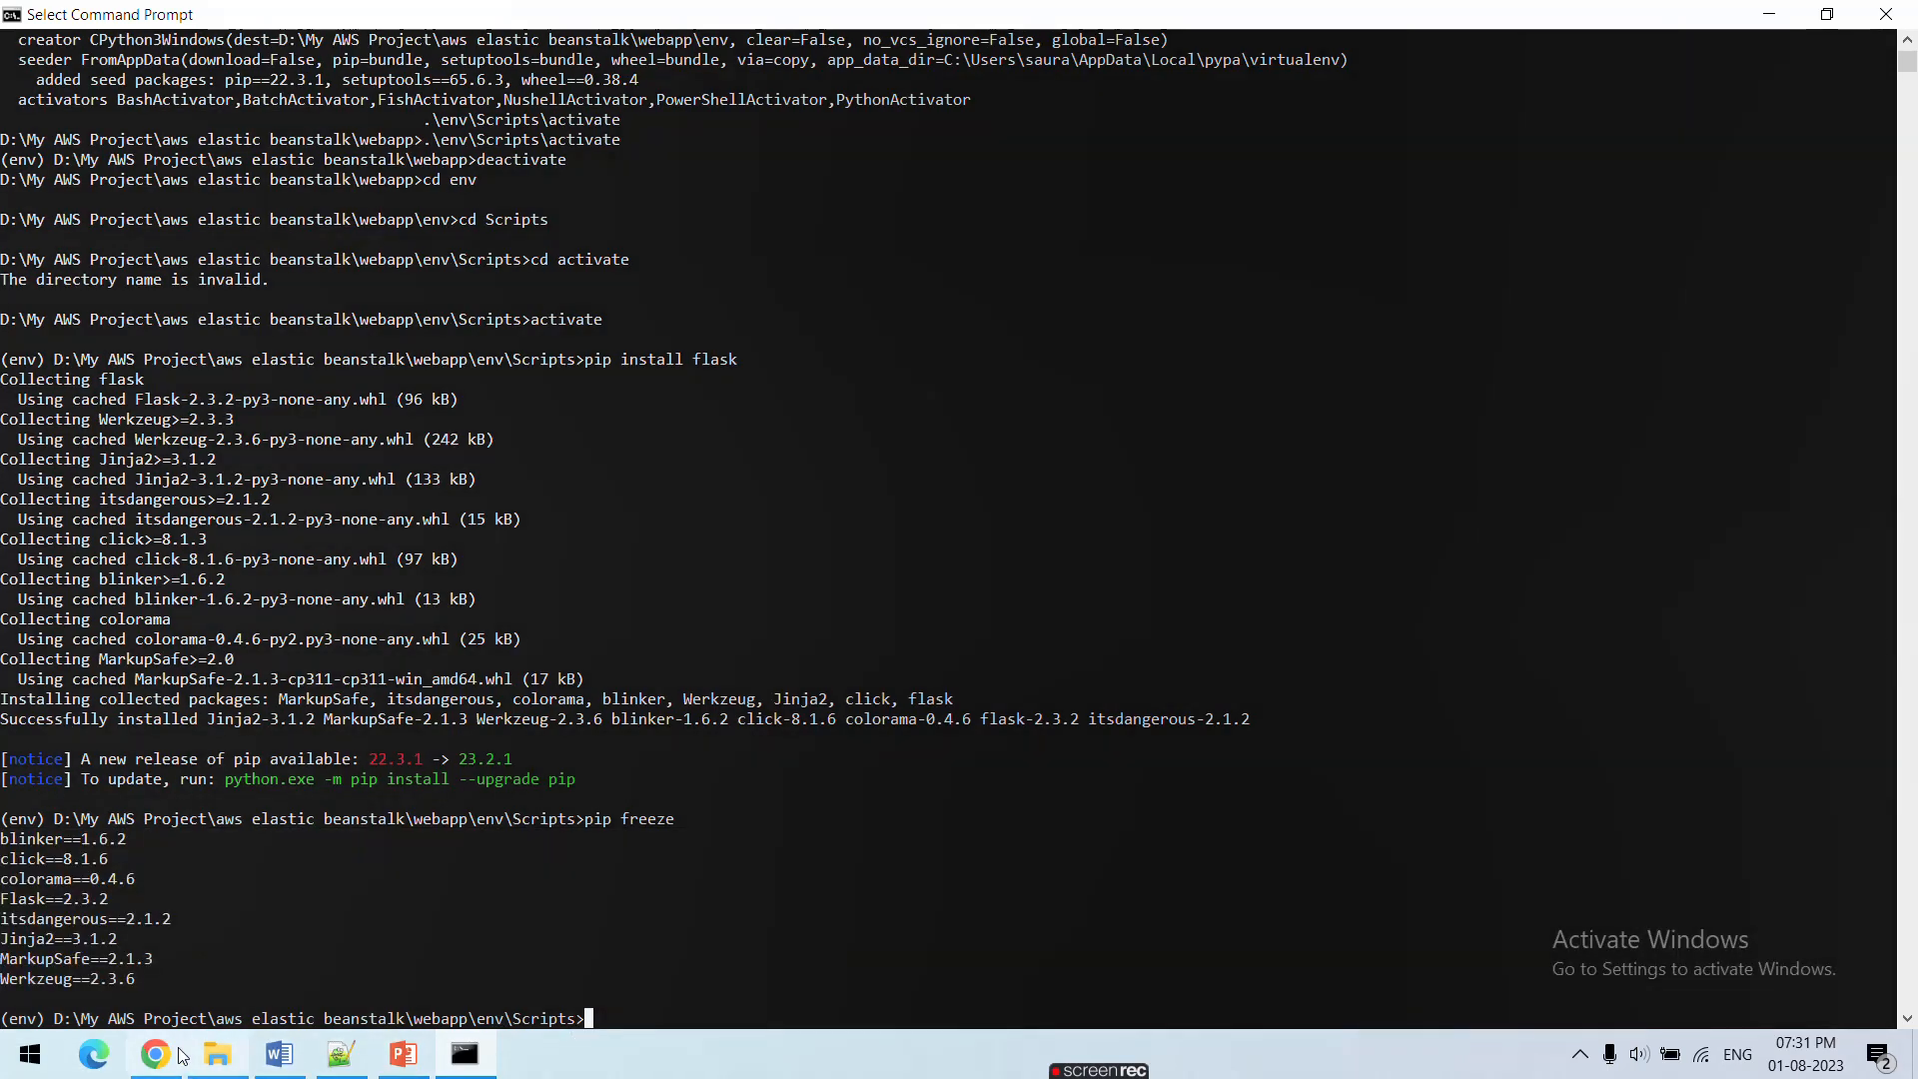
Check the requirements command in Docs_for_eb and run pip freeze > requirements.txt from env\Scripts in Command Prompt
click(165, 1061)
click(465, 1055)
click(282, 1056)
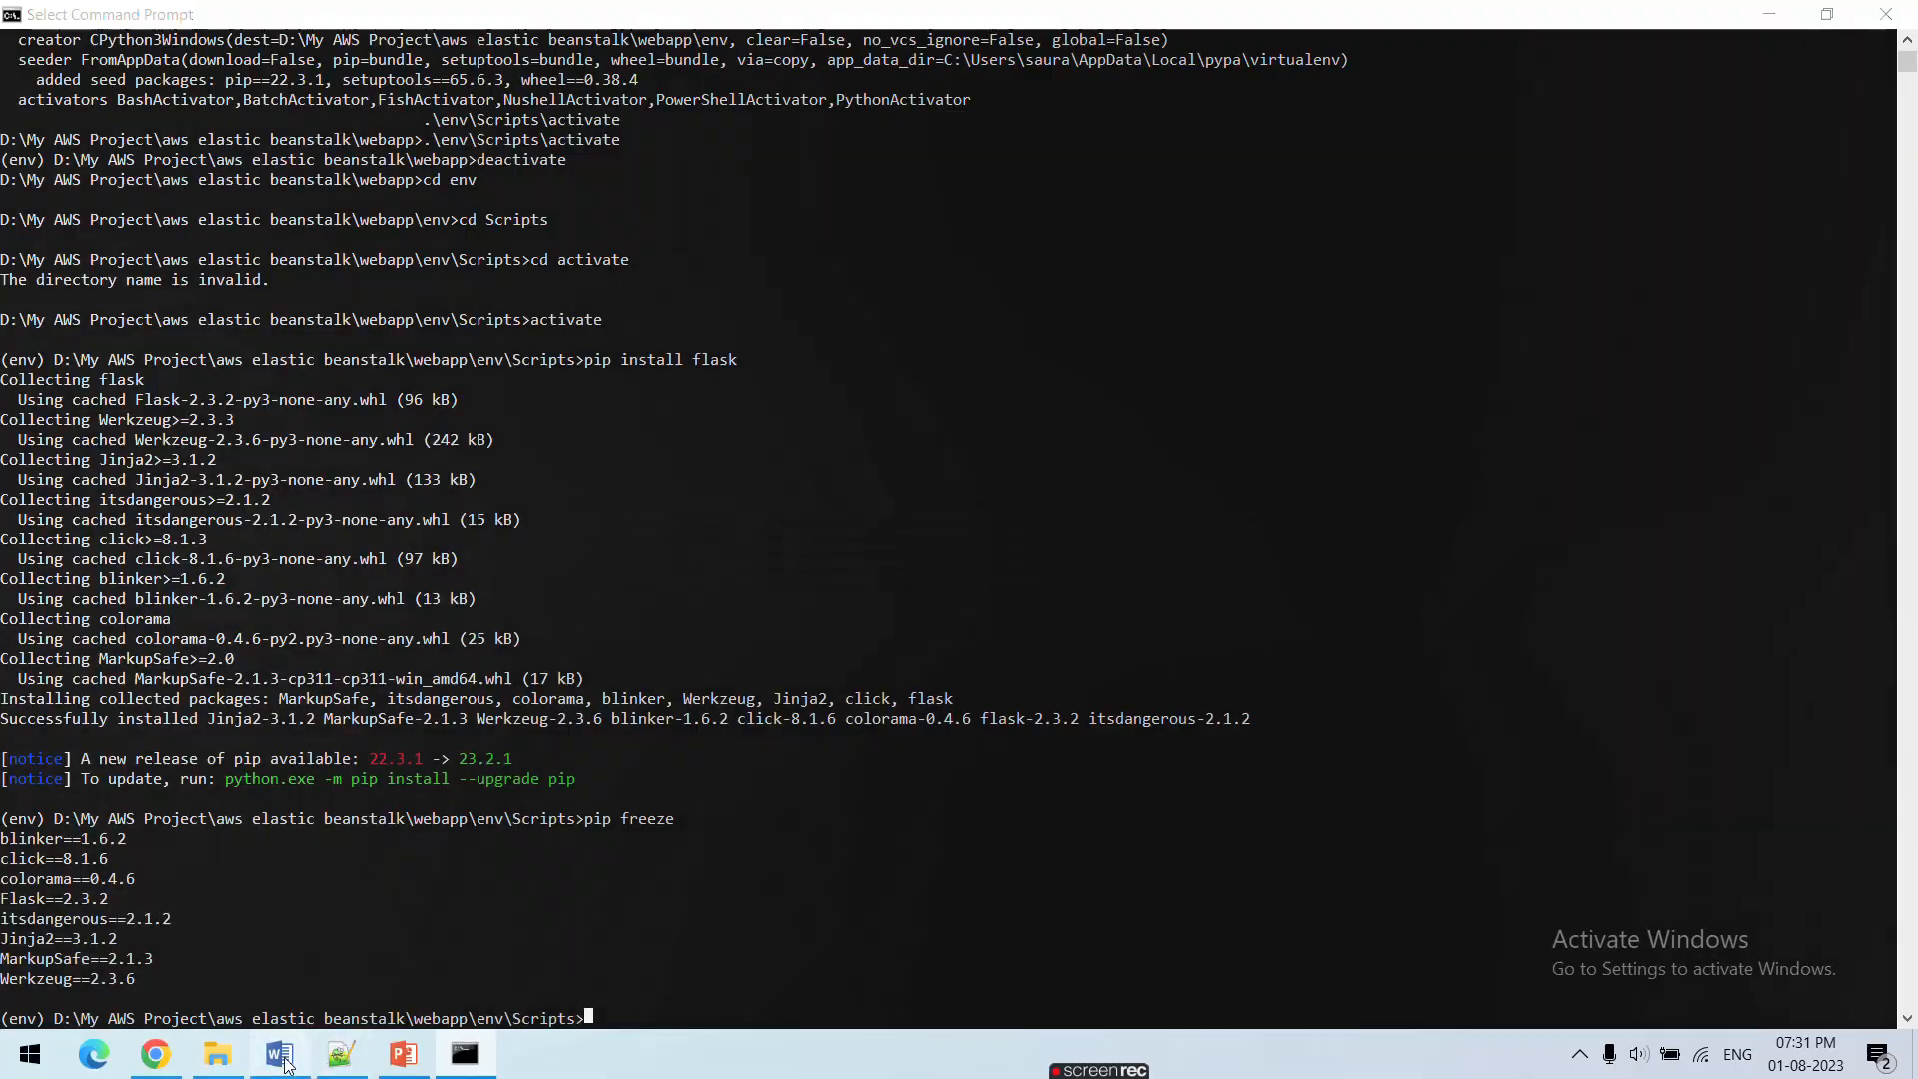
drag(1032, 949, 1355, 947)
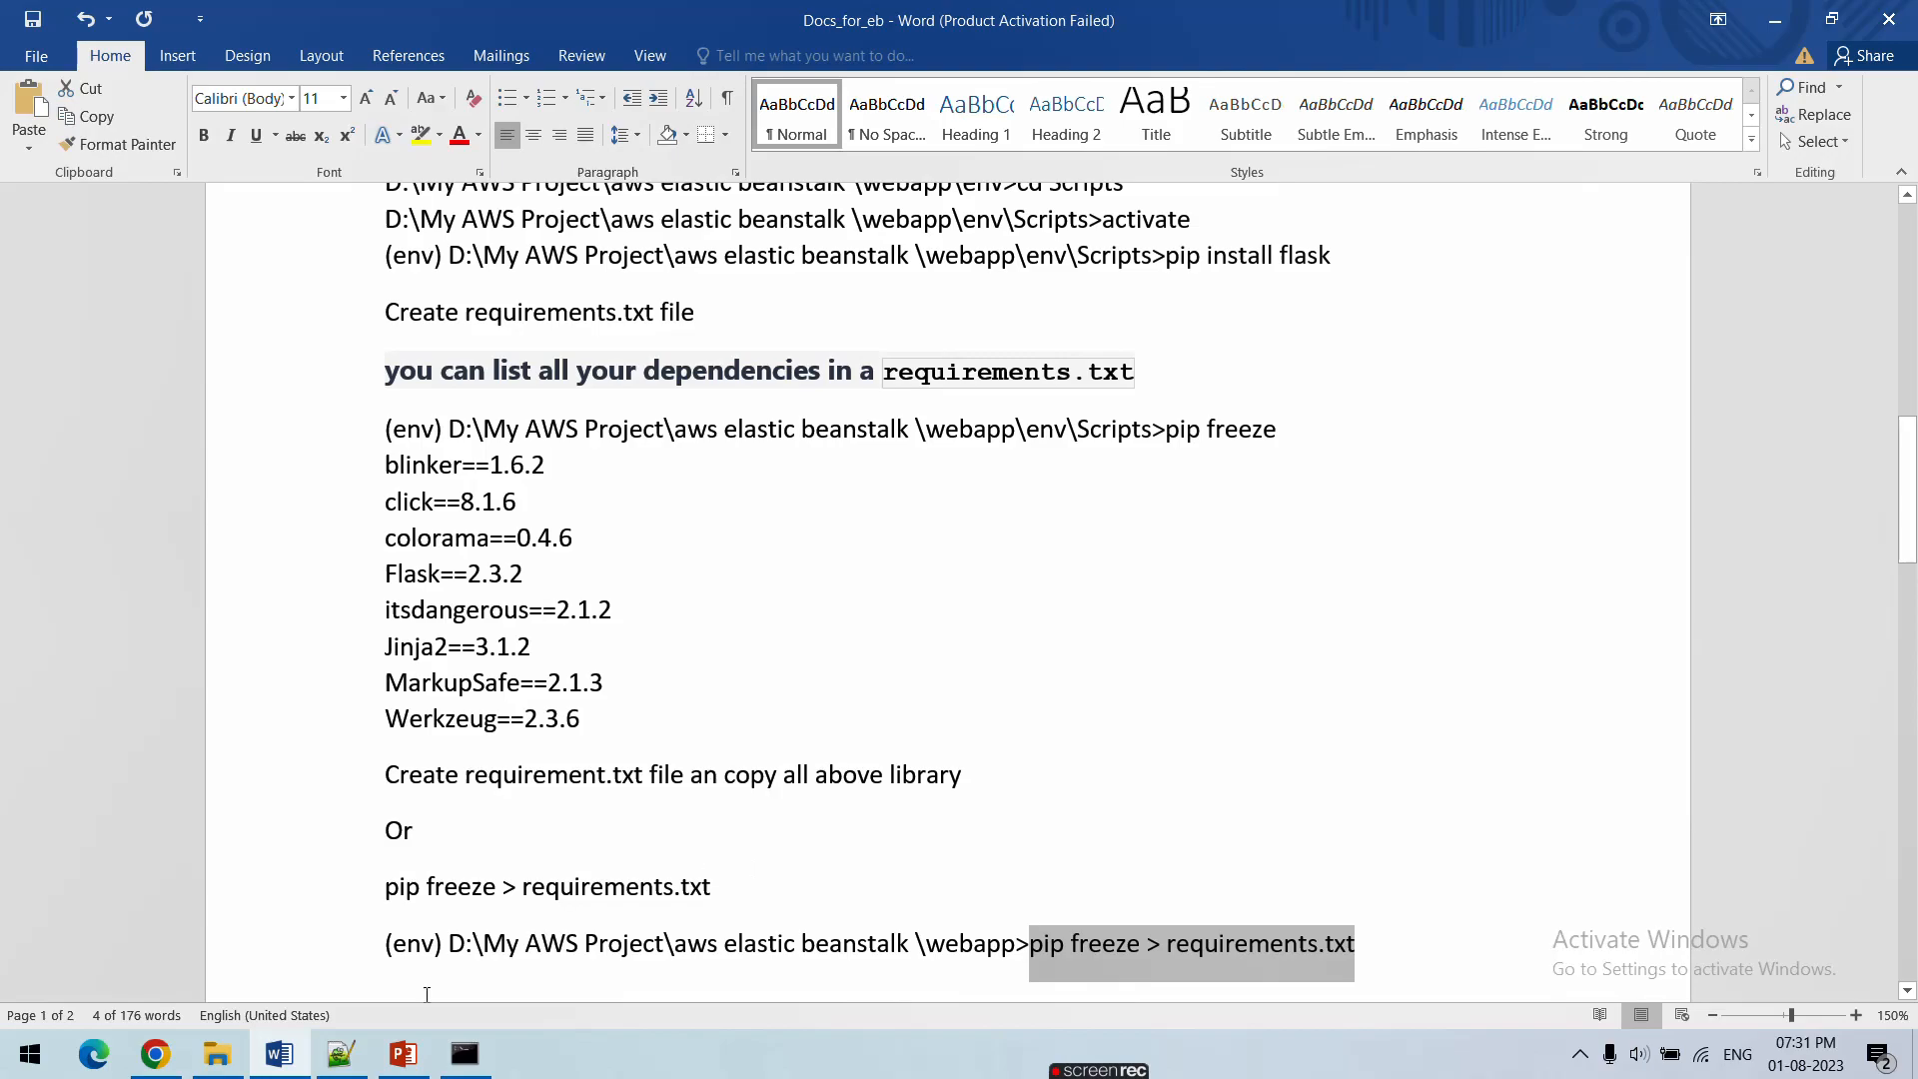
click(465, 1054)
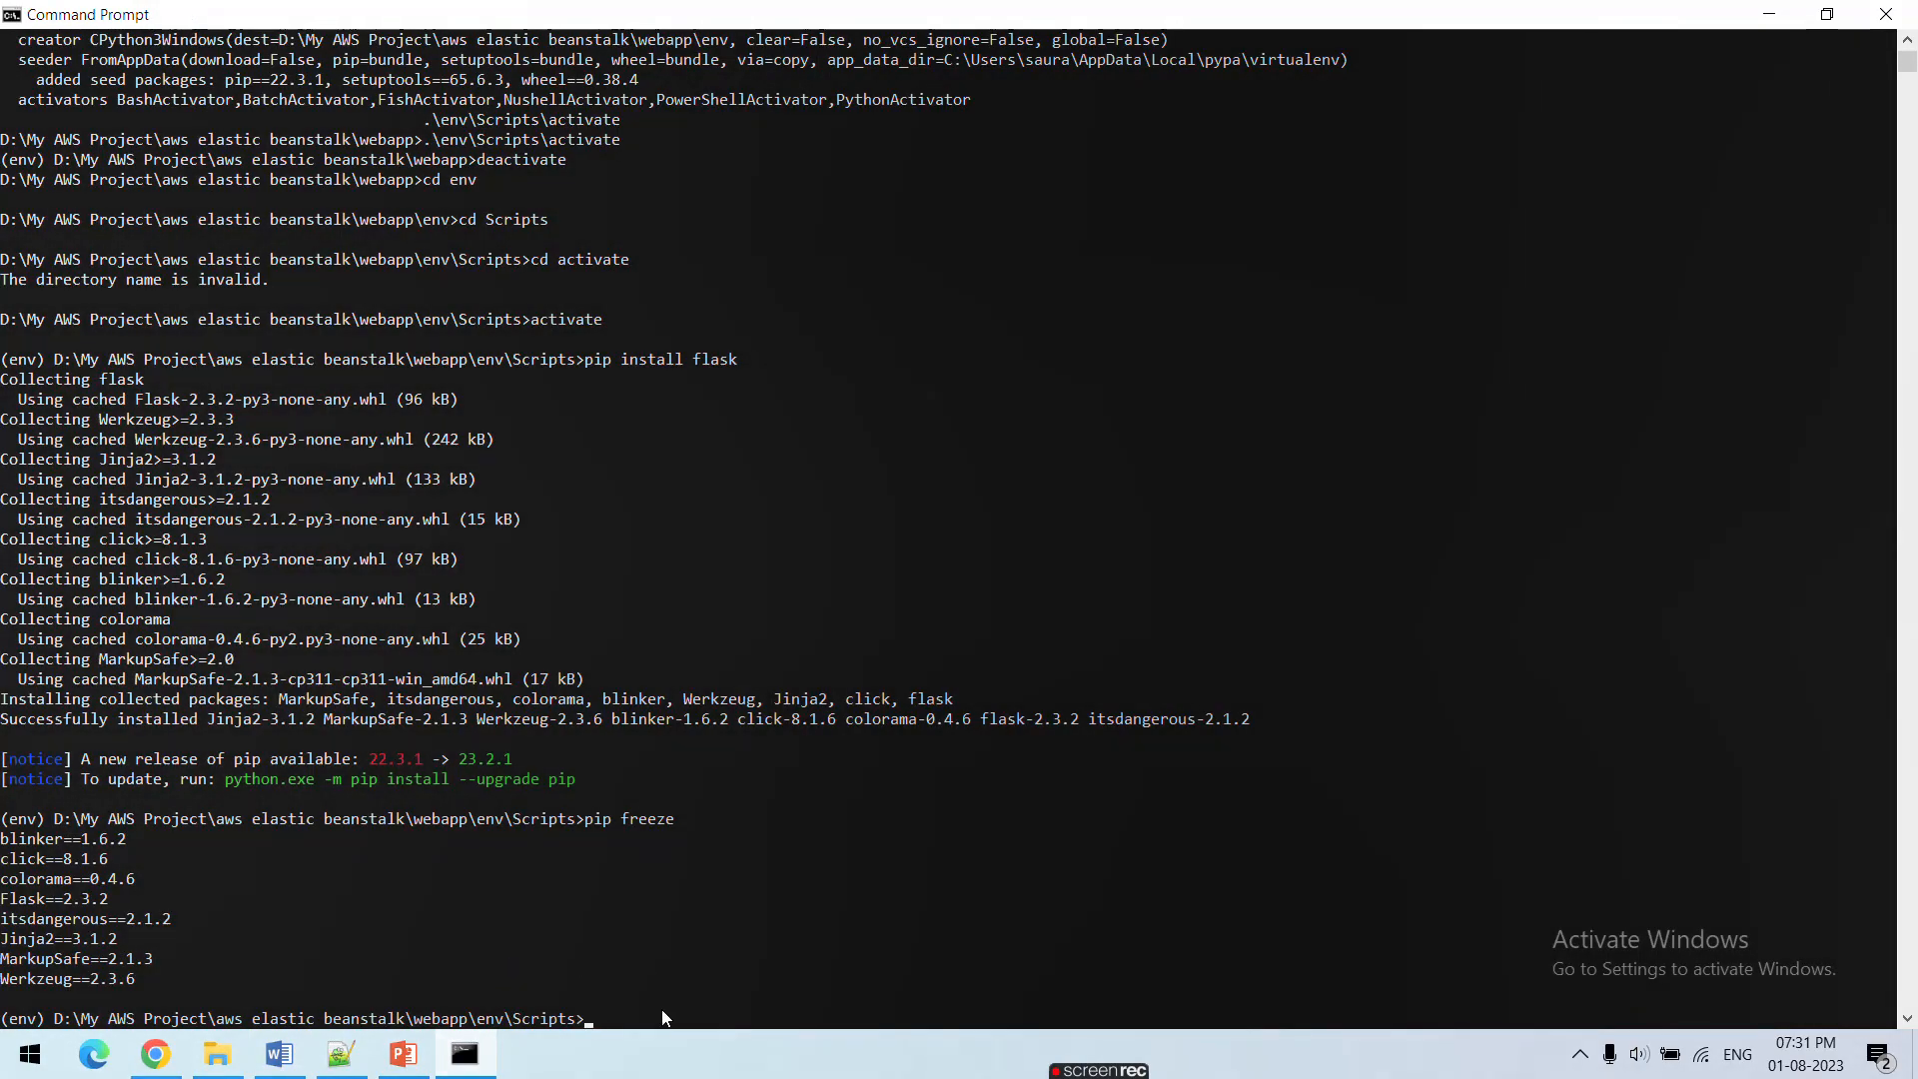
click(477, 1061)
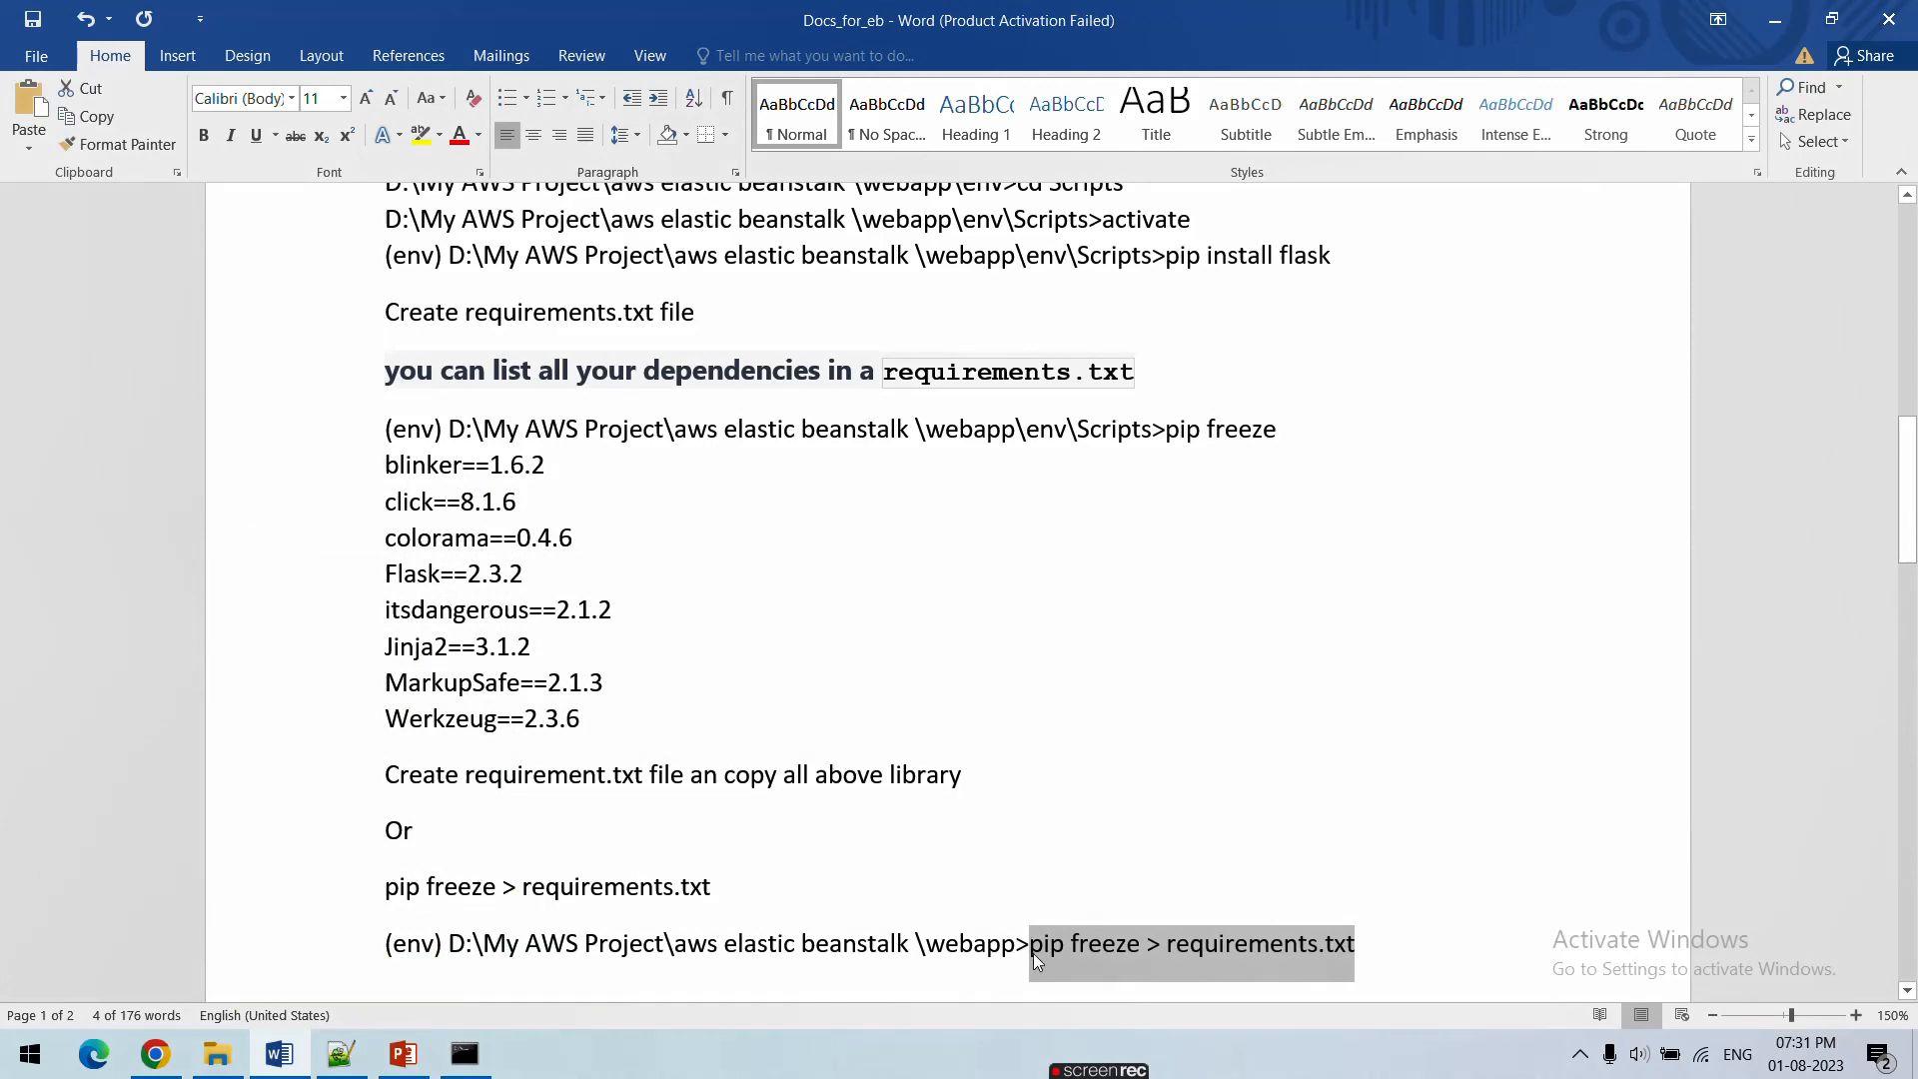
click(465, 1055)
key(Return)
key(Return)
key(Return)
key(Return)
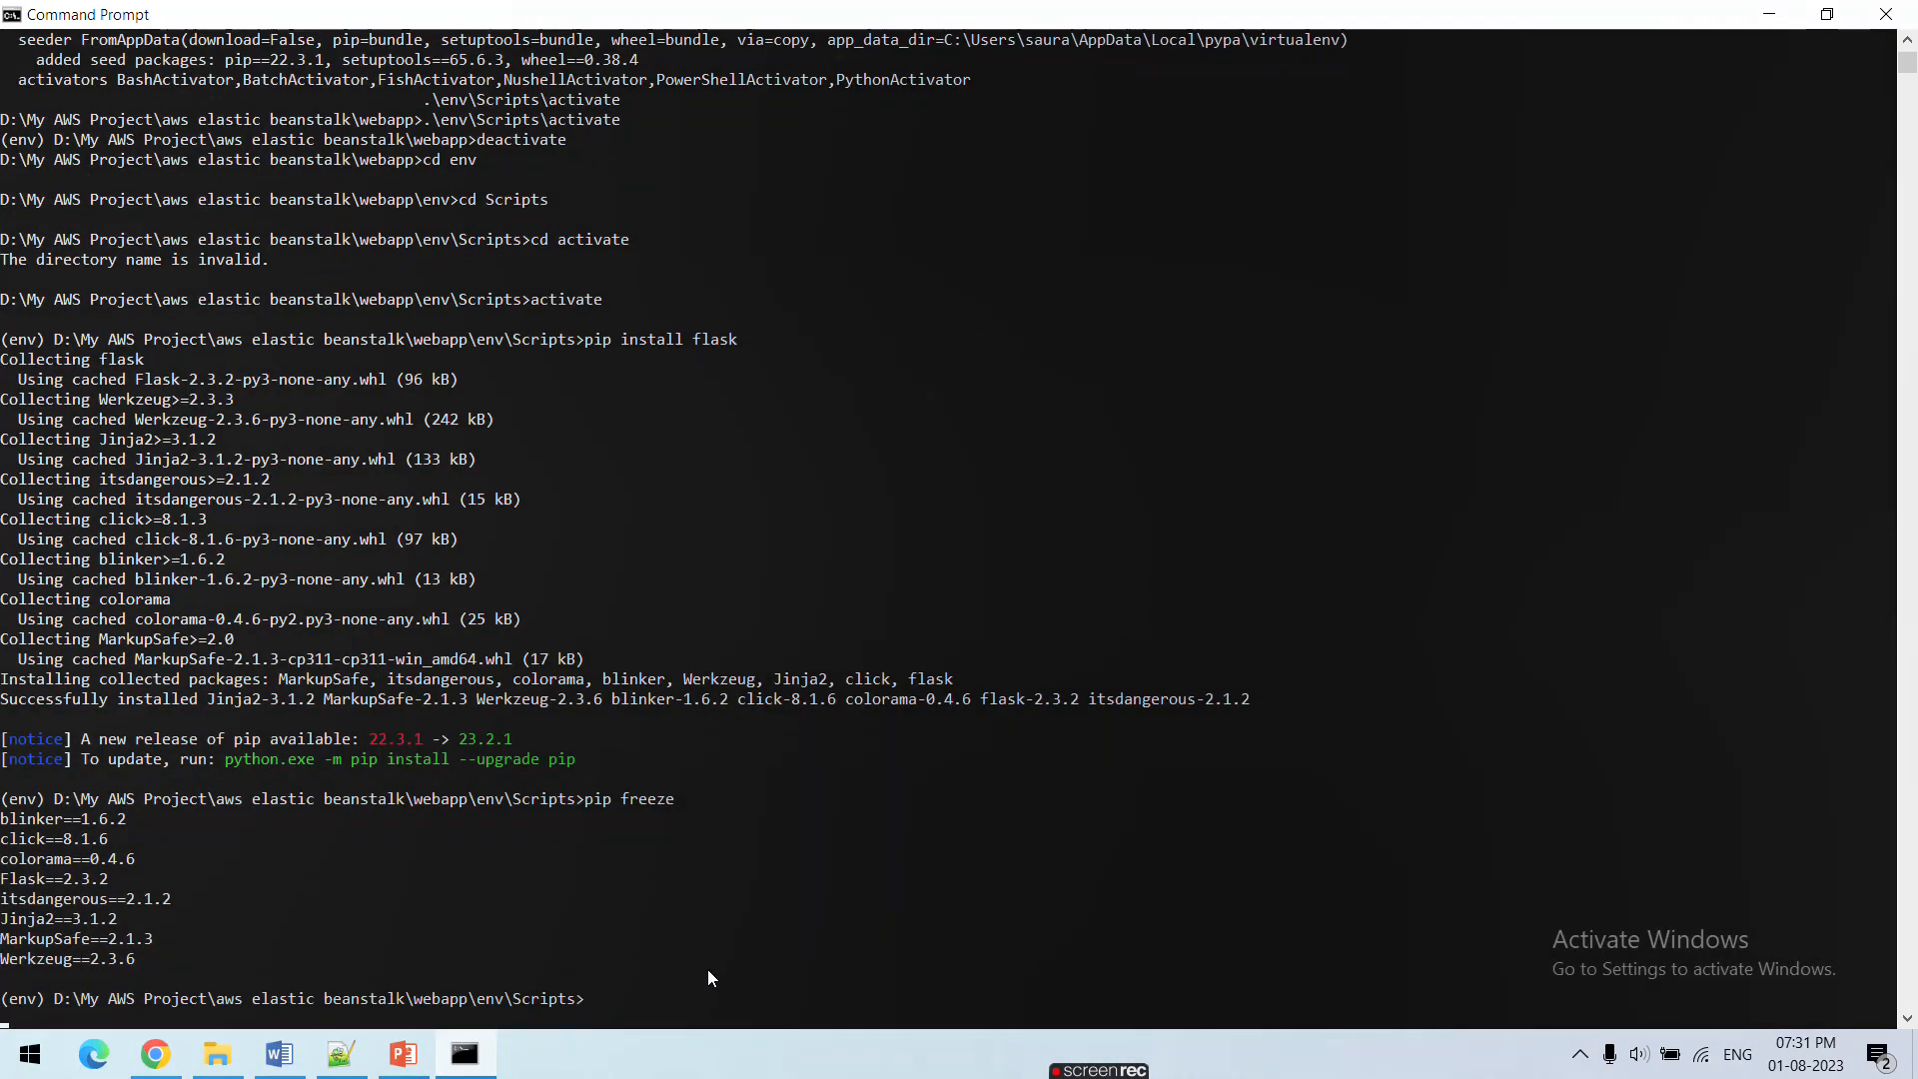
text(pip freeze > requirements.txt)
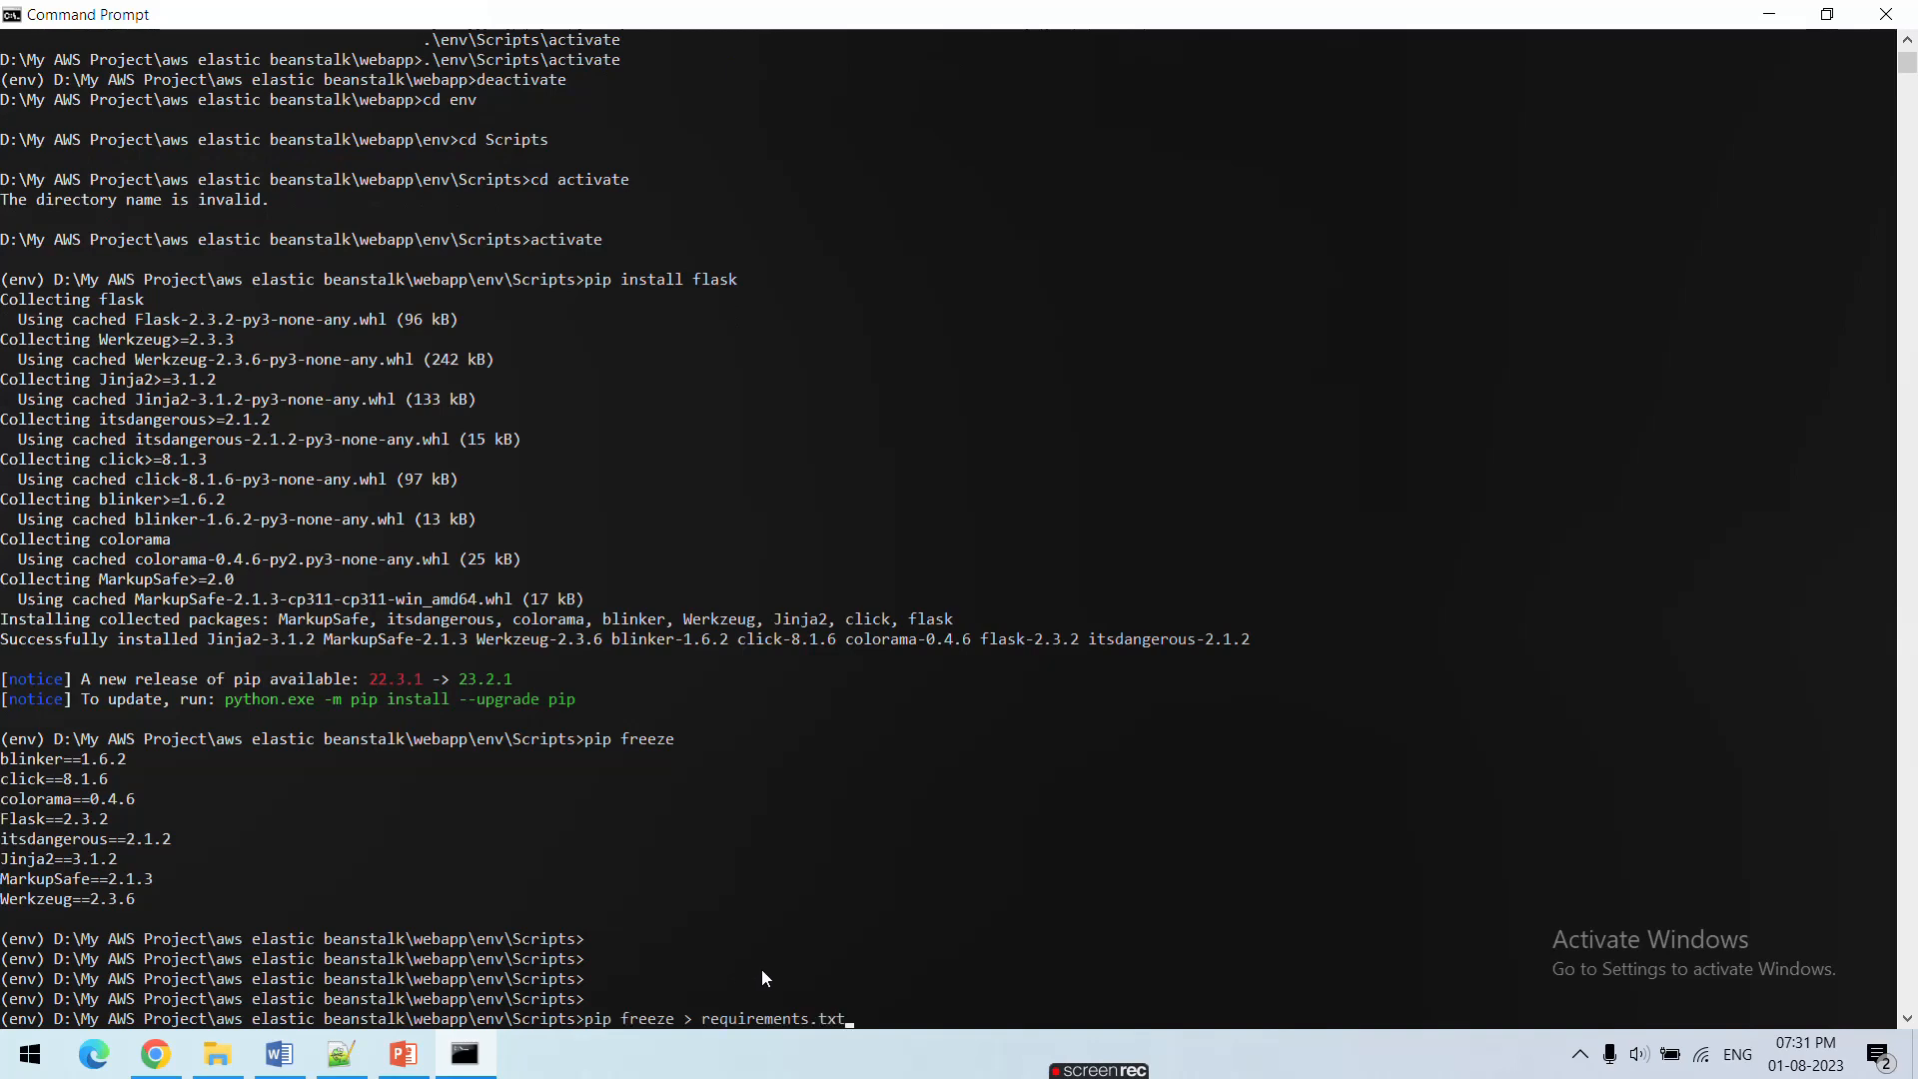
key(Return)
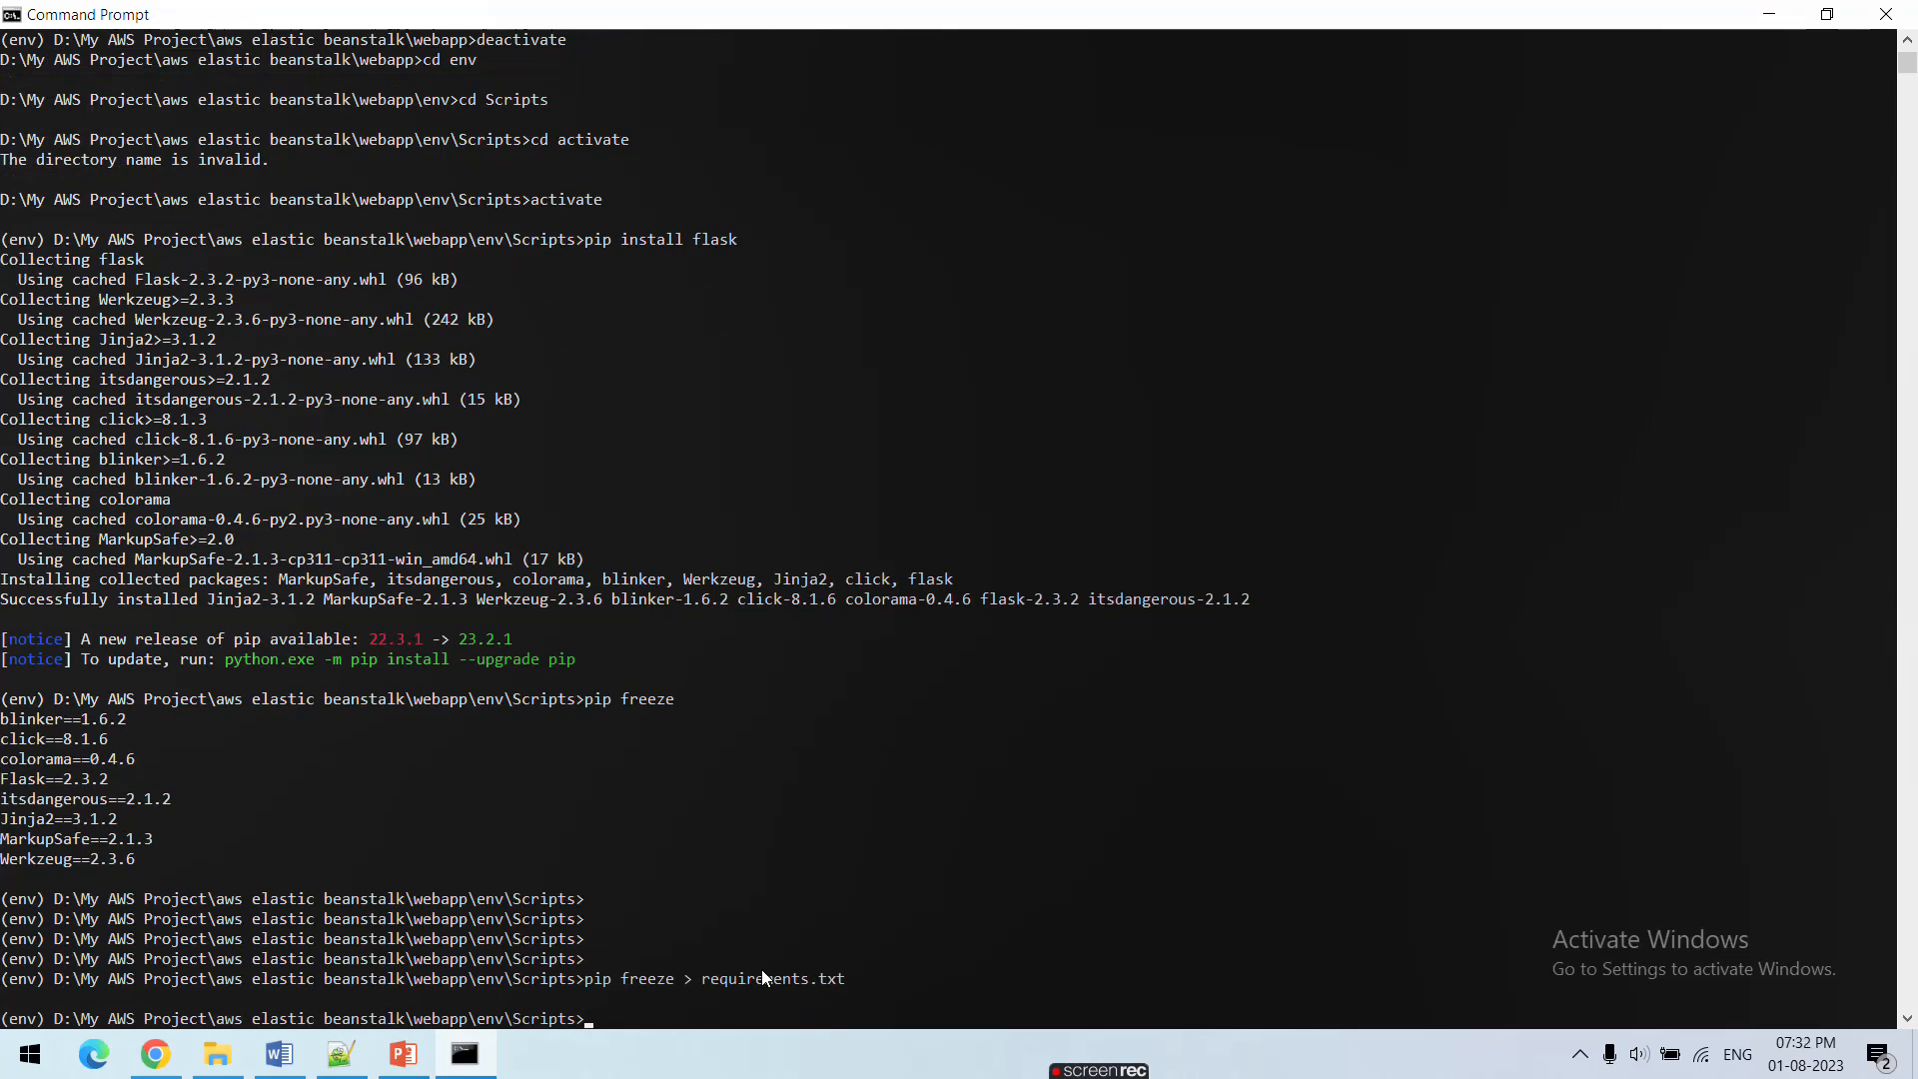
In File Explorer, delete the requirements text file from the webapp\env\Scripts folder
click(230, 1059)
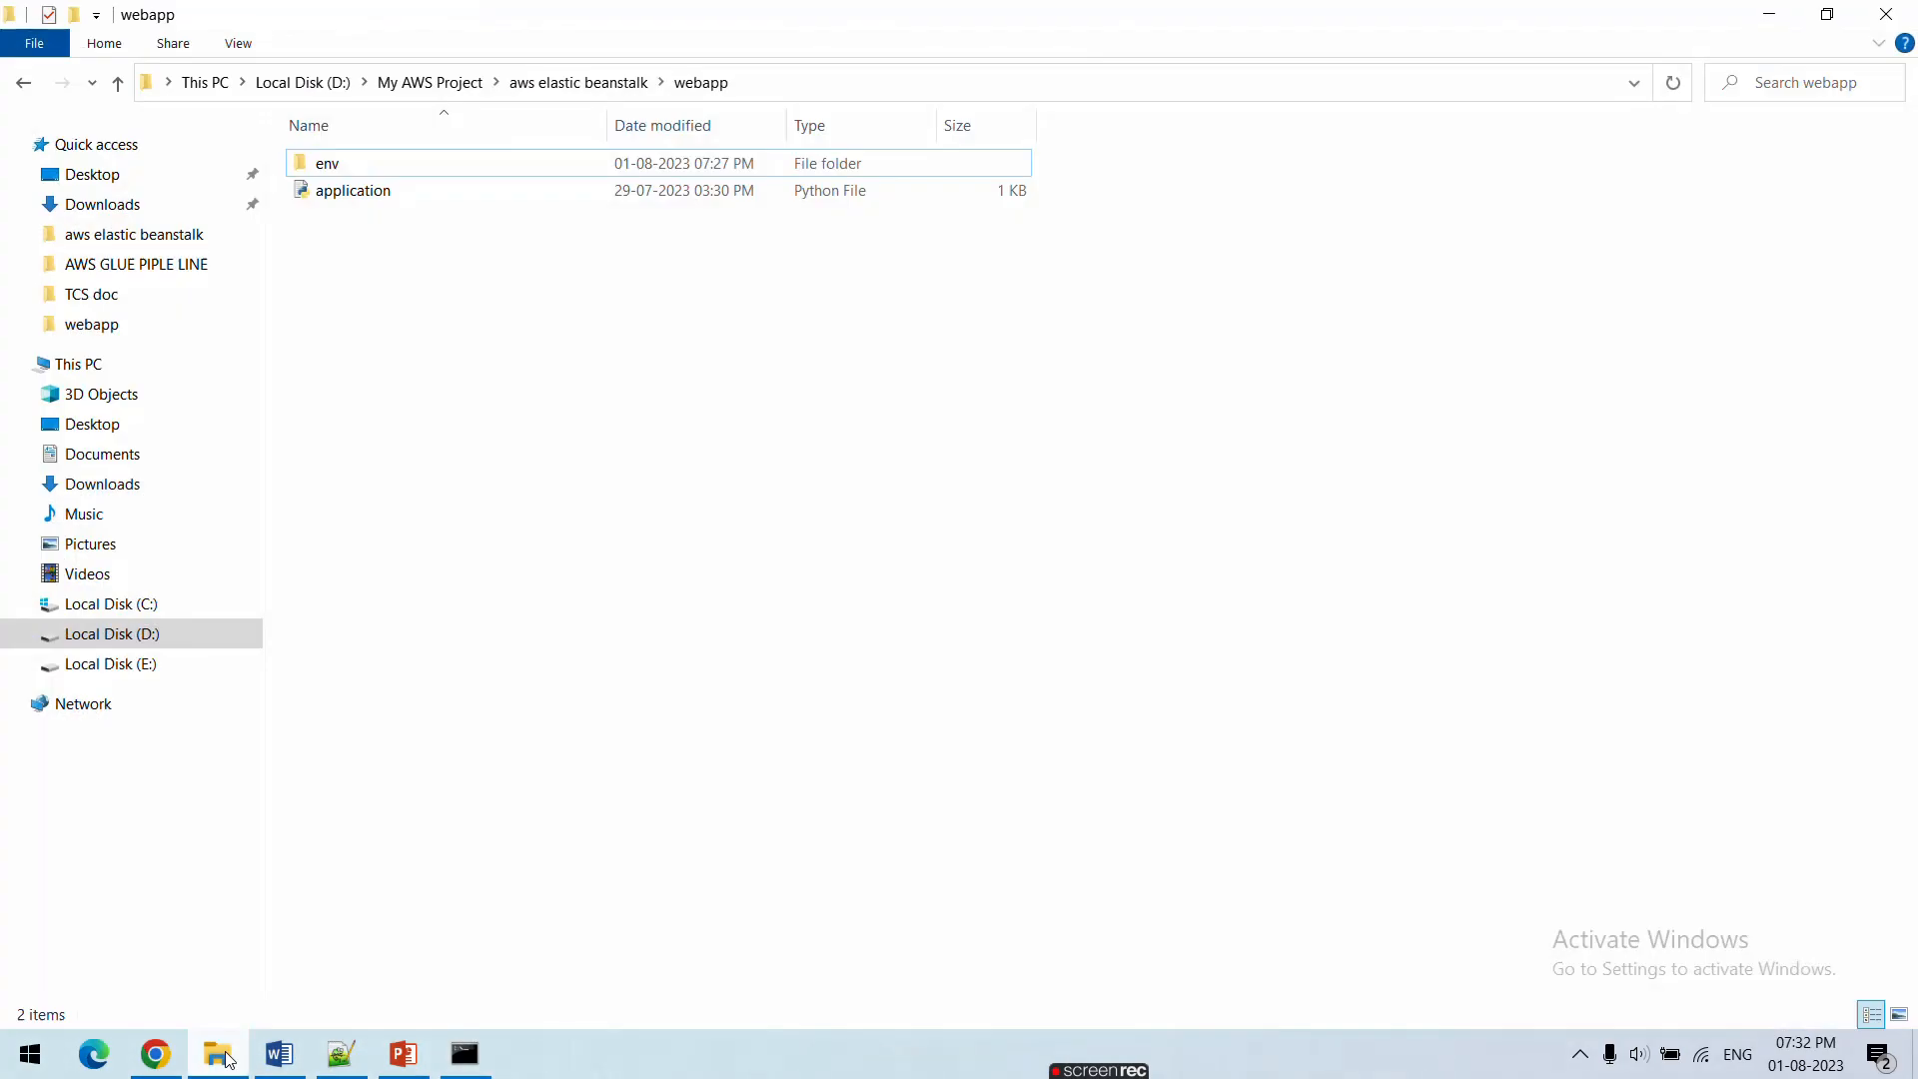
click(846, 84)
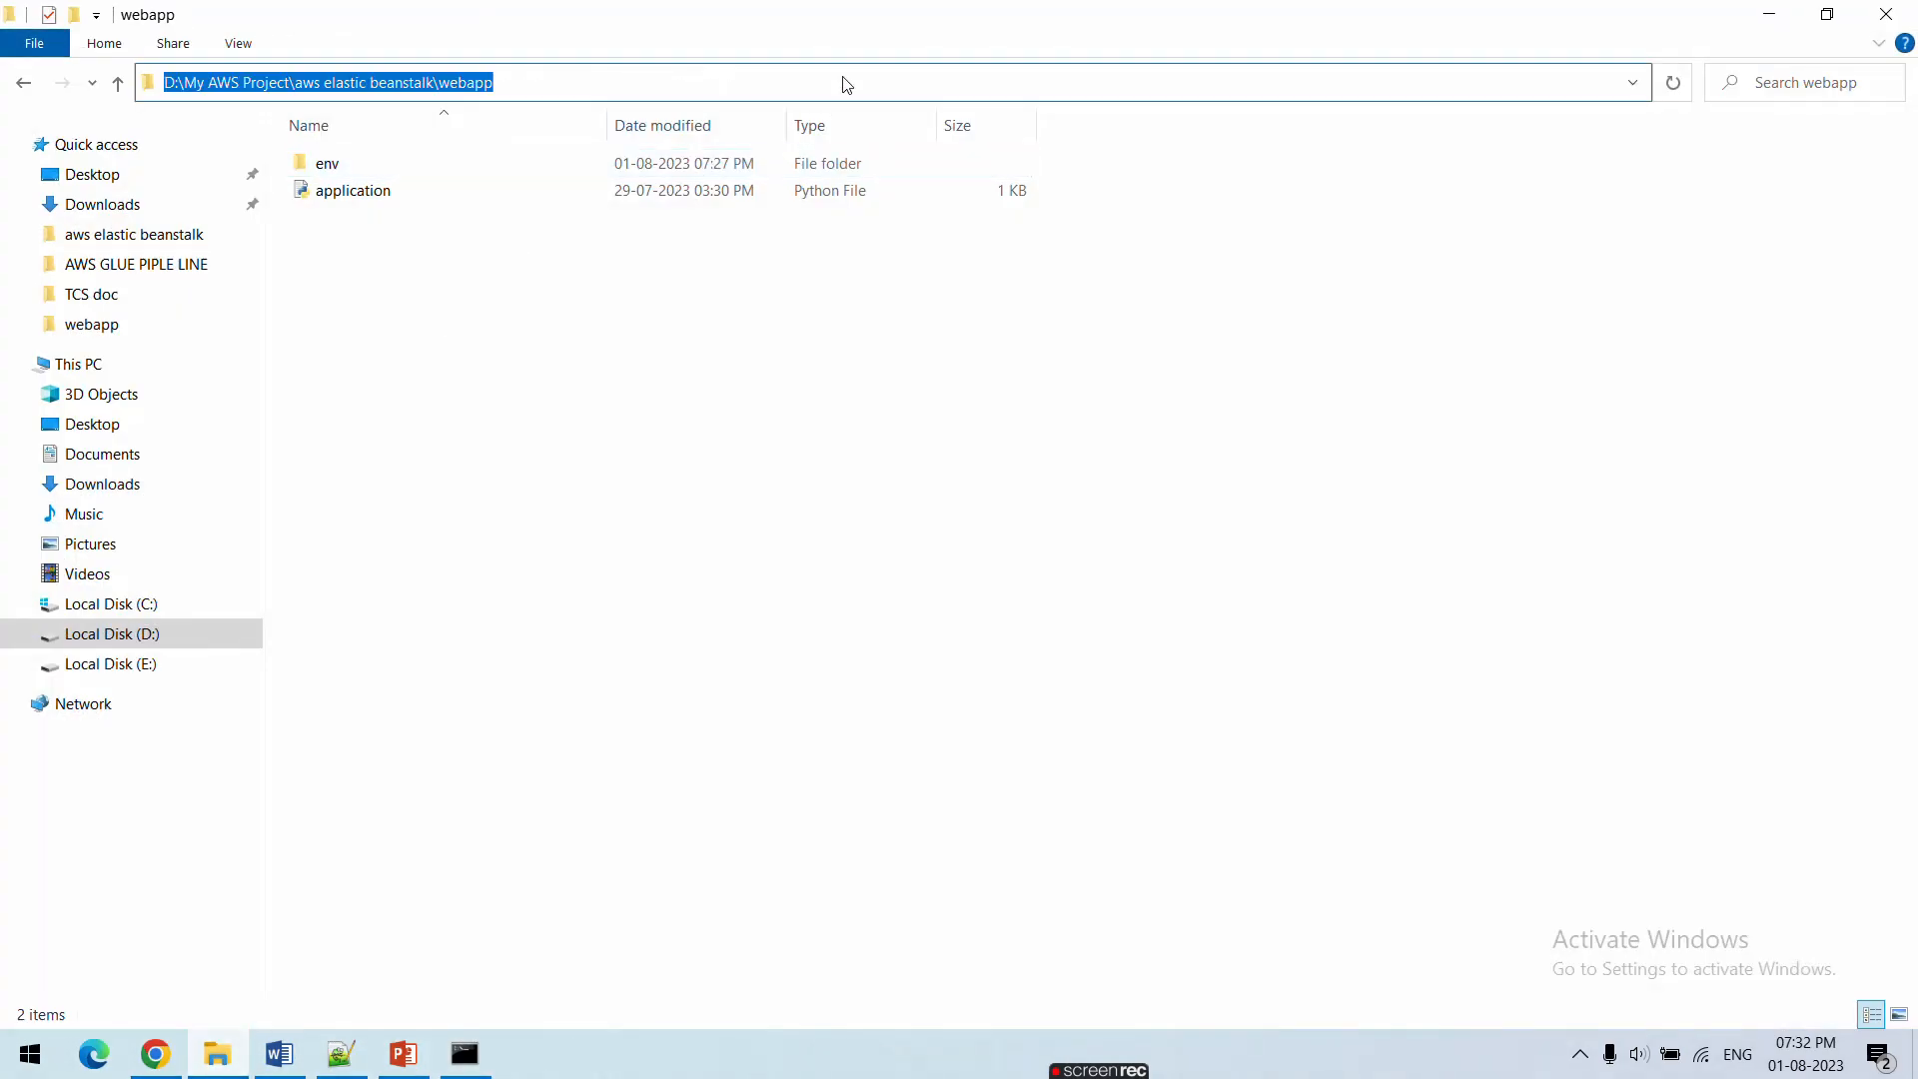
key(Escape)
click(508, 306)
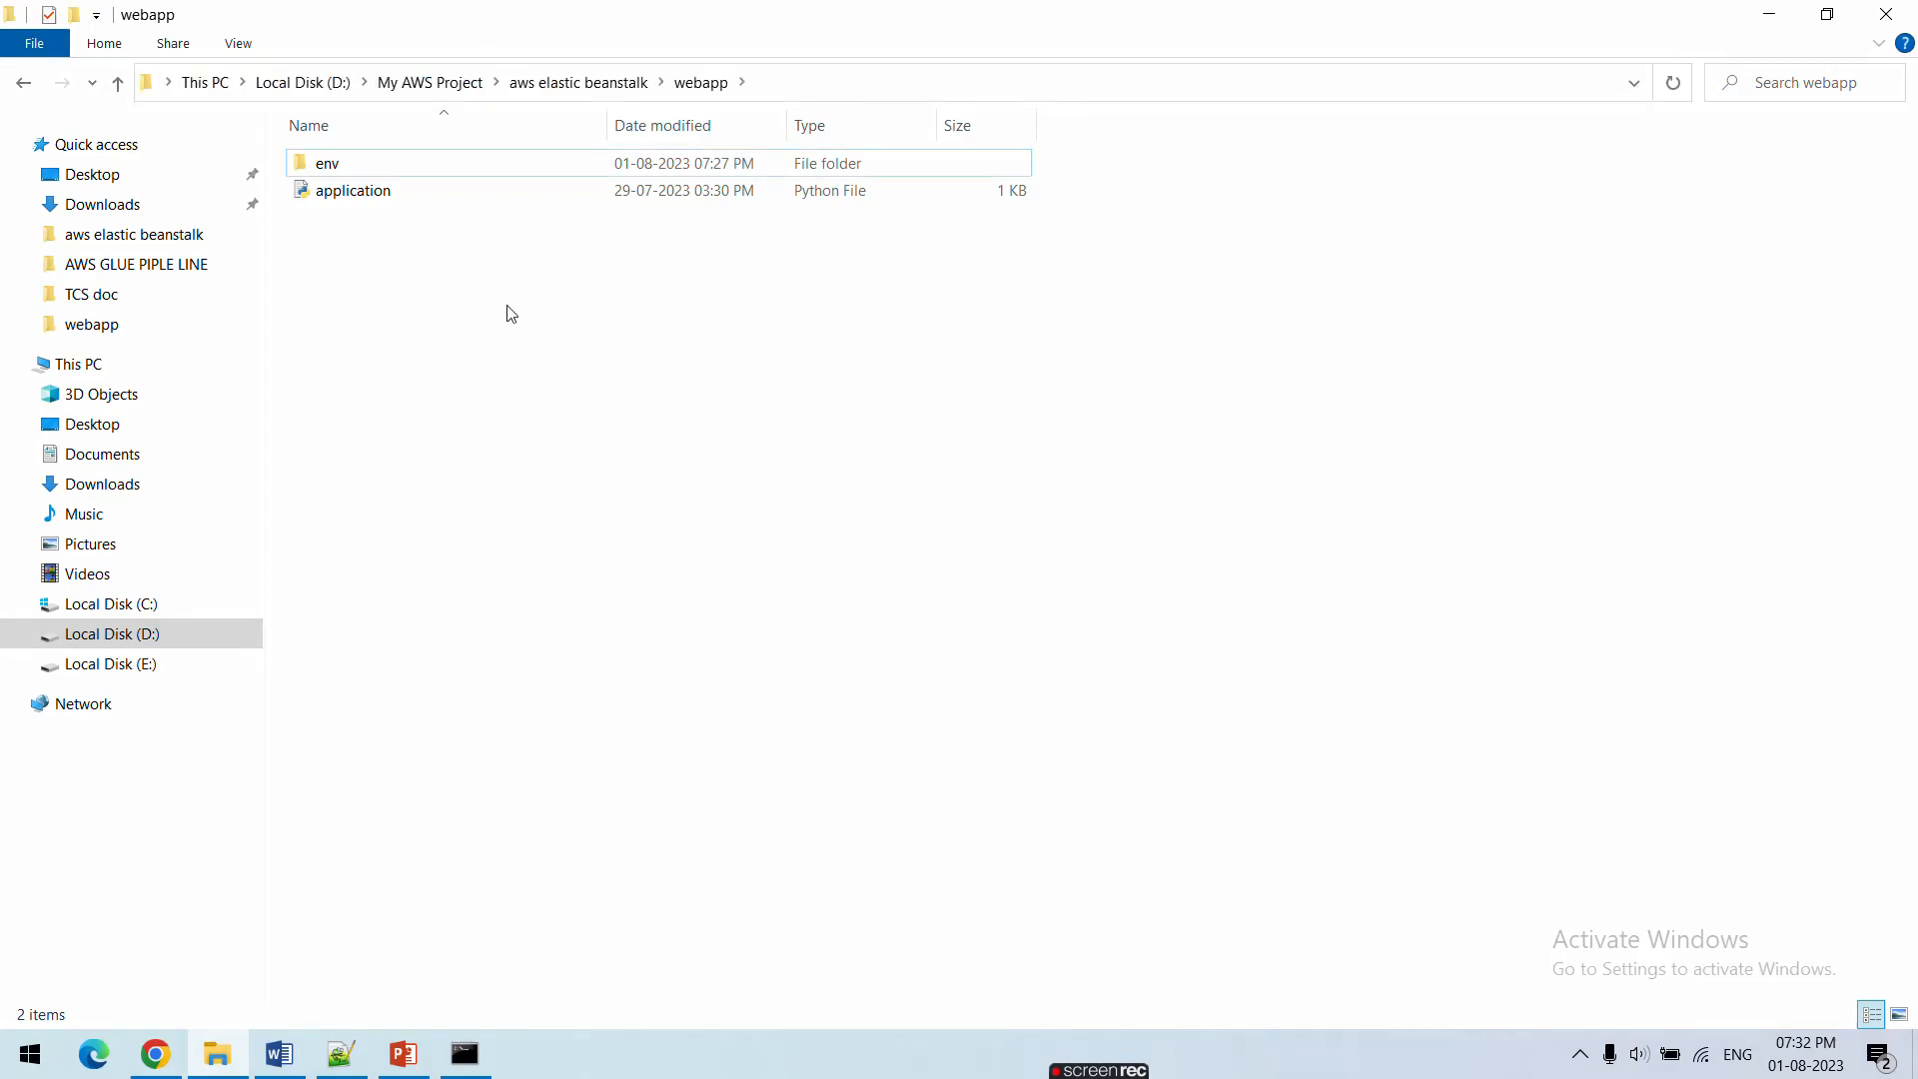
right_click(476, 308)
mouse_move(603, 679)
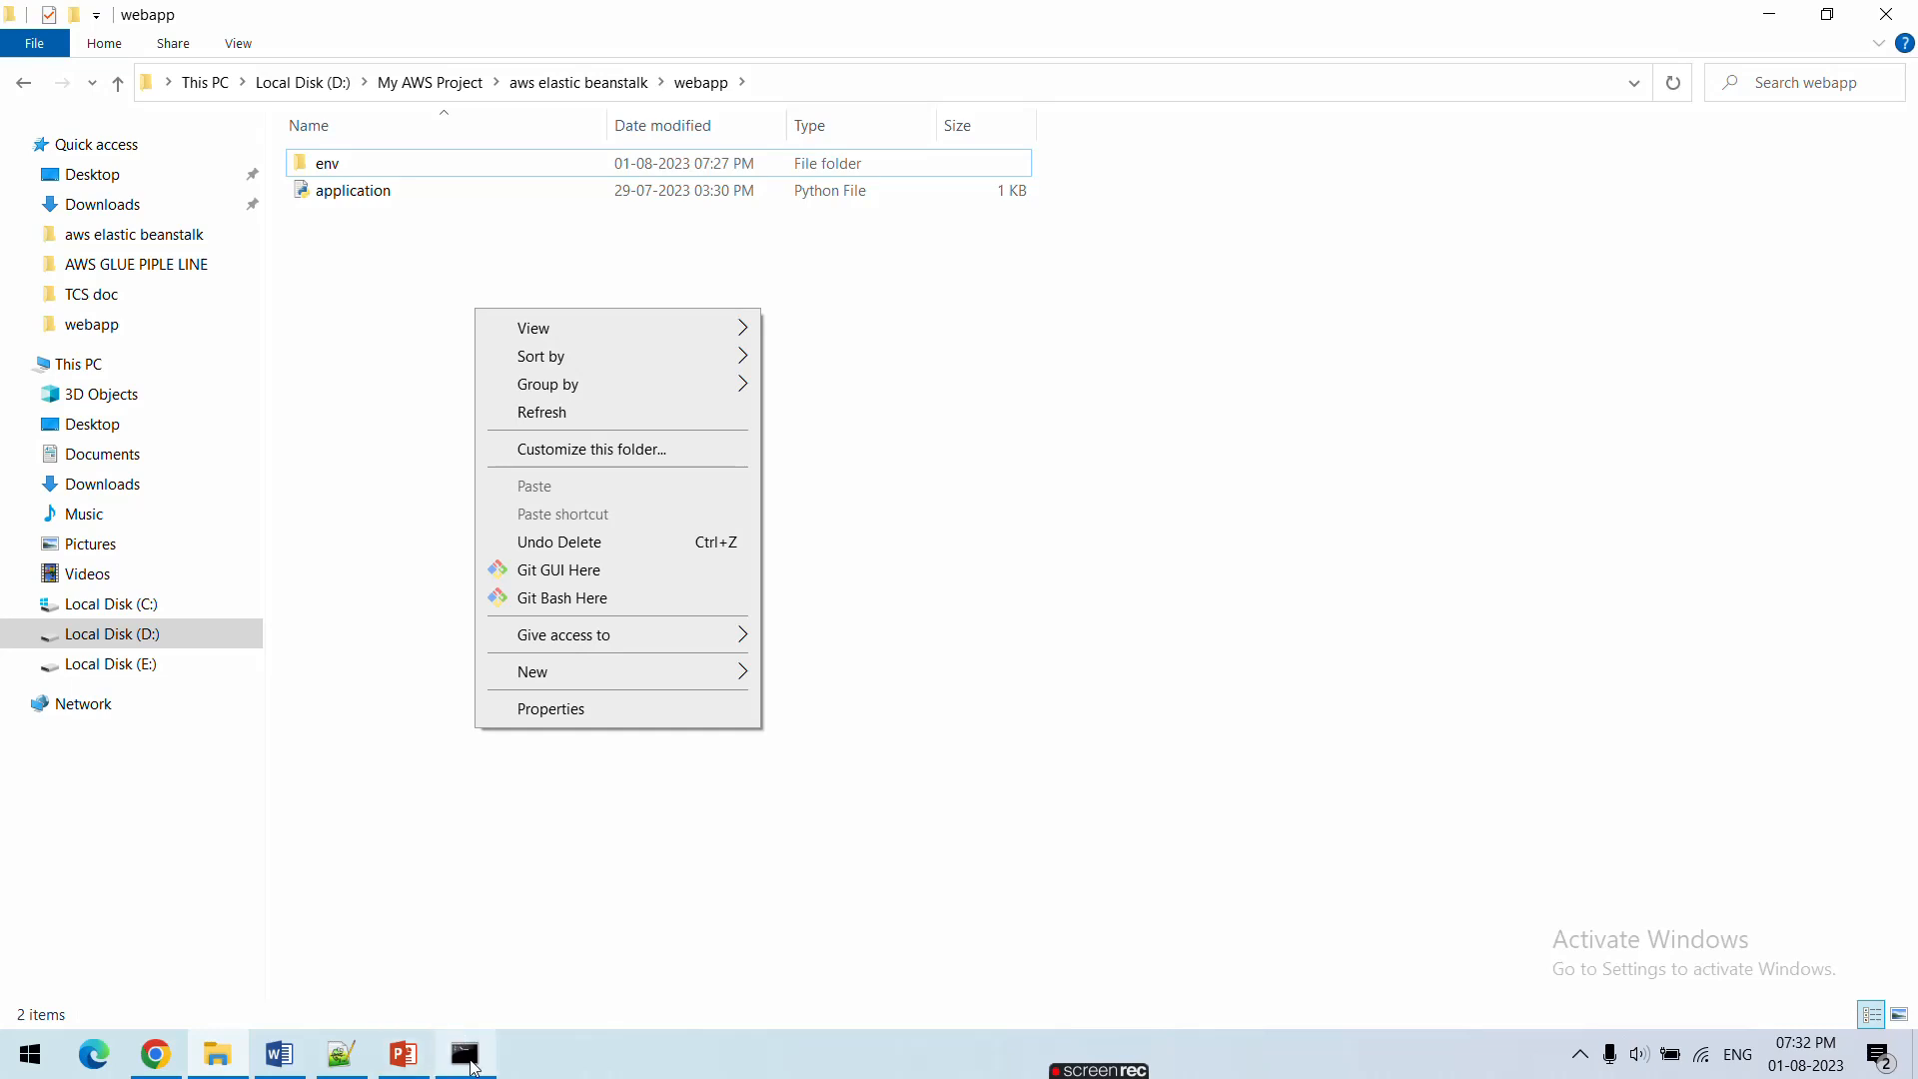
click(428, 170)
double_click(428, 170)
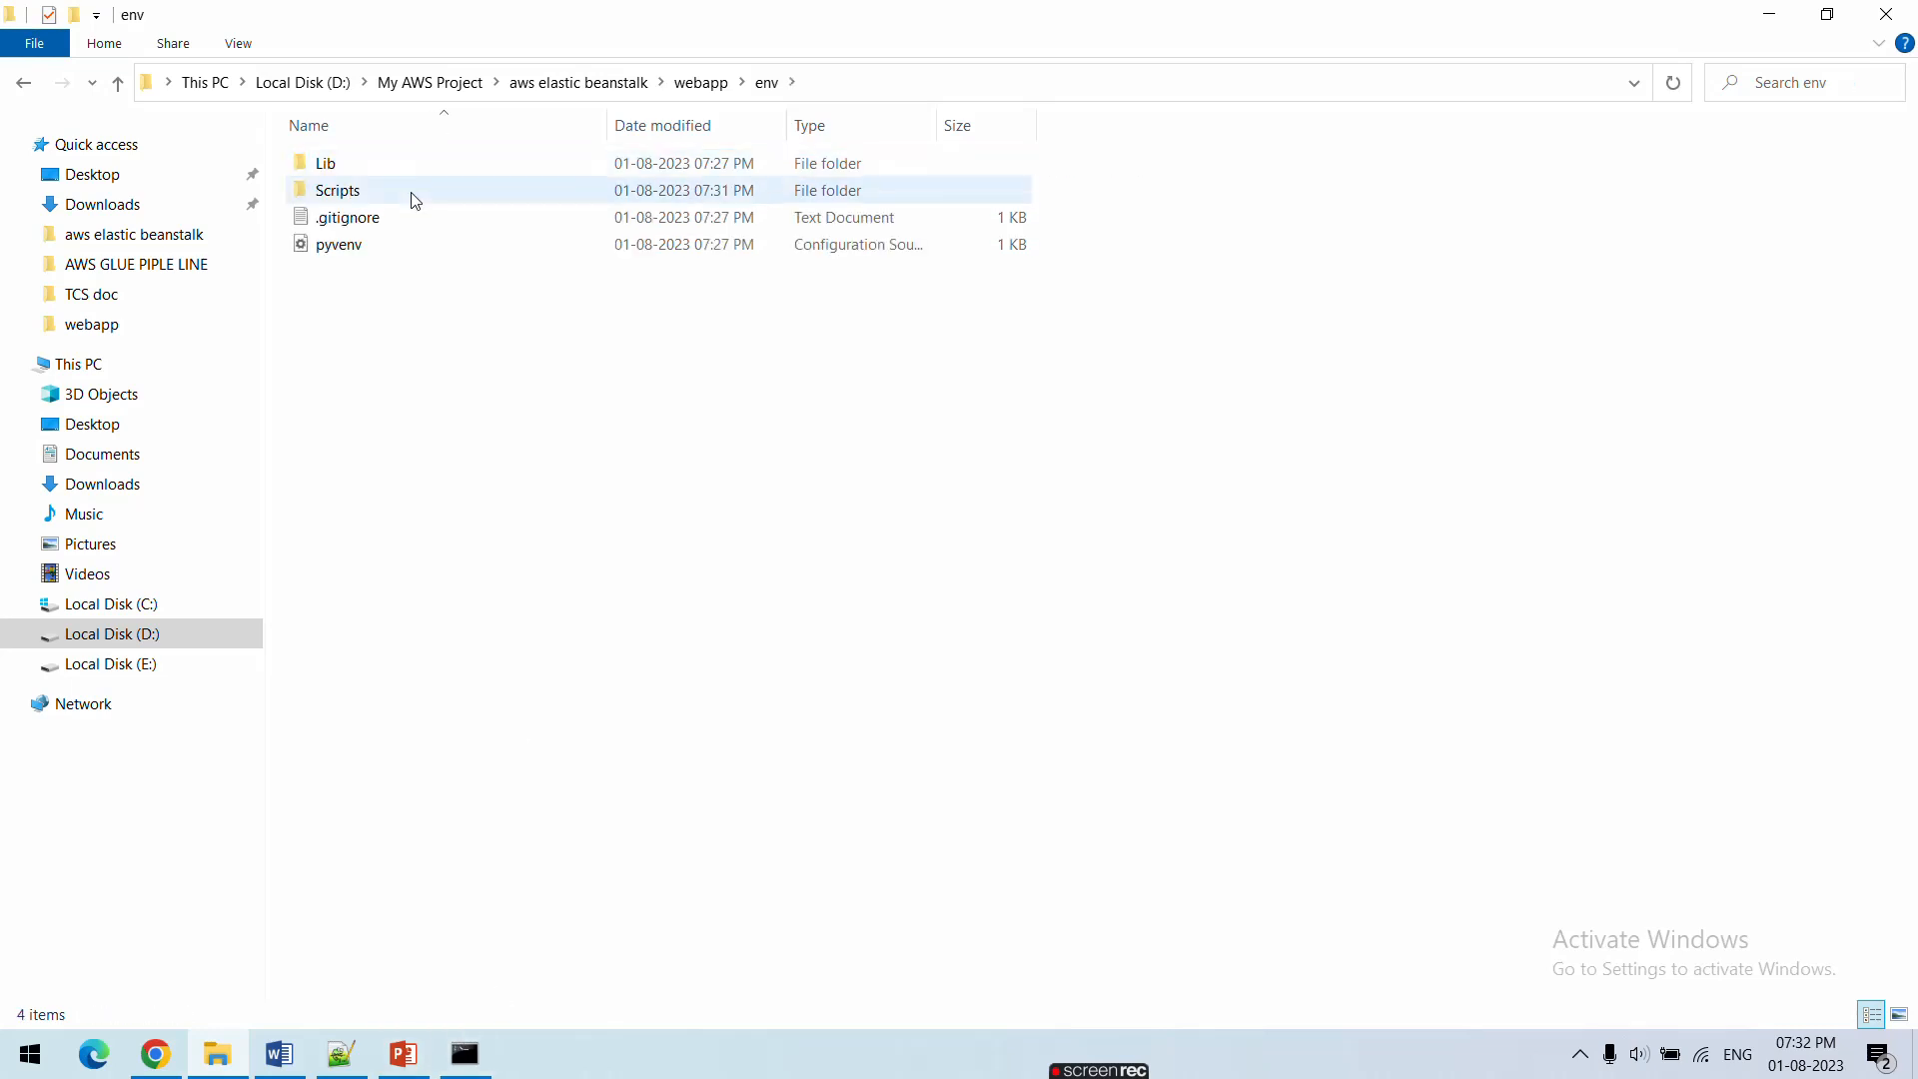
double_click(416, 199)
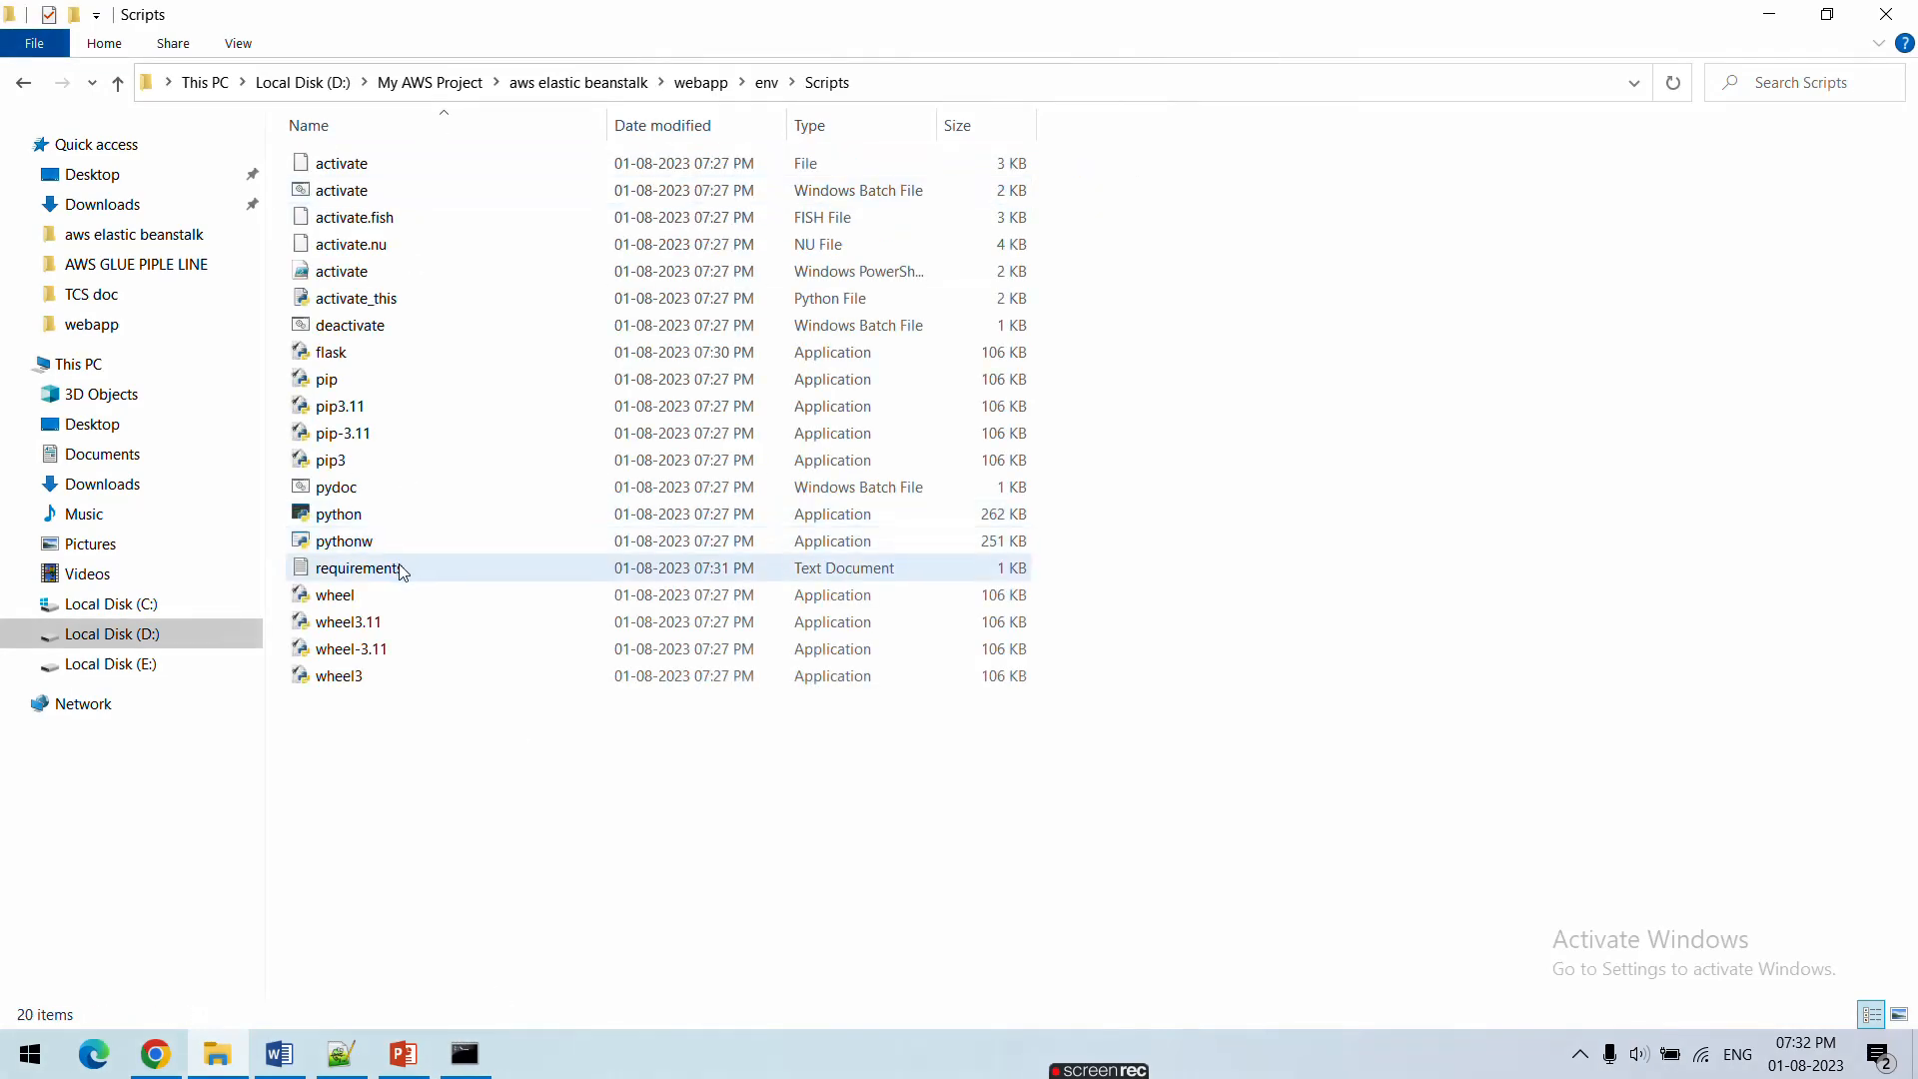
click(402, 568)
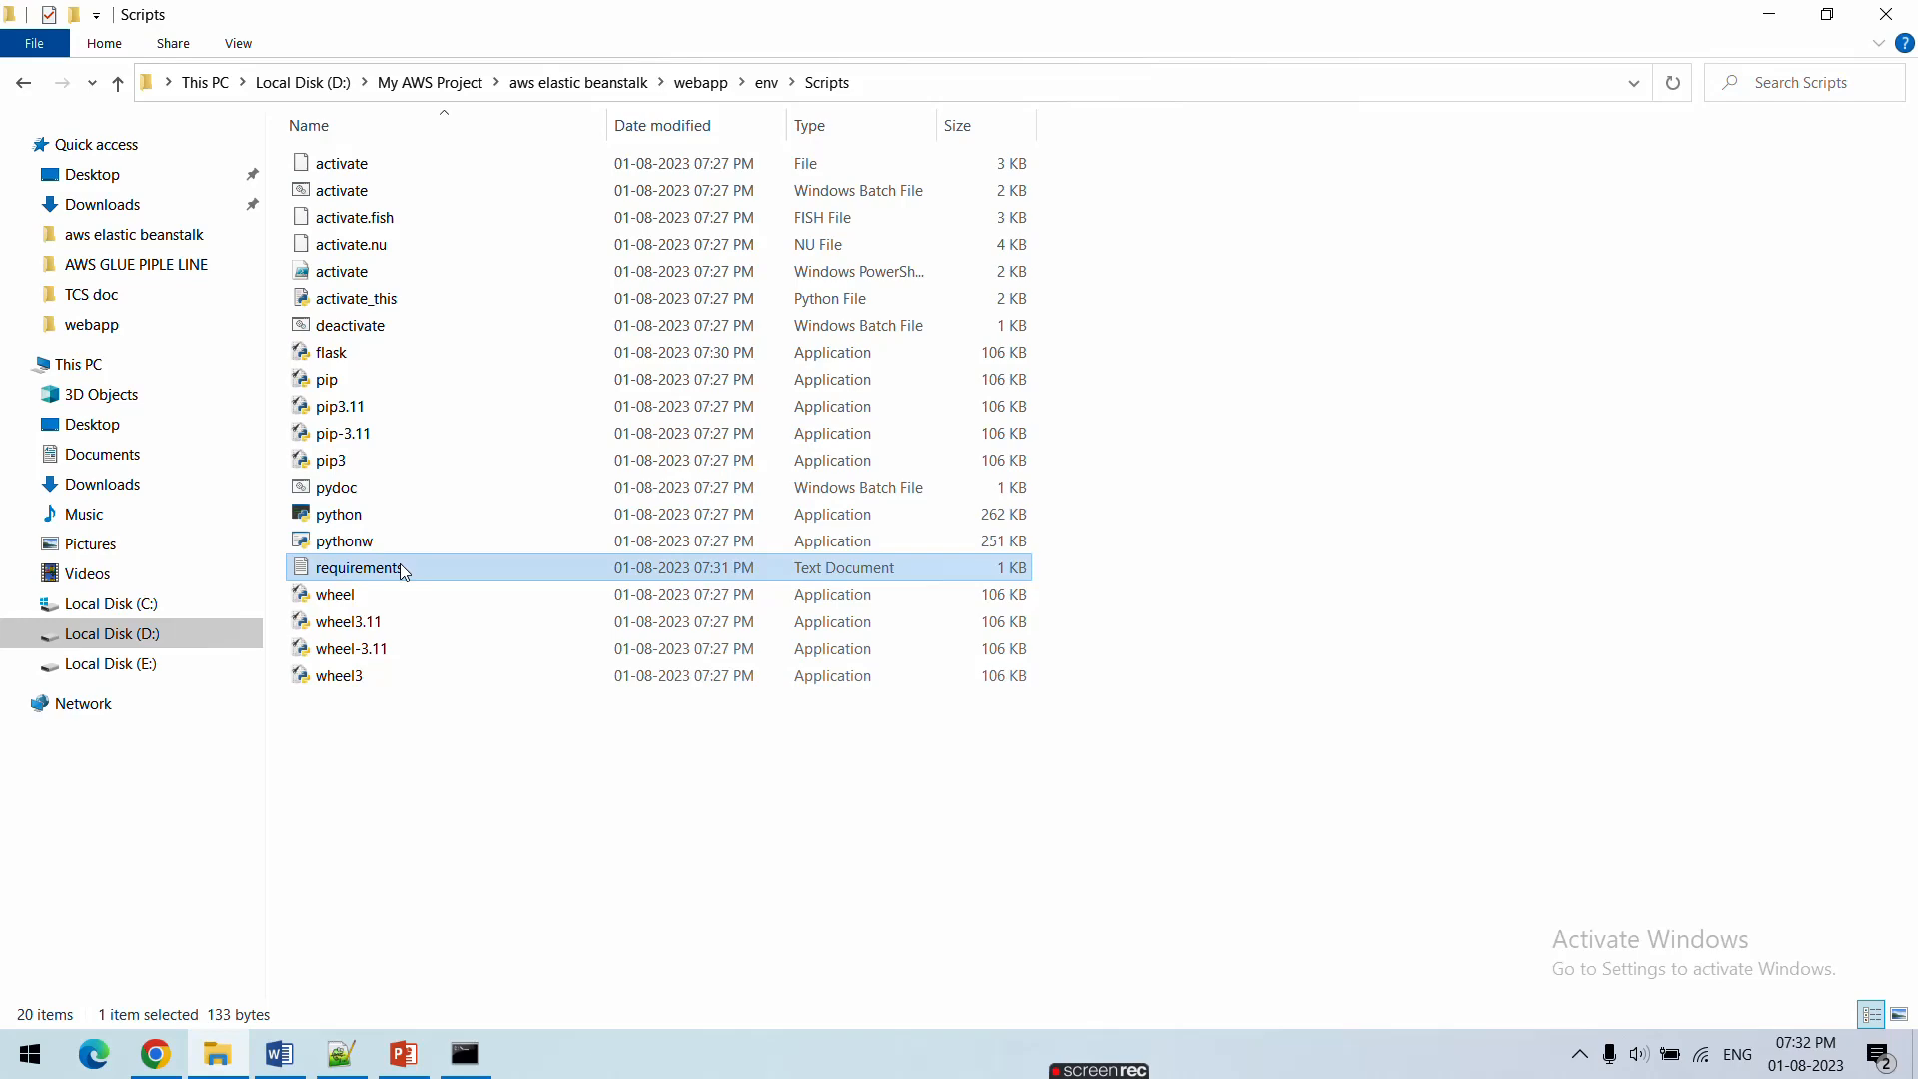
key(Delete)
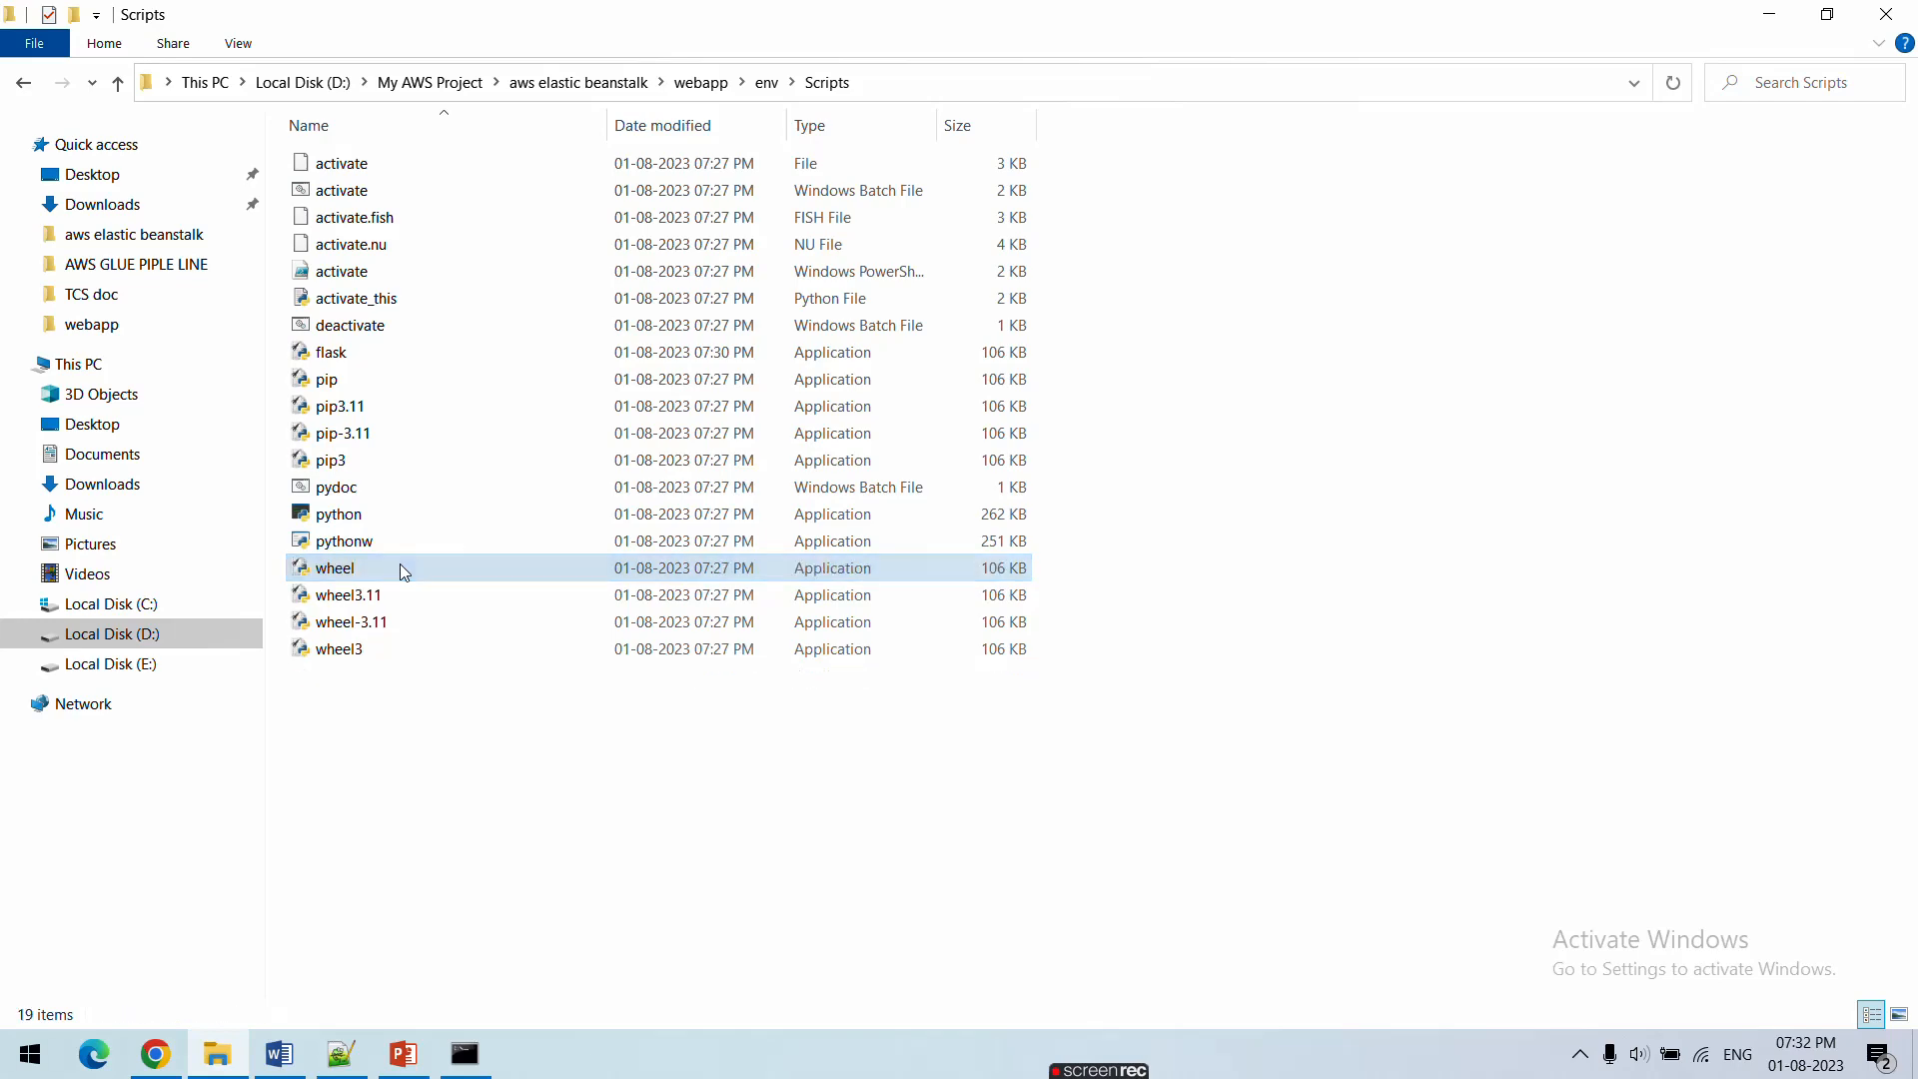
In Command Prompt, go up two levels to the webapp folder and run pip freeze > requirements.txt there
click(465, 1056)
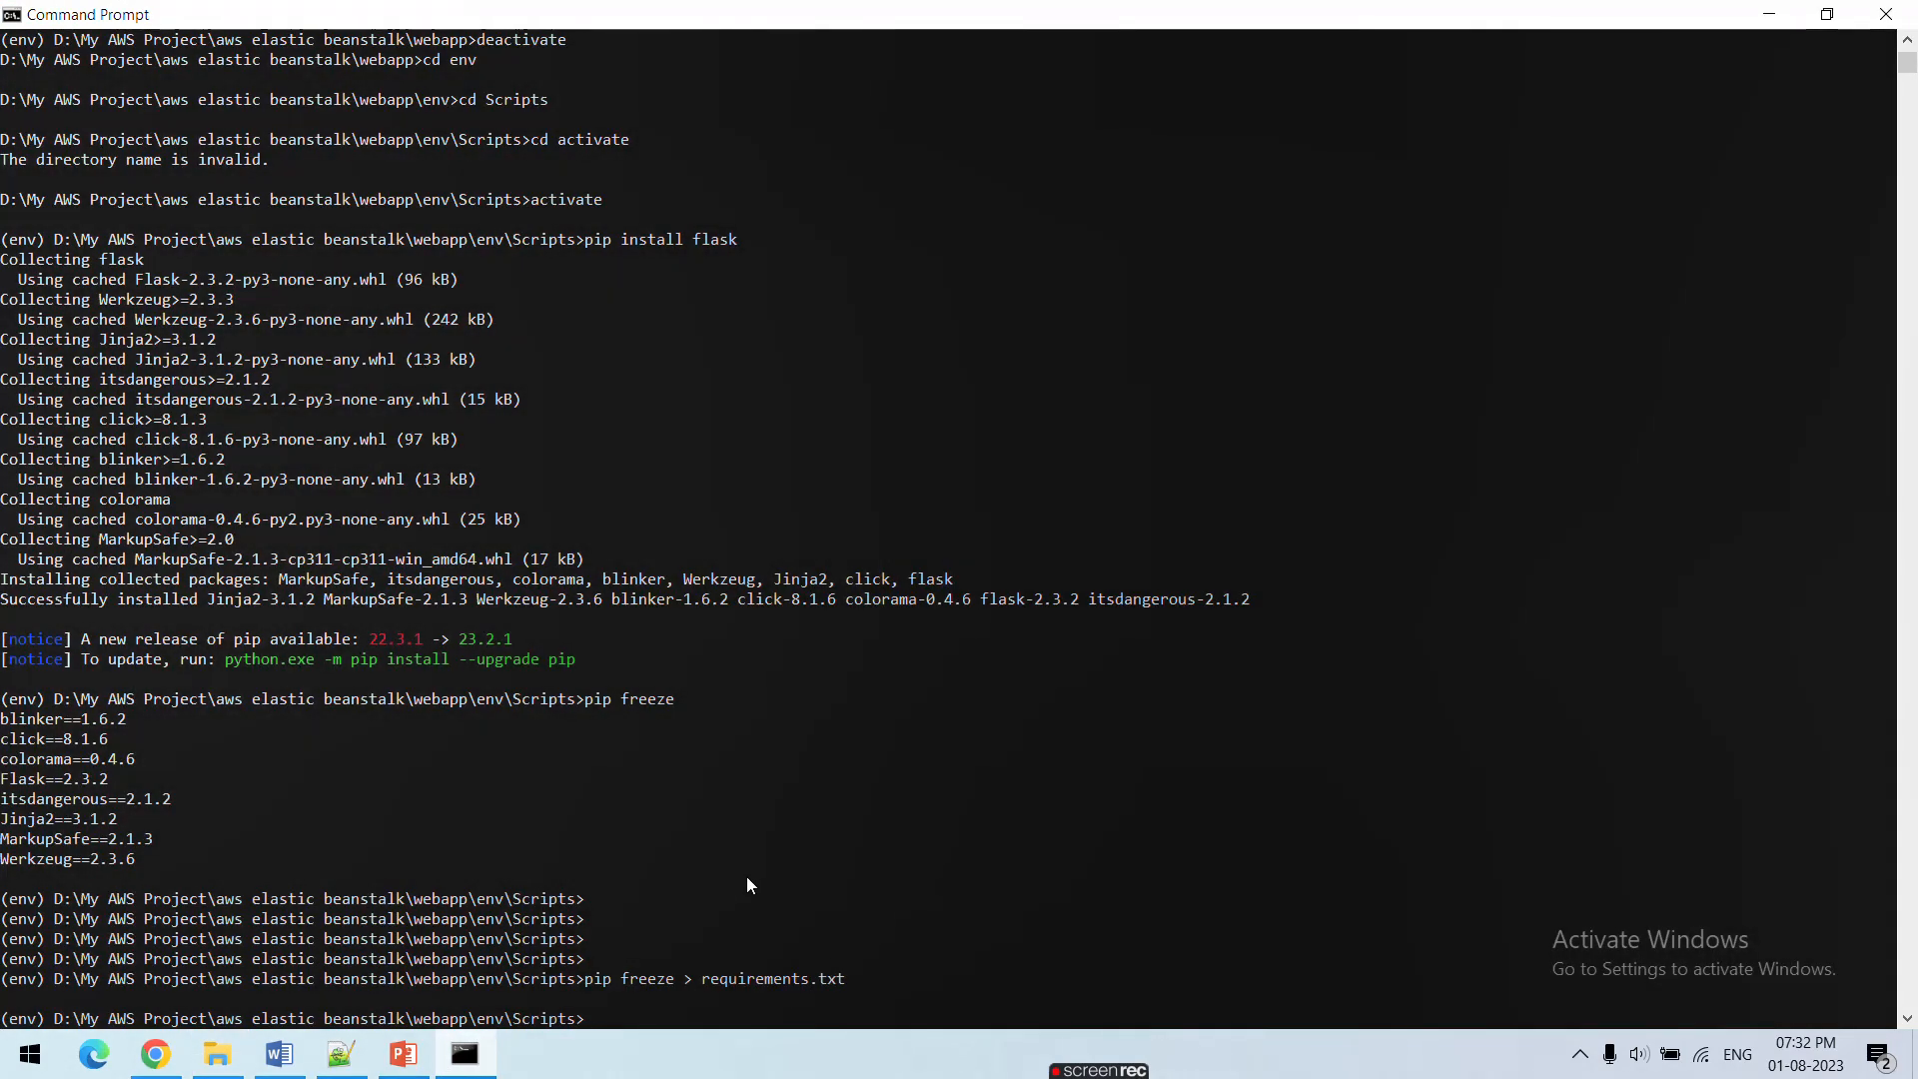
text(cd ..)
key(Return)
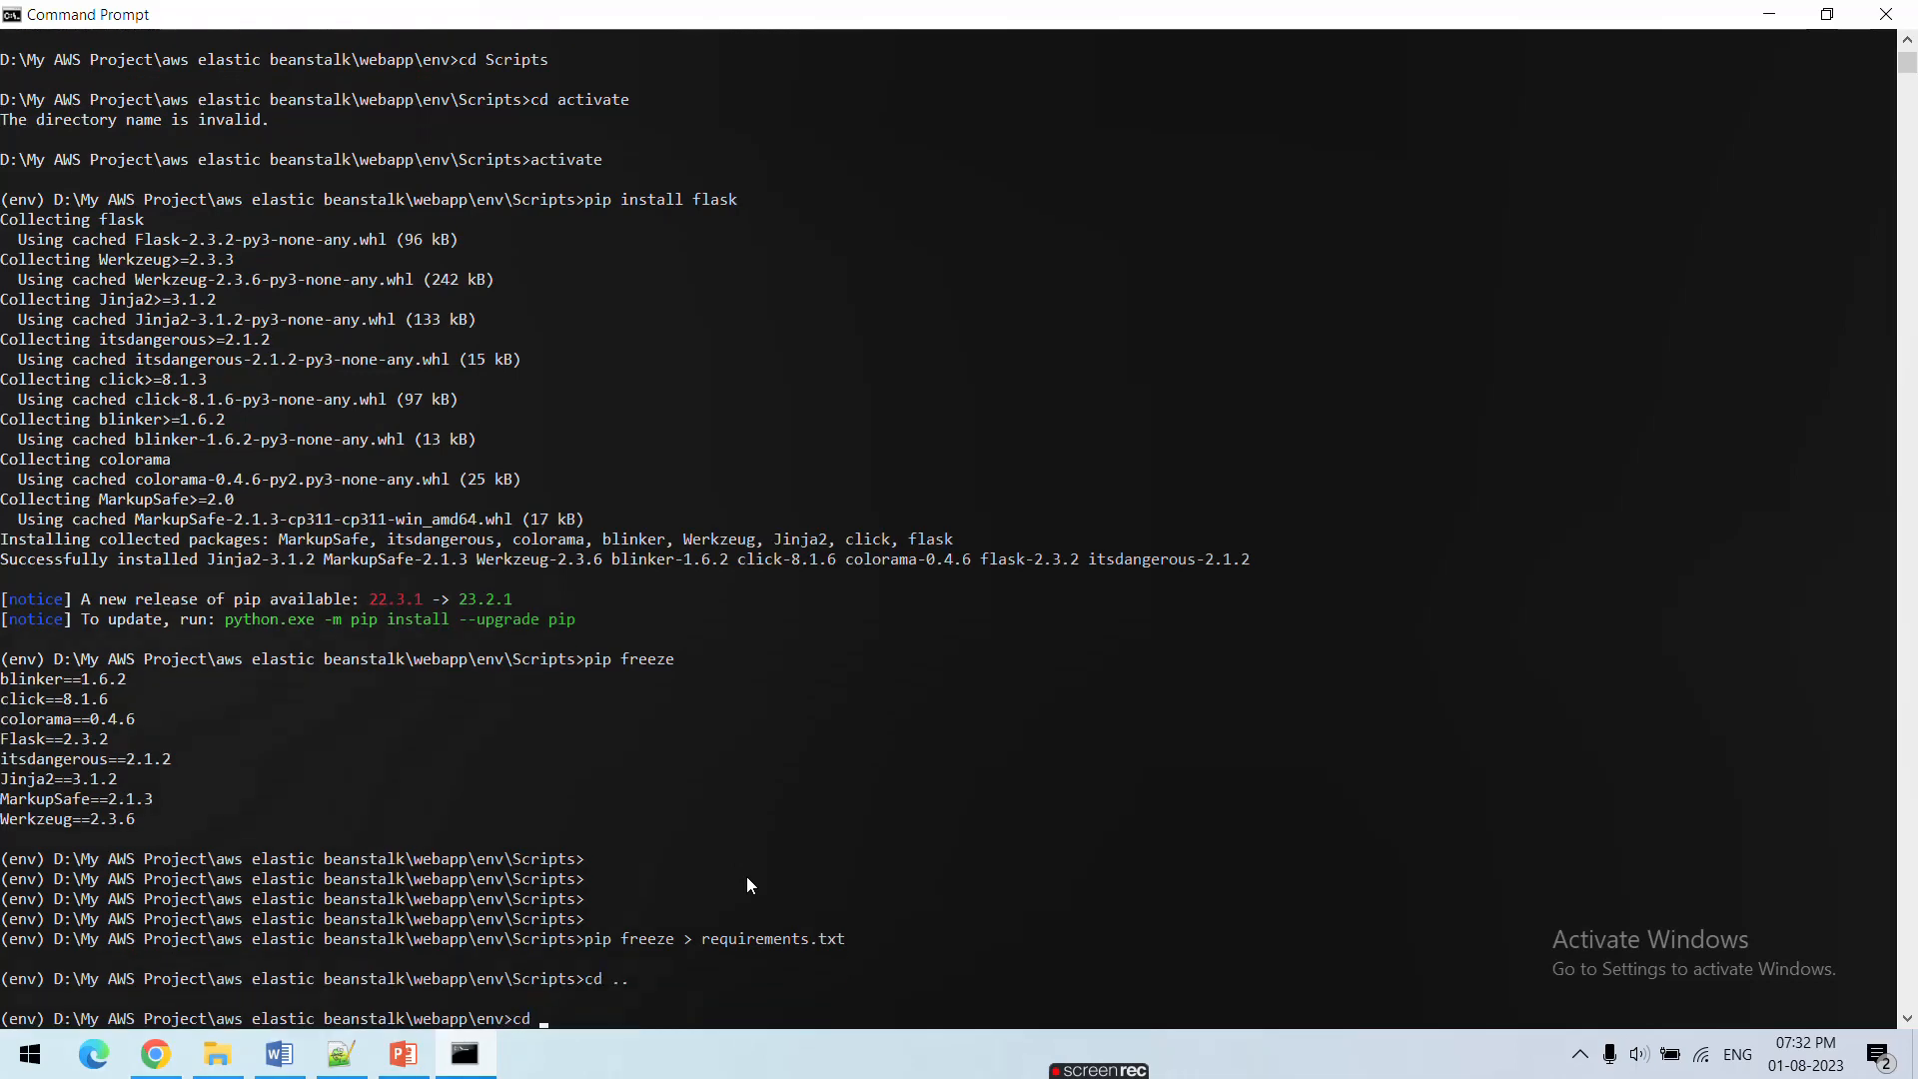
text(cd ..)
key(Return)
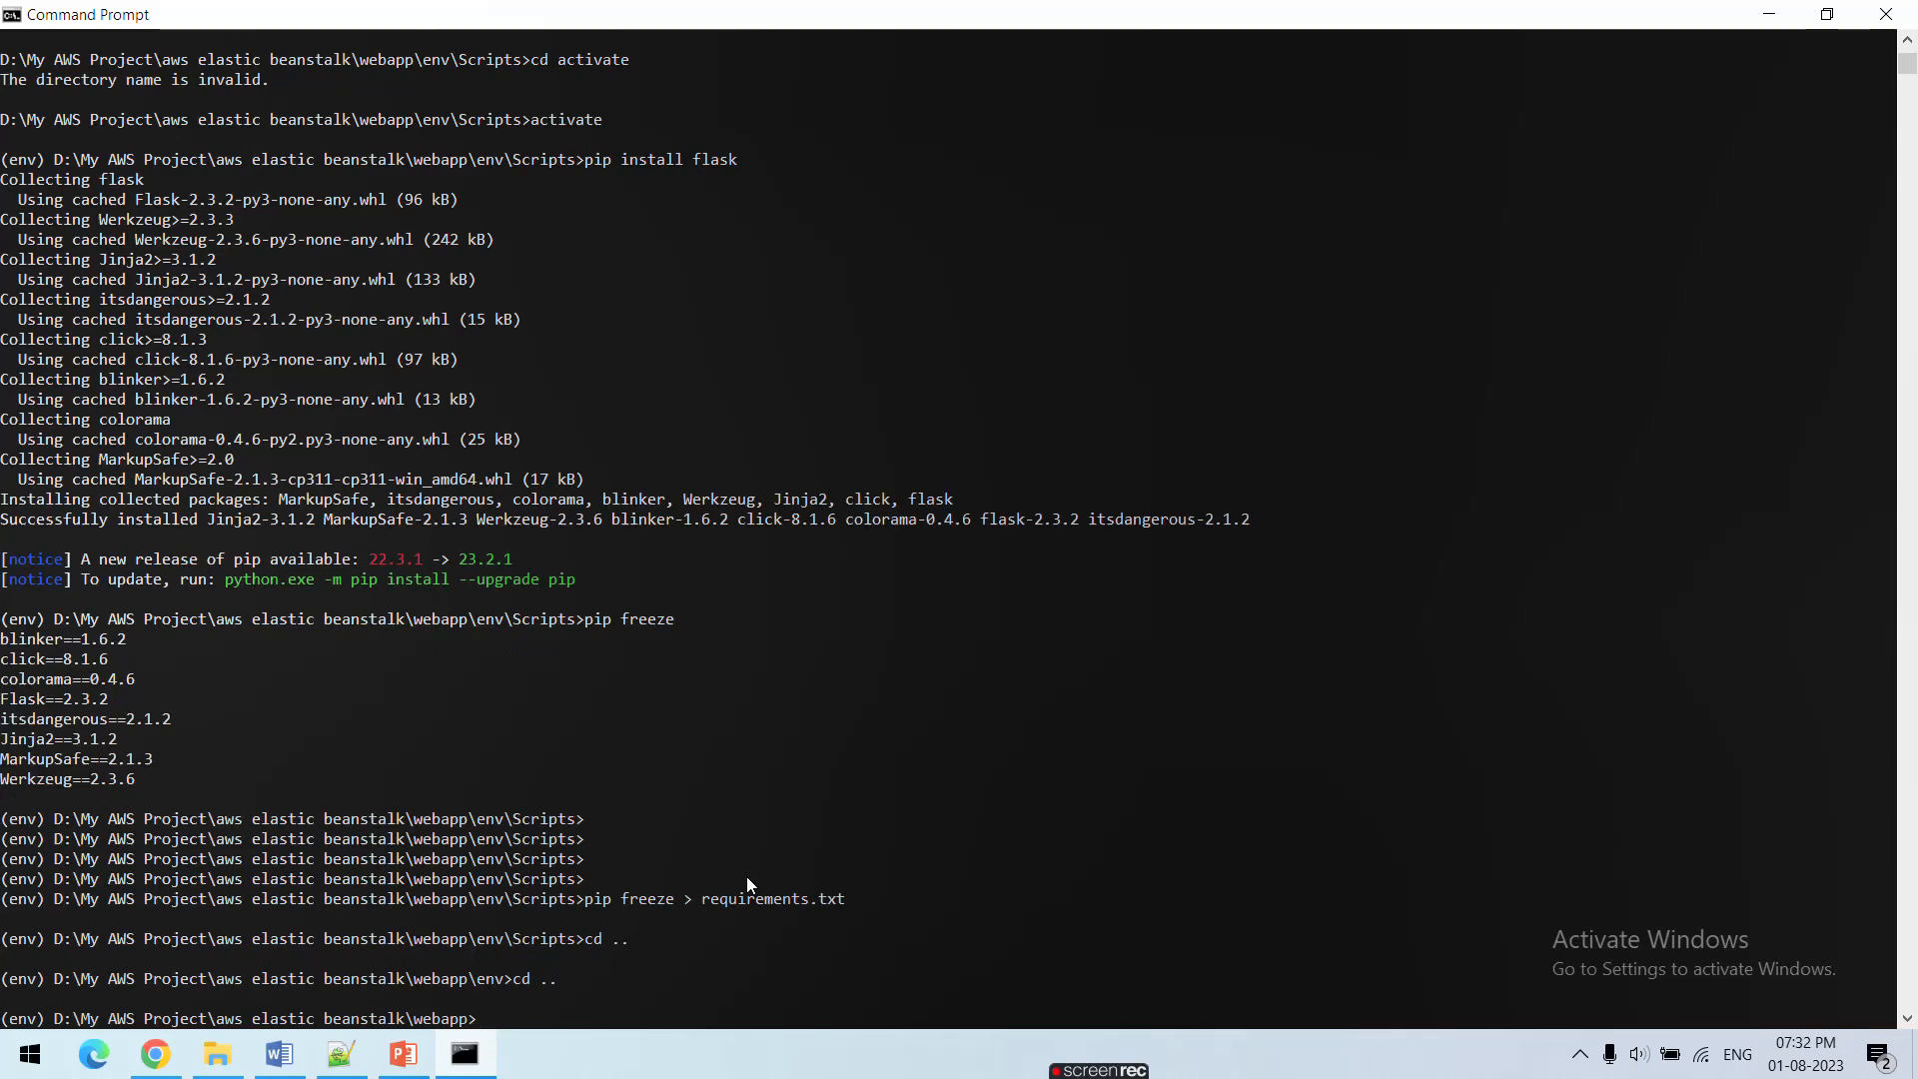
text(cd ..)
key(Up)
key(Up)
key(Up)
key(Return)
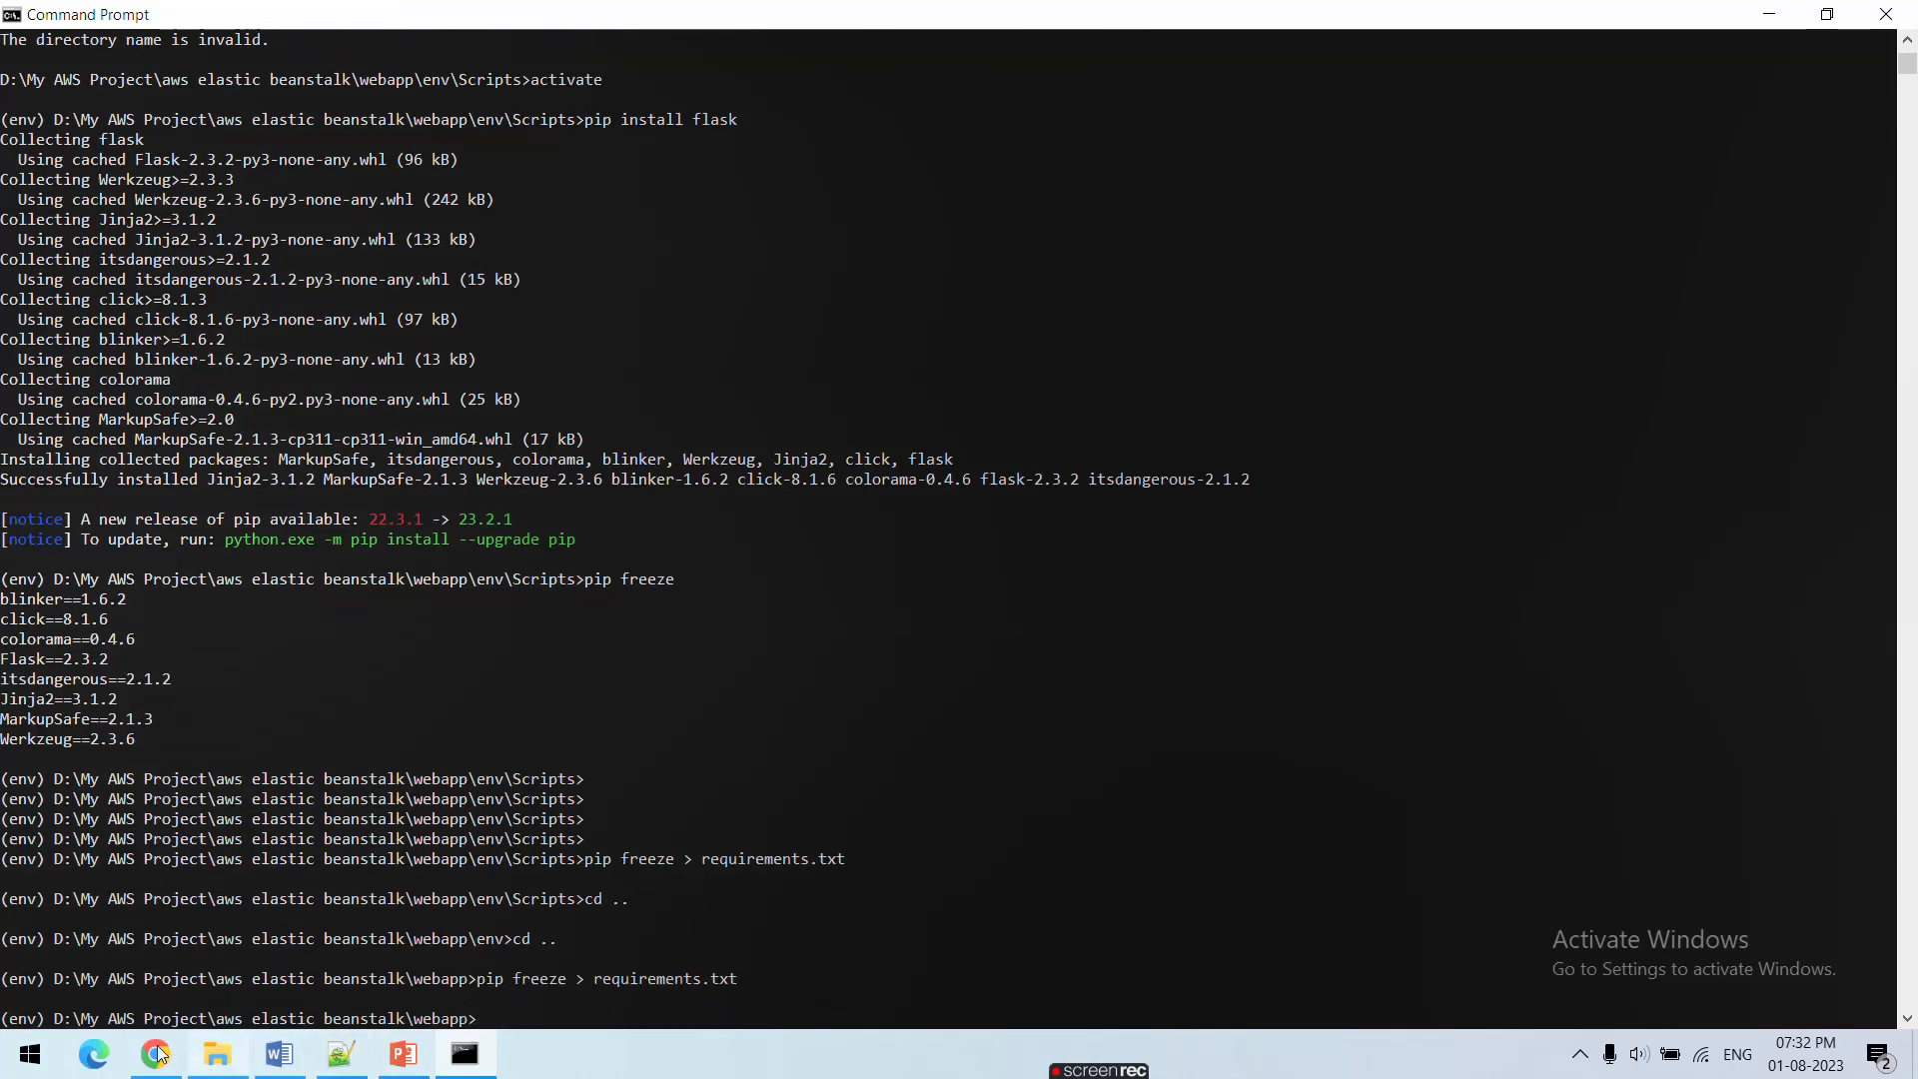
Open the requirements file from the webapp folder in Notepad, check its Flask entry, and close it
click(218, 1055)
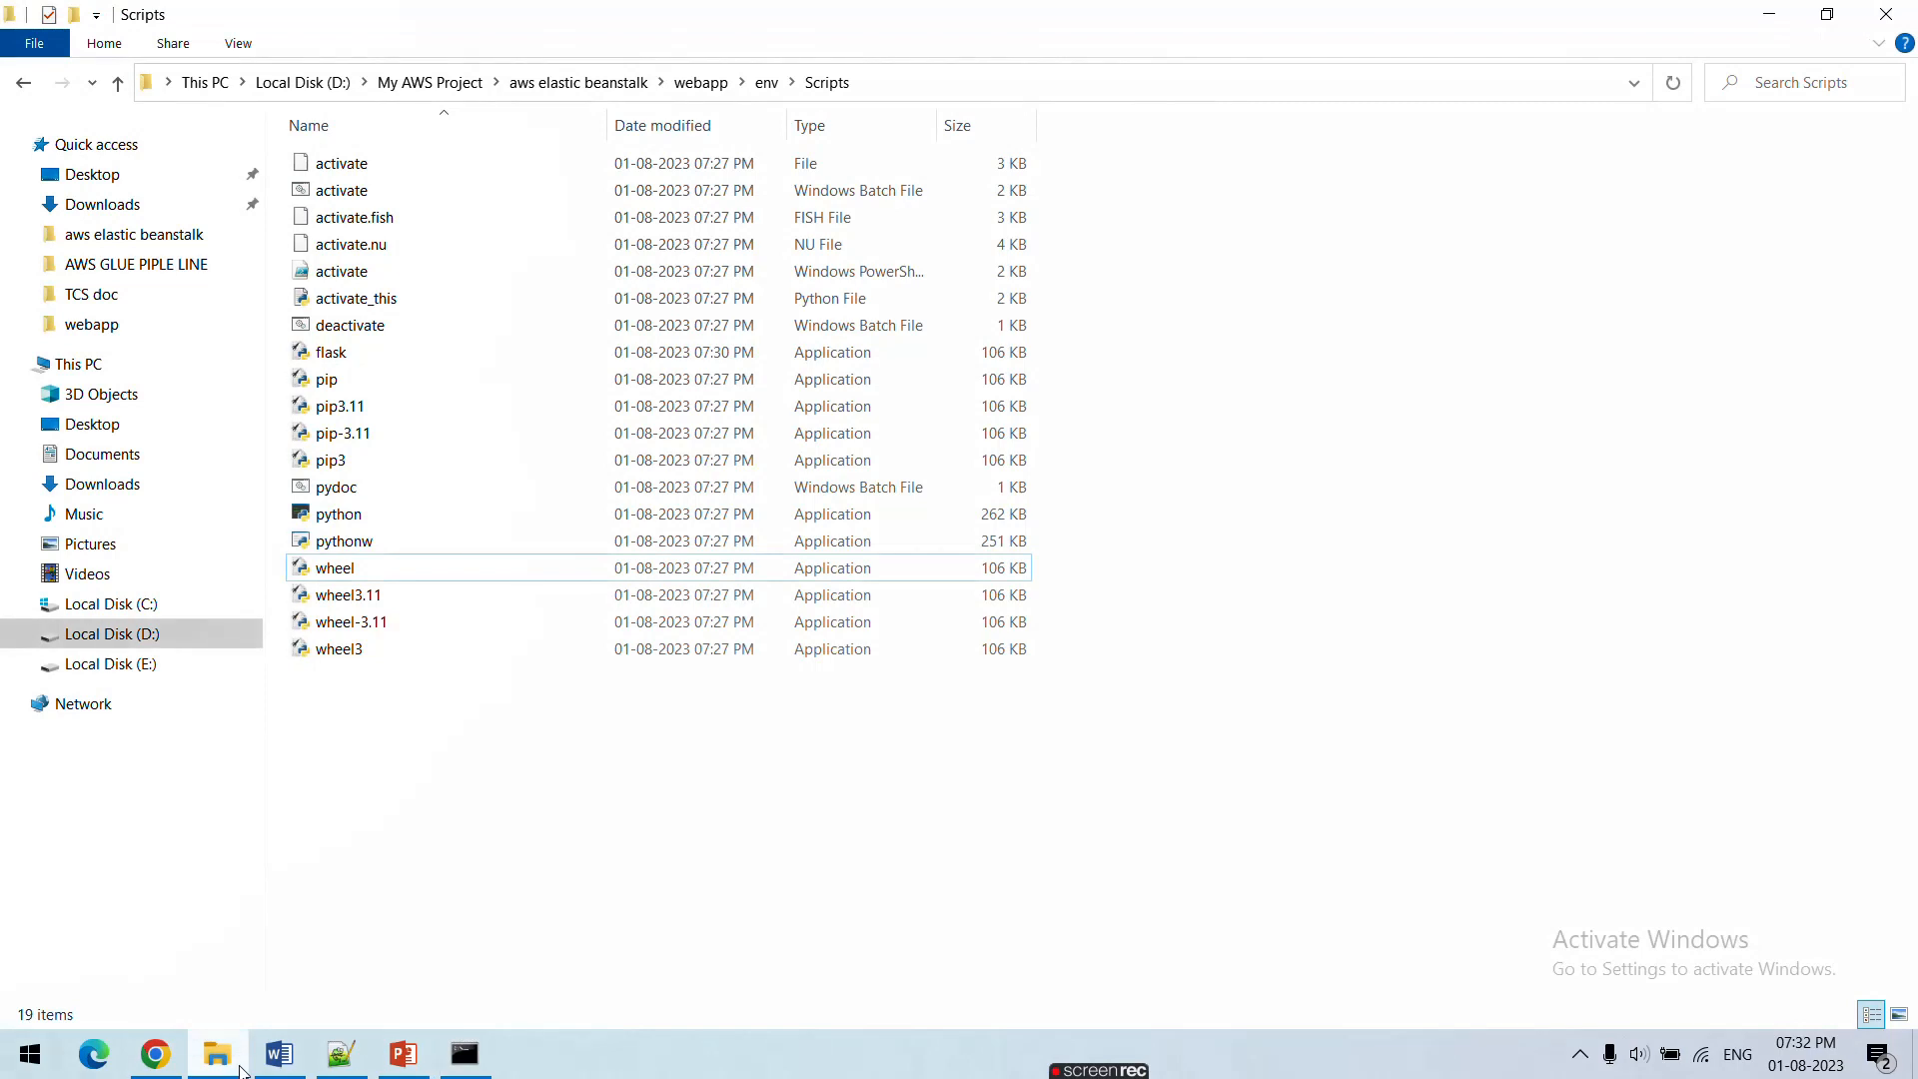
click(696, 82)
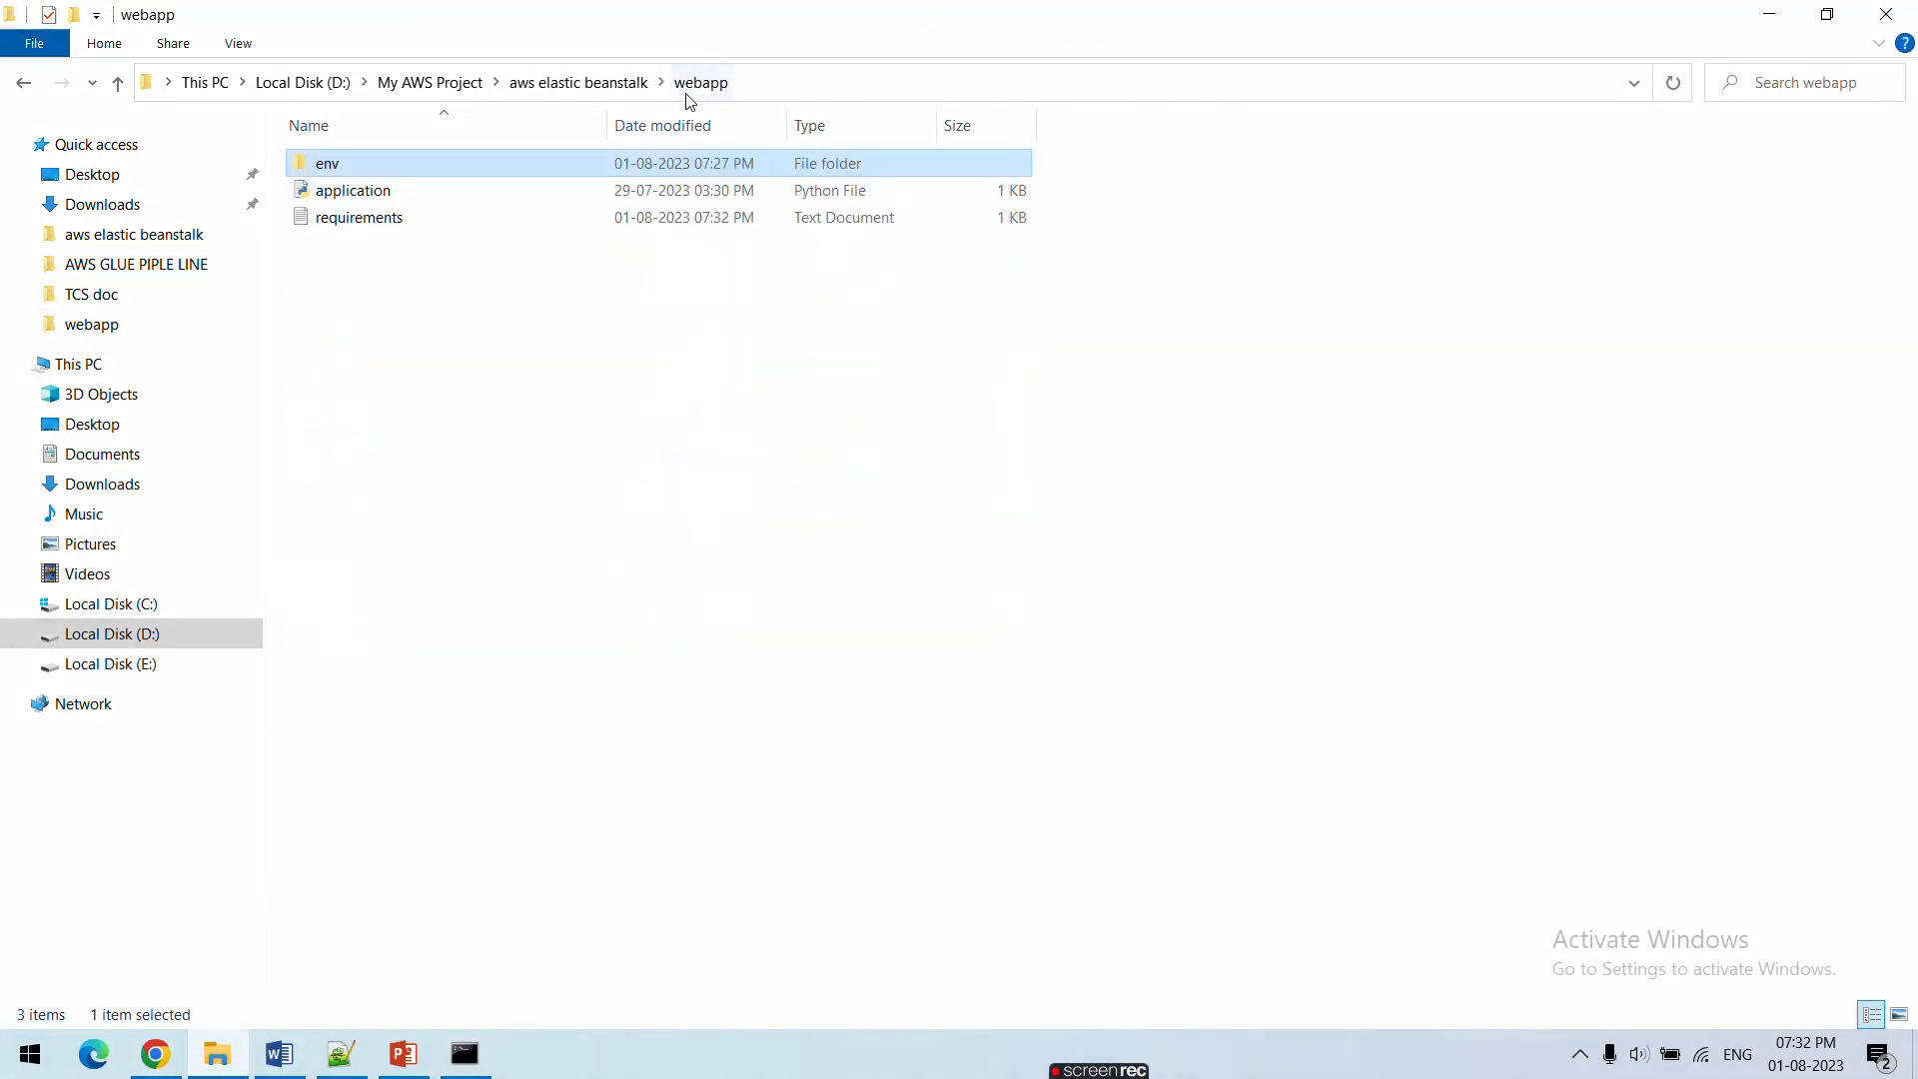
double_click(429, 227)
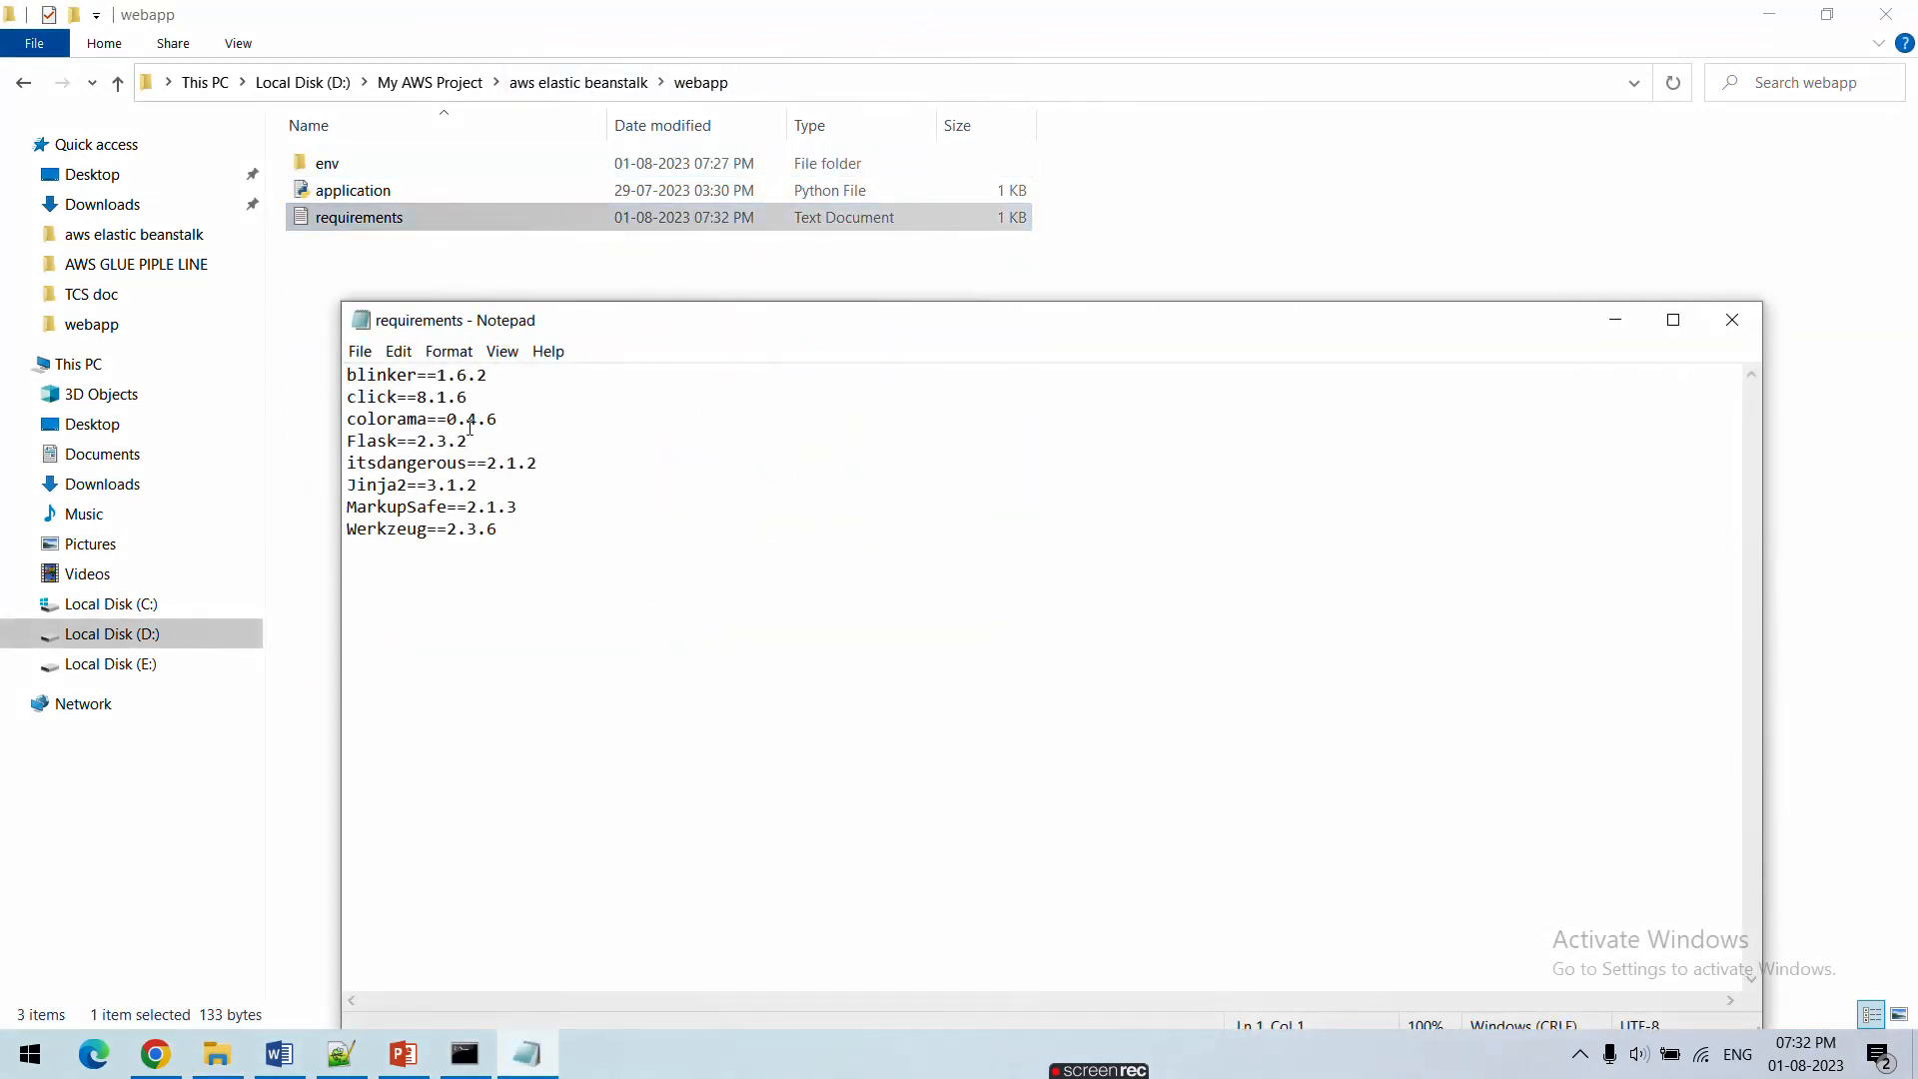
double_click(381, 442)
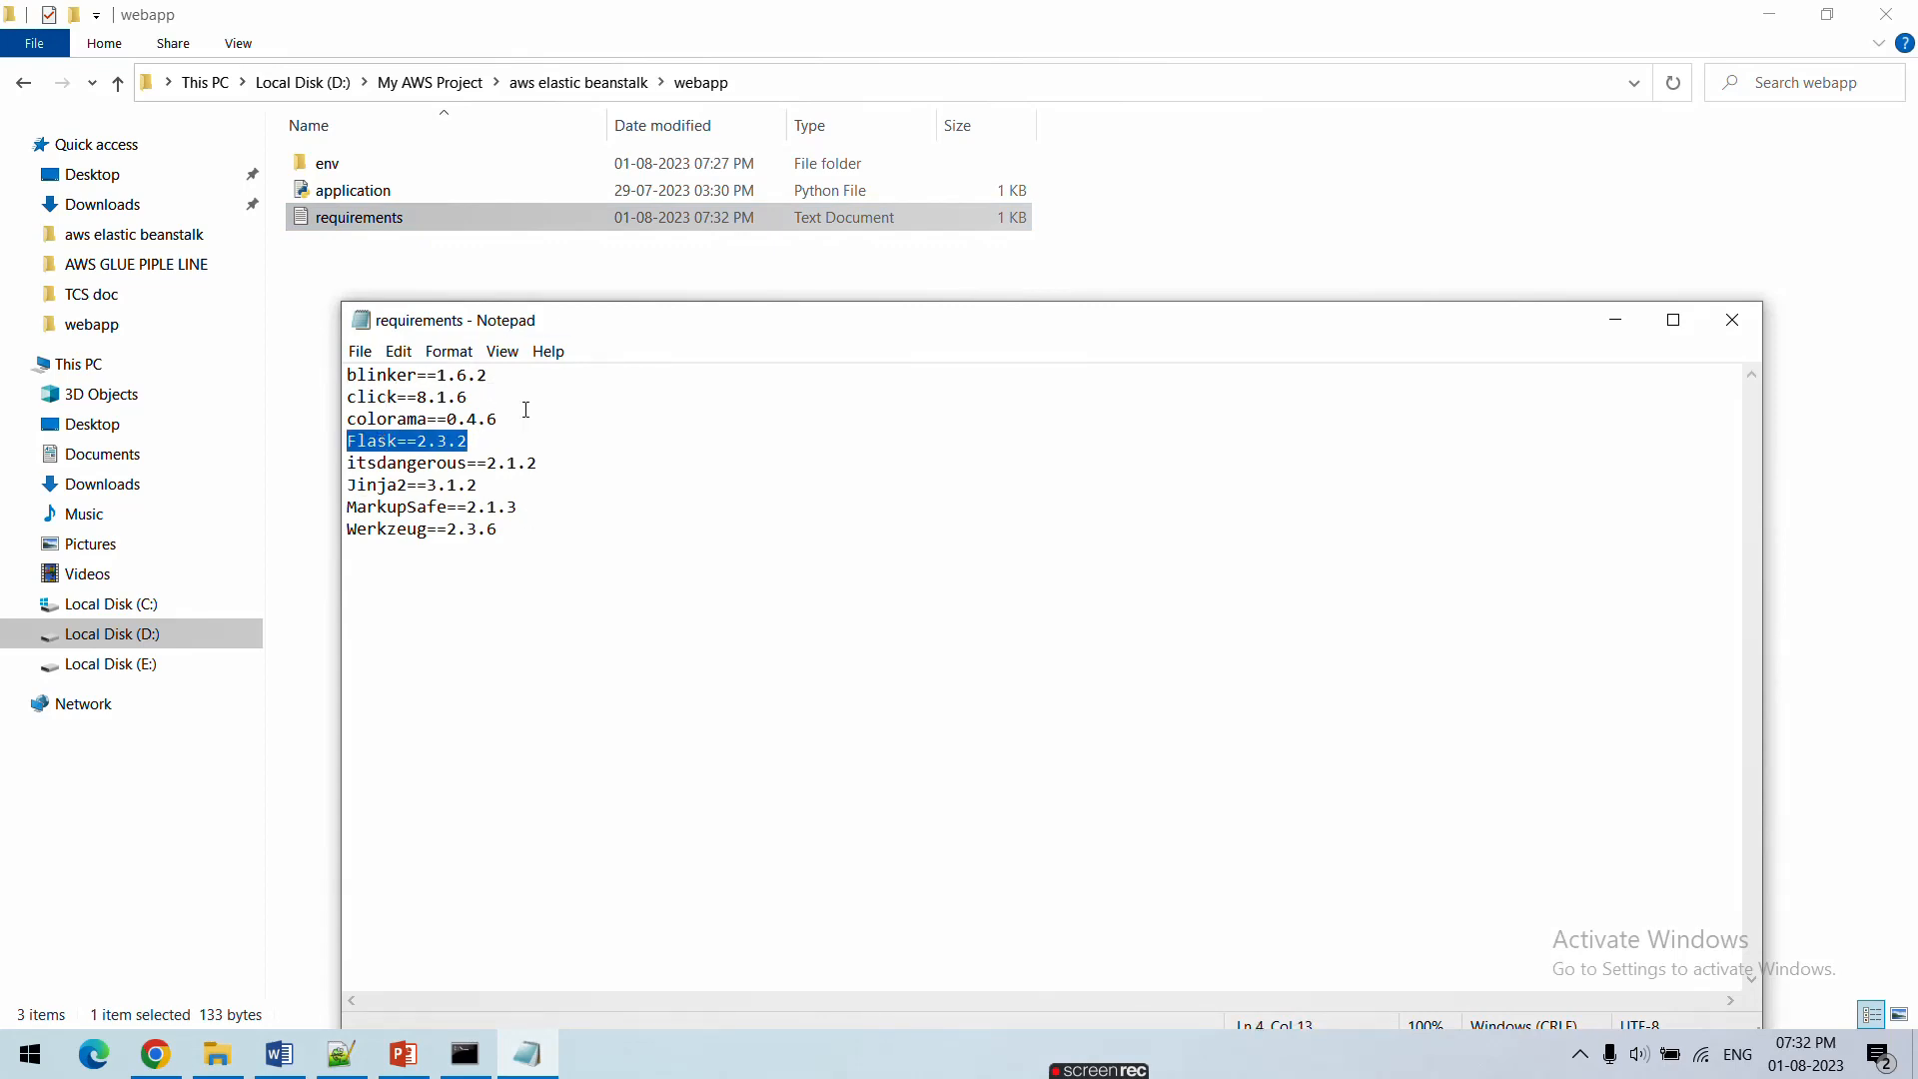
click(1733, 320)
click(351, 320)
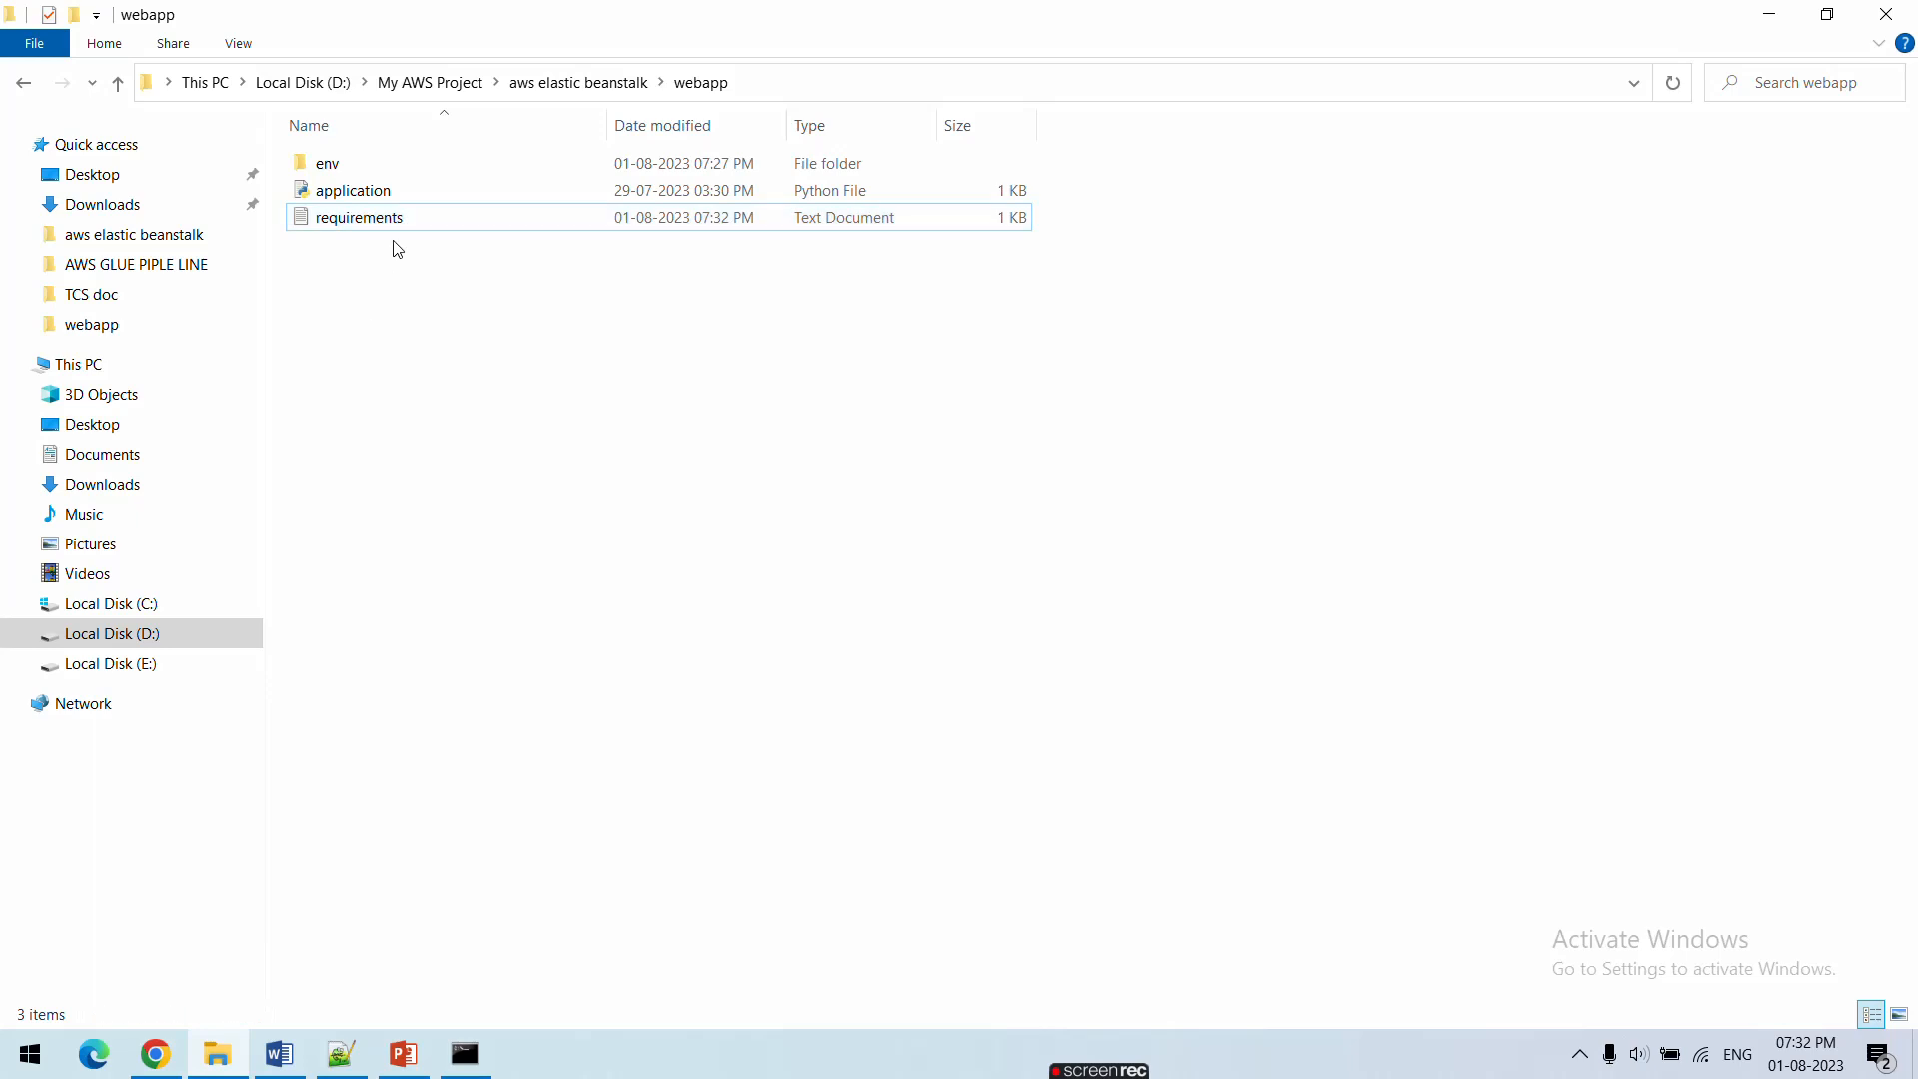
Compress the env folder, application file and requirements file in webapp together into a zipped folder
drag(397, 250, 368, 166)
right_click(367, 166)
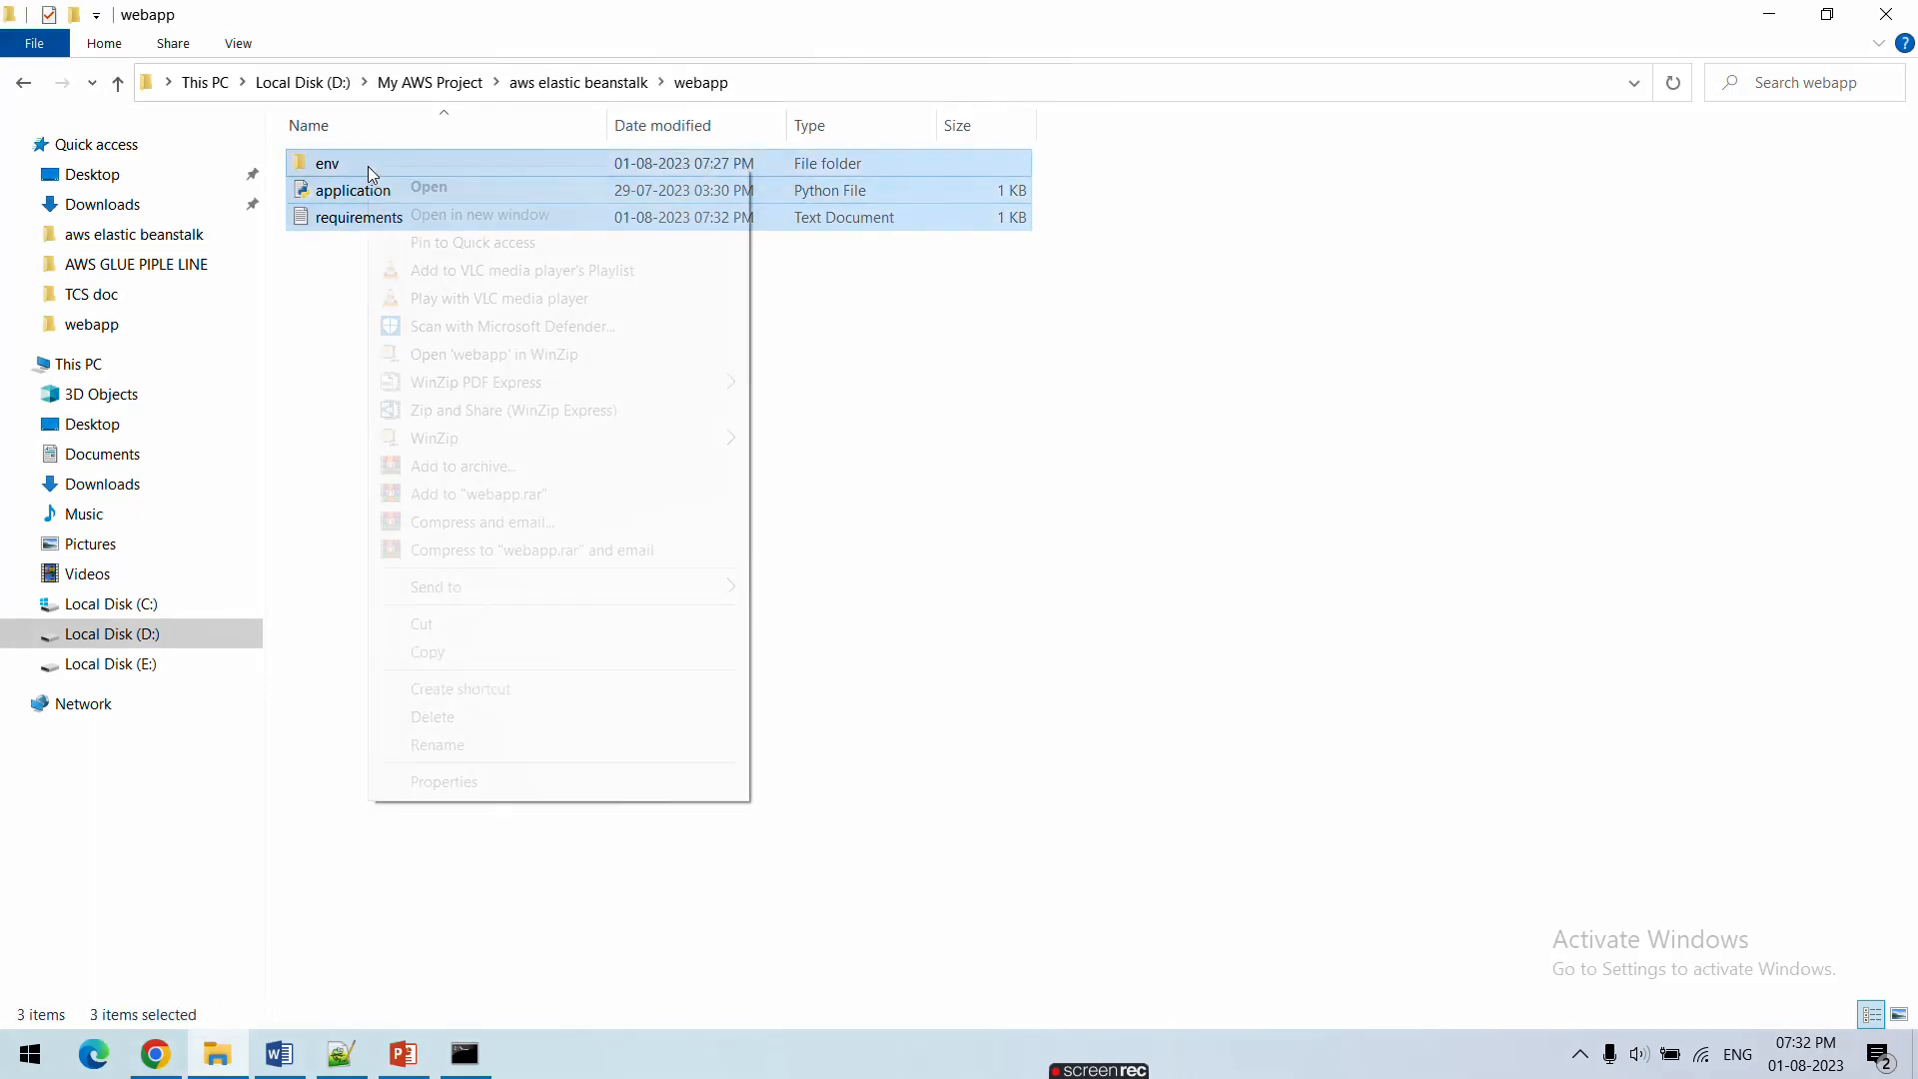
mouse_move(519, 580)
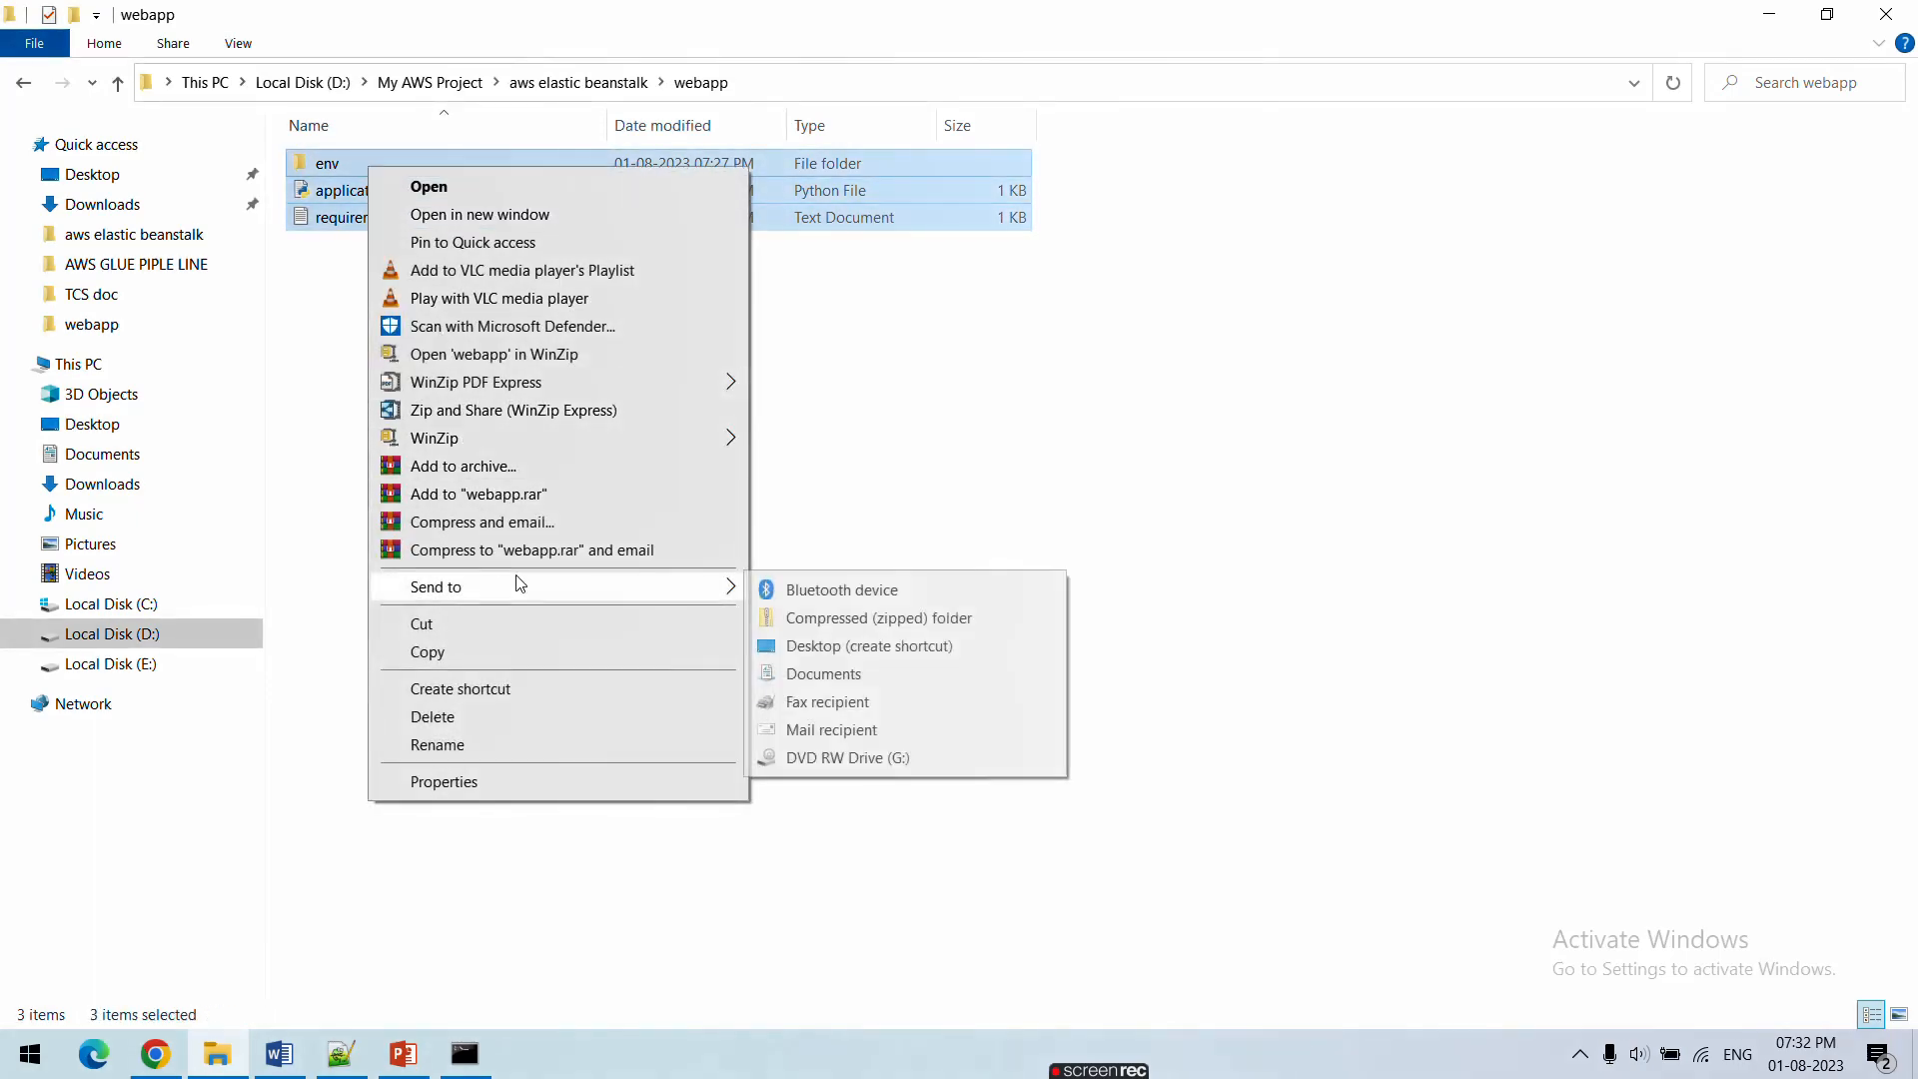
click(857, 622)
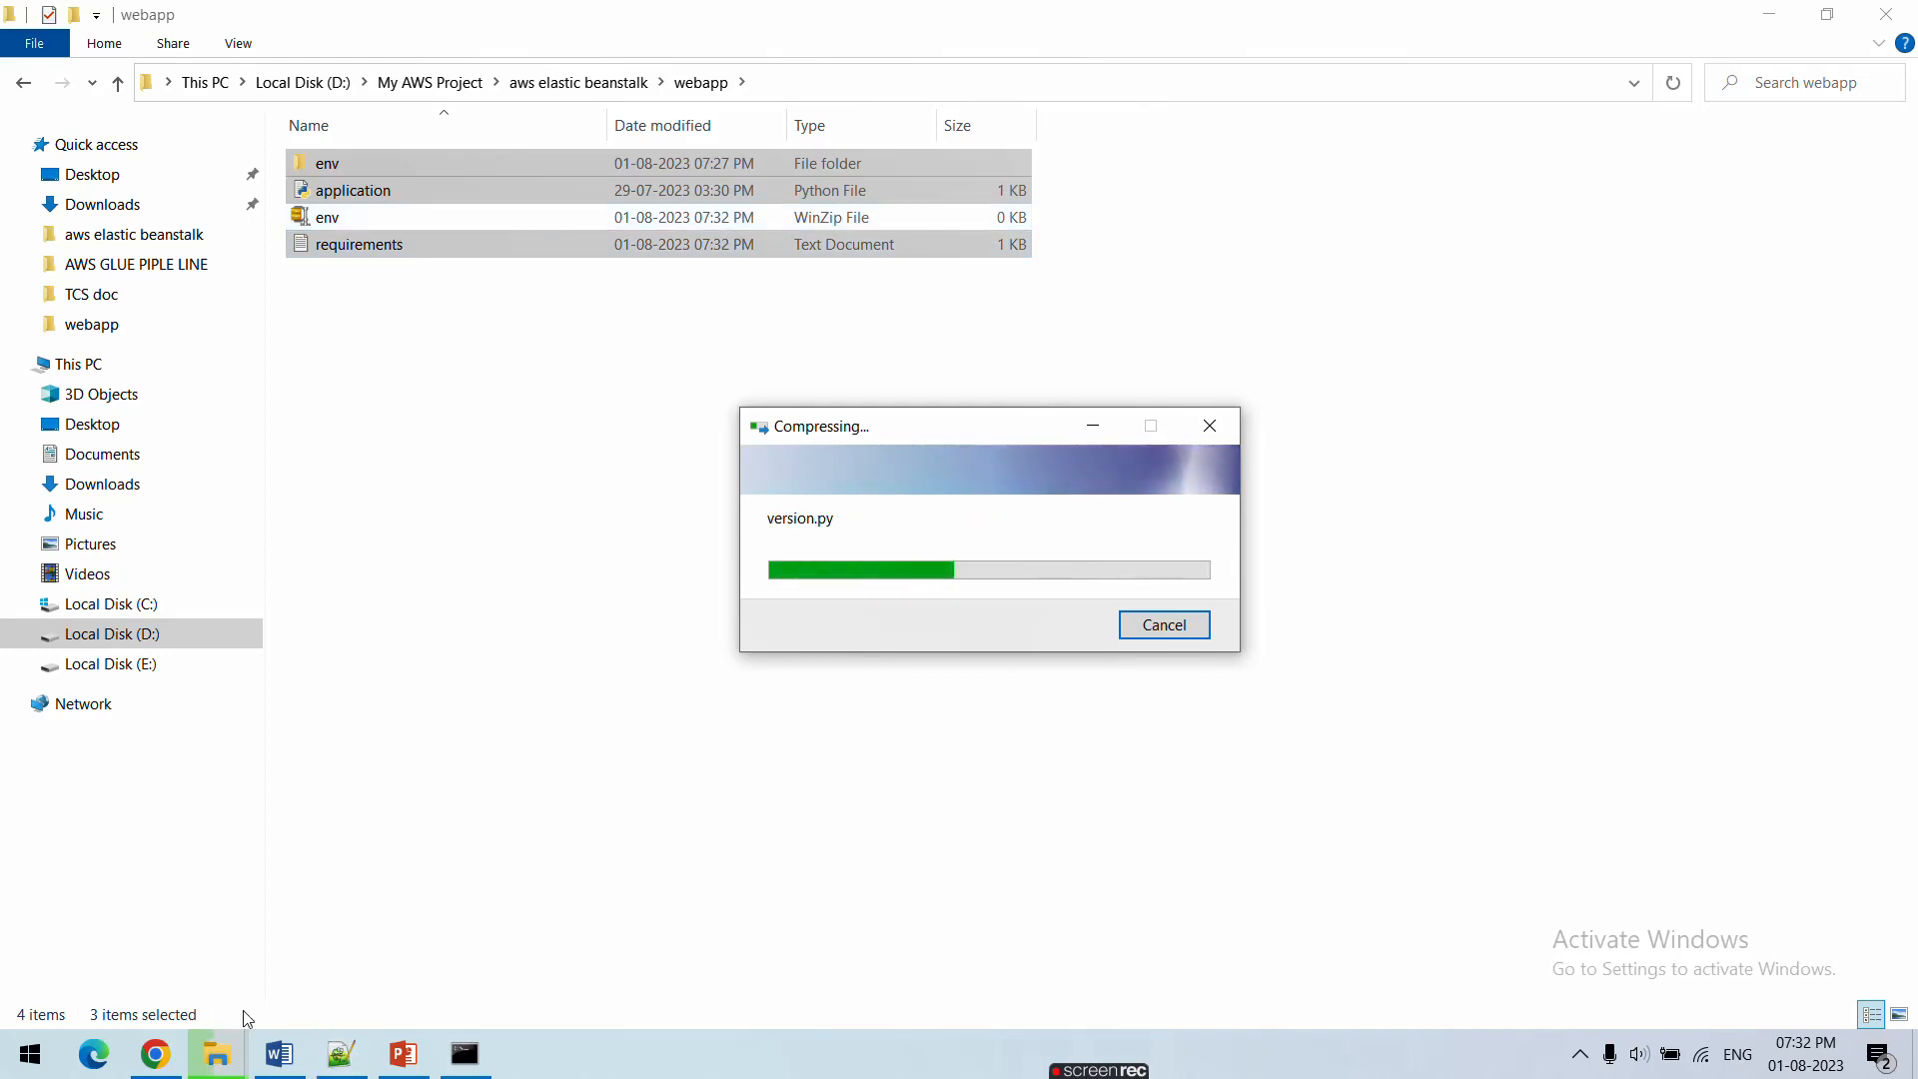
Look over the EC2 key pairs and elasticbeanstalk_myec2role pages in Chrome, and dismiss the launch notification on the Myapp-env page
click(158, 1057)
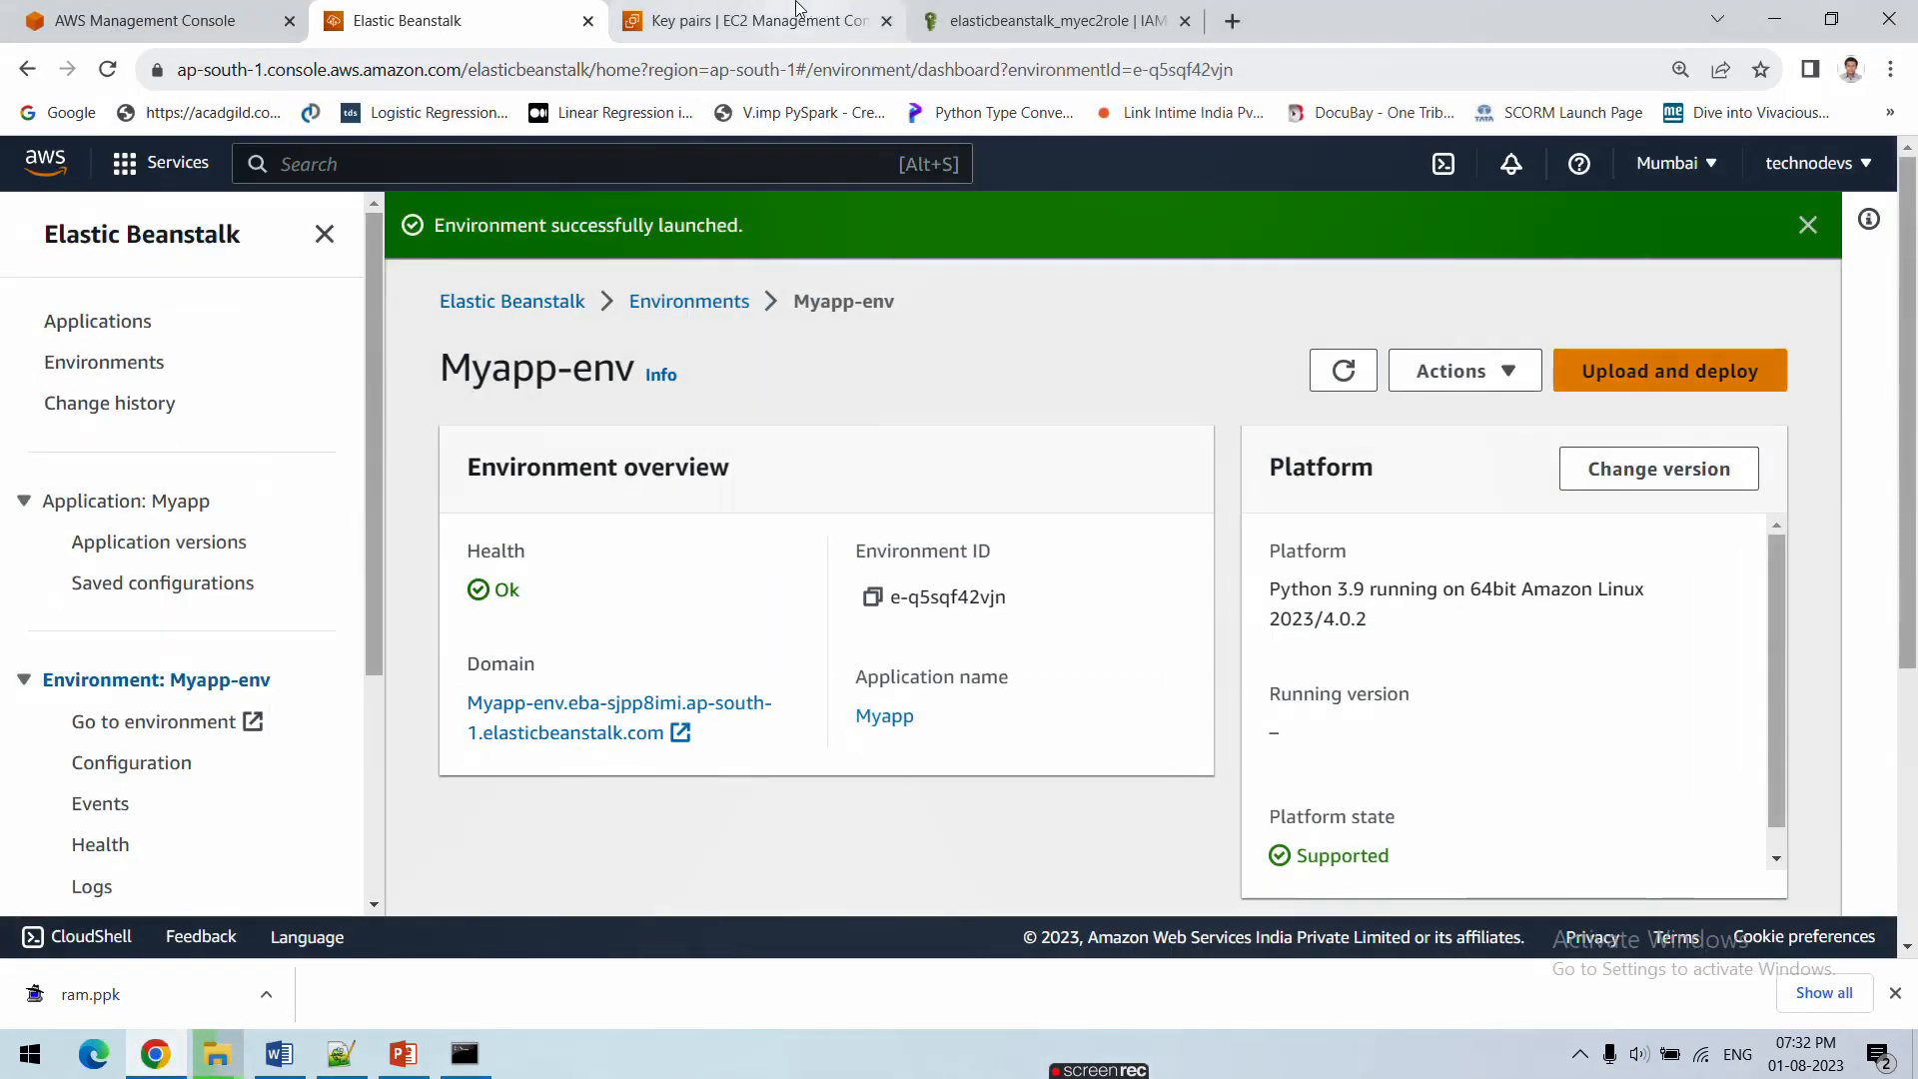
click(798, 12)
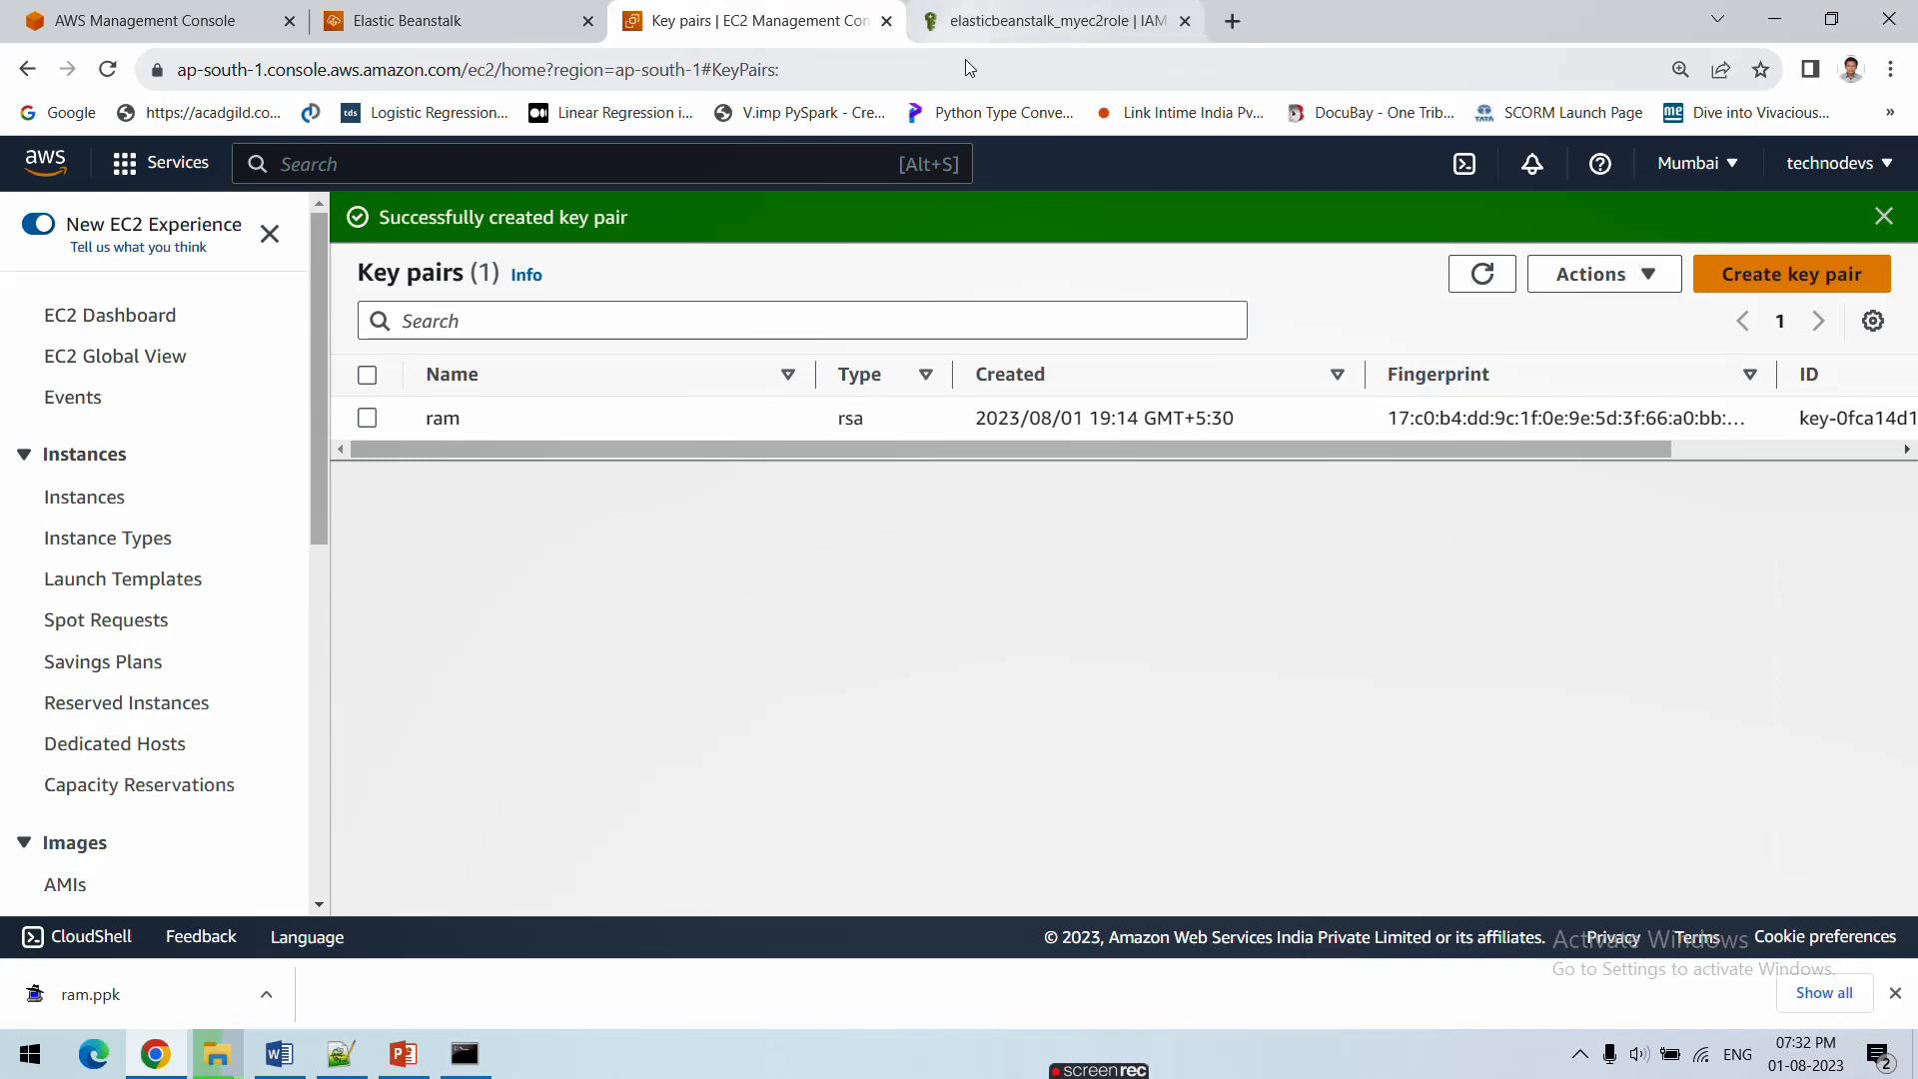
click(1057, 20)
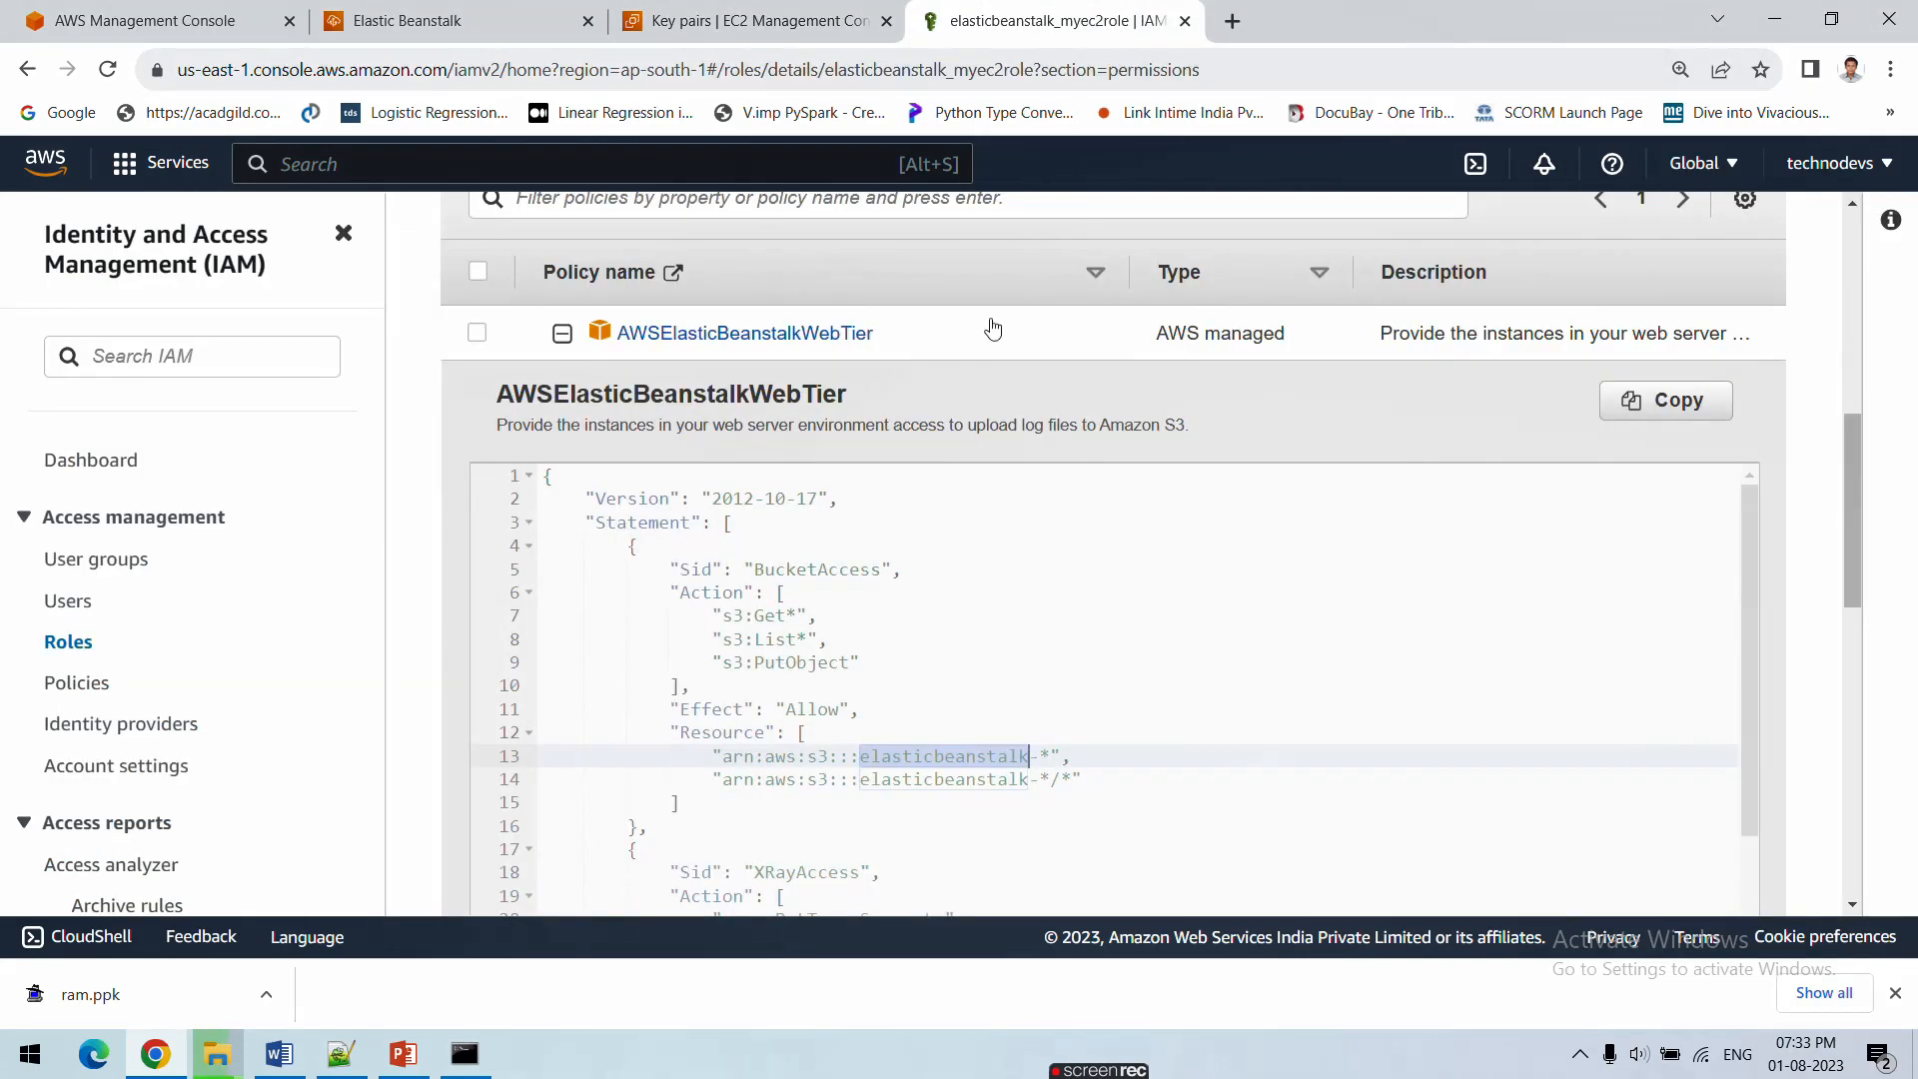
scroll(974, 279, up, 4)
click(690, 20)
click(465, 20)
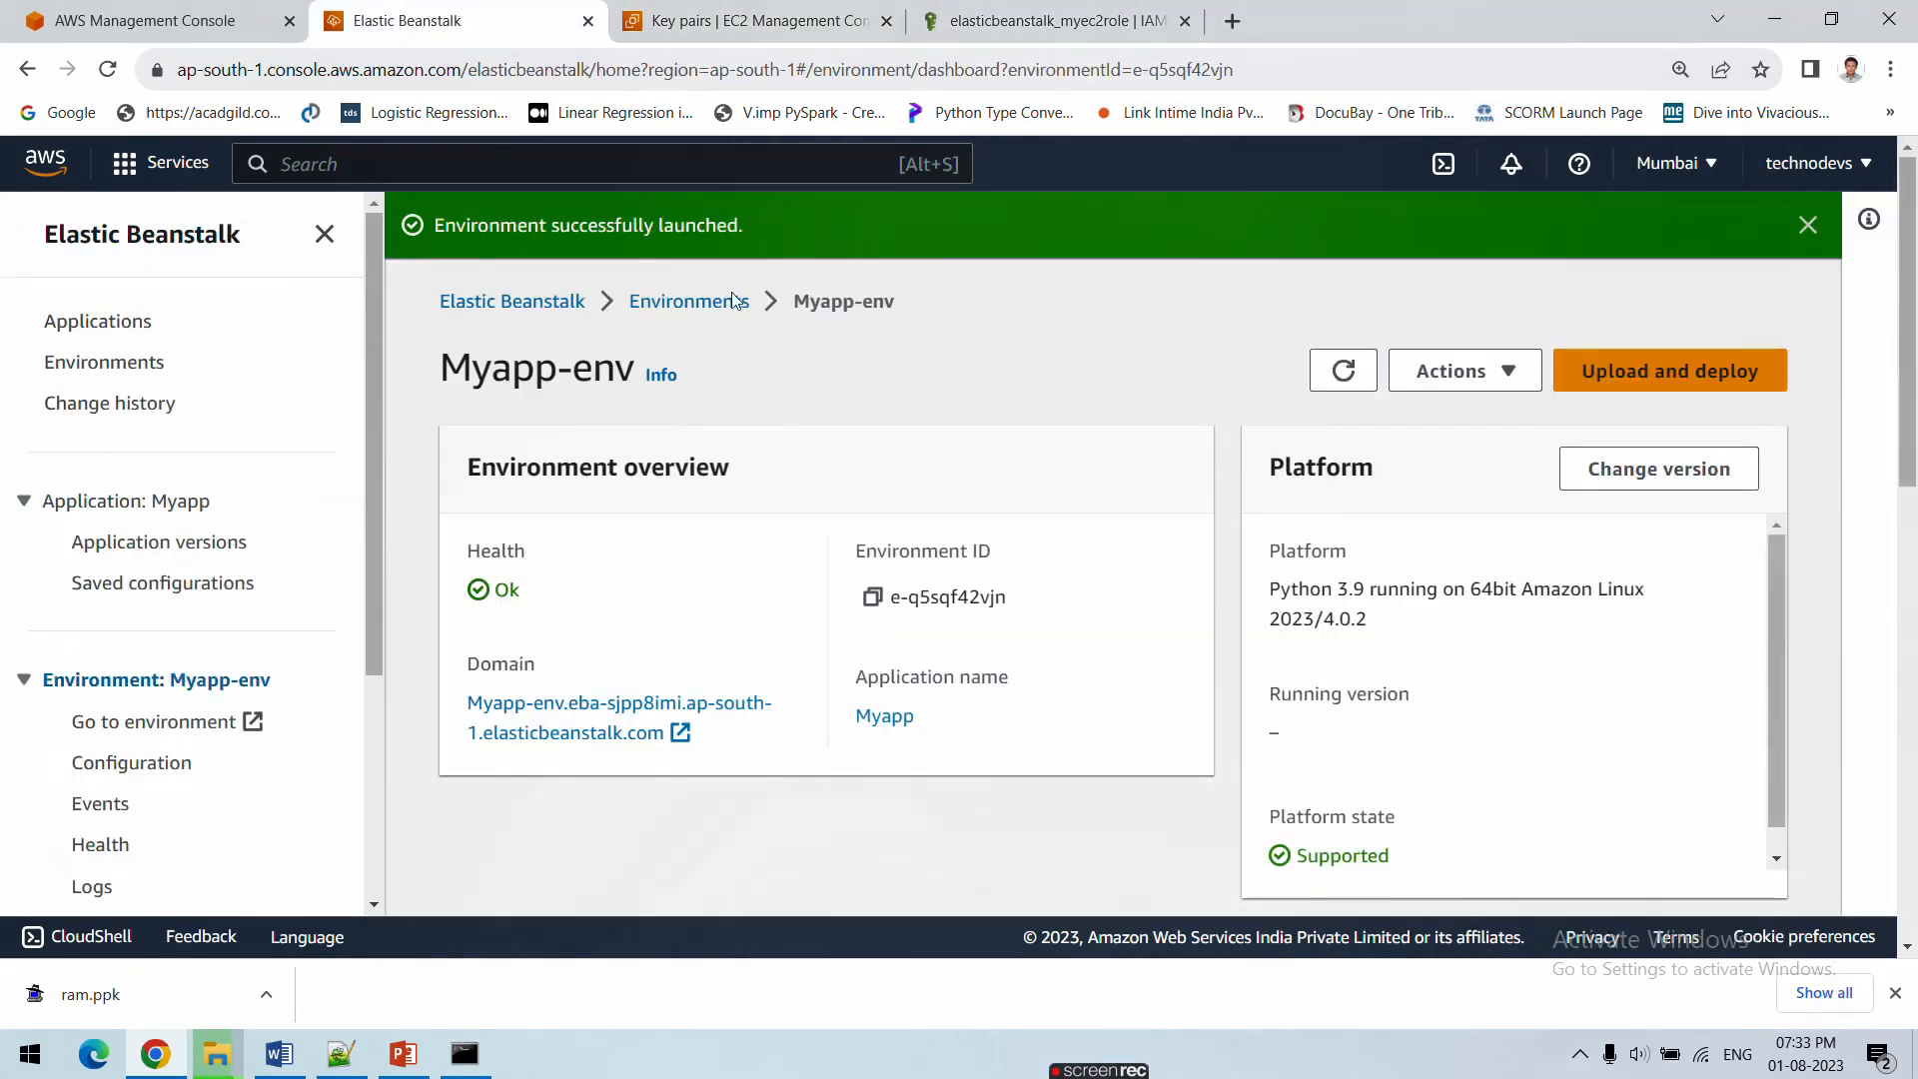
click(1808, 225)
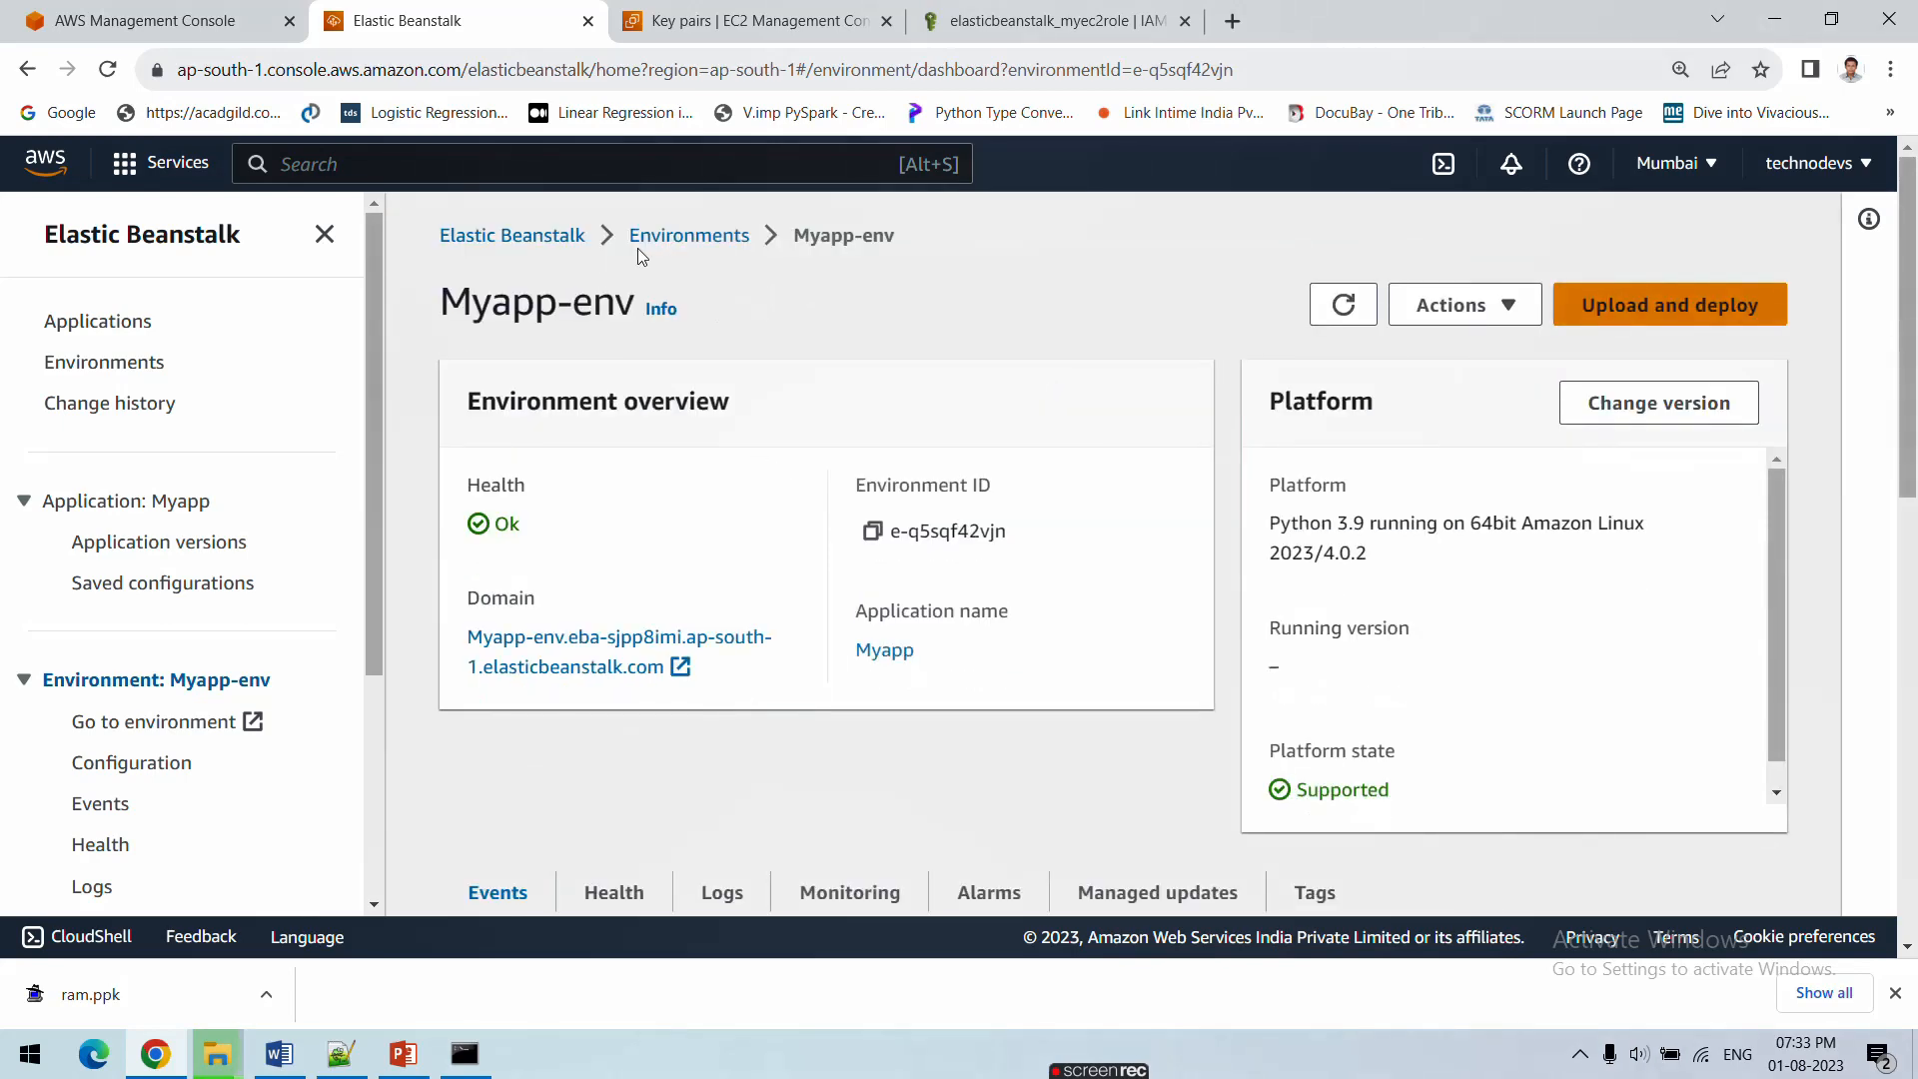
Switch to File Explorer and keep env as the name of the new zip archive in webapp
key(alt+Tab)
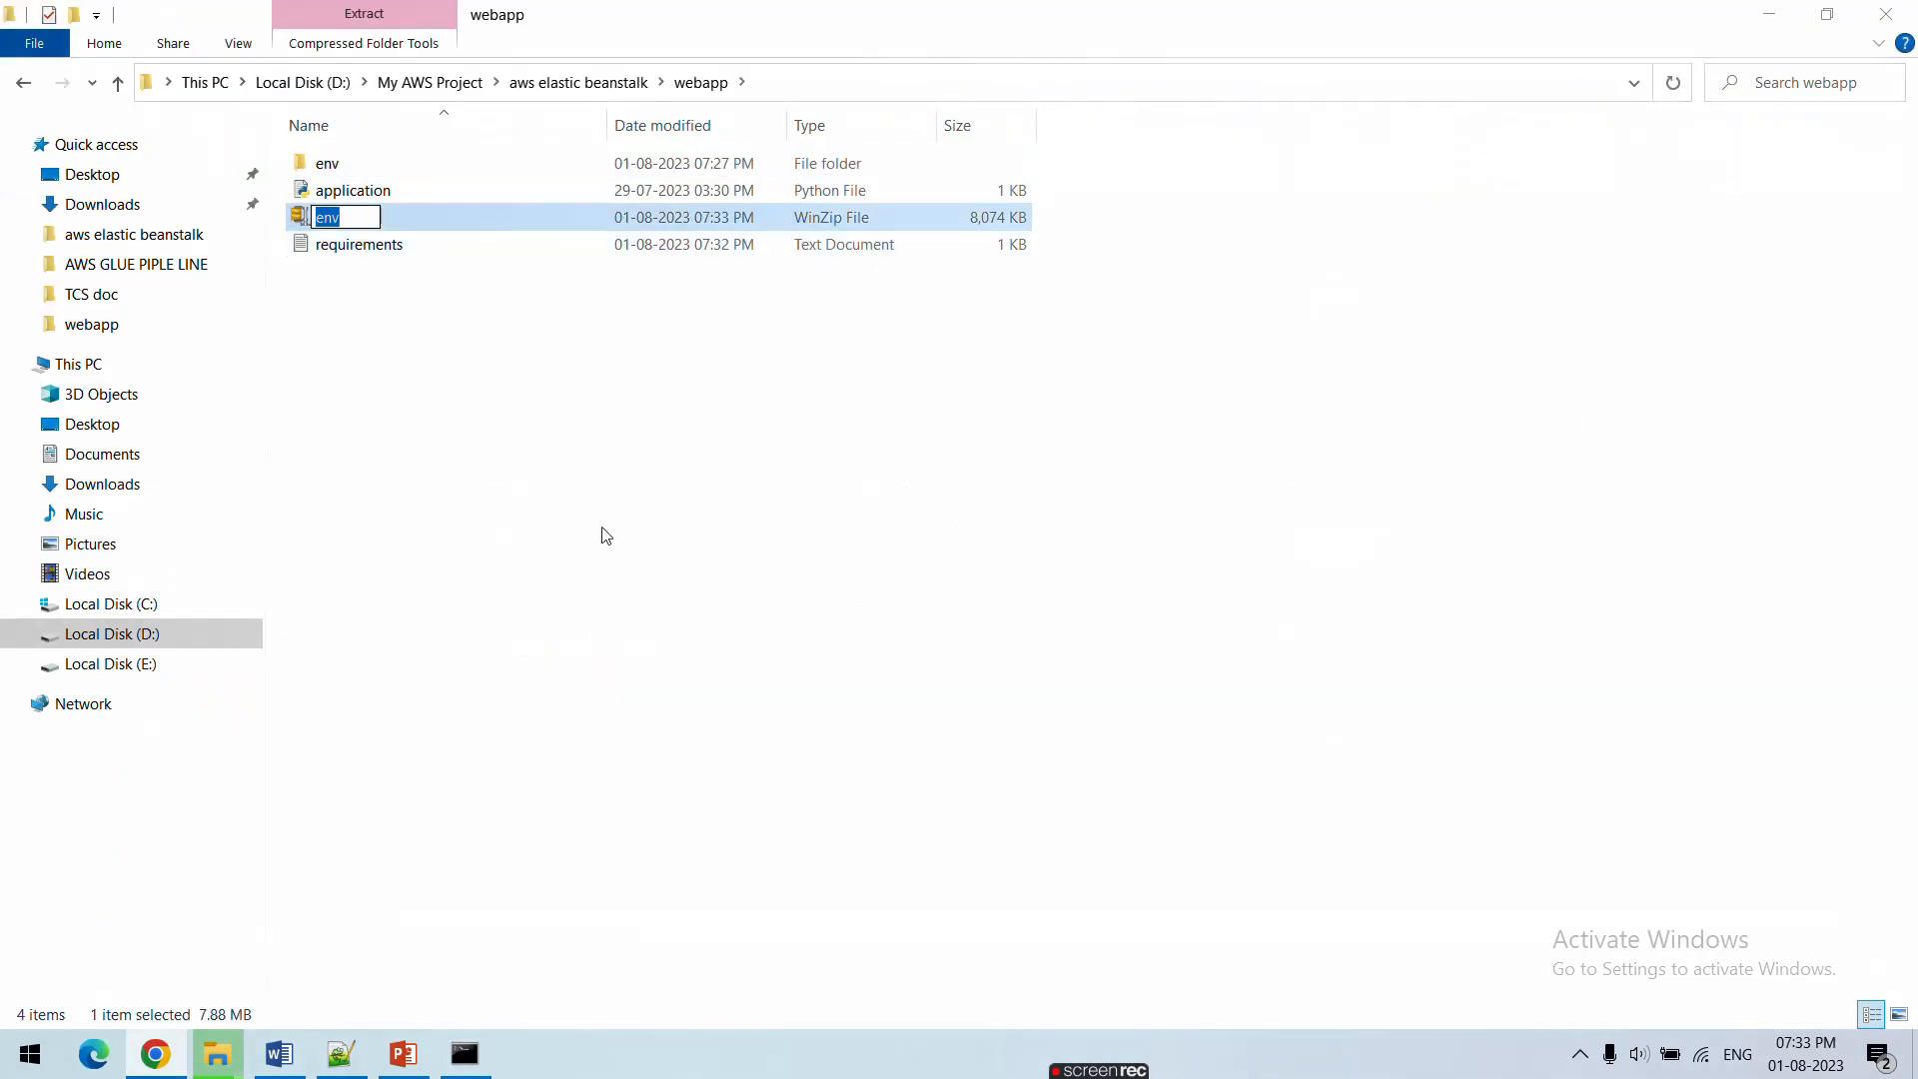
click(602, 542)
Return to the Myapp-env page in Chrome and open the environment's domain link to view its web page
click(1768, 14)
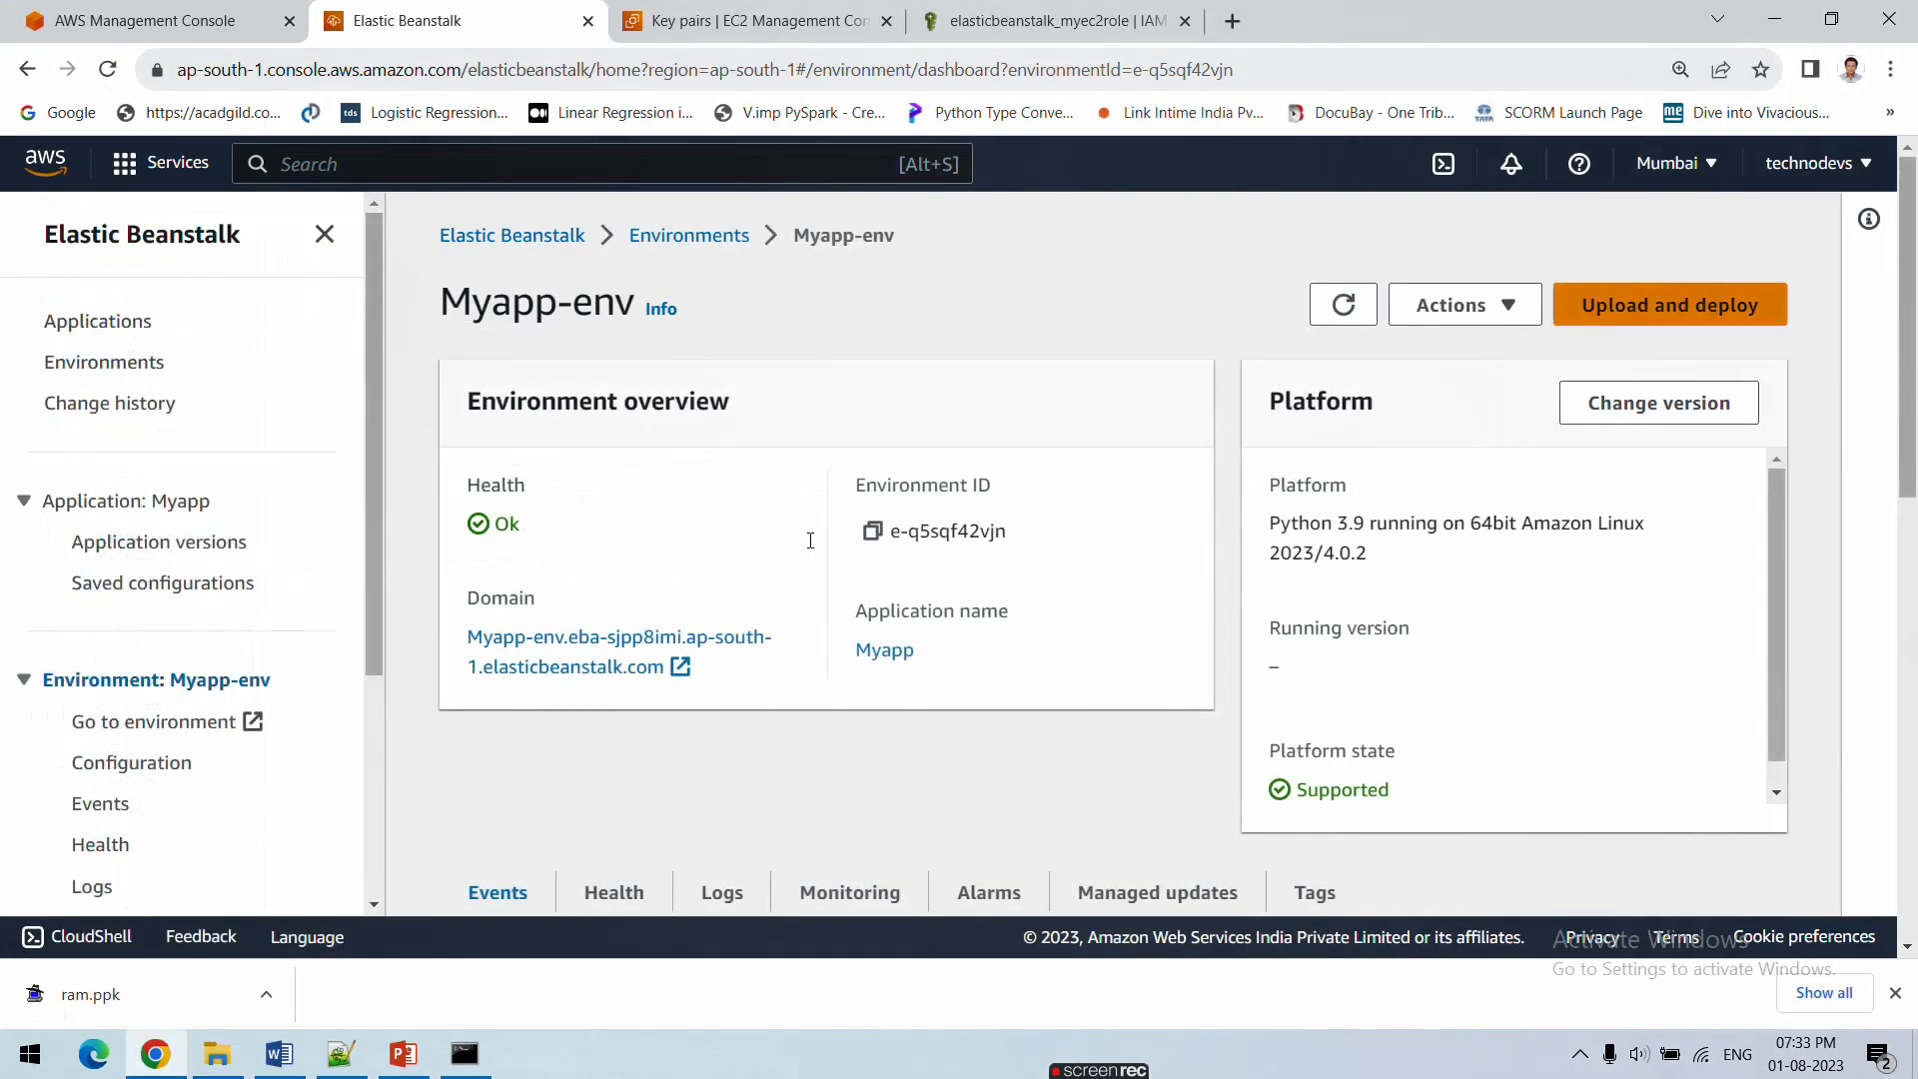
click(546, 652)
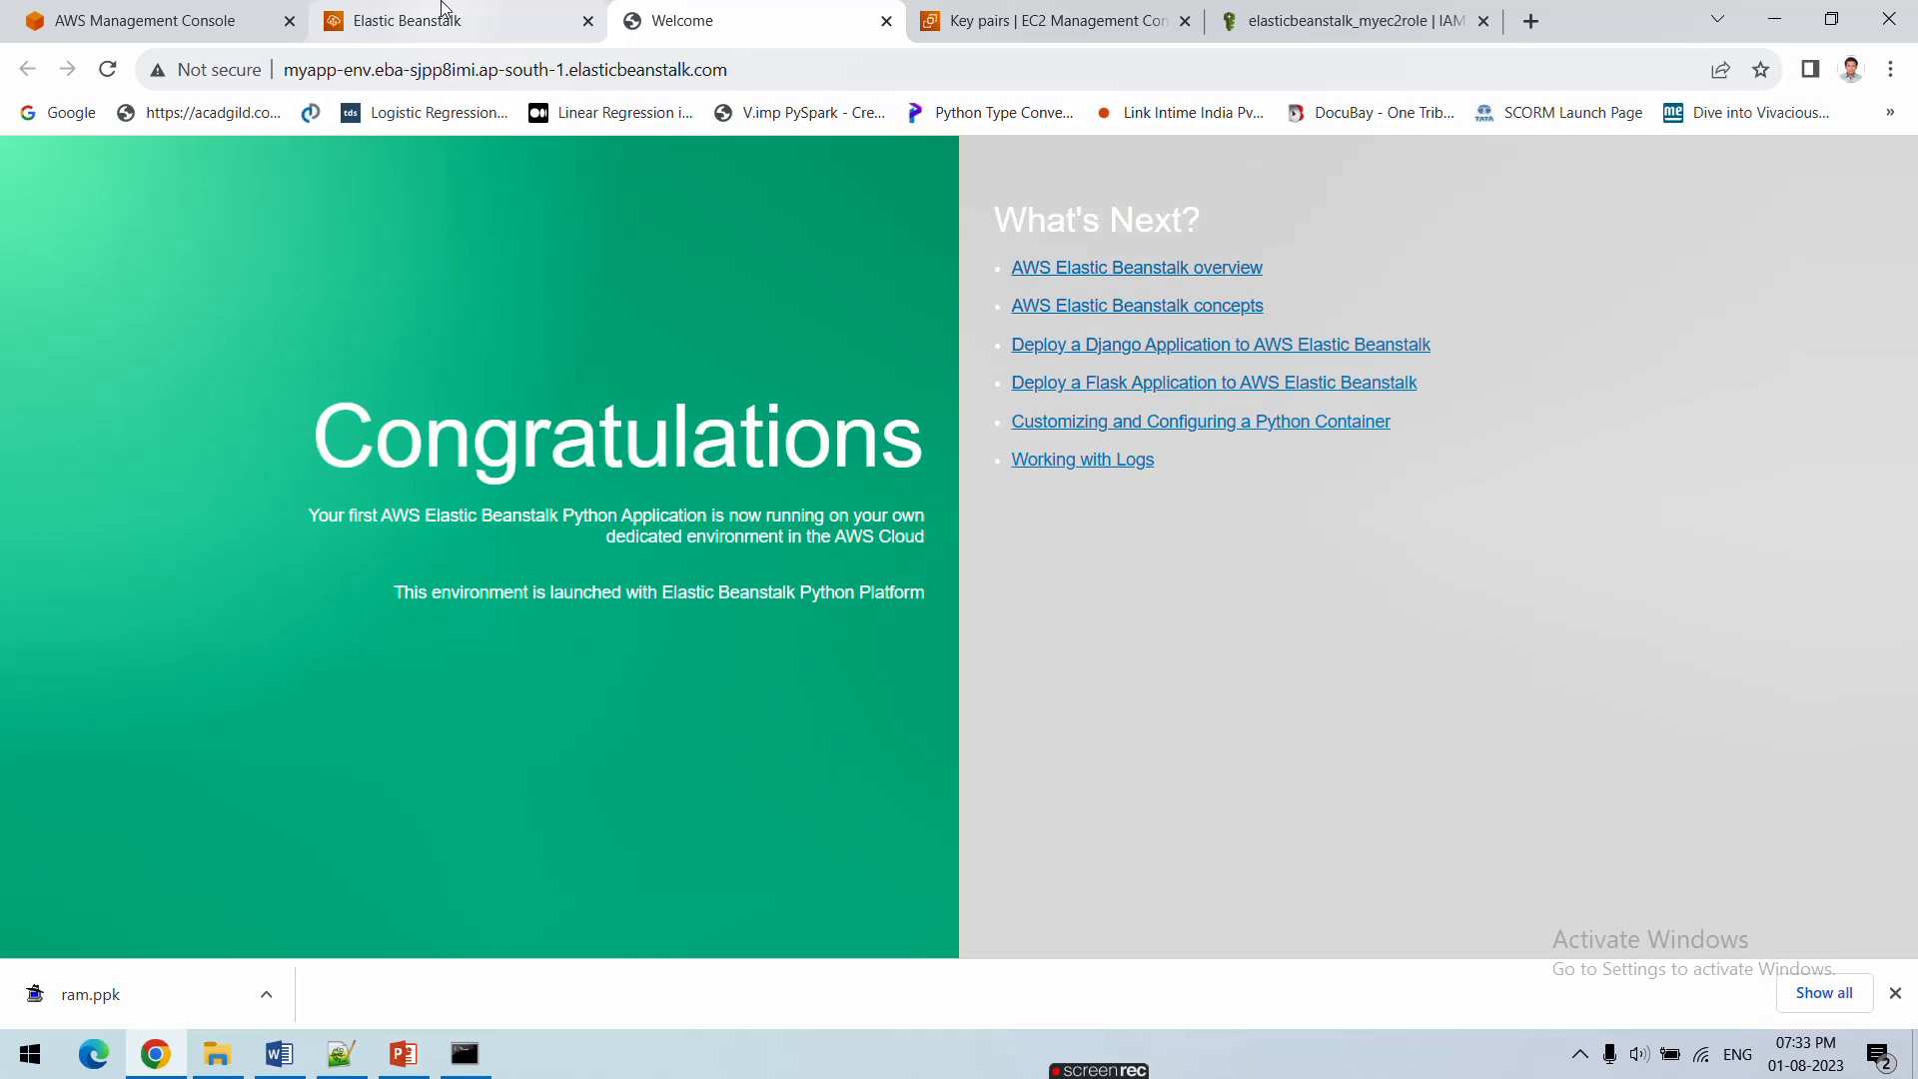
Return to the Elastic Beanstalk console and open the Myapp-env environment from the Applications list
mouse_move(443, 7)
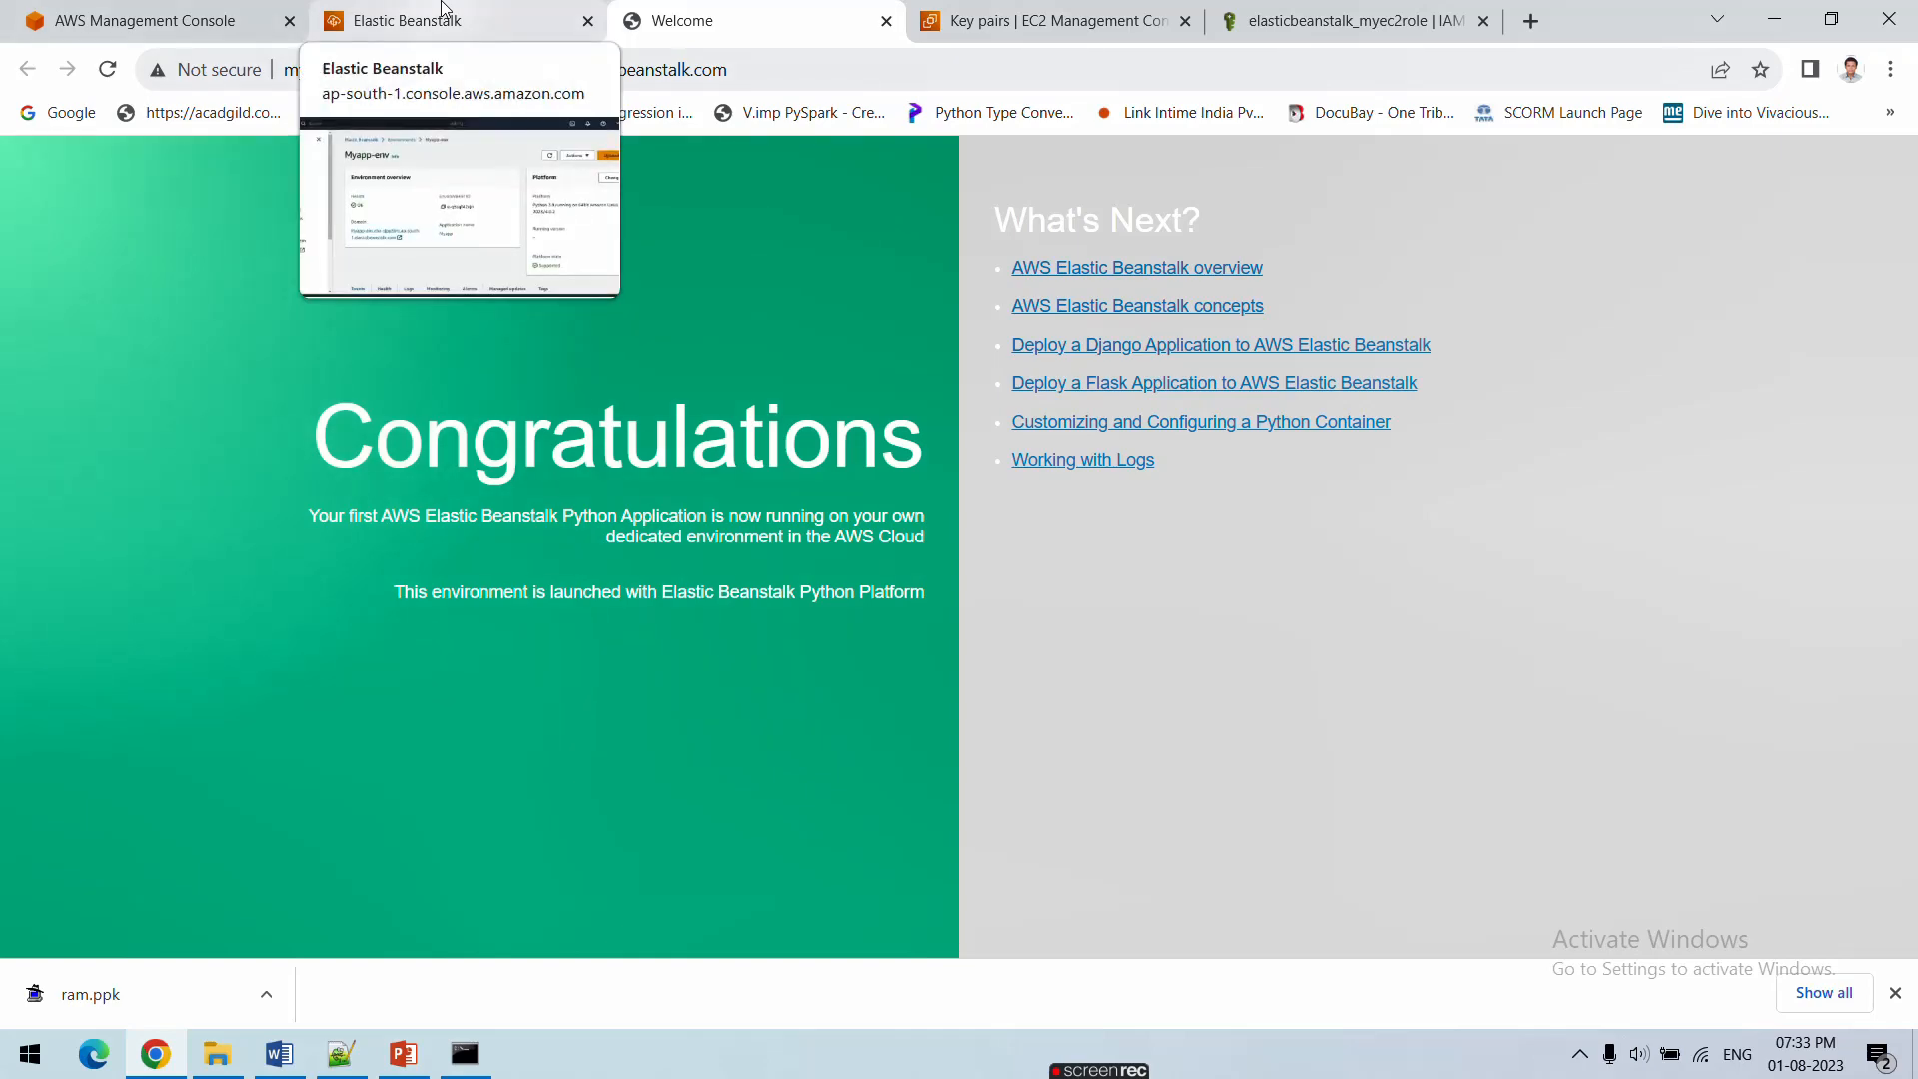
click(442, 7)
key(ctrl+plus)
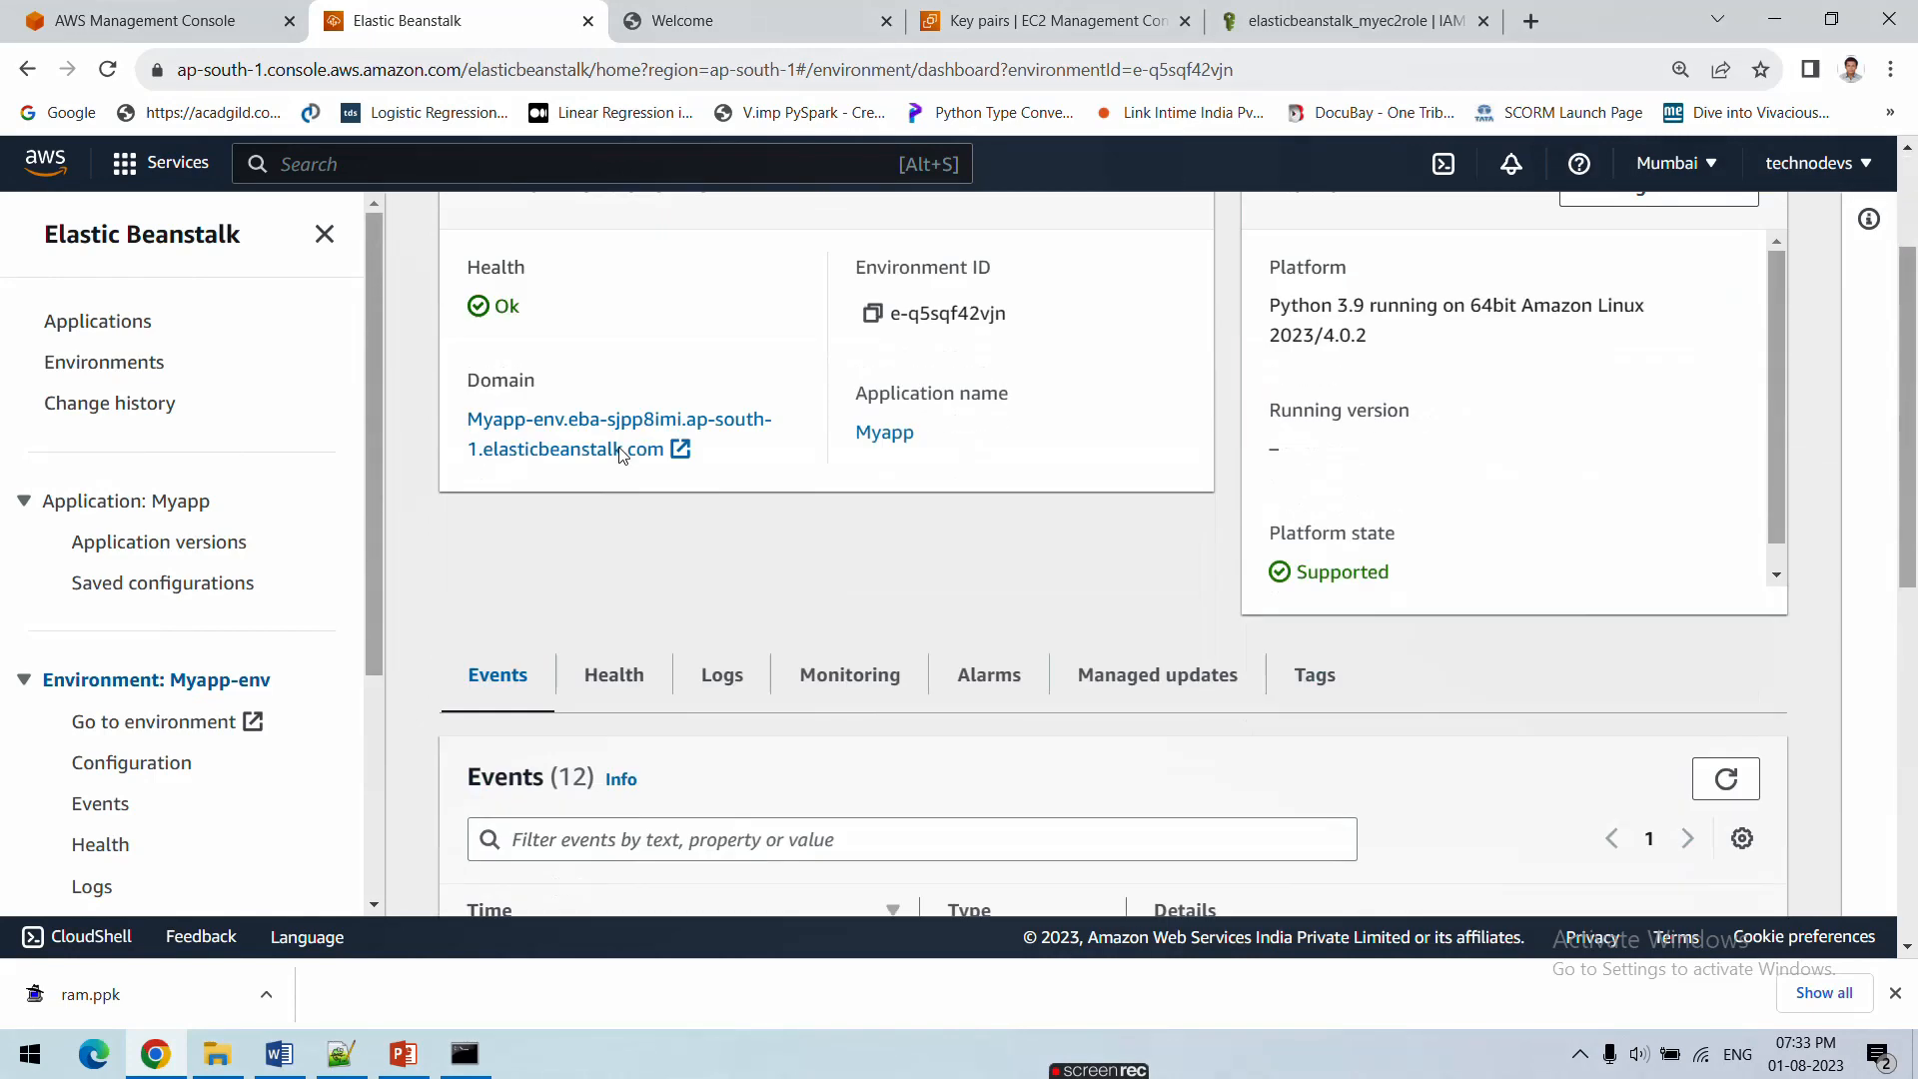
scroll(620, 454, down, 3)
scroll(620, 455, up, 5)
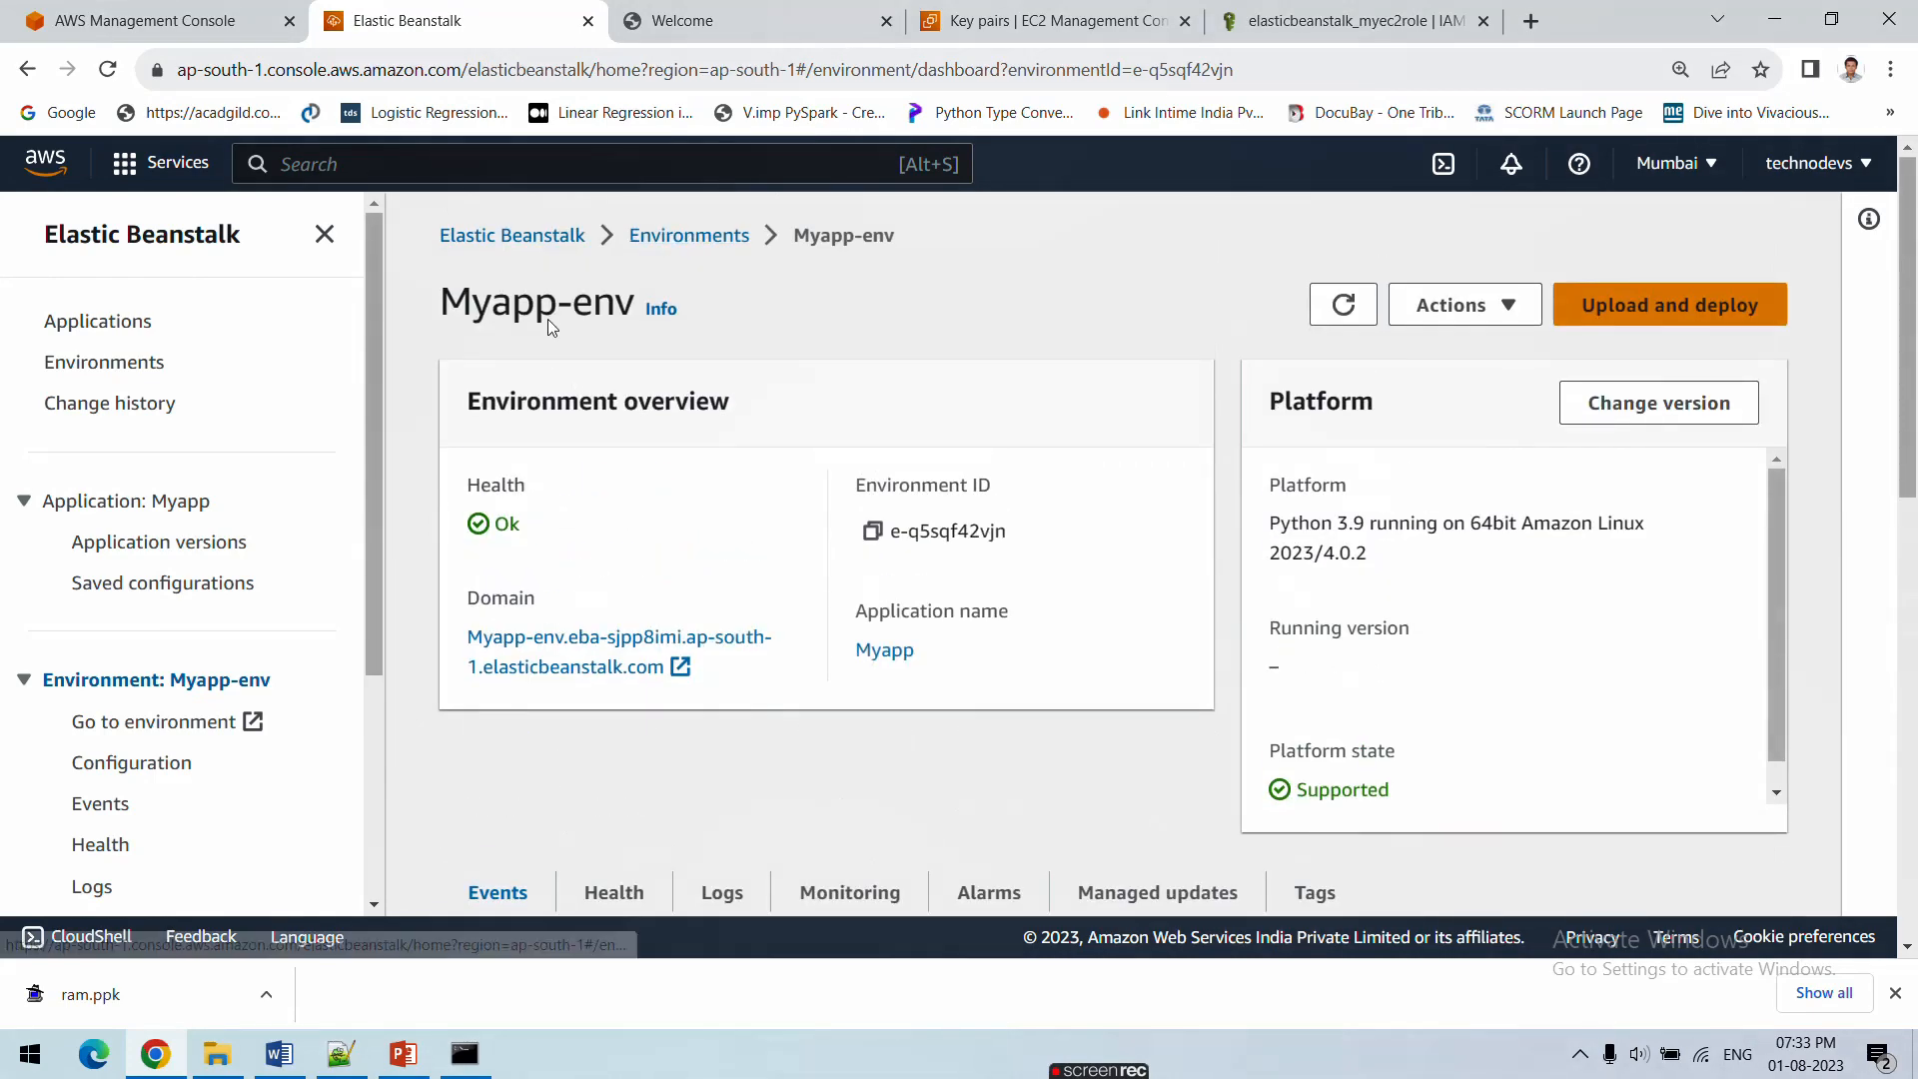
click(88, 334)
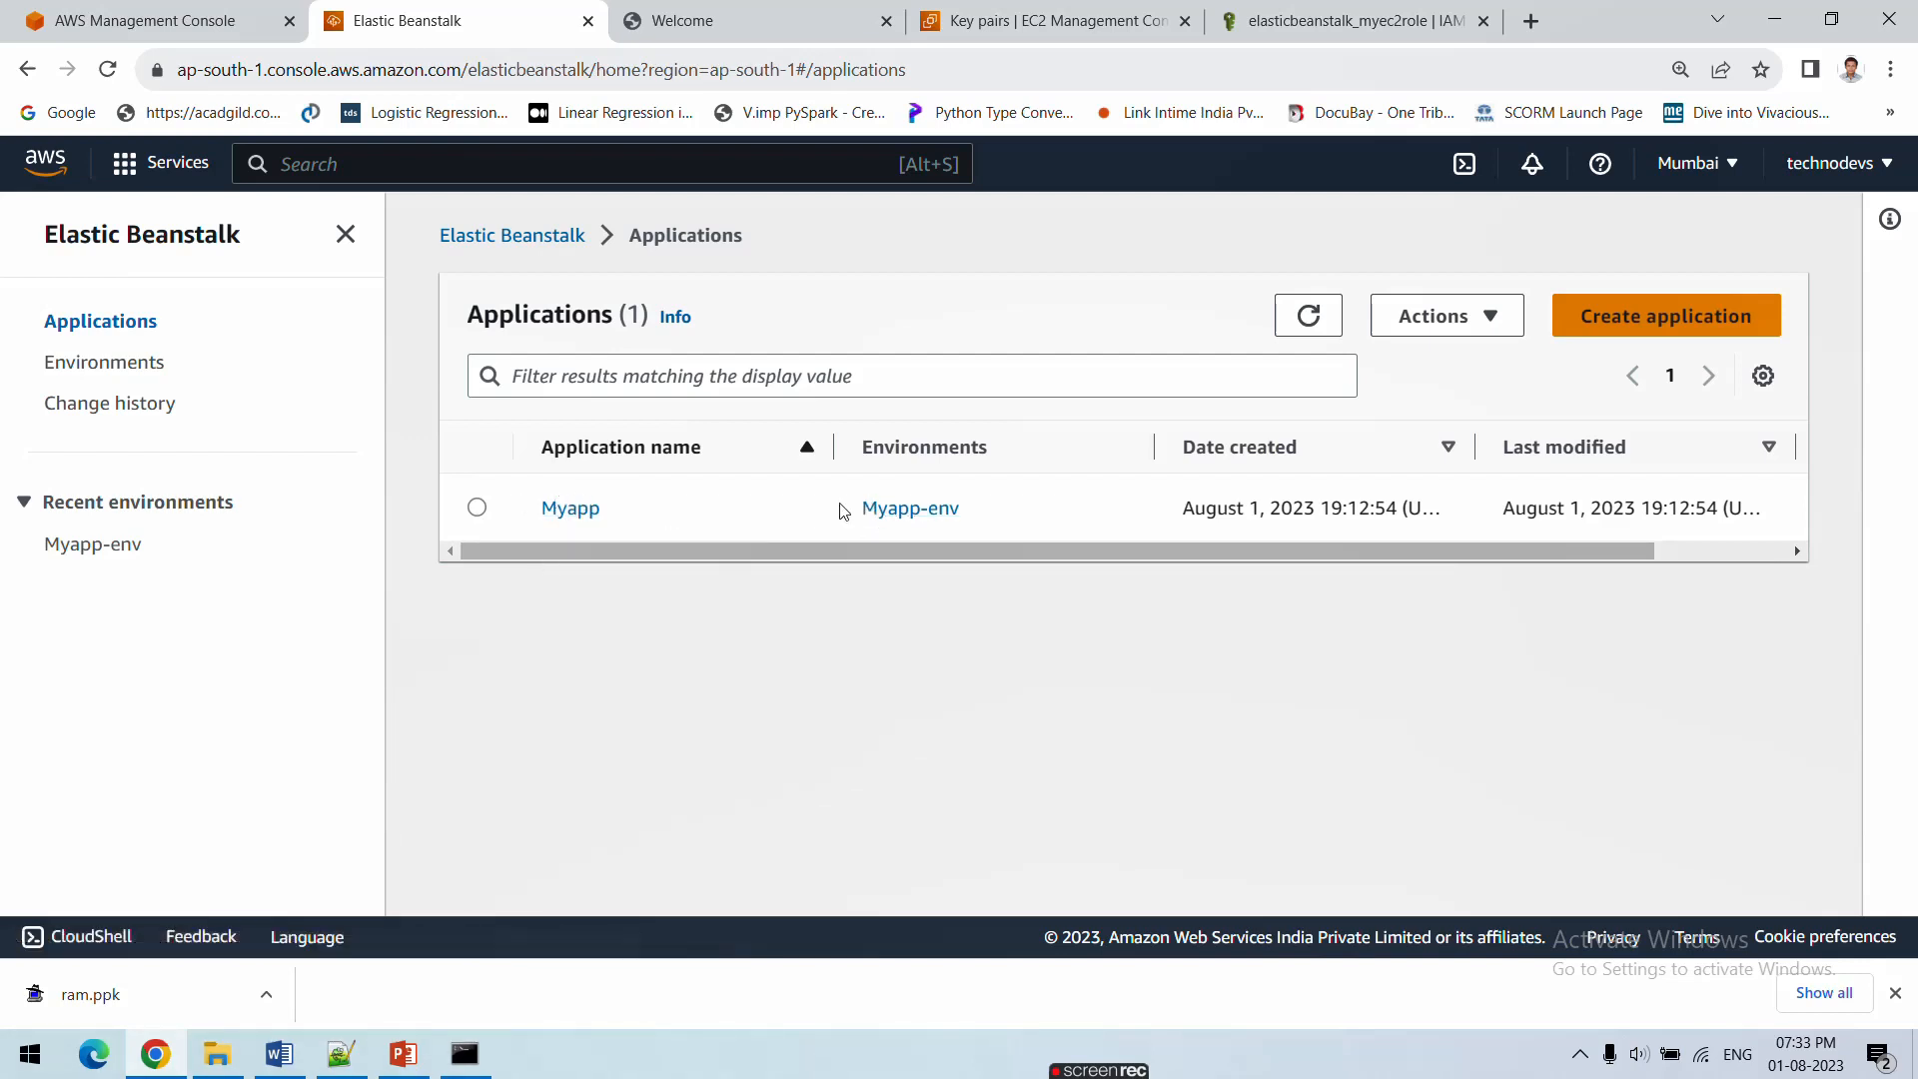
click(939, 516)
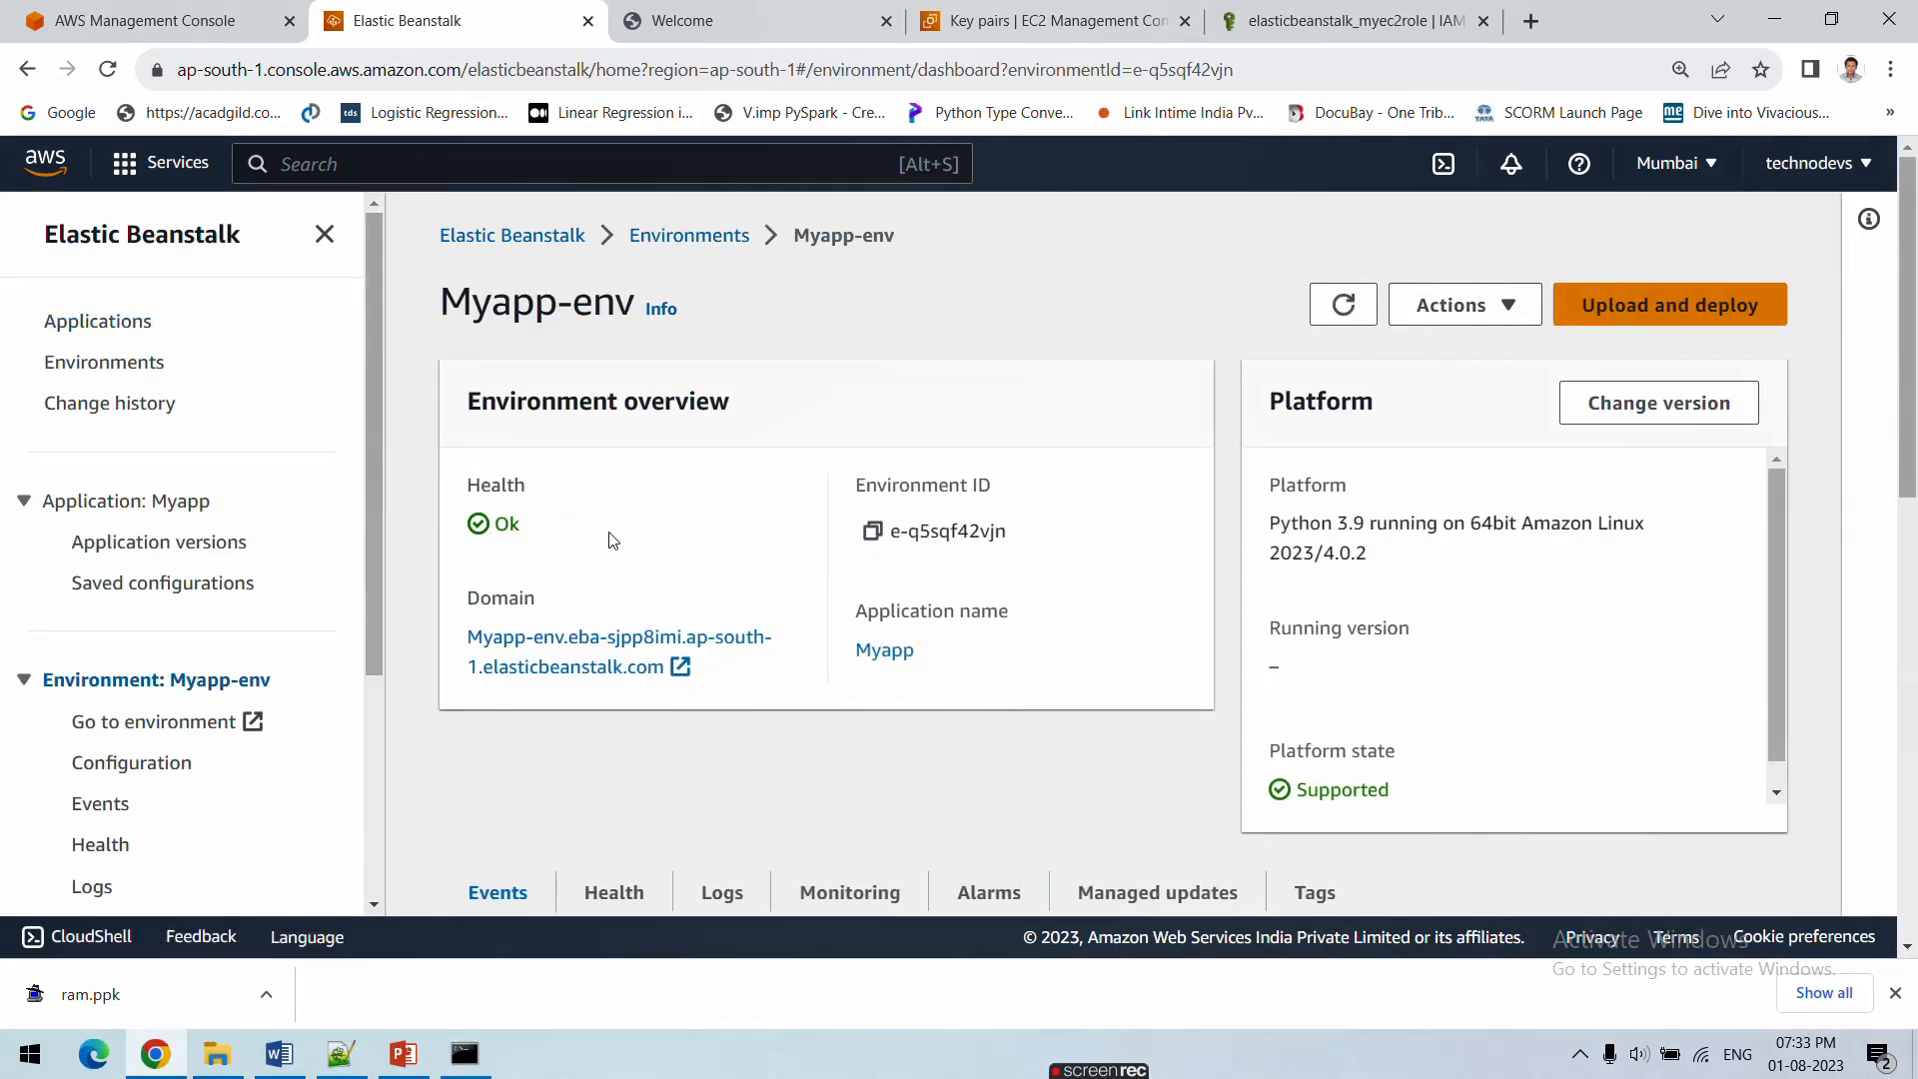
Examine the Myapp-env environment overview, platform details and the log of launch events
scroll(612, 539, down, 1)
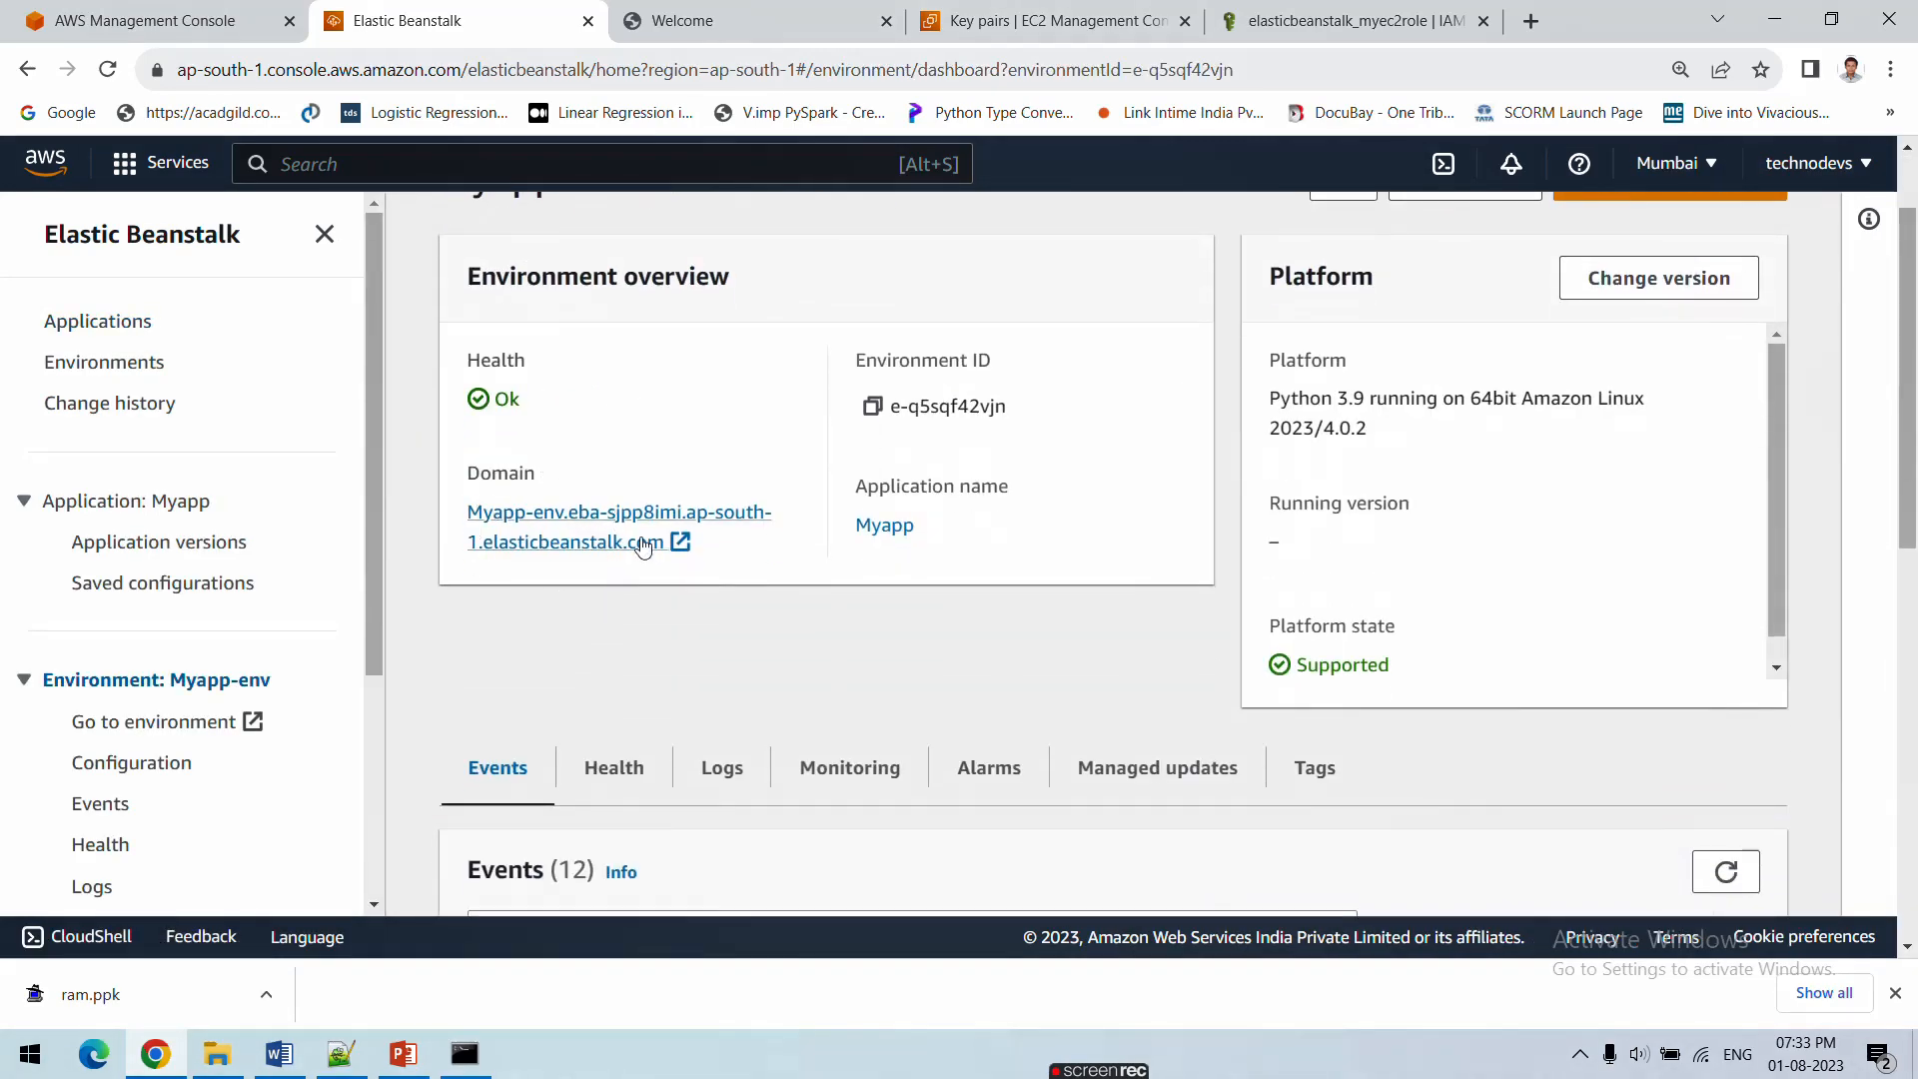
scroll(594, 589, down, 3)
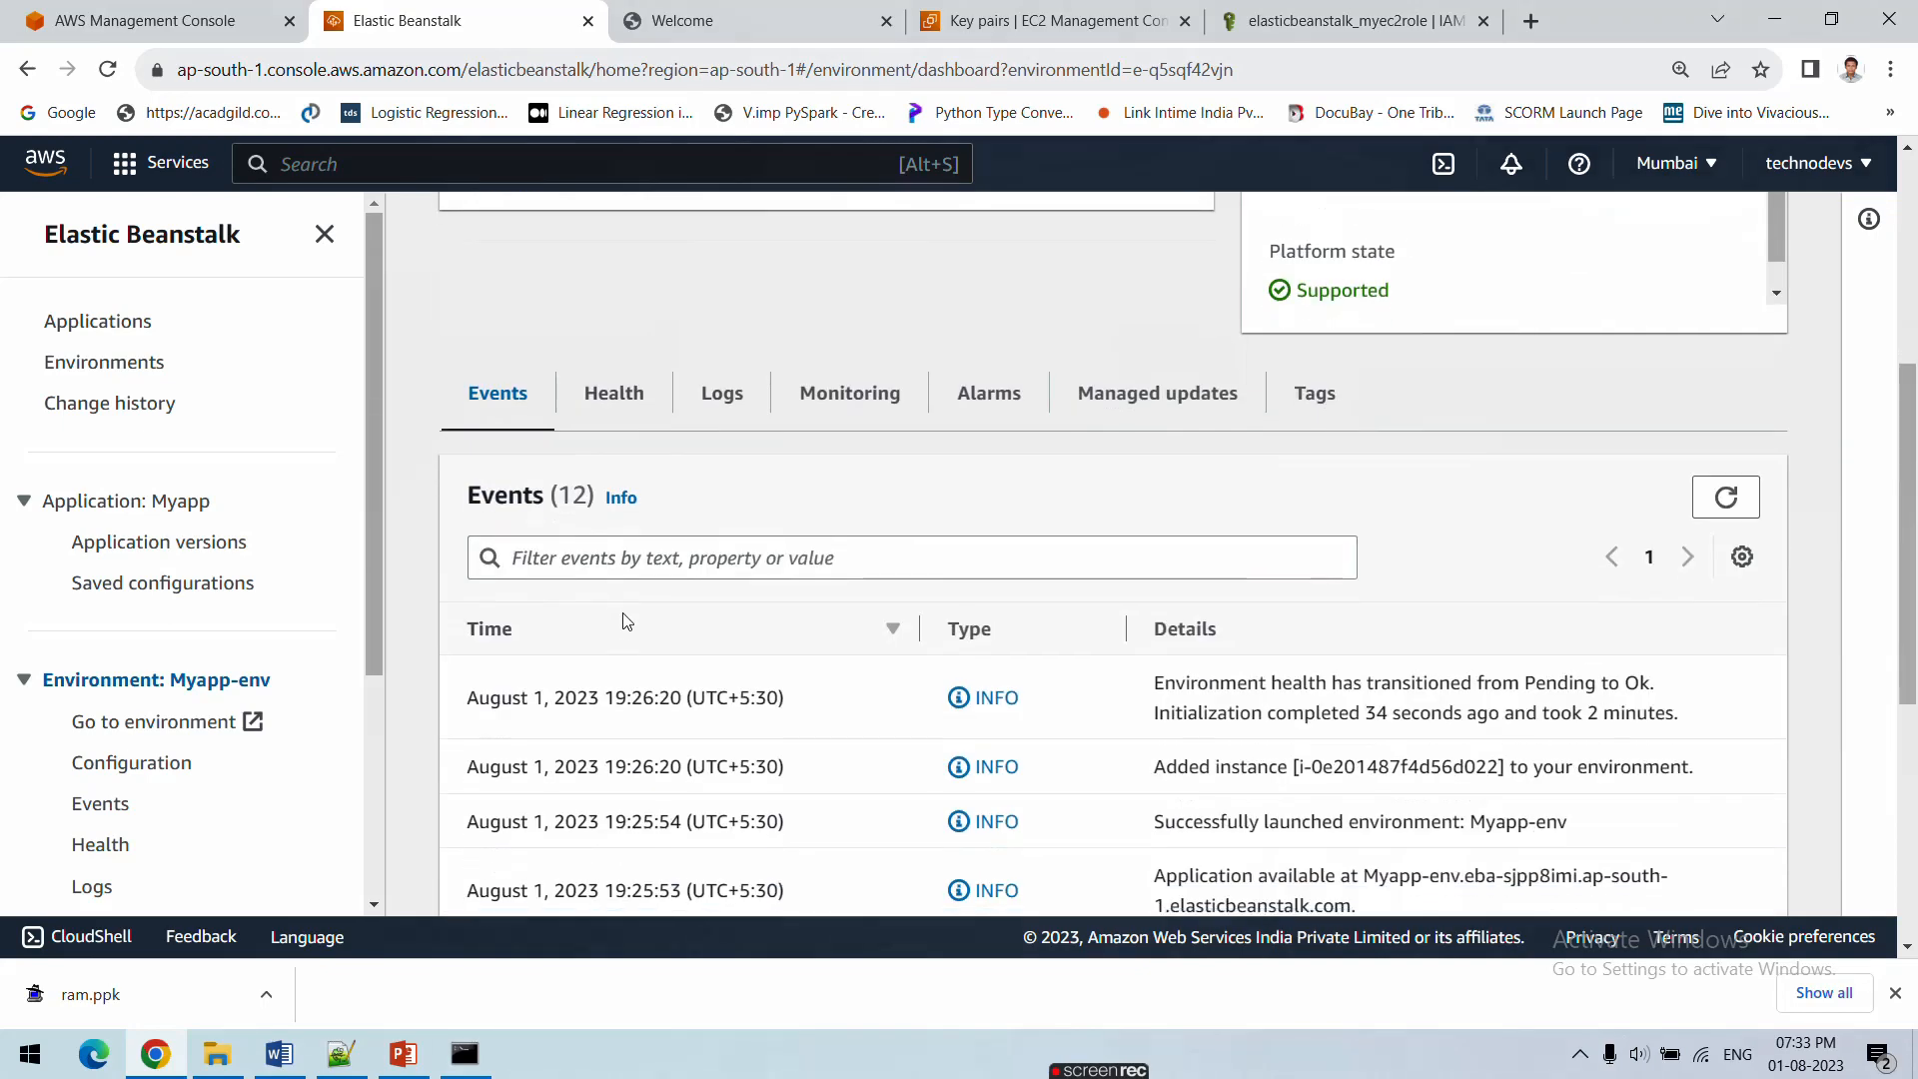
scroll(634, 515, up, 3)
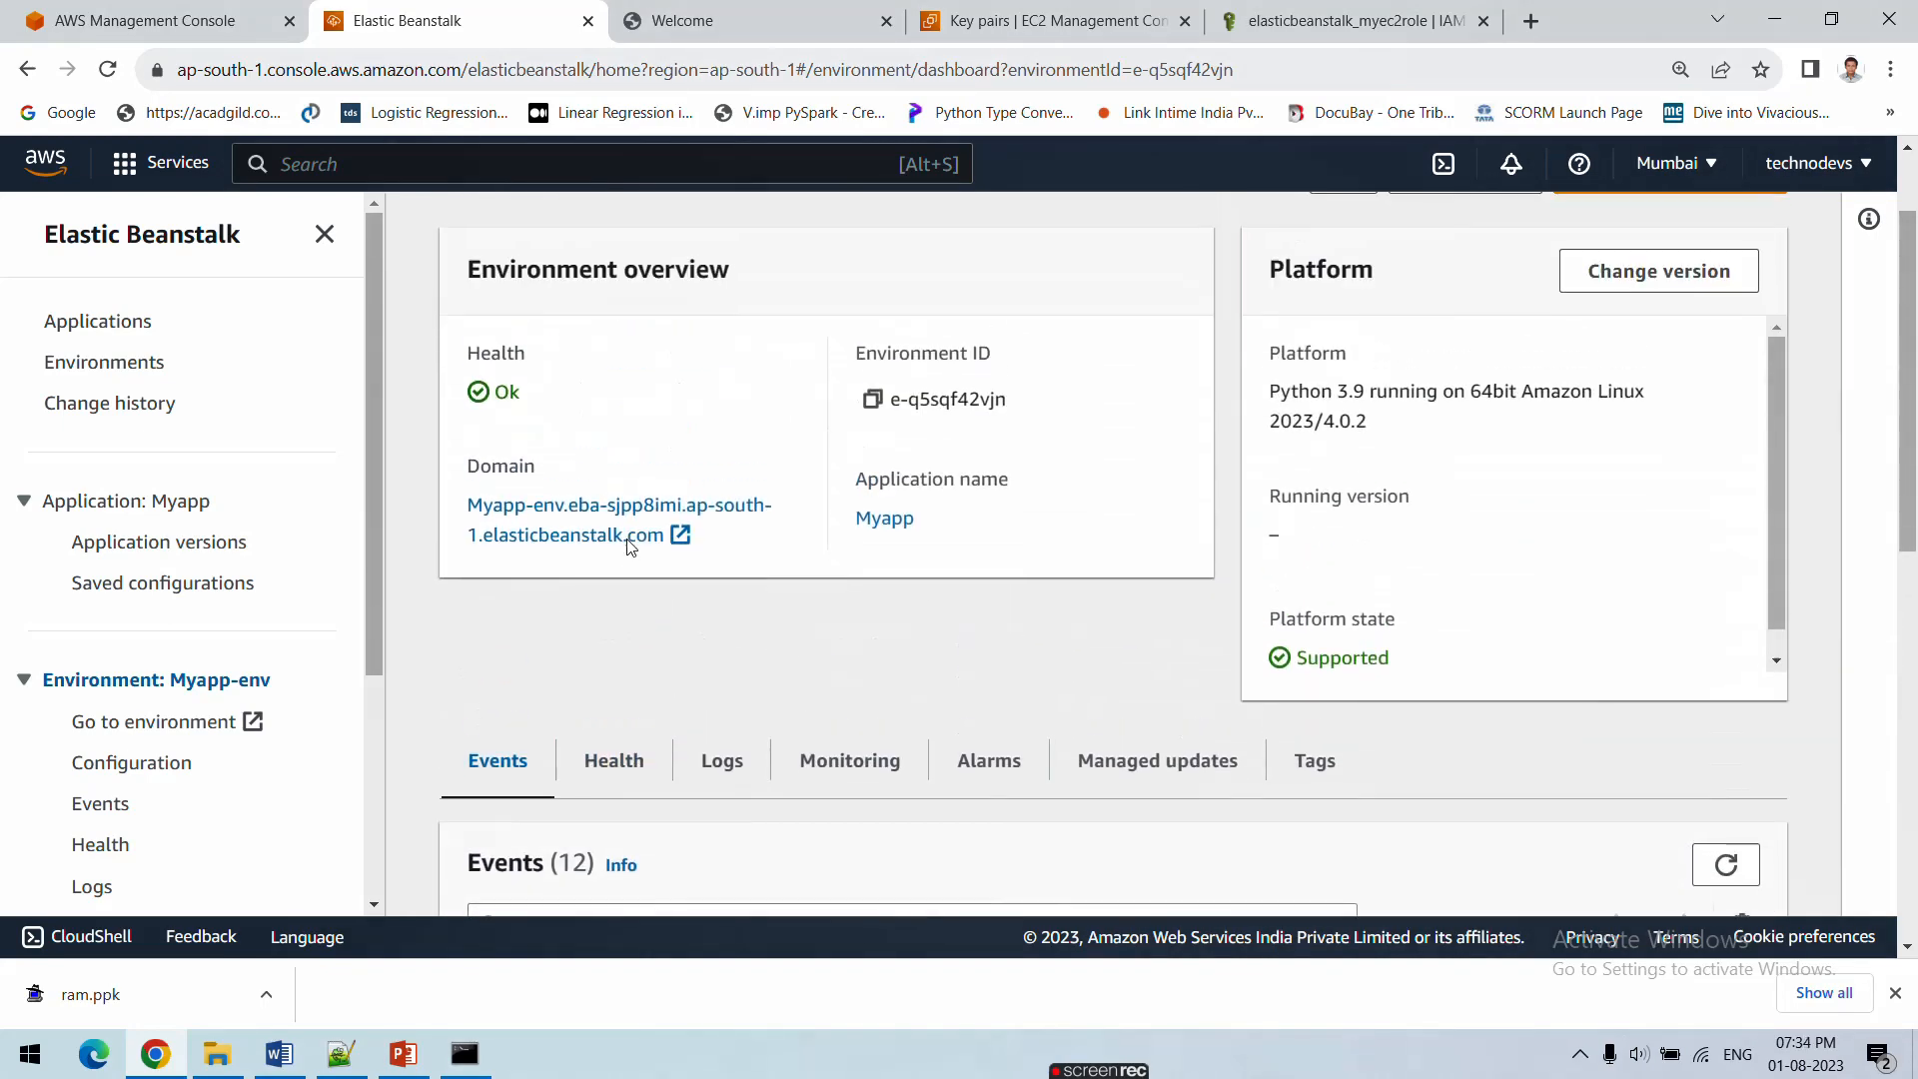
scroll(629, 545, up, 1)
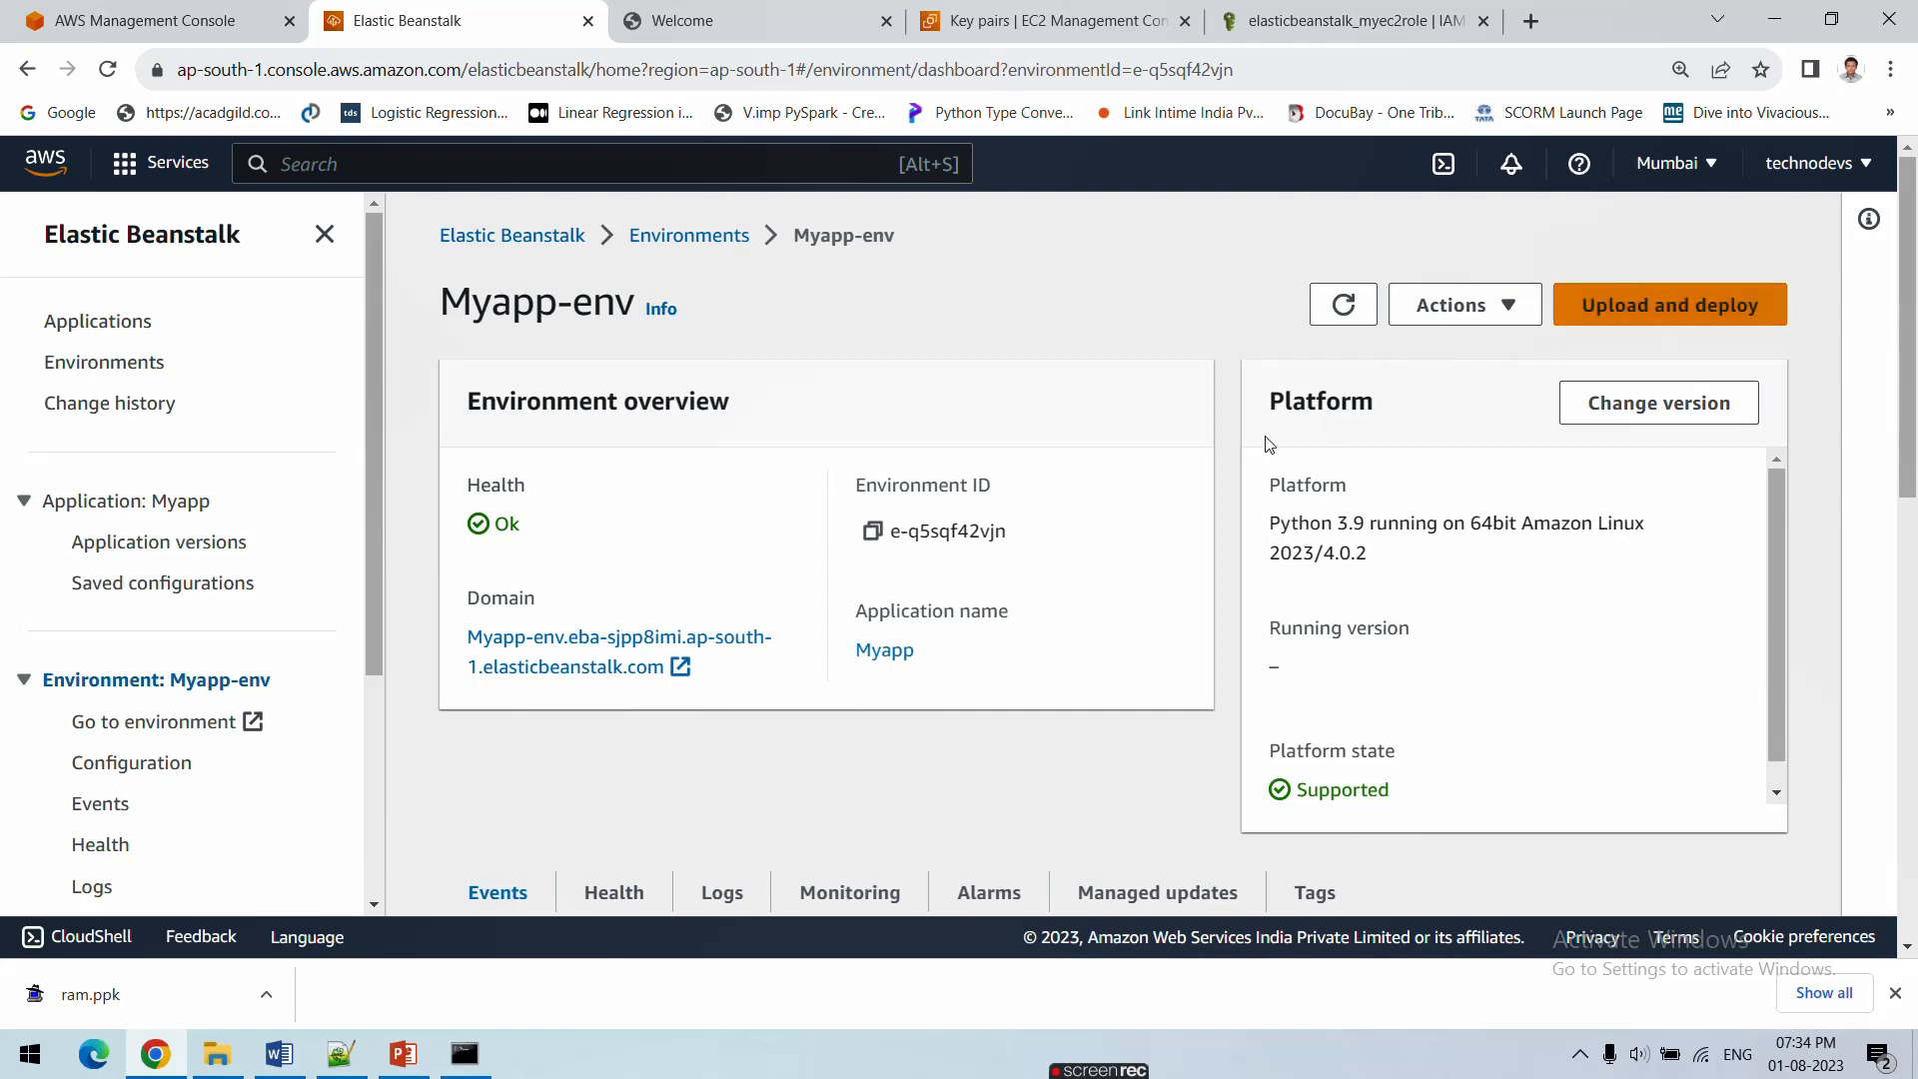
scroll(1150, 522, down, 3)
scroll(953, 621, down, 2)
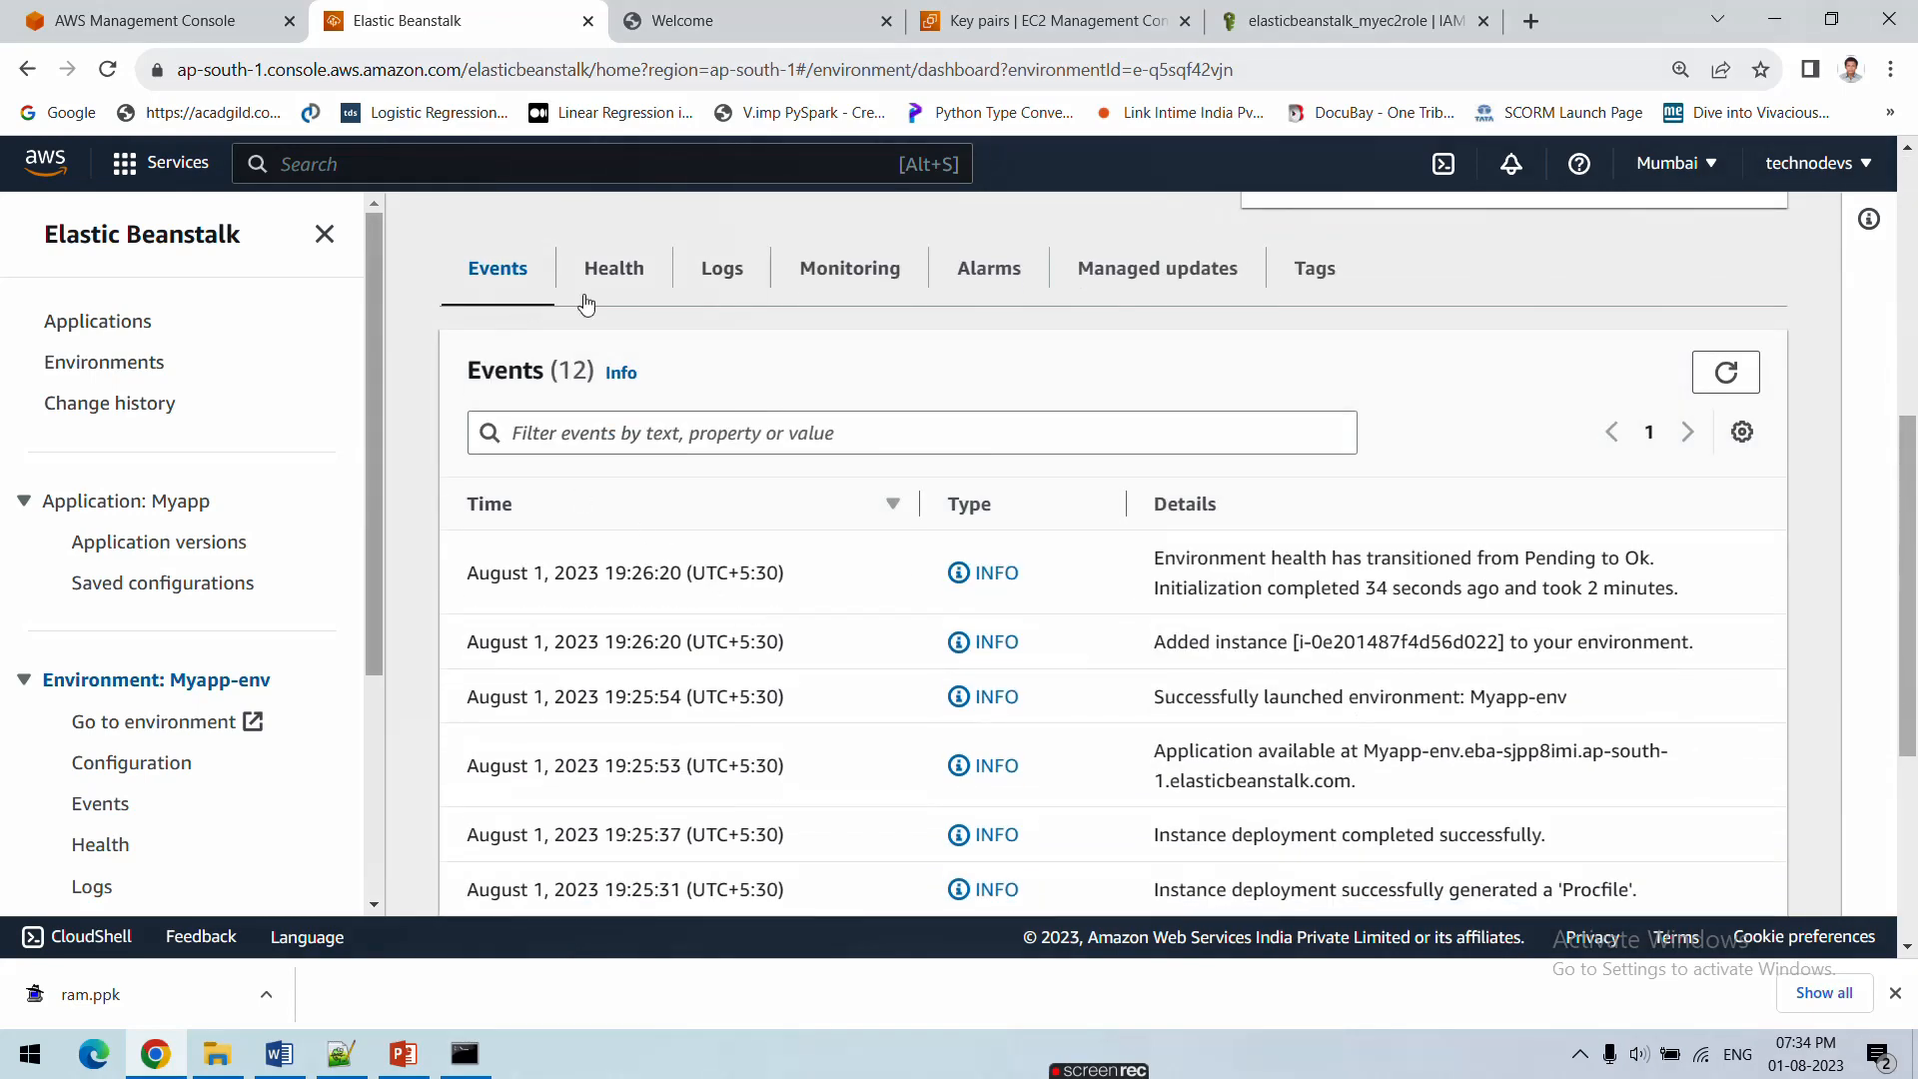
scroll(547, 339, up, 5)
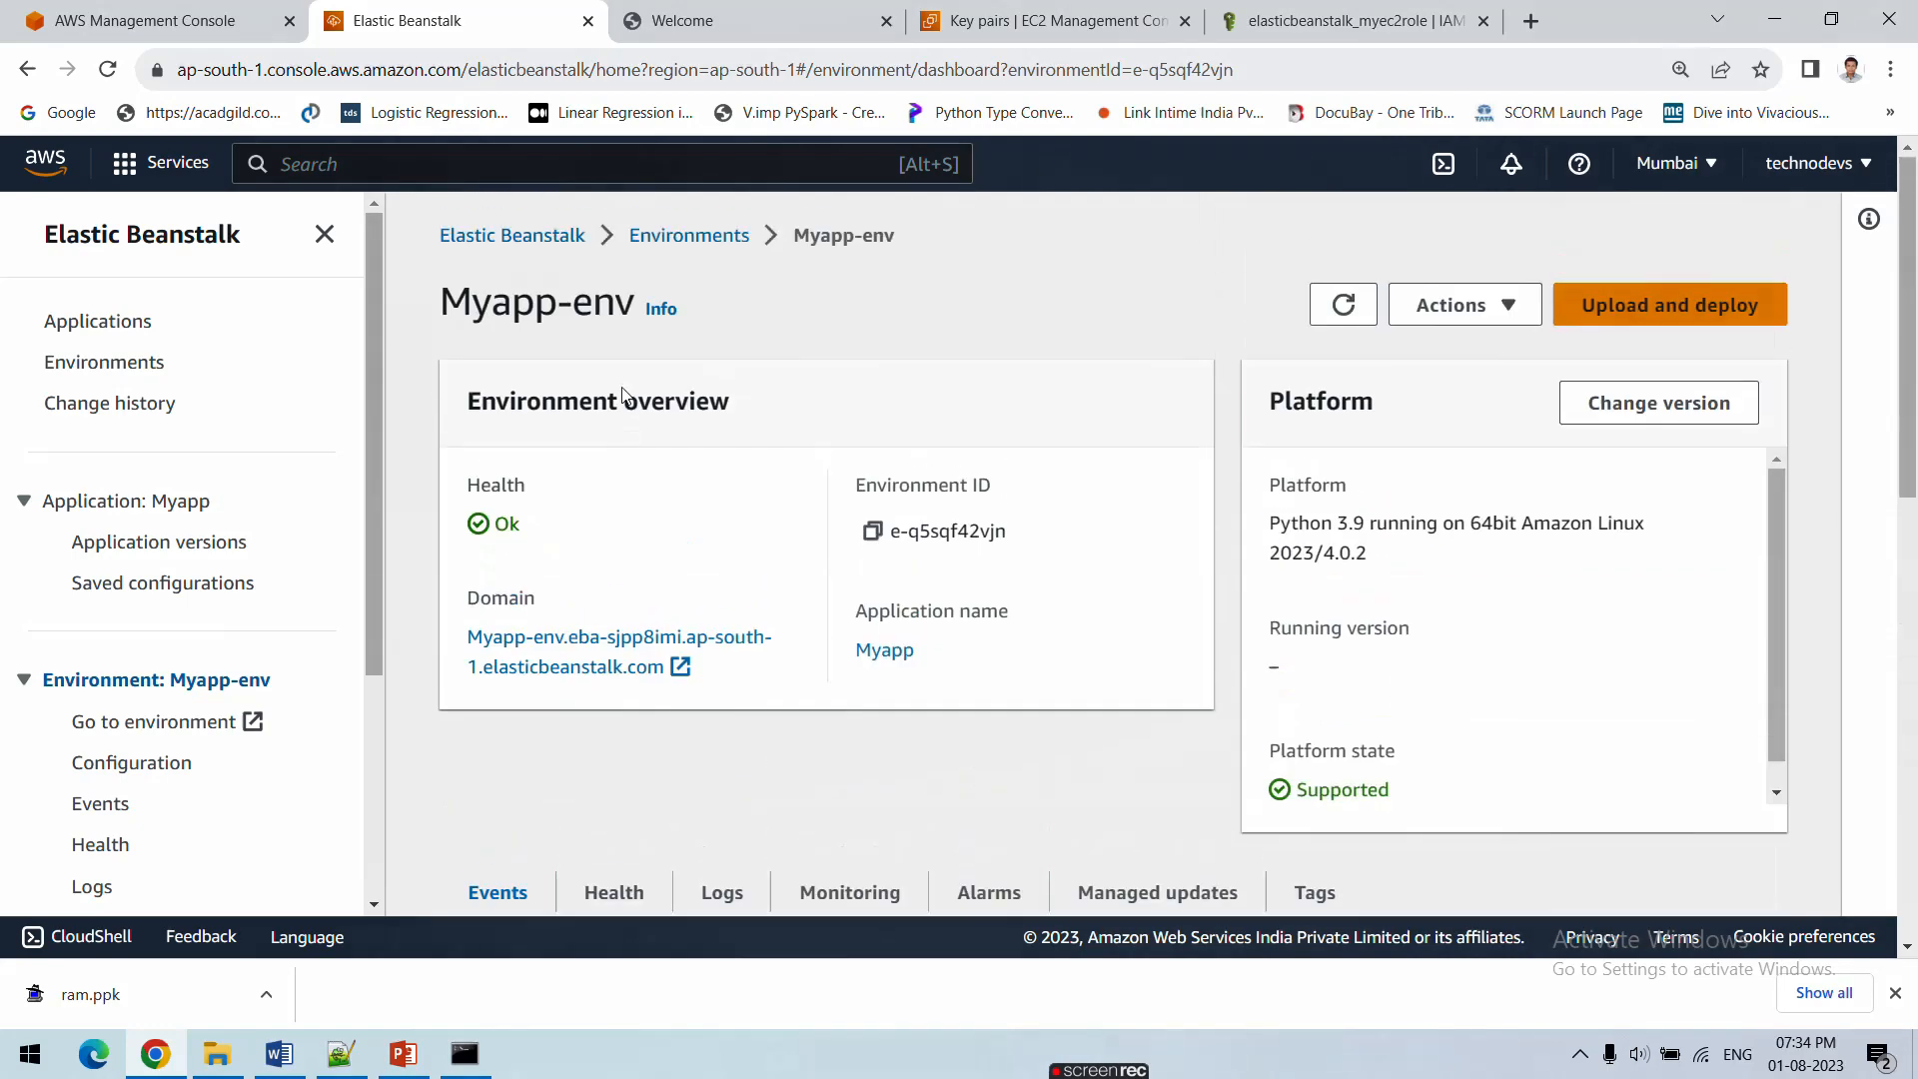
scroll(497, 565, down, 8)
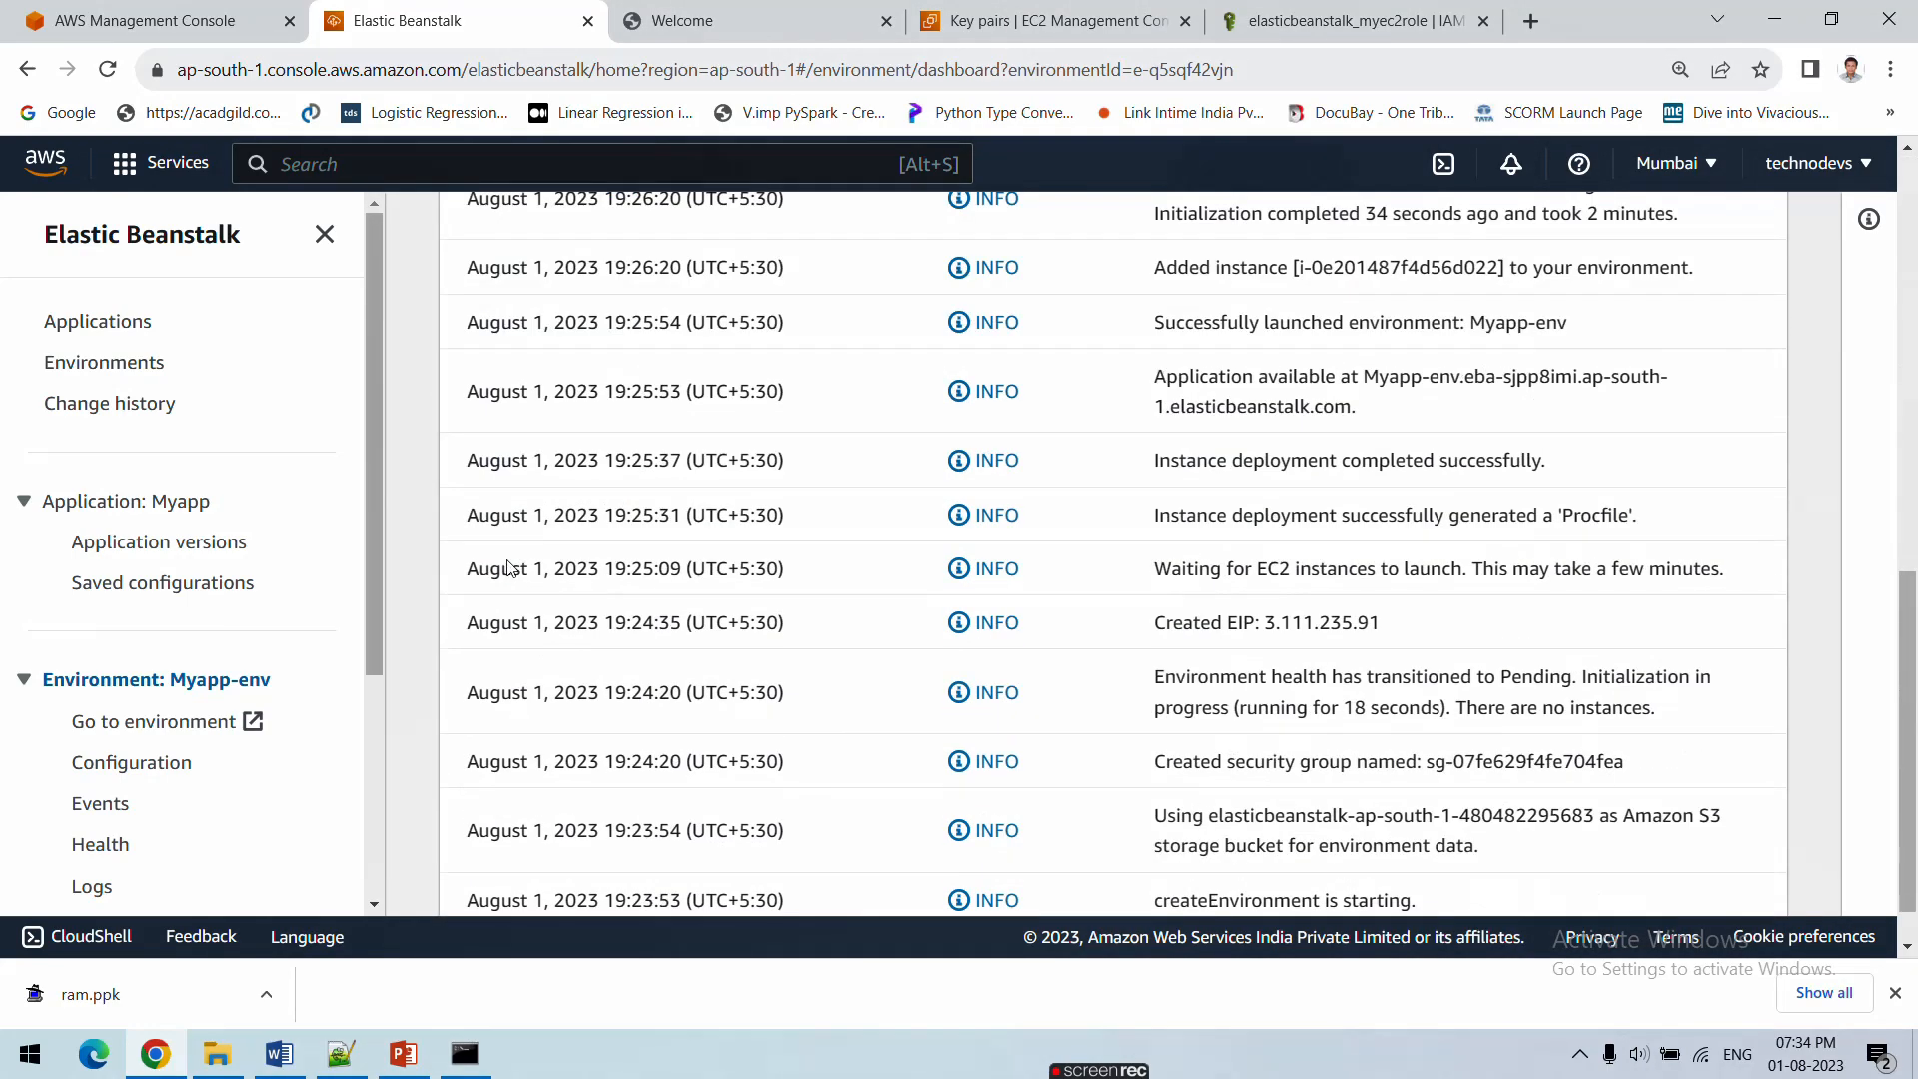
scroll(509, 569, down, 1)
scroll(1263, 744, up, 4)
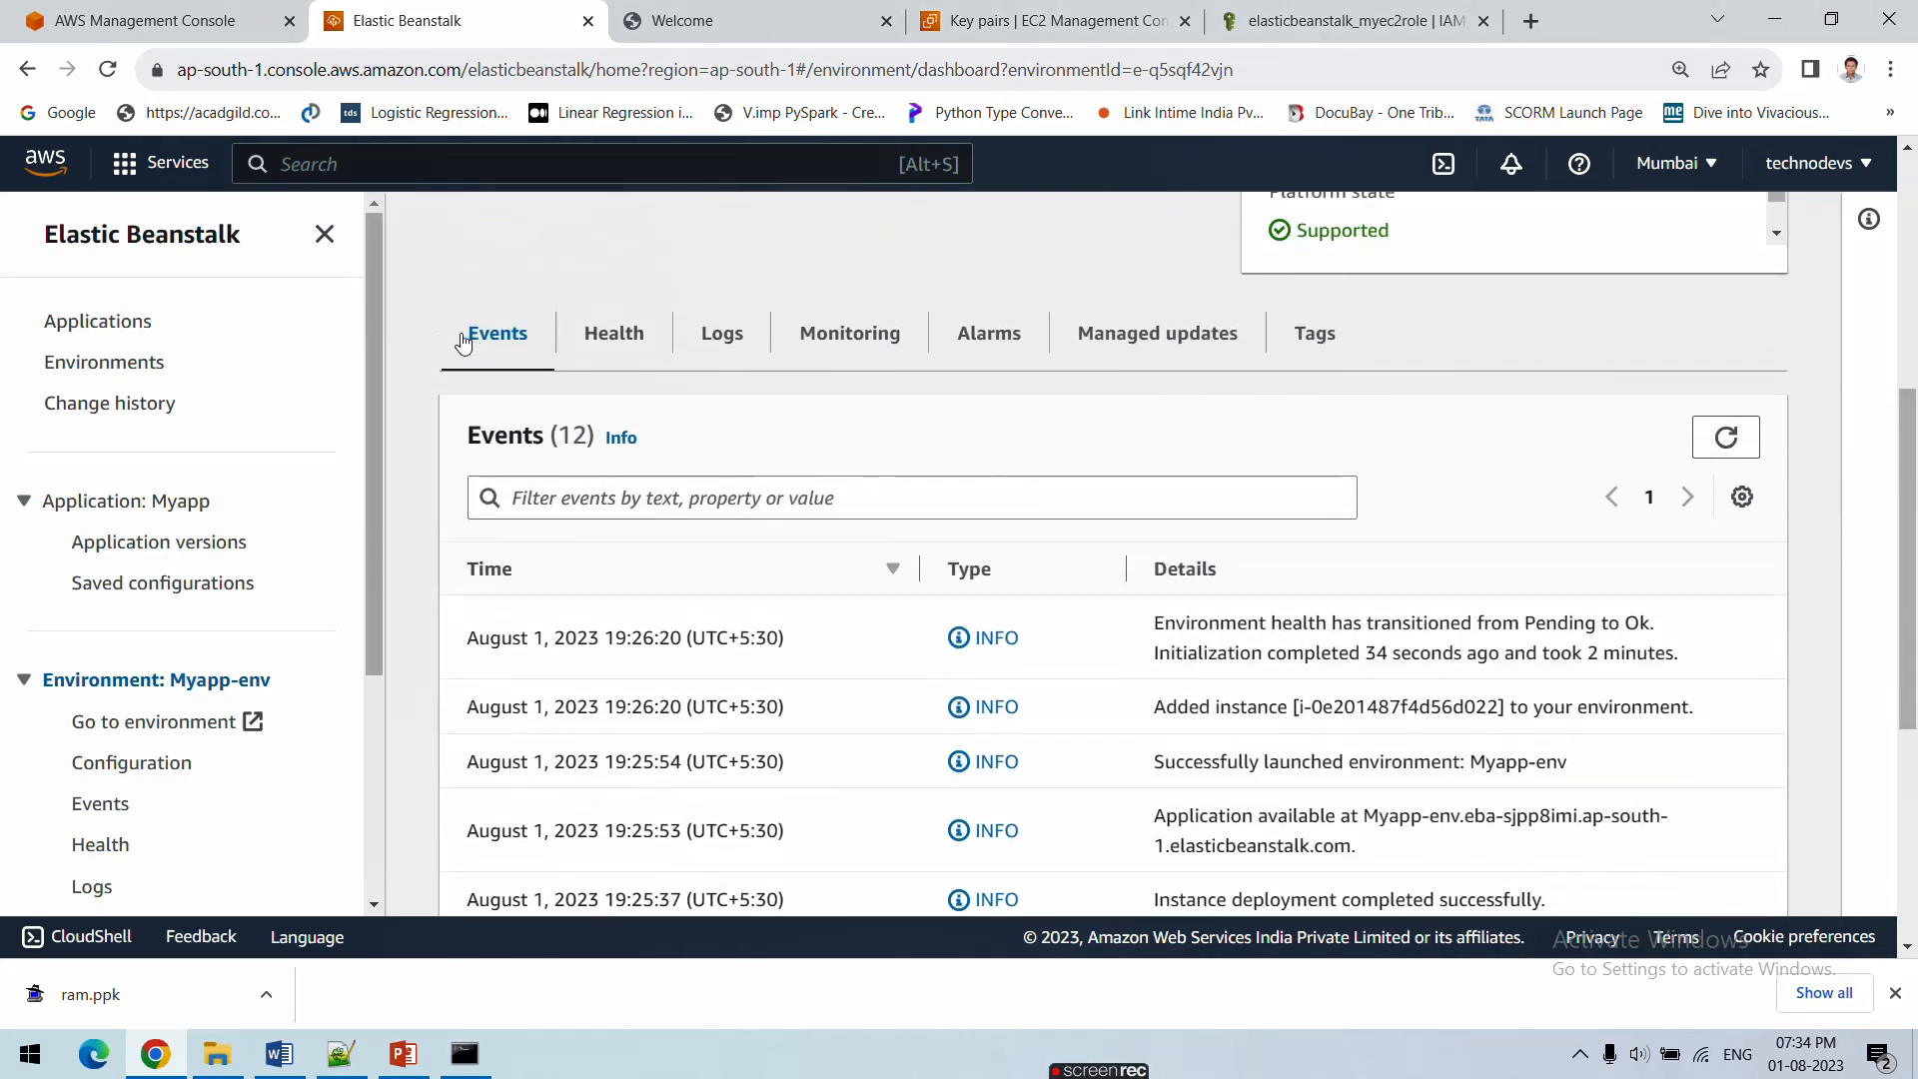
scroll(1280, 650, down, 1)
scroll(1279, 651, down, 2)
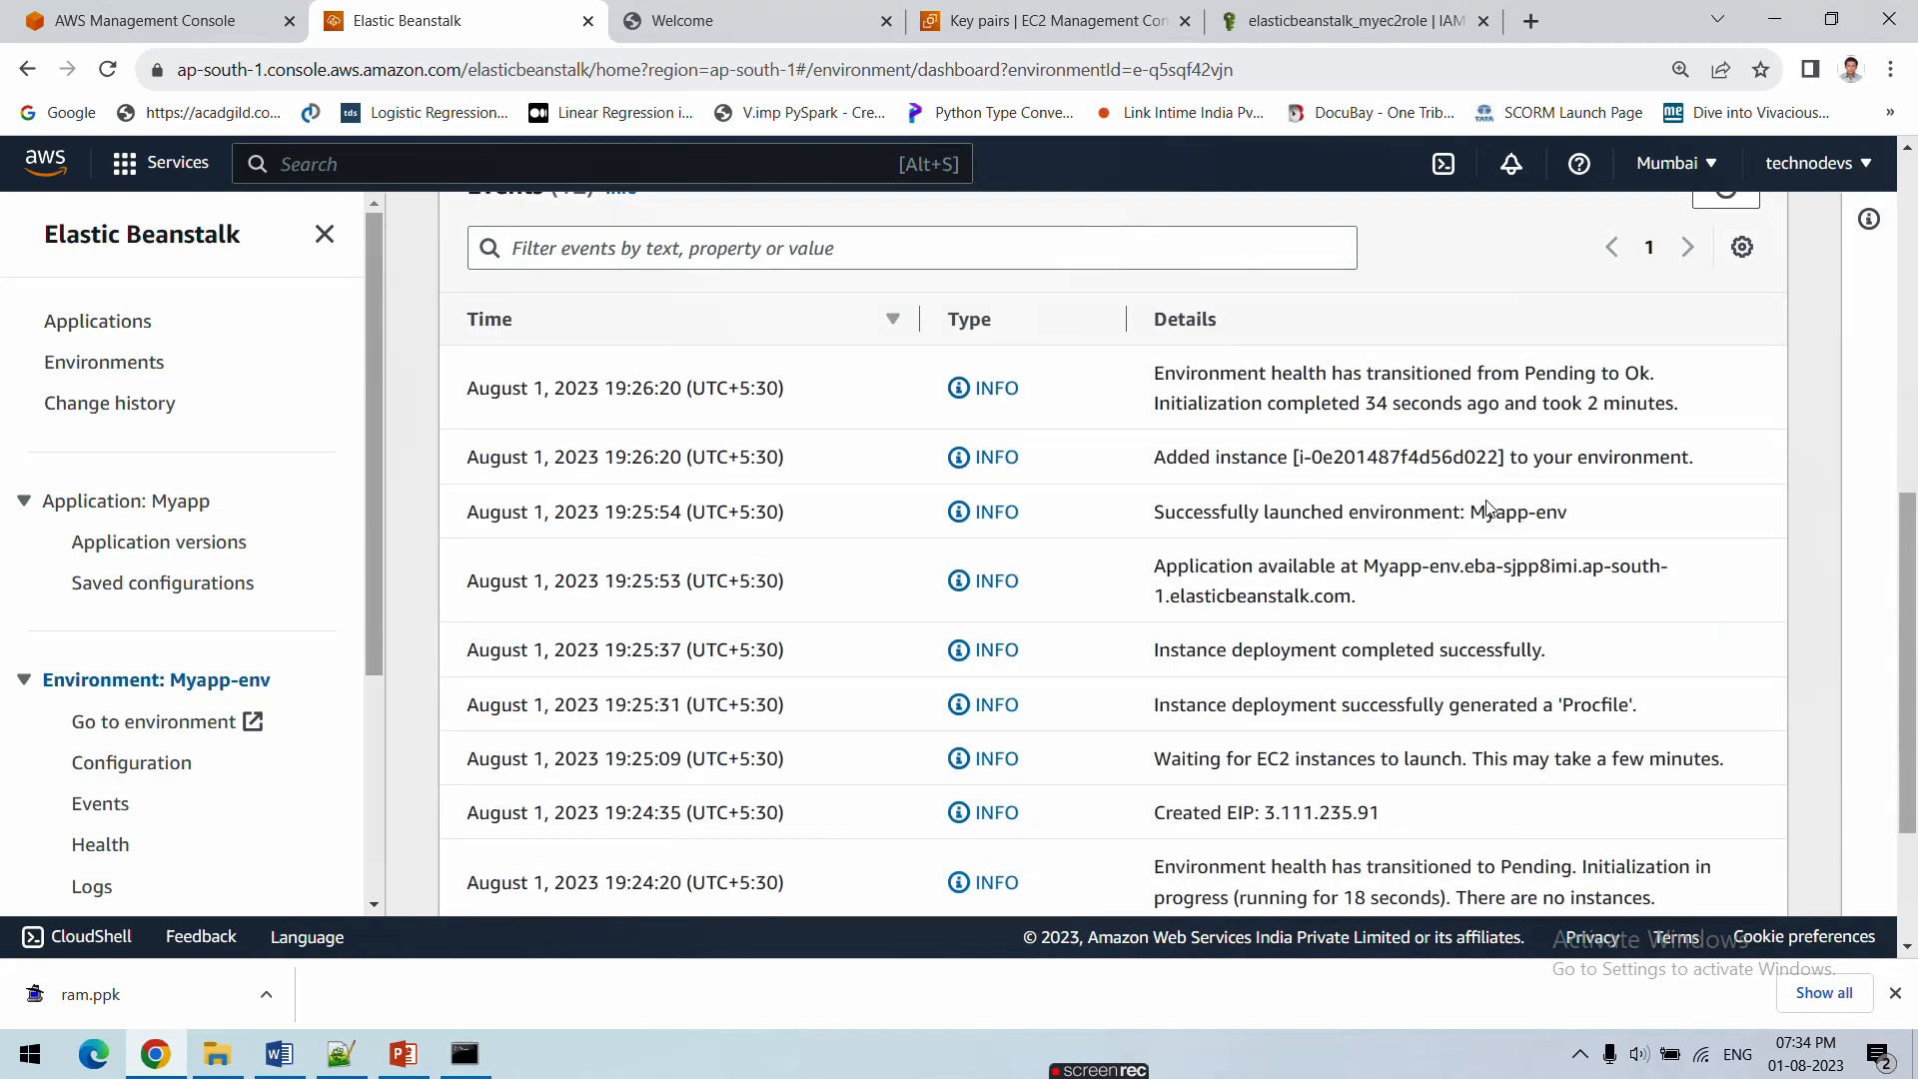
scroll(1482, 502, up, 5)
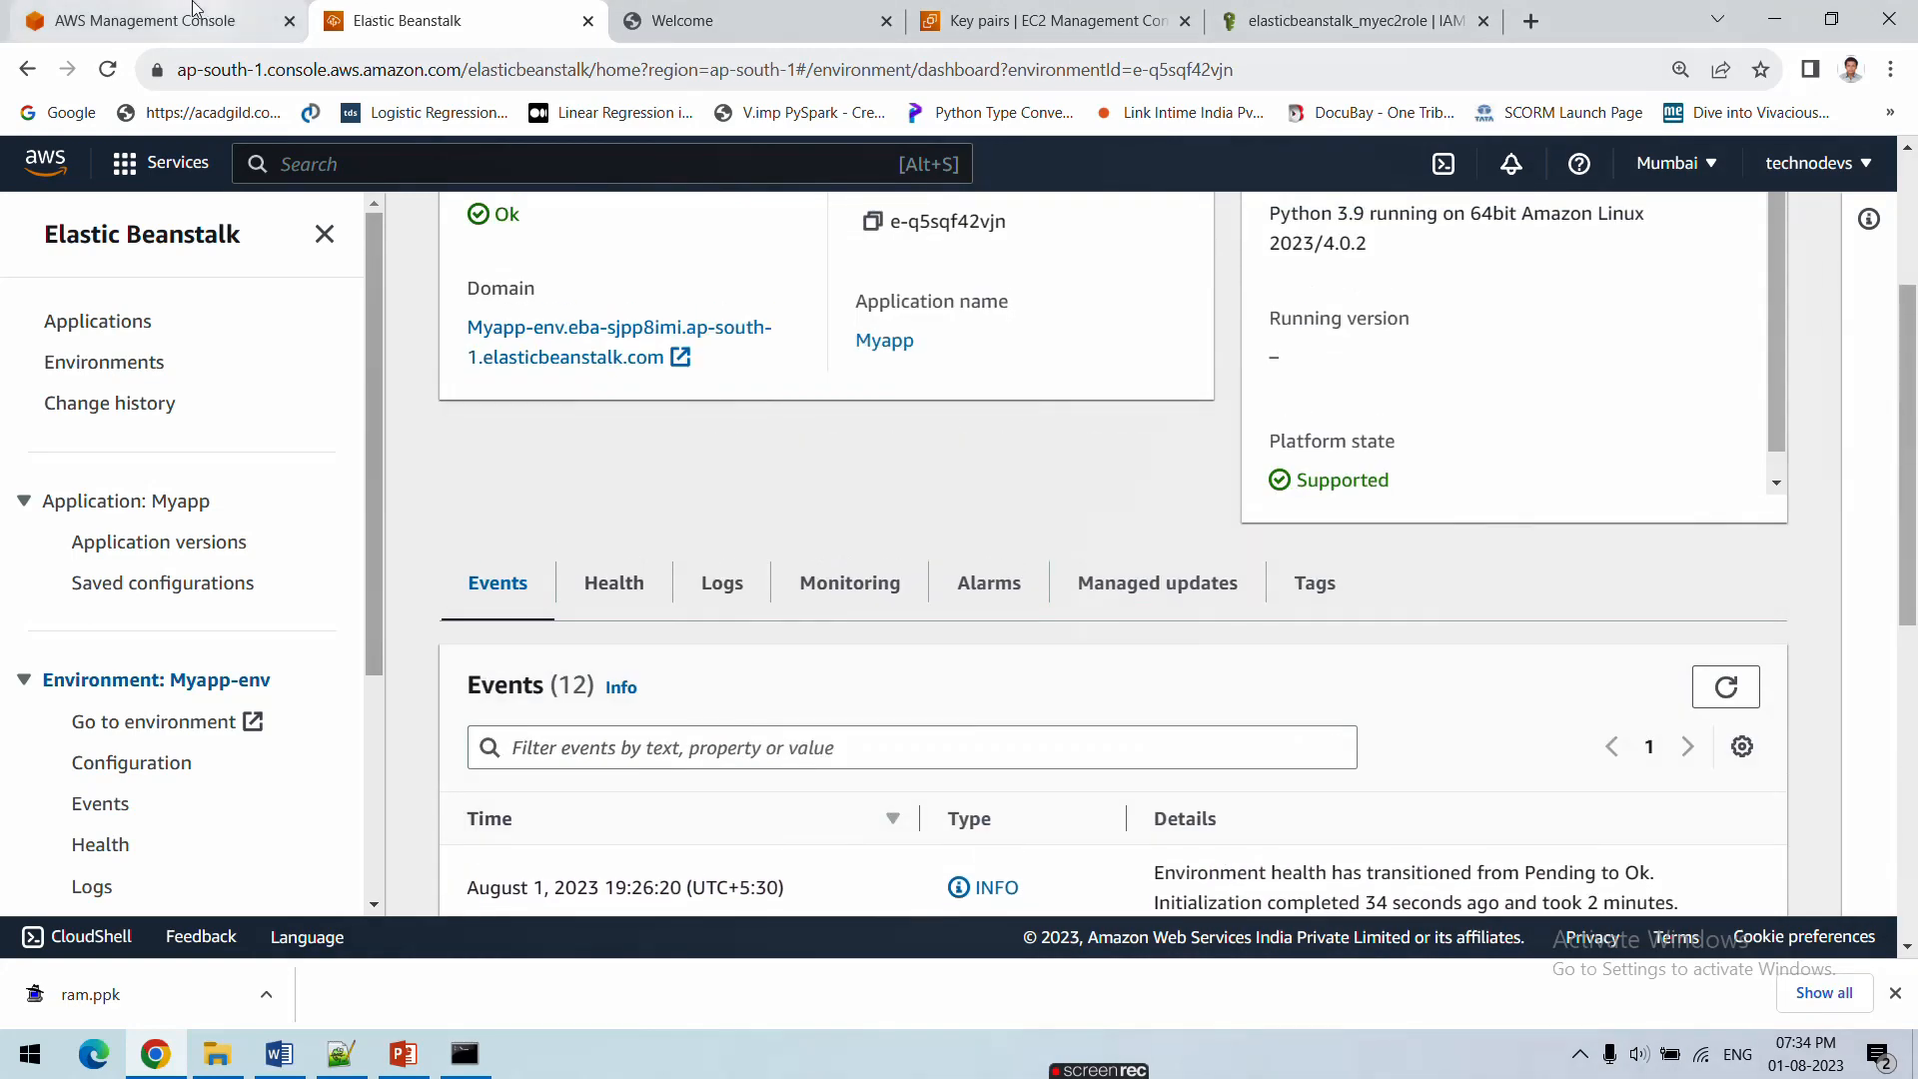
Open EC2 from the AWS console home in a new tab and show the details of the running Myapp-env instance
click(193, 10)
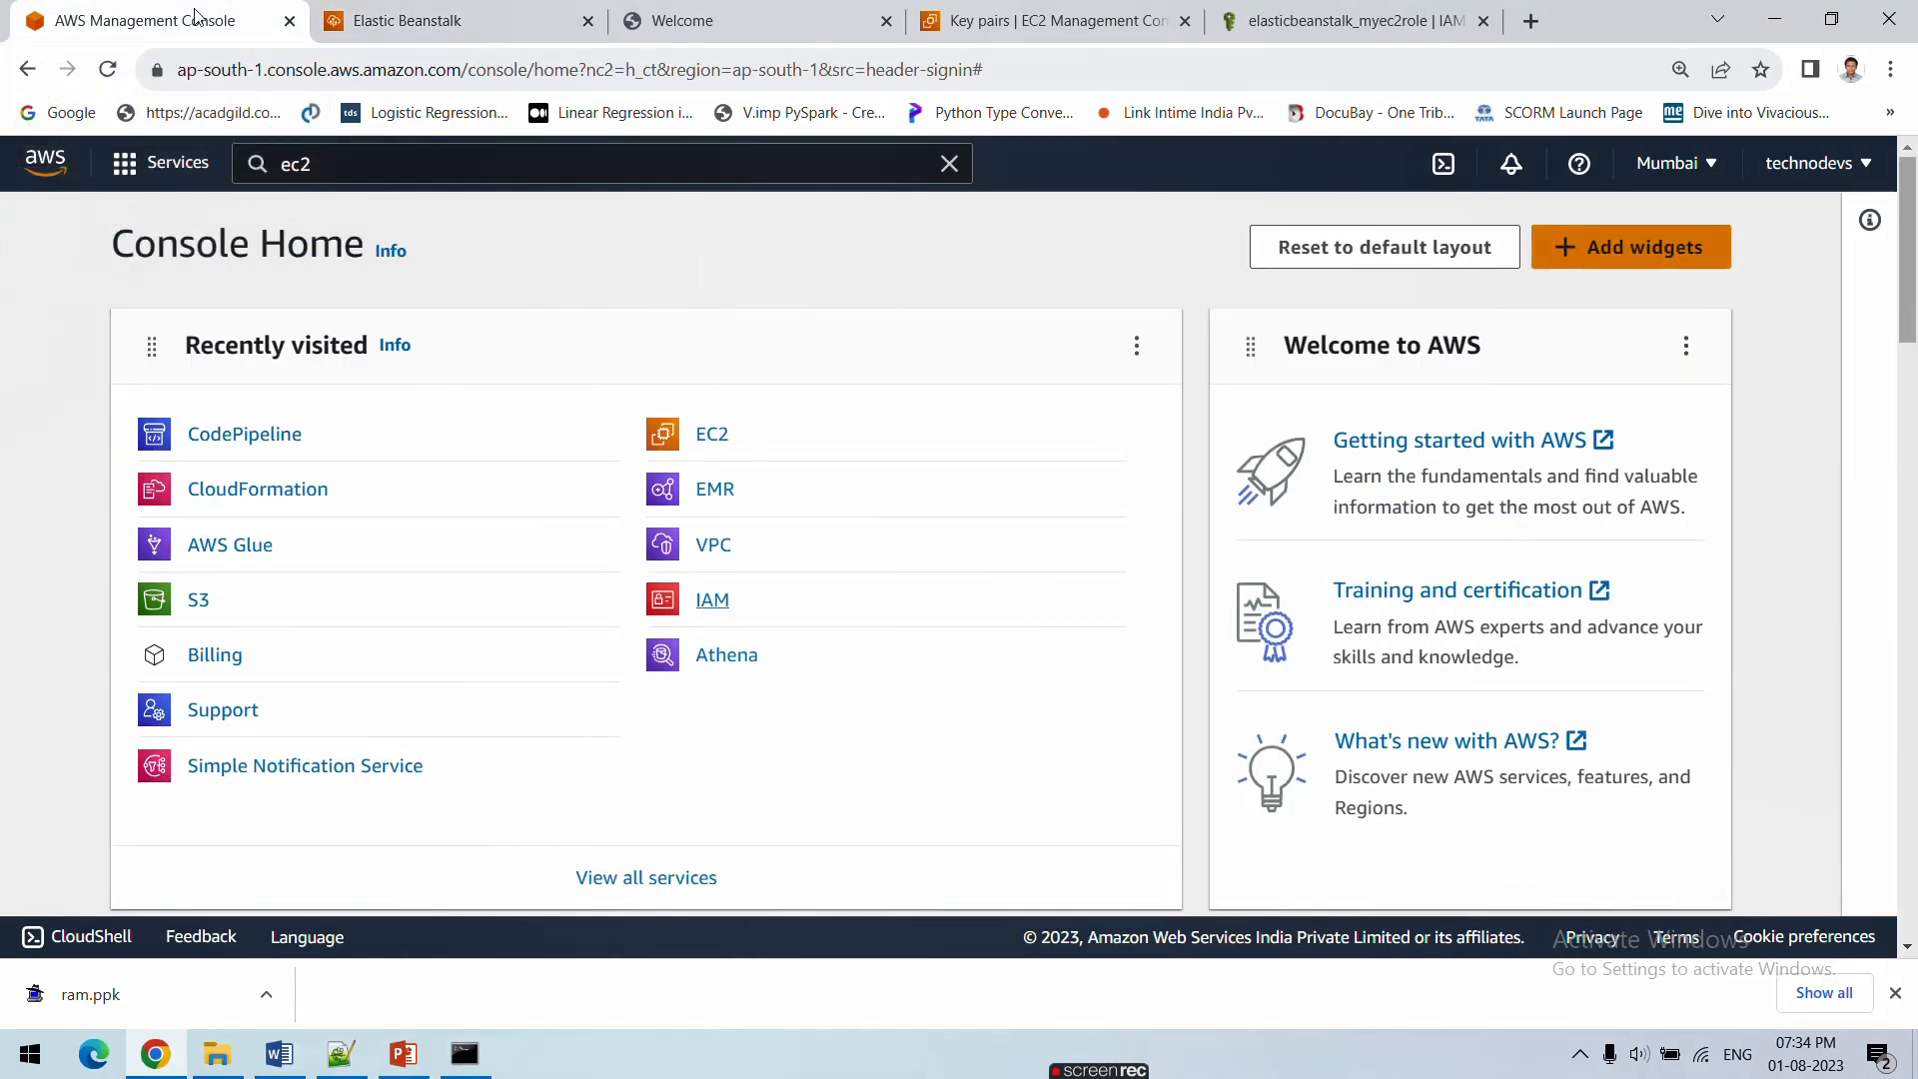
right_click(699, 431)
click(724, 445)
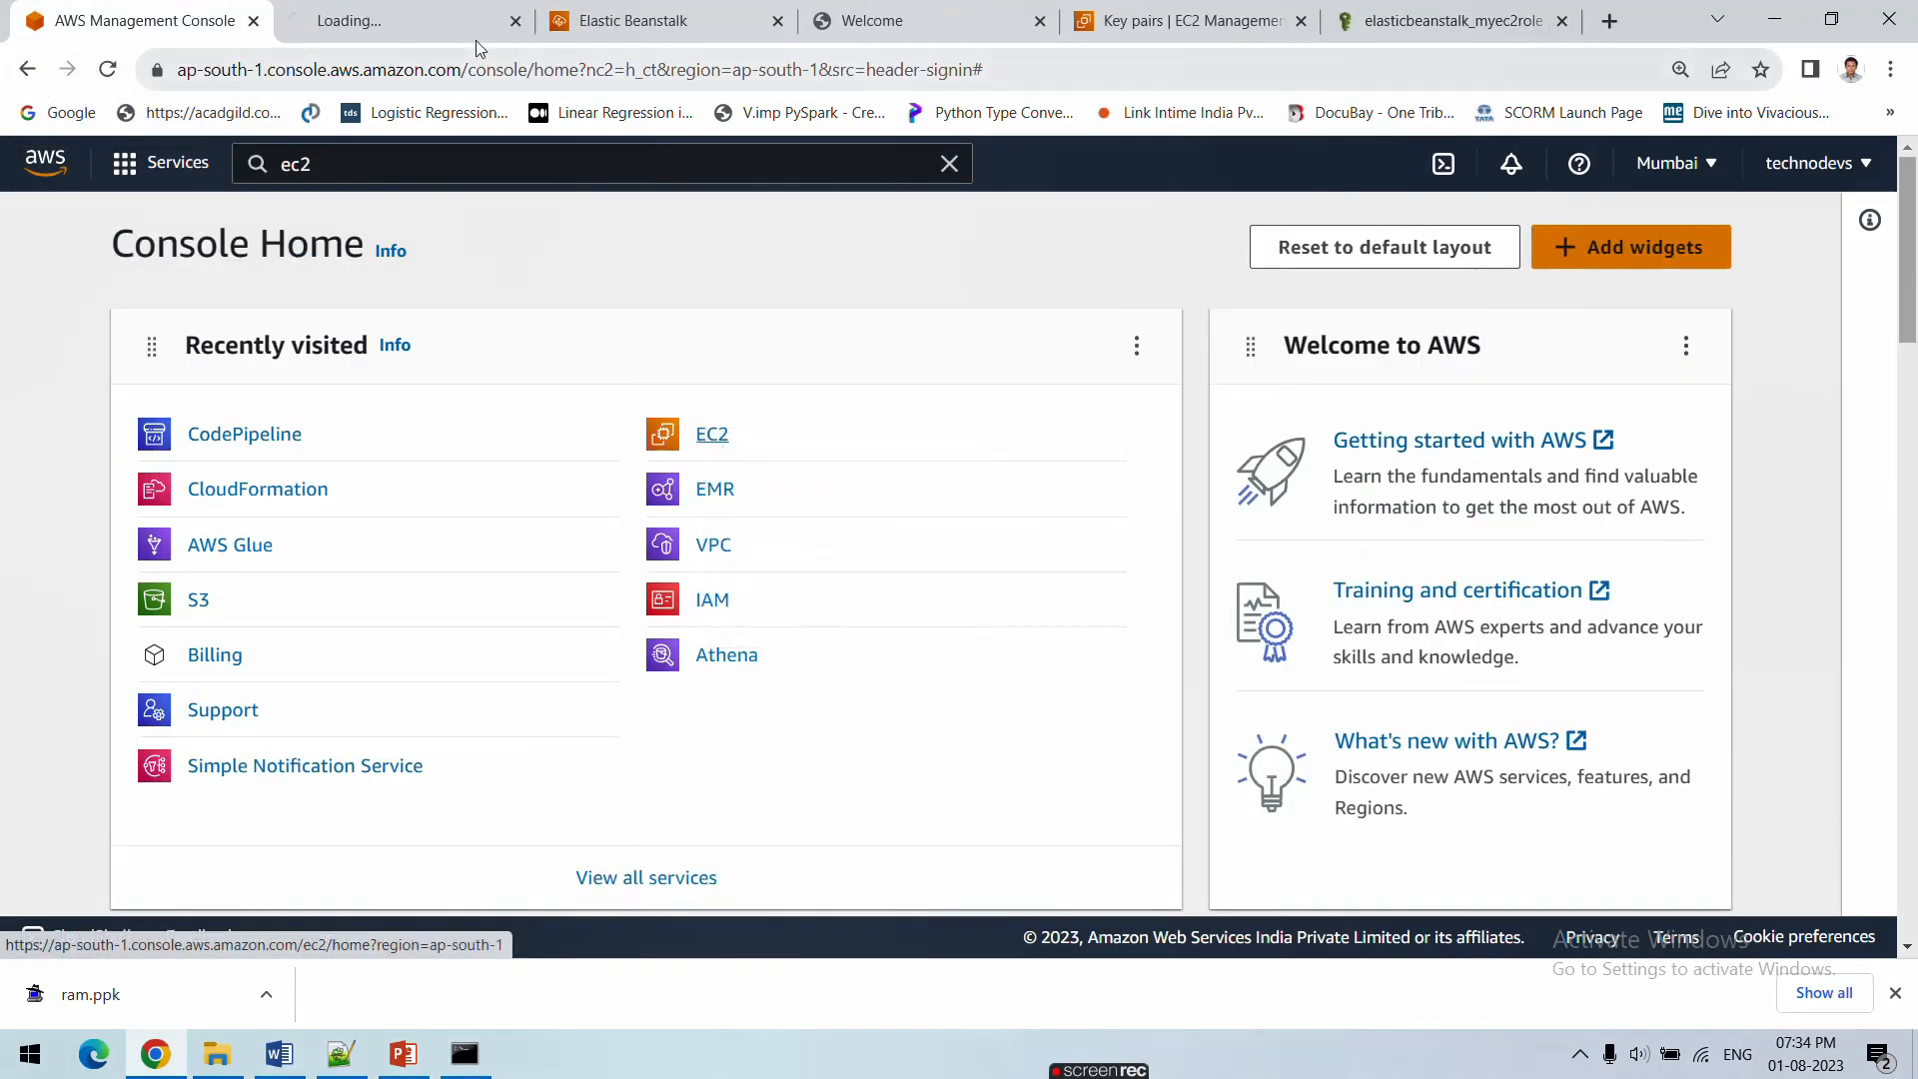
click(429, 10)
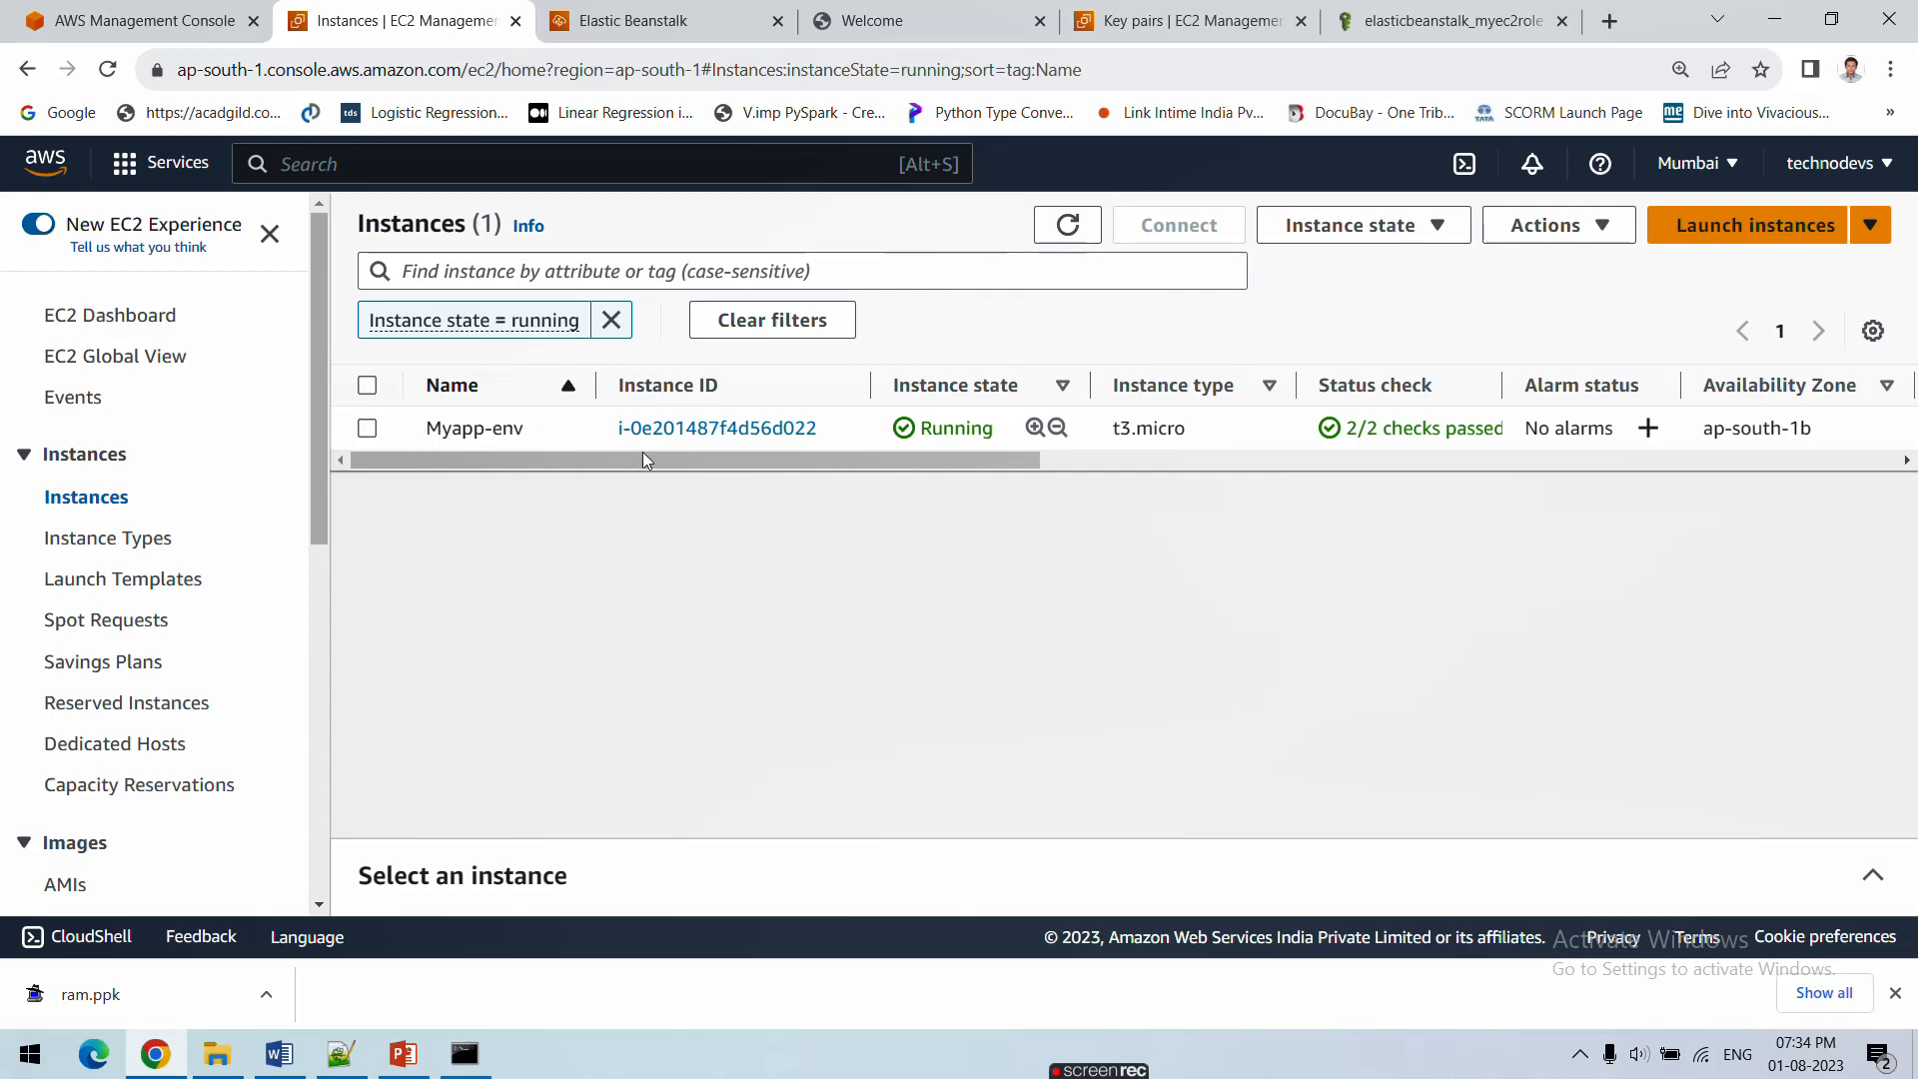
click(369, 430)
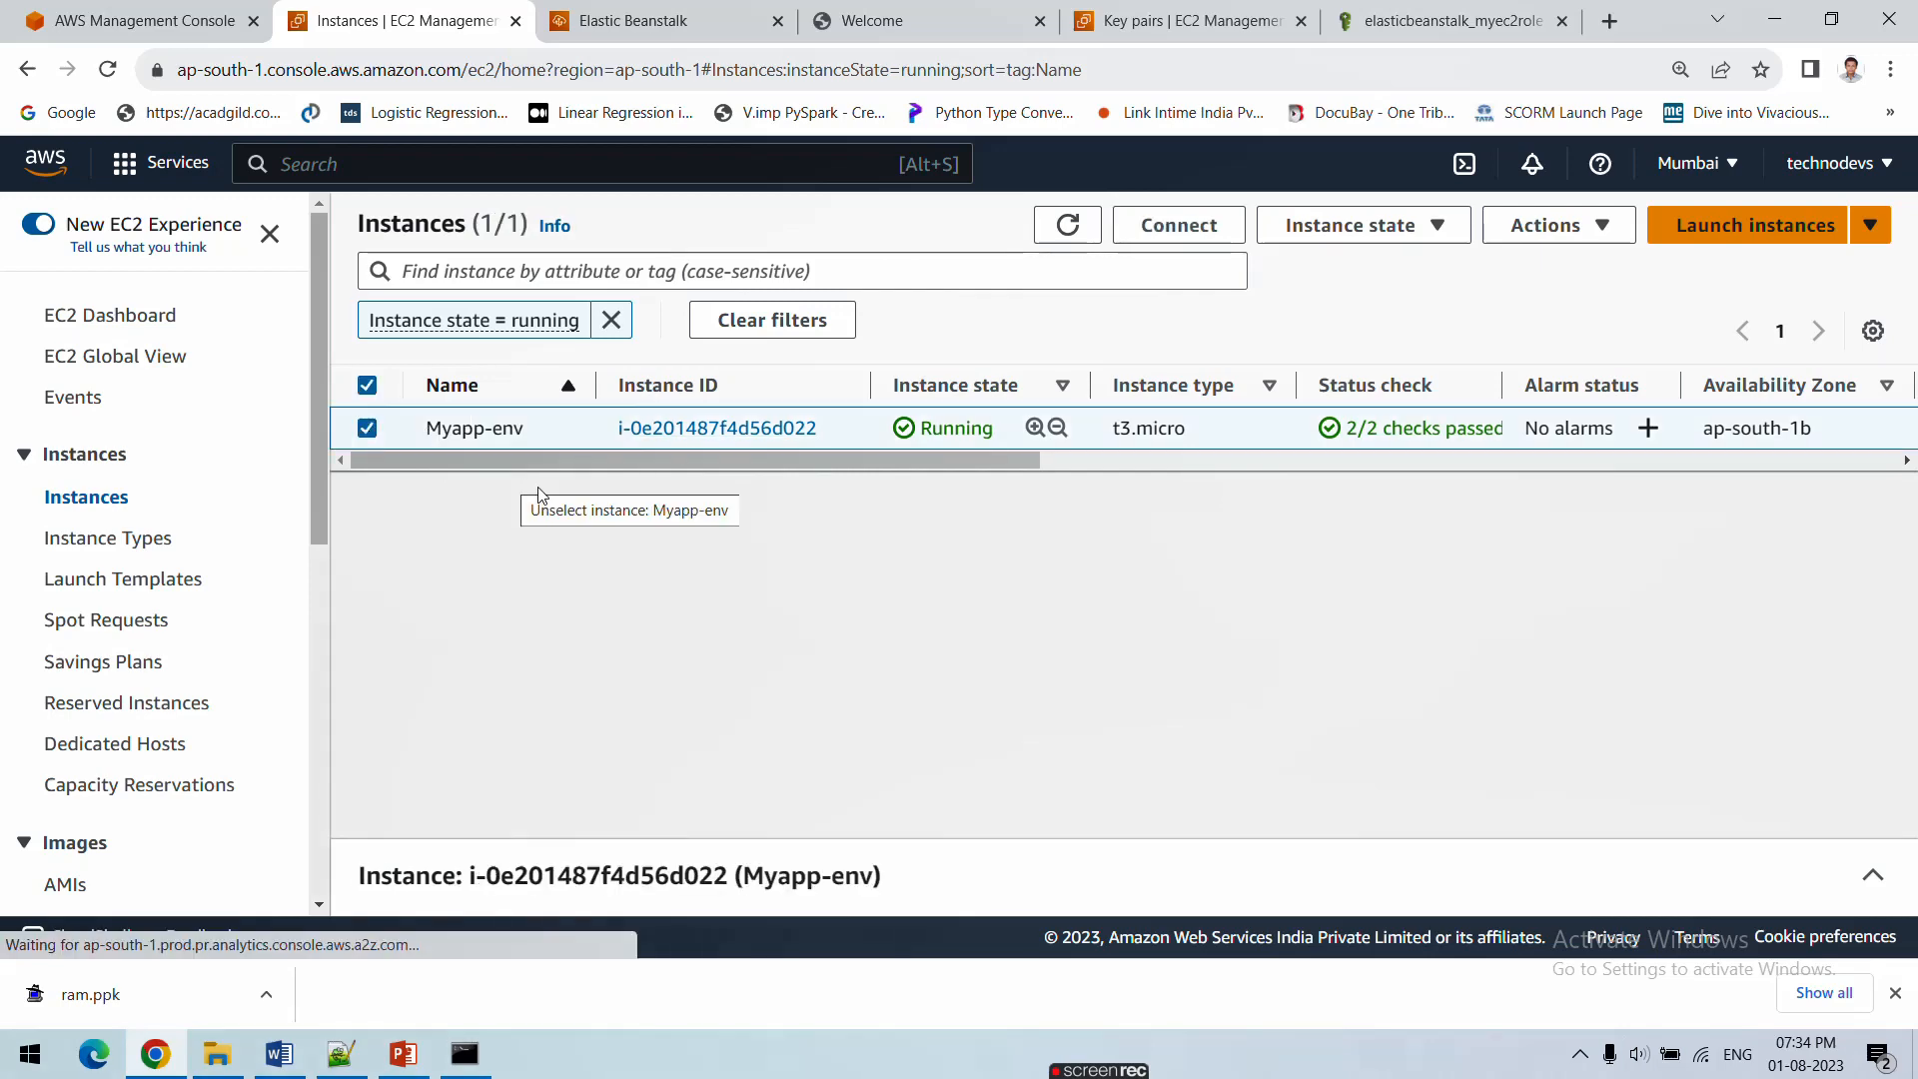
click(709, 435)
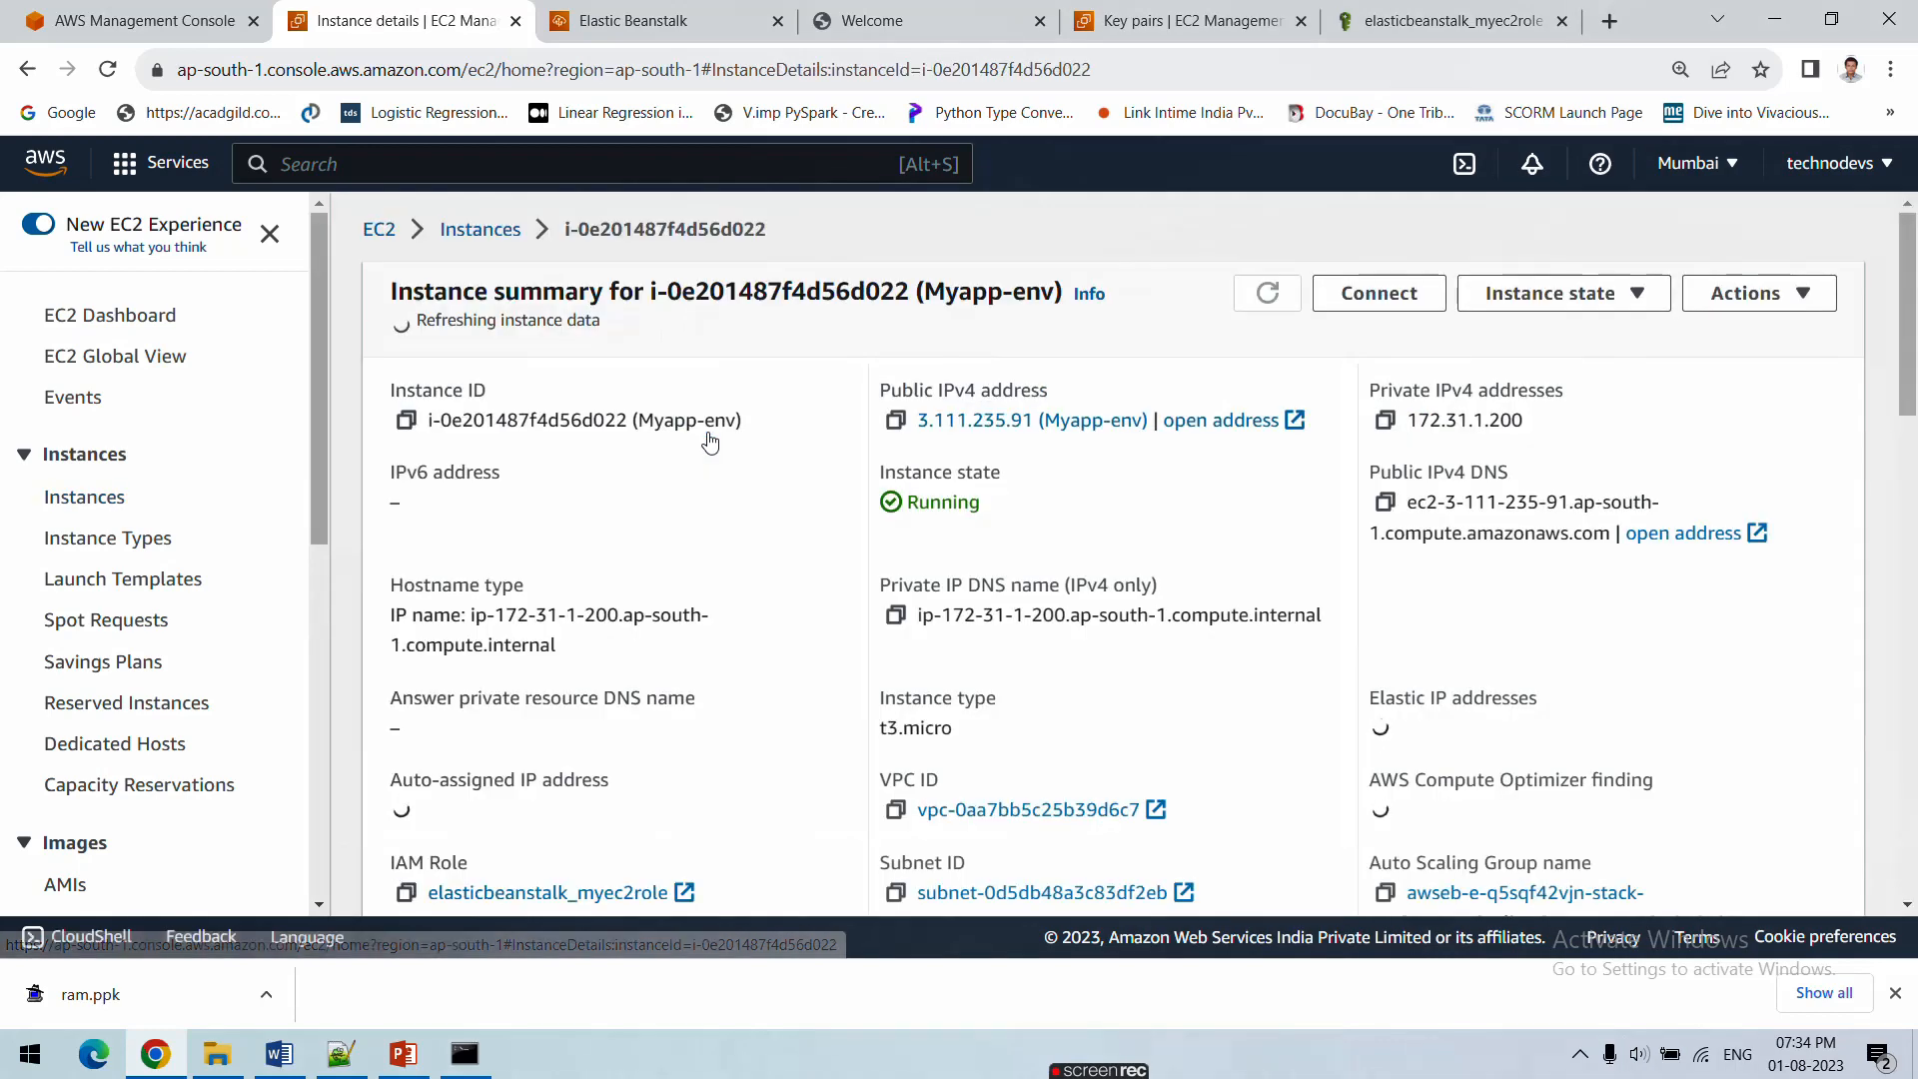
Examine the Myapp-env instance's summary and details, including its assigned IAM role
scroll(711, 446, down, 8)
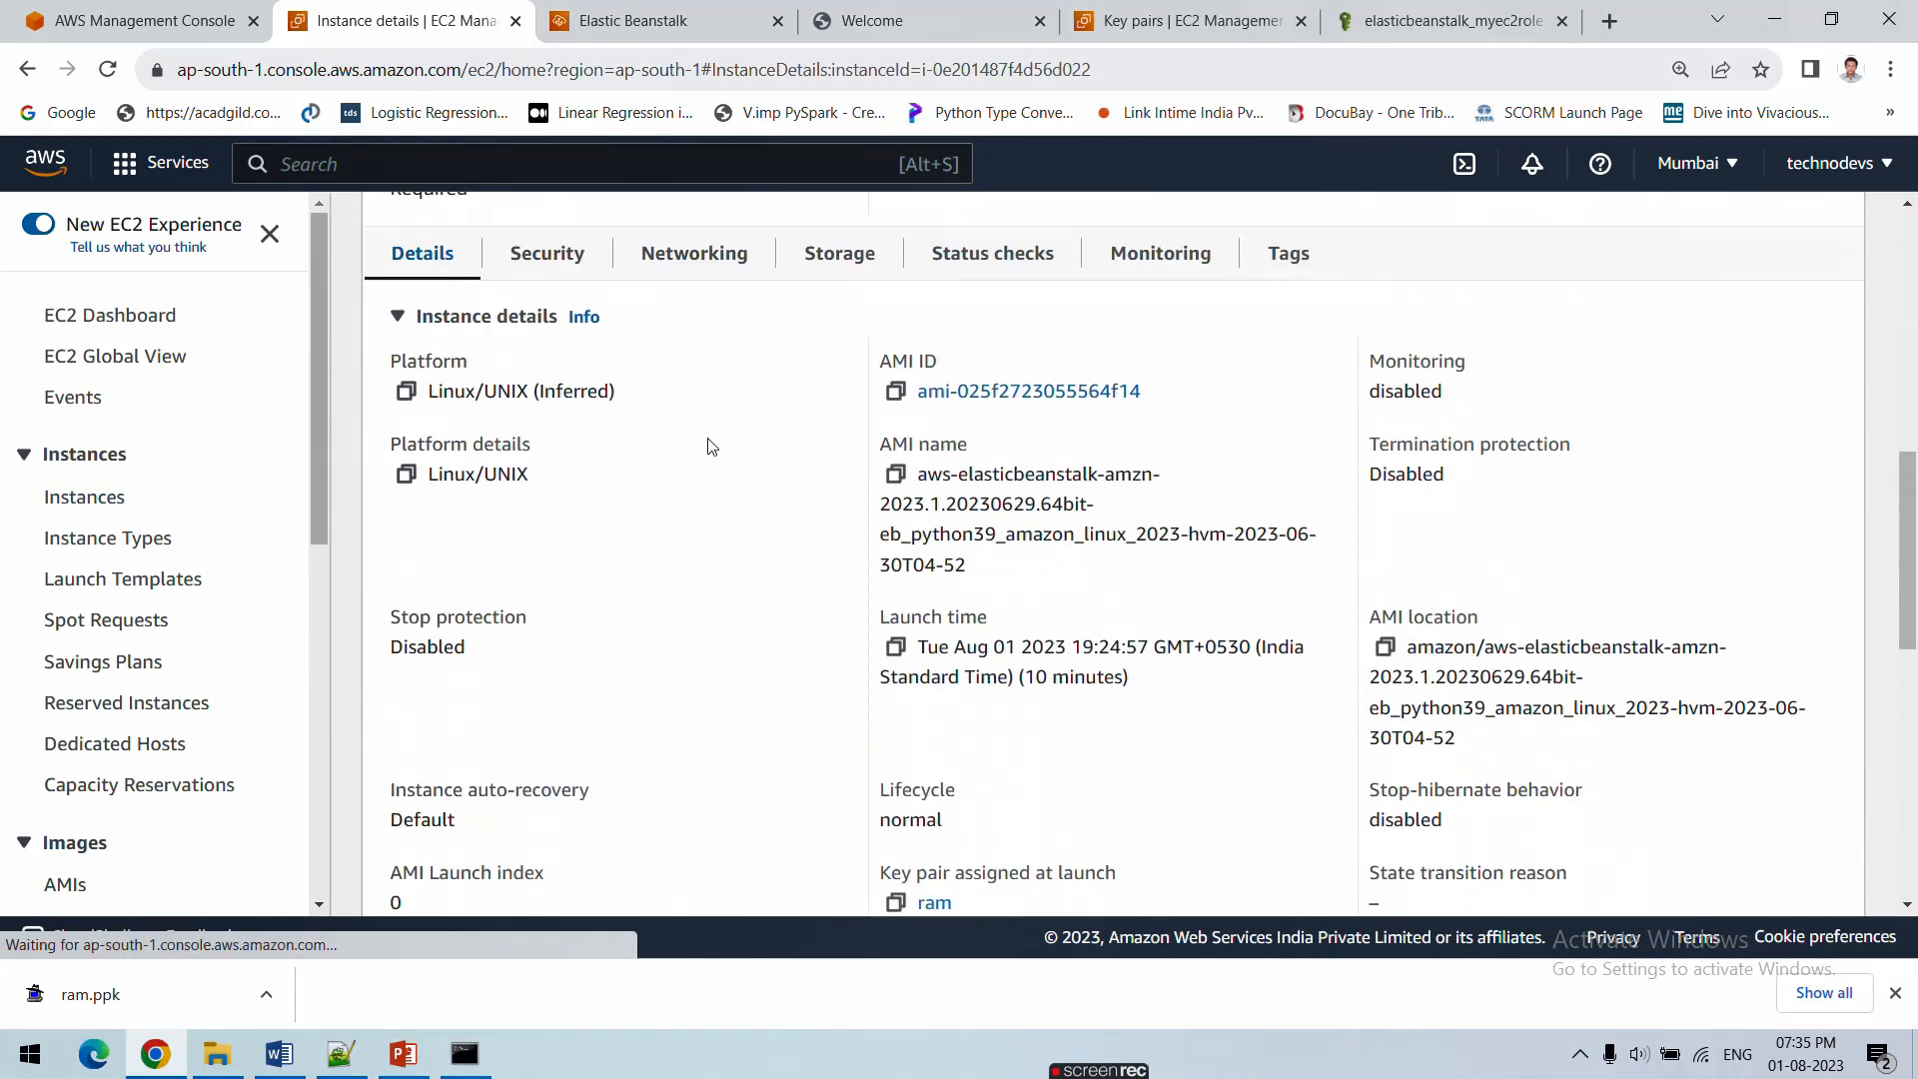
scroll(714, 449, down, 4)
scroll(719, 455, up, 5)
scroll(716, 454, up, 4)
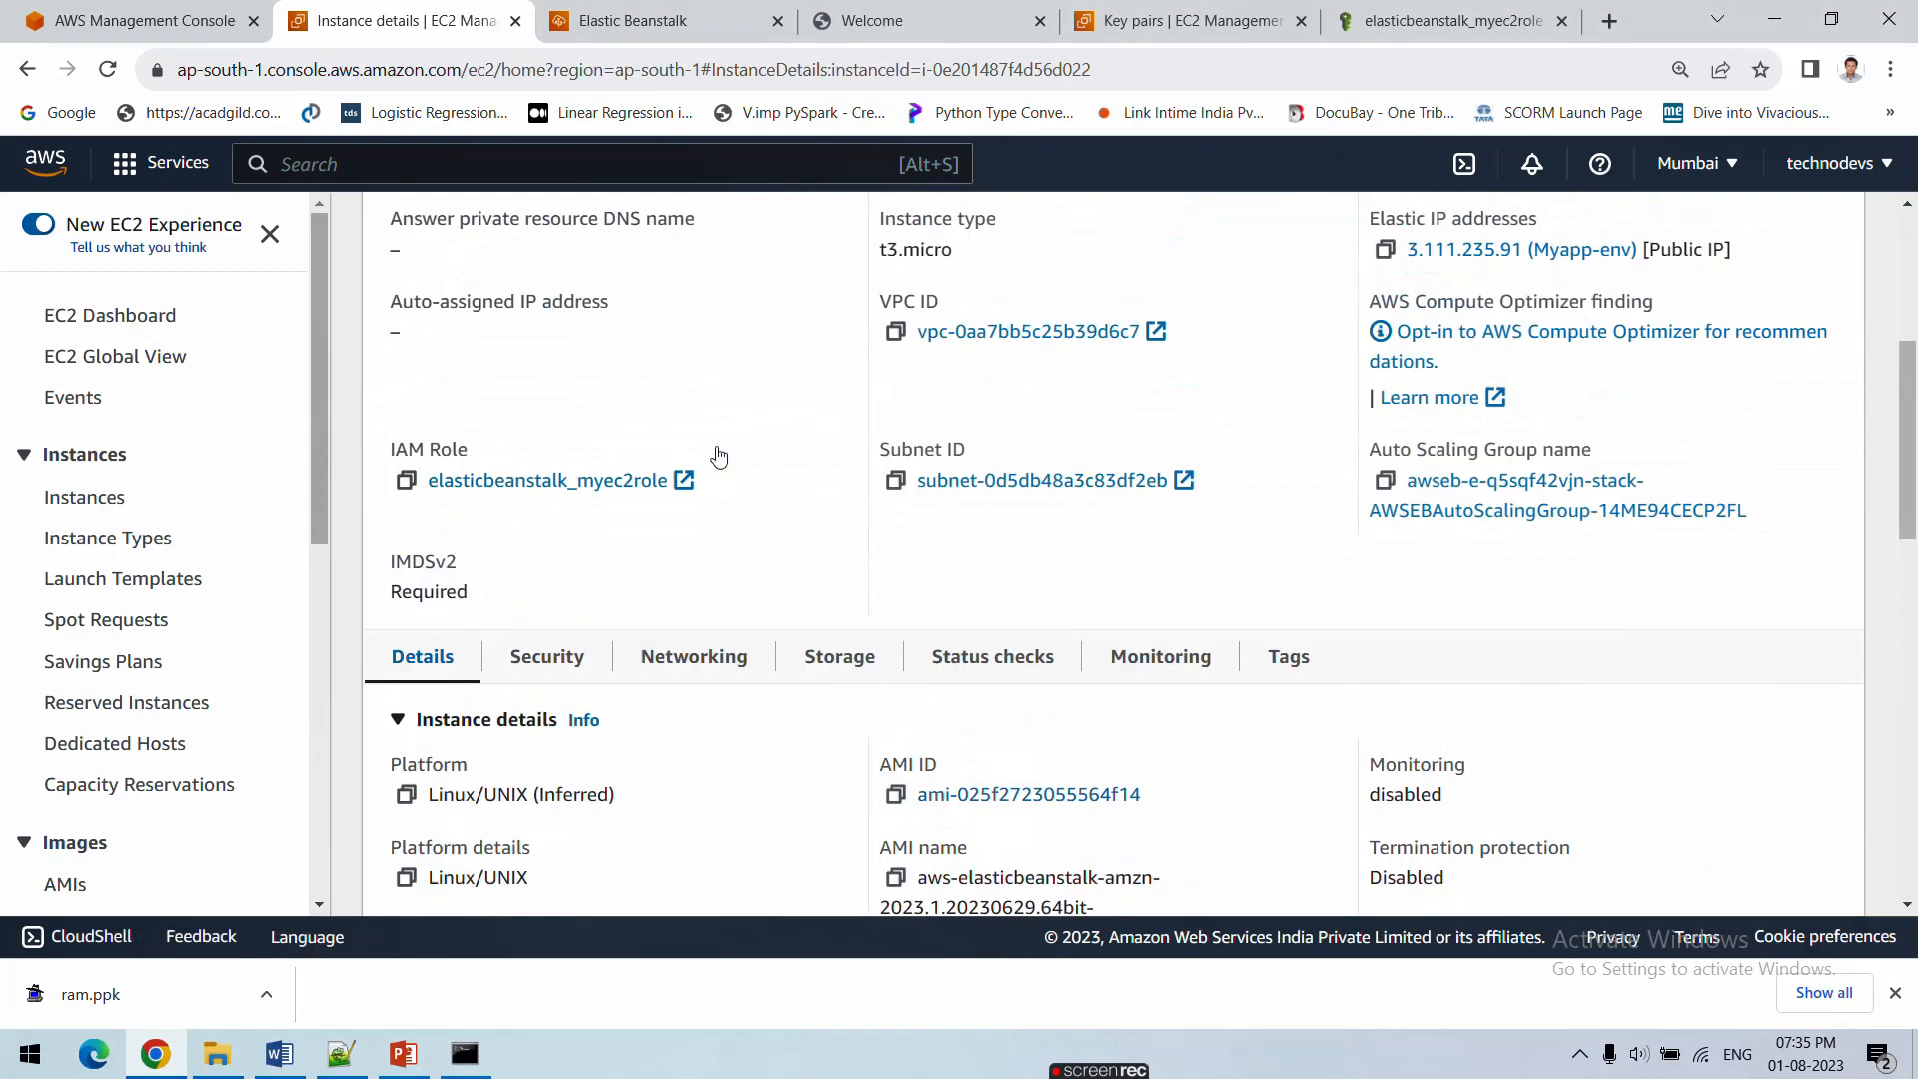
scroll(568, 540, up, 3)
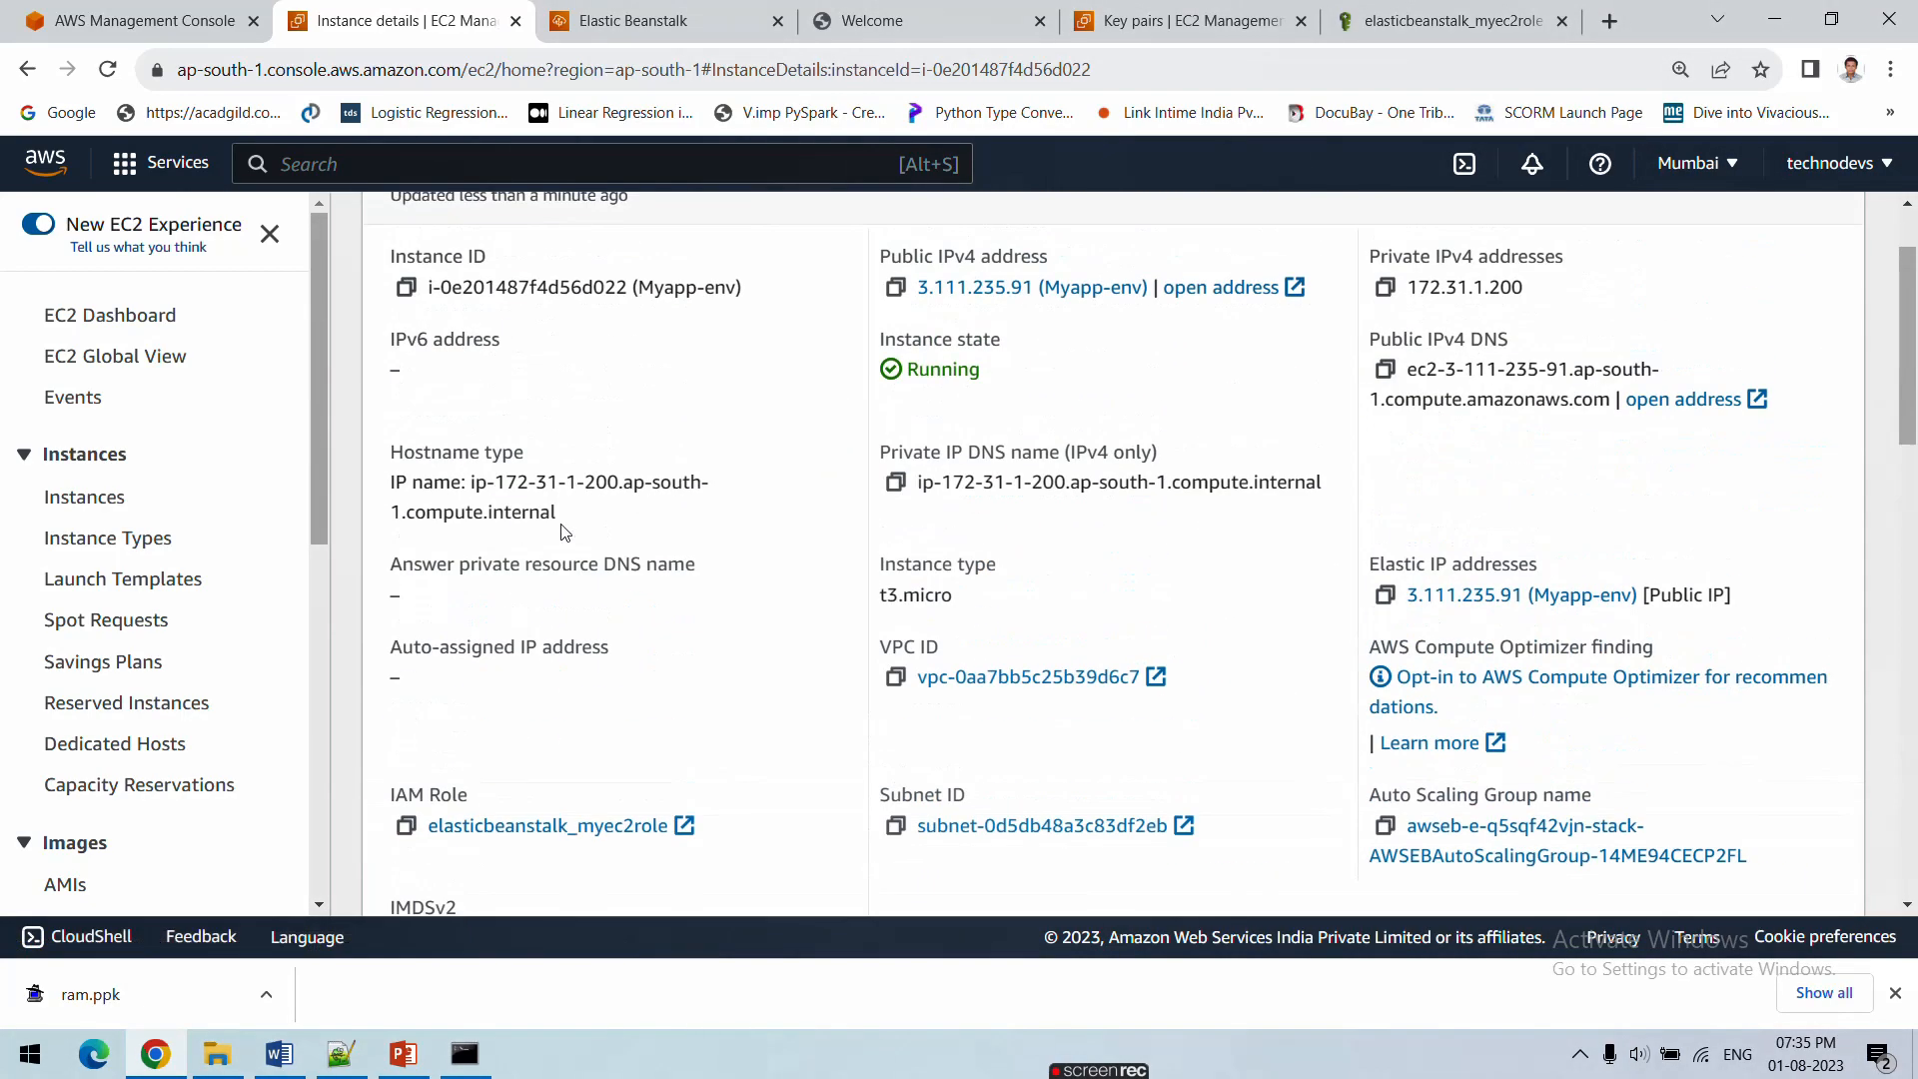
scroll(597, 469, down, 5)
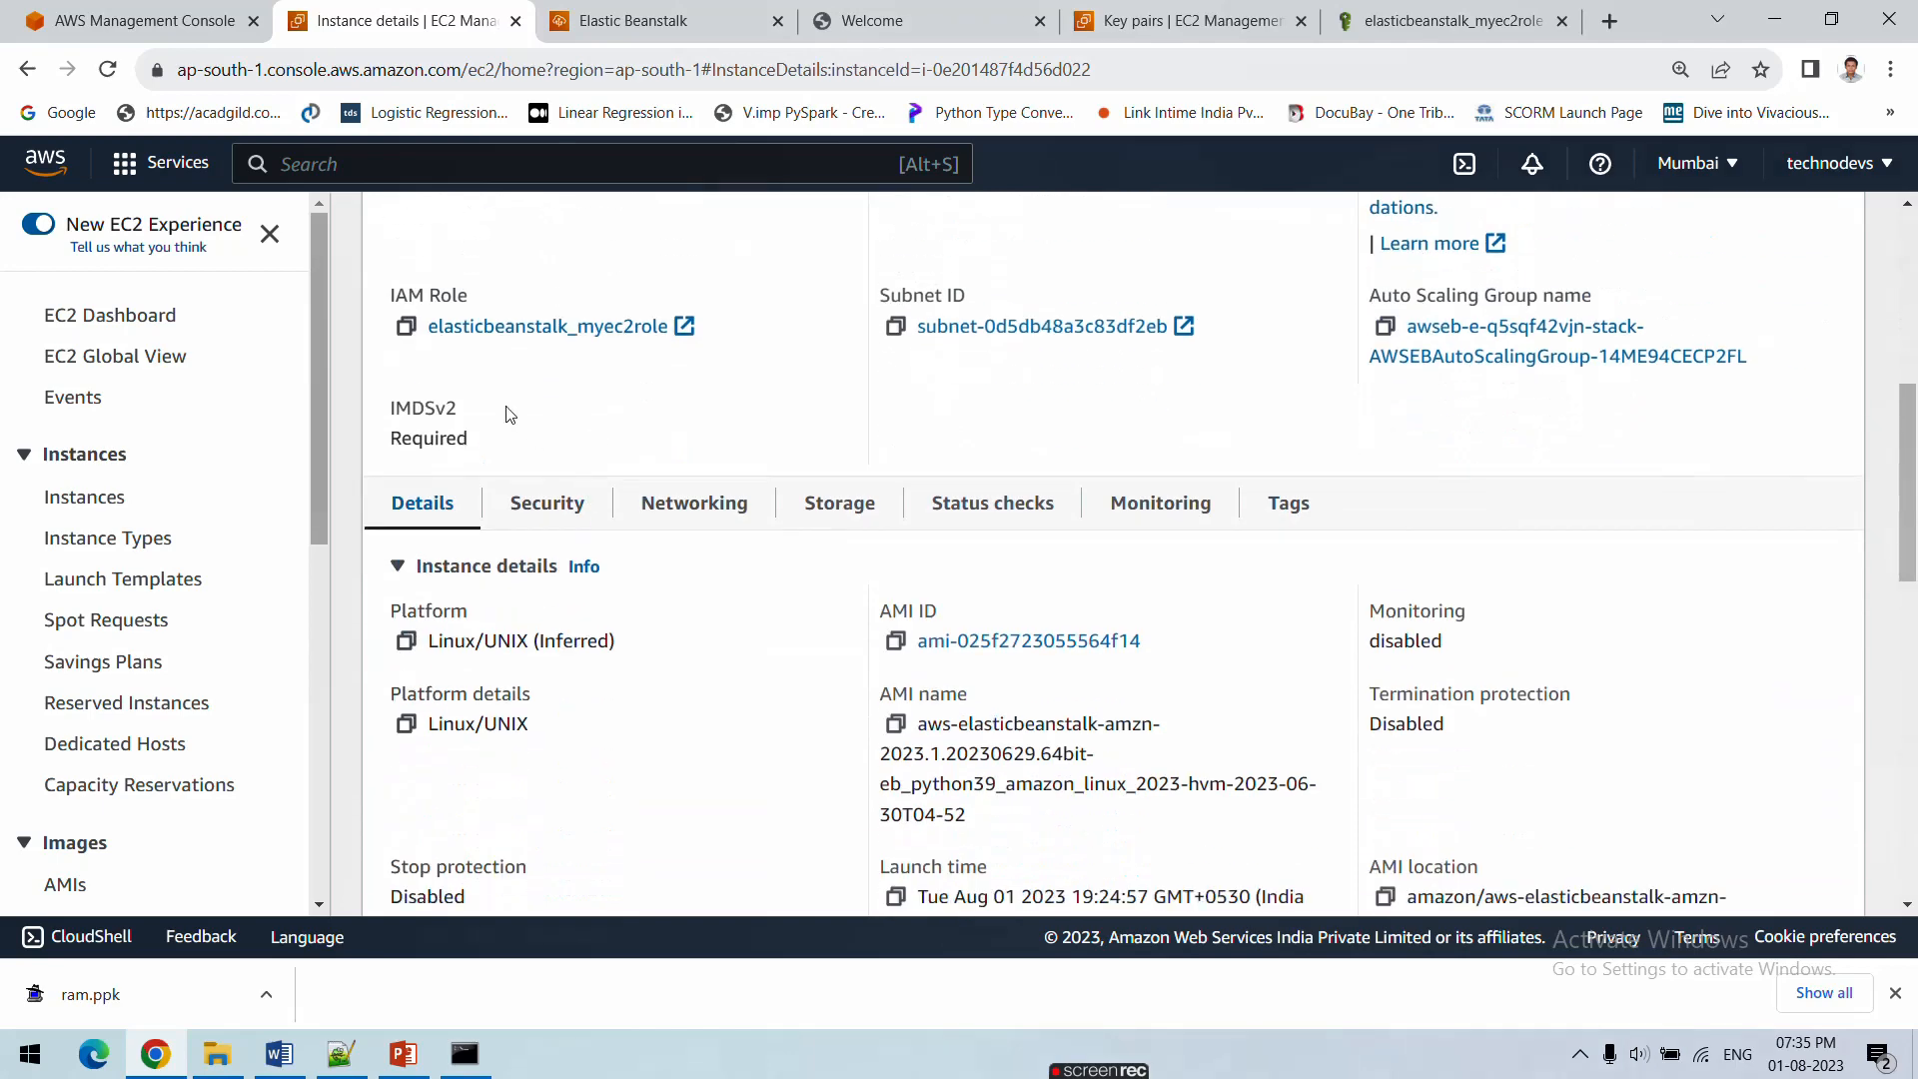
drag(424, 329, 670, 327)
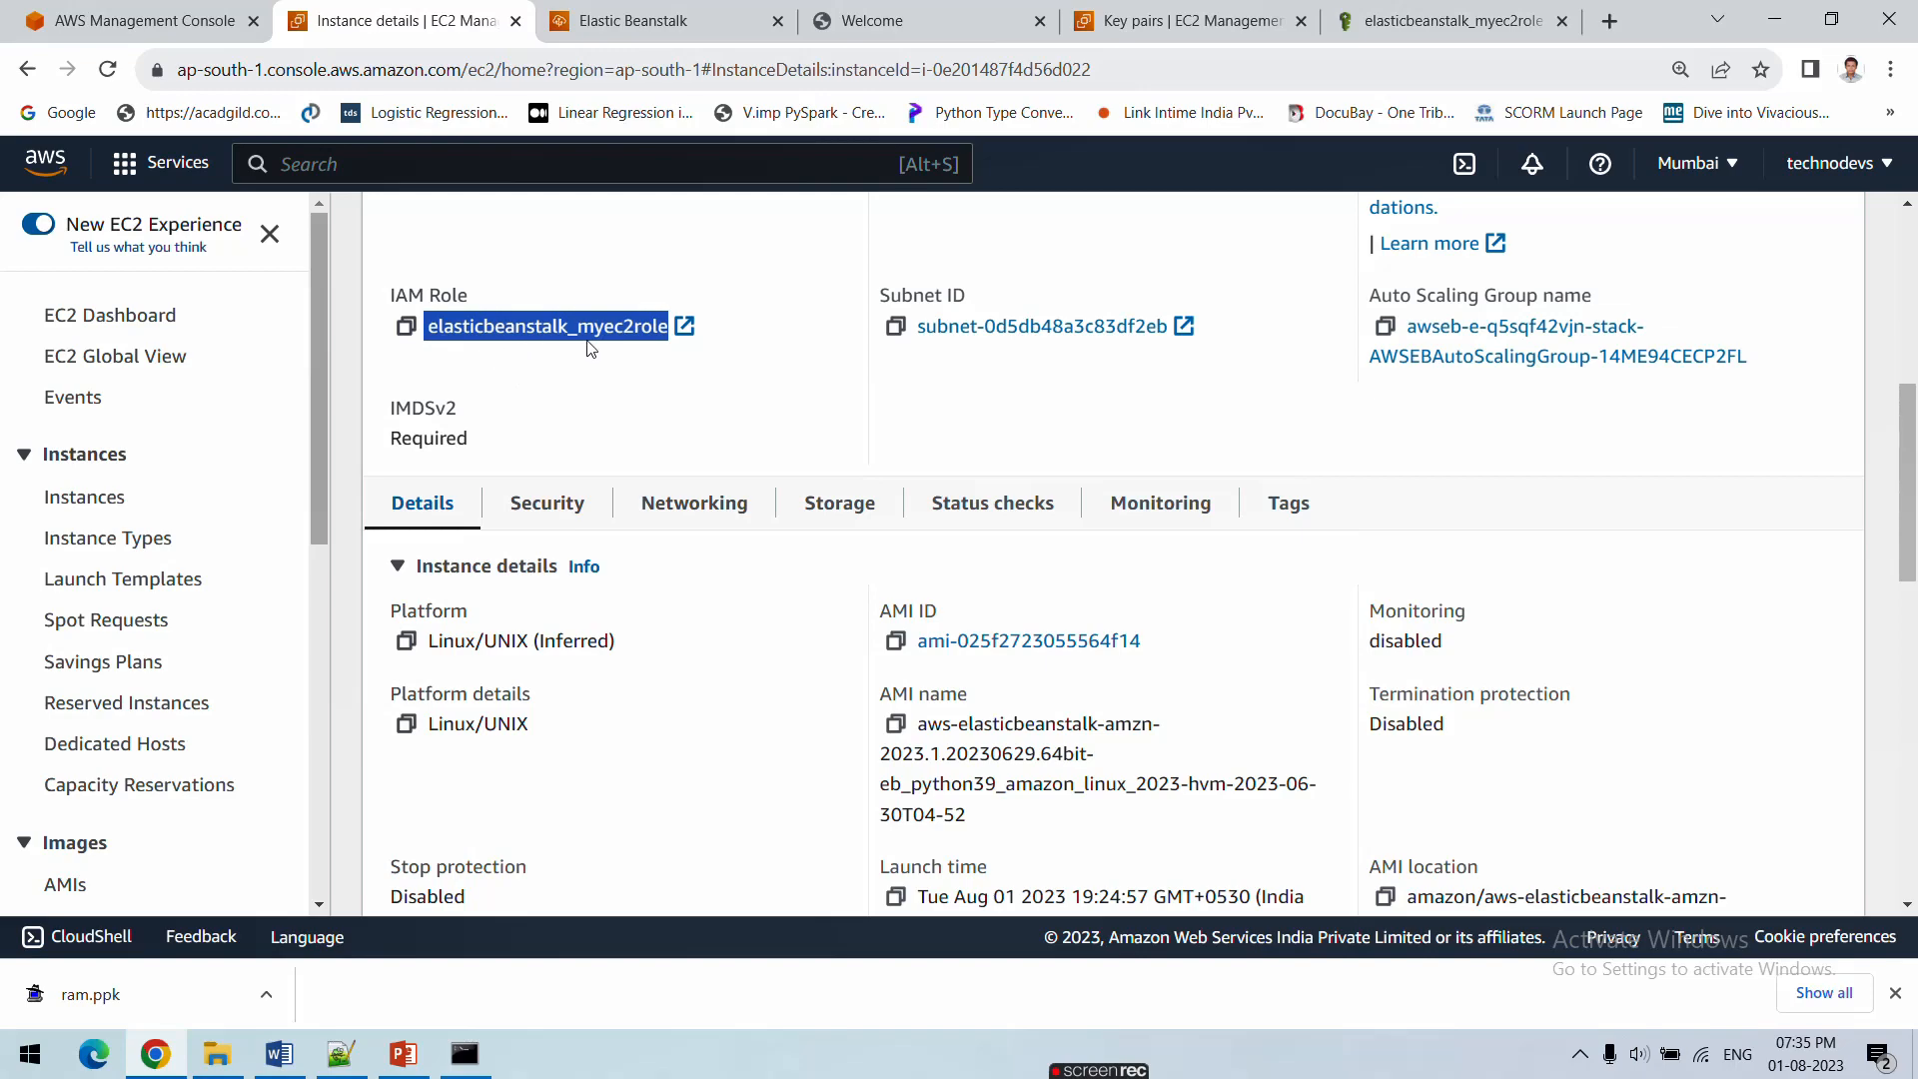
scroll(642, 441, down, 10)
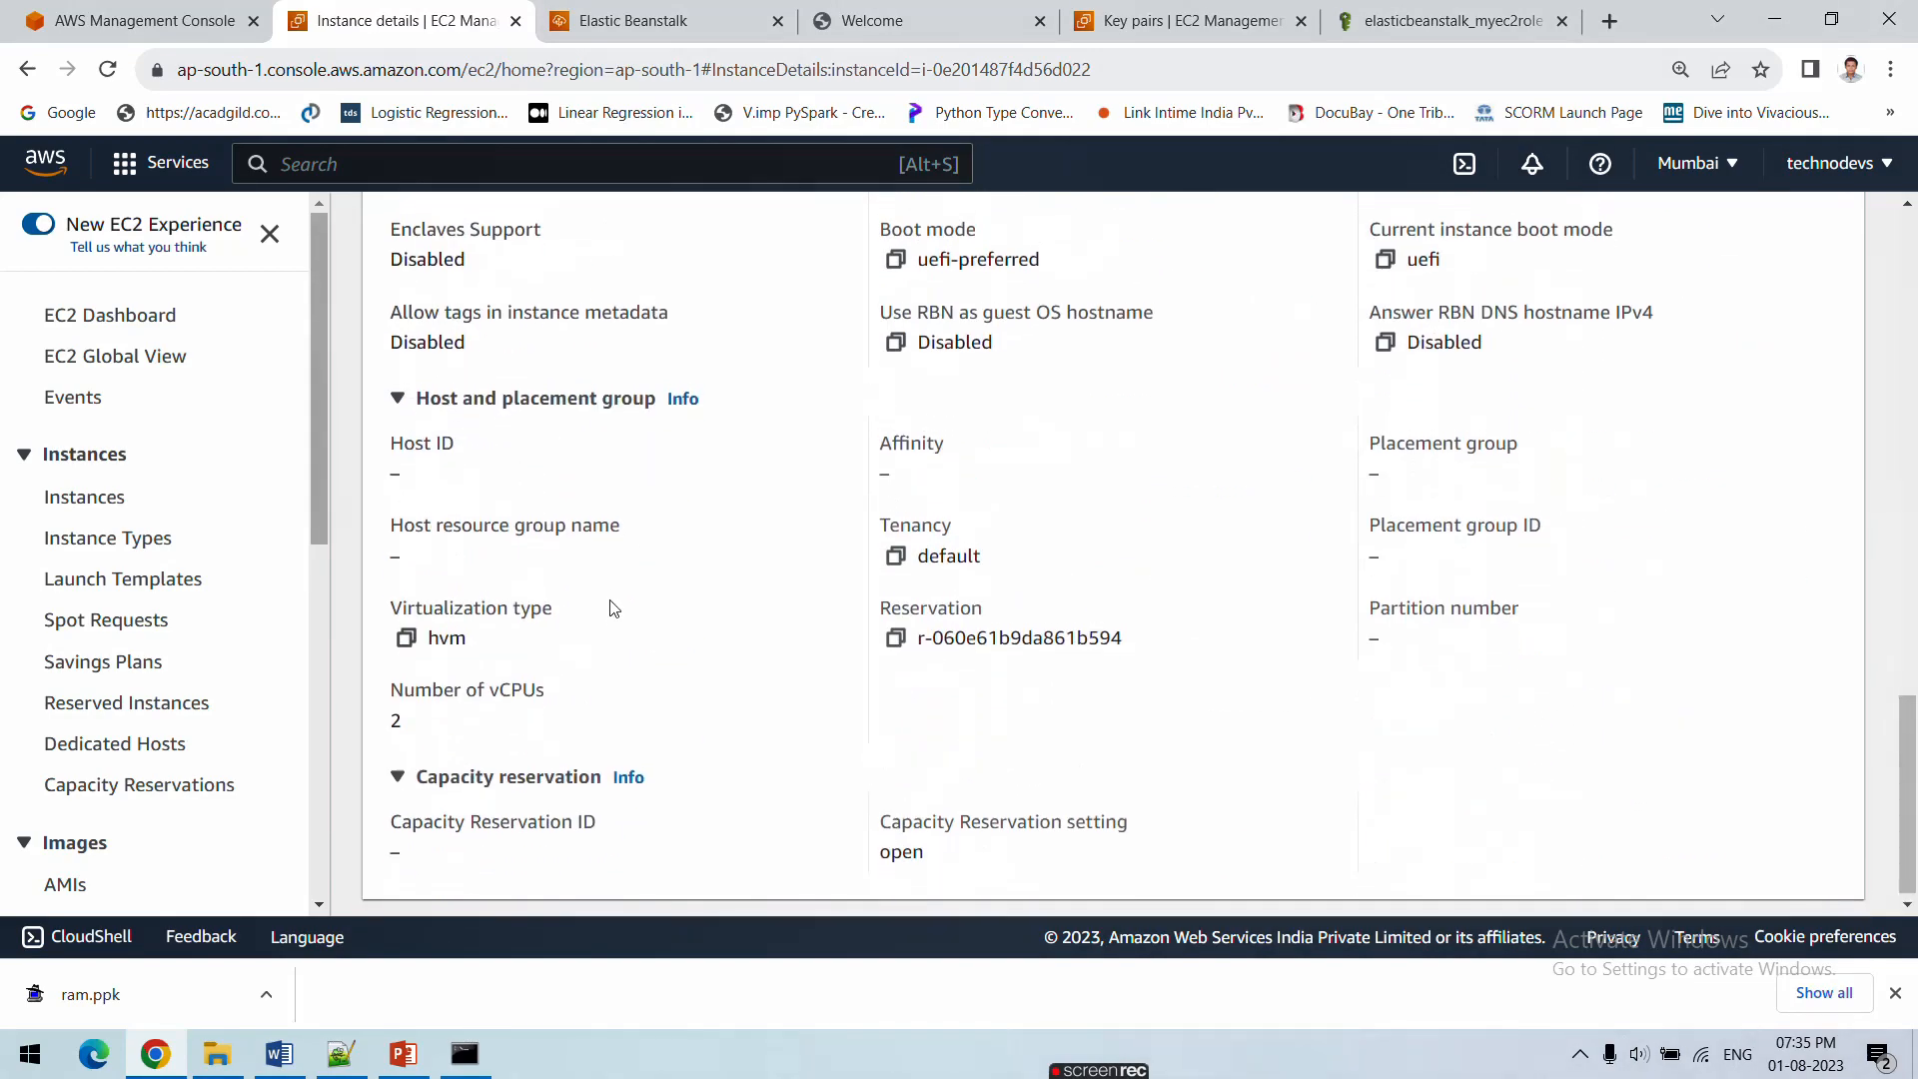
scroll(608, 605, up, 10)
Show the instance's security details and open its AWSEBSecurityGroup security group
click(561, 489)
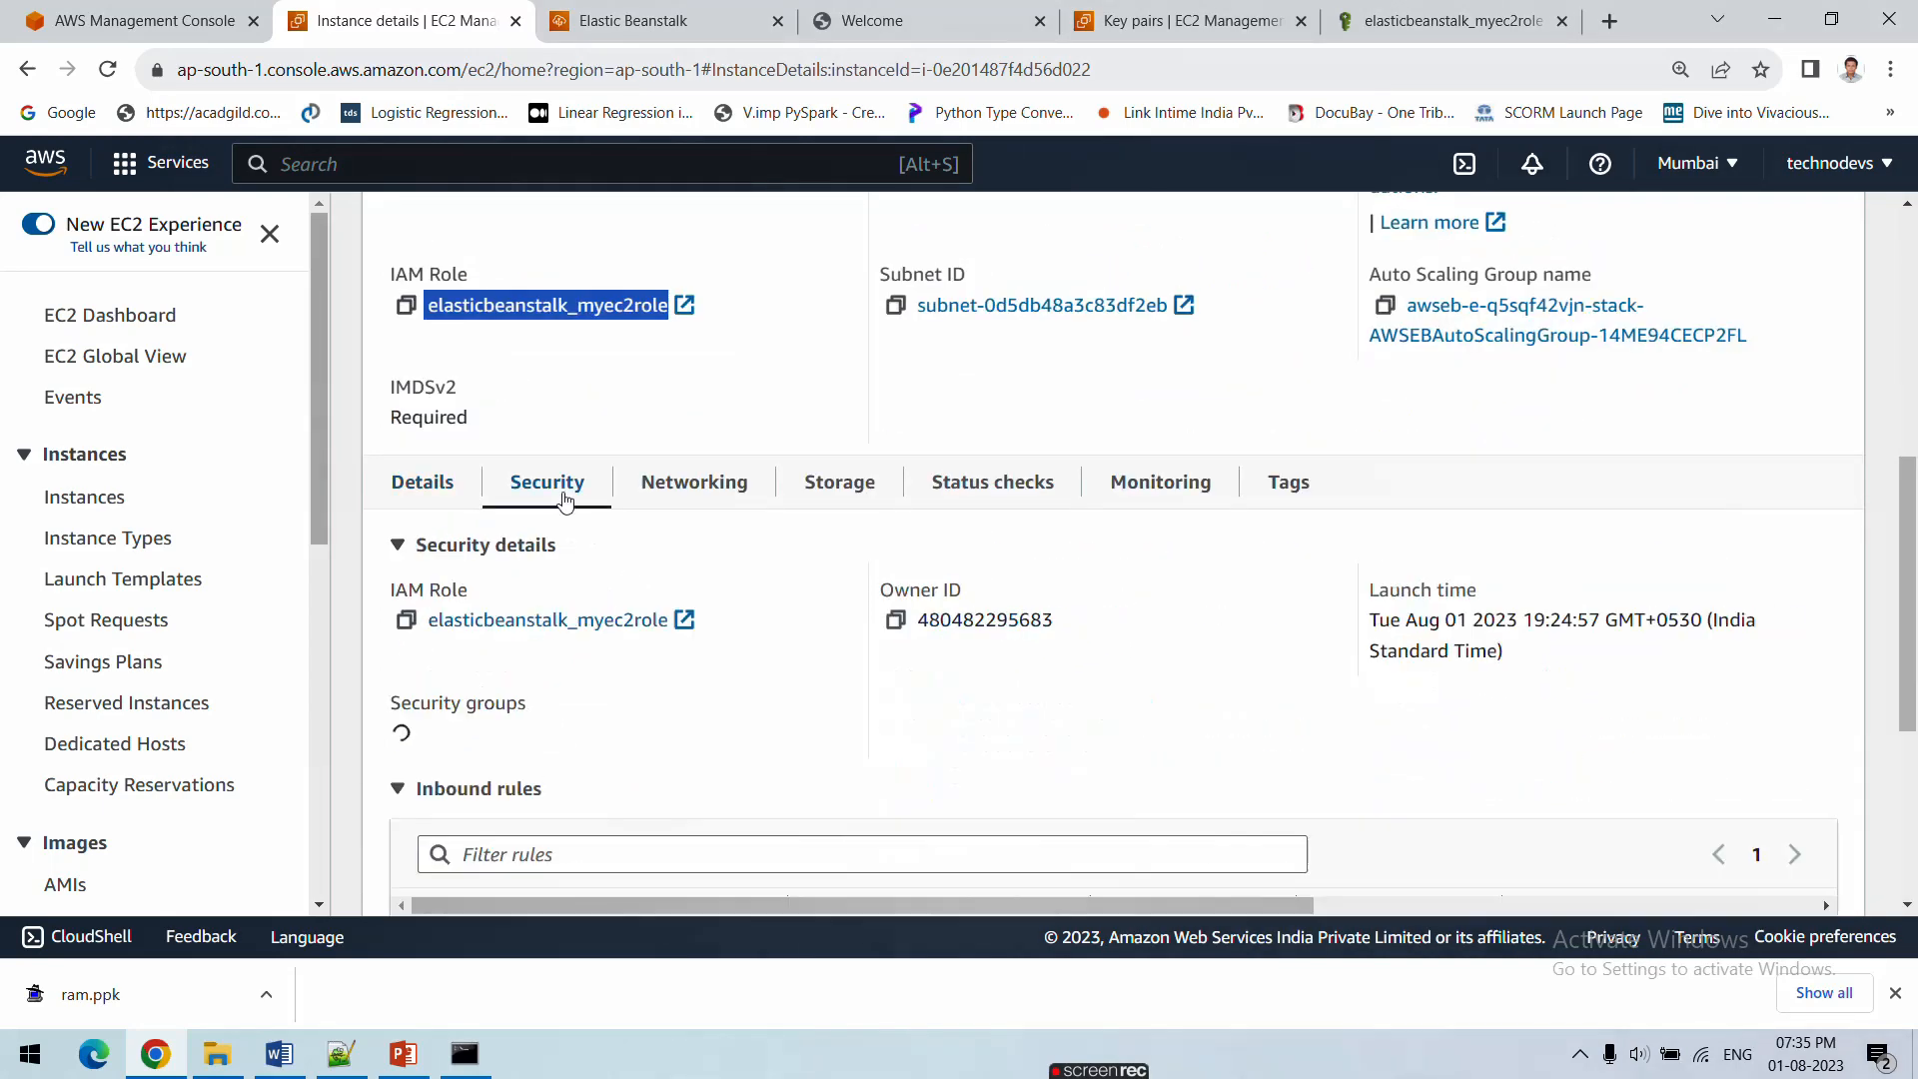
scroll(553, 680, down, 1)
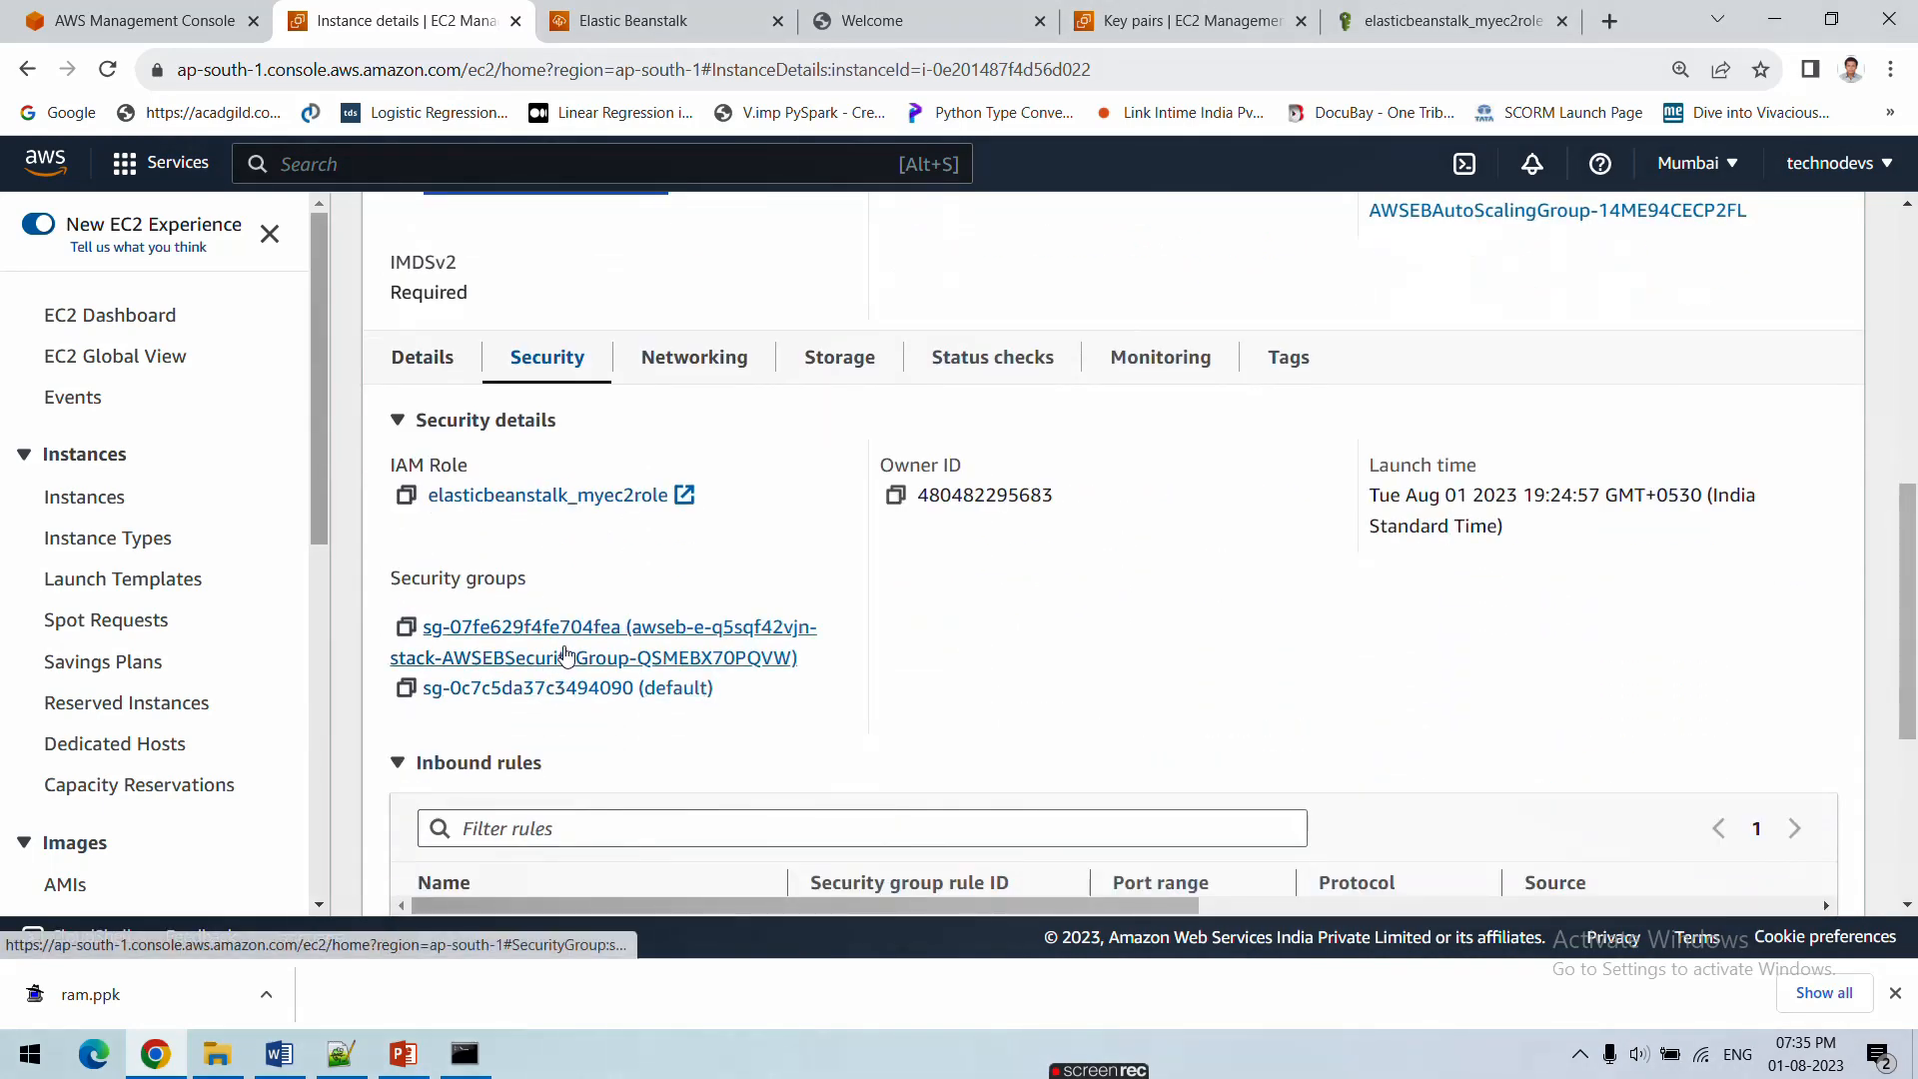
right_click(562, 644)
click(512, 657)
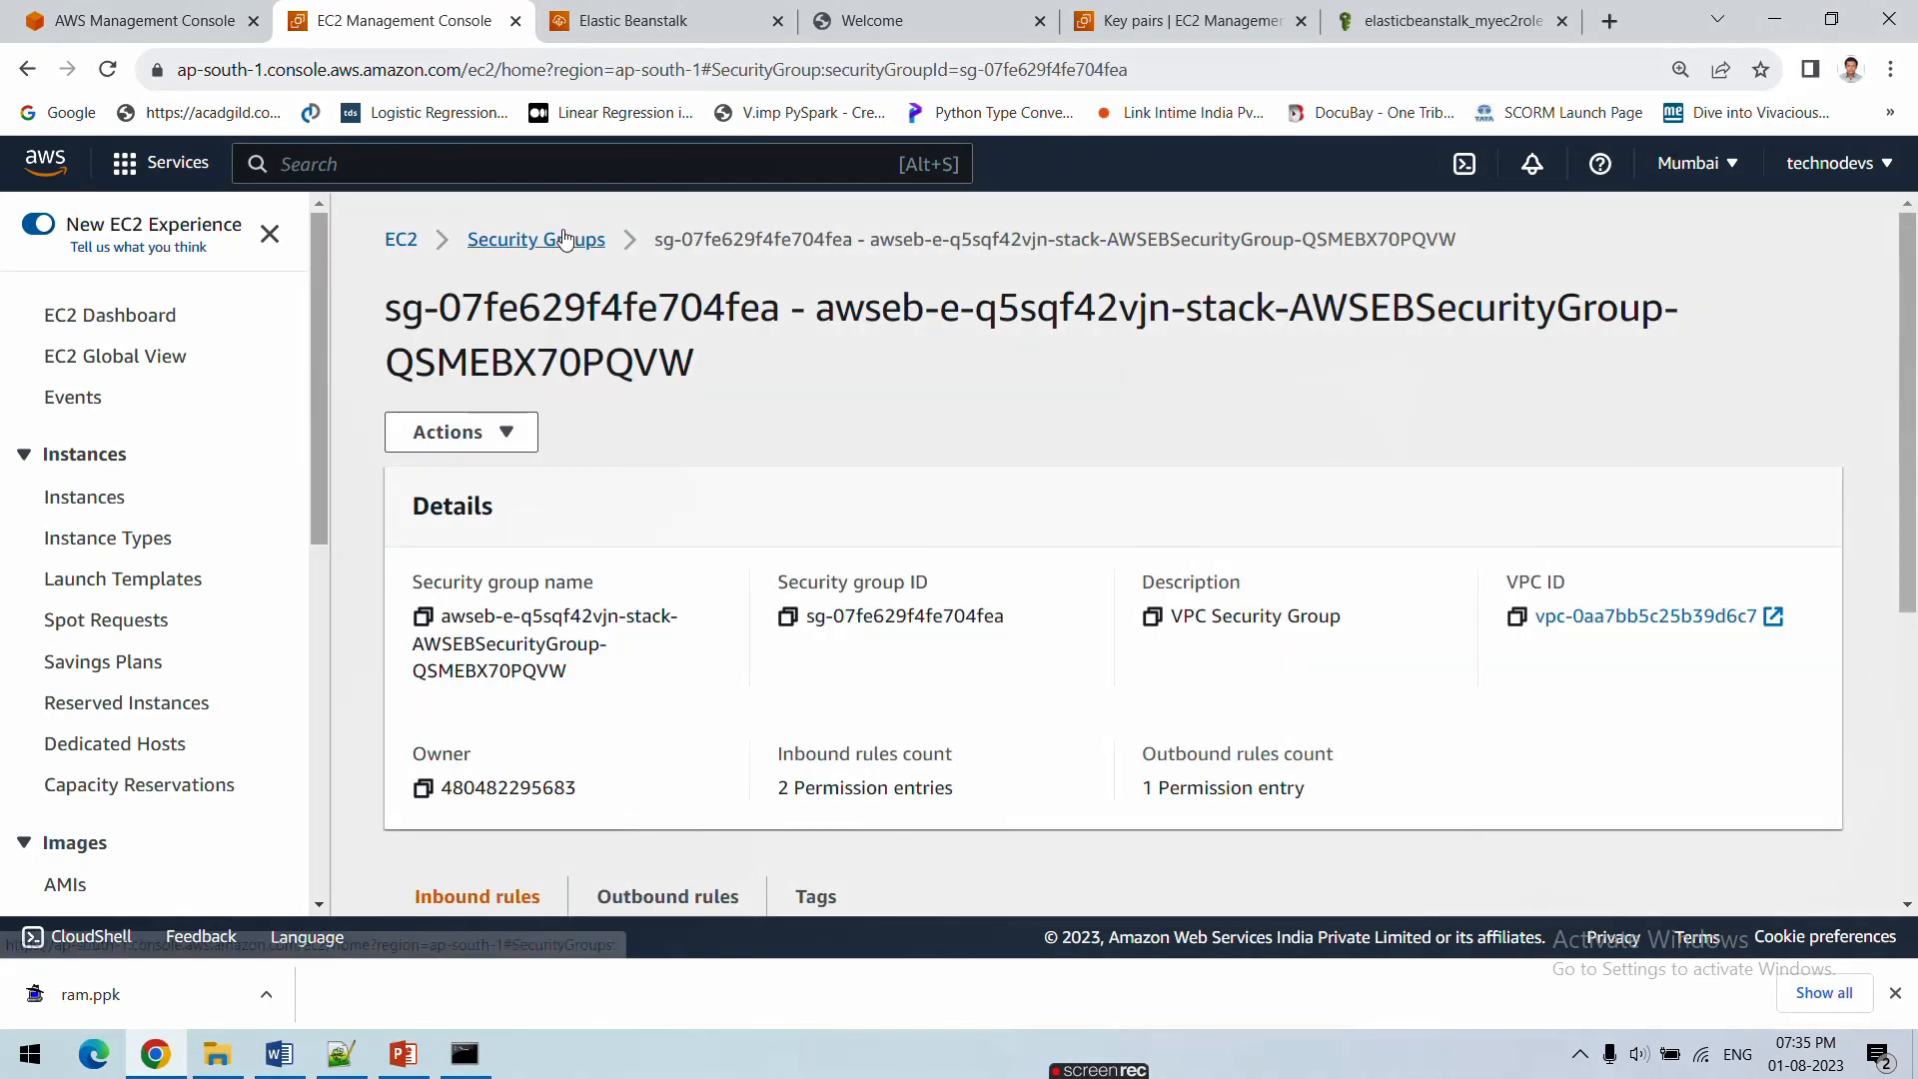
Open the Myapp-env group from the full Security Groups list and examine its inbound rules' port ranges and sources
click(562, 239)
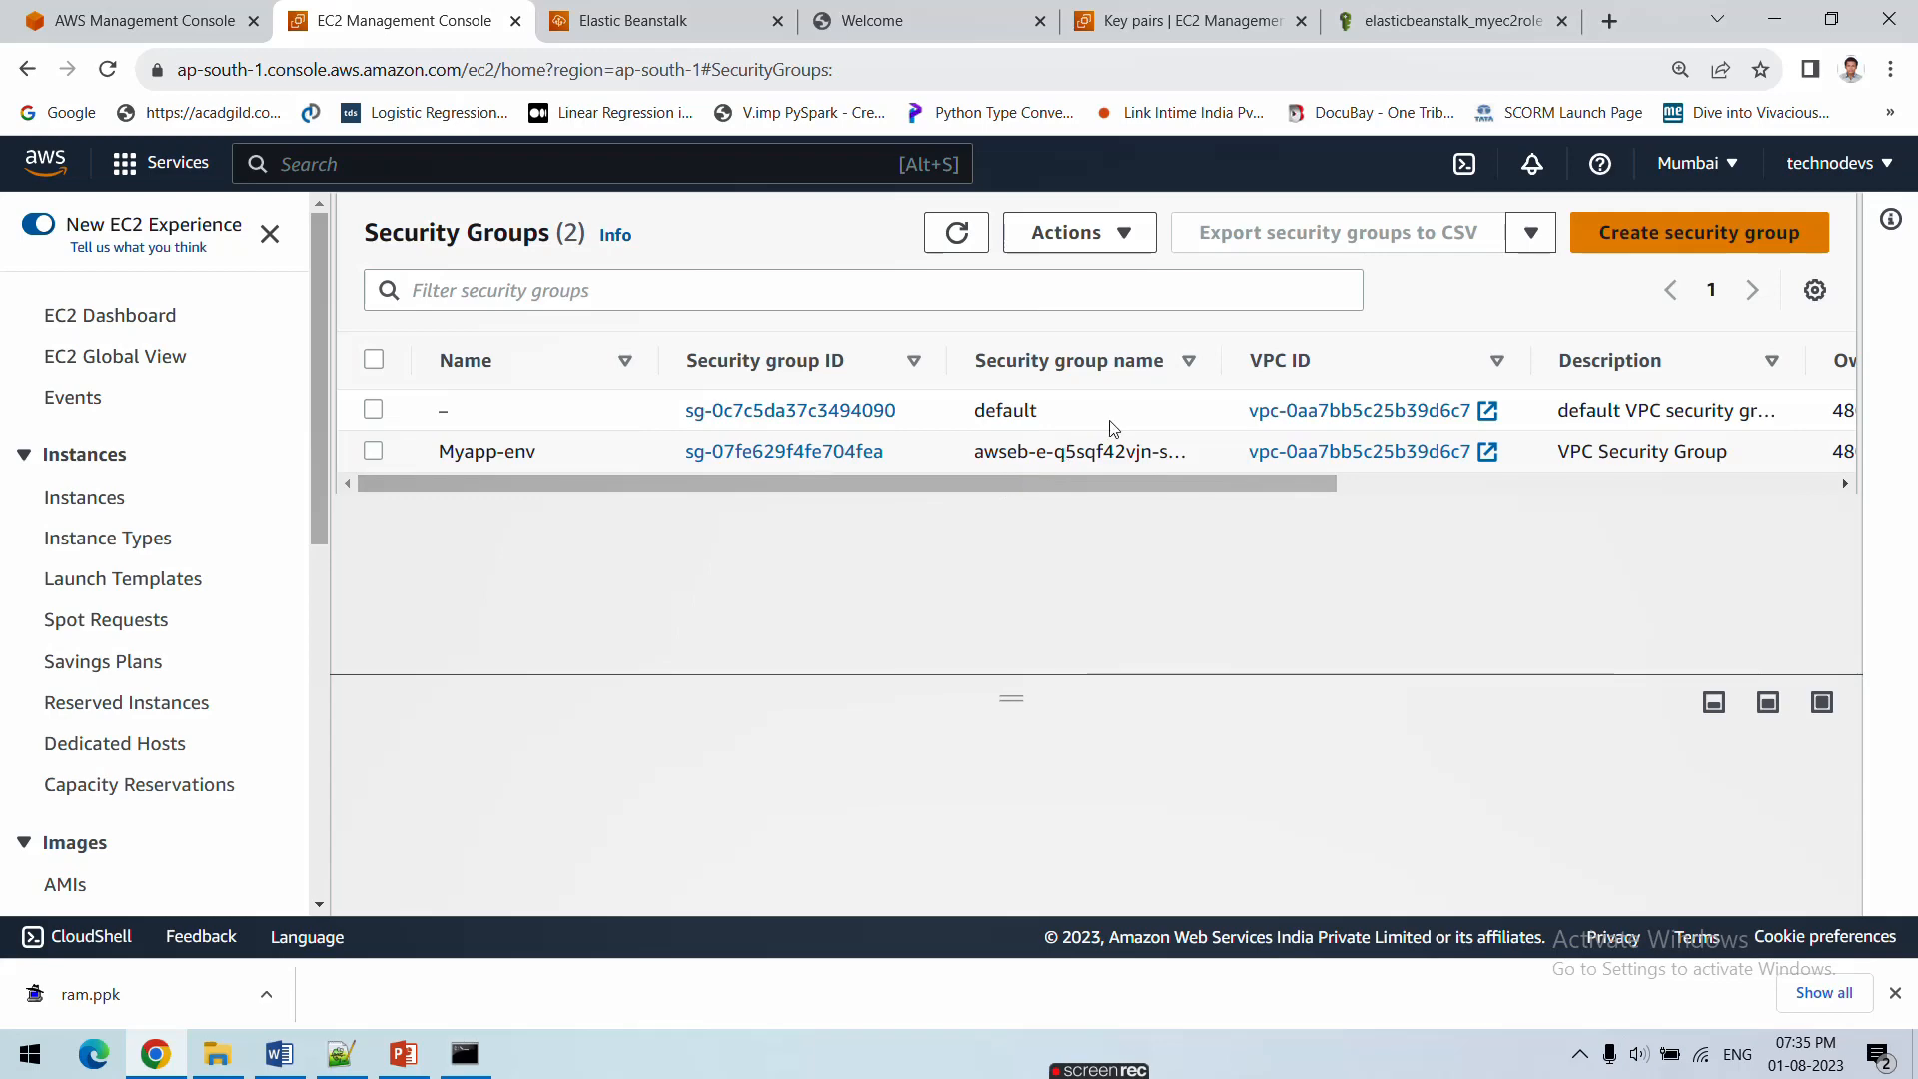
drag(1226, 360, 1249, 361)
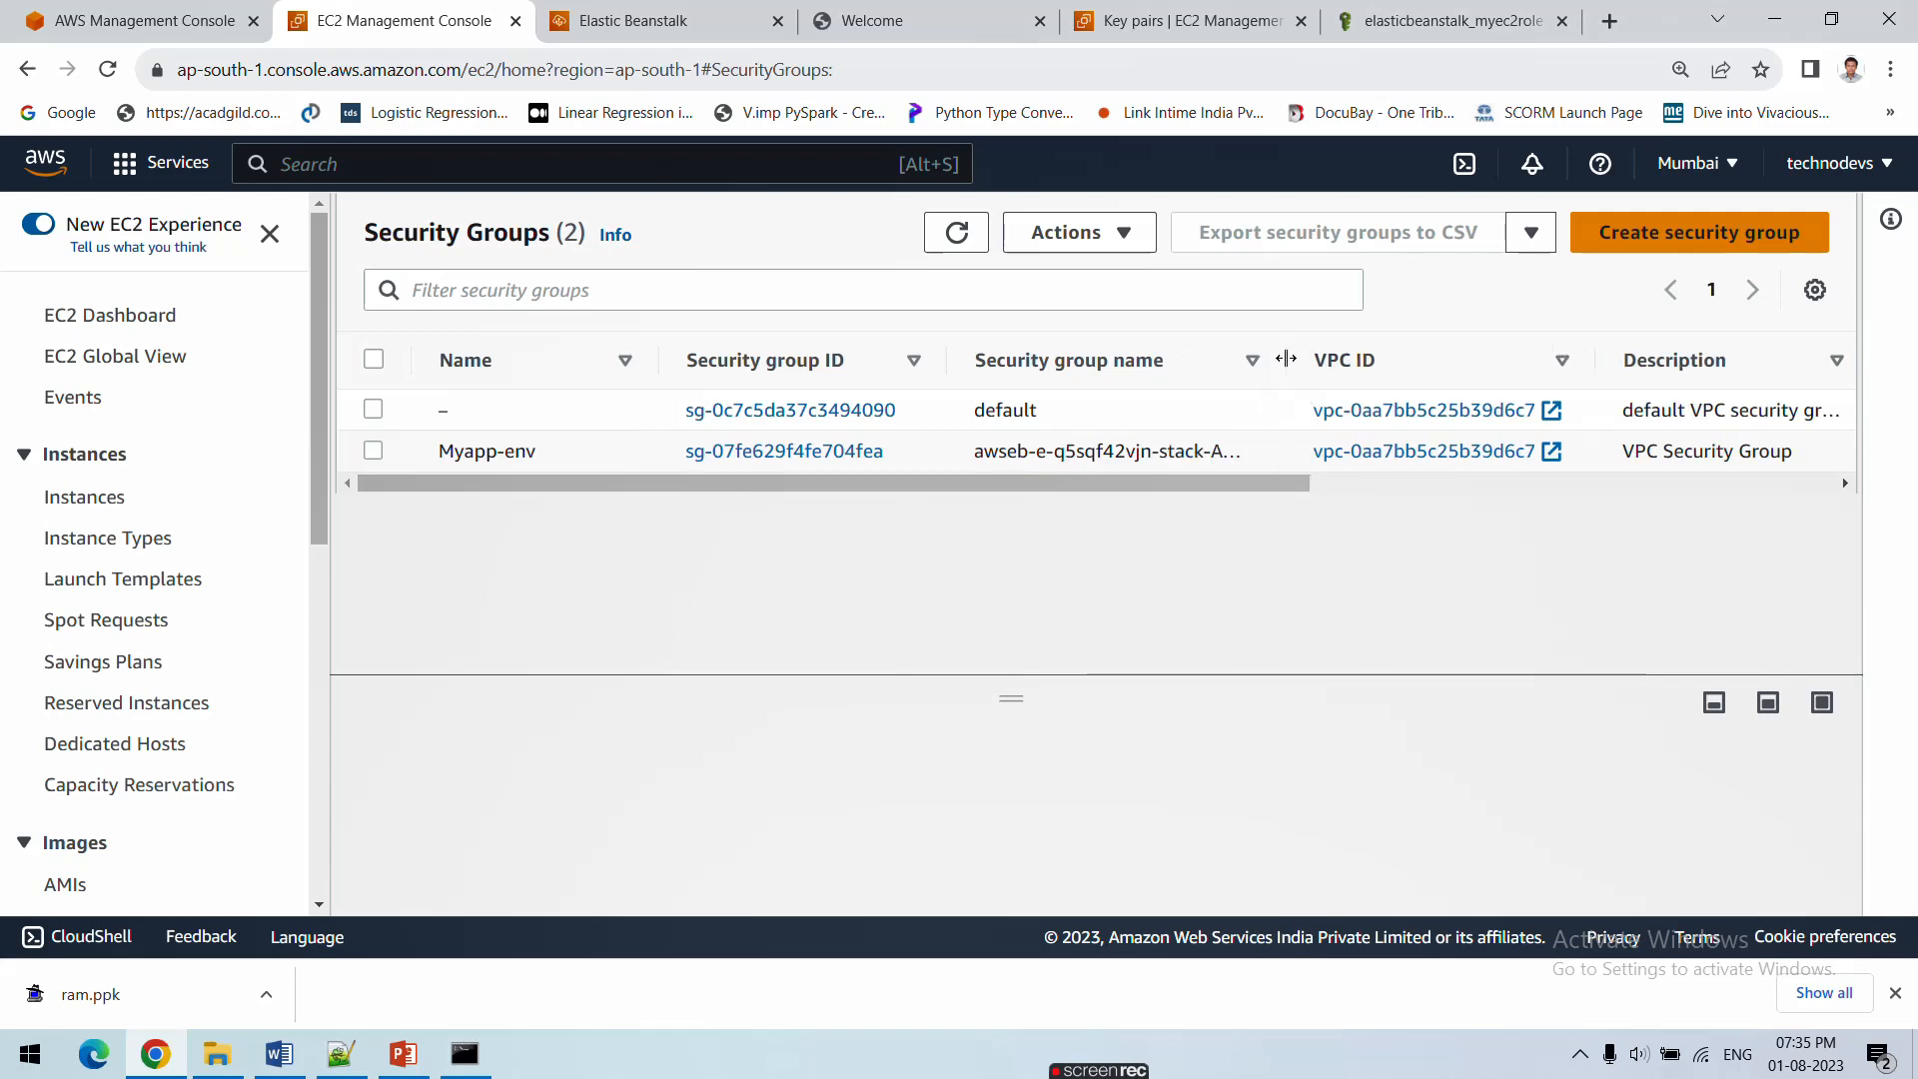
drag(1252, 483, 1372, 487)
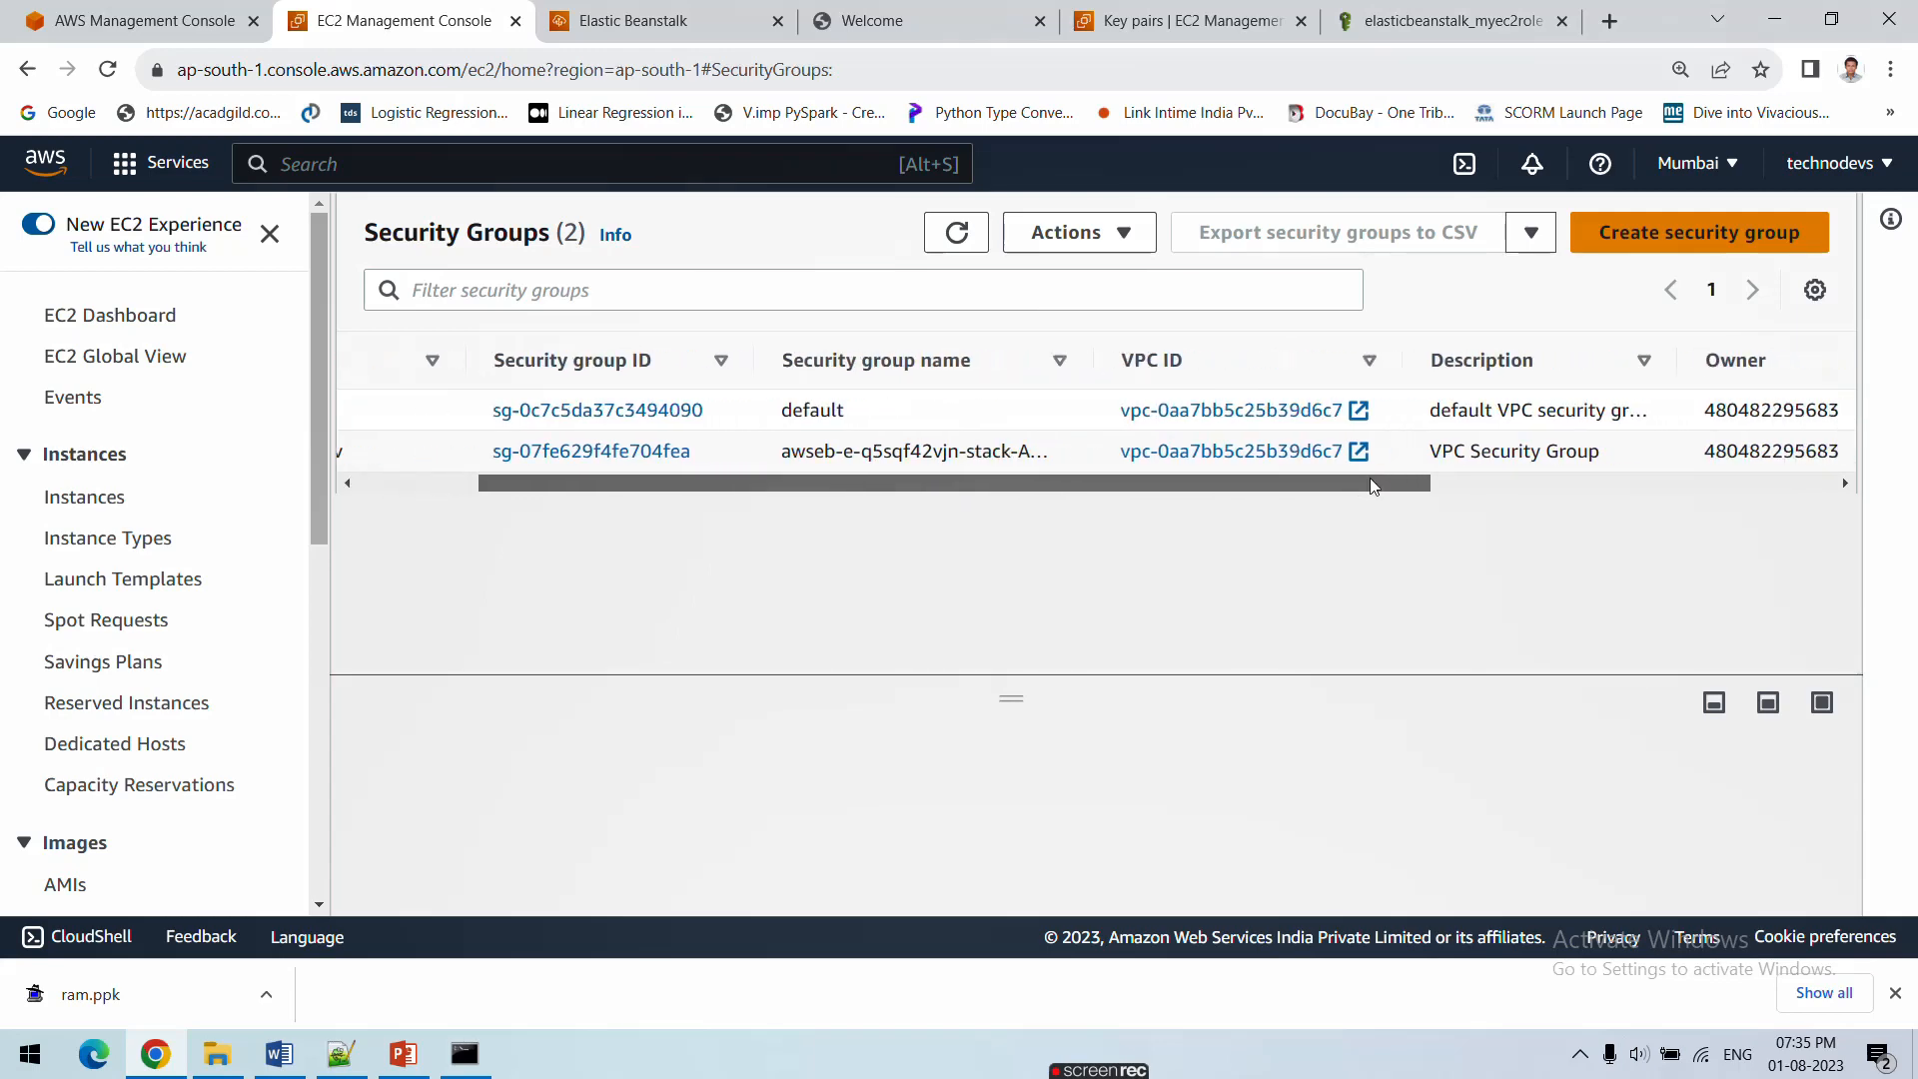
click(568, 453)
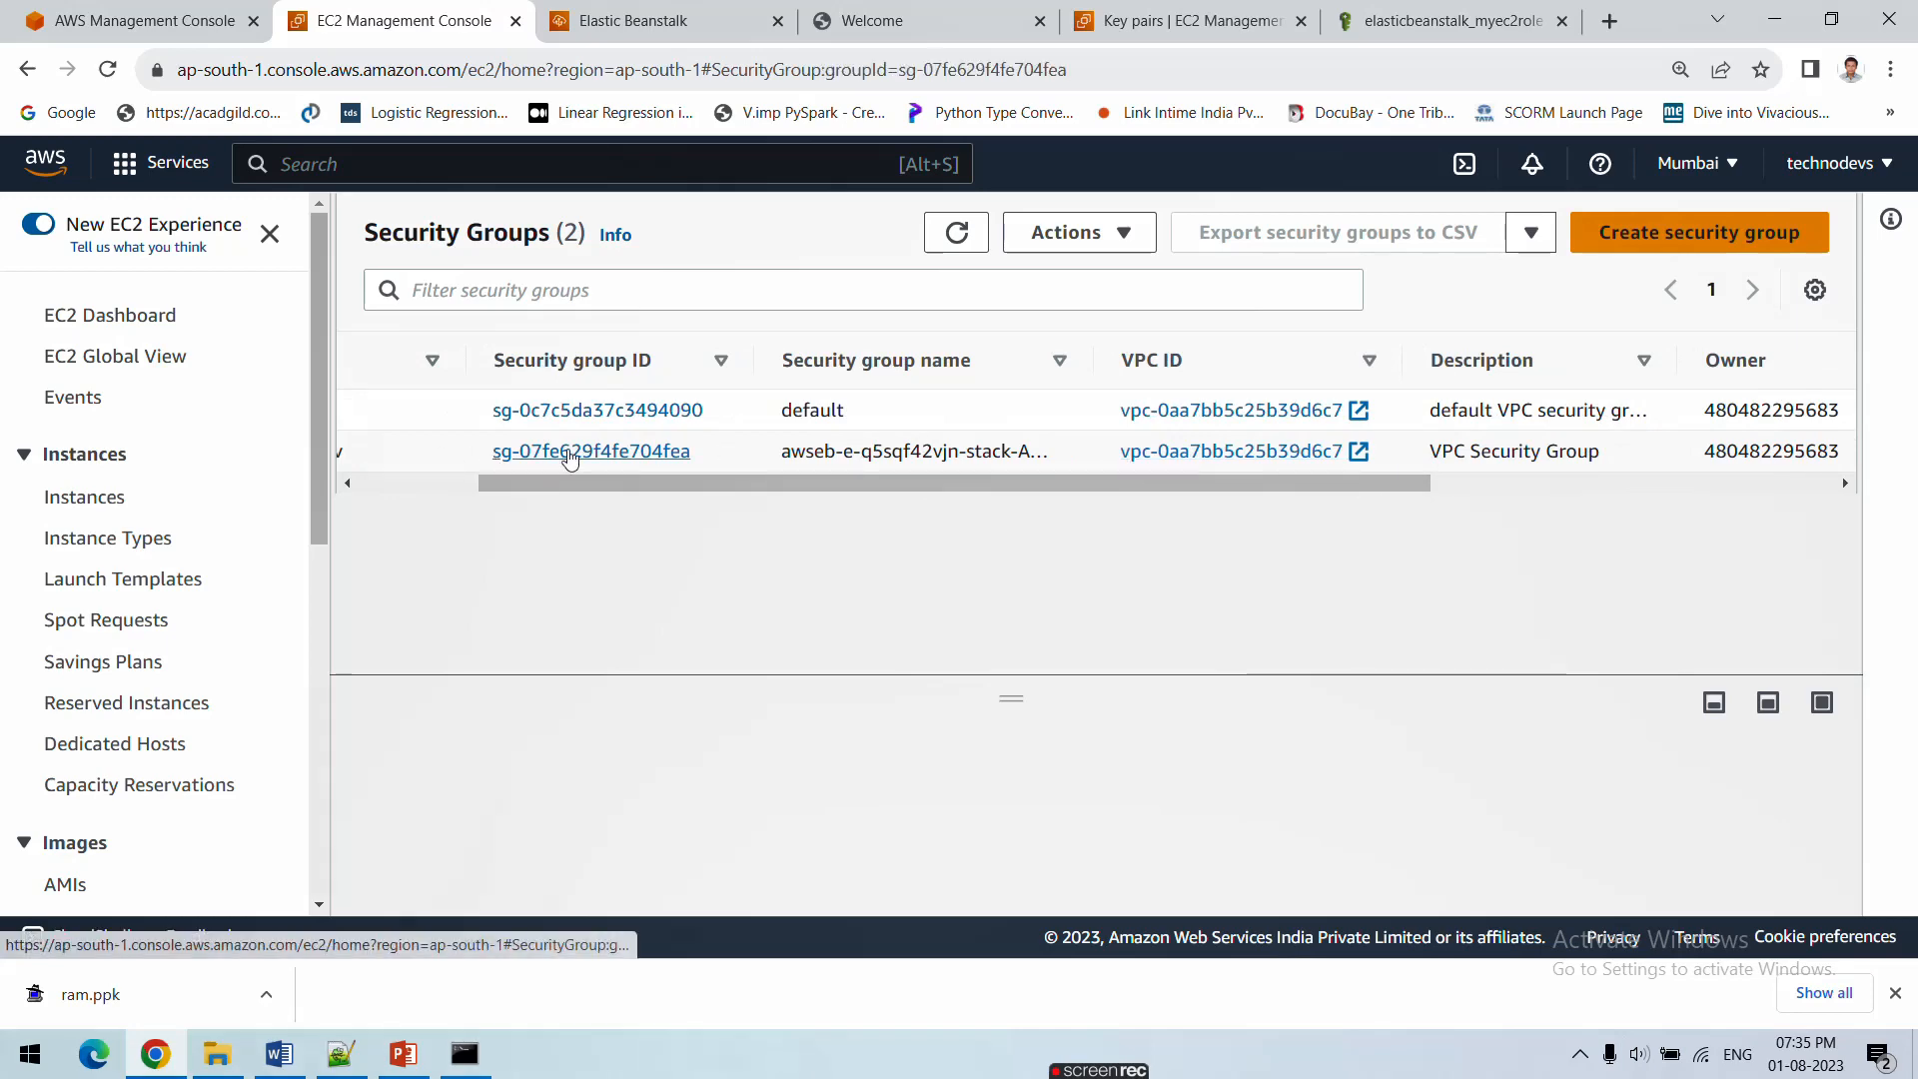
scroll(728, 530, down, 5)
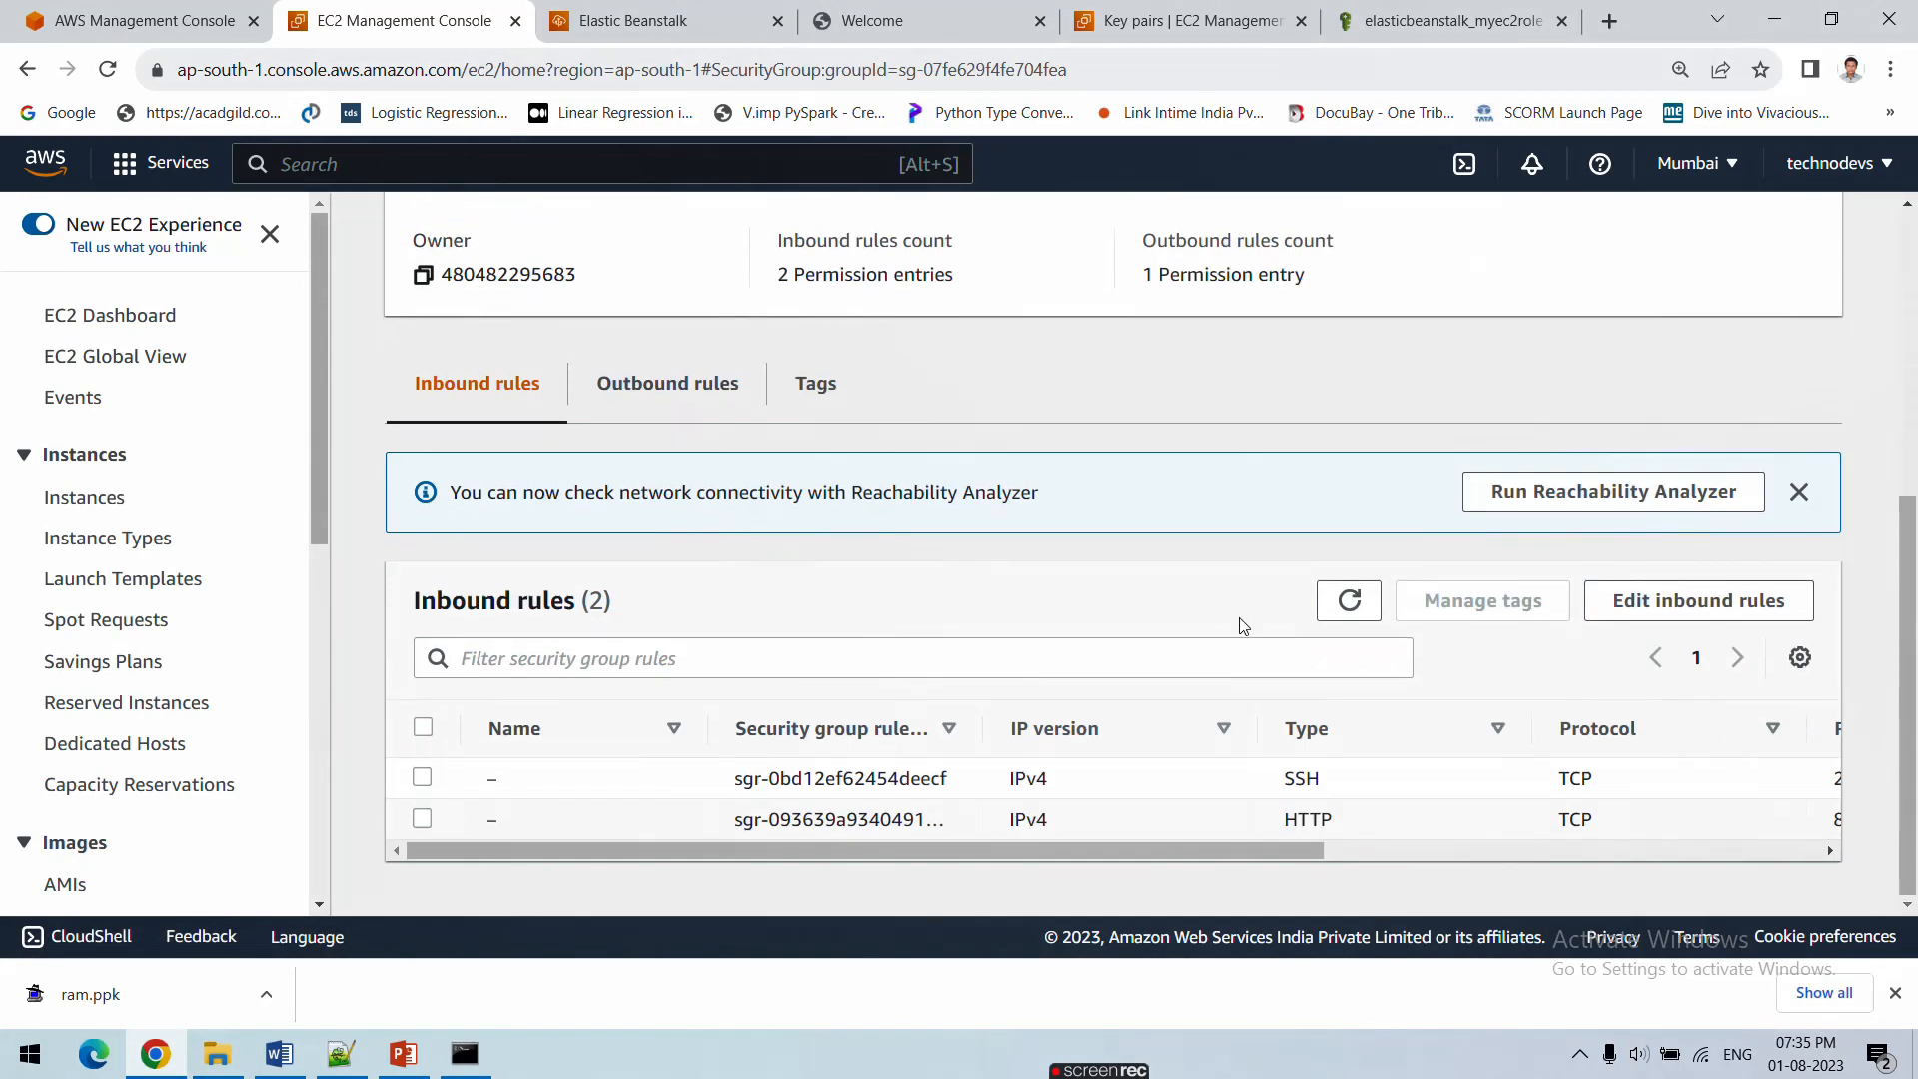
drag(1241, 850, 1590, 845)
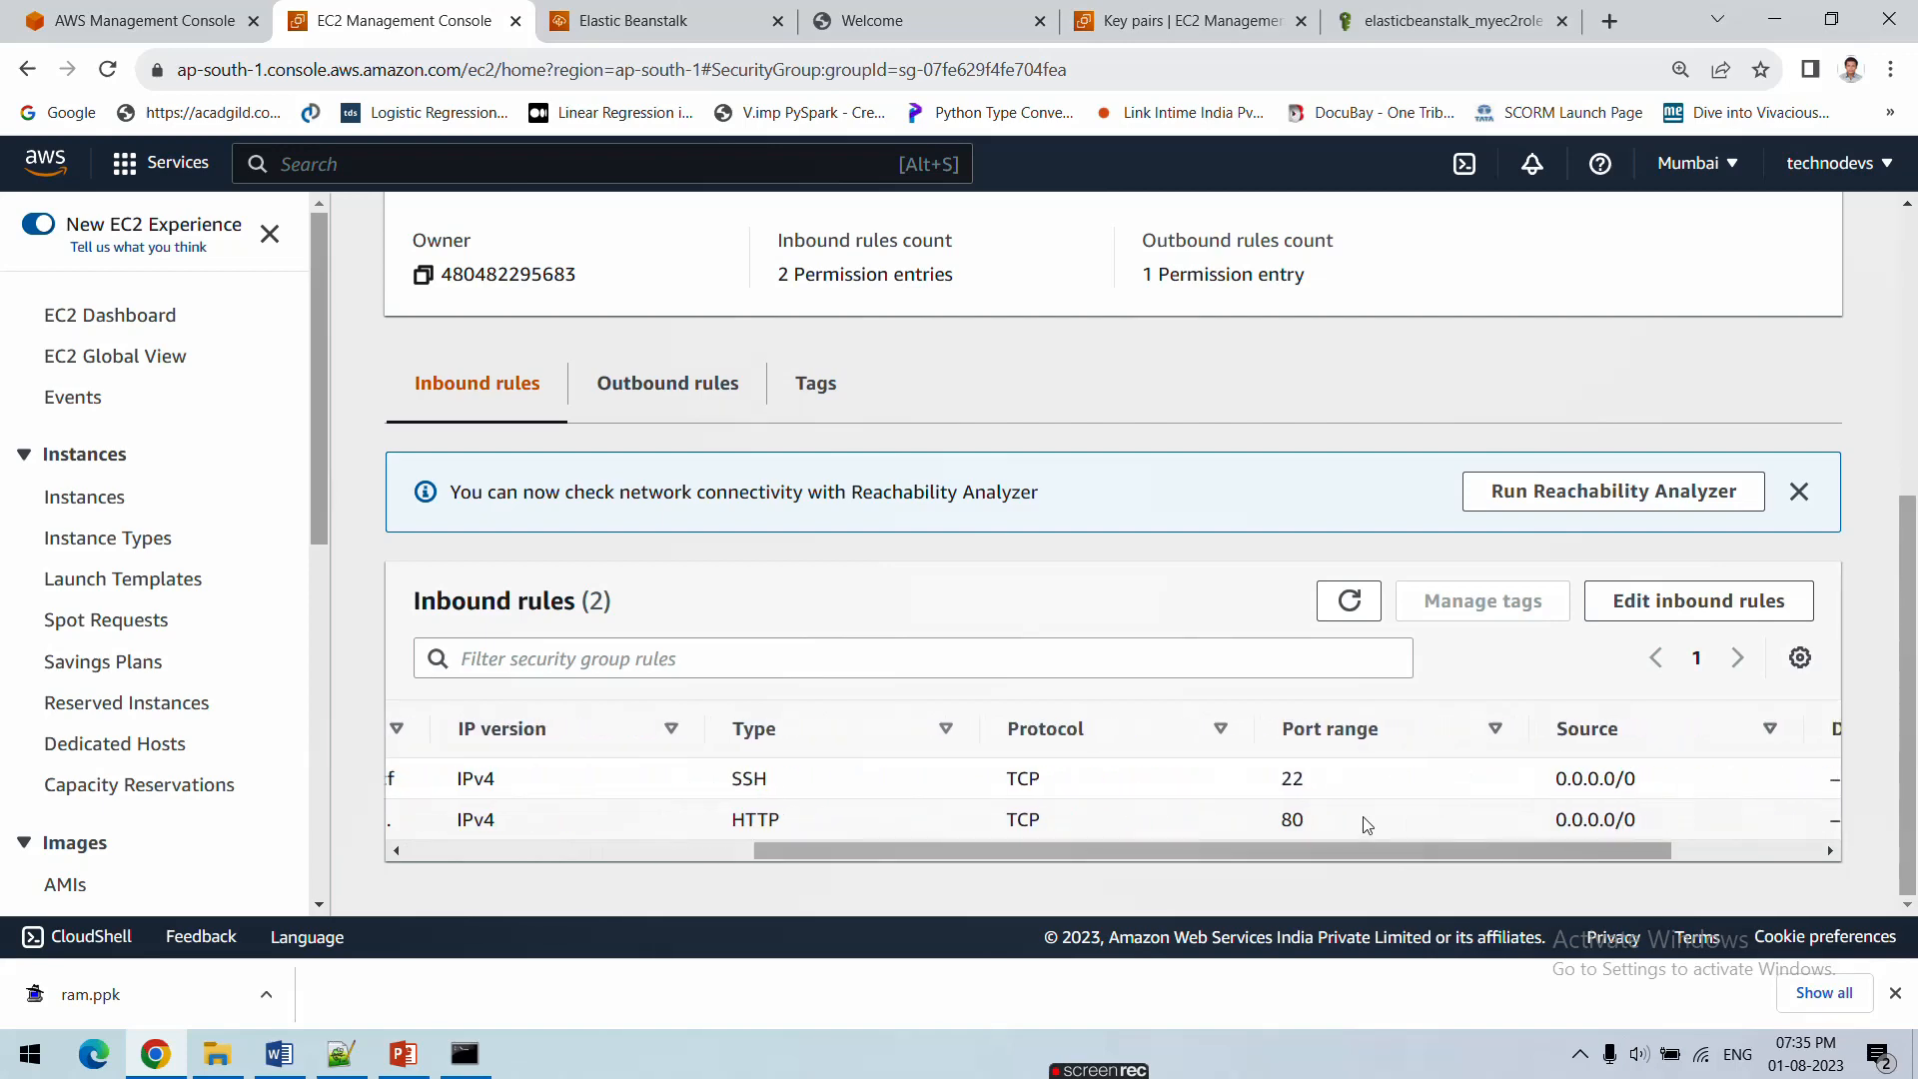
Examine the HTTP inbound rule's port range in the Myapp-env security group
drag(1283, 822, 1307, 822)
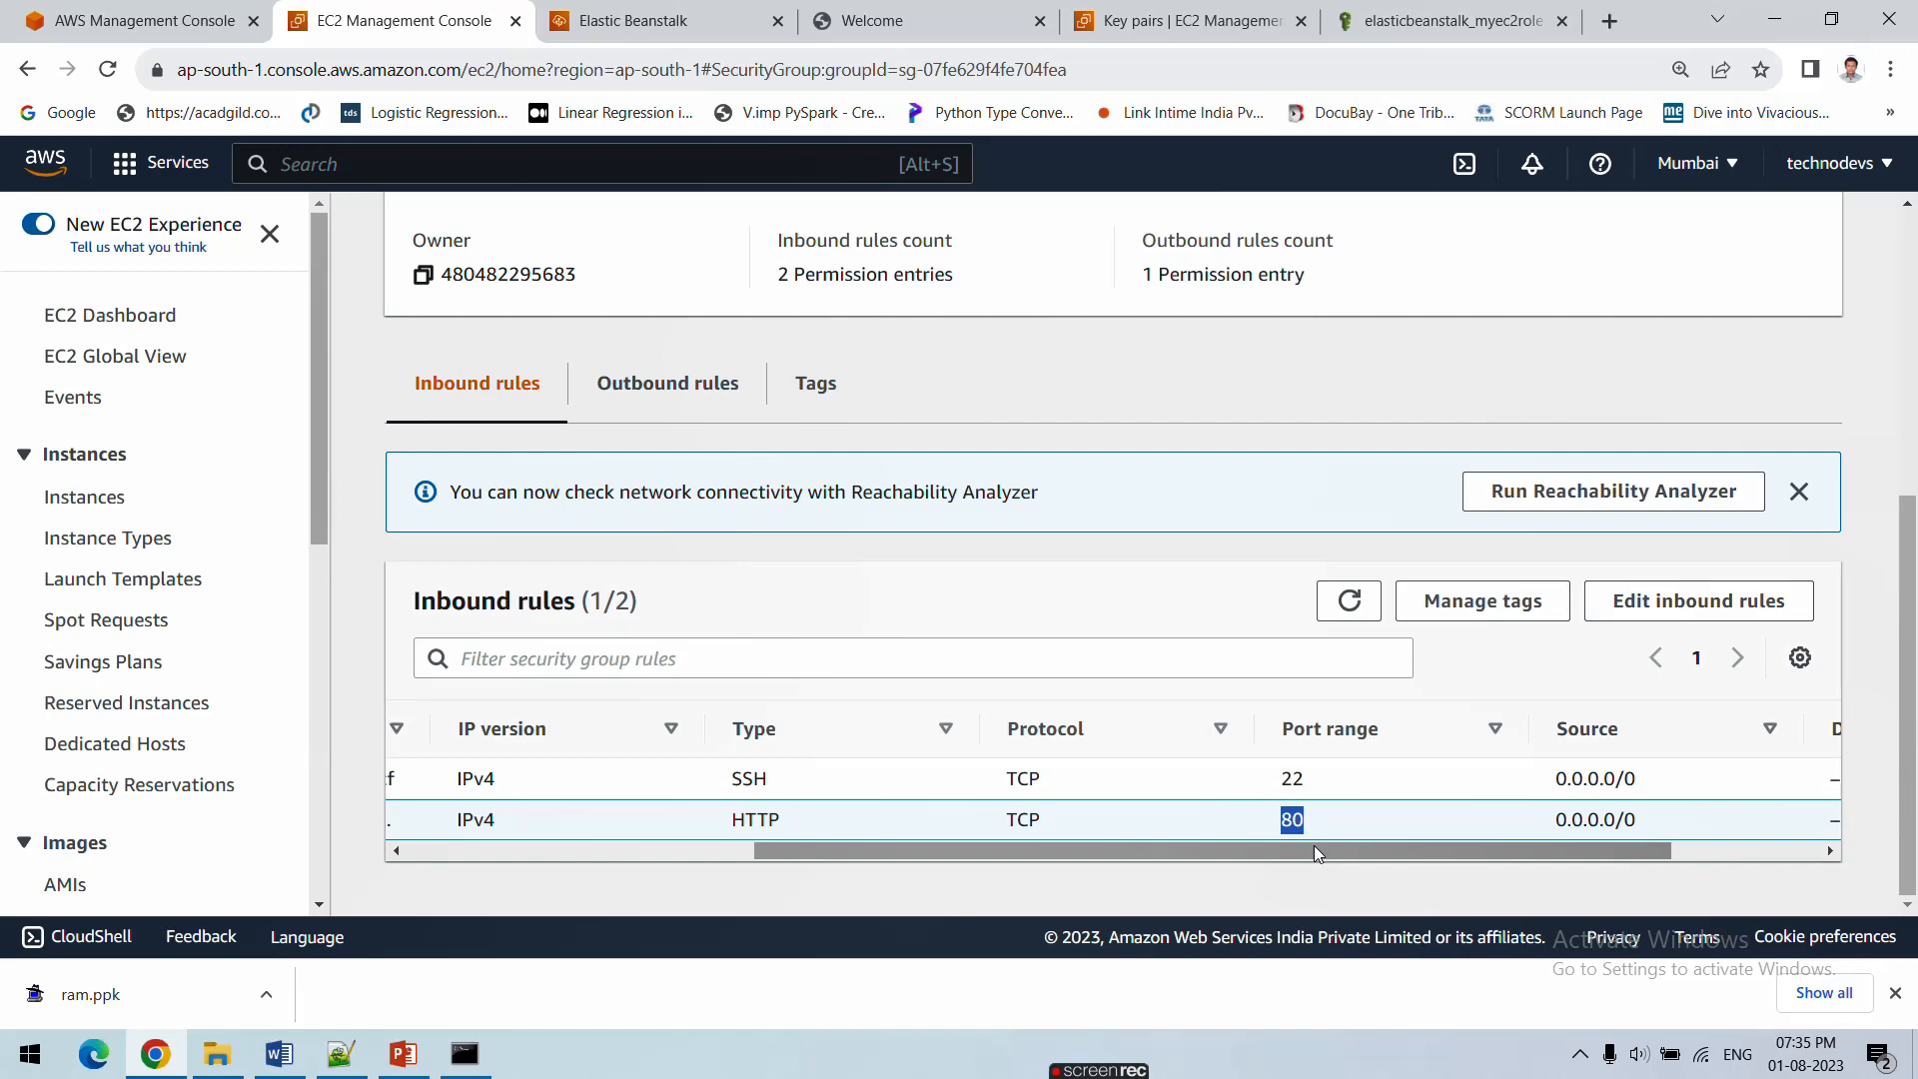
drag(1315, 845, 1071, 845)
scroll(923, 576, up, 5)
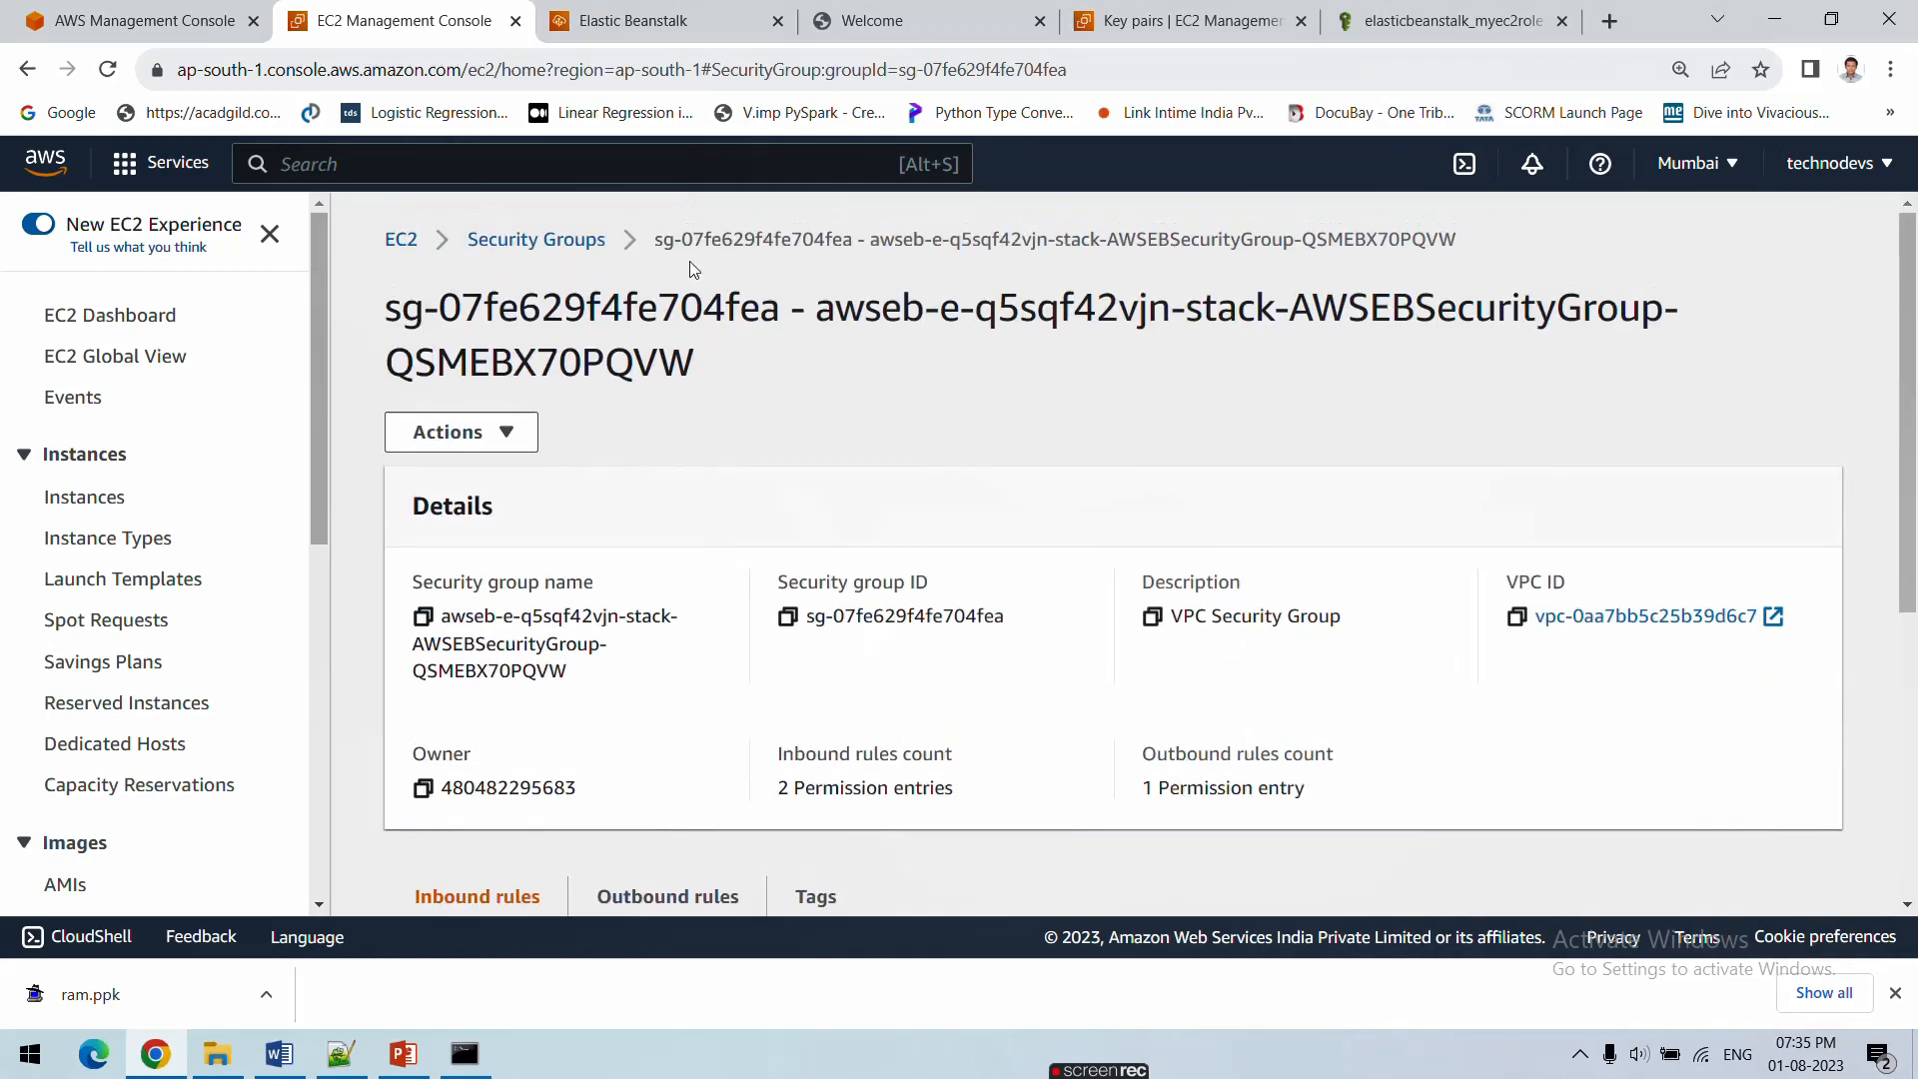
Open the default security group from the Security Groups list, examine its inbound rules, and return to the list
click(566, 245)
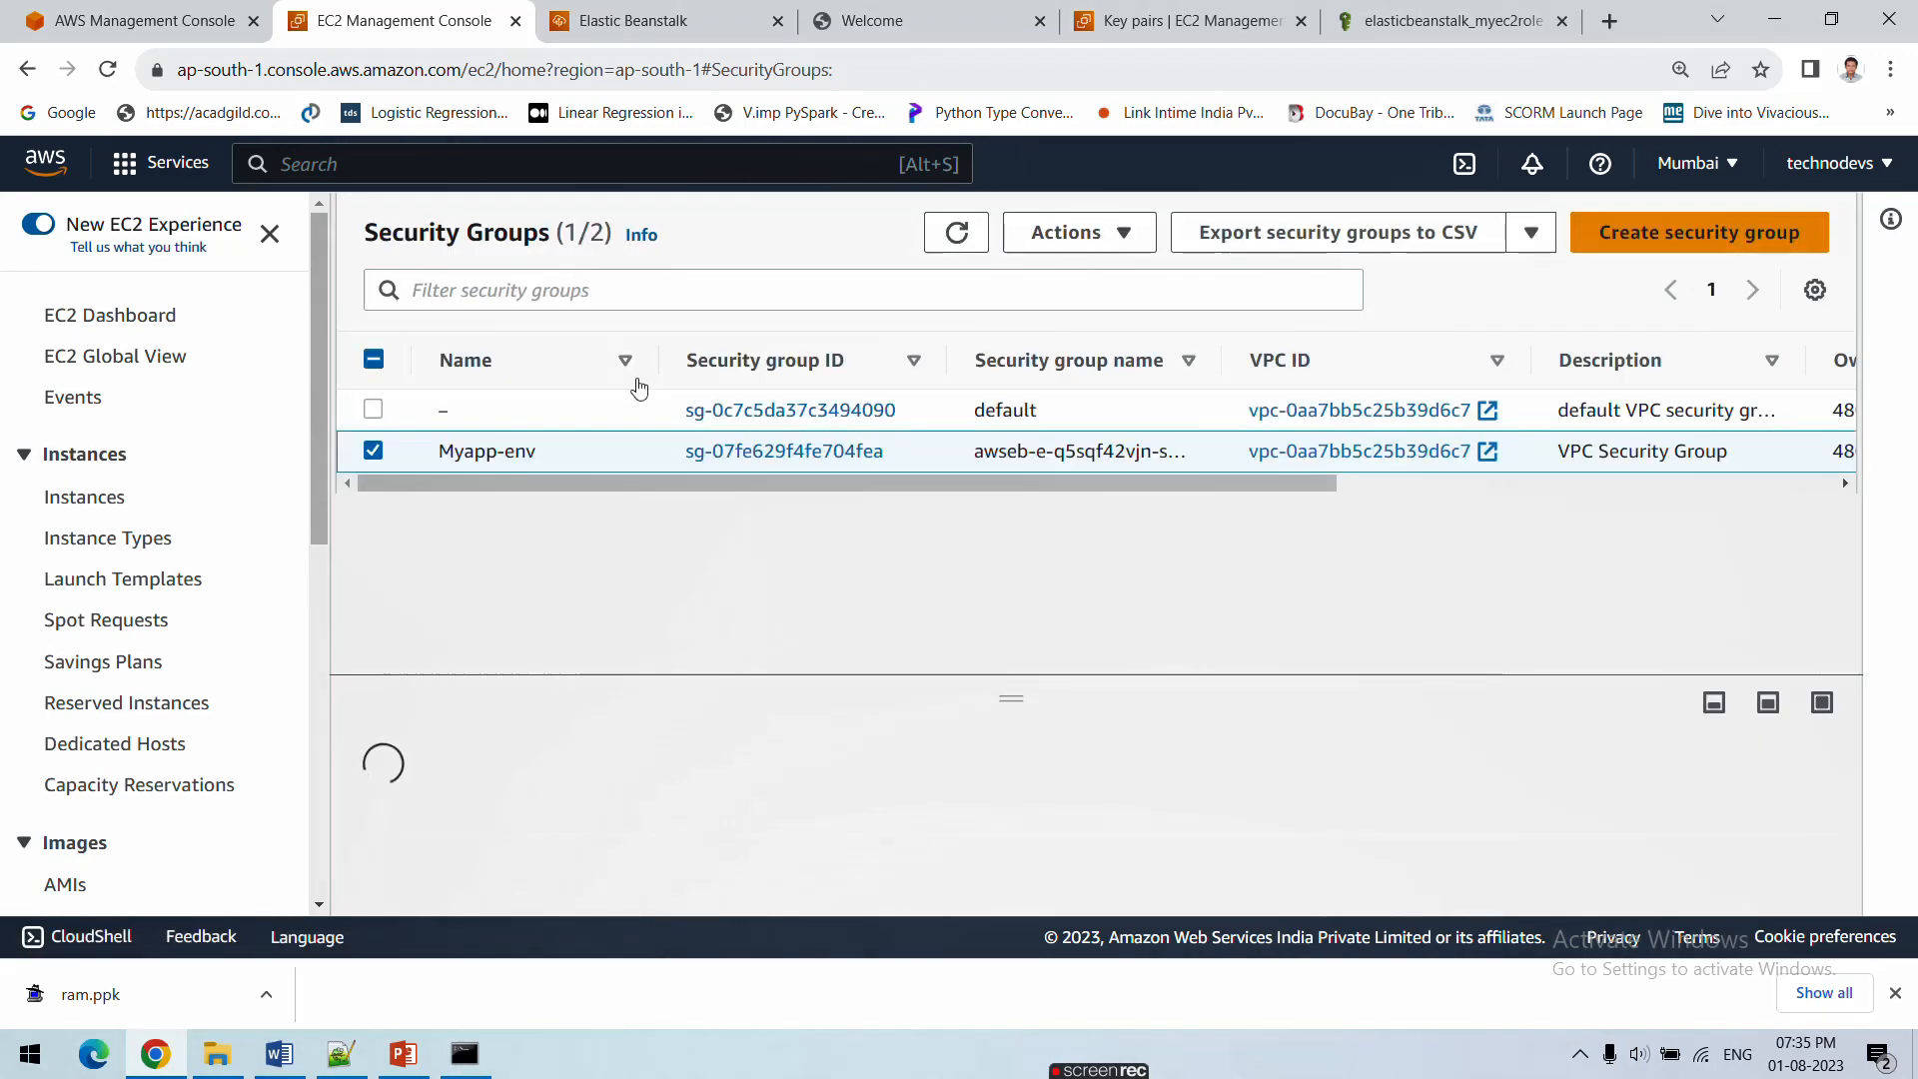
click(805, 412)
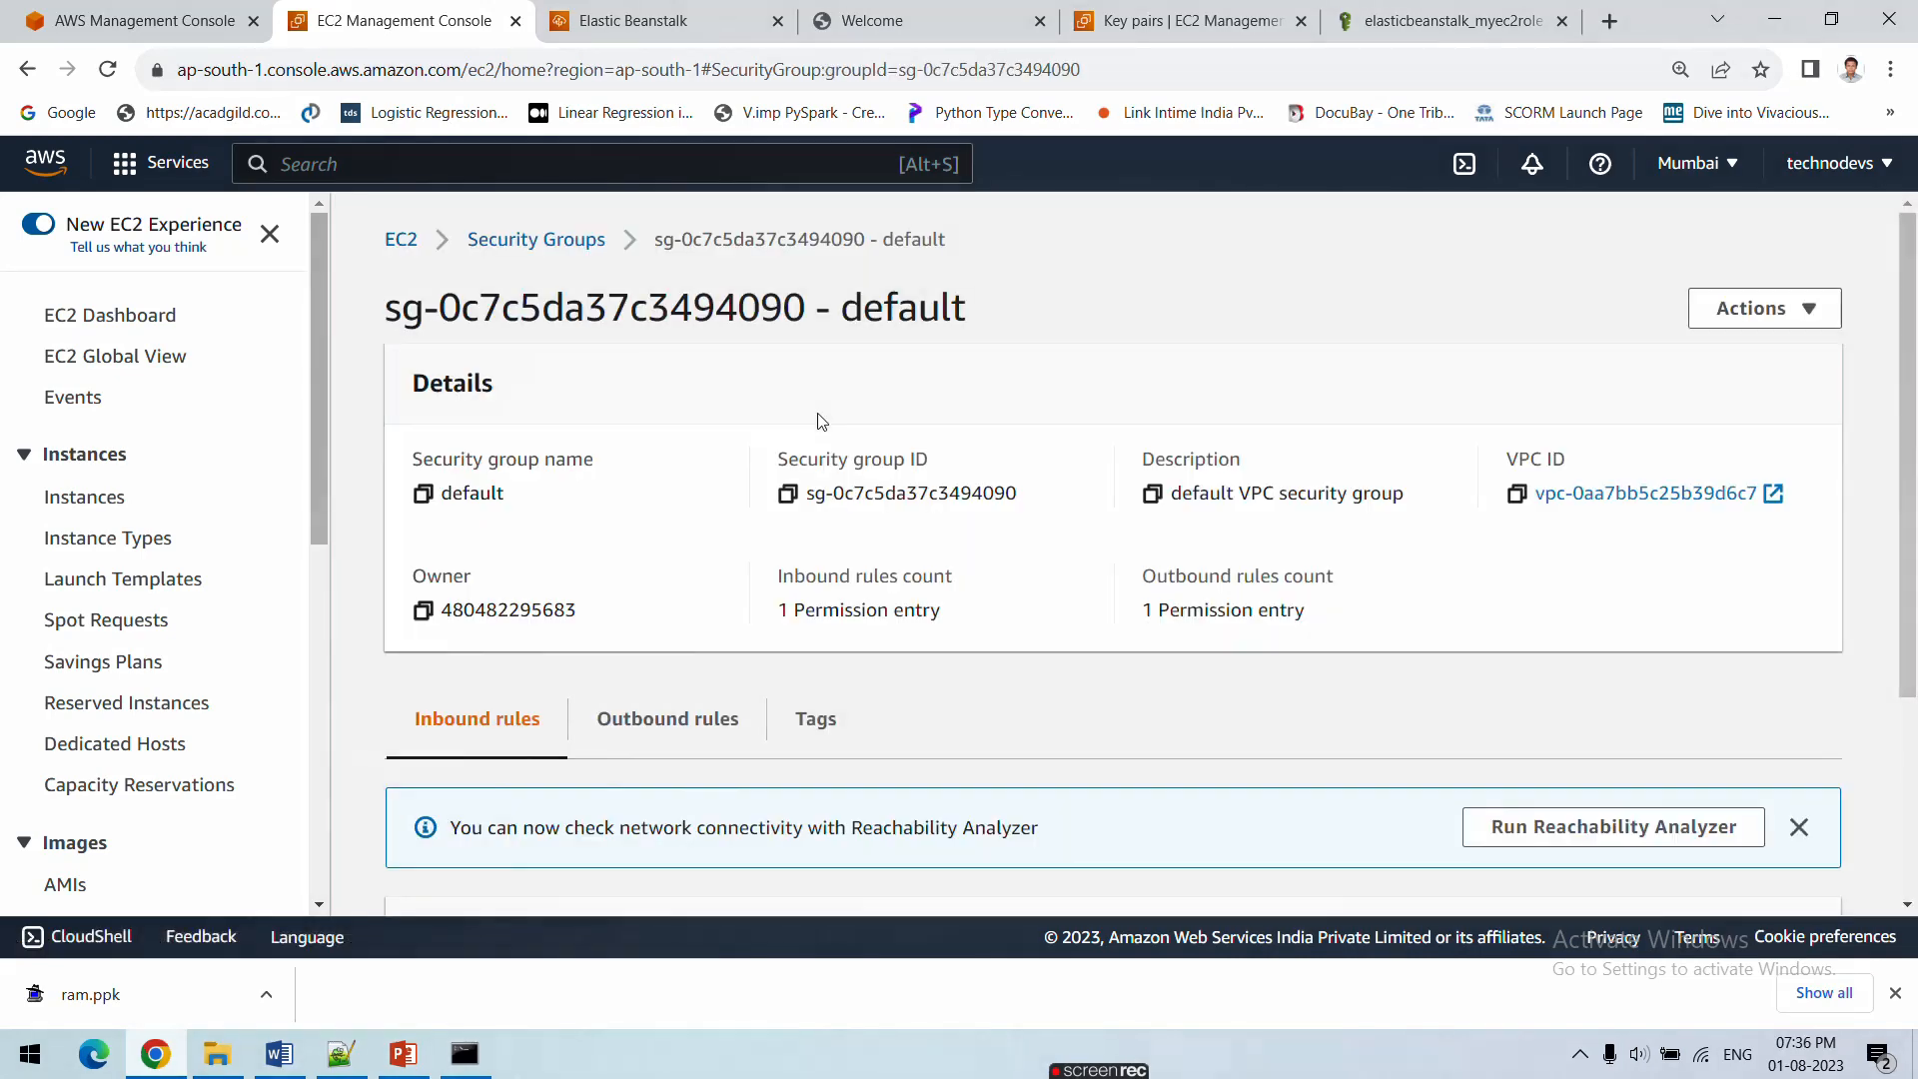
scroll(700, 630, down, 3)
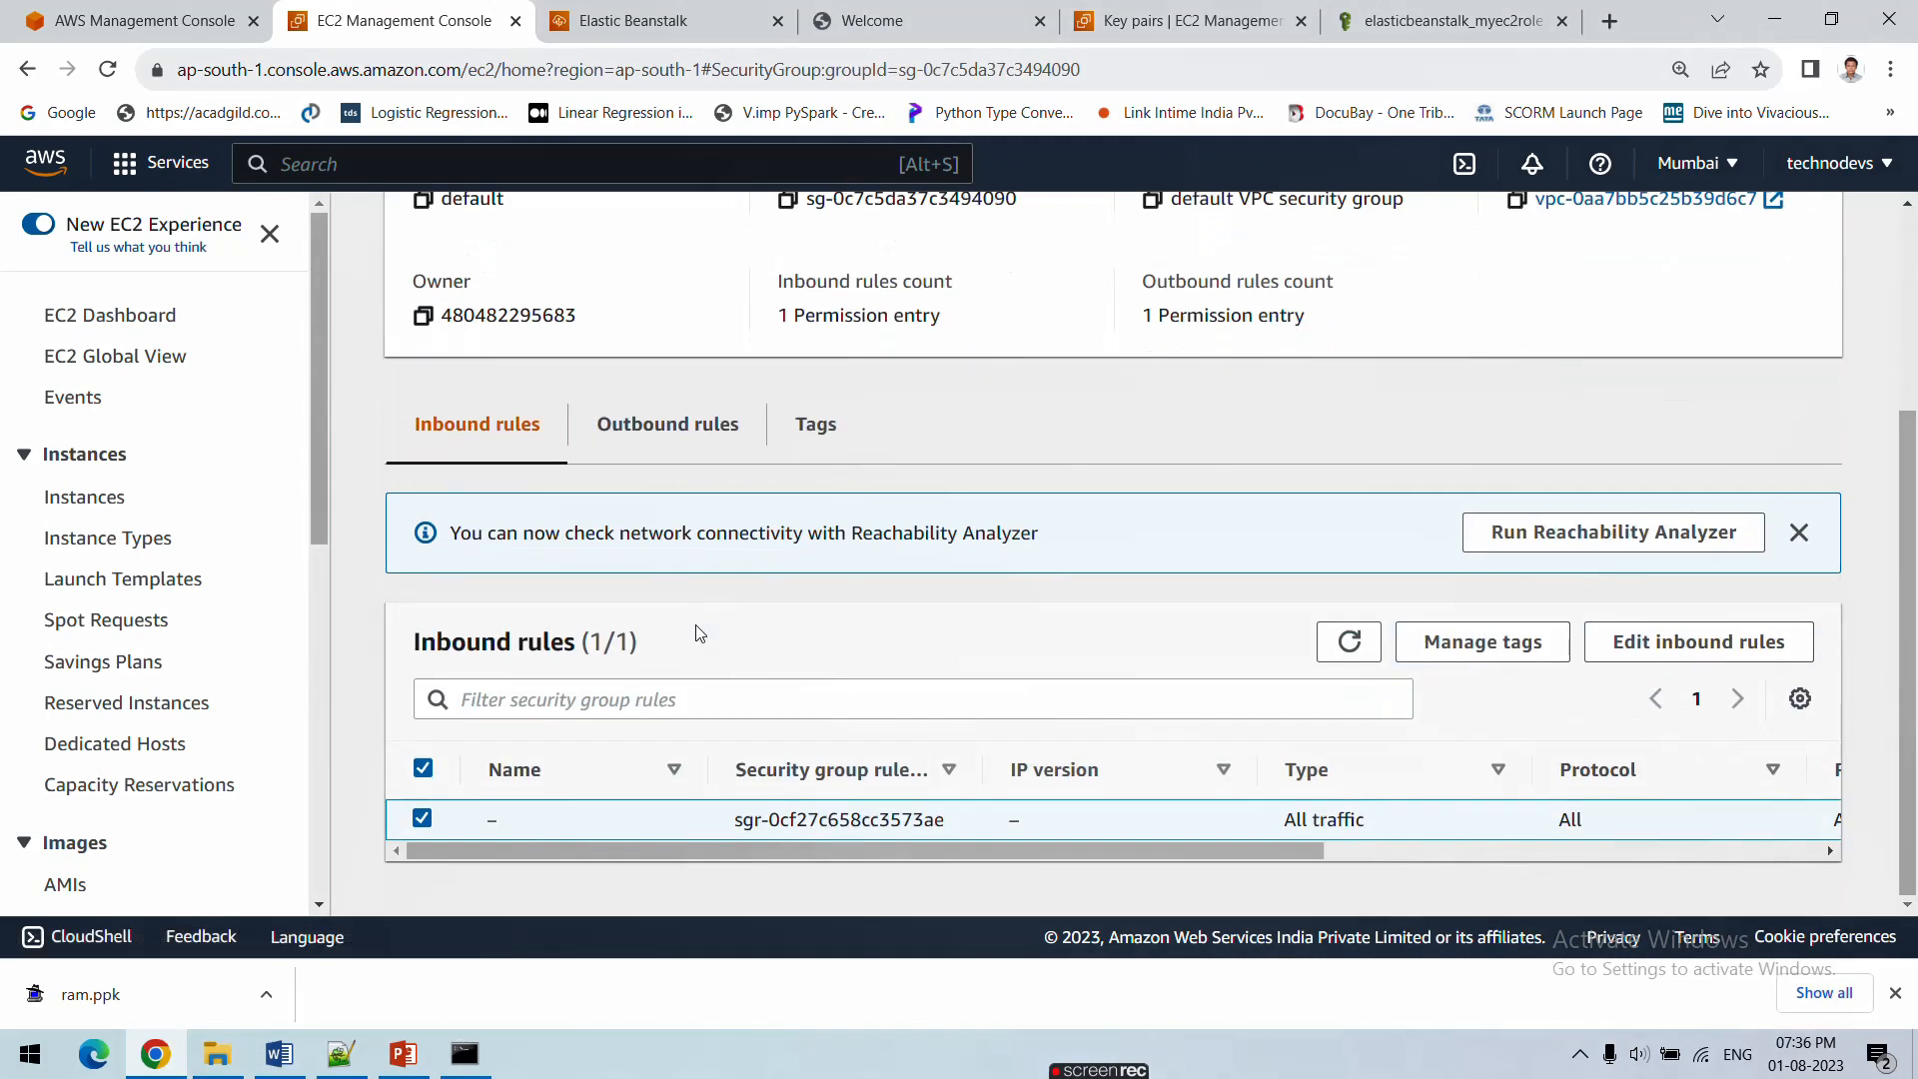
click(629, 425)
click(521, 431)
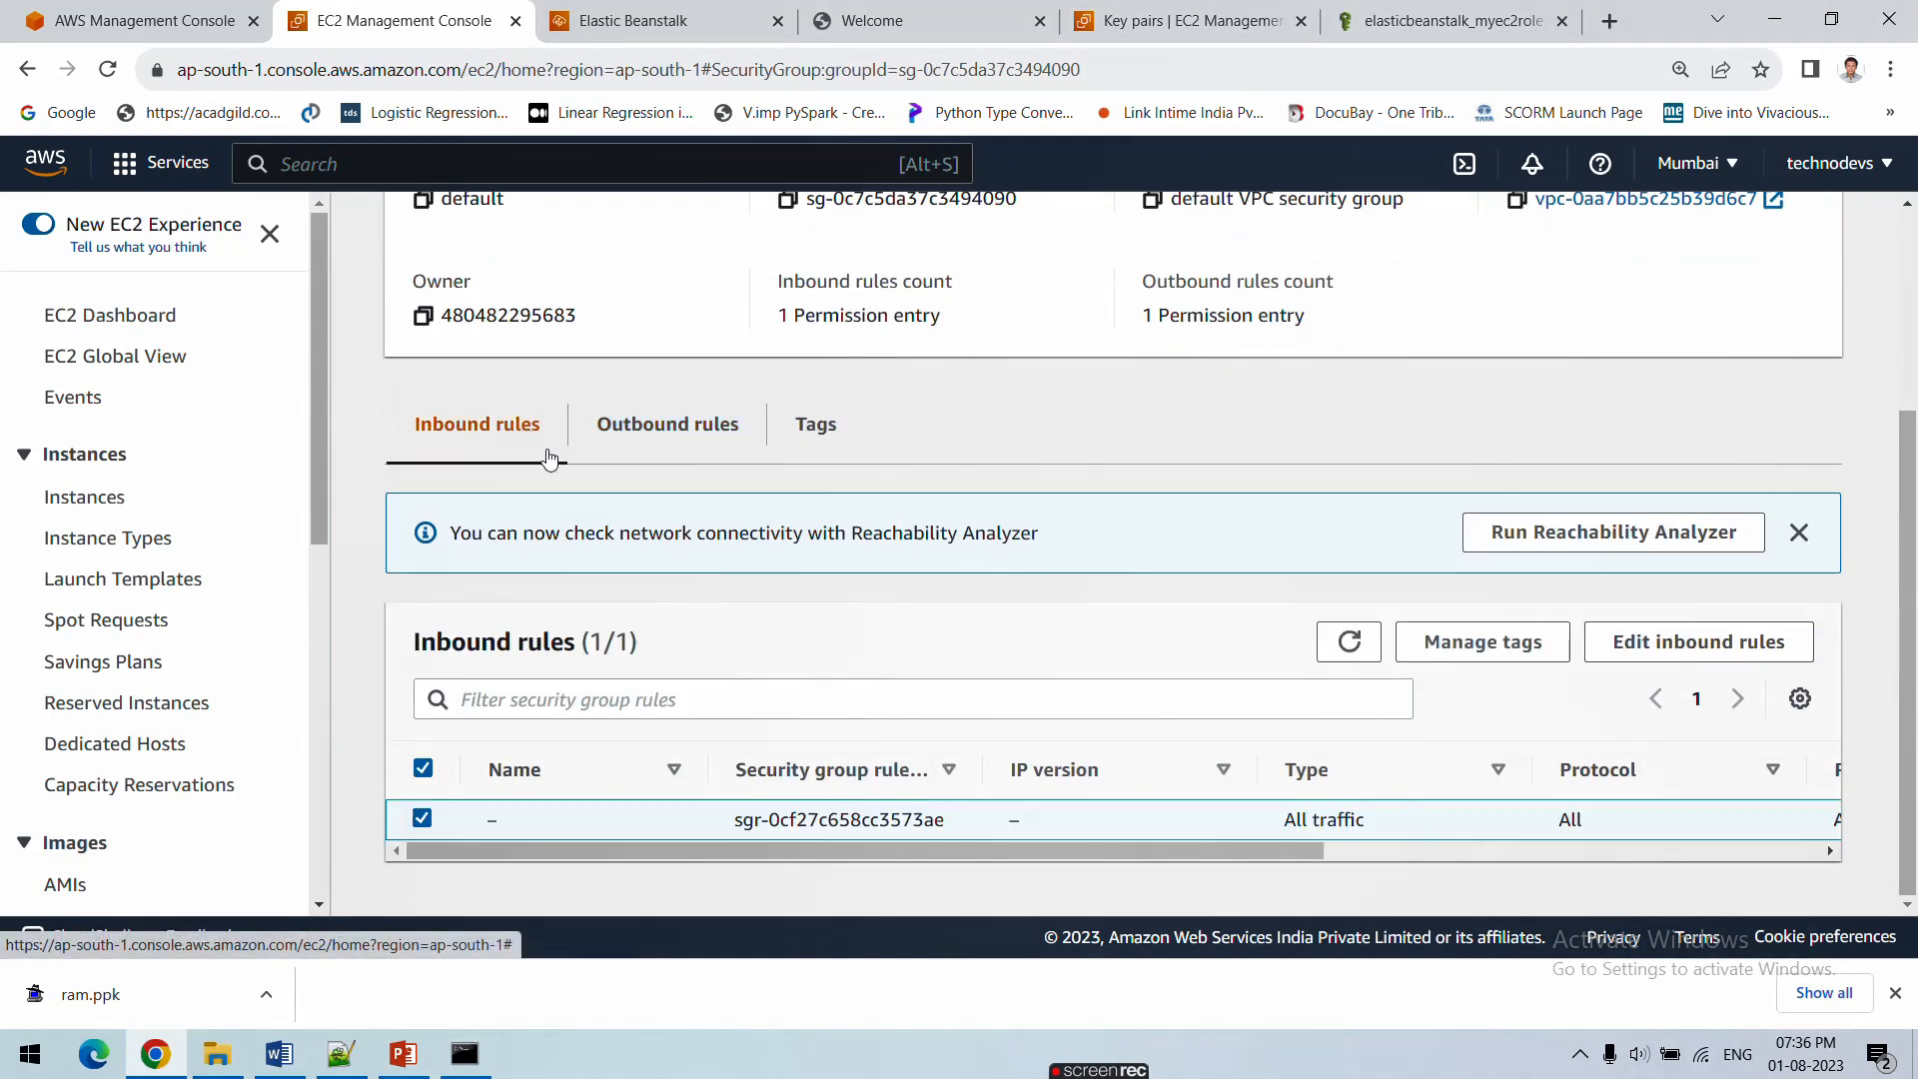
drag(1304, 853, 1749, 873)
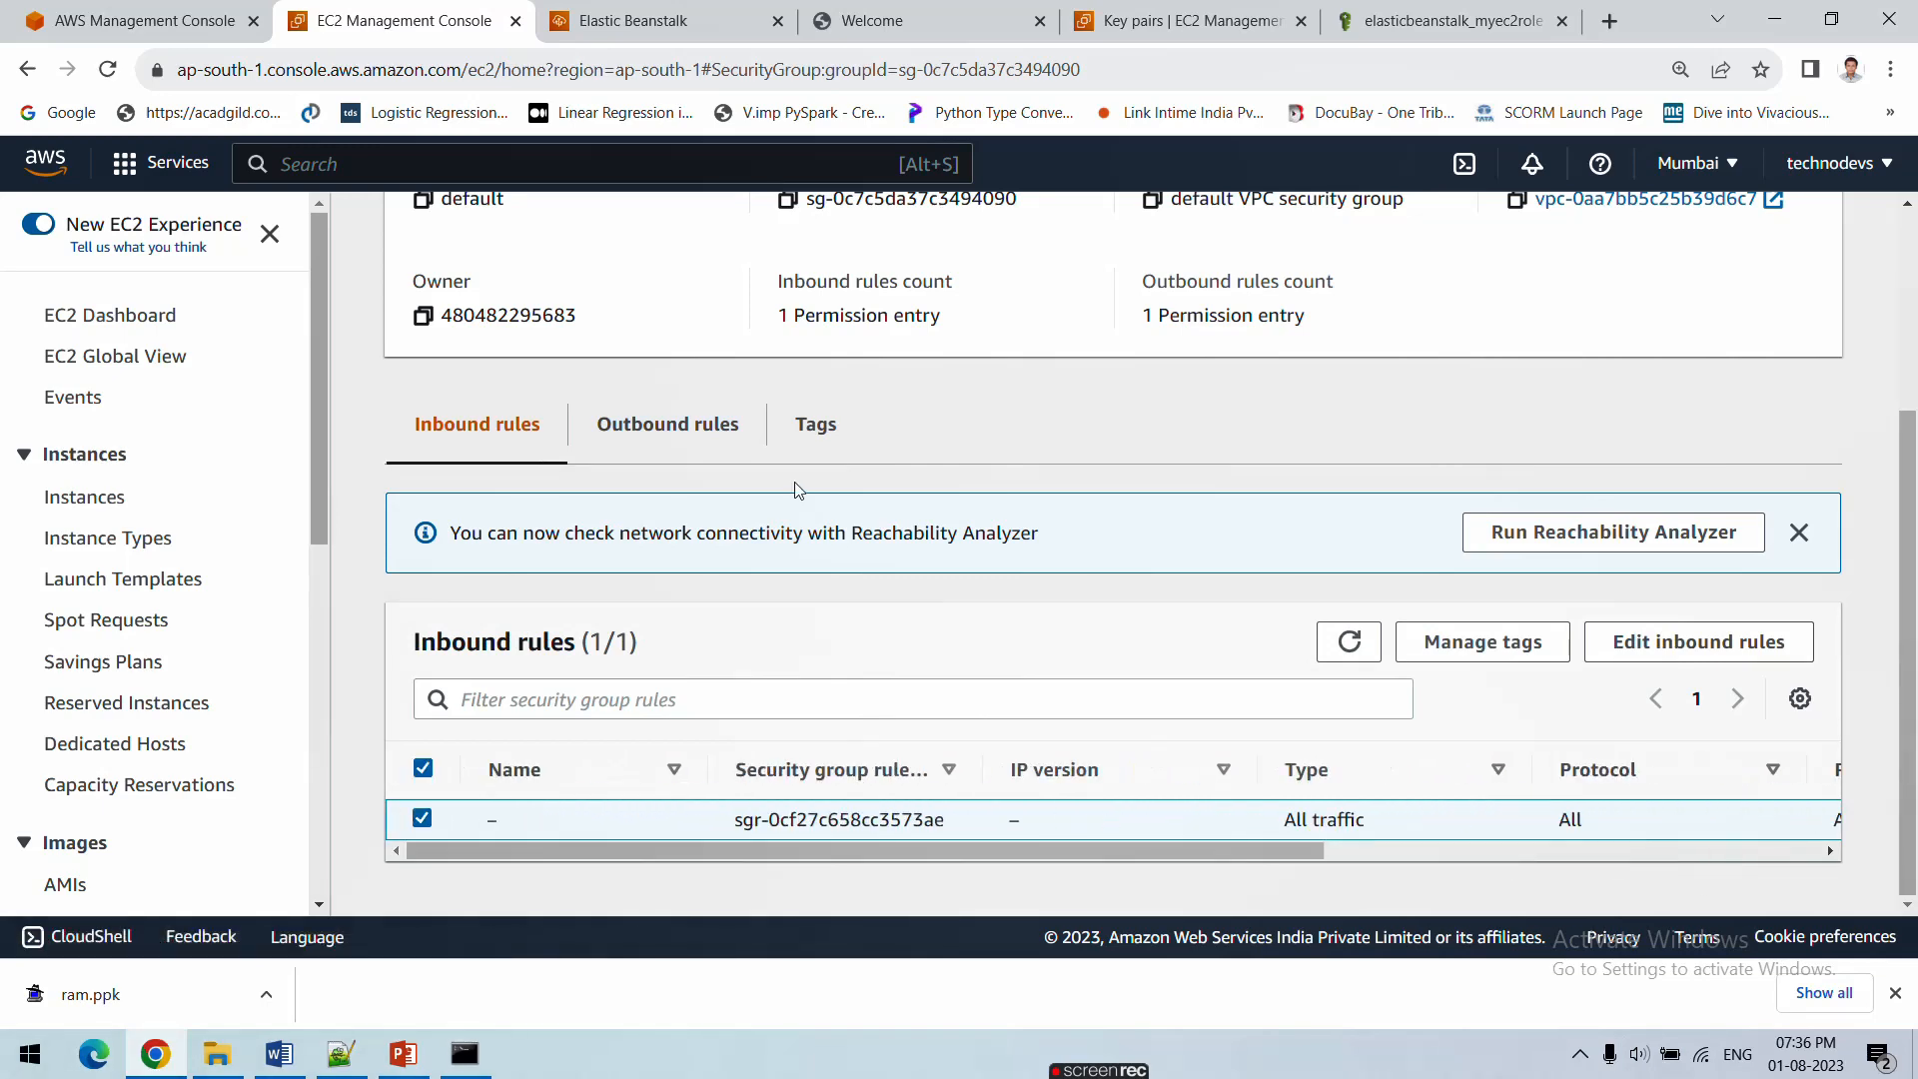
scroll(1099, 599, up, 3)
click(510, 244)
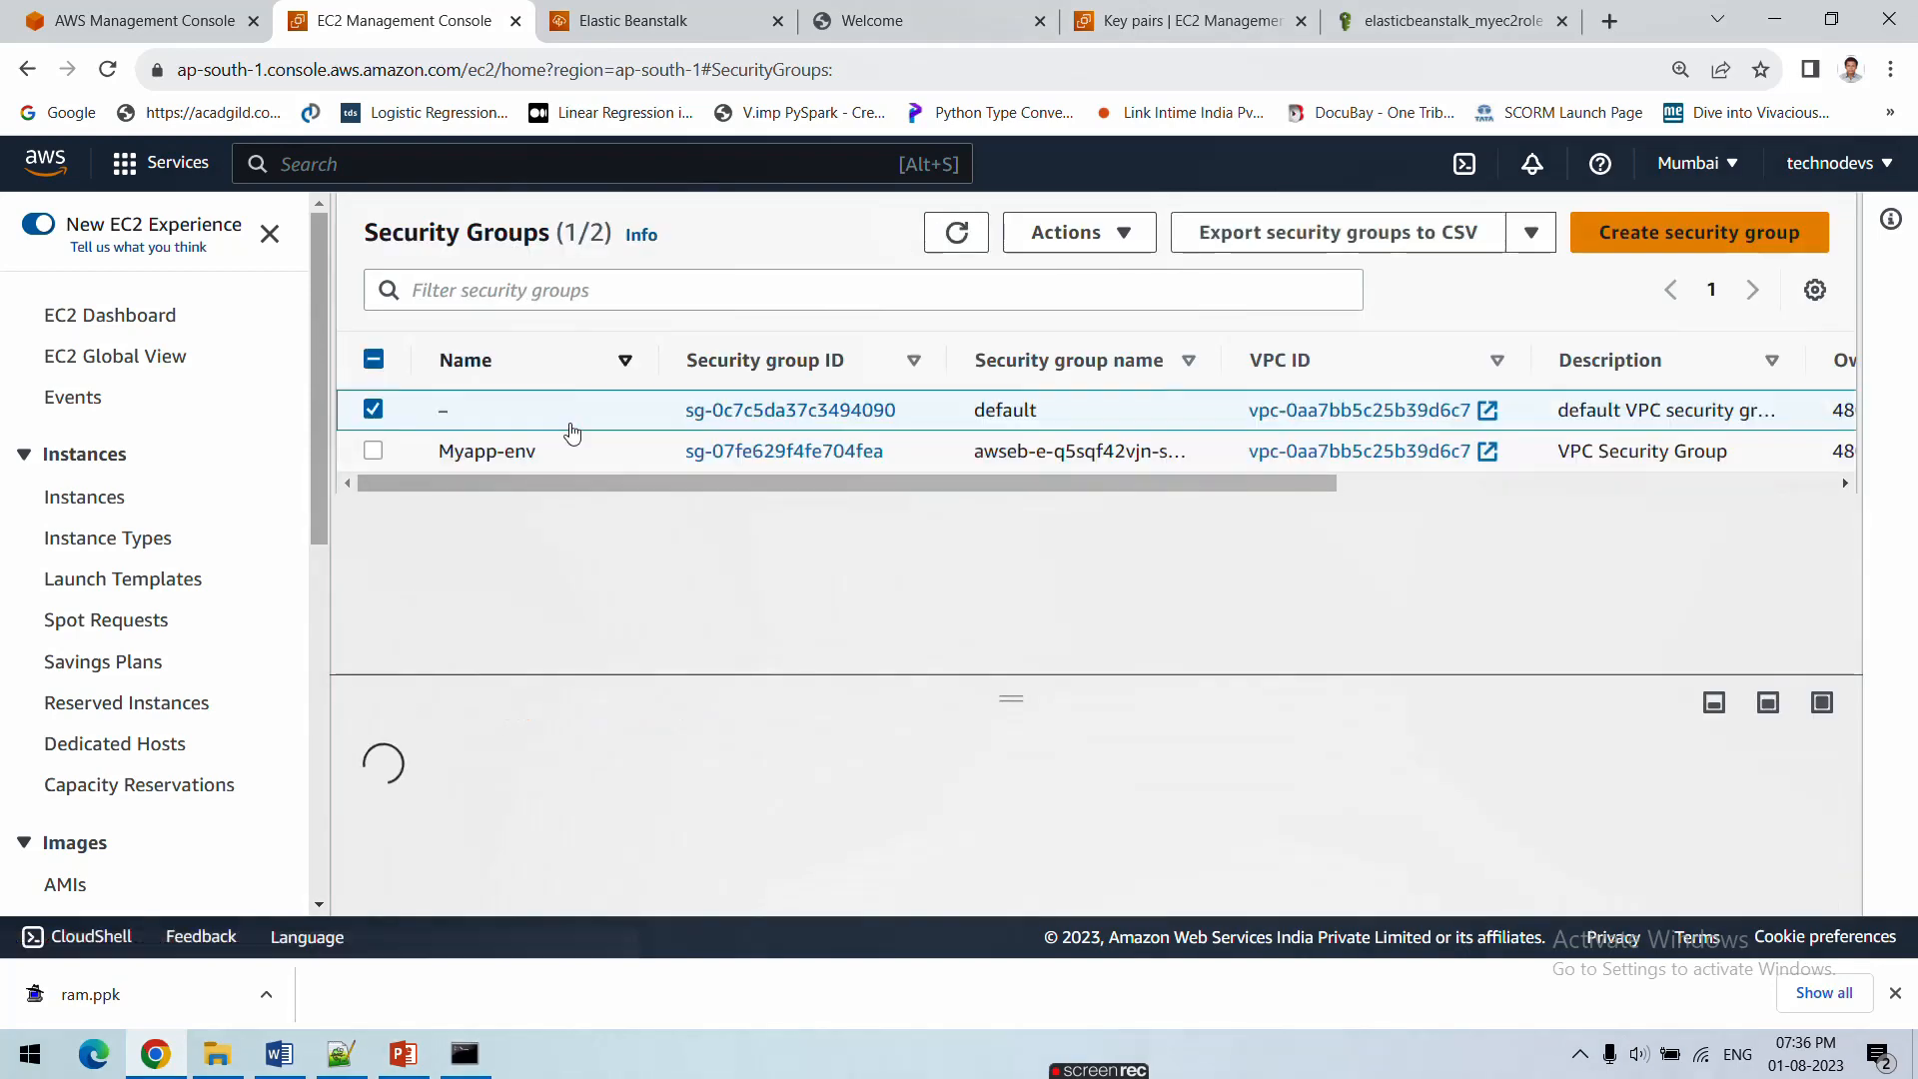
View the environment's current welcome page, then go back to the Myapp-env overview in Elastic Beanstalk
click(835, 12)
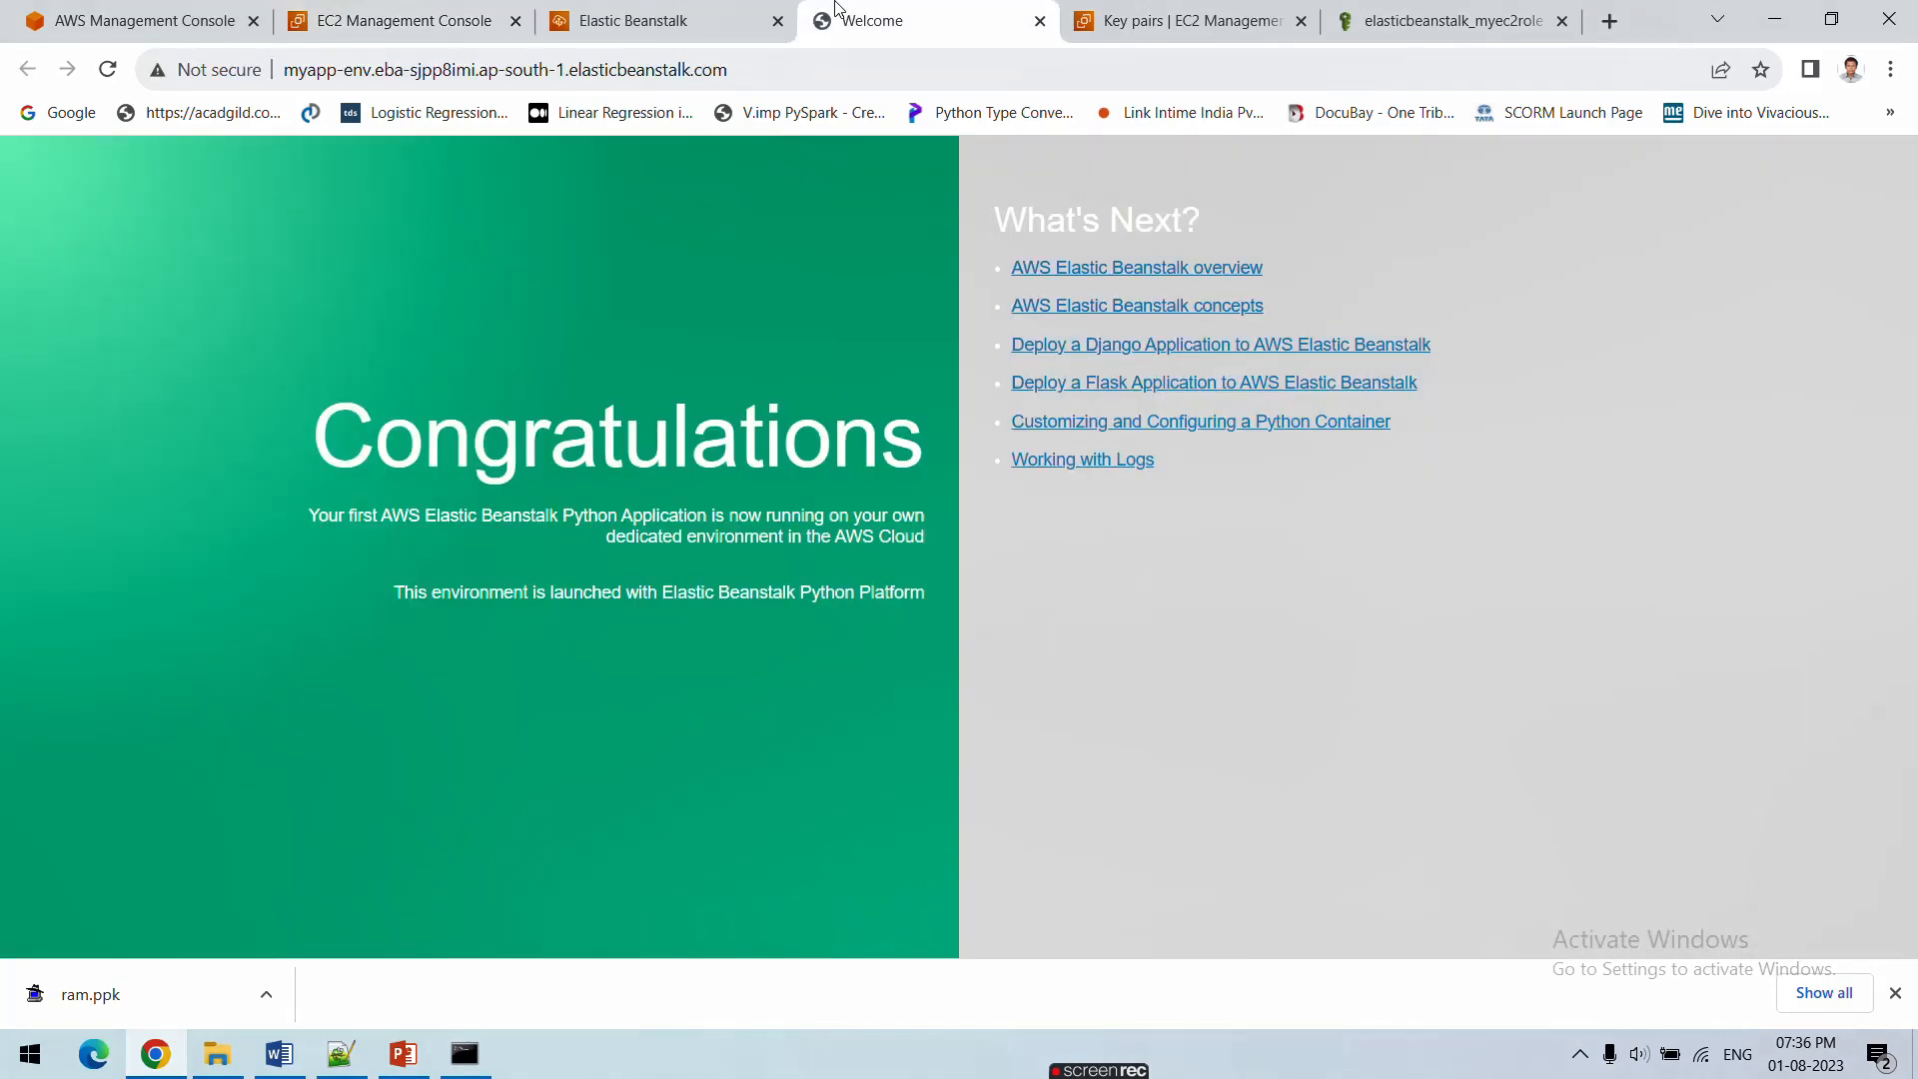
click(698, 14)
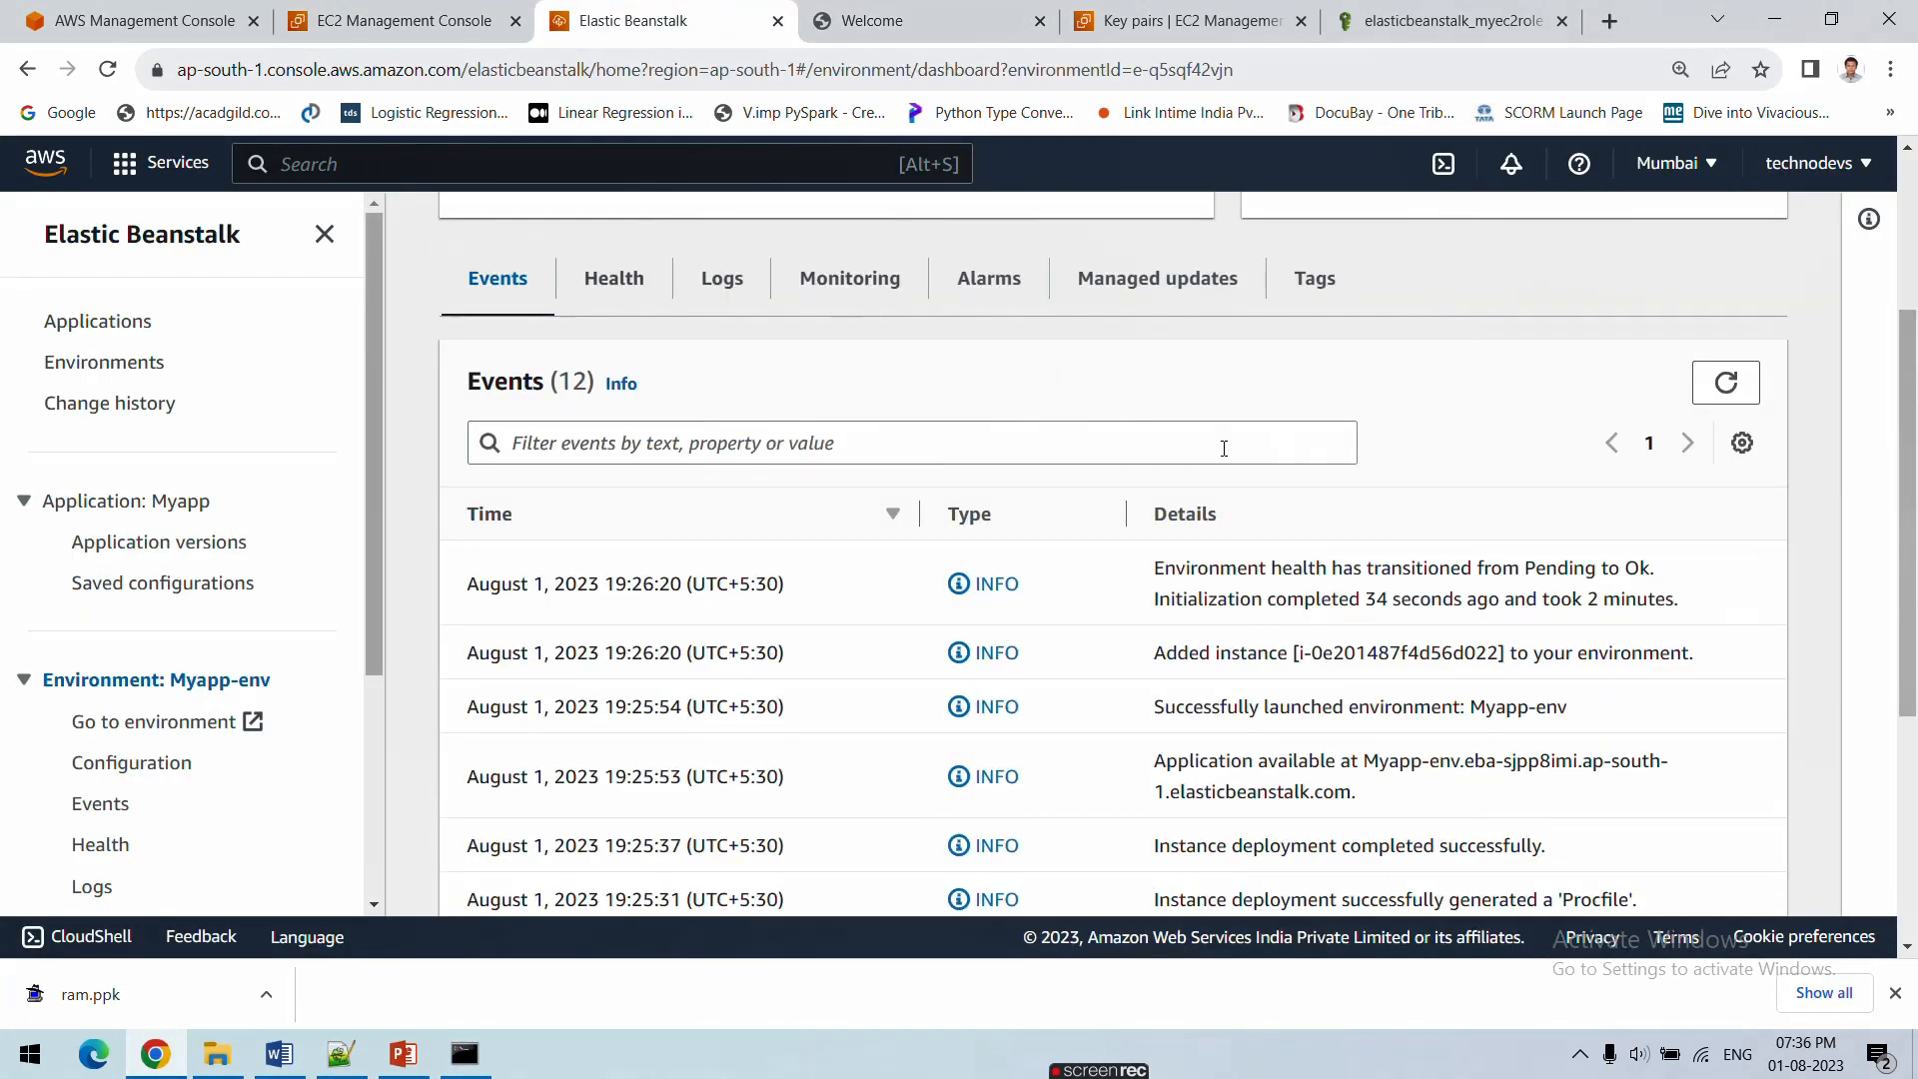
scroll(1224, 448, up, 6)
Switch to File Explorer and rename the env zip archive in the webapp folder to webapp
click(218, 1054)
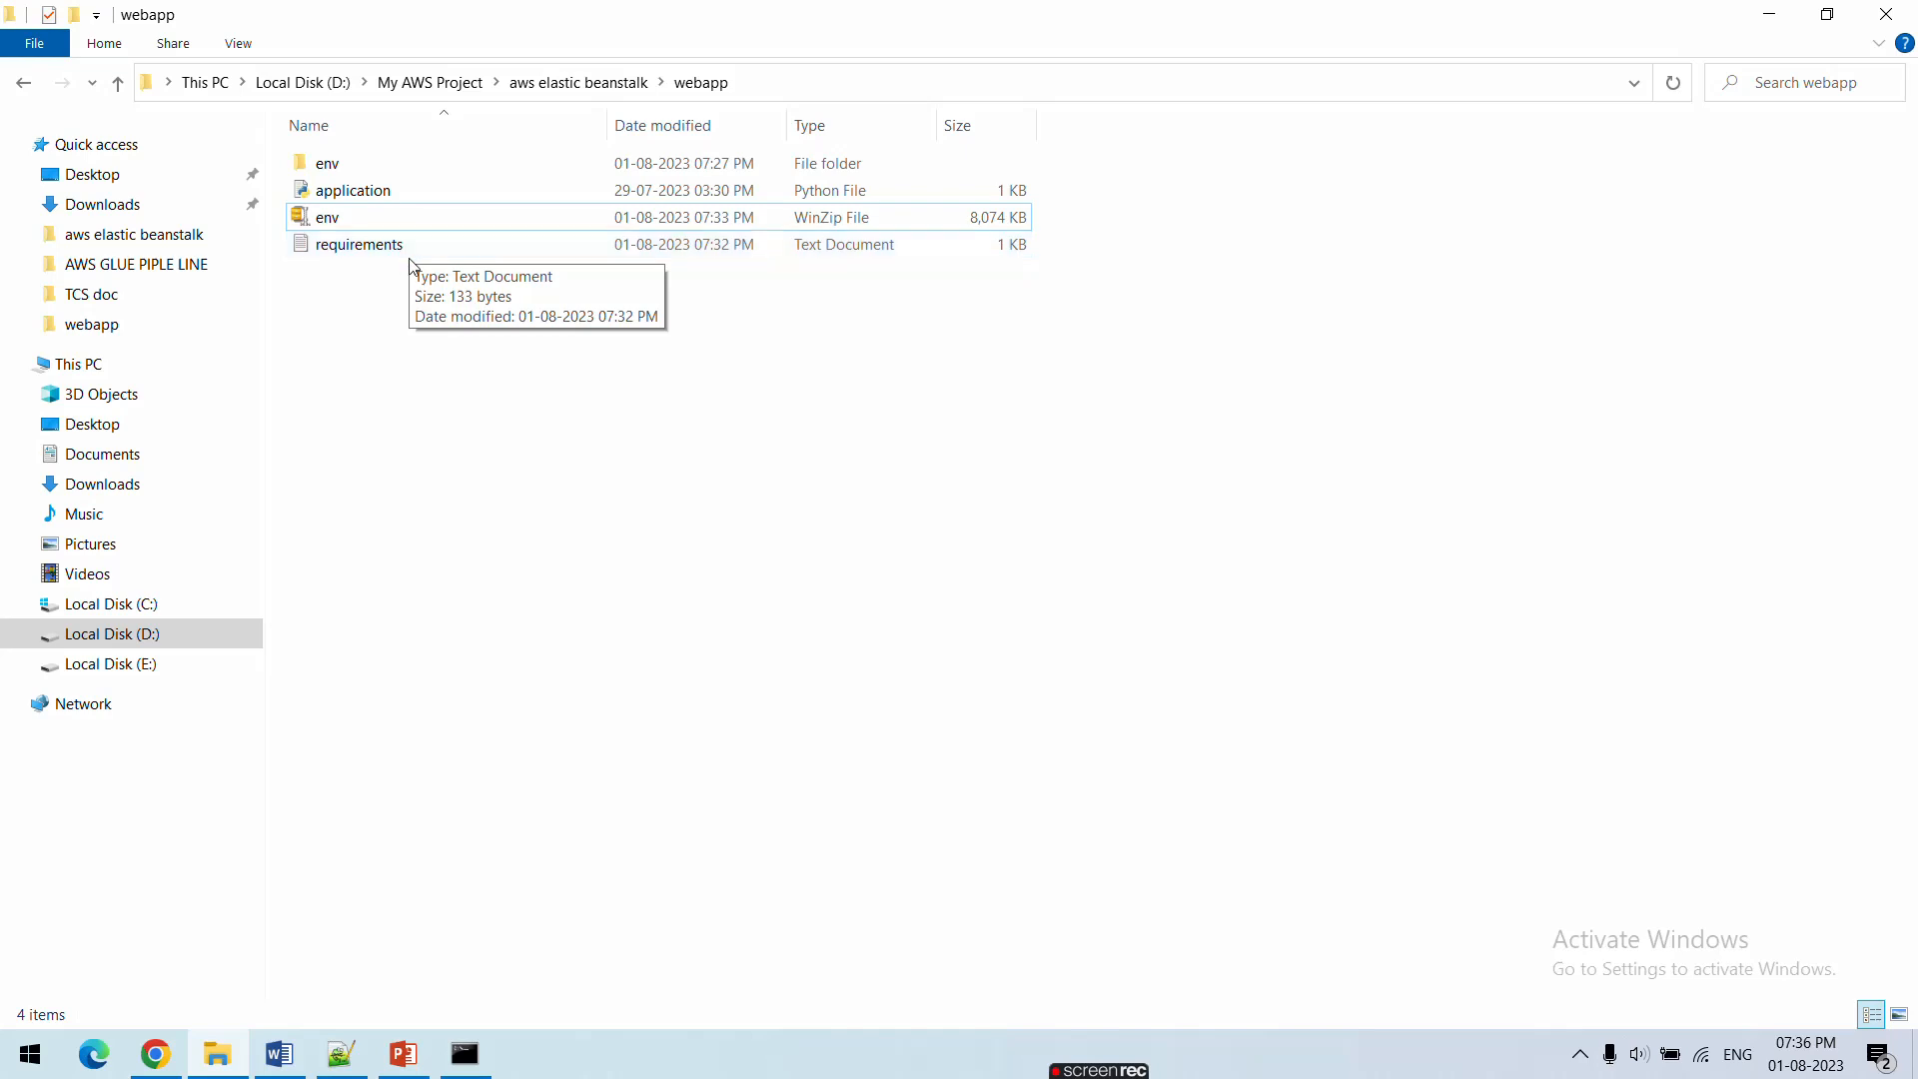
click(362, 218)
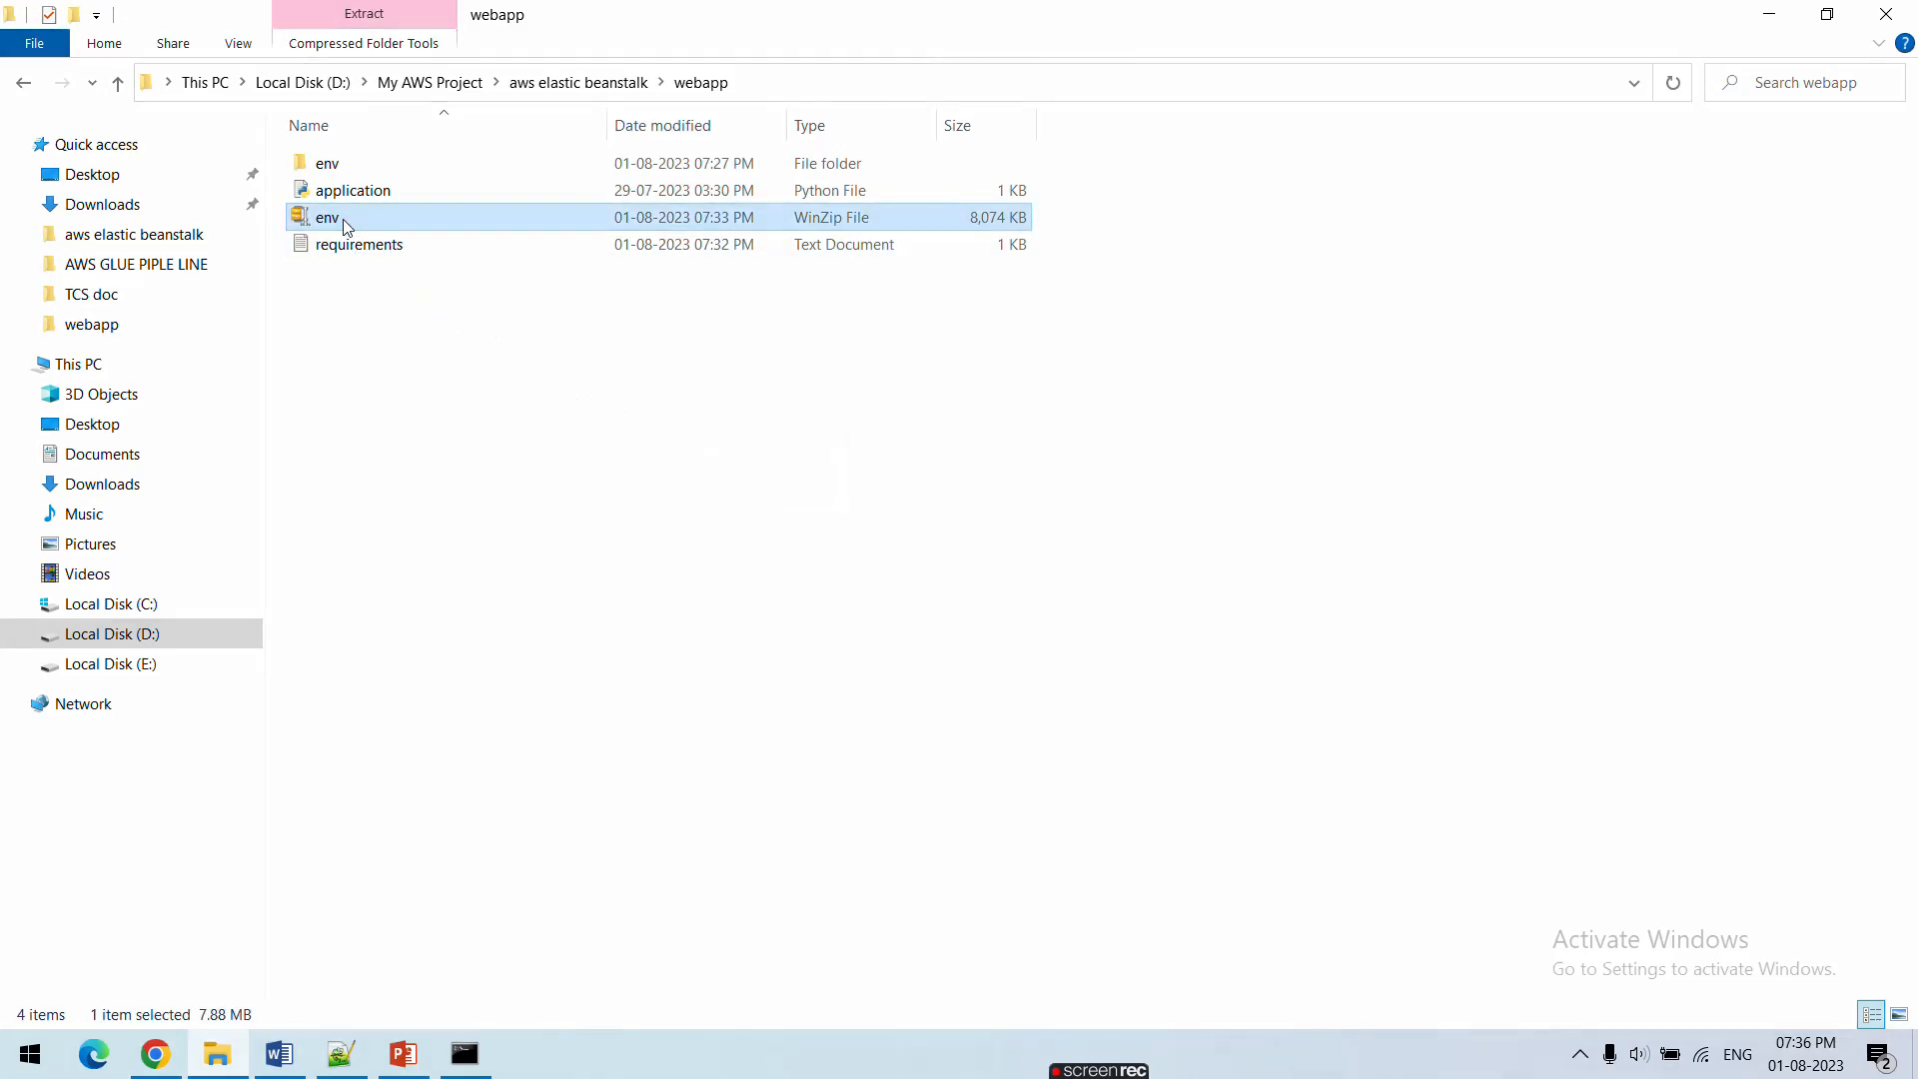
click(346, 221)
text(we)
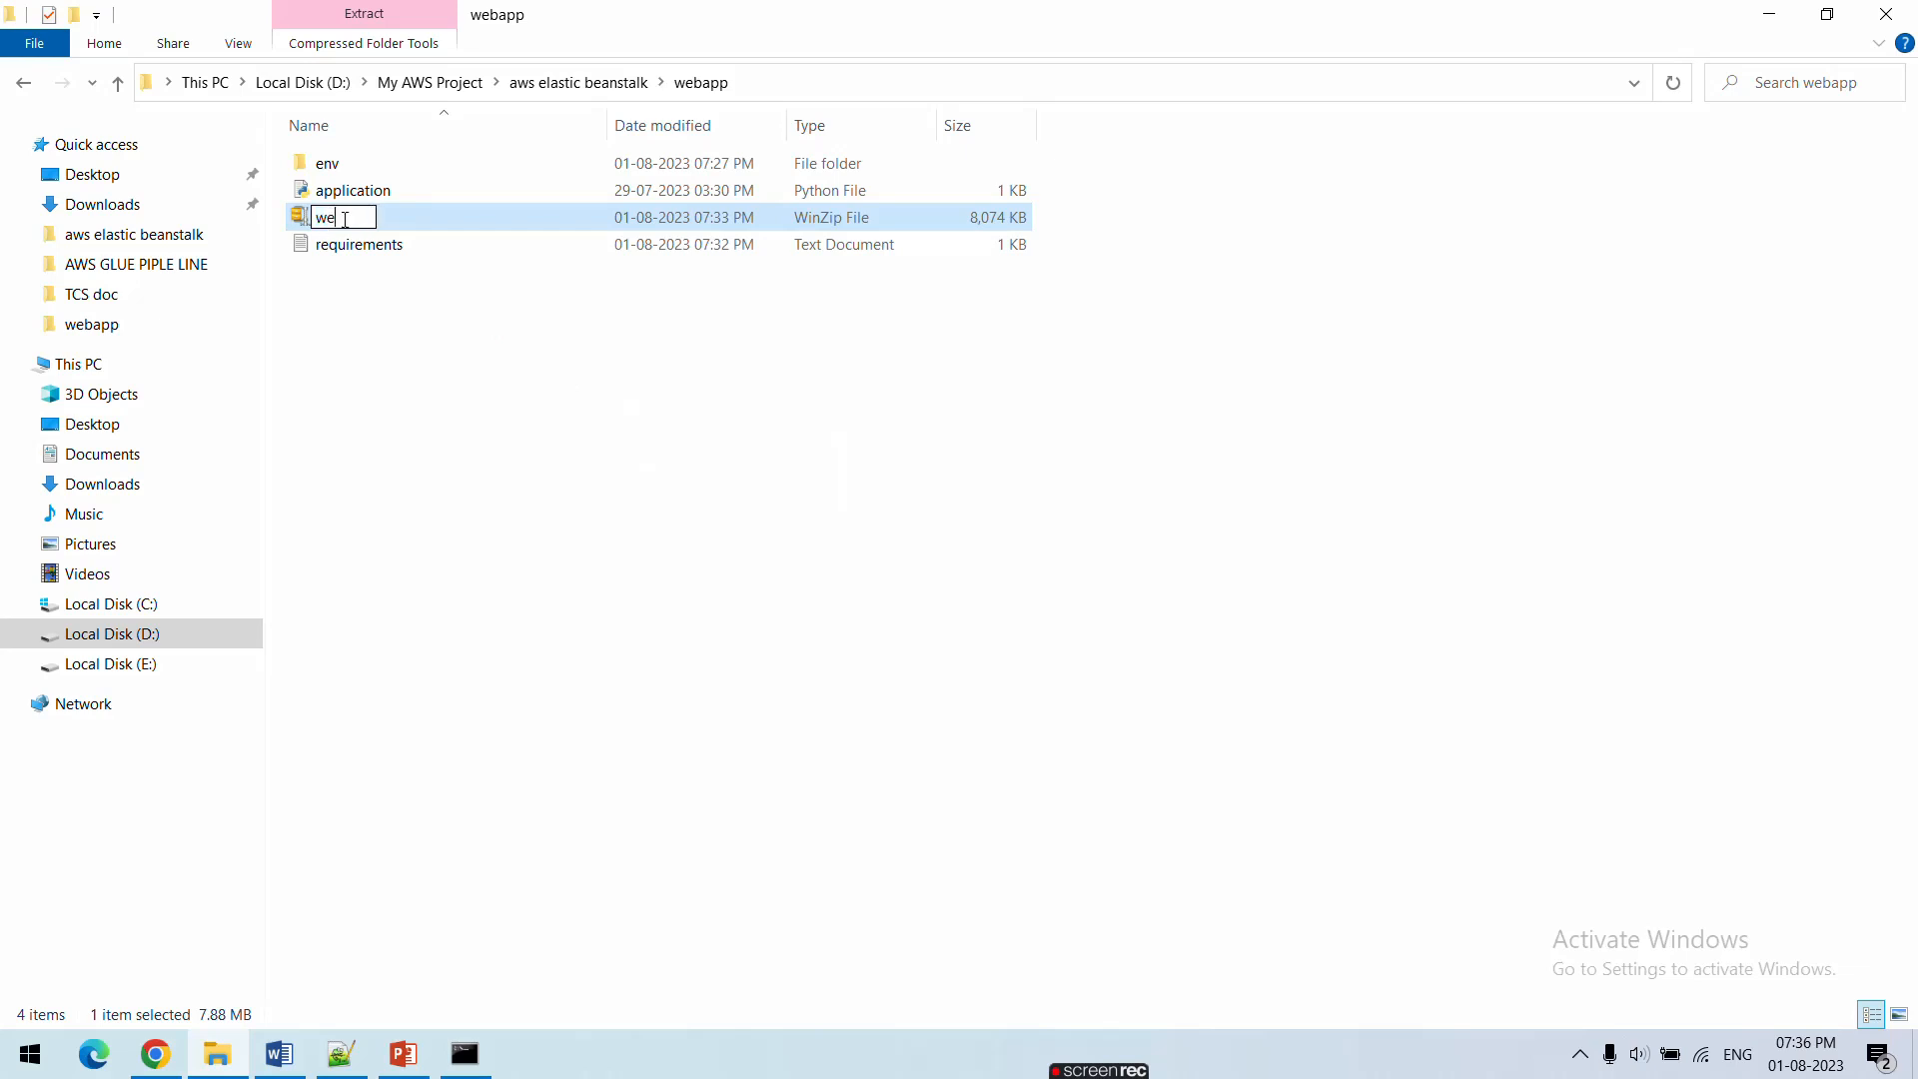
text(bapp)
key(BackSpace)
text(p)
key(Return)
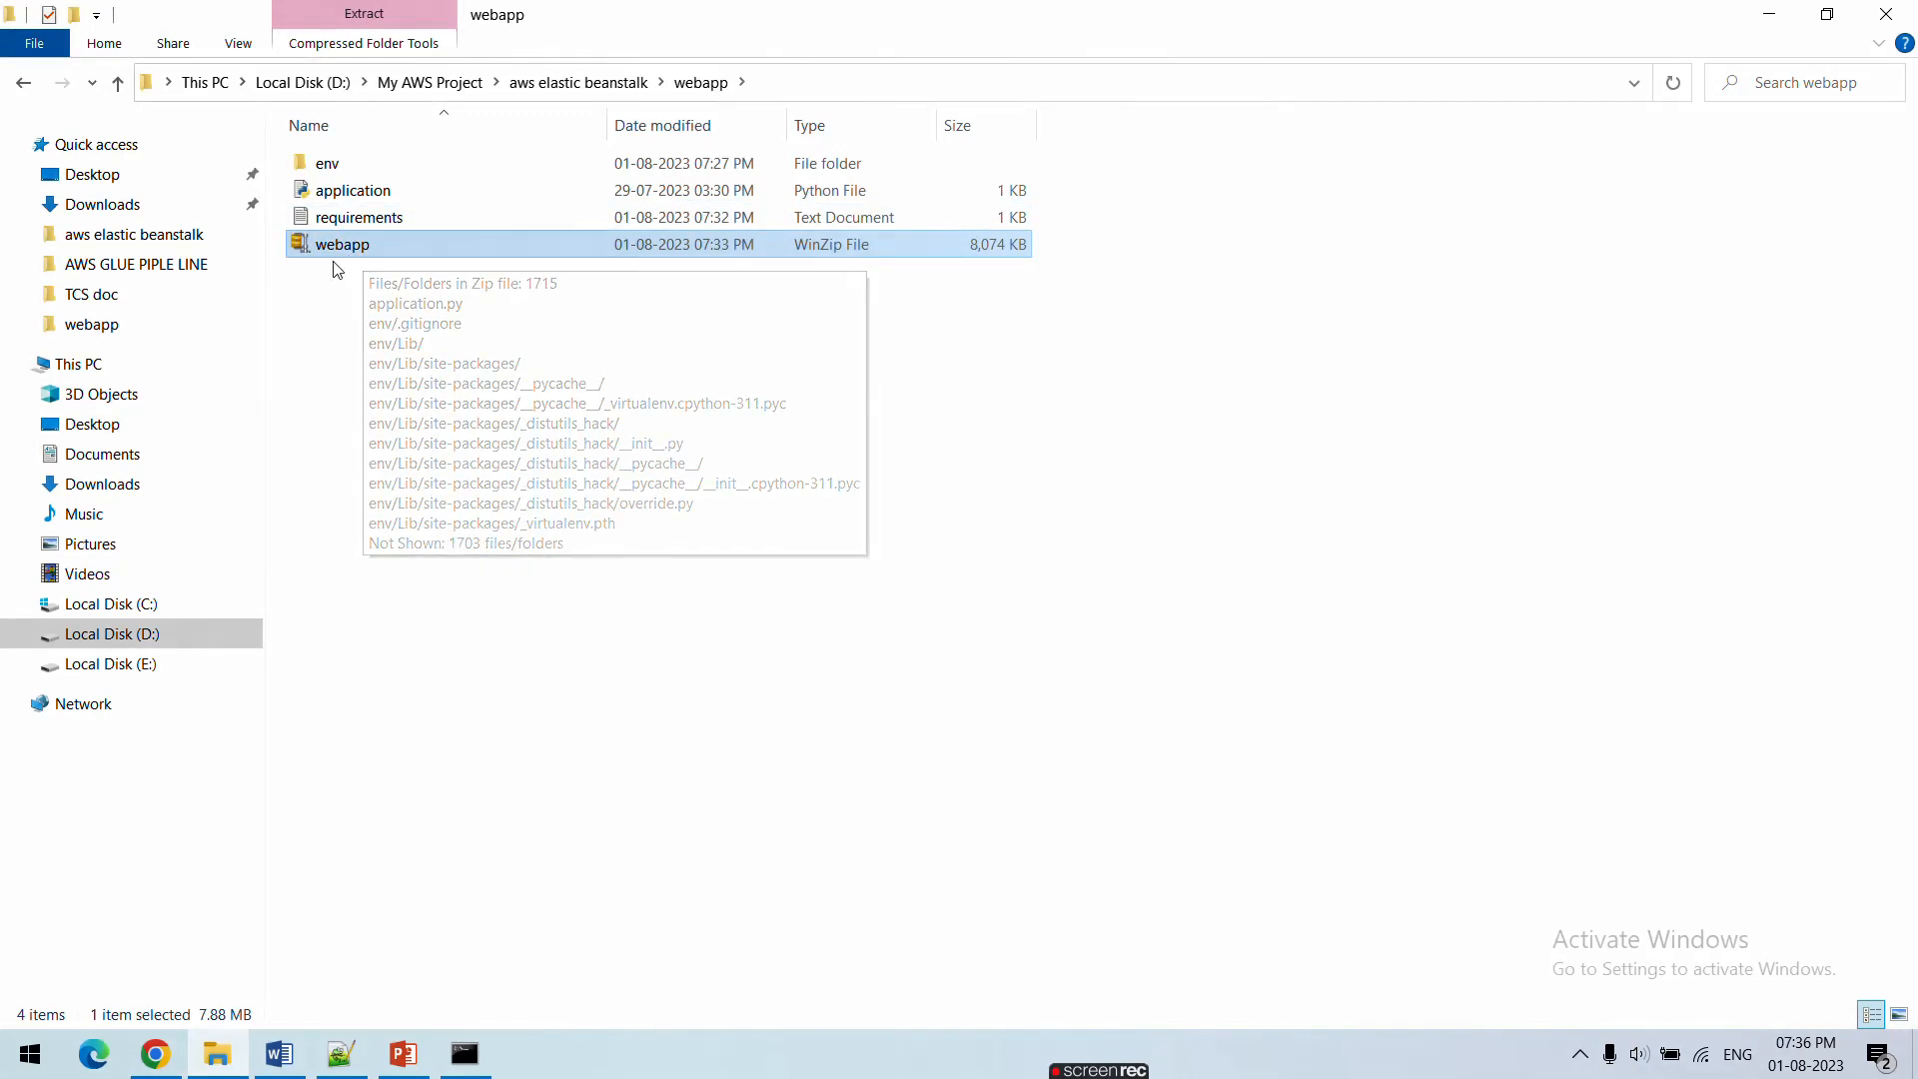
Return to the Myapp-env environment in Chrome and start an upload and deployment of a new application version
click(154, 1054)
click(1132, 8)
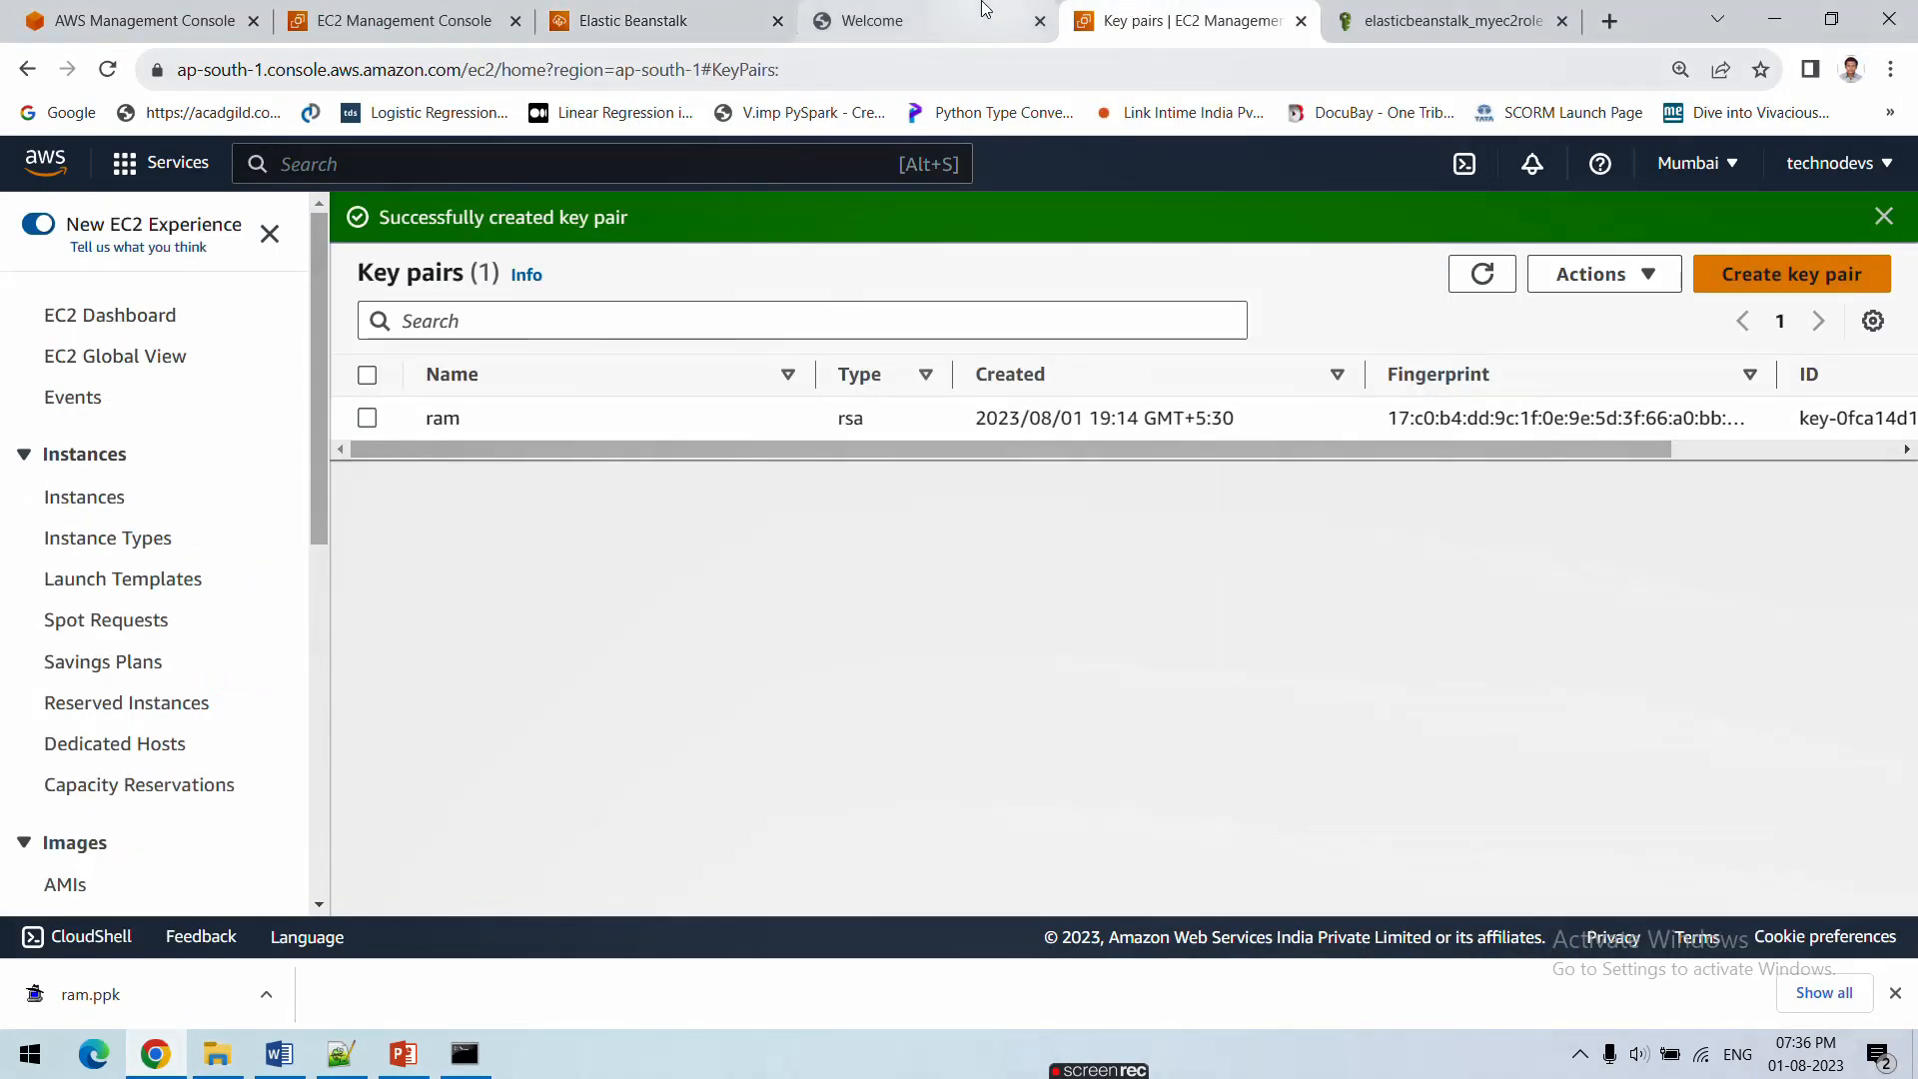
click(944, 18)
click(660, 8)
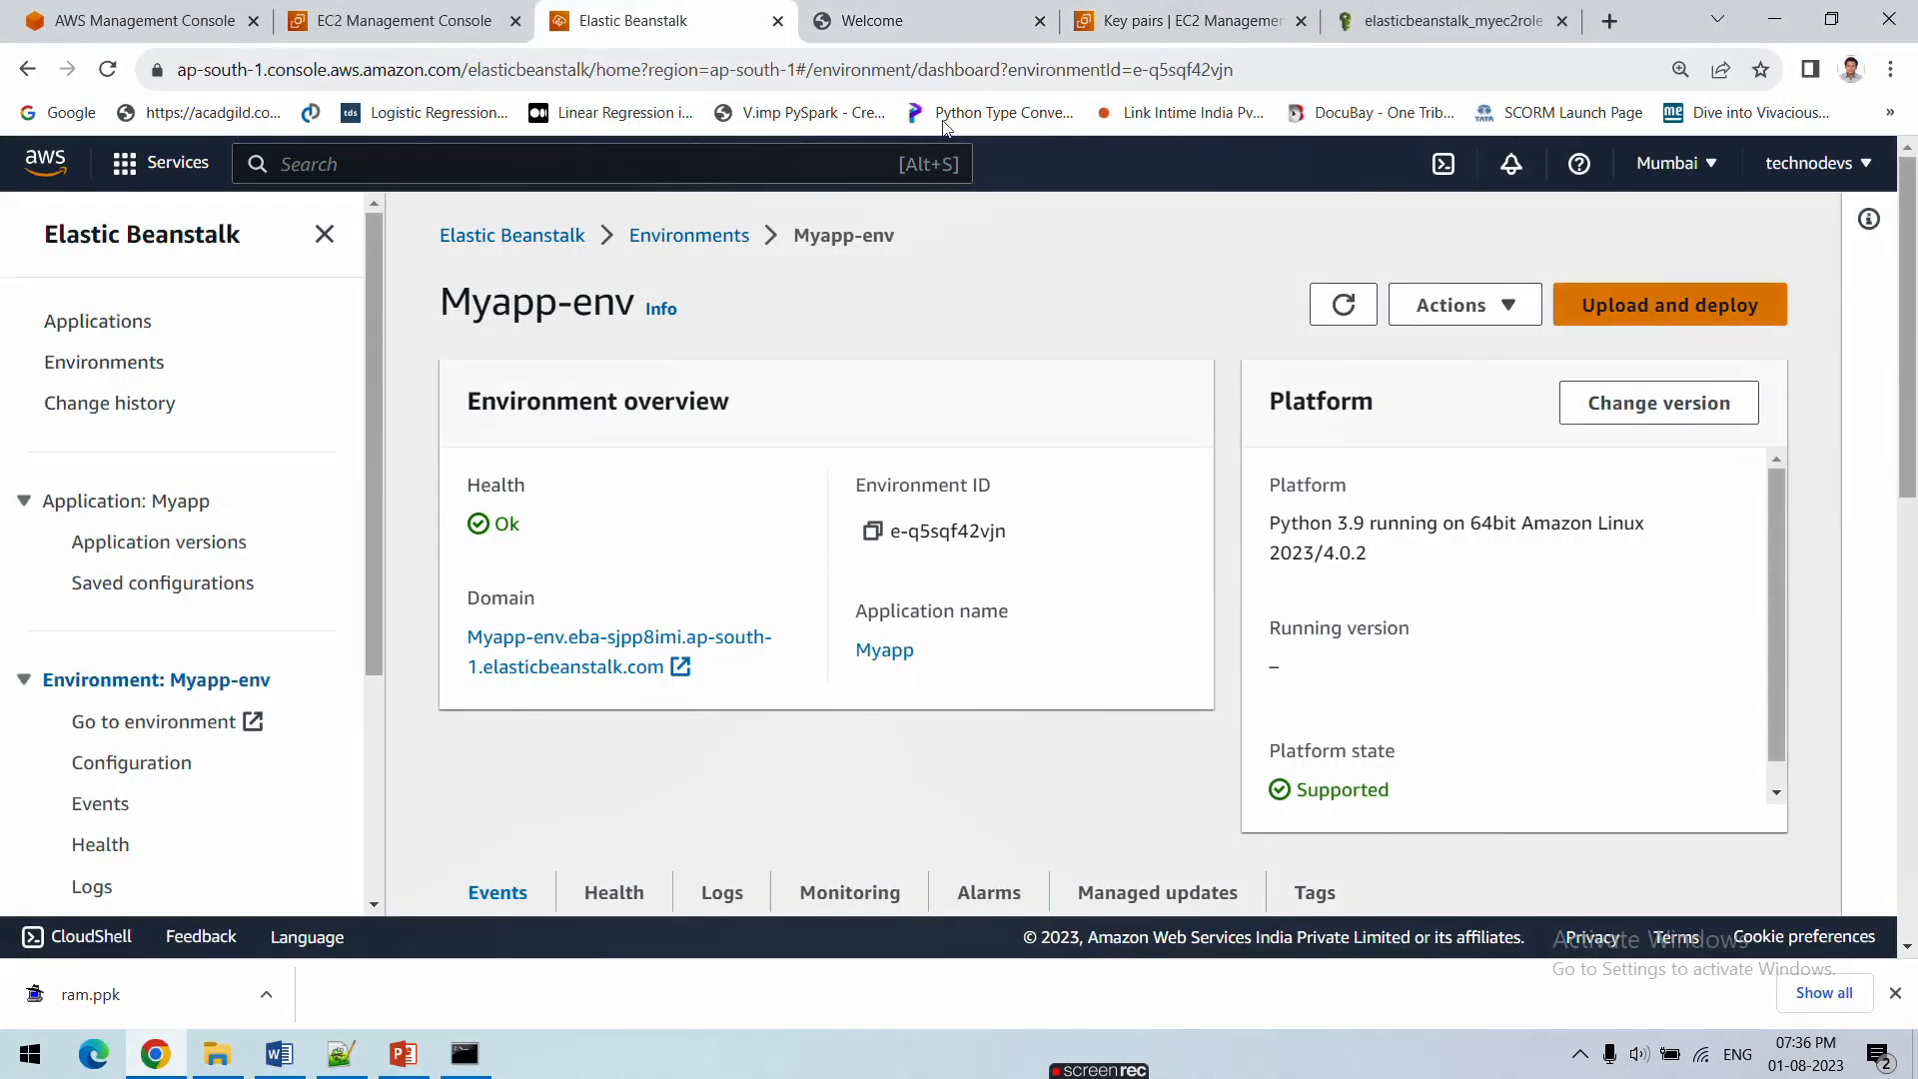
click(1661, 320)
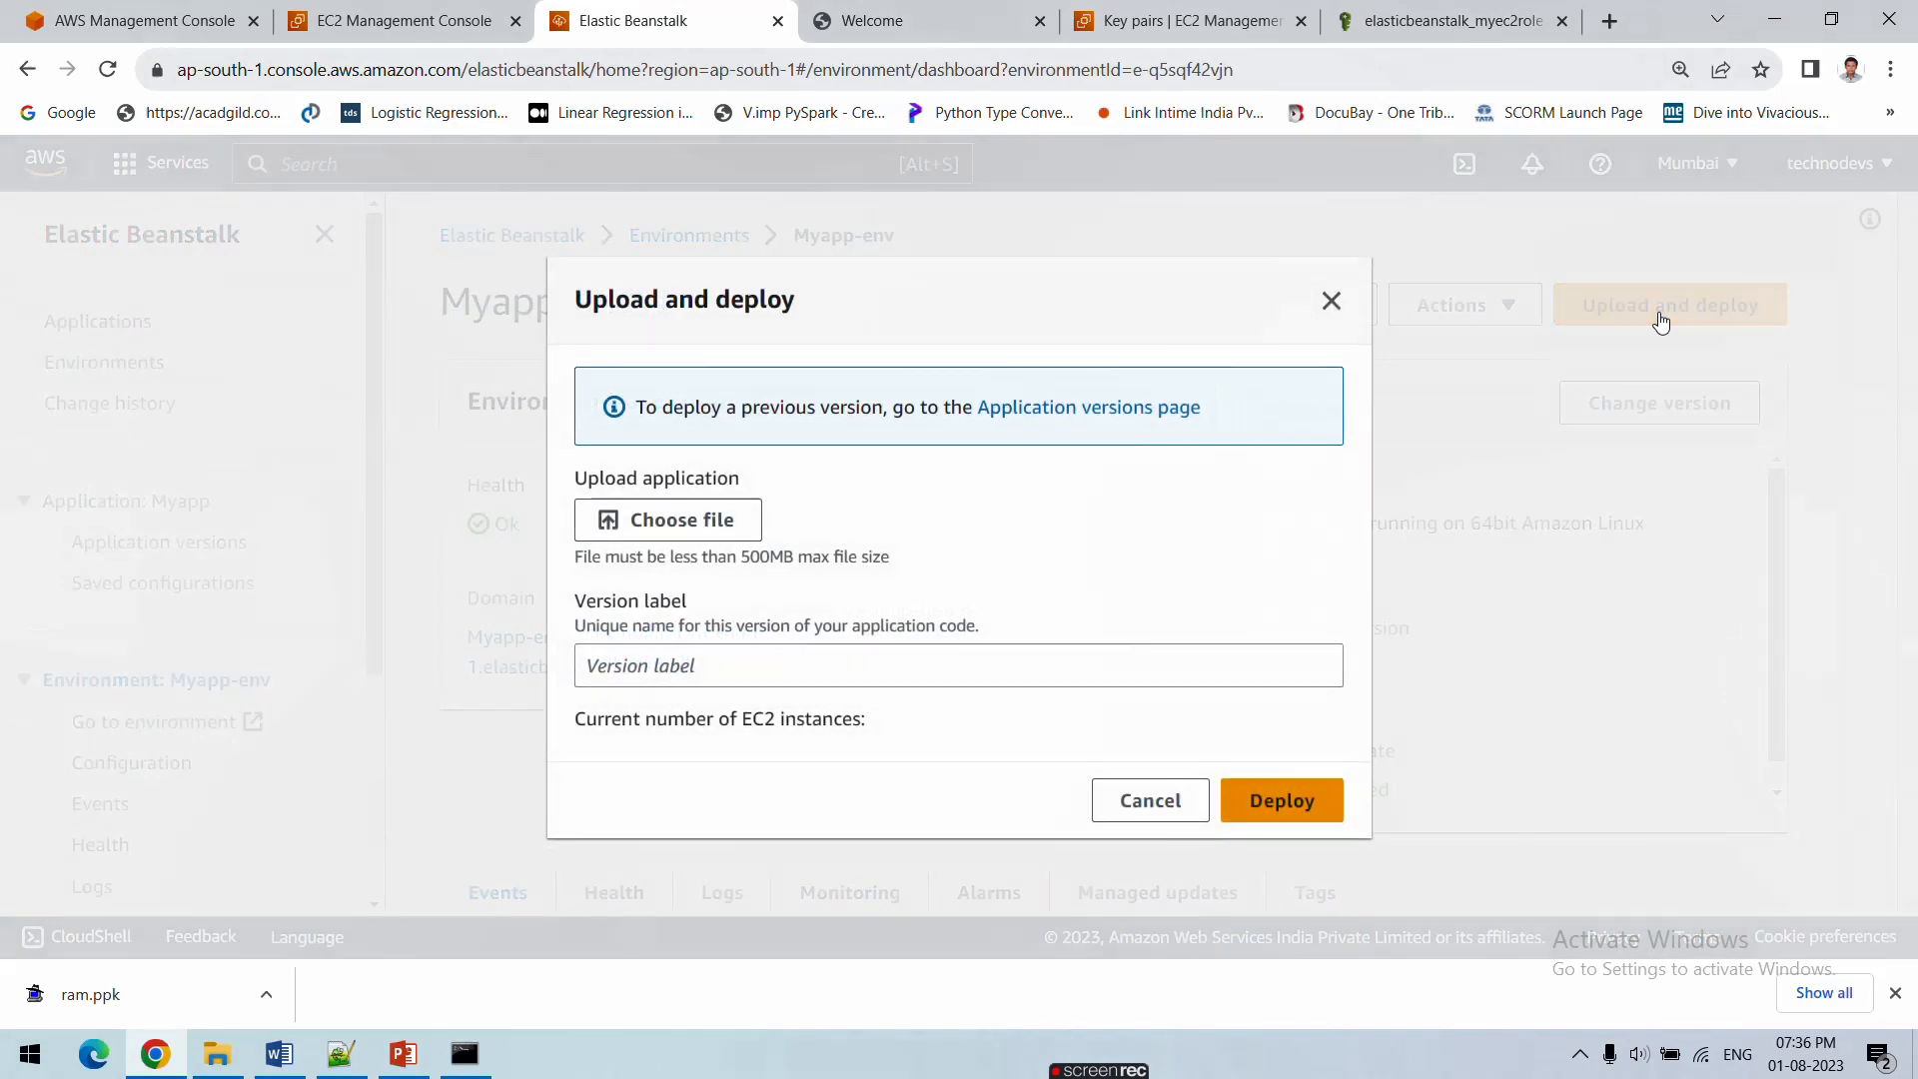
Choose webapp.zip from D:\My AWS Project\aws elastic beanstalk\webapp as the application file to upload
click(708, 530)
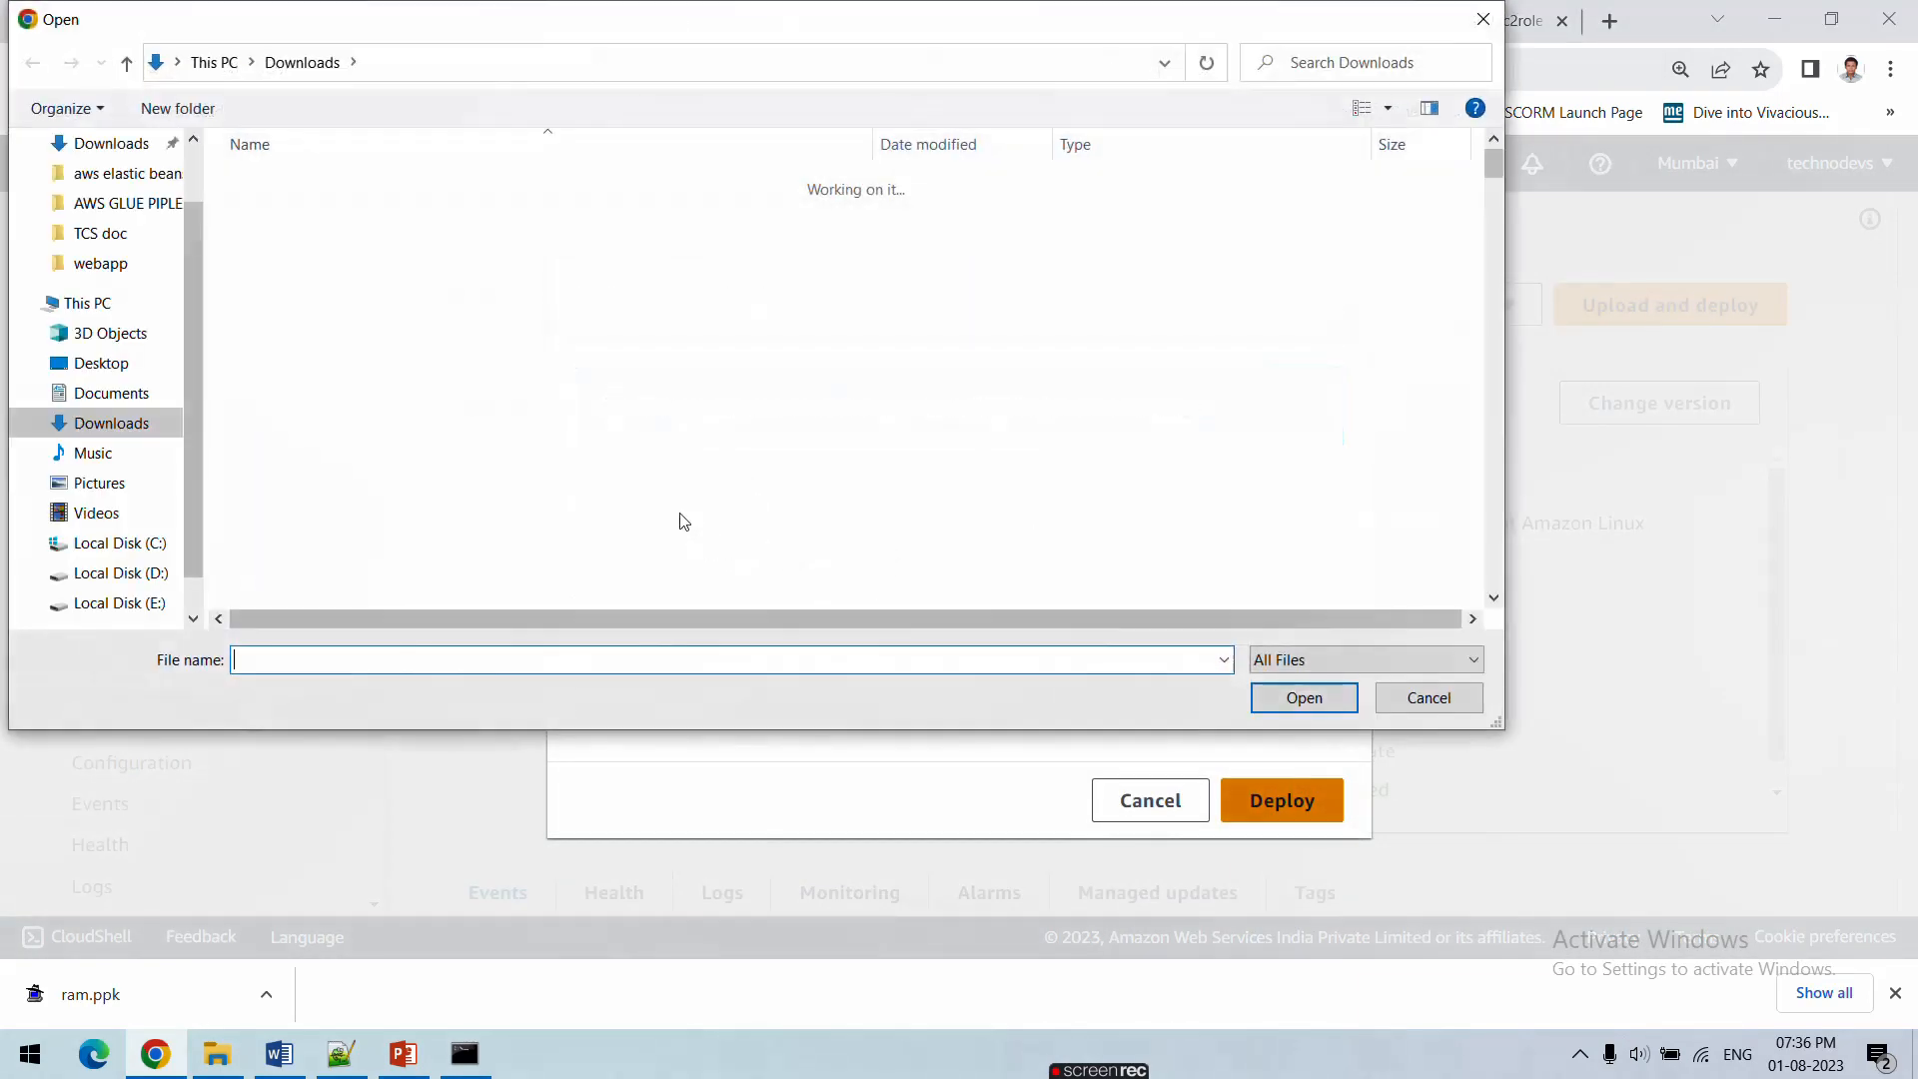
click(131, 577)
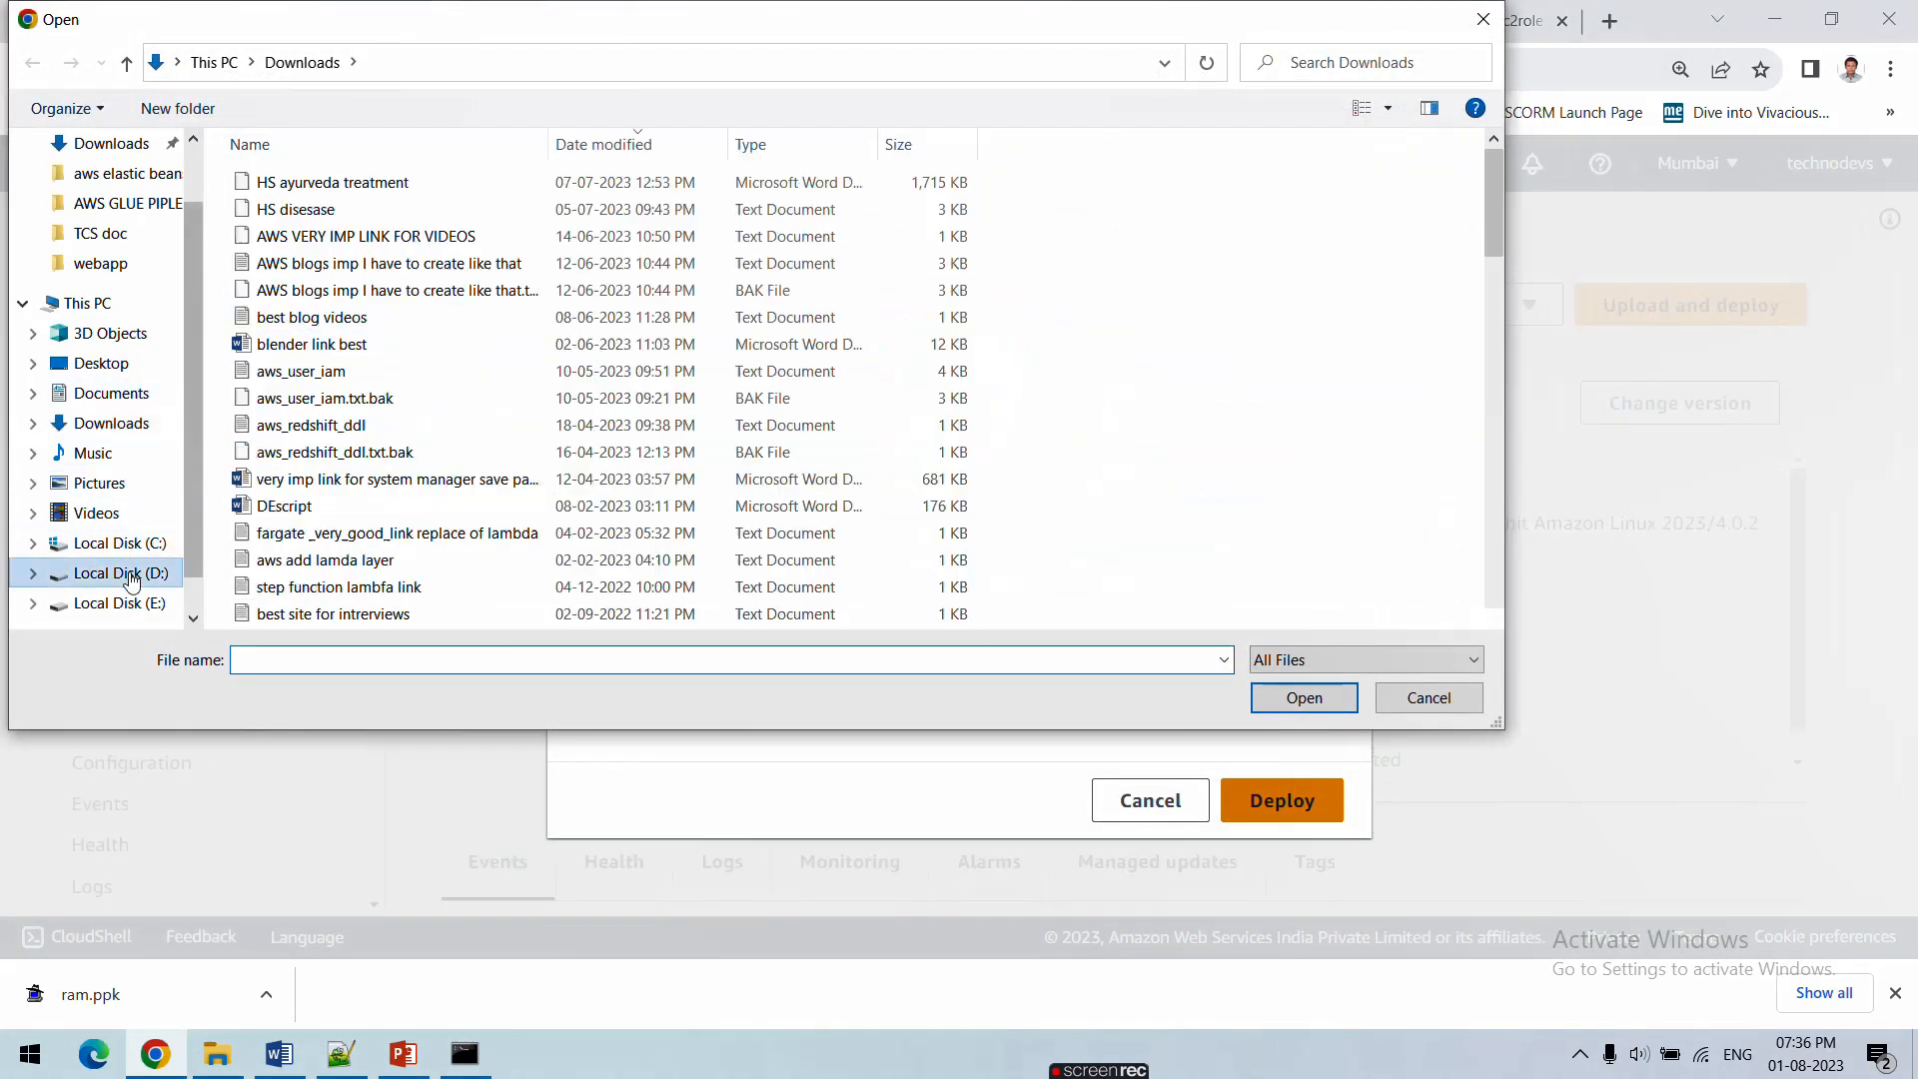
click(406, 396)
key(m)
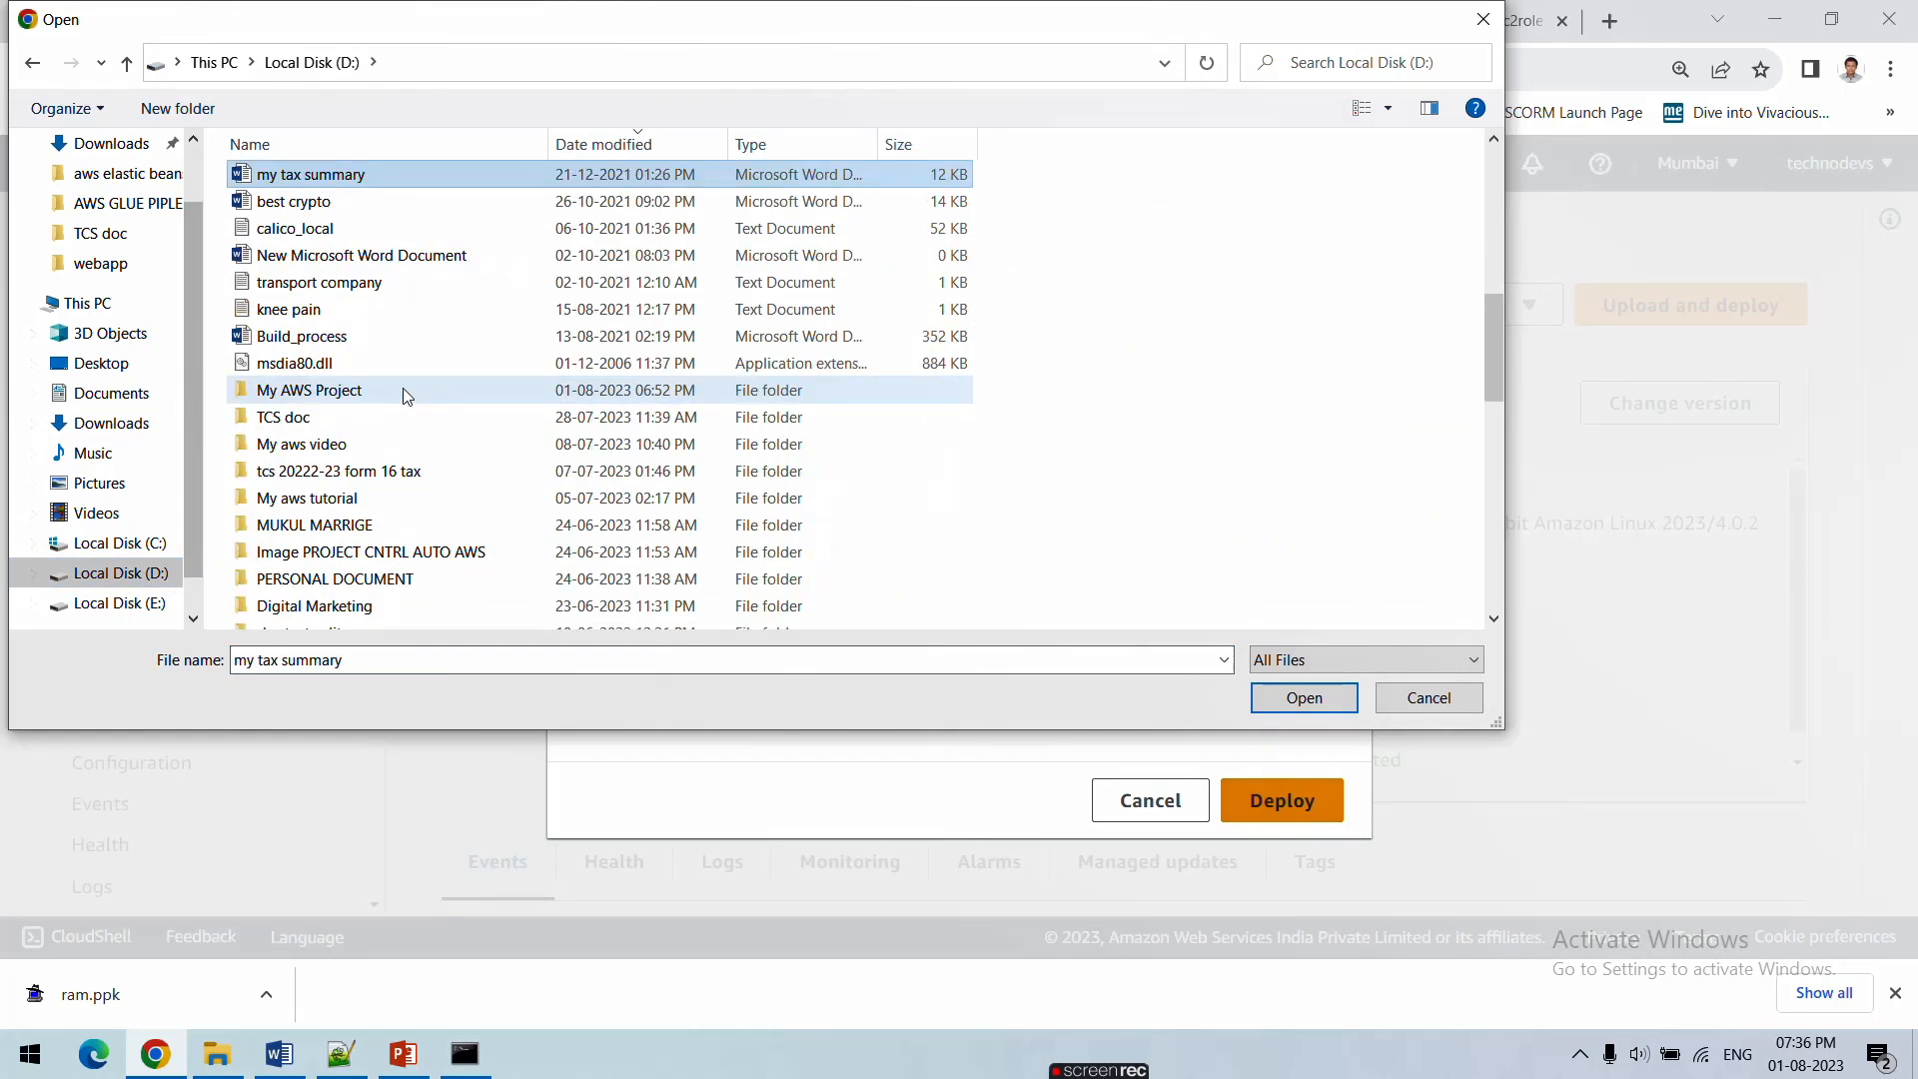
key(m)
double_click(404, 388)
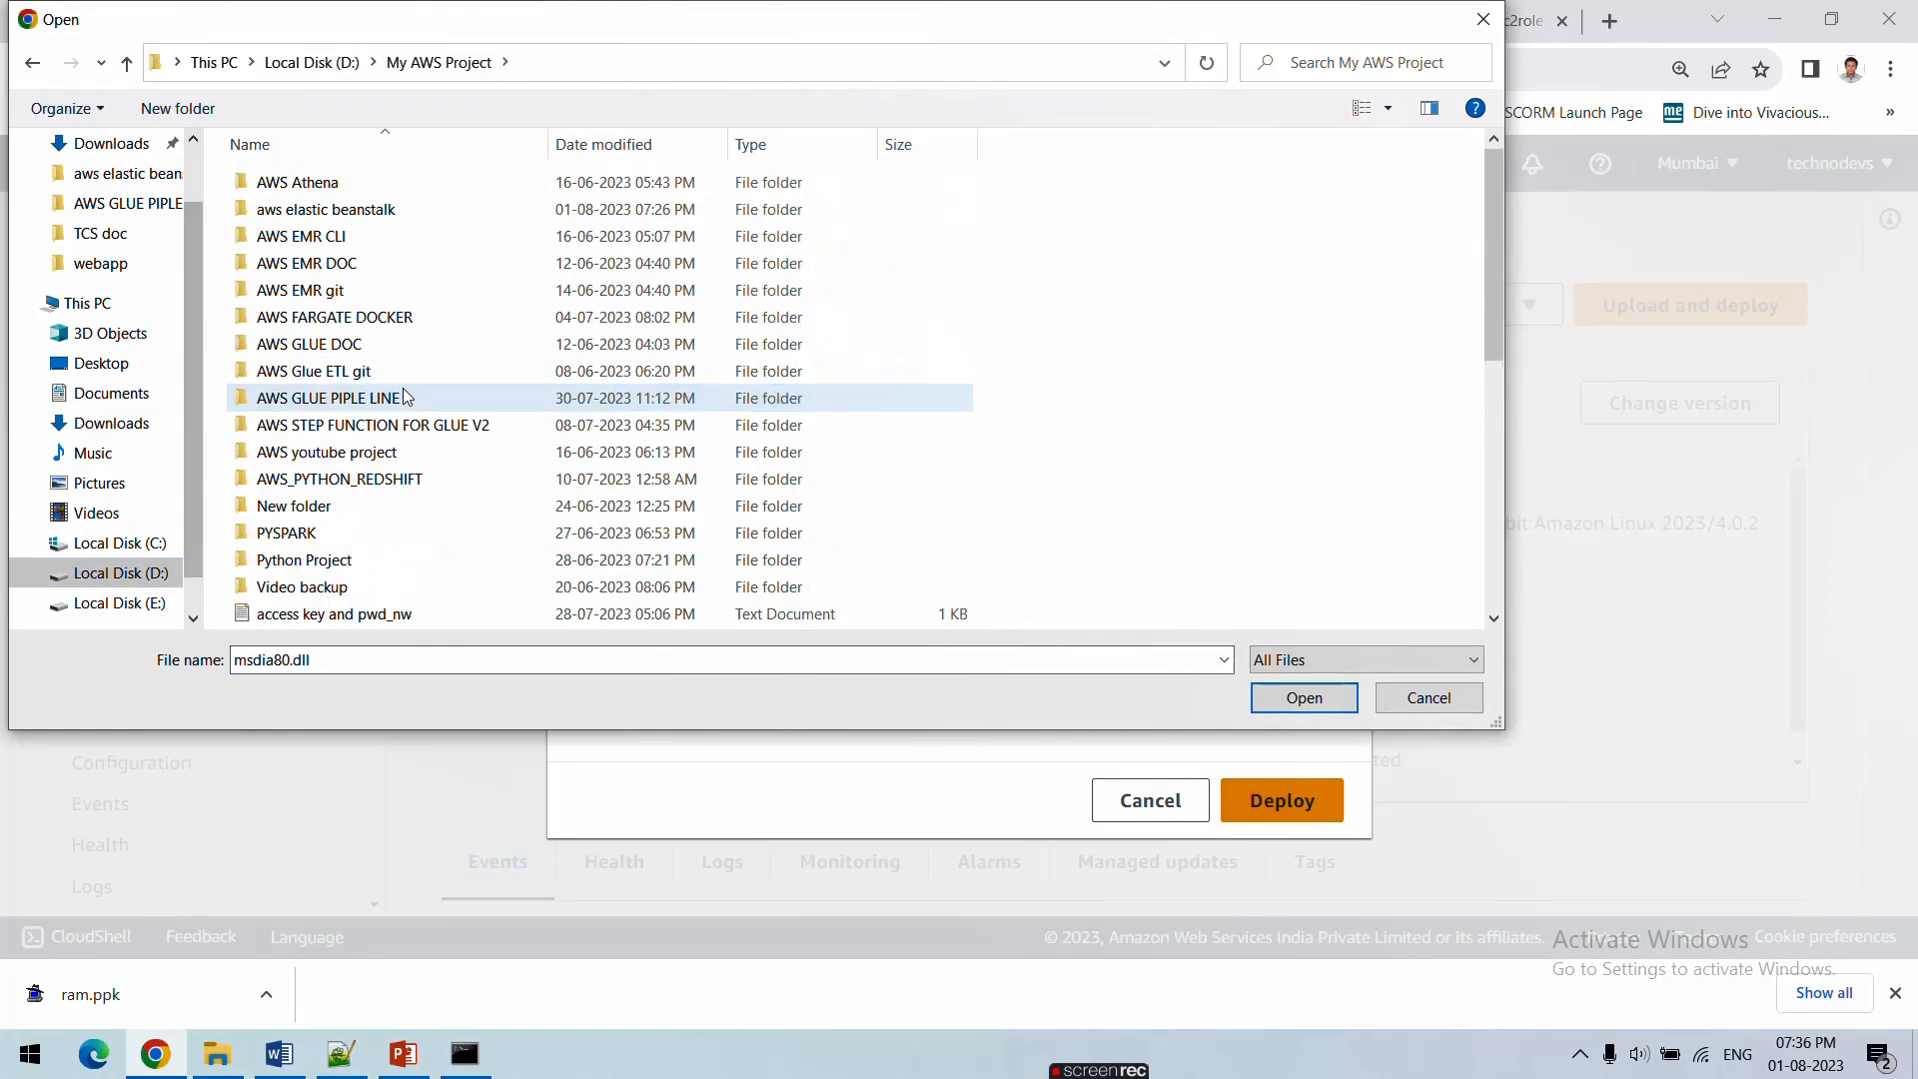
double_click(375, 210)
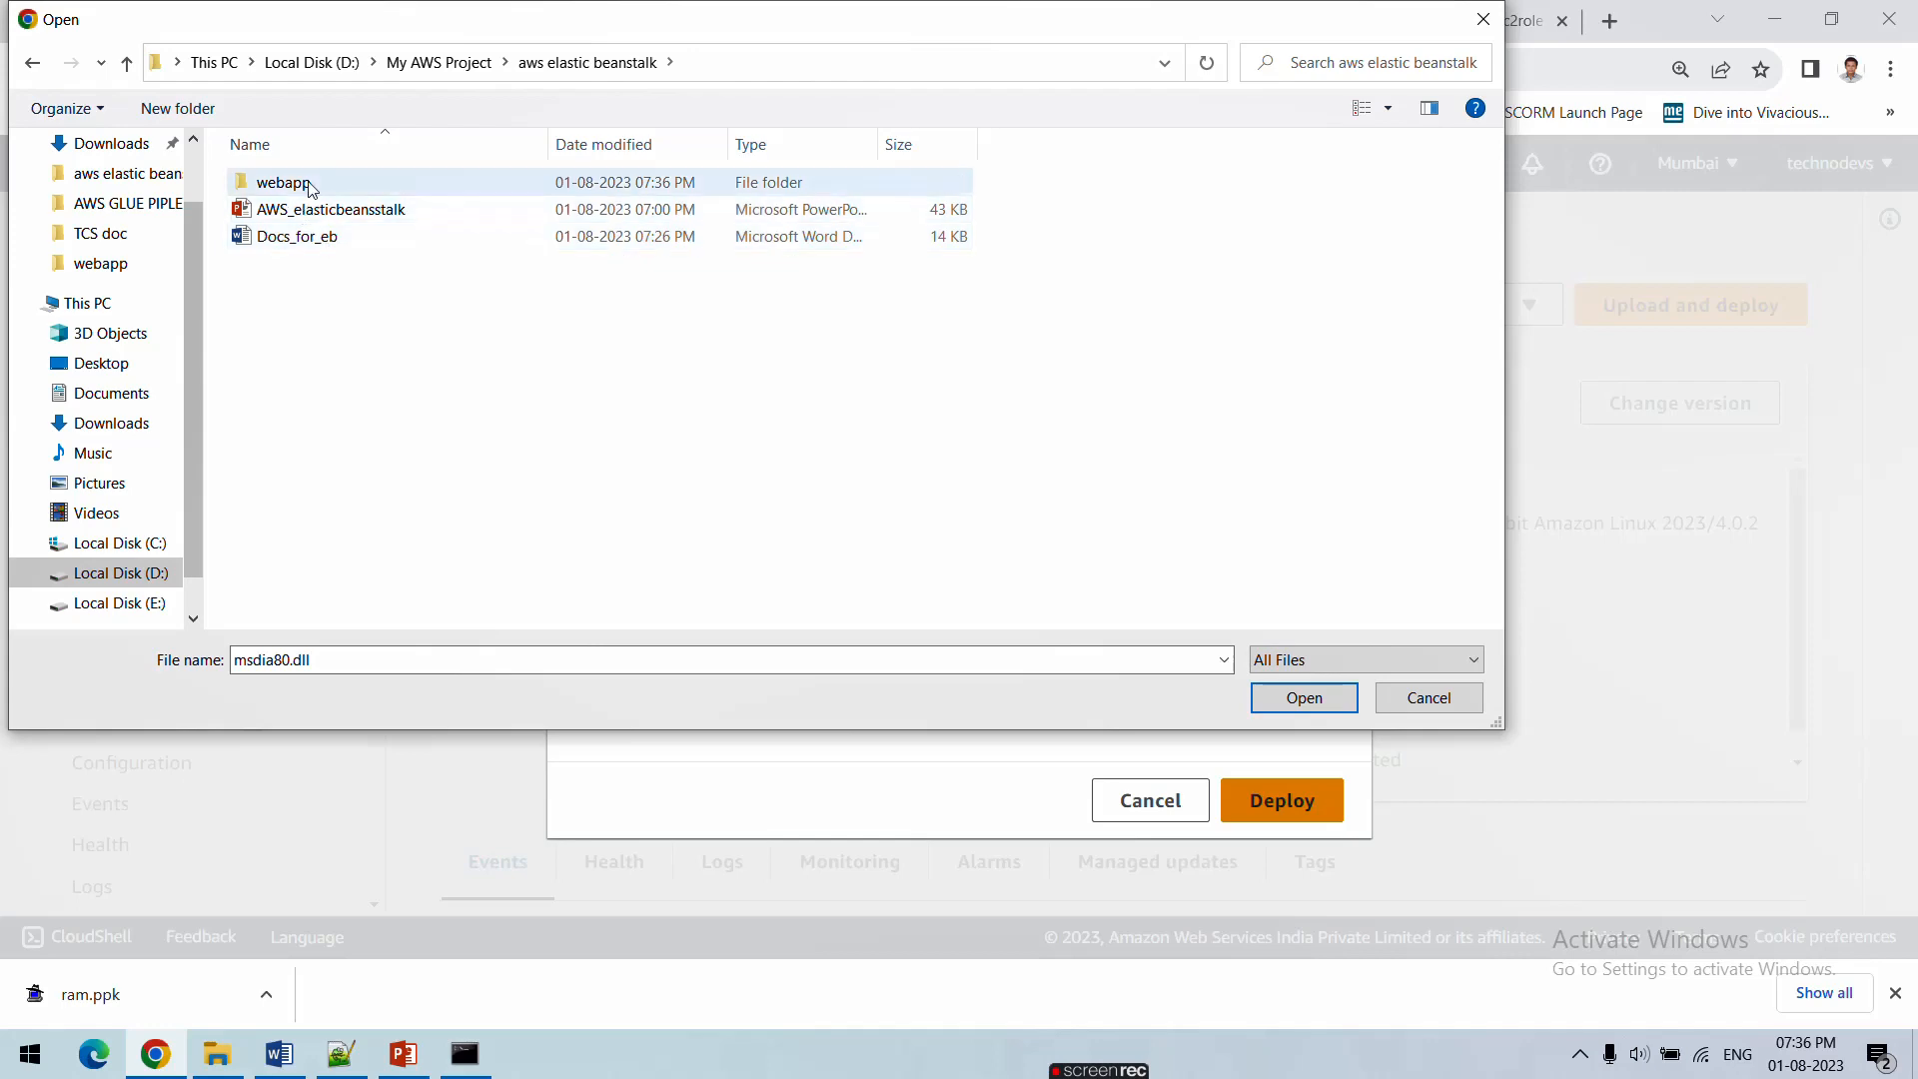
double_click(290, 184)
click(312, 267)
double_click(312, 266)
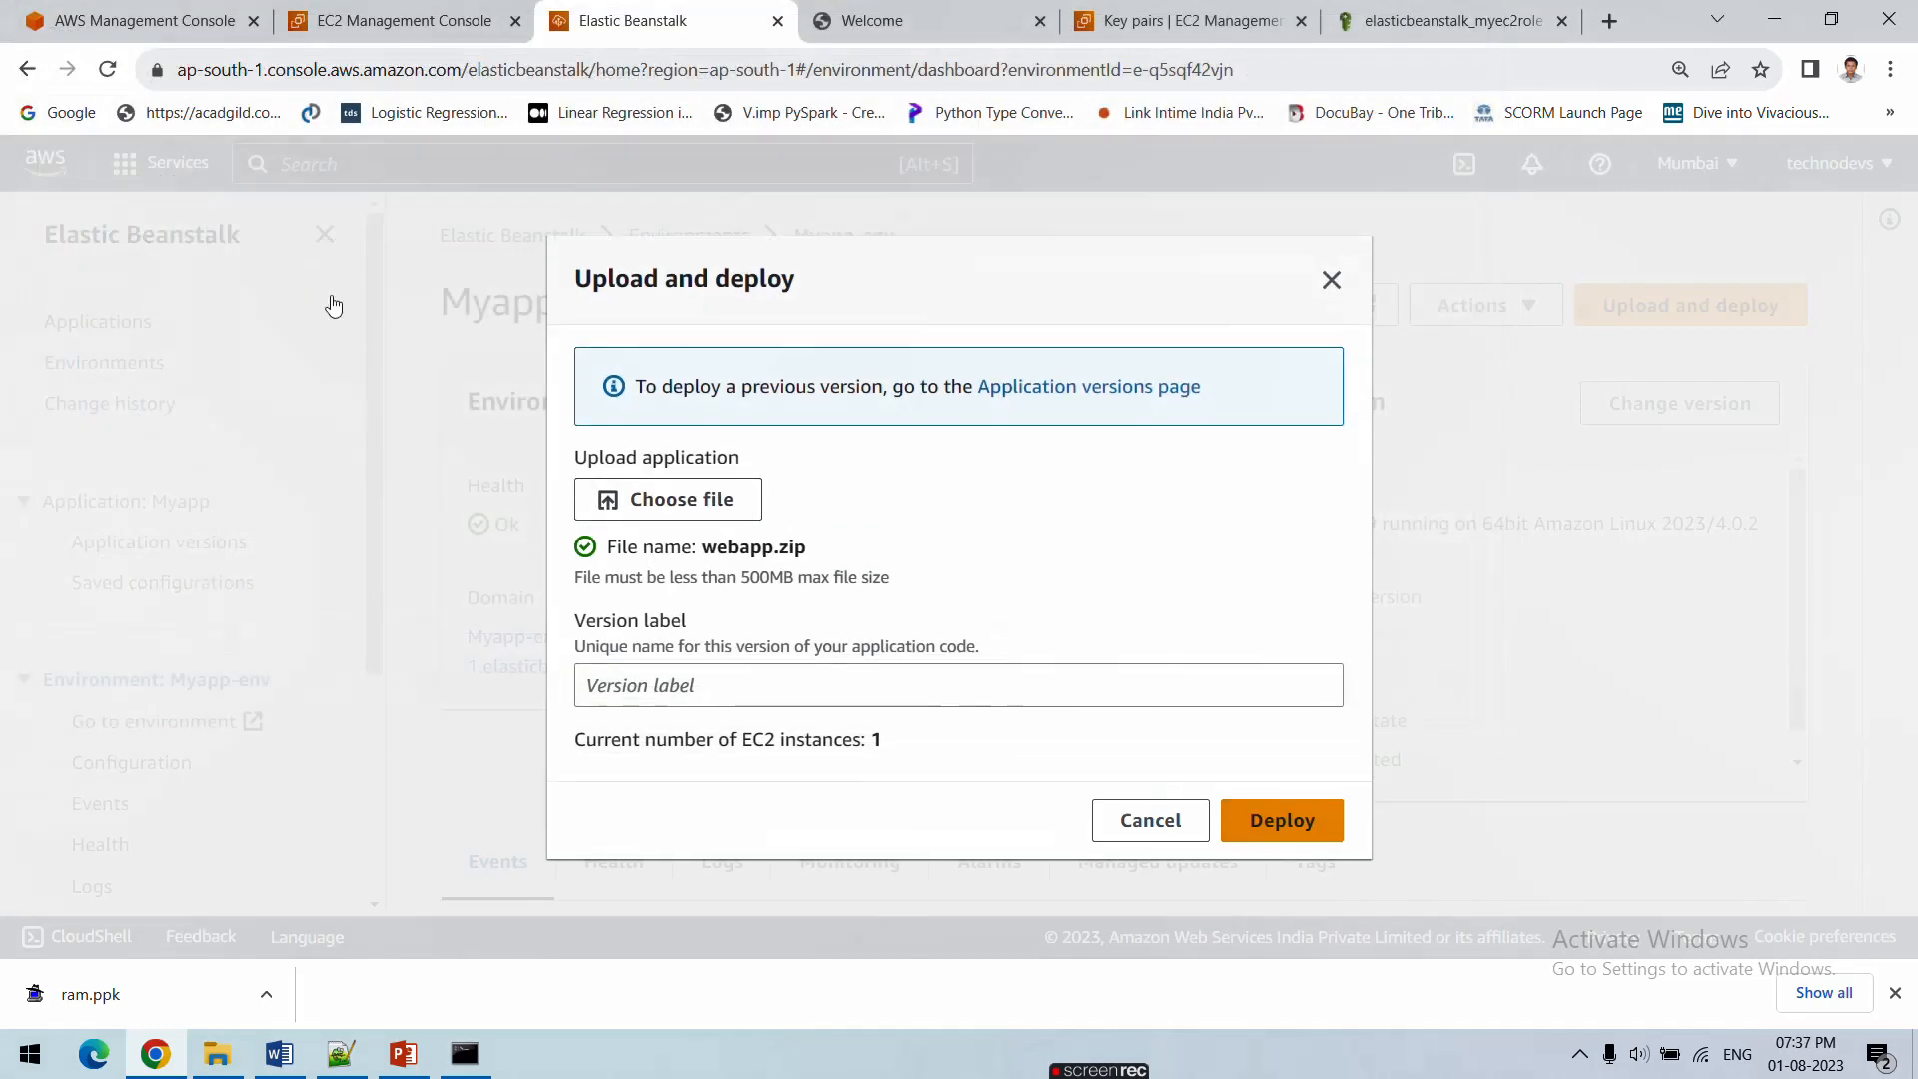
Set the version label to Myapp-version-1 and deploy the uploaded application
click(756, 674)
text(Myapp-version-1)
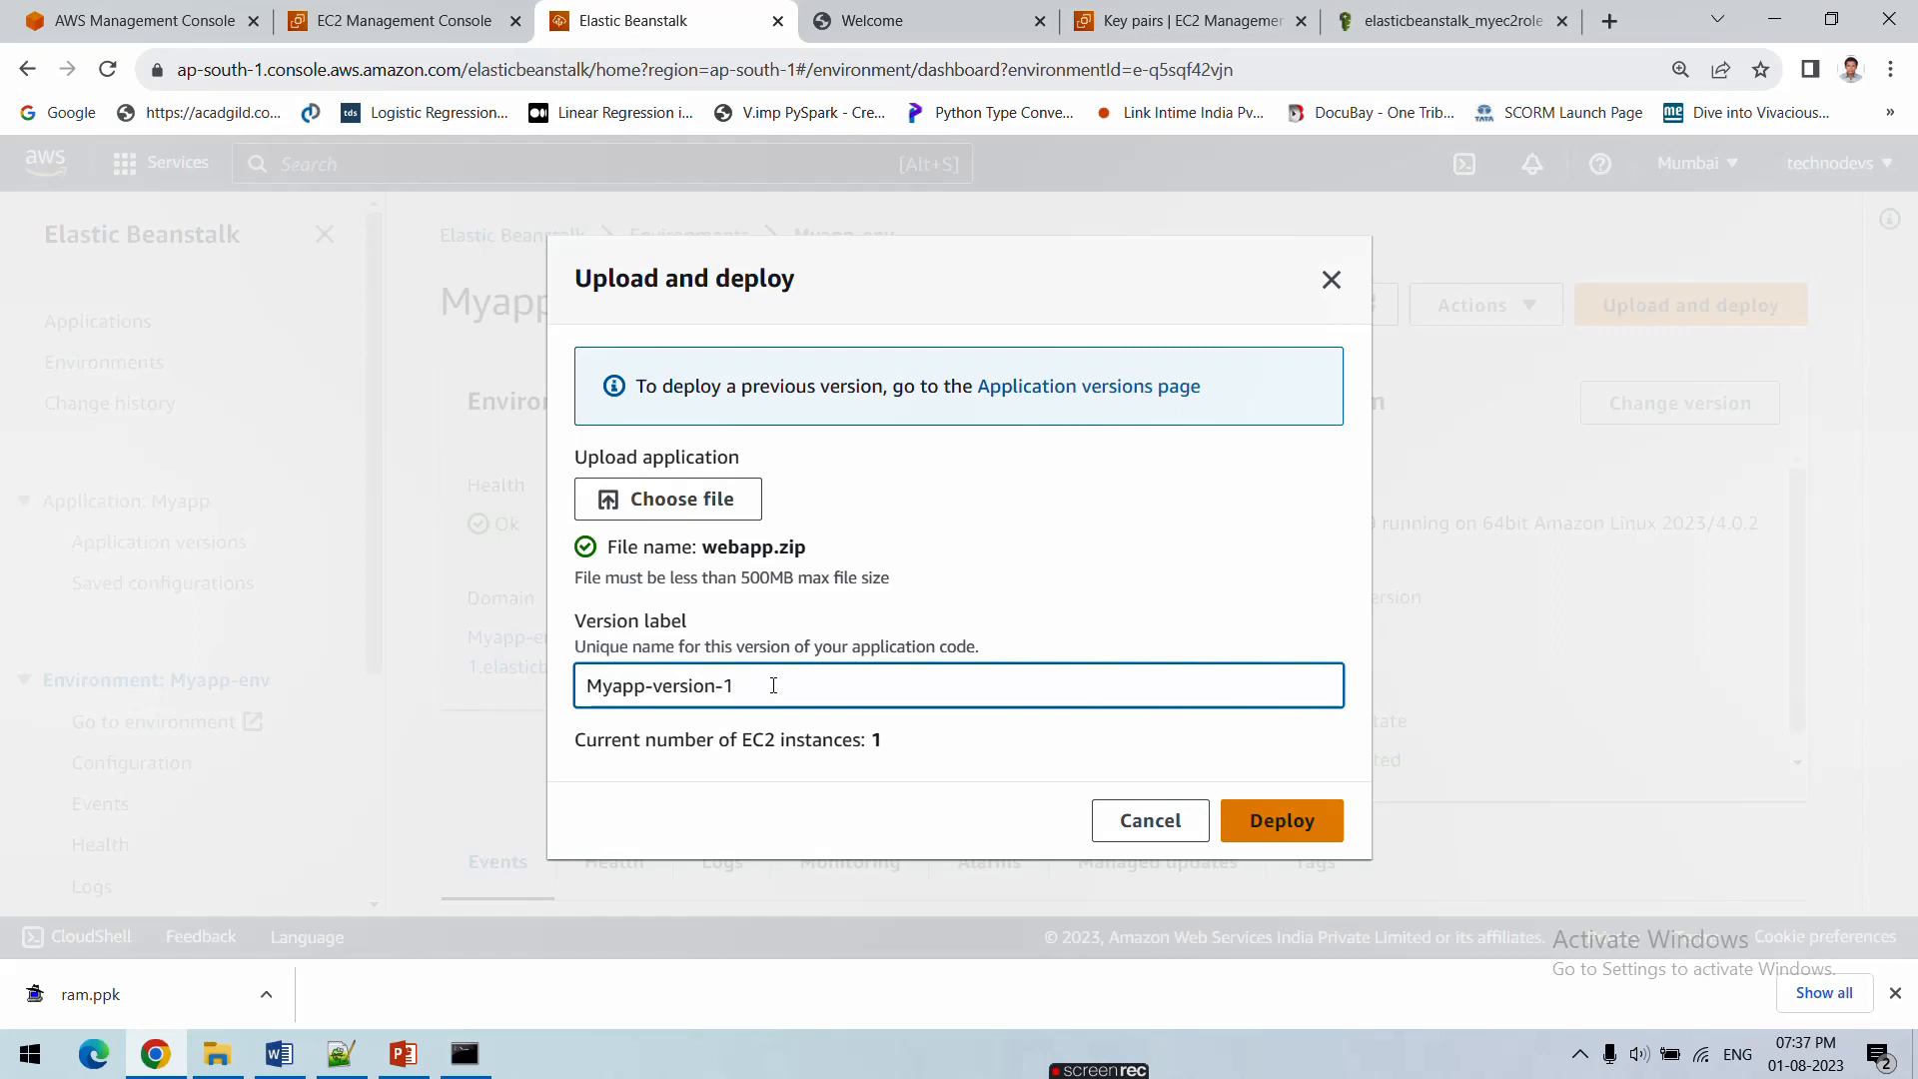
click(1285, 823)
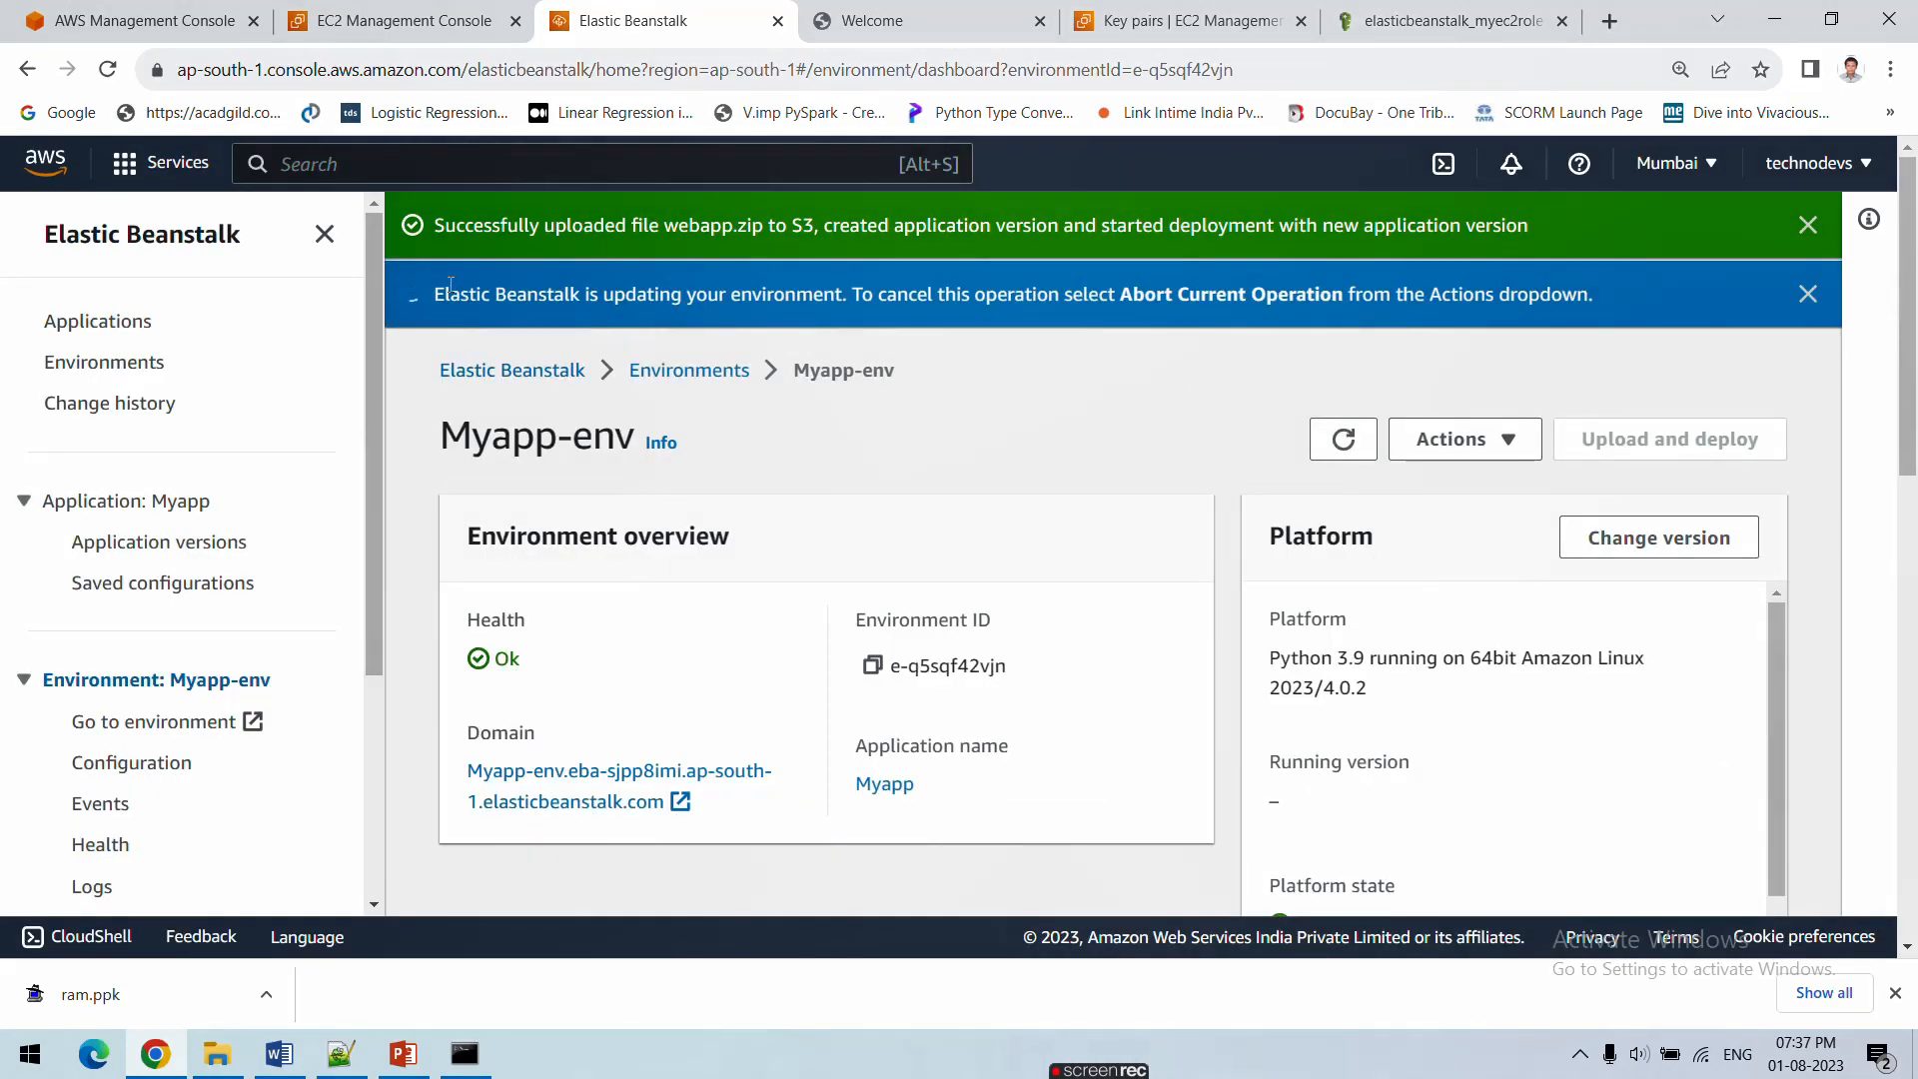
Monitor the Myapp-env deployment by examining its status messages and the environment's events
drag(428, 293, 846, 299)
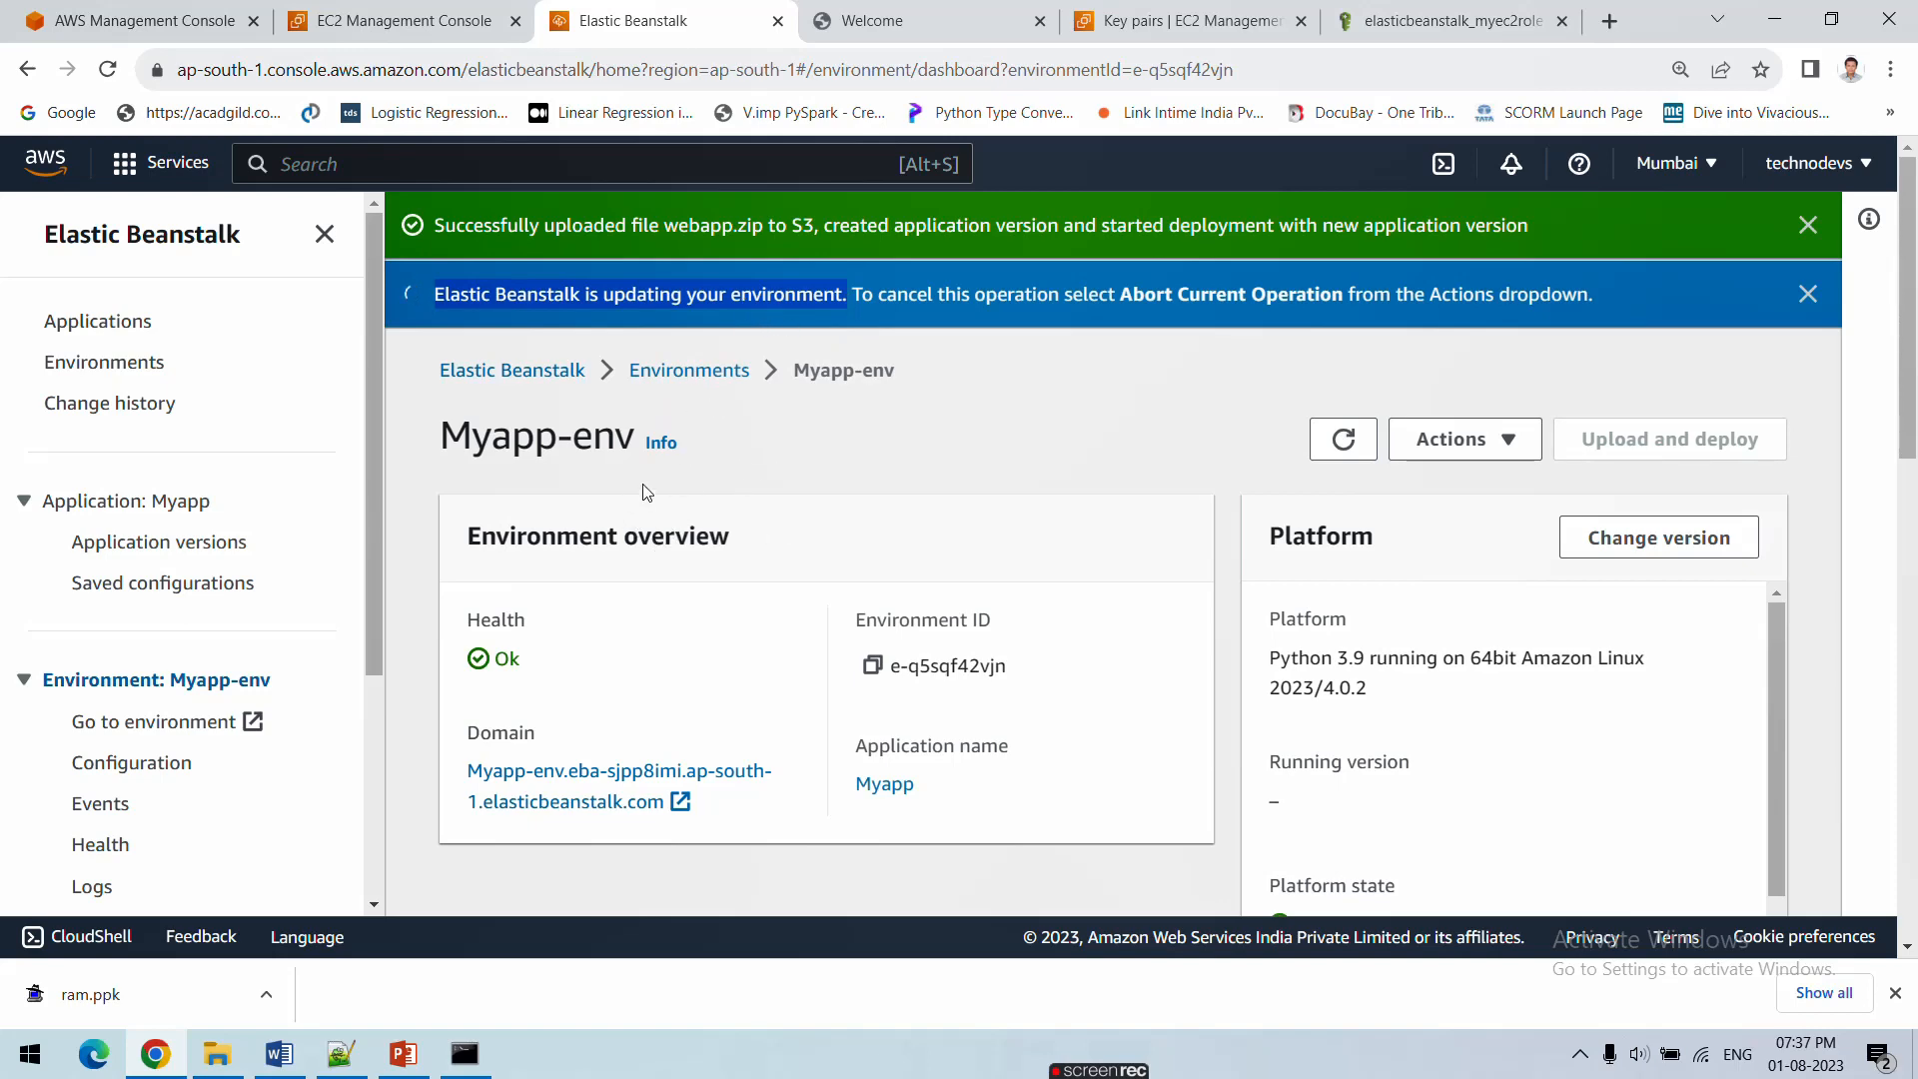
scroll(644, 483, down, 1)
scroll(644, 483, up, 1)
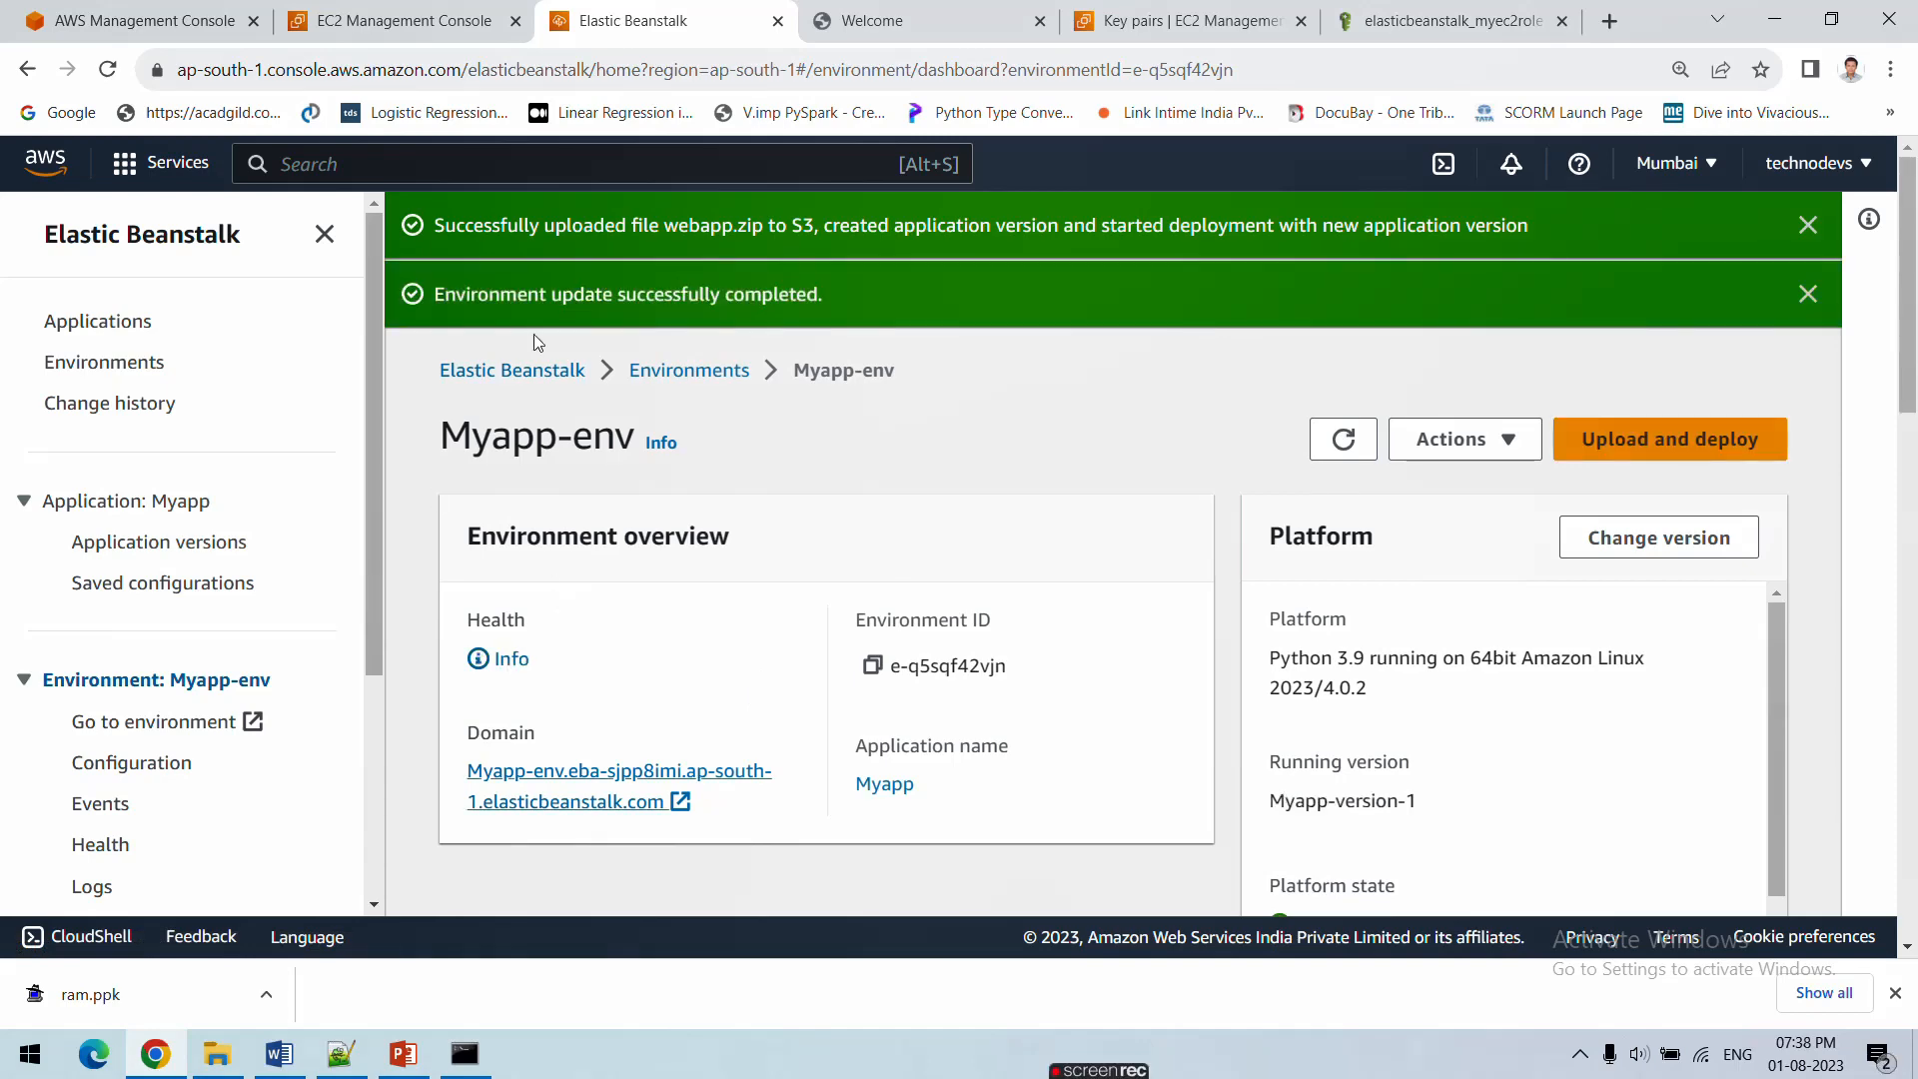
drag(431, 289, 784, 285)
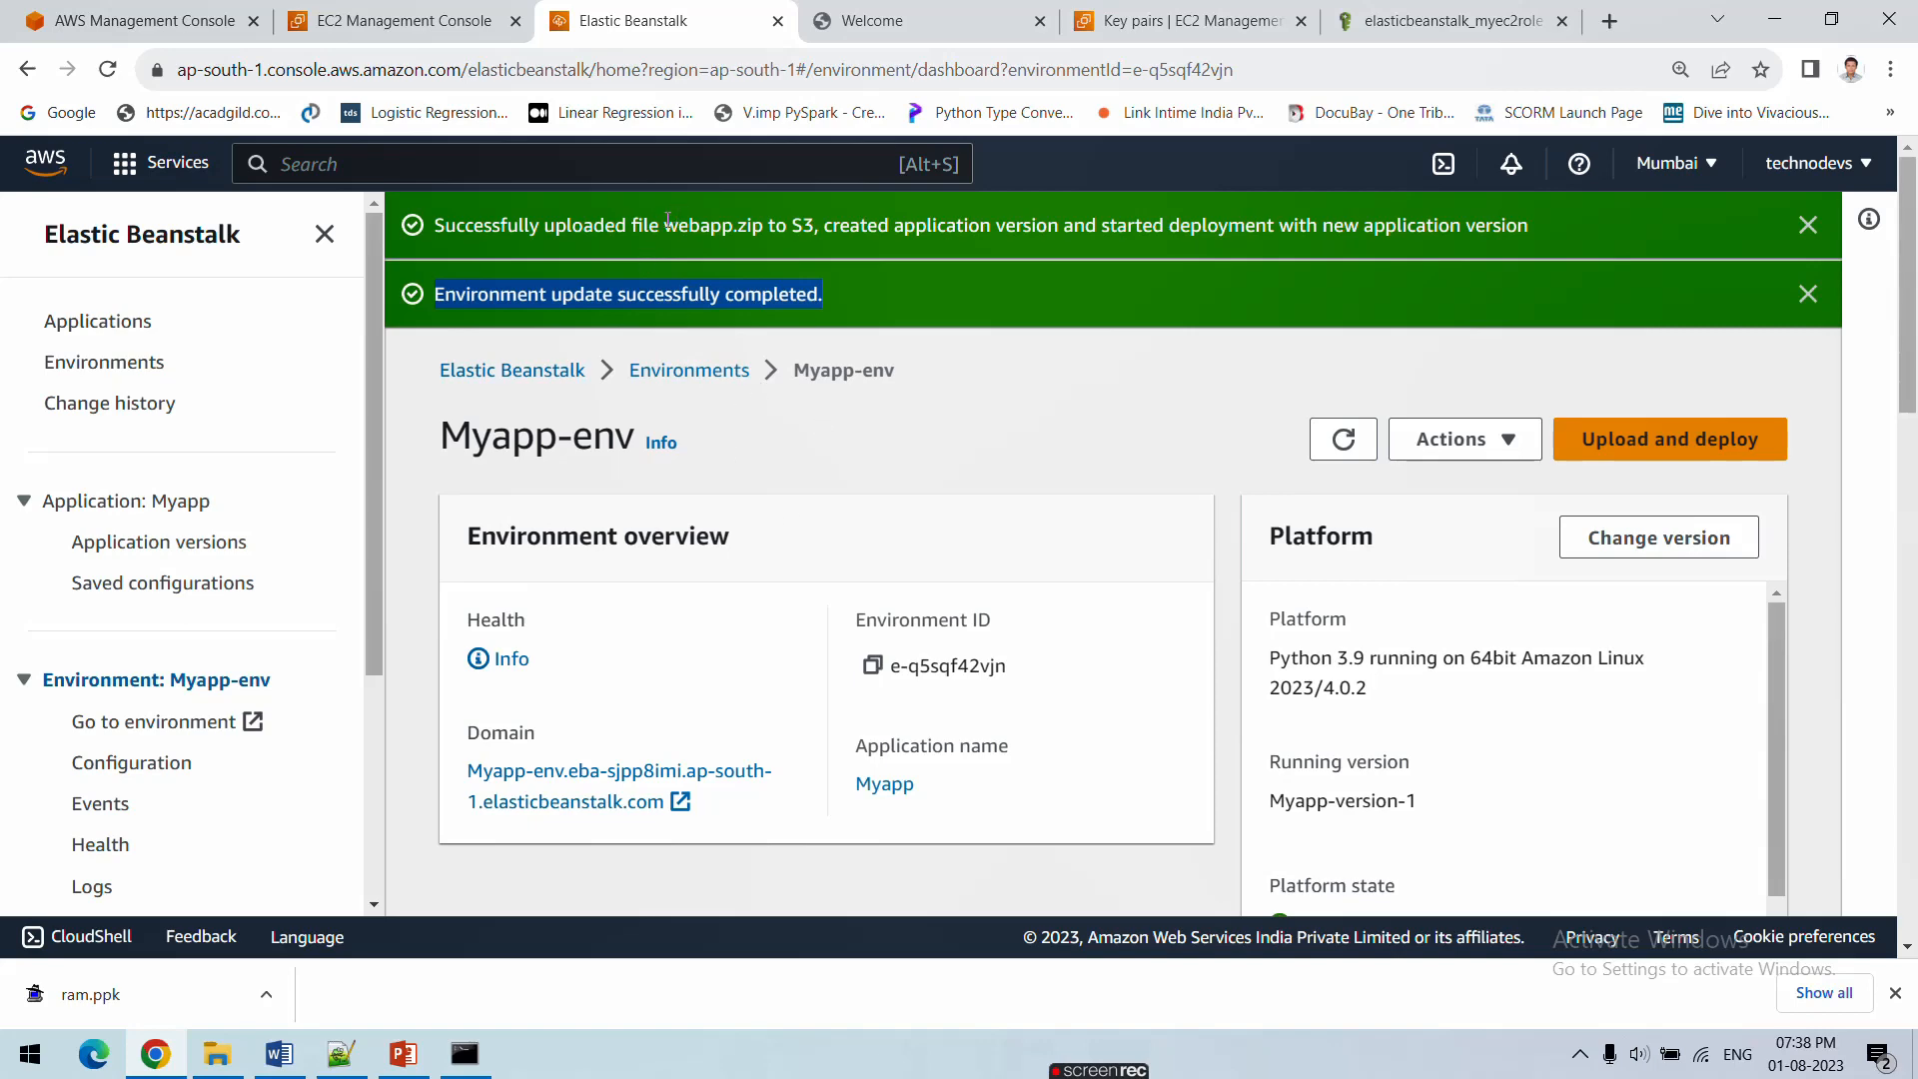
drag(661, 225, 763, 231)
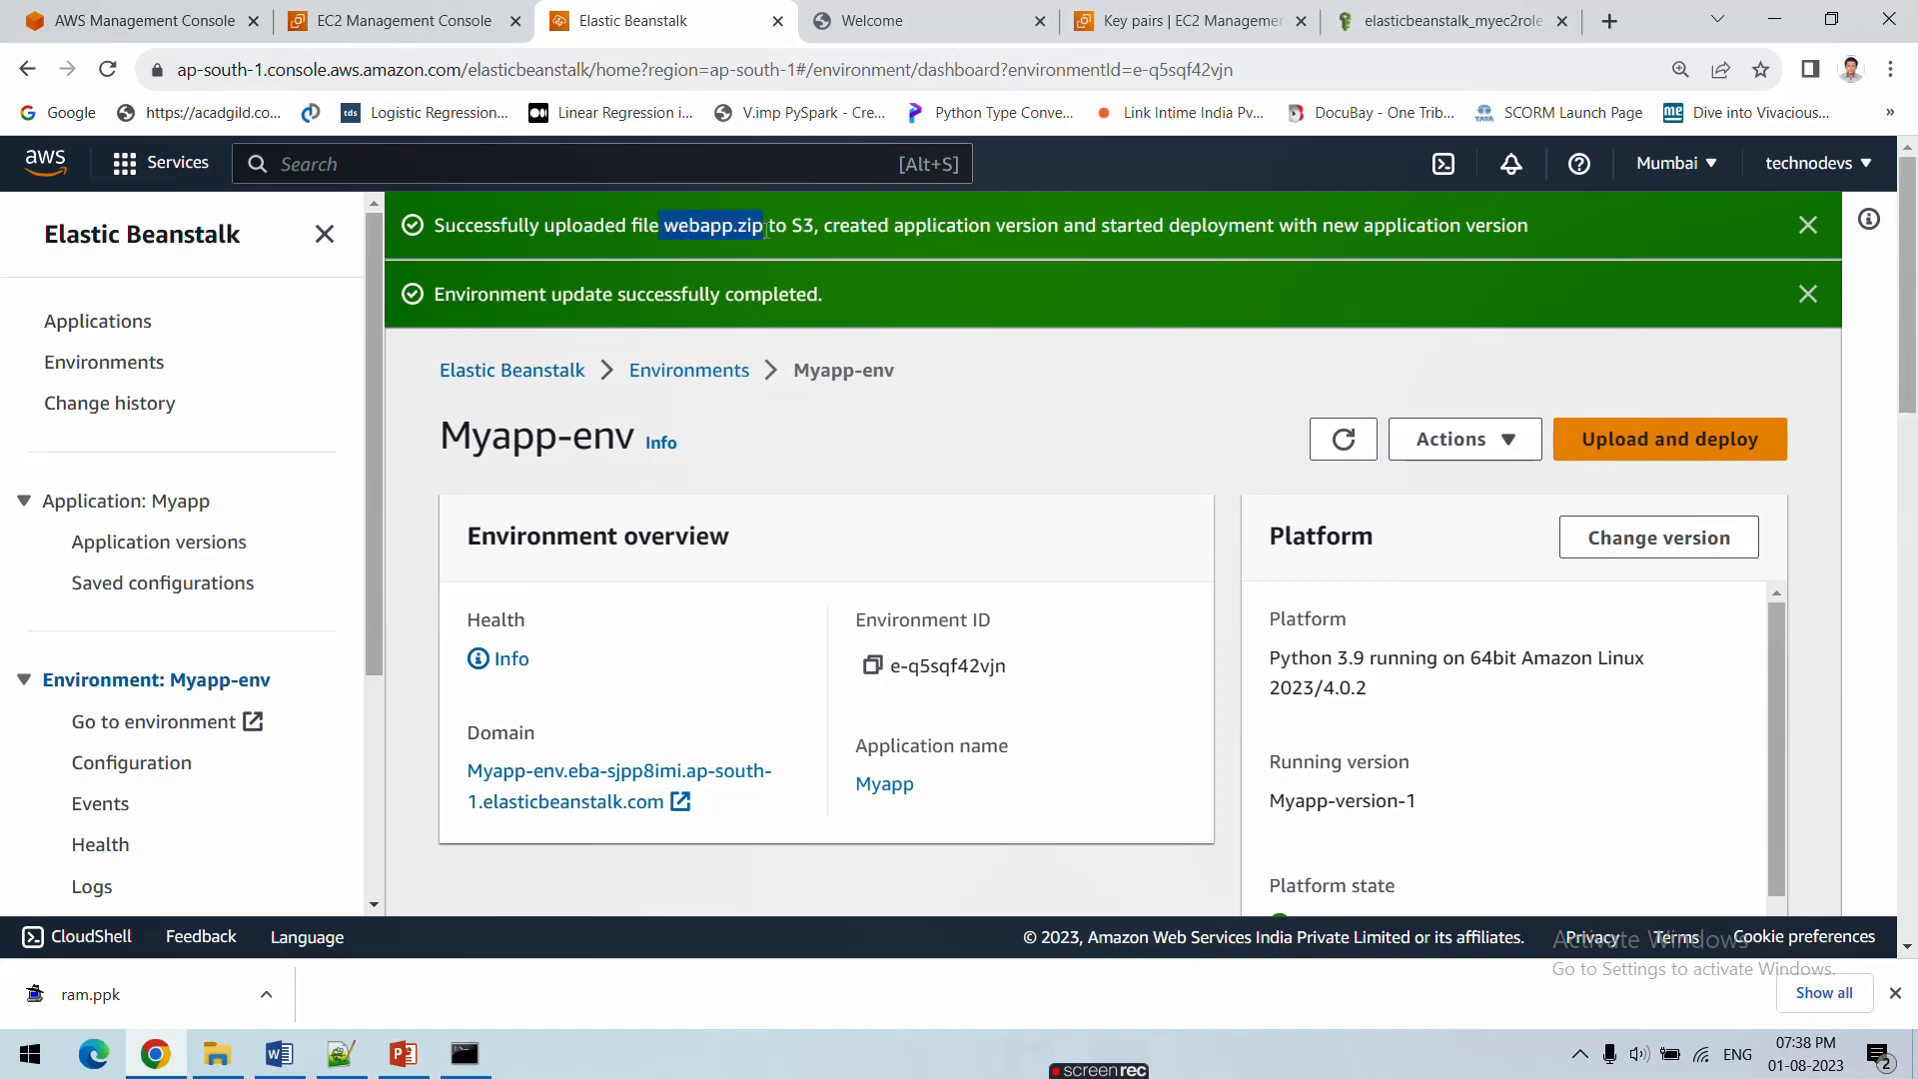
scroll(669, 579, down, 5)
scroll(659, 580, up, 4)
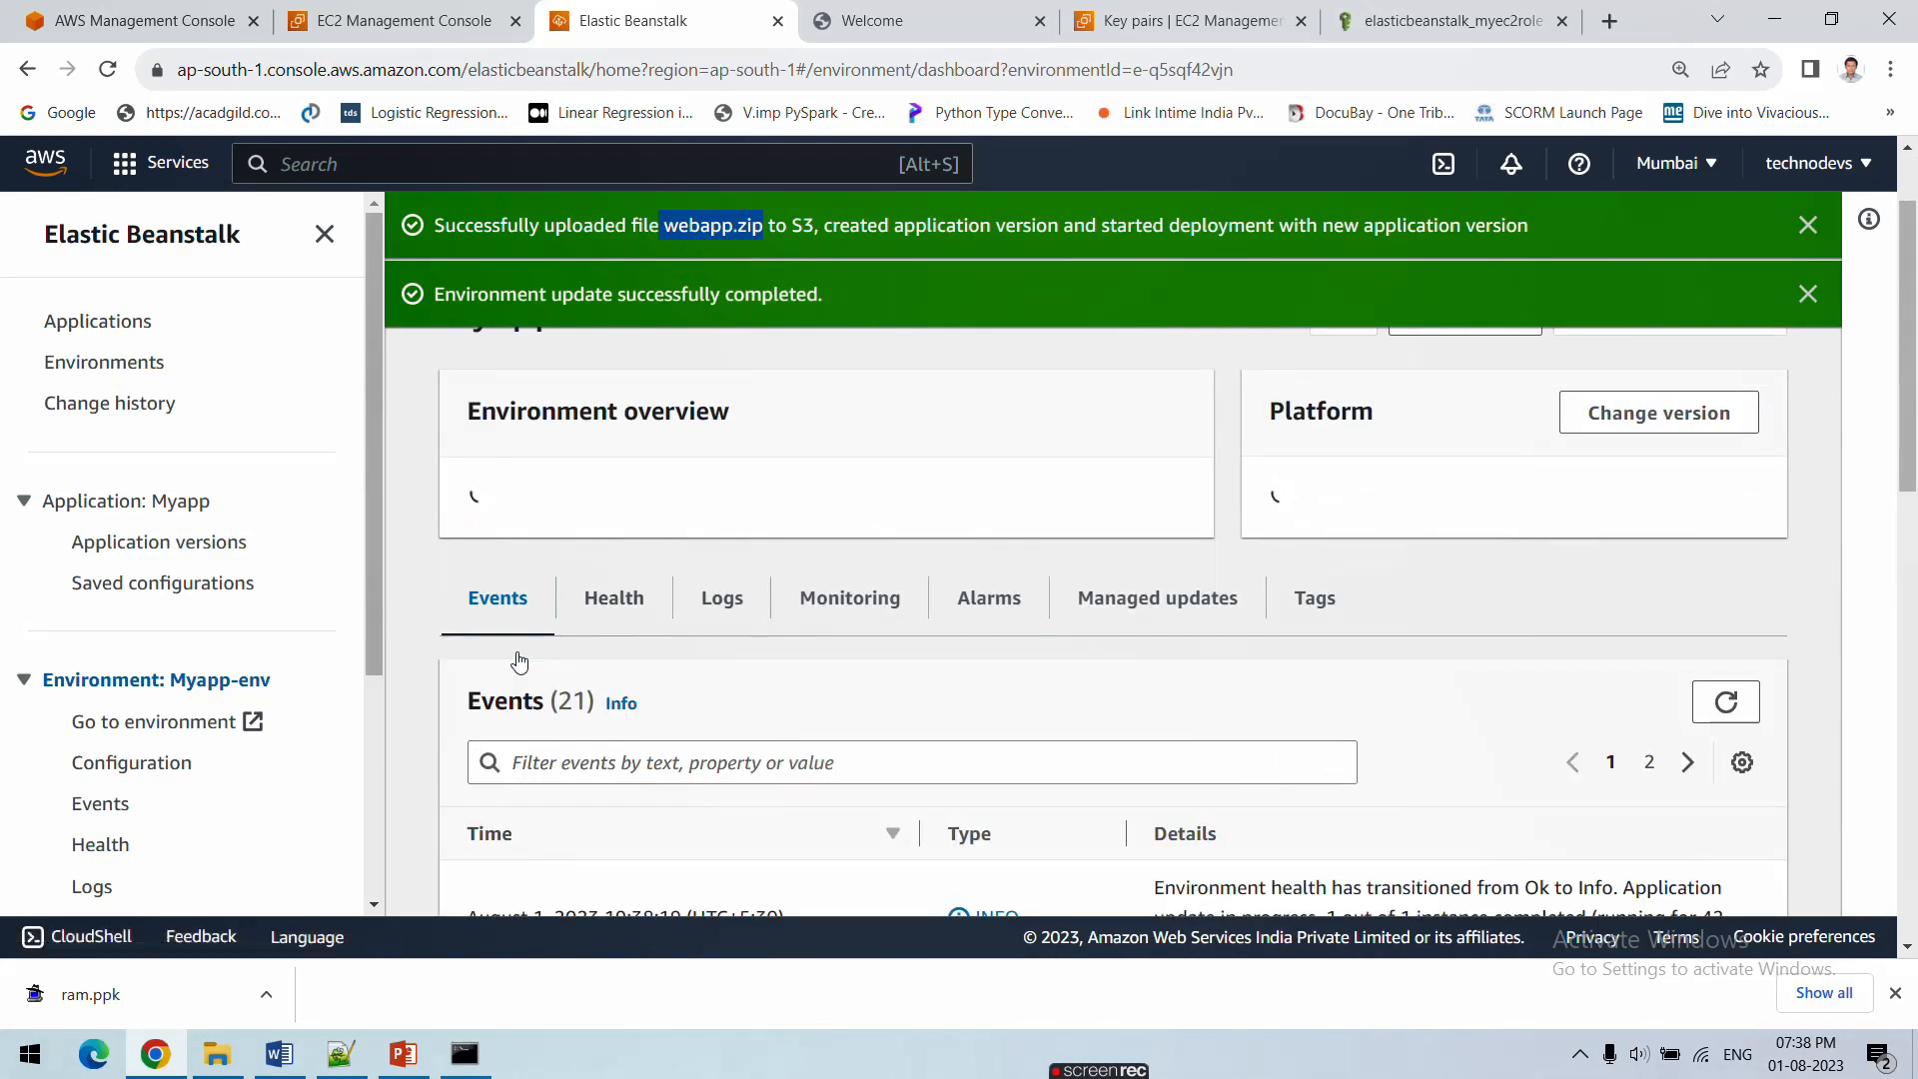
Open the Myapp-env domain in the browser and examine the deployed Flask page's greeting
click(523, 656)
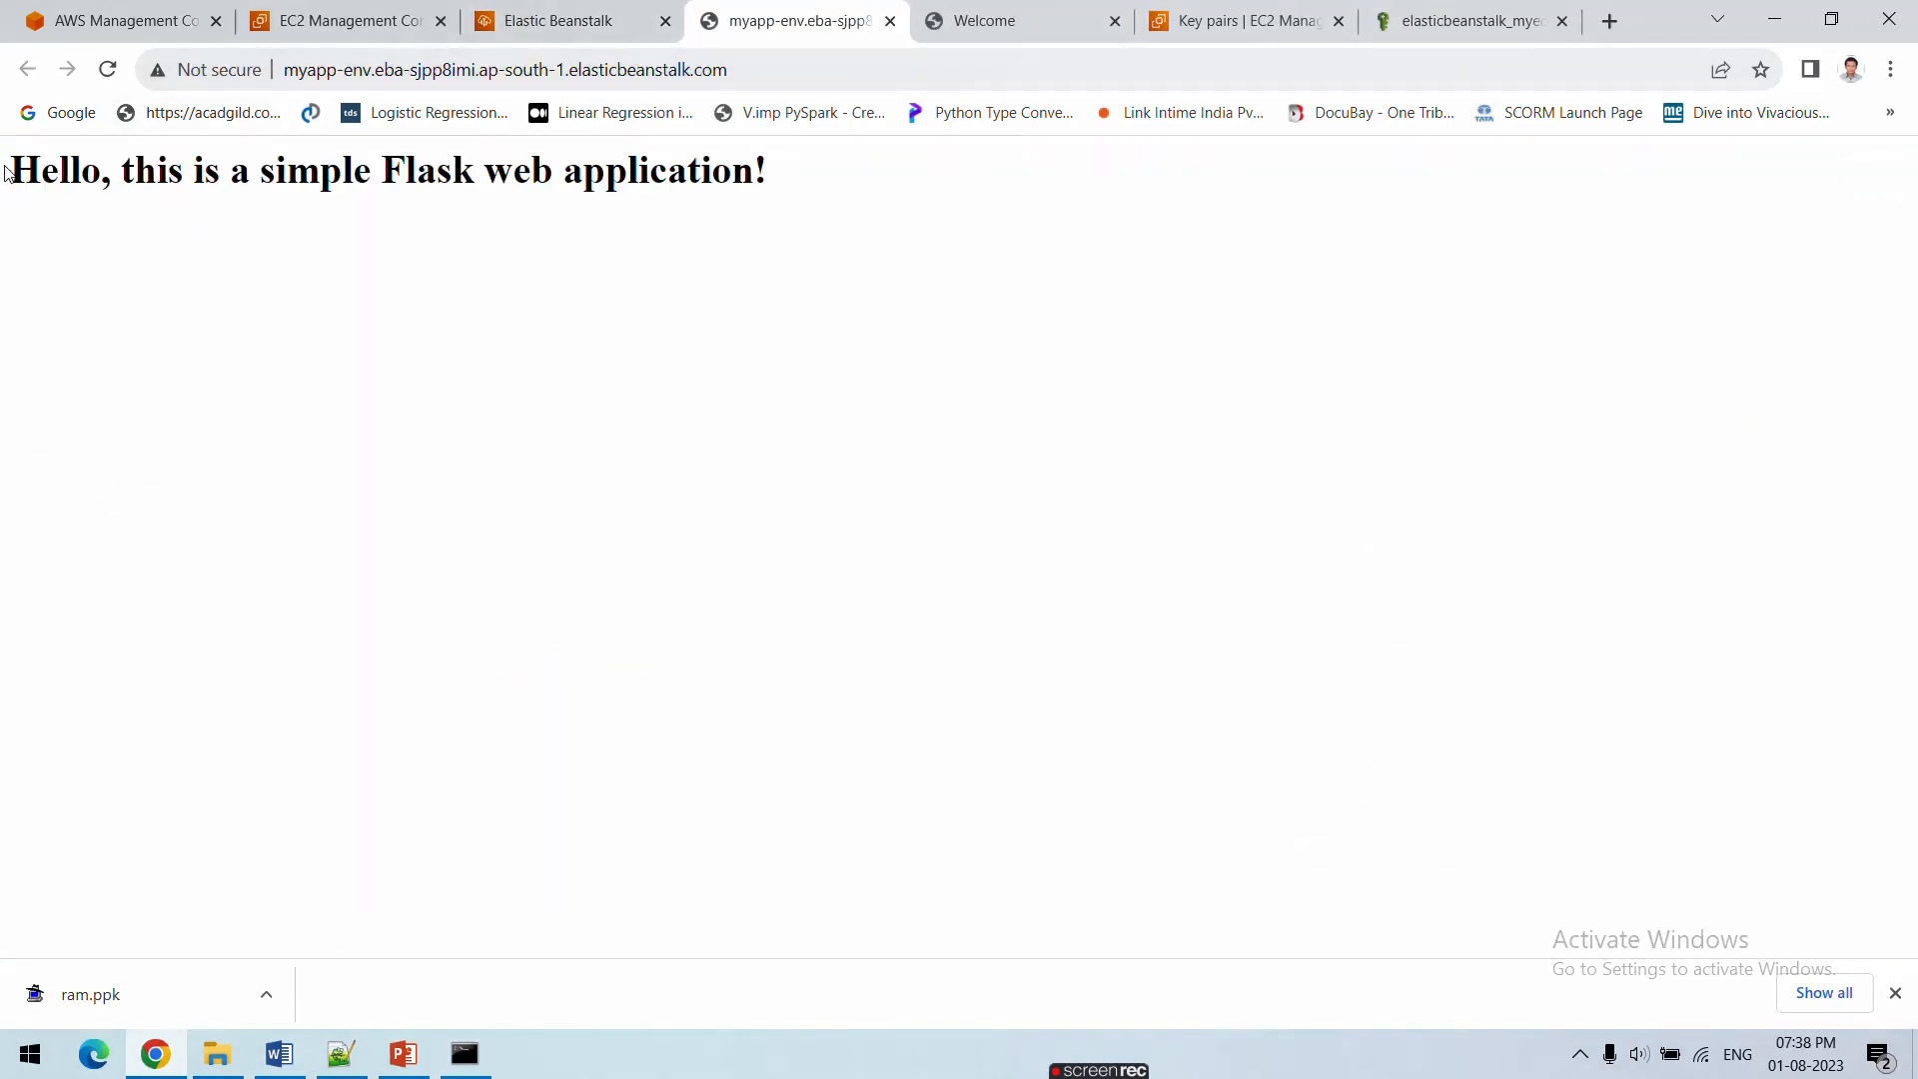
drag(5, 172, 193, 171)
drag(433, 172, 772, 175)
Switch to Notepad++ and examine application.py, checking the greeting text returned by hello() against the deployed page
click(341, 1054)
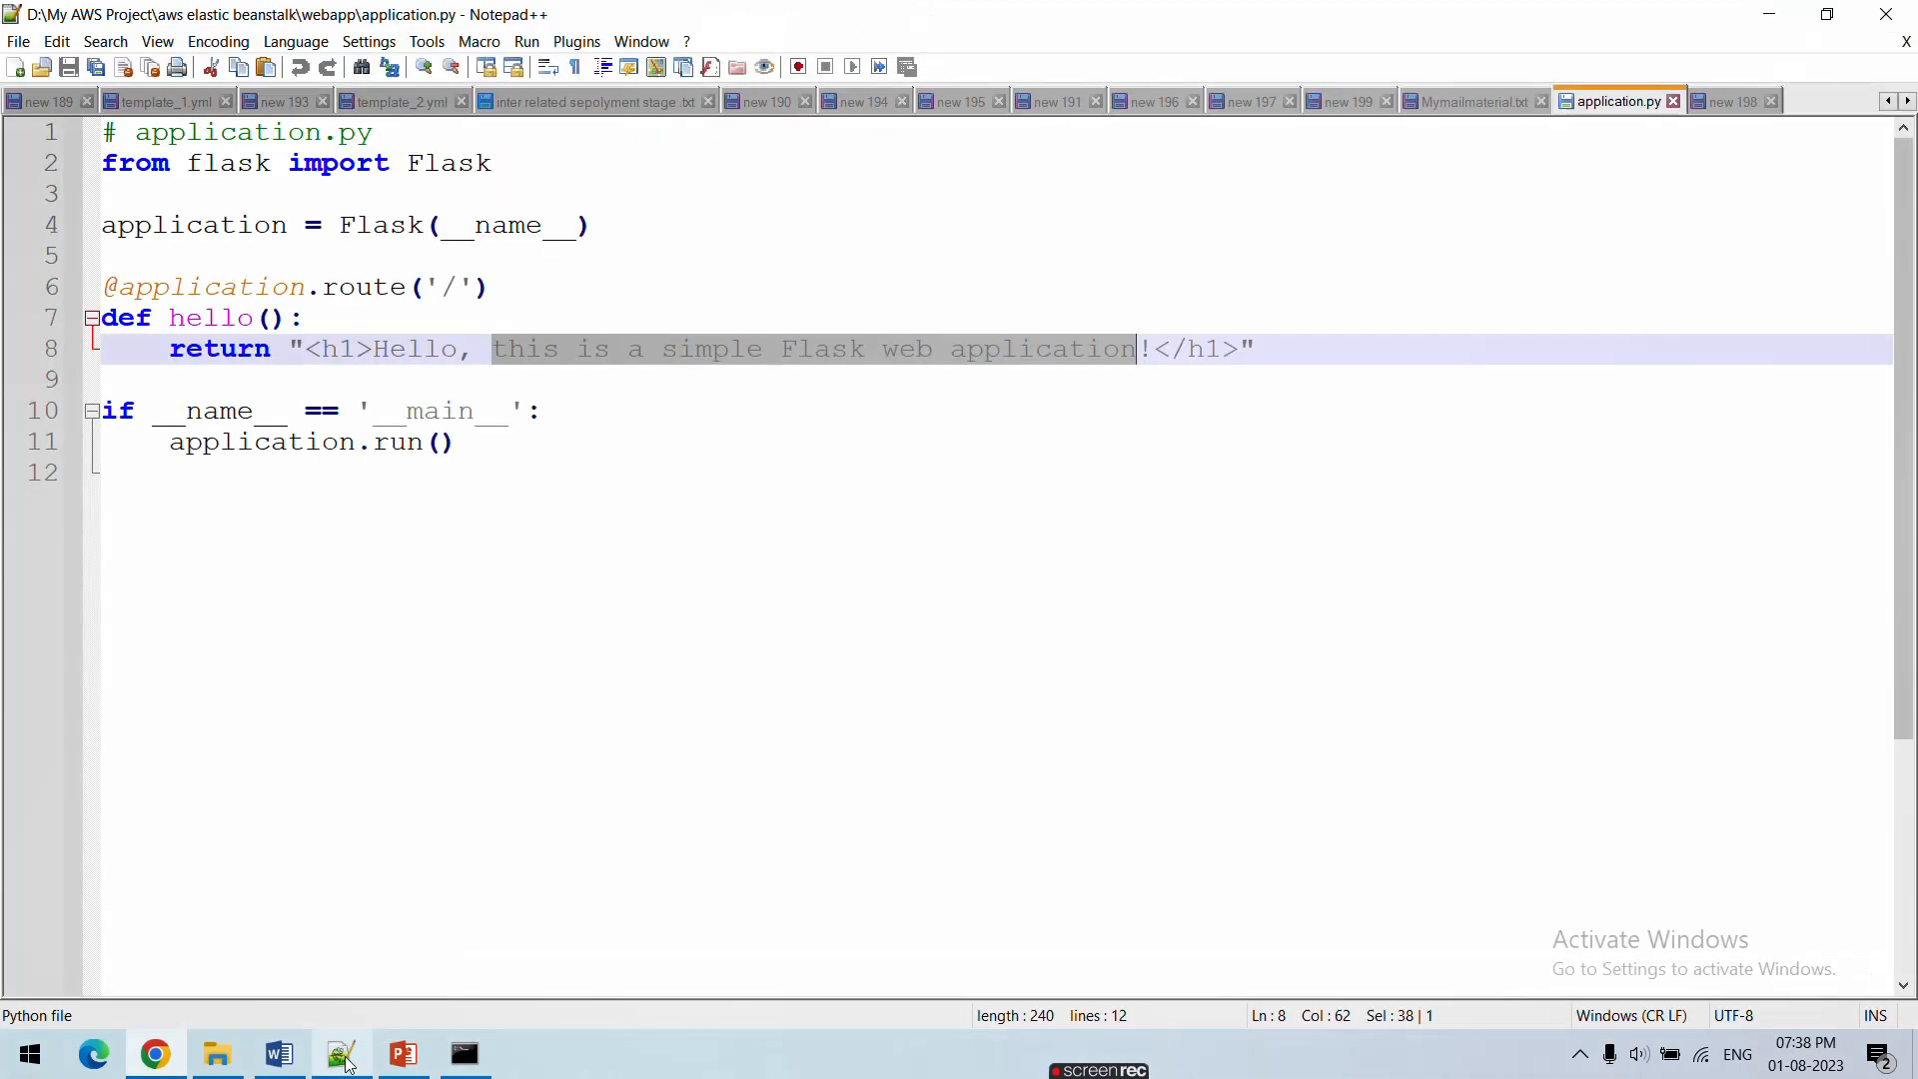
click(519, 379)
click(522, 450)
drag(522, 449, 60, 124)
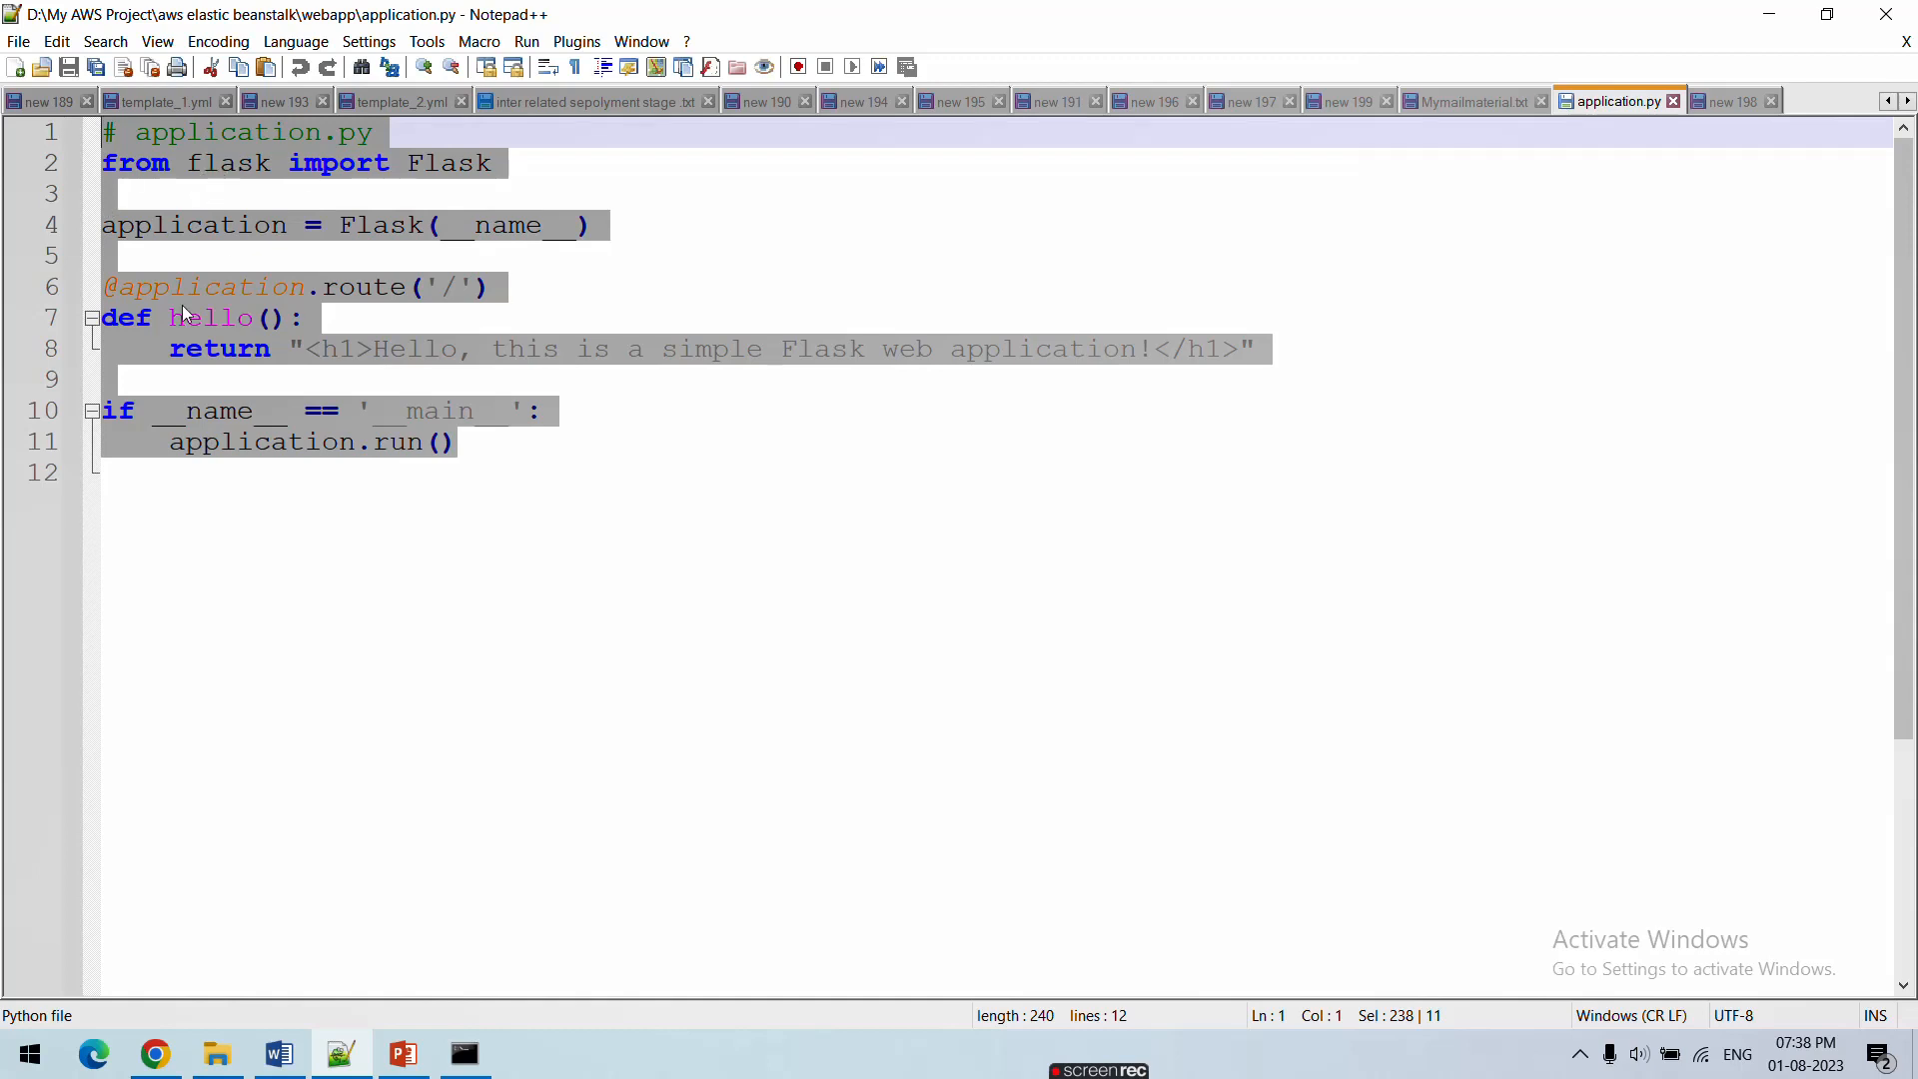
click(570, 379)
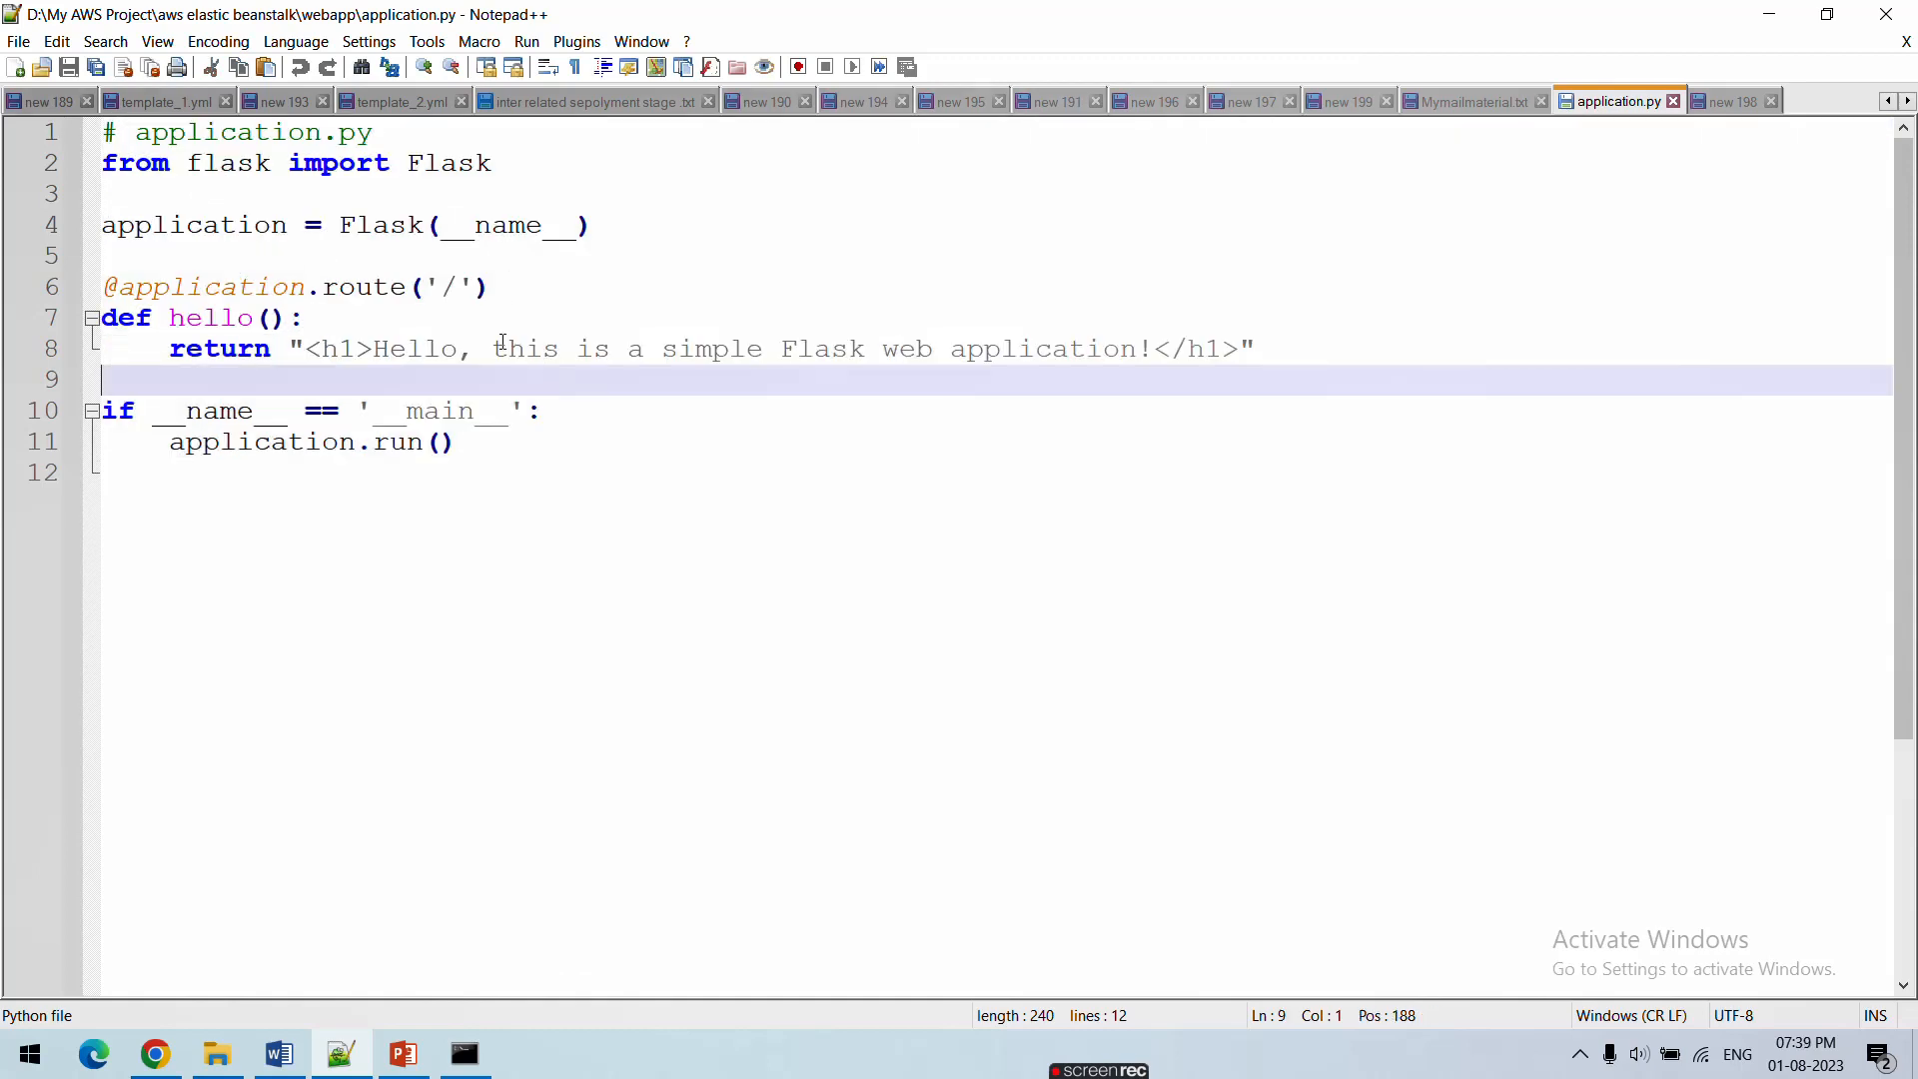
drag(494, 348, 524, 349)
drag(374, 348, 1175, 346)
key(shift+Left)
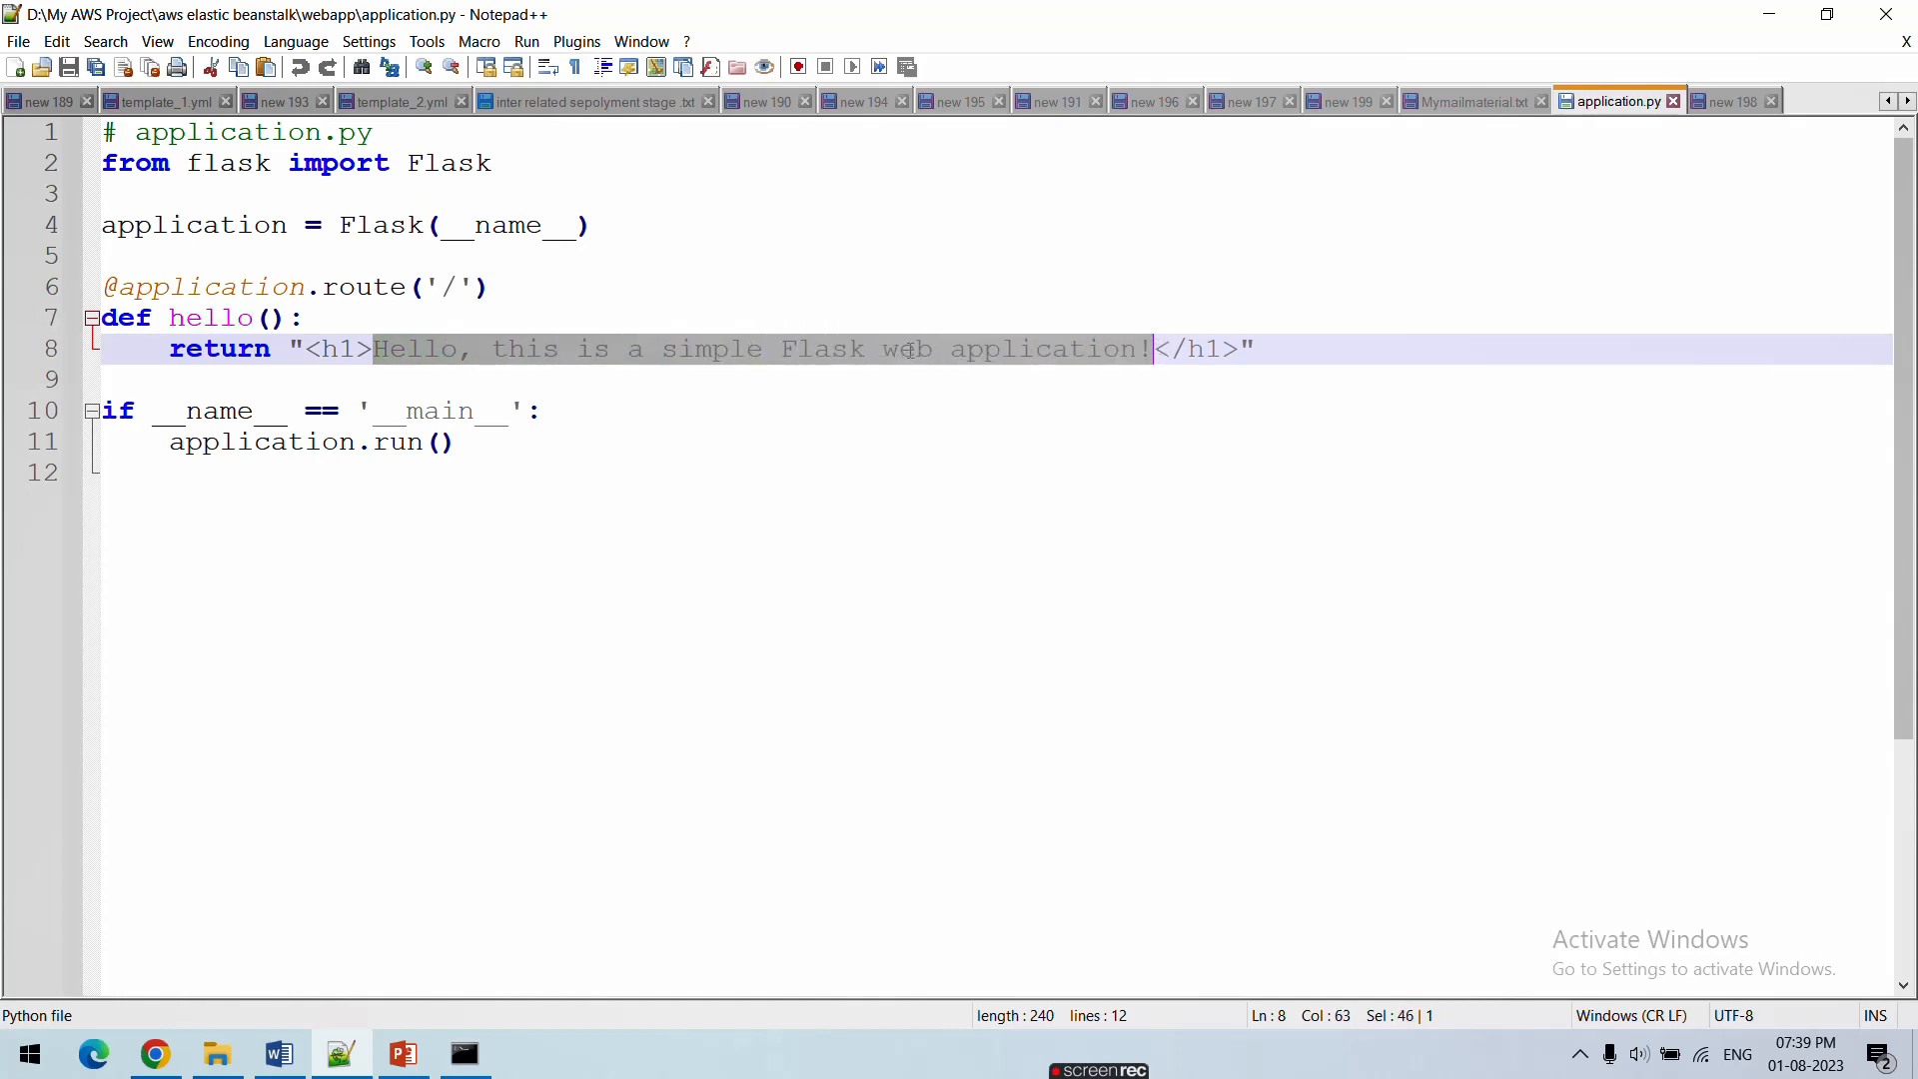
Return from Notepad++ to Chrome and reload the Myapp-env Welcome page, checking its greeting against the text returned by hello()
double_click(219, 325)
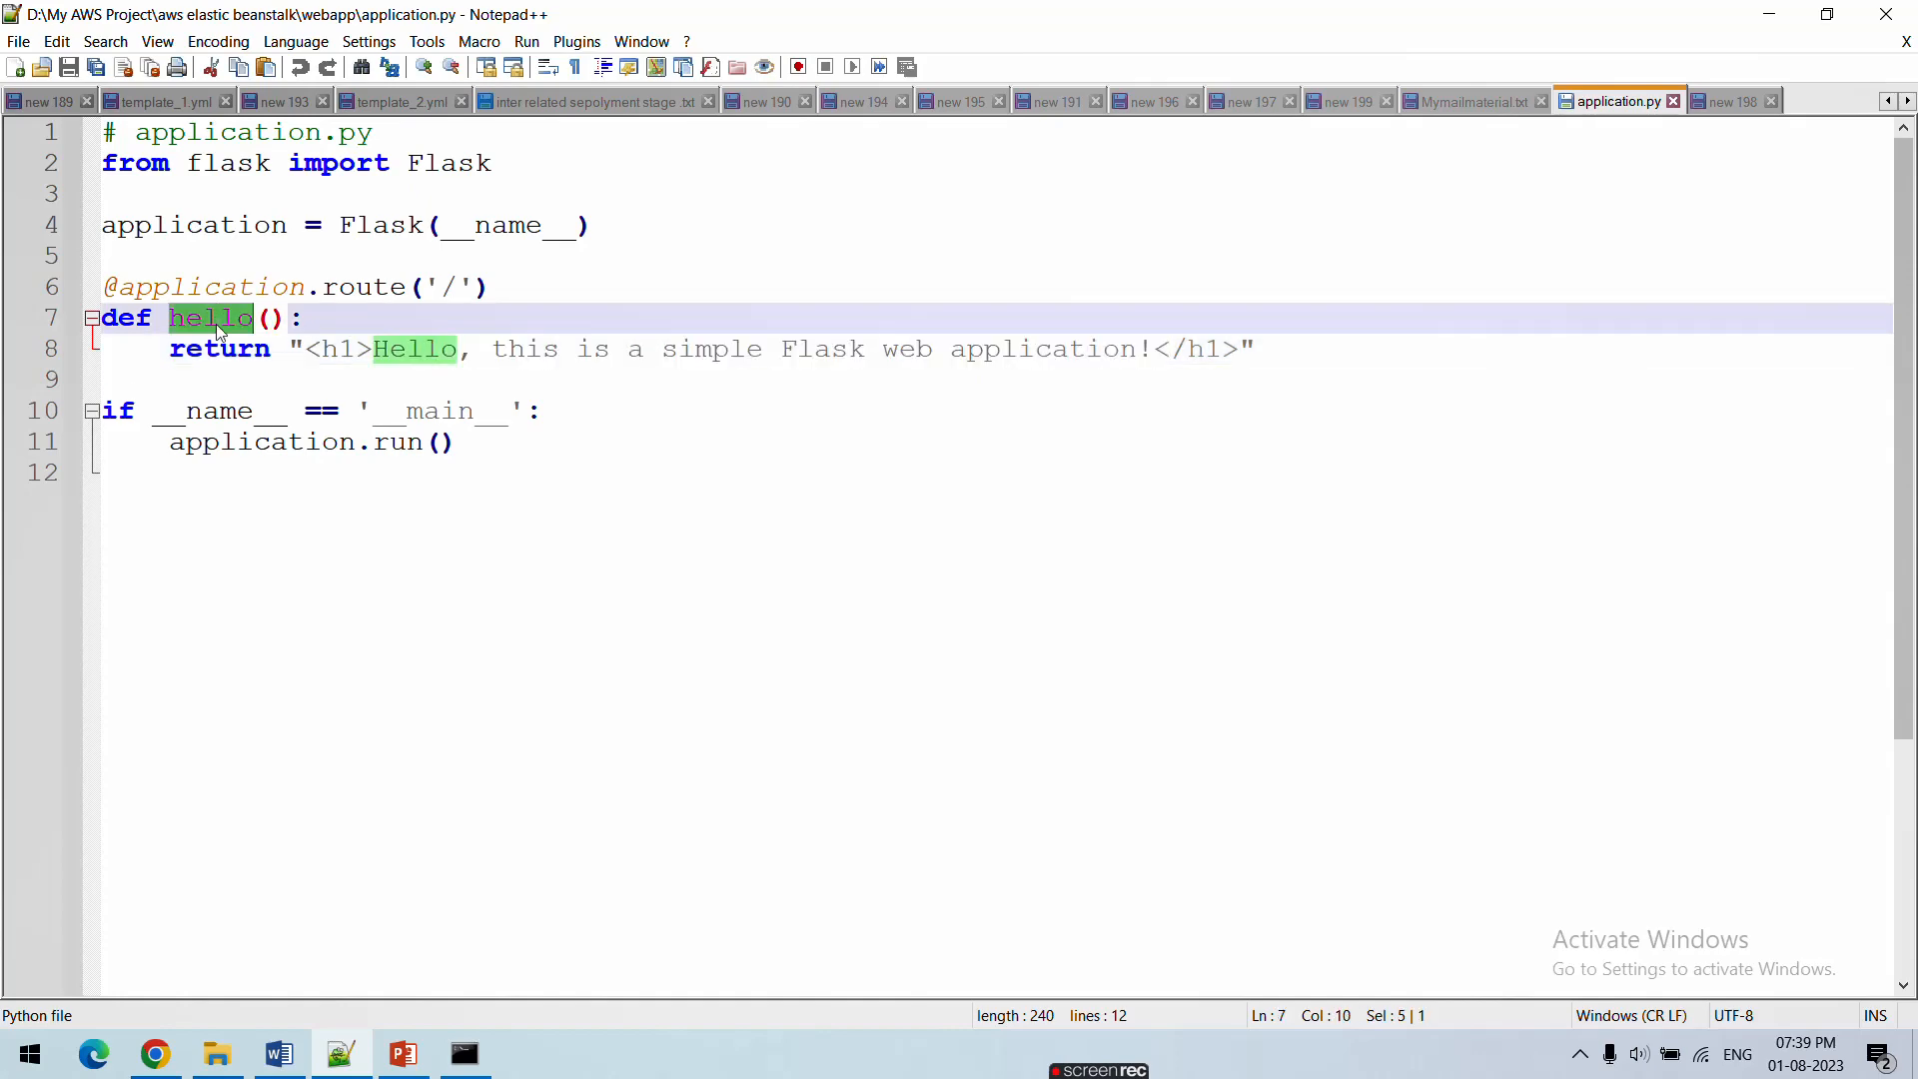
click(1754, 12)
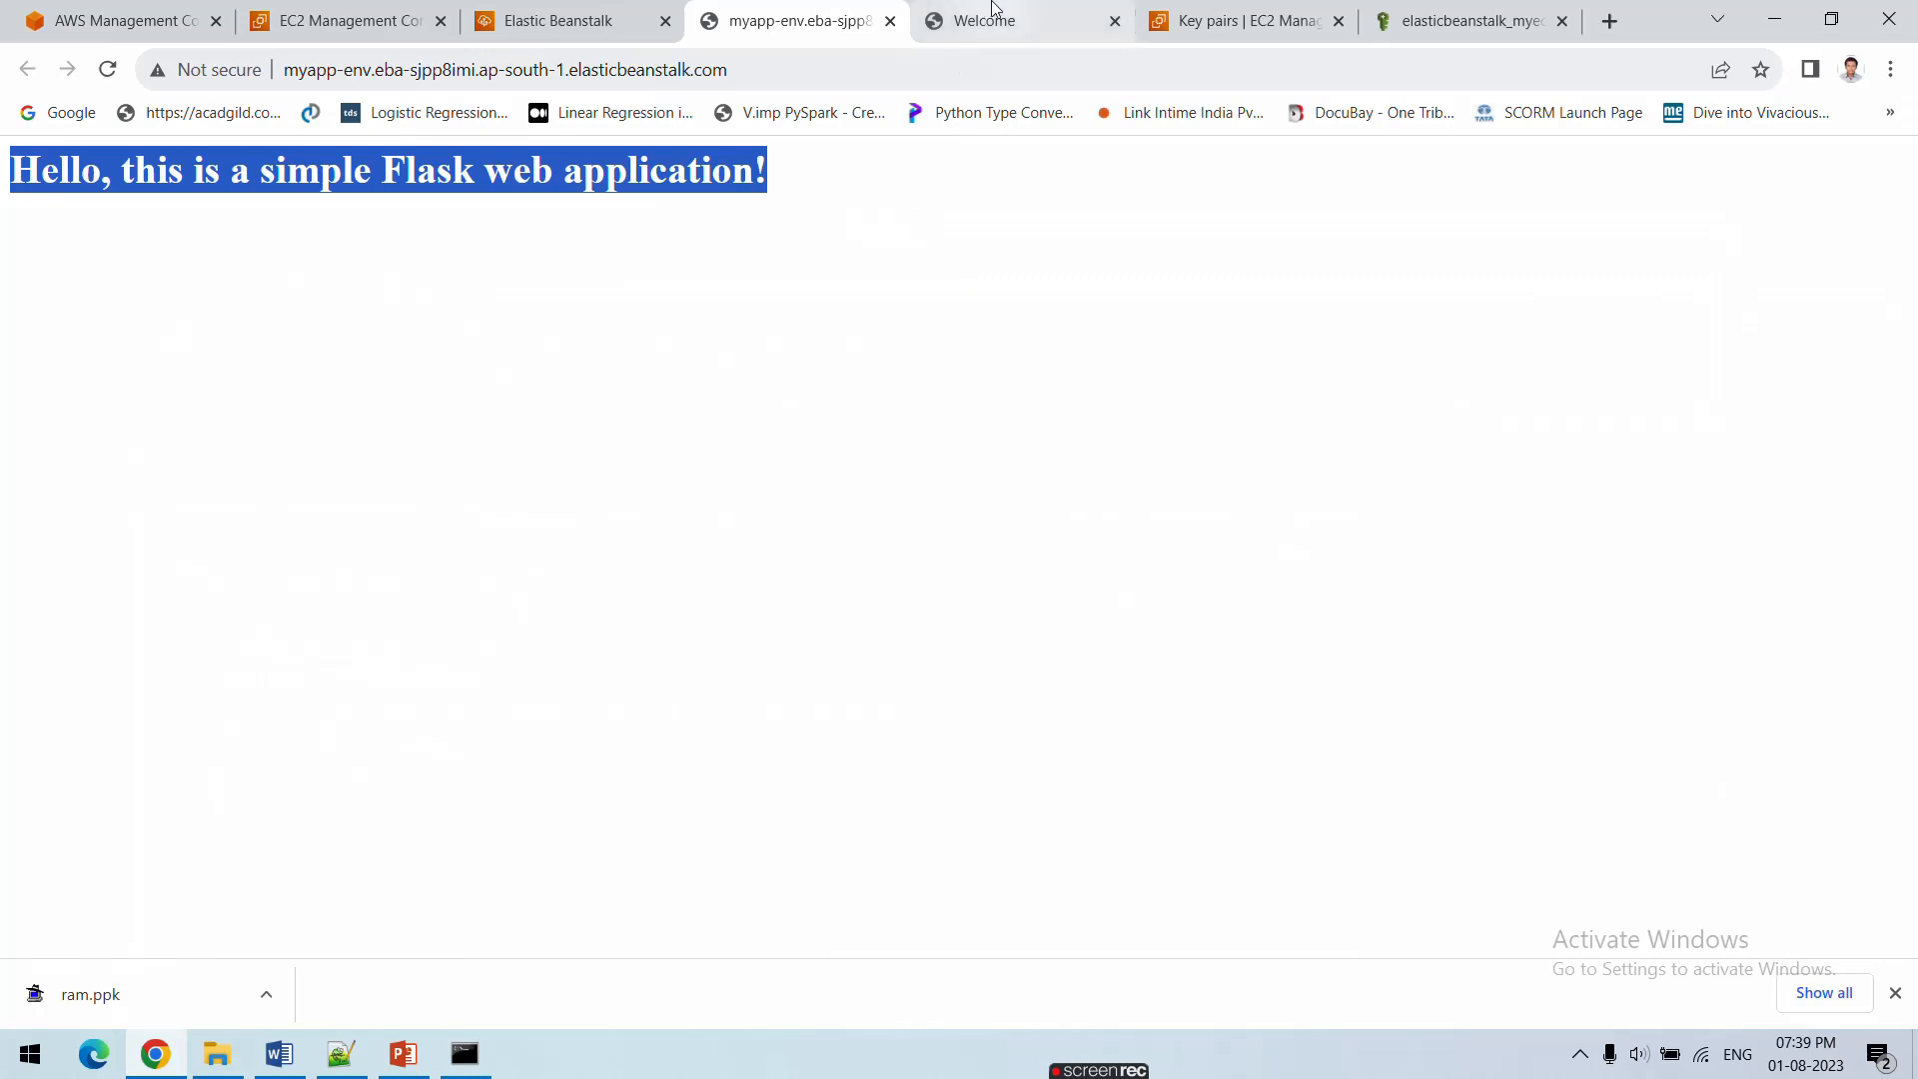
click(994, 18)
click(895, 72)
key(Return)
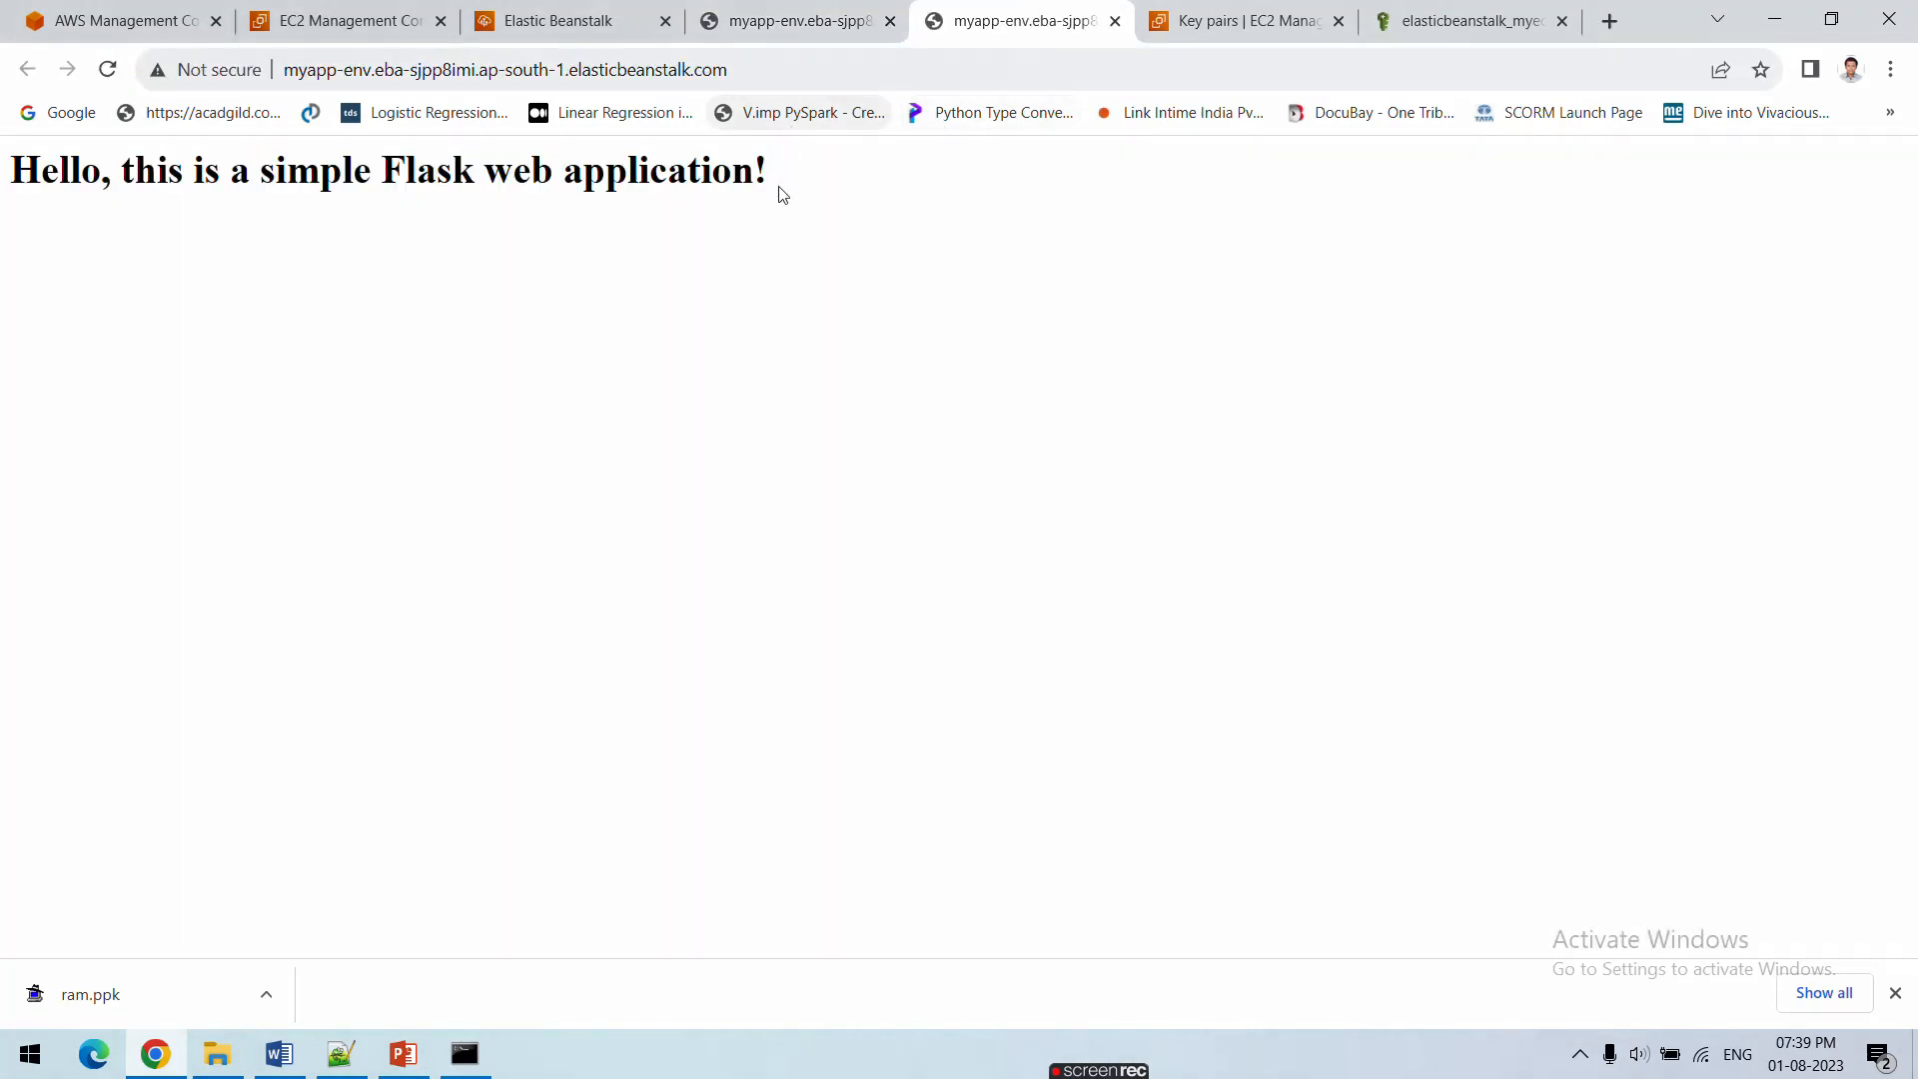
drag(796, 175, 78, 175)
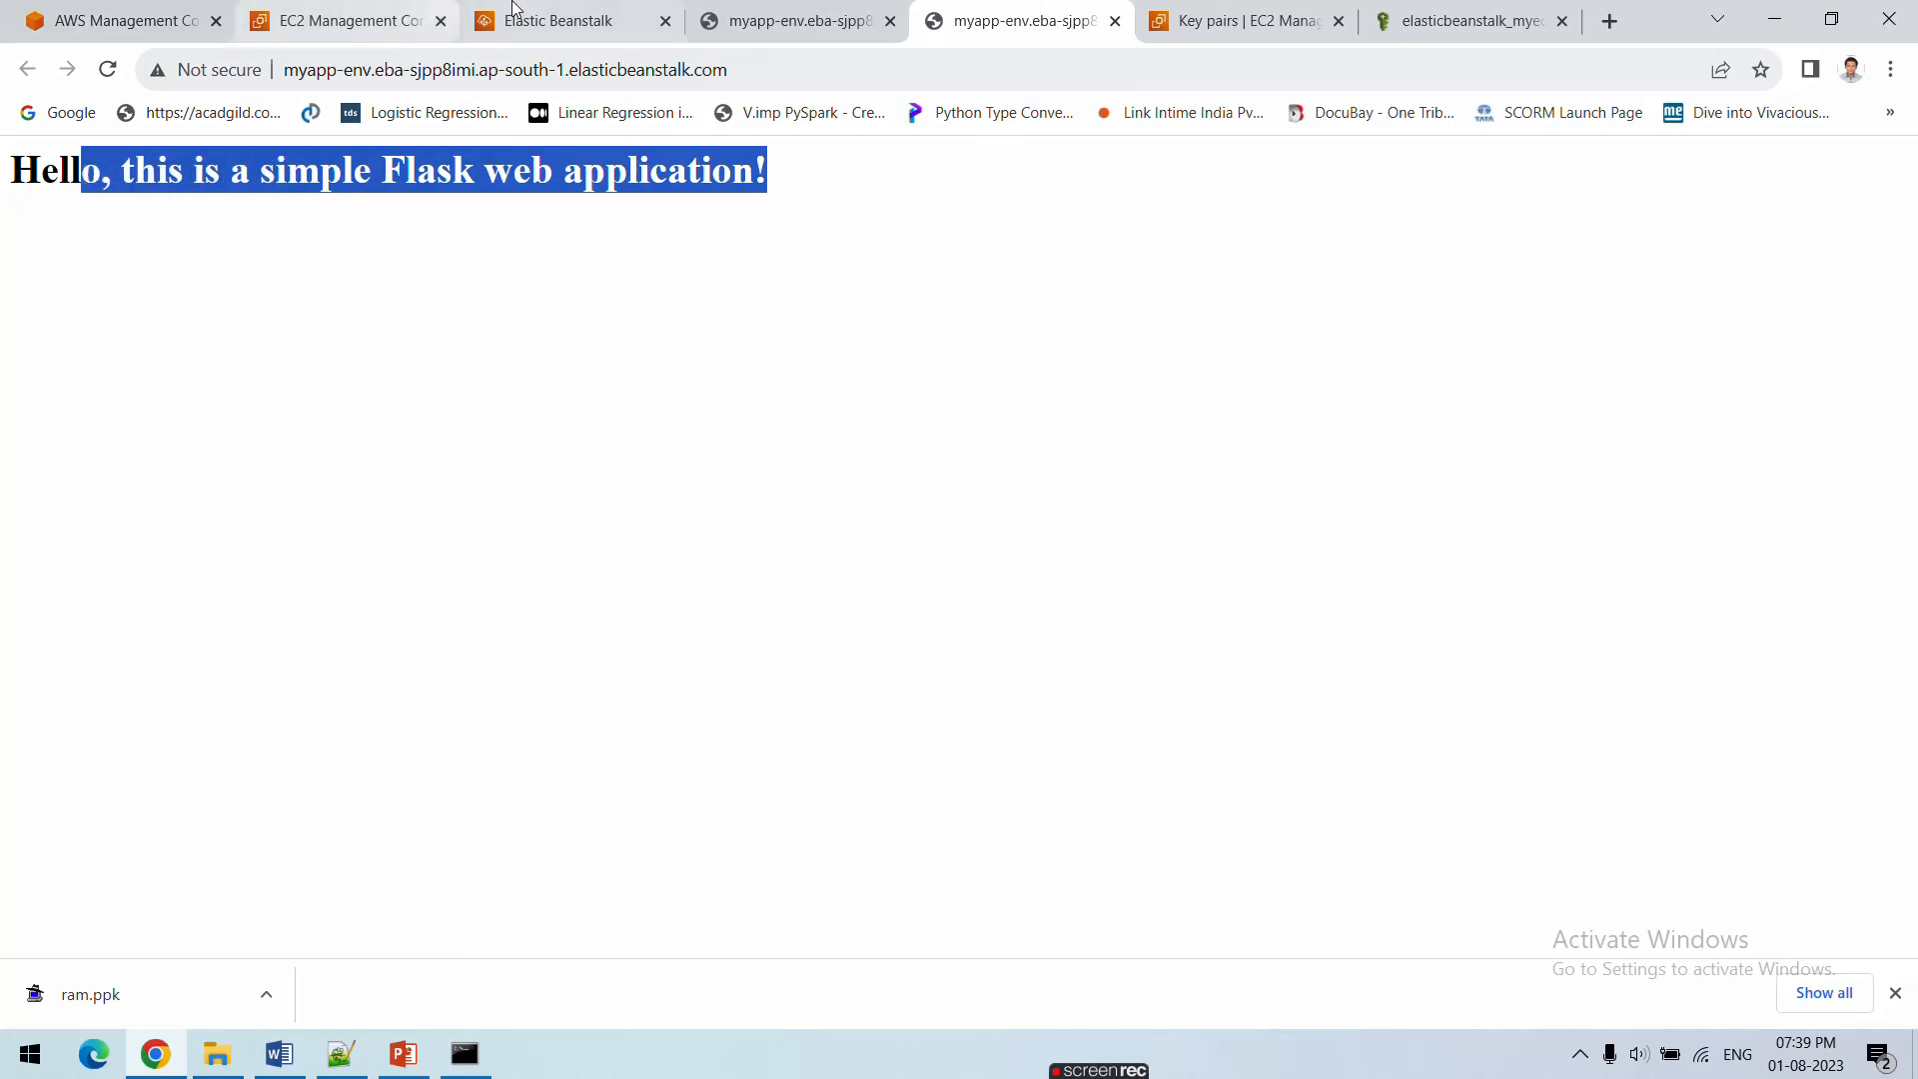
Examine the Myapp-env environment overview, events and overall health in the Elastic Beanstalk console
click(560, 20)
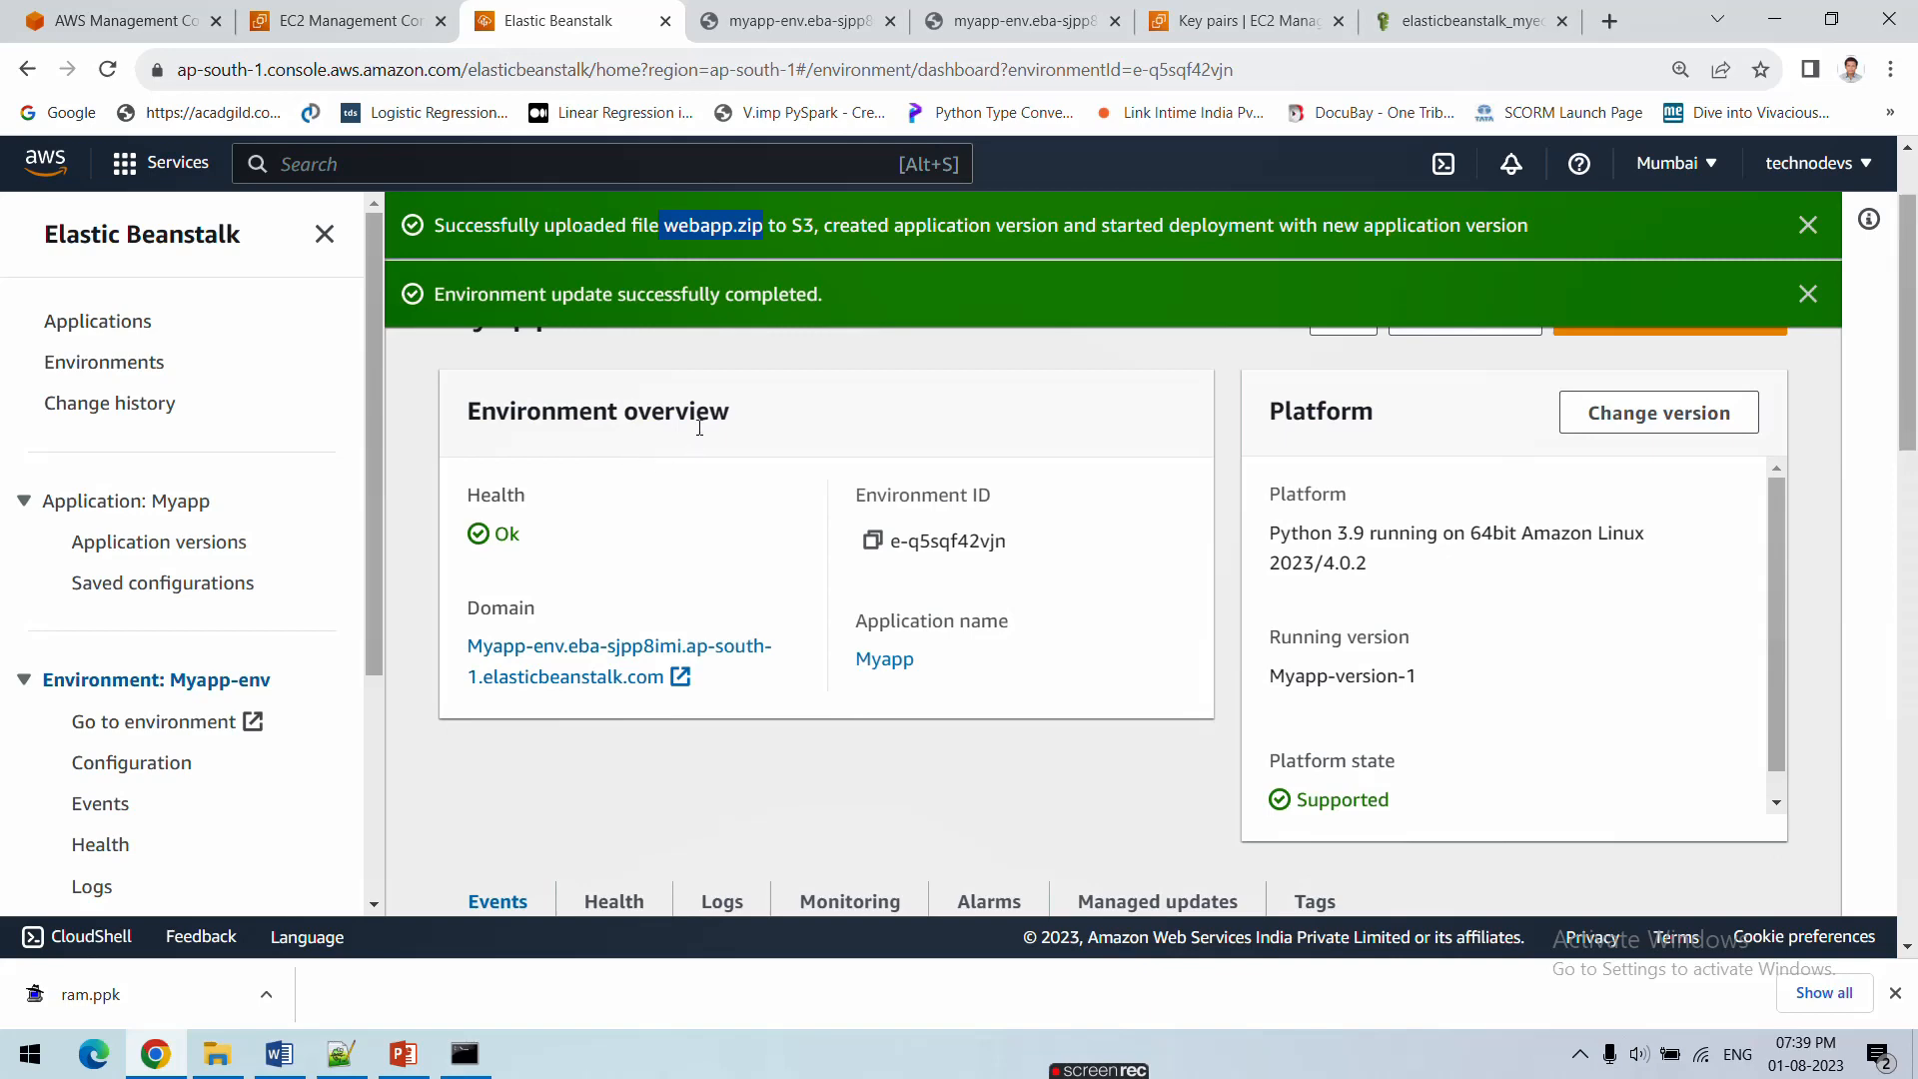
scroll(839, 504, up, 1)
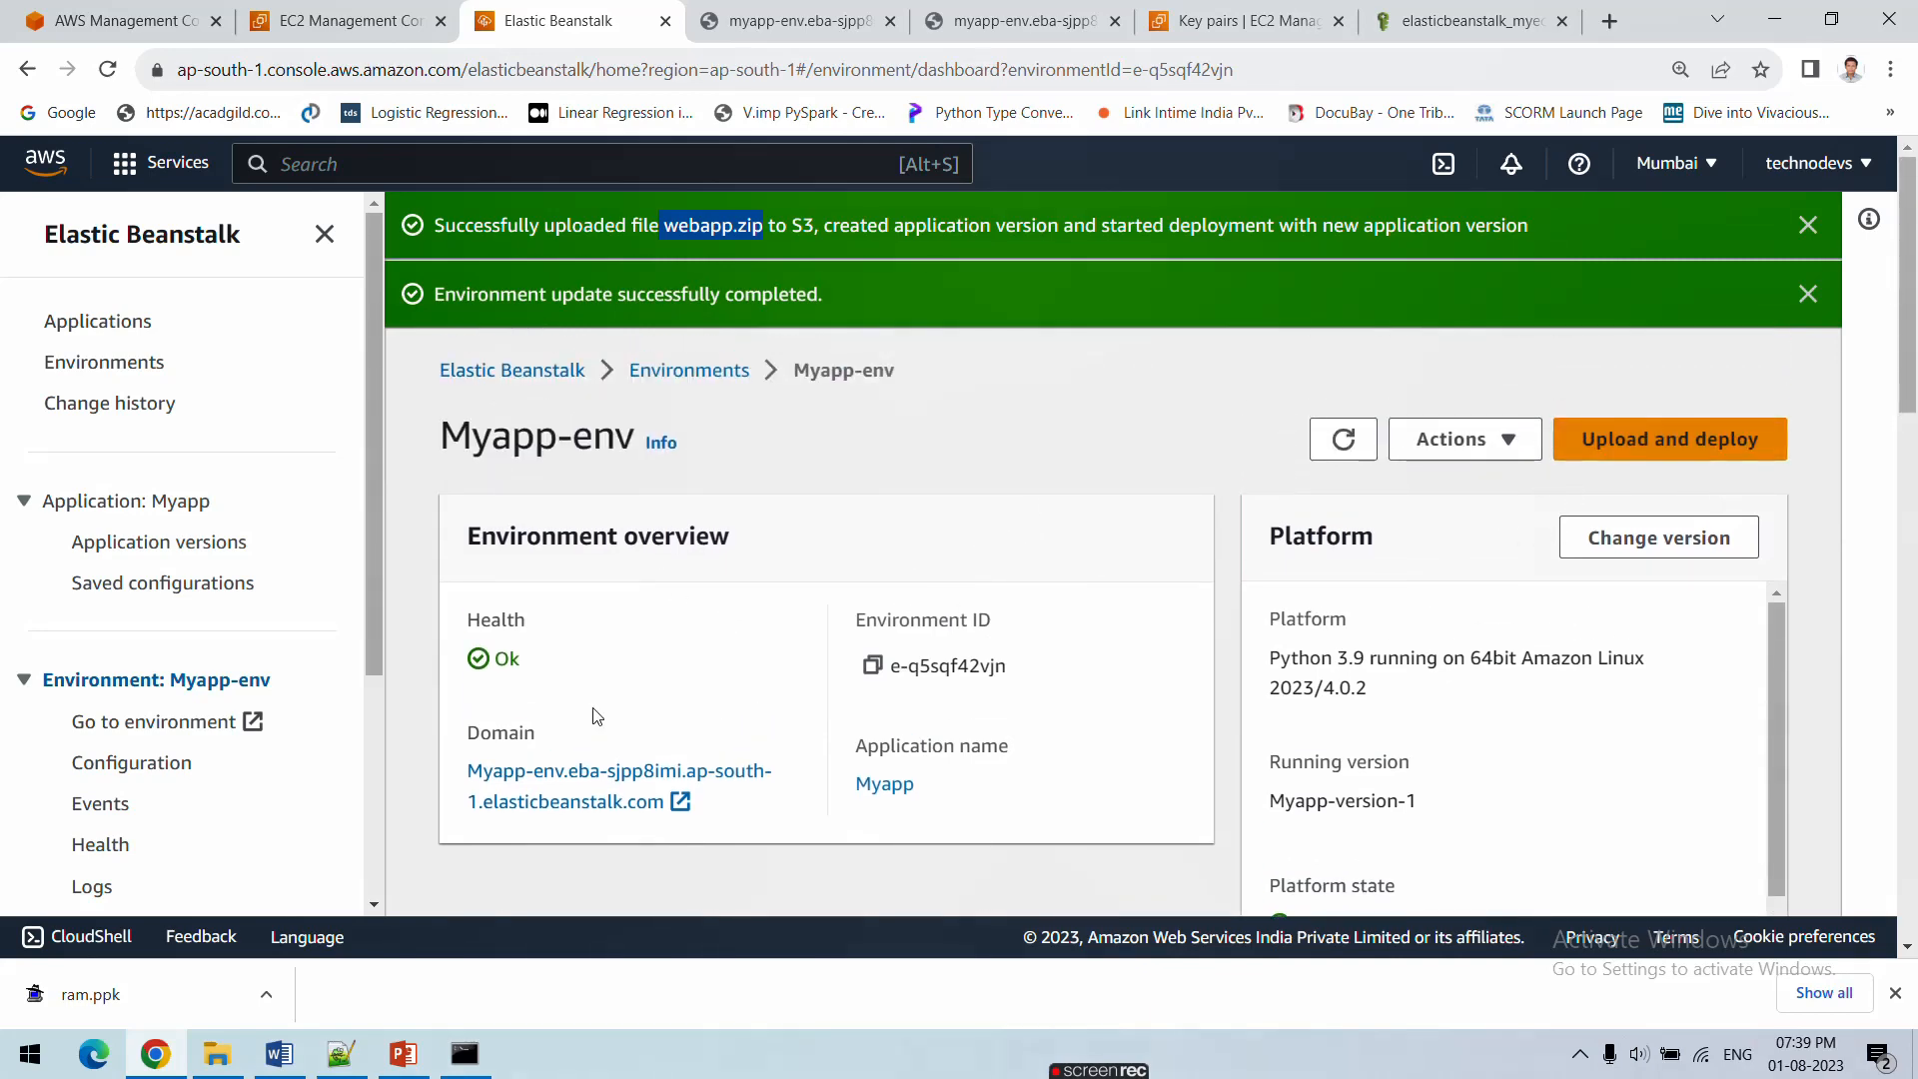
scroll(597, 716, down, 1)
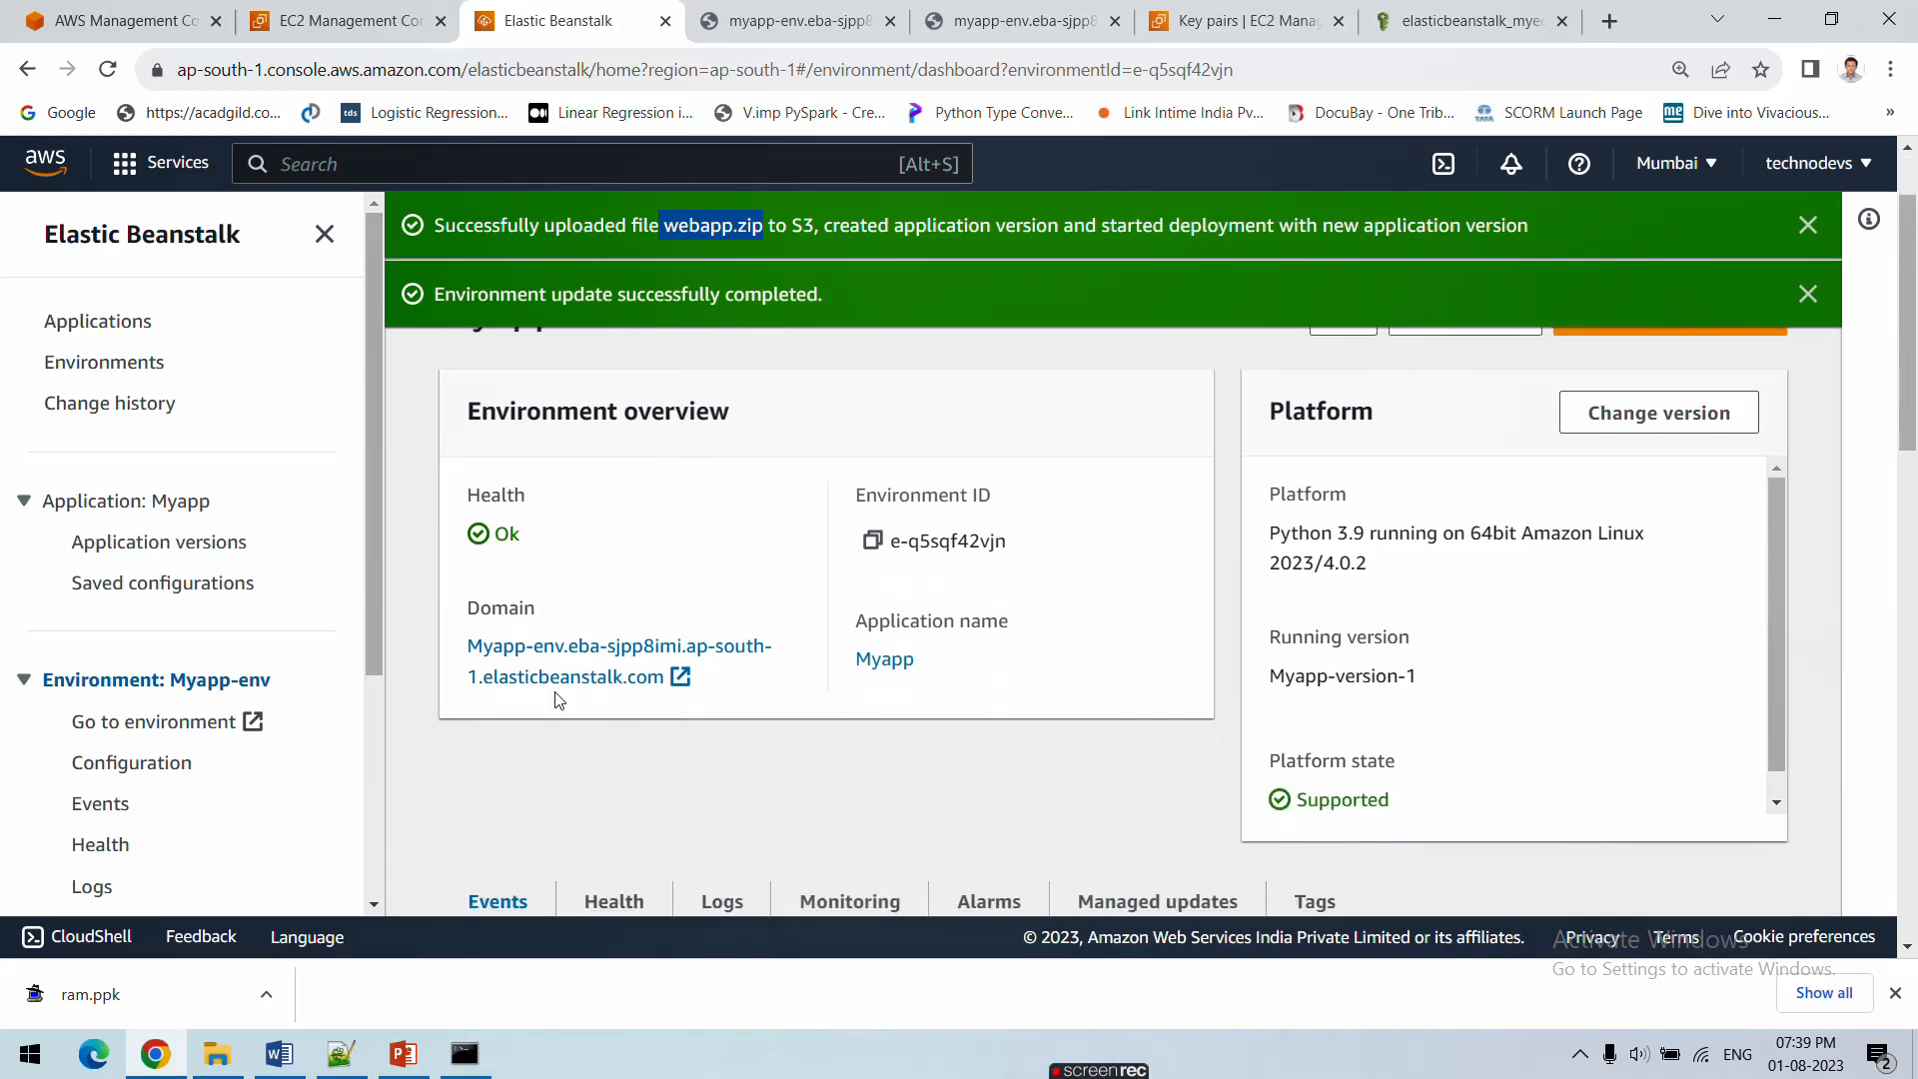
scroll(572, 704, down, 5)
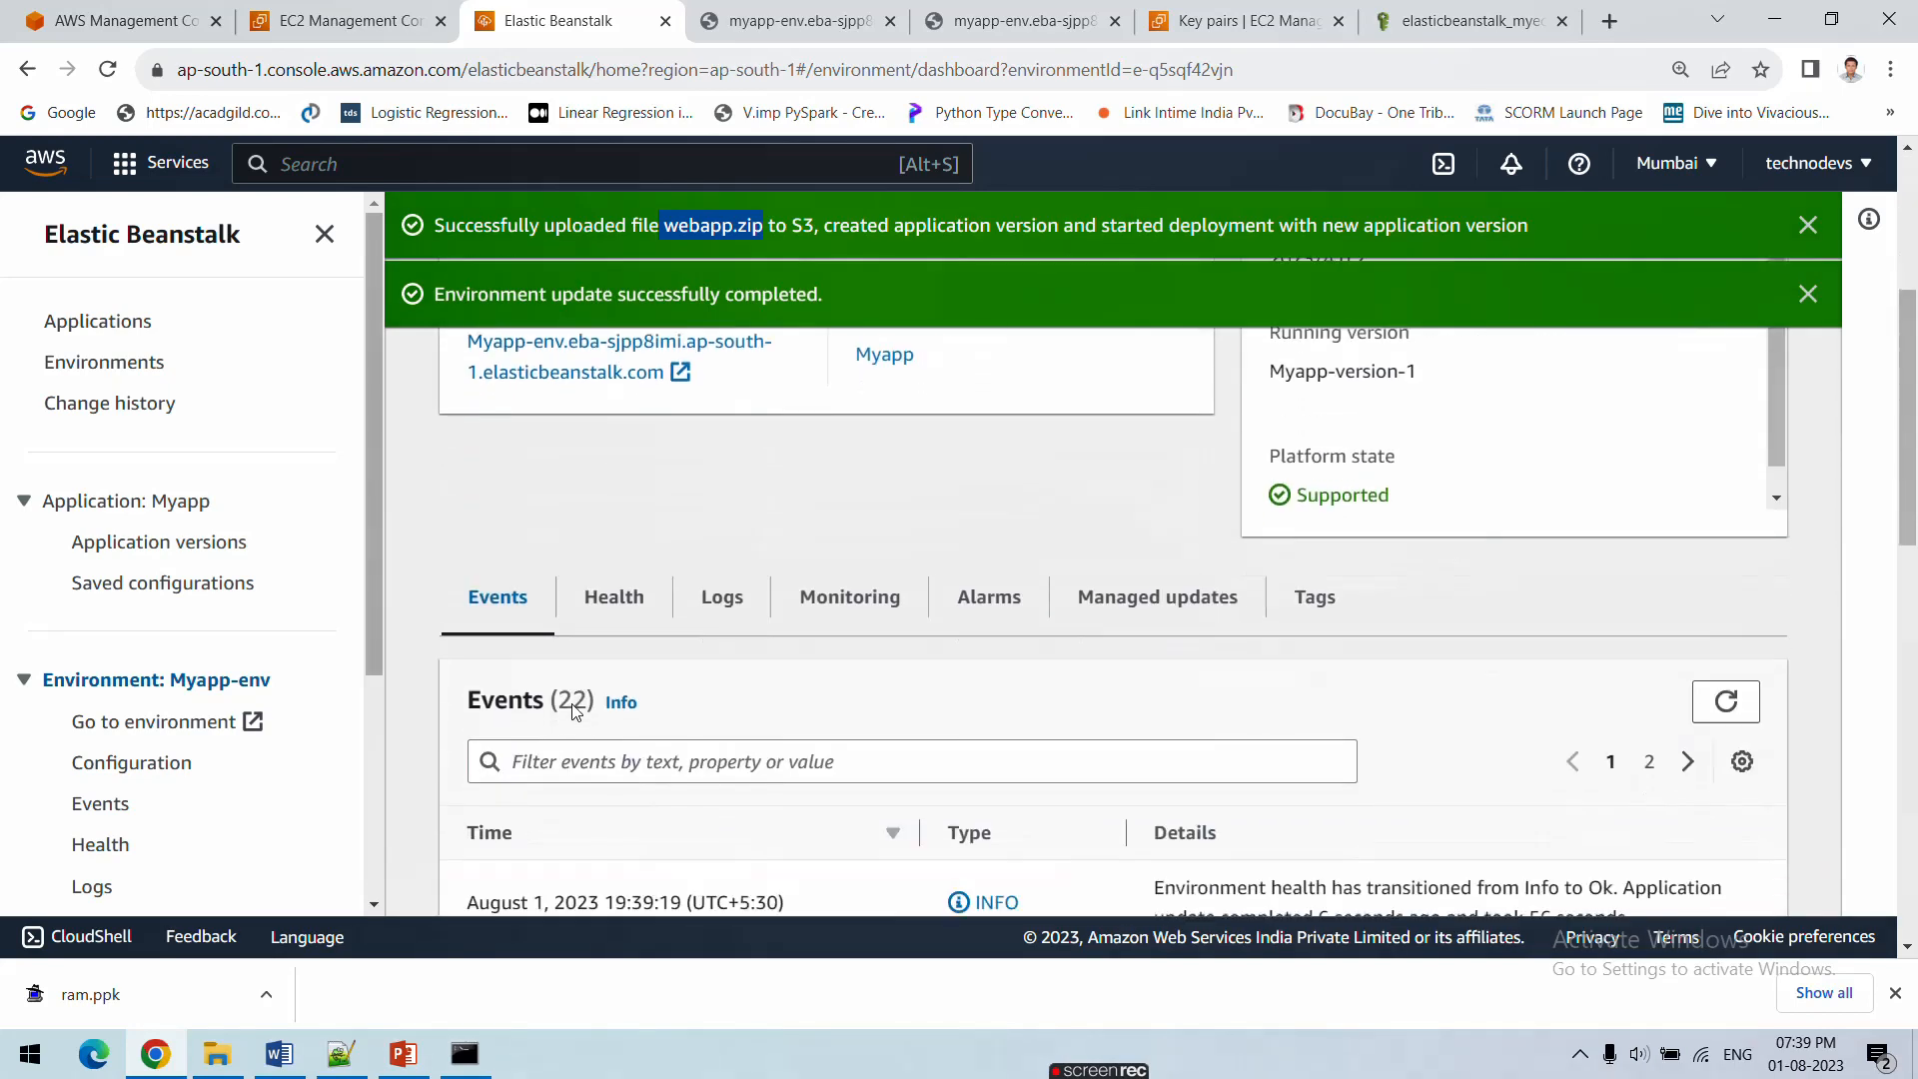
scroll(574, 704, up, 2)
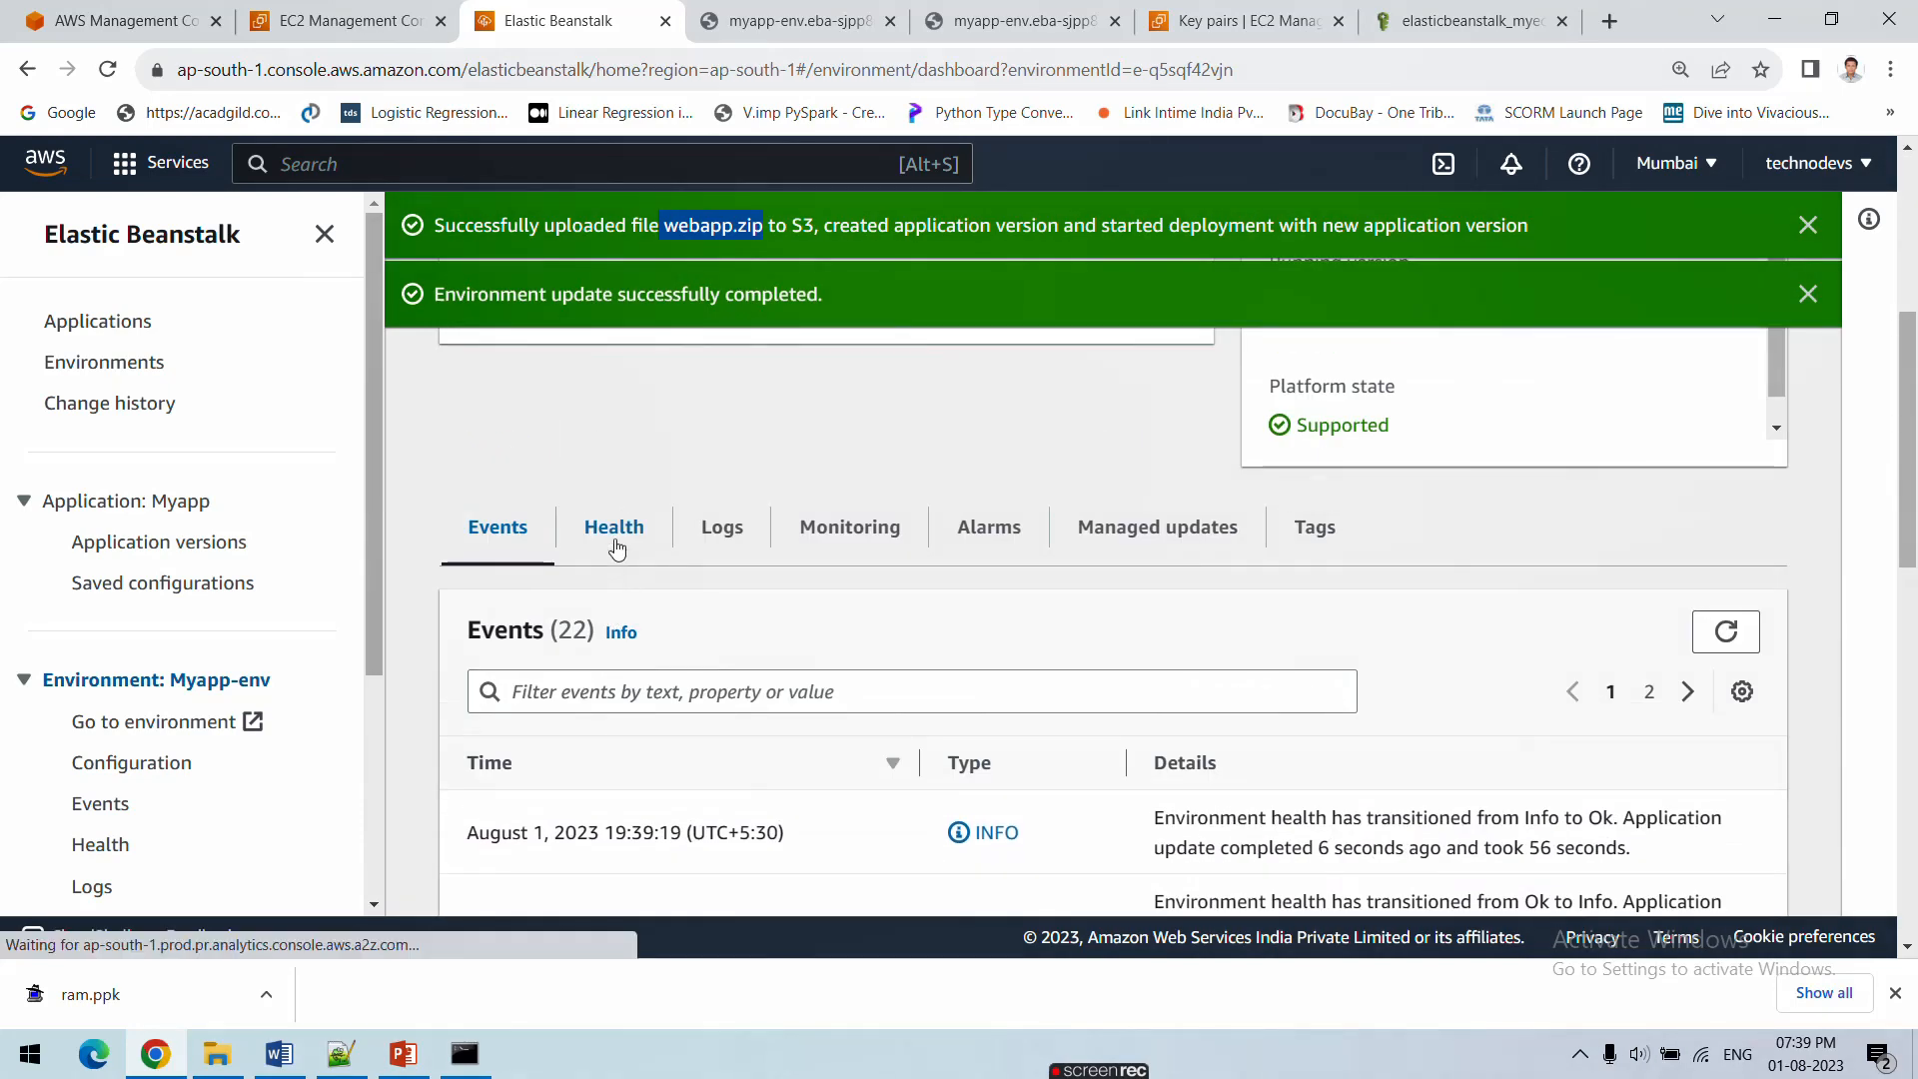
click(615, 530)
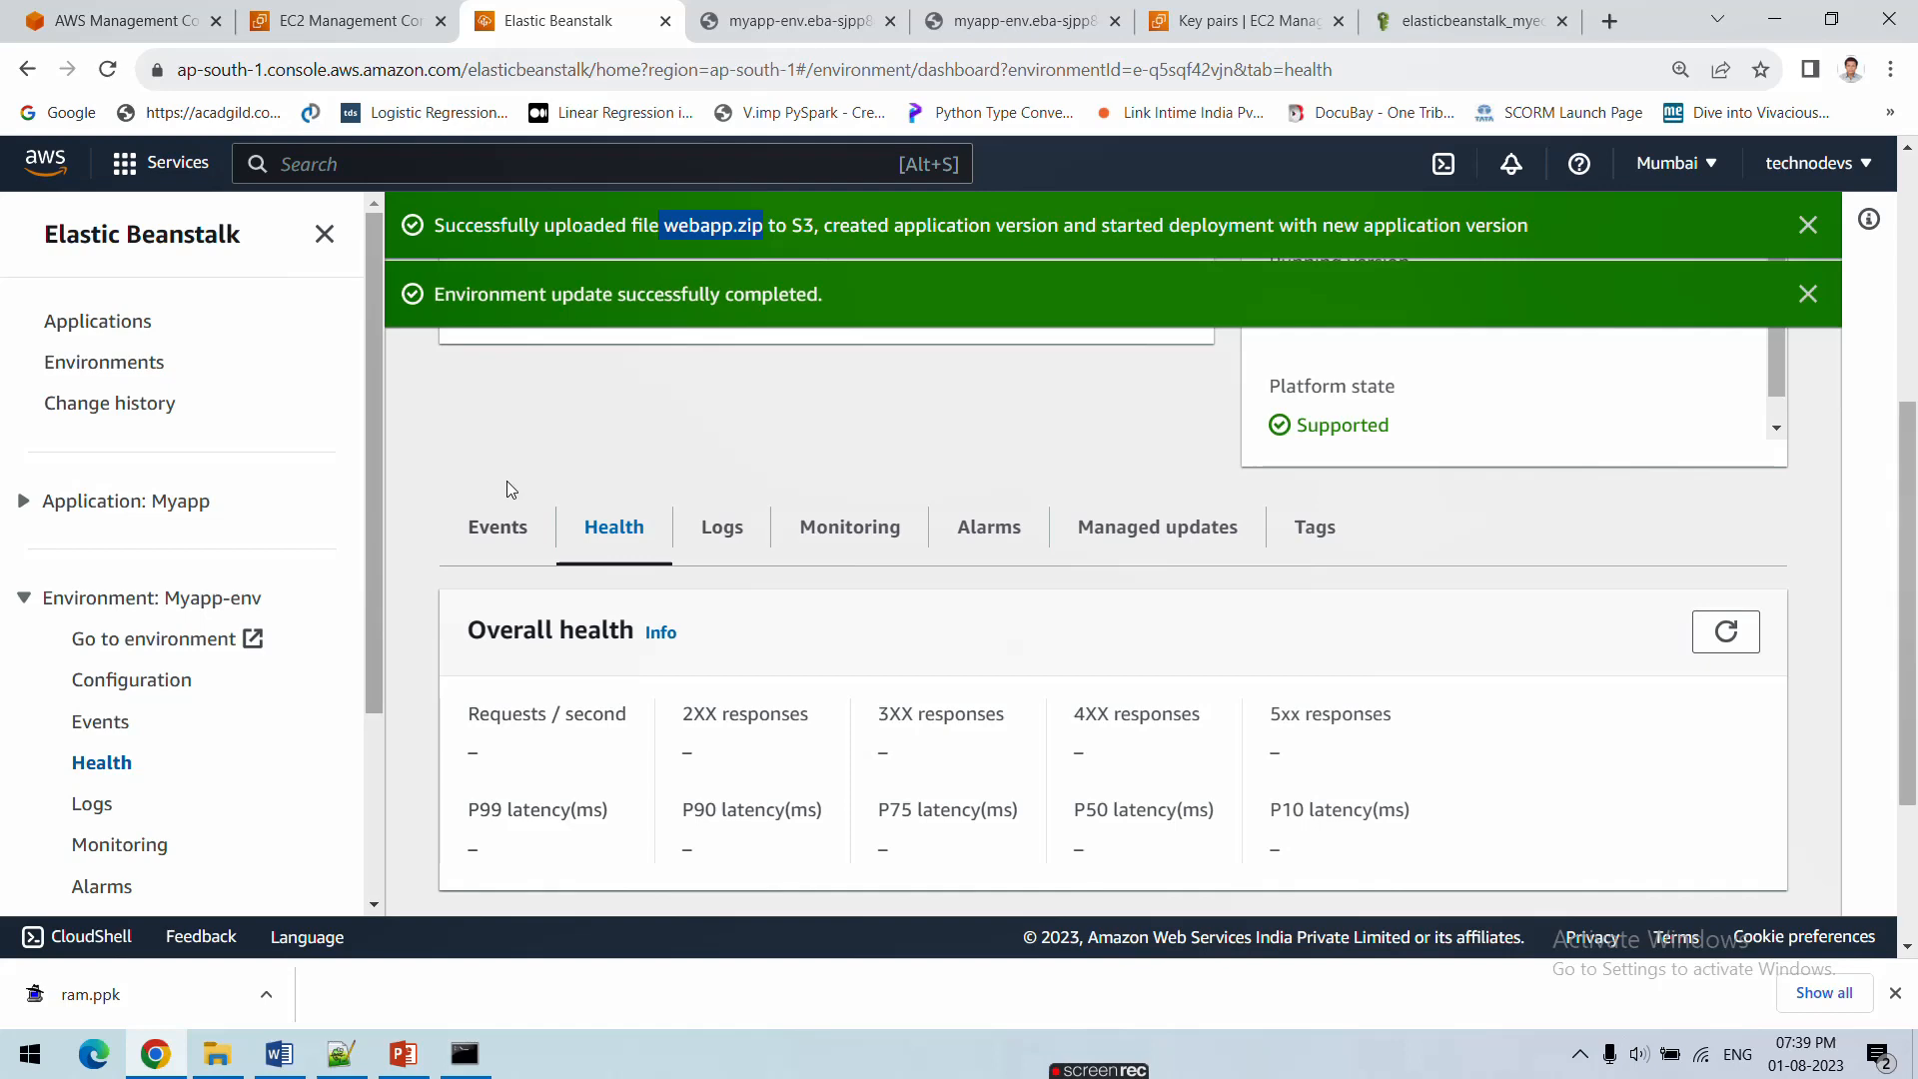
scroll(507, 488, up, 5)
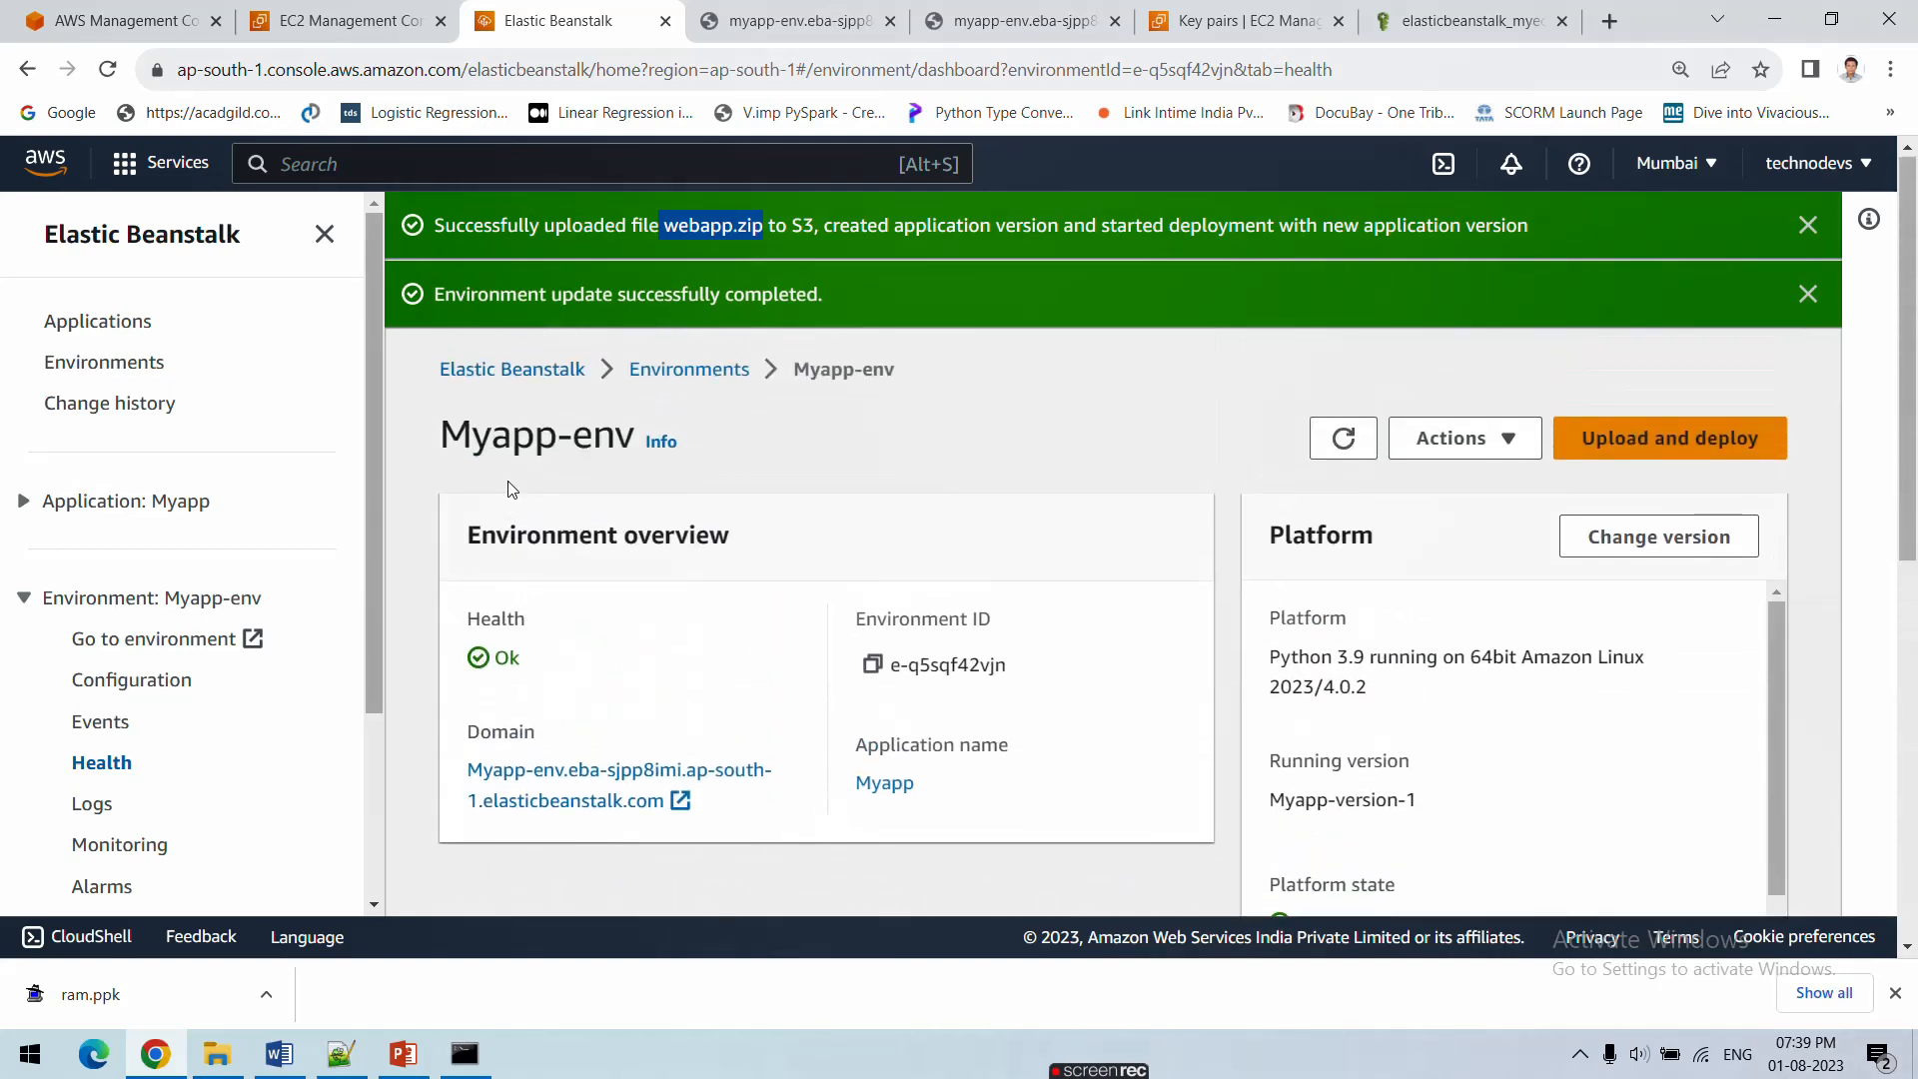